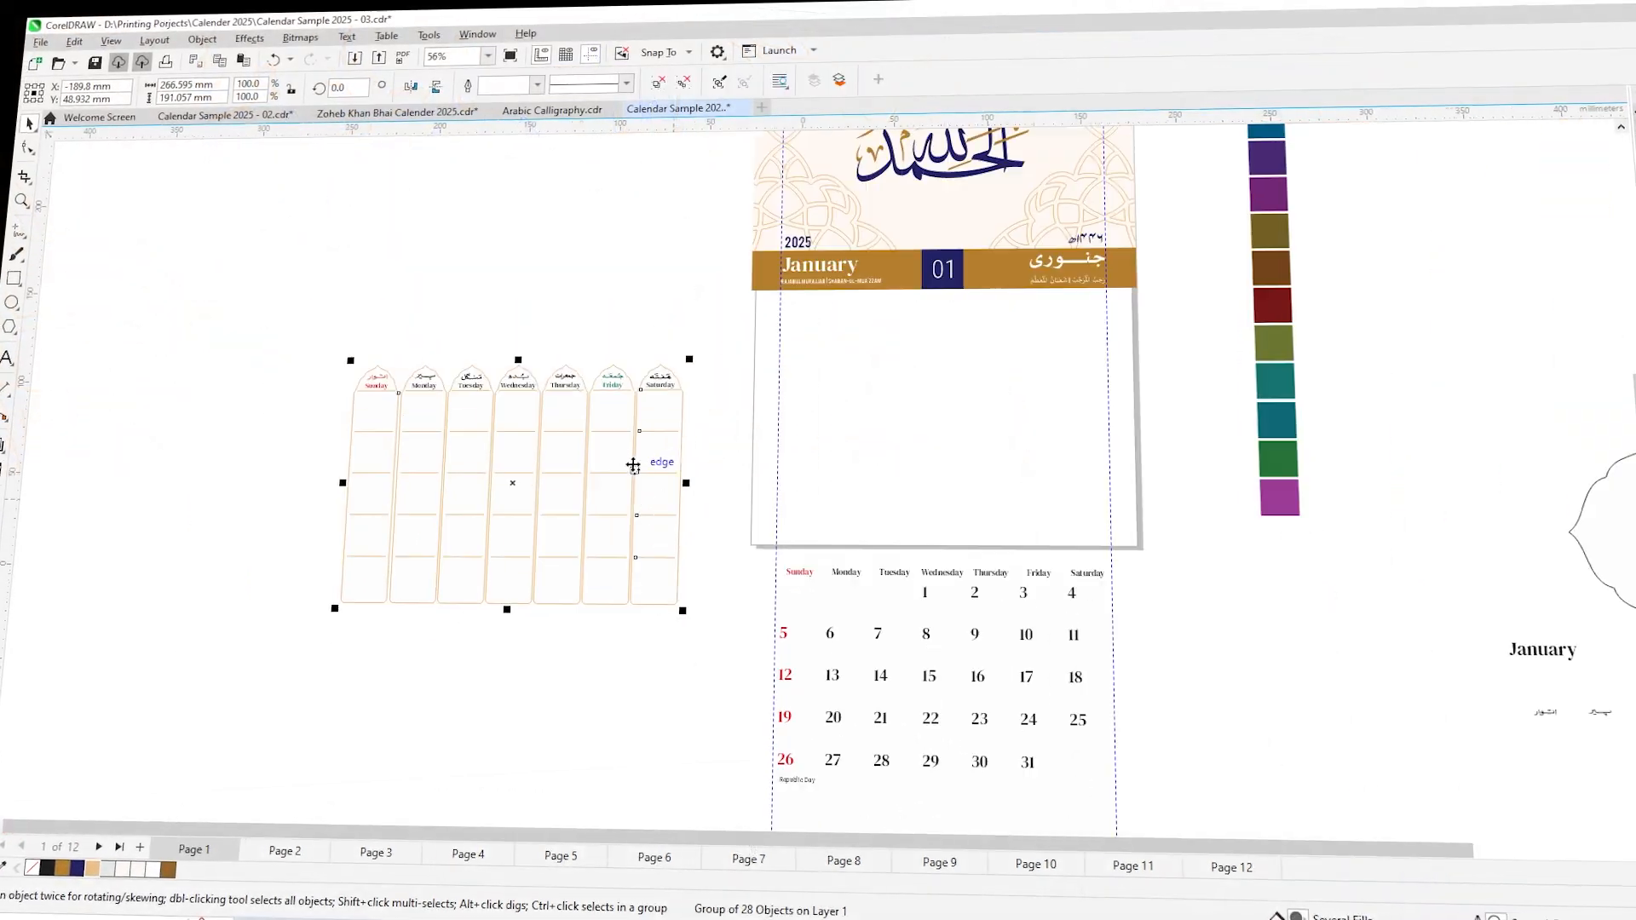
# - Place the weekday grid on the January page below the header band and scale it to about 235 × 168 mm
pyautogui.moveTo(631, 464); pyautogui.dragTo(1062, 395)
pyautogui.scroll(1, 1133, 375)
pyautogui.moveTo(1119, 251); pyautogui.dragTo(1085, 265)
pyautogui.moveTo(854, 369); pyautogui.dragTo(851, 348)
pyautogui.scroll(1, 969, 362)
# - Delete the plain English weekday names above the dates and move the January date numbers onto the grid
pyautogui.scroll(-1, 775, 421)
pyautogui.scroll(1, 825, 767)
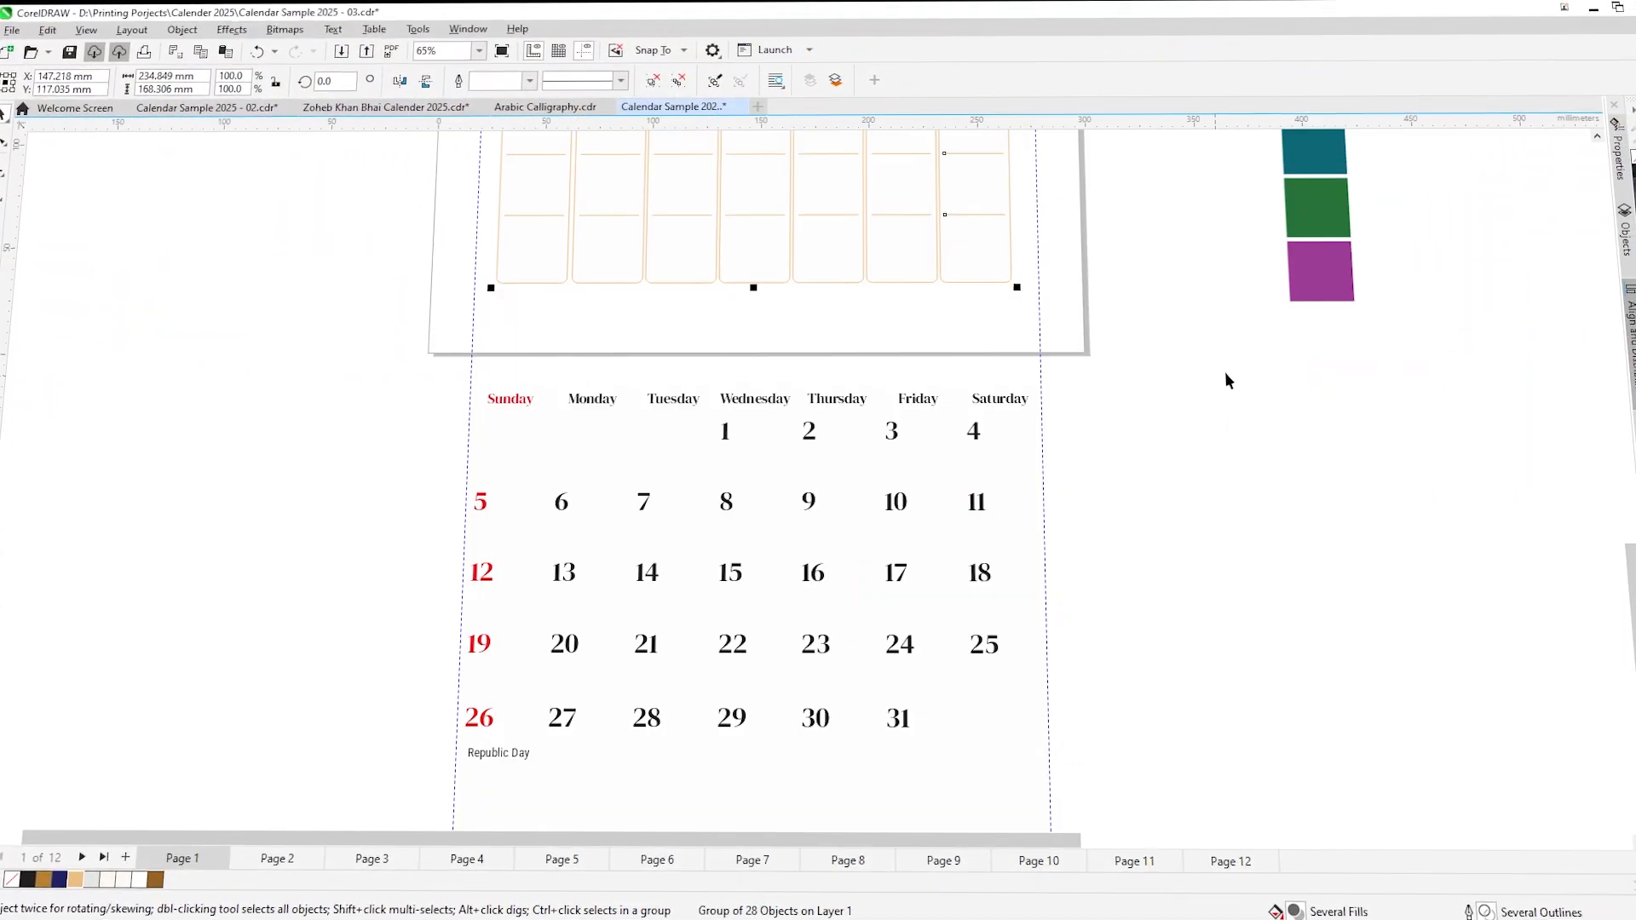
pyautogui.moveTo(1226, 376); pyautogui.dragTo(1099, 788)
pyautogui.press('Delete')
pyautogui.scroll(-1, 618, 596)
pyautogui.scroll(1, 681, 397)
pyautogui.moveTo(694, 621); pyautogui.dragTo(701, 294)
pyautogui.scroll(1, 753, 322)
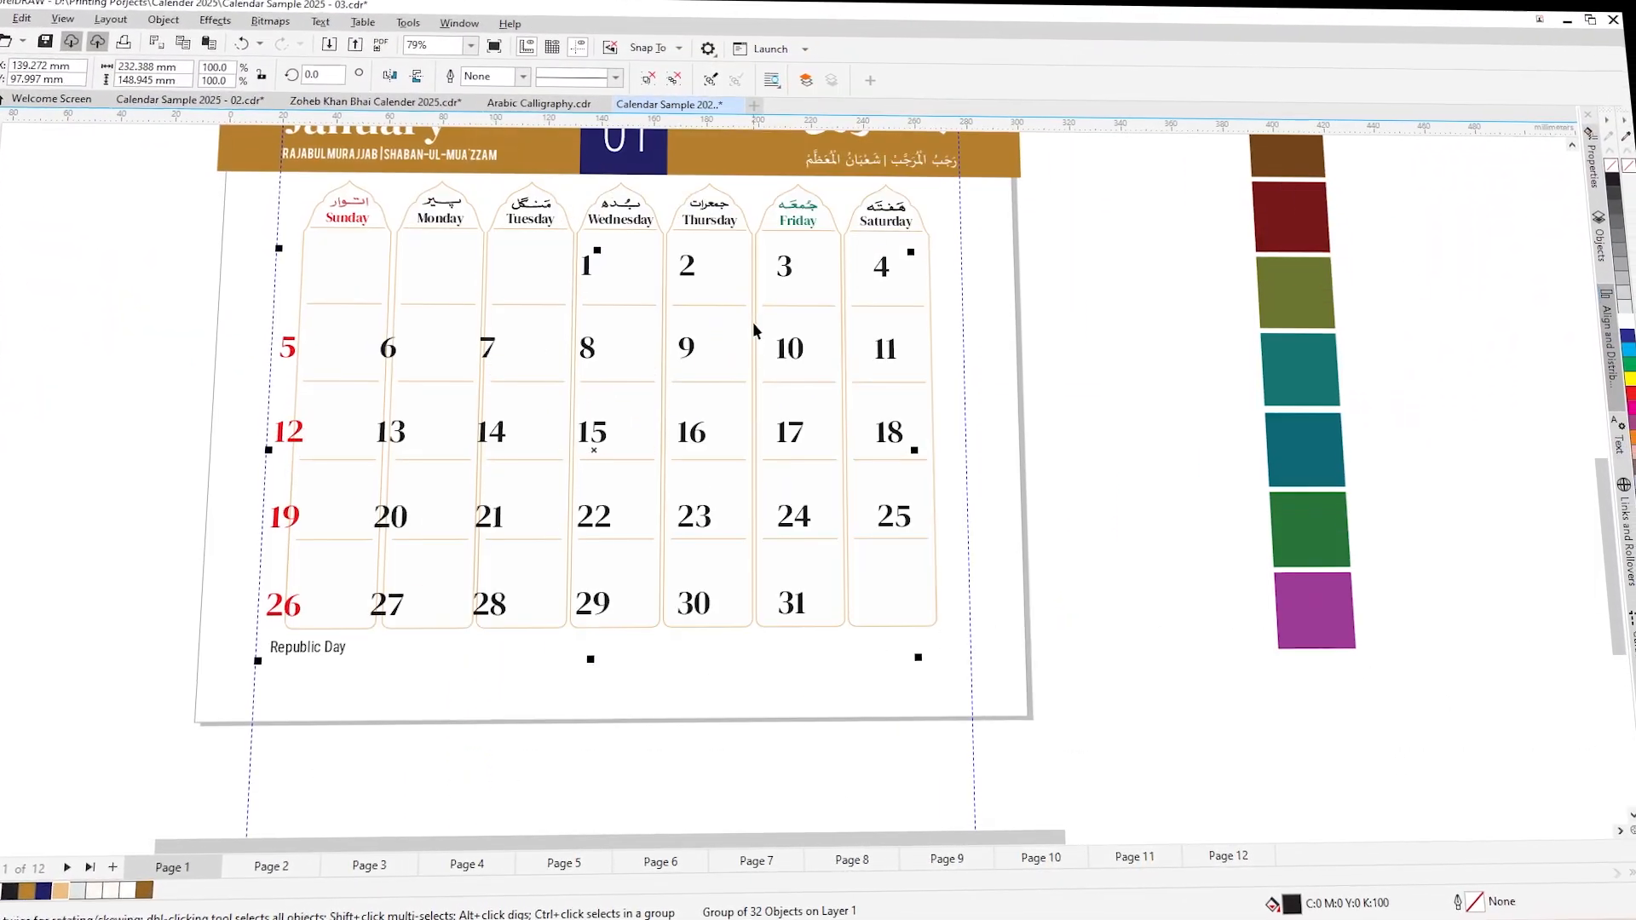
# - Scale the date numbers to about 214 × 137 mm so that each one fits inside its grid cell
pyautogui.moveTo(258, 661); pyautogui.dragTo(296, 645)
pyautogui.moveTo(917, 250); pyautogui.dragTo(881, 305)
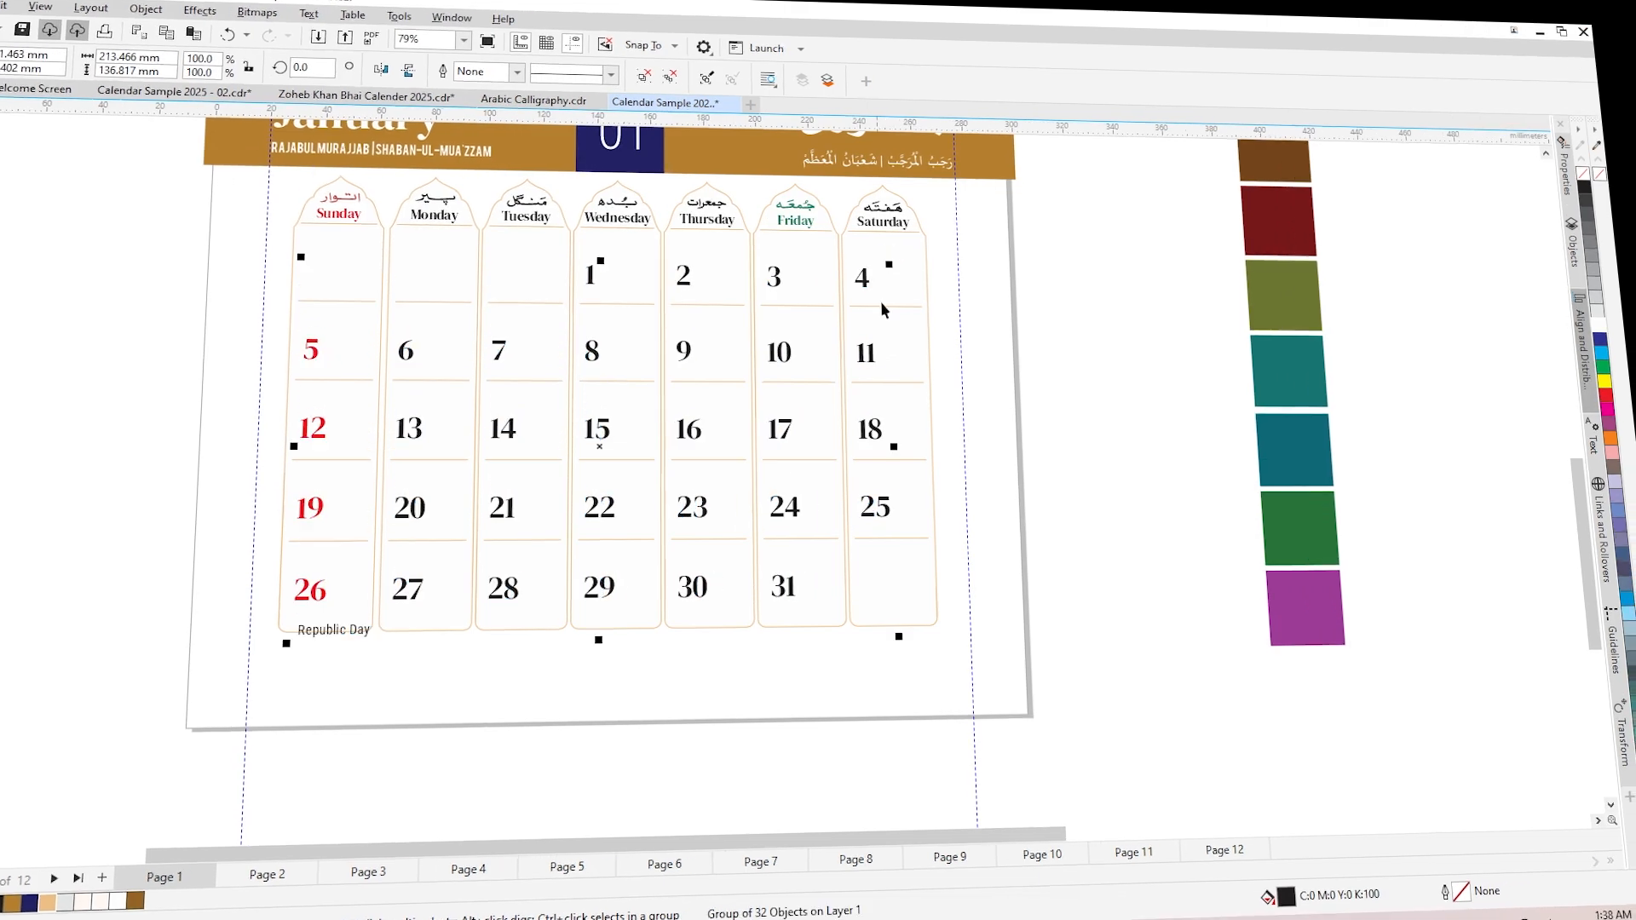
pyautogui.scroll(1, 274, 633)
pyautogui.moveTo(292, 613); pyautogui.dragTo(282, 621)
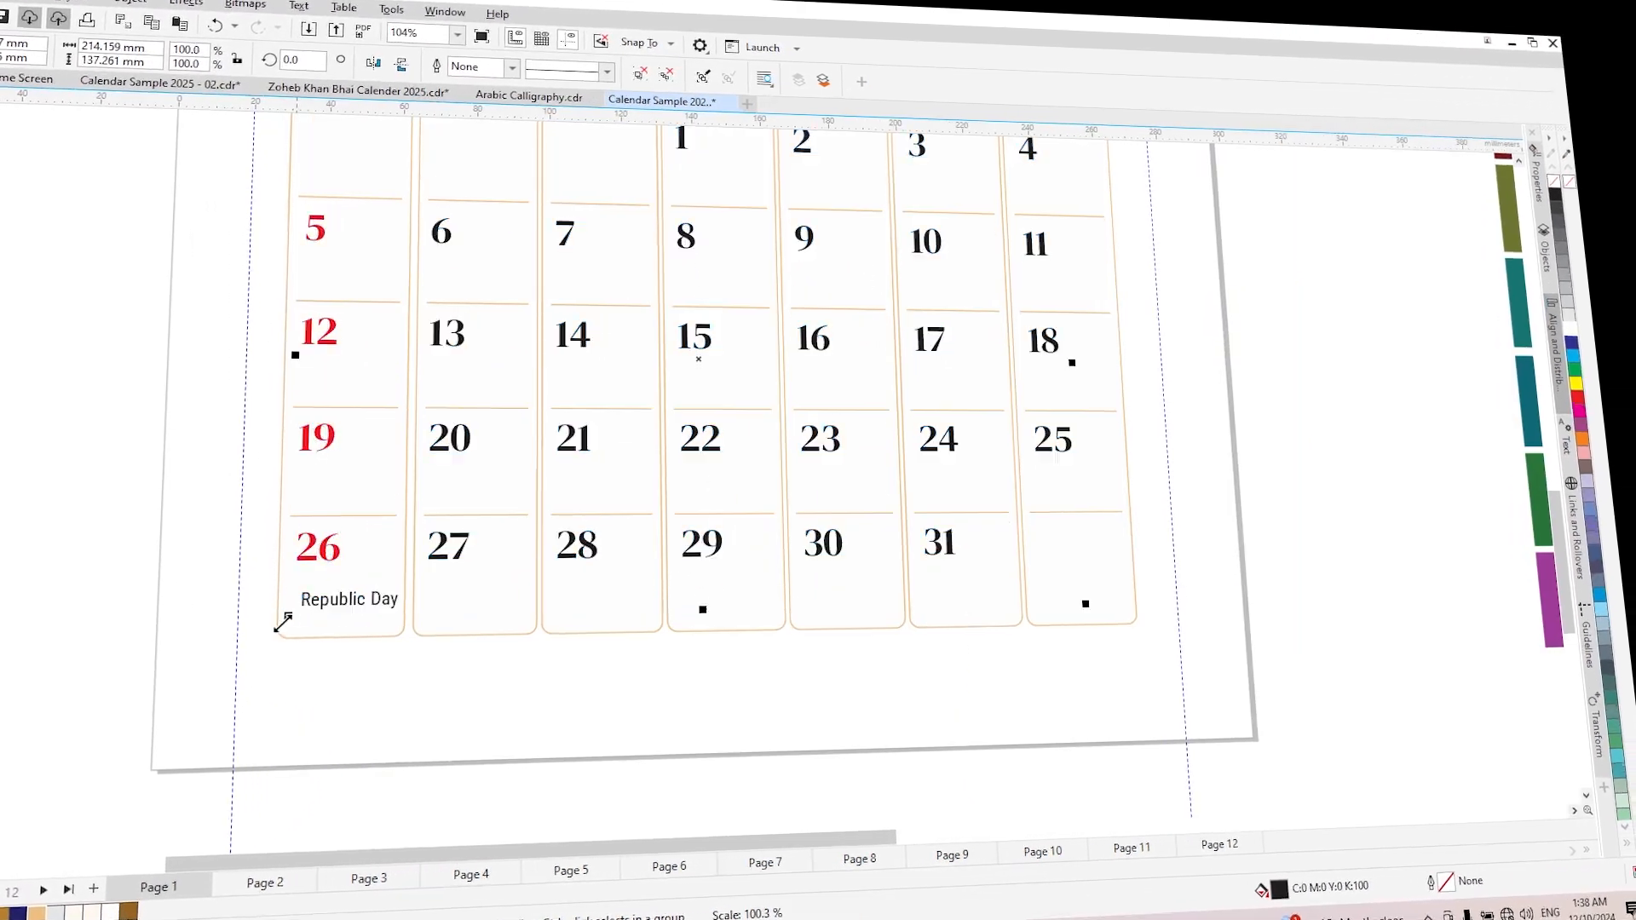
pyautogui.scroll(-5, 767, 656)
pyautogui.click(529, 614)
pyautogui.scroll(2, 669, 575)
pyautogui.moveTo(679, 298); pyautogui.dragTo(679, 553)
pyautogui.scroll(1, 807, 635)
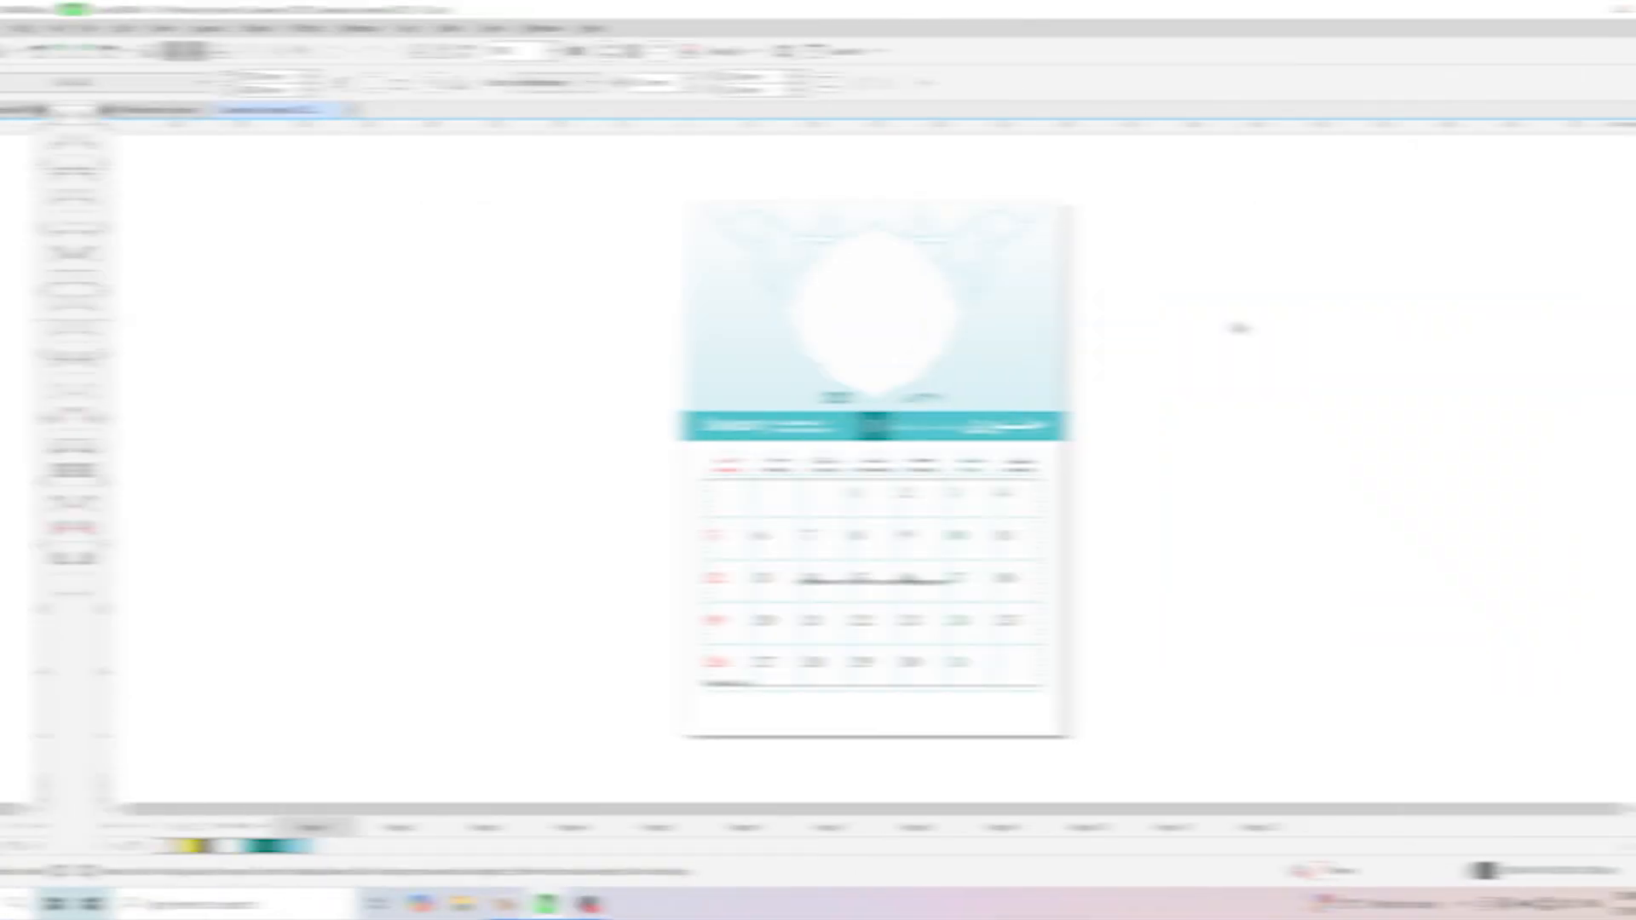
# - Create a new document with the default settings and set its page size to A3
pyautogui.hotkey('ctrl', 'n')
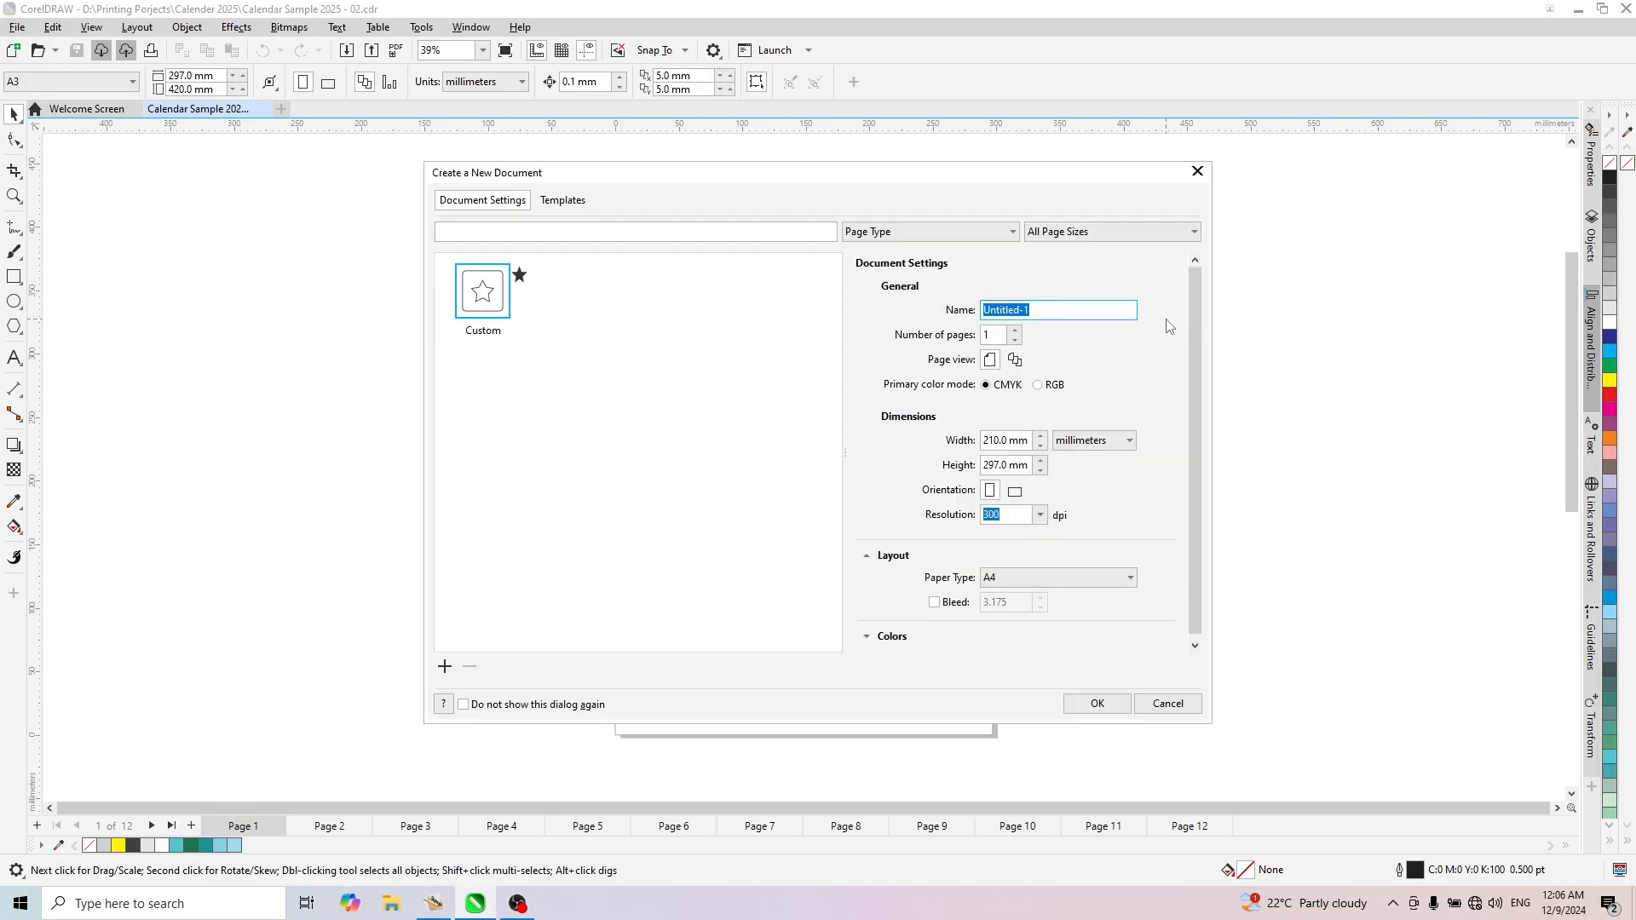
pyautogui.press('Return')
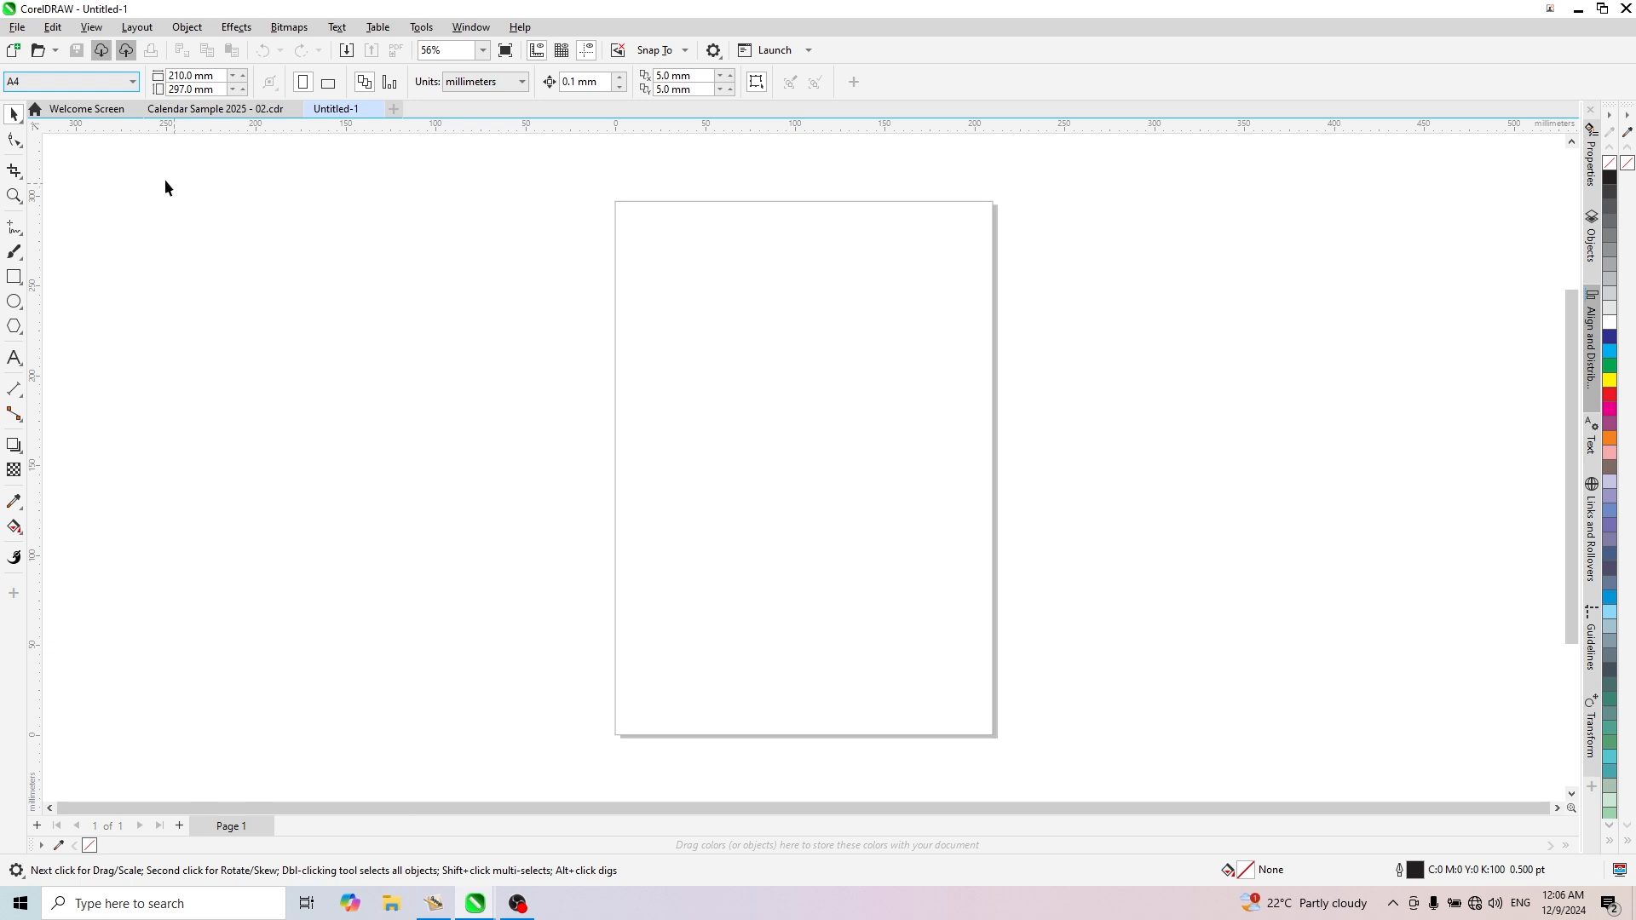
pyautogui.click(117, 84)
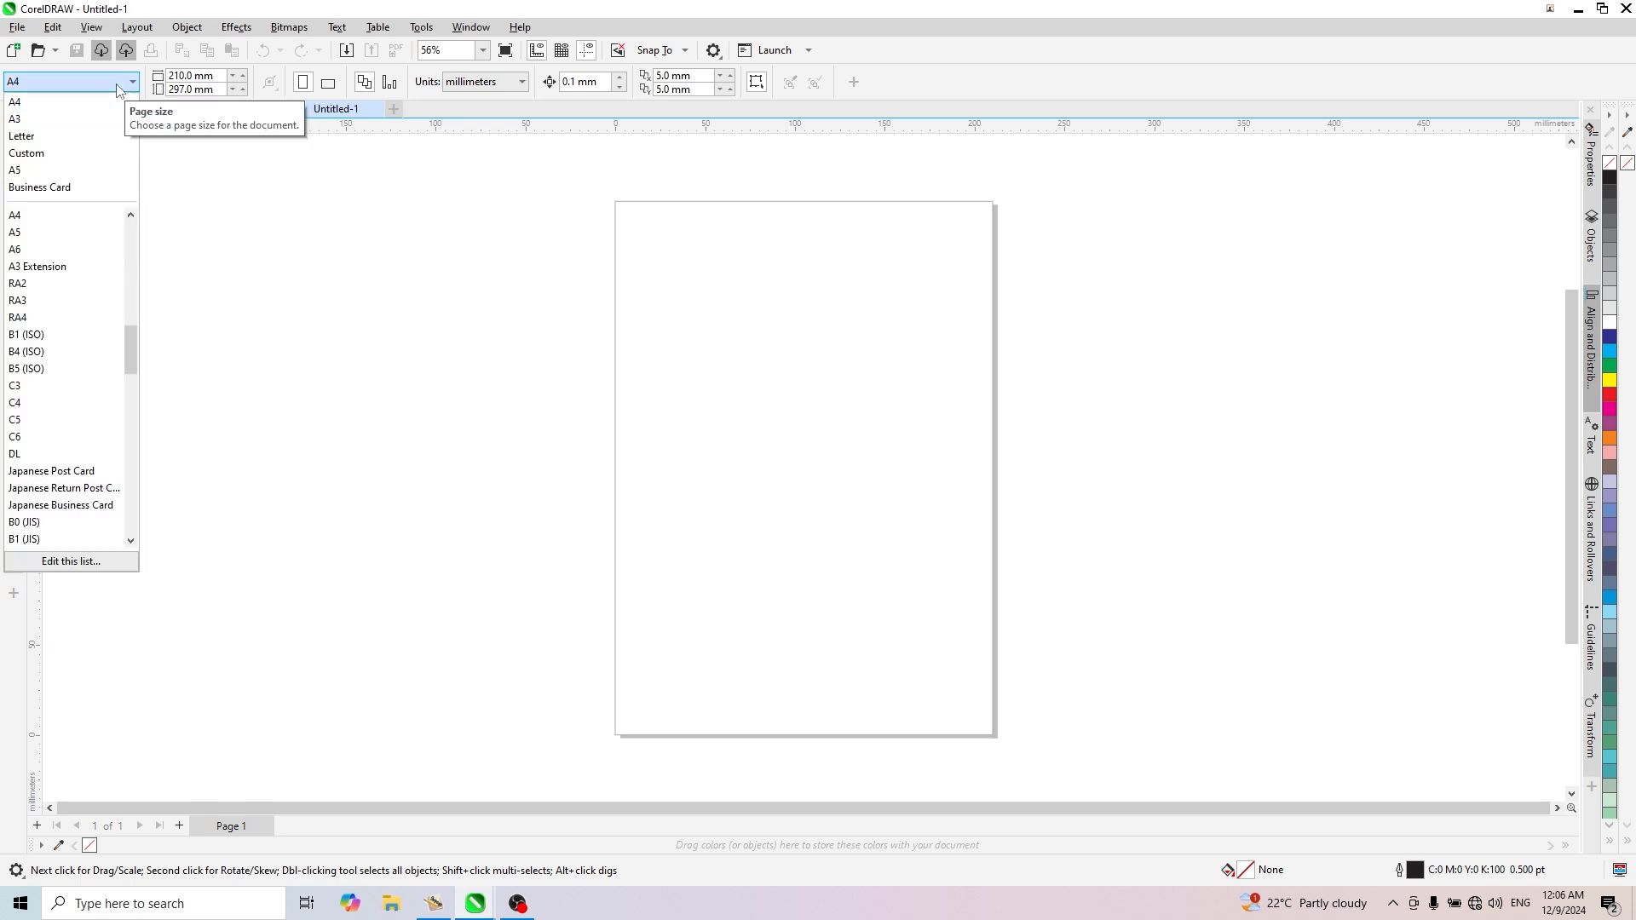
pyautogui.click(77, 119)
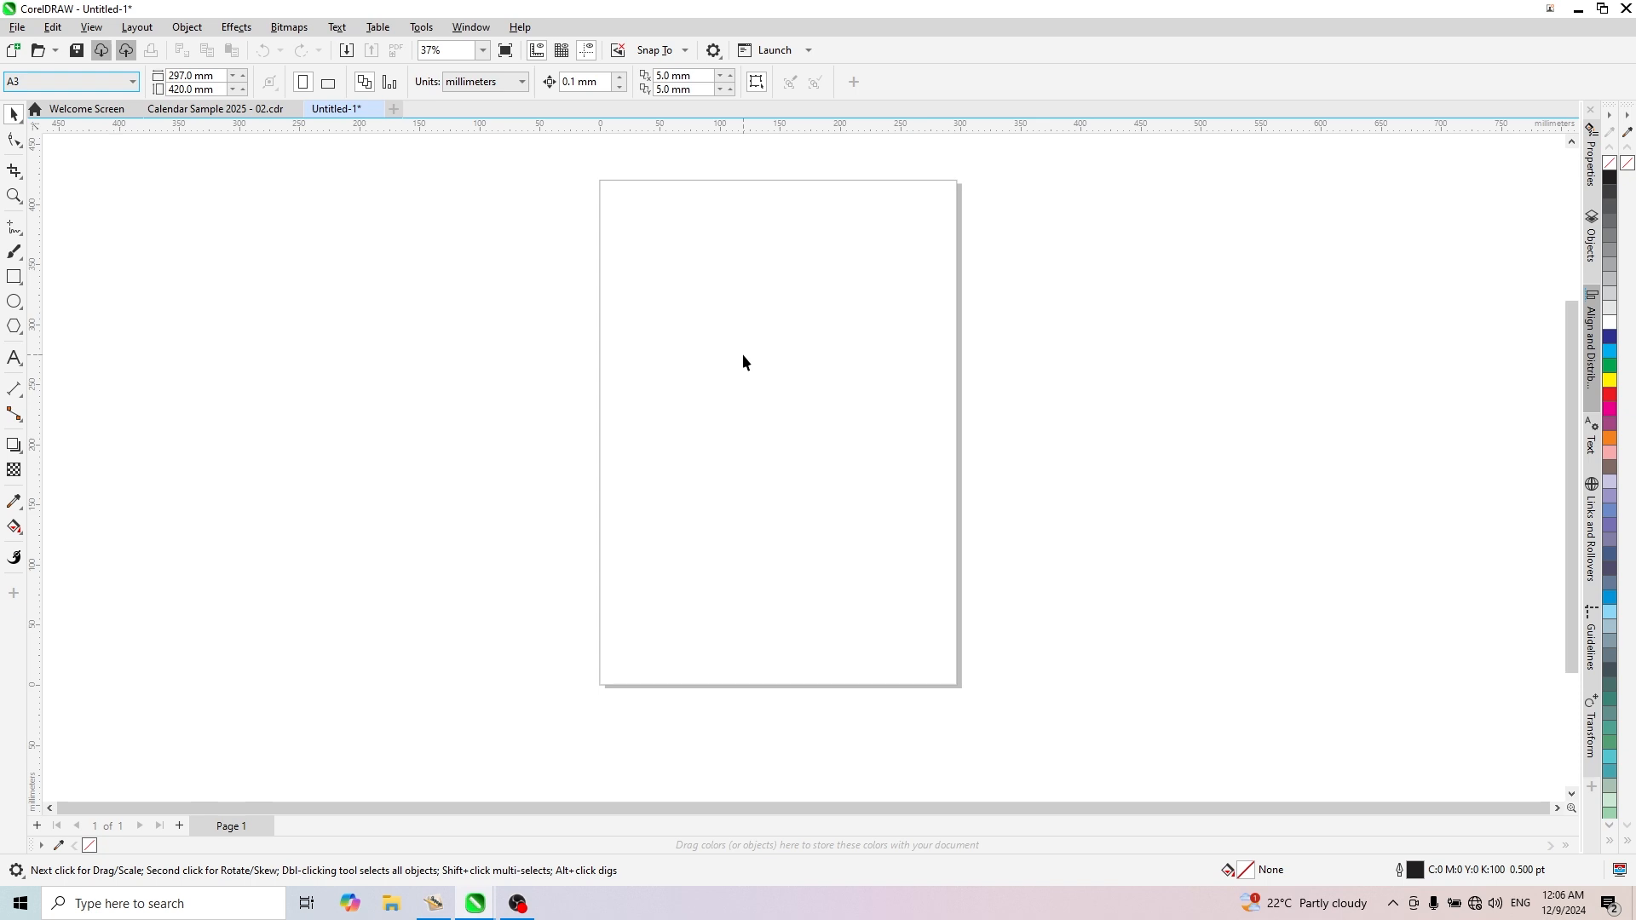
pyautogui.click(523, 315)
# - Run the Wizard.CreateCalendar macro from the CalendarWizard.gms project
pyautogui.click(426, 28)
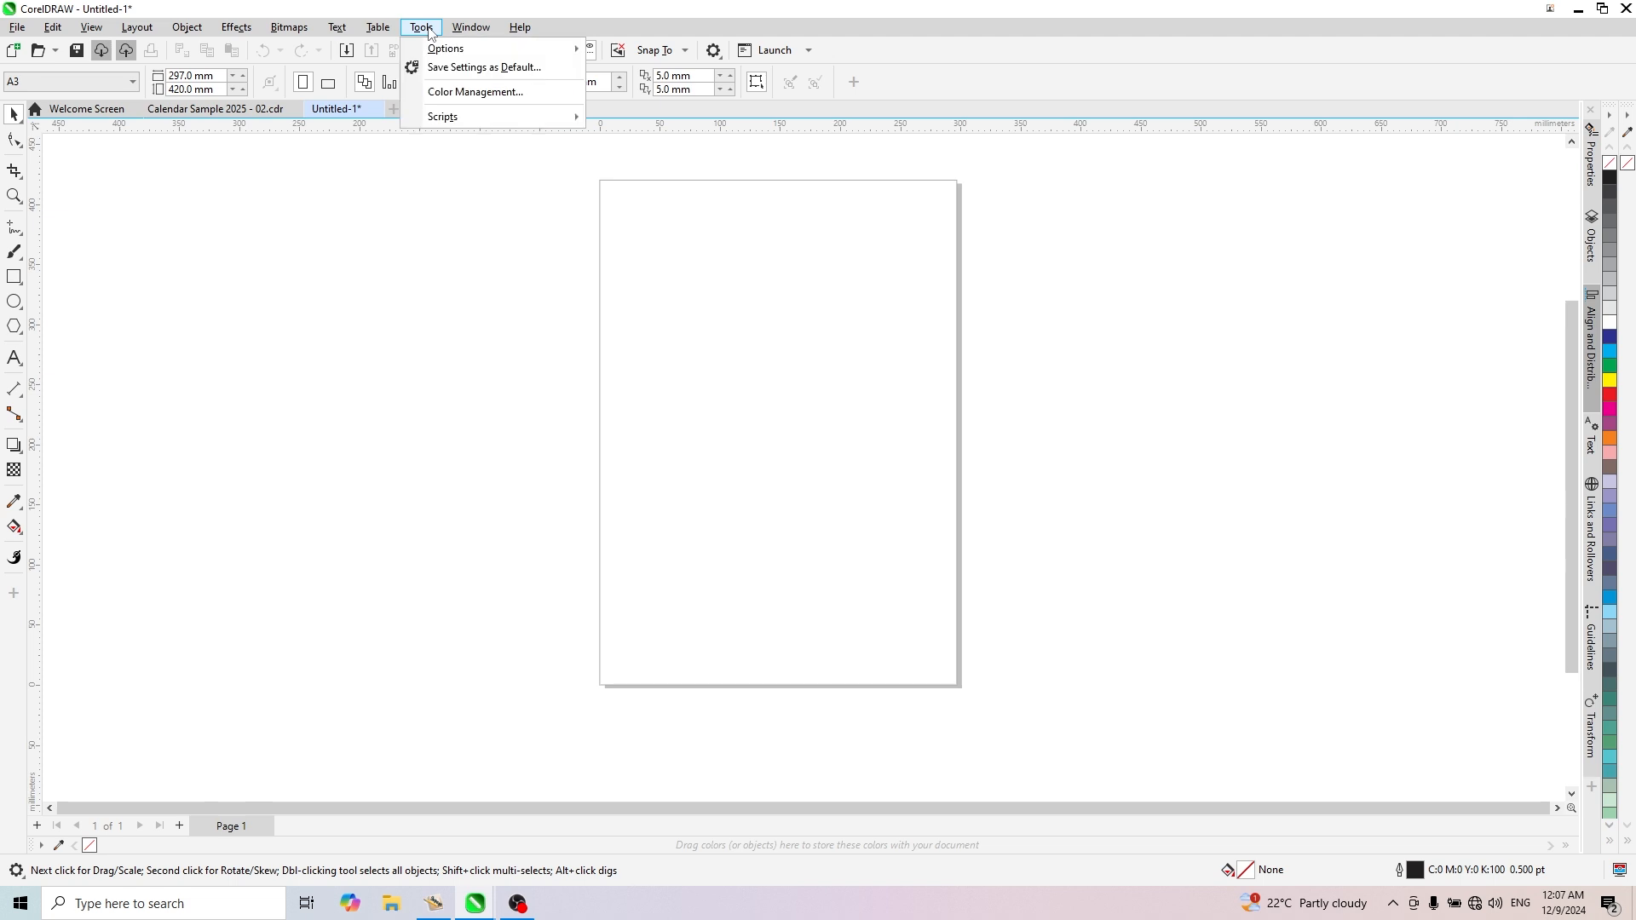
pyautogui.moveTo(445, 122)
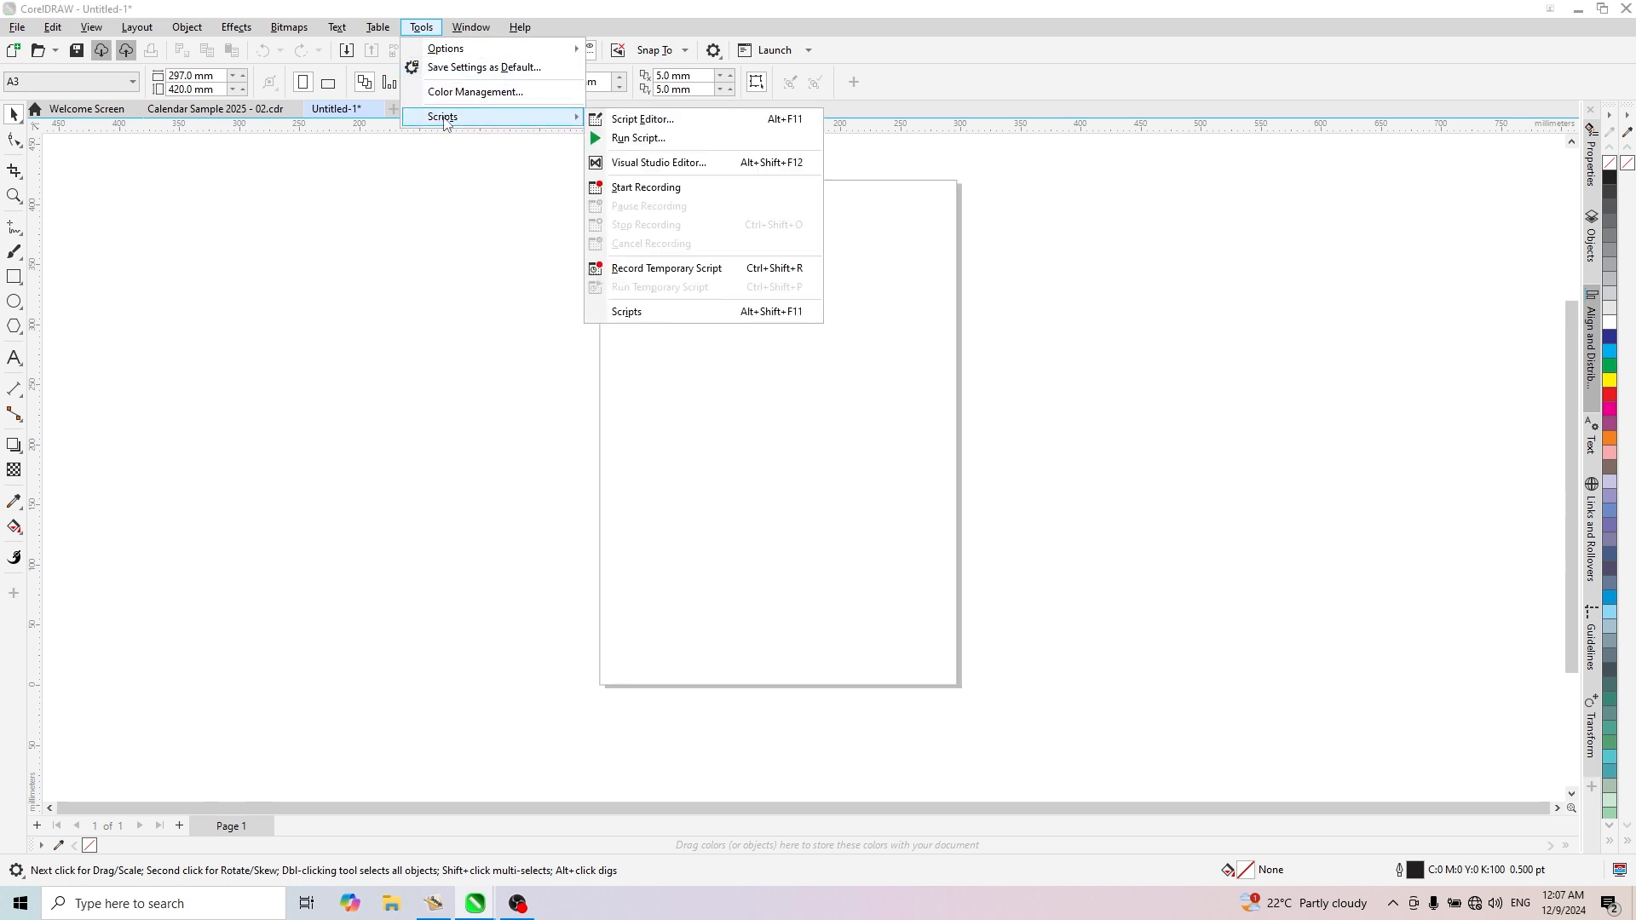
pyautogui.click(659, 147)
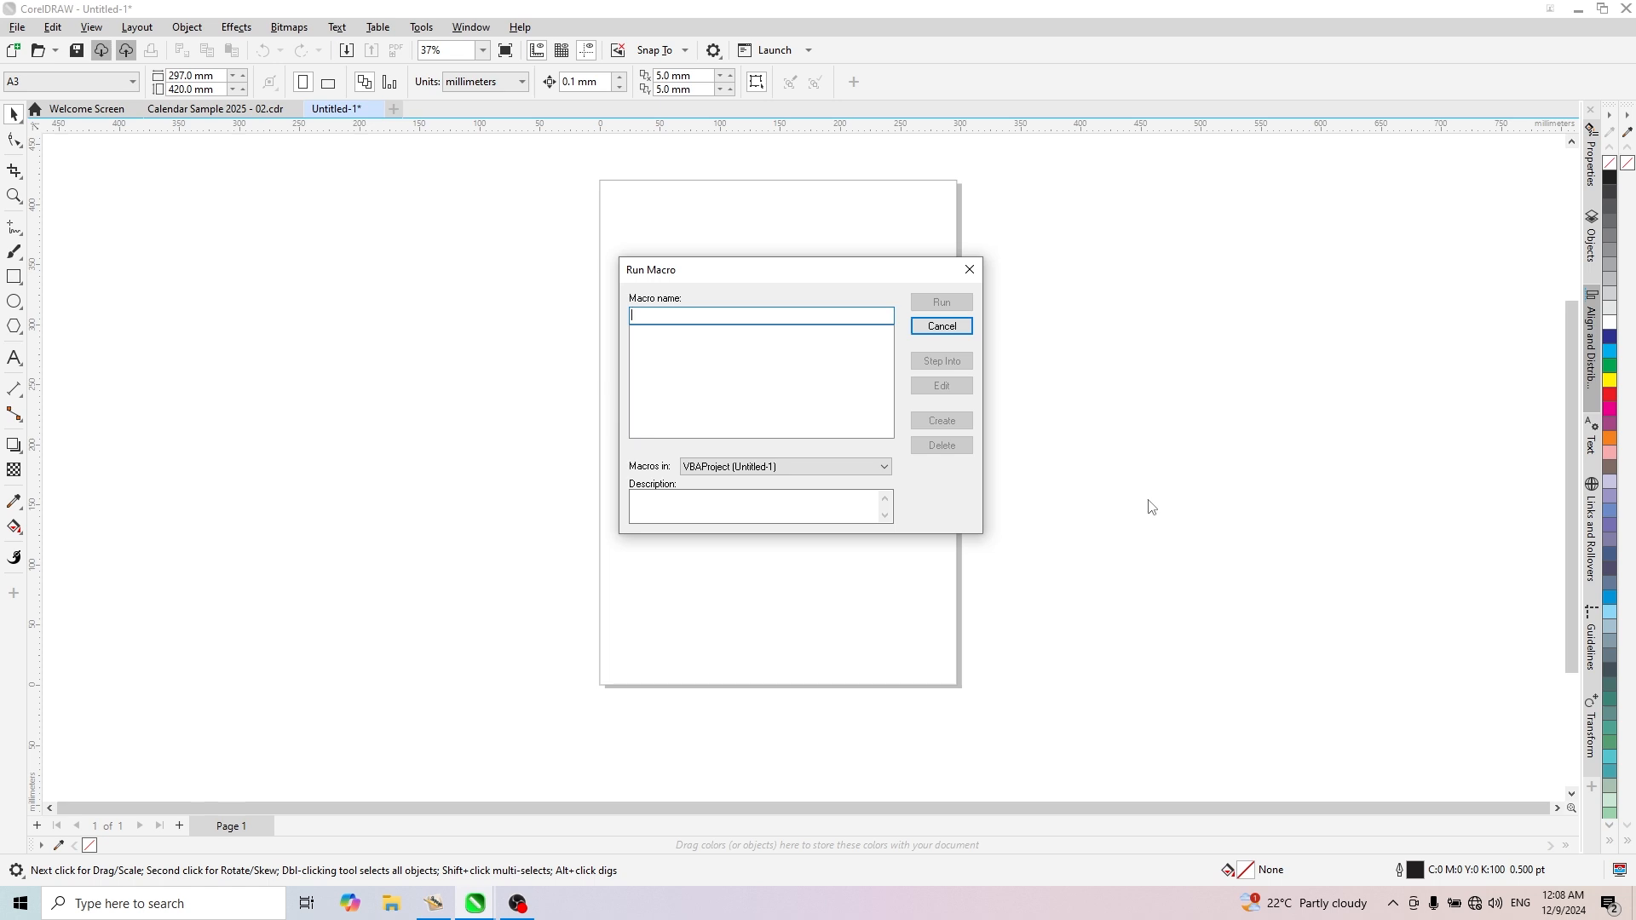
pyautogui.click(731, 468)
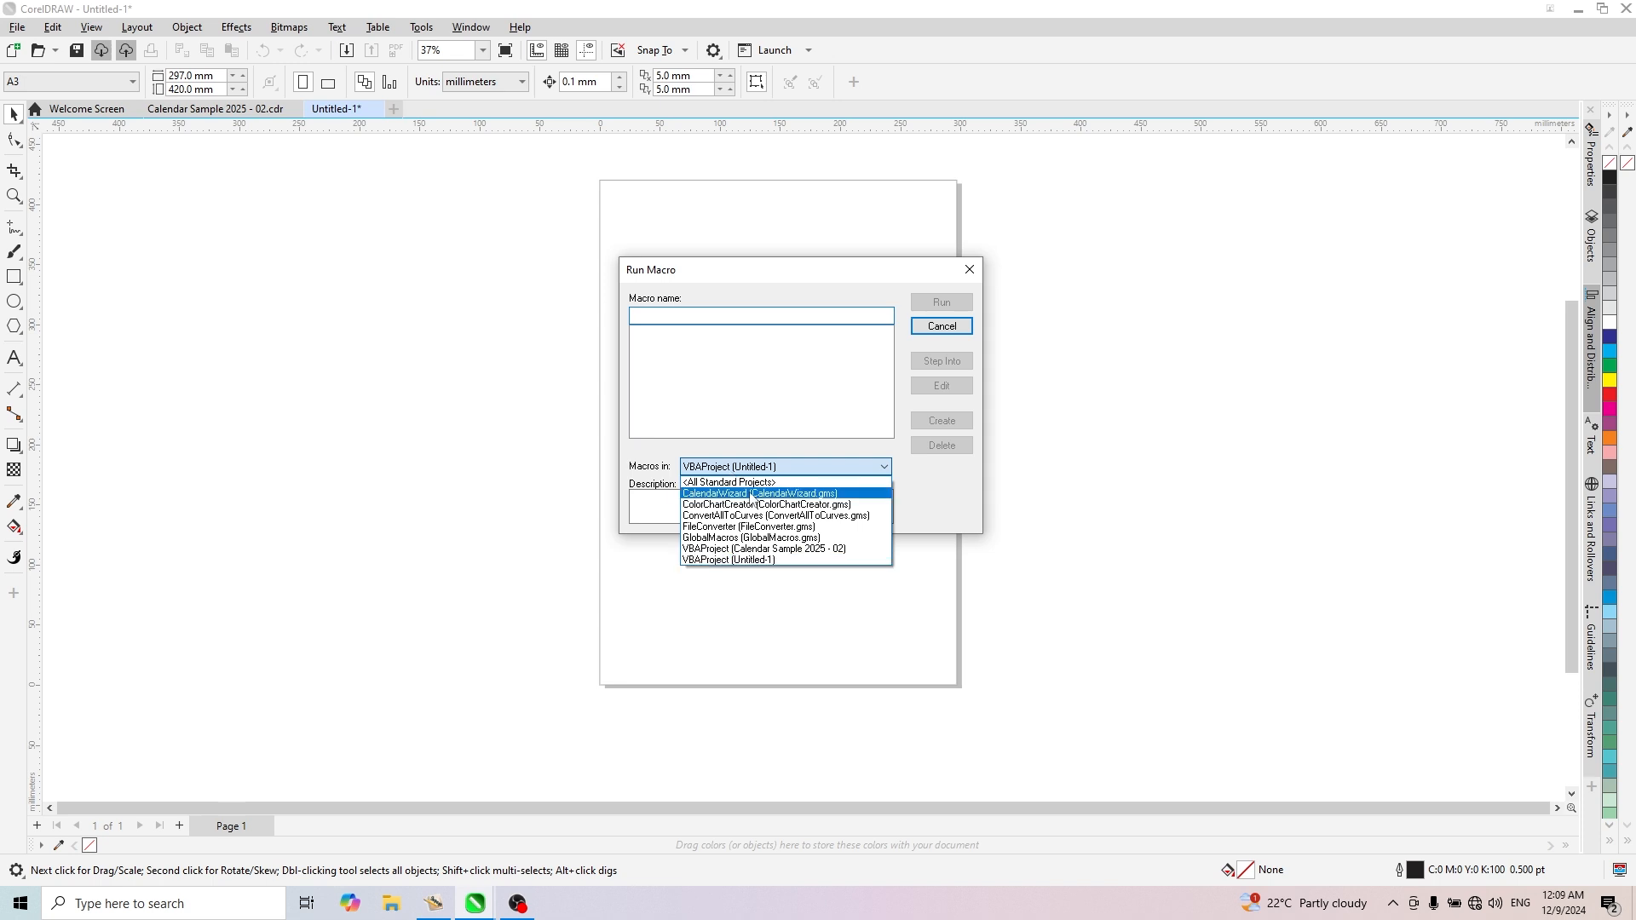
pyautogui.click(751, 494)
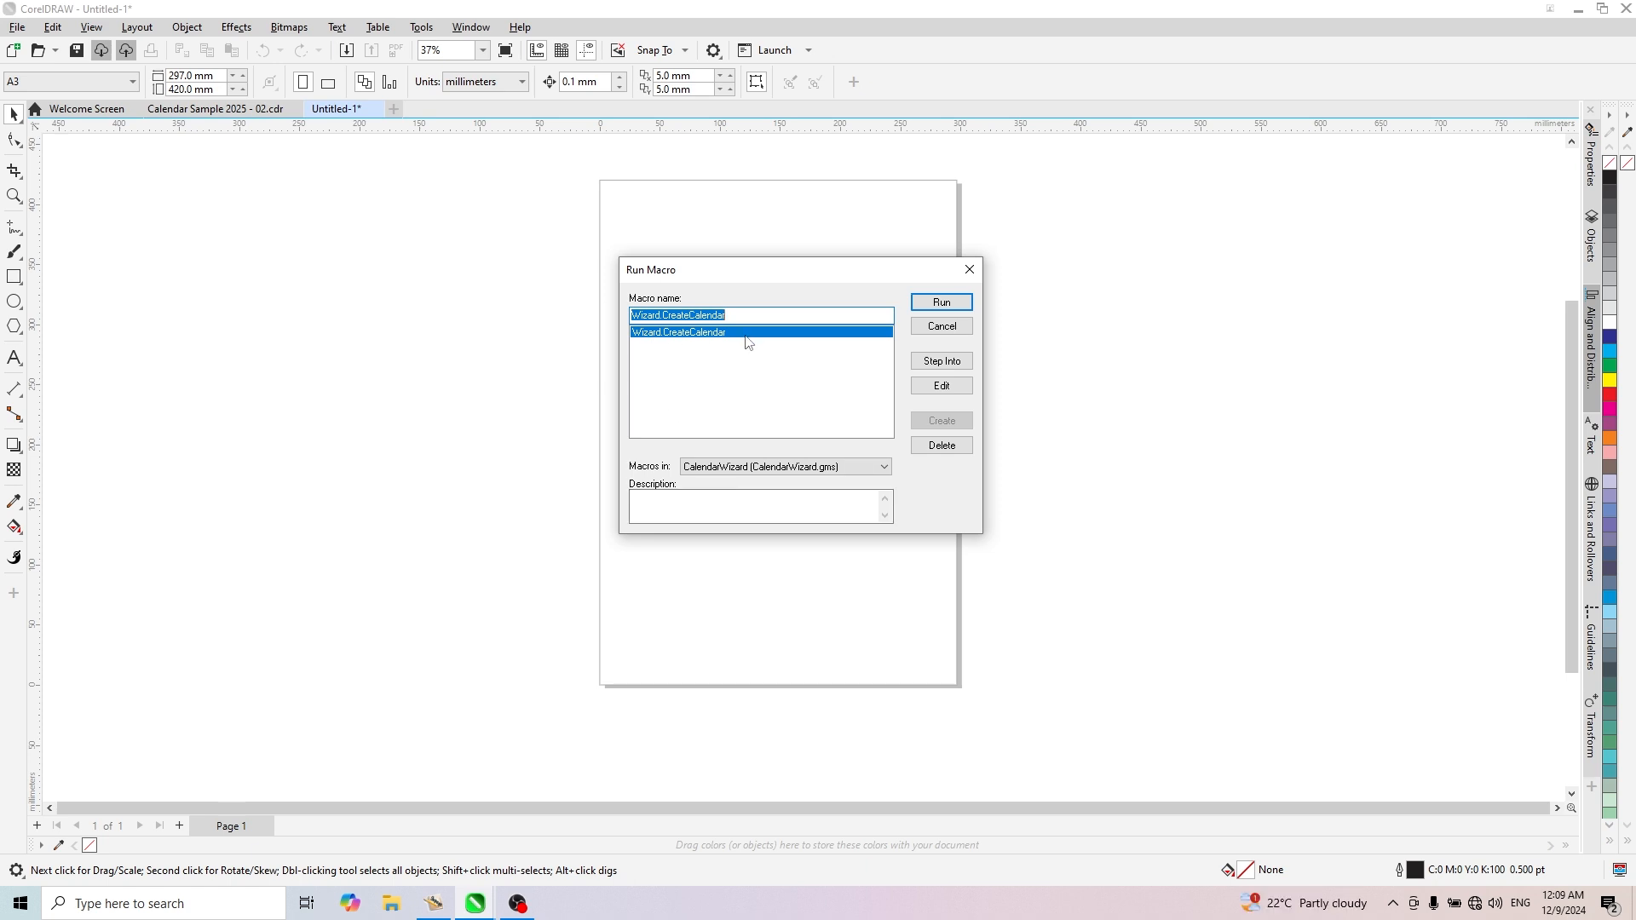
pyautogui.click(941, 303)
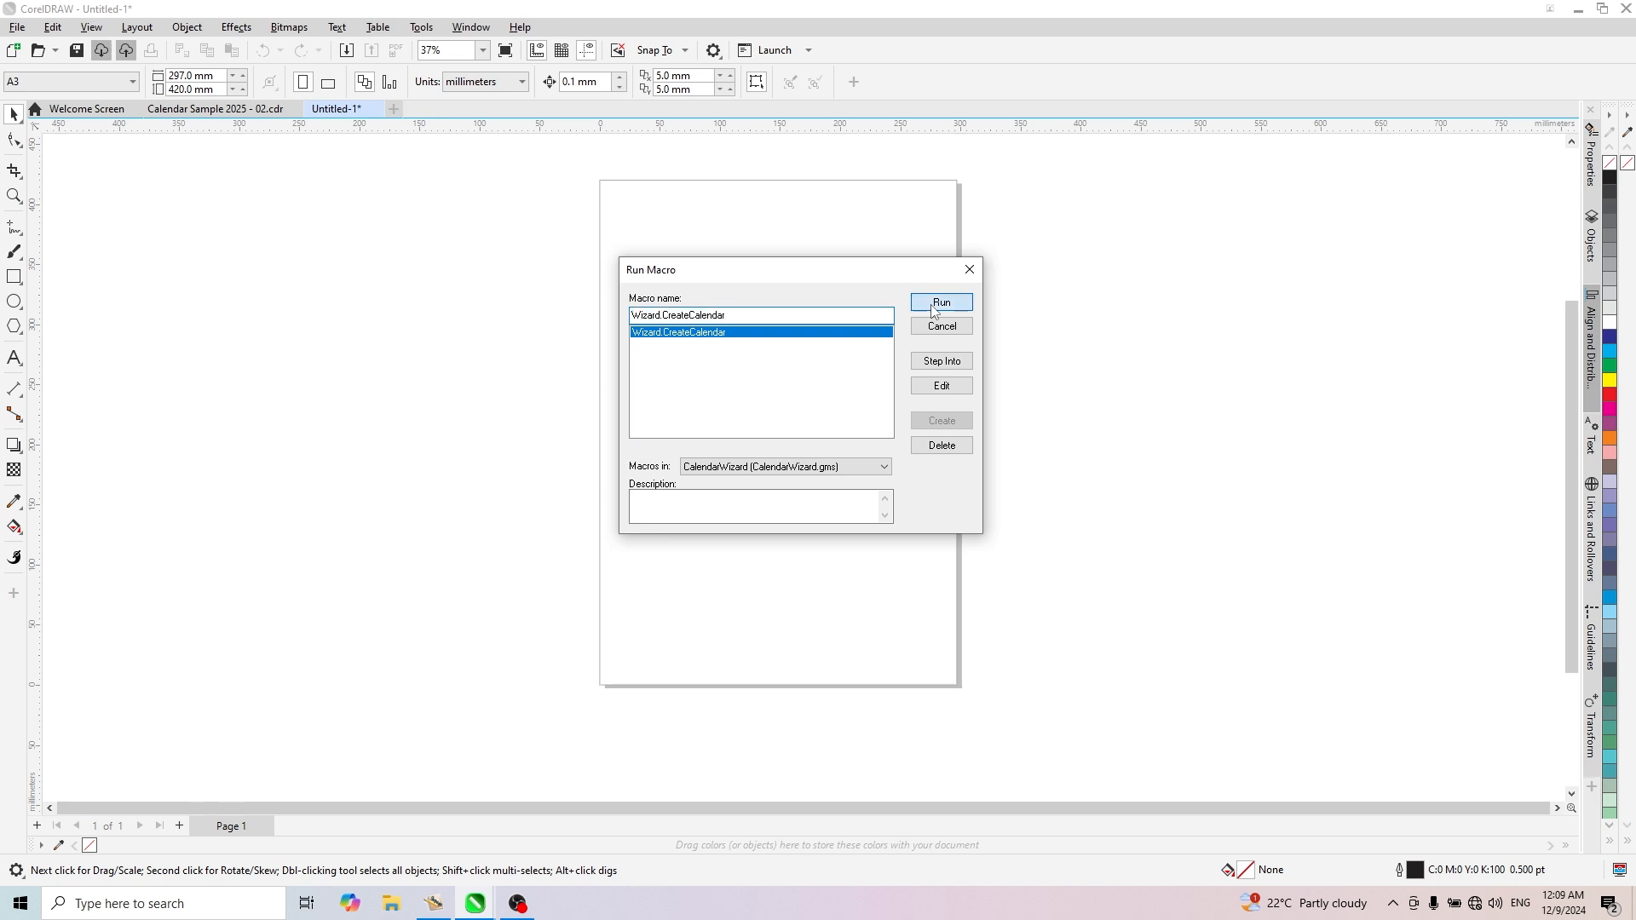
pyautogui.moveTo(749, 219); pyautogui.dragTo(697, 205)
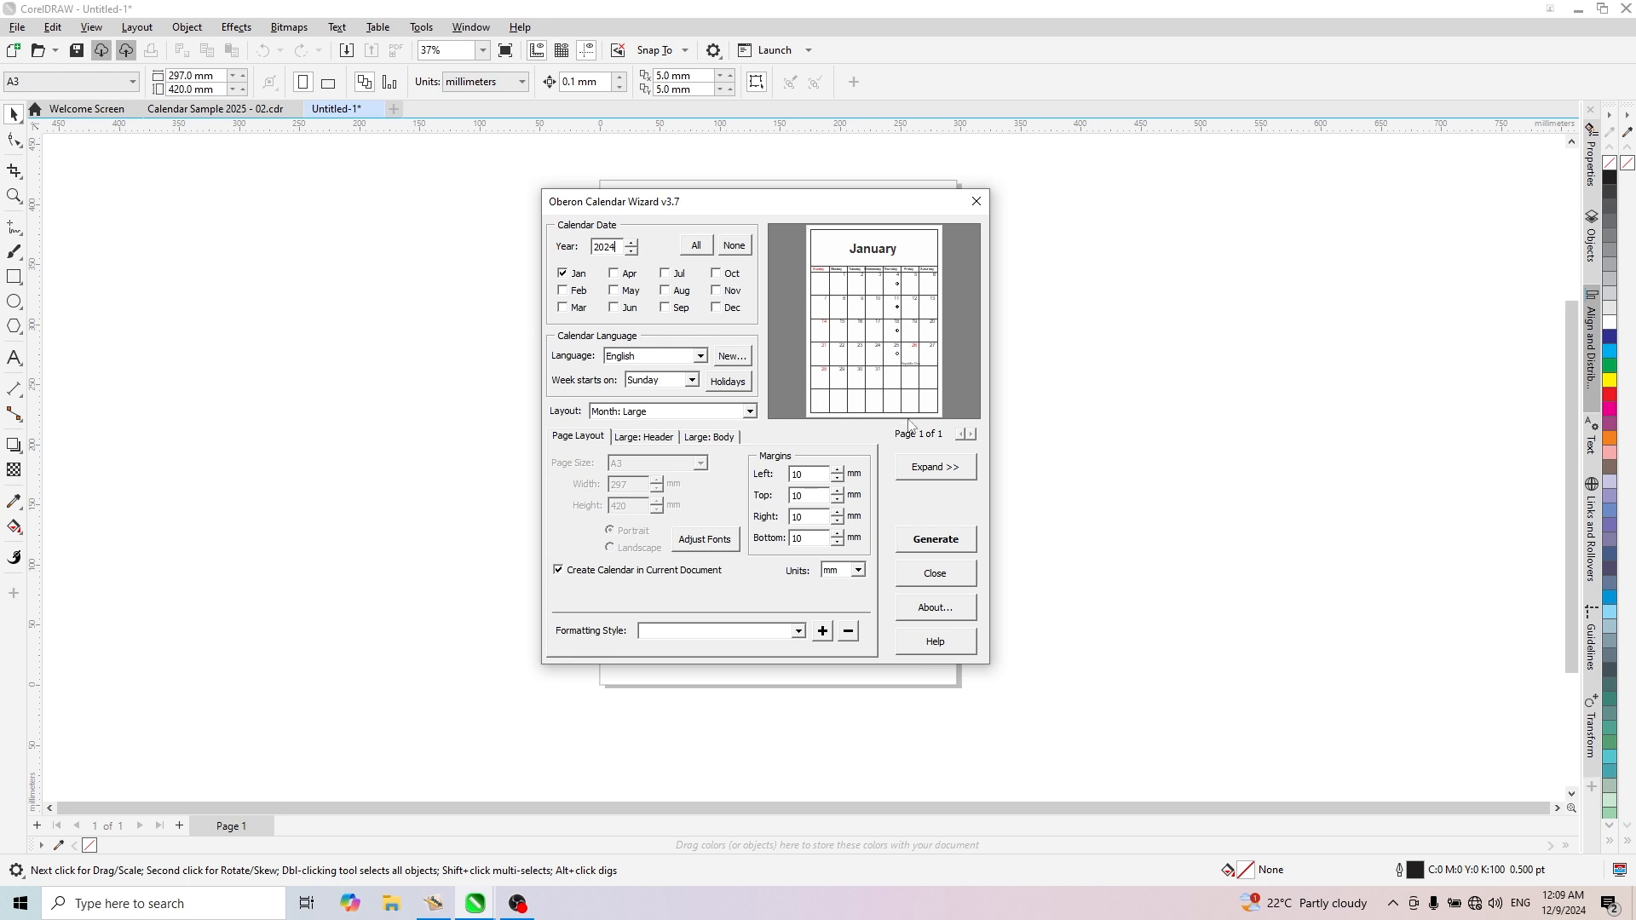
# - Expand the calendar wizard's preview and set the calendar to all twelve months of 2025
pyautogui.click(937, 468)
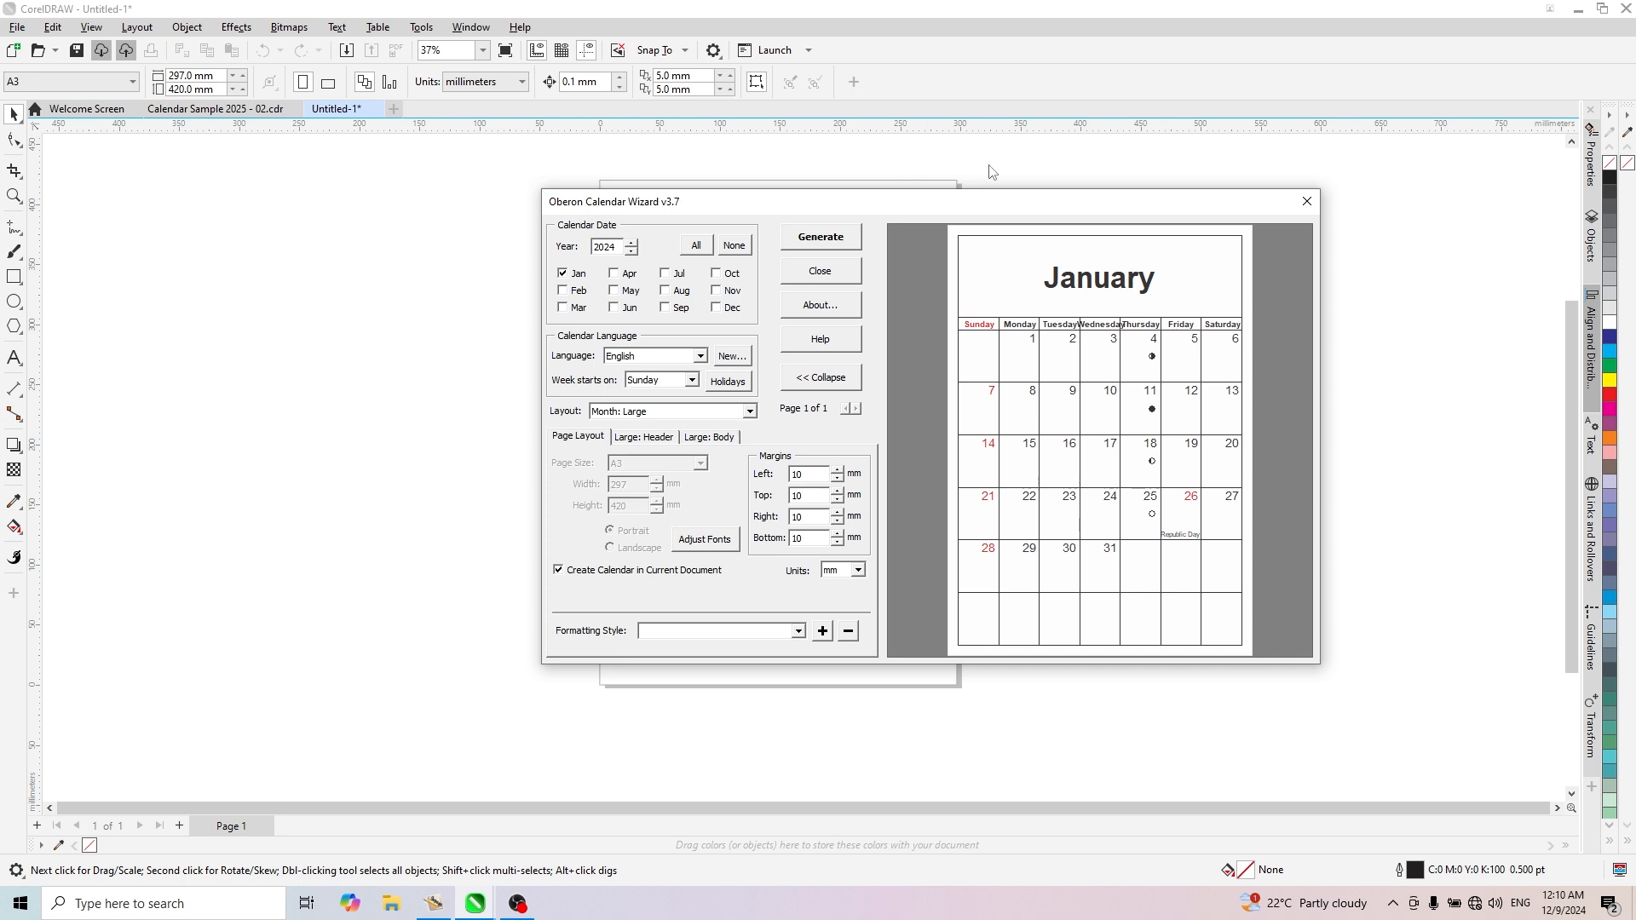
pyautogui.moveTo(1033, 207); pyautogui.dragTo(849, 223)
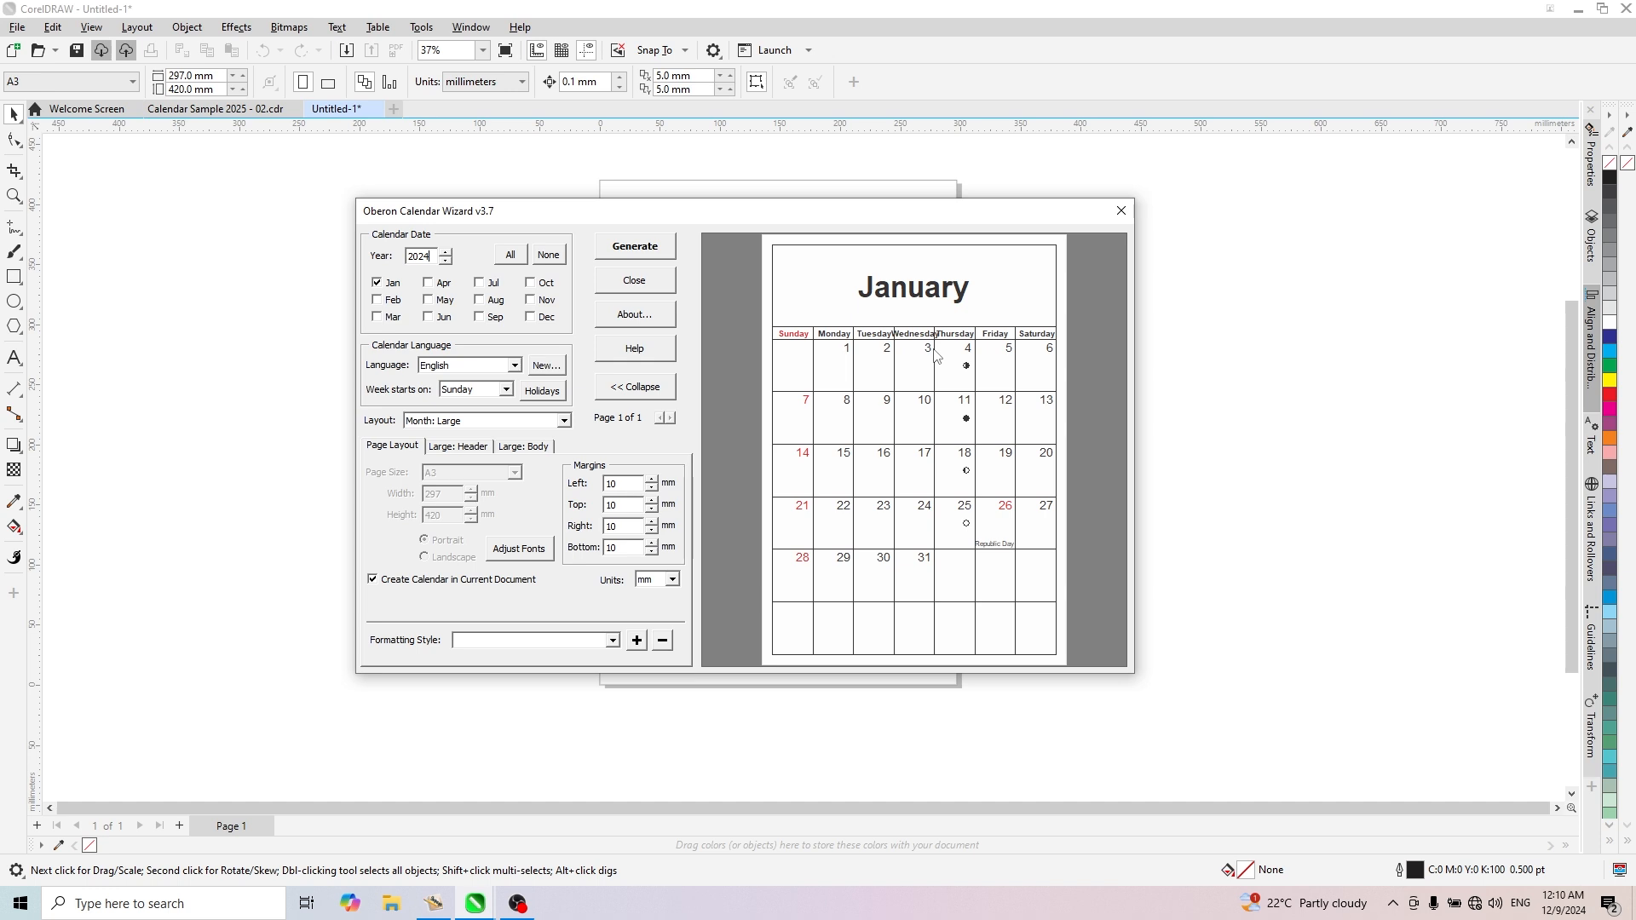
pyautogui.click(445, 252)
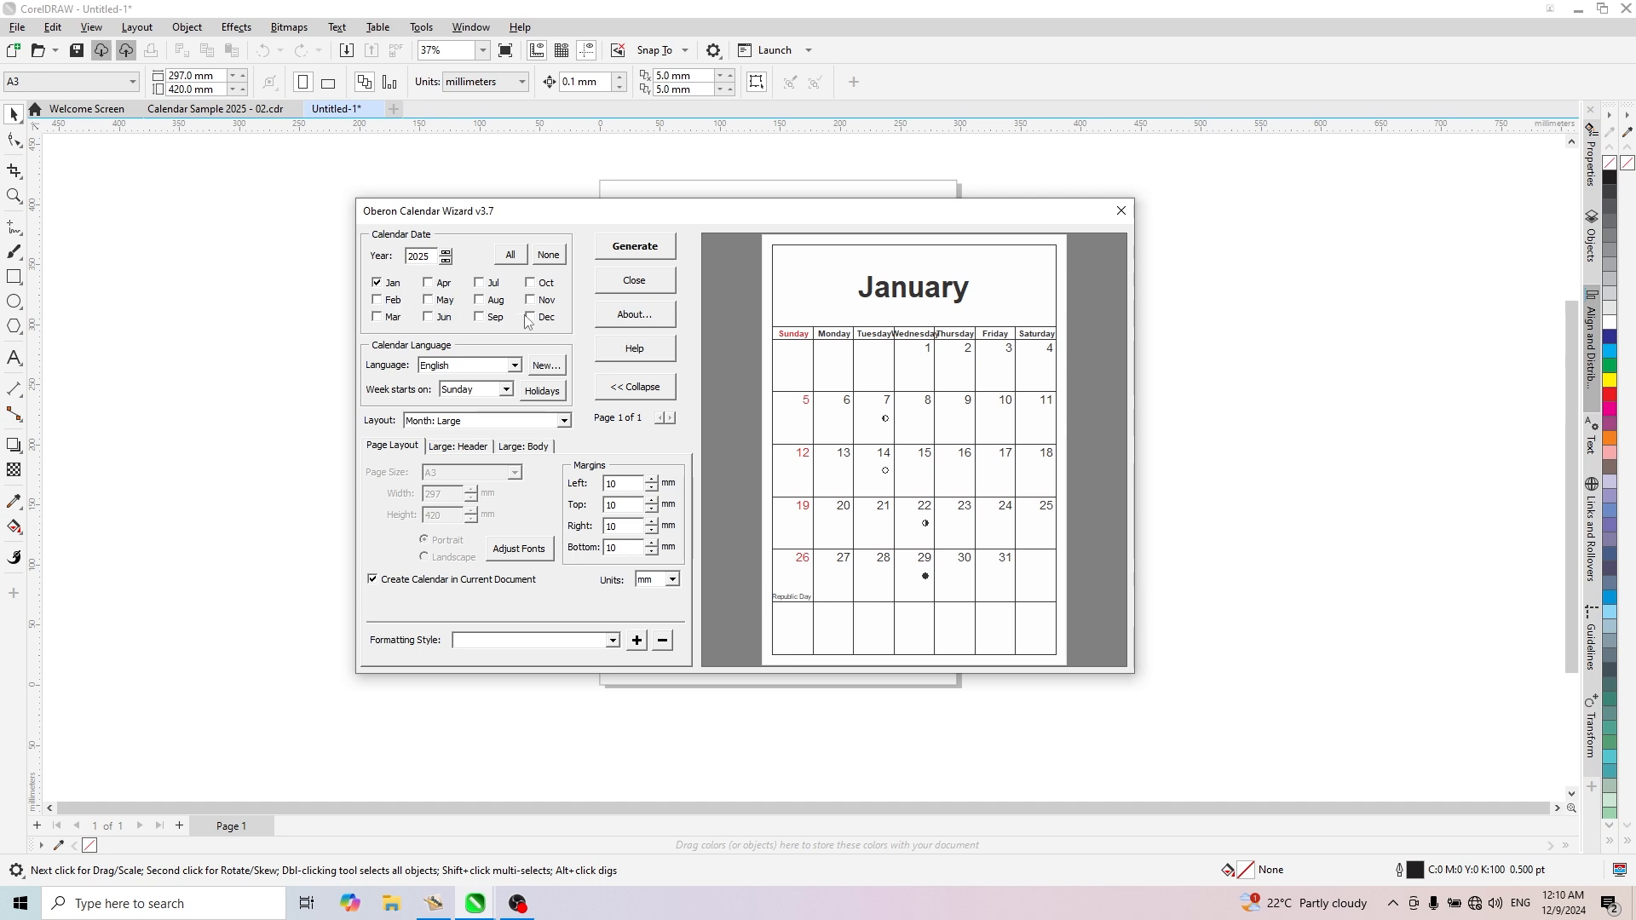
pyautogui.click(511, 254)
# - Examine the available calendar languages, the custom language definition form and the week start day options
pyautogui.click(515, 364)
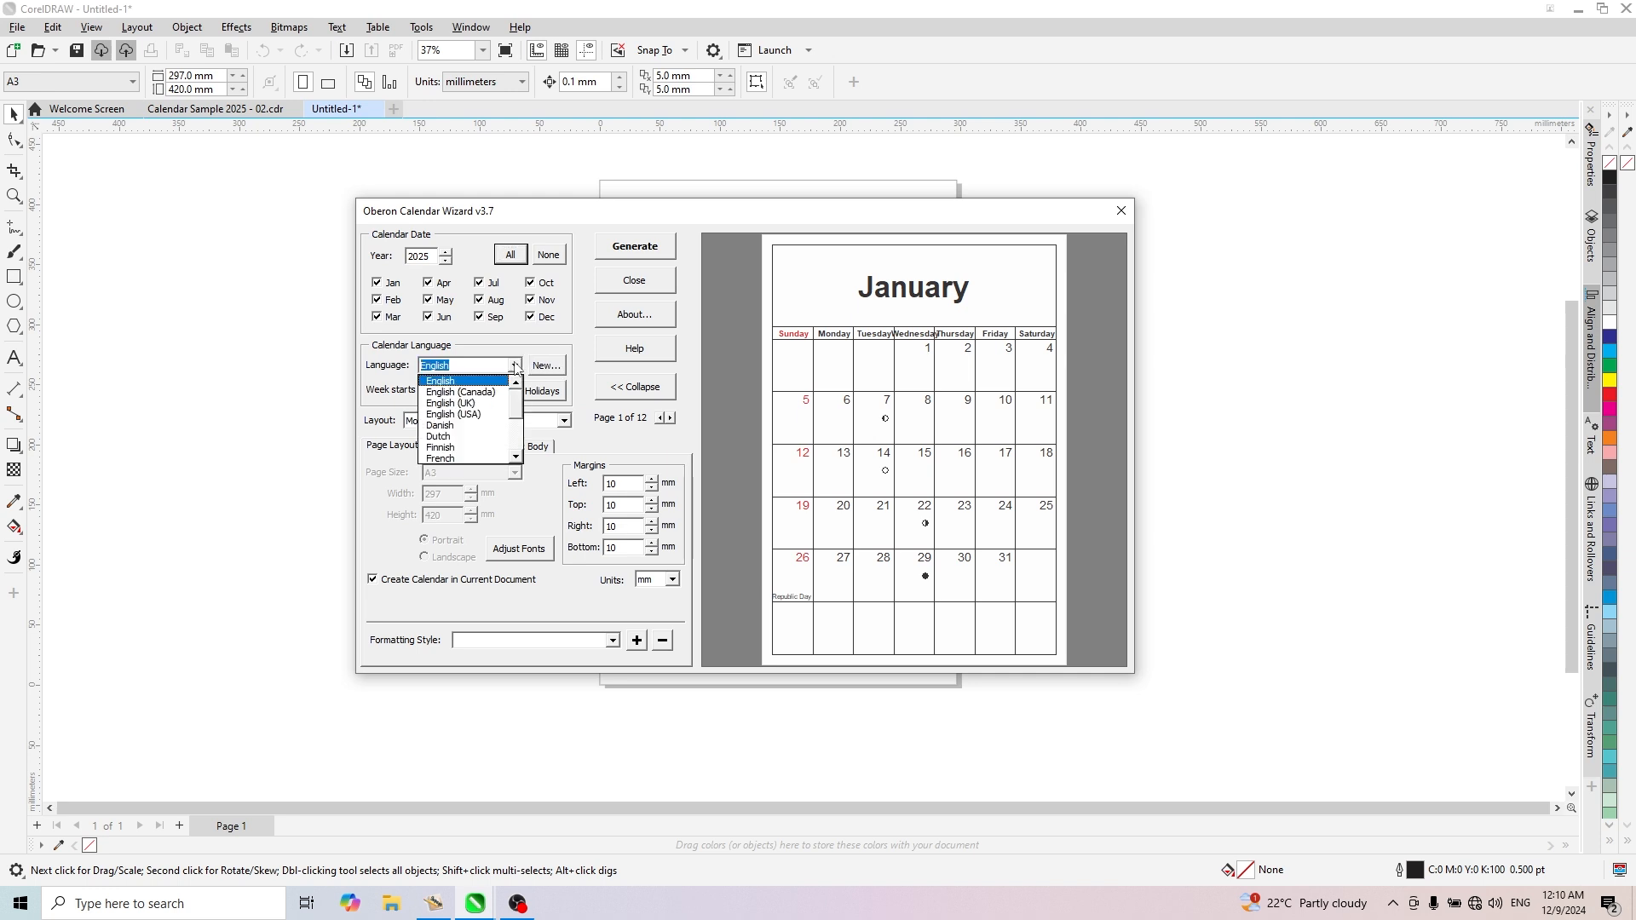
pyautogui.click(515, 366)
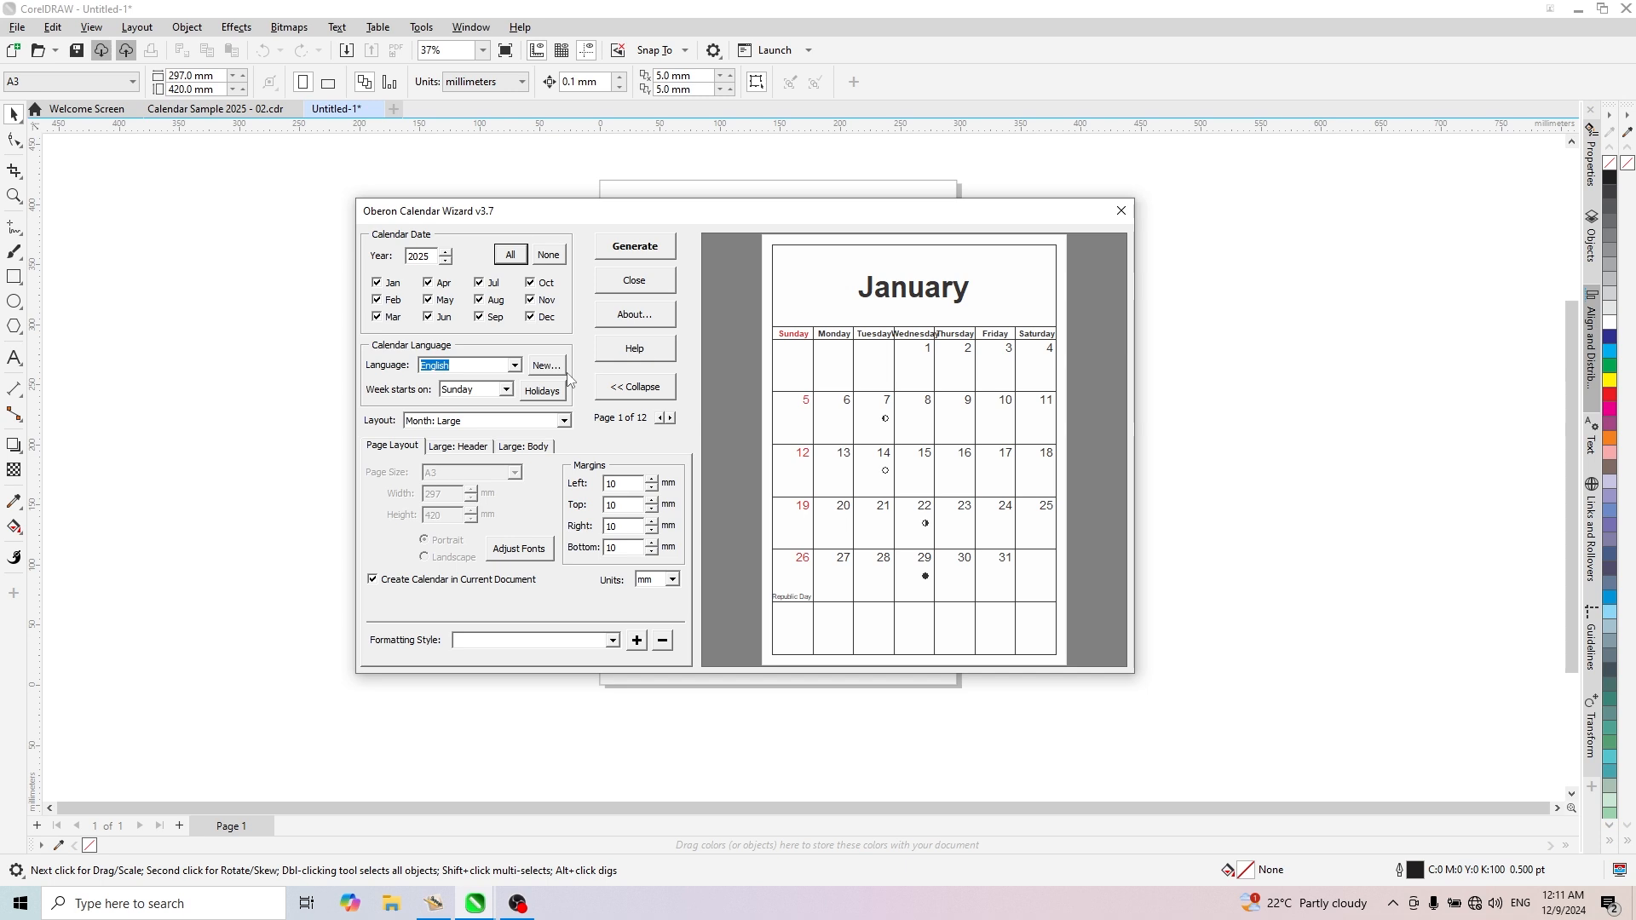
pyautogui.click(544, 372)
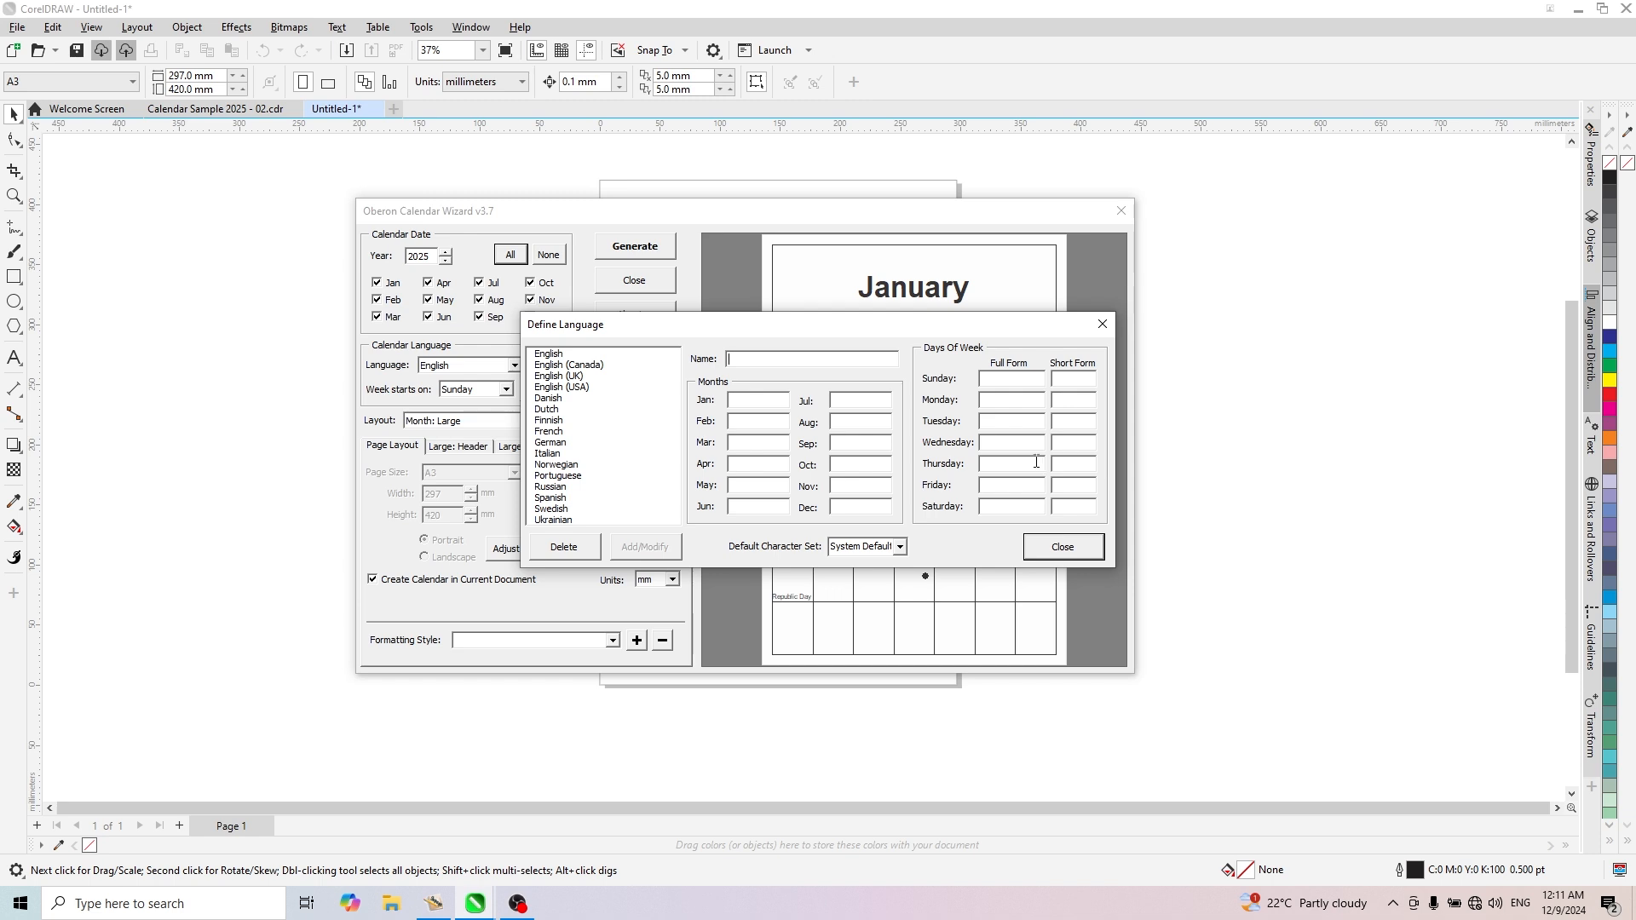
pyautogui.click(1077, 552)
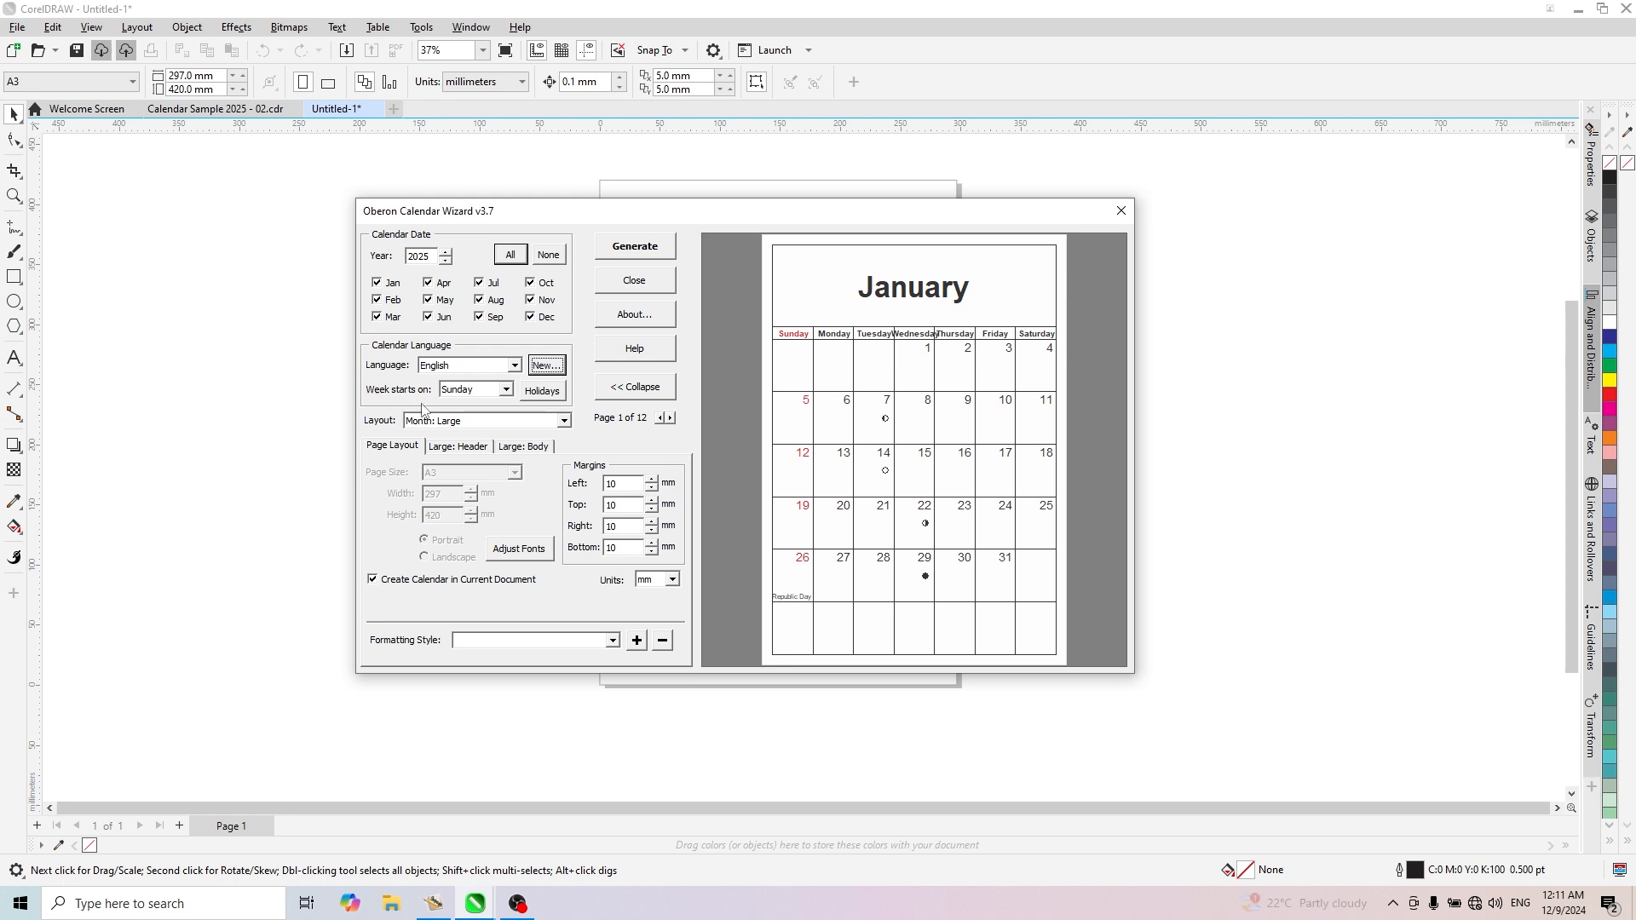
pyautogui.click(506, 391)
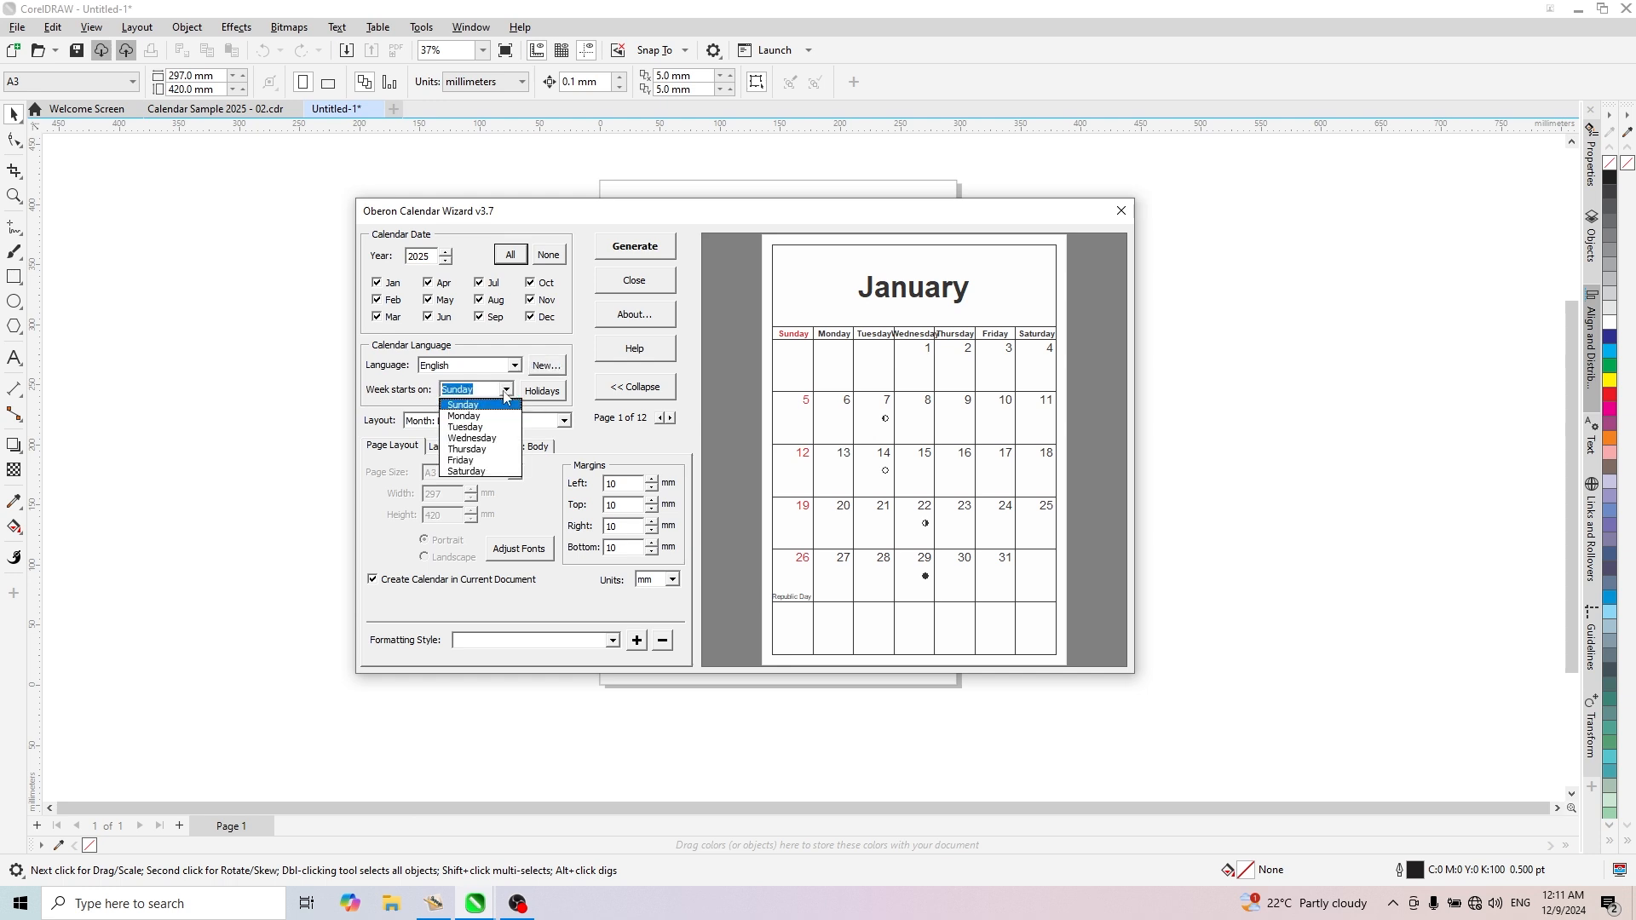
pyautogui.click(505, 393)
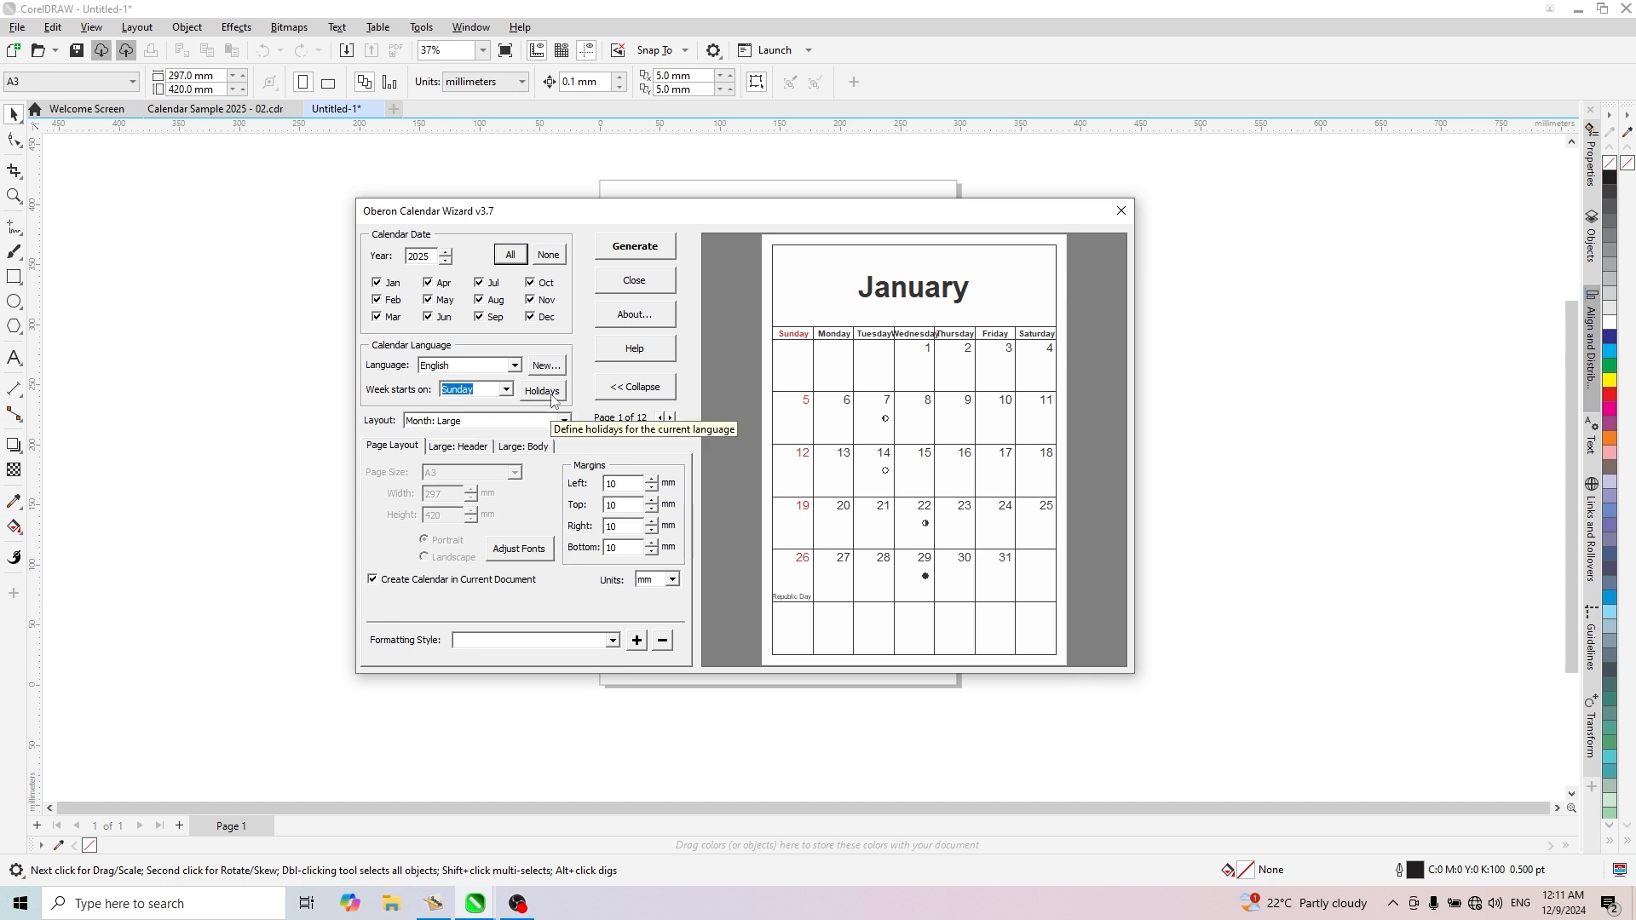
# - Add the holiday "Republic Day" on January 26 to the English calendar
pyautogui.click(538, 397)
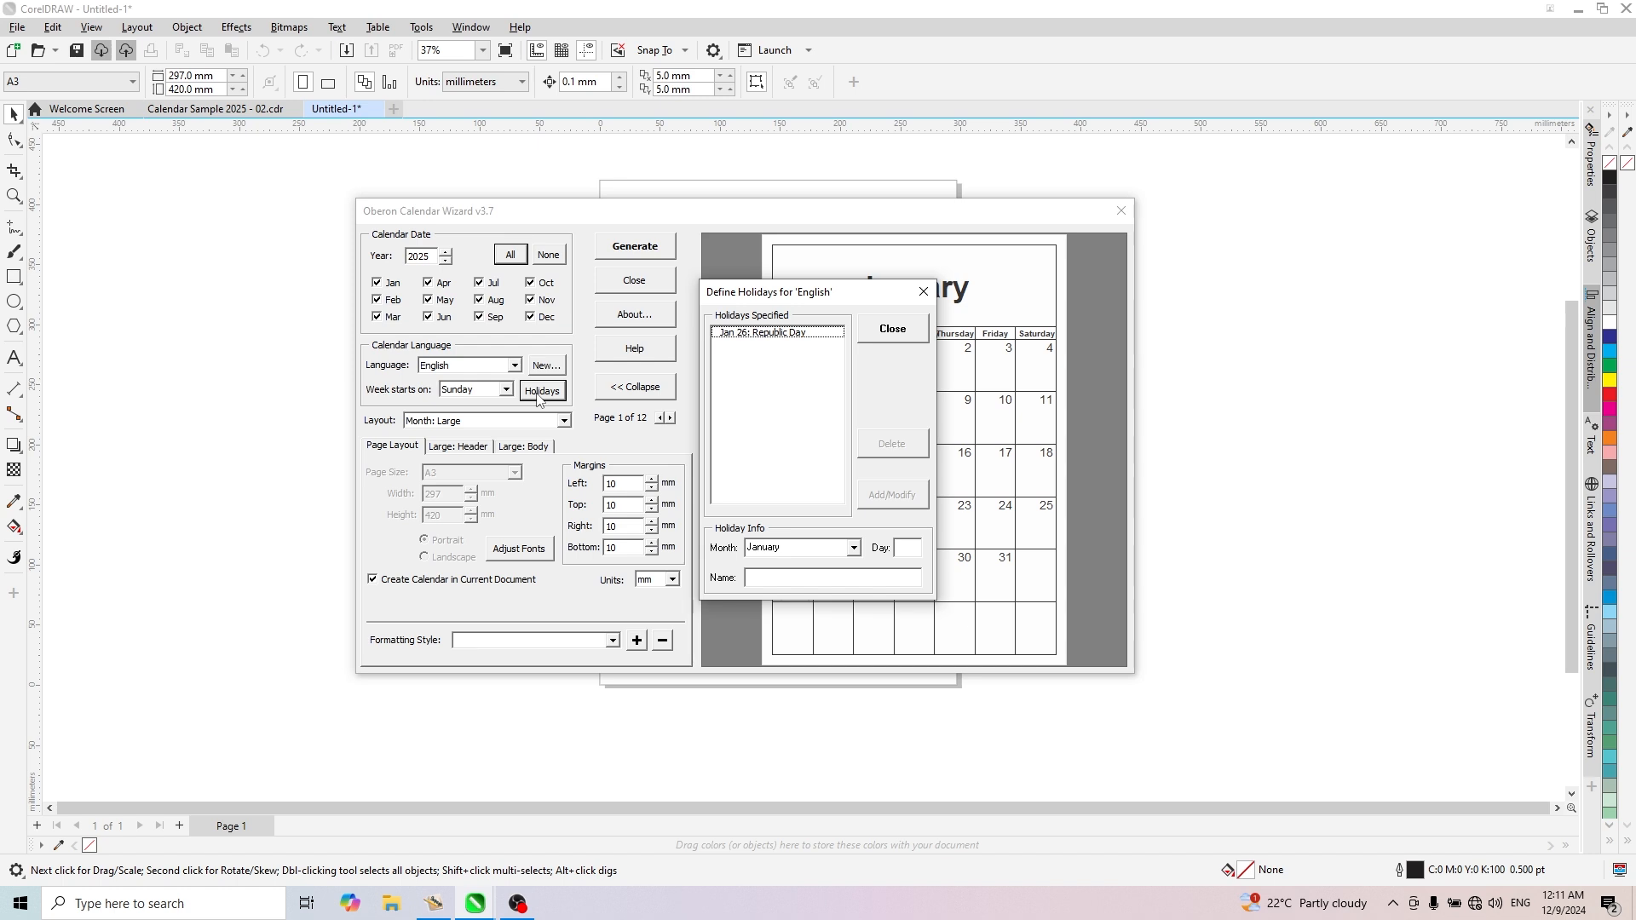
pyautogui.click(538, 395)
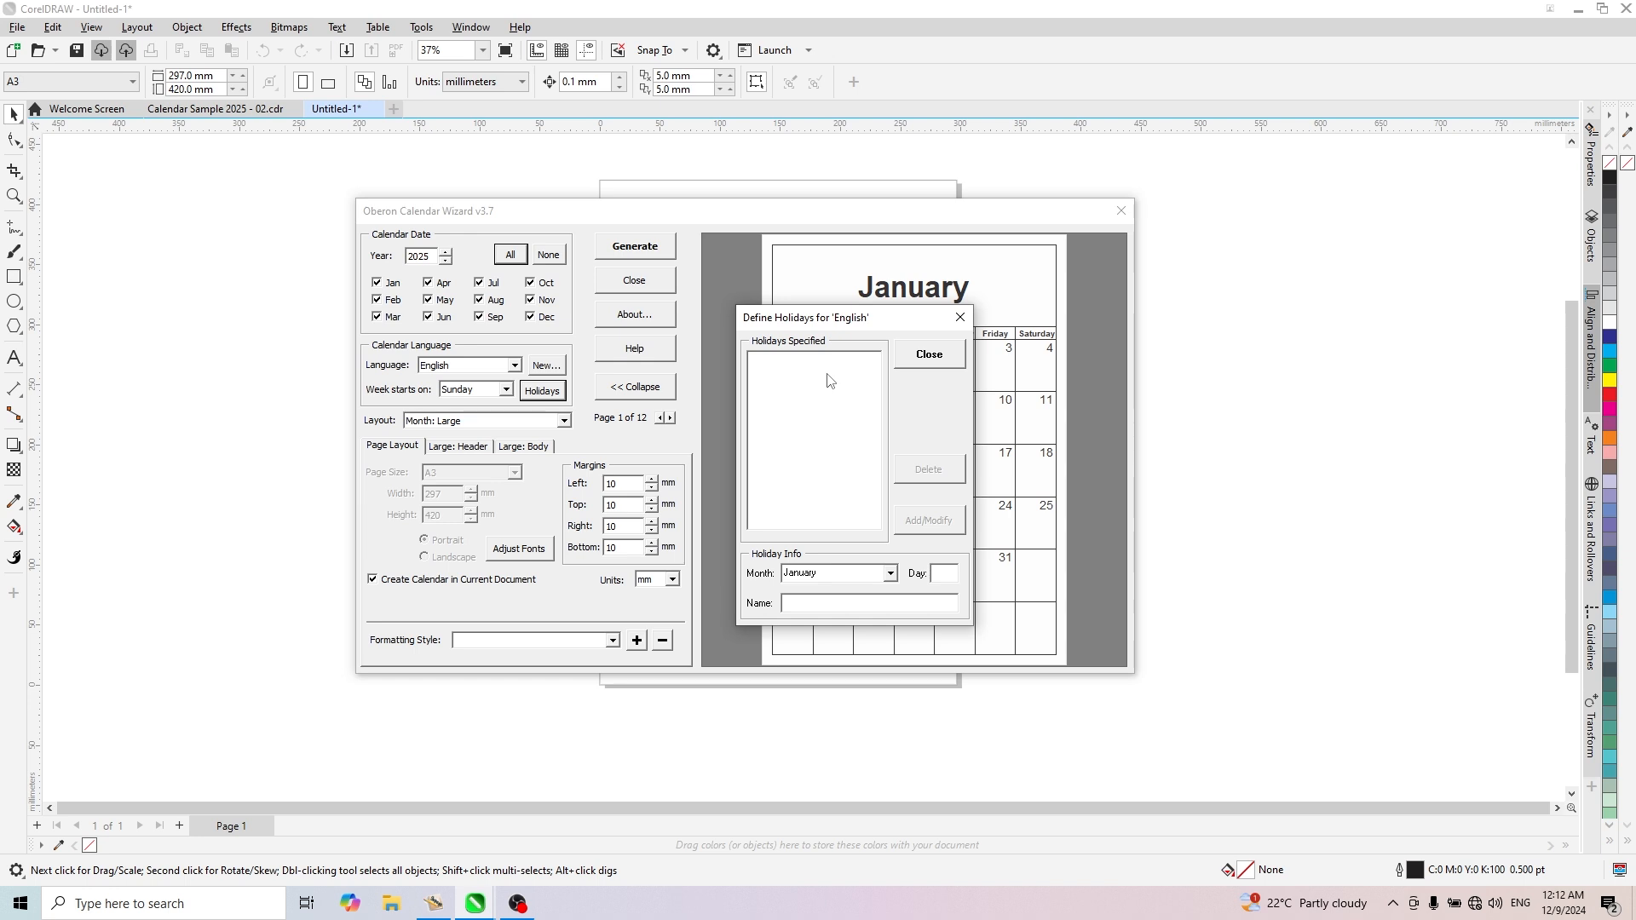
pyautogui.click(866, 581)
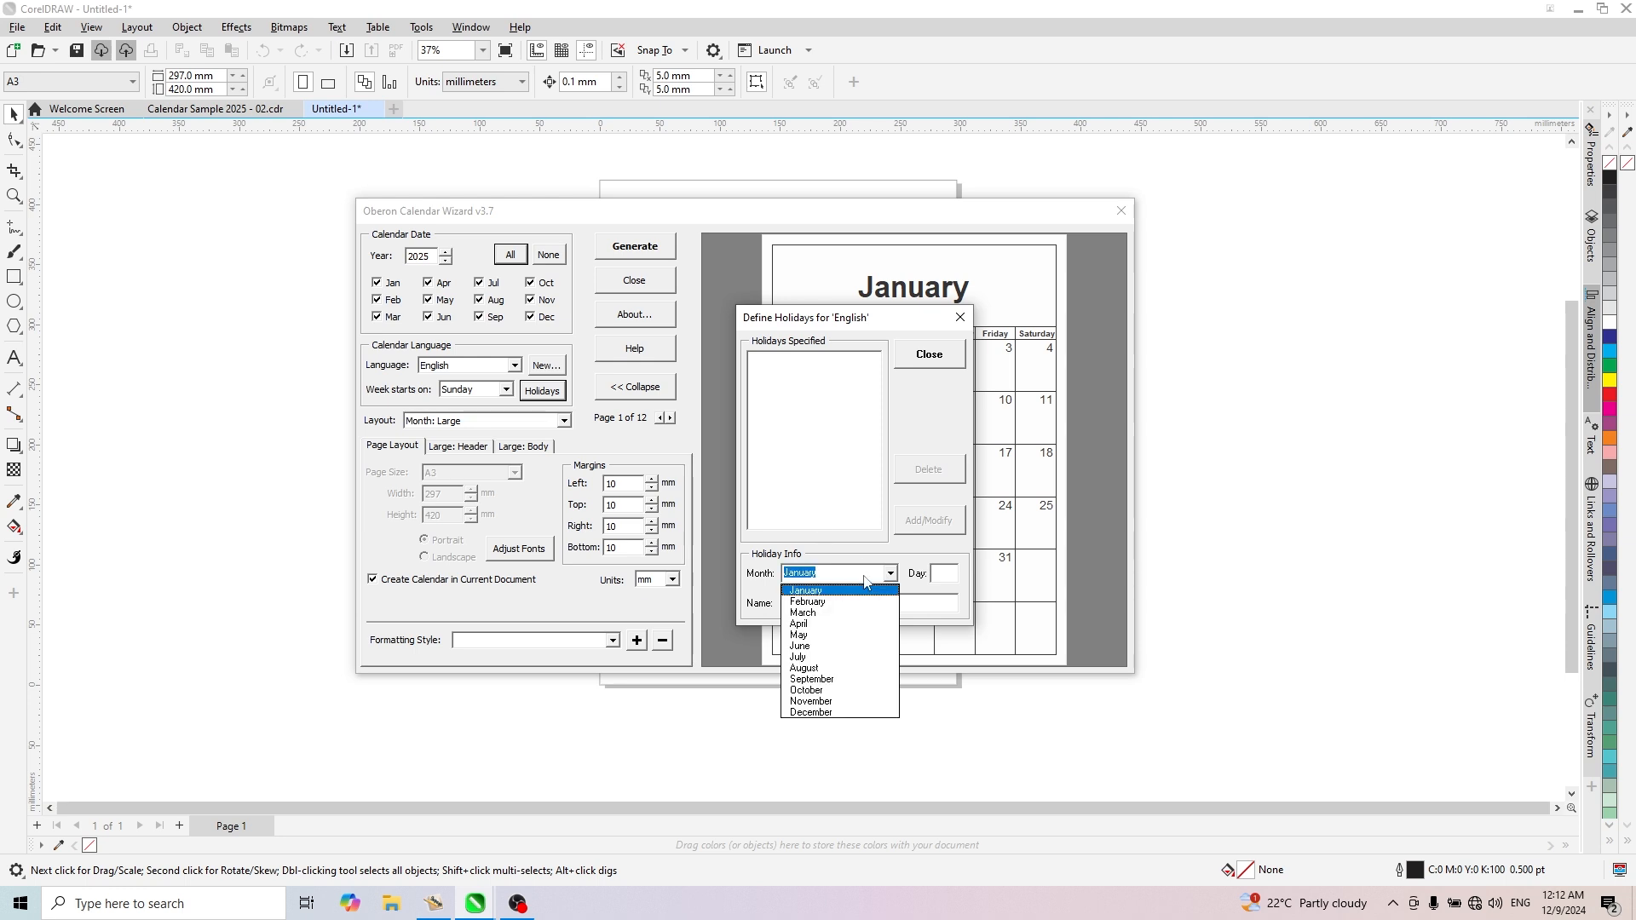
pyautogui.click(809, 596)
pyautogui.click(945, 576)
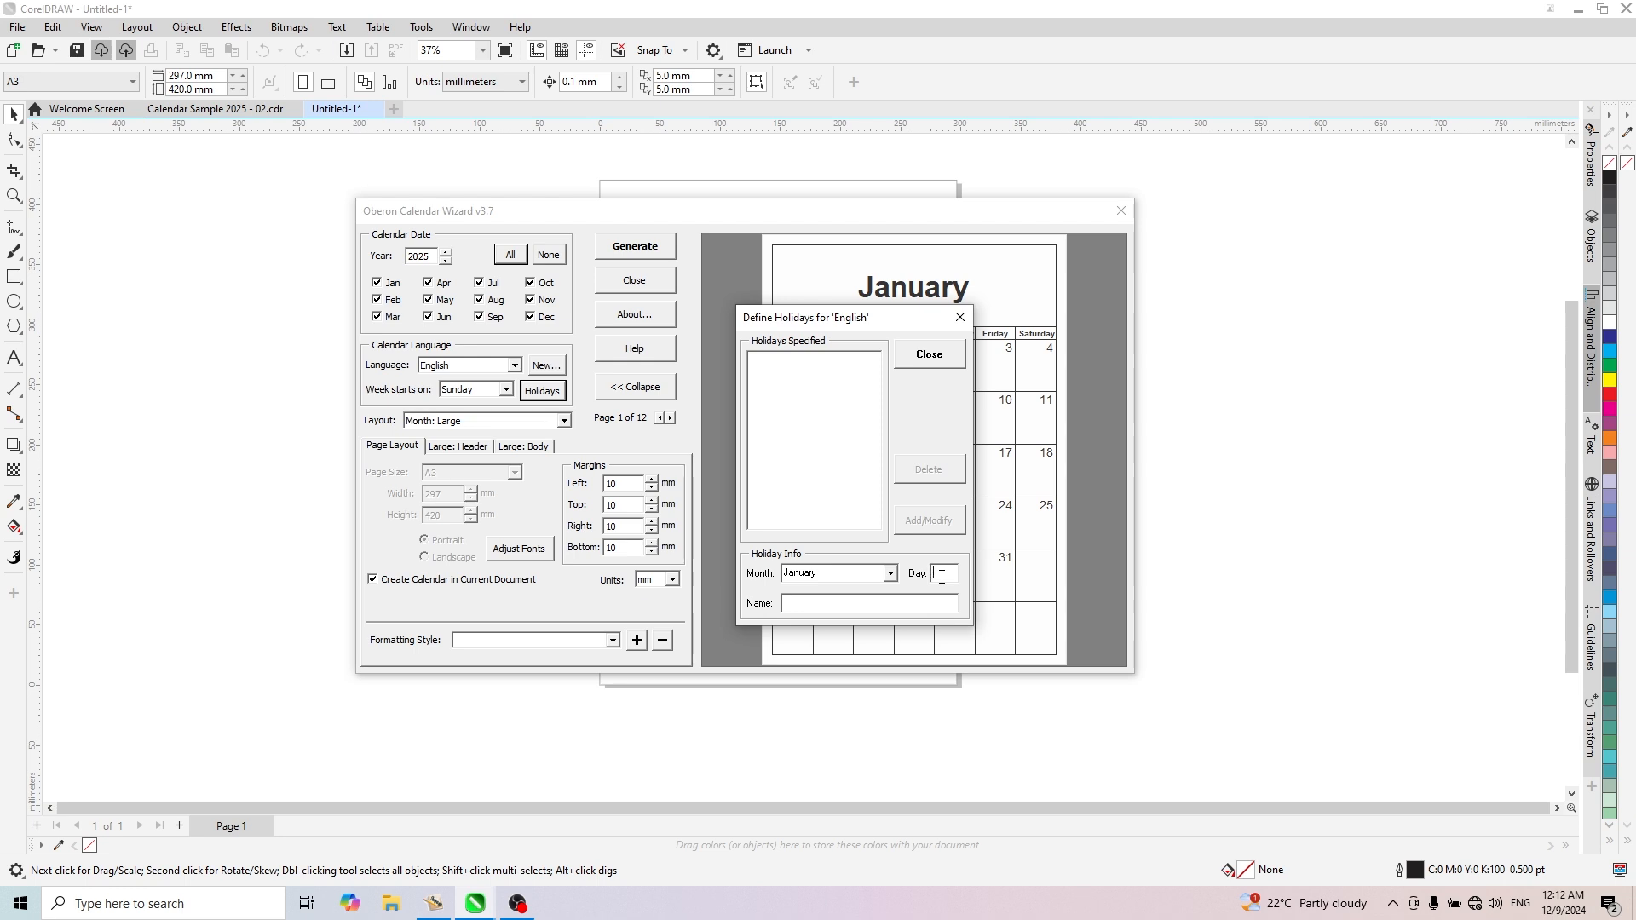
pyautogui.write('26')
pyautogui.write('R')
pyautogui.write('epublic Day')
pyautogui.click(927, 521)
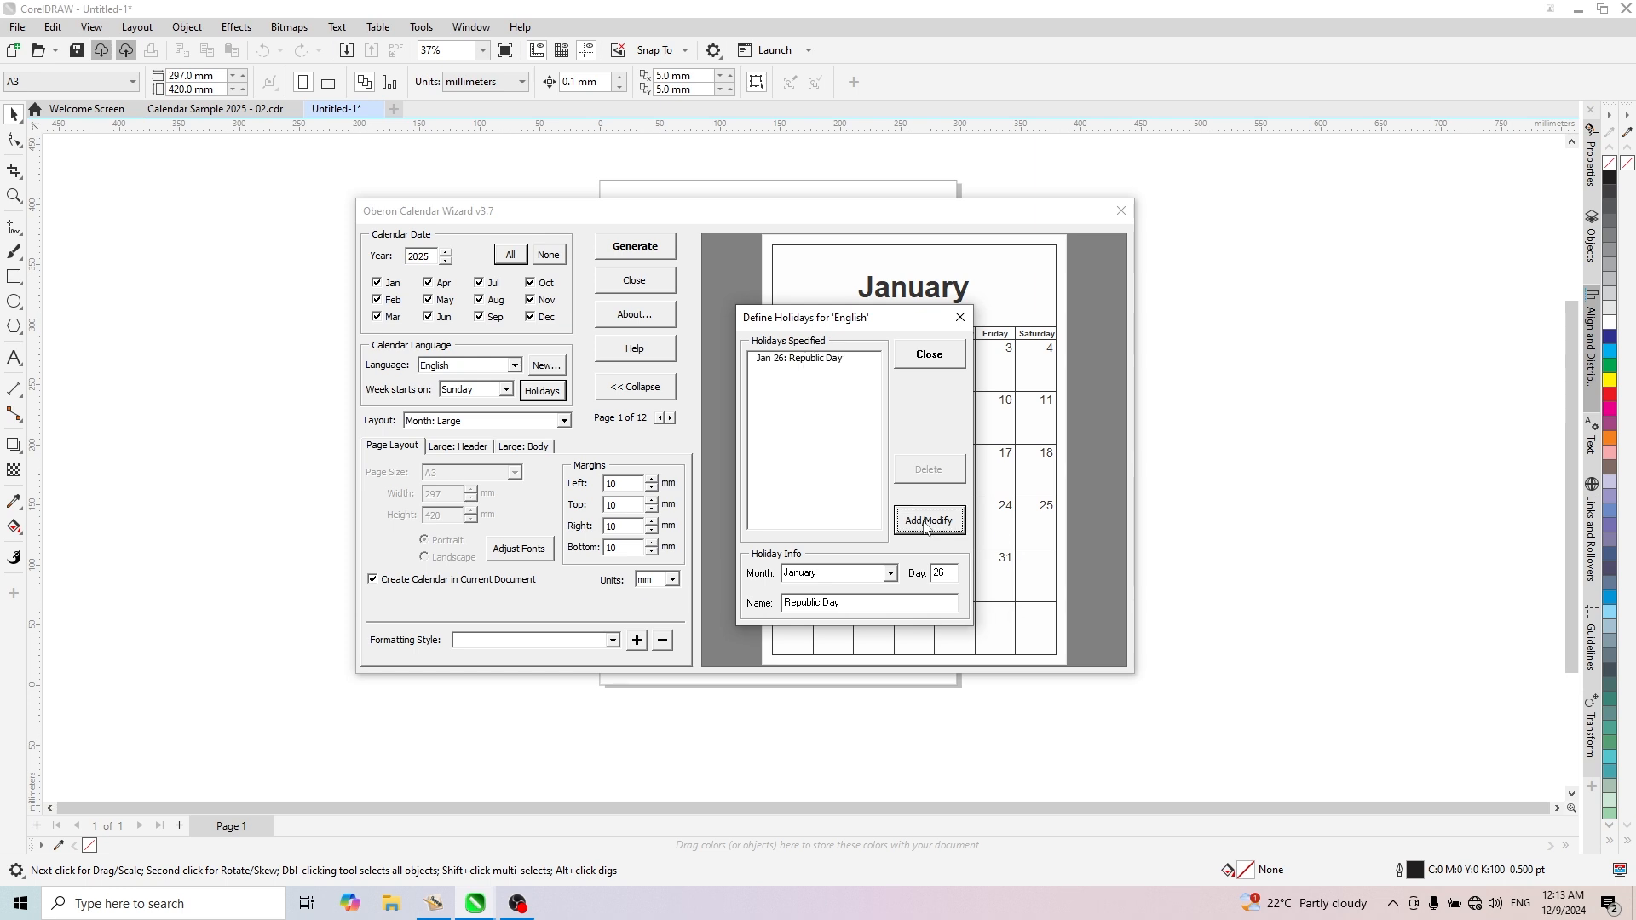
pyautogui.click(772, 360)
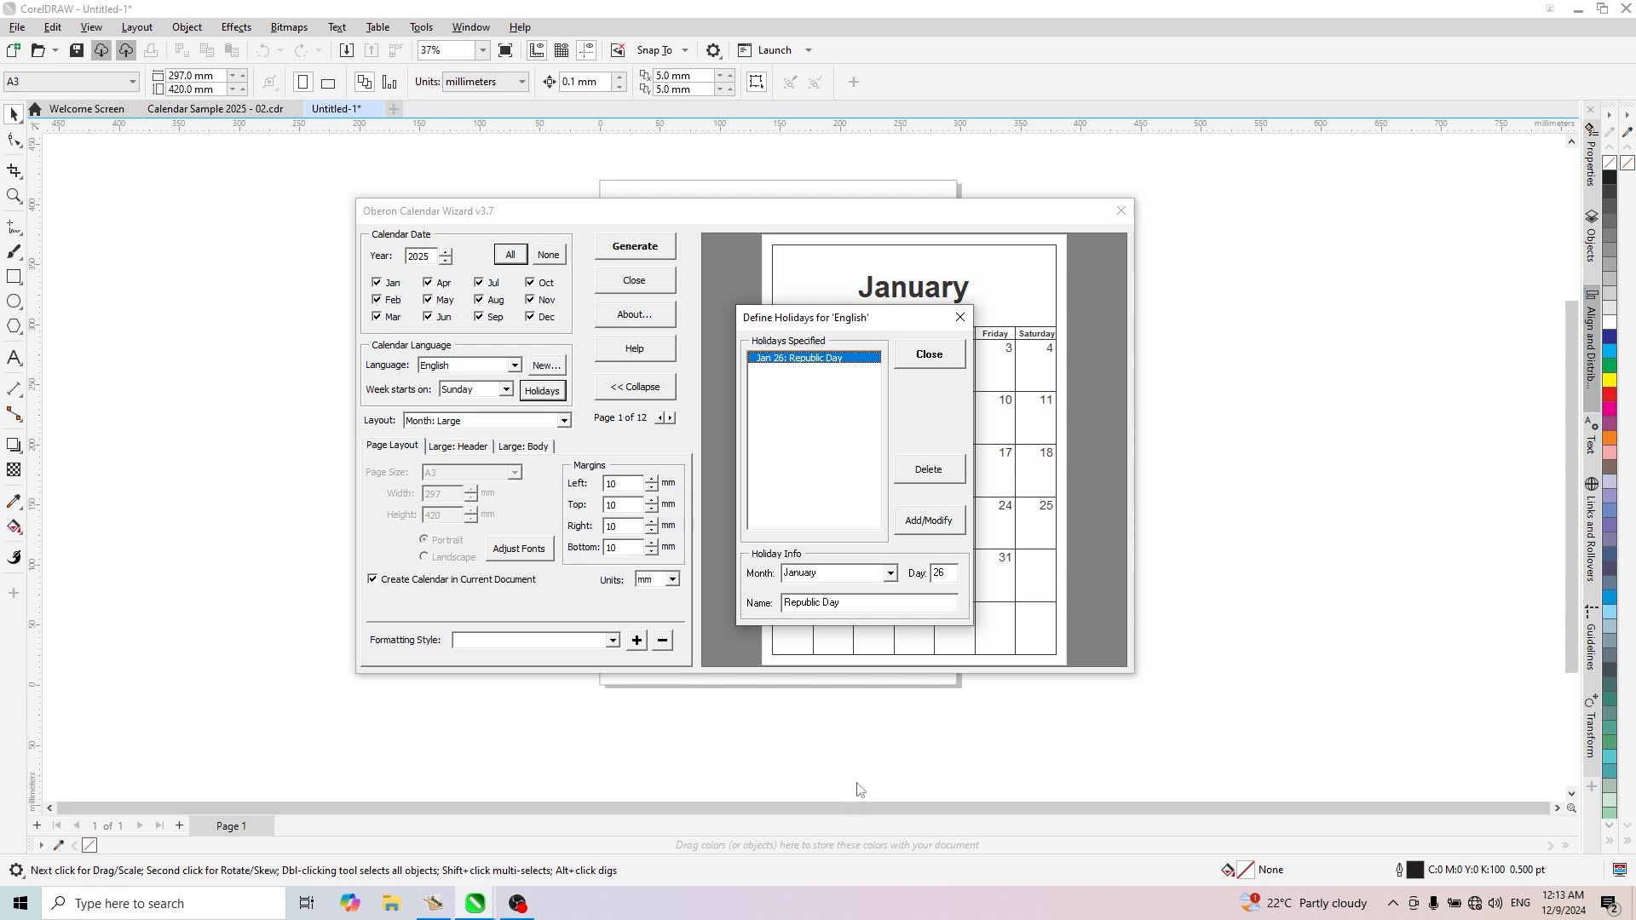
pyautogui.click(888, 573)
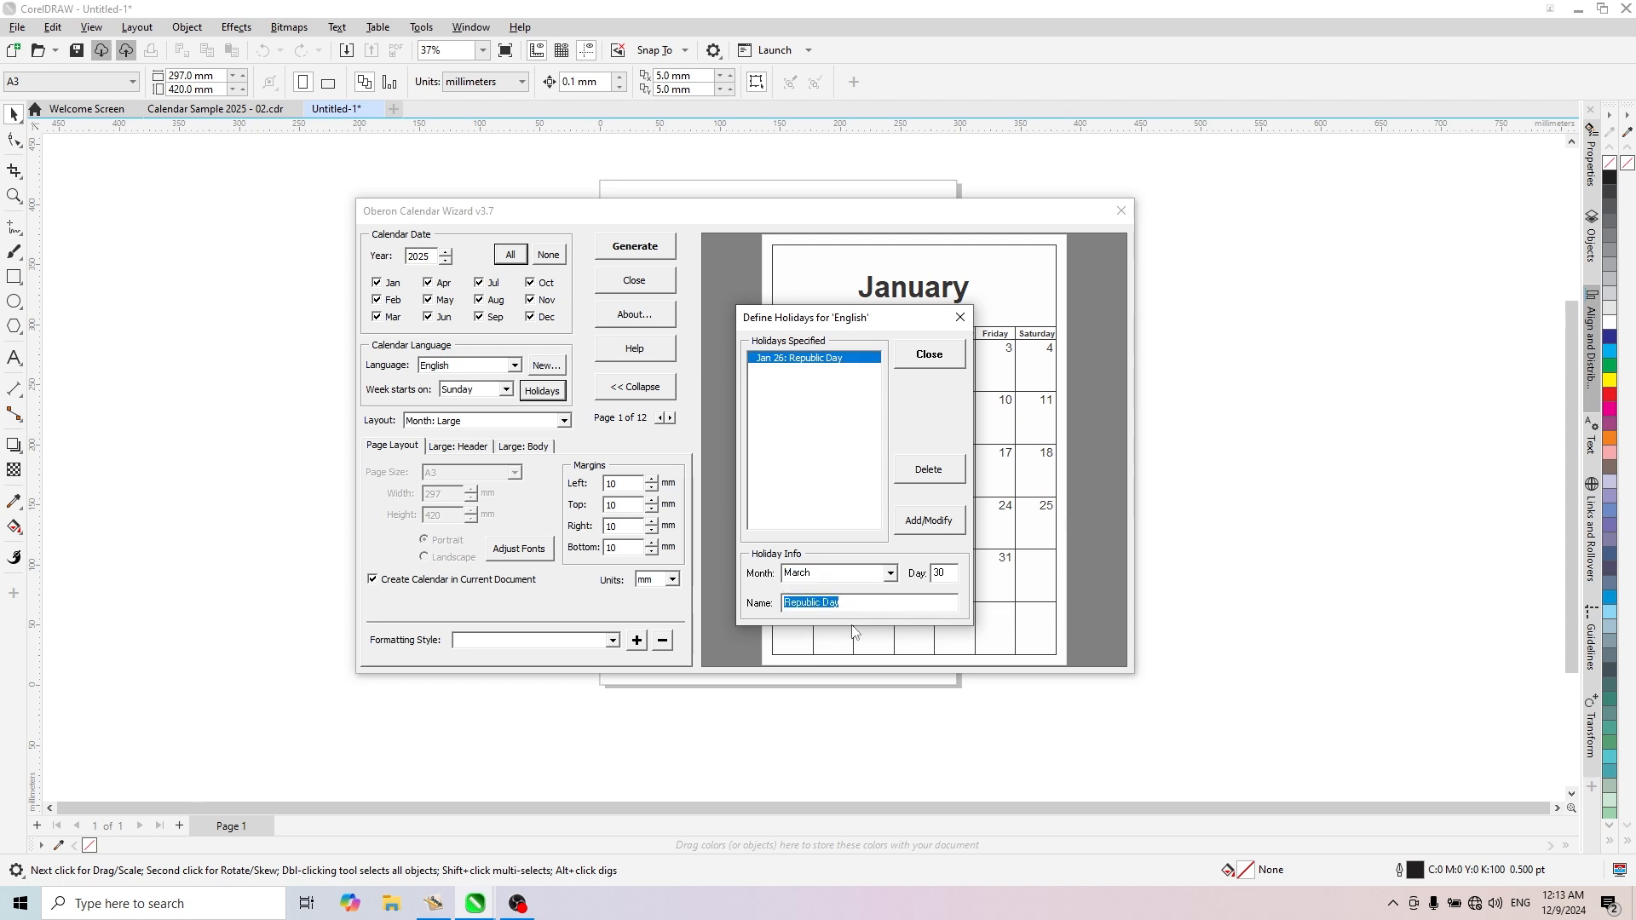
pyautogui.click(937, 356)
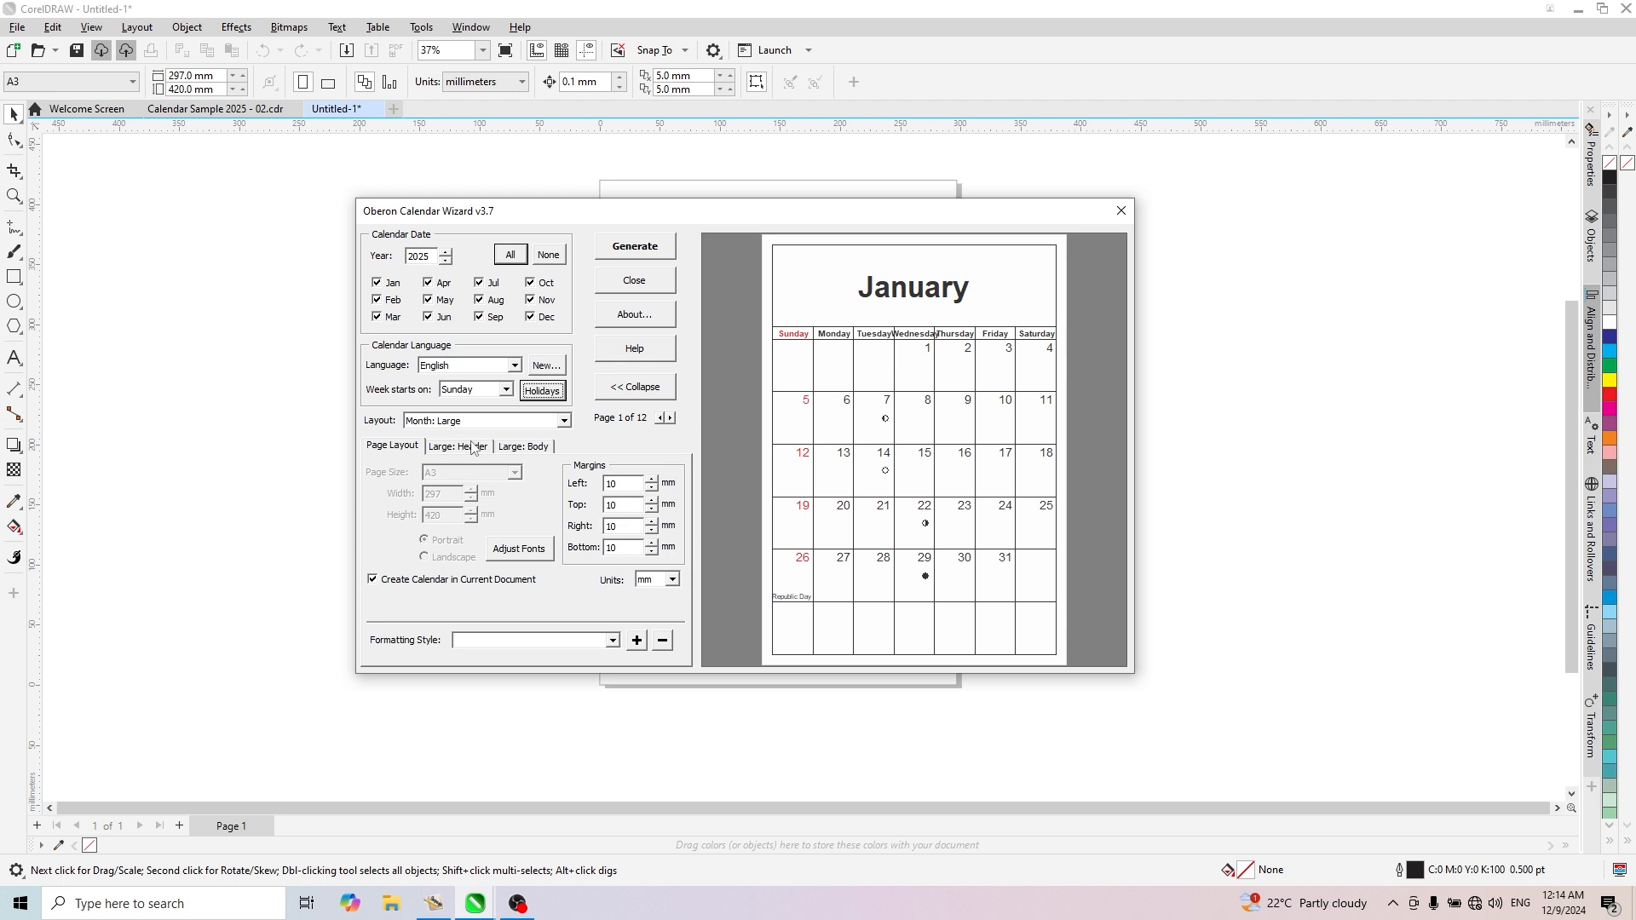
# - Look over the available layouts and preview the Month: Large pages from January to December and back
pyautogui.click(564, 422)
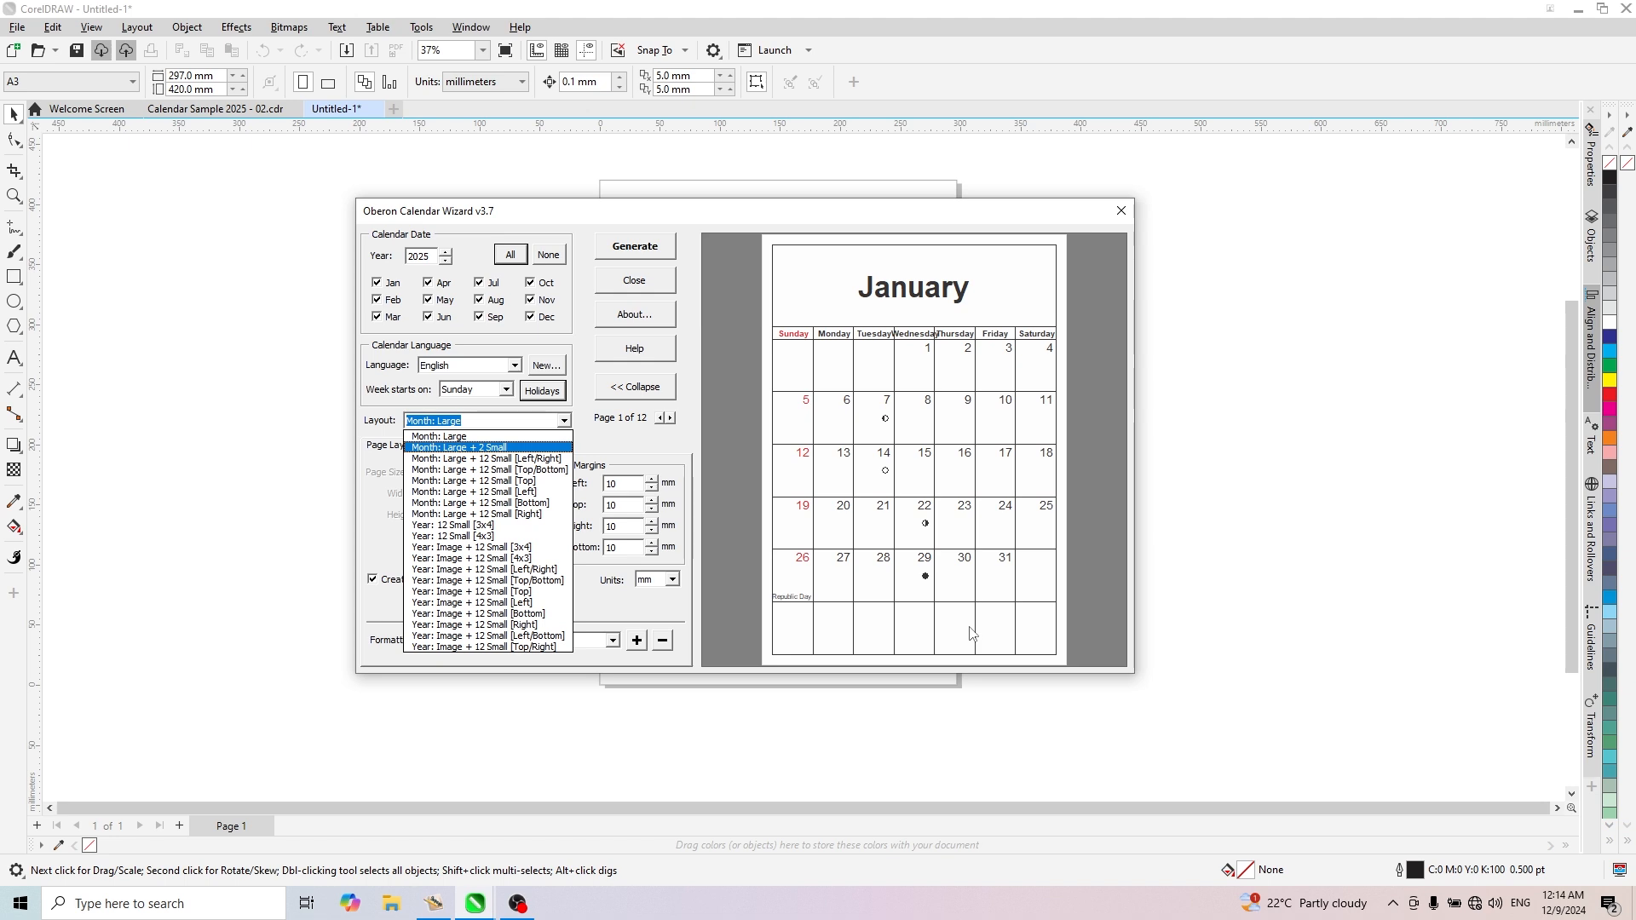
pyautogui.click(621, 442)
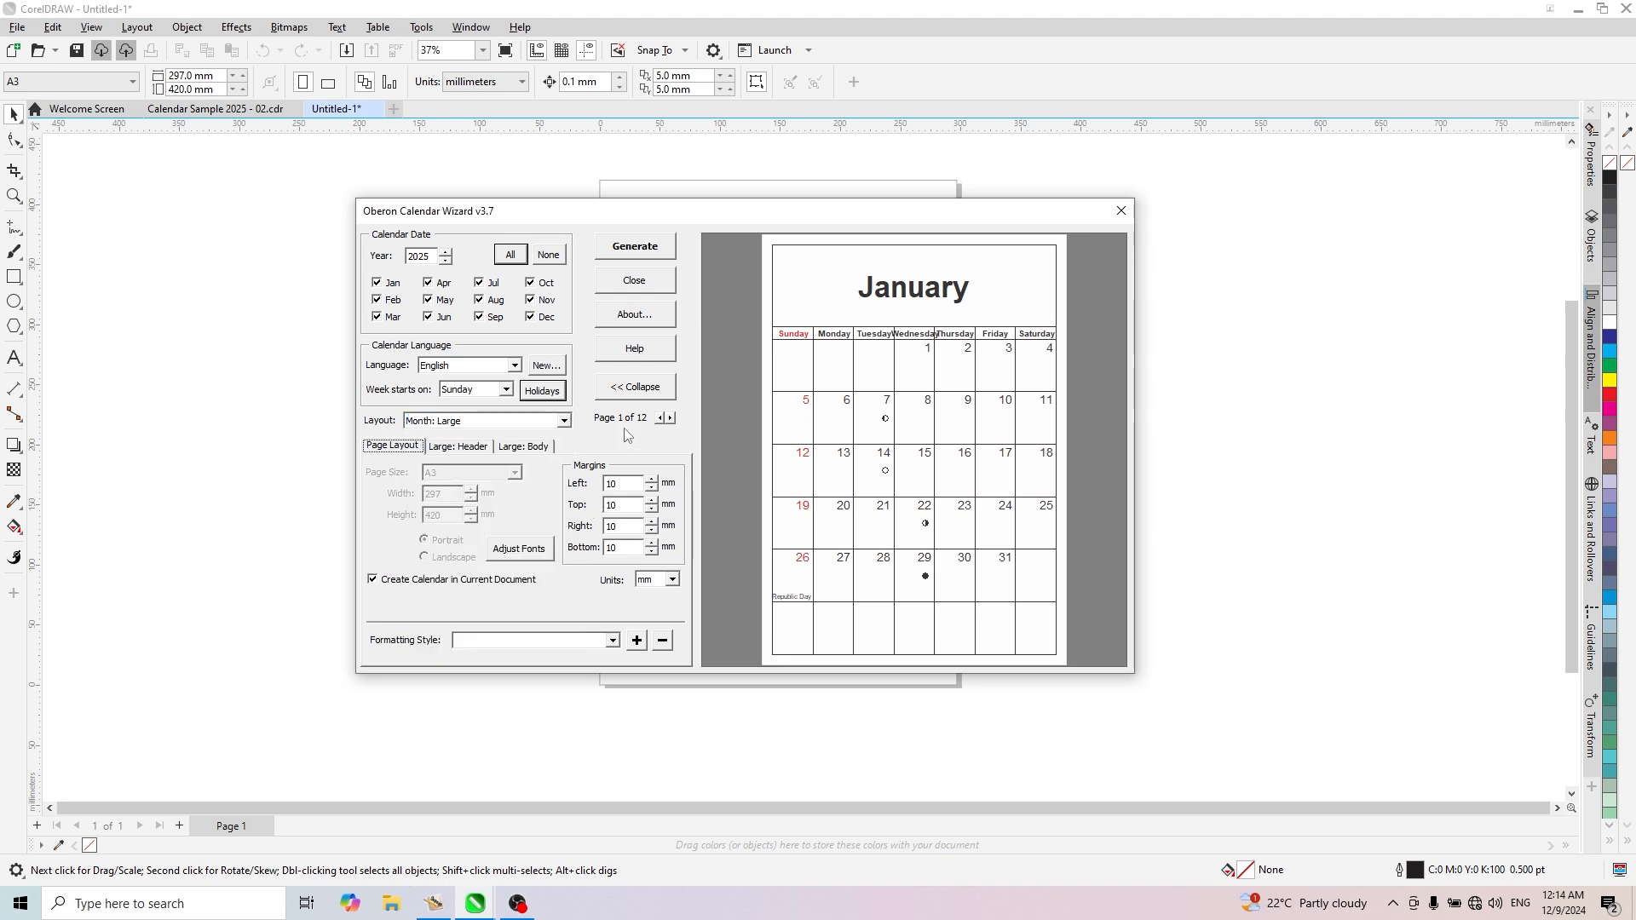
pyautogui.click(670, 418)
pyautogui.click(670, 419)
pyautogui.click(670, 418)
pyautogui.click(670, 418)
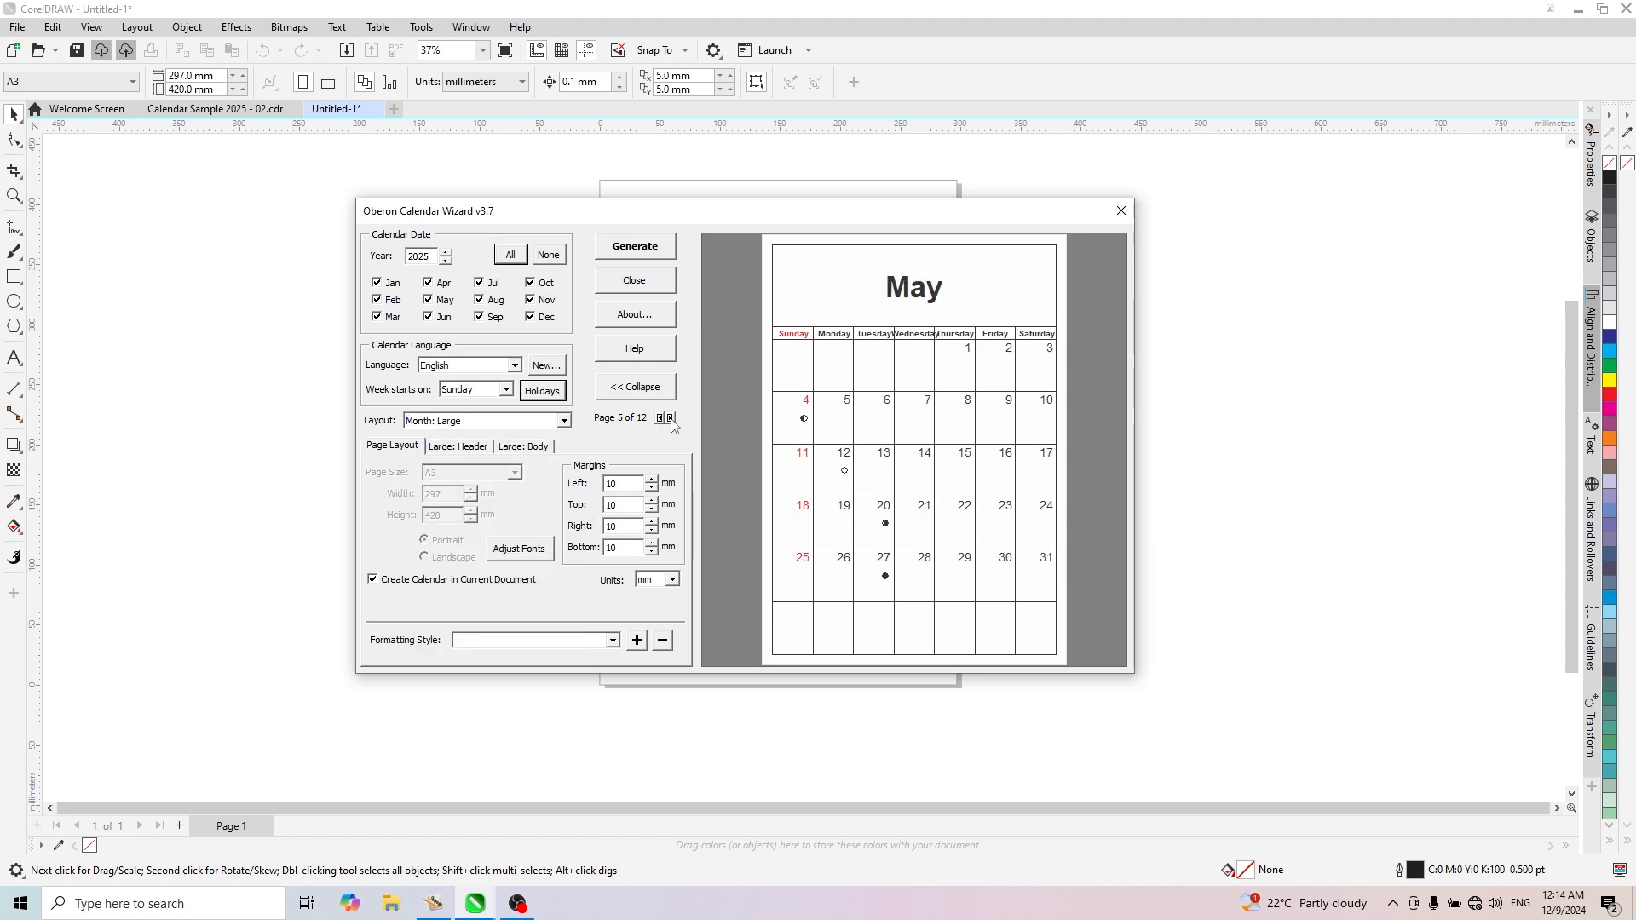
pyautogui.click(671, 418)
pyautogui.click(670, 418)
pyautogui.click(671, 418)
pyautogui.click(671, 418)
pyautogui.click(671, 418)
pyautogui.click(671, 419)
pyautogui.click(671, 418)
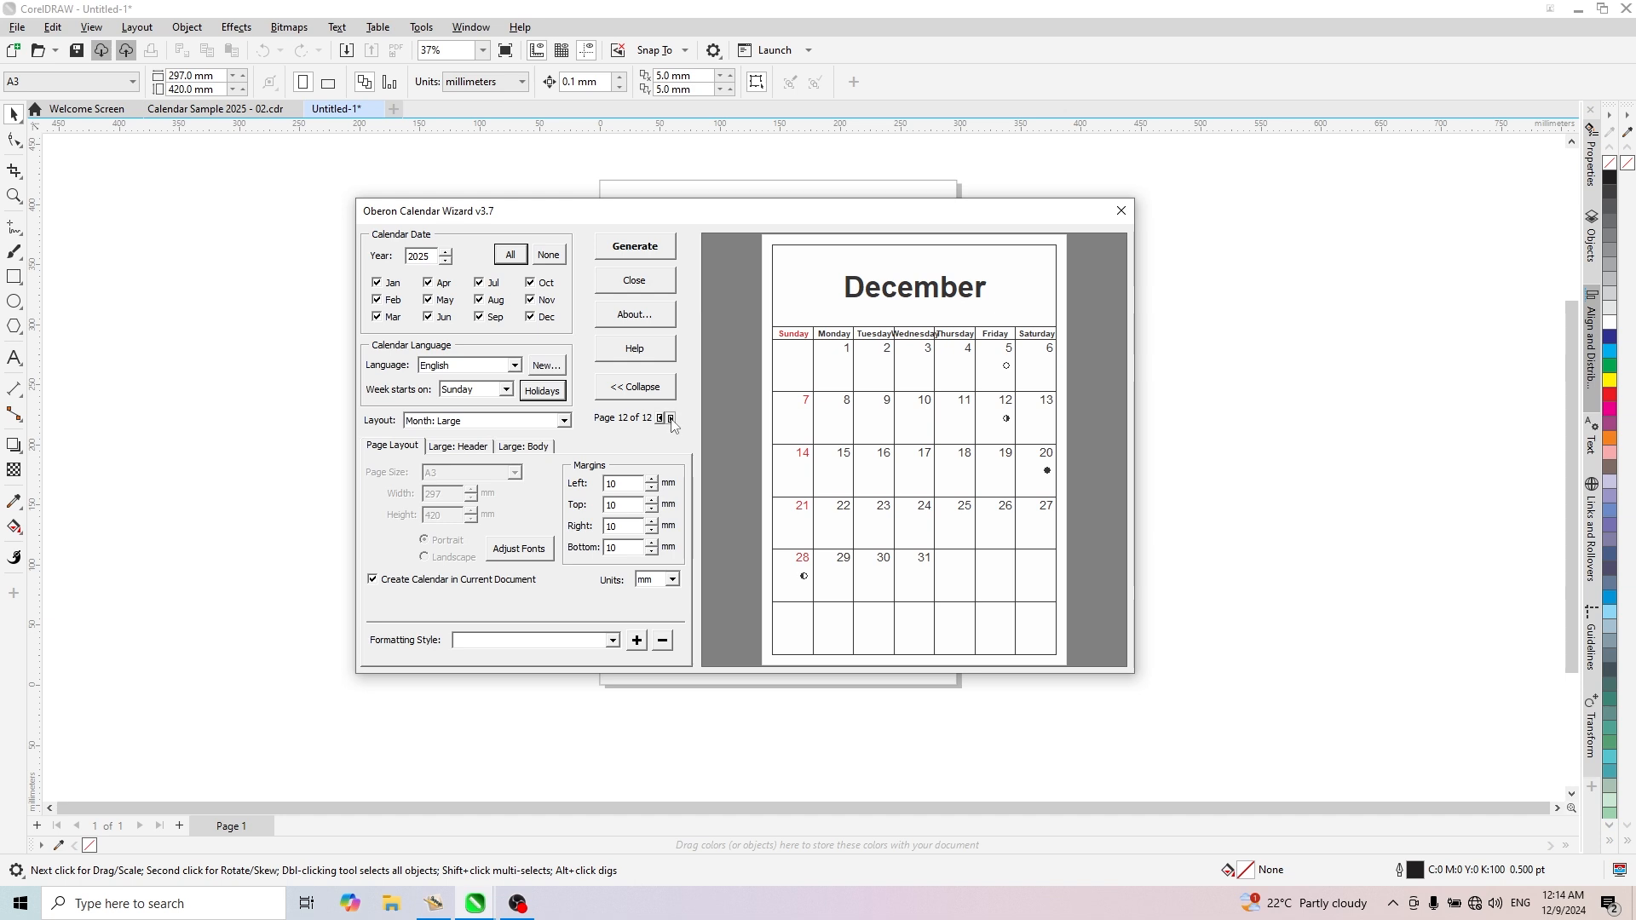
pyautogui.click(661, 418)
pyautogui.click(660, 418)
pyautogui.click(660, 418)
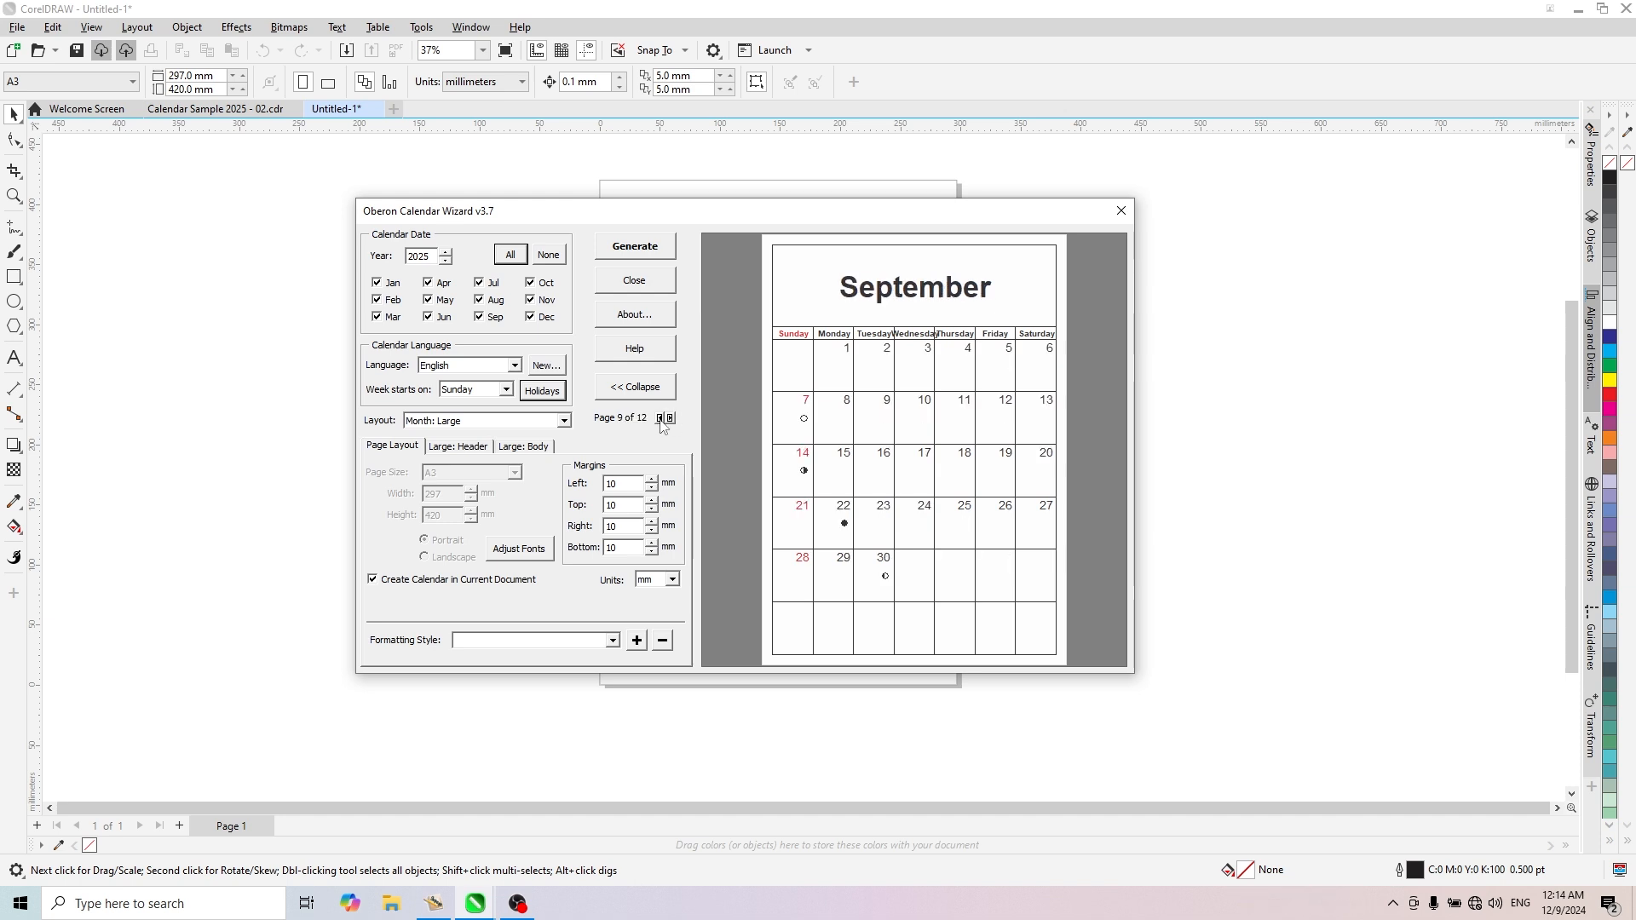
pyautogui.doubleClick(660, 418)
pyautogui.click(660, 418)
pyautogui.doubleClick(660, 418)
pyautogui.click(660, 418)
pyautogui.click(660, 418)
pyautogui.click(660, 419)
# - Preview several month and year layouts, including 12 Small [3x4], [4x3] and Image + 12 Small [Left/Right], and return to Month: Large
pyautogui.click(564, 421)
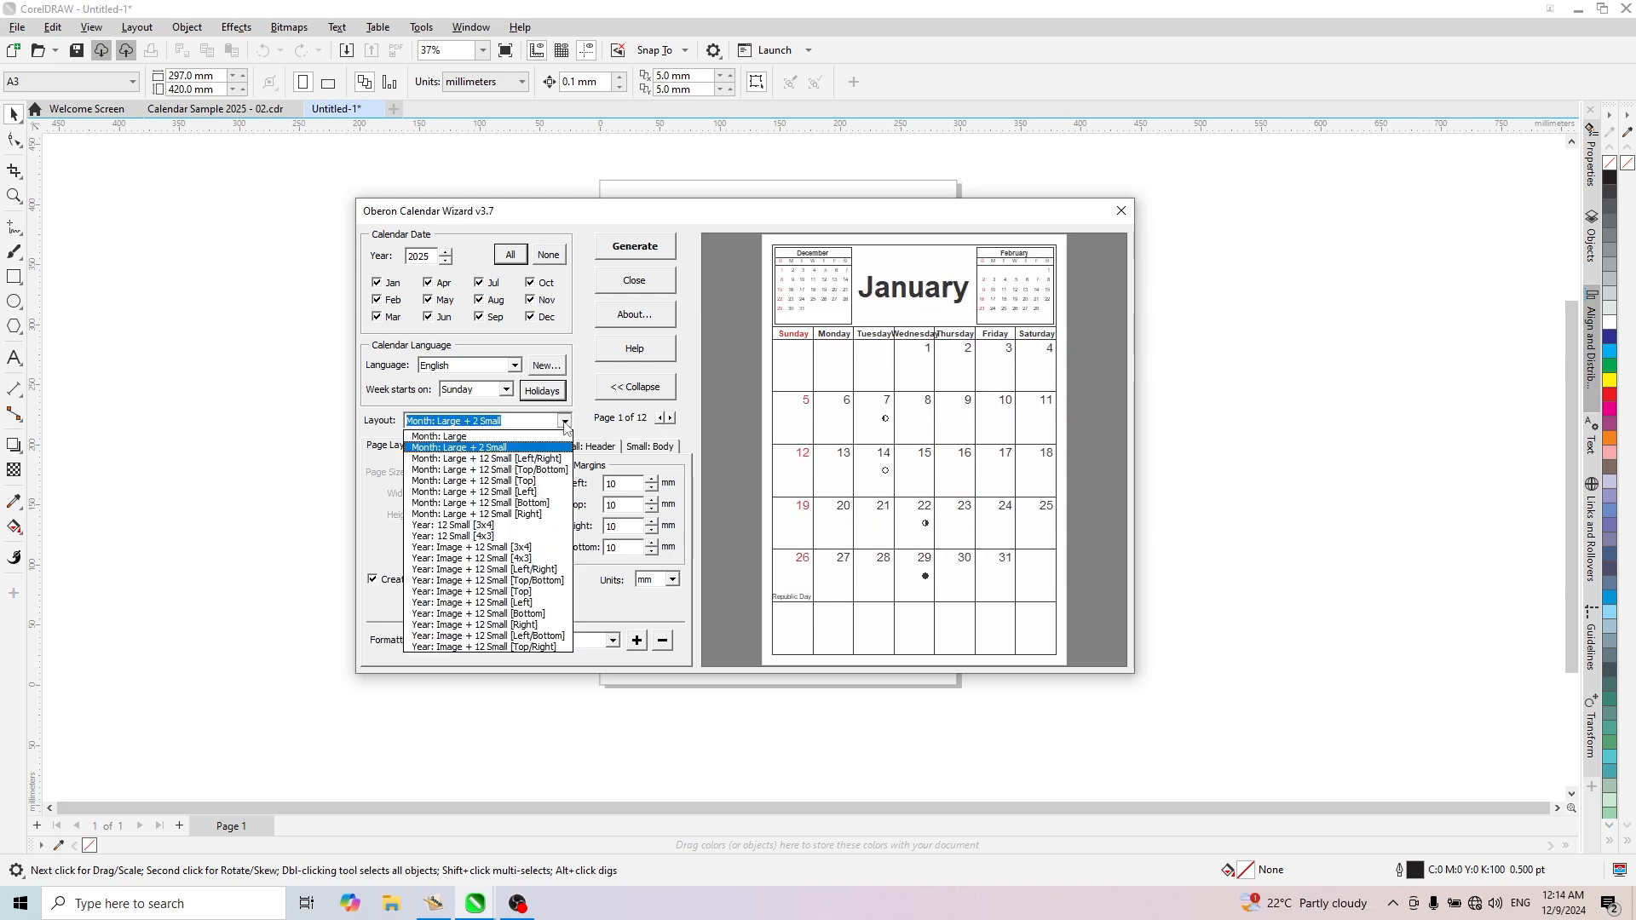
pyautogui.click(502, 491)
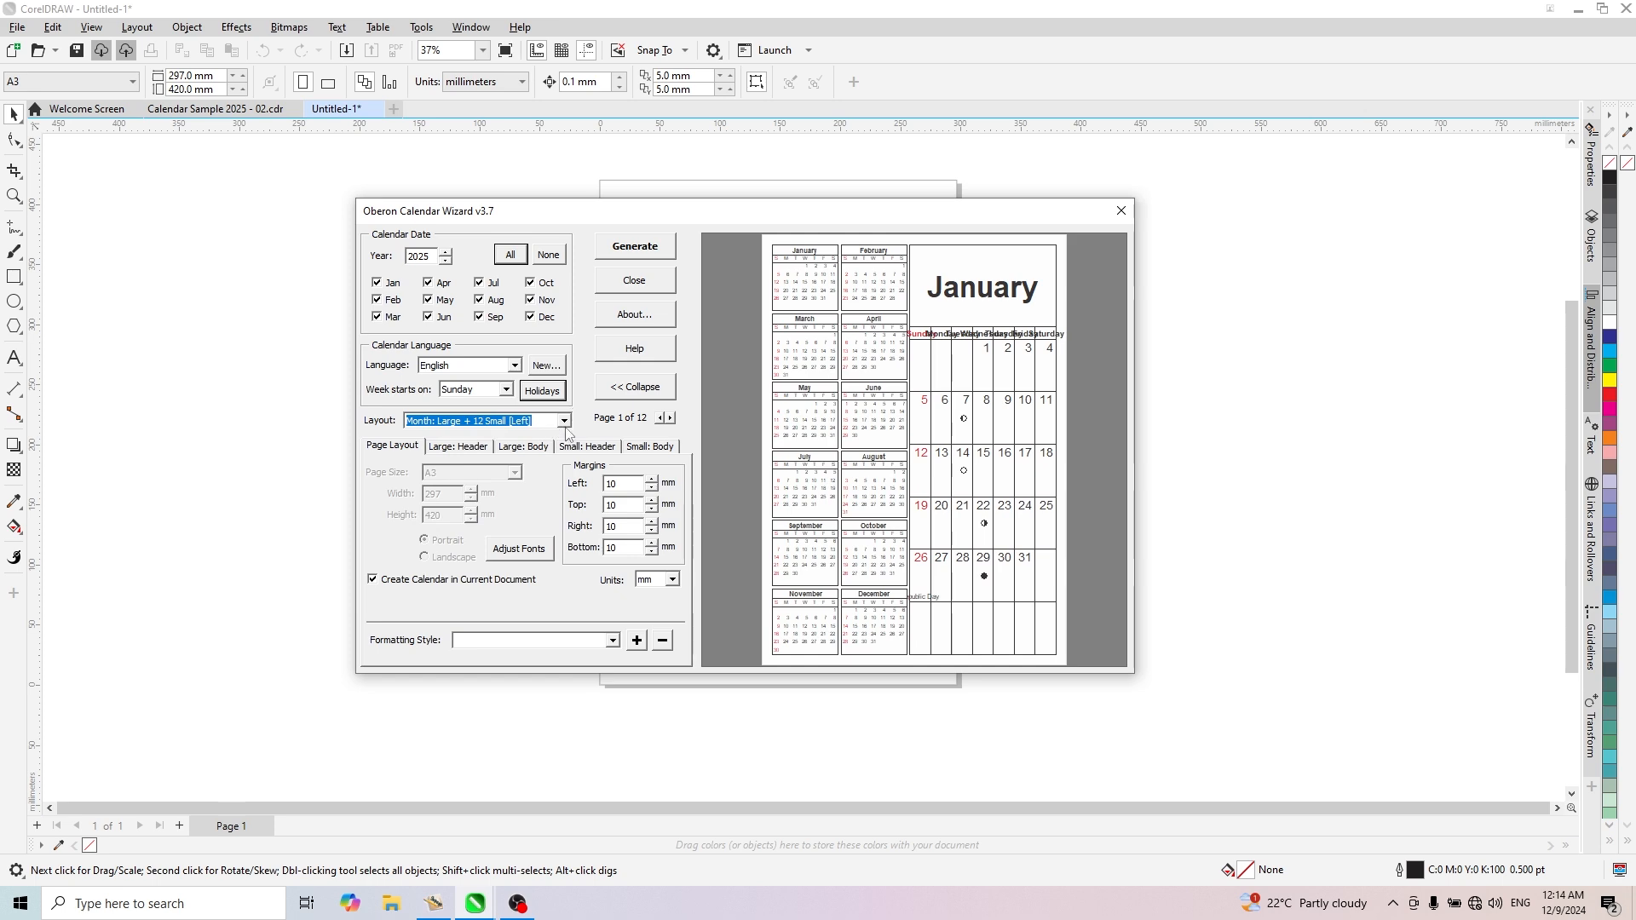
pyautogui.click(564, 421)
pyautogui.click(526, 496)
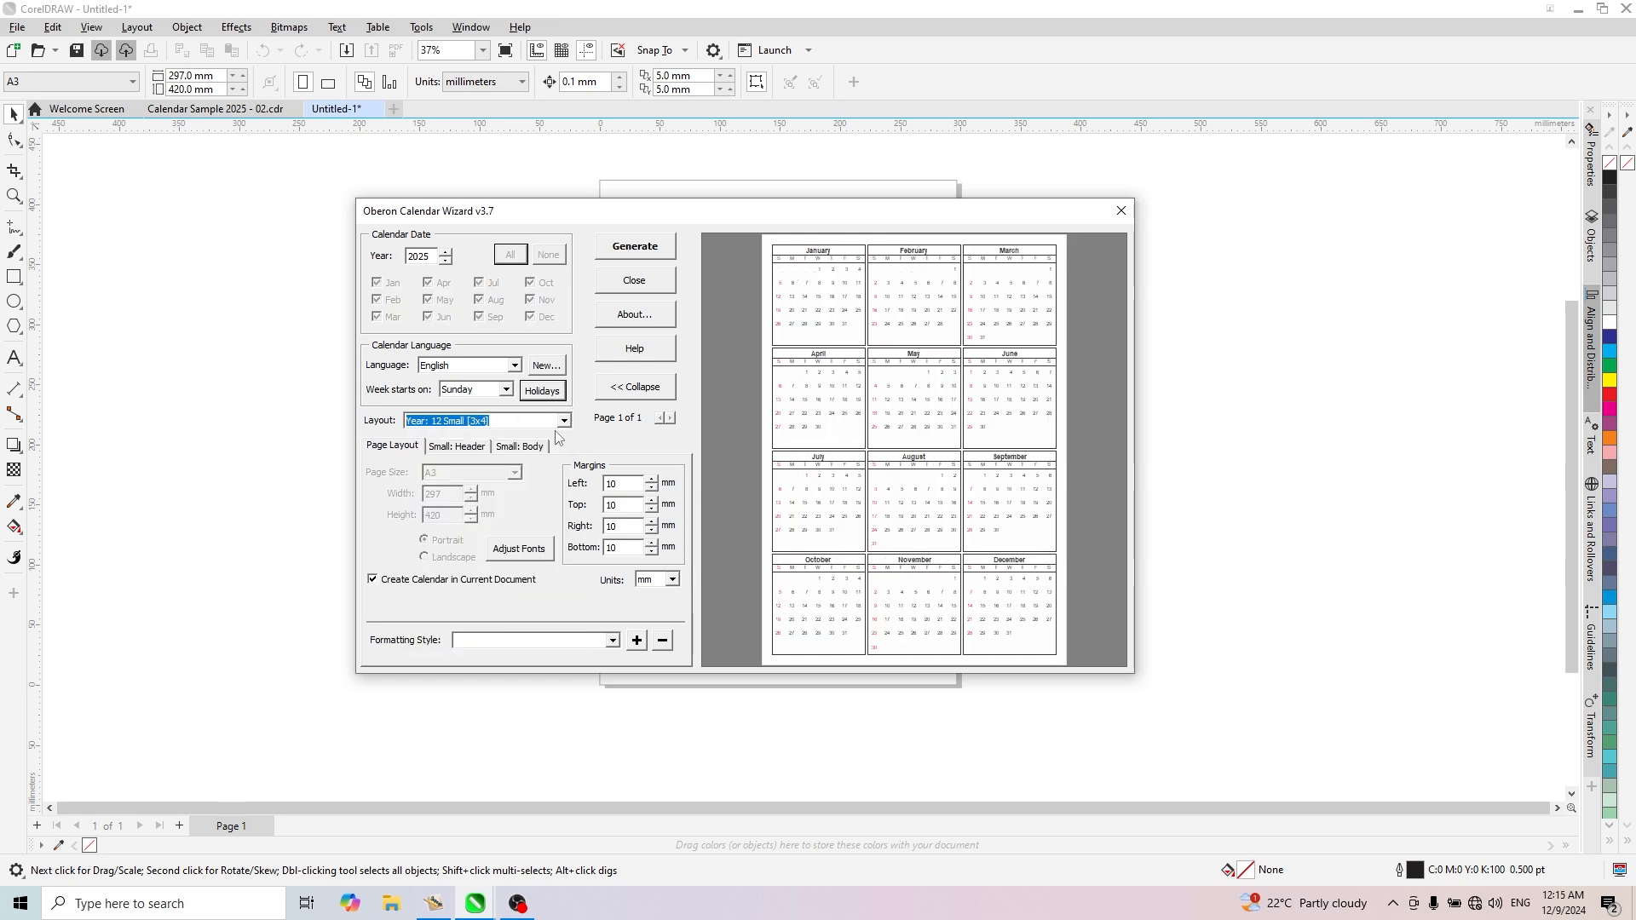
pyautogui.click(564, 421)
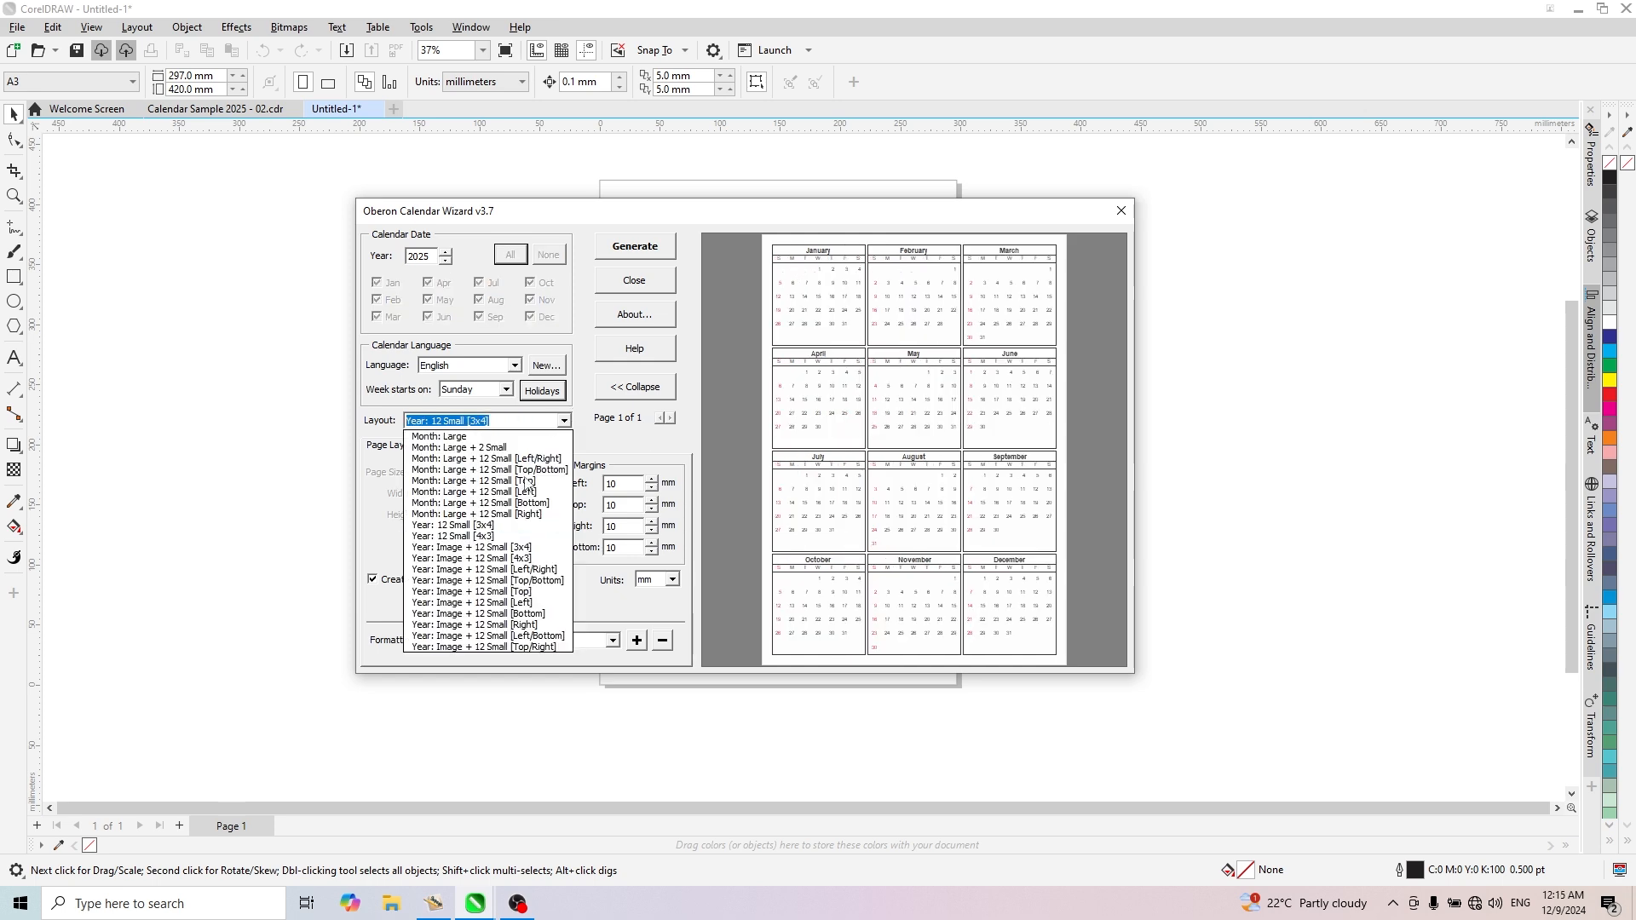
pyautogui.click(492, 536)
pyautogui.click(564, 421)
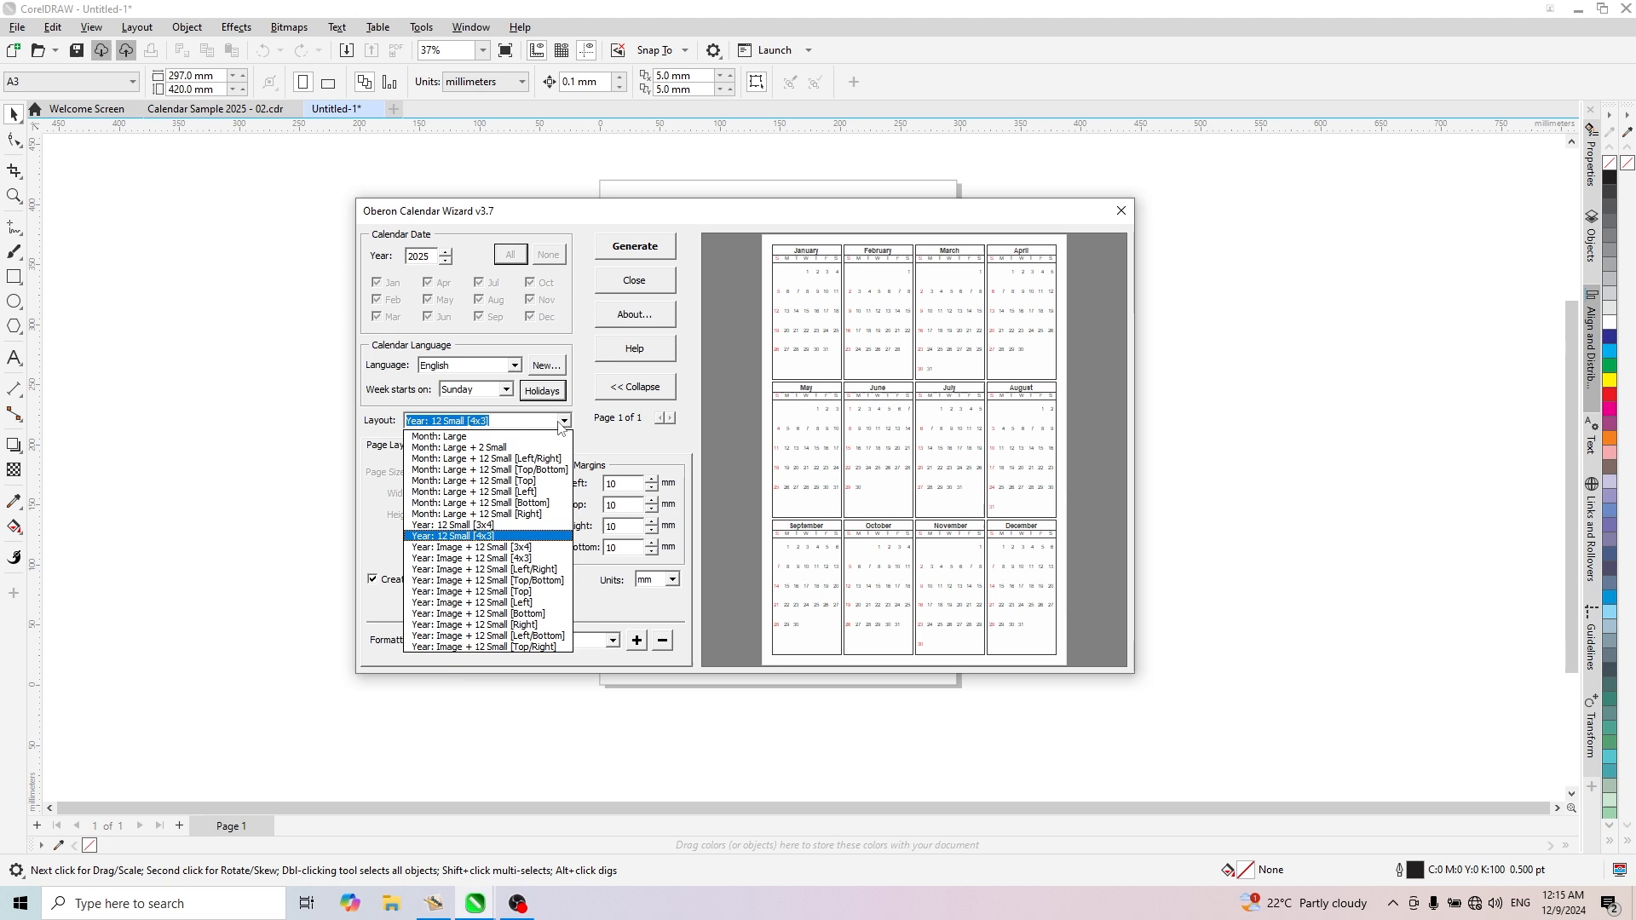
pyautogui.click(483, 570)
pyautogui.click(564, 421)
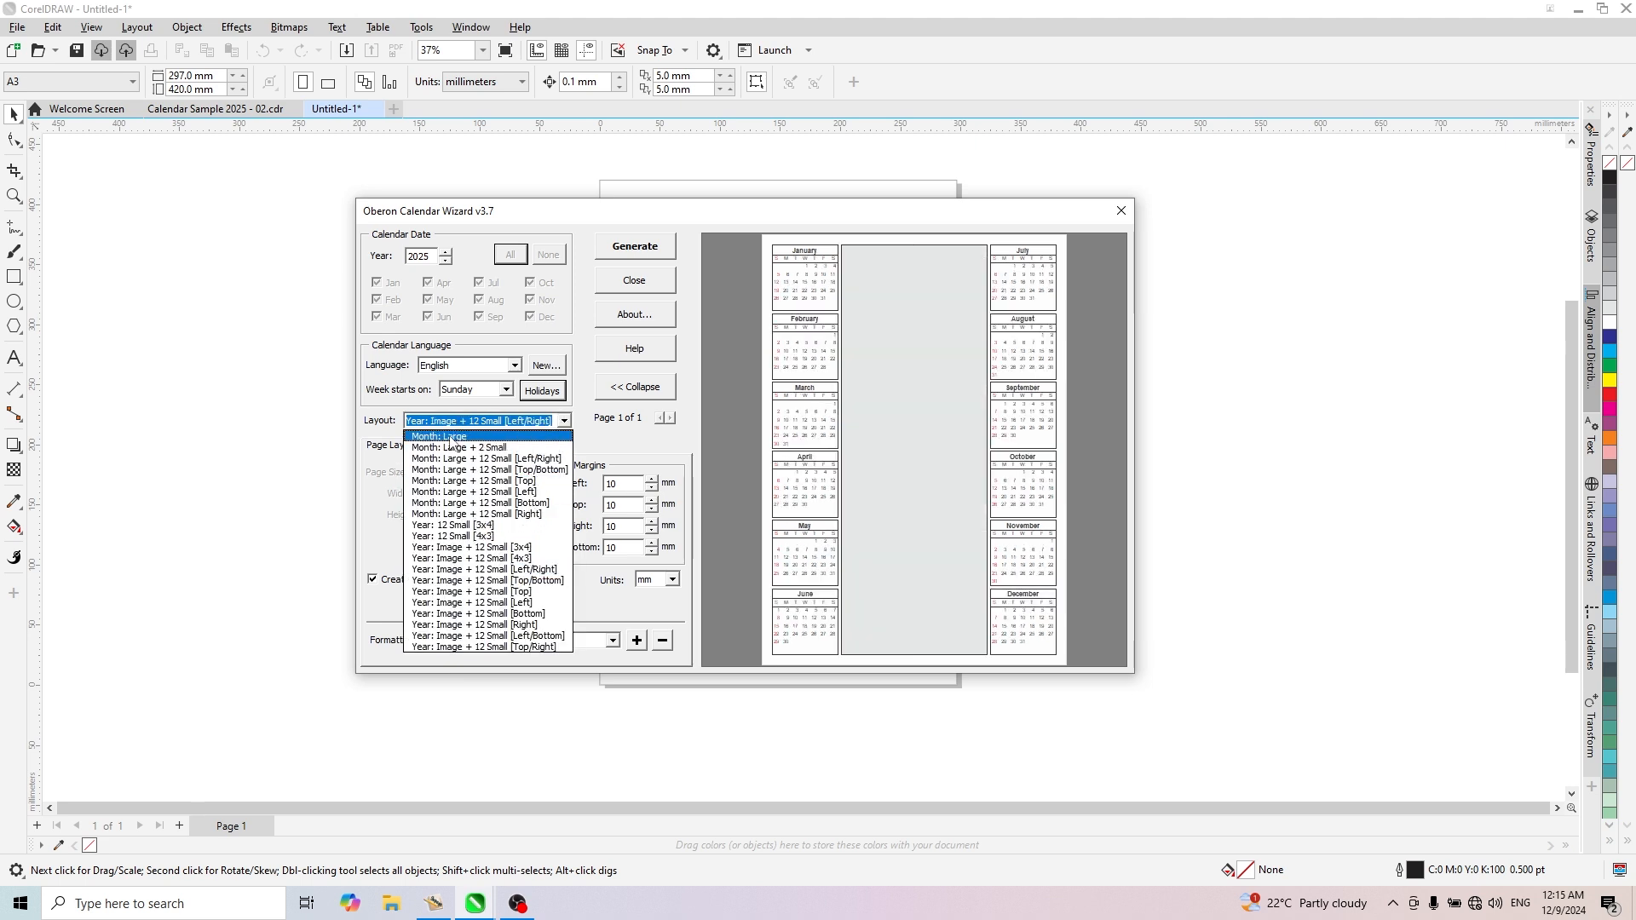
pyautogui.click(464, 438)
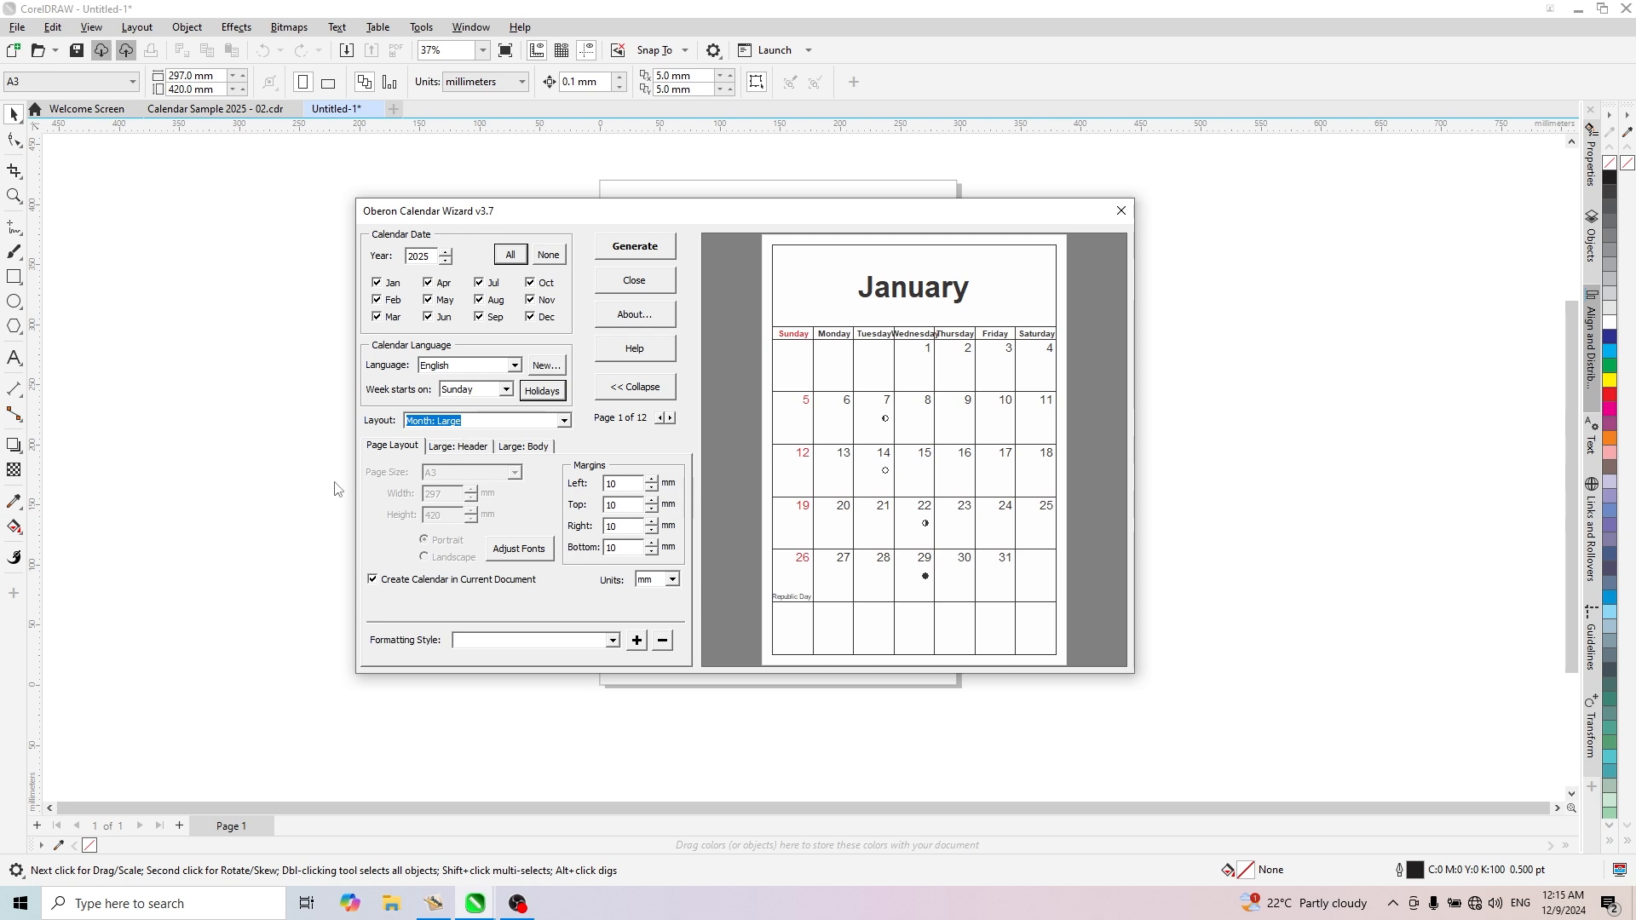
# - Turn off creating the calendar in the current document to view the page size options, and turn it back on
pyautogui.click(396, 449)
pyautogui.click(373, 583)
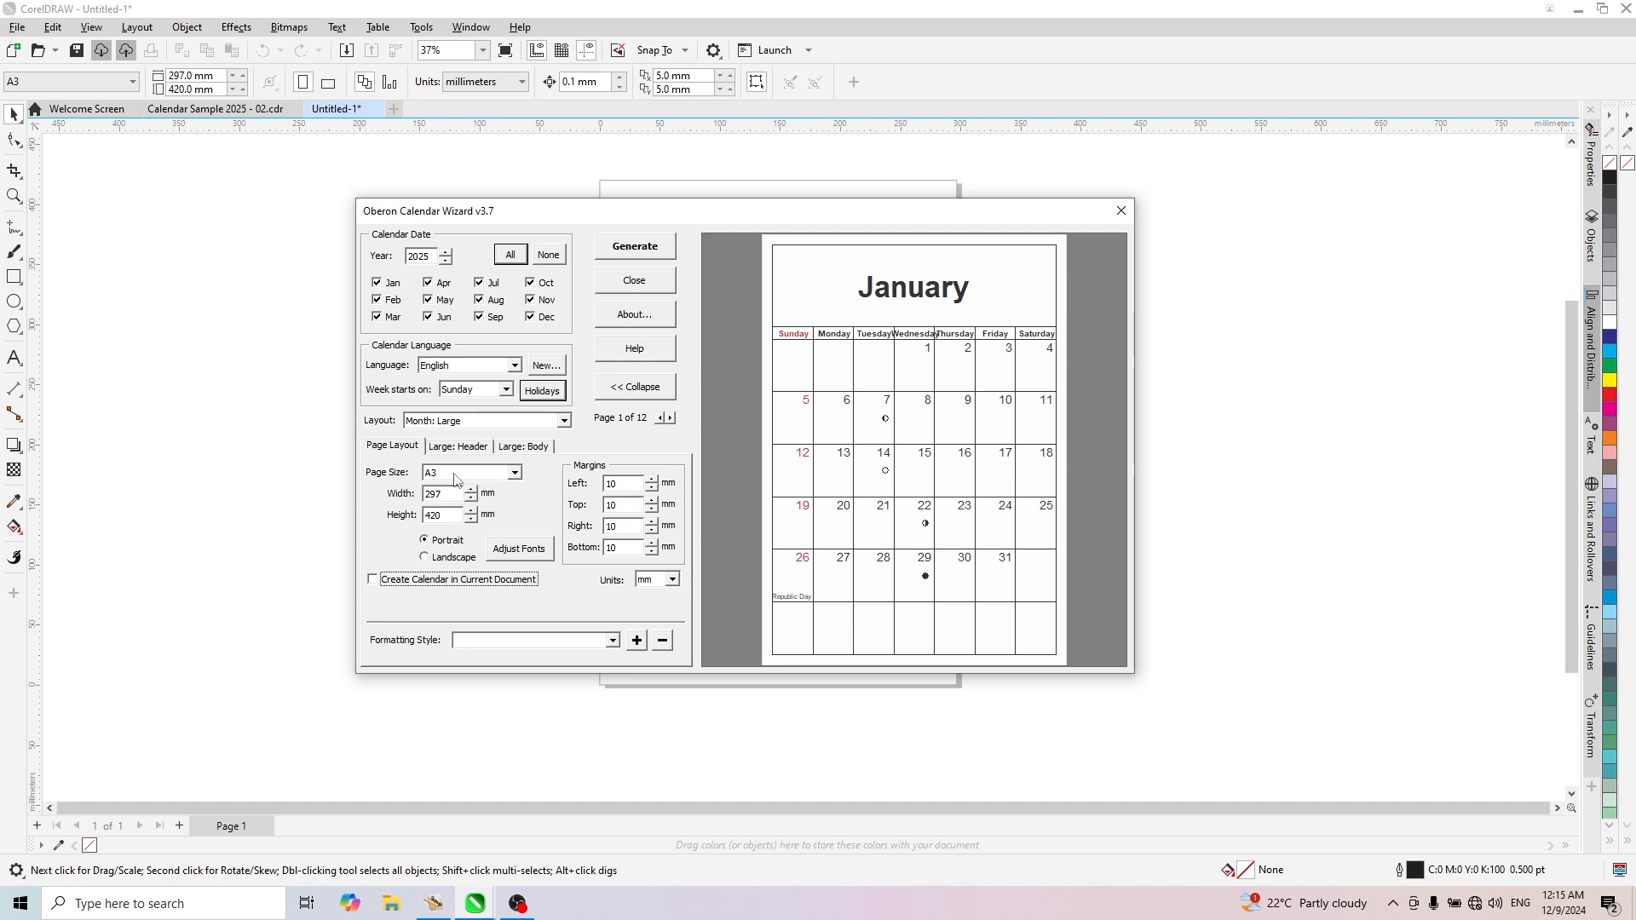
pyautogui.press('space')
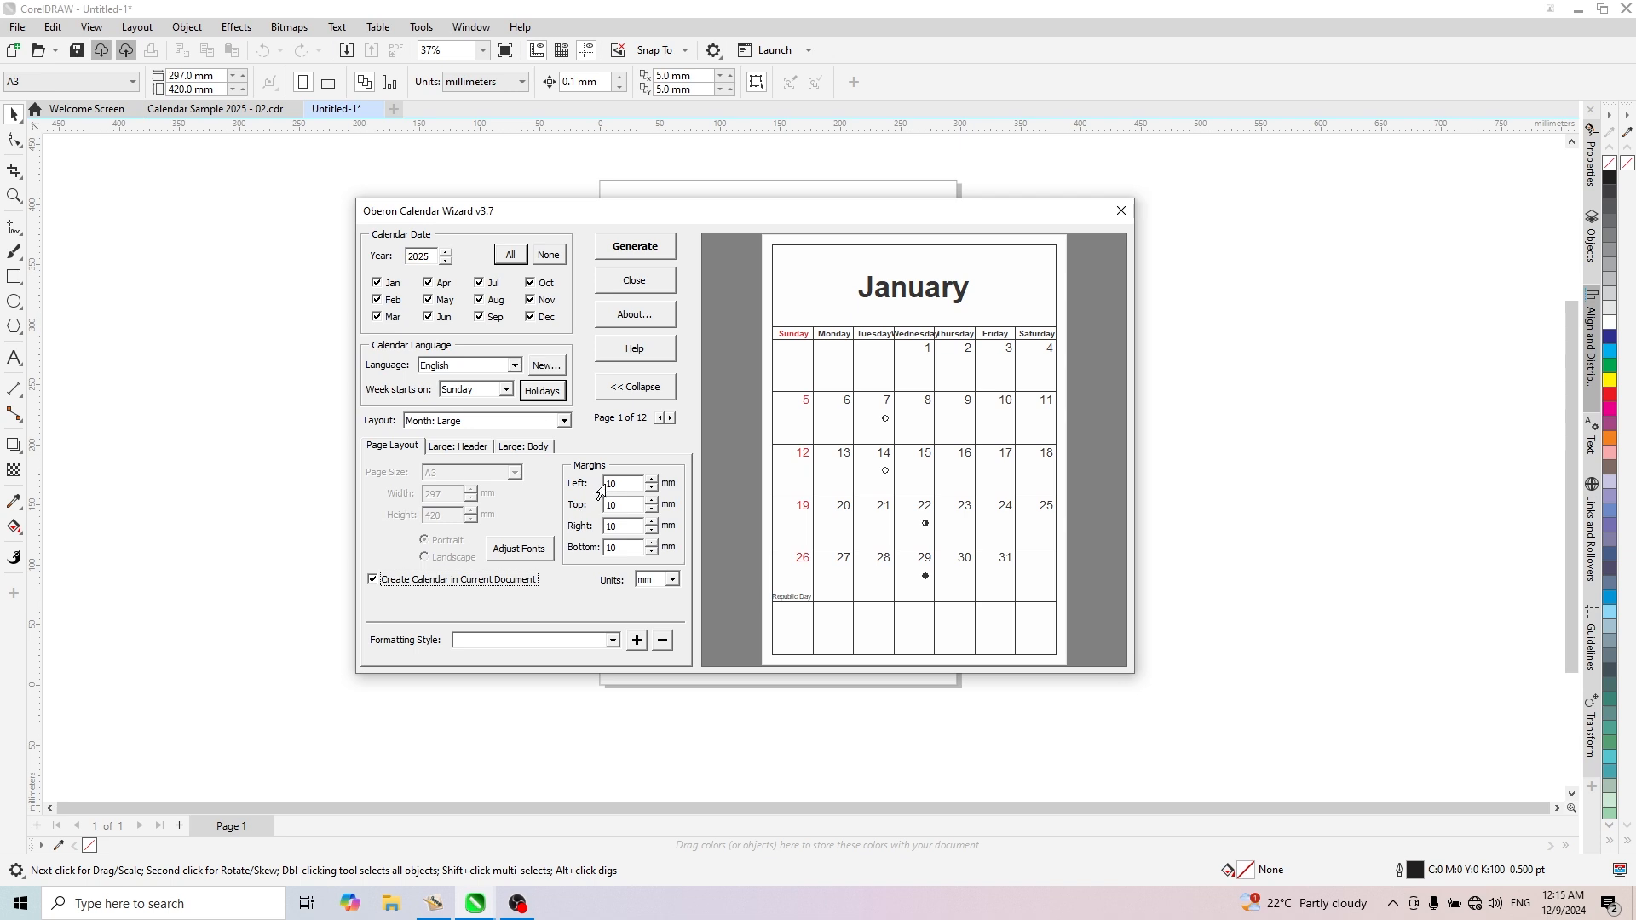
# - Set the calendar margins to 20 mm left, 20 mm right, 150 mm top and 20 mm bottom
pyautogui.click(607, 484)
pyautogui.click(606, 506)
pyautogui.click(672, 579)
pyautogui.click(667, 614)
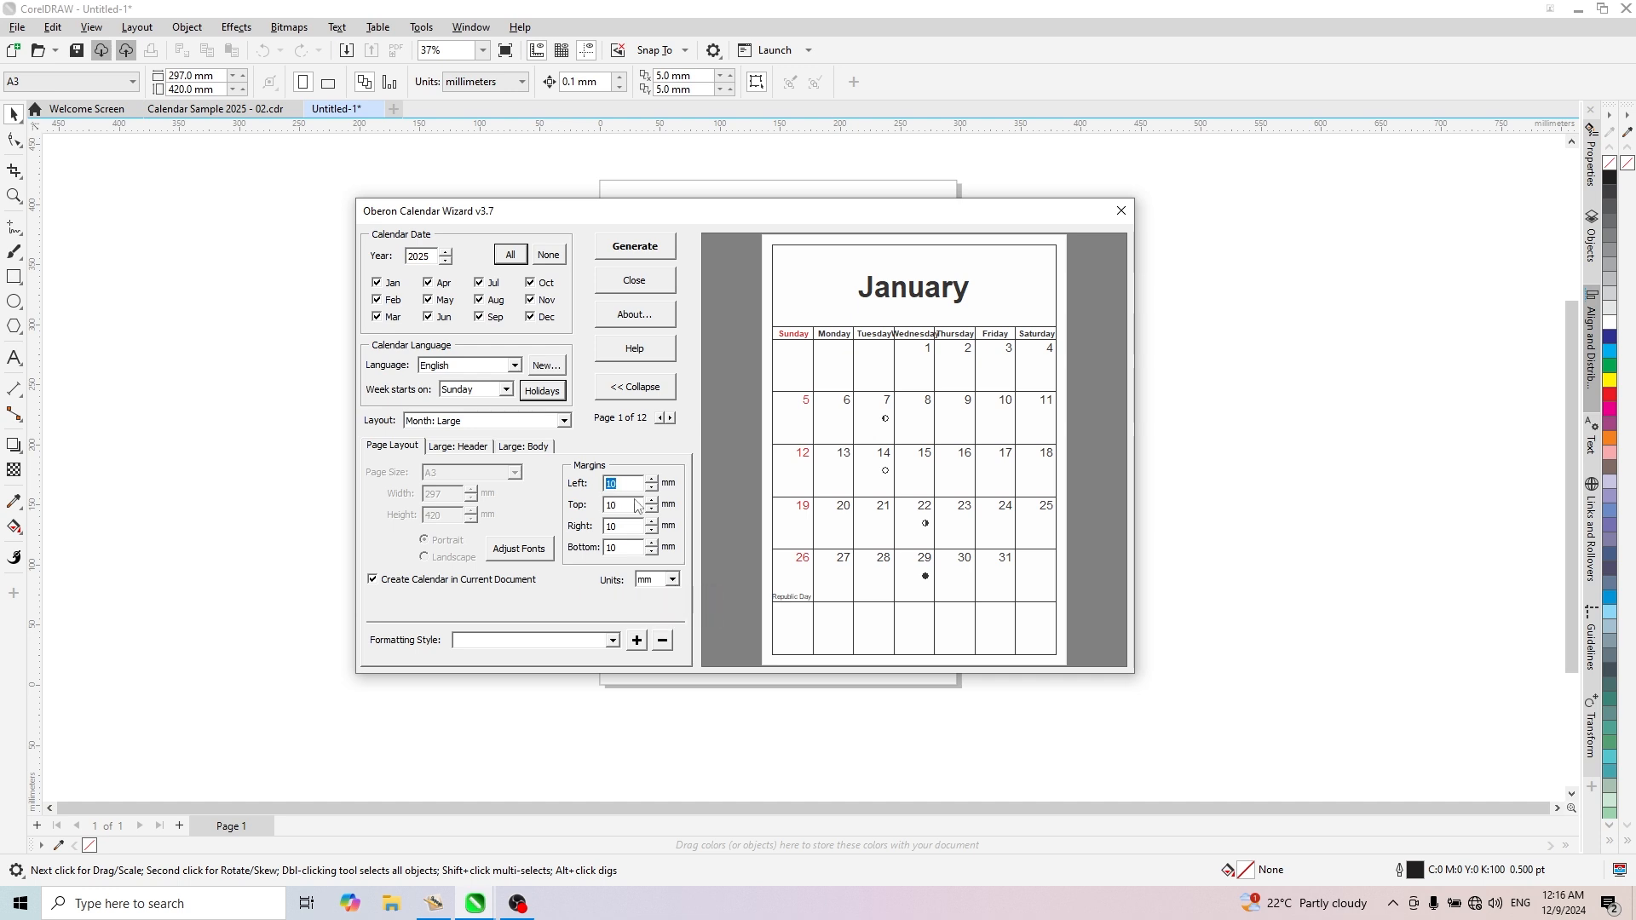
pyautogui.write('20')
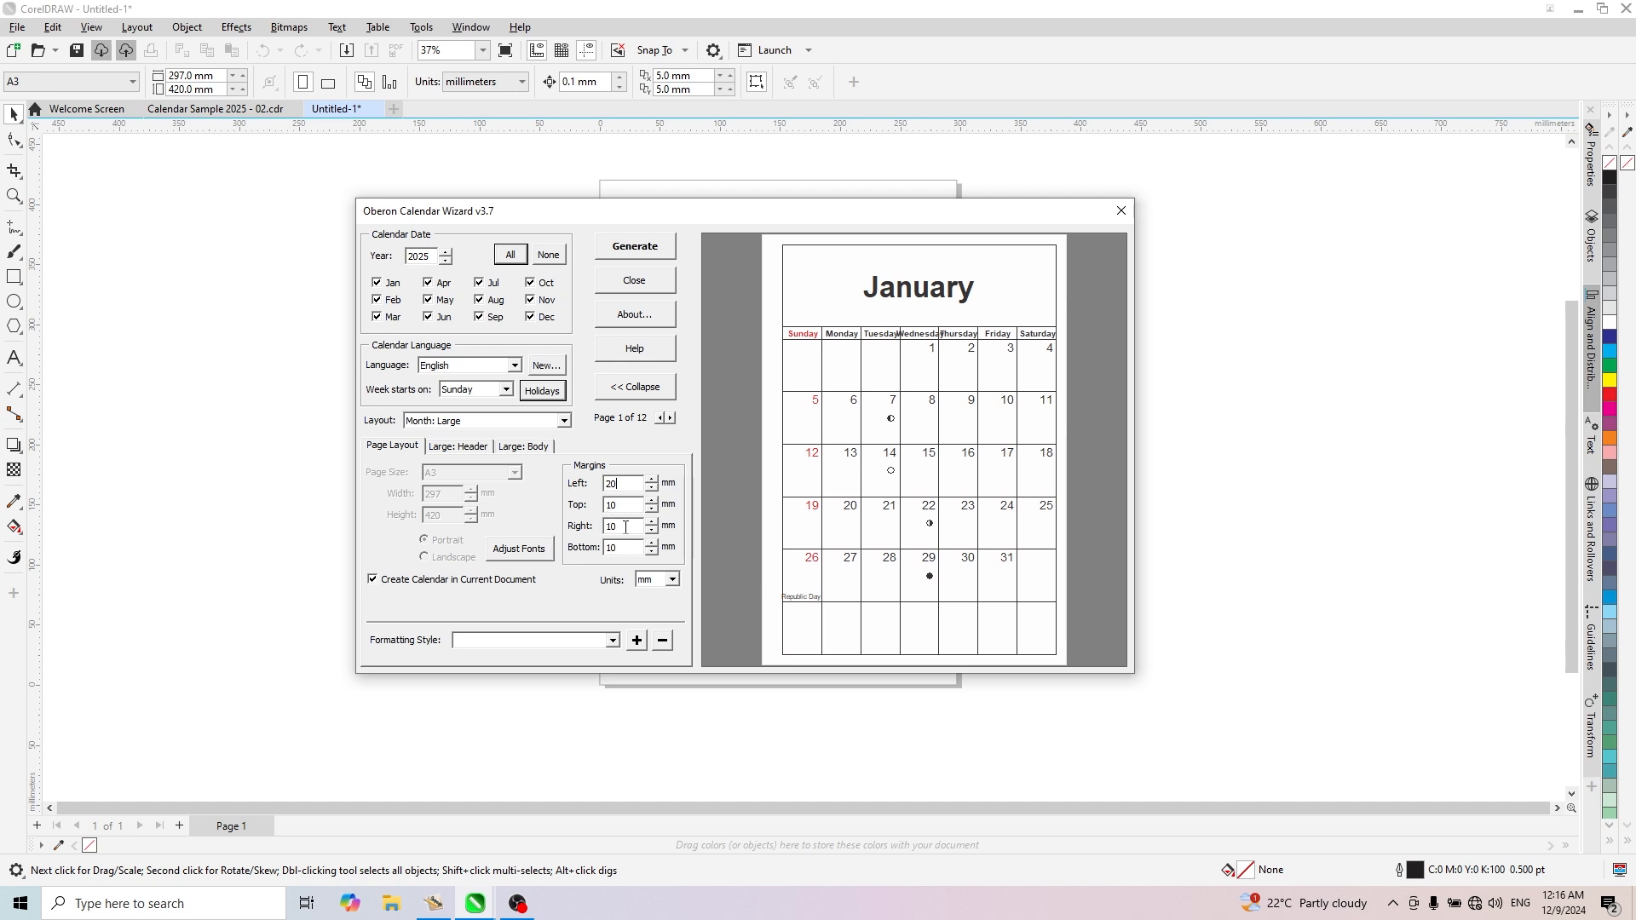
pyautogui.moveTo(625, 528); pyautogui.dragTo(606, 528)
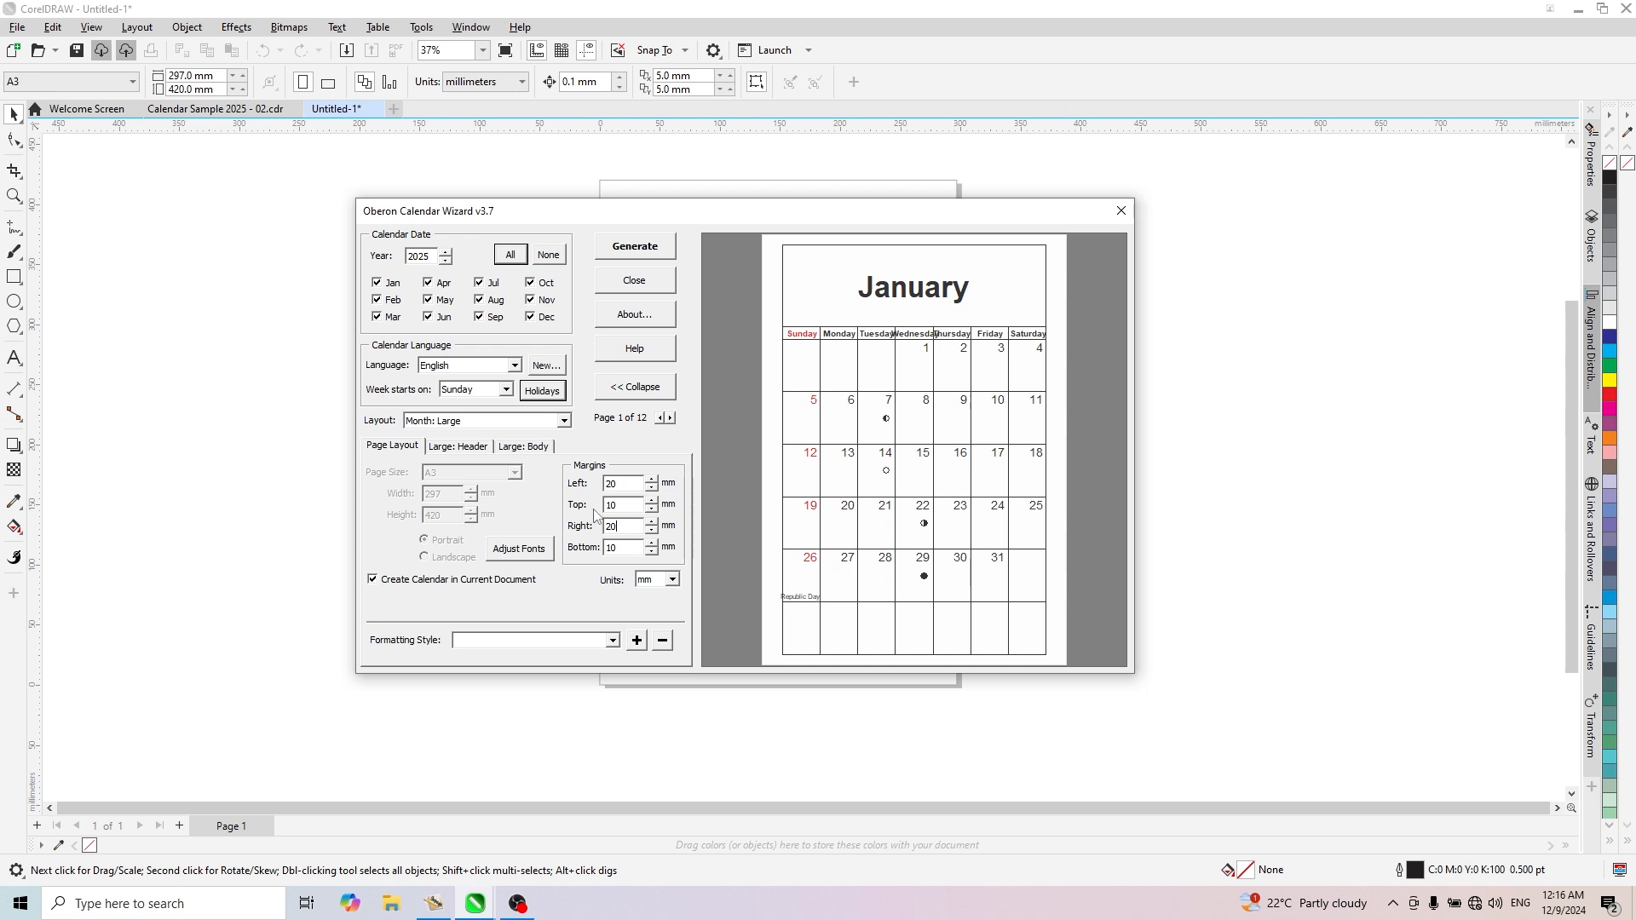
pyautogui.write('150')
pyautogui.doubleClick(625, 548)
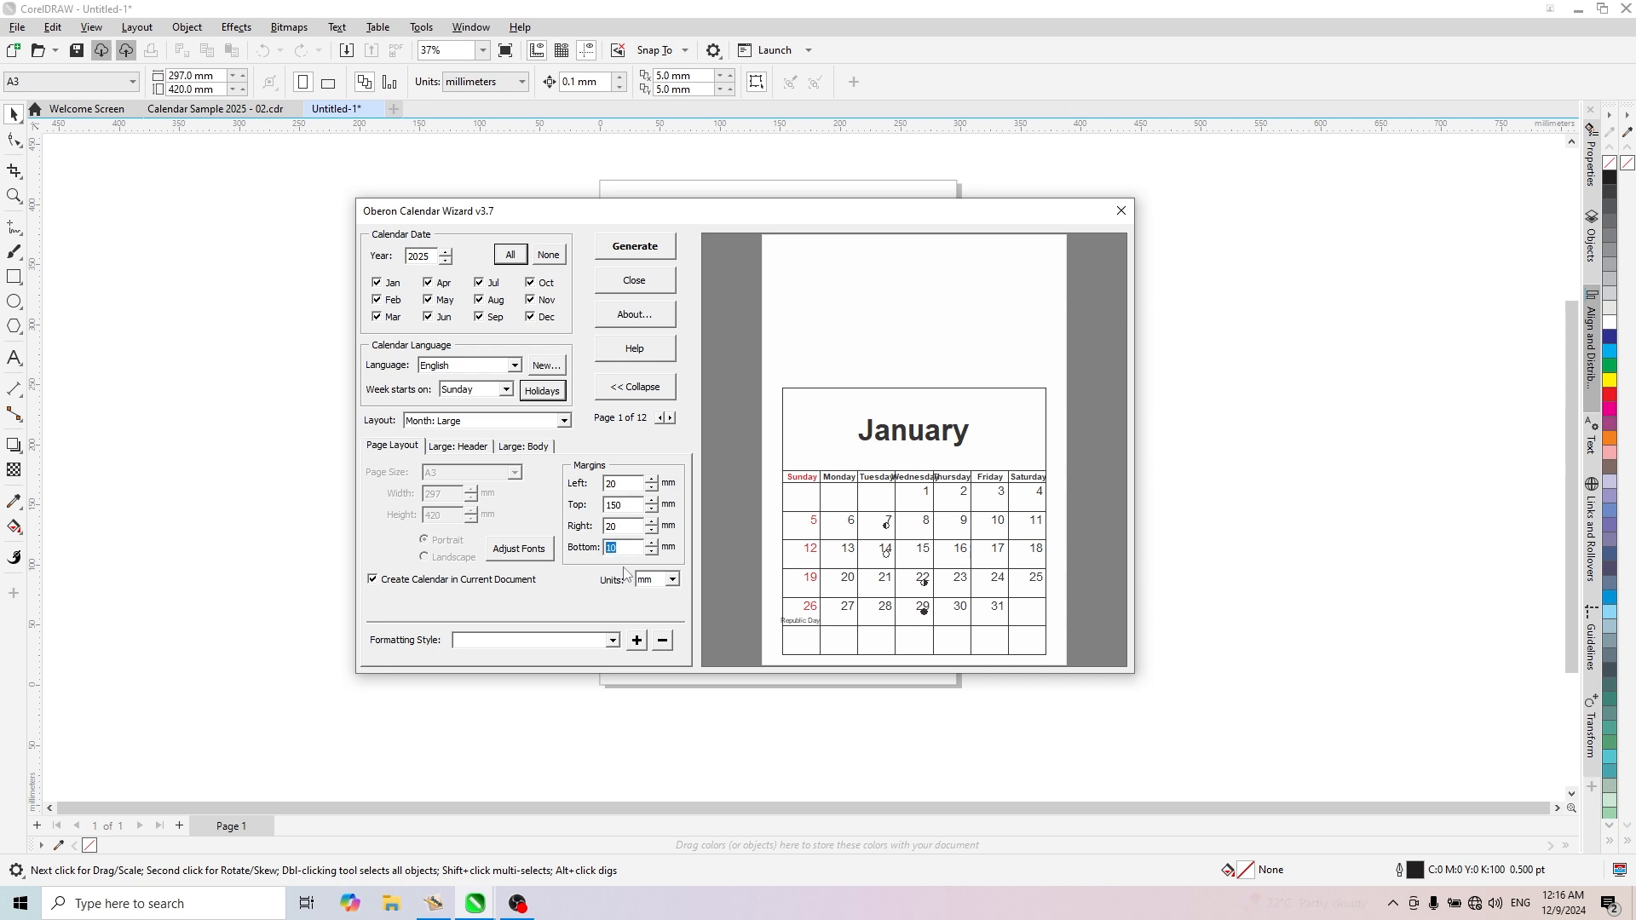
pyautogui.write('20')
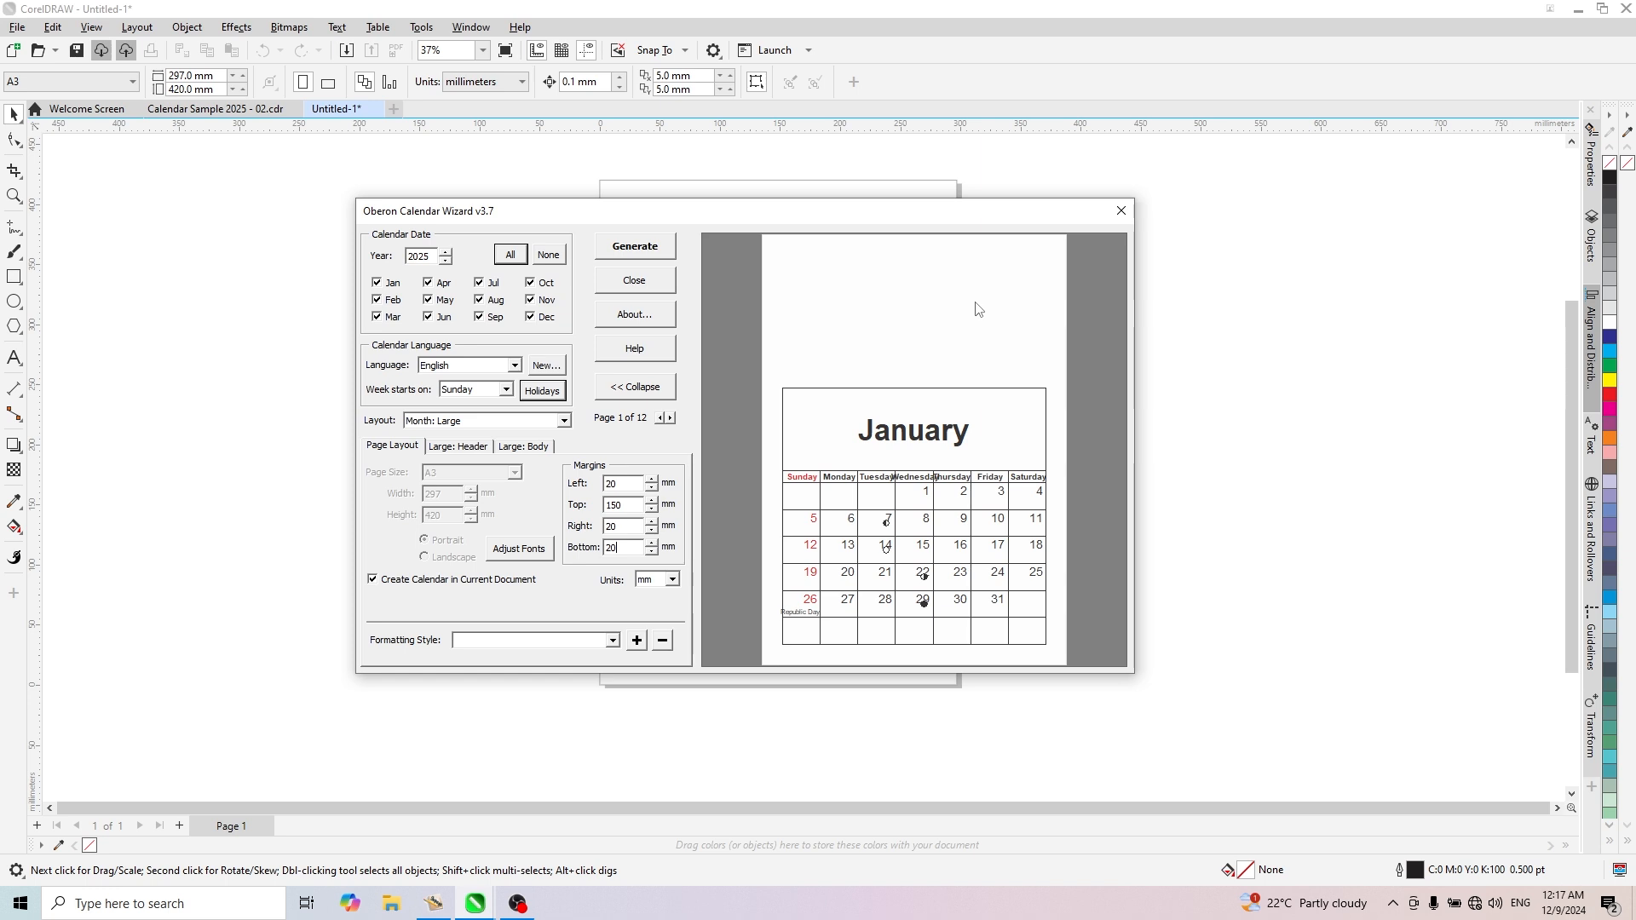
# - Change the large calendar's month title font to DM Serif Display
pyautogui.click(476, 450)
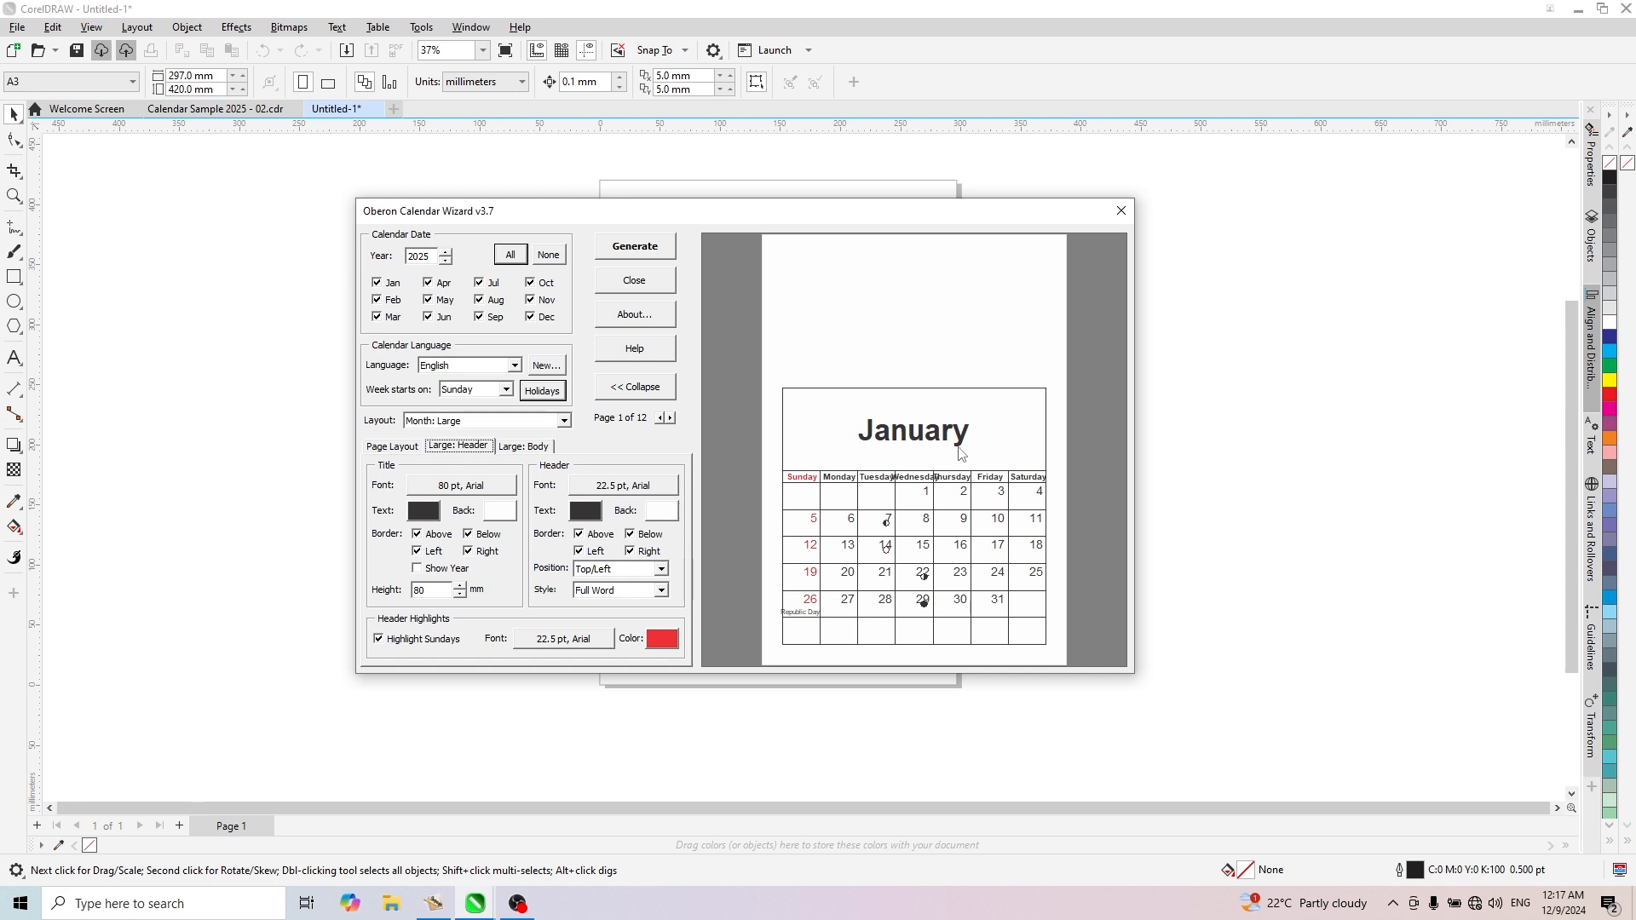
pyautogui.click(433, 492)
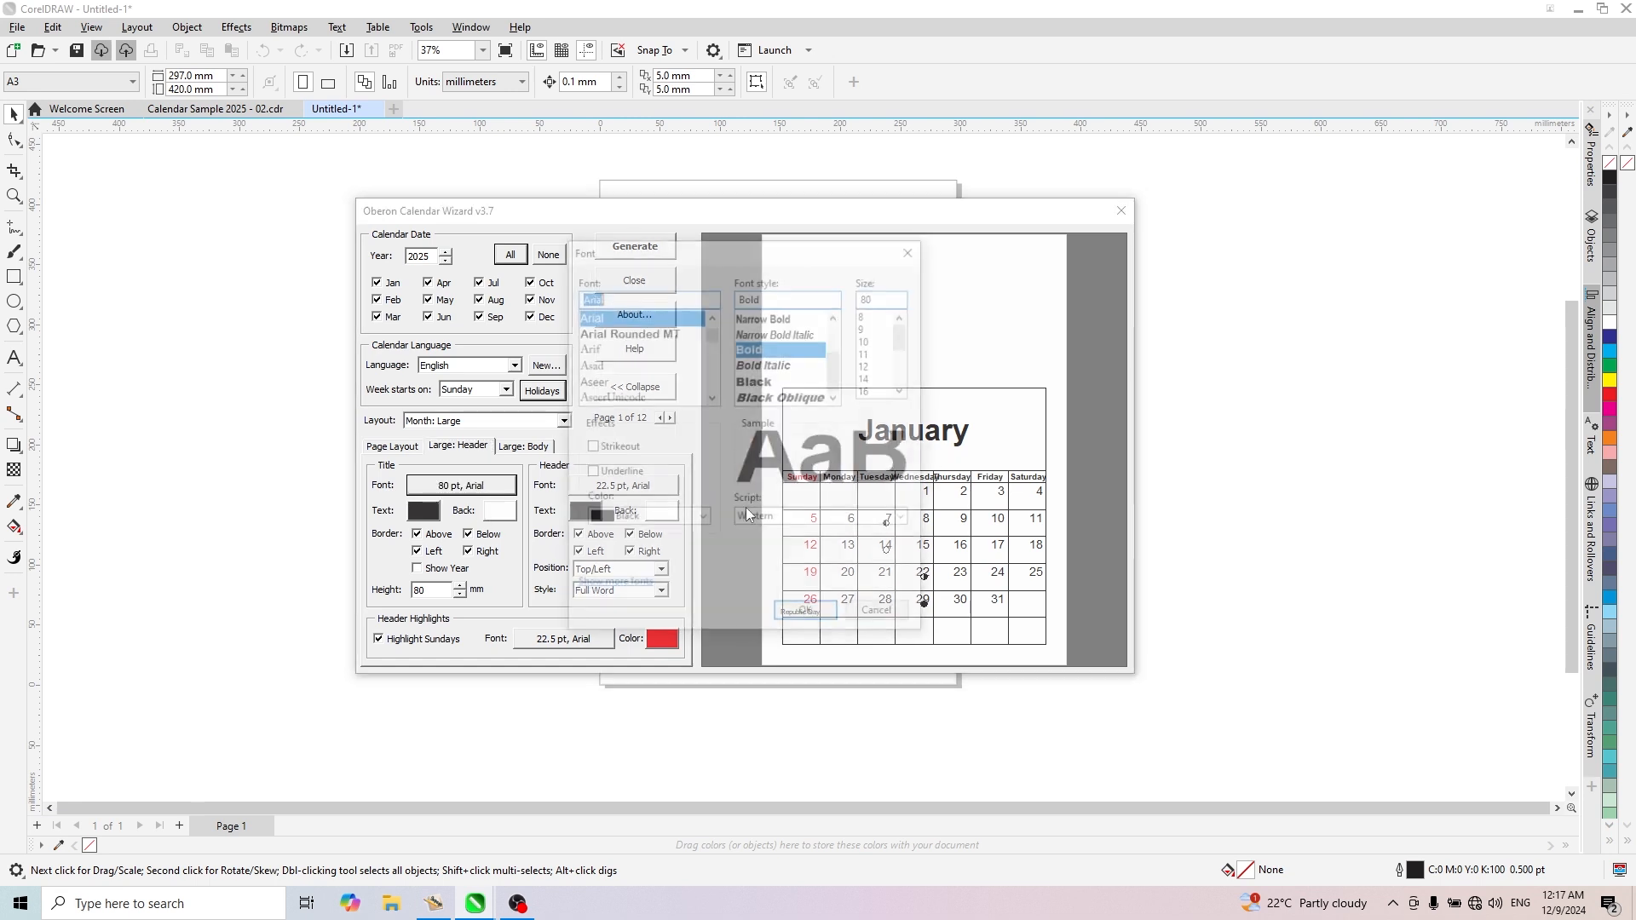
pyautogui.click(666, 295)
pyautogui.doubleClick(666, 295)
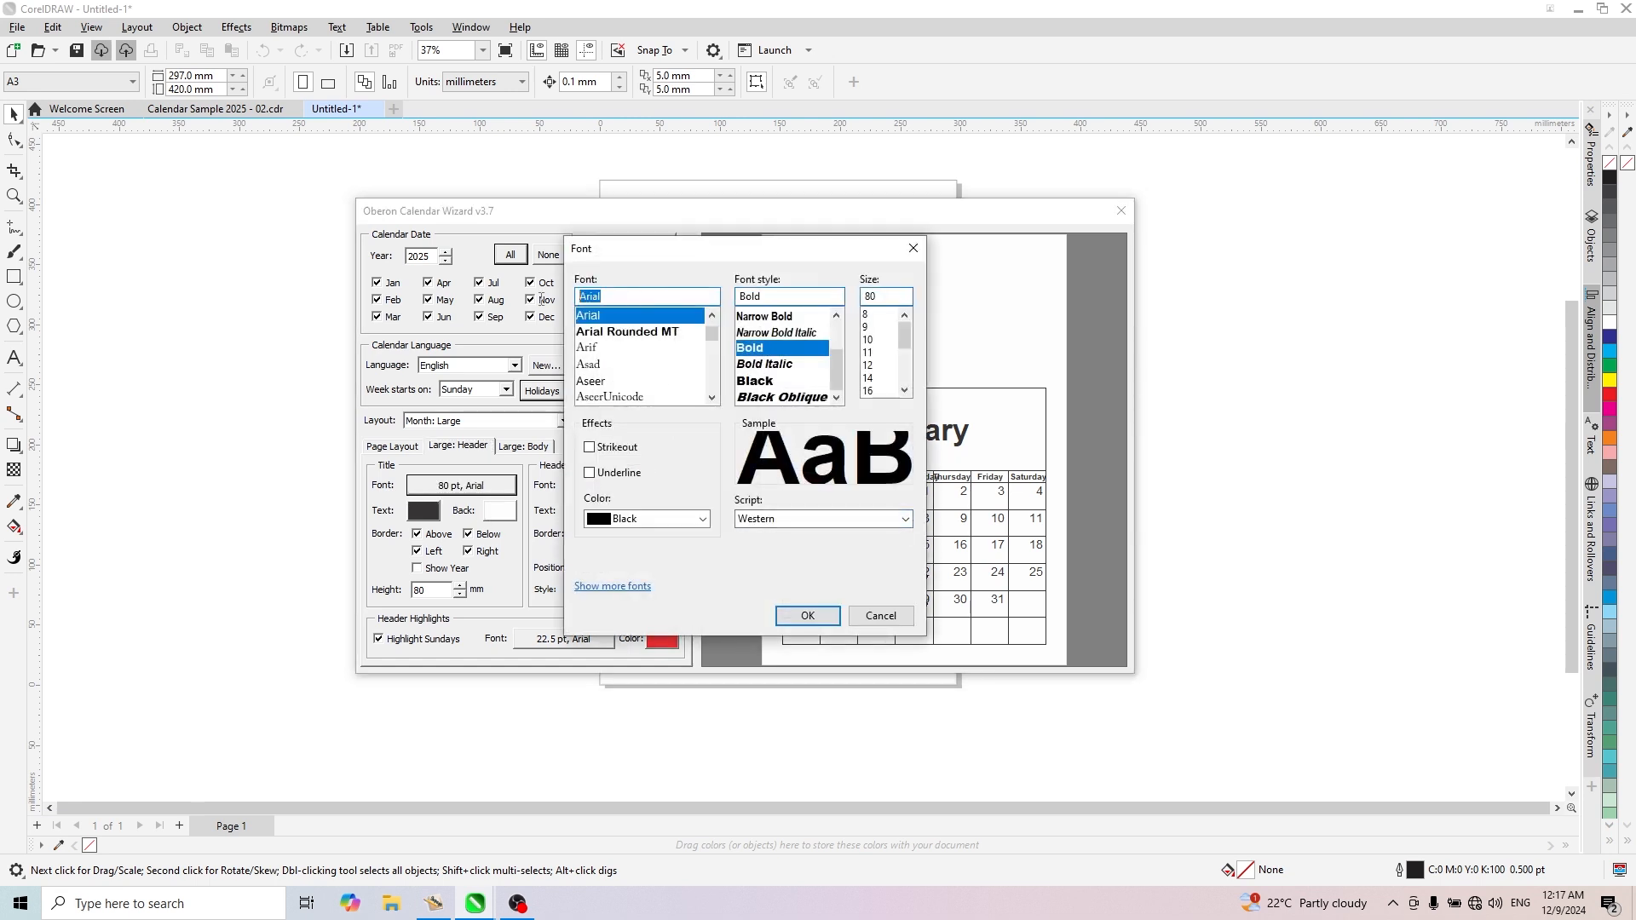
pyautogui.write('dm')
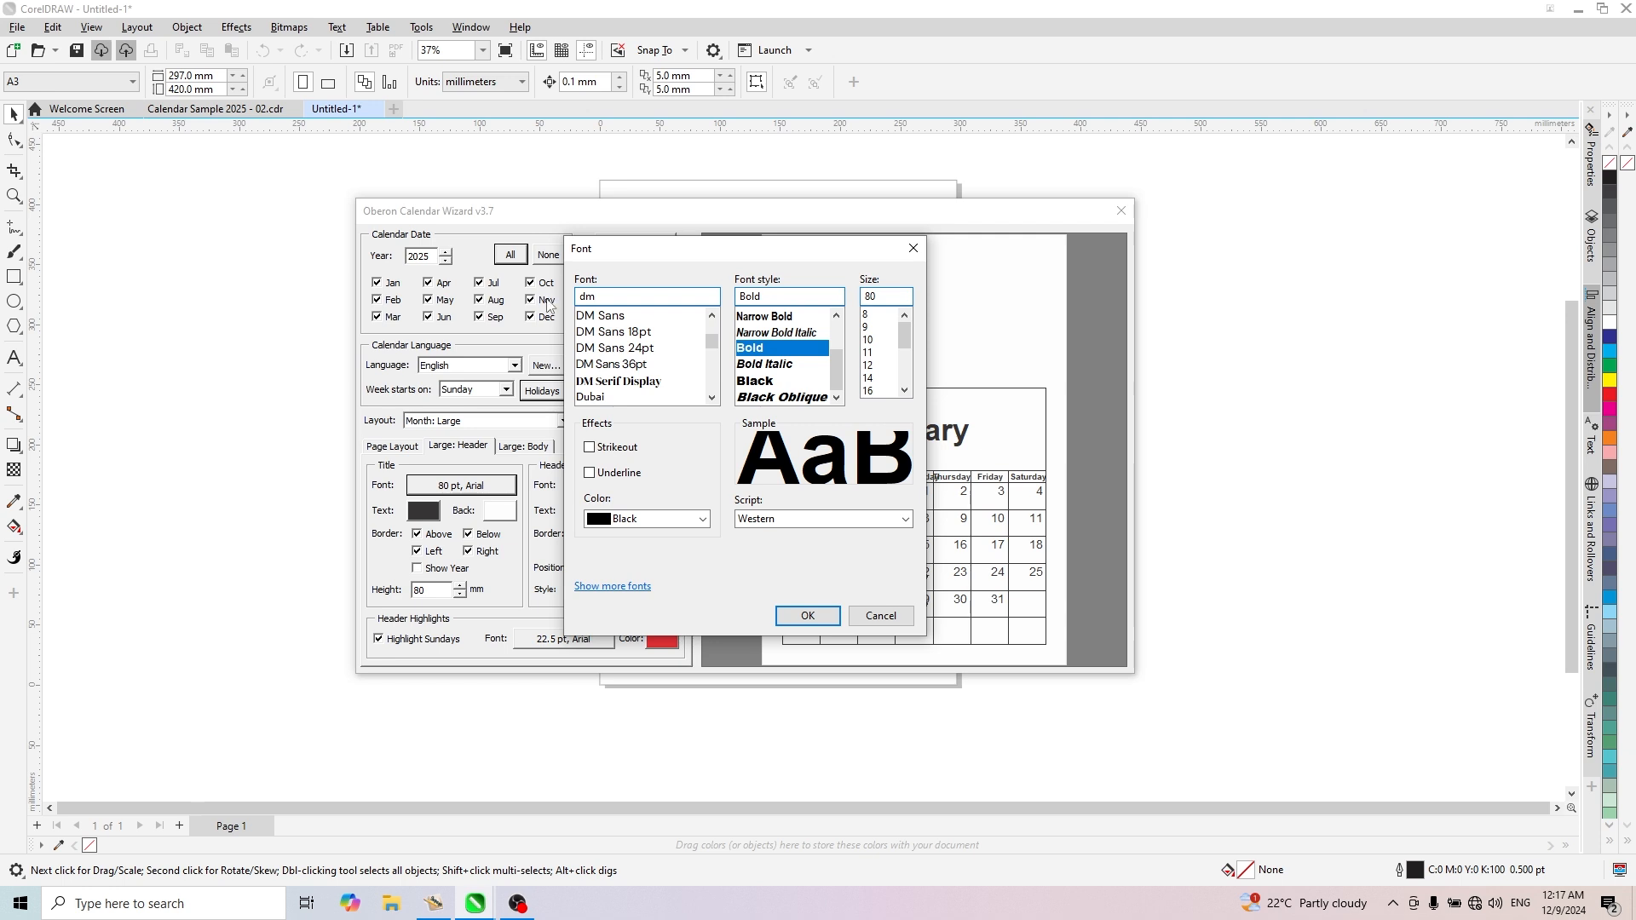
pyautogui.click(640, 381)
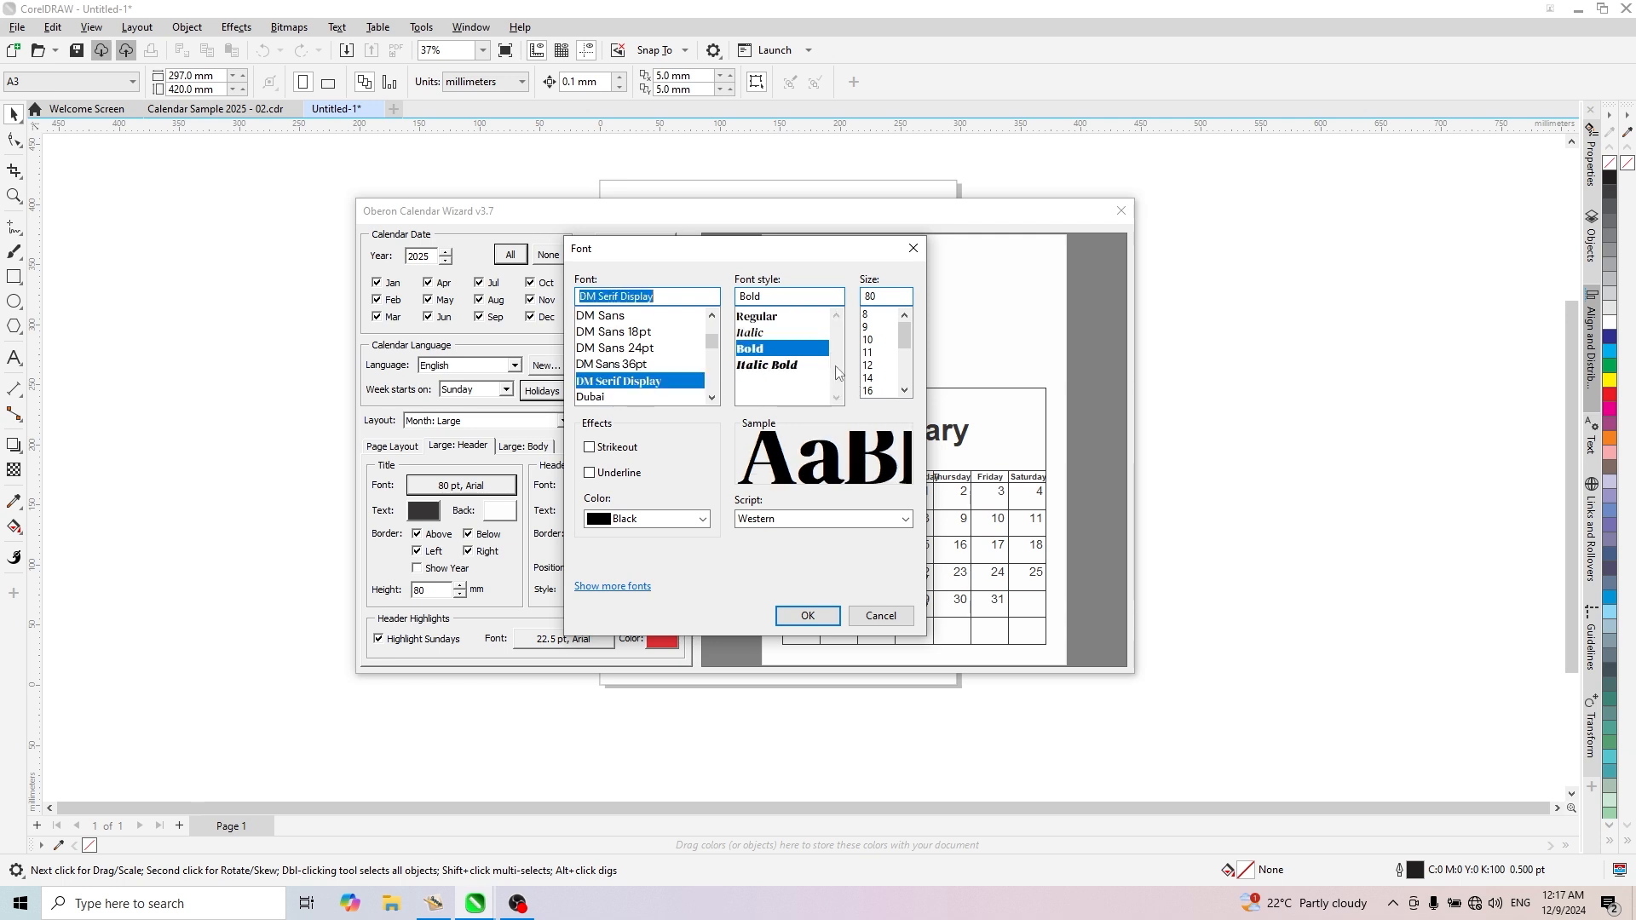
pyautogui.moveTo(793, 254); pyautogui.dragTo(760, 271)
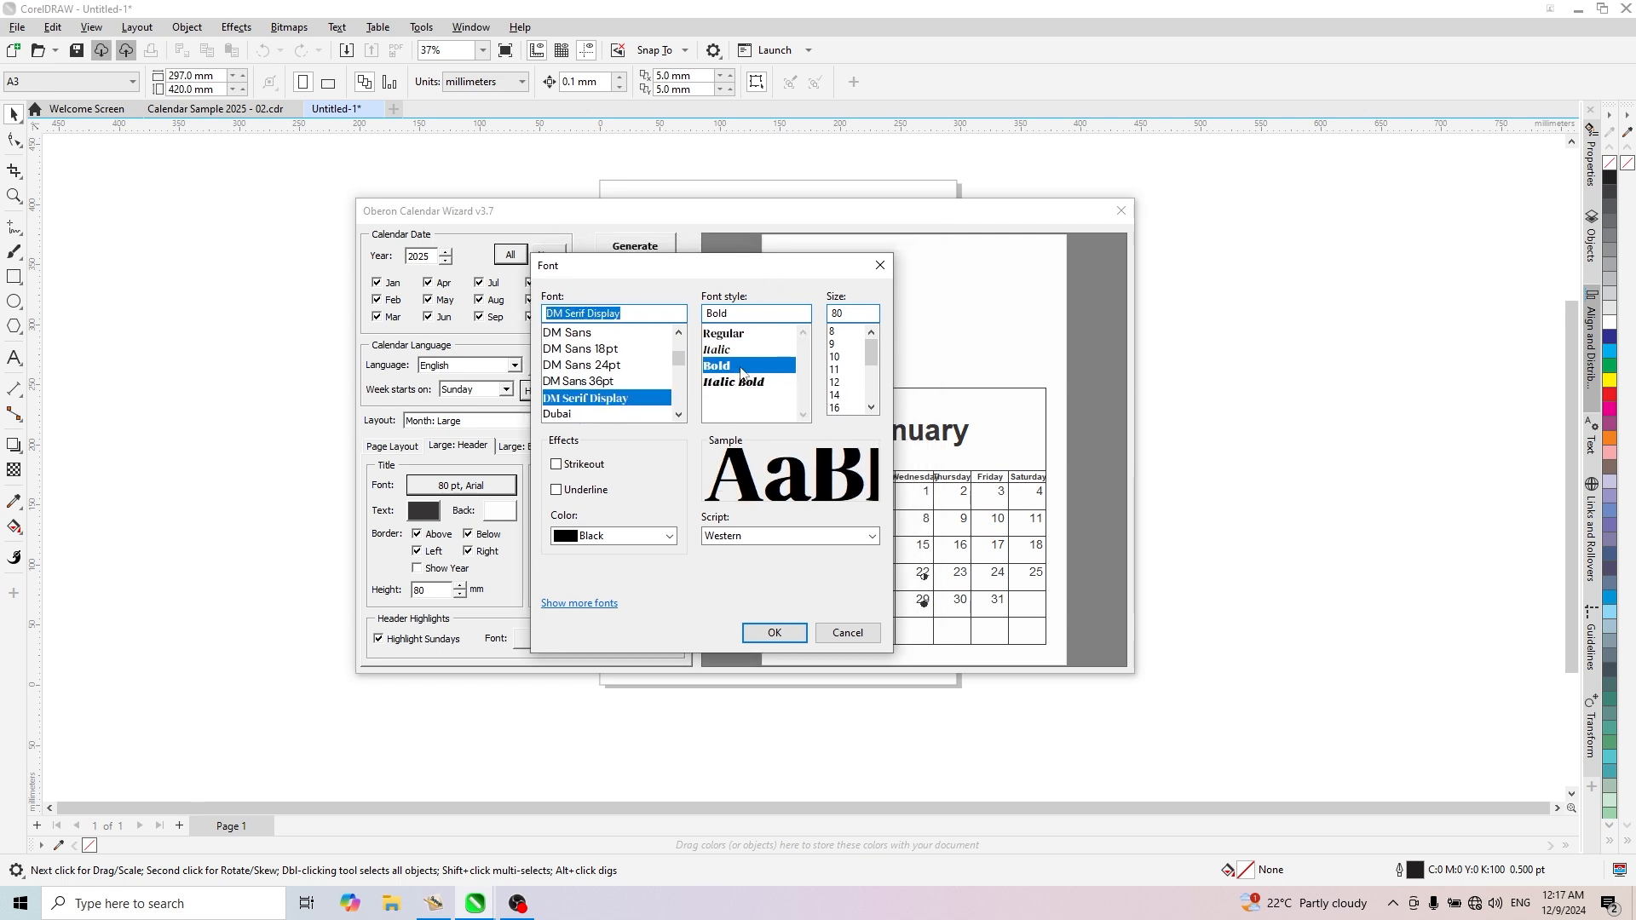
pyautogui.click(775, 634)
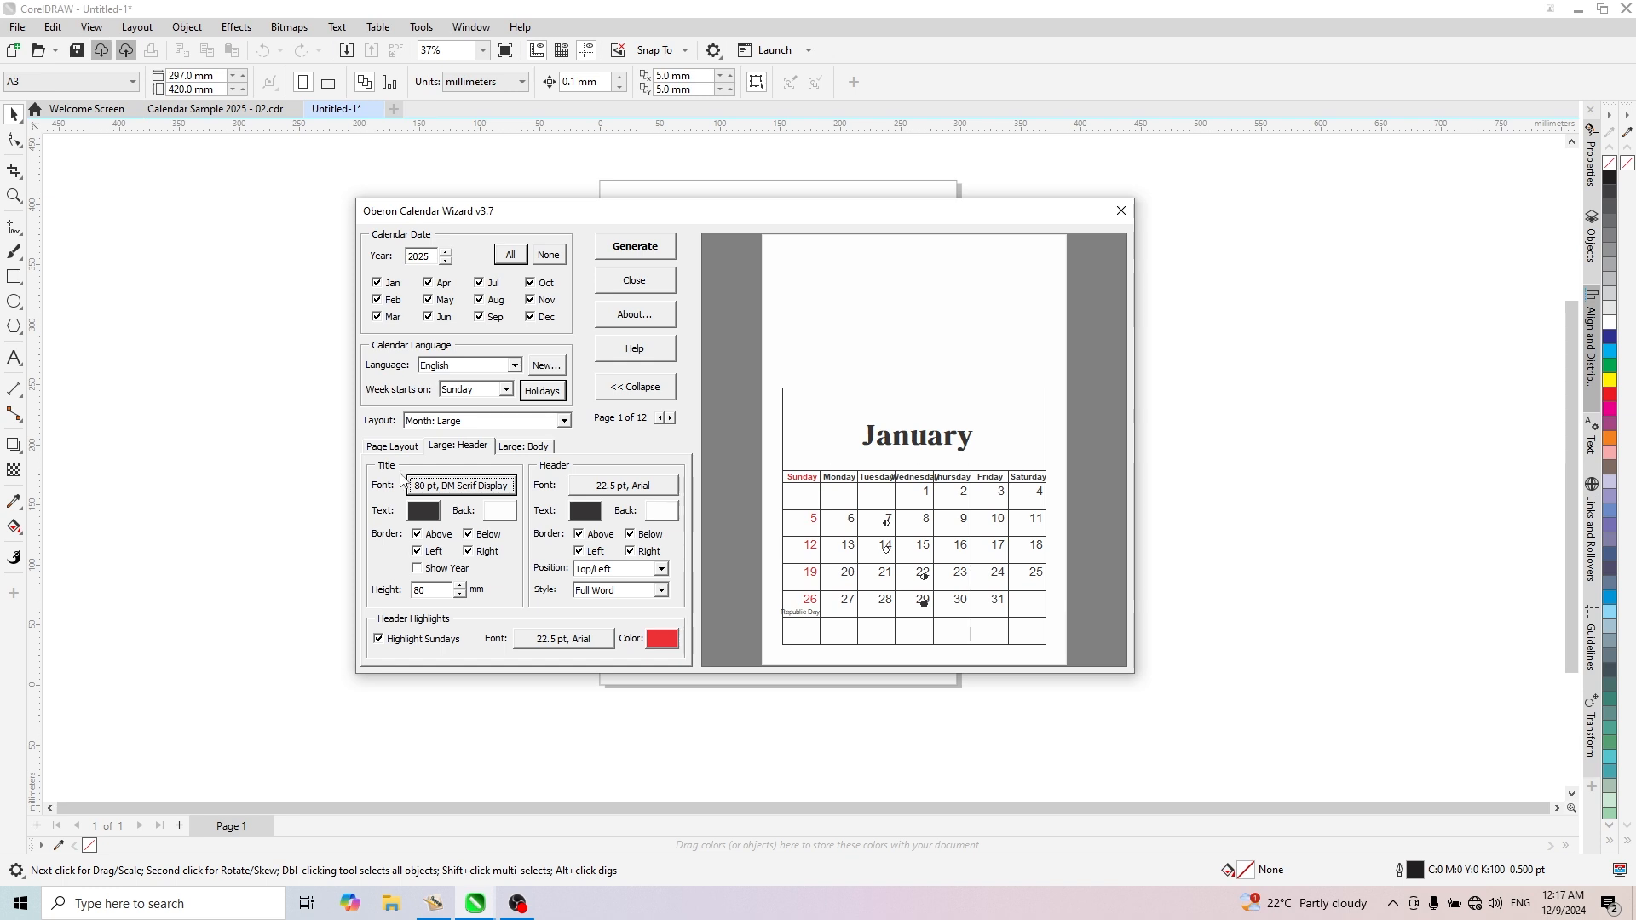
# - Remove all four borders around the month title and try out showing the year beside the month name
pyautogui.click(416, 534)
pyautogui.click(417, 551)
pyautogui.click(468, 534)
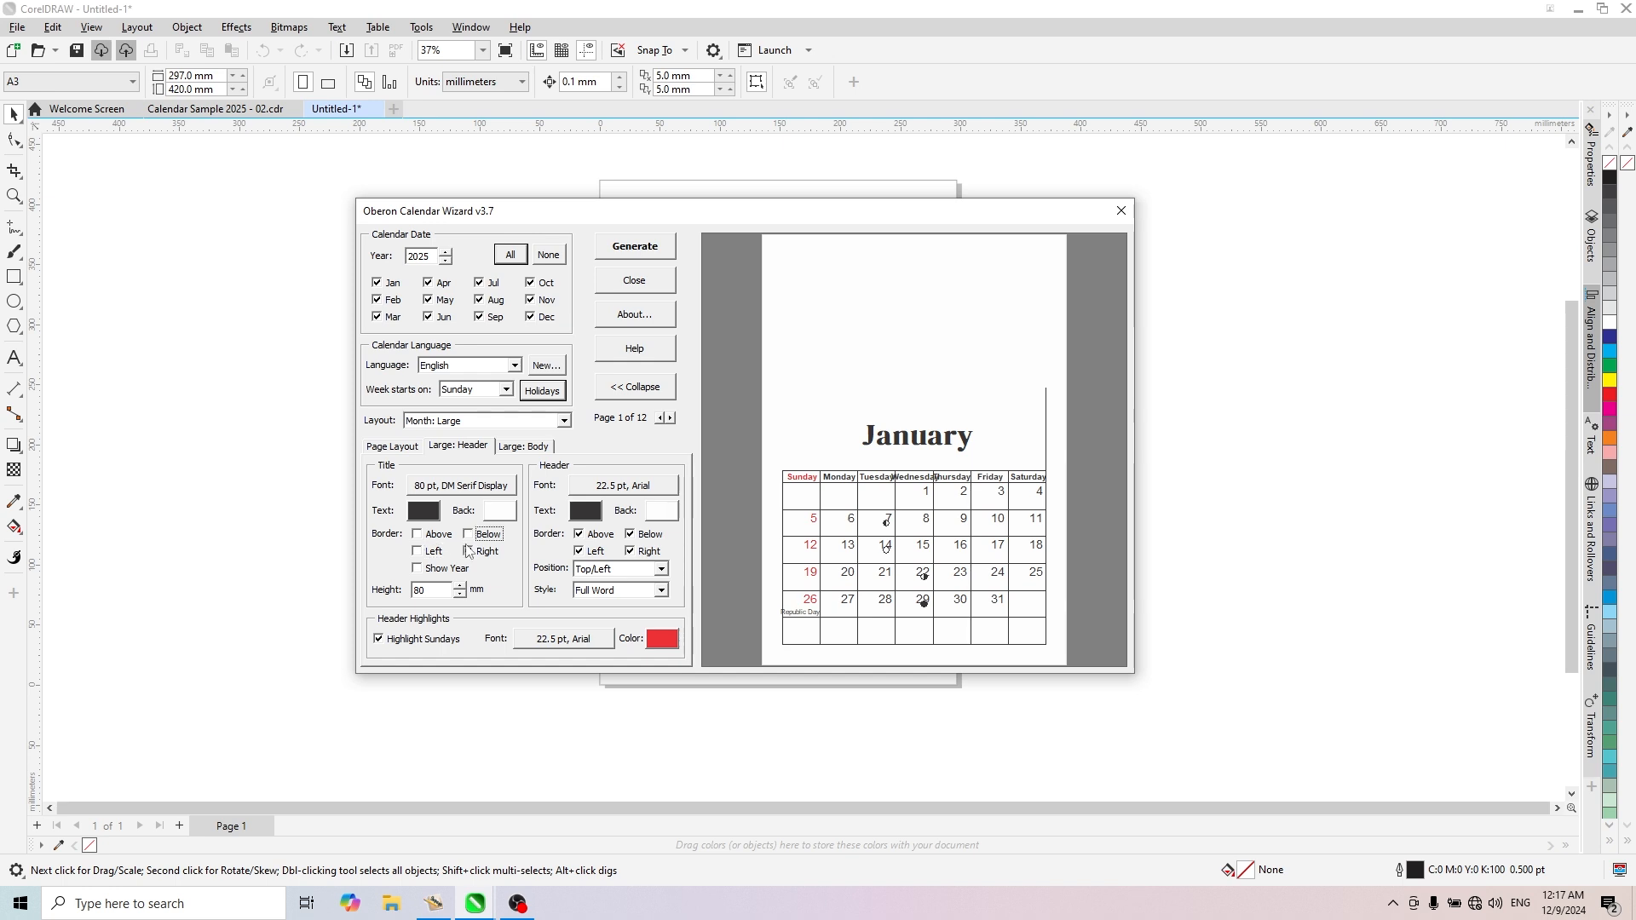
pyautogui.click(468, 551)
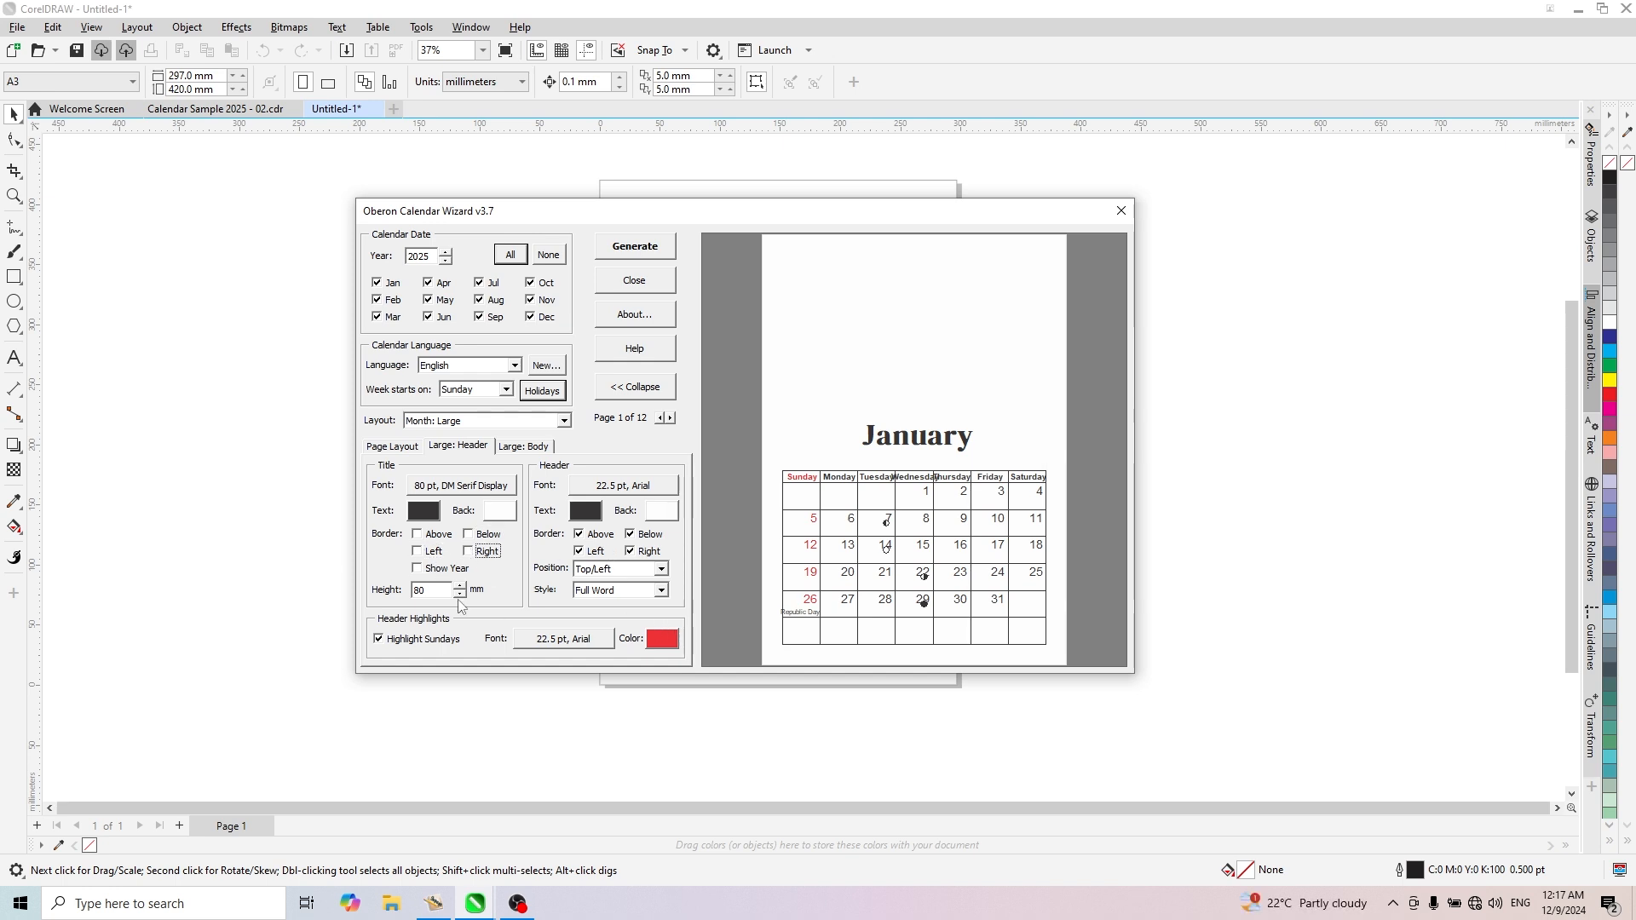
pyautogui.click(419, 571)
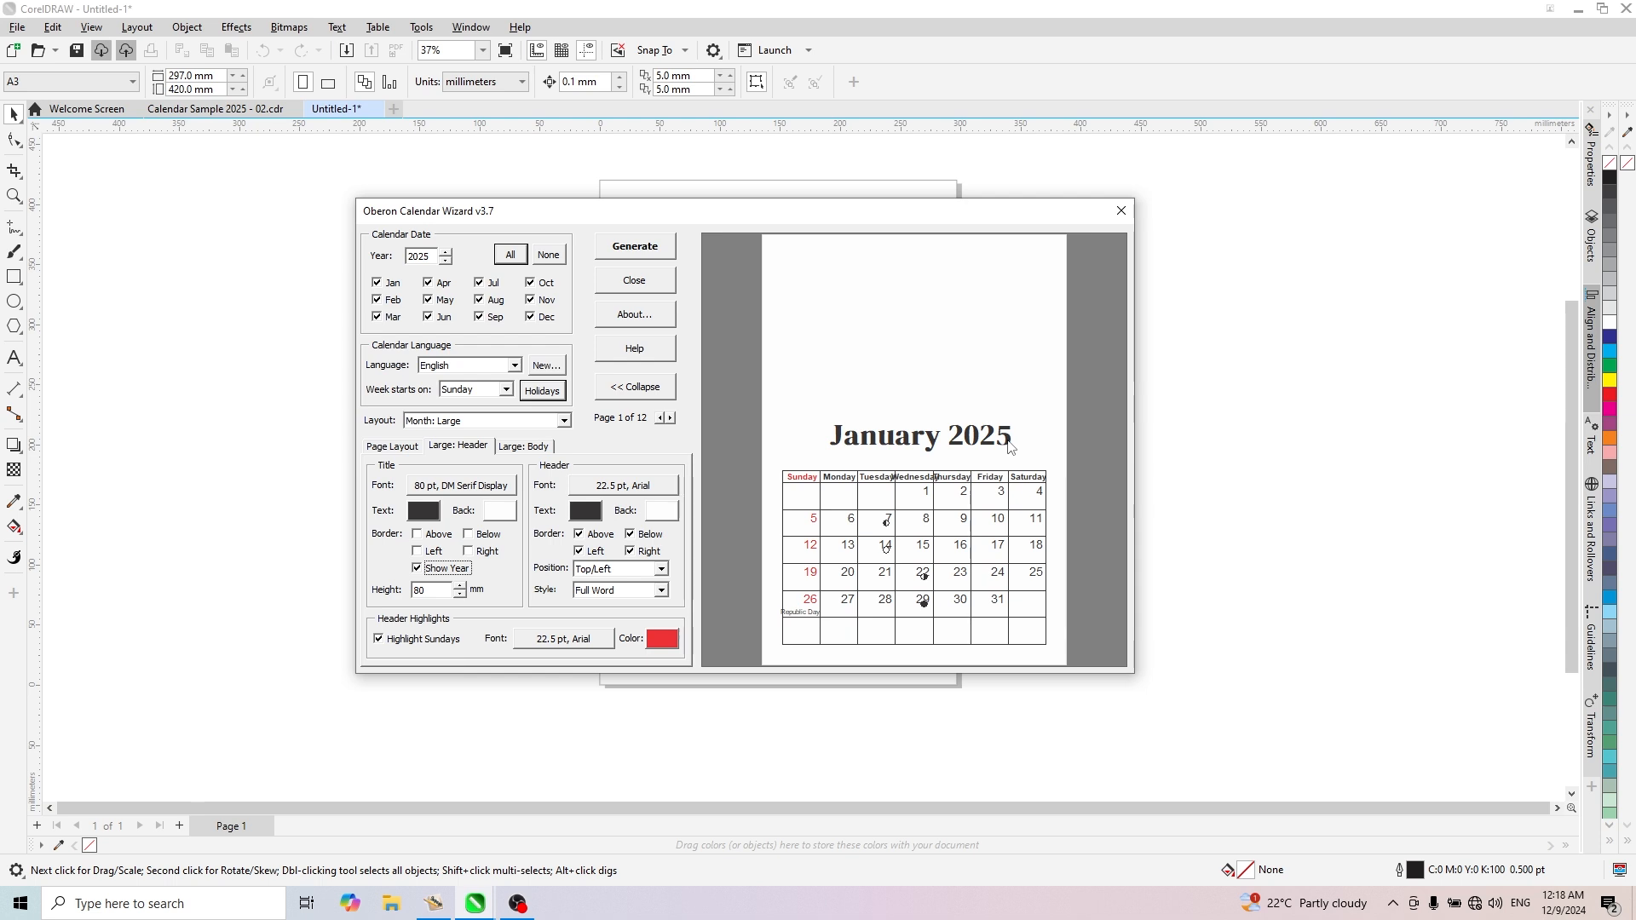
pyautogui.click(418, 569)
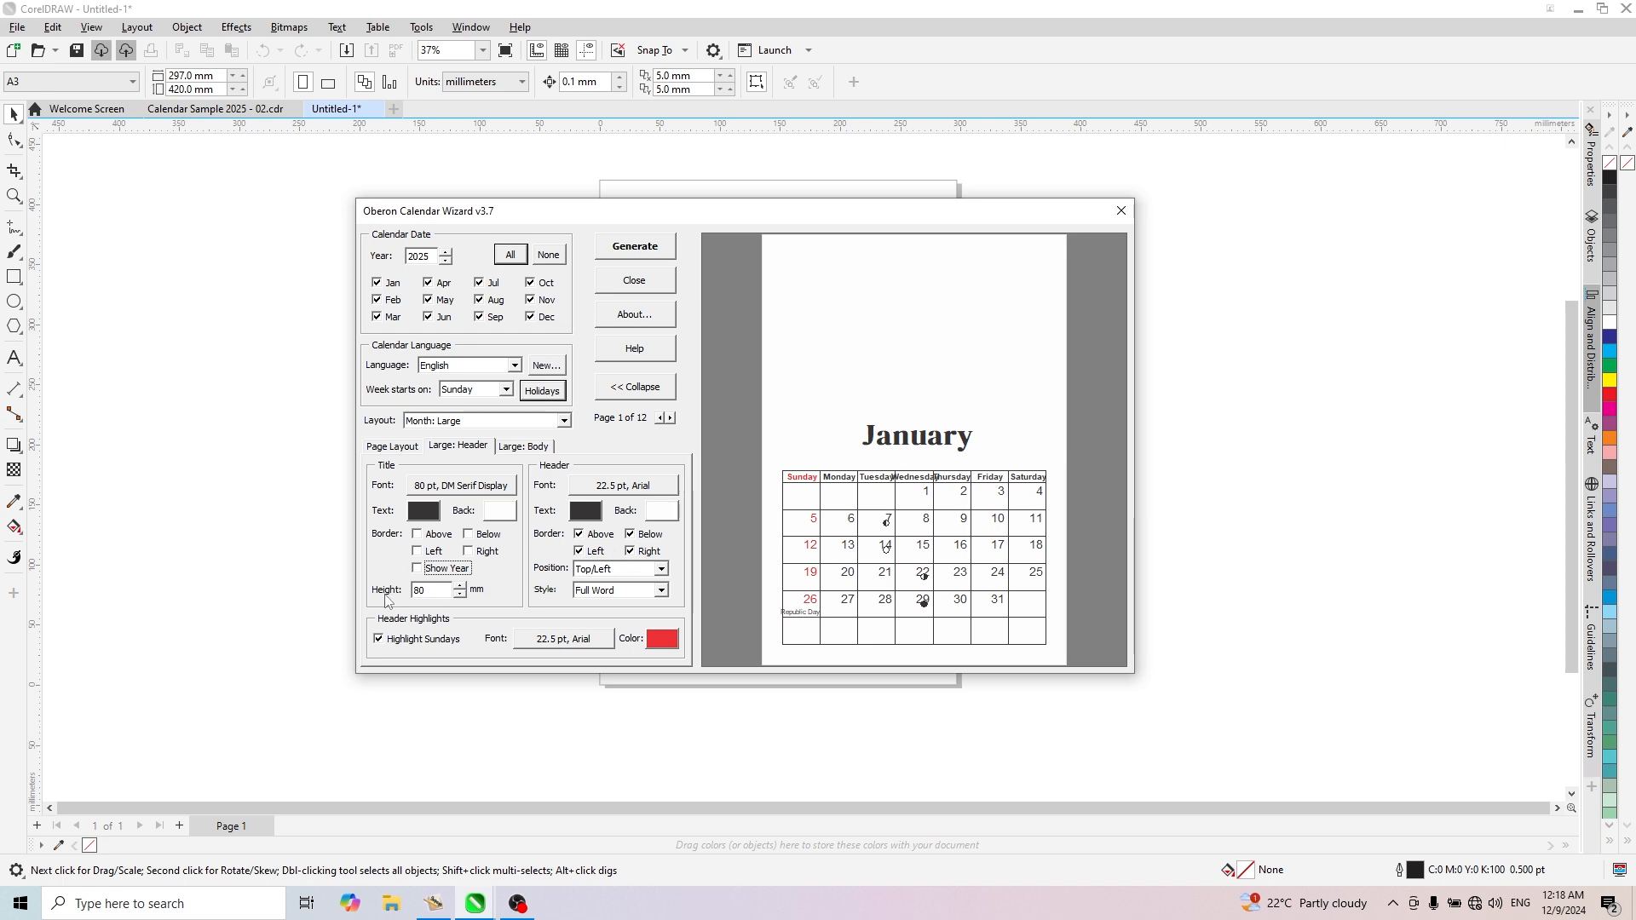
# - Set the month title's height to 50 mm and look at its text colour choices
pyautogui.press('Tab')
pyautogui.write('50')
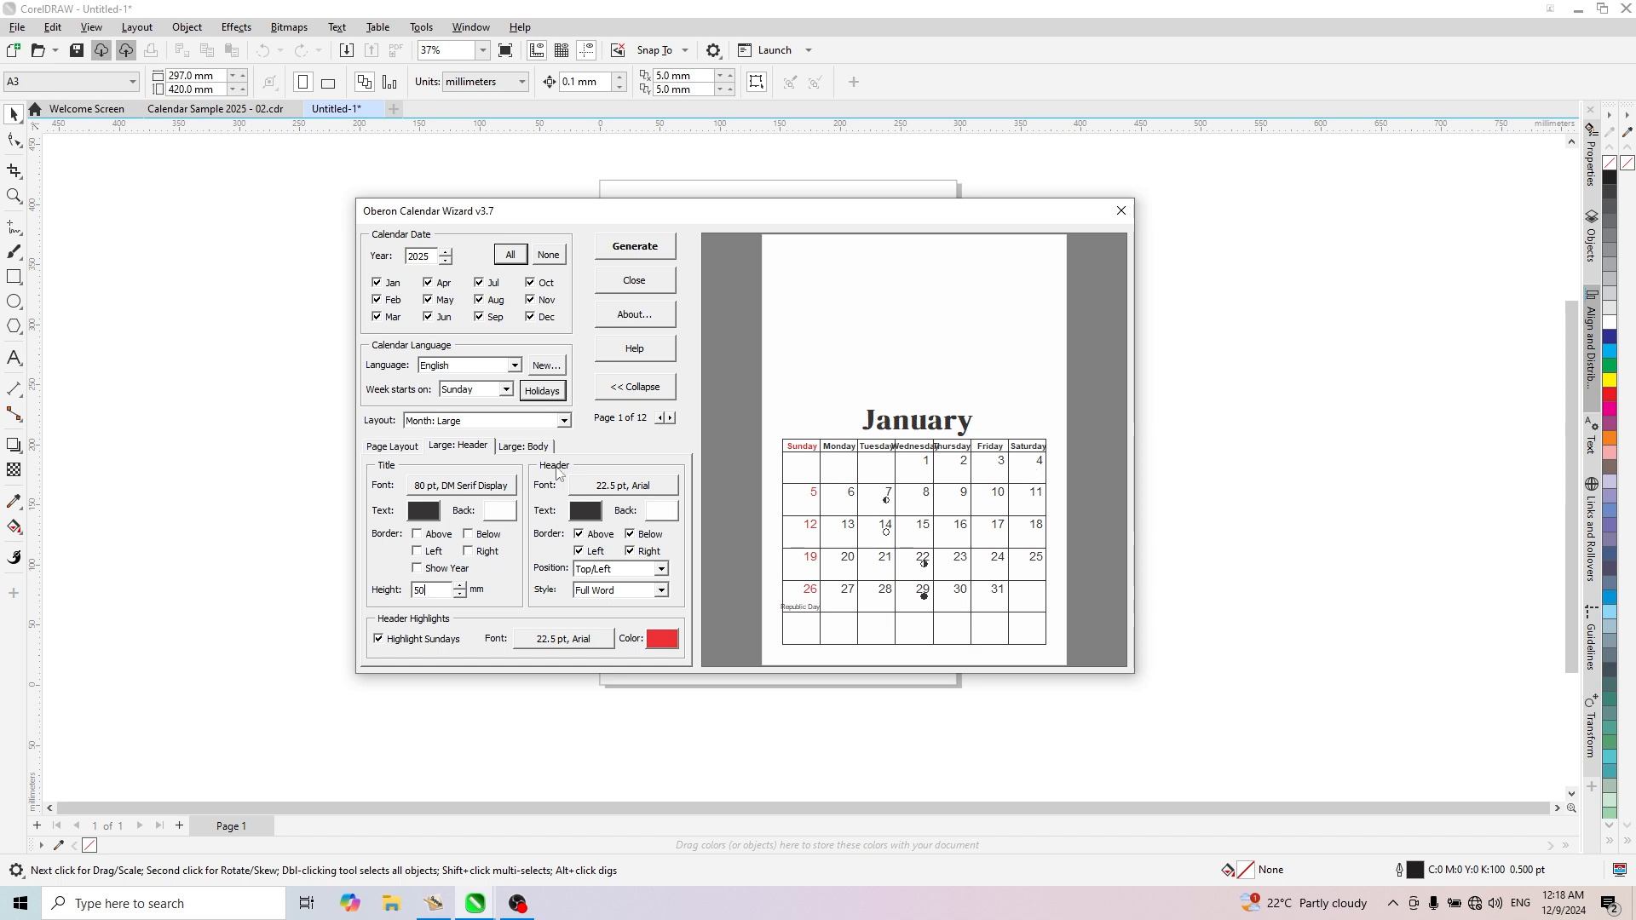
pyautogui.click(424, 511)
pyautogui.click(1039, 259)
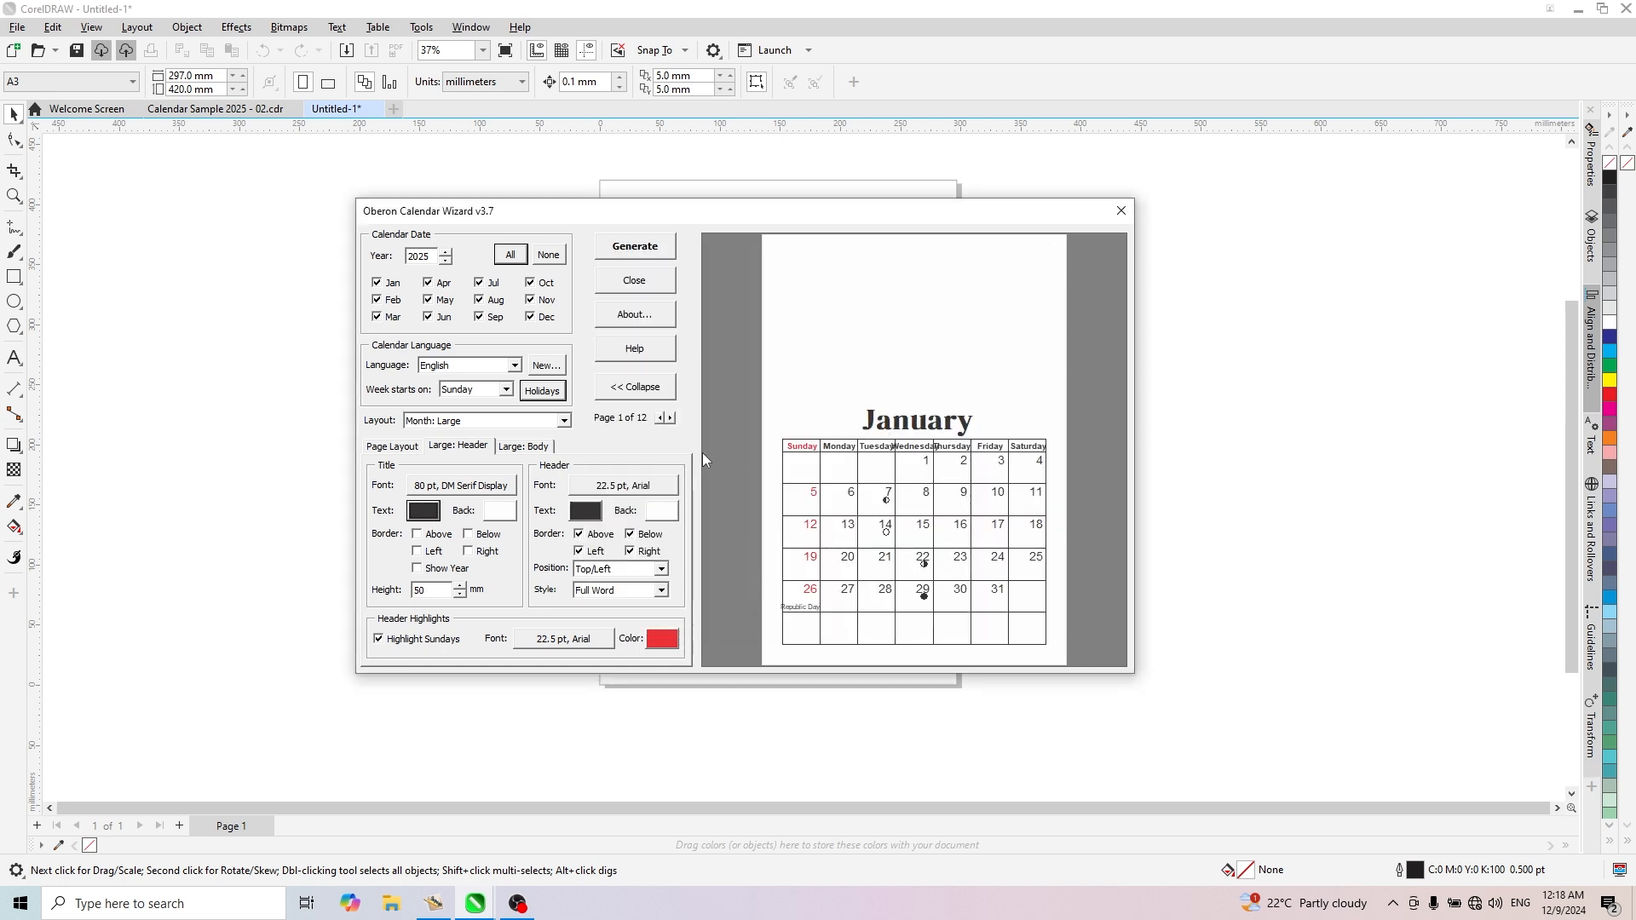
# - Change the weekday header font to DM Serif Display Regular at 18 pt
pyautogui.click(627, 481)
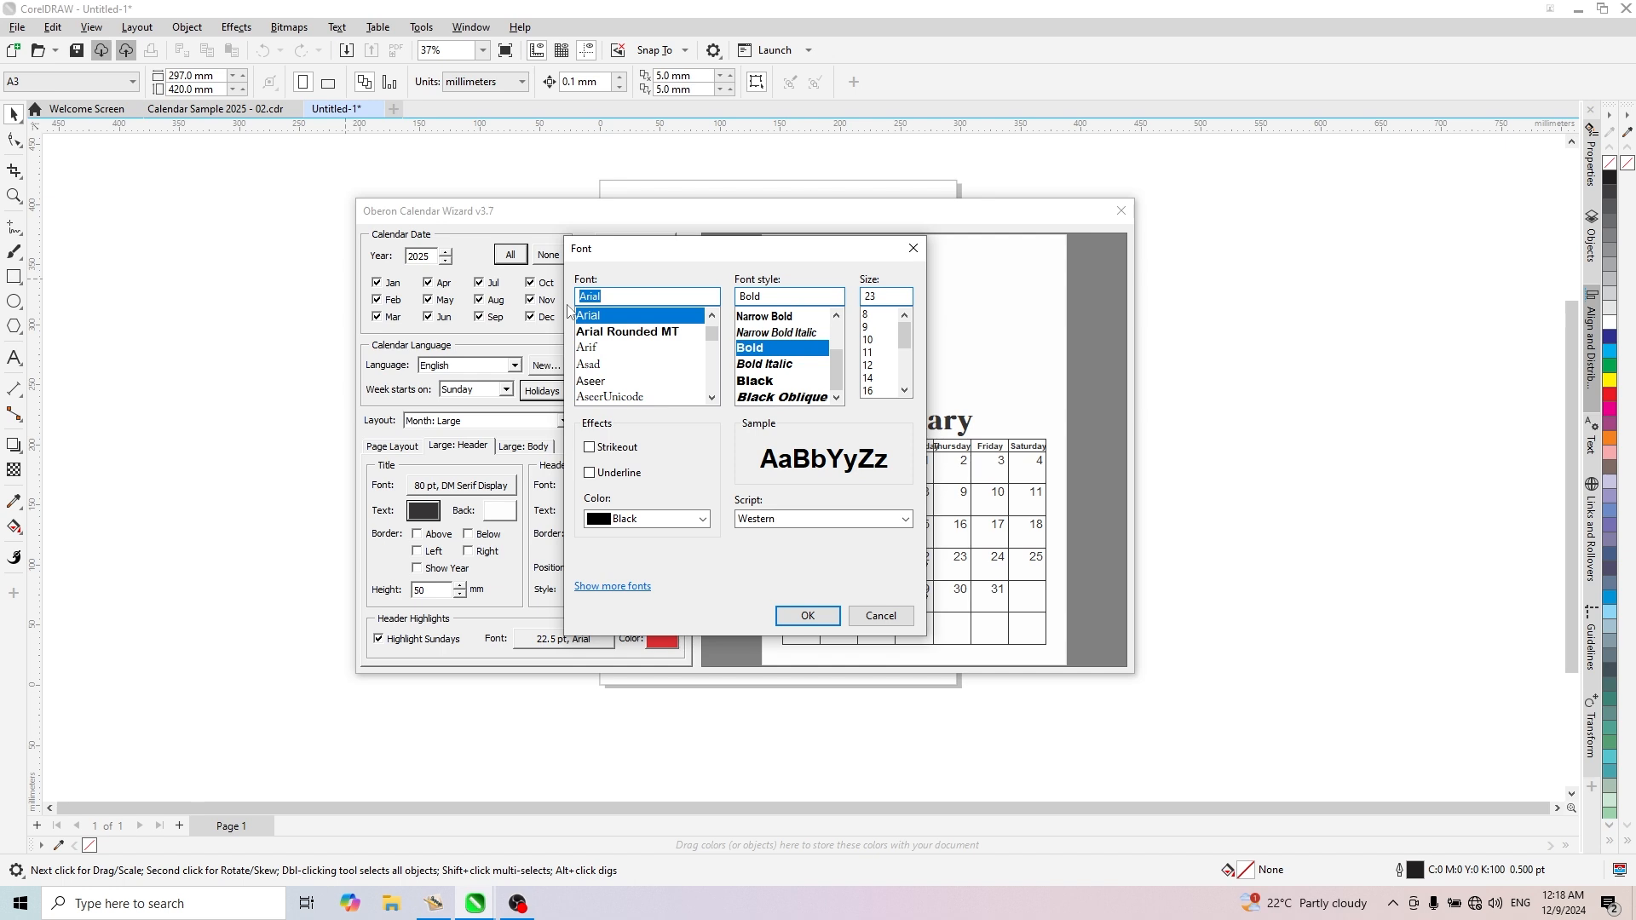
pyautogui.write('dm')
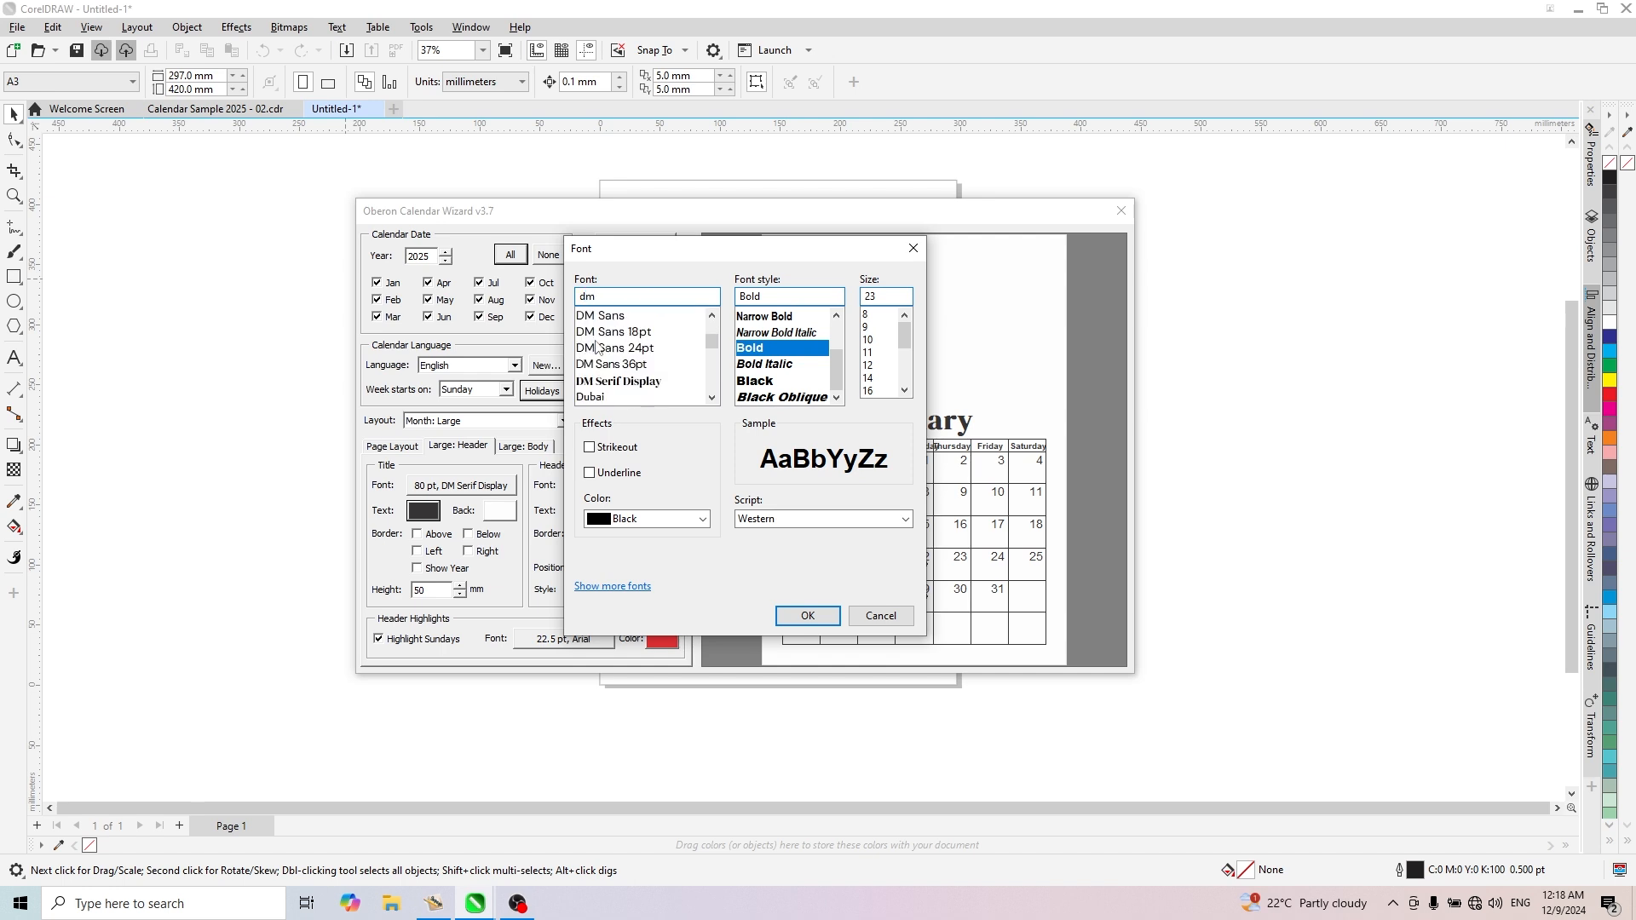
pyautogui.click(631, 381)
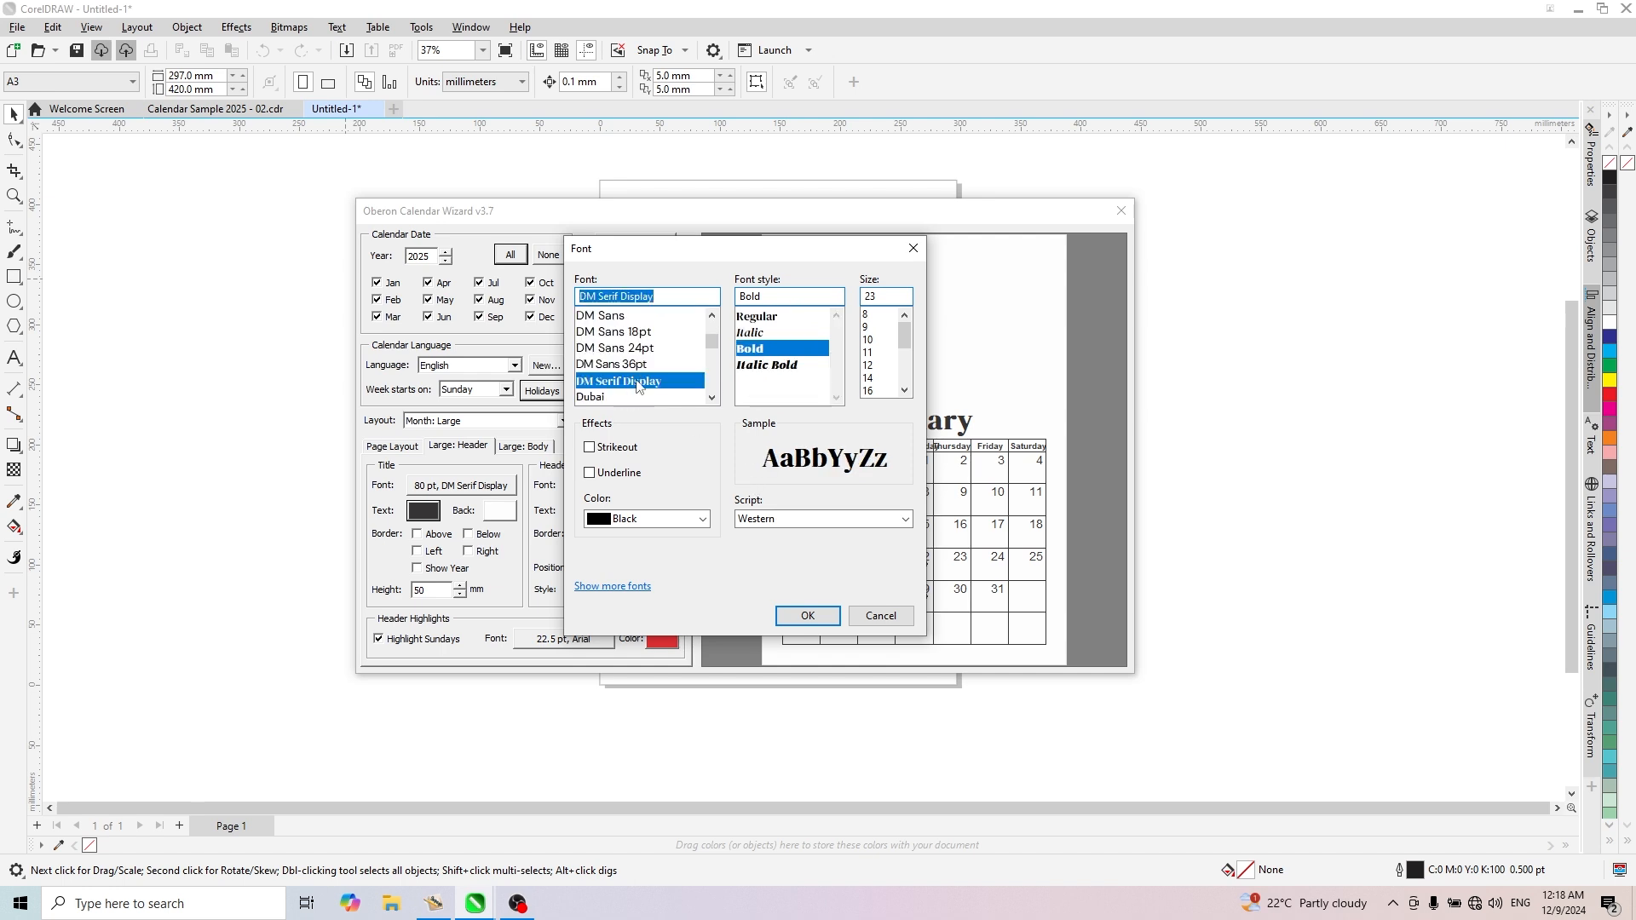
pyautogui.click(760, 320)
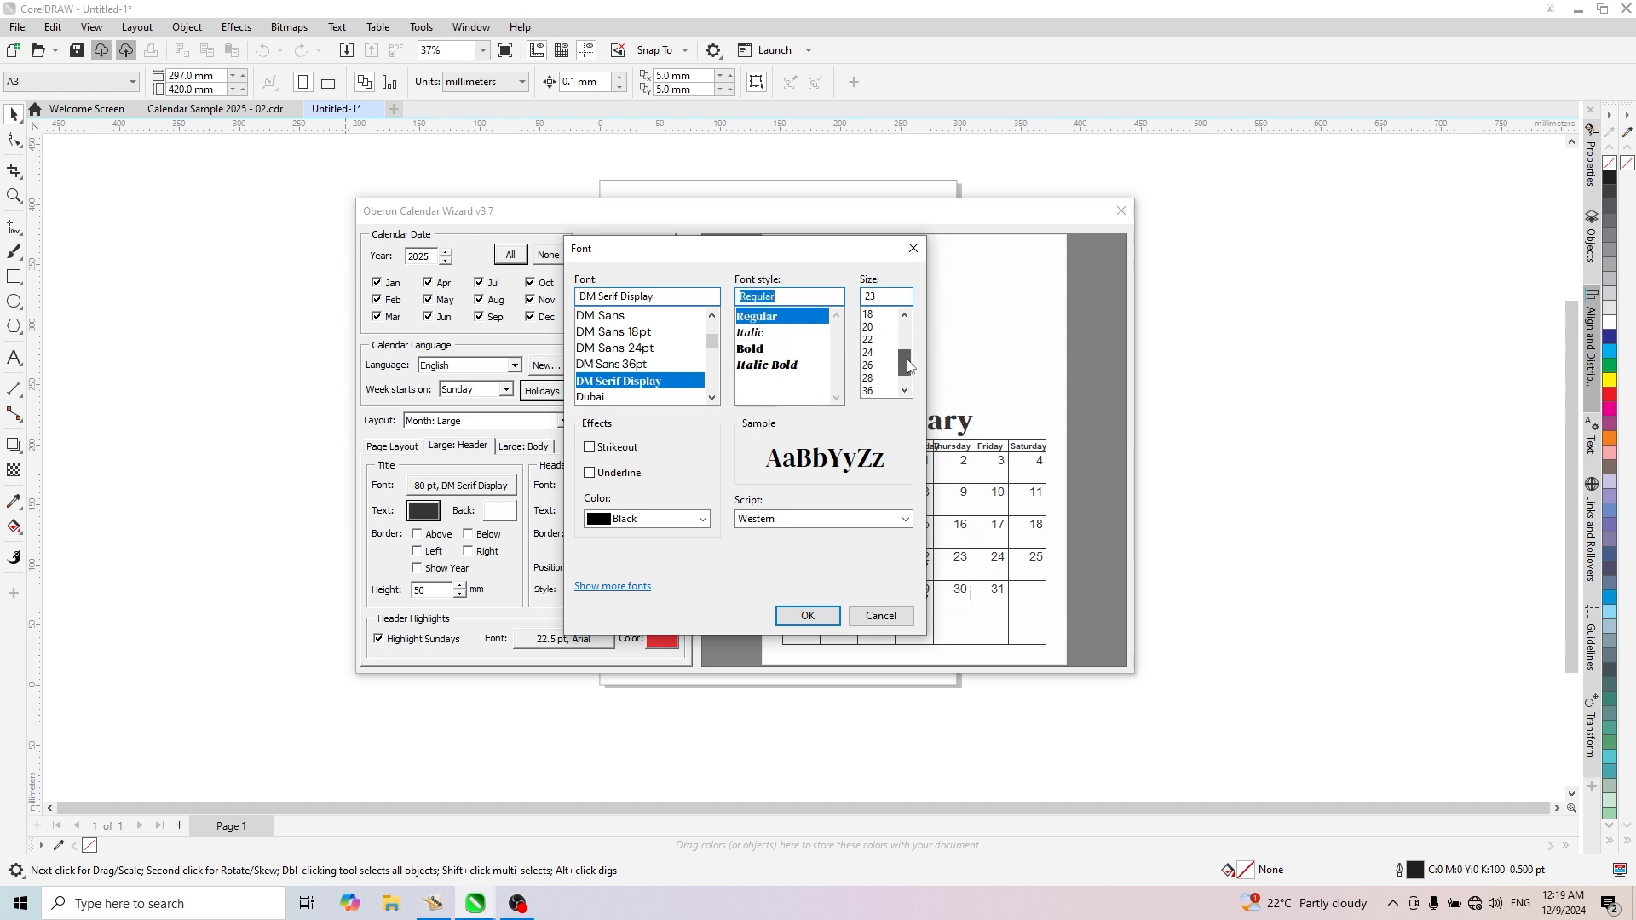
pyautogui.click(895, 298)
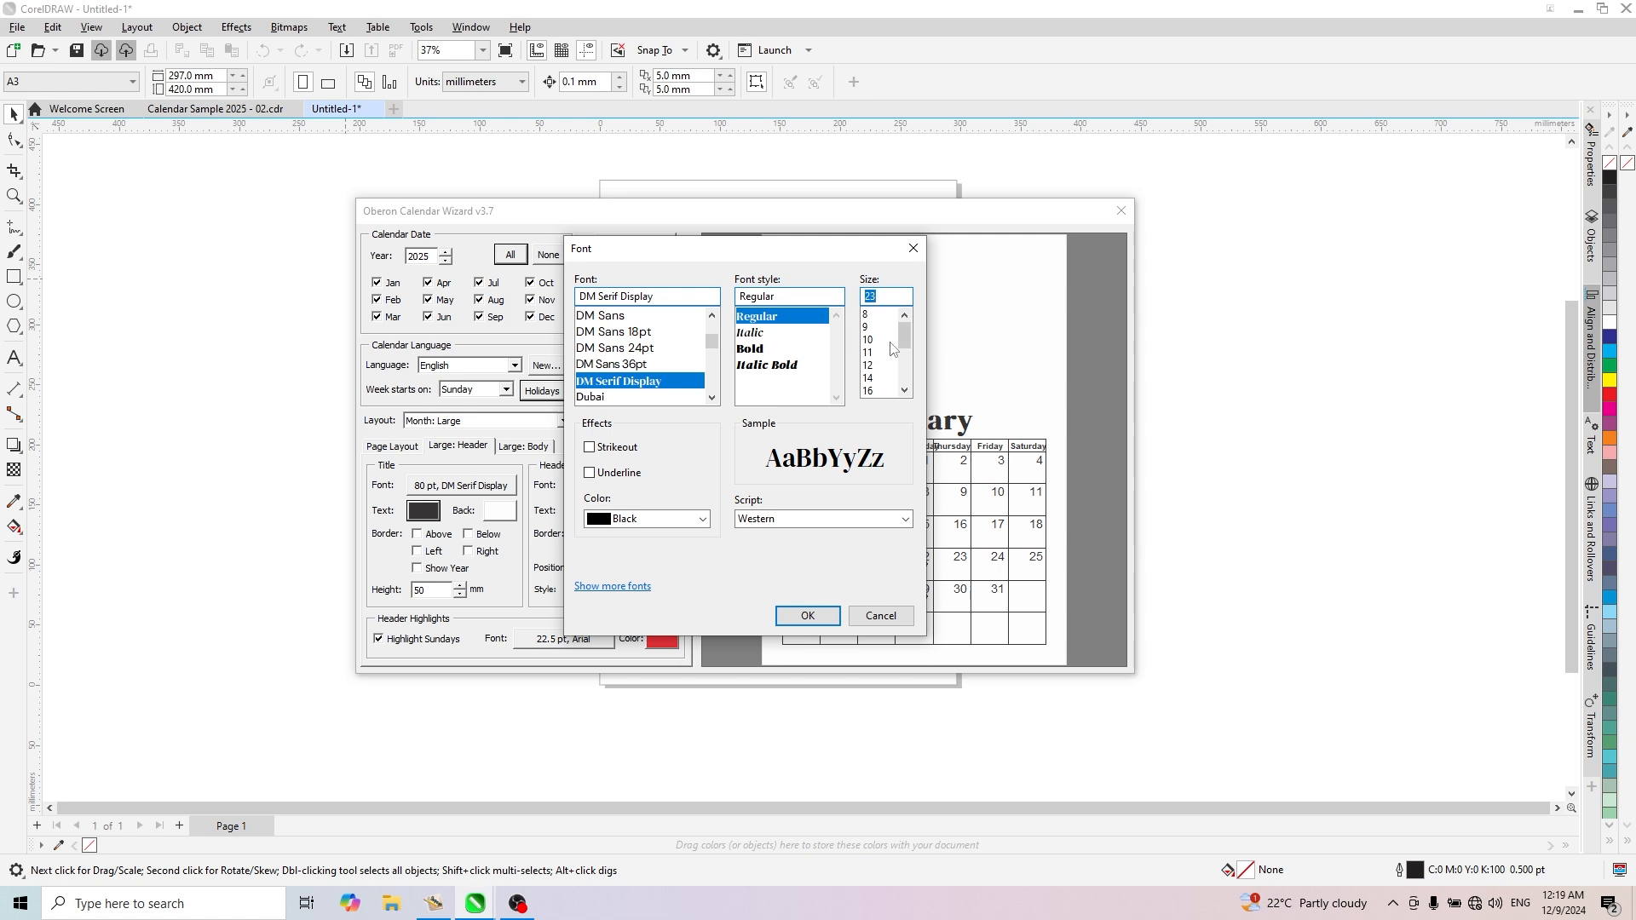
pyautogui.write('18')
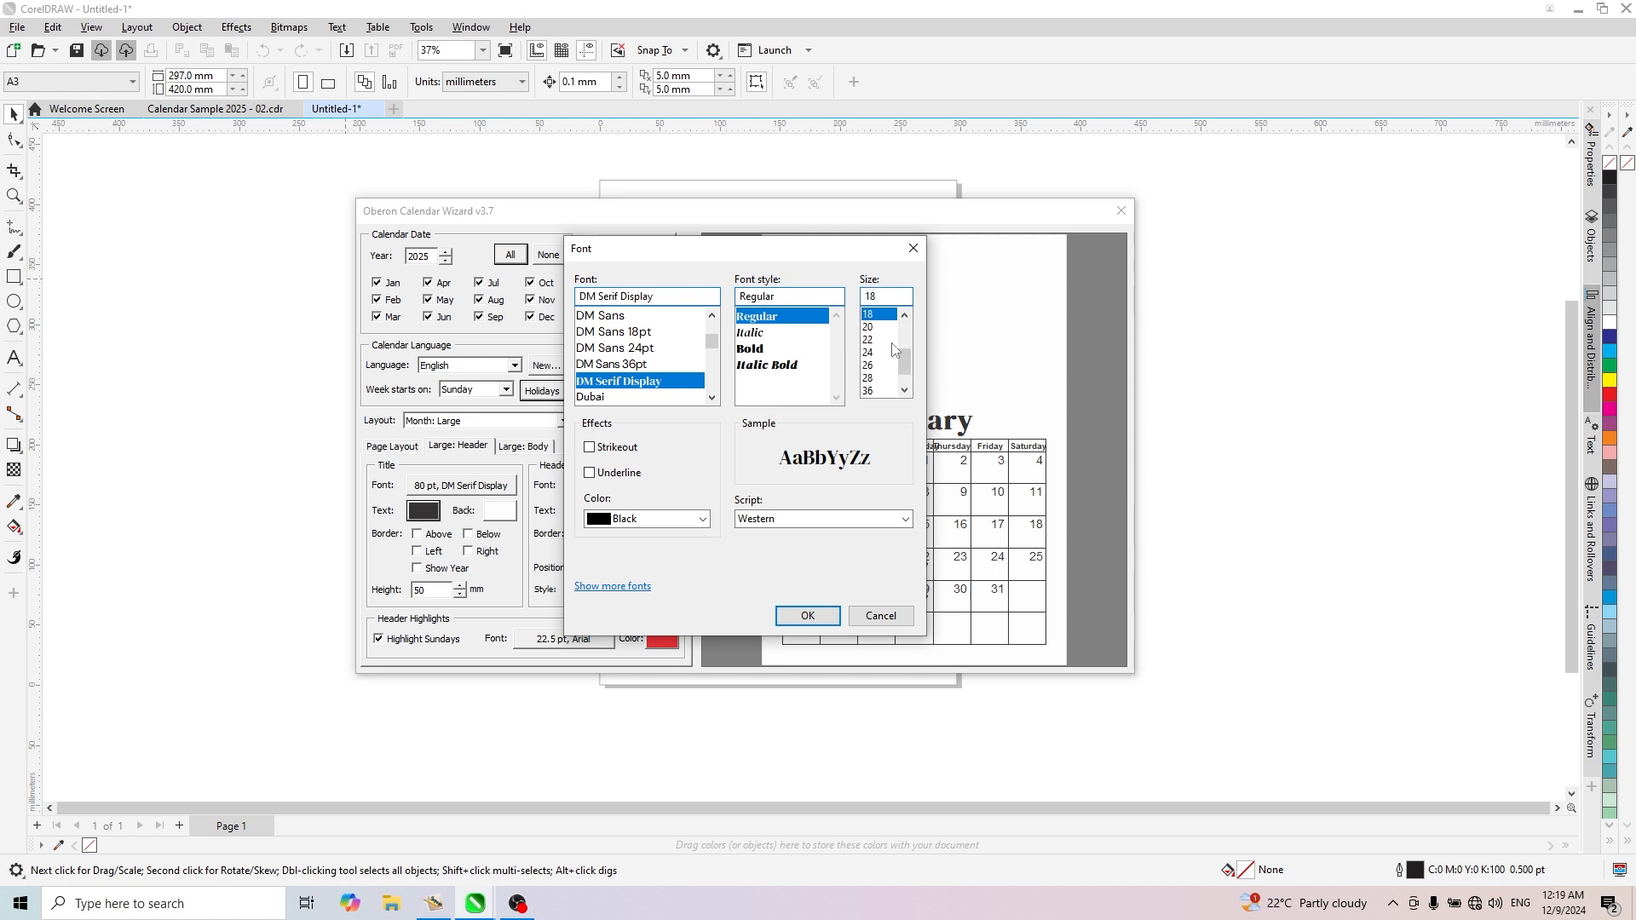
pyautogui.click(809, 619)
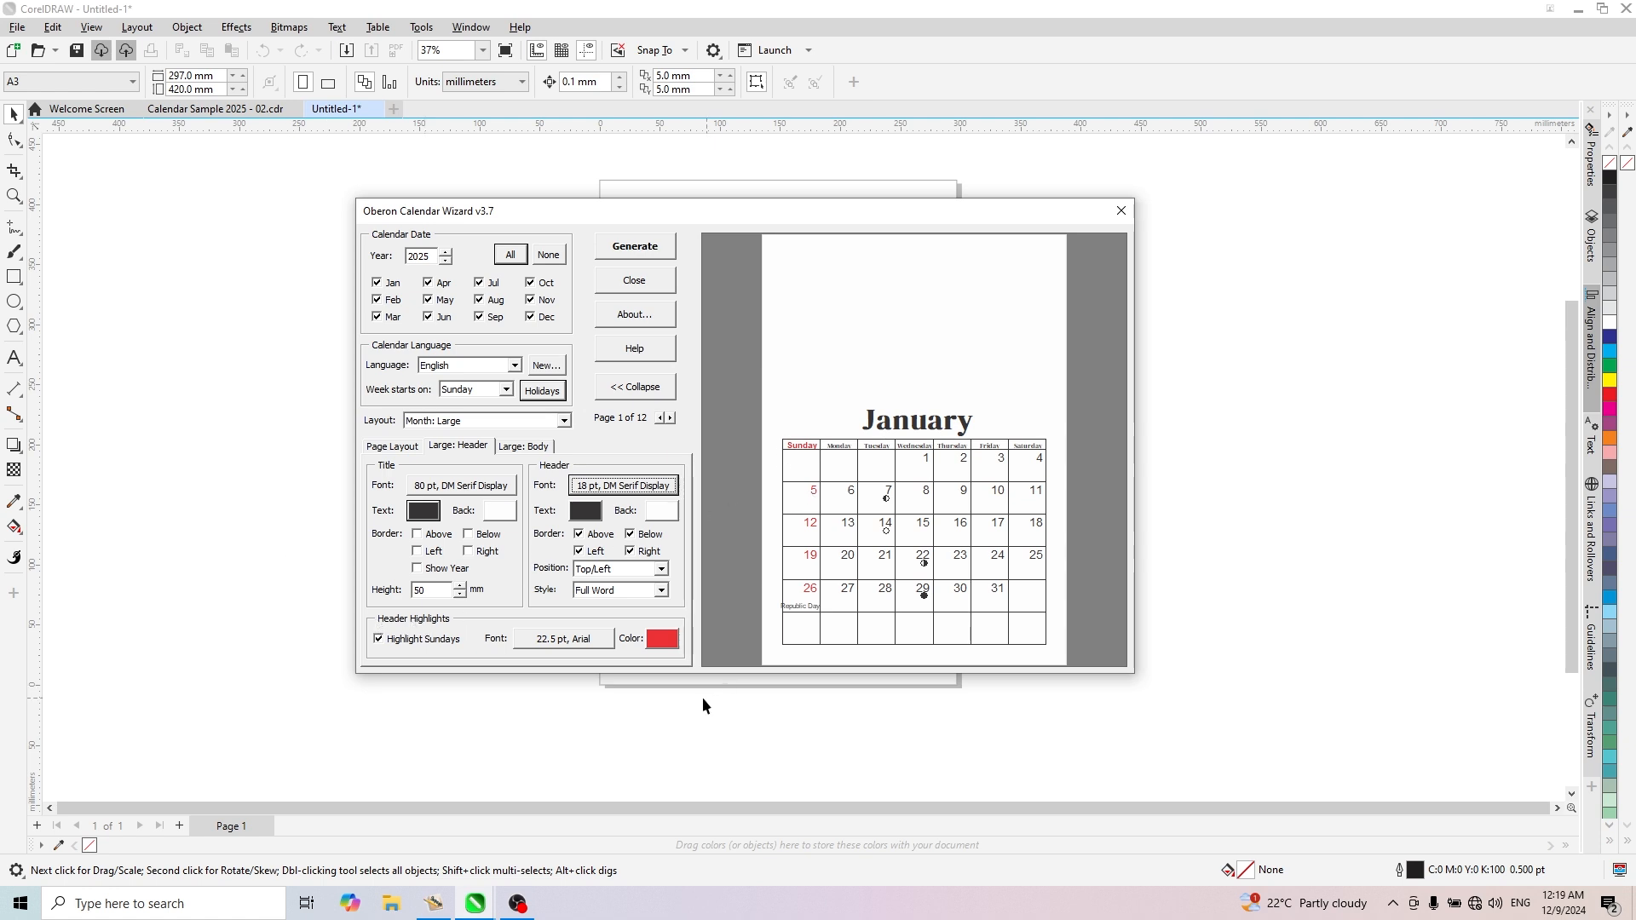
# - Change the highlighted Sunday header font to DM Serif Display Bold at 18 pt
pyautogui.click(567, 639)
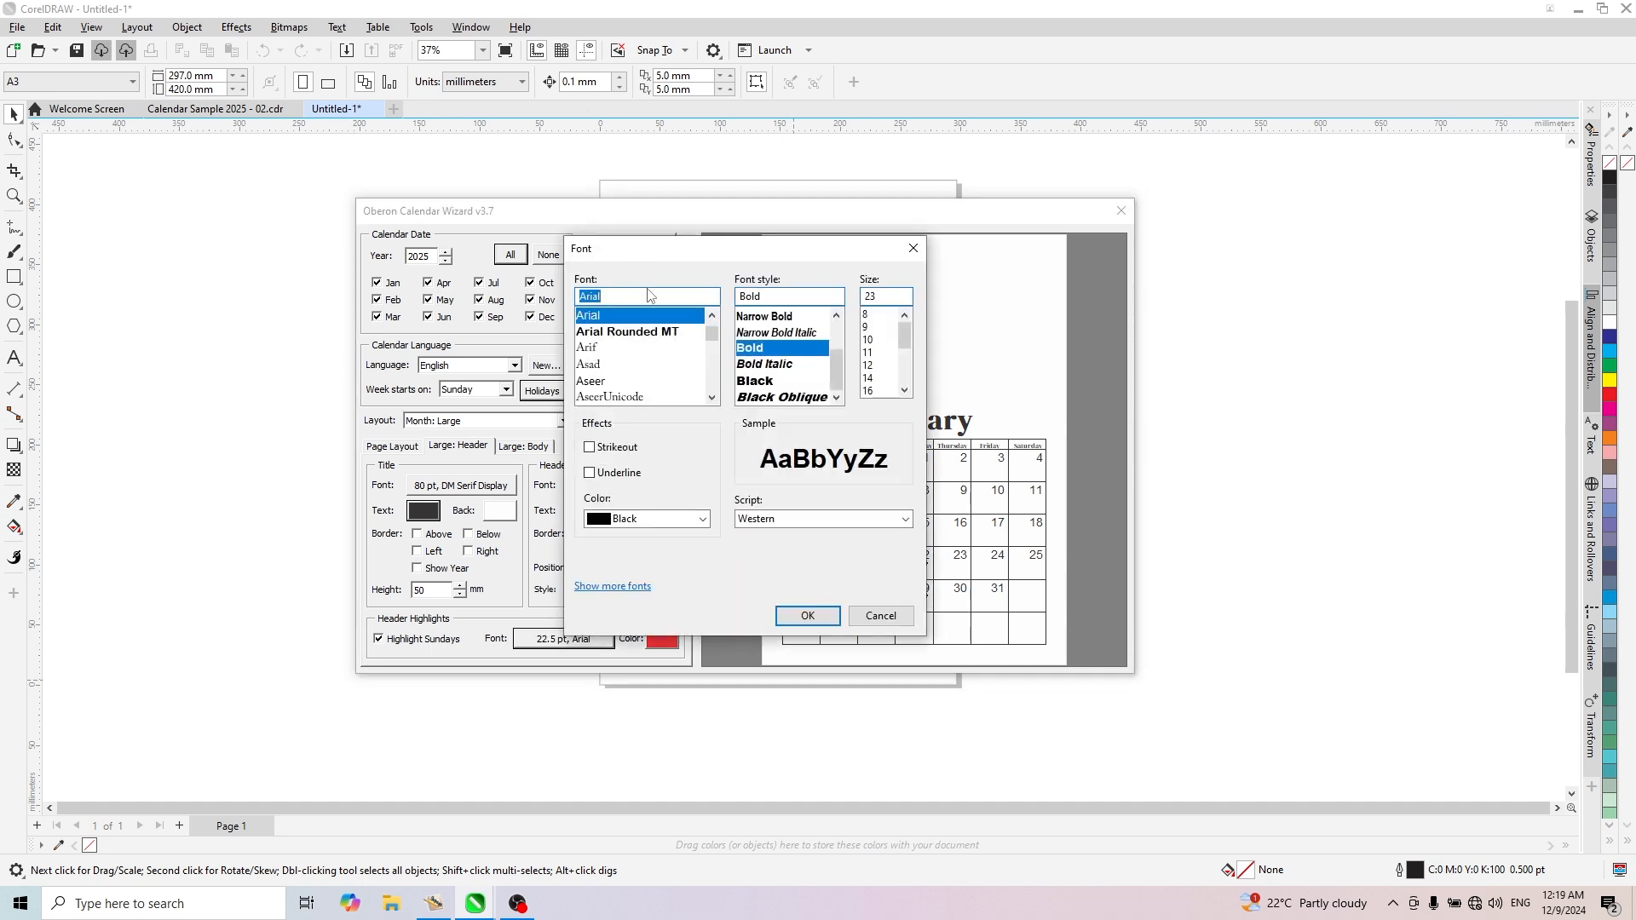
pyautogui.write('dm')
pyautogui.click(606, 381)
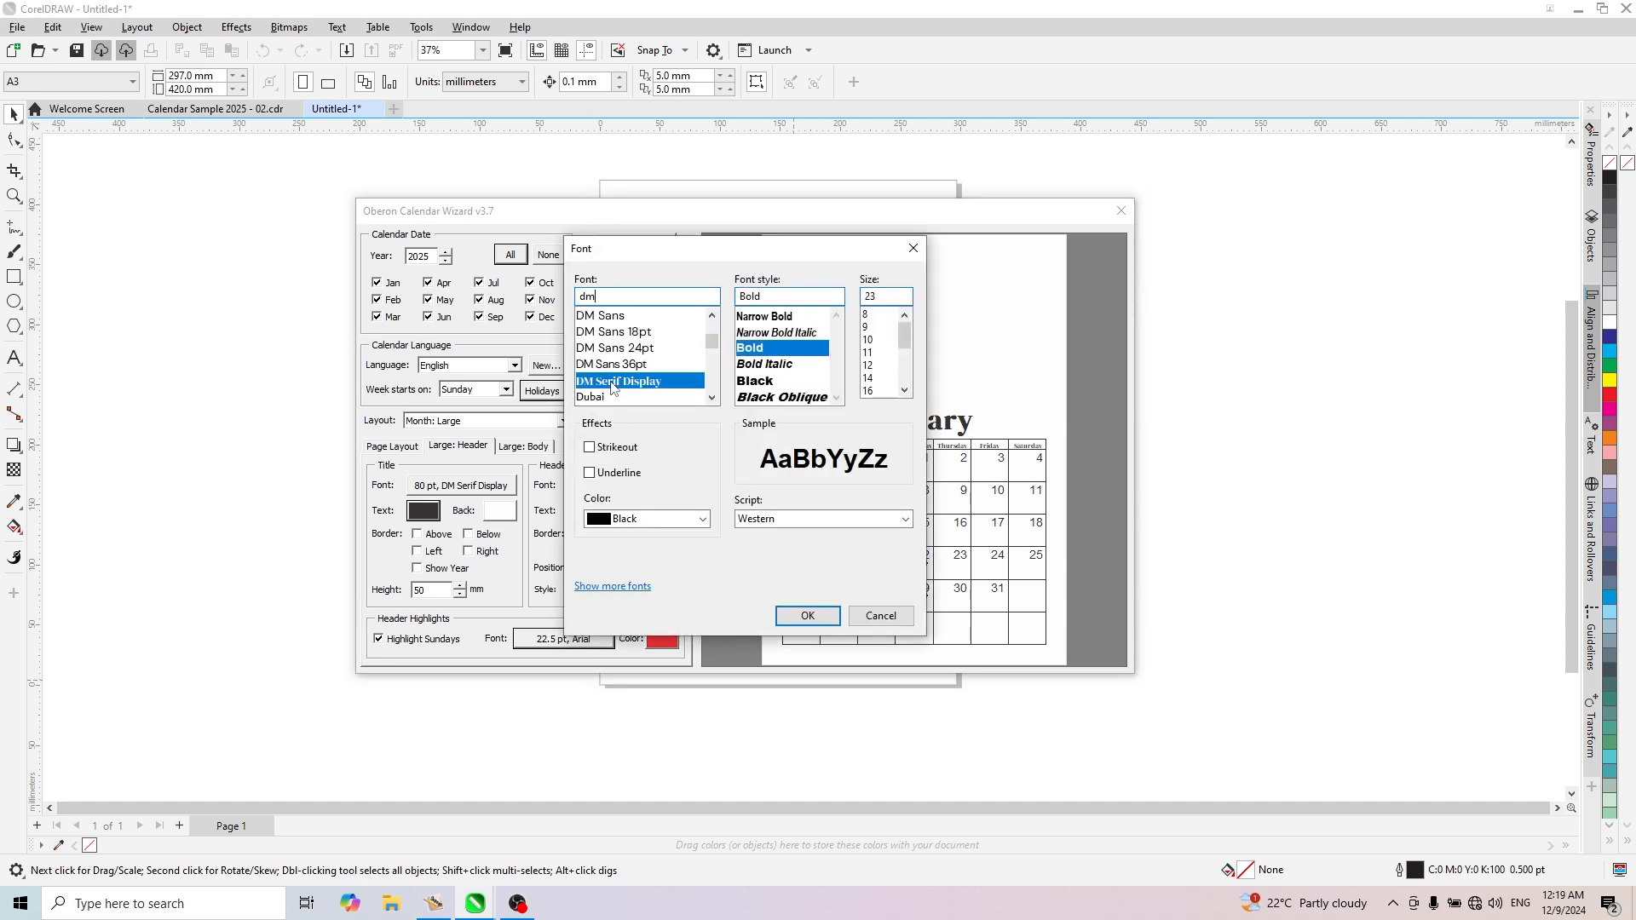
pyautogui.doubleClick(878, 296)
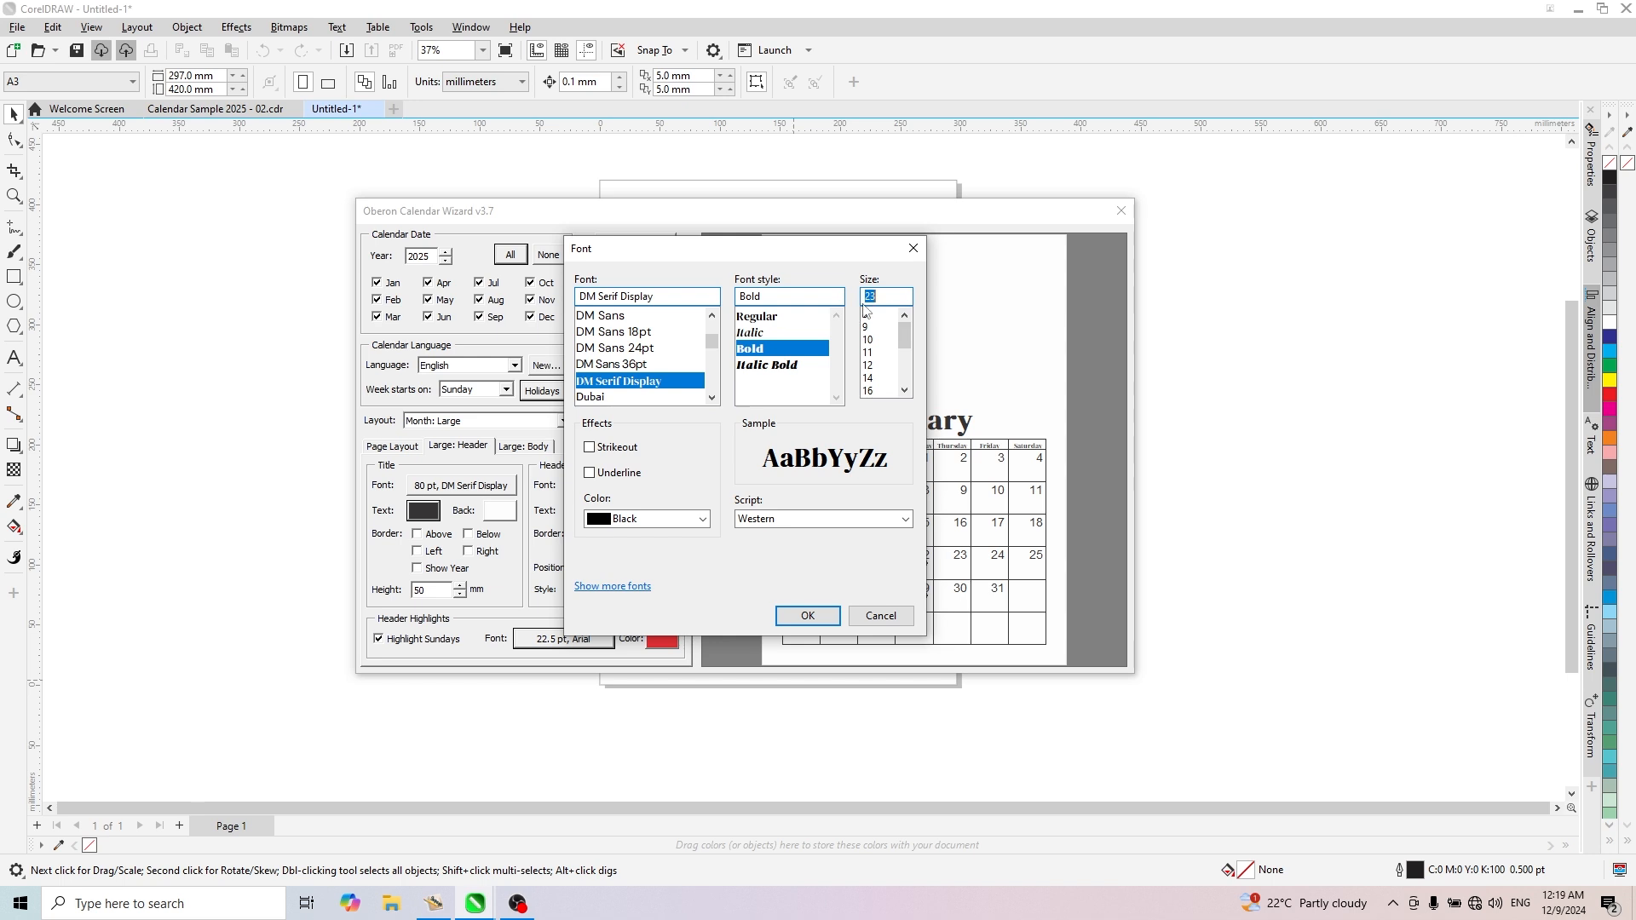
pyautogui.write('18')
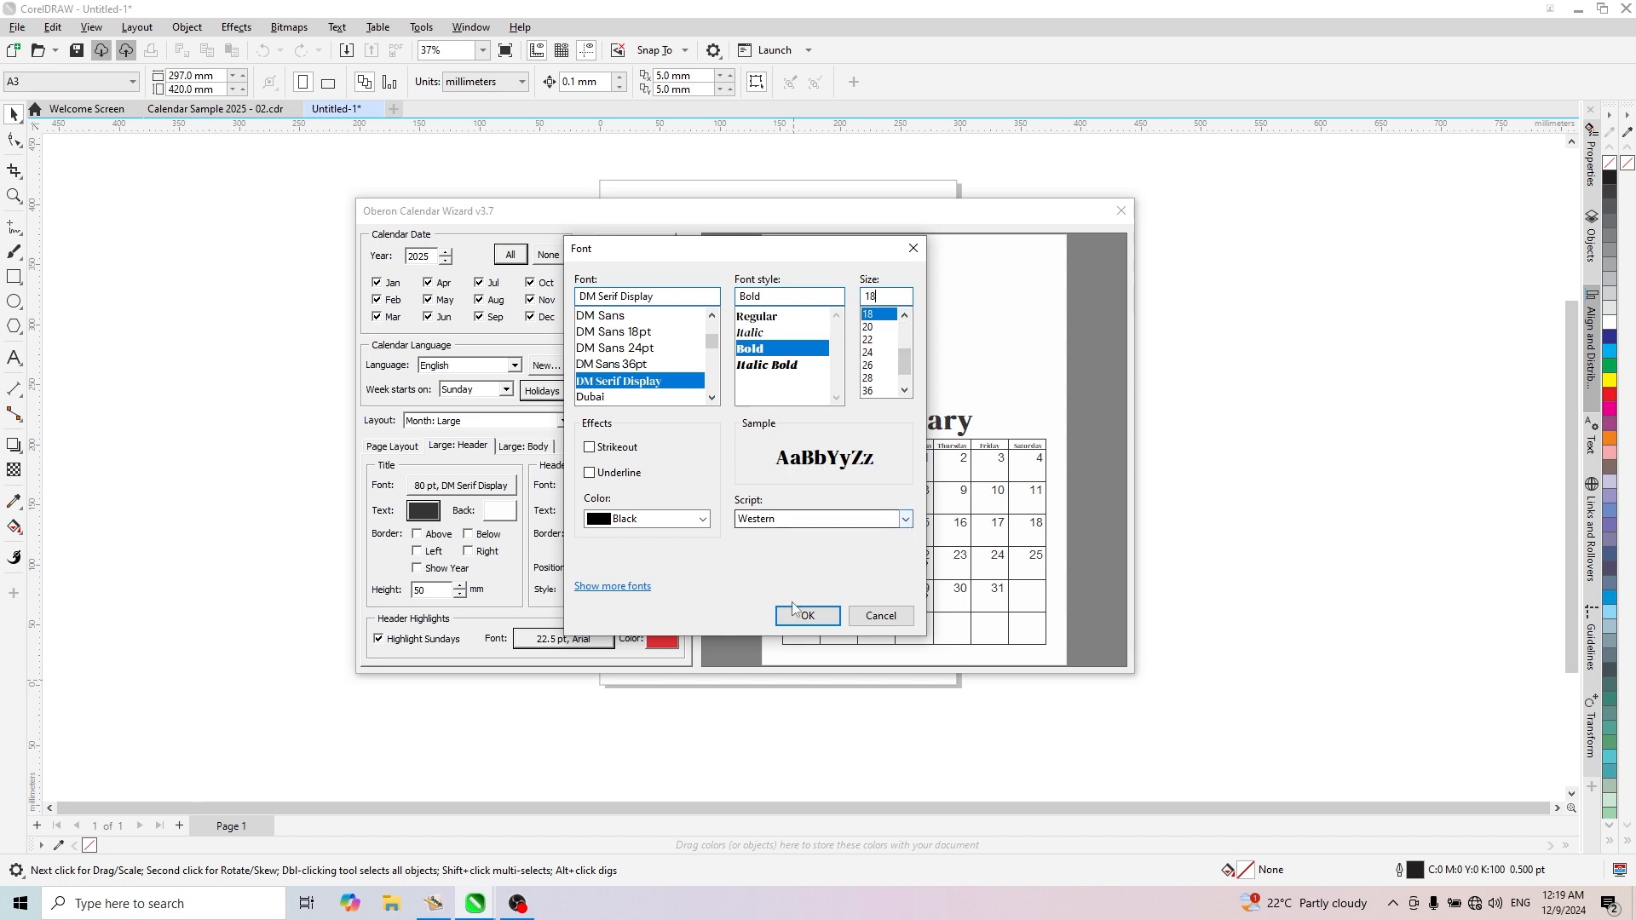
pyautogui.click(807, 615)
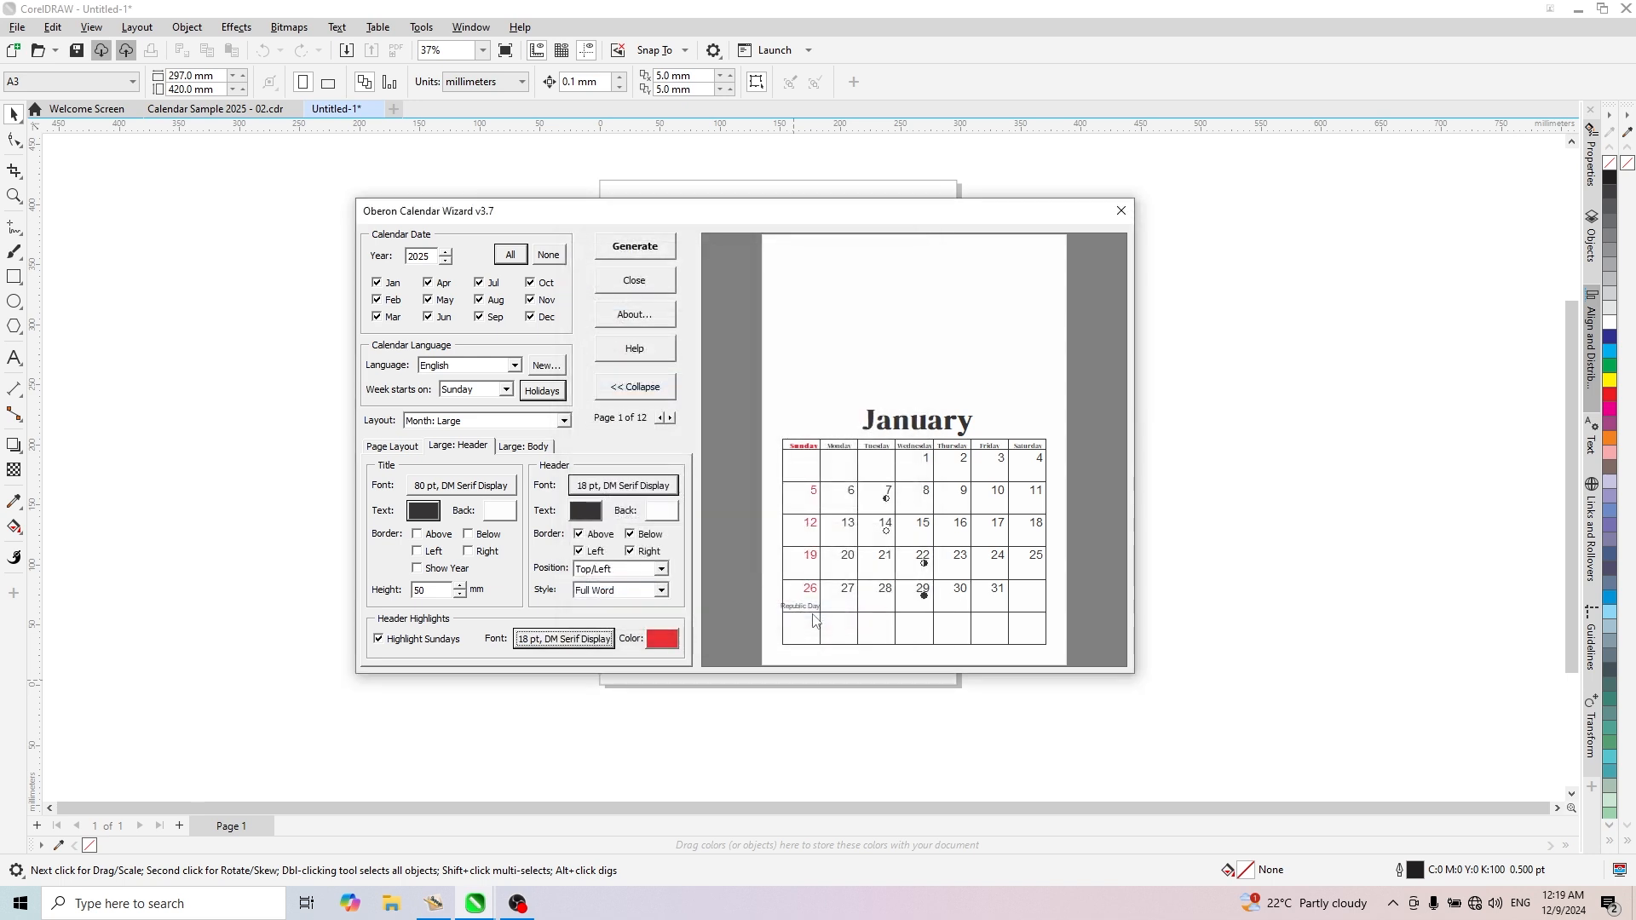
# - Remove the above, below, left and right borders from the weekday header
pyautogui.click(579, 536)
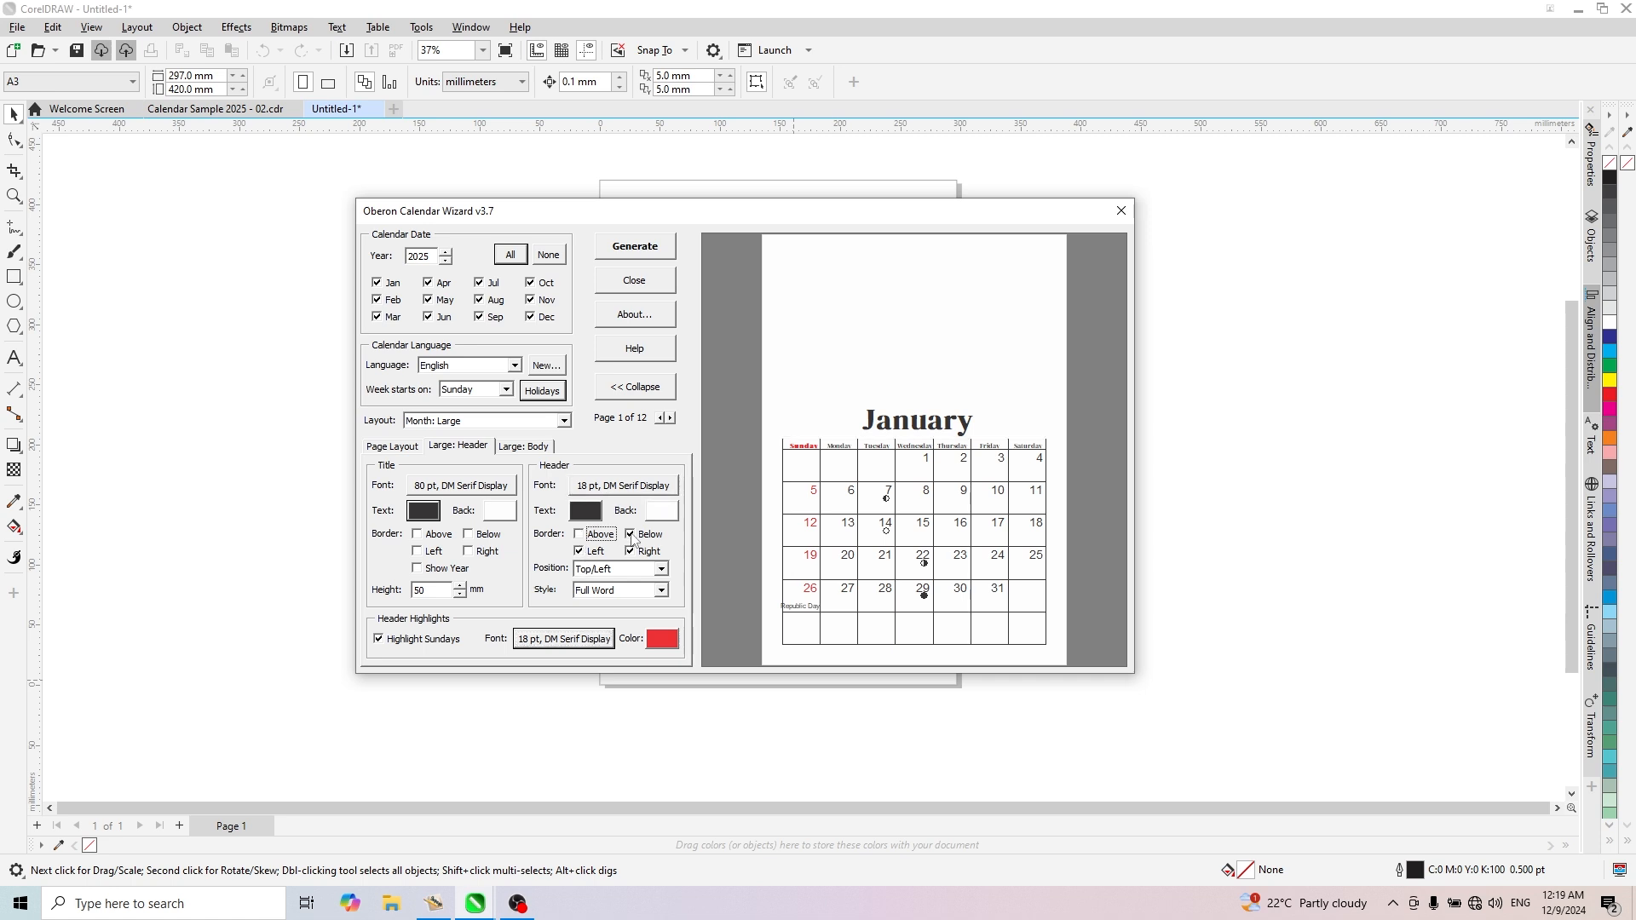
pyautogui.click(631, 535)
pyautogui.click(630, 552)
pyautogui.click(579, 551)
# - Change the large calendar body's date number font to DM Serif Display, keeping Regular style and 34 pt
pyautogui.click(545, 448)
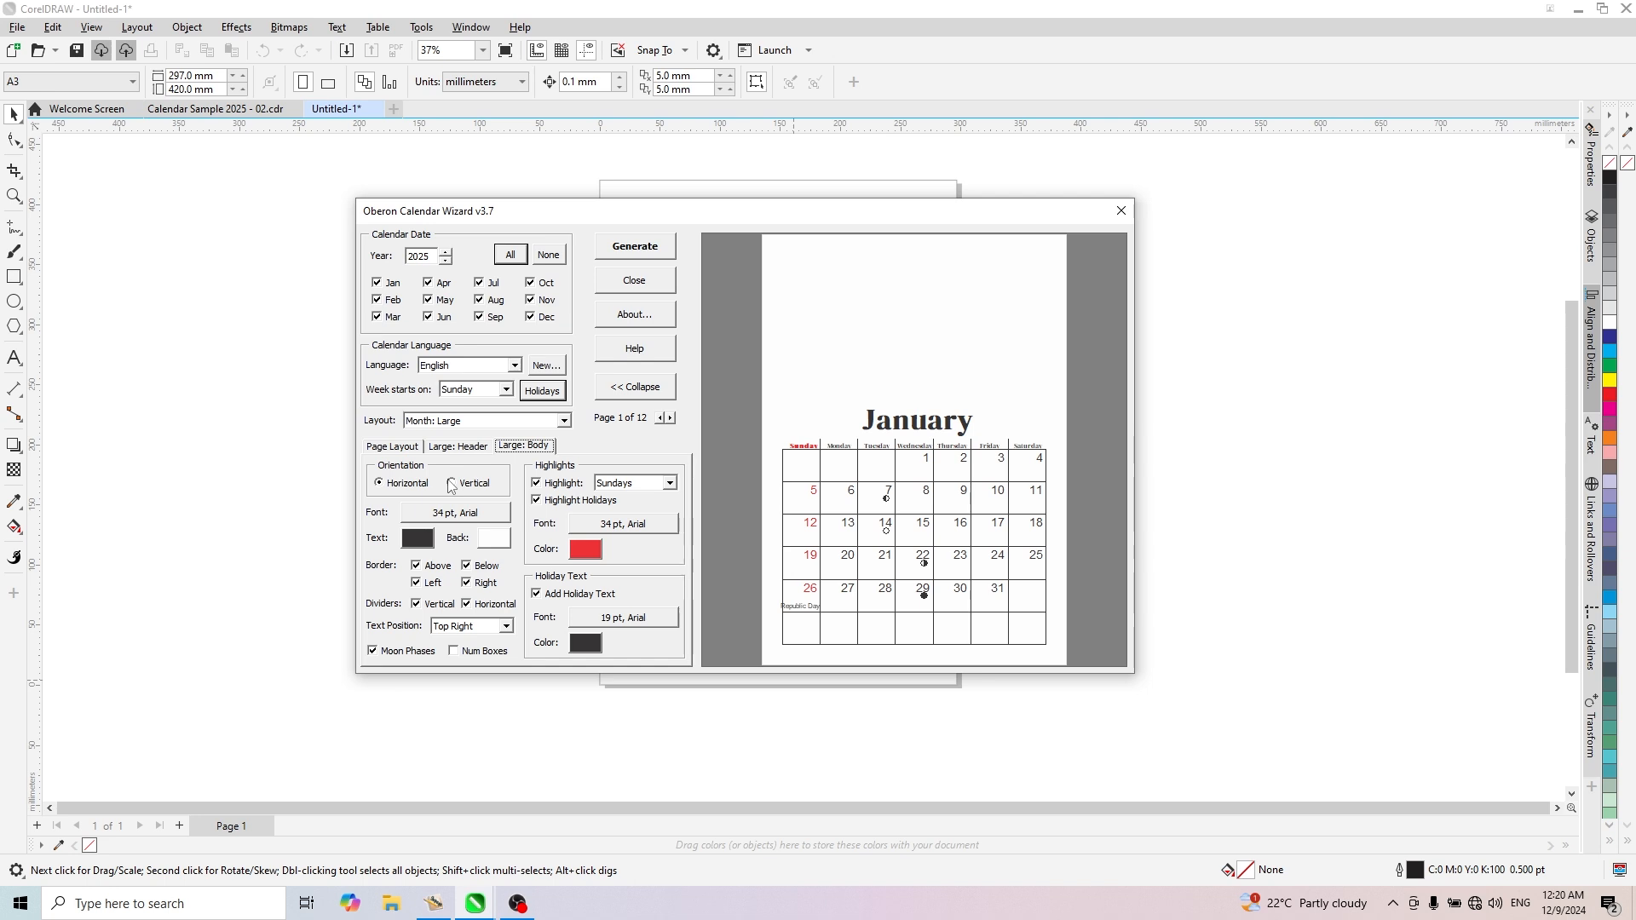
pyautogui.click(484, 525)
pyautogui.click(479, 512)
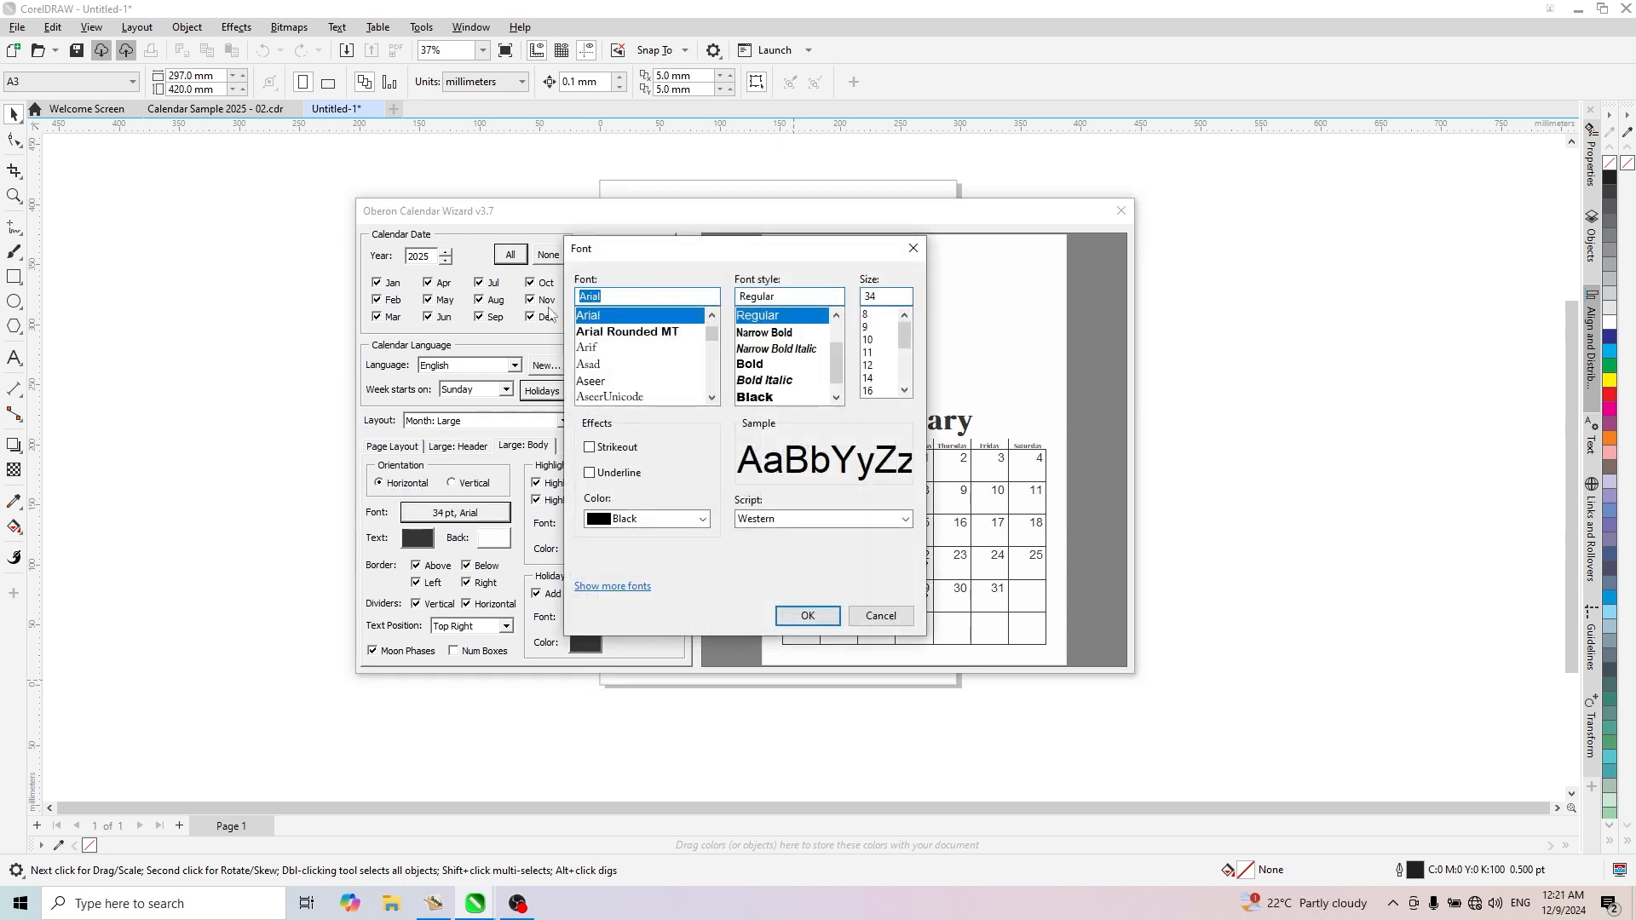
pyautogui.write('dm')
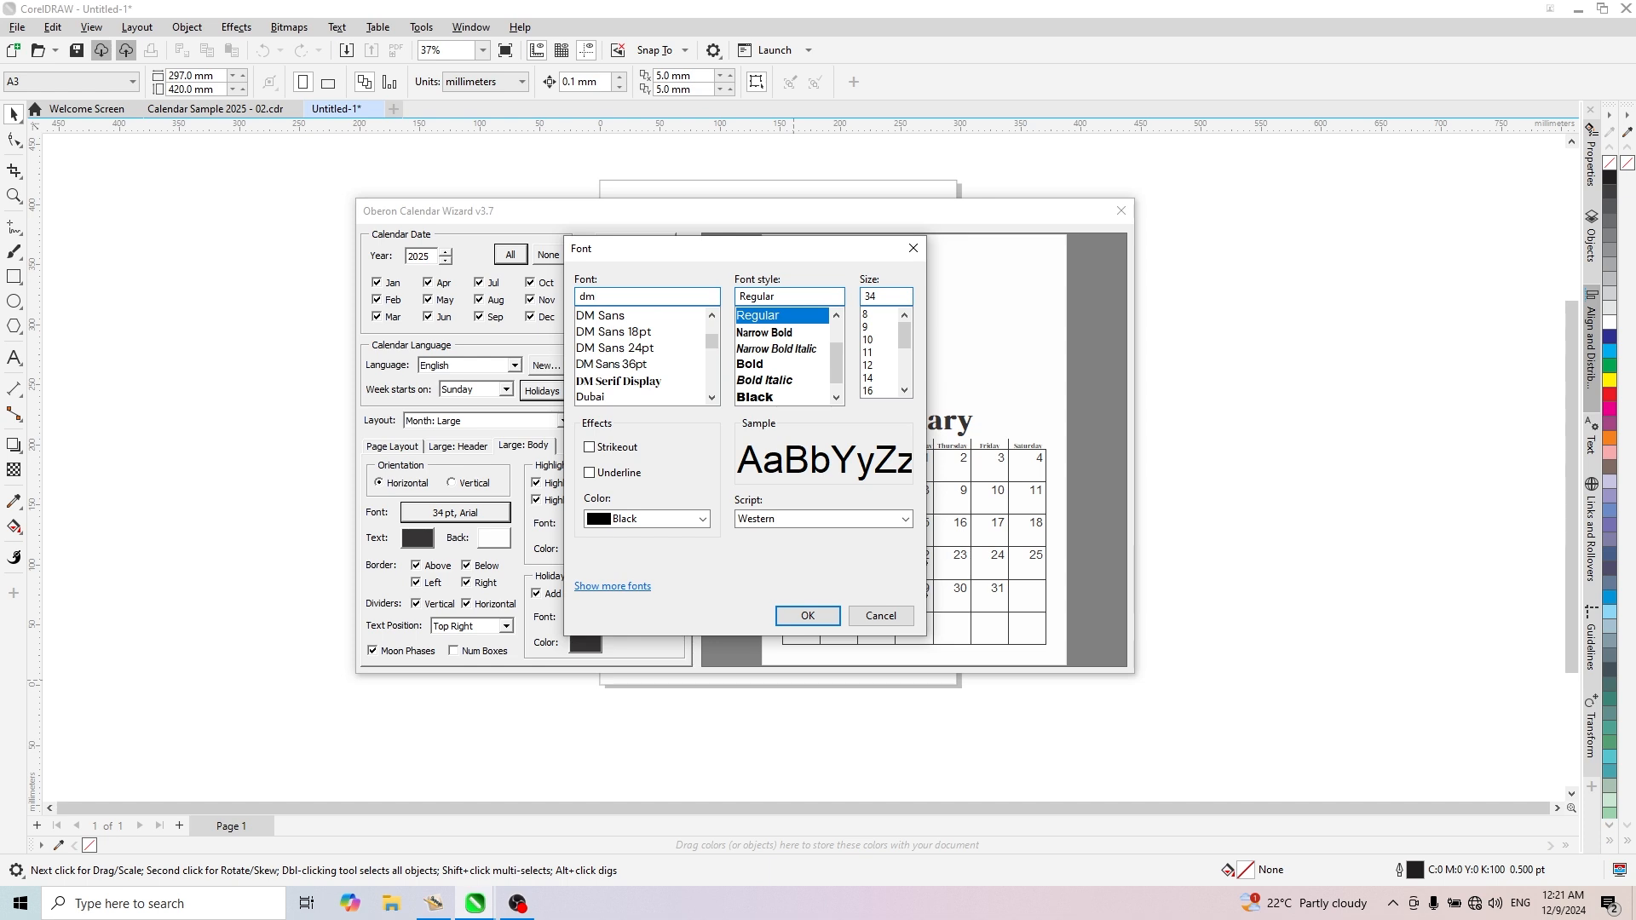
pyautogui.click(596, 385)
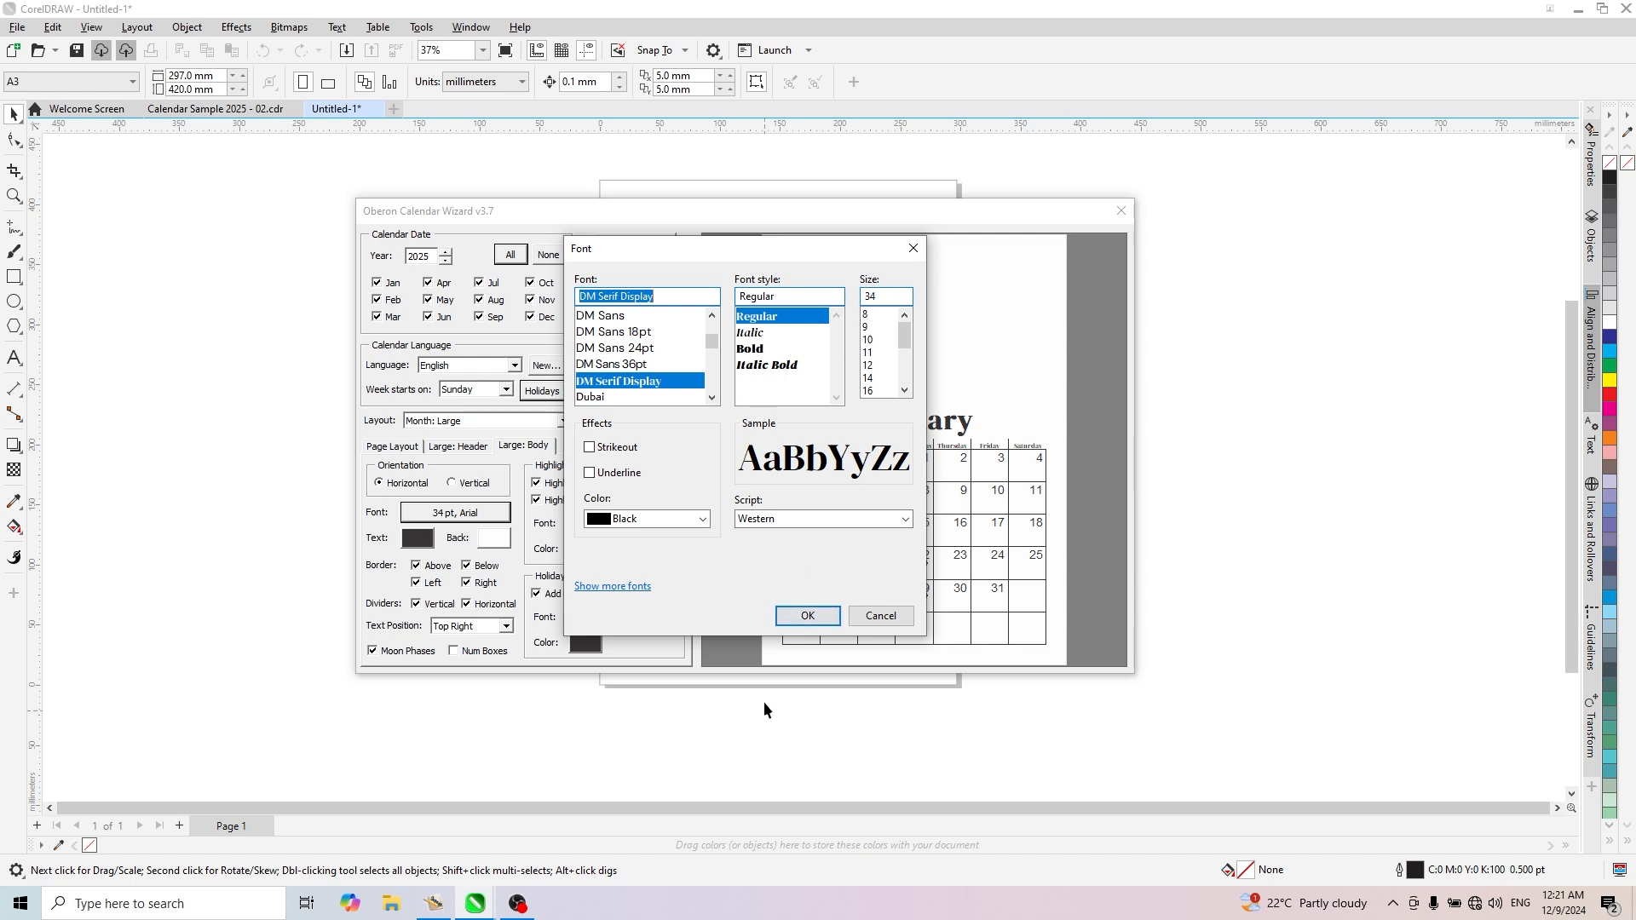
pyautogui.click(822, 619)
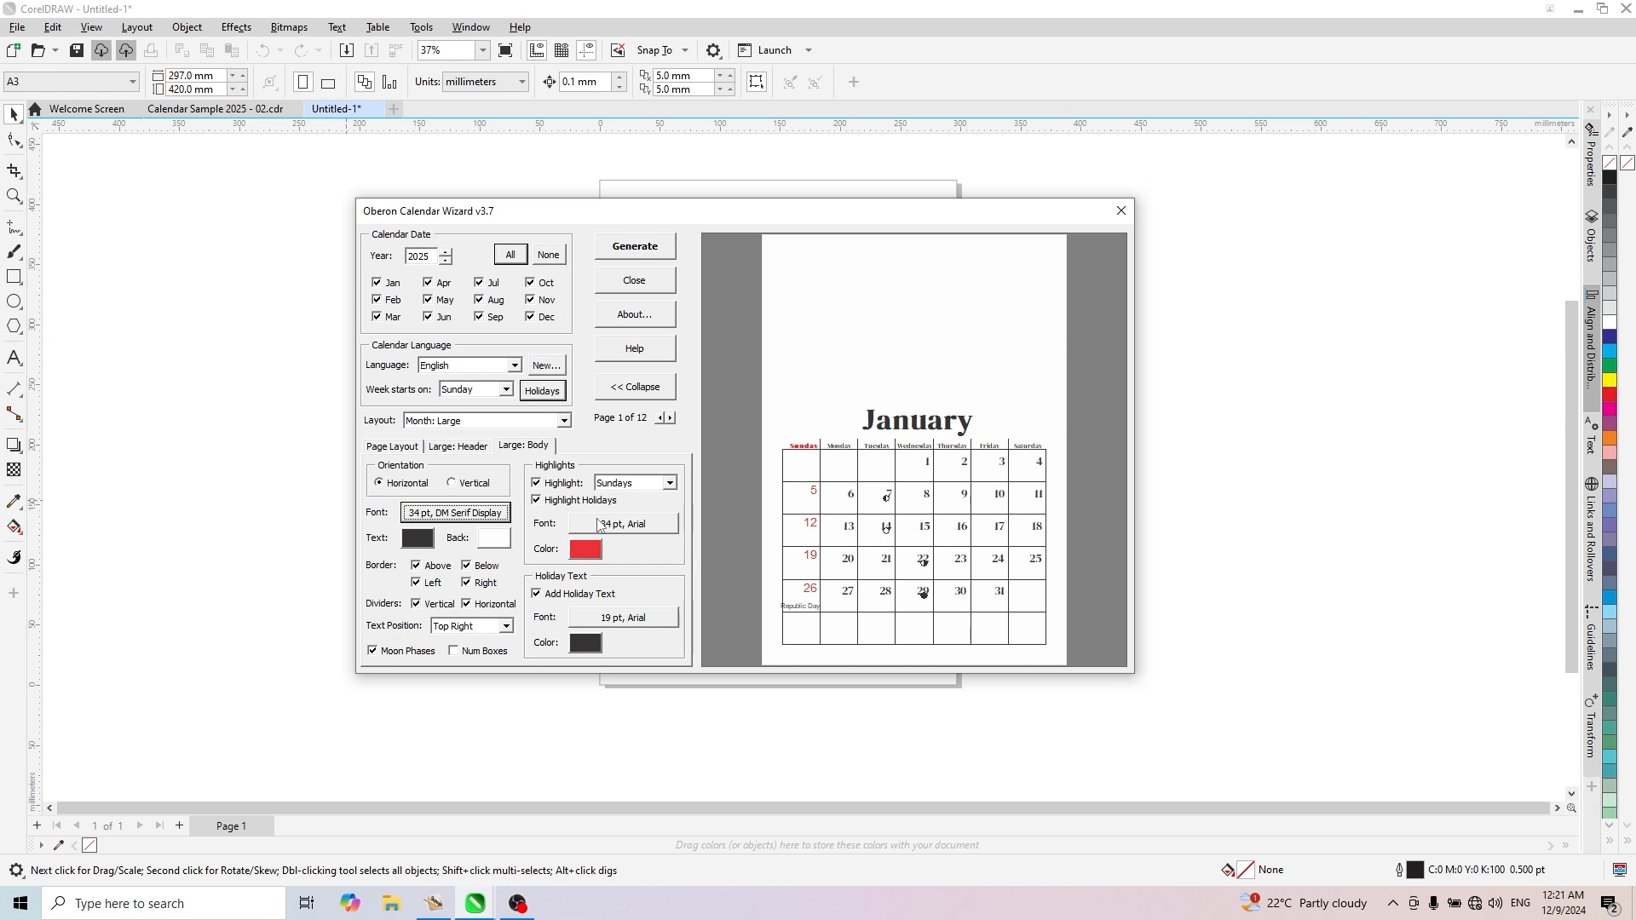
# - Remove all four outer borders and both the vertical and horizontal dividers from the calendar body
pyautogui.click(419, 571)
pyautogui.click(467, 566)
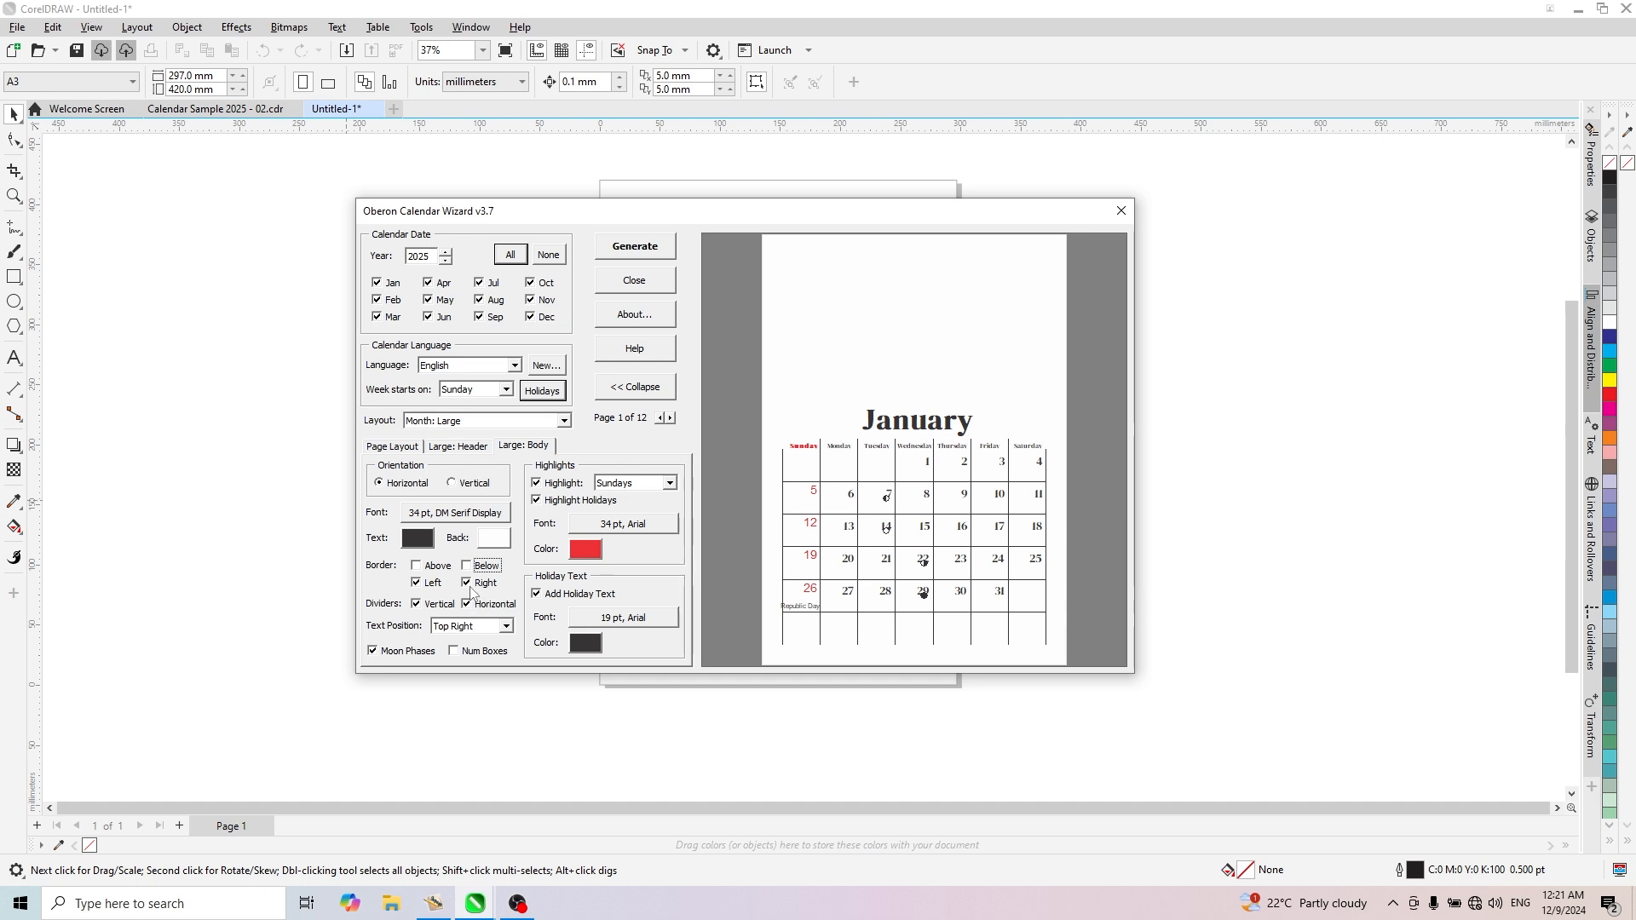
pyautogui.click(467, 583)
pyautogui.click(418, 583)
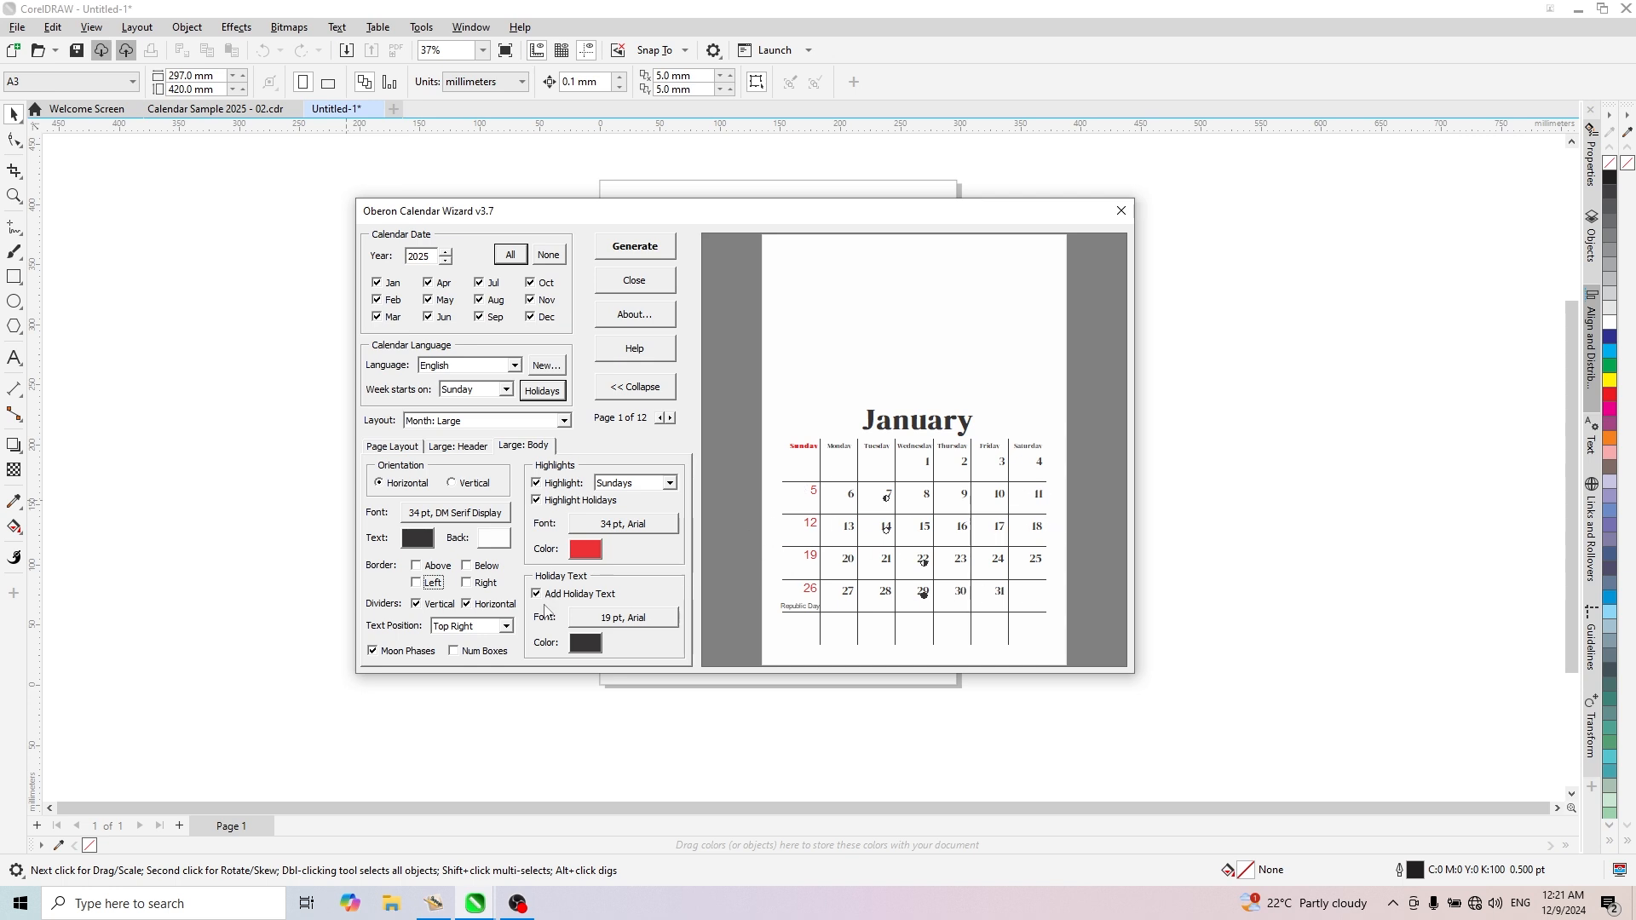
pyautogui.click(419, 605)
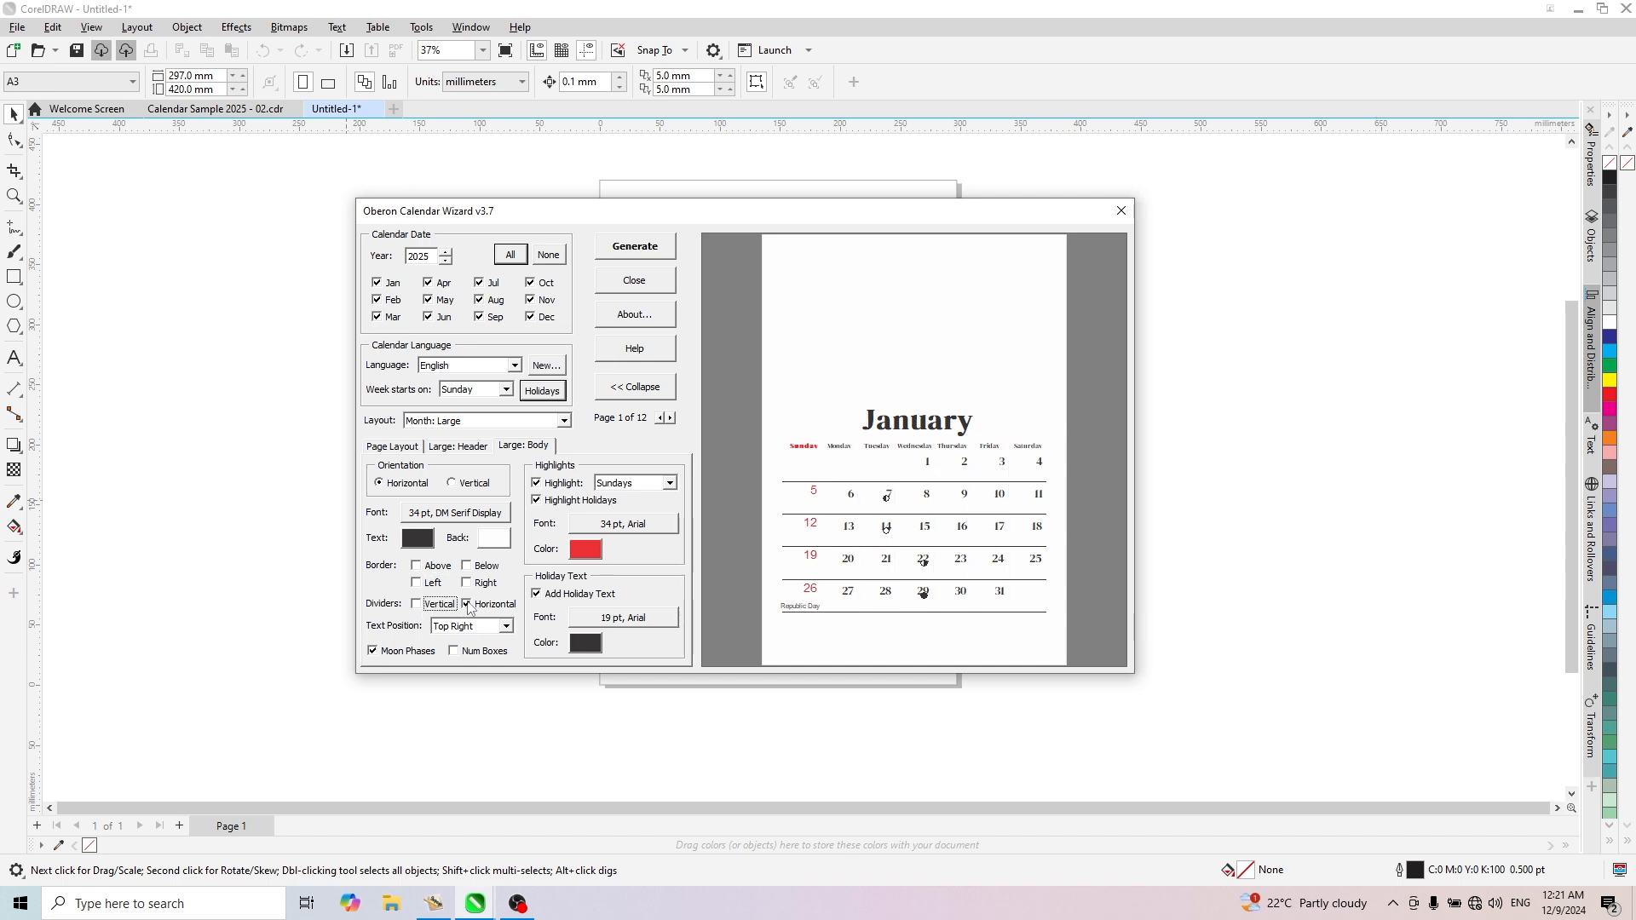
pyautogui.click(467, 604)
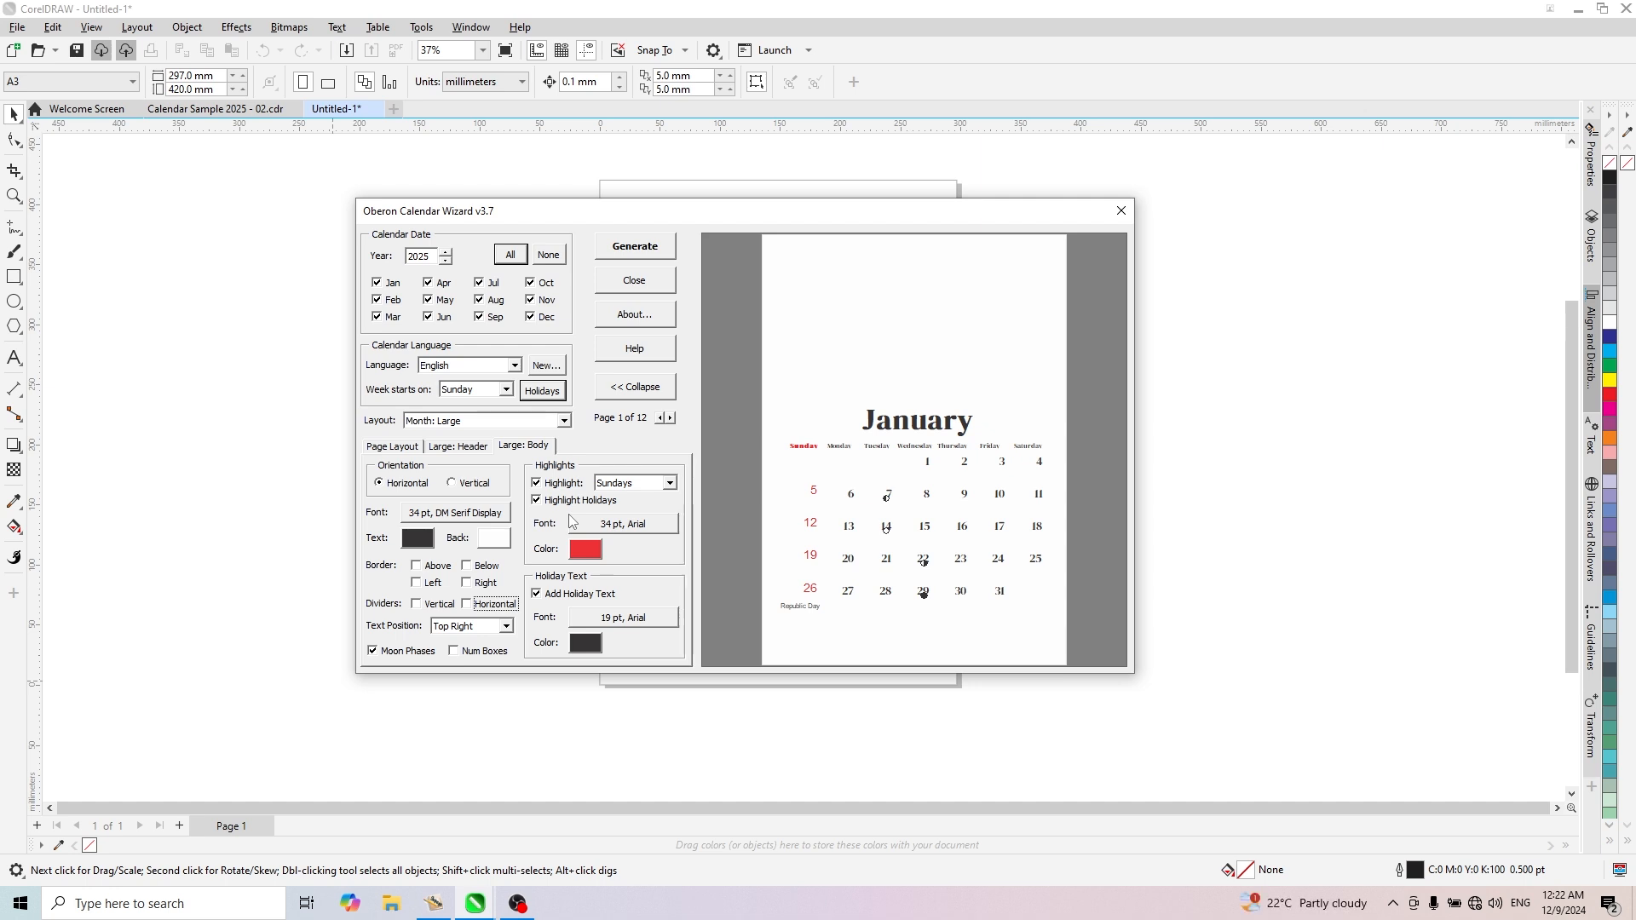
# - Turn off the moon phases in the calendar body
pyautogui.click(374, 652)
pyautogui.click(374, 651)
pyautogui.click(374, 651)
# - Change the font of the highlighted Sunday and holiday dates to DM Serif Display at 34 pt
pyautogui.click(635, 528)
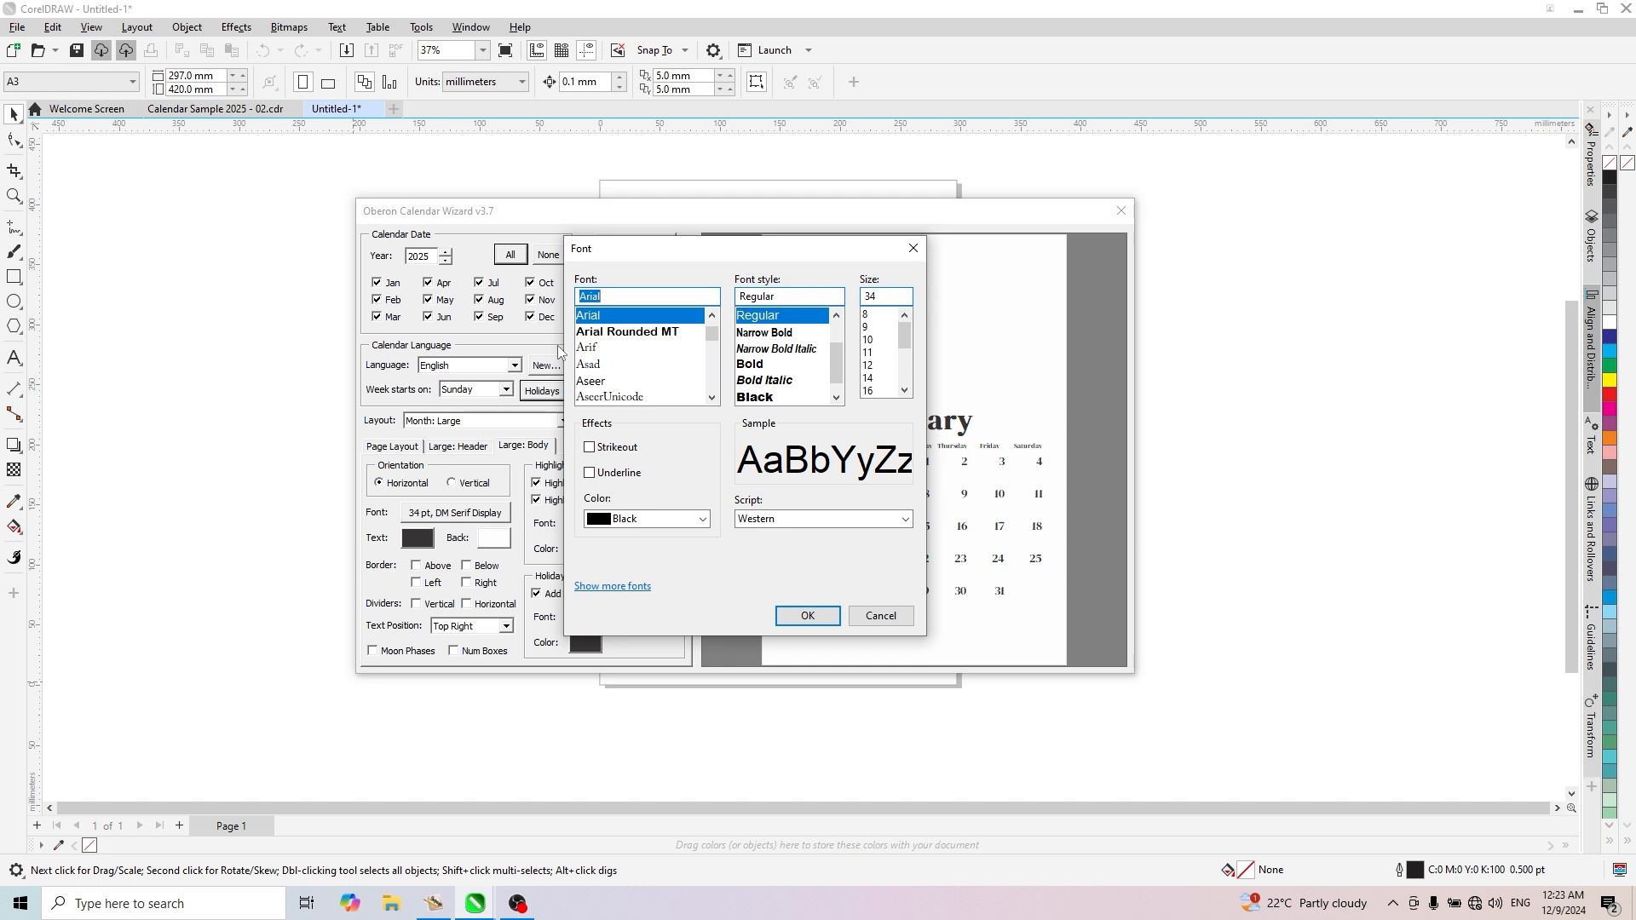
pyautogui.write('dm')
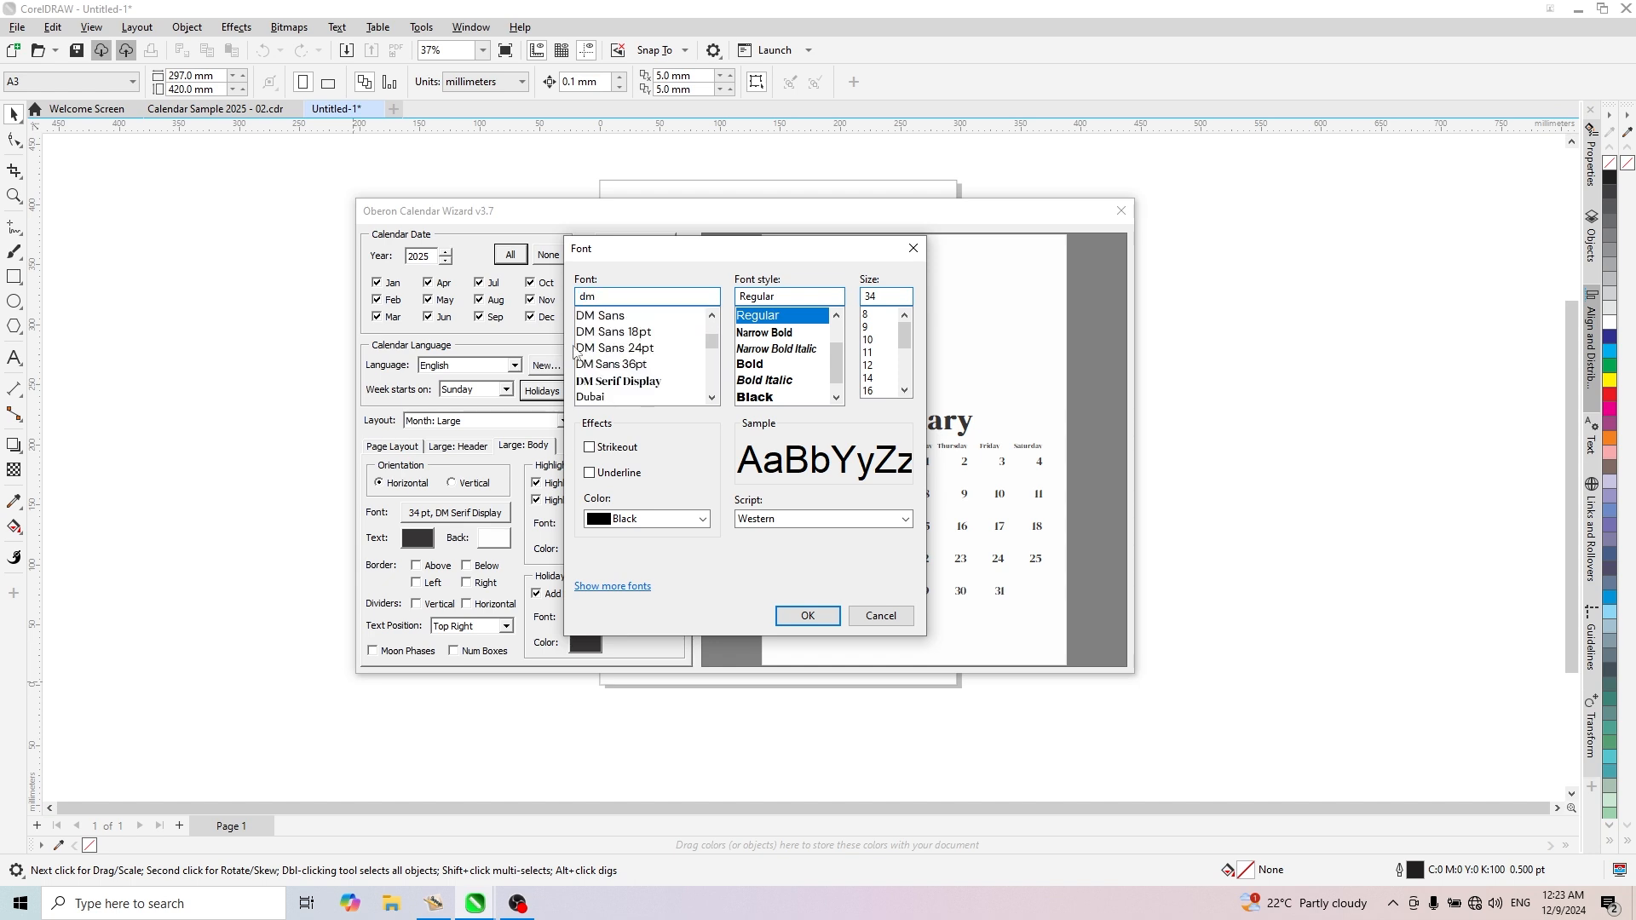
pyautogui.click(642, 383)
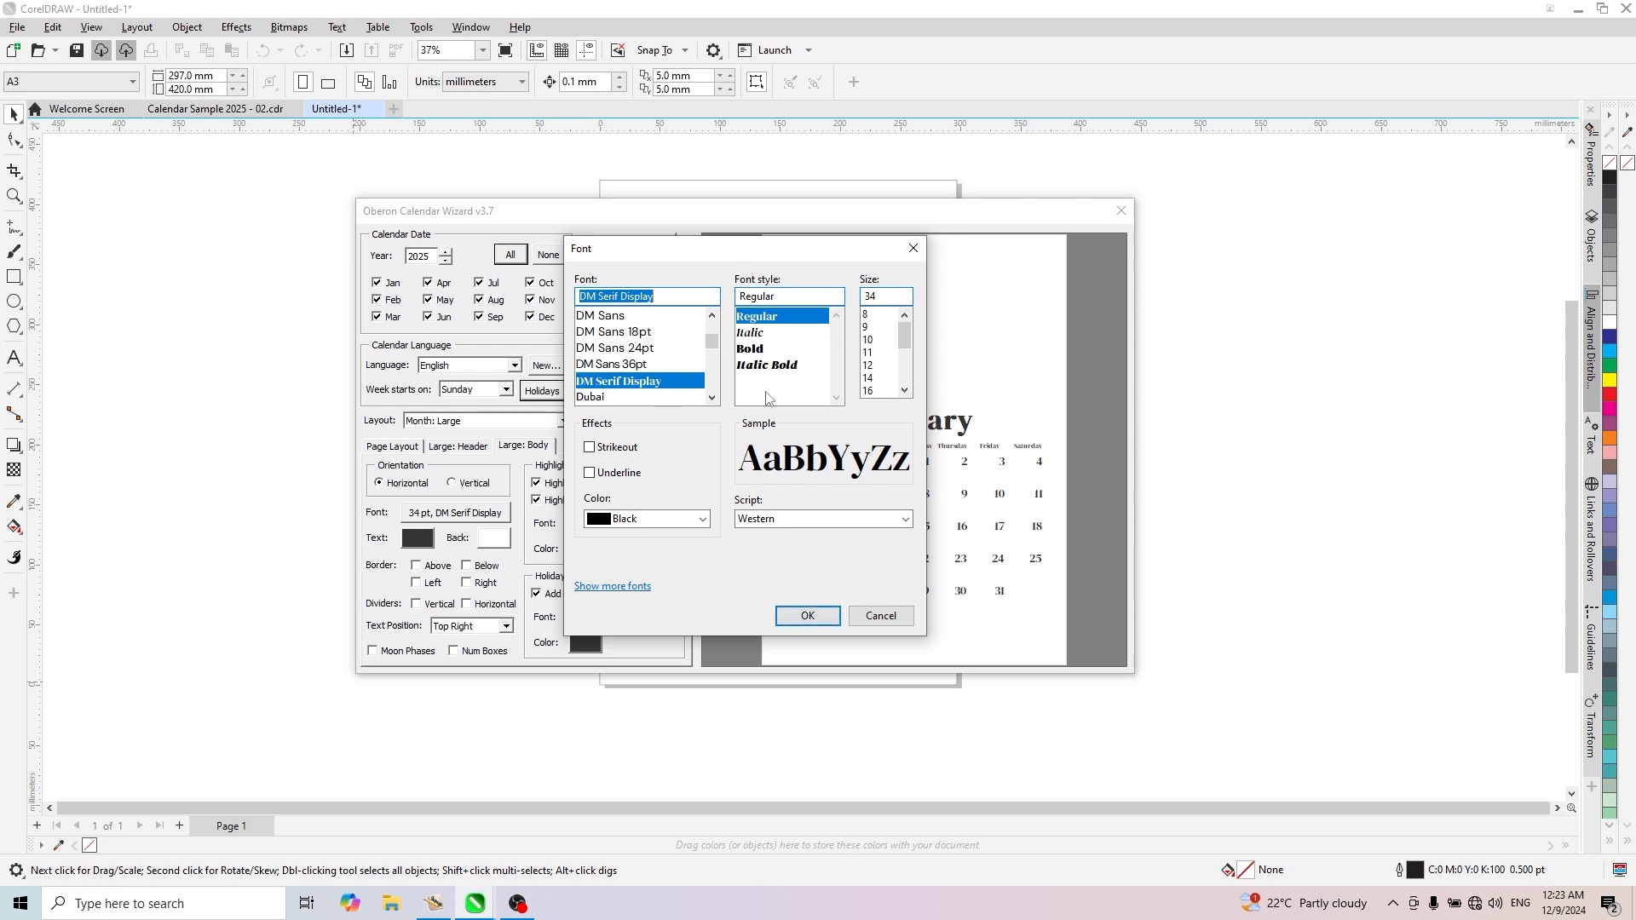
pyautogui.click(806, 616)
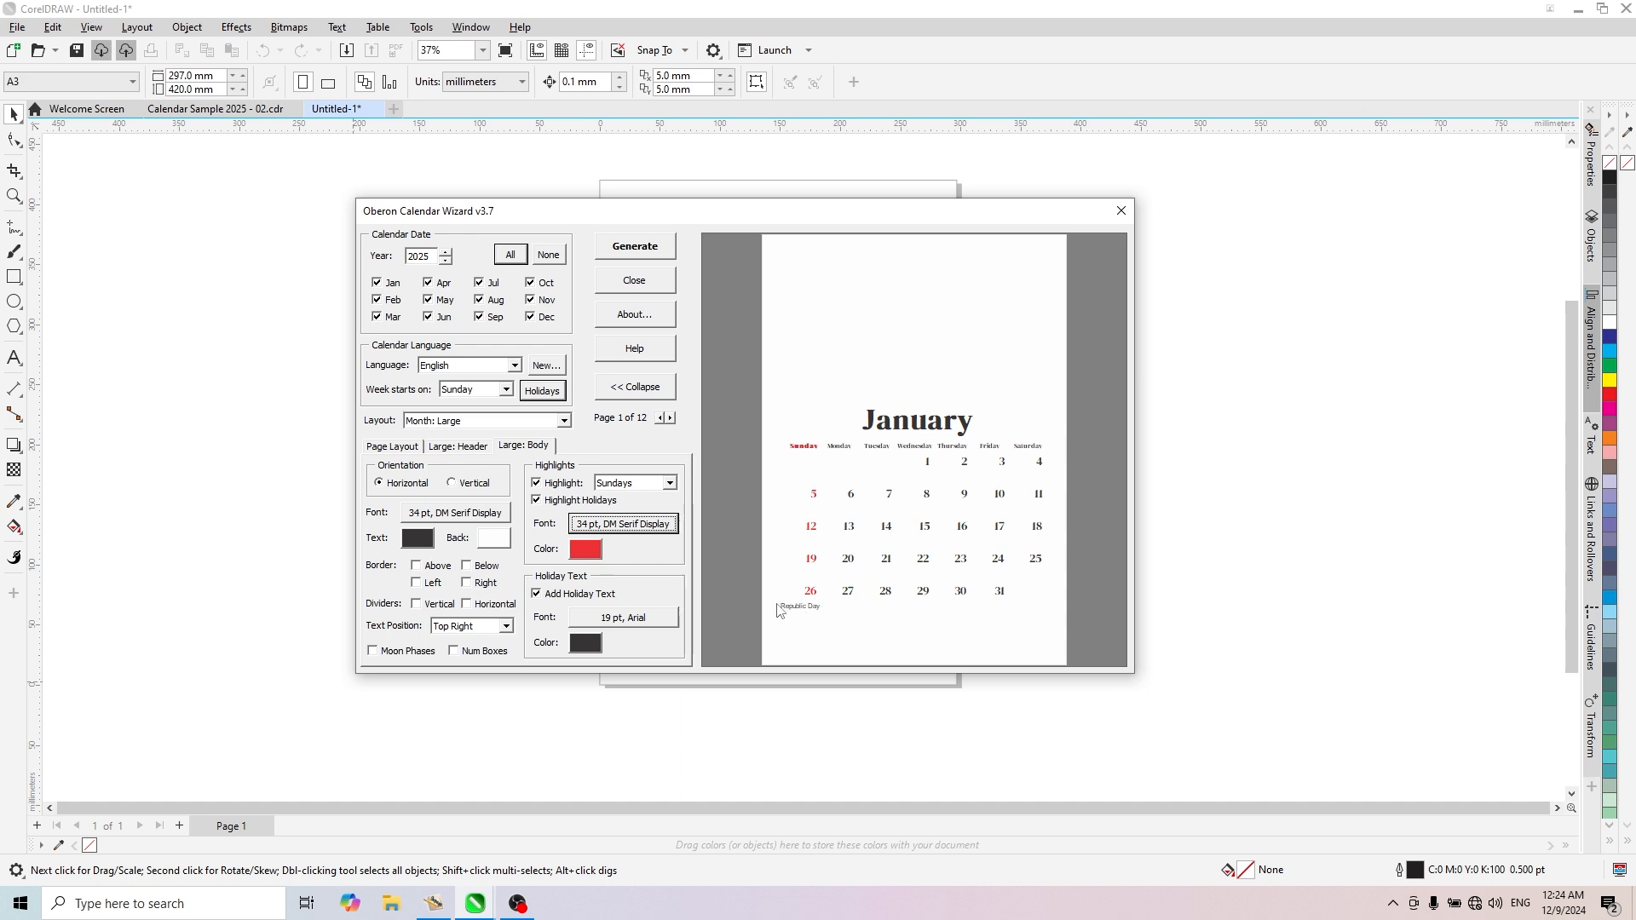
# - Change the holiday text font to Roboto Condensed at 15 pt
pyautogui.click(633, 618)
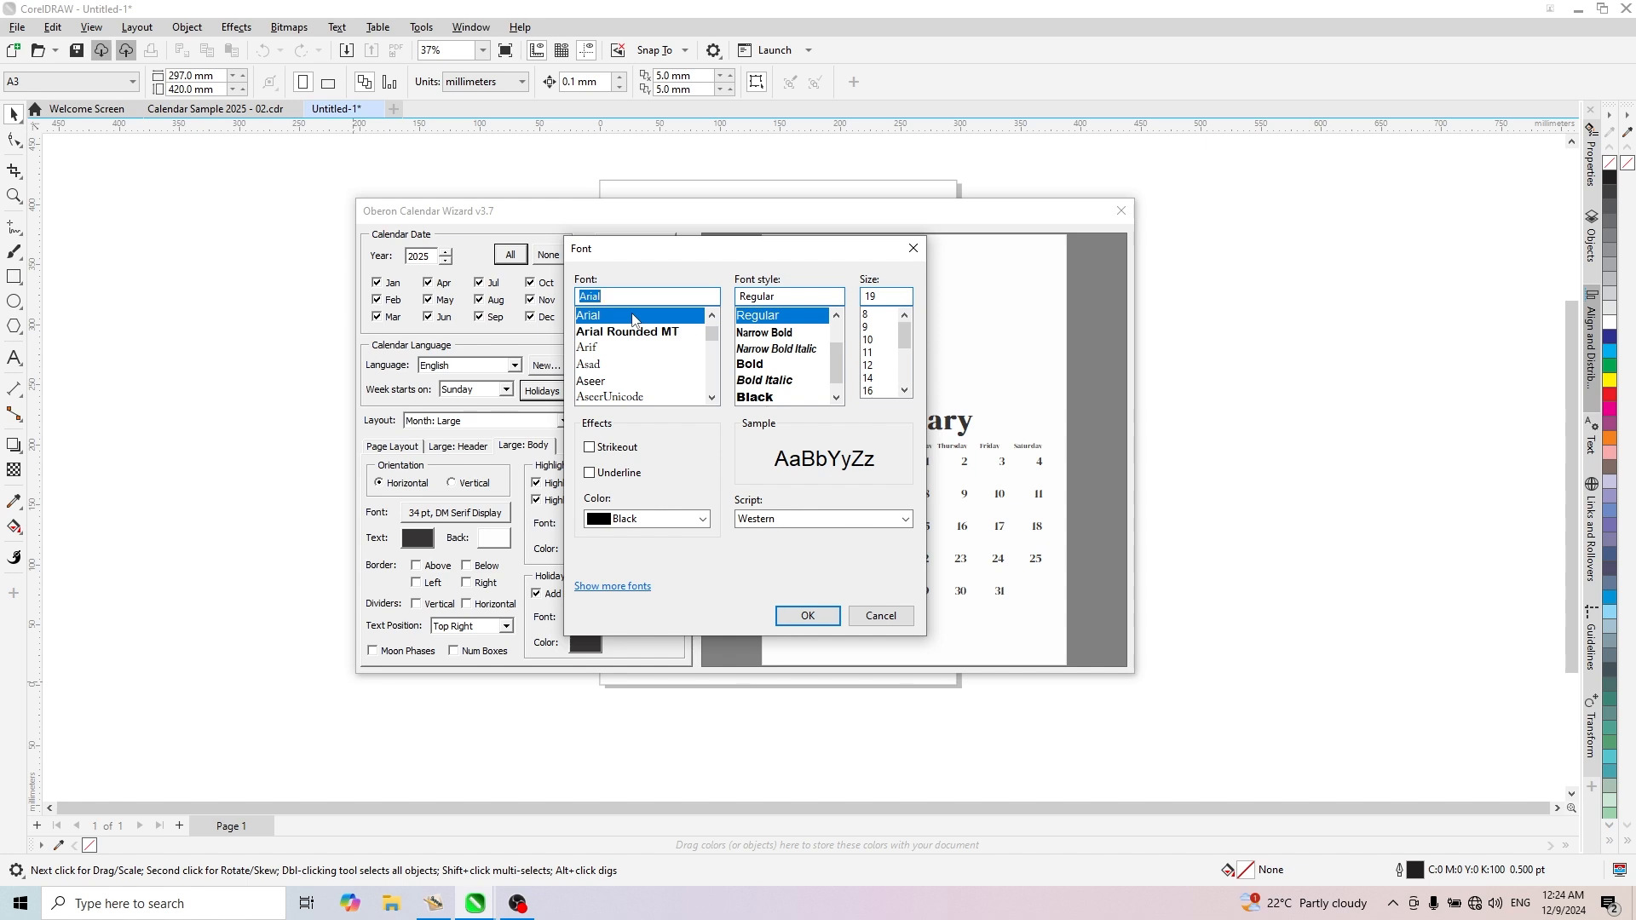
pyautogui.write('Roboto')
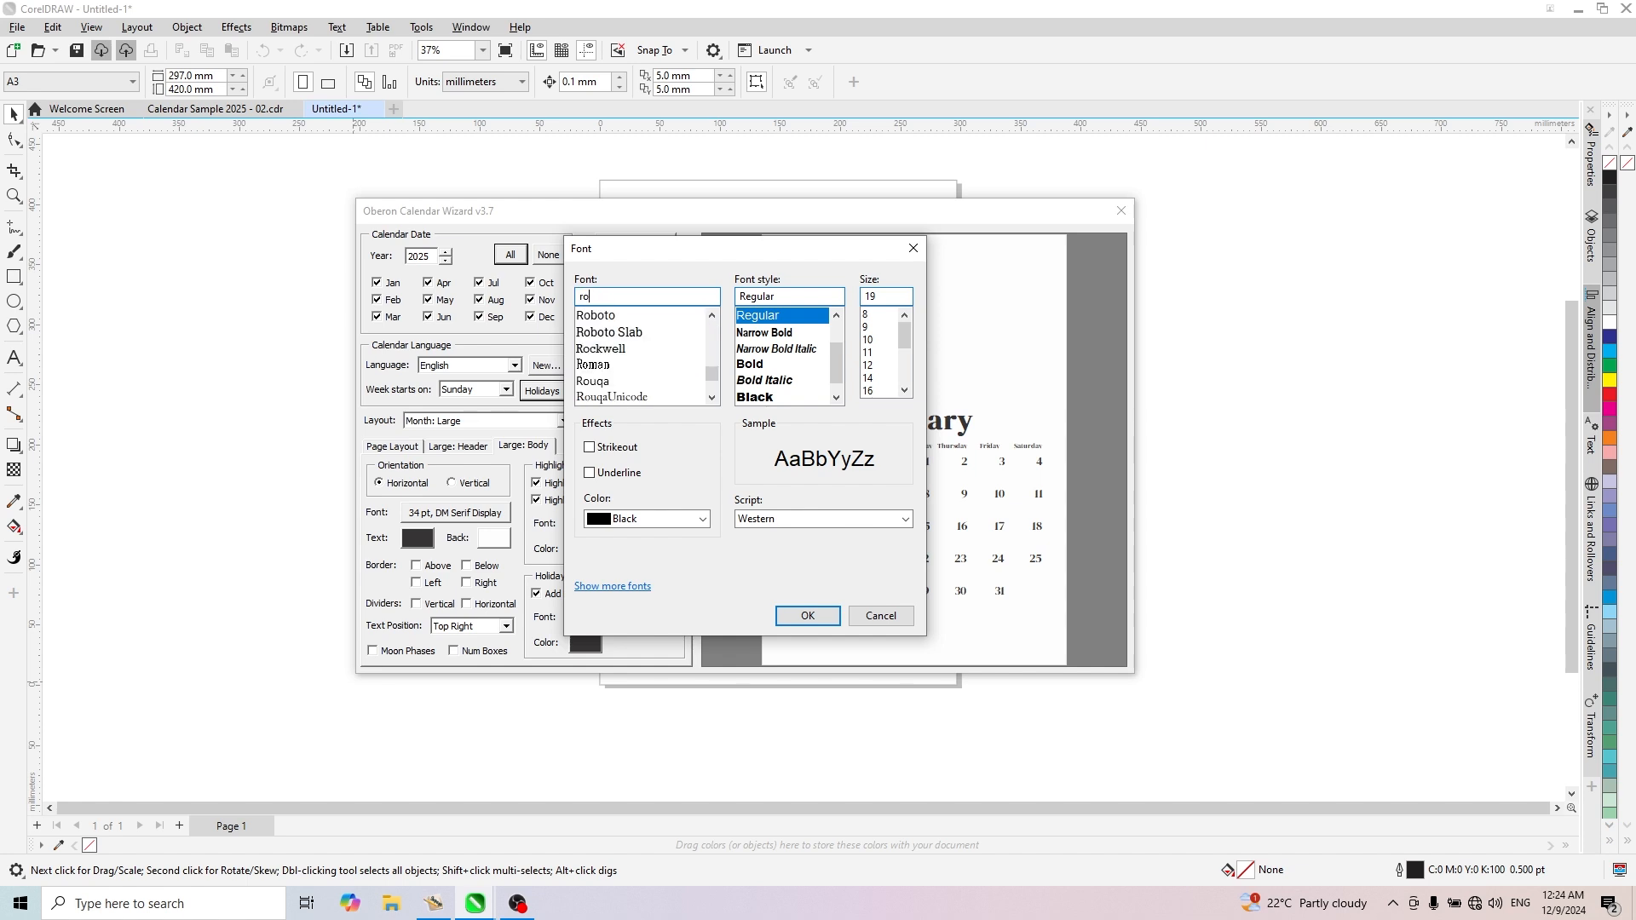
pyautogui.click(633, 320)
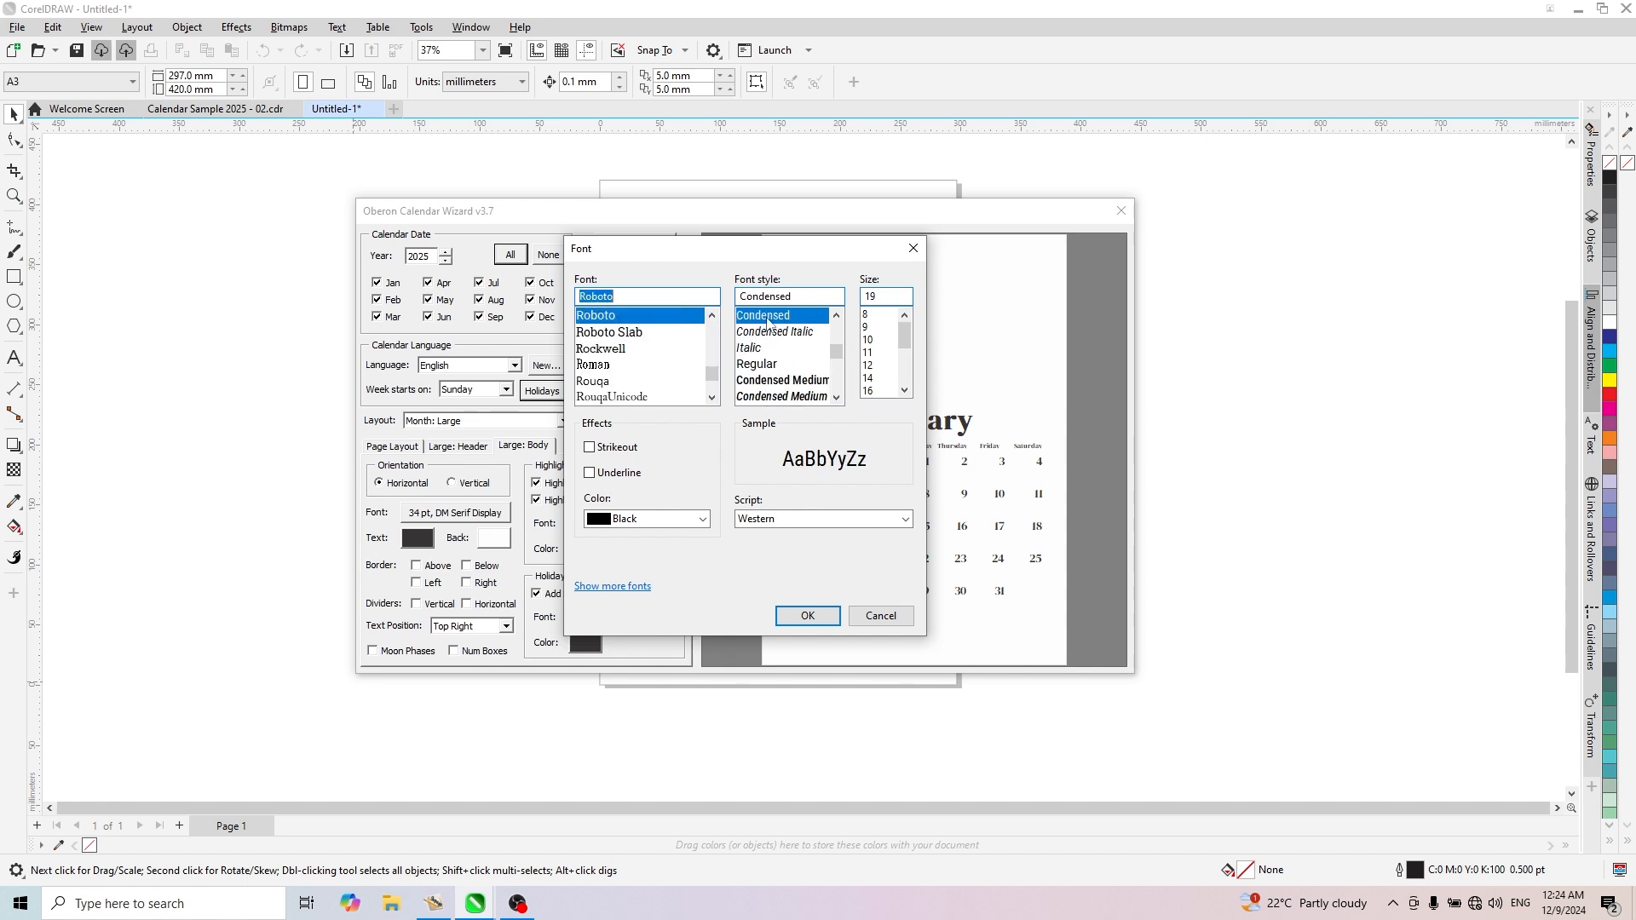
pyautogui.moveTo(838, 353)
pyautogui.mouseDown()
pyautogui.moveTo(836, 333)
pyautogui.moveTo(837, 353)
pyautogui.mouseUp()
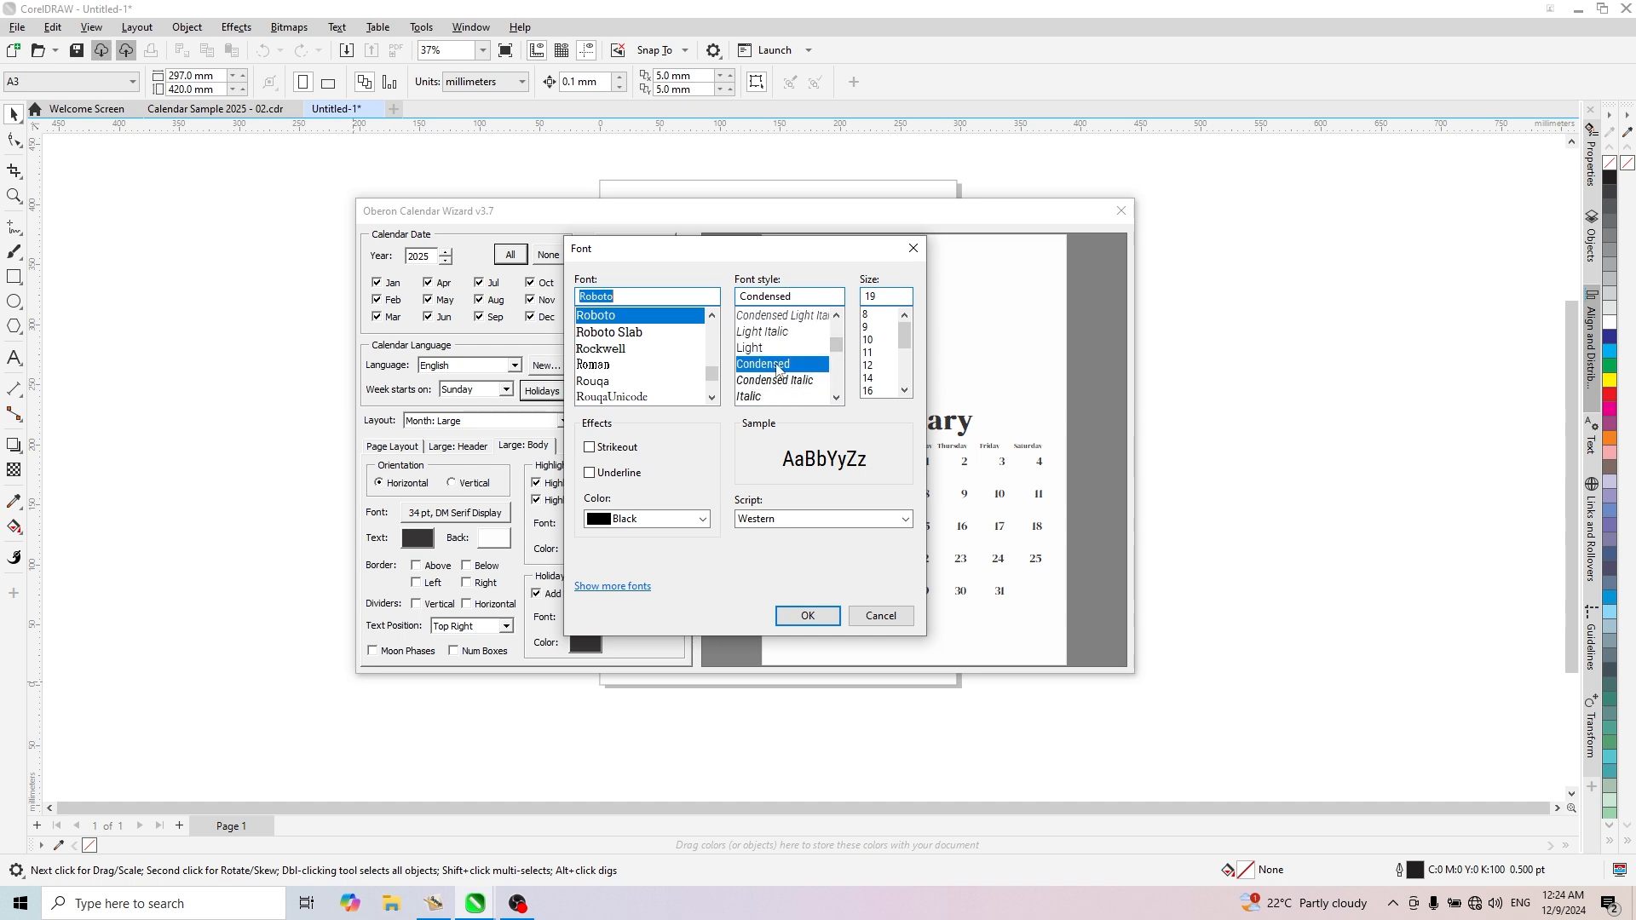
pyautogui.click(778, 365)
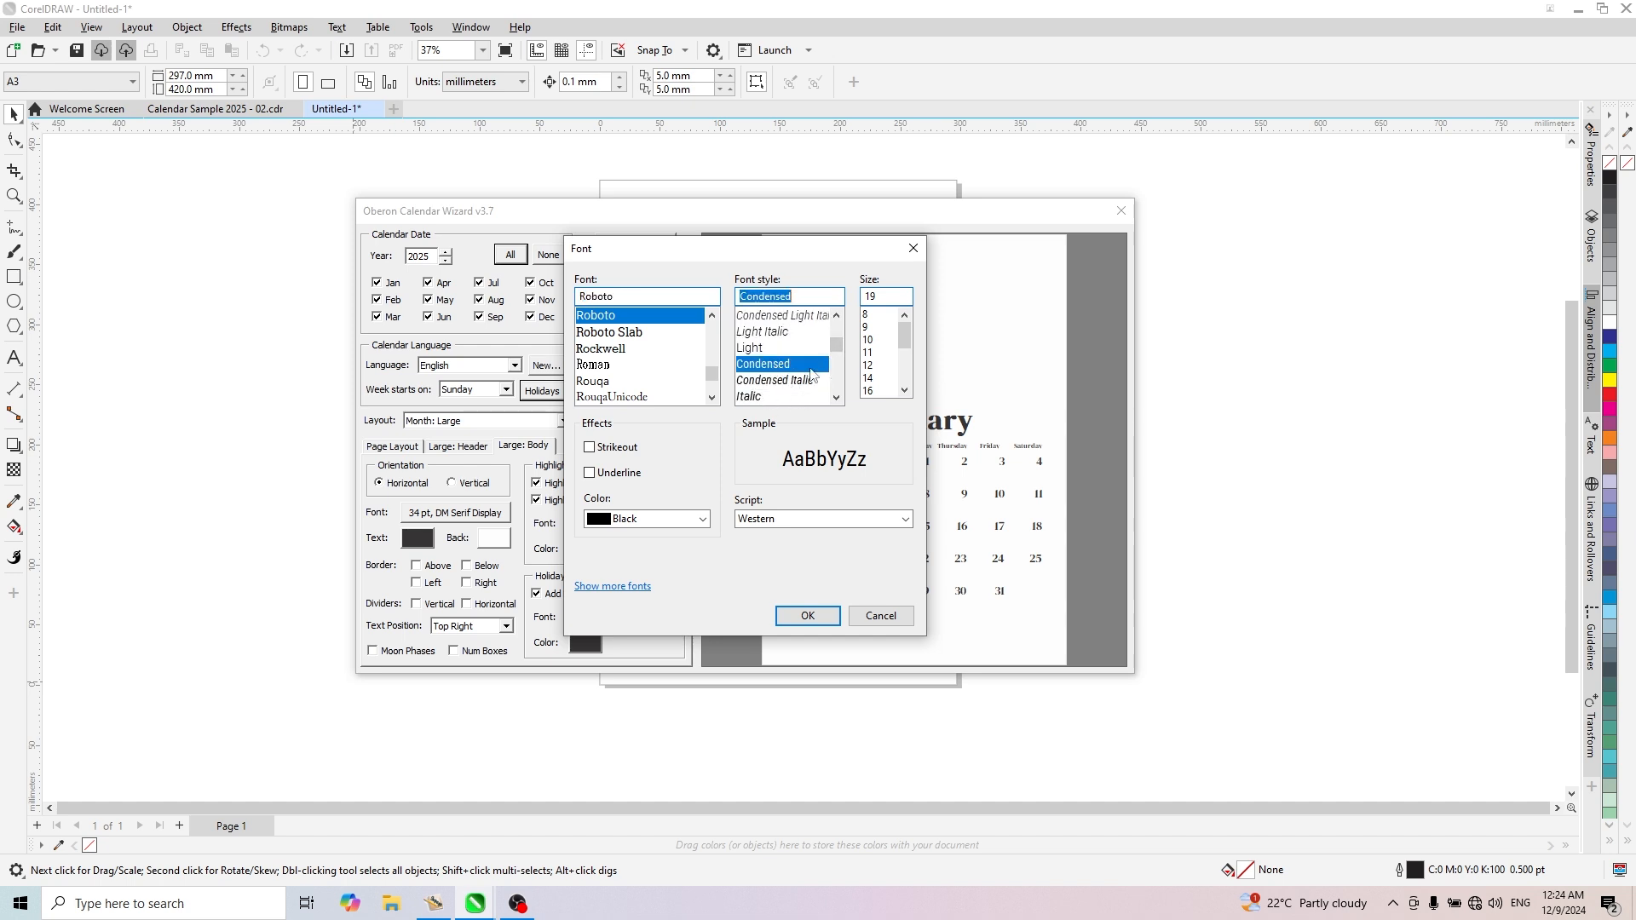
pyautogui.click(865, 298)
pyautogui.write('15')
pyautogui.click(808, 616)
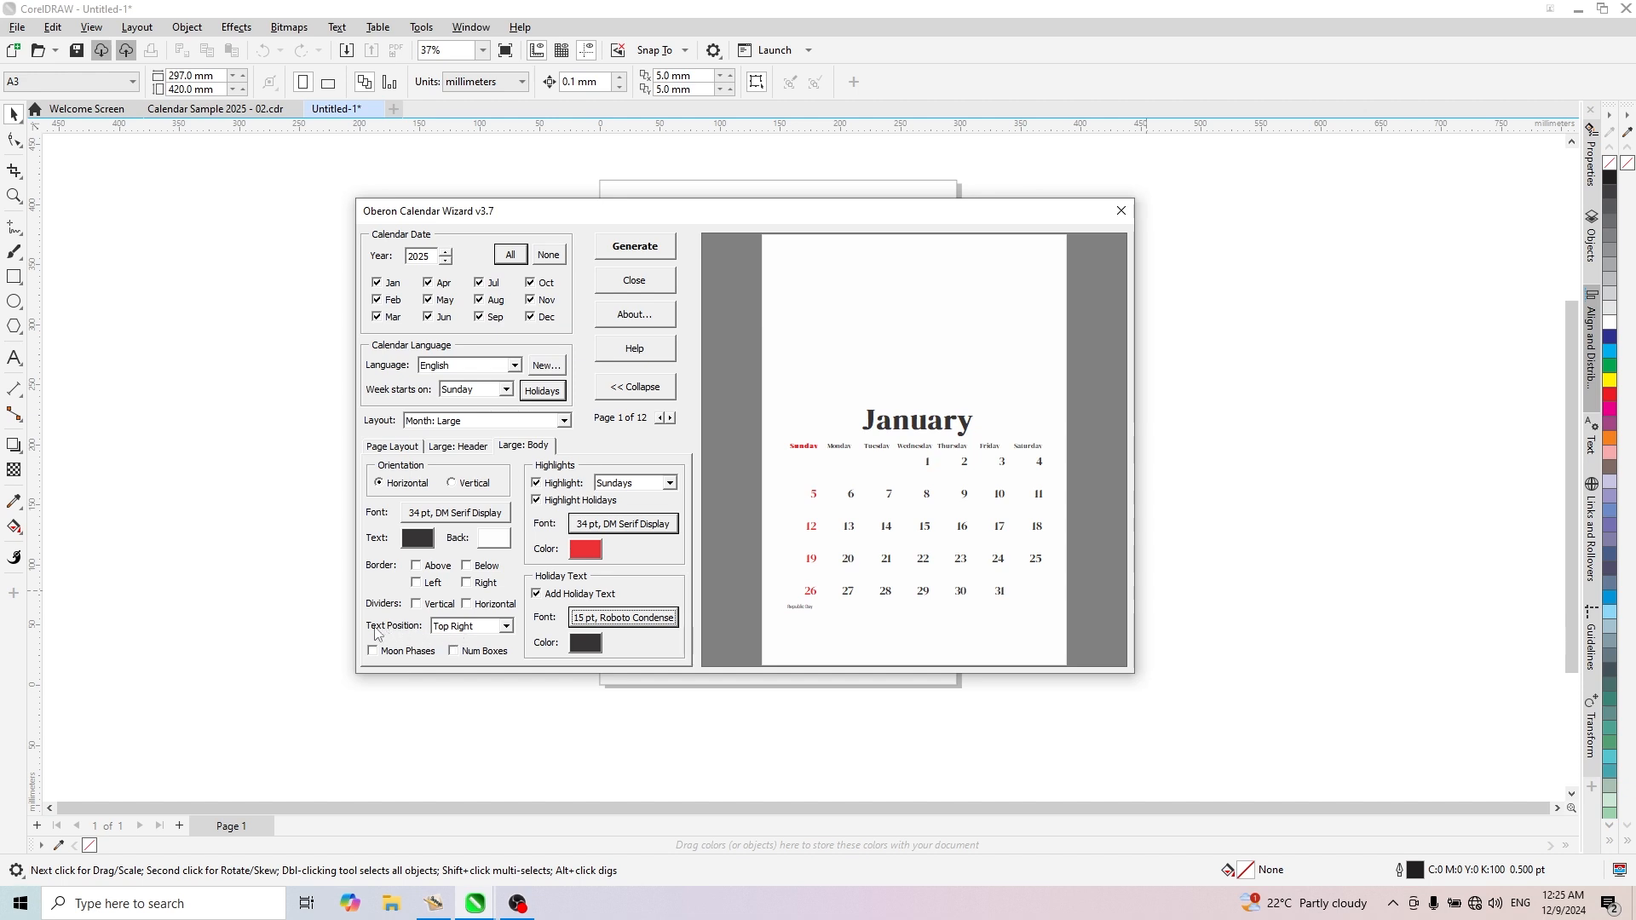
# - Compare the Top Left and Bottom Left text positions for the calendar dates, and settle on Top Left
pyautogui.click(469, 628)
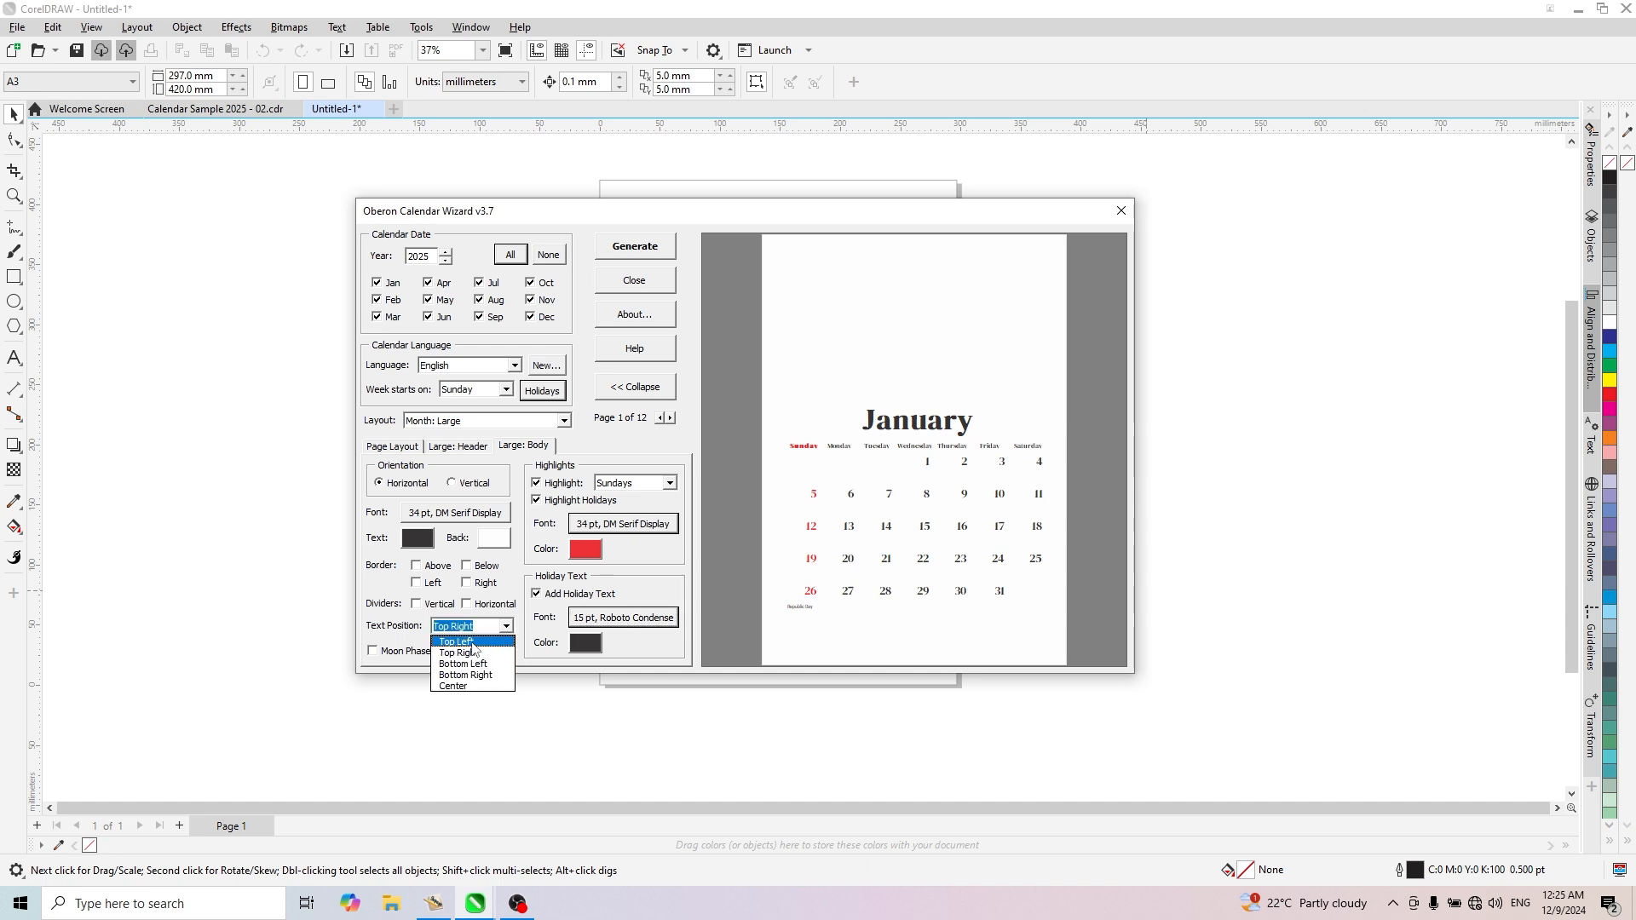
pyautogui.click(474, 644)
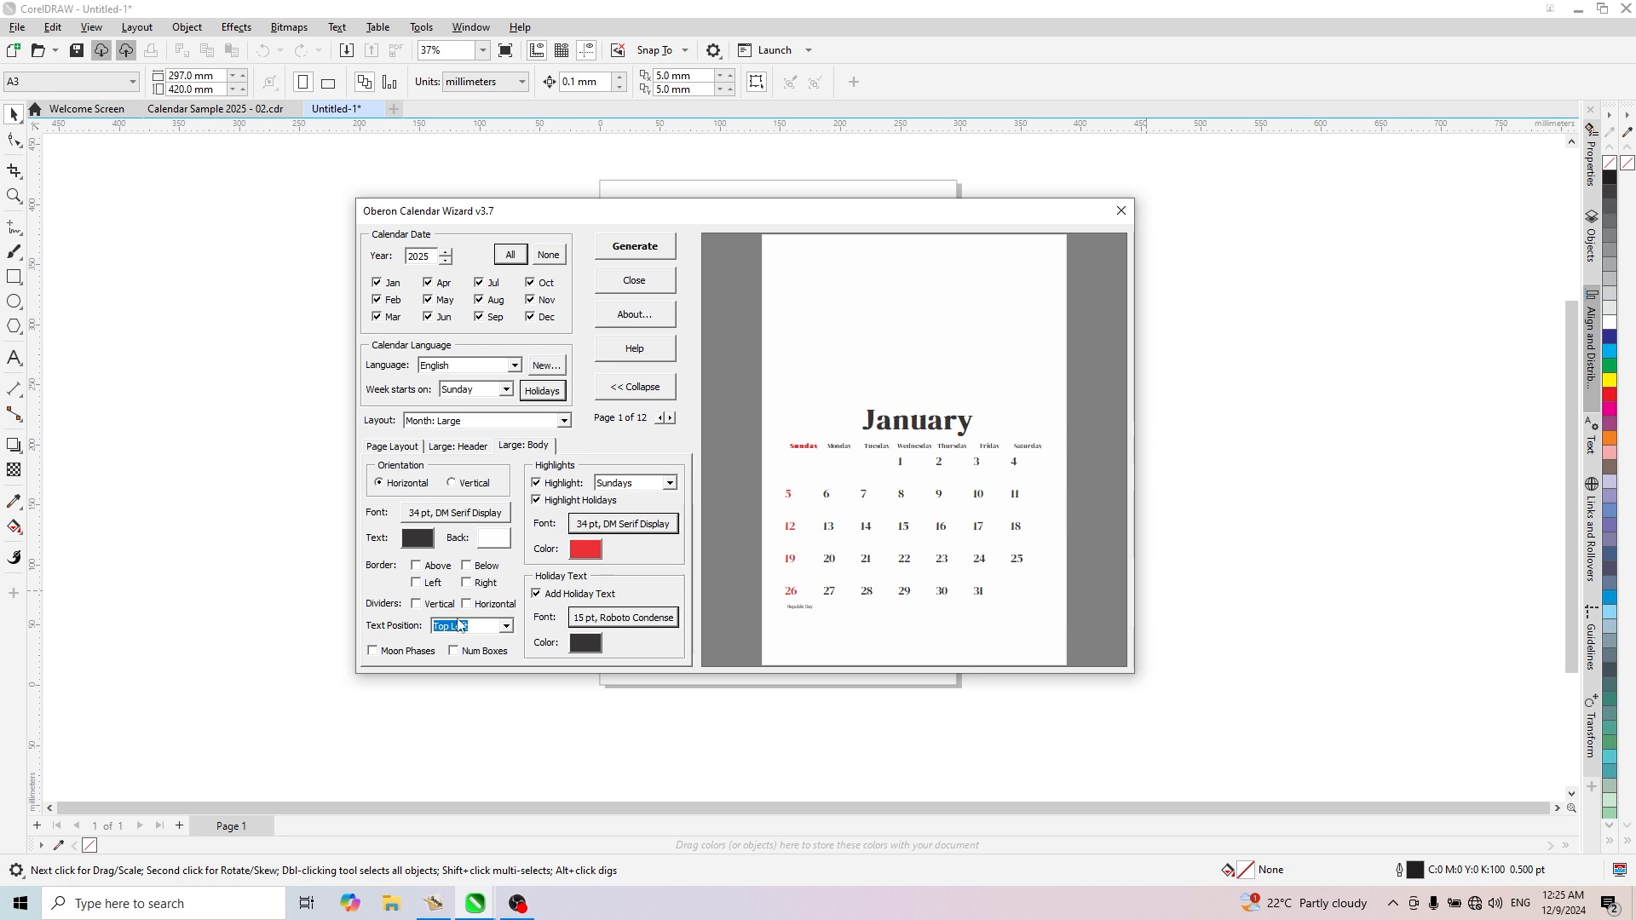
pyautogui.click(479, 630)
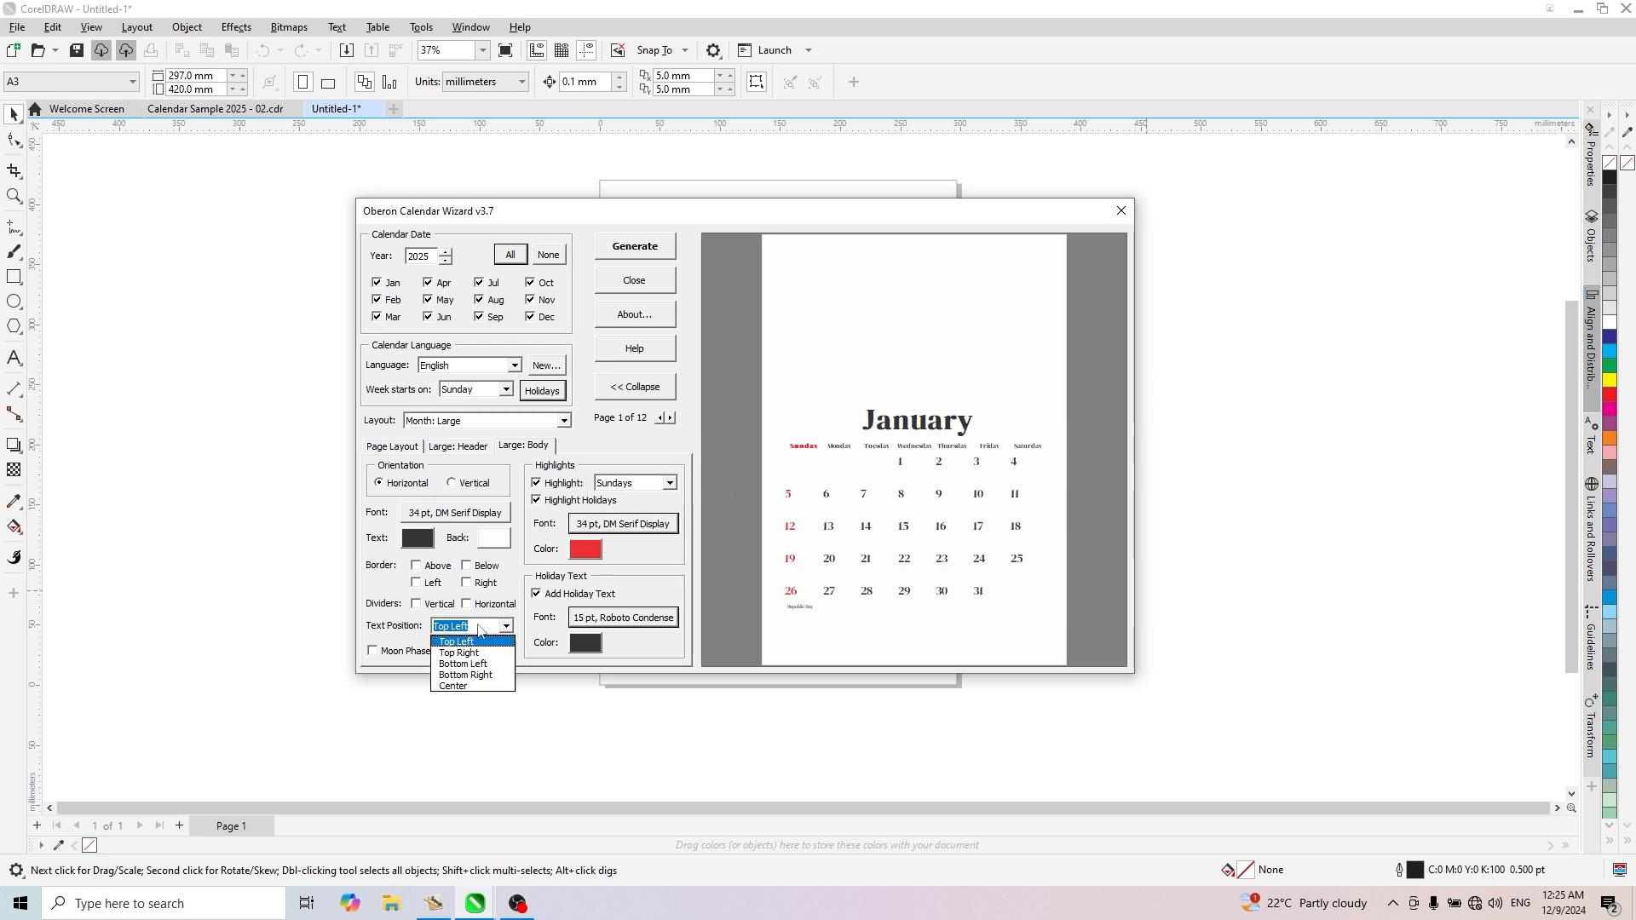
pyautogui.click(462, 663)
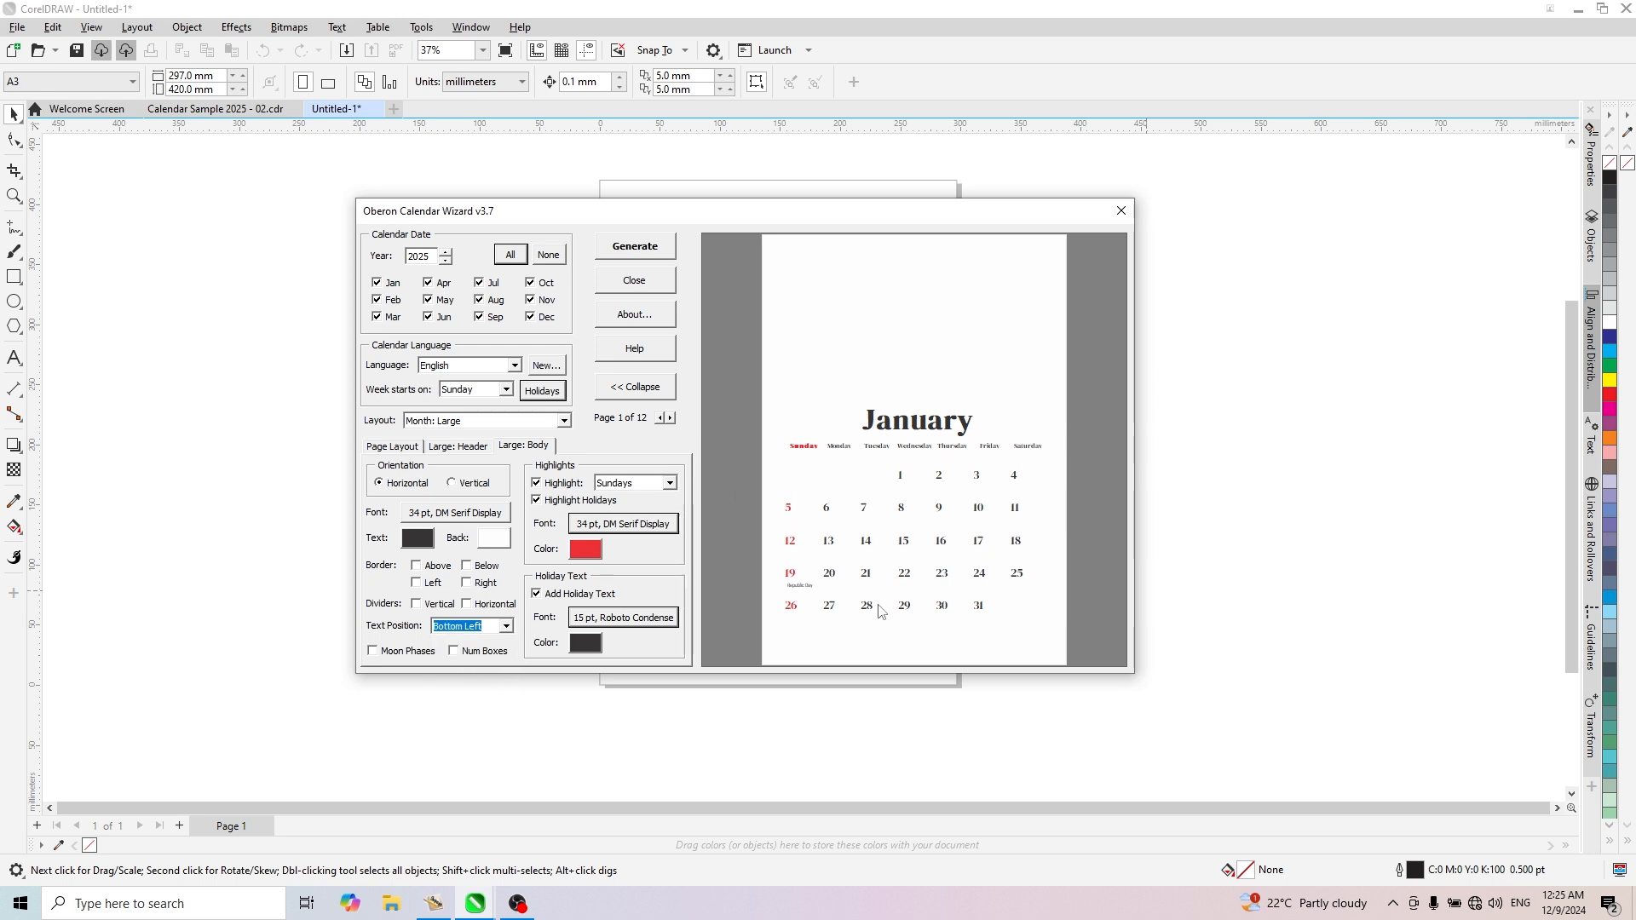
pyautogui.click(483, 631)
pyautogui.click(473, 643)
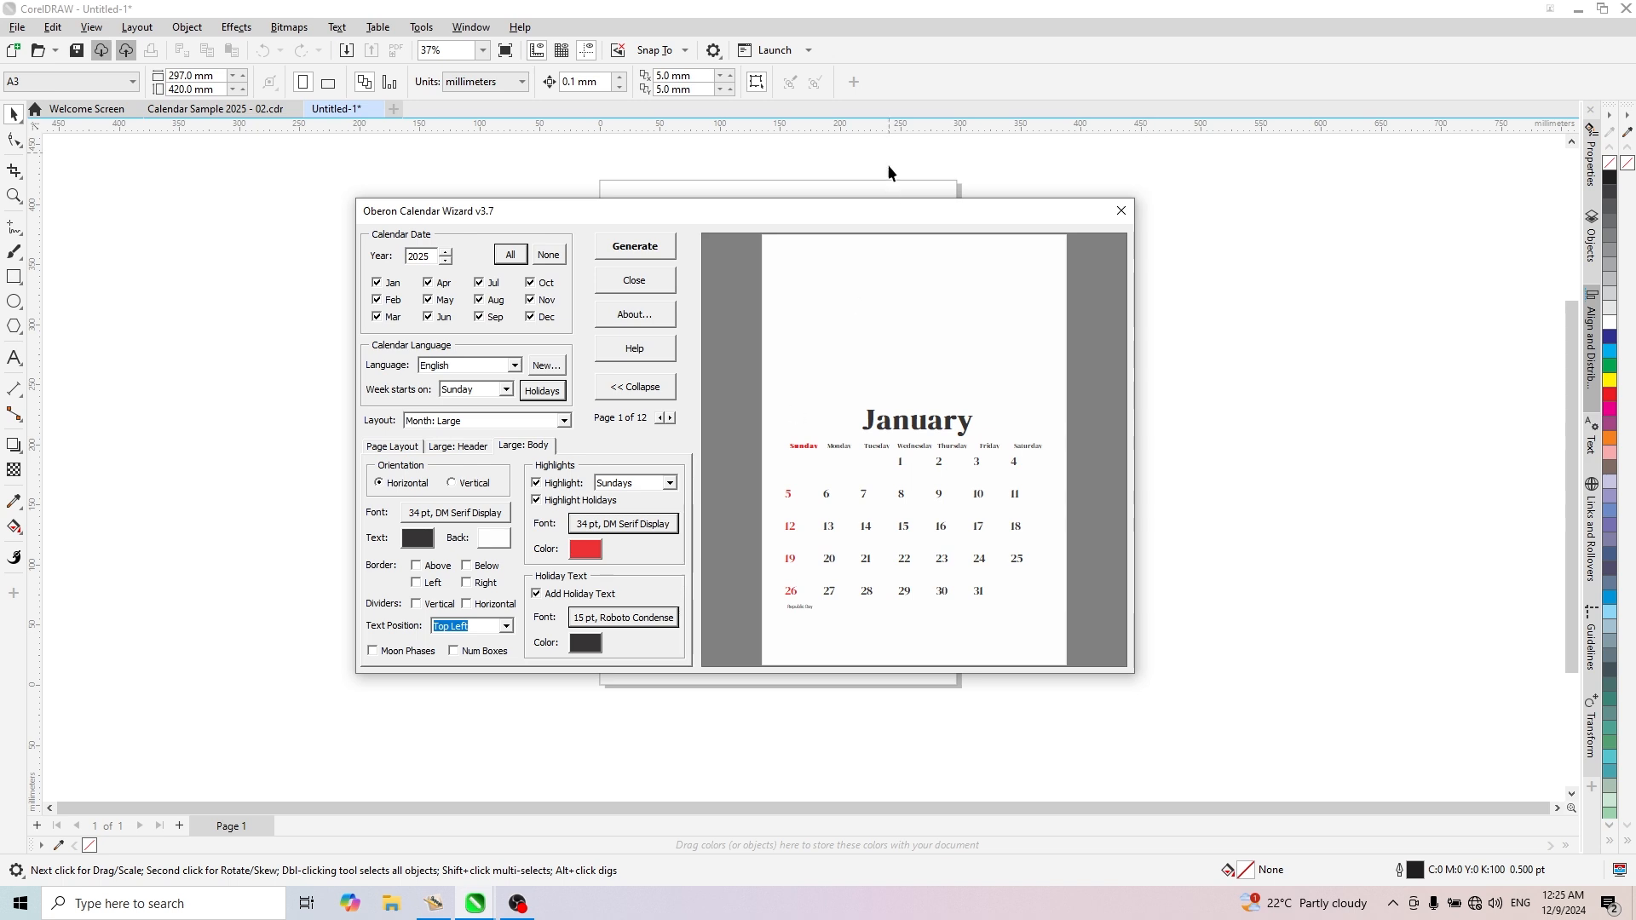
# - Generate the 12-month 2025 calendar with the configured Month: Large layout and dismiss the completion message
pyautogui.moveTo(898, 224); pyautogui.dragTo(882, 219)
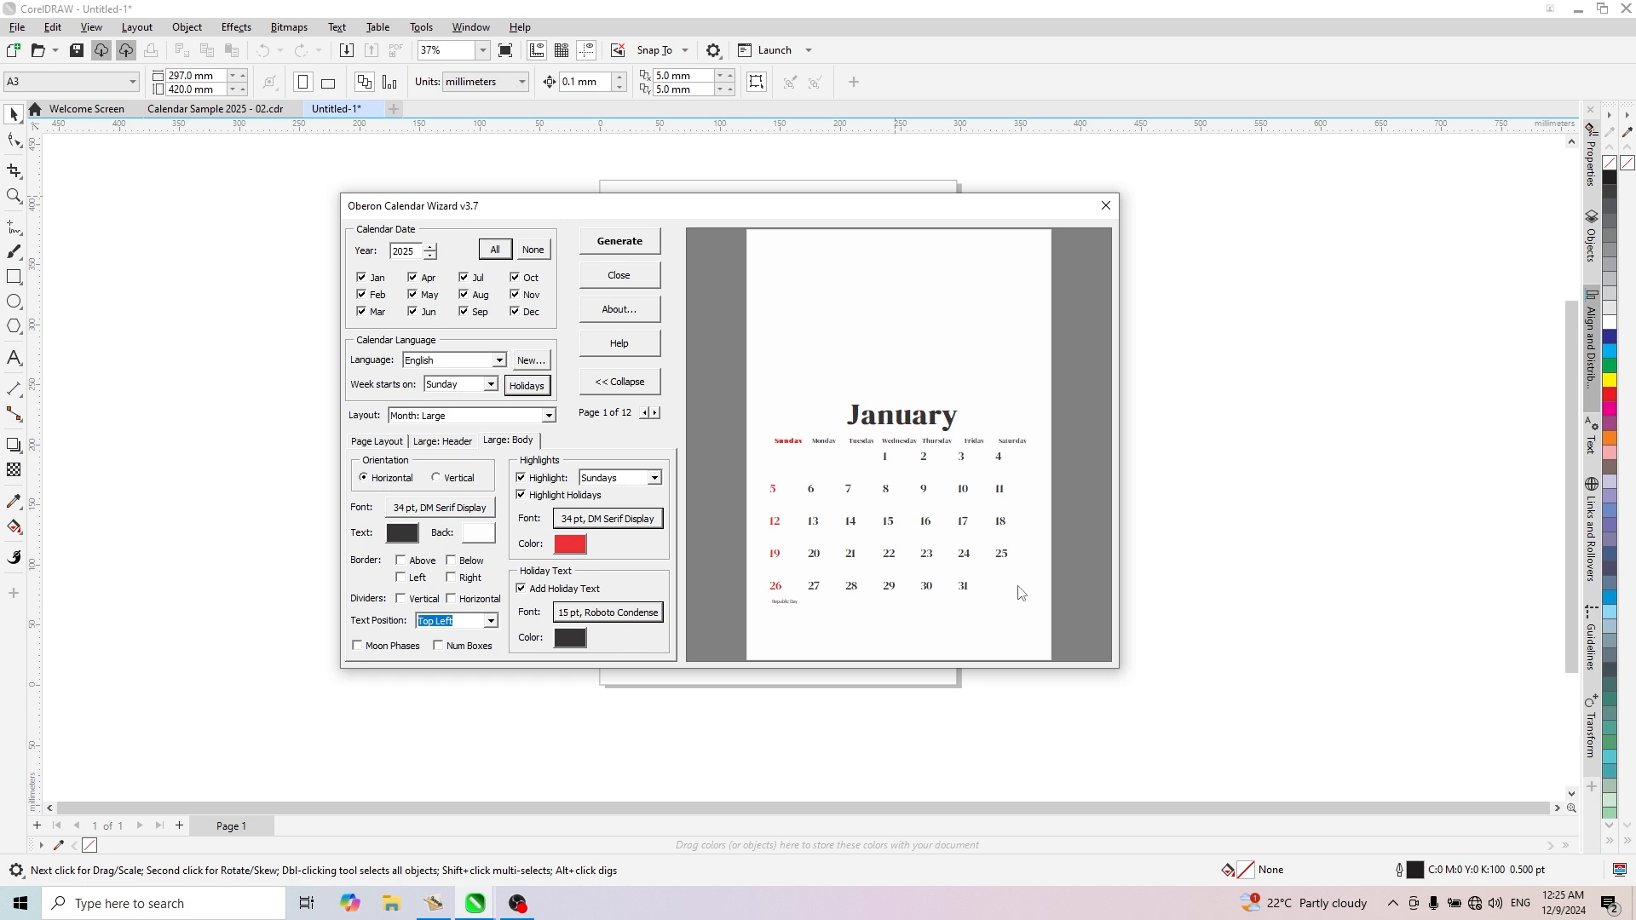
pyautogui.moveTo(782, 217); pyautogui.dragTo(866, 254)
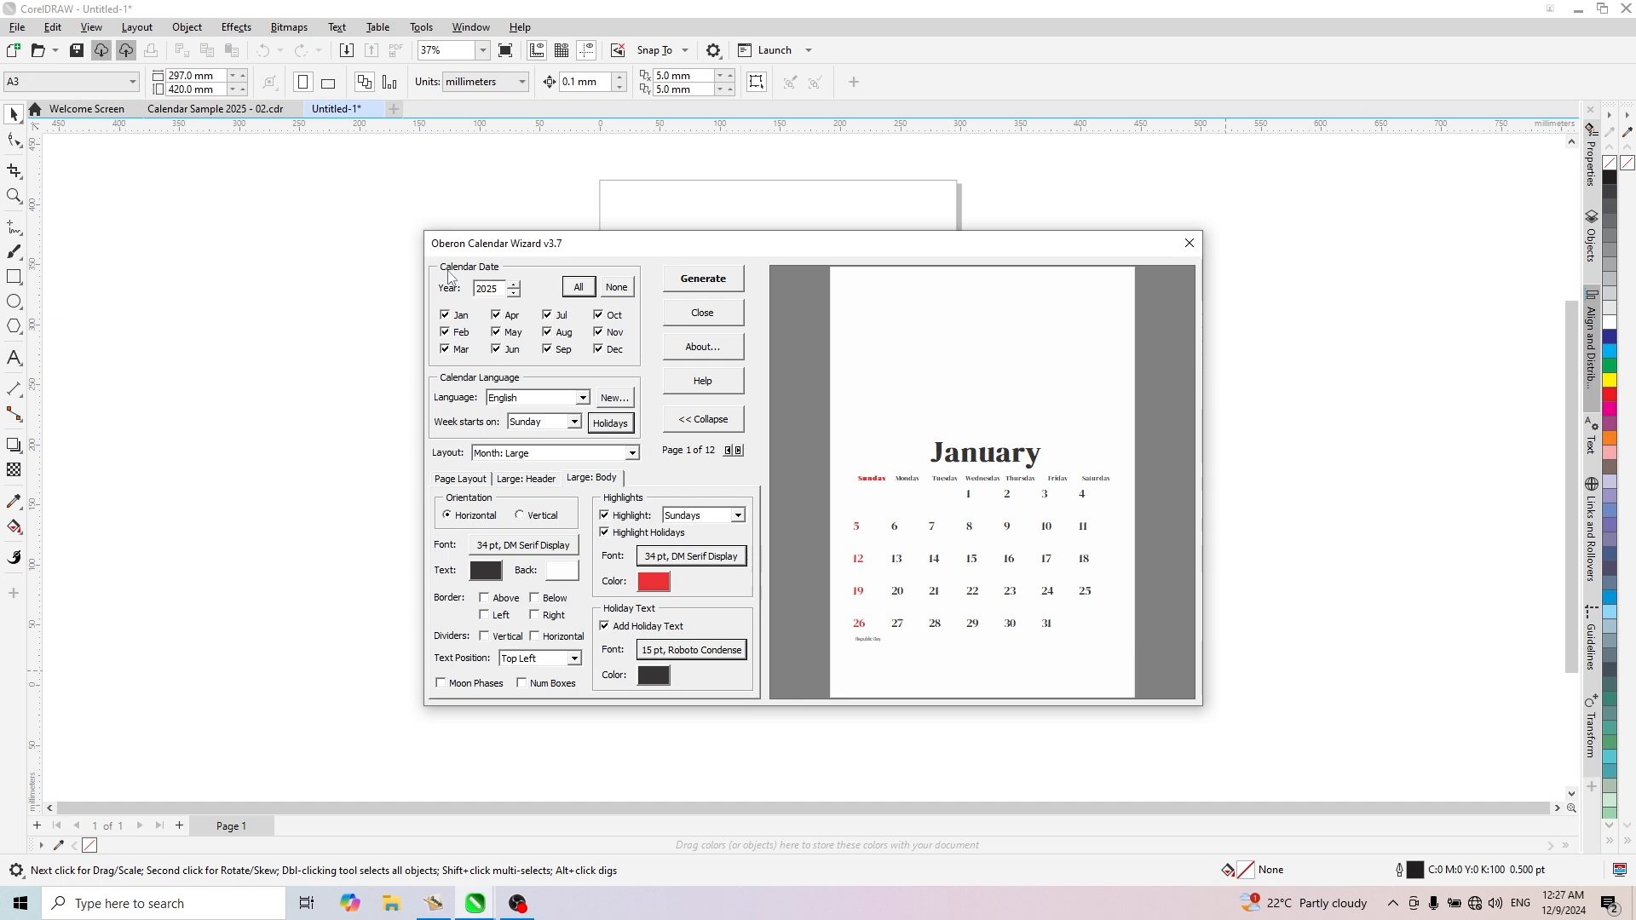
pyautogui.click(715, 286)
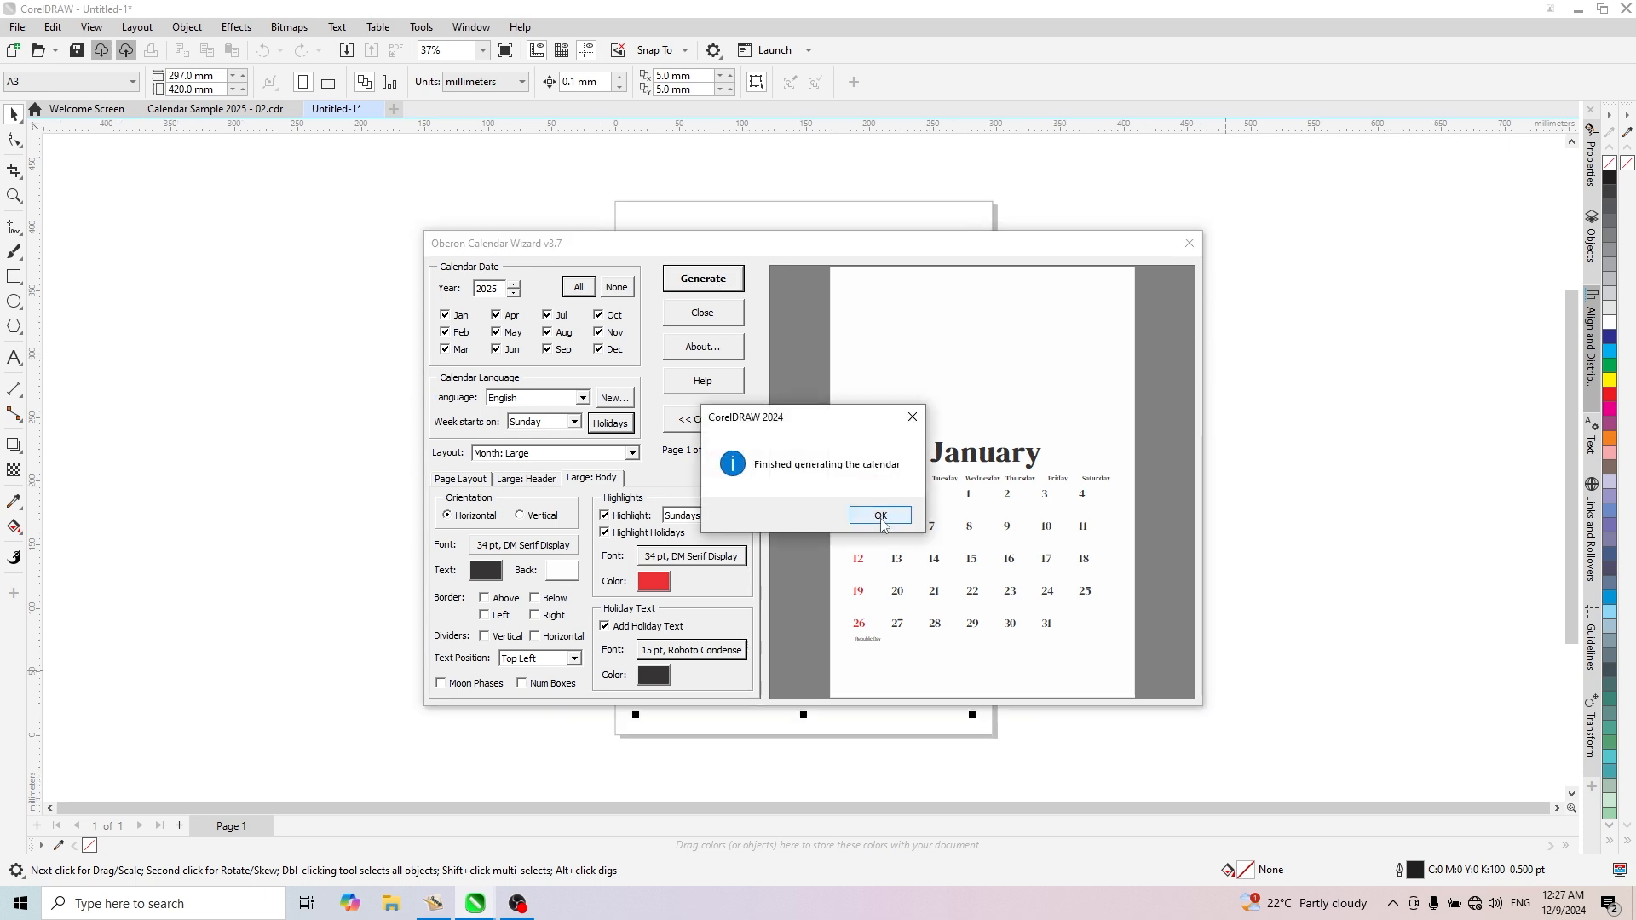
pyautogui.click(880, 516)
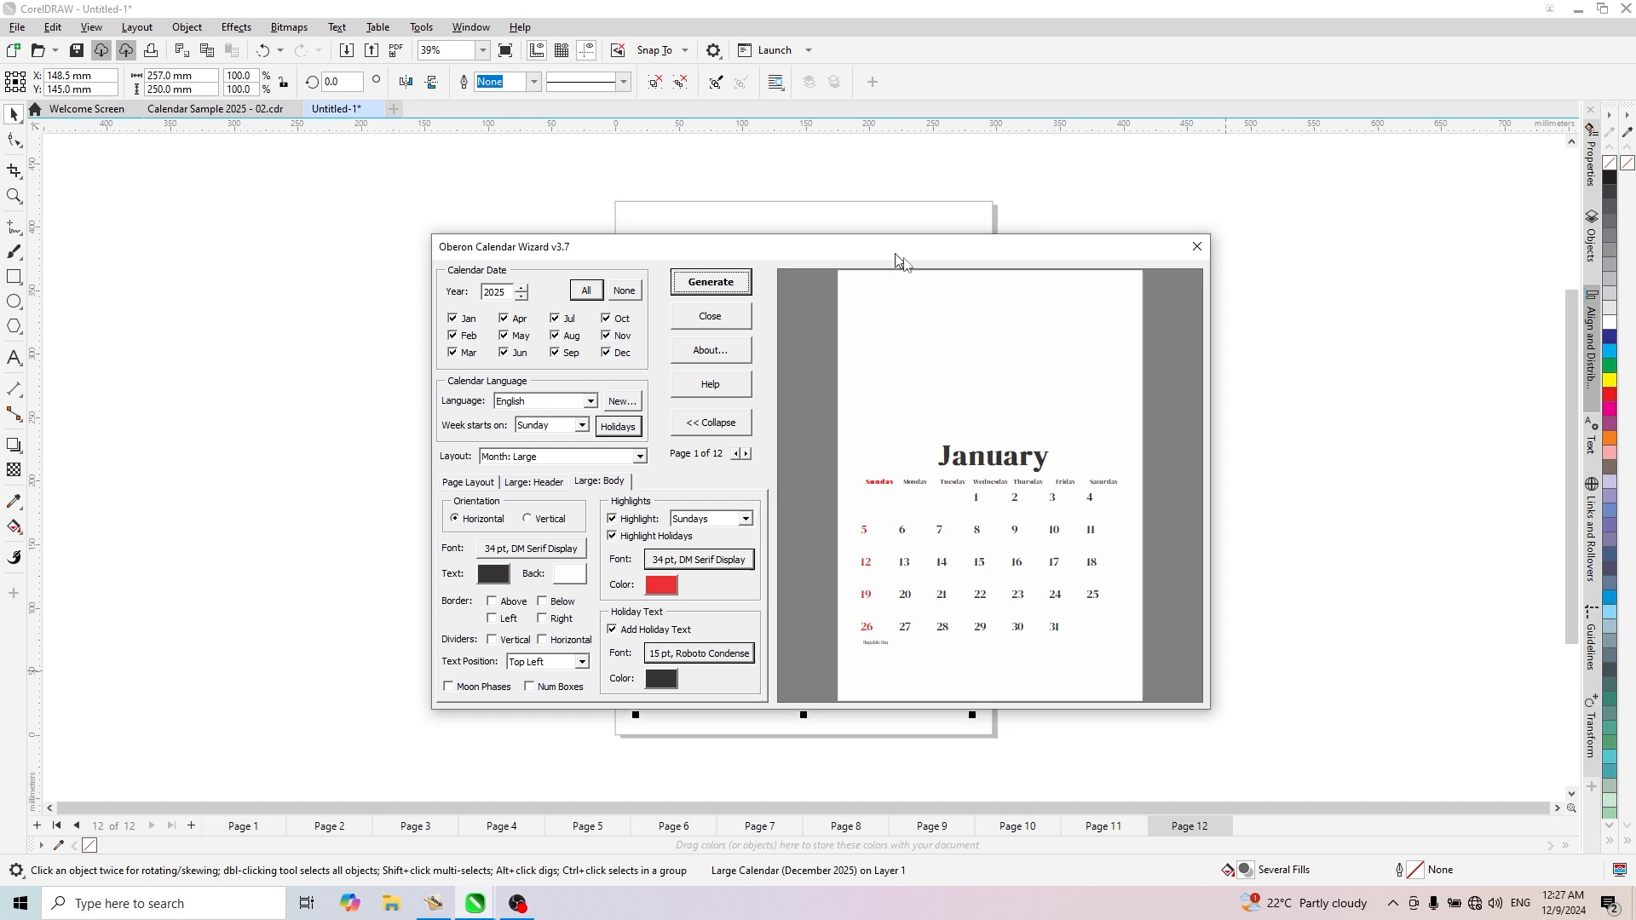
# - Check the generated December page, close the Calendar Wizard and deselect the calendar
pyautogui.moveTo(895, 255); pyautogui.dragTo(1263, 246)
pyautogui.scroll(-3, 541, 403)
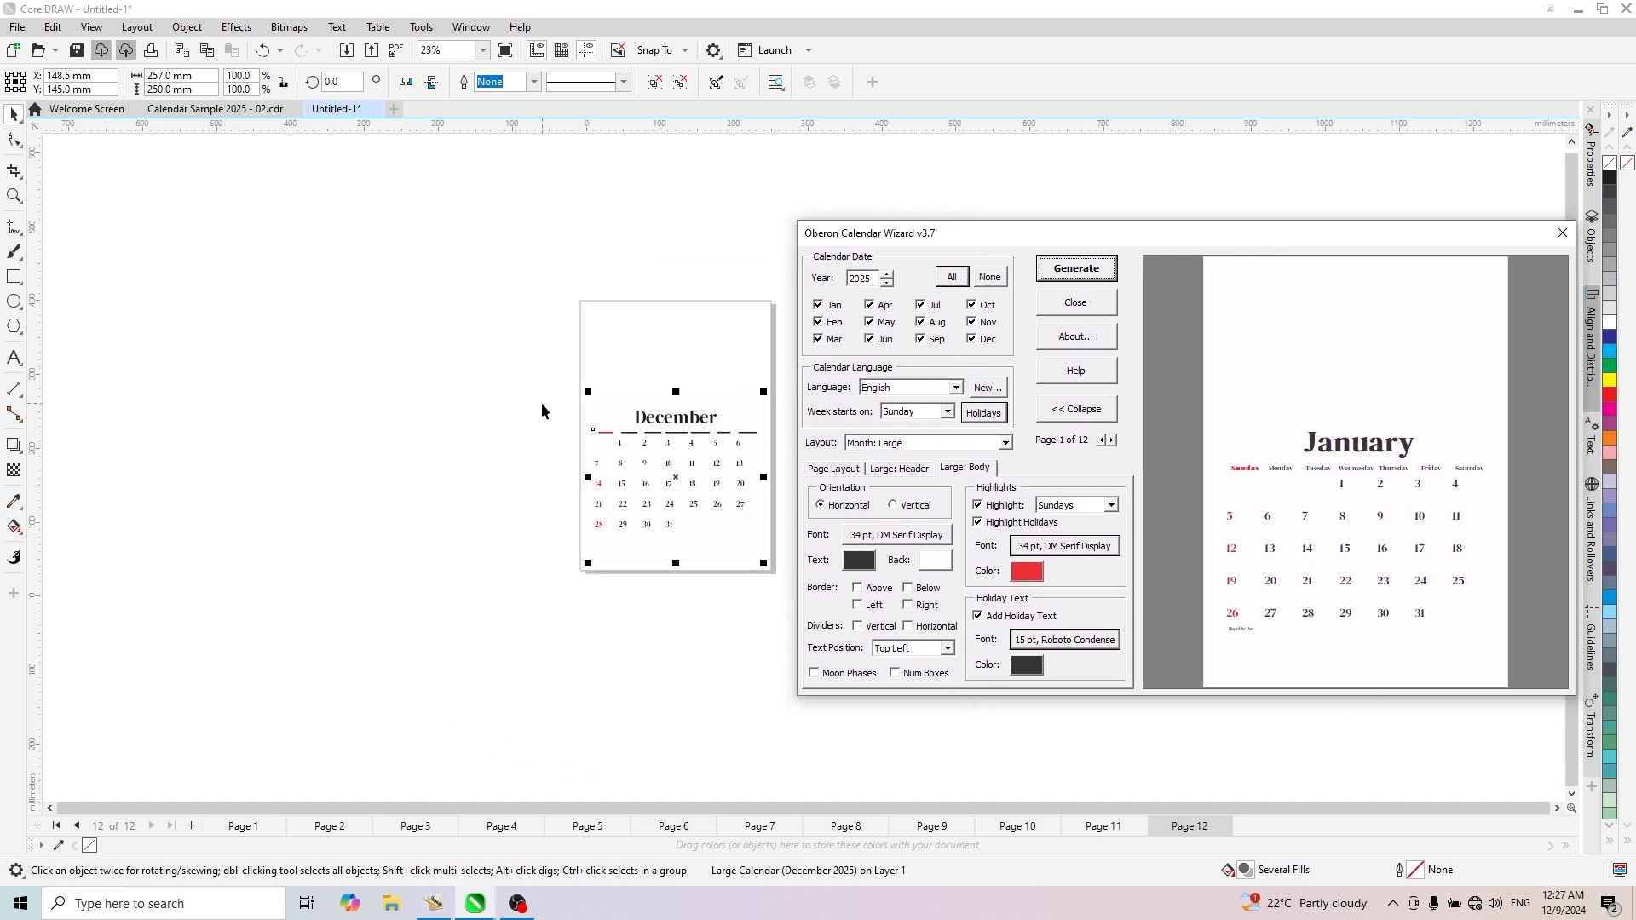
pyautogui.scroll(3, 559, 433)
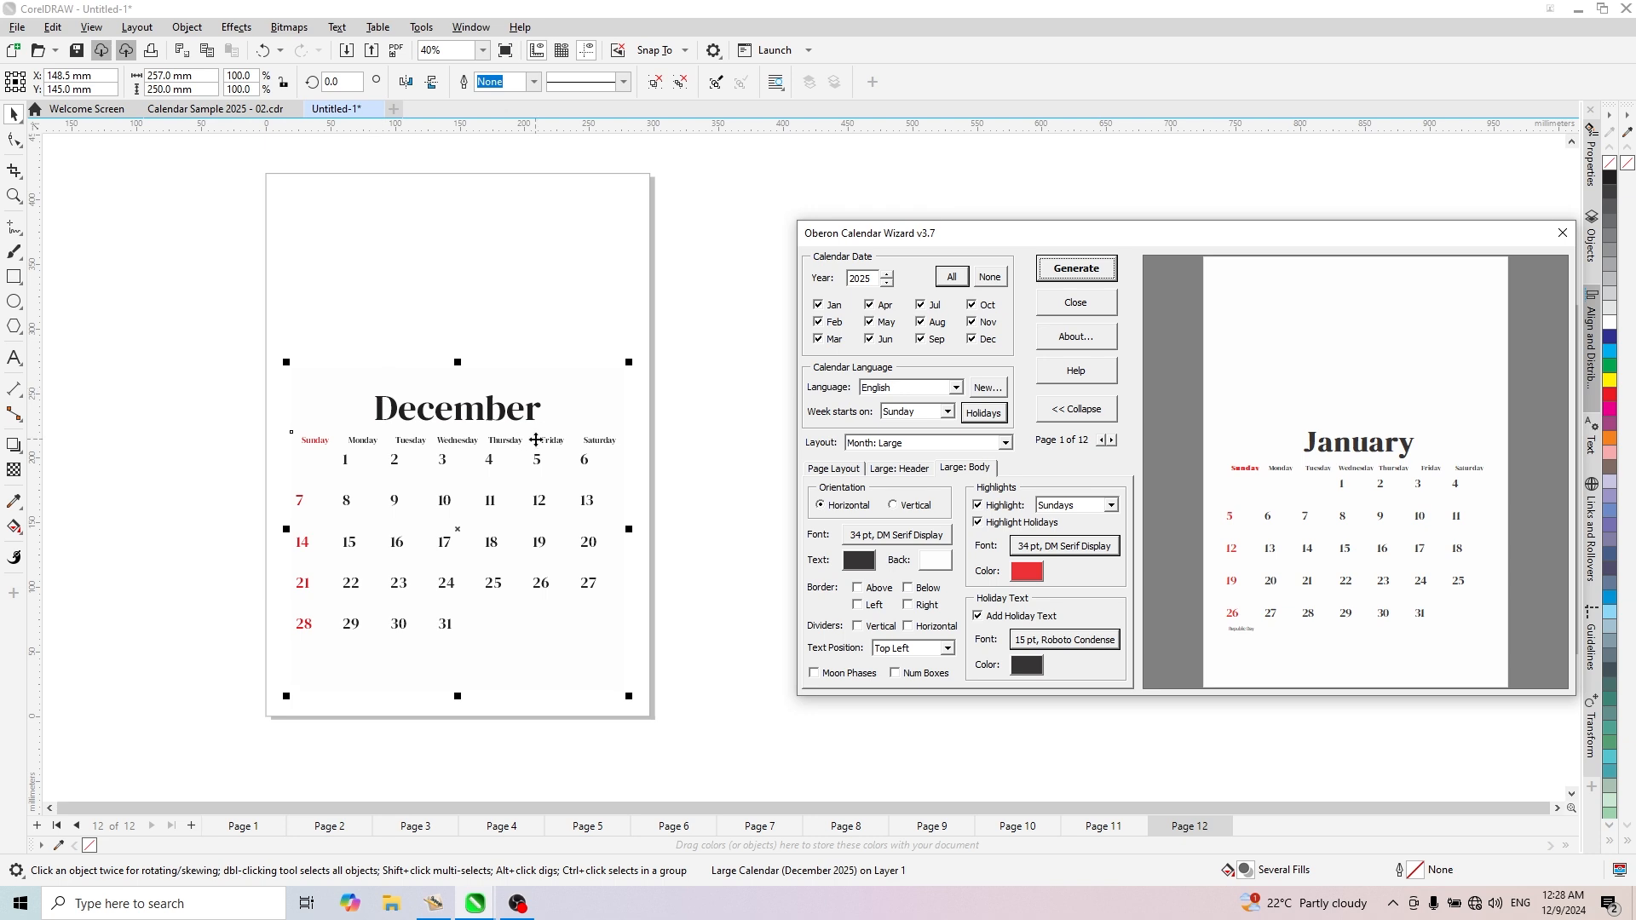
pyautogui.moveTo(1355, 232); pyautogui.dragTo(1310, 235)
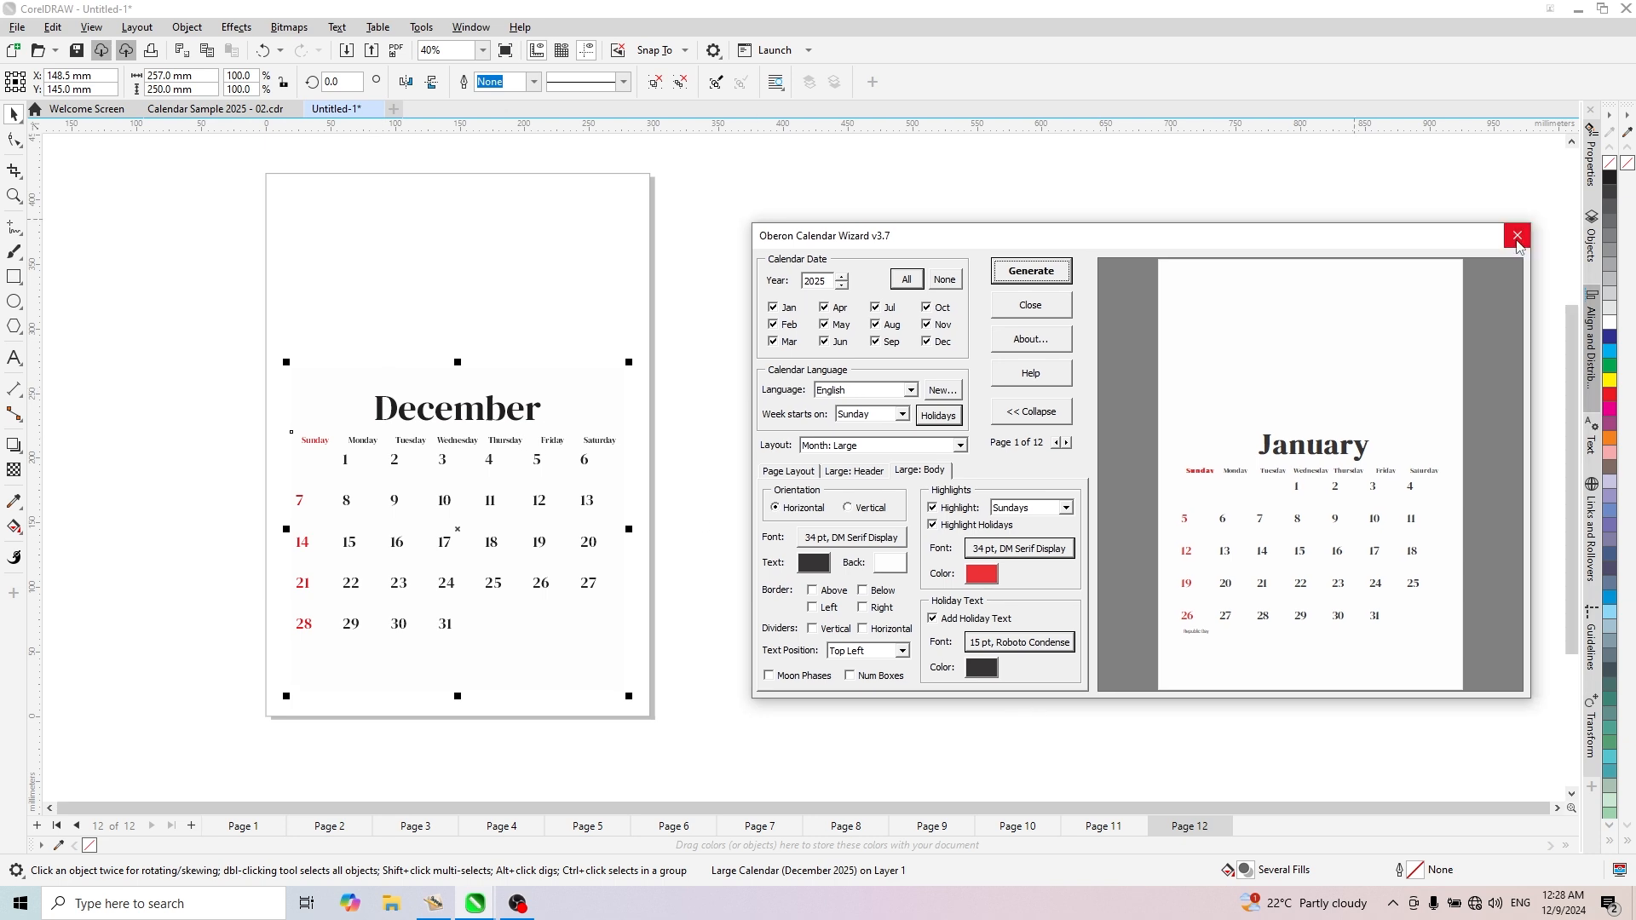
pyautogui.click(1053, 312)
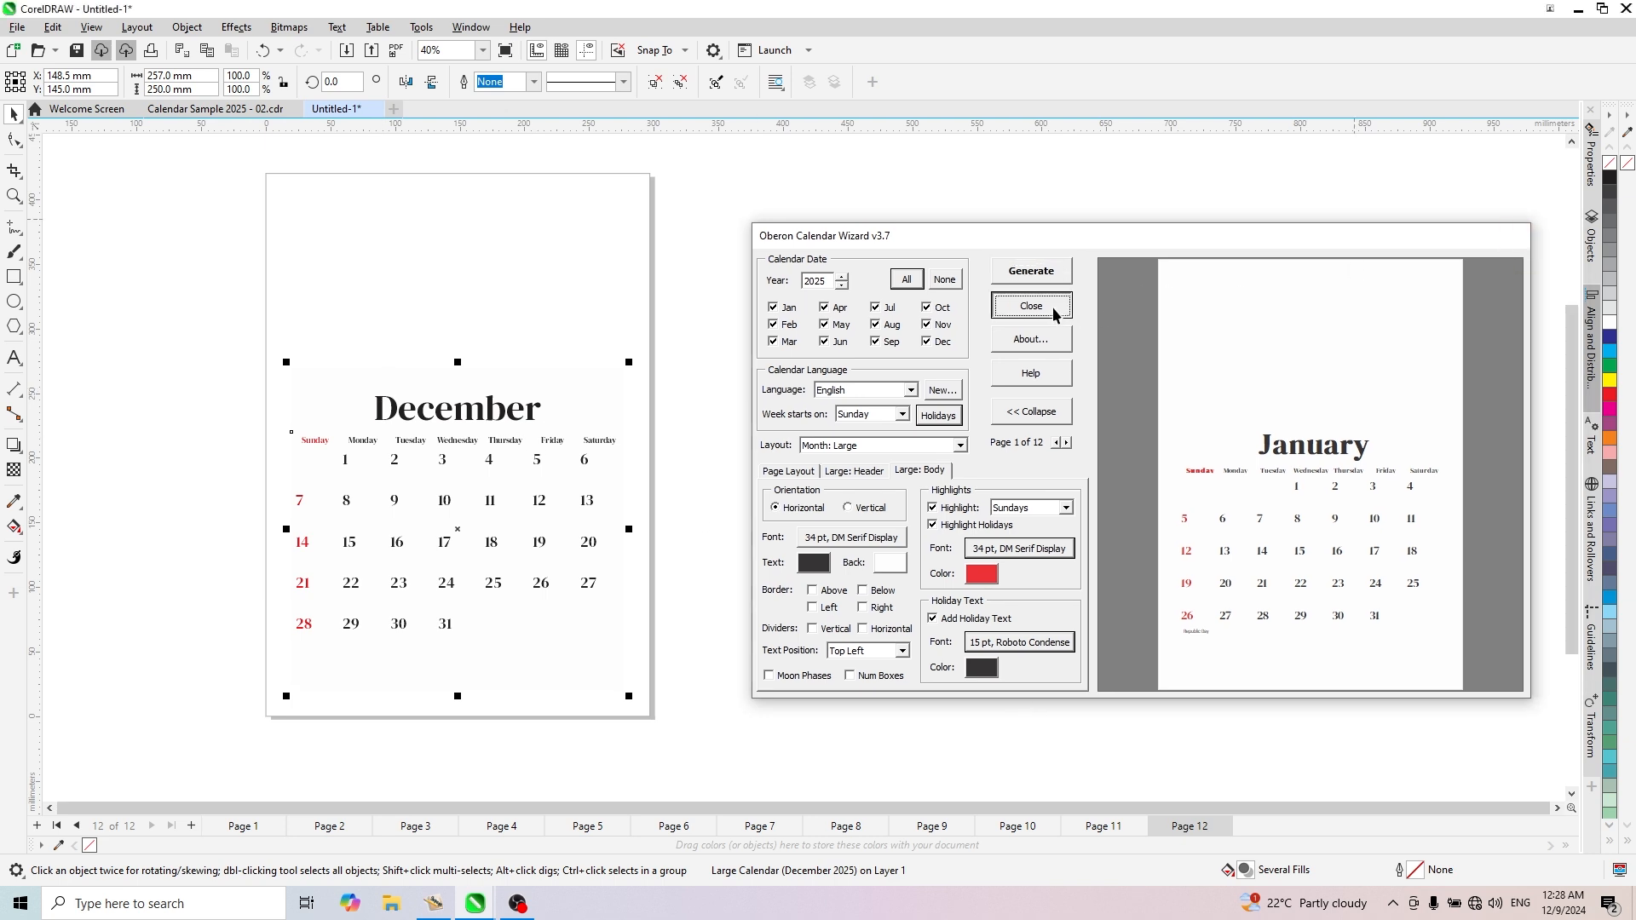
pyautogui.click(1110, 399)
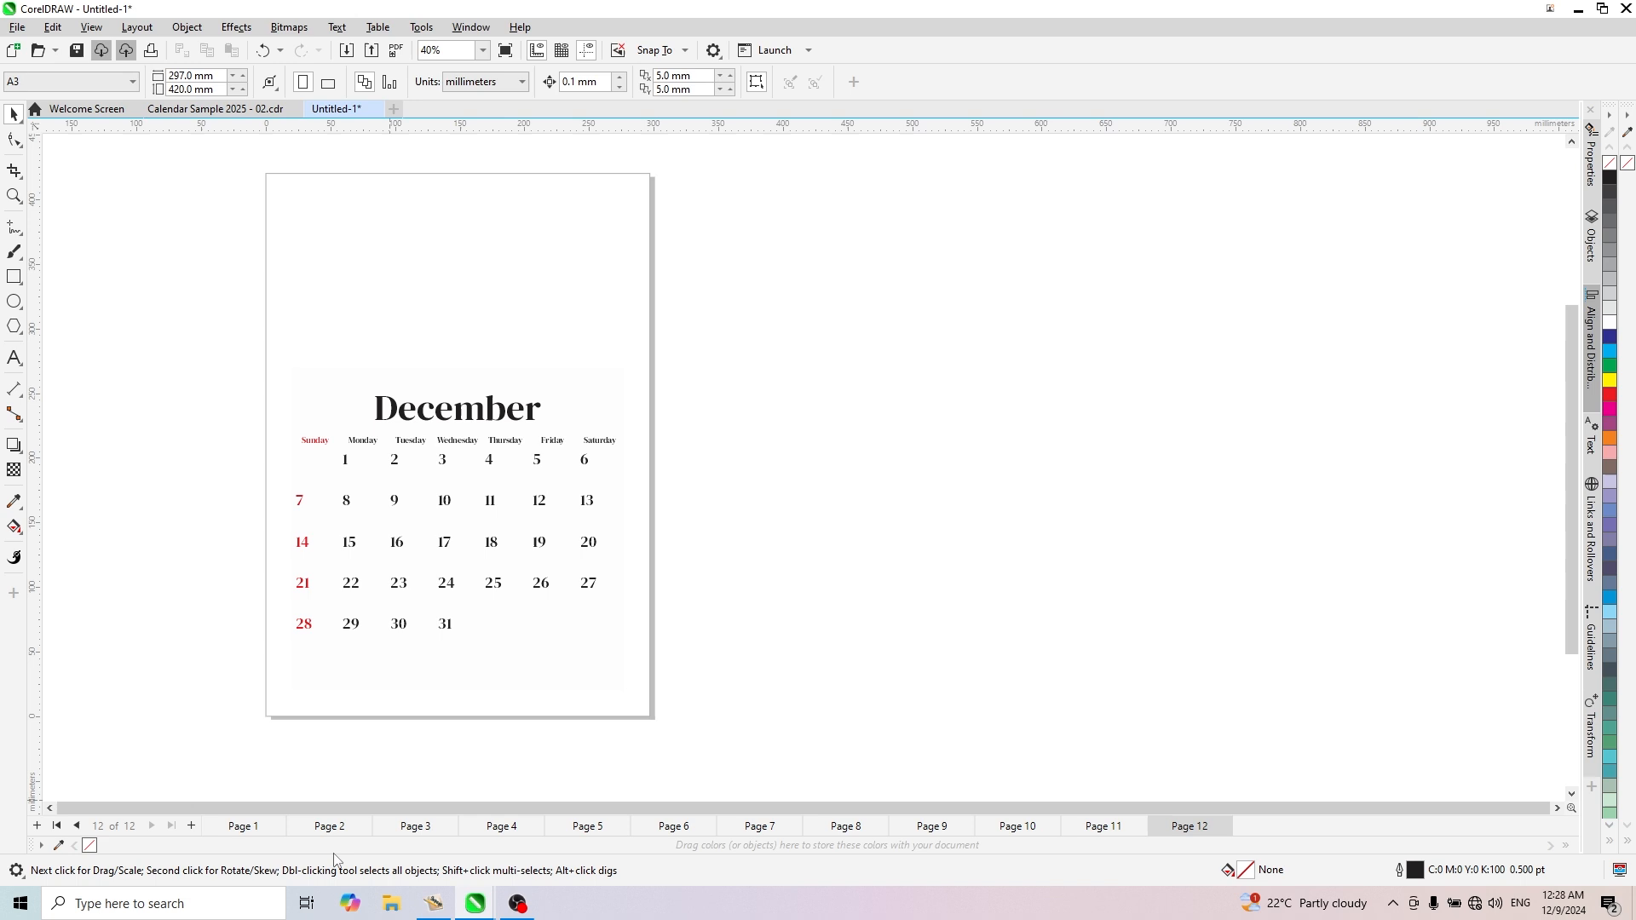
# - Review the generated calendar pages one by one, starting from January
pyautogui.click(245, 825)
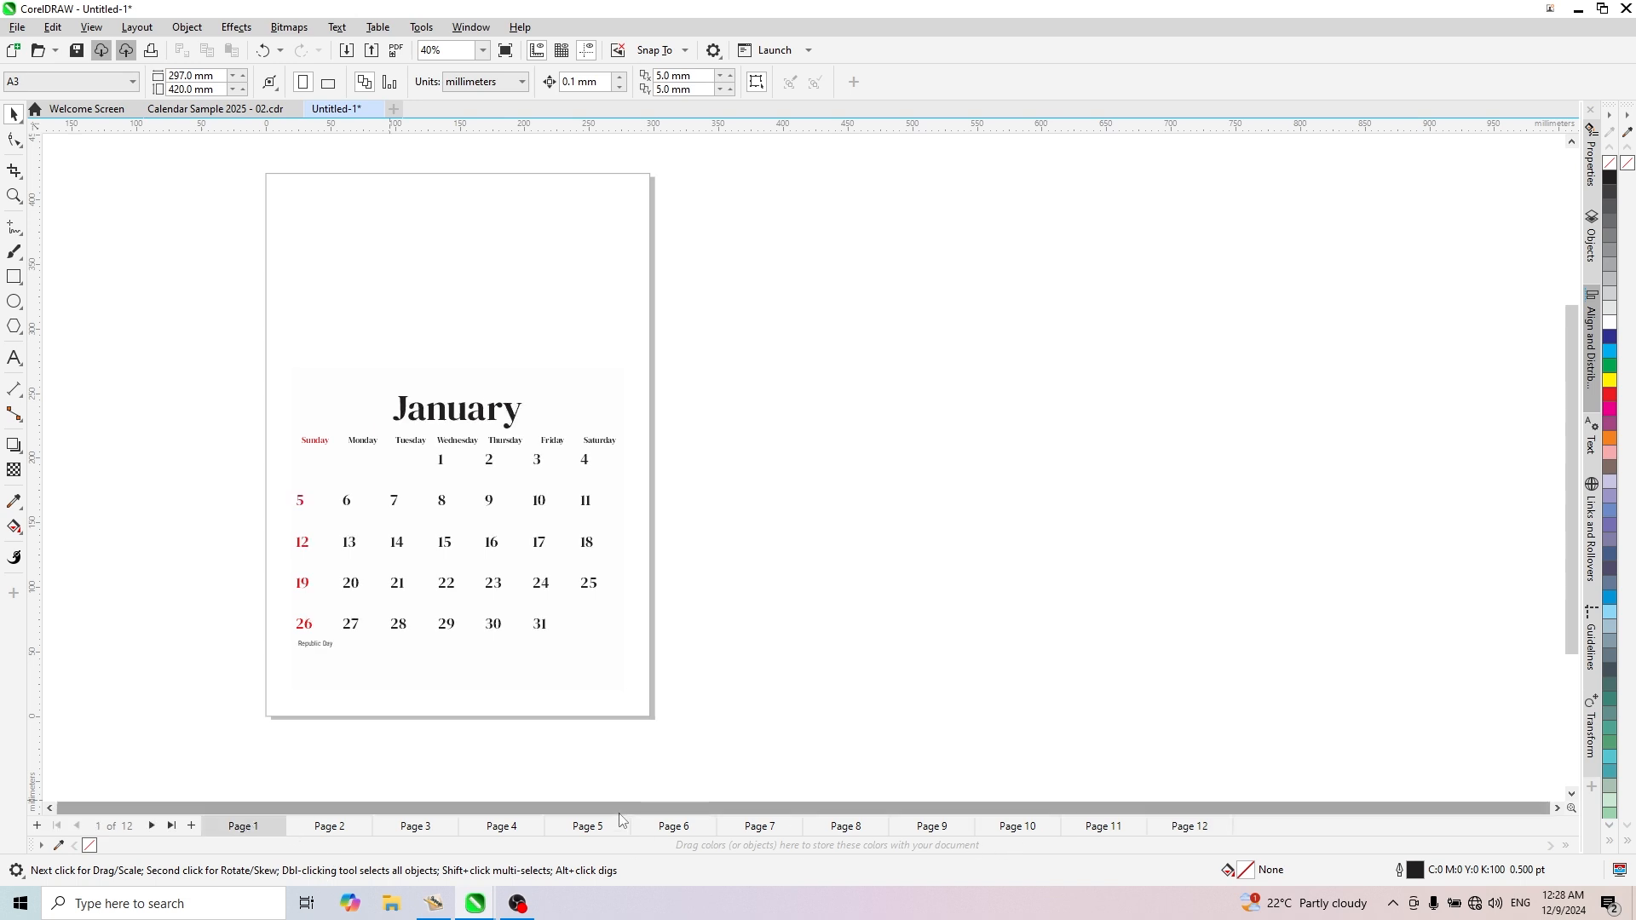
pyautogui.press('pagedown')
pyautogui.press('pagedown')
pyautogui.press('pagedown')
pyautogui.press('pagedown')
pyautogui.press('pagedown')
pyautogui.press('pagedown')
pyautogui.press('pagedown')
pyautogui.press('pagedown')
pyautogui.press('pagedown')
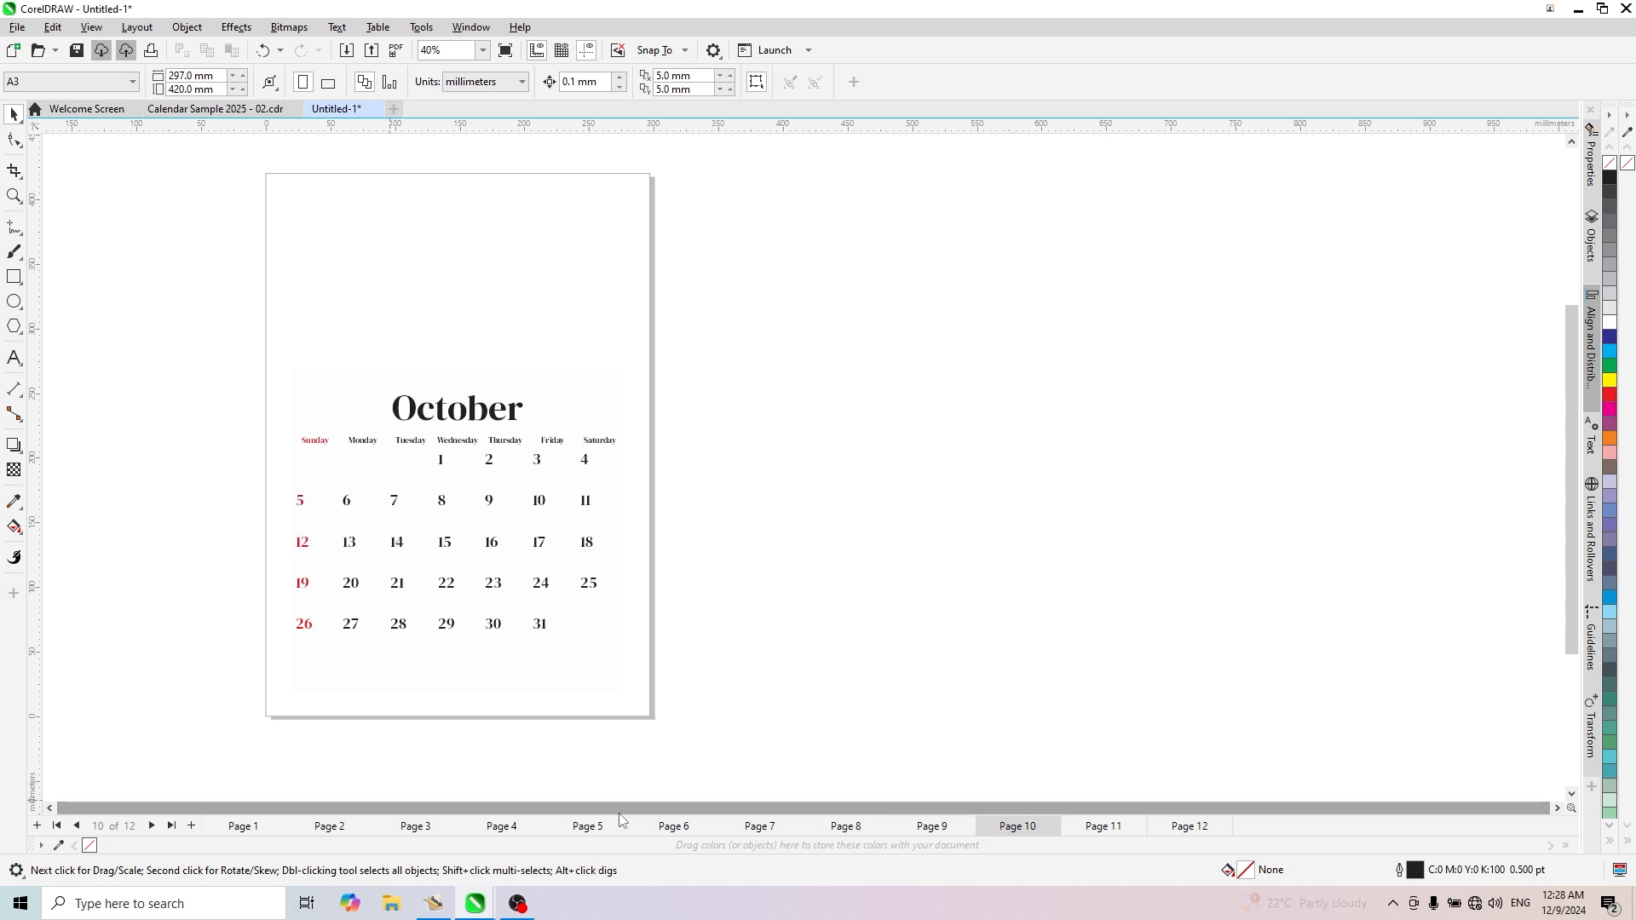
pyautogui.press('pagedown')
pyautogui.press('pagedown')
pyautogui.press('pageup')
pyautogui.press('pageup')
pyautogui.press('pageup')
pyautogui.press('pageup')
pyautogui.press('pageup')
pyautogui.press('pageup')
pyautogui.press('pageup')
pyautogui.press('pageup')
pyautogui.press('pageup')
pyautogui.press('pageup')
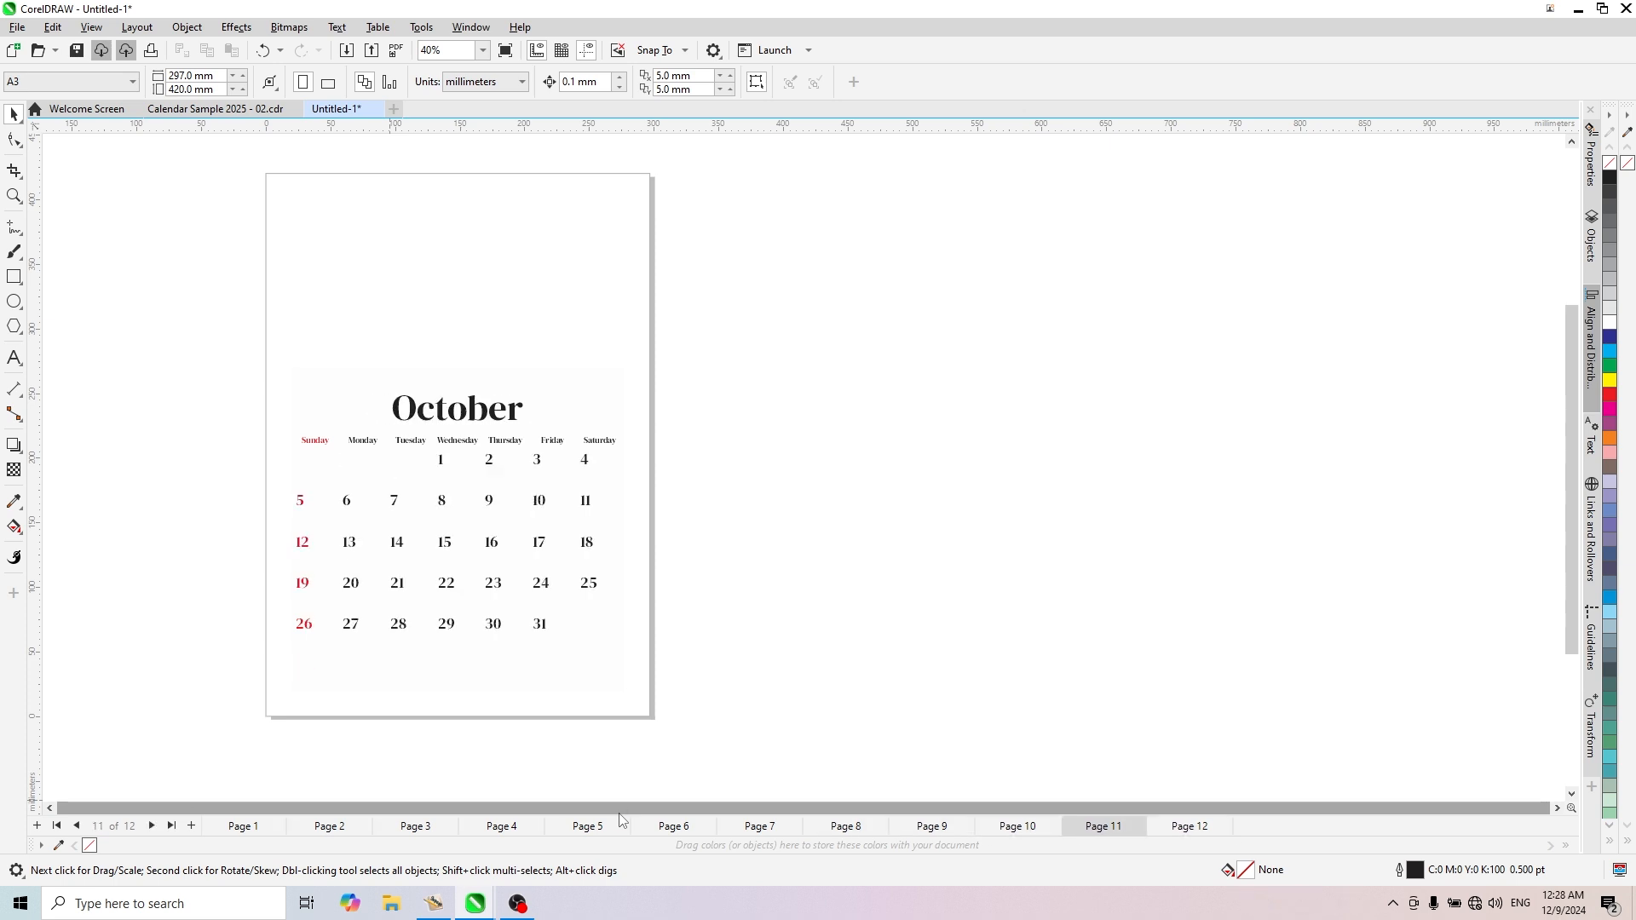
pyautogui.press('pageup')
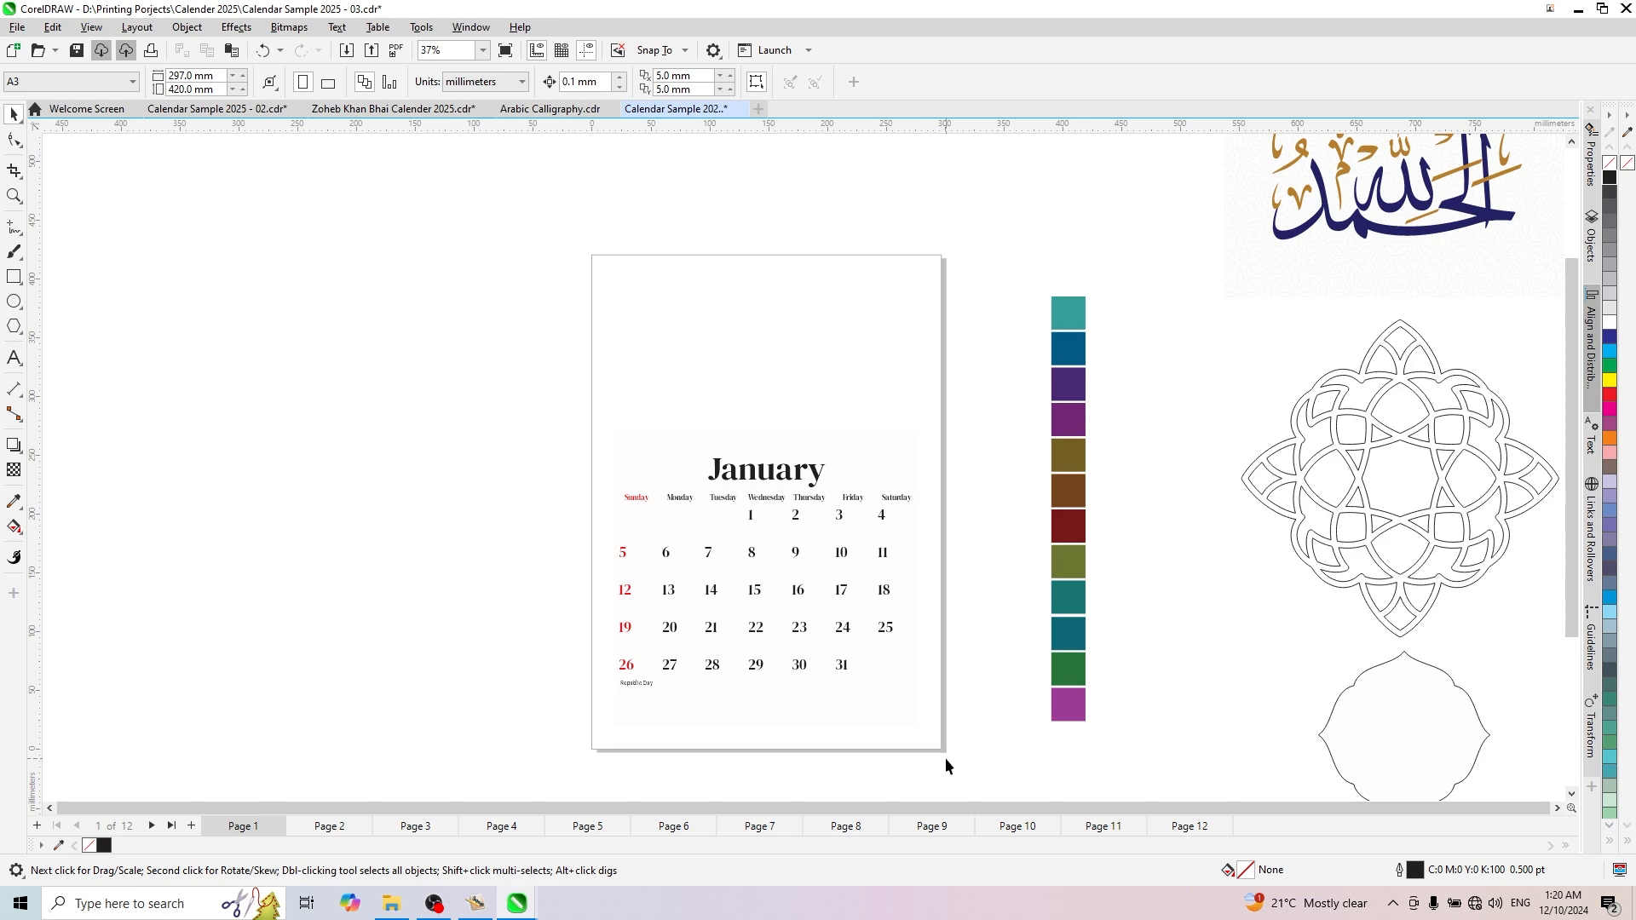
# - Draw a rectangle about 317 × 188 mm over the empty area above the January calendar, overlapping the page's top and side edges
pyautogui.scroll(-3, 760, 504)
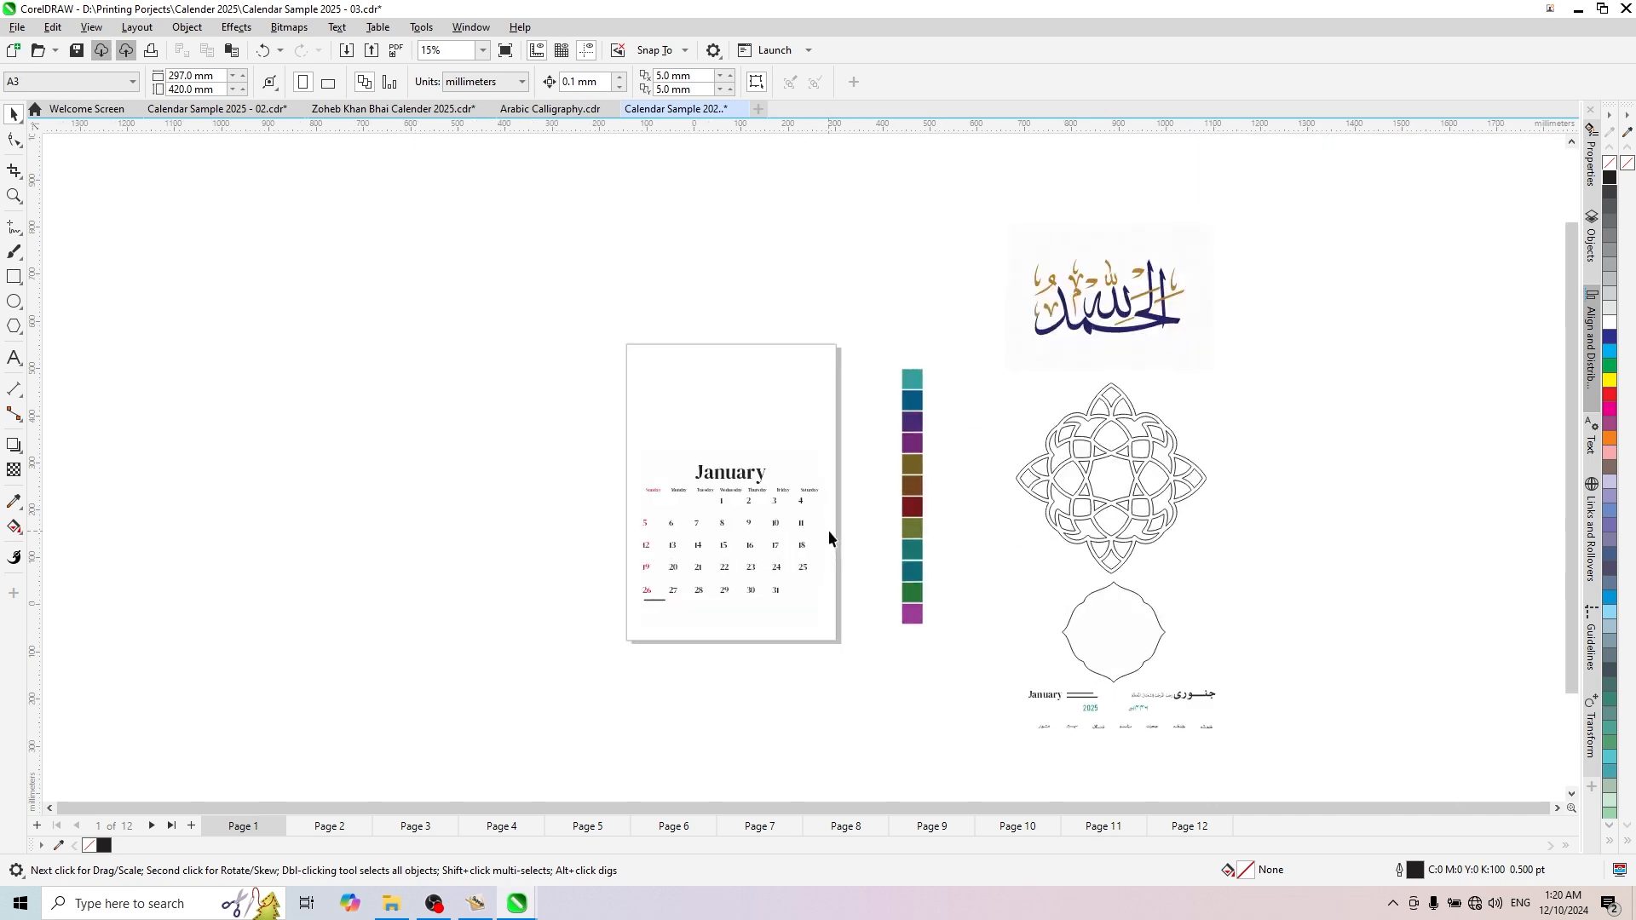
pyautogui.scroll(2, 828, 530)
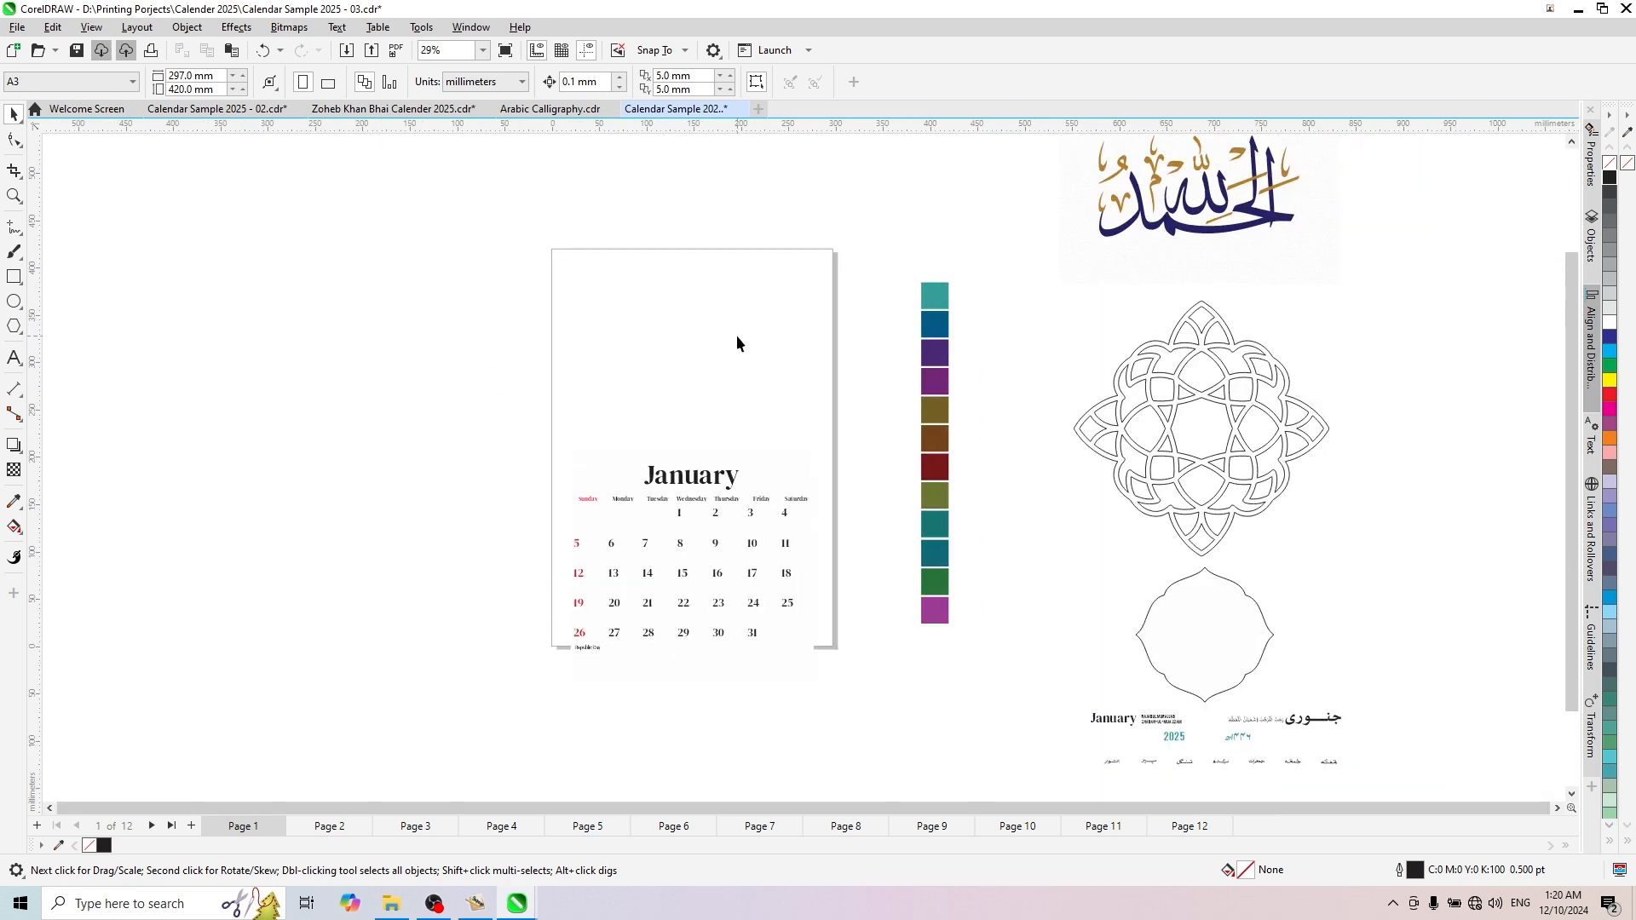
pyautogui.scroll(2, 720, 379)
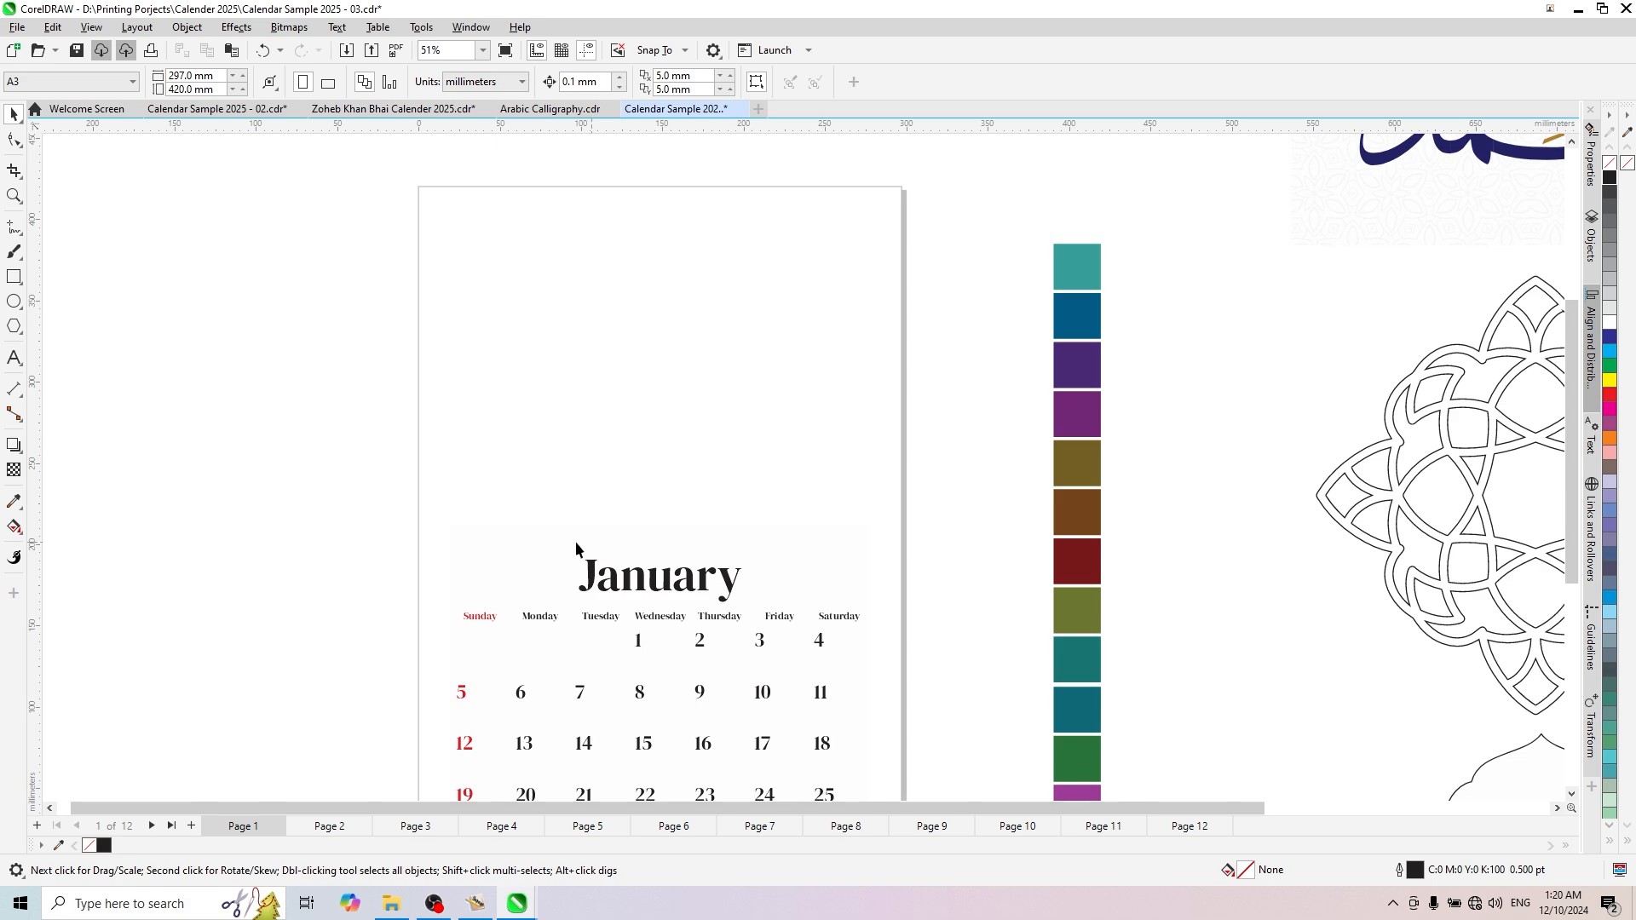
pyautogui.scroll(-4, 746, 438)
pyautogui.scroll(3, 715, 554)
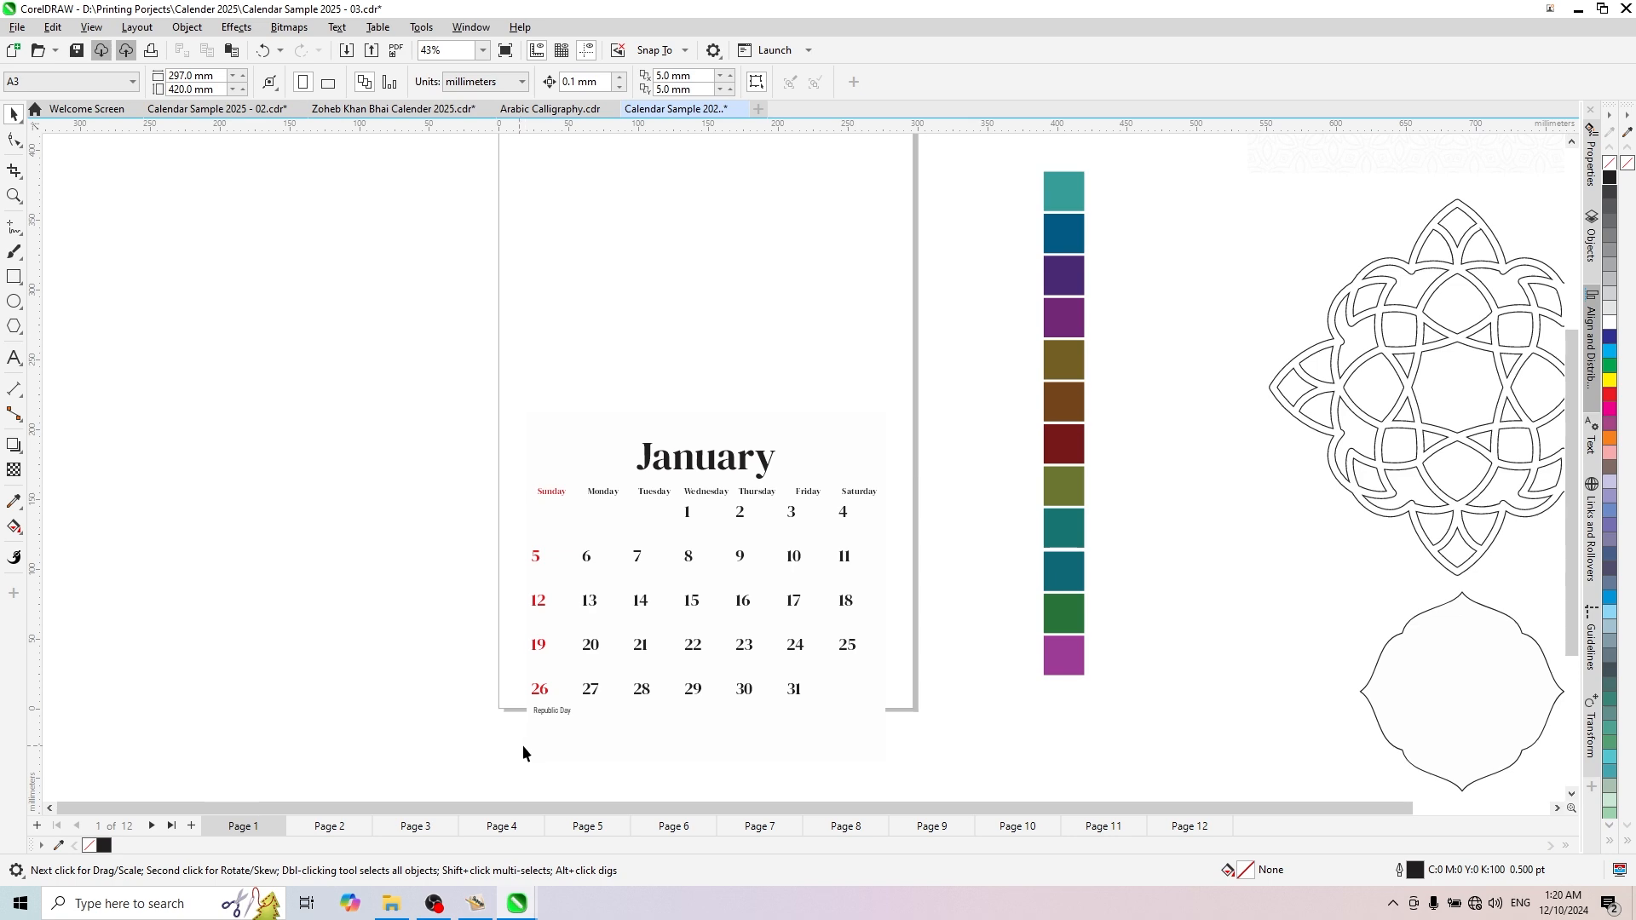
pyautogui.scroll(-2, 903, 426)
pyautogui.scroll(3, 869, 314)
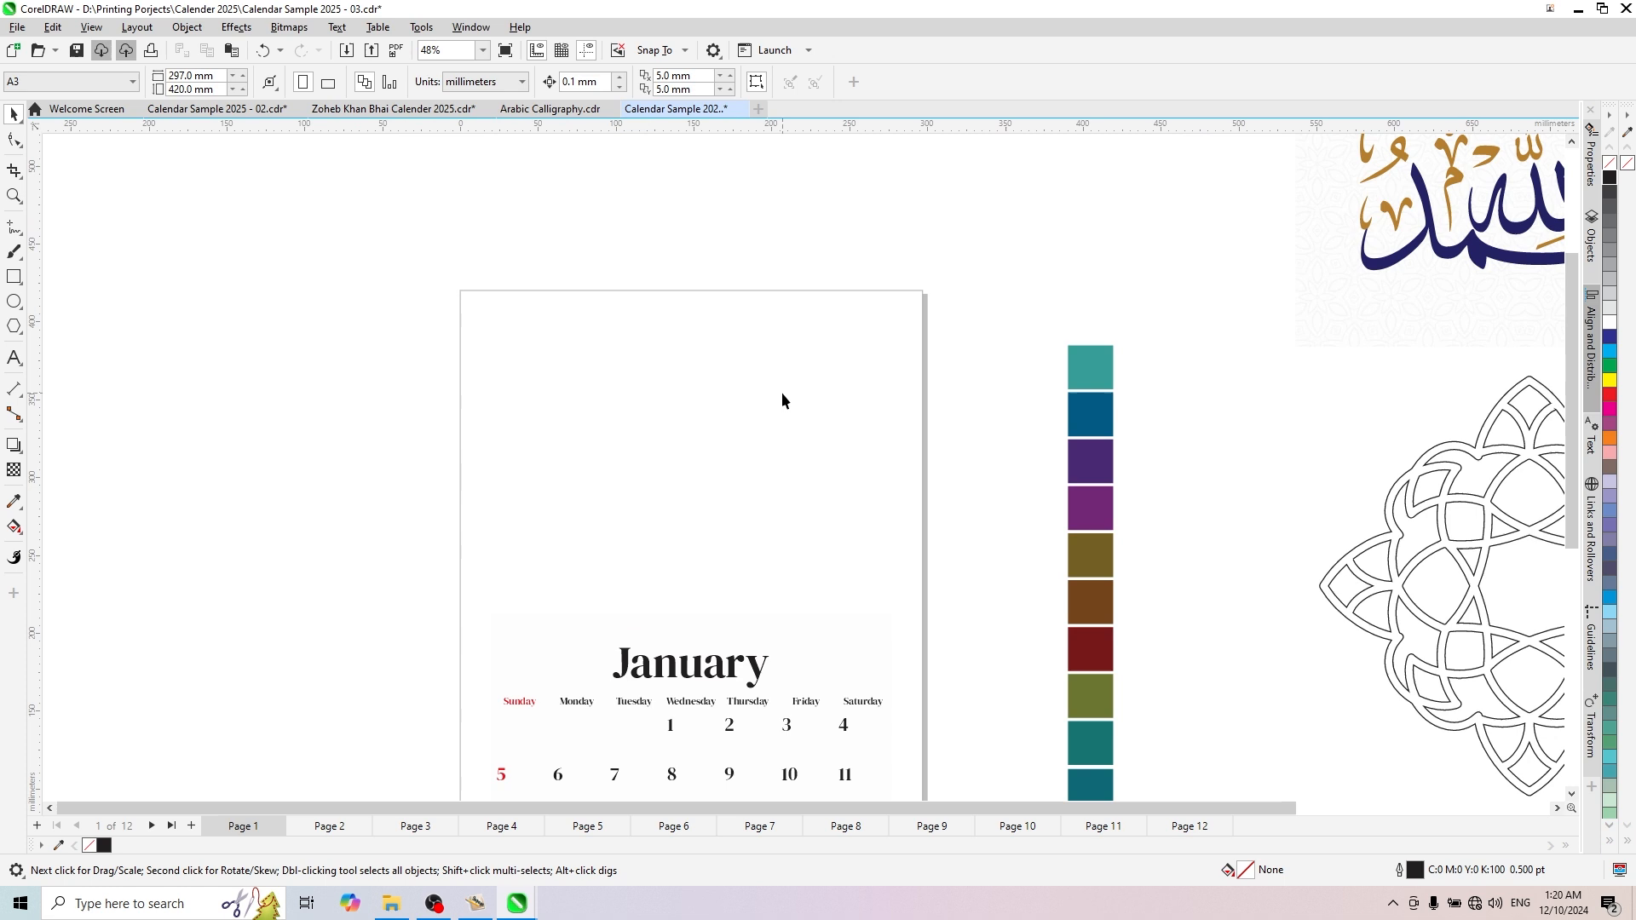
pyautogui.click(13, 276)
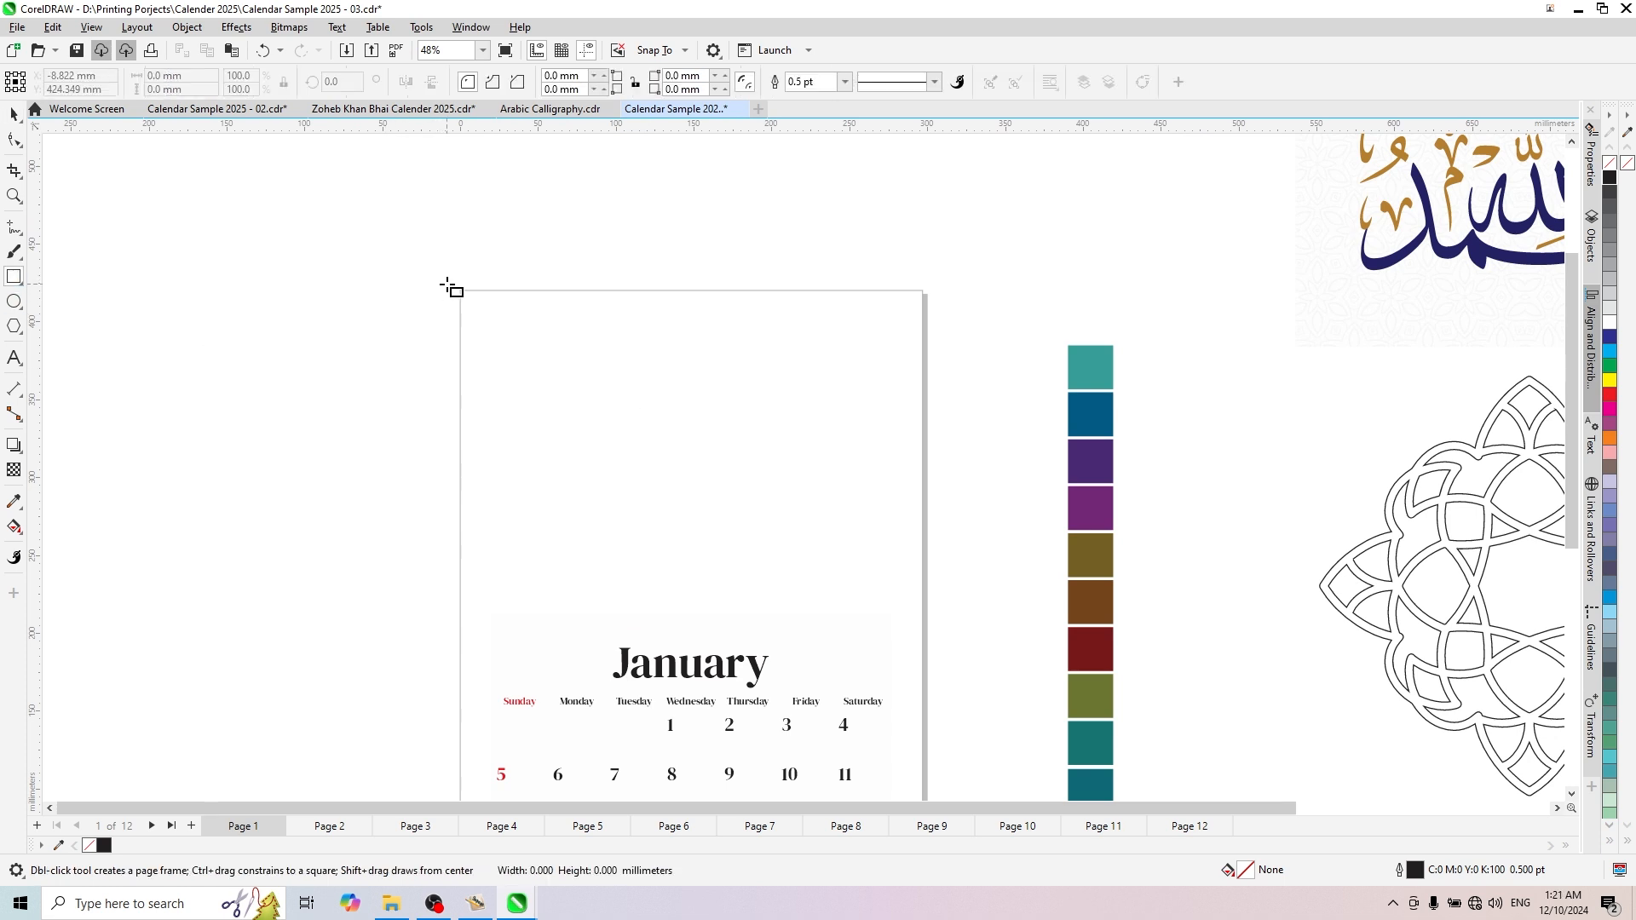
pyautogui.moveTo(446, 285); pyautogui.dragTo(941, 576)
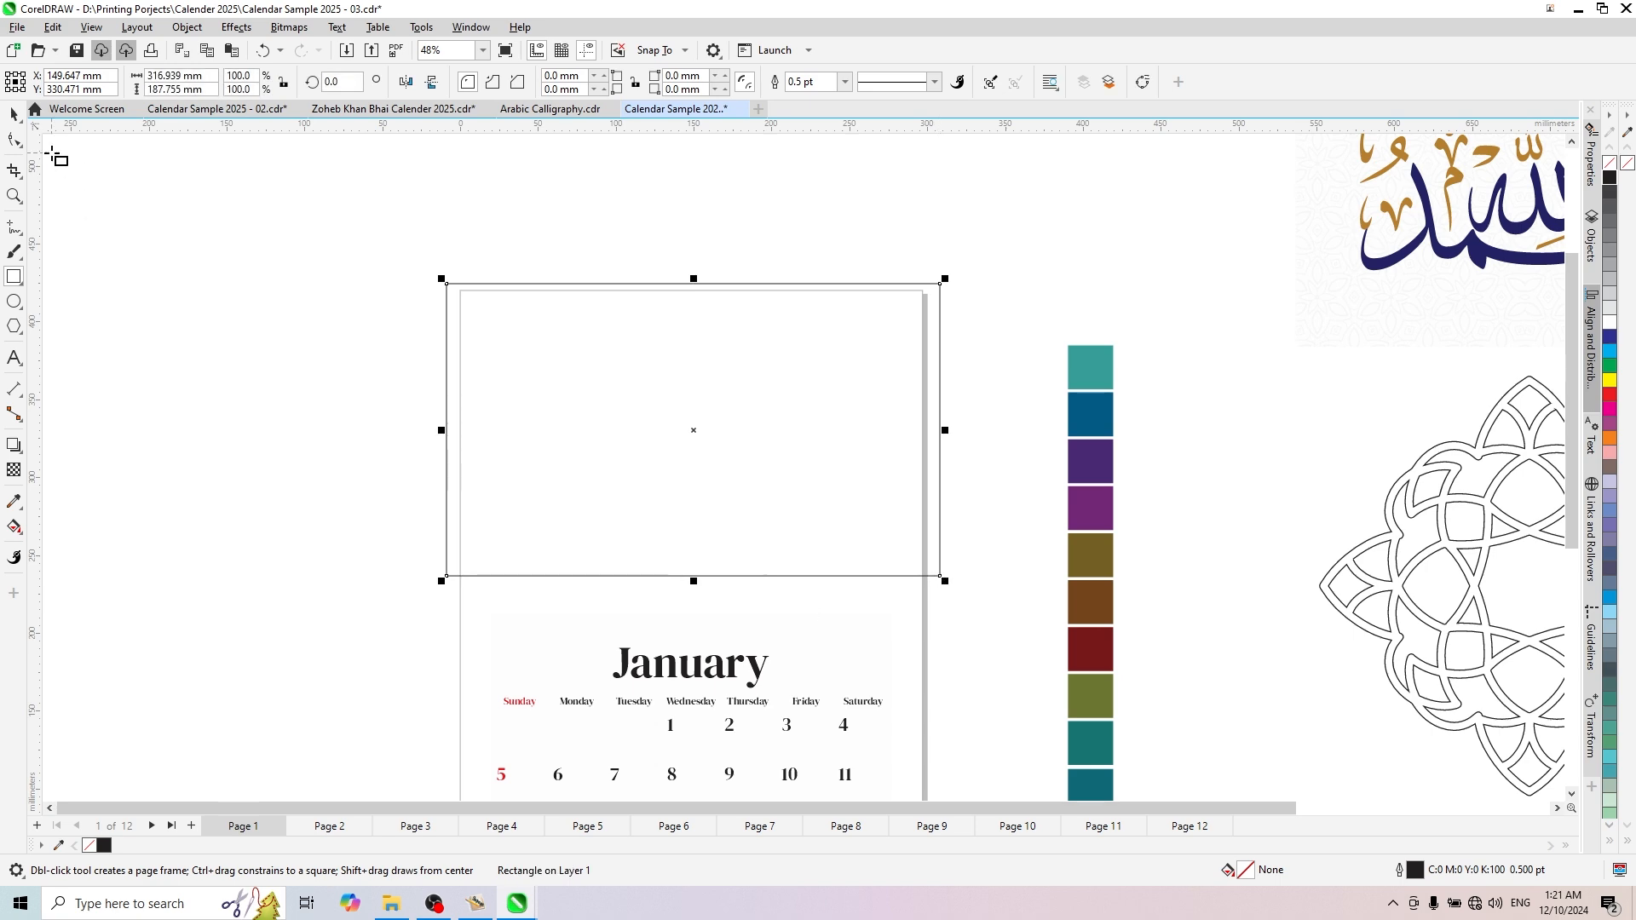
# - Narrow the rectangle from both sides to about 304 mm wide, keeping a small bleed beyond the page's side edges
pyautogui.click(14, 114)
pyautogui.scroll(1, 565, 391)
pyautogui.scroll(2, 565, 391)
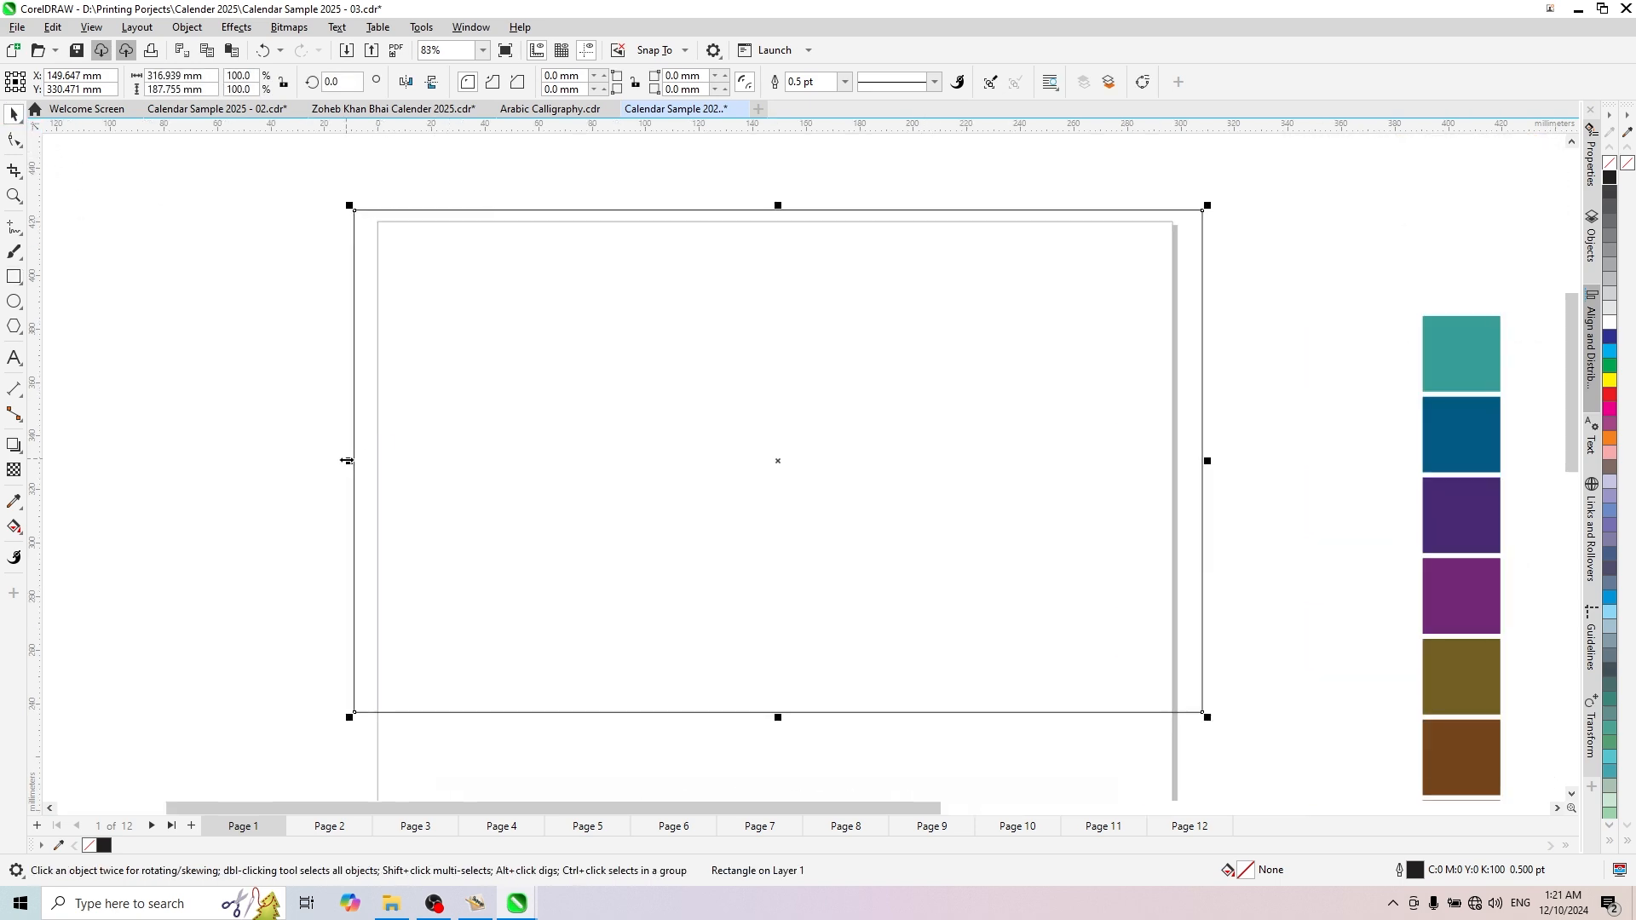
pyautogui.moveTo(345, 457); pyautogui.dragTo(354, 460)
pyautogui.scroll(-4, 533, 343)
pyautogui.scroll(3, 880, 409)
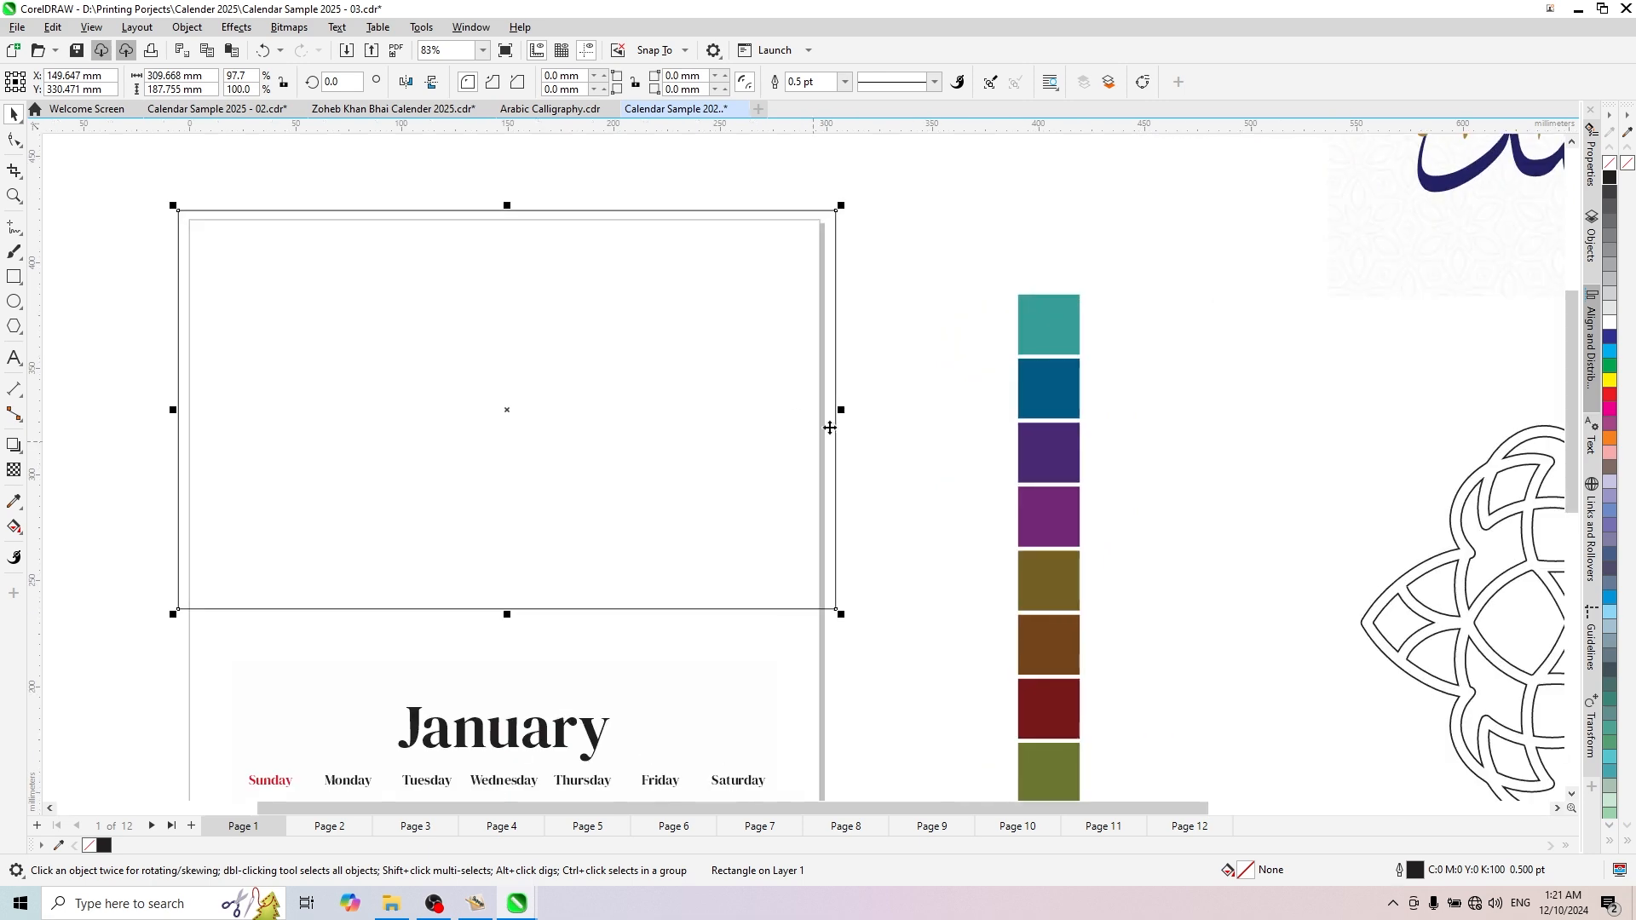
pyautogui.scroll(1, 830, 428)
pyautogui.moveTo(844, 407); pyautogui.dragTo(833, 409)
pyautogui.scroll(-2, 834, 409)
pyautogui.scroll(3, 477, 317)
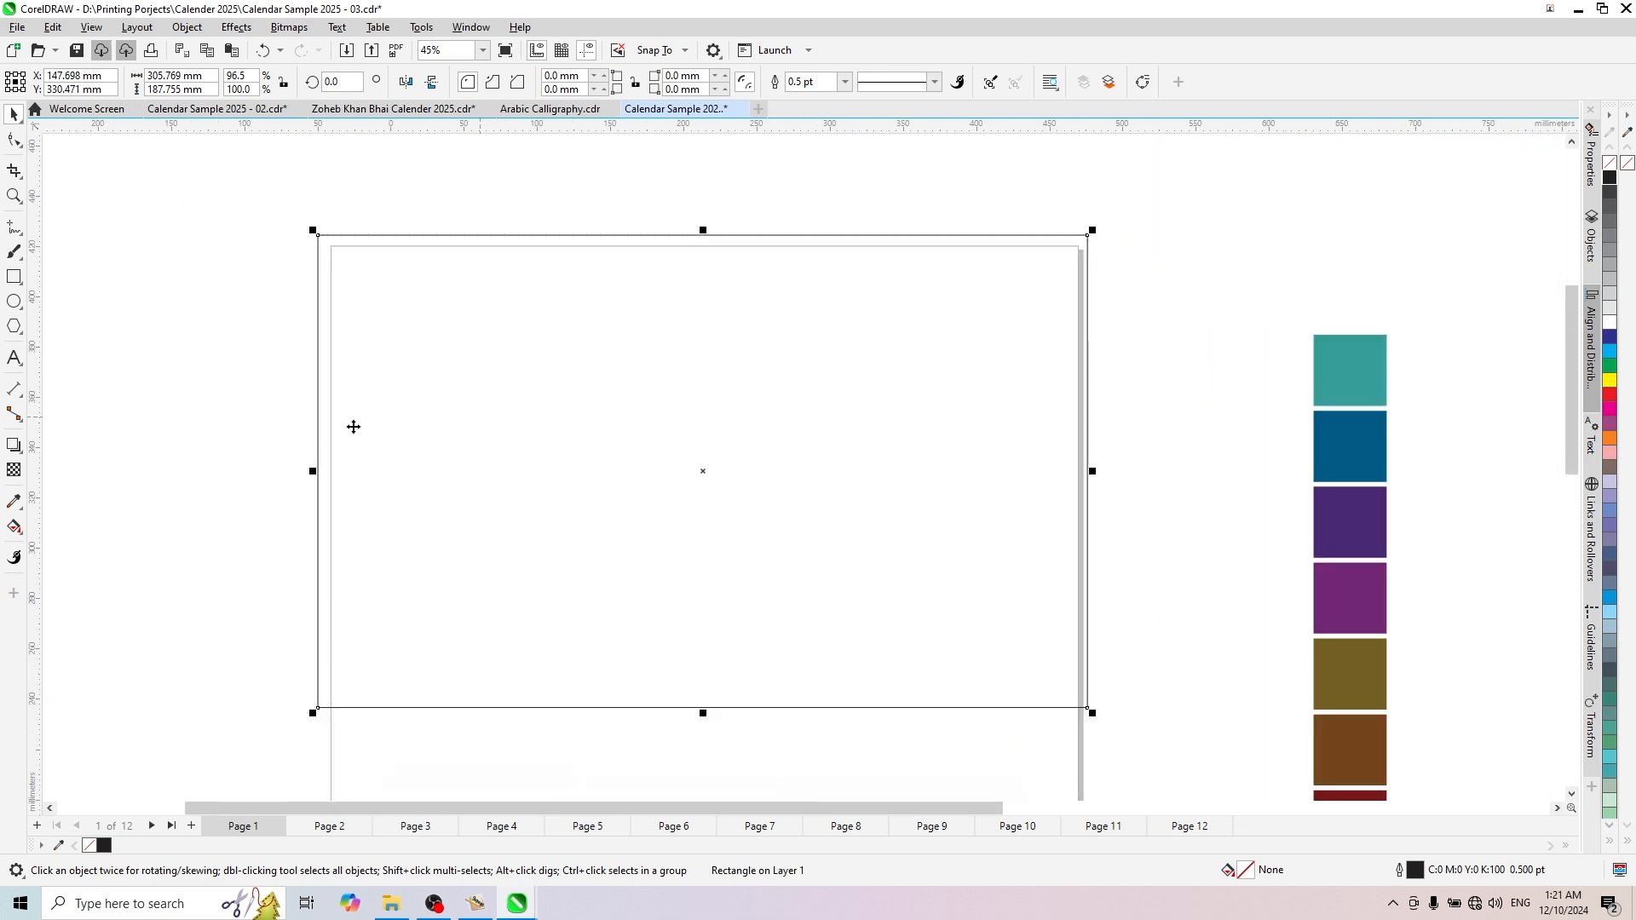
pyautogui.moveTo(314, 471); pyautogui.dragTo(325, 465)
pyautogui.scroll(4, 313, 468)
pyautogui.scroll(-5, 750, 524)
pyautogui.scroll(4, 986, 391)
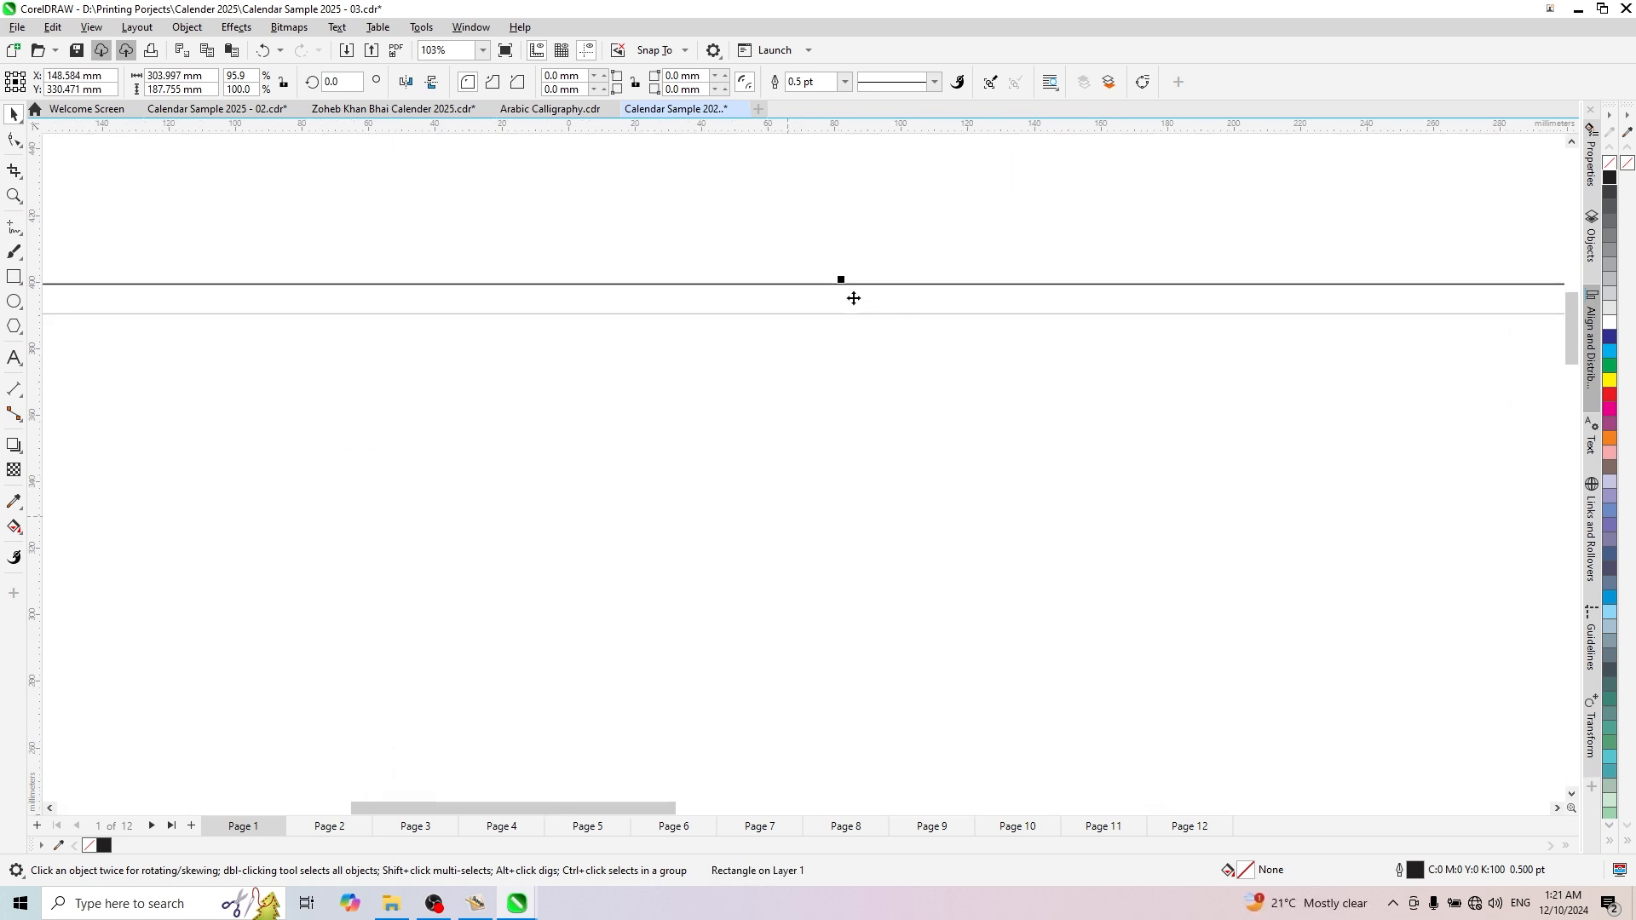
# - Lower the rectangle's top edge to make it about 186 mm high with a small bleed above the page, and deselect it
pyautogui.moveTo(841, 281); pyautogui.dragTo(838, 286)
pyautogui.scroll(3, 837, 285)
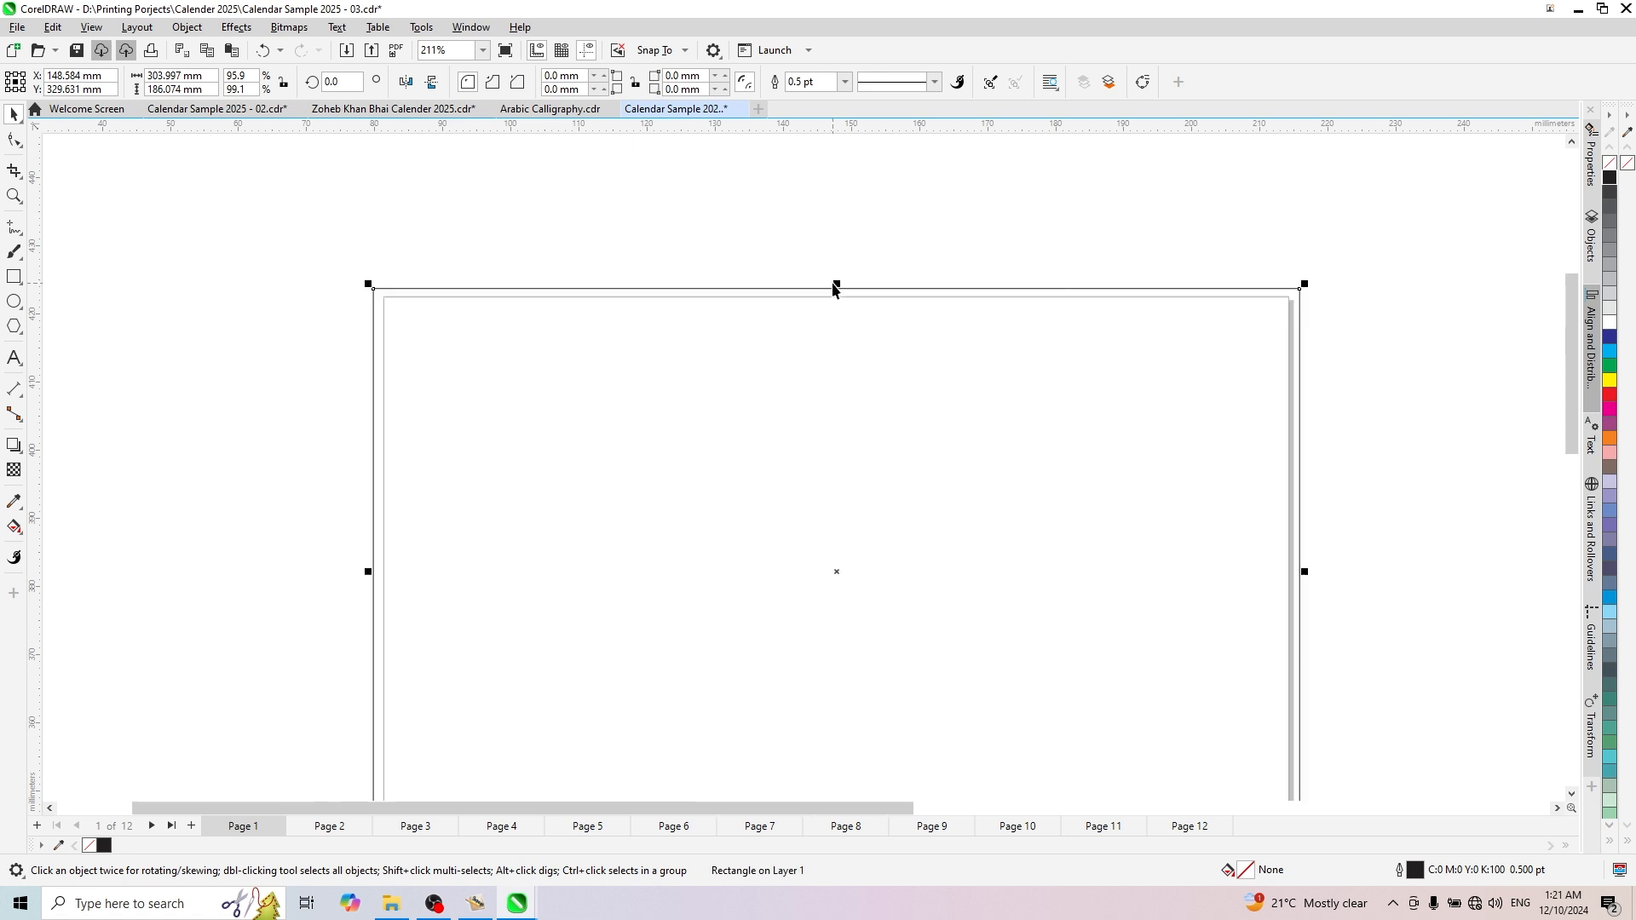
pyautogui.scroll(-6, 855, 394)
pyautogui.scroll(2, 993, 432)
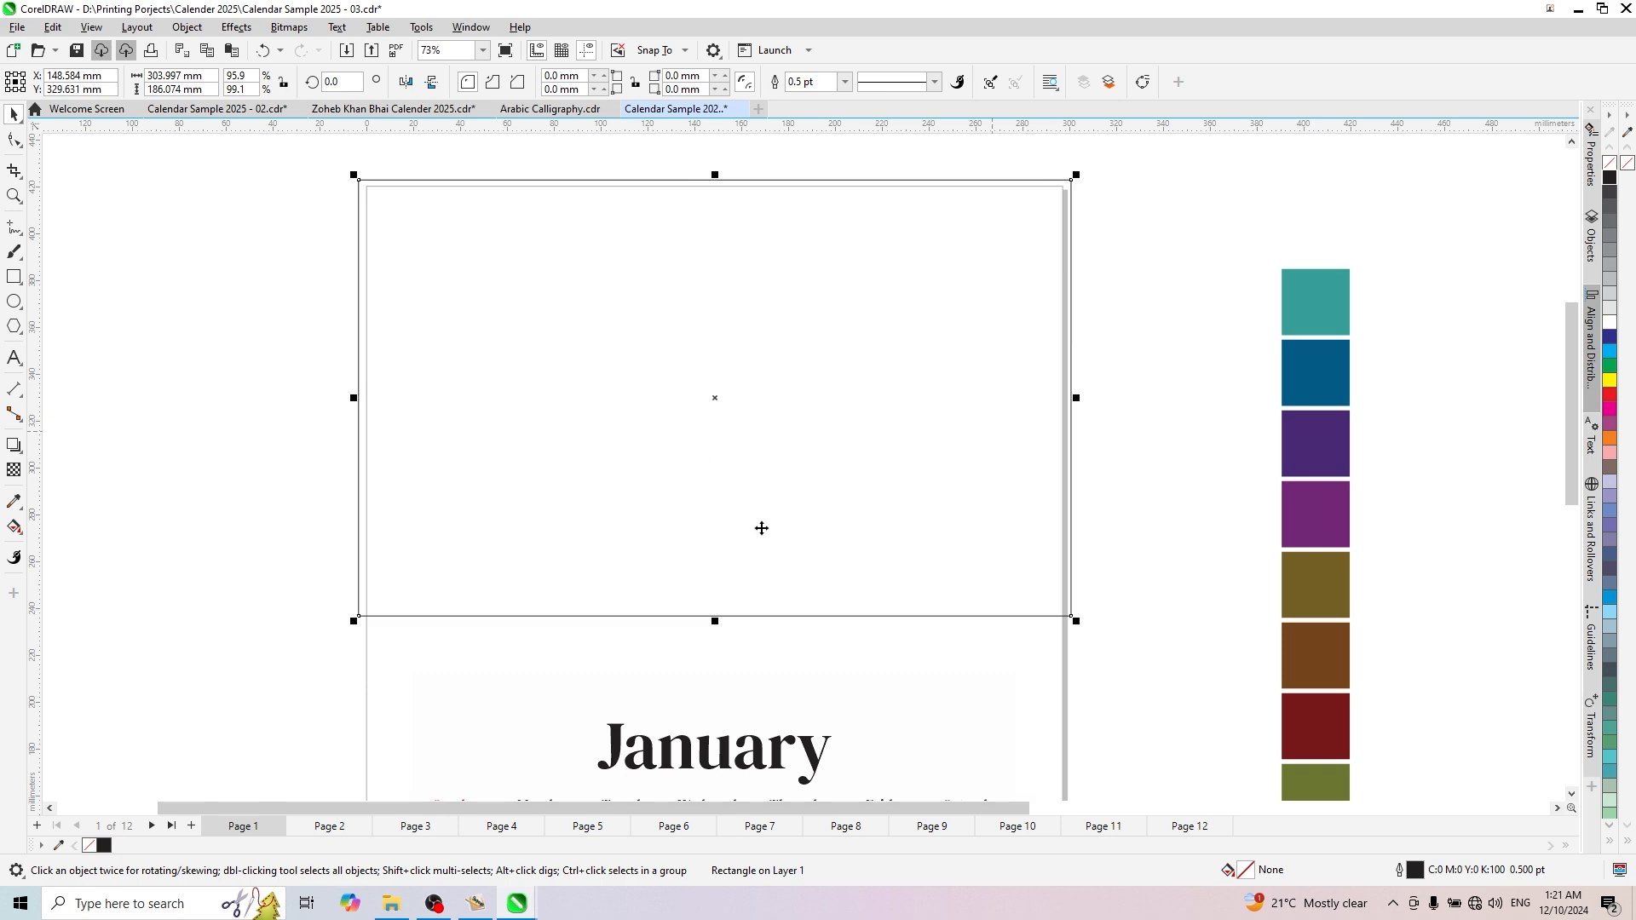
pyautogui.scroll(-4, 759, 529)
pyautogui.click(815, 273)
# - Select the Arabic calligraphy group beside the January page and examine it with the other prepared design elements
pyautogui.scroll(1, 952, 518)
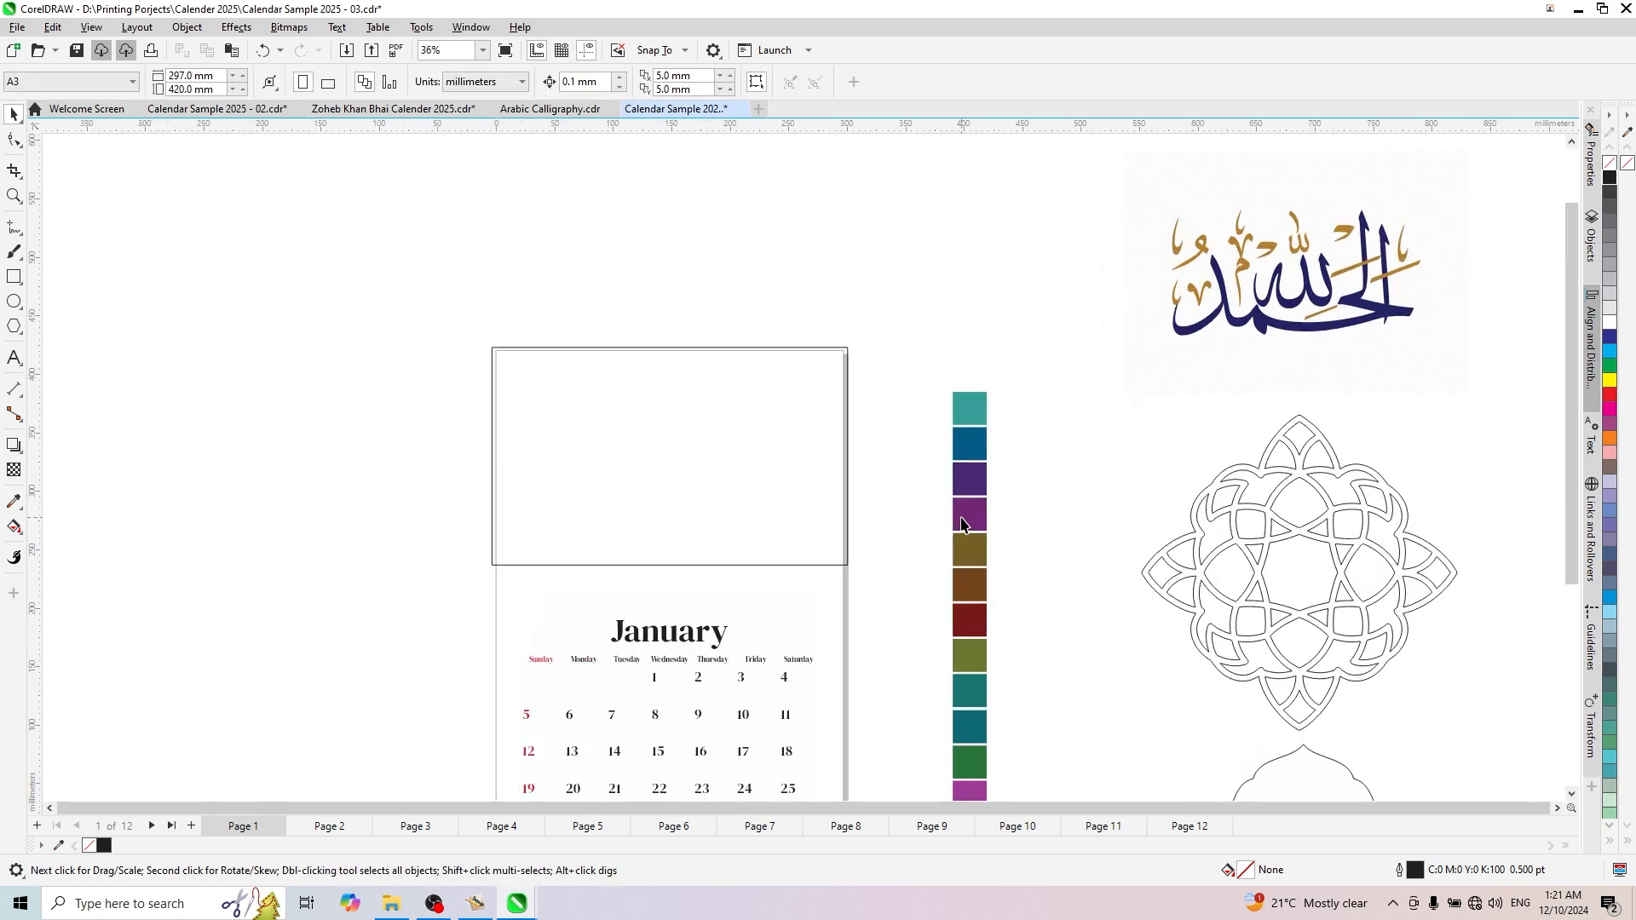
pyautogui.scroll(-1, 935, 362)
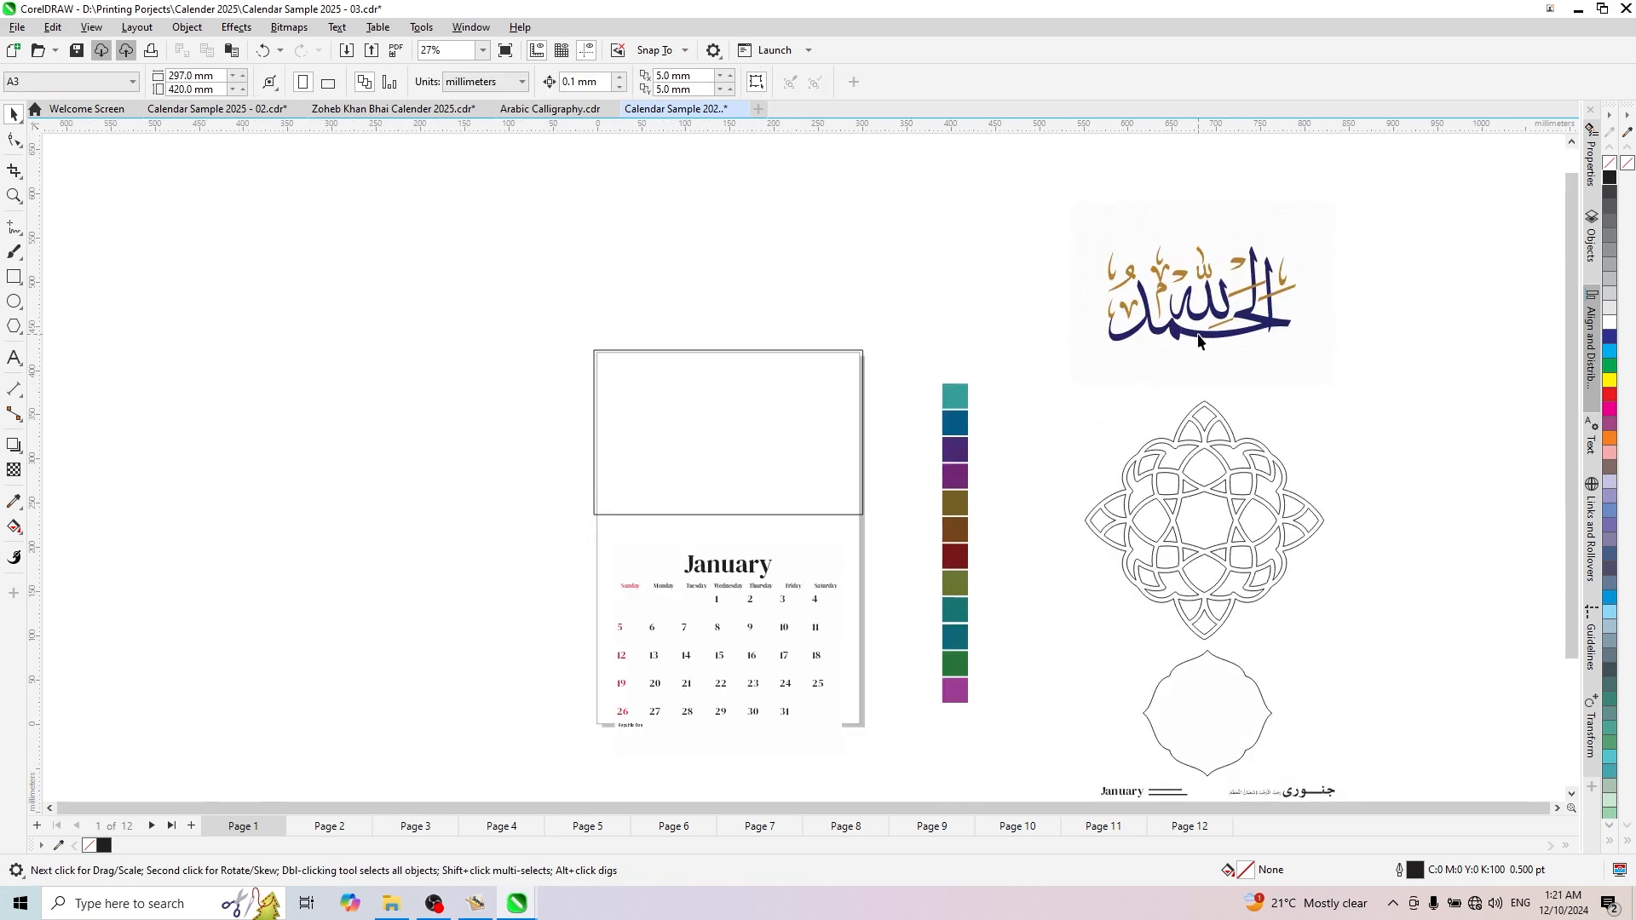
pyautogui.click(1200, 338)
pyautogui.scroll(2, 1259, 321)
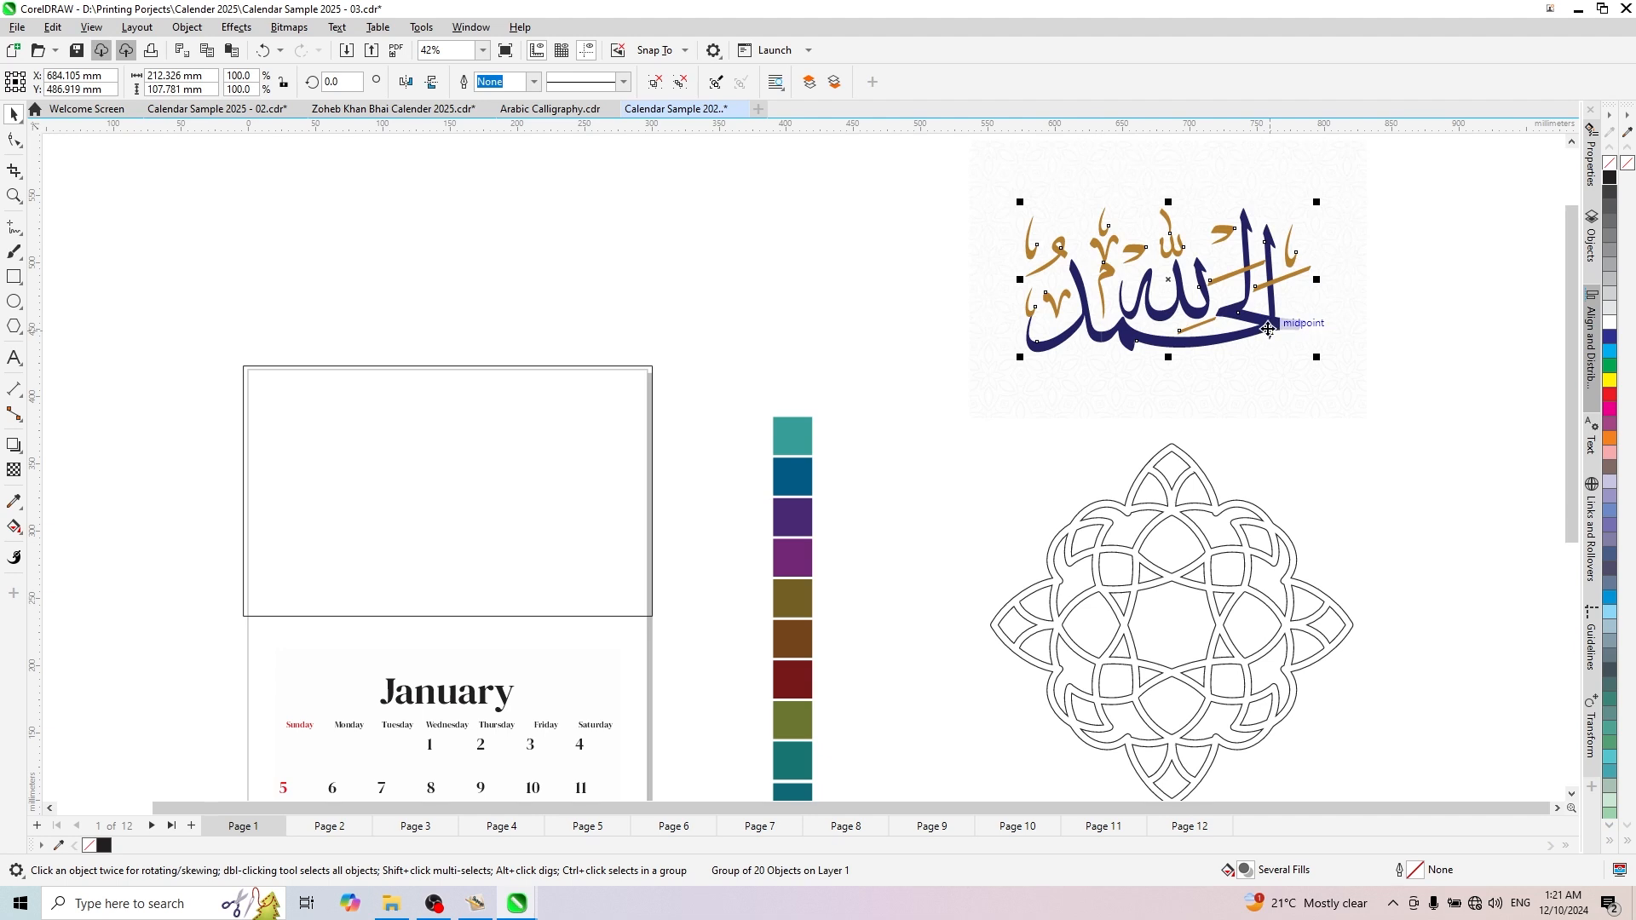
pyautogui.scroll(-2, 1268, 328)
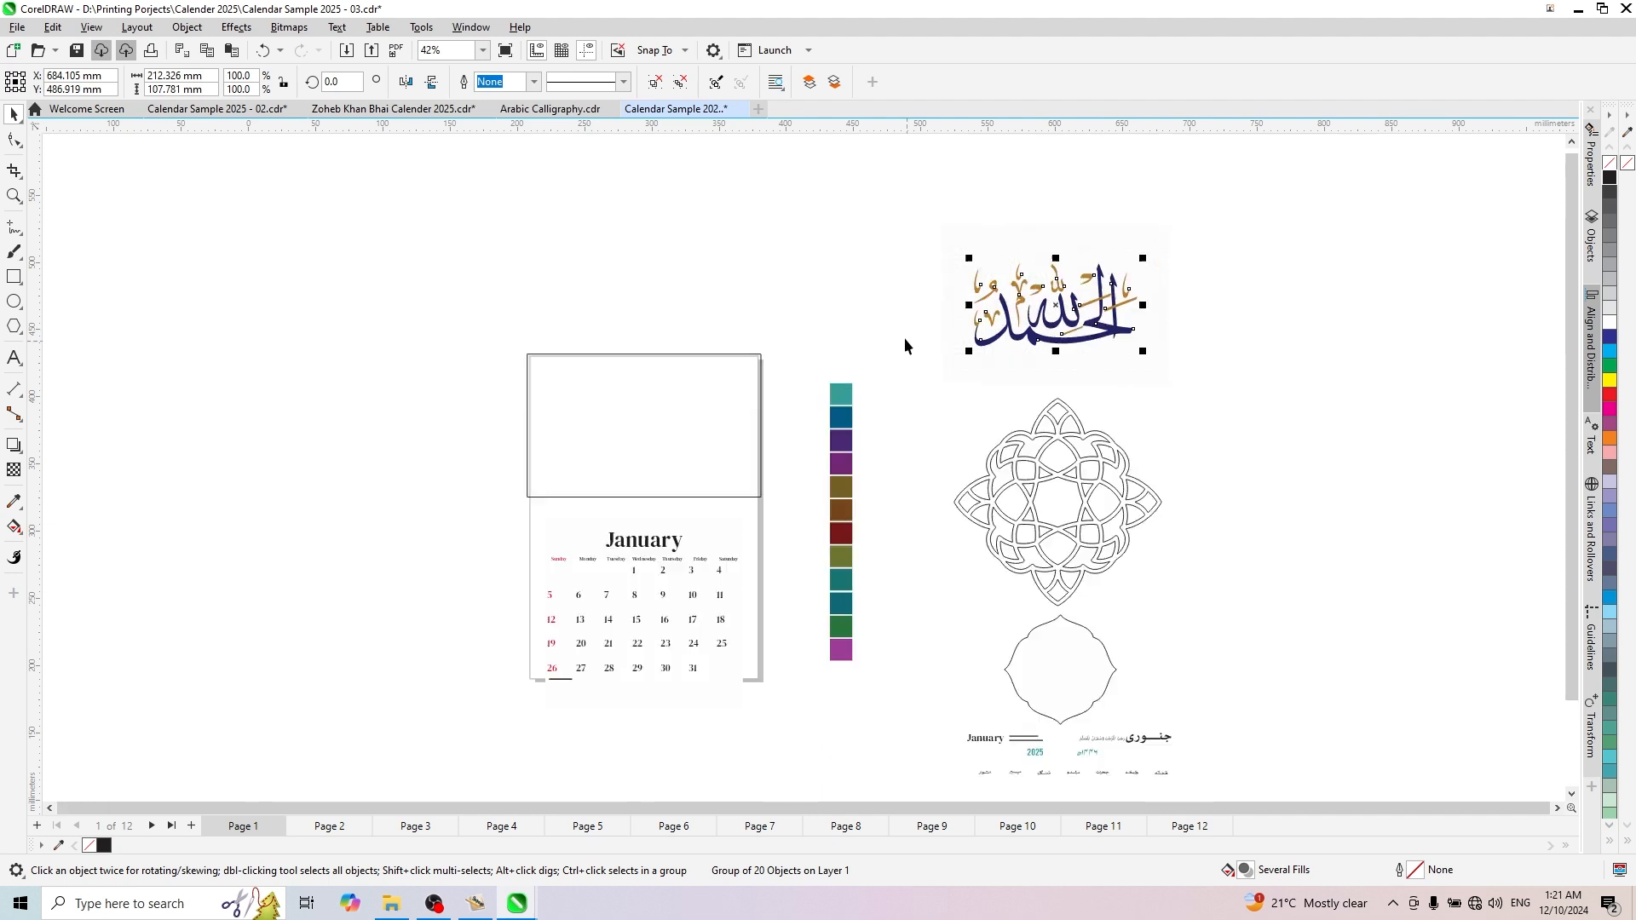
# - Examine the column of colour swatches, the patterned background behind the calligraphy, and the line-art geometric ornament beside the January page
pyautogui.moveTo(808, 350); pyautogui.dragTo(883, 707)
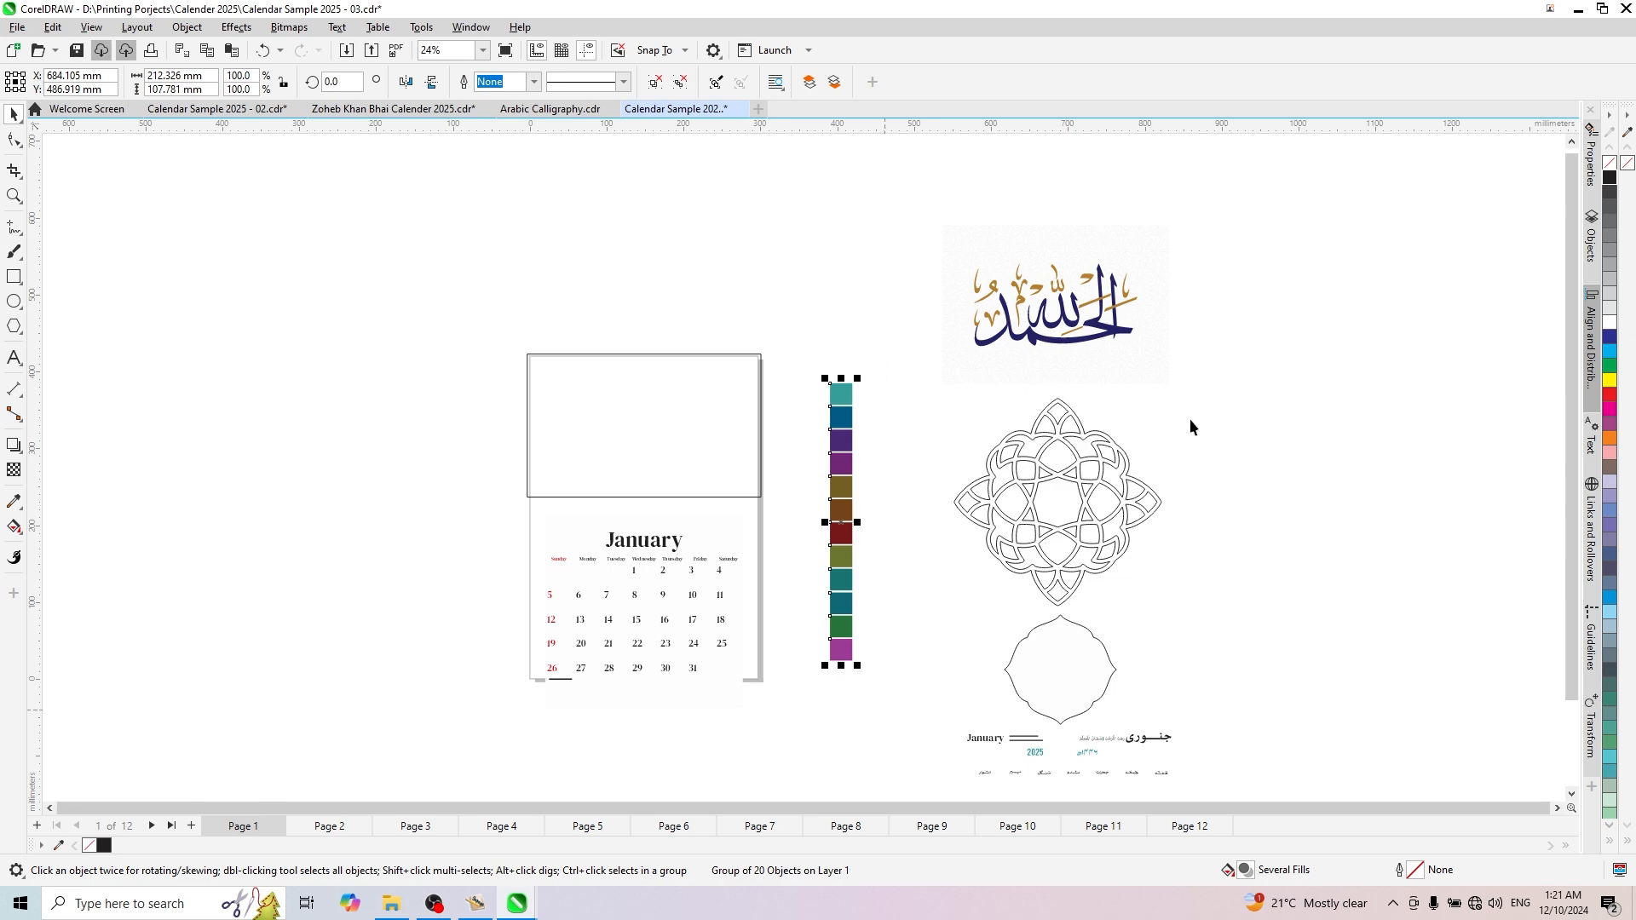
pyautogui.click(1190, 418)
pyautogui.scroll(-2, 1005, 385)
pyautogui.scroll(2, 1057, 522)
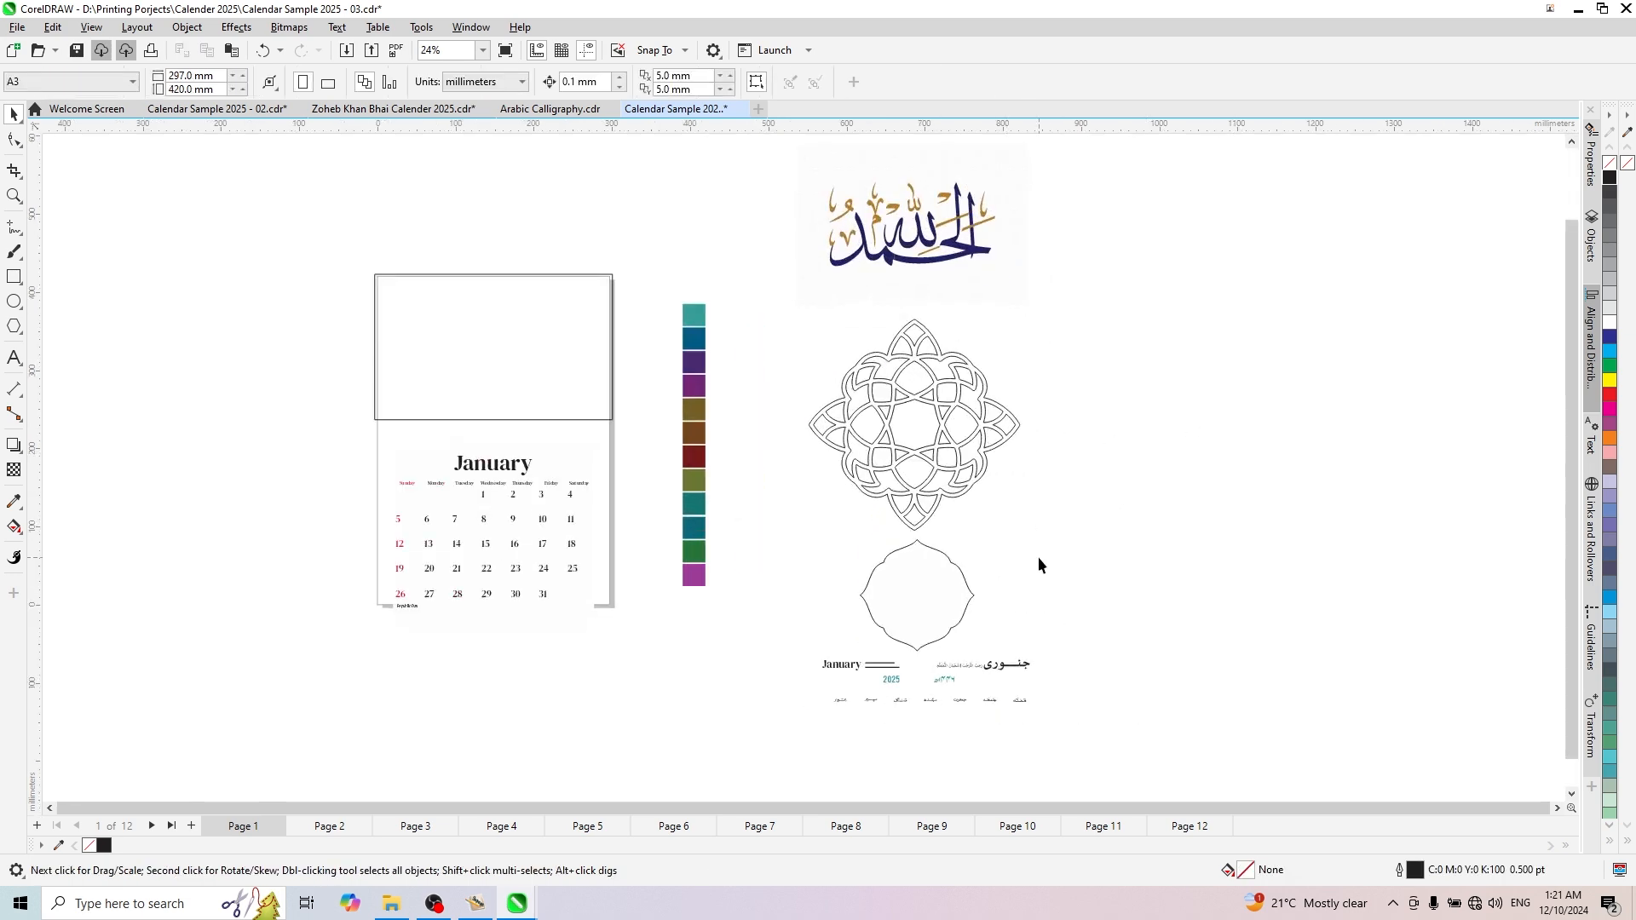
pyautogui.scroll(3, 957, 395)
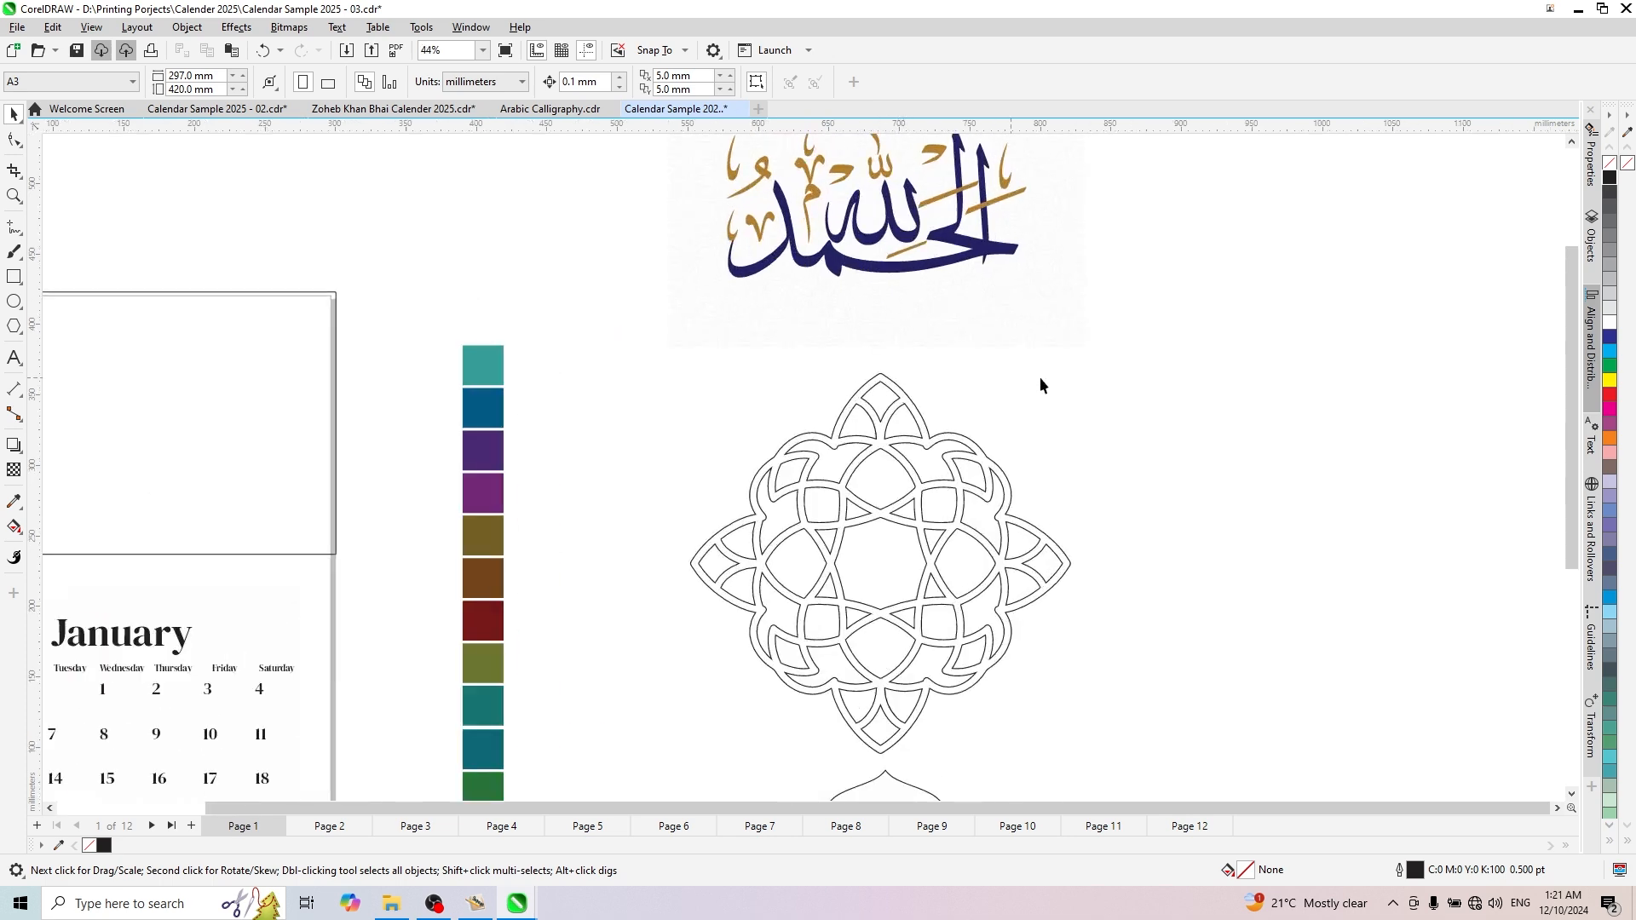
pyautogui.scroll(-2, 1056, 379)
pyautogui.scroll(2, 1010, 365)
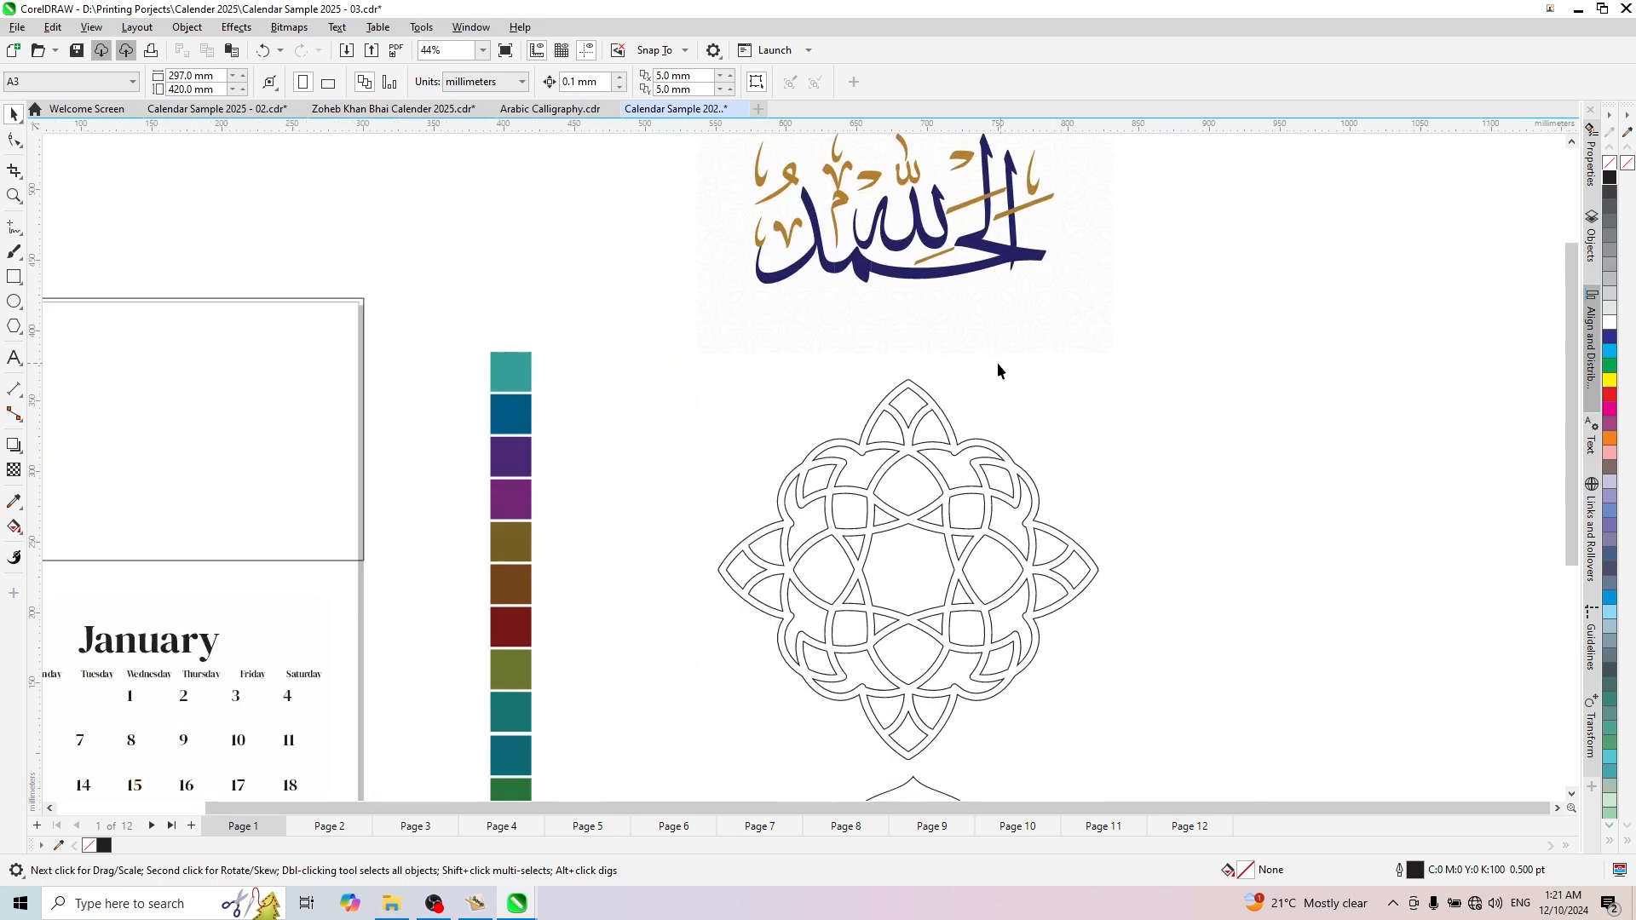
pyautogui.click(997, 340)
pyautogui.scroll(4, 995, 333)
pyautogui.scroll(-5, 990, 338)
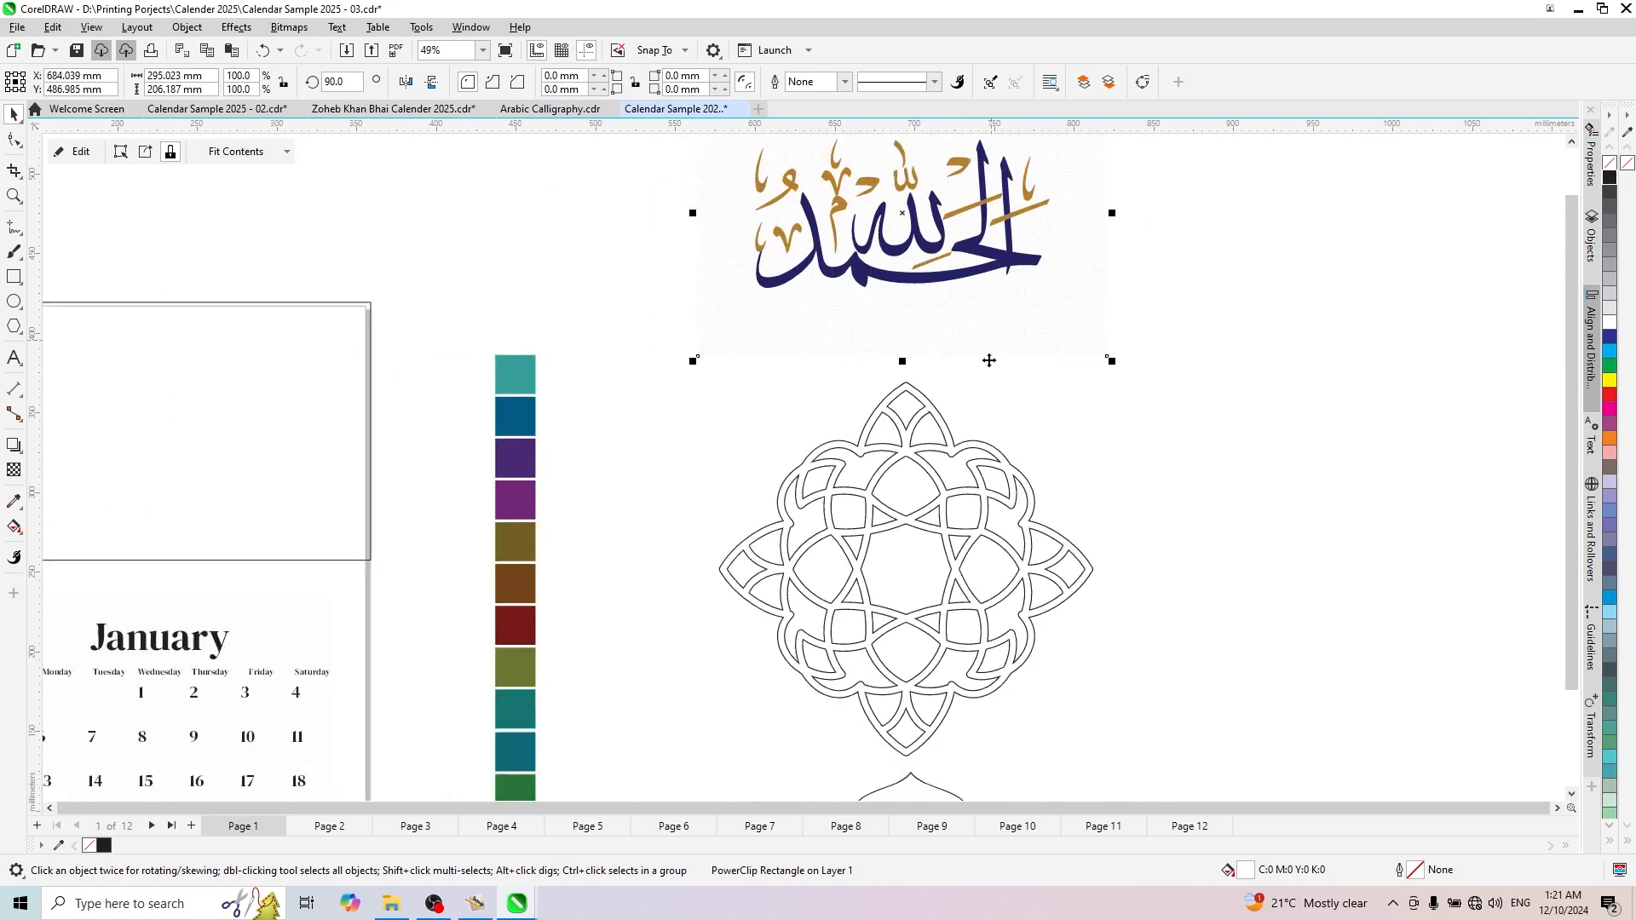
pyautogui.click(892, 457)
pyautogui.scroll(2, 907, 473)
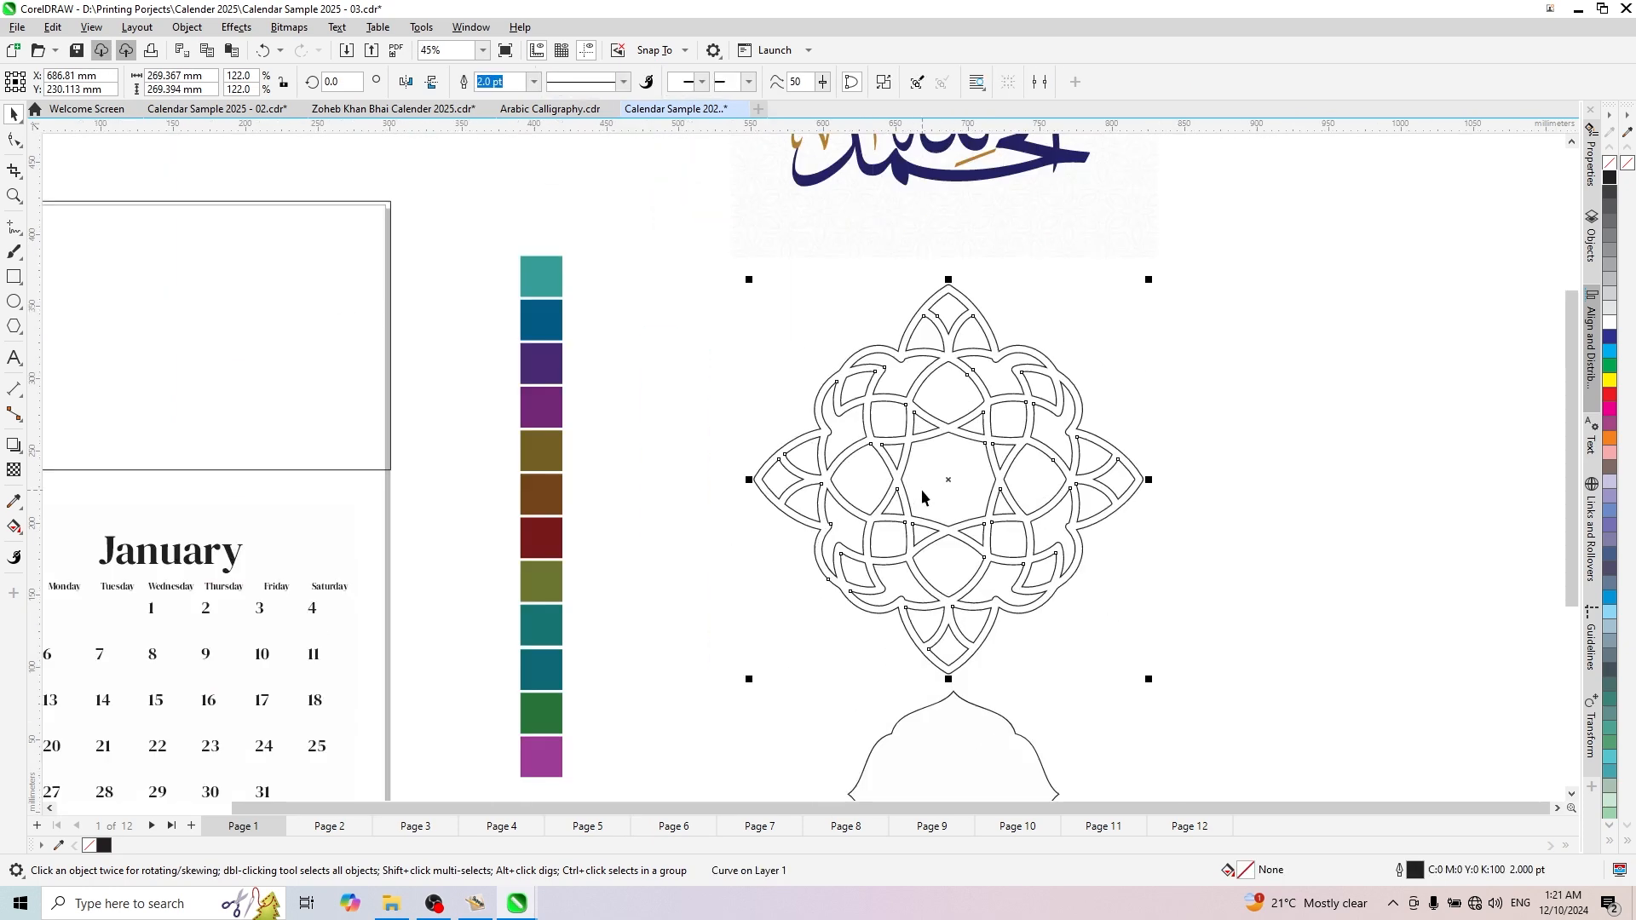
pyautogui.scroll(-3, 922, 489)
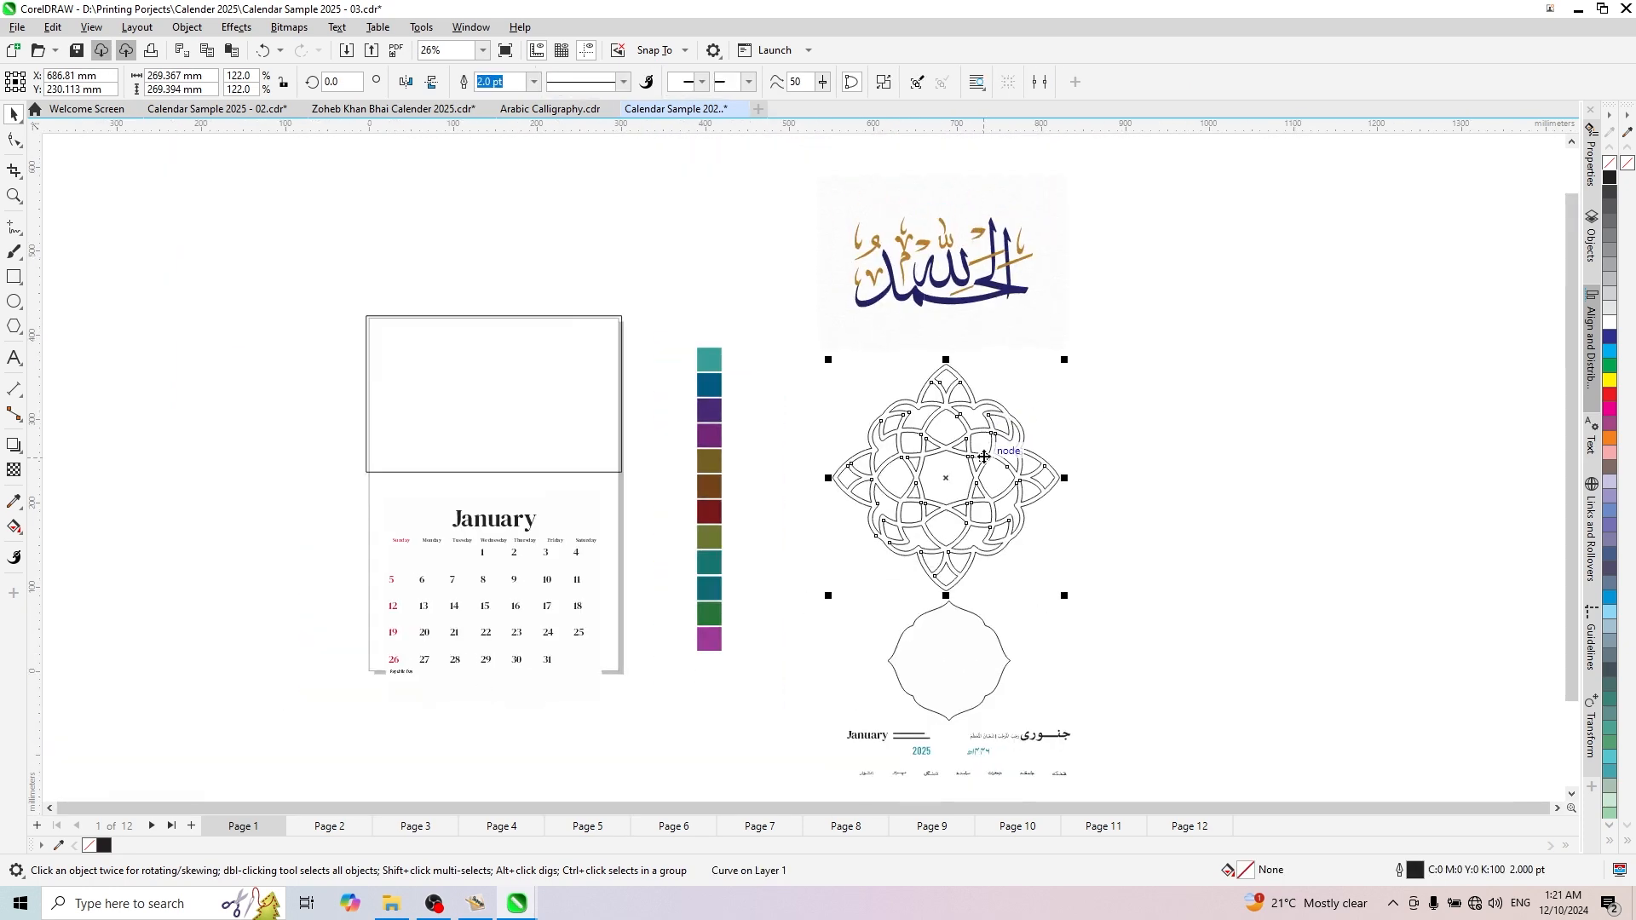
pyautogui.scroll(2, 1086, 600)
pyautogui.click(841, 533)
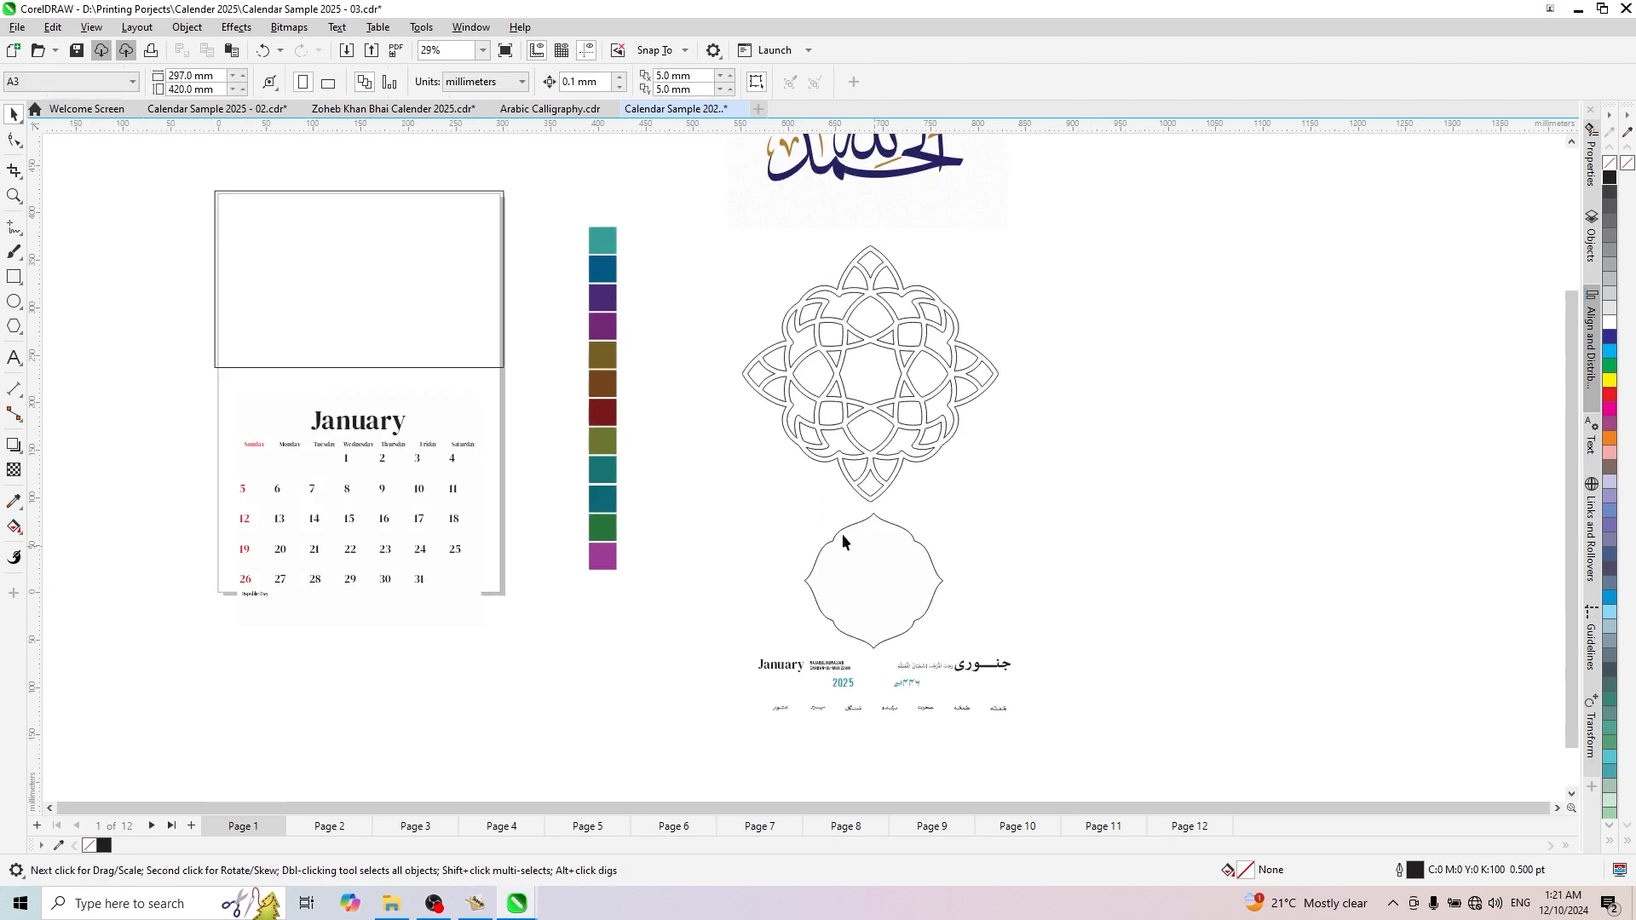
# - Examine the scalloped frame and the English and Urdu month, year and weekday texts beneath it
pyautogui.moveTo(714, 493); pyautogui.dragTo(1008, 657)
pyautogui.scroll(-2, 903, 631)
pyautogui.scroll(5, 896, 628)
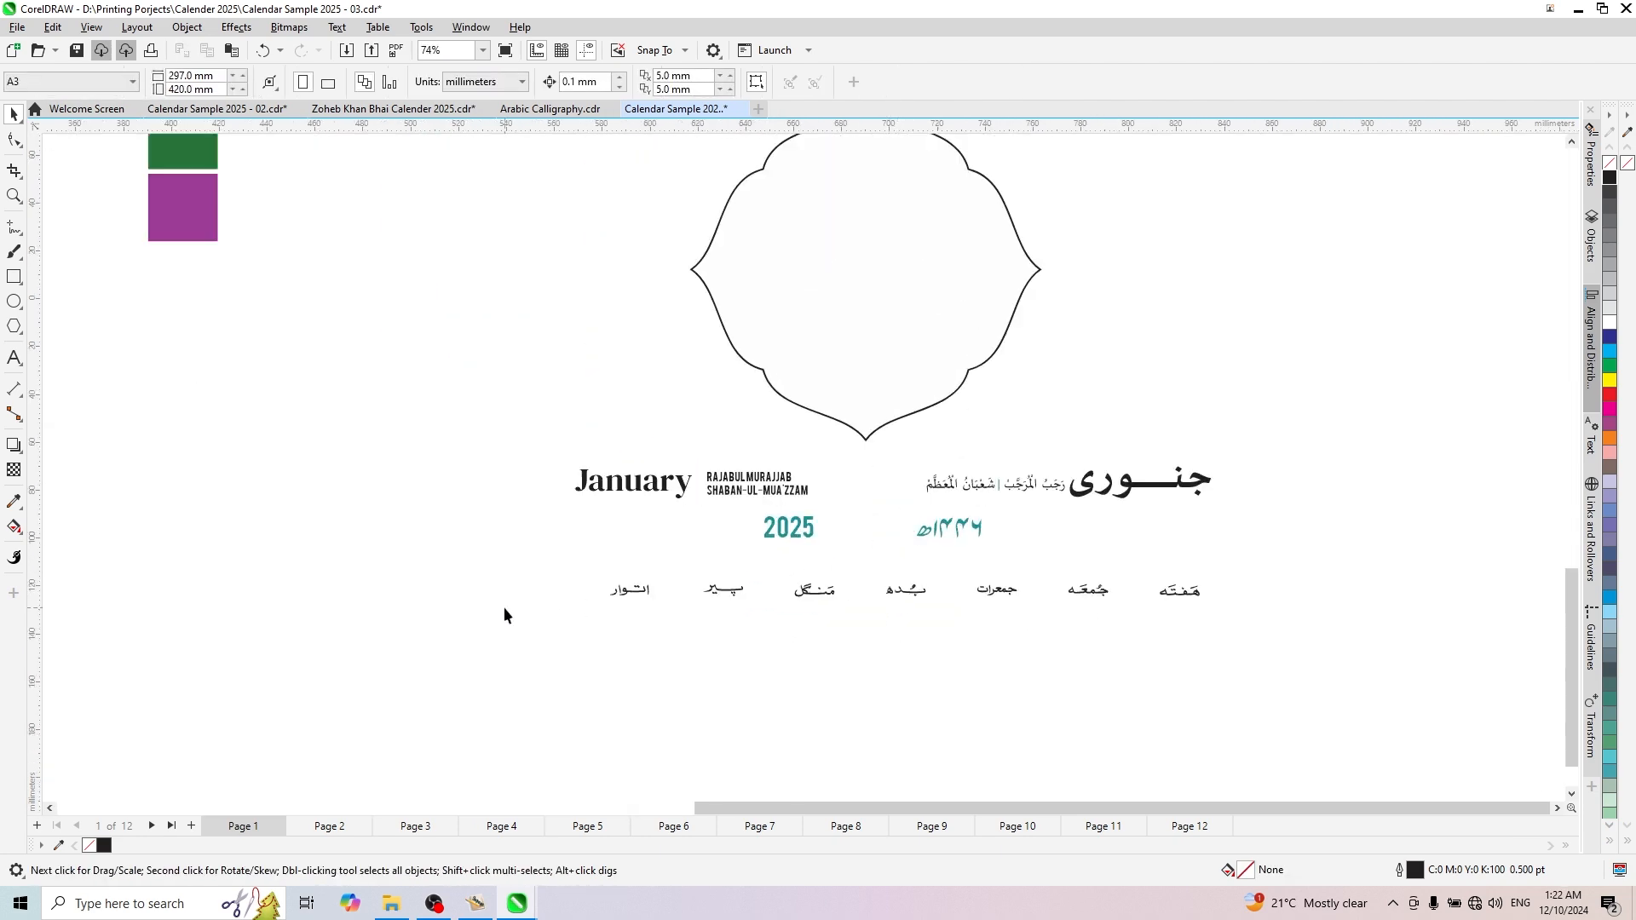
pyautogui.moveTo(1077, 531); pyautogui.dragTo(1287, 444)
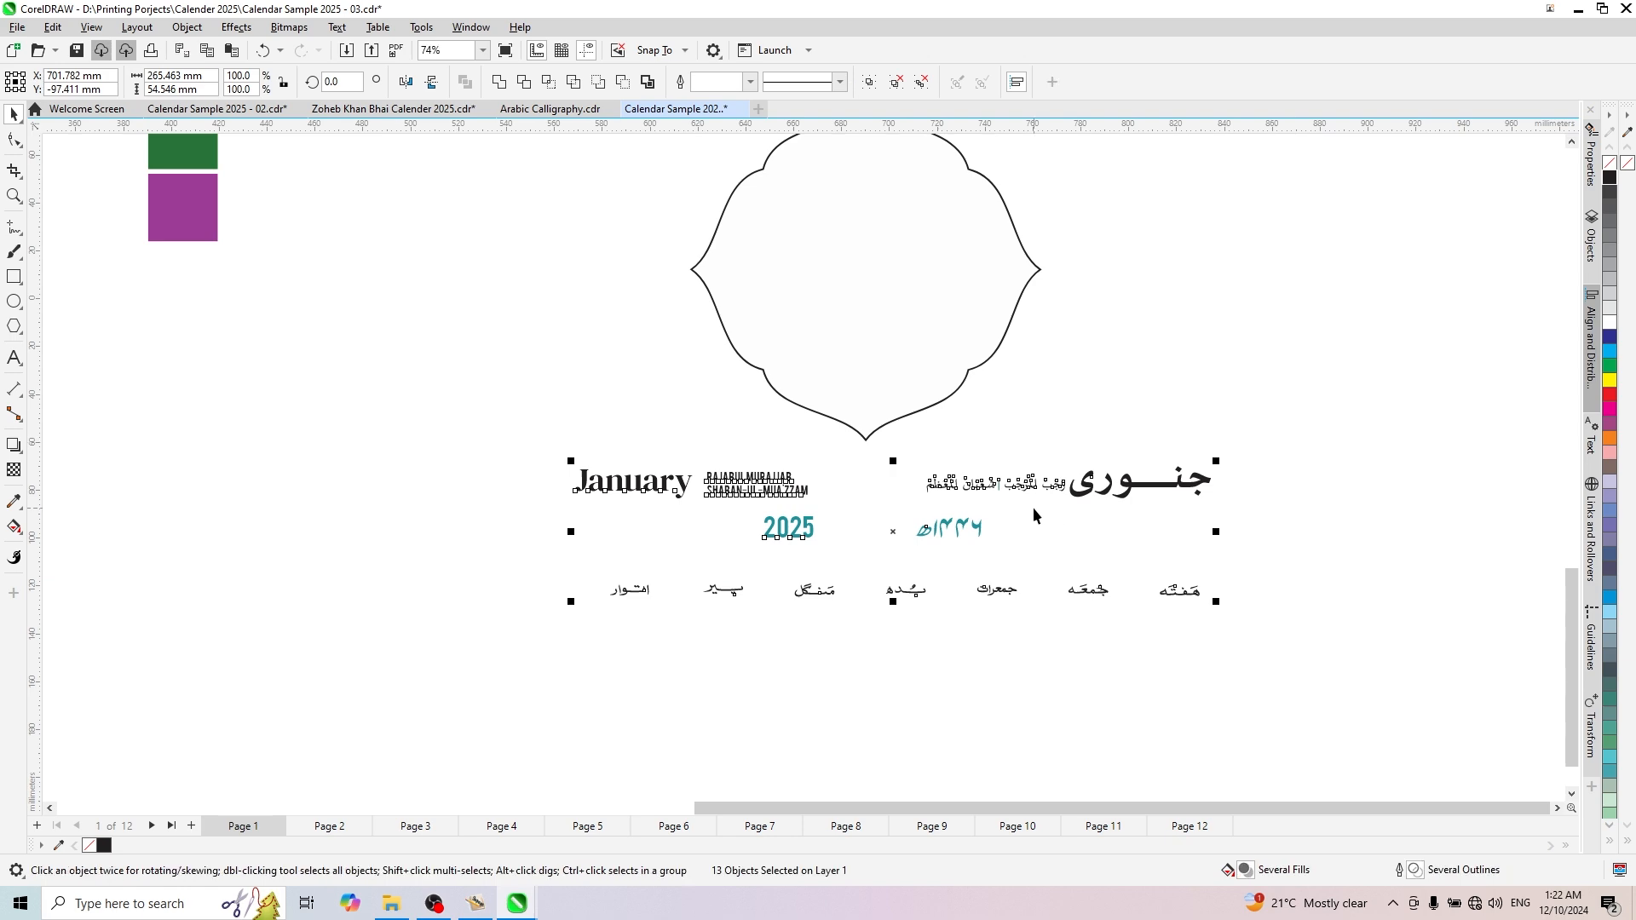
pyautogui.scroll(-4, 1034, 519)
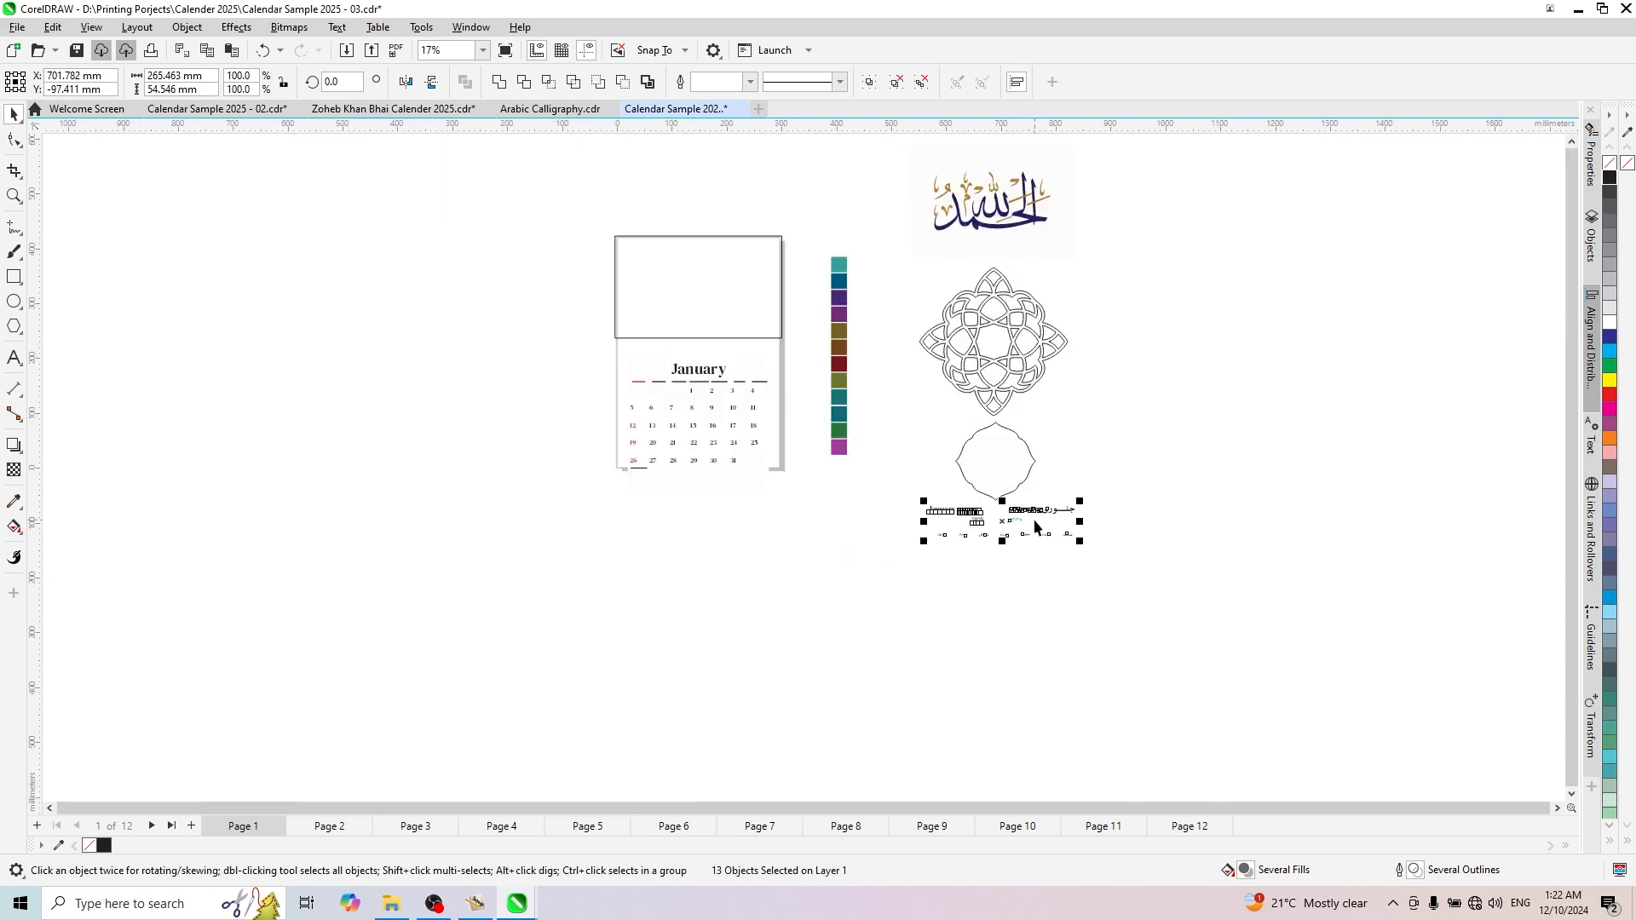
pyautogui.scroll(2, 770, 212)
pyautogui.click(663, 430)
# - Move the geometric ornament directly above the January page's empty rectangle, centred at about X 134, Y 572 mm, and deselect it
pyautogui.click(1262, 463)
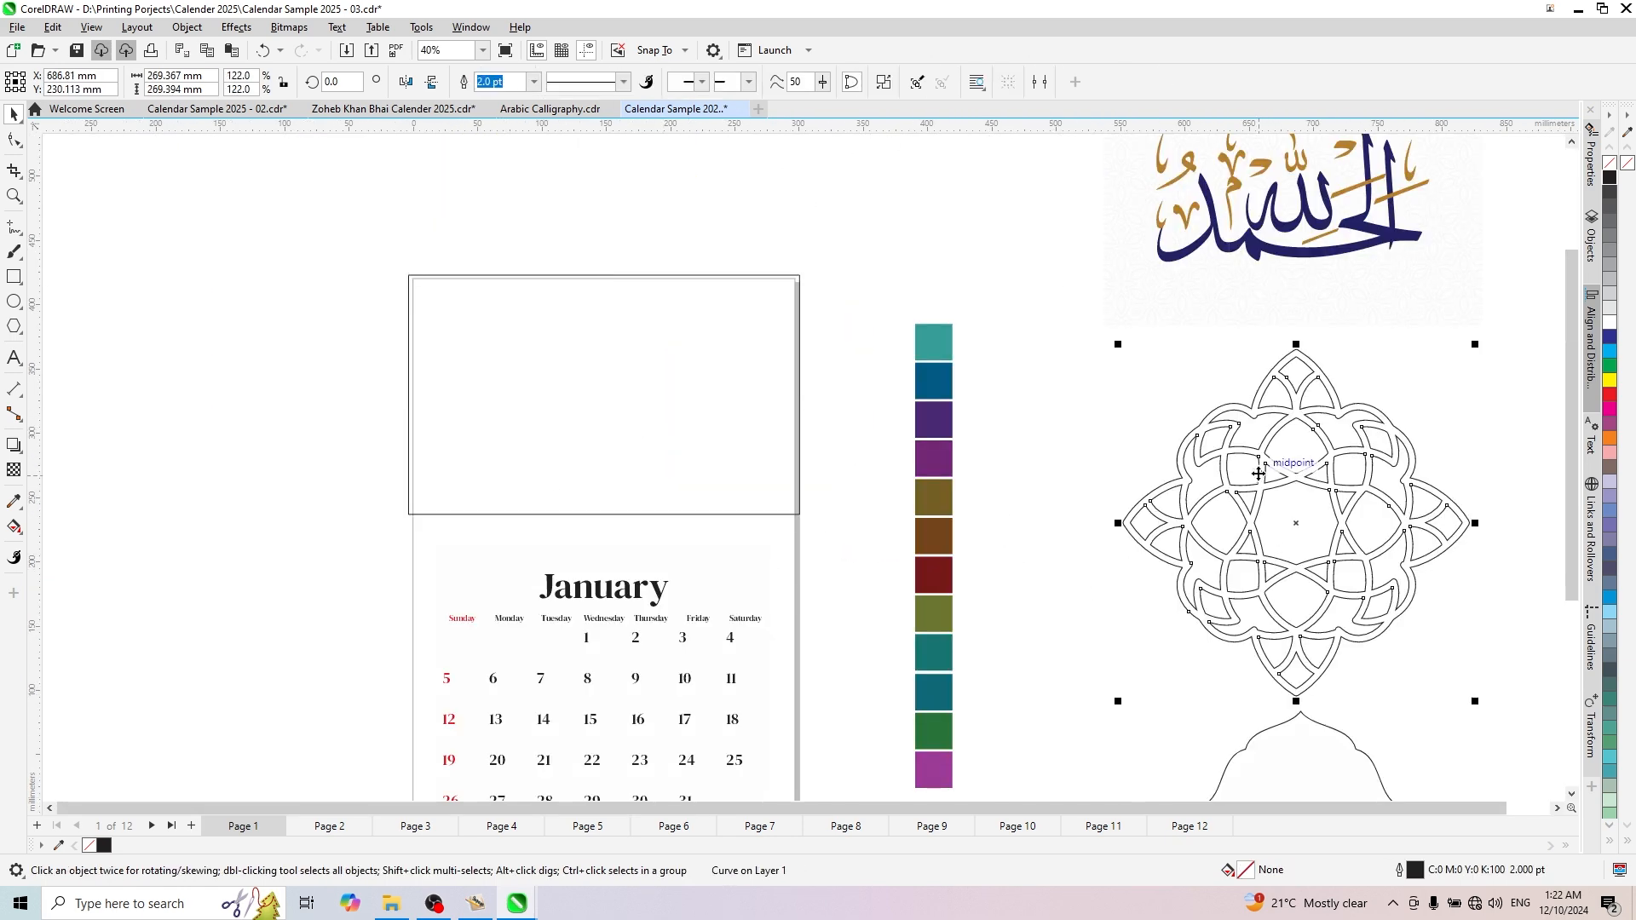
pyautogui.scroll(-2, 1263, 463)
pyautogui.moveTo(1260, 464); pyautogui.dragTo(946, 260)
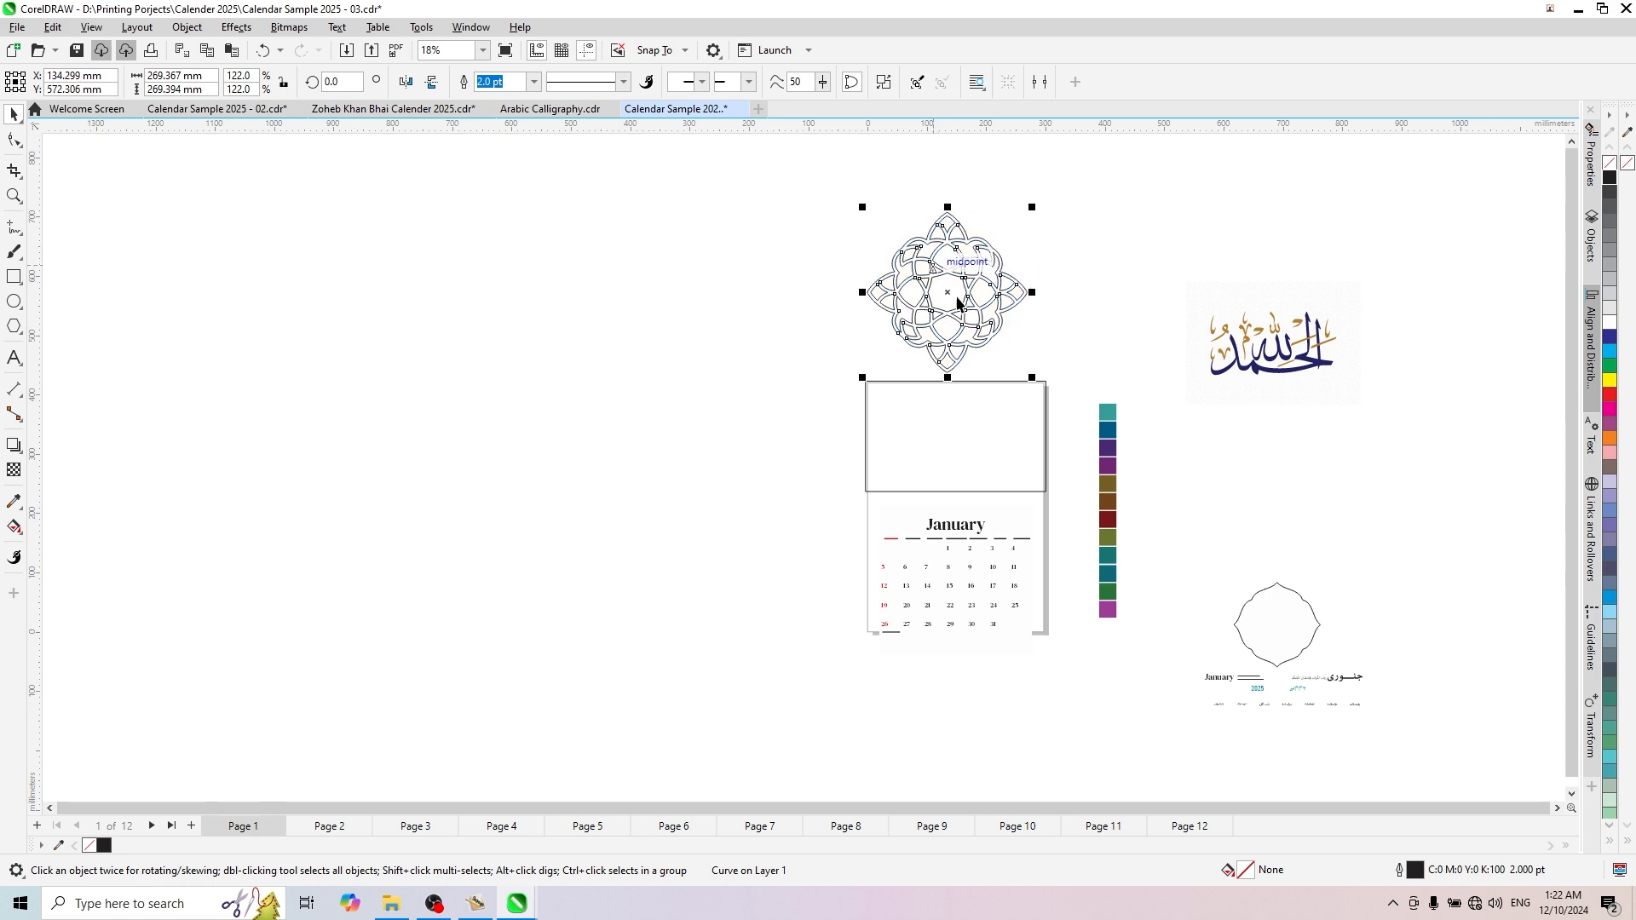
pyautogui.scroll(2, 1103, 217)
pyautogui.scroll(-2, 706, 353)
pyautogui.click(876, 325)
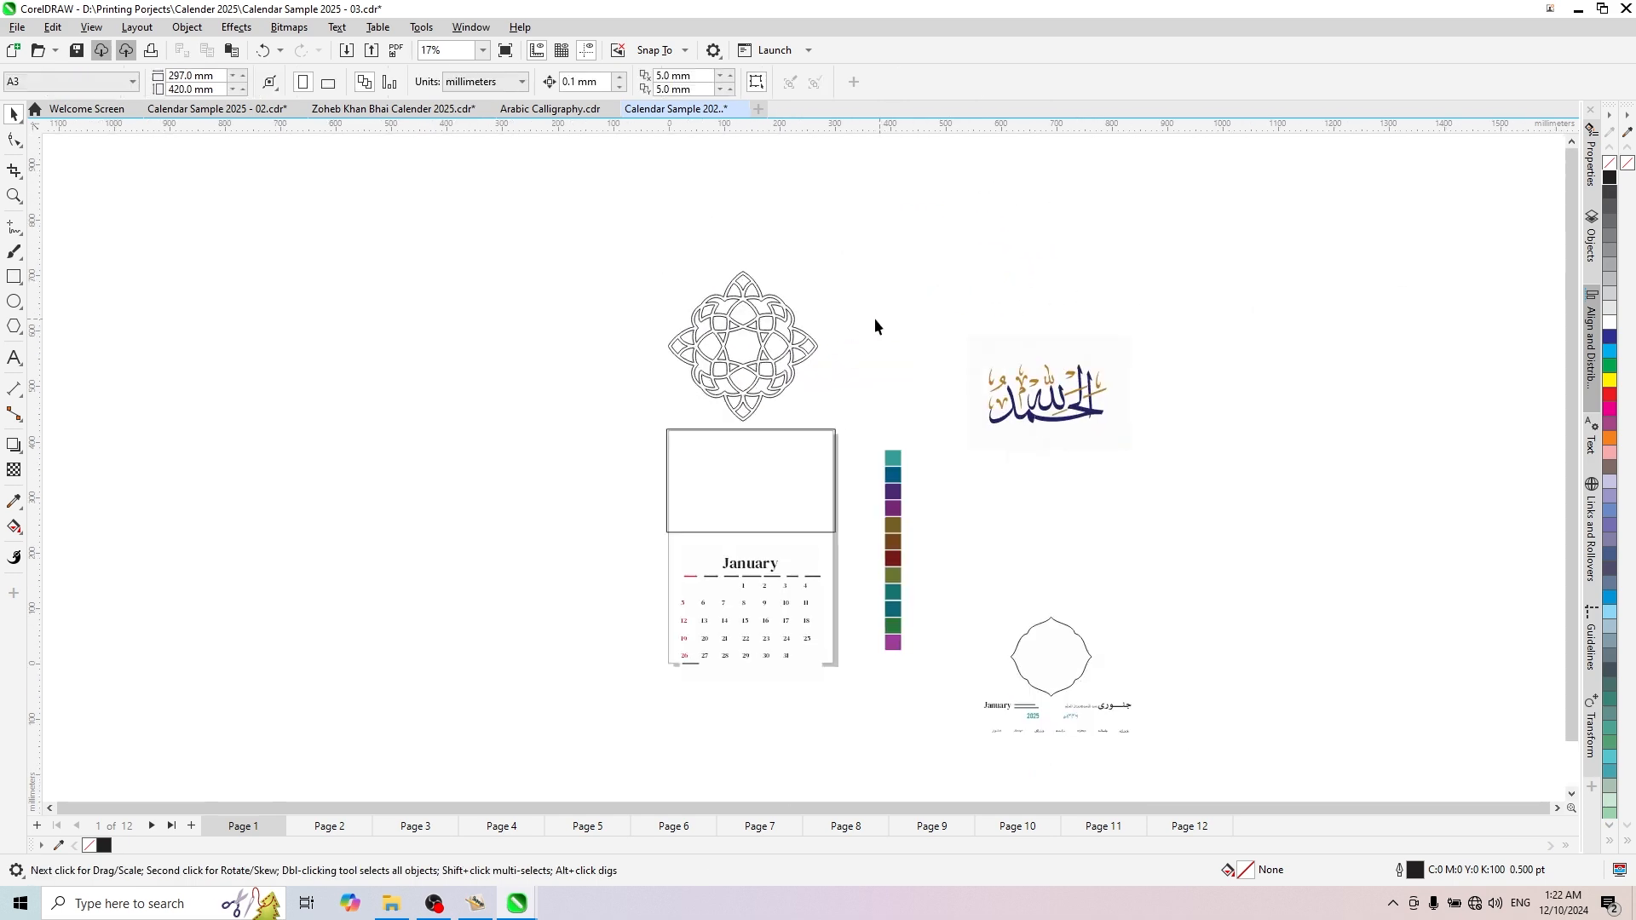
# - Sample the calligraphy's gold (C13 M43 Y89 K20) and its navy into the document palette, and clear the selection
pyautogui.scroll(2, 876, 319)
pyautogui.scroll(1, 757, 392)
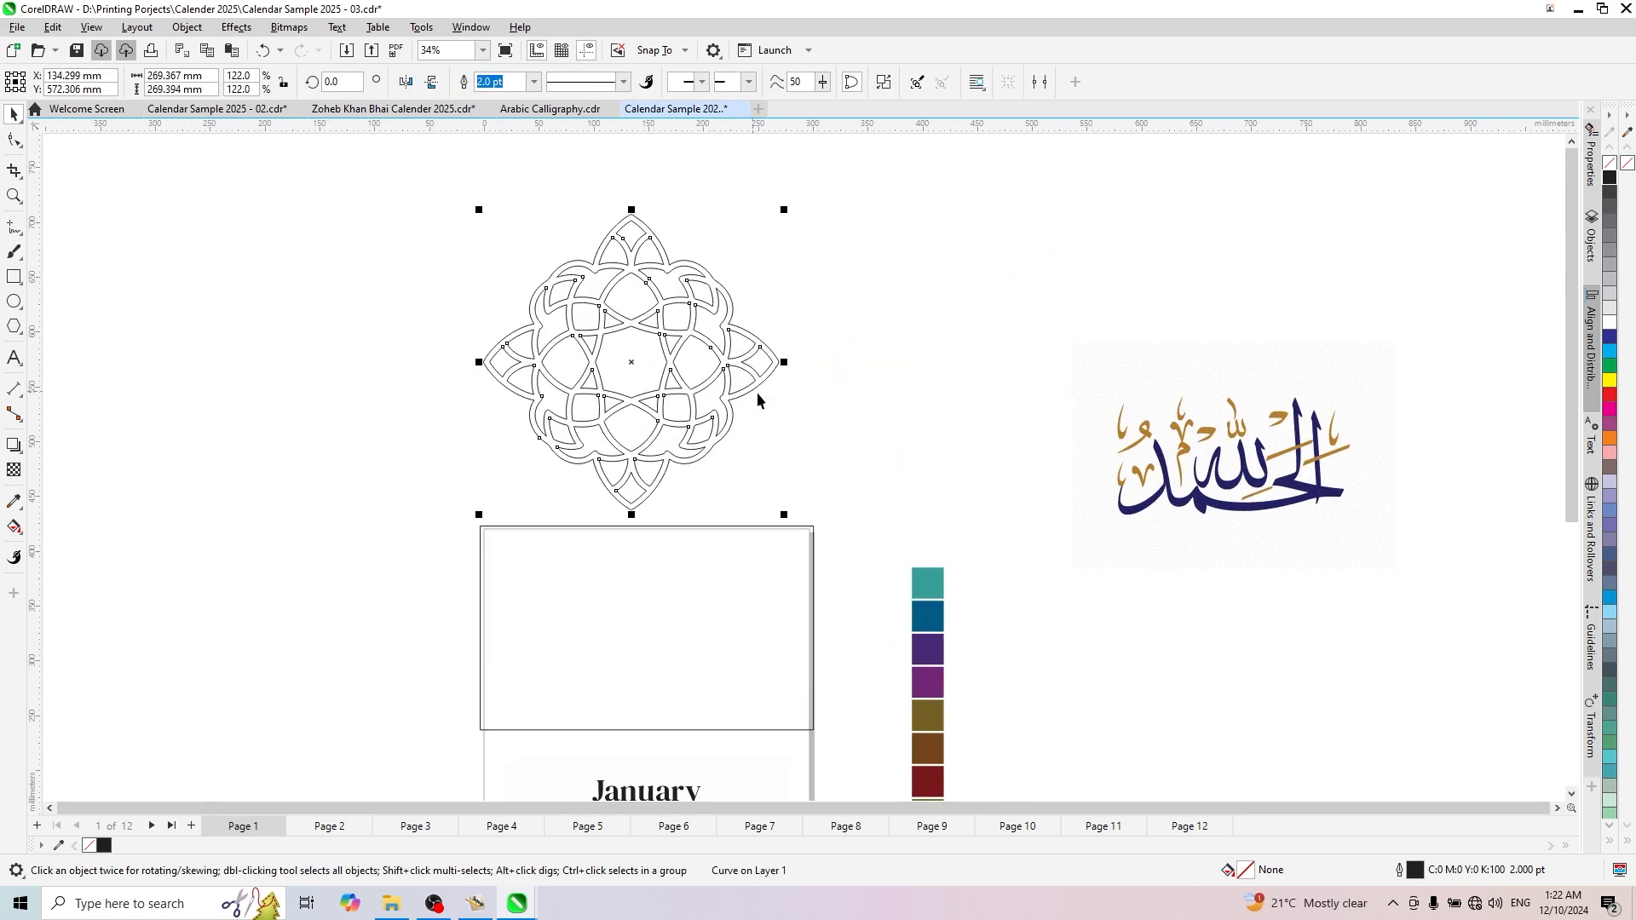
pyautogui.scroll(4, 1333, 528)
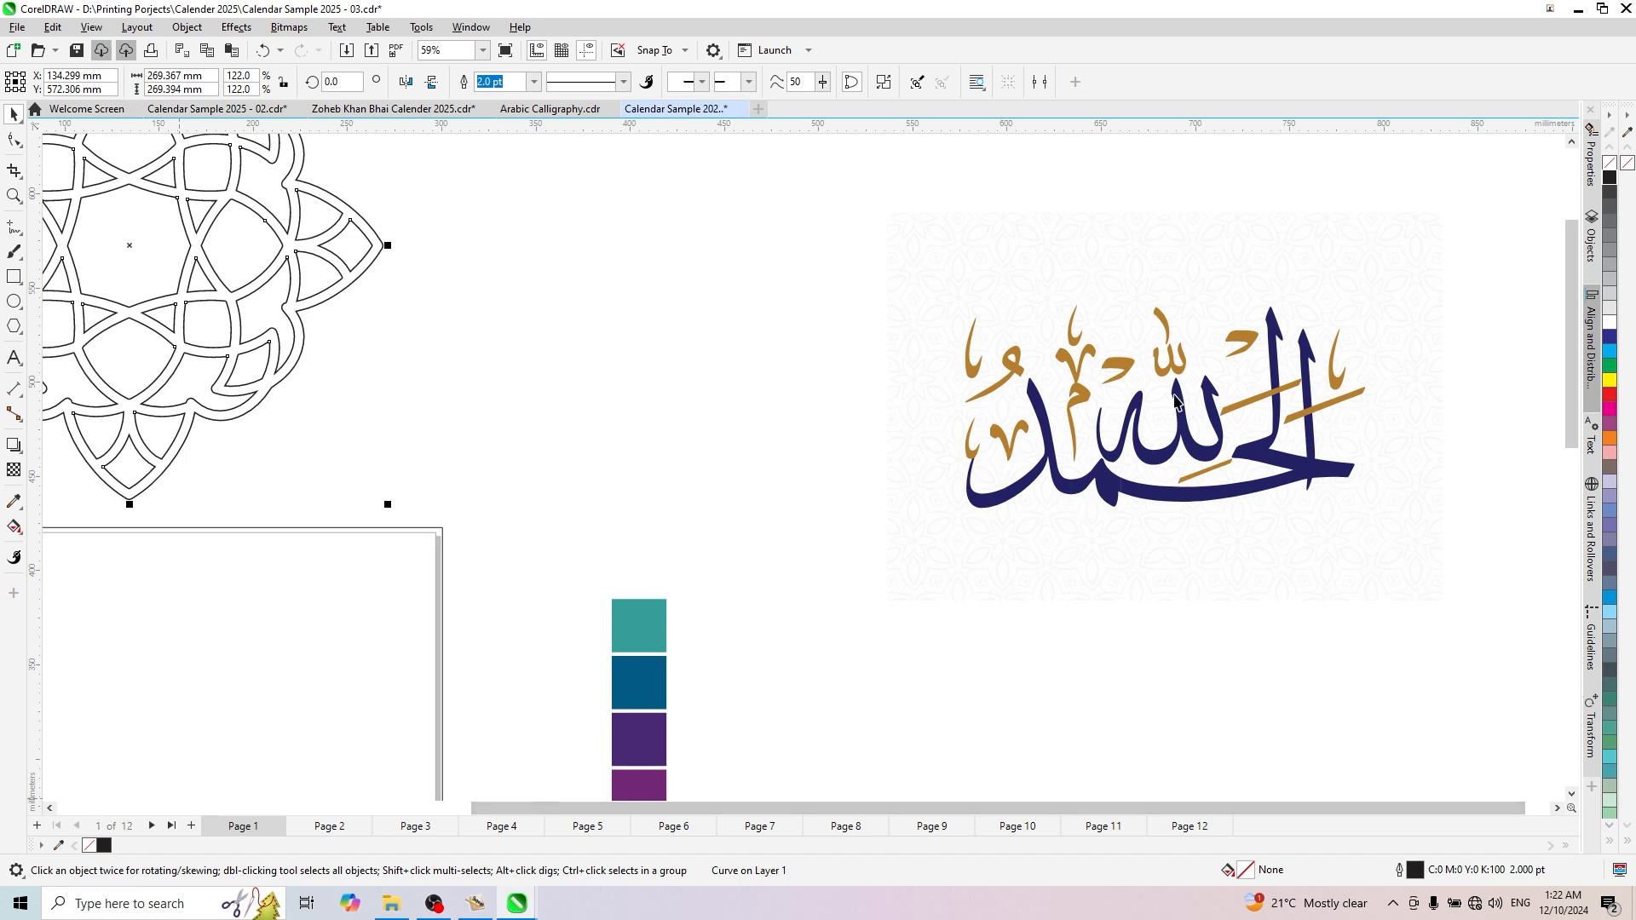
pyautogui.moveTo(849, 263); pyautogui.dragTo(1408, 558)
pyautogui.scroll(2, 1118, 433)
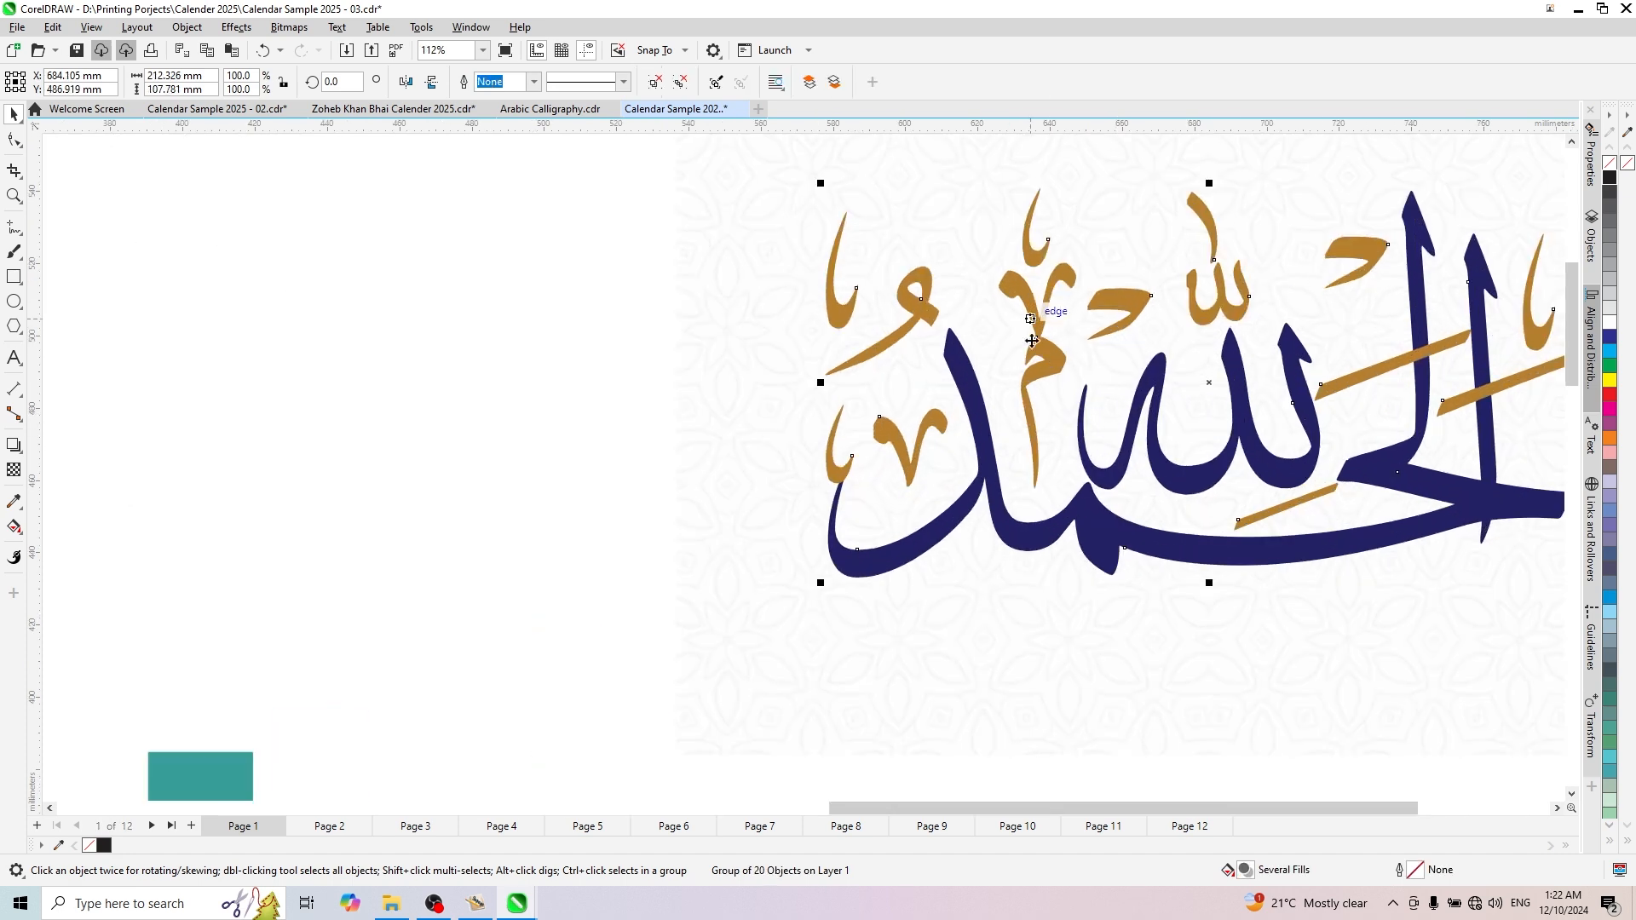
pyautogui.scroll(-3, 1155, 411)
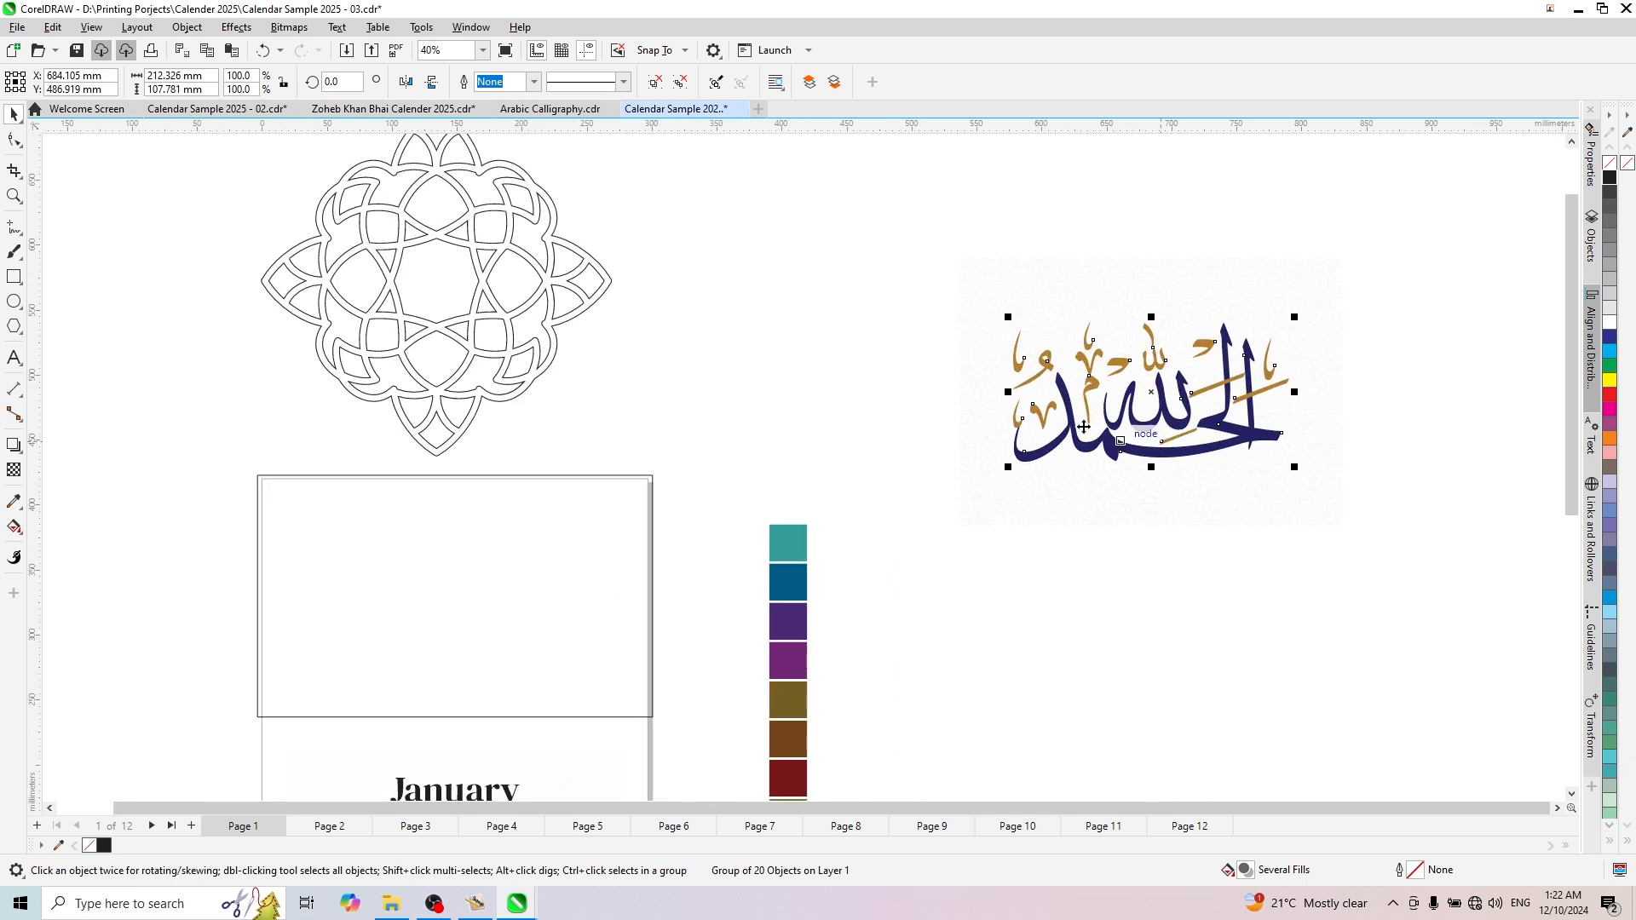
pyautogui.click(59, 844)
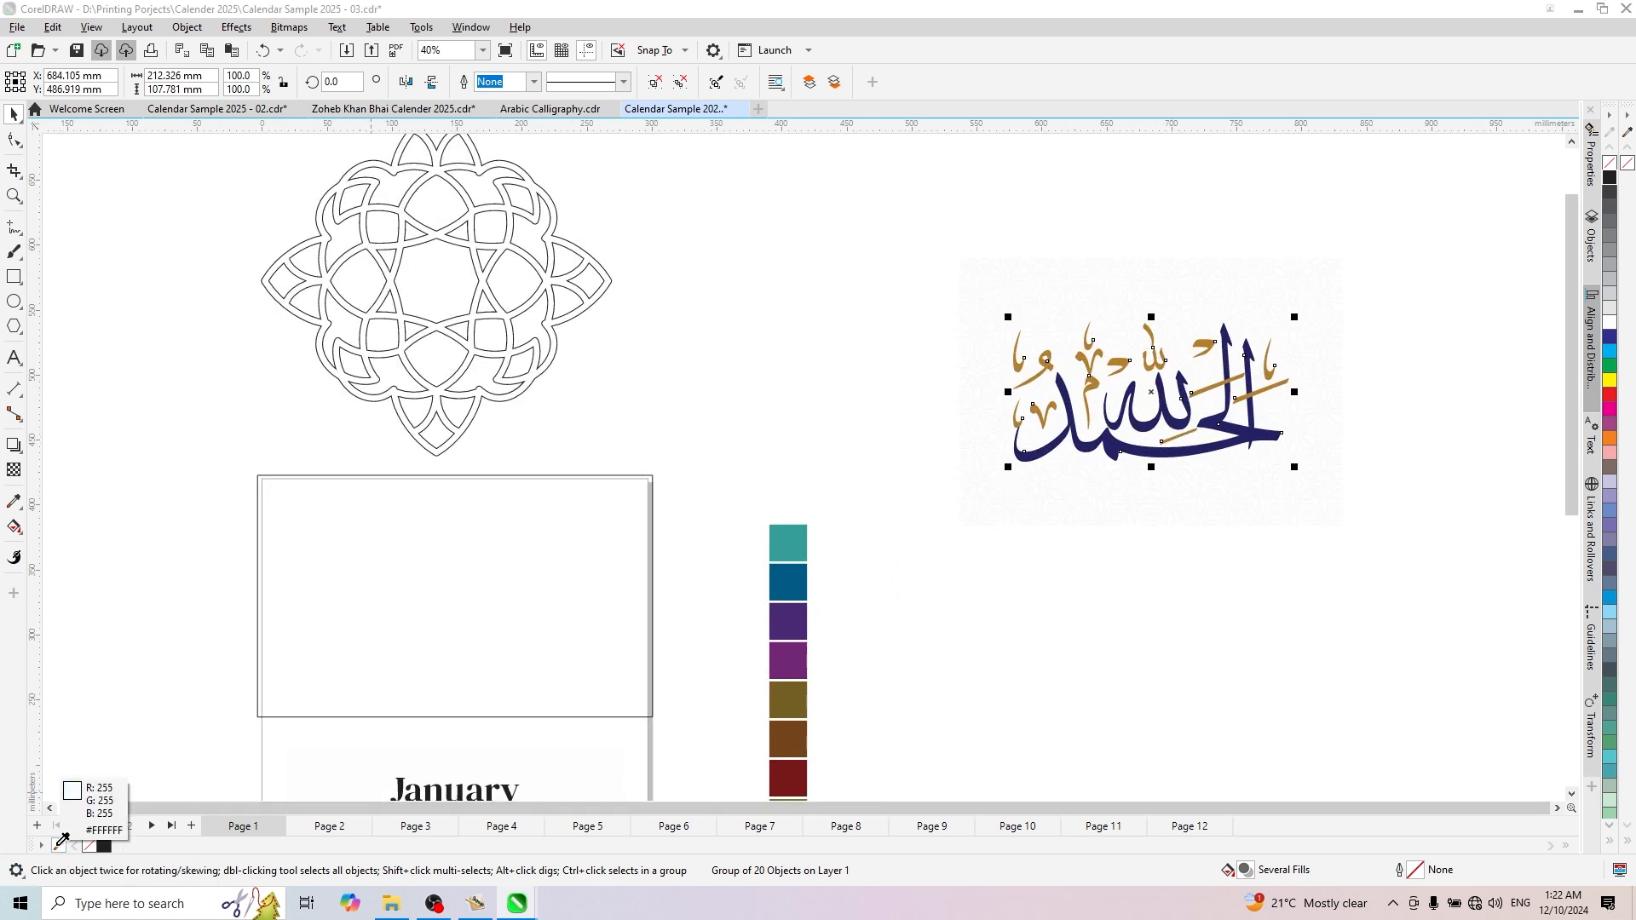
pyautogui.click(1049, 362)
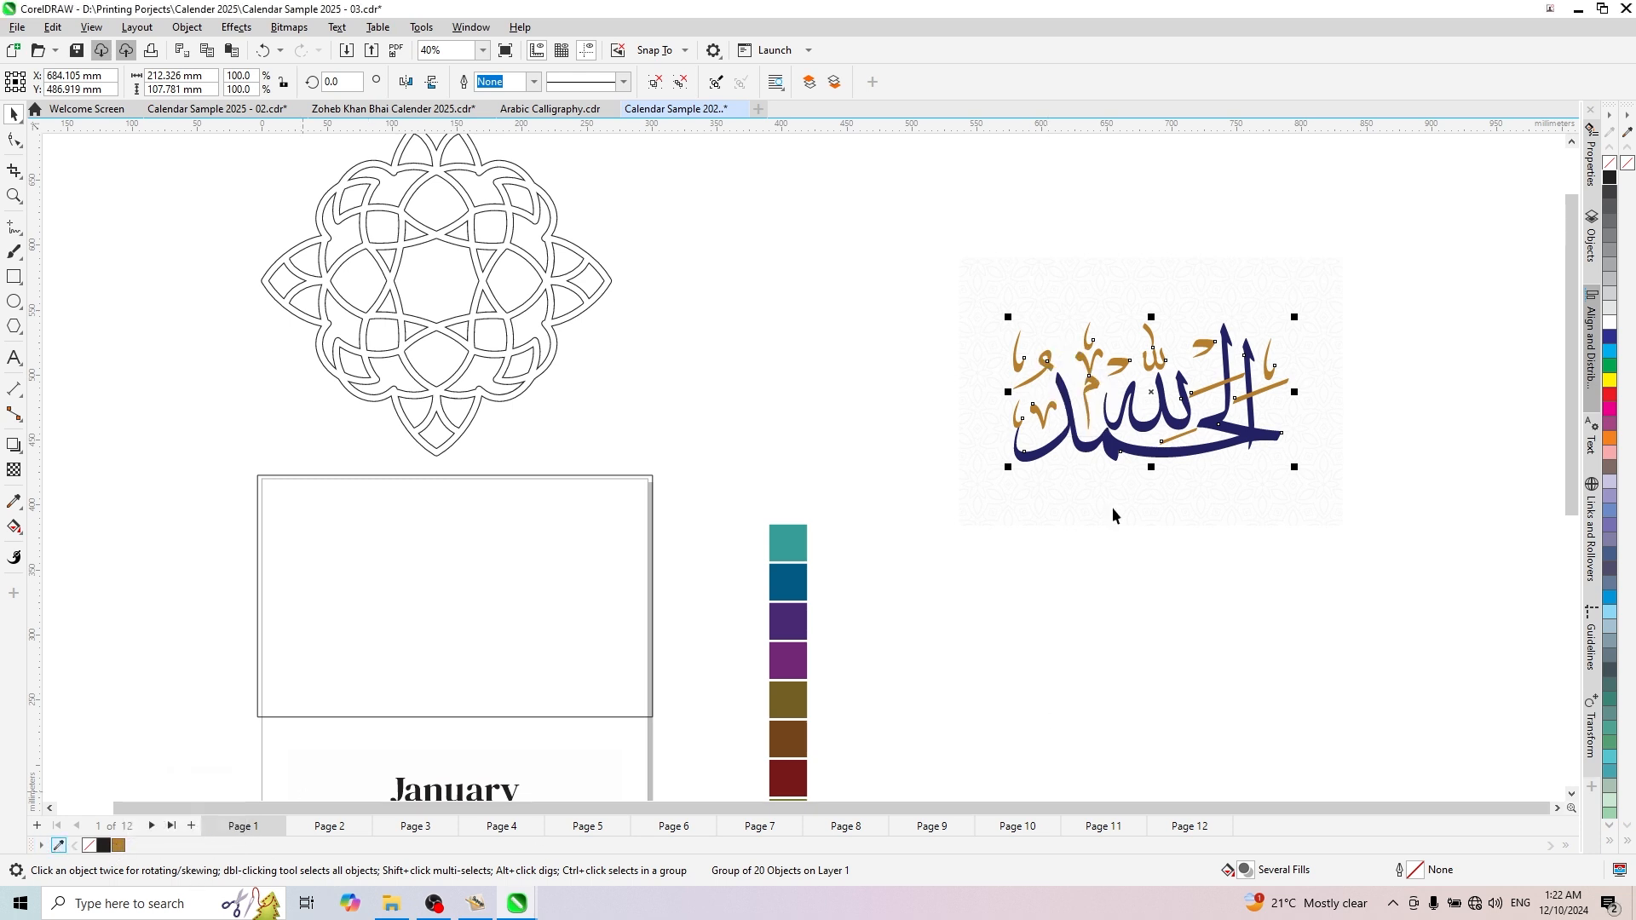
pyautogui.click(60, 845)
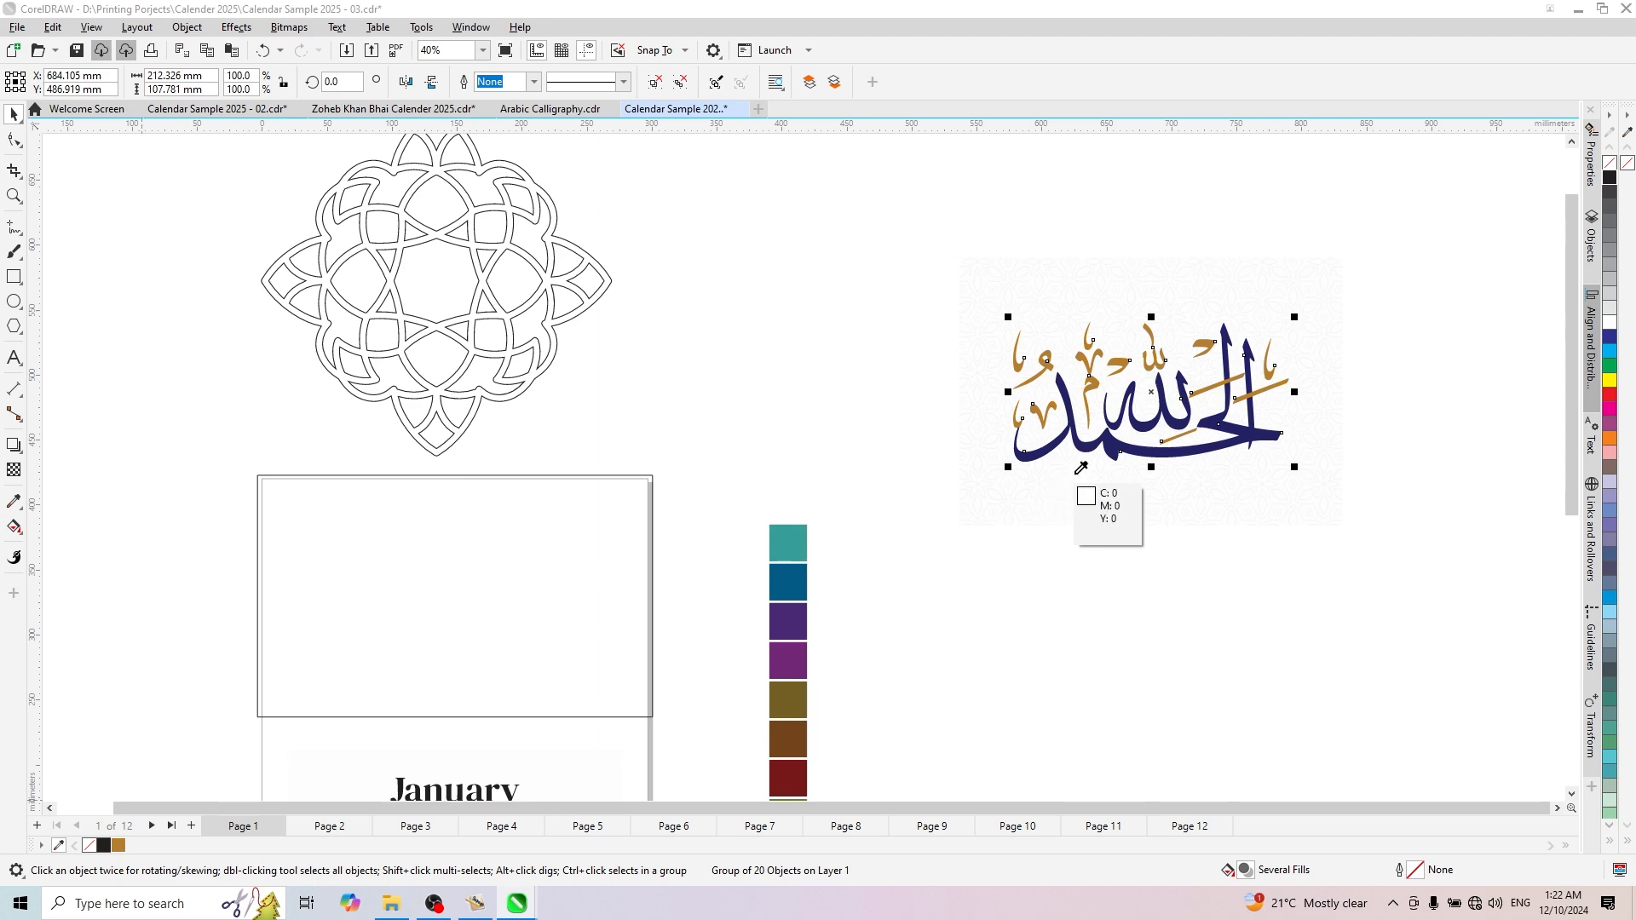
pyautogui.click(1105, 444)
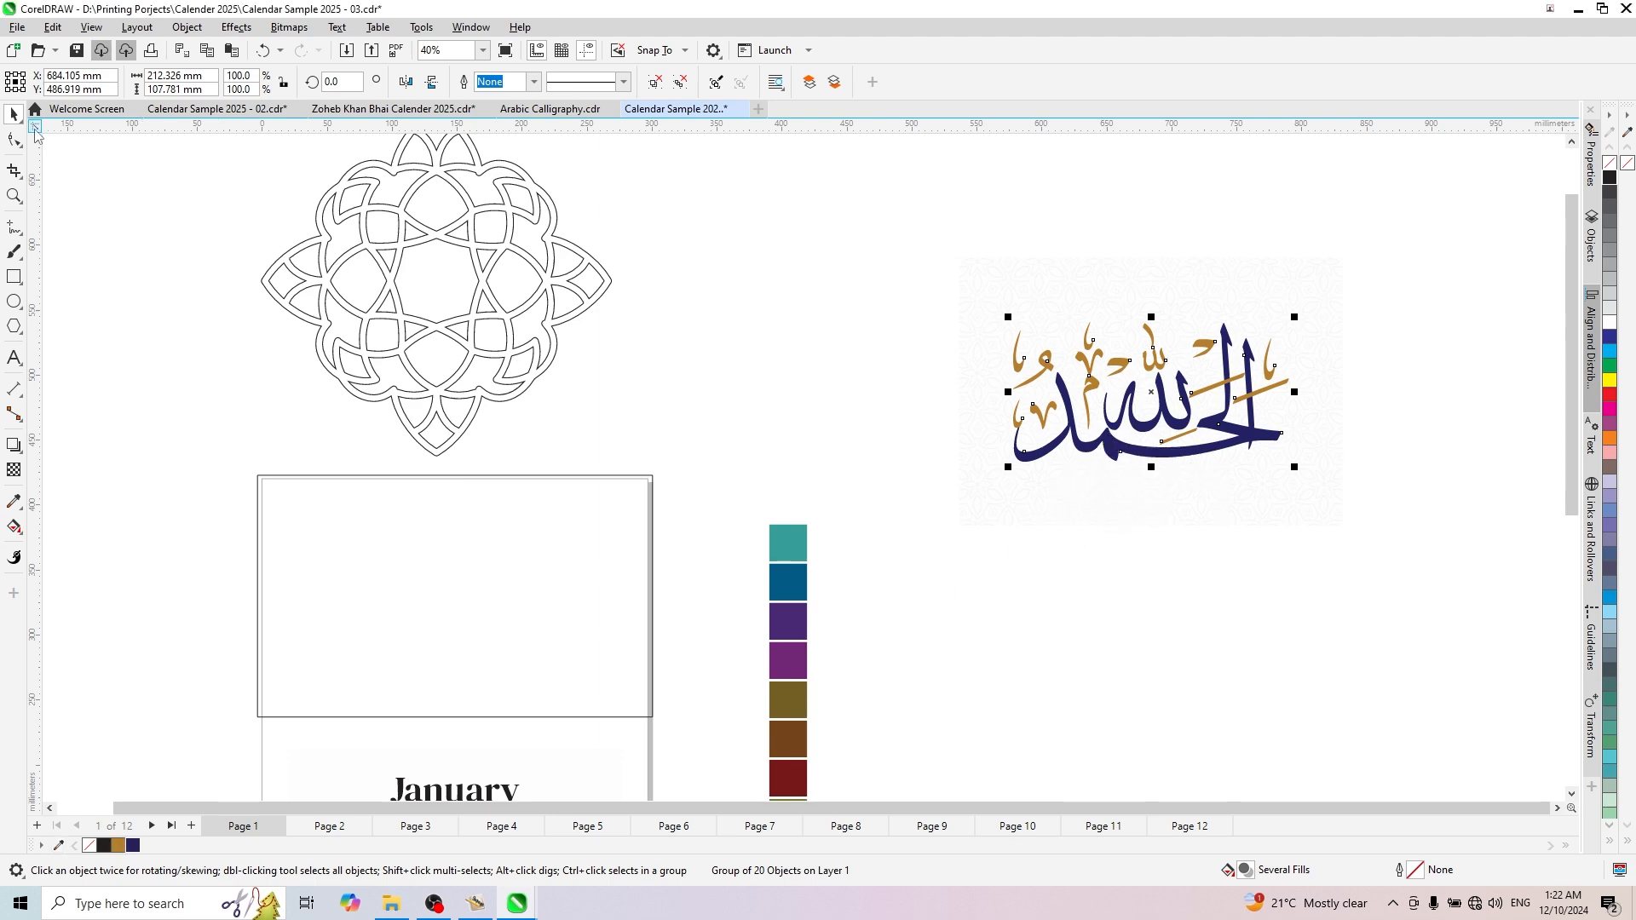
pyautogui.click(850, 419)
# - Give the geometric ornament above the January page the sampled gold outline colour, C13 M43 Y89 K20
pyautogui.scroll(-3, 1203, 426)
pyautogui.scroll(2, 1061, 387)
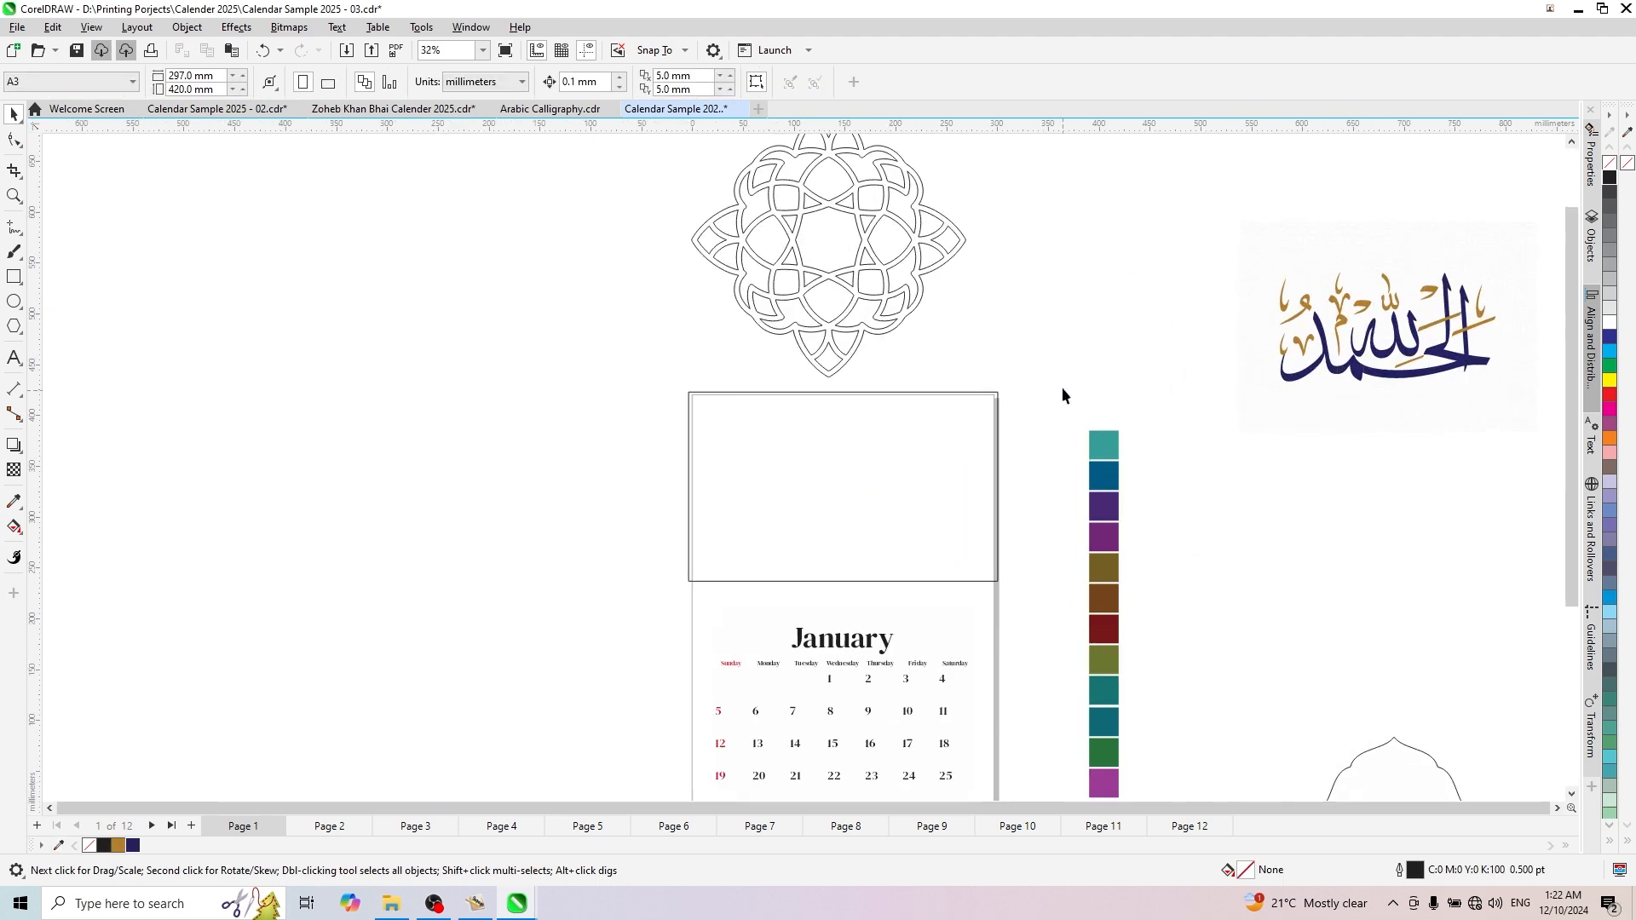
pyautogui.scroll(-2, 792, 553)
pyautogui.scroll(1, 973, 414)
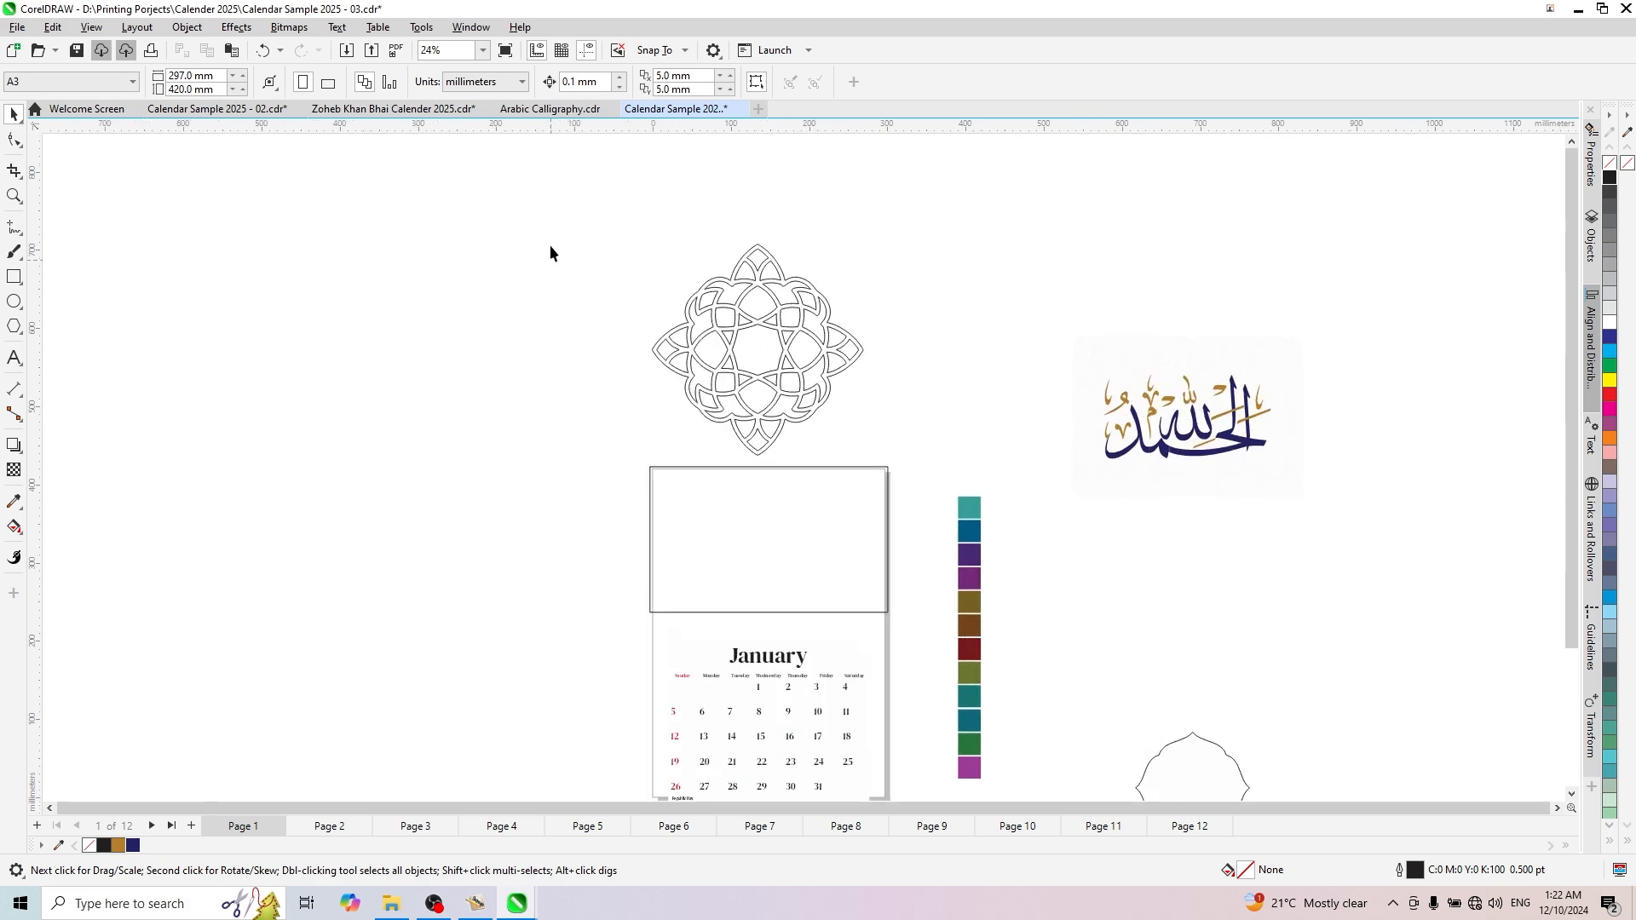
pyautogui.moveTo(888, 460); pyautogui.dragTo(912, 488)
pyautogui.scroll(1, 876, 511)
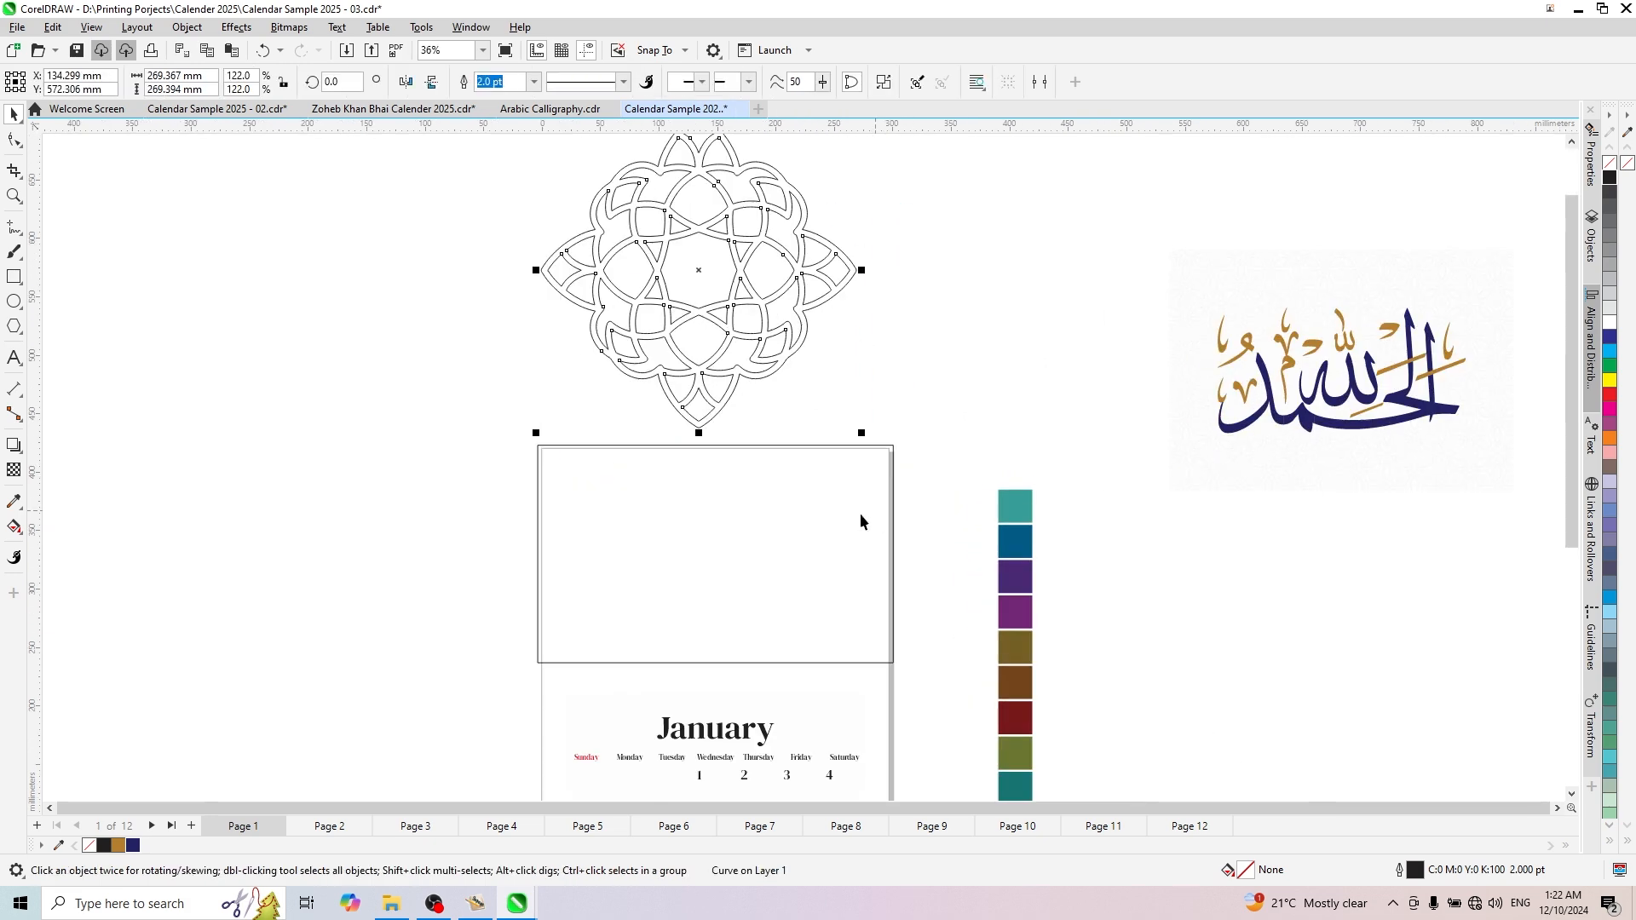
pyautogui.scroll(1, 717, 361)
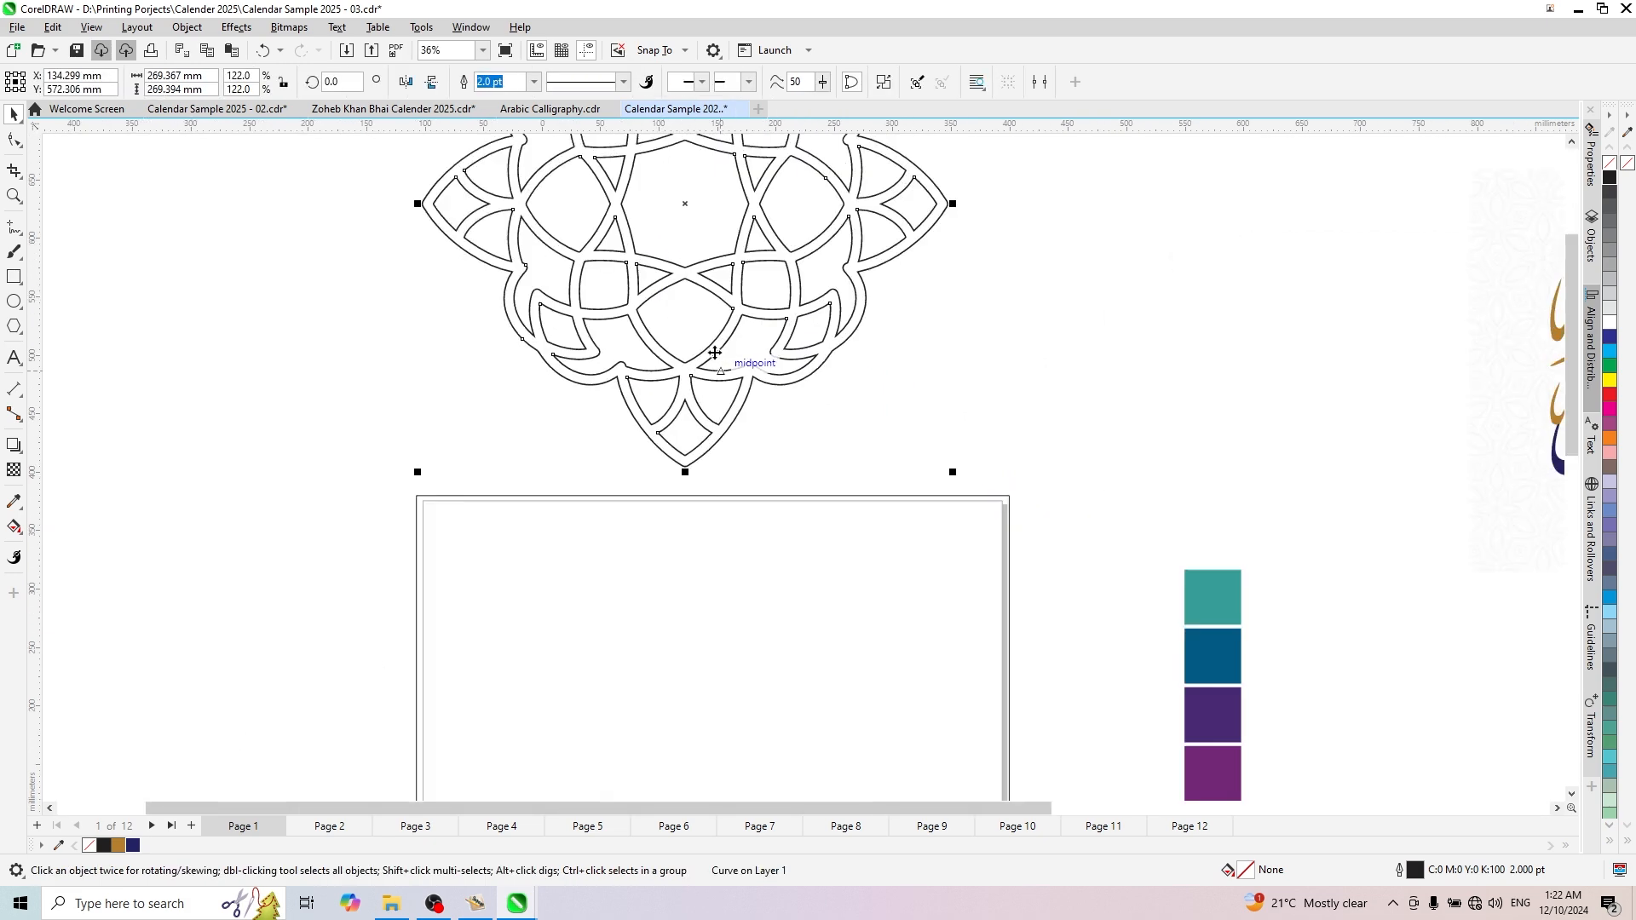
pyautogui.scroll(3, 714, 352)
pyautogui.scroll(-2, 835, 515)
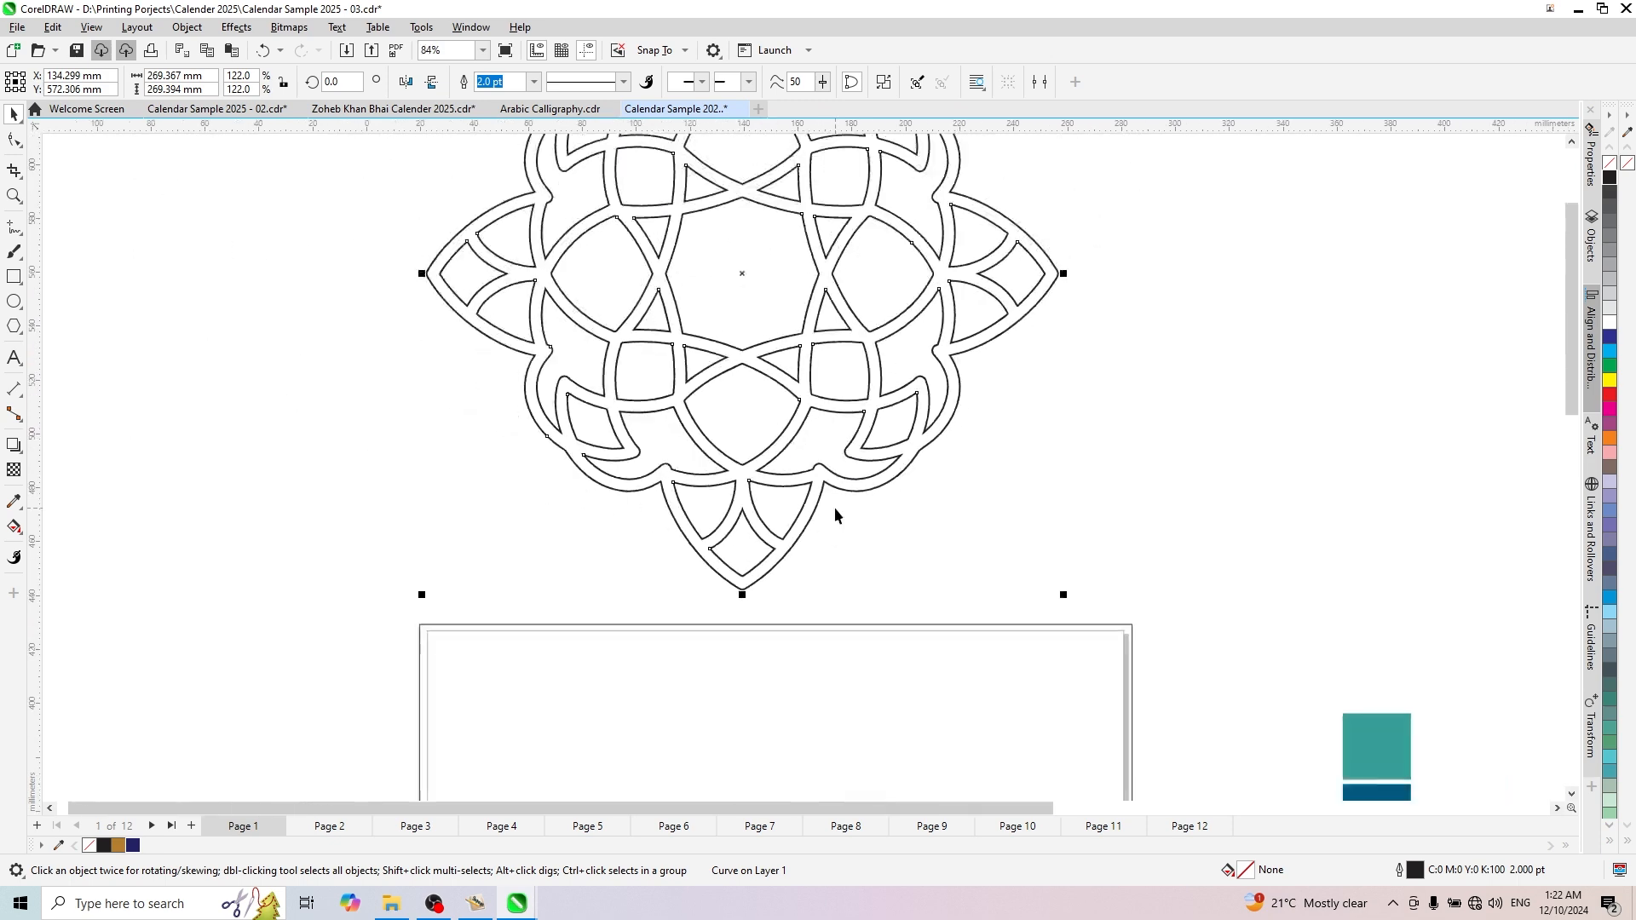
pyautogui.scroll(-1, 835, 515)
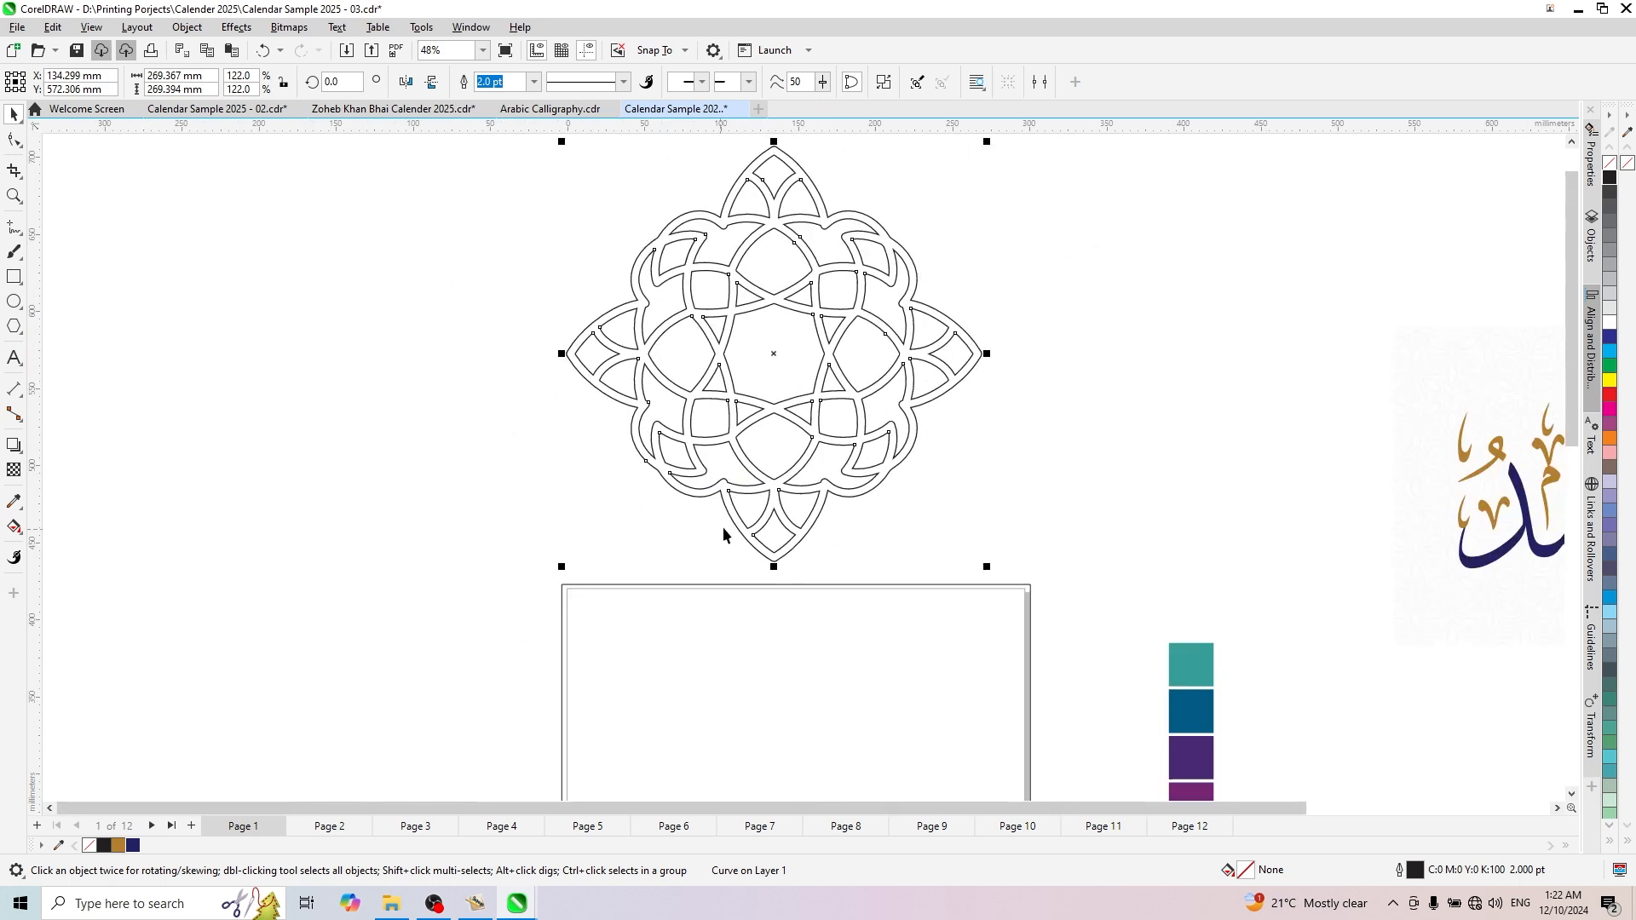
pyautogui.rightClick(119, 846)
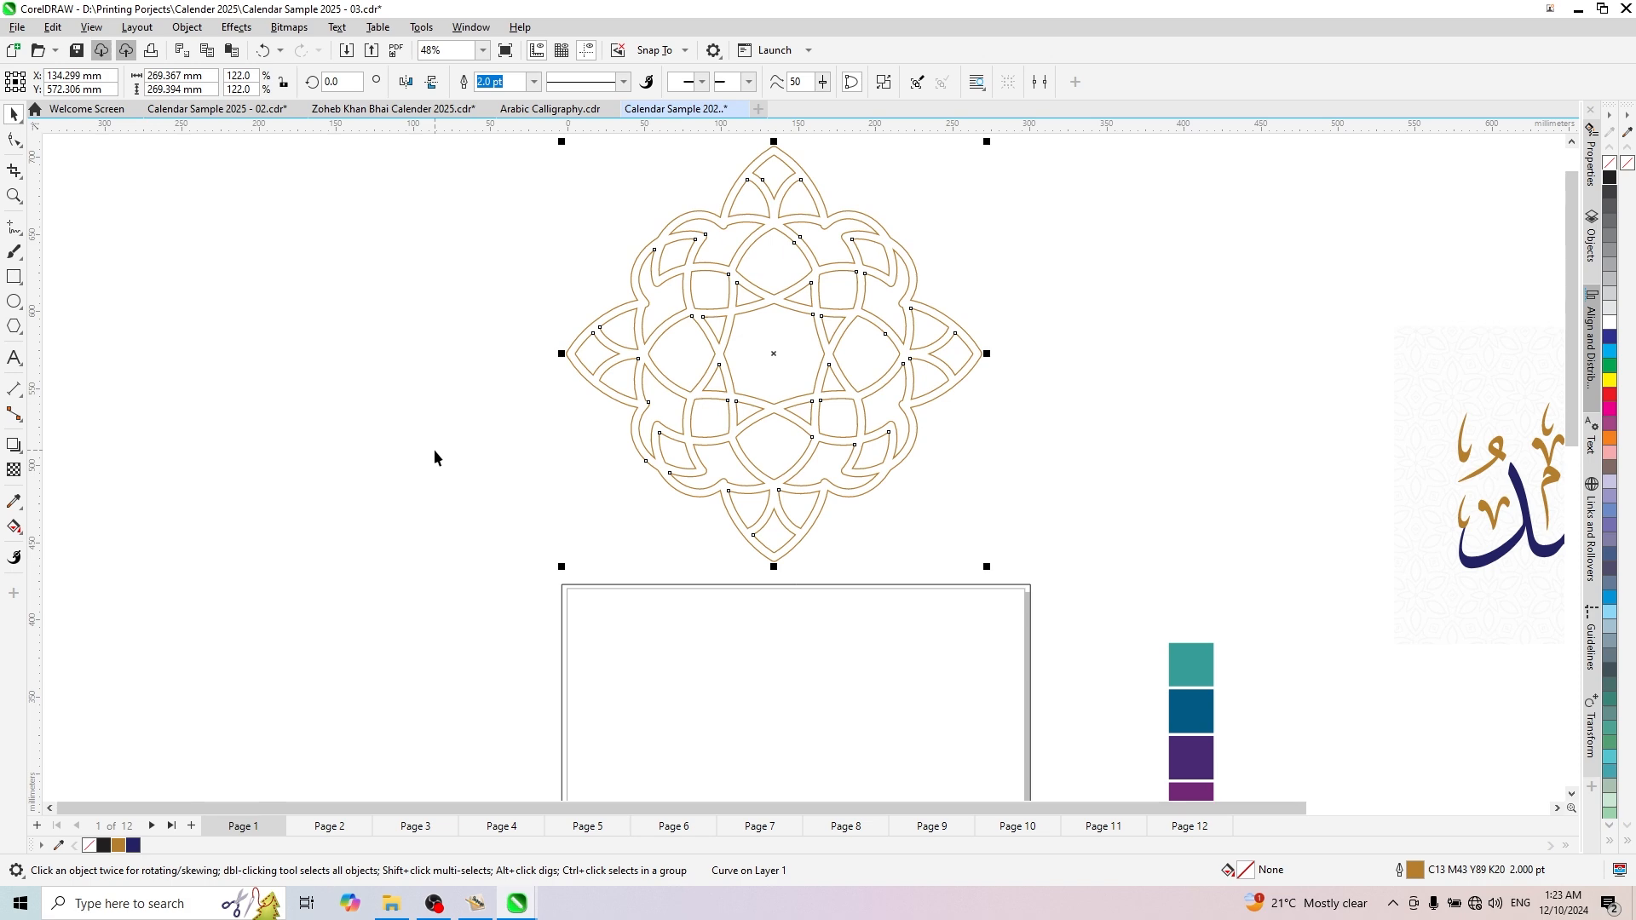
# - Lighten the ornament's outline to a pale gold, C7 M25 Y53 K0, in the Outline Pen settings
pyautogui.scroll(-2, 825, 354)
pyautogui.scroll(1, 848, 396)
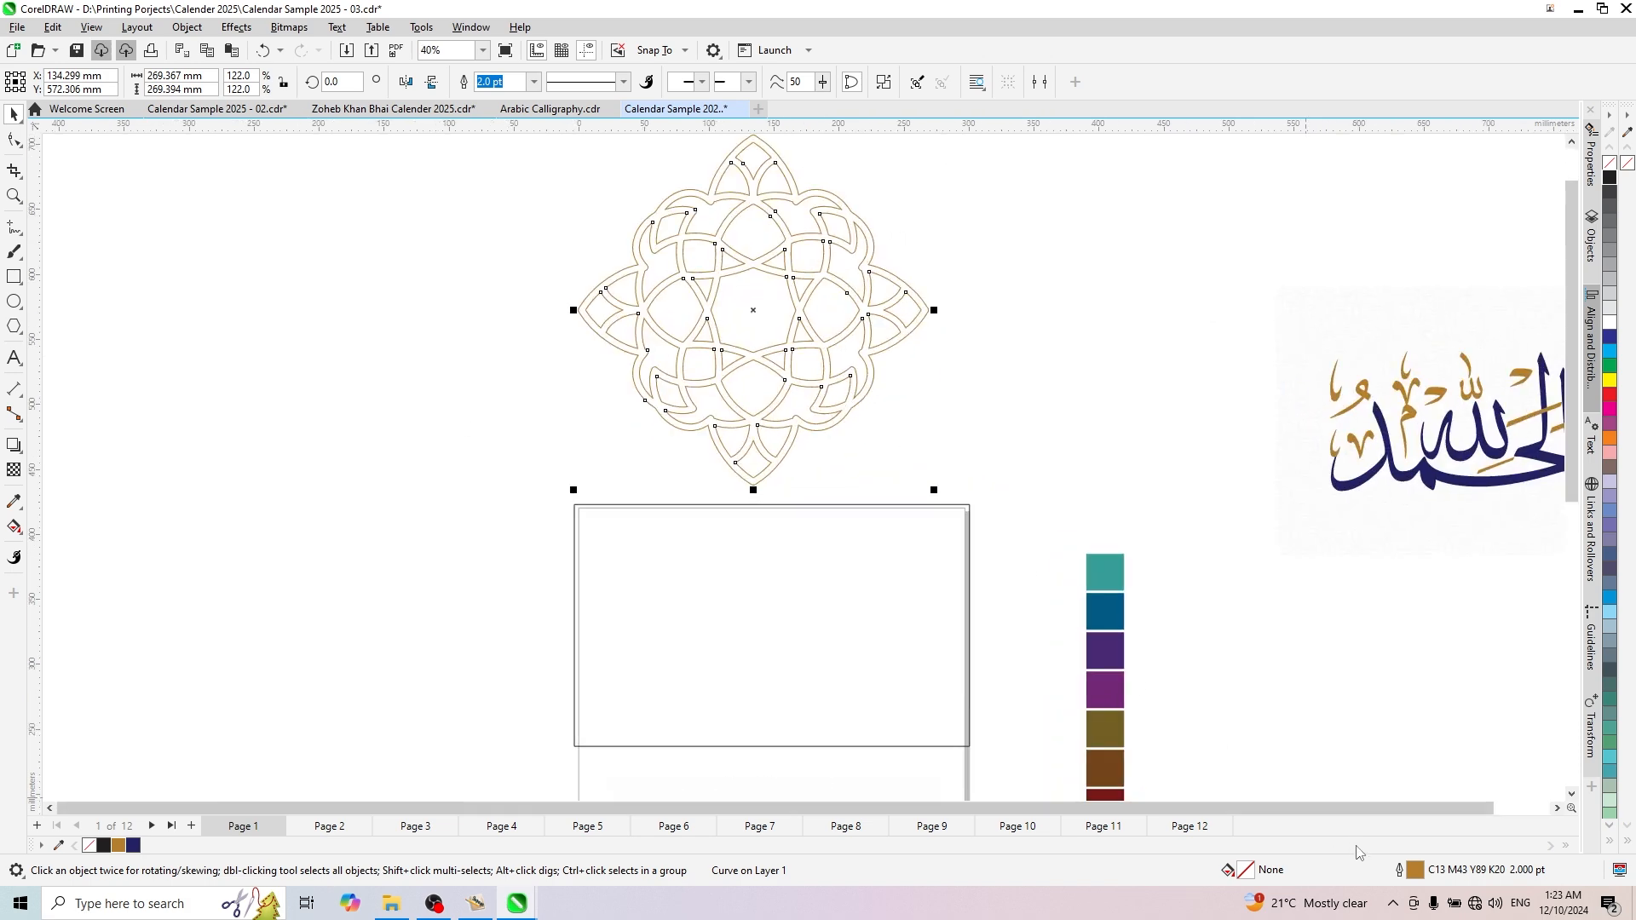
pyautogui.doubleClick(1413, 869)
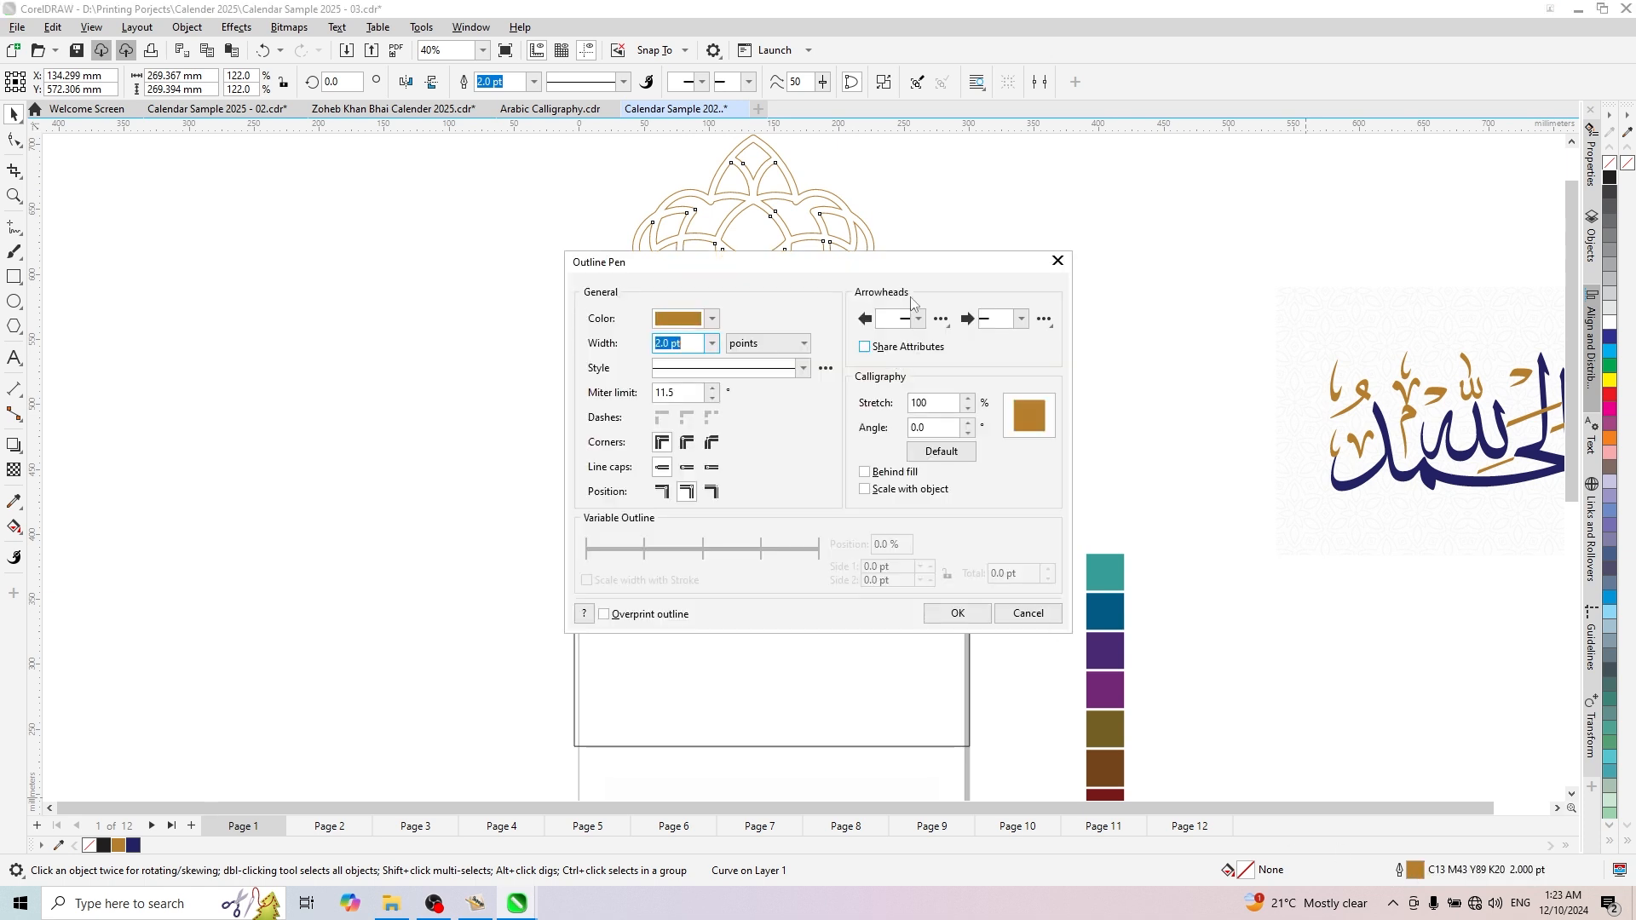
pyautogui.moveTo(905, 261); pyautogui.dragTo(1004, 254)
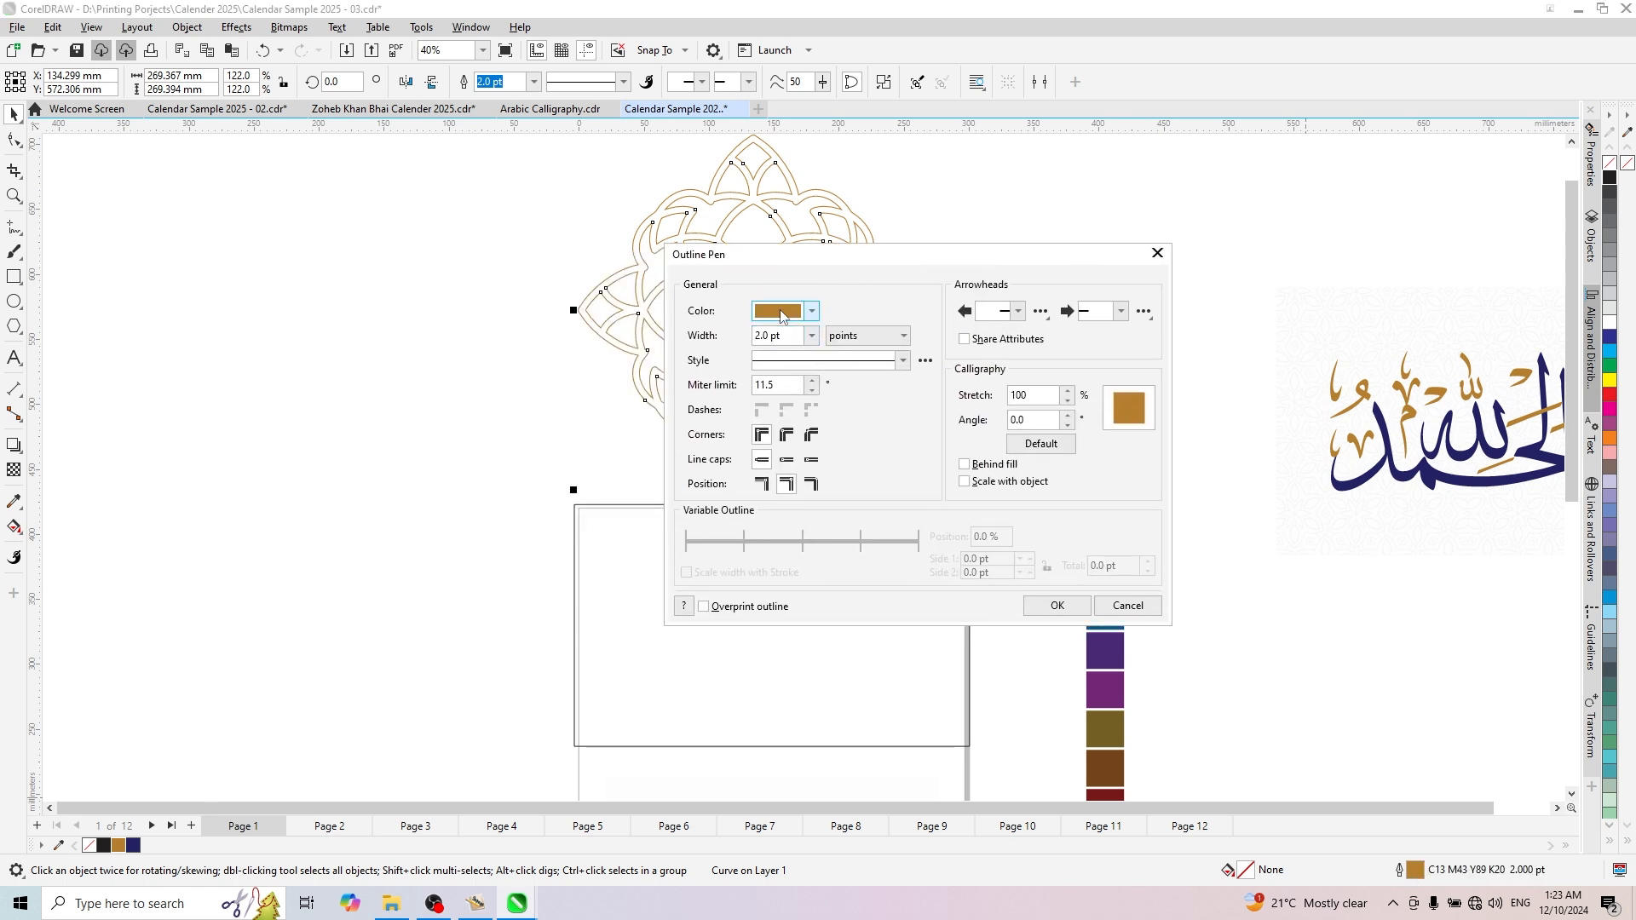
pyautogui.click(782, 316)
pyautogui.click(769, 345)
pyautogui.click(825, 402)
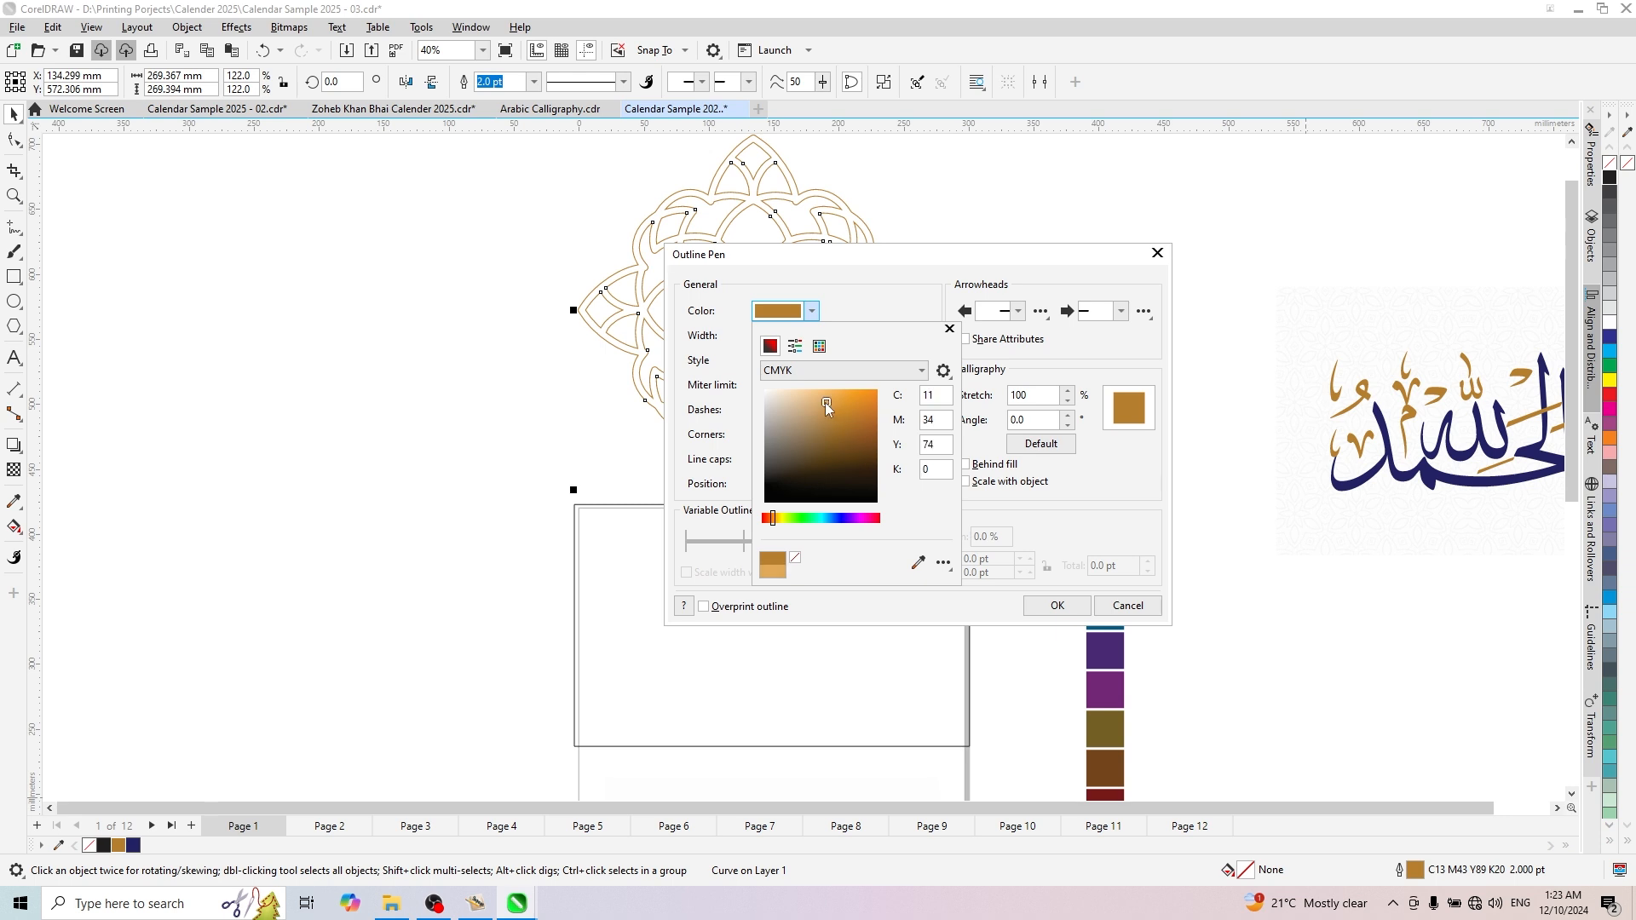
pyautogui.moveTo(824, 402); pyautogui.dragTo(810, 397)
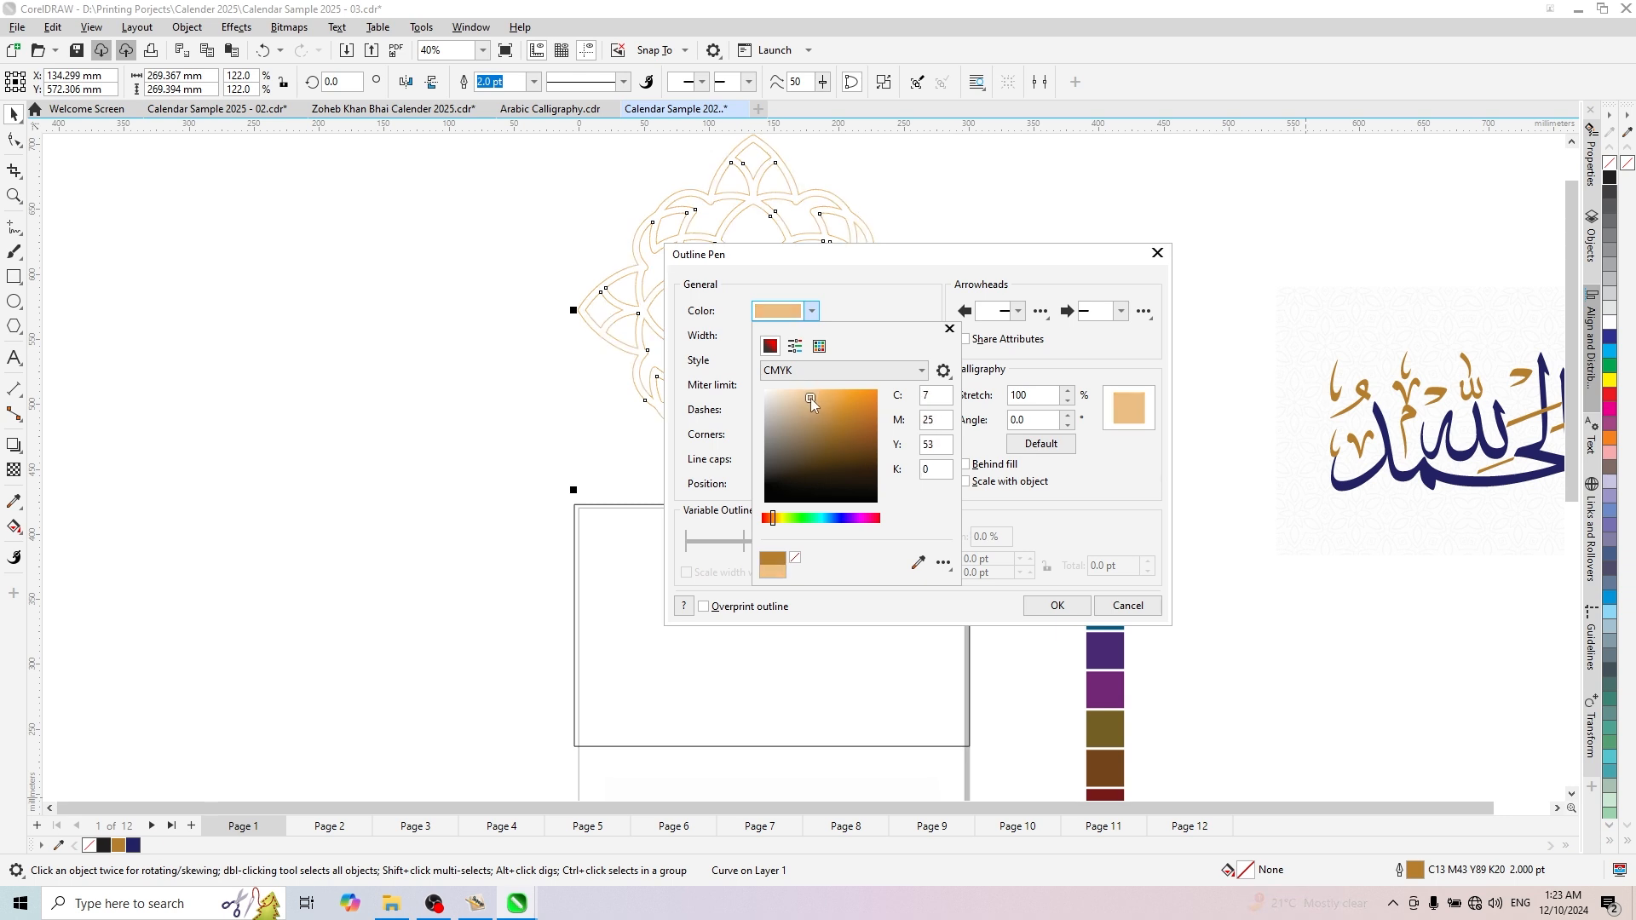
pyautogui.click(1036, 613)
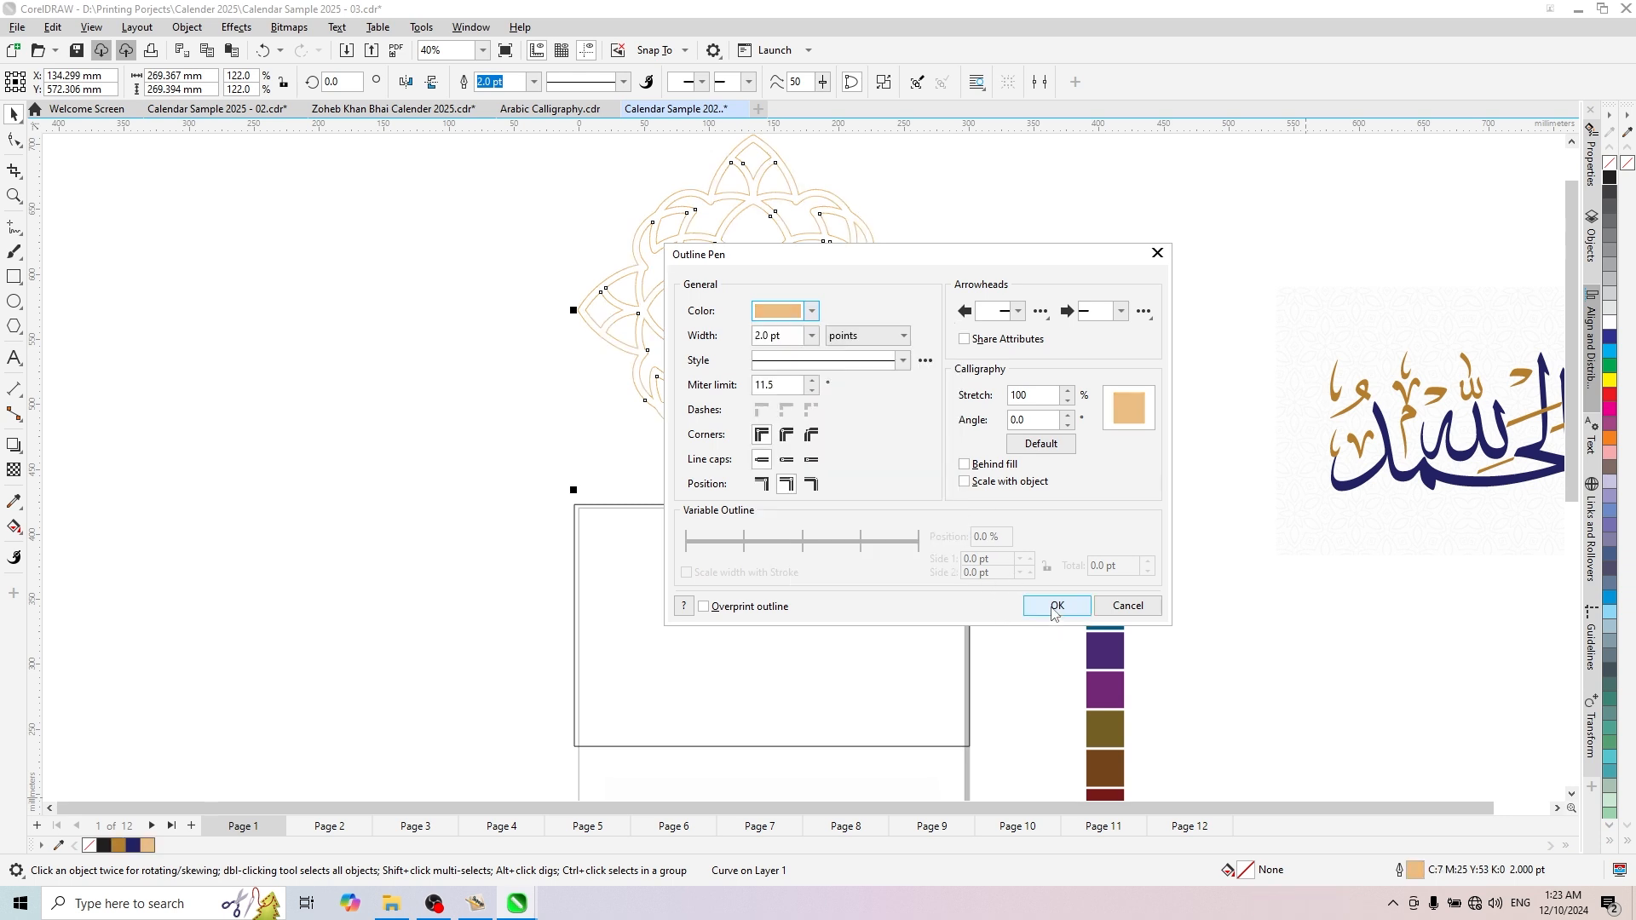
# - Apply the pale gold outline and move the ornament to about X 148, Y 575 mm, centred above the January rectangle
pyautogui.click(1054, 606)
pyautogui.scroll(-2, 811, 361)
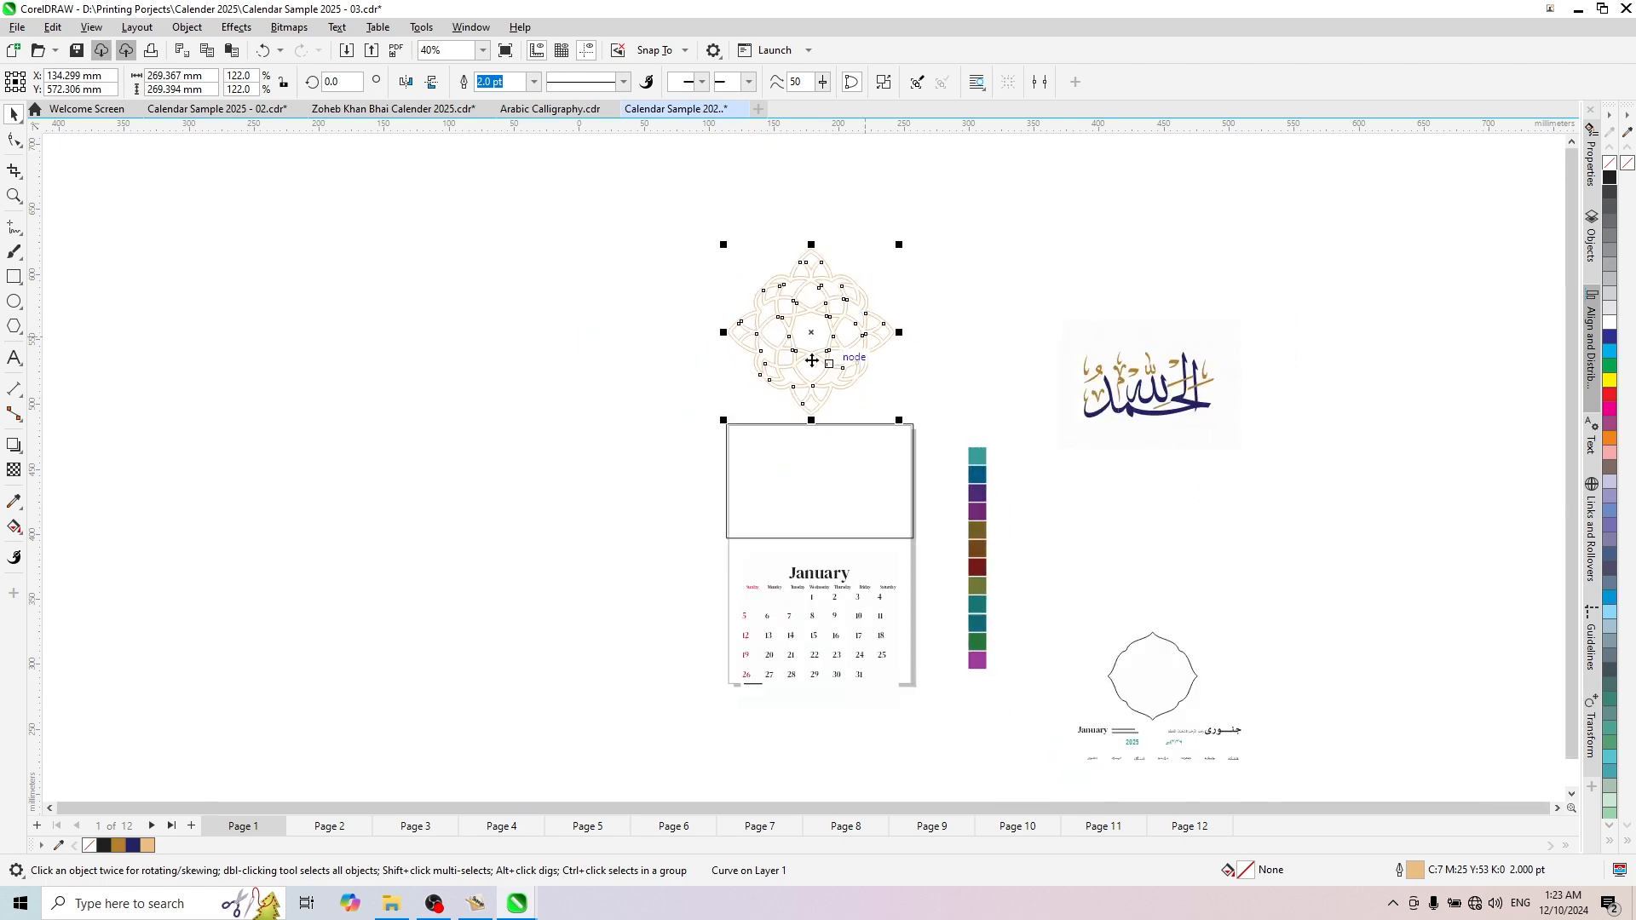
pyautogui.moveTo(668, 202); pyautogui.dragTo(886, 422)
pyautogui.scroll(2, 928, 407)
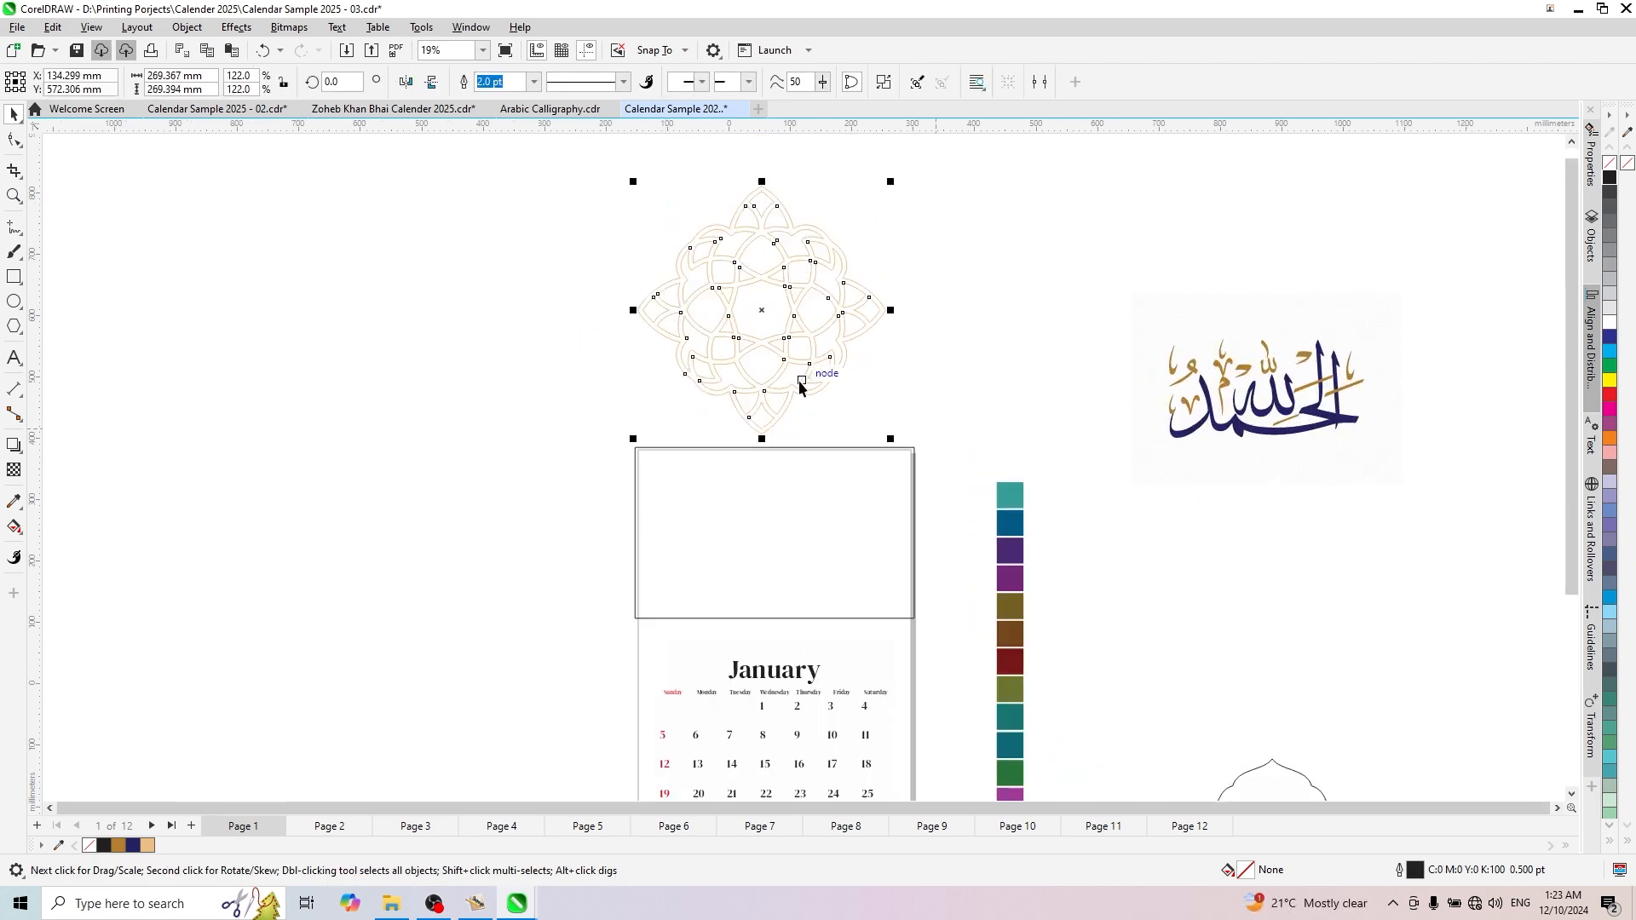
pyautogui.scroll(2, 800, 382)
pyautogui.scroll(-2, 785, 317)
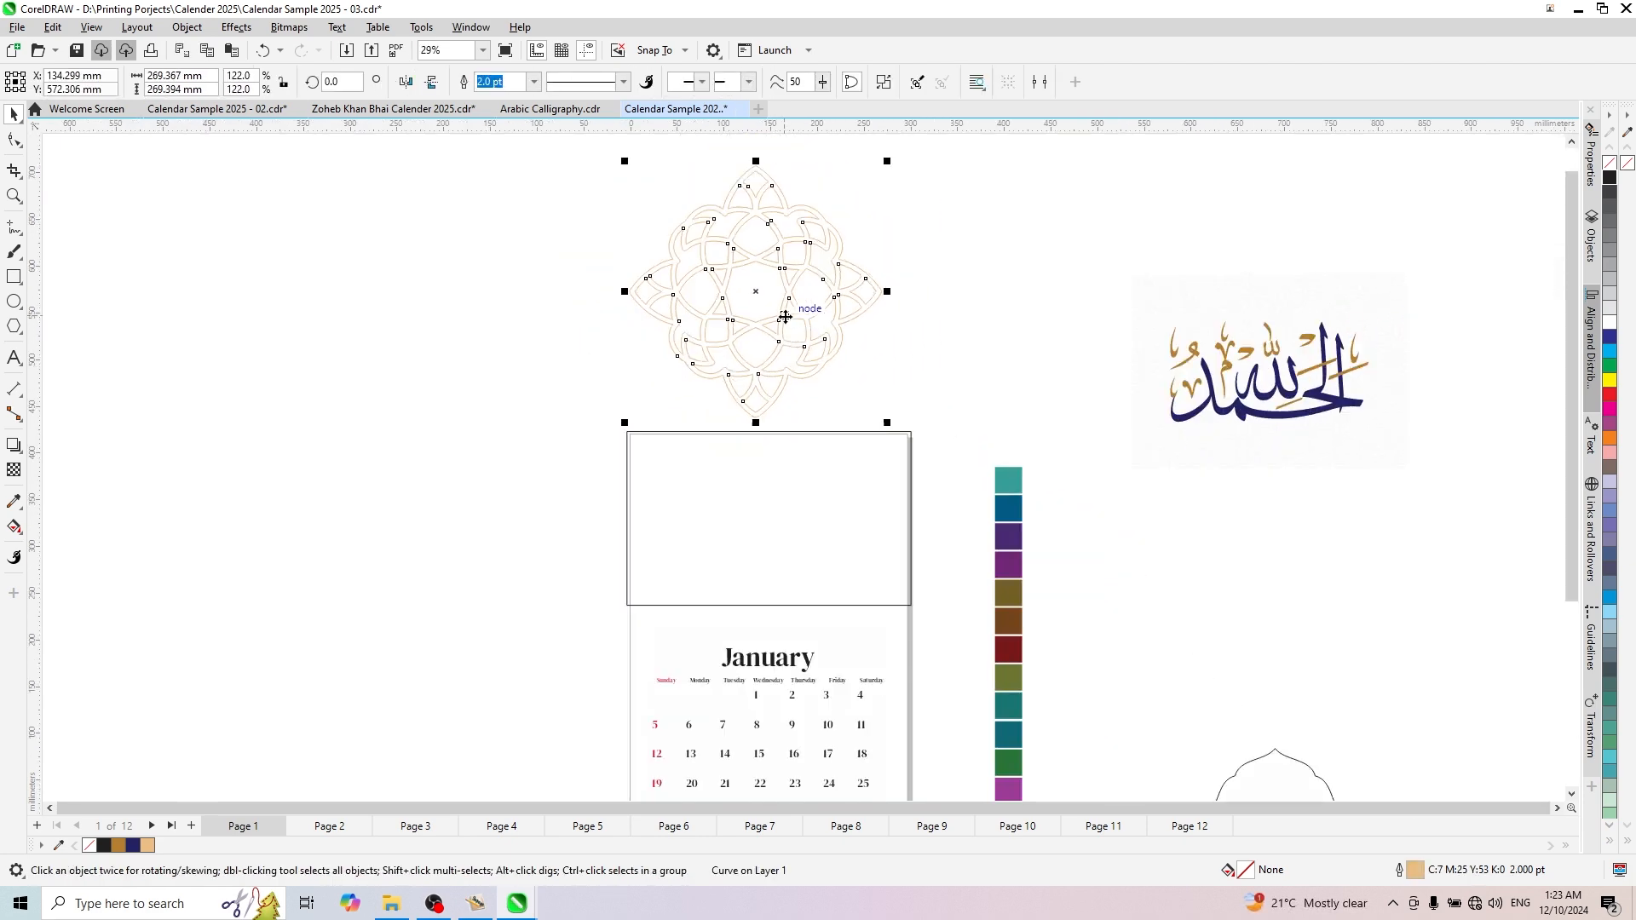
pyautogui.moveTo(784, 317); pyautogui.dragTo(798, 312)
pyautogui.rightClick(798, 313)
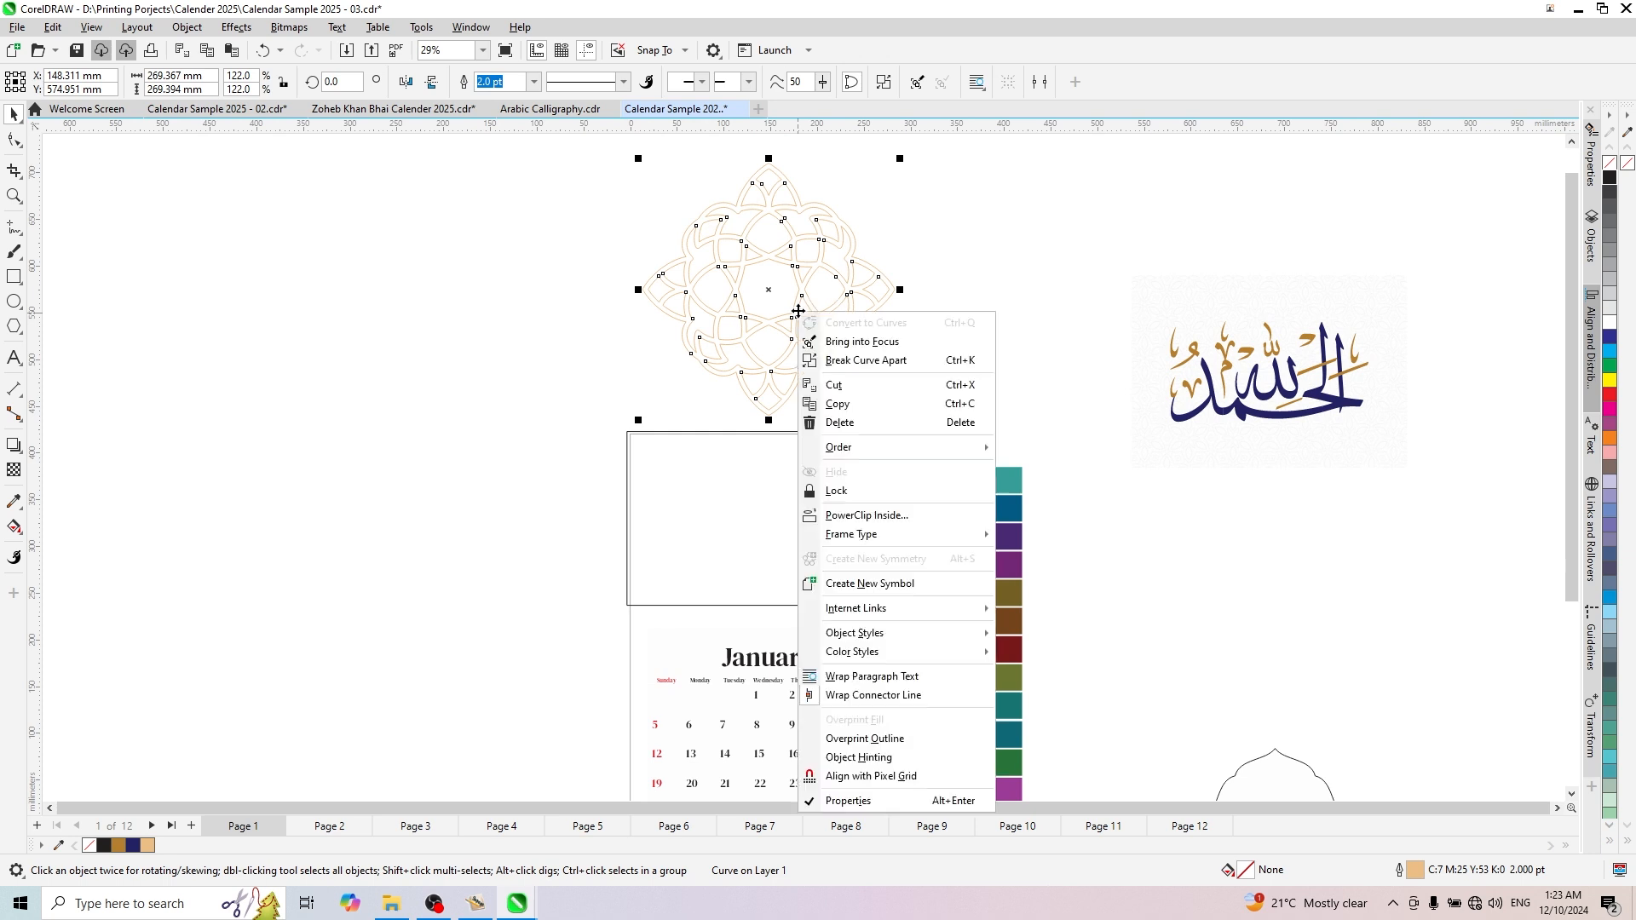
pyautogui.click(768, 525)
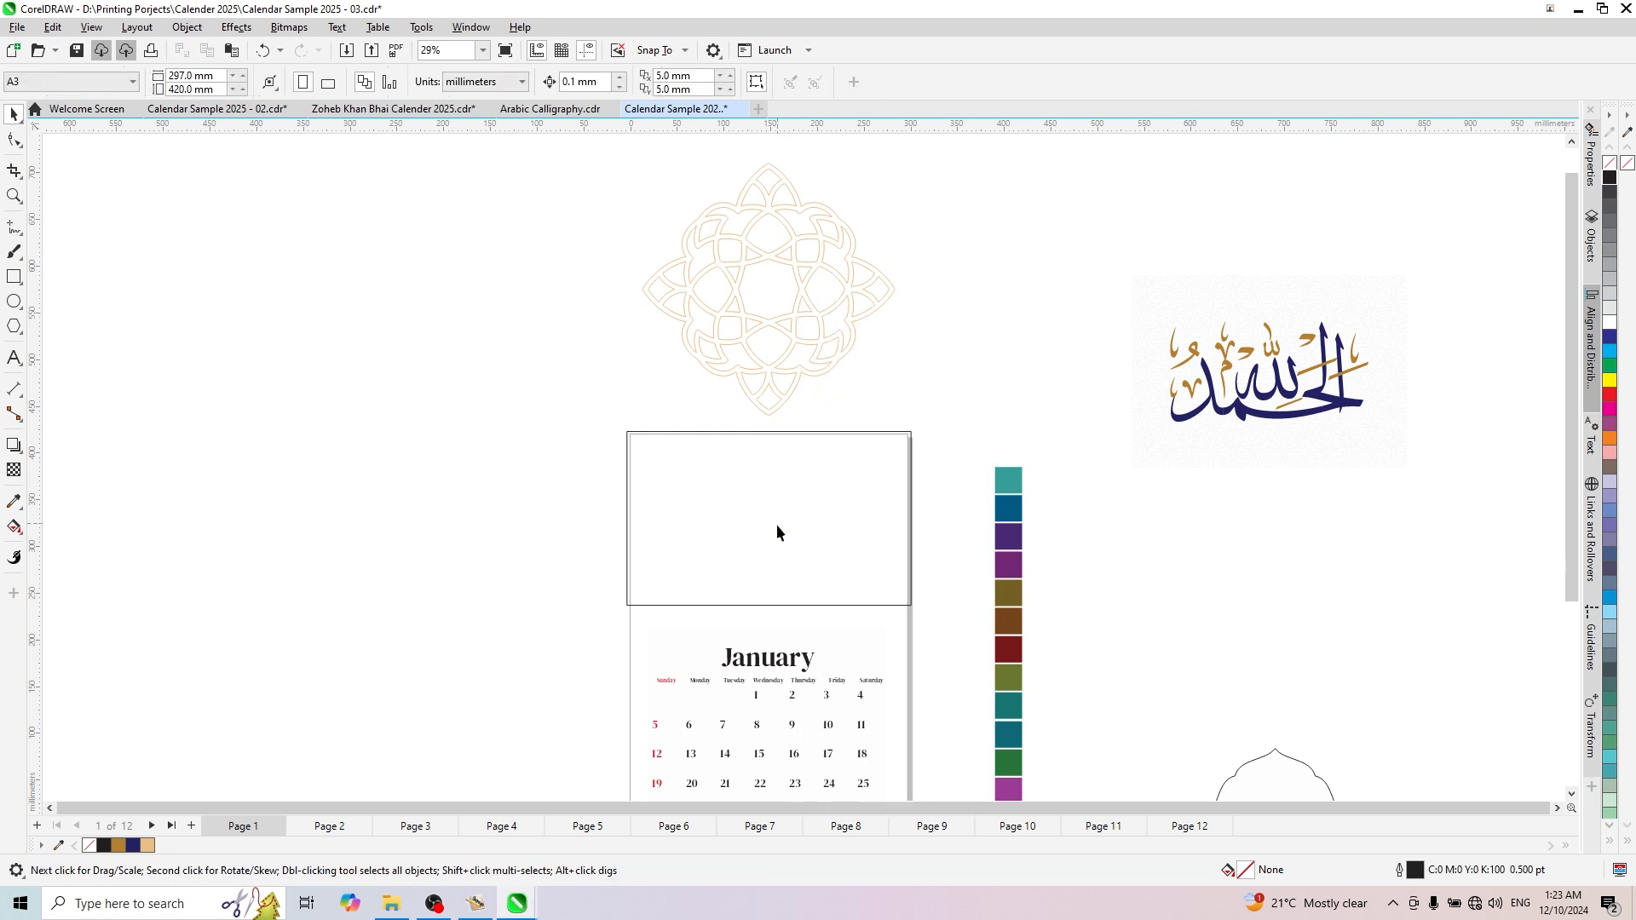
# - PowerClip the geometric ornament inside the empty rectangle above the January calendar
pyautogui.scroll(-2, 707, 318)
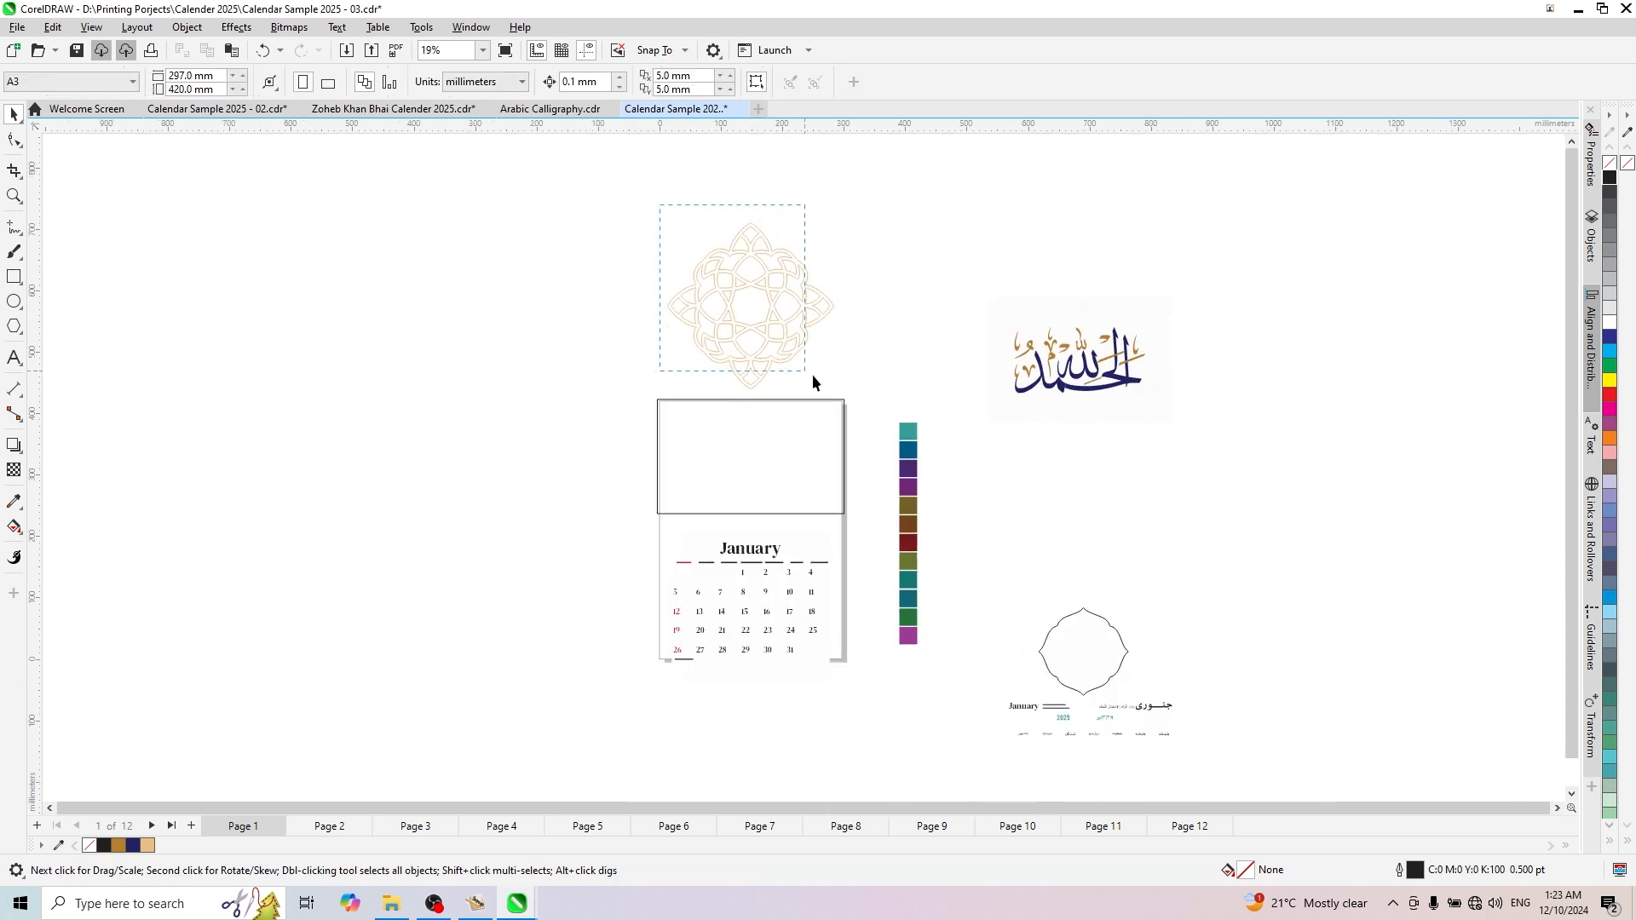
pyautogui.click(742, 322)
pyautogui.scroll(2, 739, 316)
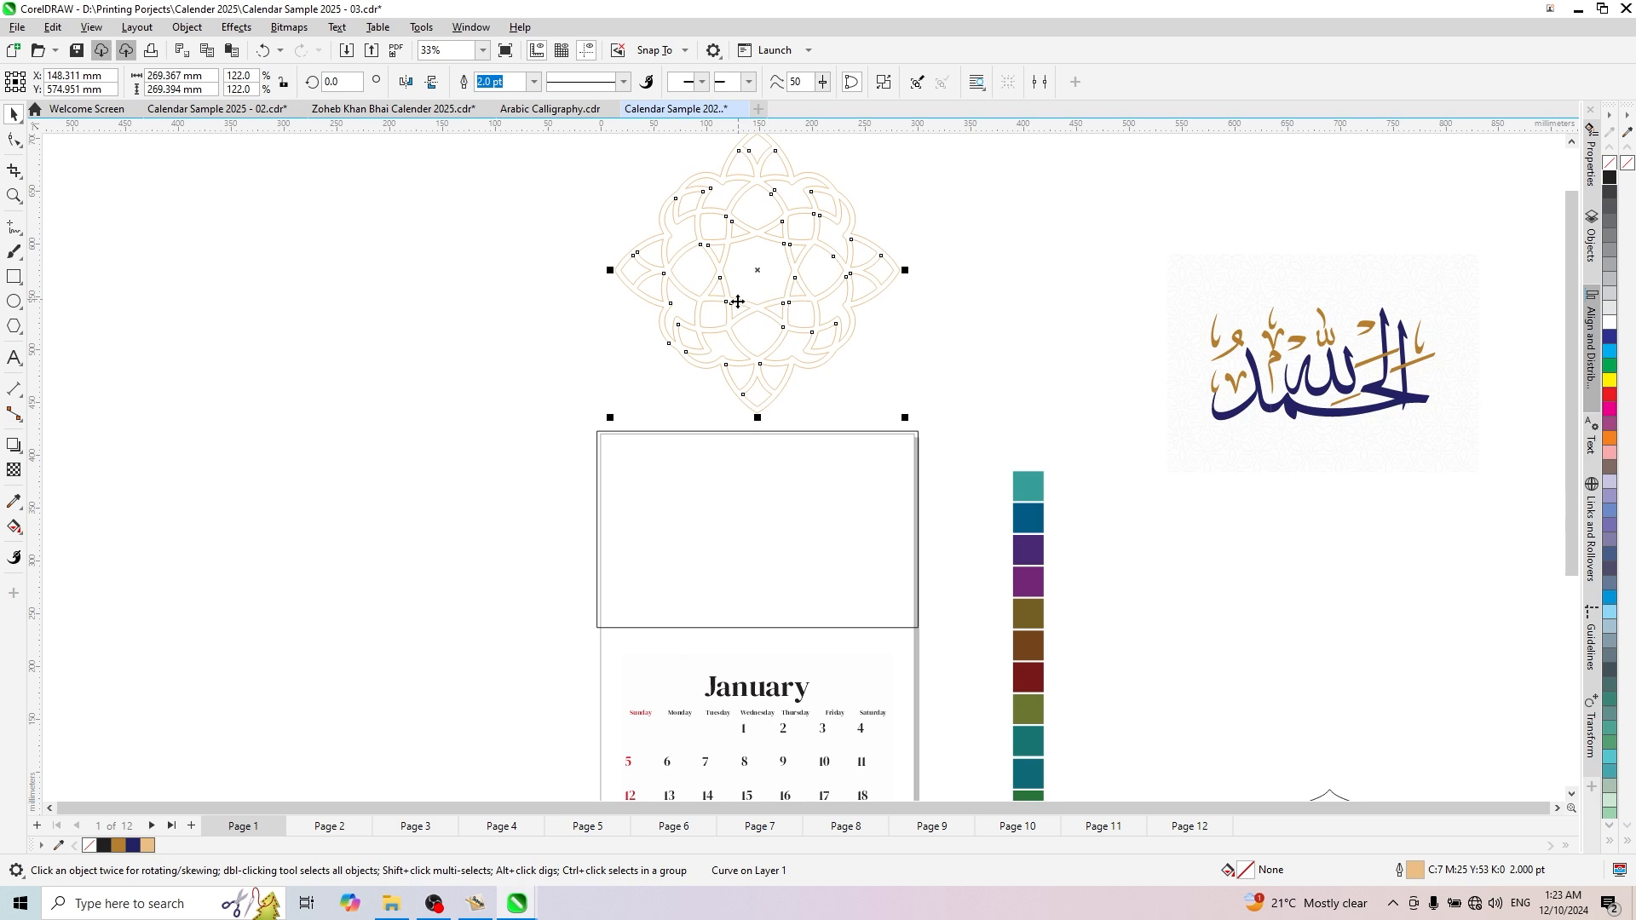
pyautogui.rightClick(737, 302)
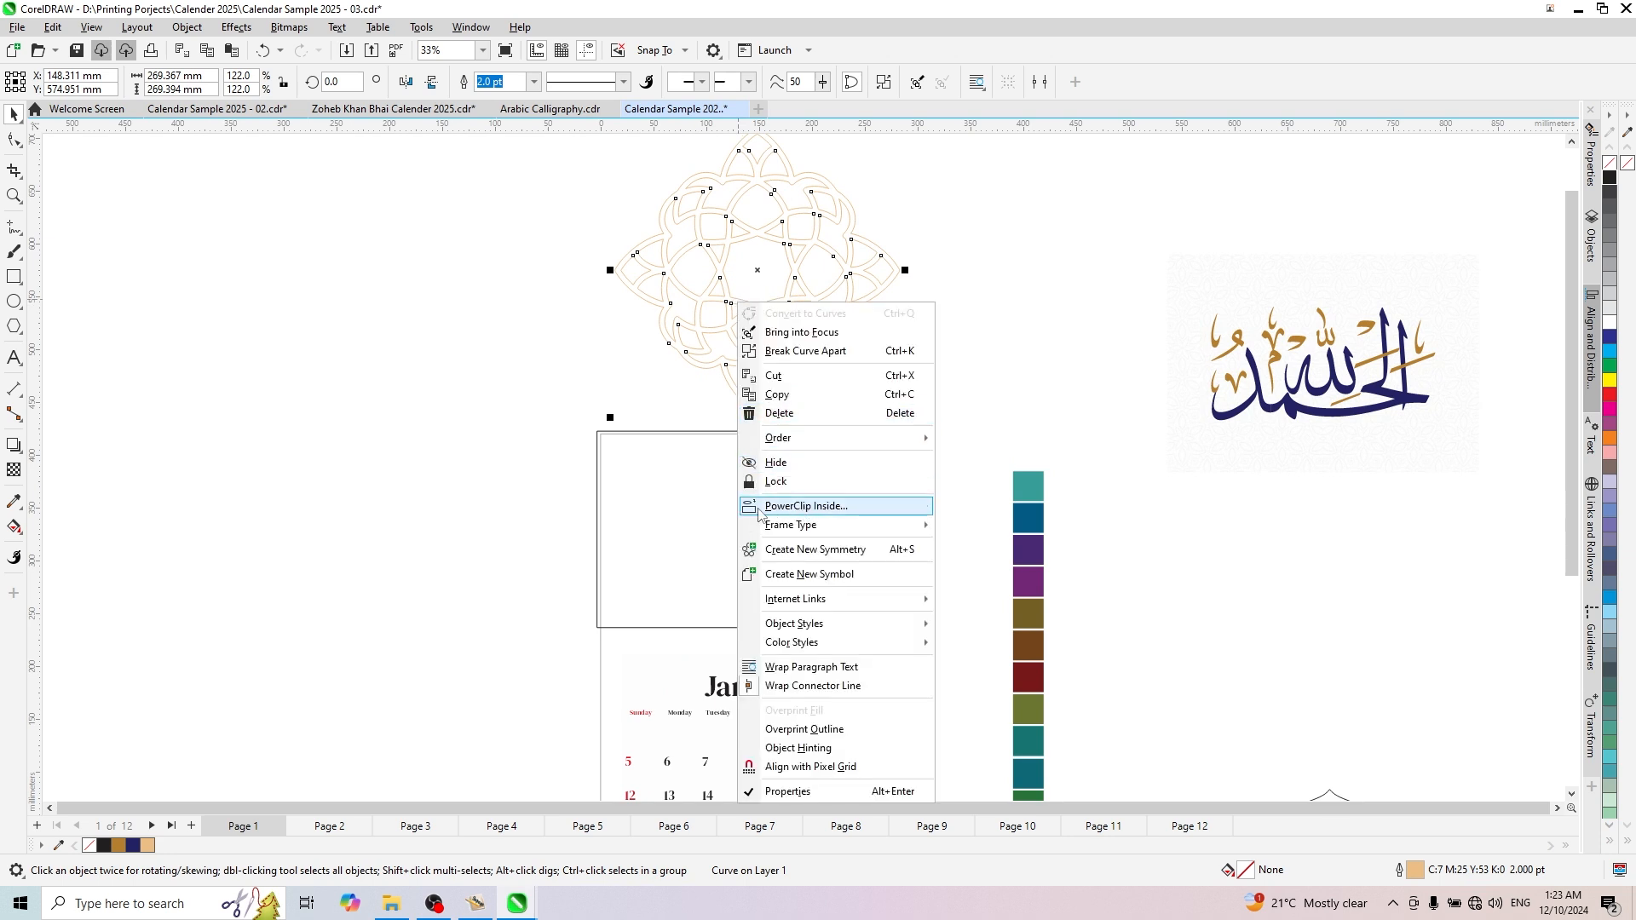
pyautogui.click(807, 506)
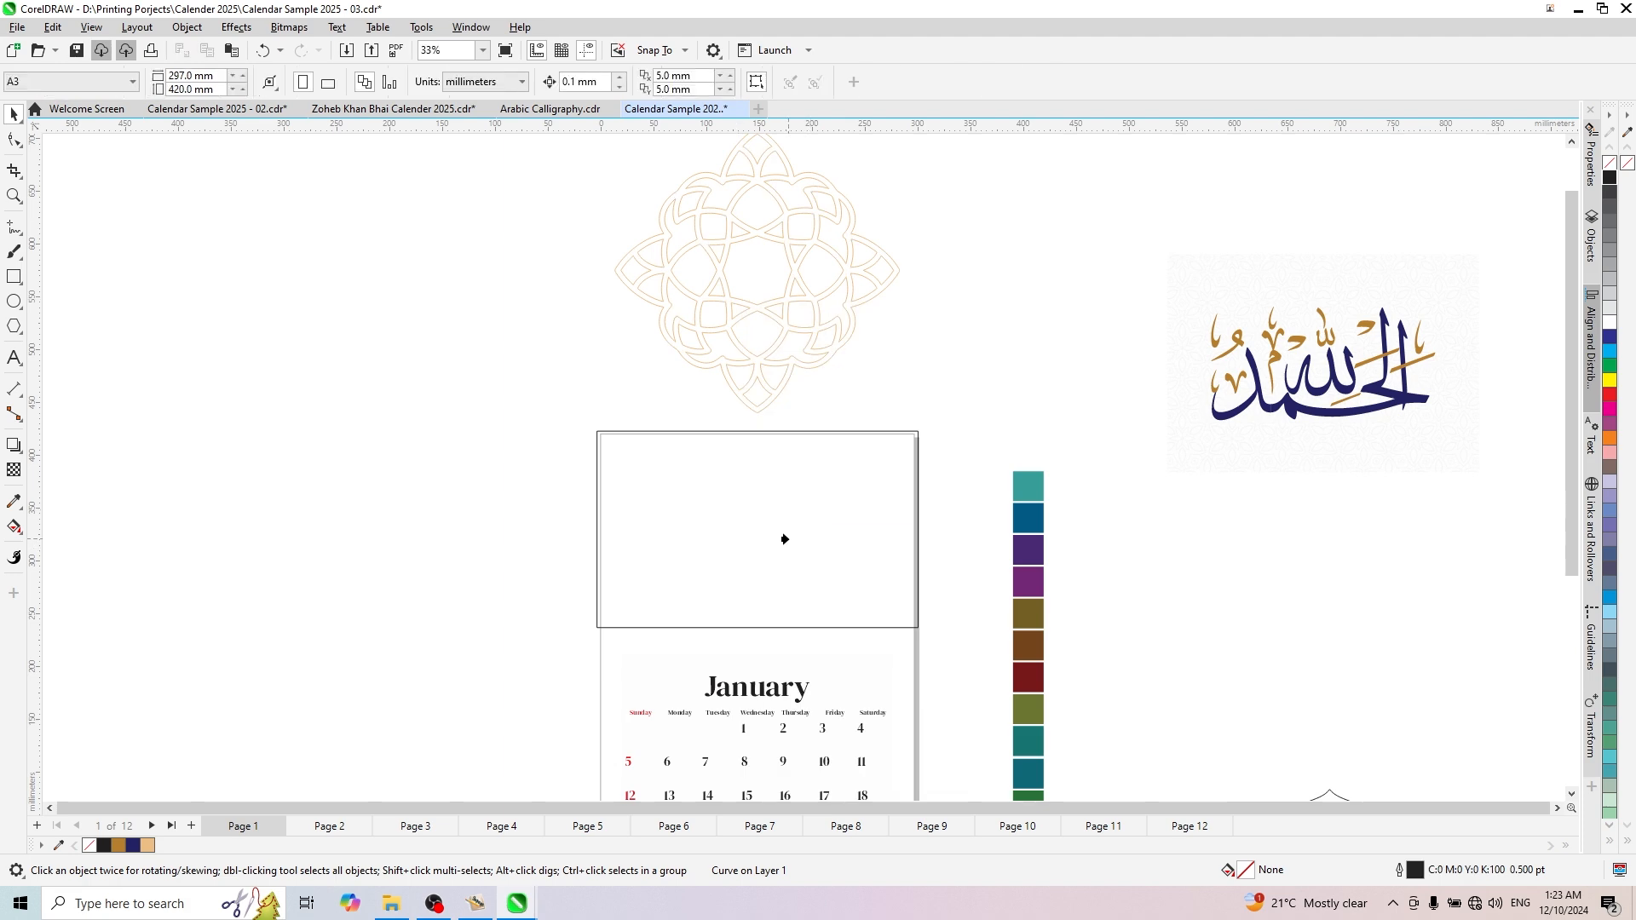
pyautogui.click(784, 539)
pyautogui.scroll(1, 788, 540)
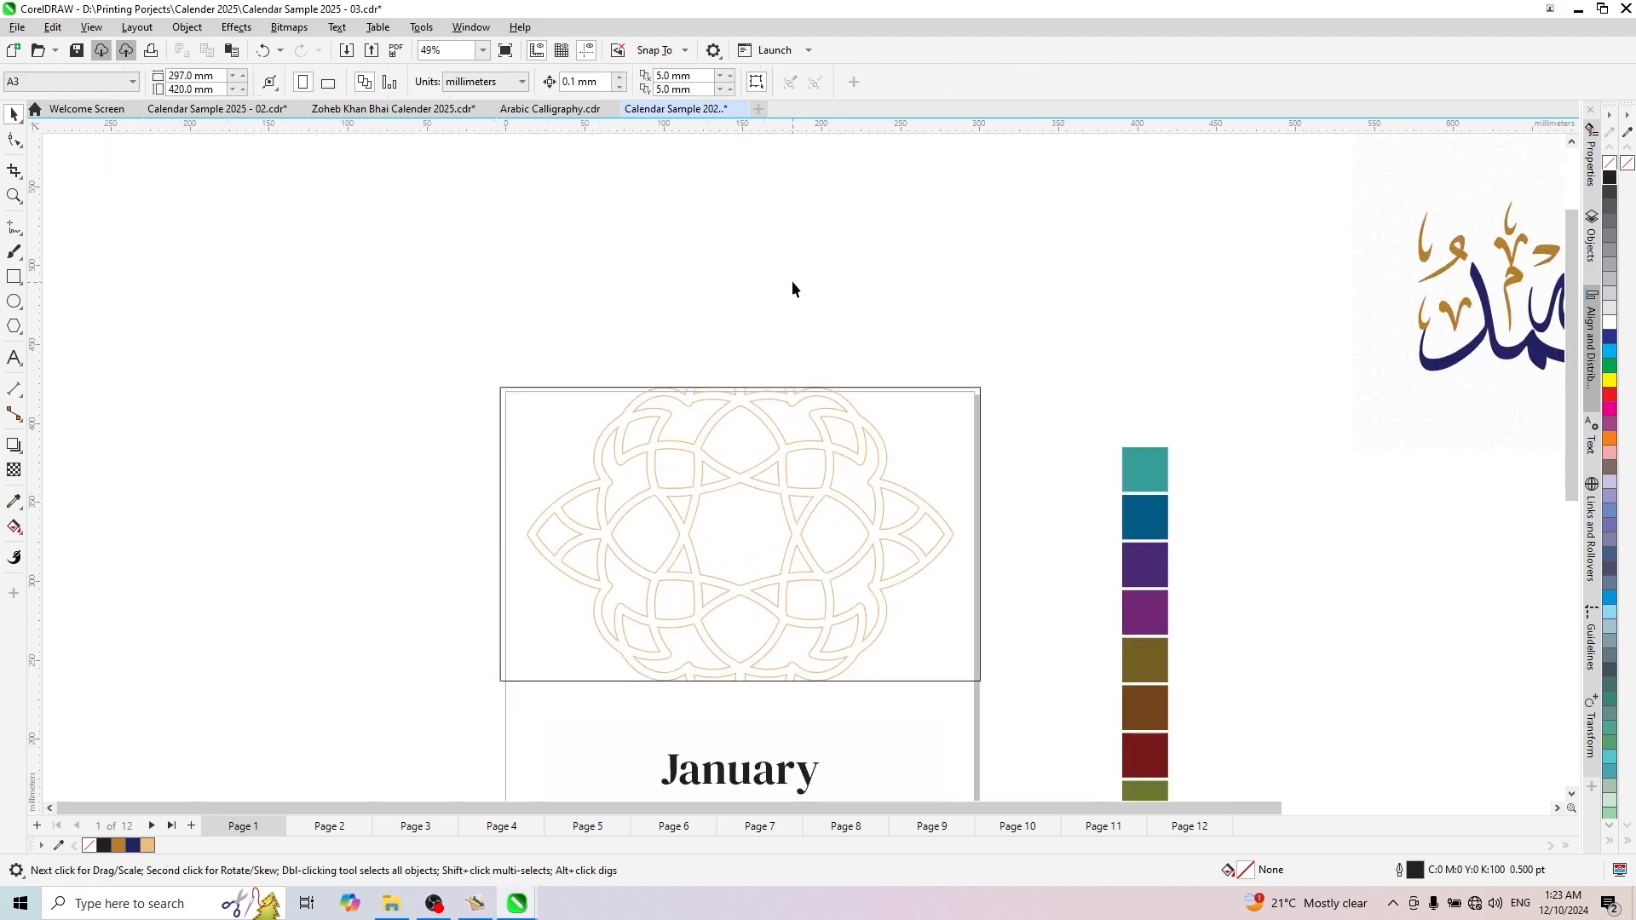
pyautogui.scroll(-2, 792, 288)
pyautogui.scroll(2, 795, 421)
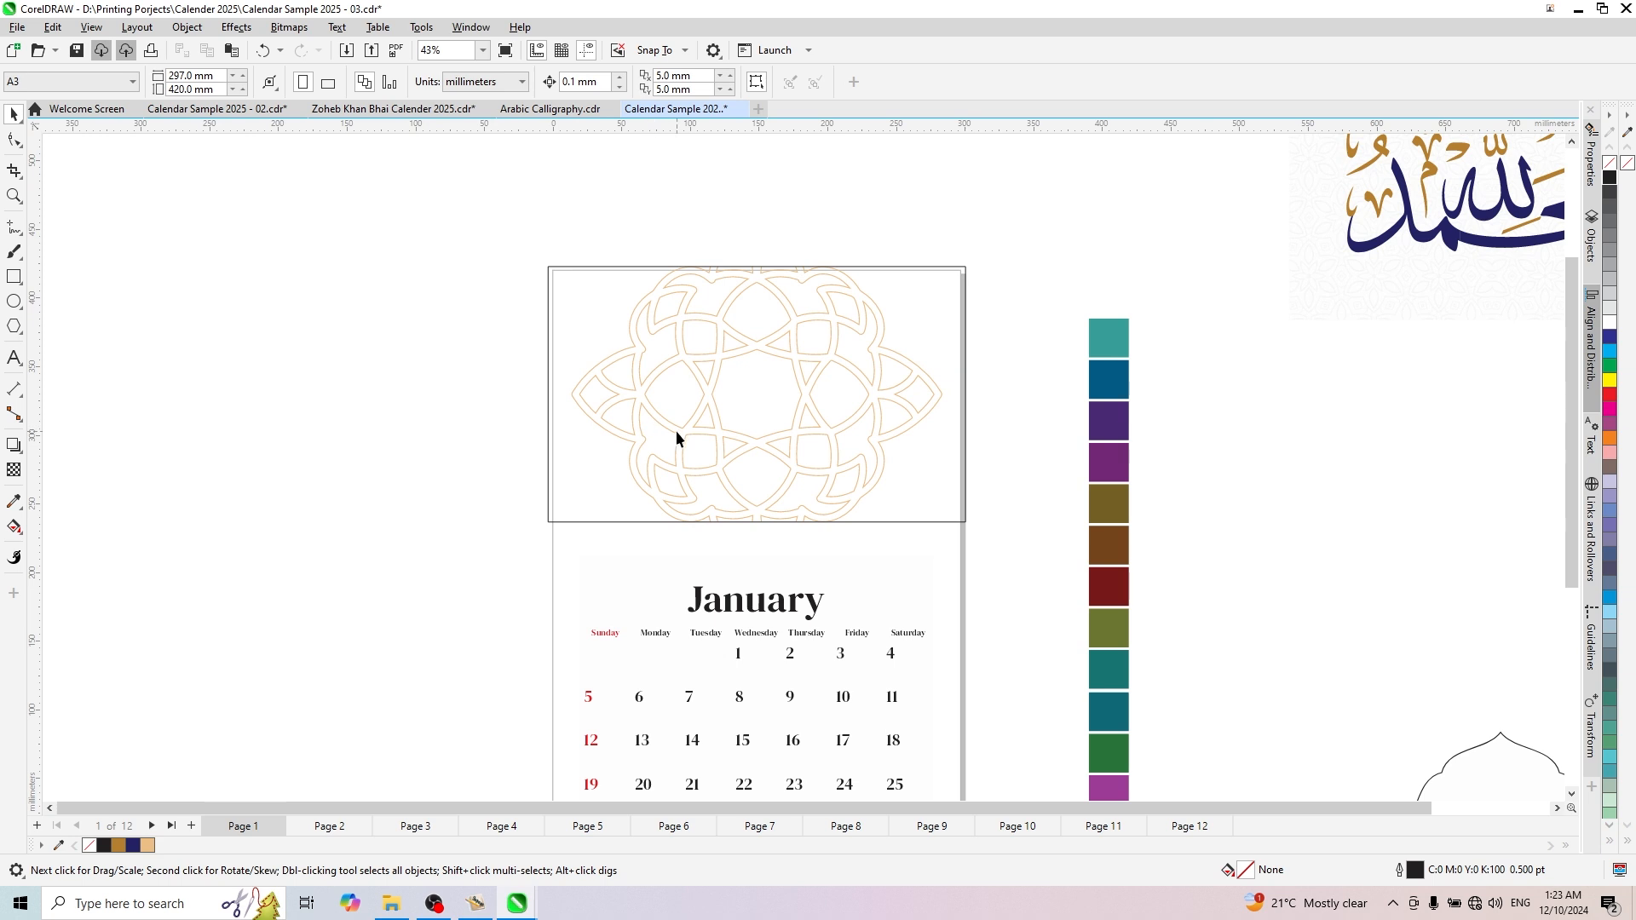
# - Edit the PowerClip contents and shrink the ornament proportionally to about 231 mm wide
pyautogui.click(719, 382)
pyautogui.rightClick(763, 349)
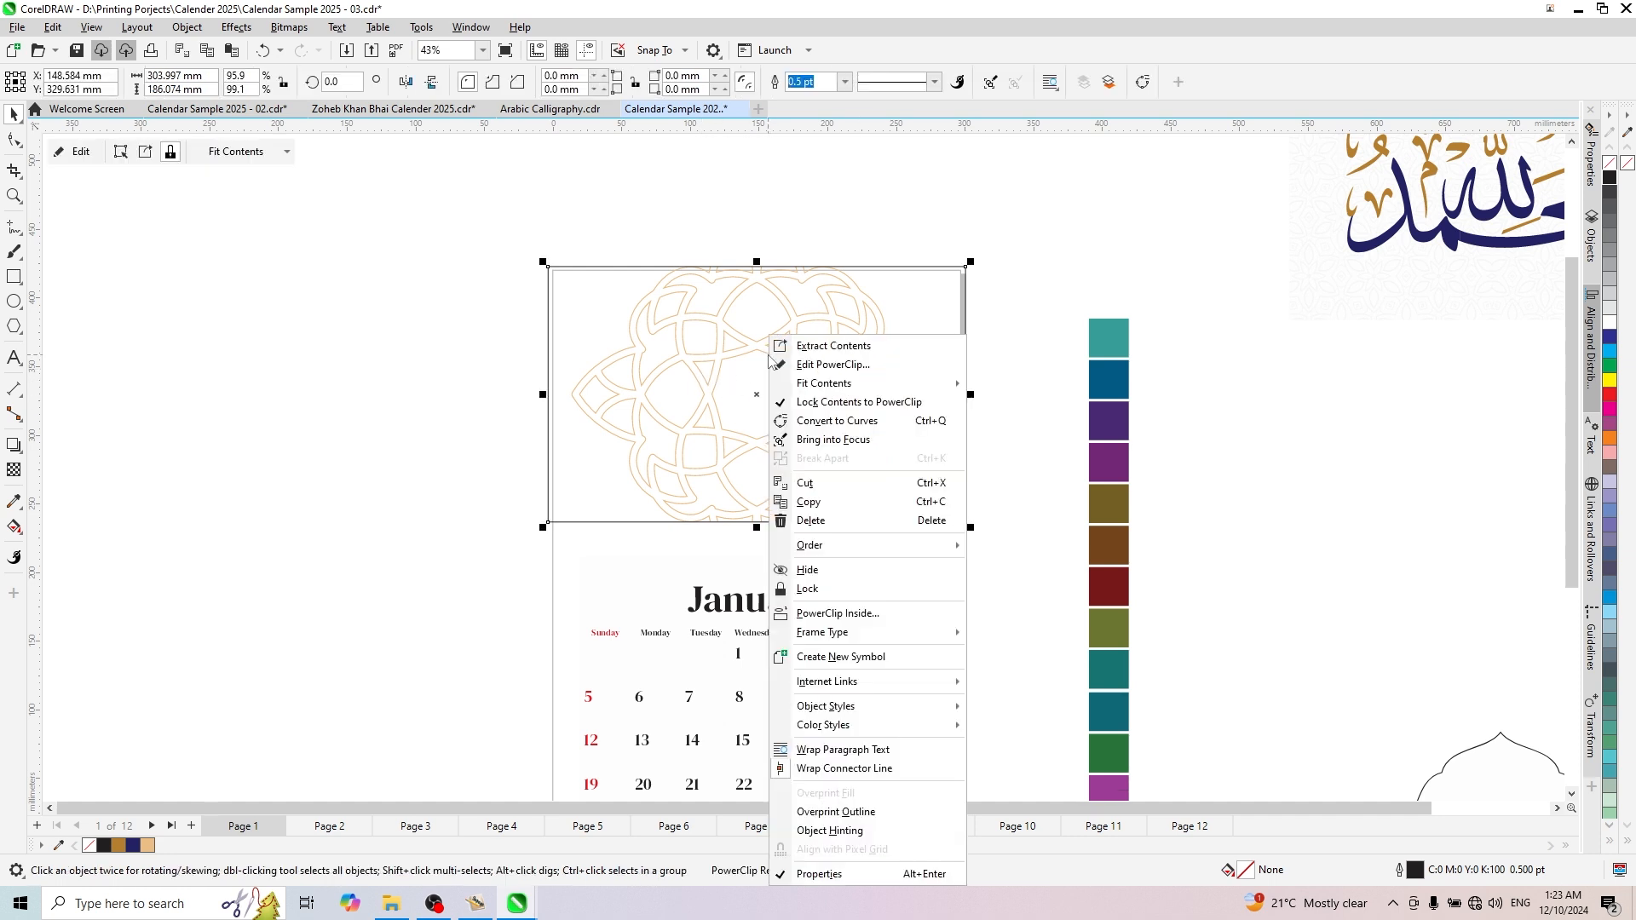
pyautogui.click(832, 364)
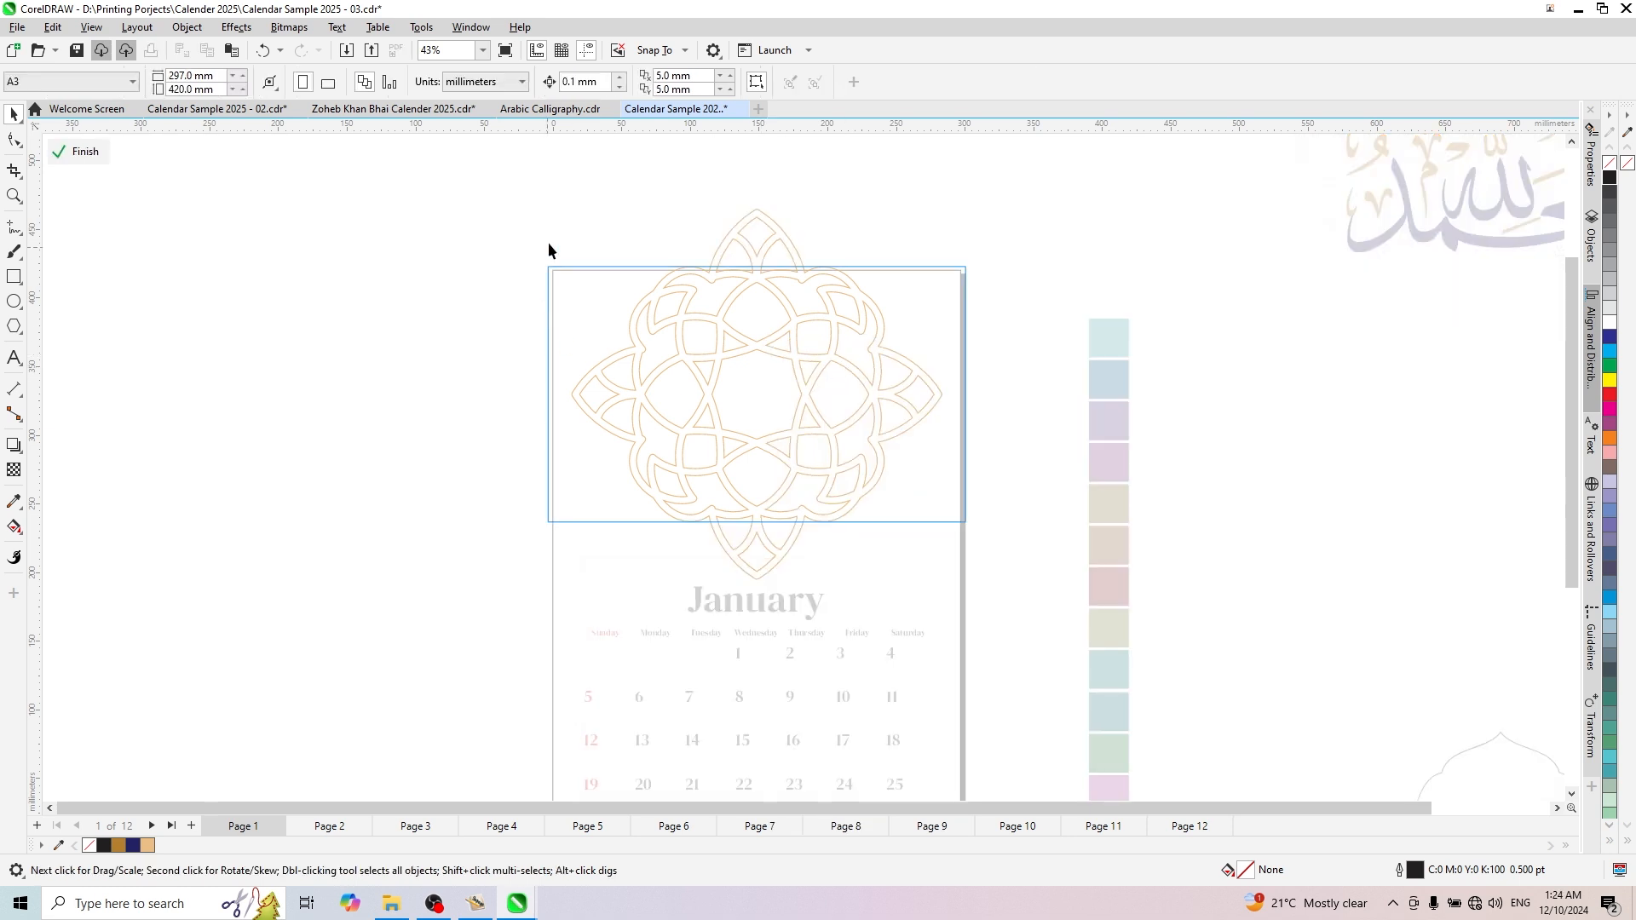
pyautogui.click(811, 381)
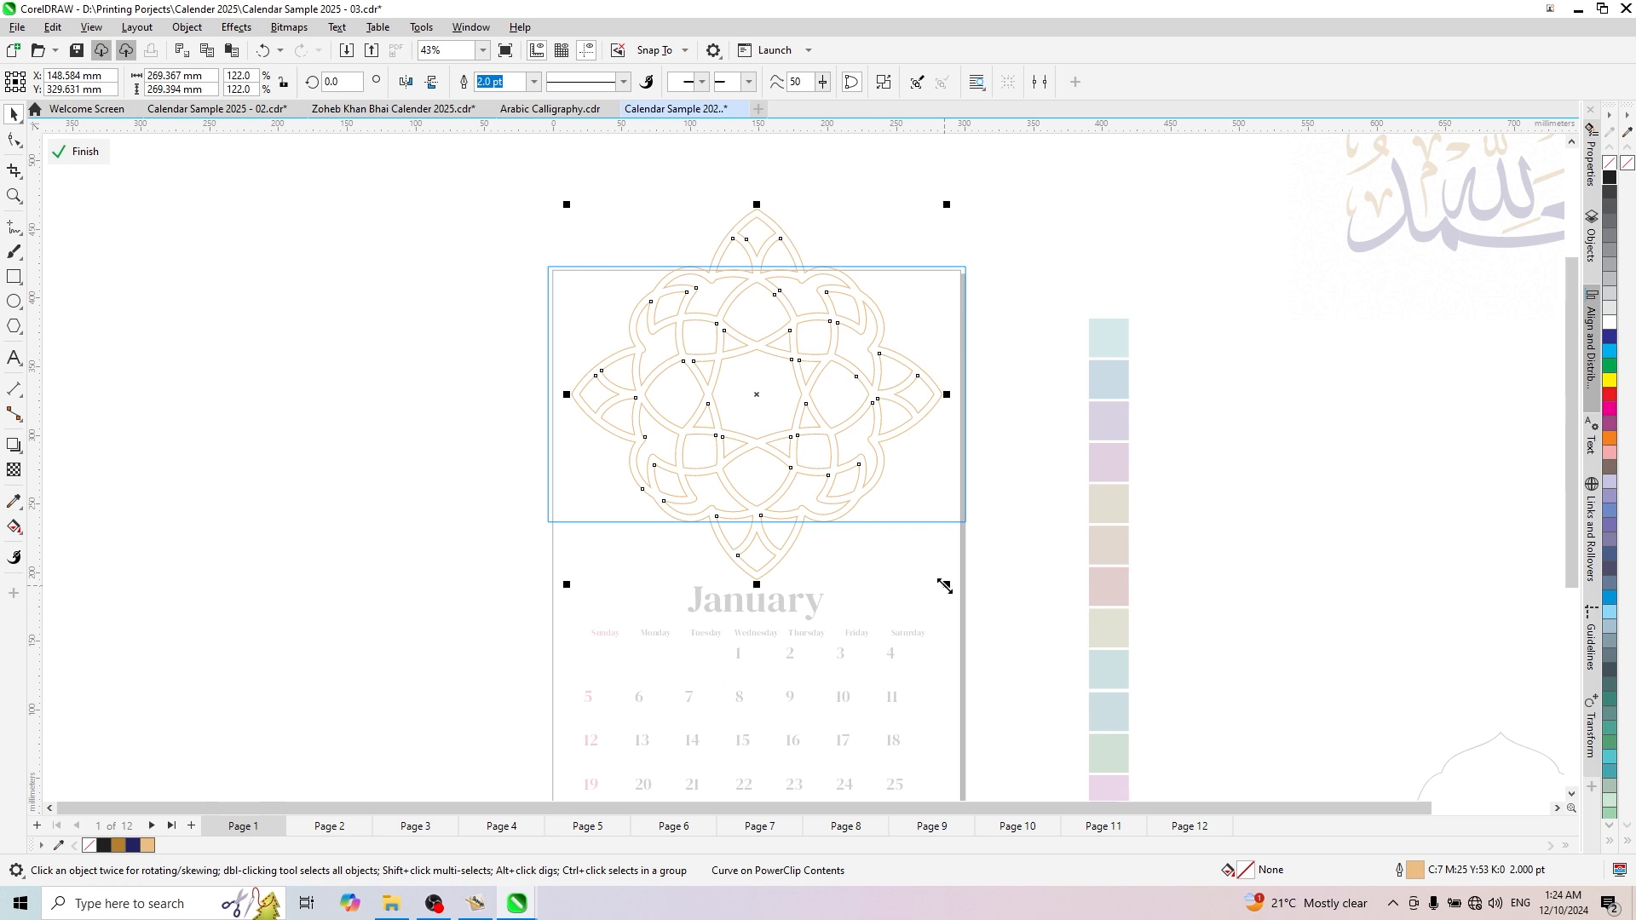
pyautogui.moveTo(944, 586); pyautogui.dragTo(917, 559)
# - Move the ornament up across the frame's upper edge and place a copy directly below it, centred at about Y 219 mm
pyautogui.moveTo(756, 365); pyautogui.dragTo(538, 415)
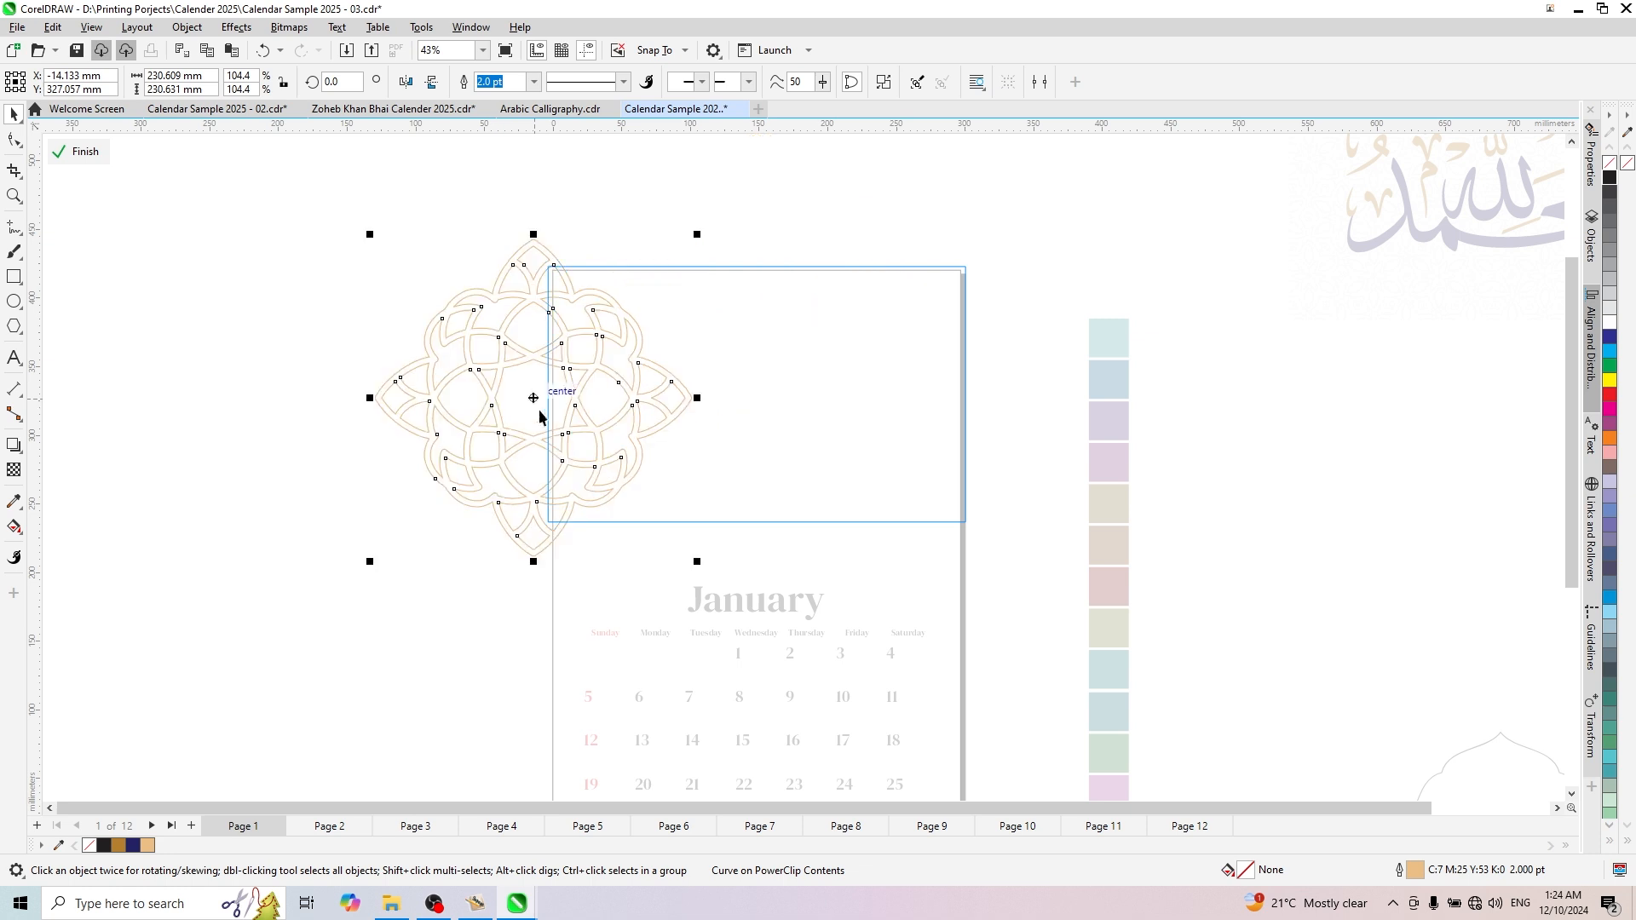
pyautogui.hotkey('ctrl', 'z')
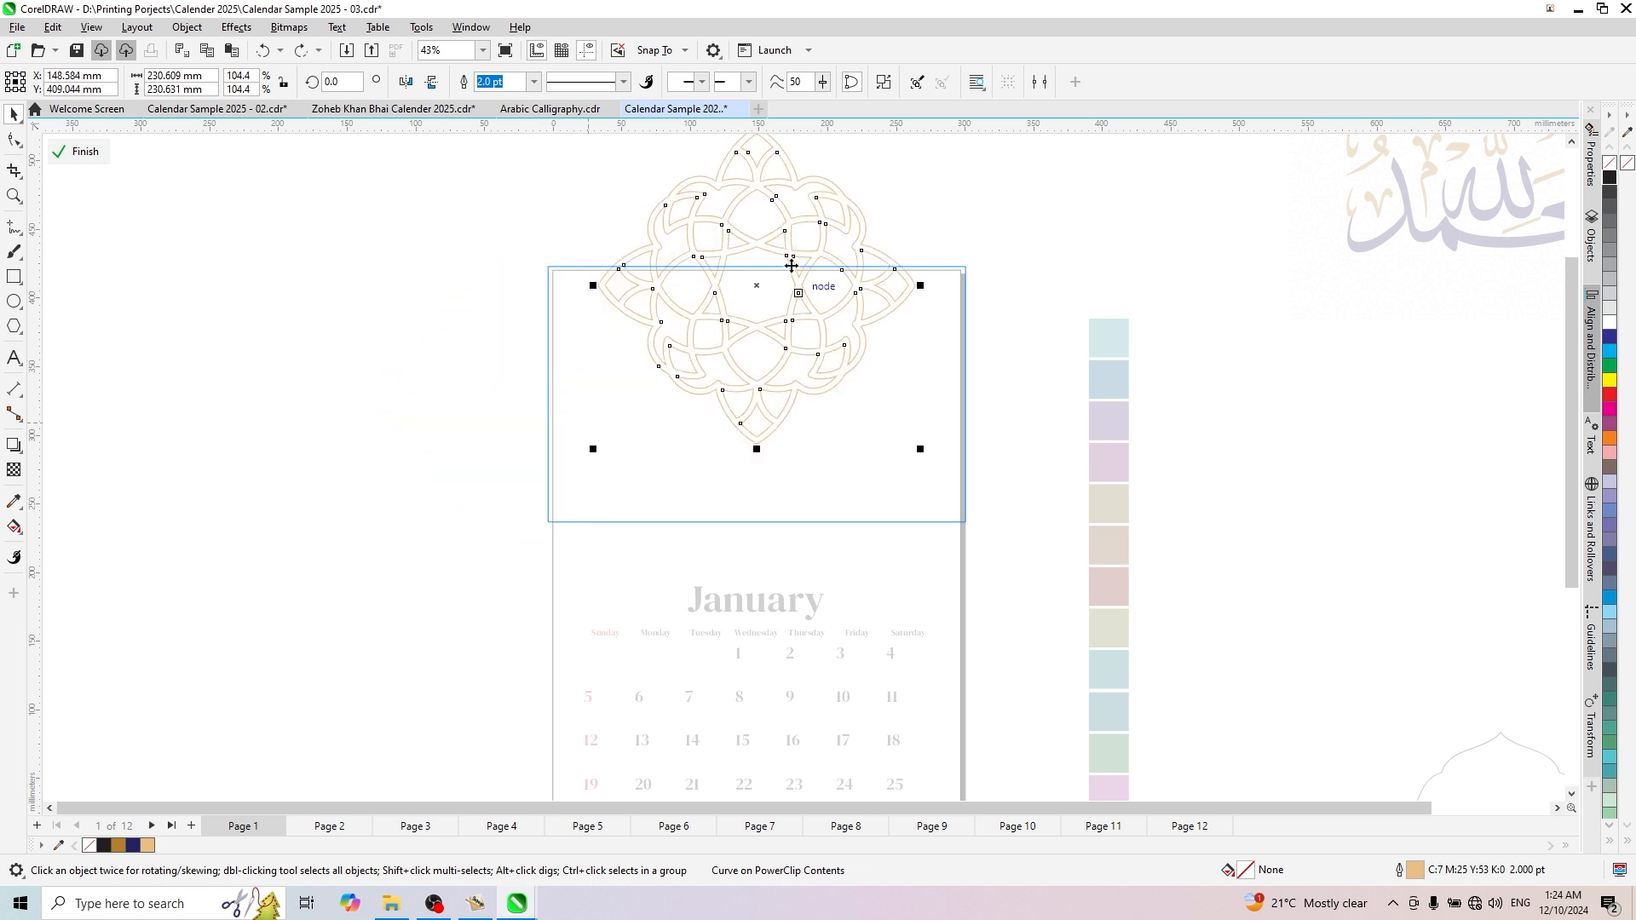
pyautogui.moveTo(750, 241); pyautogui.dragTo(784, 361)
pyautogui.scroll(-2, 778, 248)
pyautogui.hotkey('ctrl', 'z')
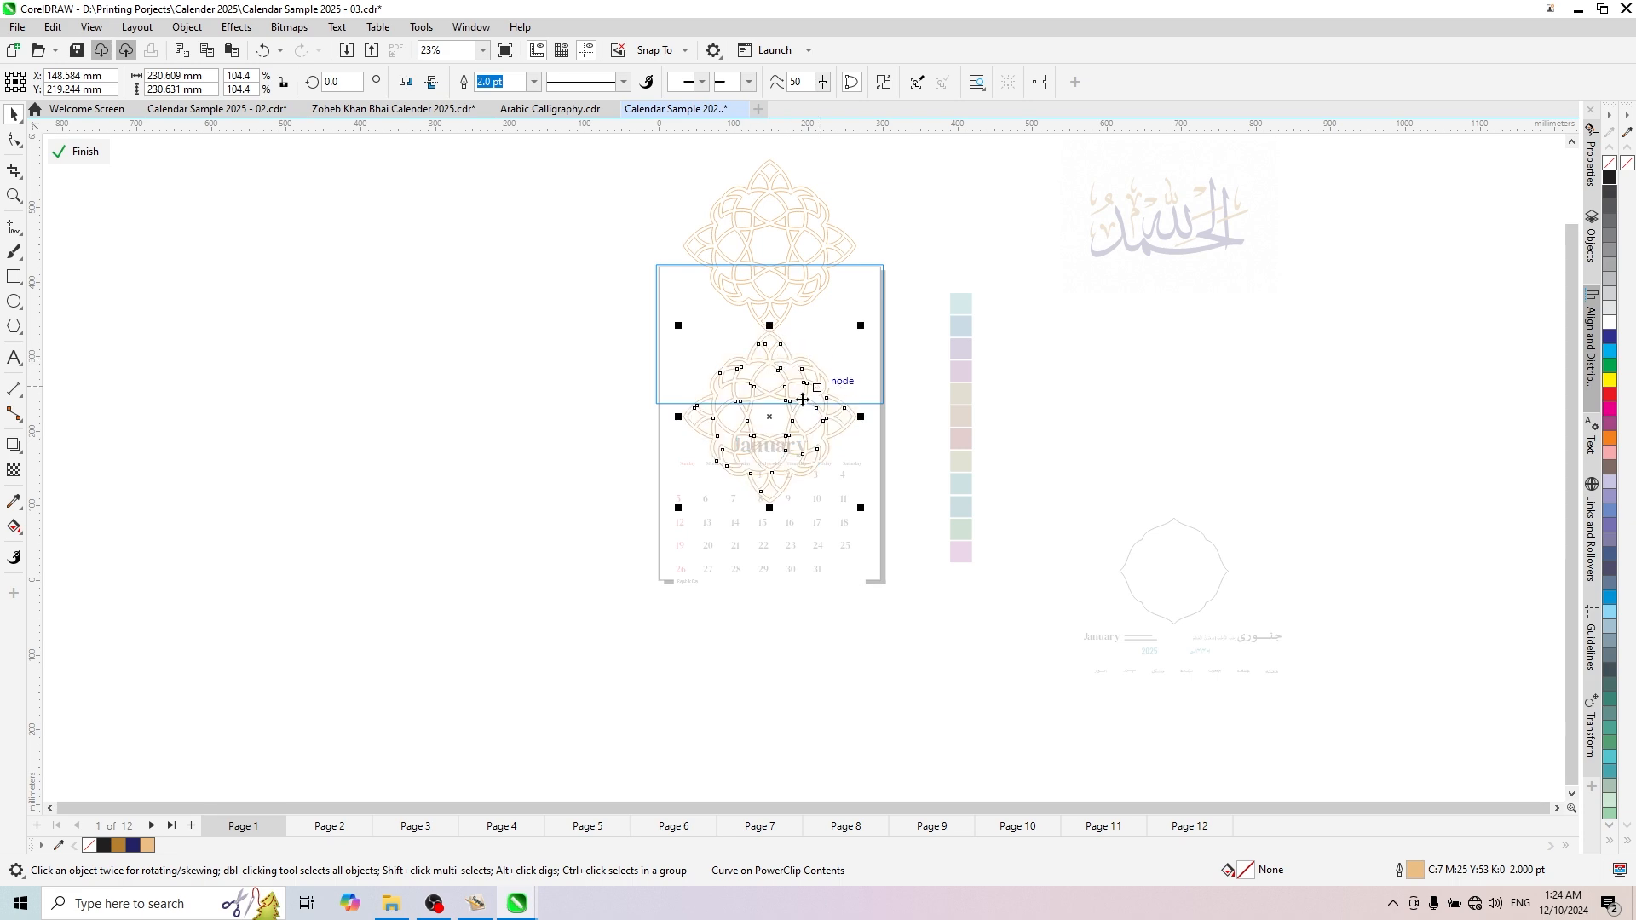
pyautogui.scroll(1, 798, 395)
pyautogui.scroll(-2, 794, 397)
# - Select both stacked ornaments, shift them up to about Y 340 mm and scale them to 86.2%, about 199 mm wide
pyautogui.click(630, 210)
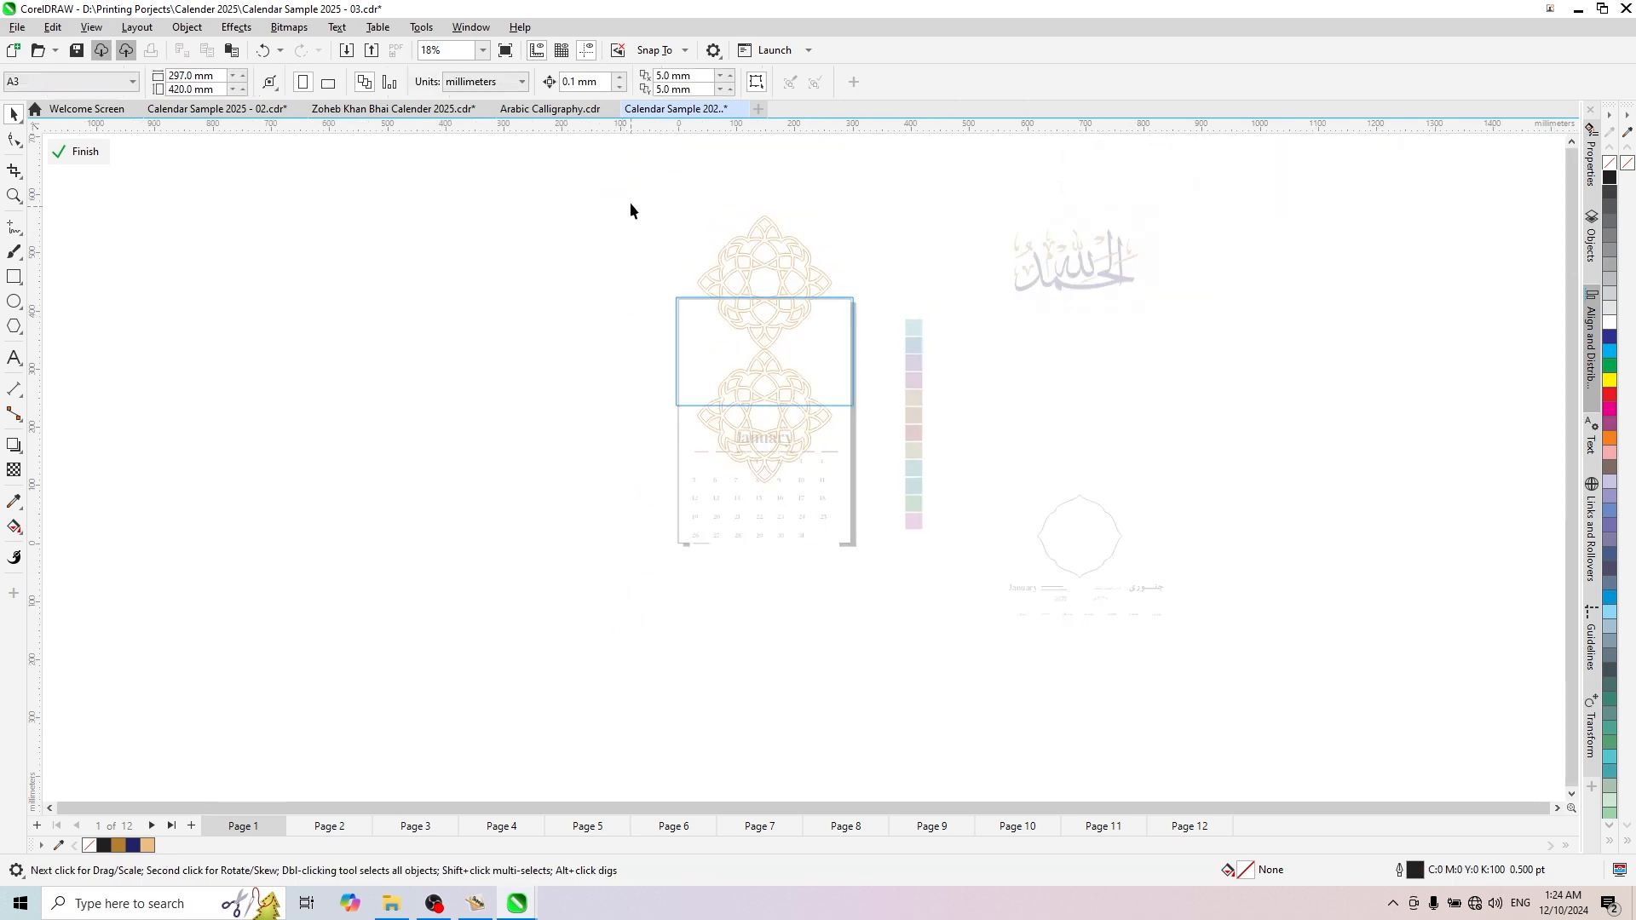
pyautogui.moveTo(879, 510); pyautogui.dragTo(880, 510)
pyautogui.scroll(1, 781, 259)
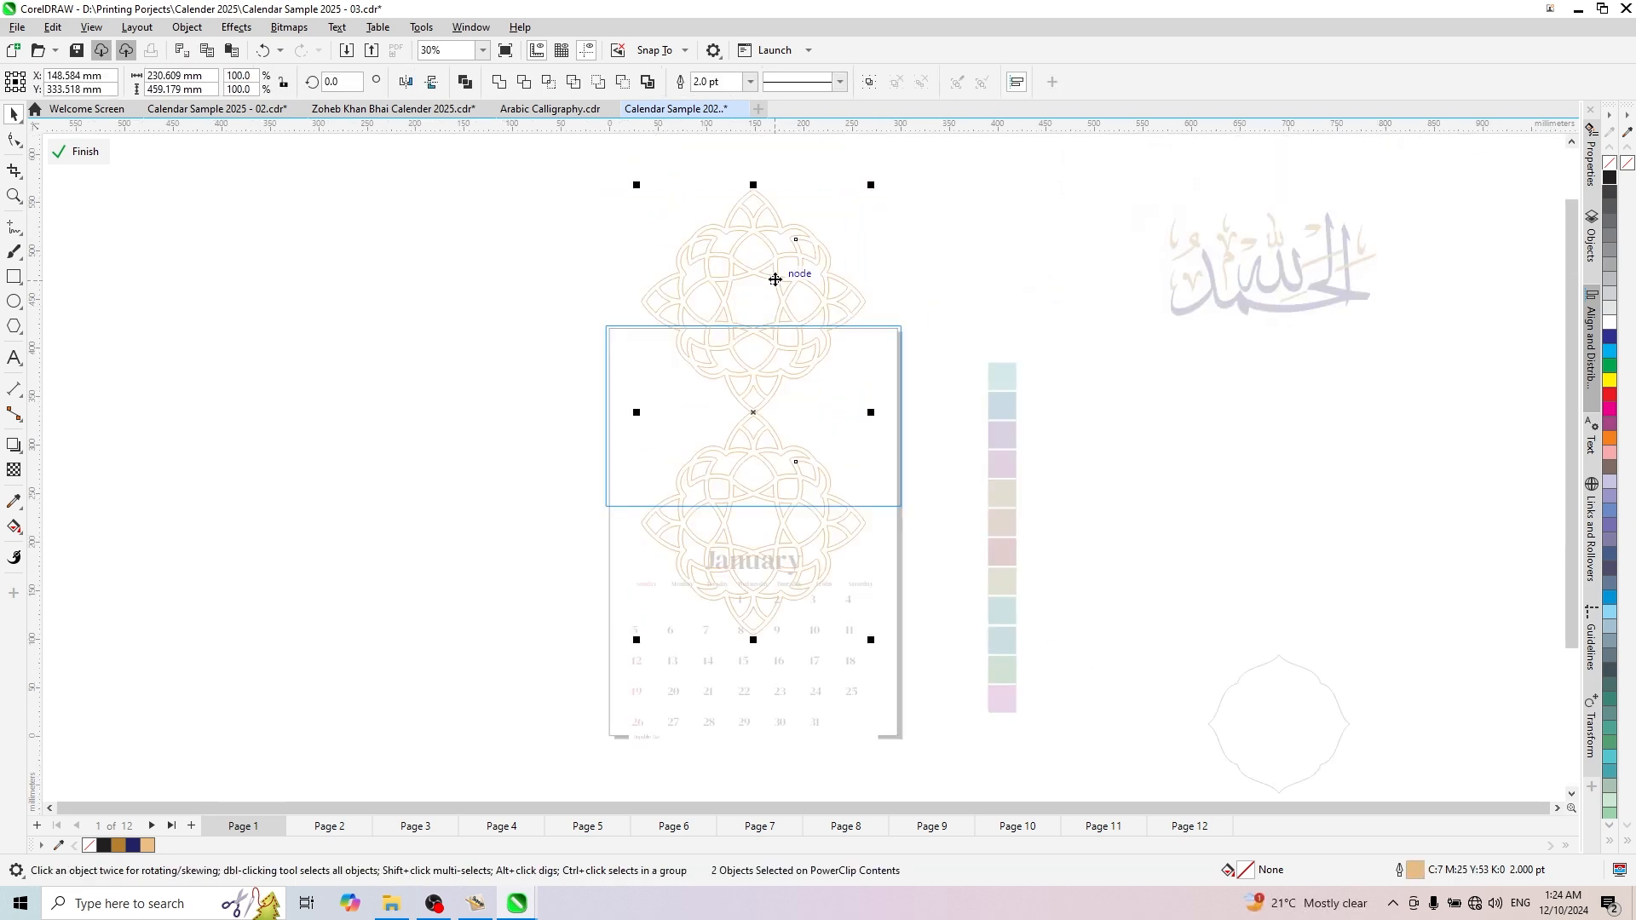
pyautogui.moveTo(774, 276); pyautogui.dragTo(774, 269)
pyautogui.scroll(1, 763, 320)
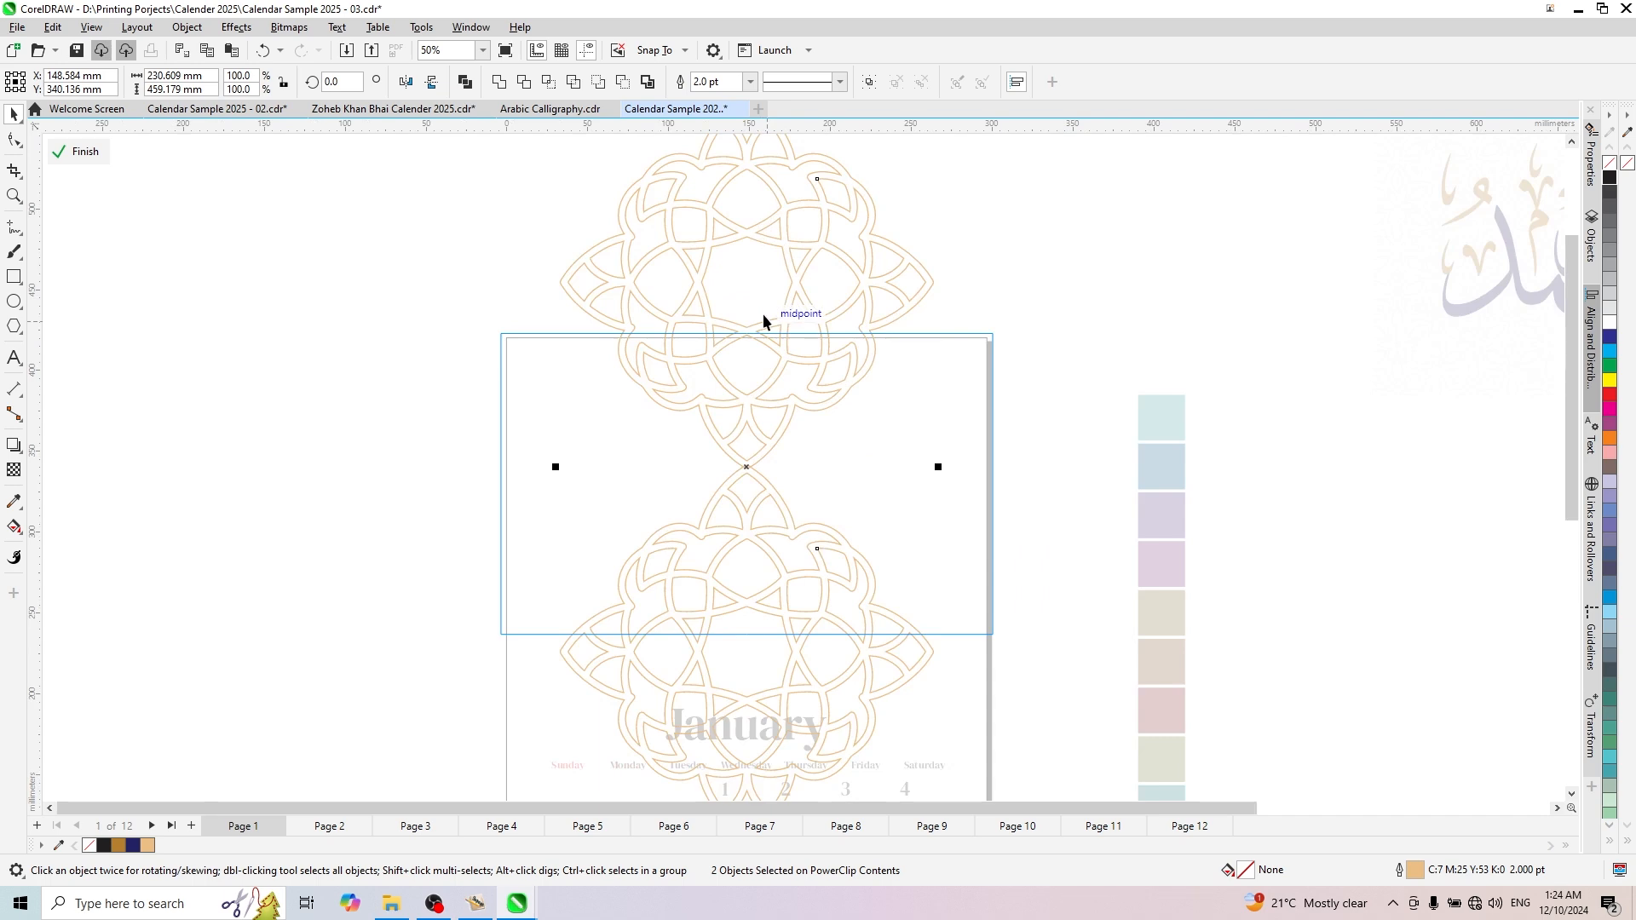
pyautogui.scroll(-1, 763, 320)
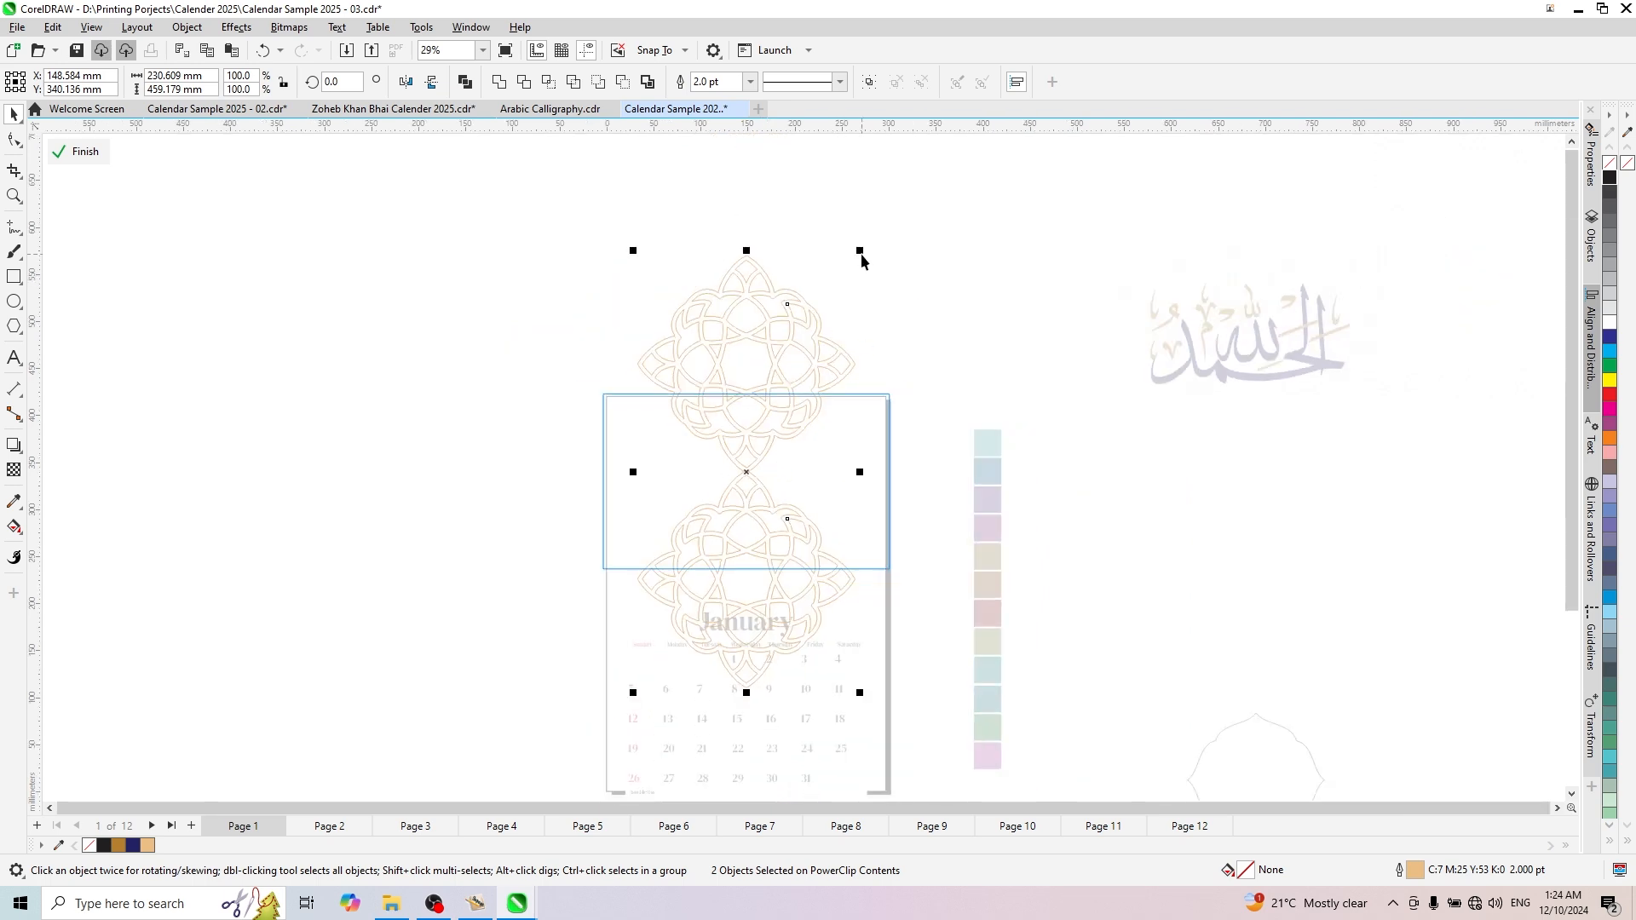
pyautogui.moveTo(861, 252); pyautogui.dragTo(851, 298)
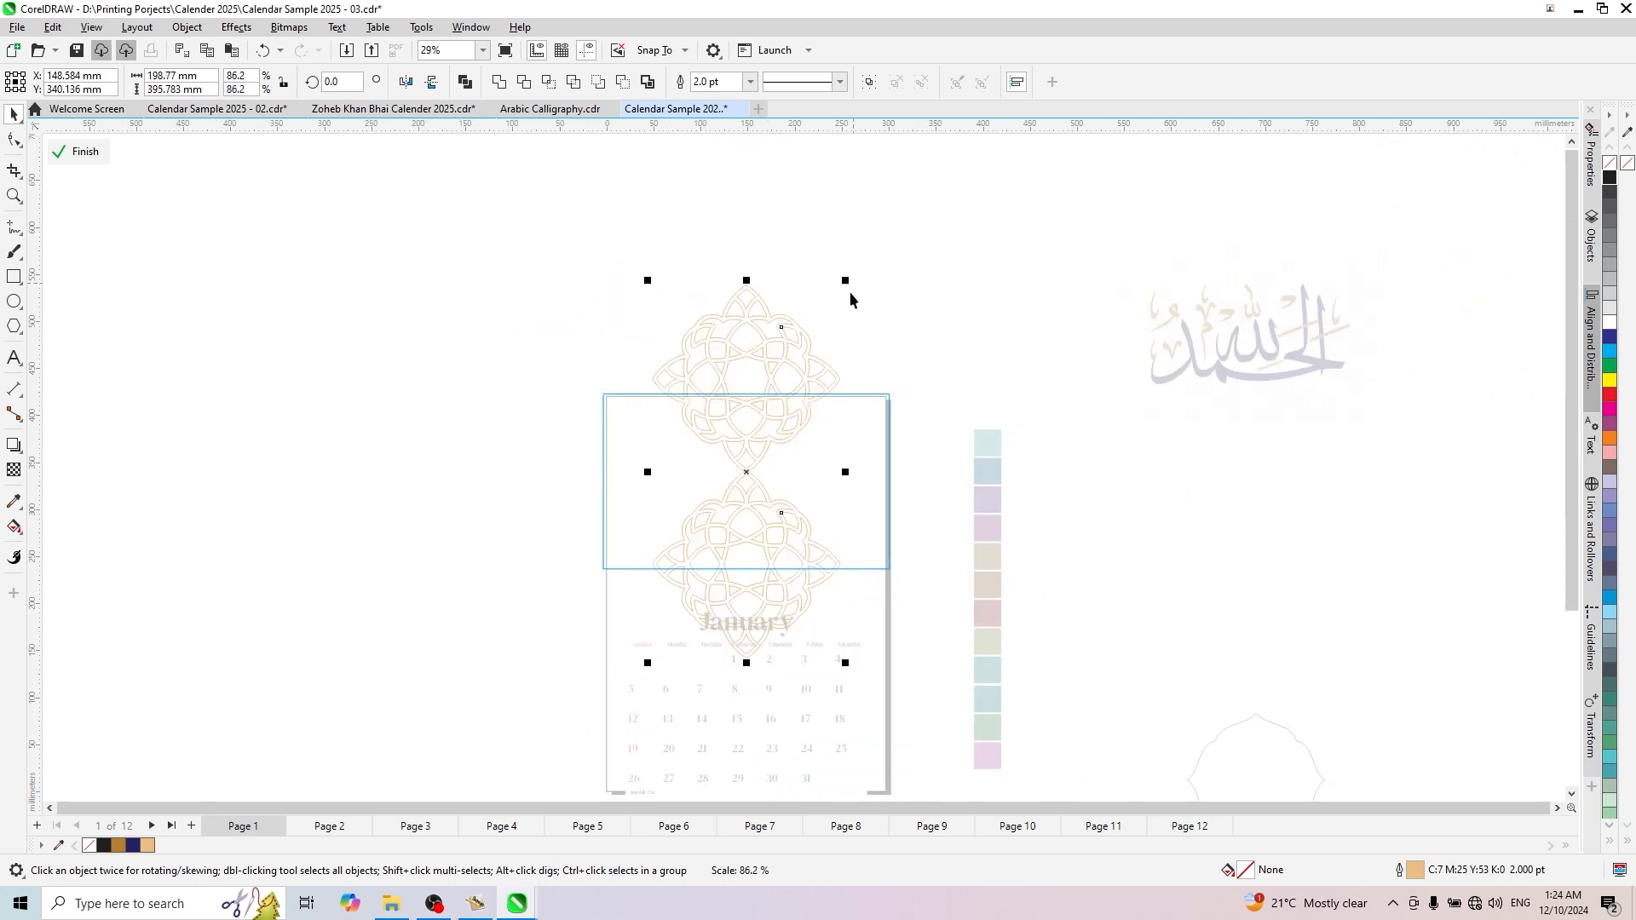
# - Lower the ornament pair to about Y 329 mm so its joint sits at the frame's middle, and finish editing the PowerClip
pyautogui.scroll(1, 746, 452)
pyautogui.moveTo(764, 269); pyautogui.dragTo(765, 303)
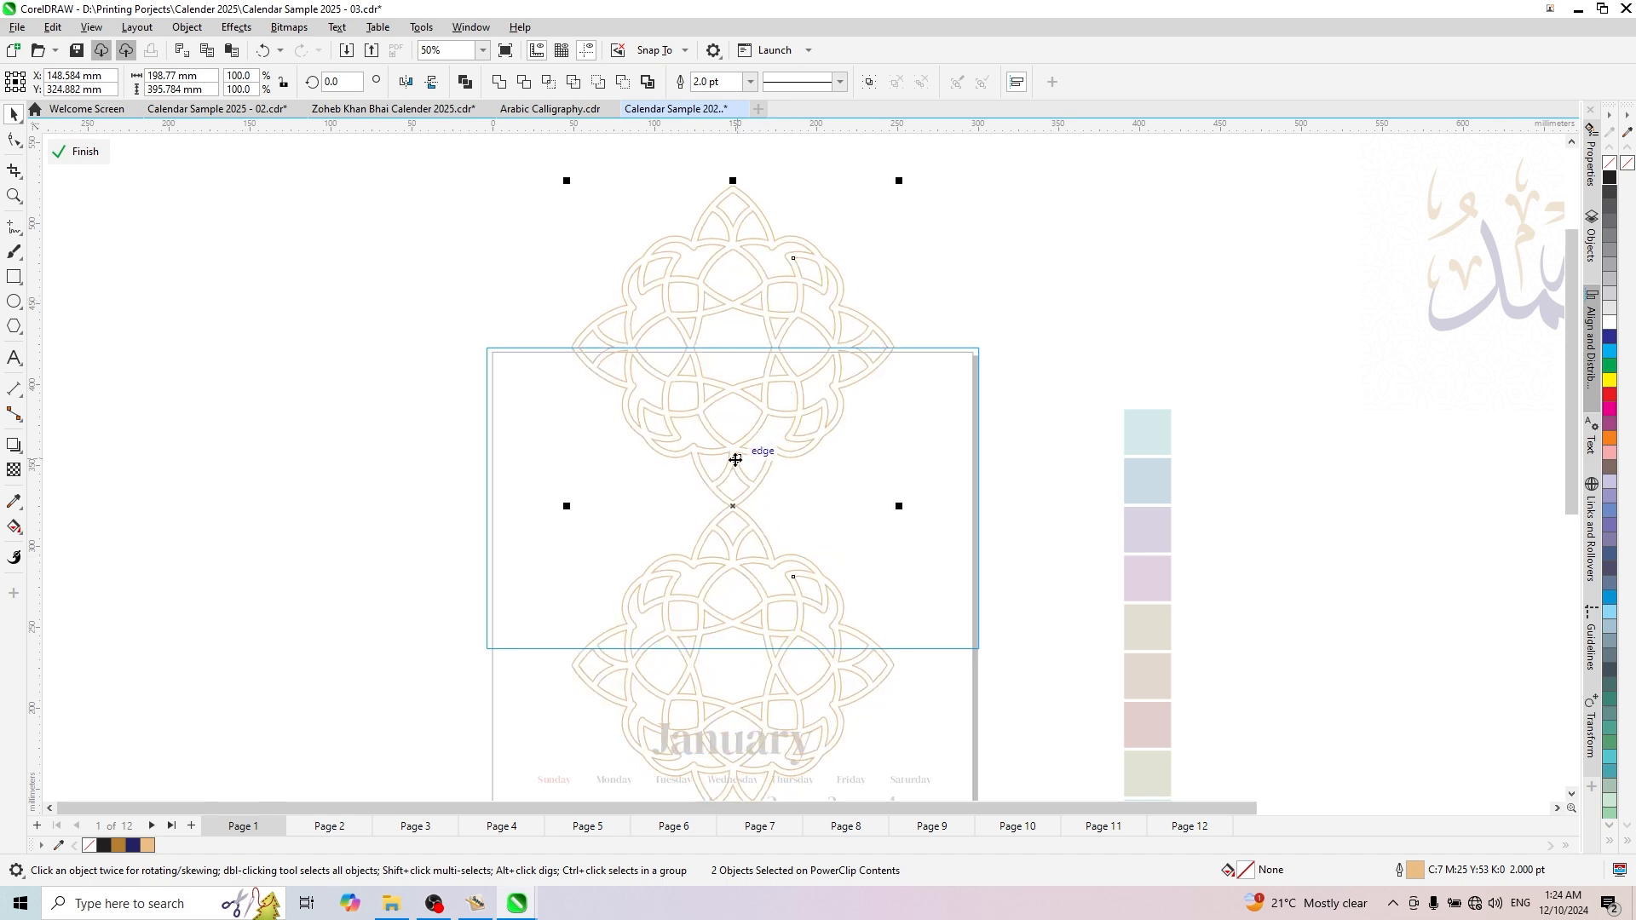
pyautogui.moveTo(735, 465); pyautogui.dragTo(738, 456)
pyautogui.click(441, 304)
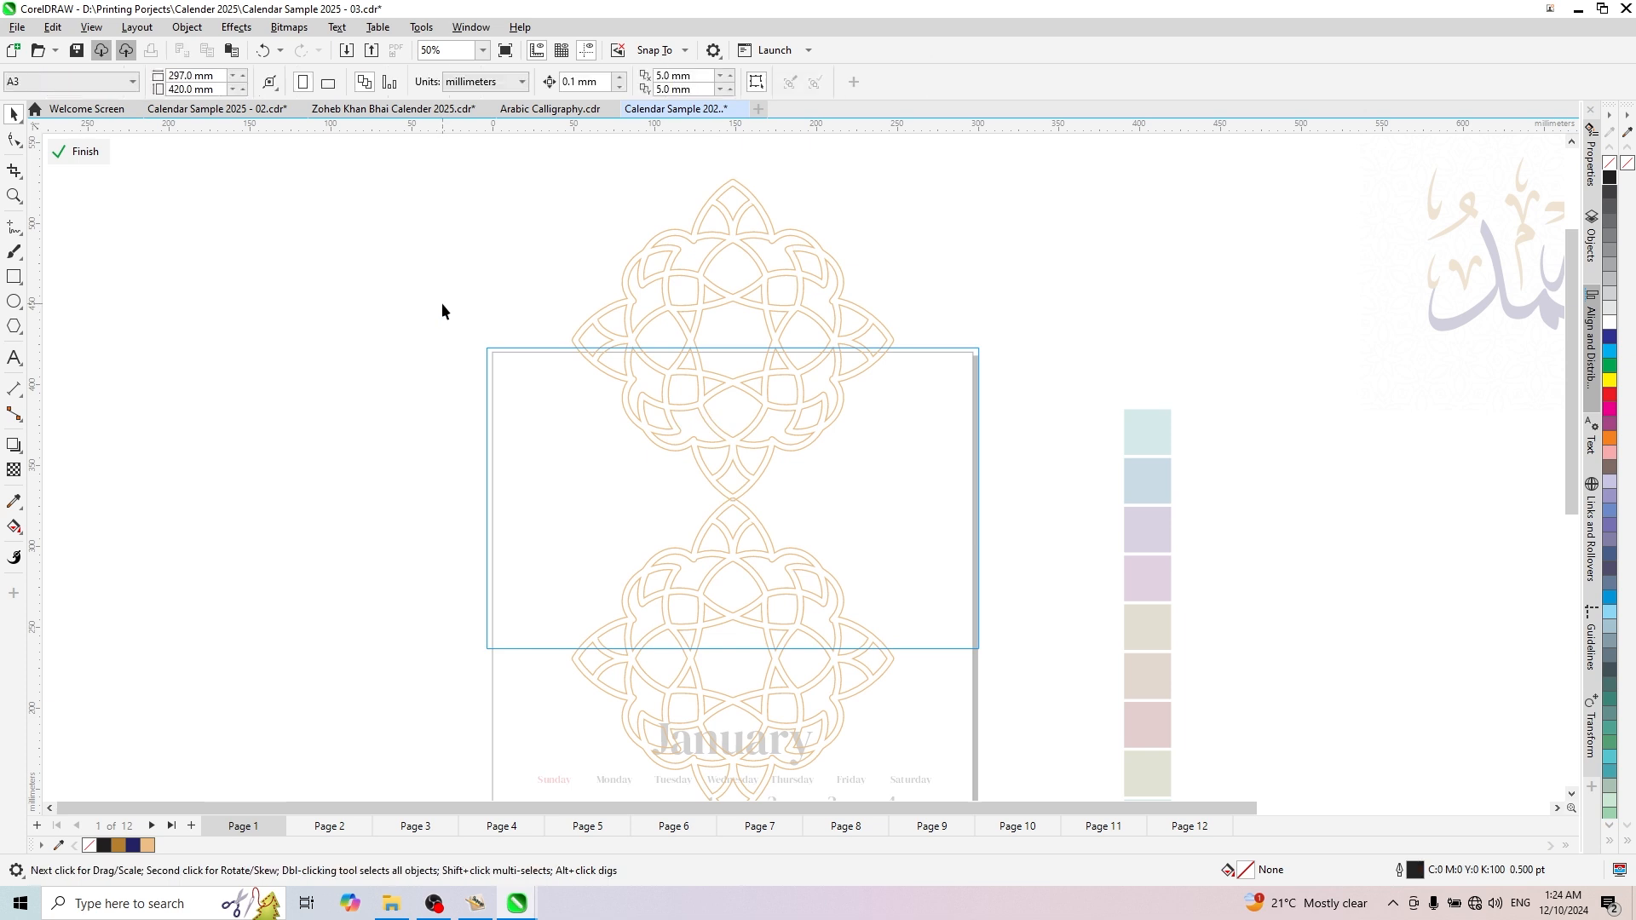
pyautogui.click(82, 151)
pyautogui.scroll(-2, 298, 290)
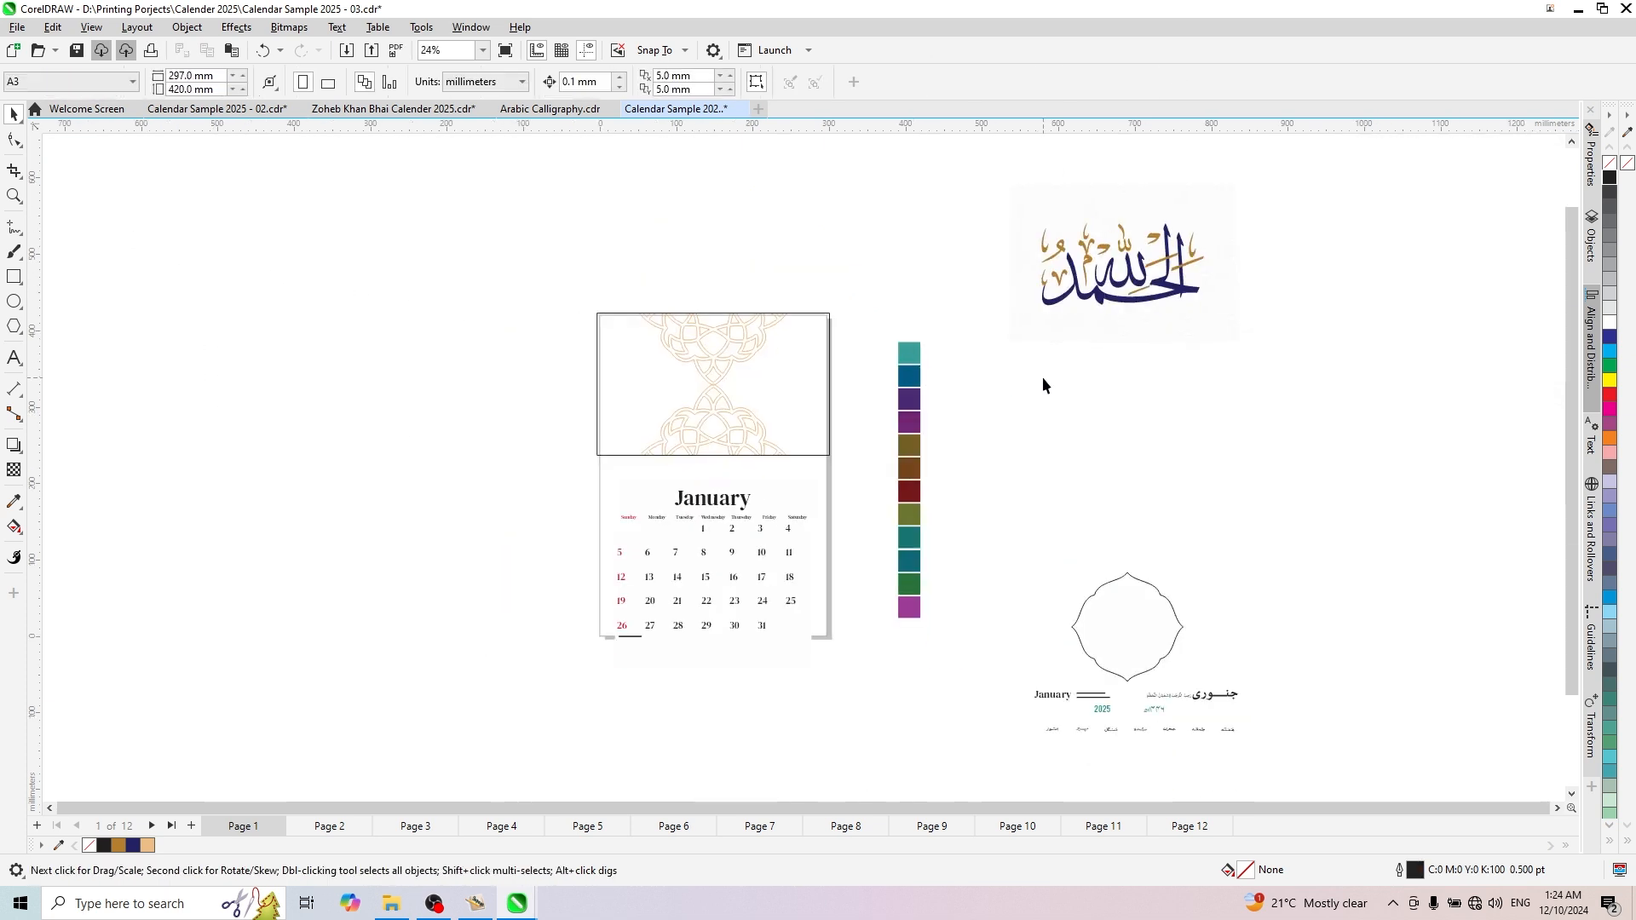
pyautogui.scroll(1, 1043, 385)
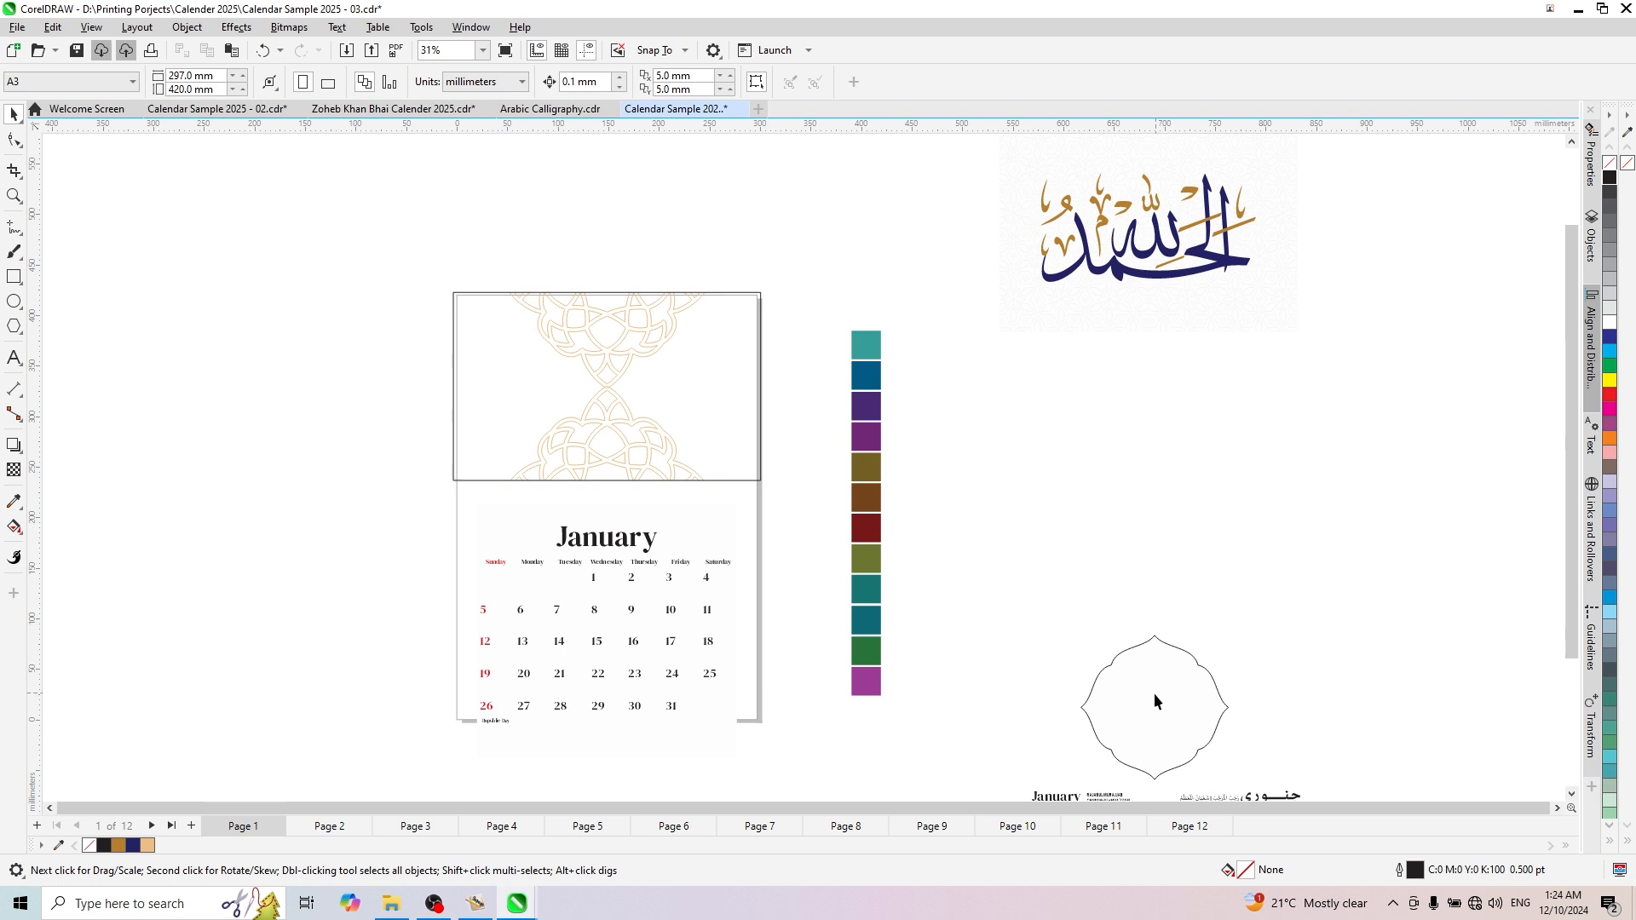
pyautogui.scroll(2, 529, 323)
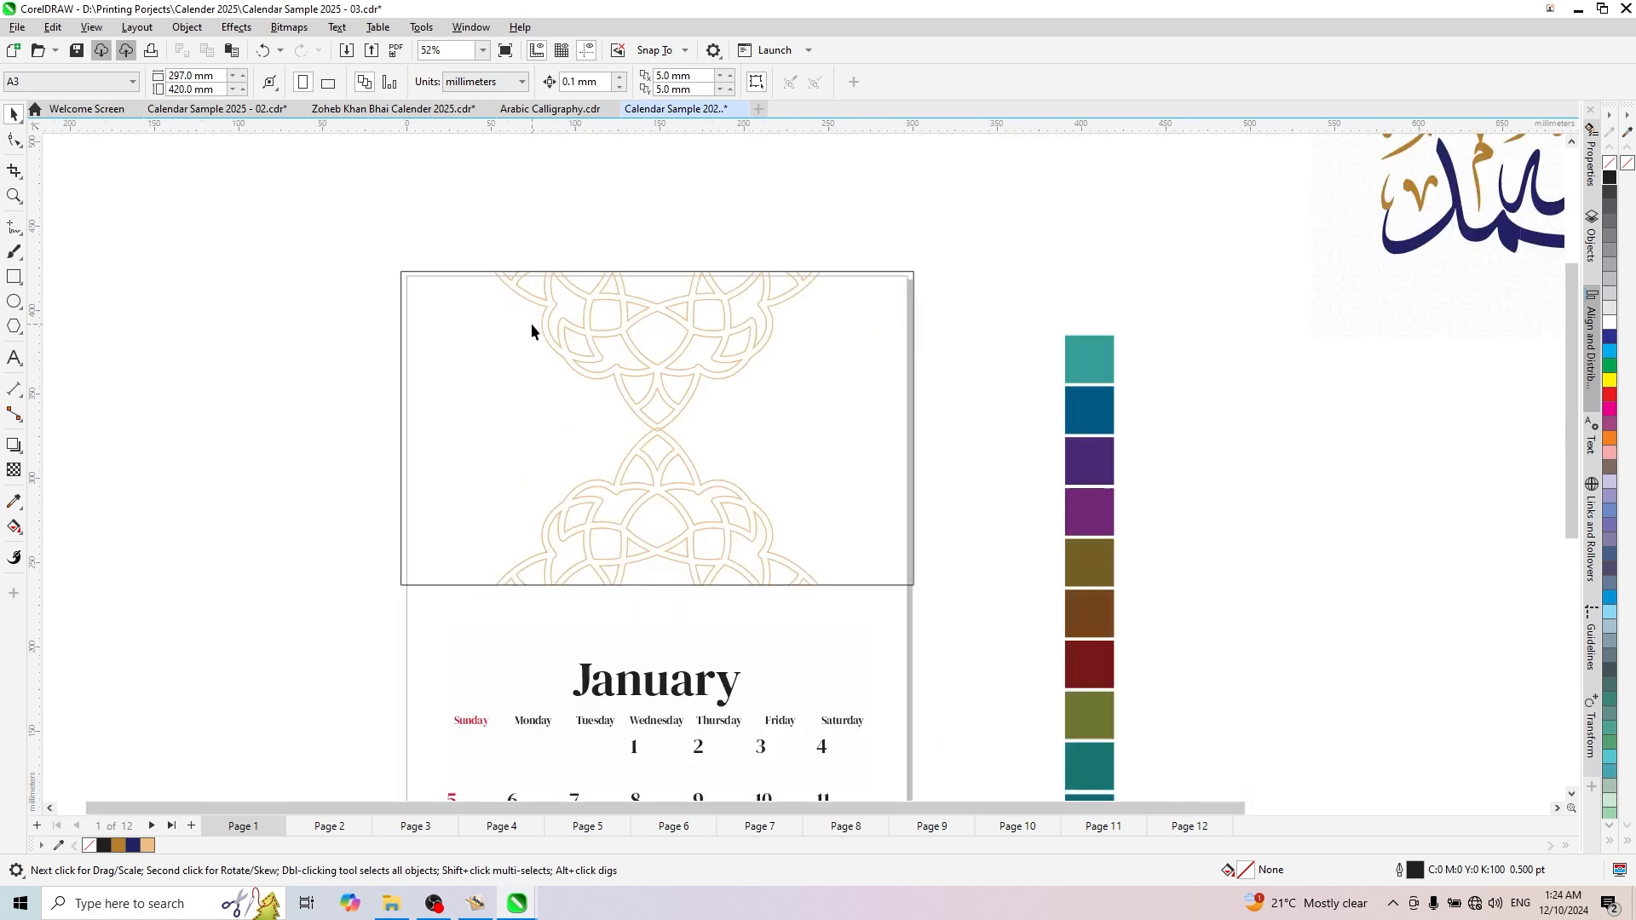
# - Reopen the PowerClip contents and move the ornament pair onto the frame's left edge, at about X 6, Y 329 mm
pyautogui.doubleClick(670, 367)
pyautogui.scroll(-2, 499, 408)
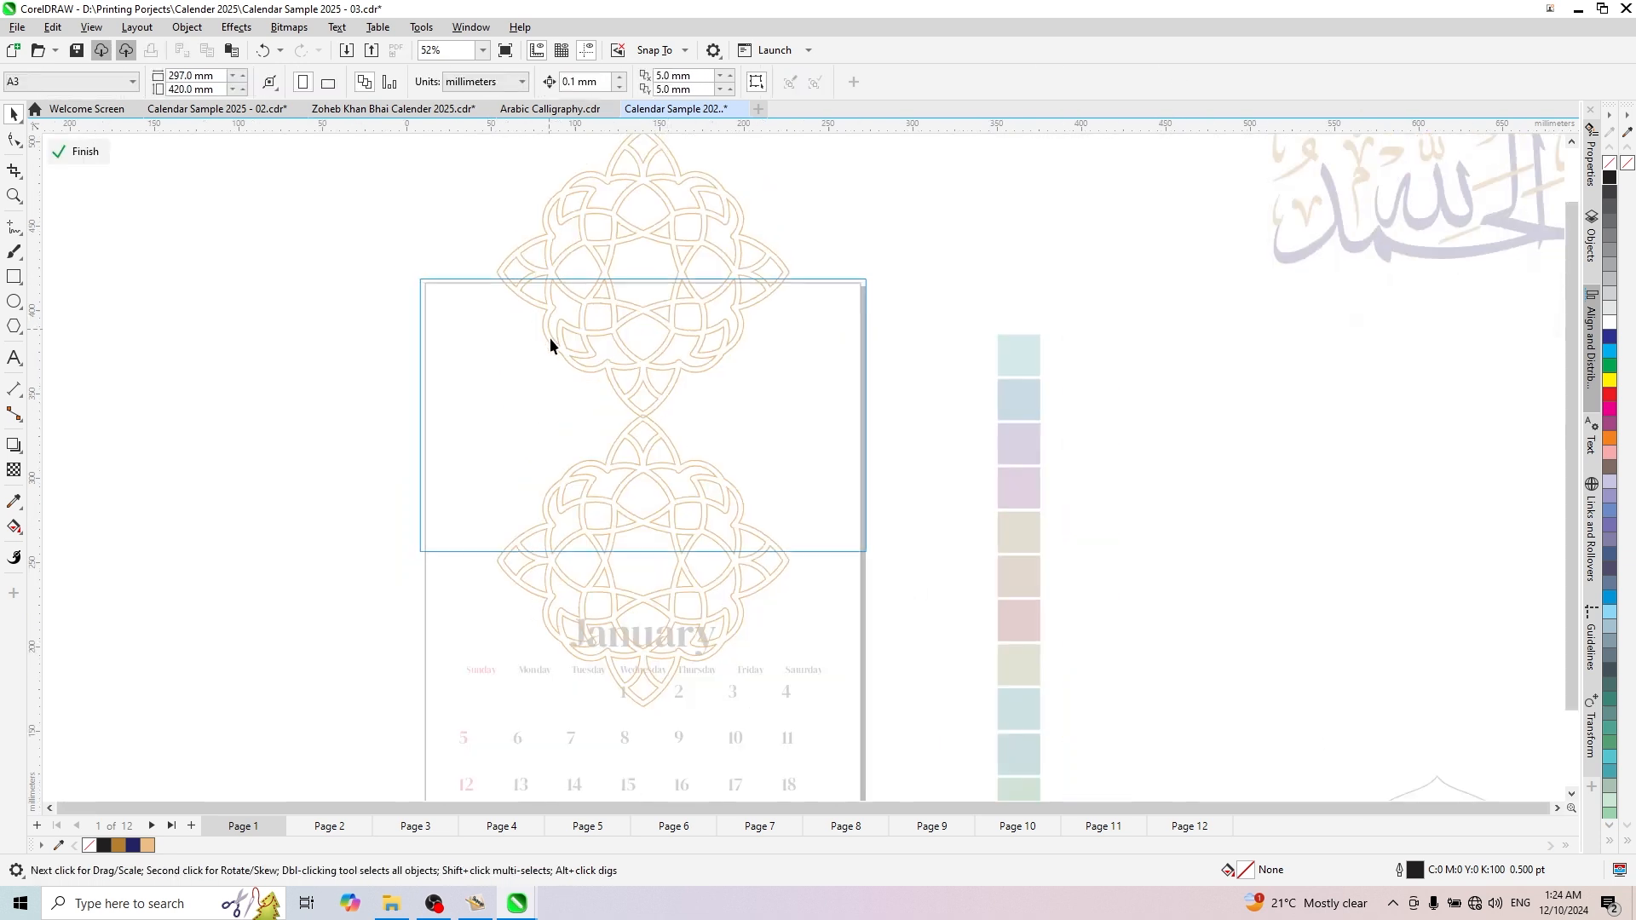
pyautogui.moveTo(468, 170); pyautogui.dragTo(712, 596)
pyautogui.scroll(2, 613, 324)
pyautogui.moveTo(614, 322); pyautogui.dragTo(823, 331)
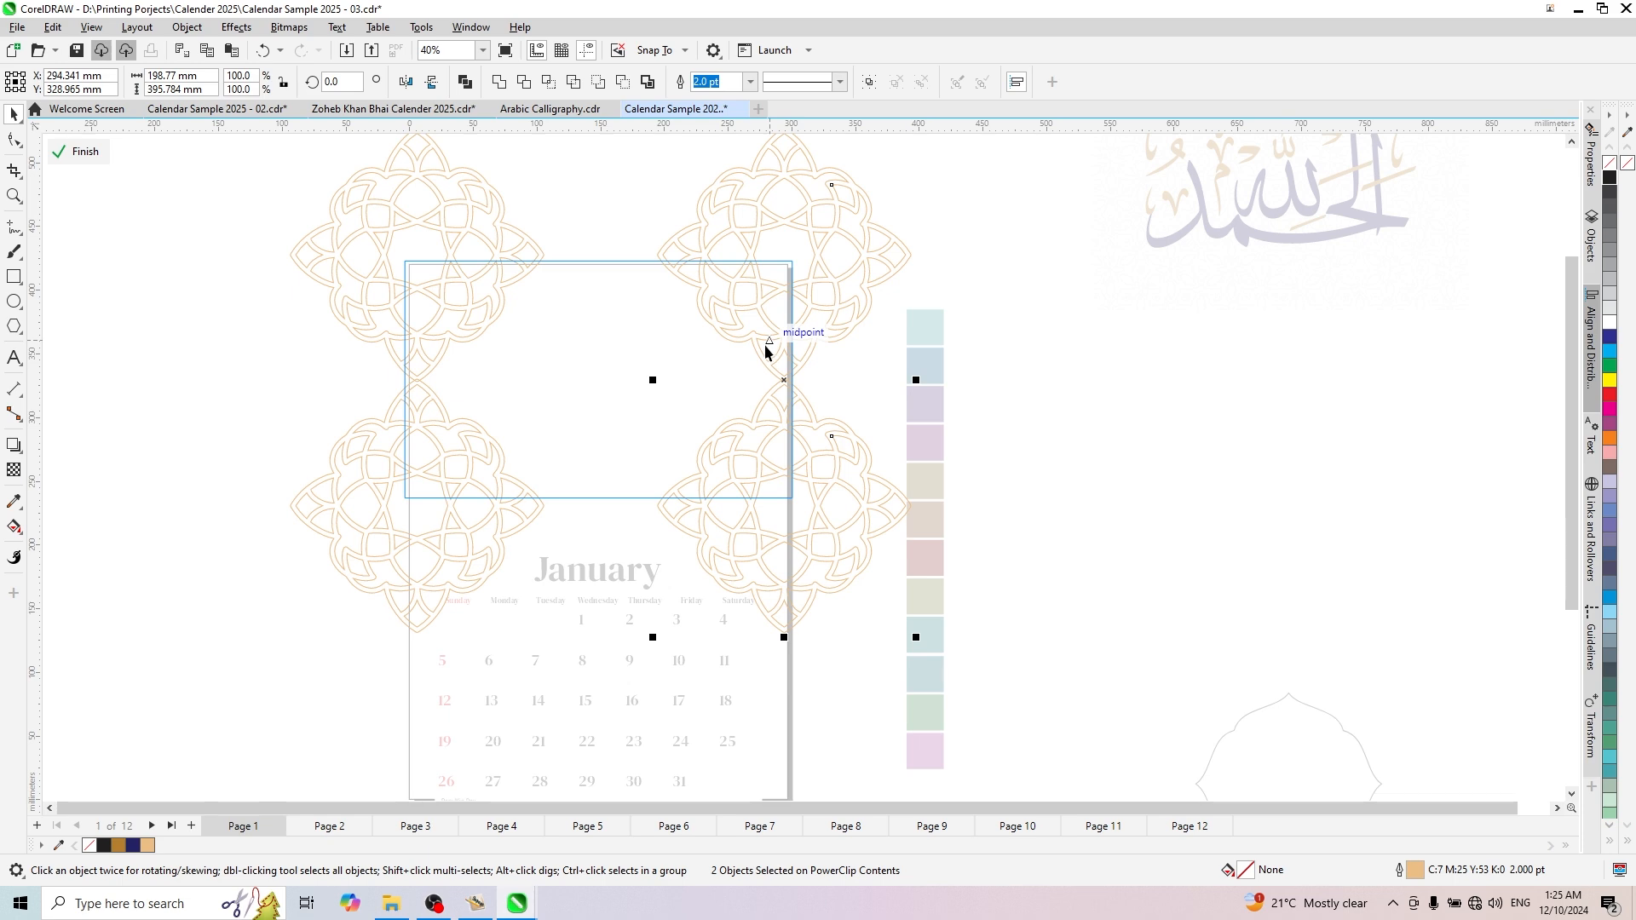
pyautogui.hotkey('ctrl', 'z')
# - Duplicate the ornament pair horizontally onto the frame's right edge at about X 287 mm, and group all four ornaments
pyautogui.scroll(2, 501, 317)
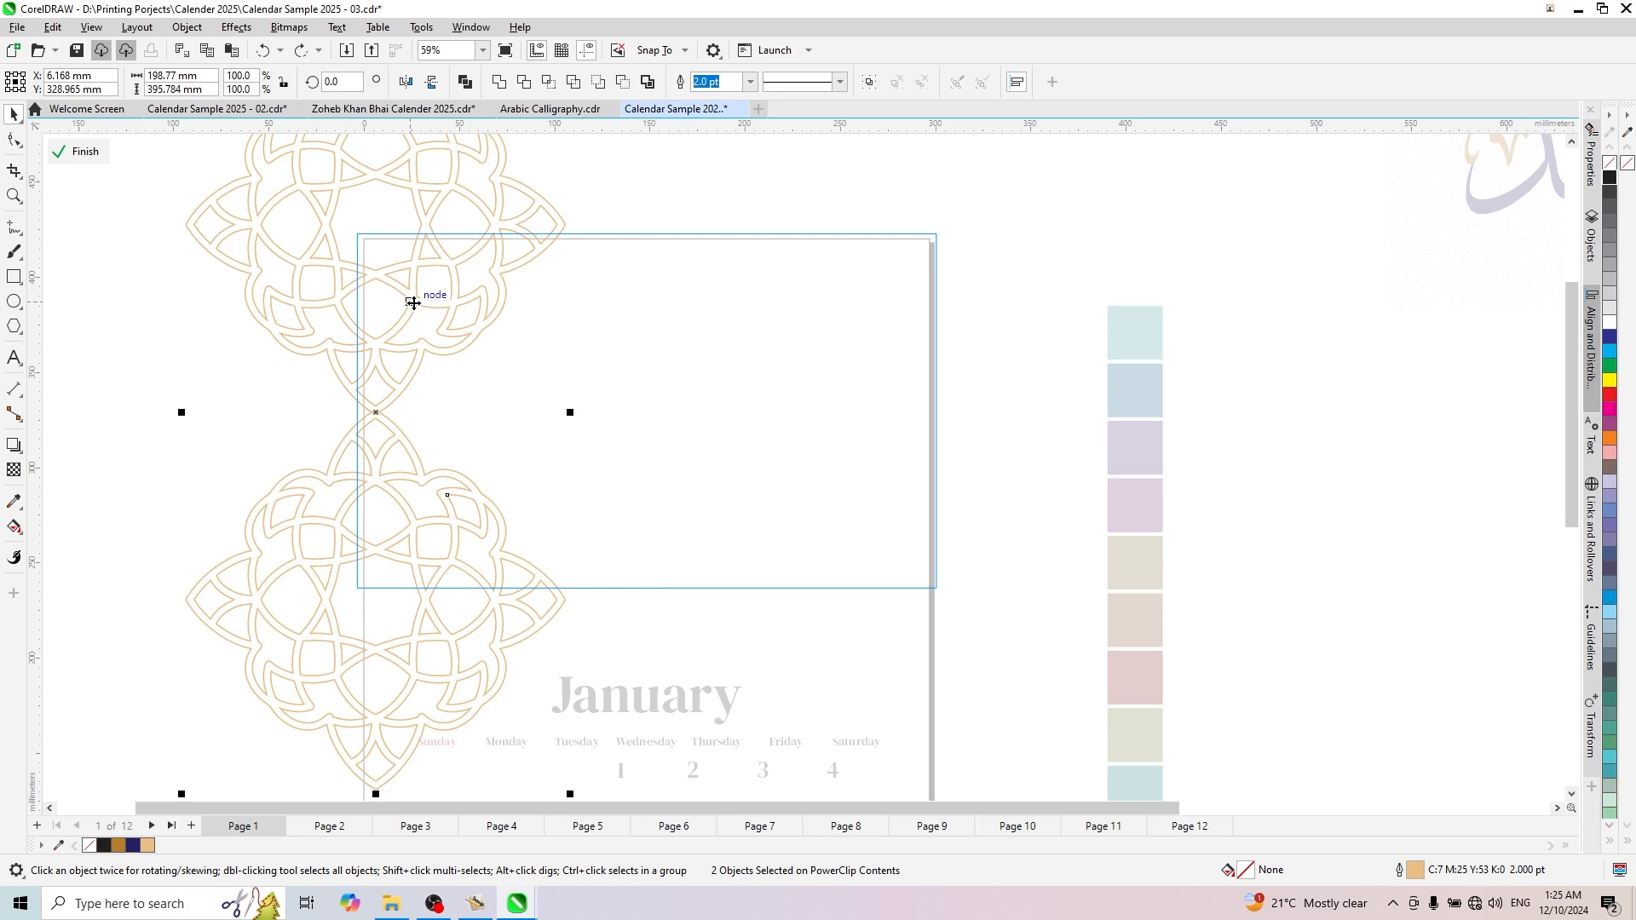
pyautogui.moveTo(412, 303); pyautogui.dragTo(945, 358)
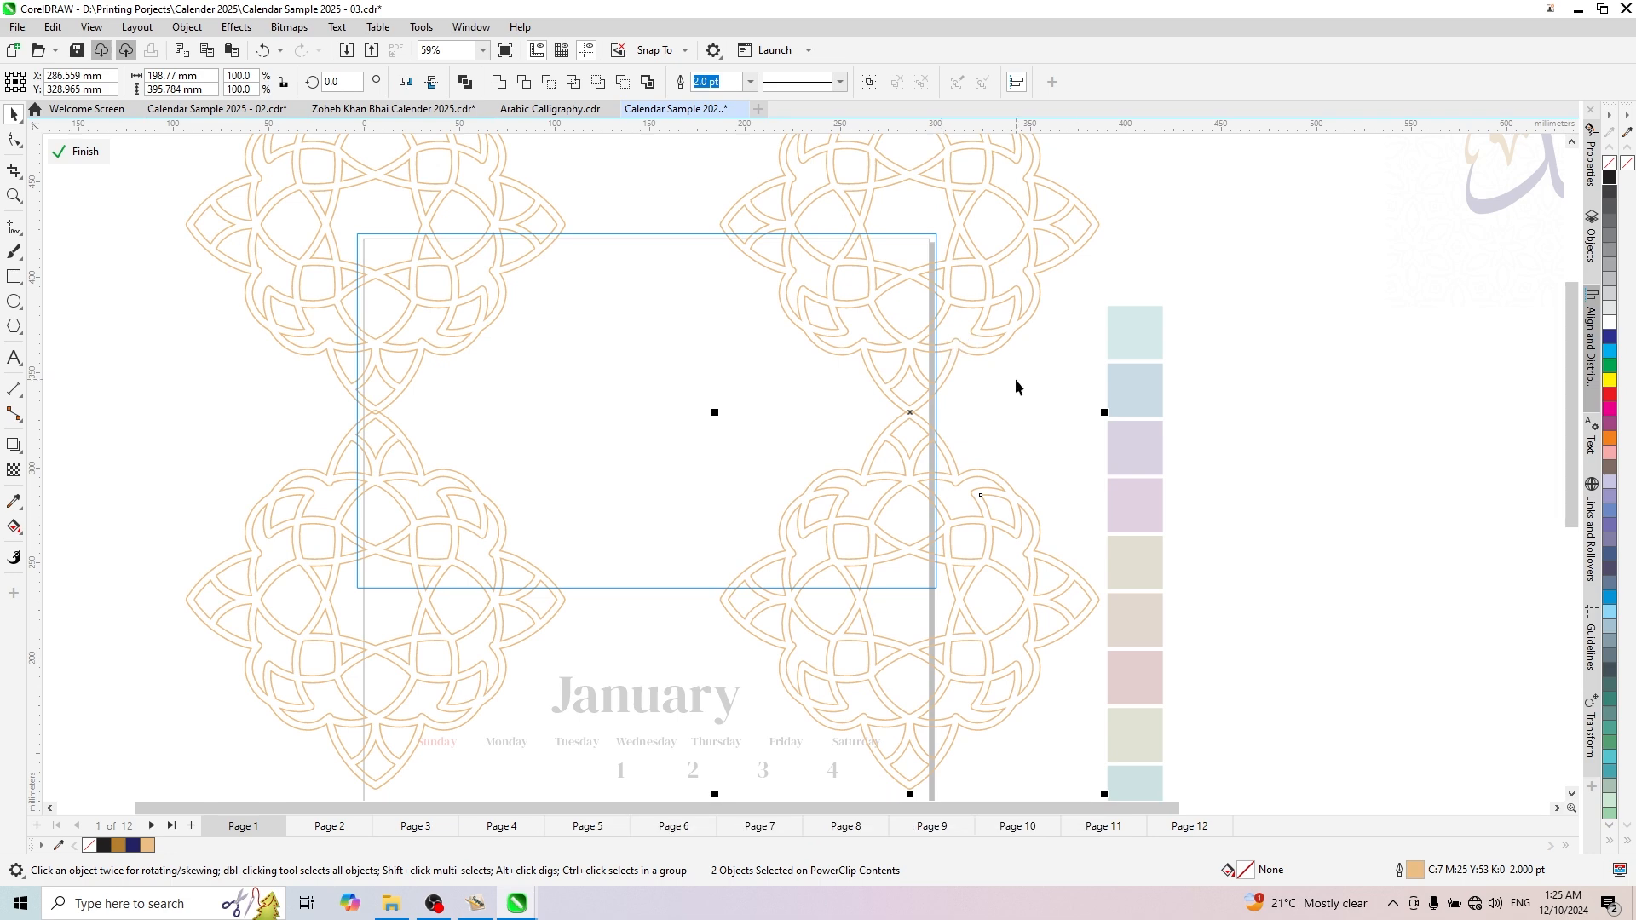
pyautogui.scroll(-3, 1015, 386)
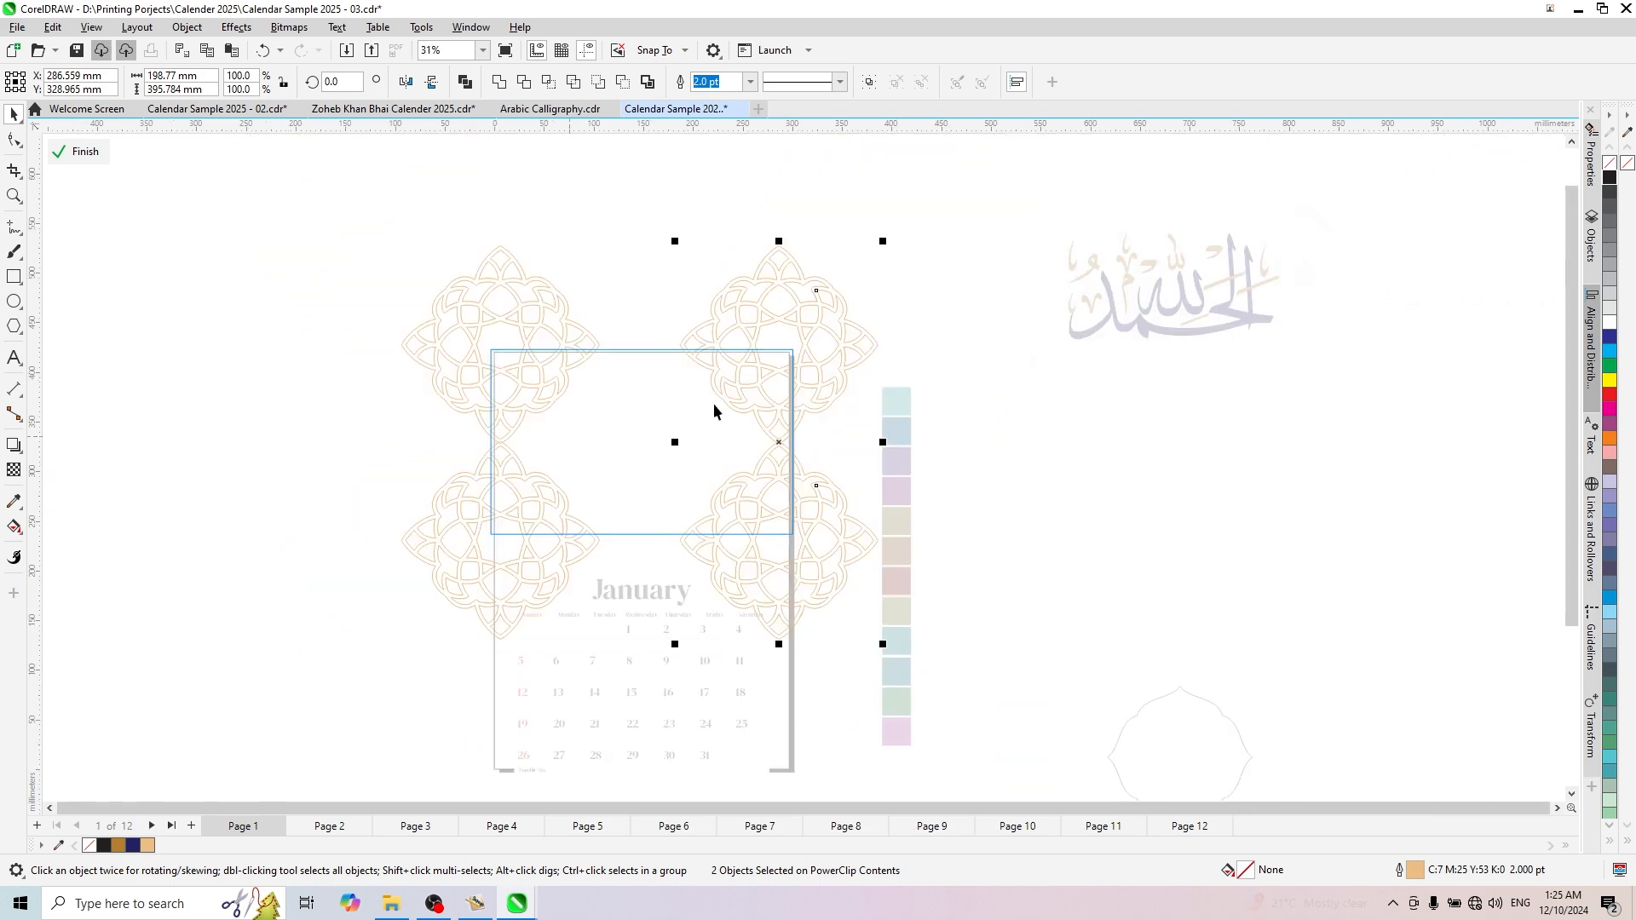
pyautogui.scroll(2, 740, 411)
pyautogui.scroll(-2, 740, 411)
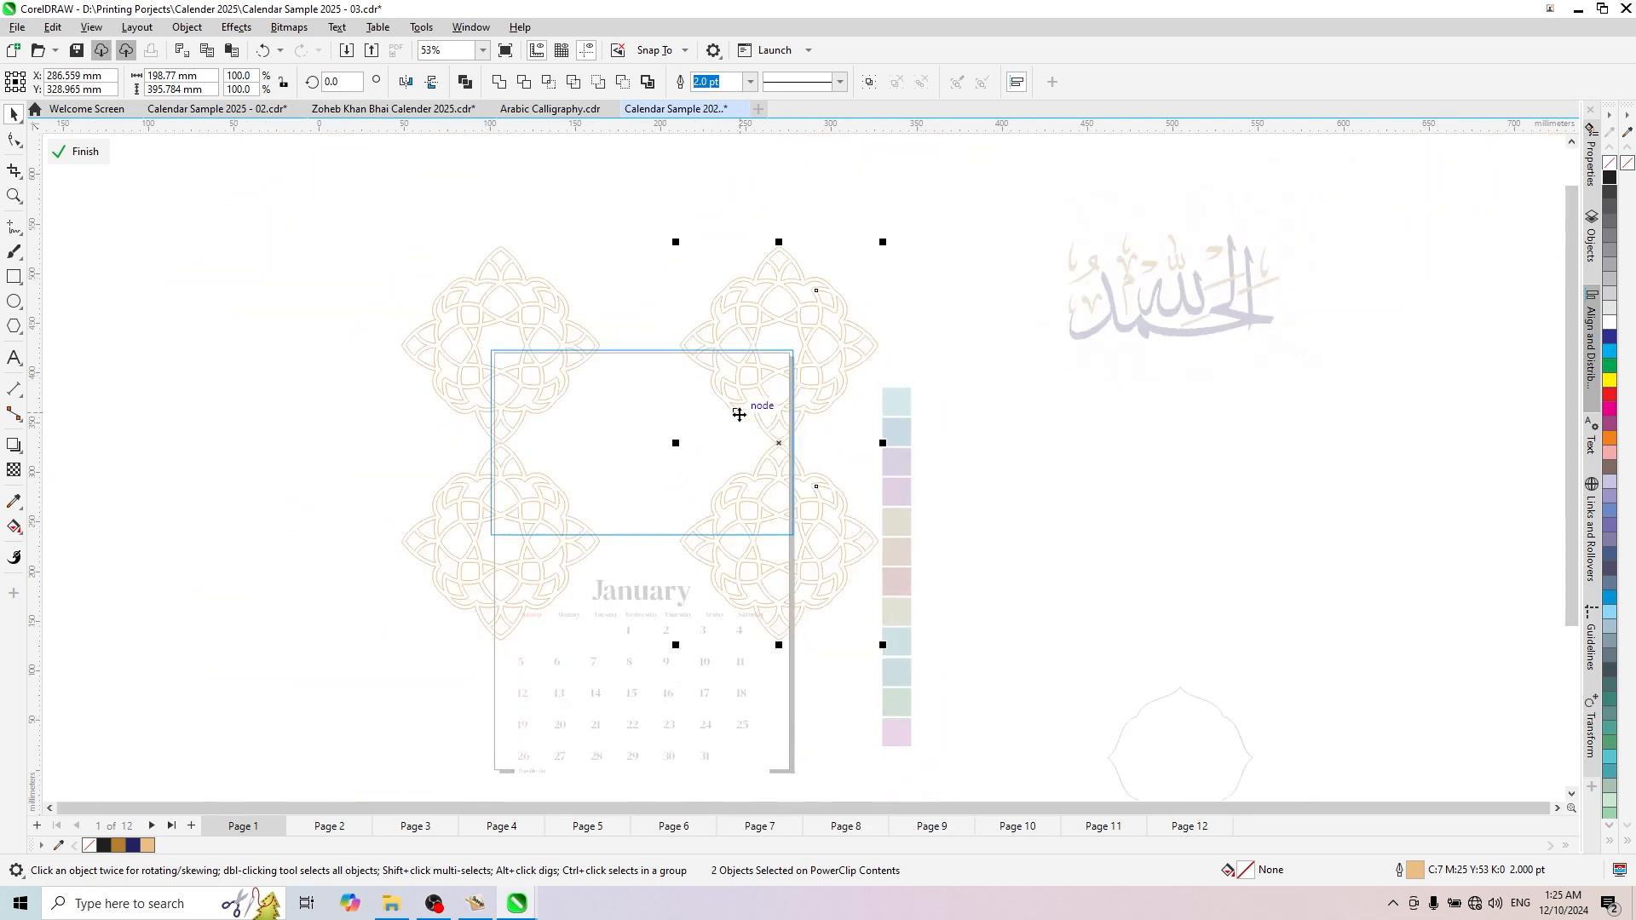
pyautogui.moveTo(326, 189); pyautogui.dragTo(980, 677)
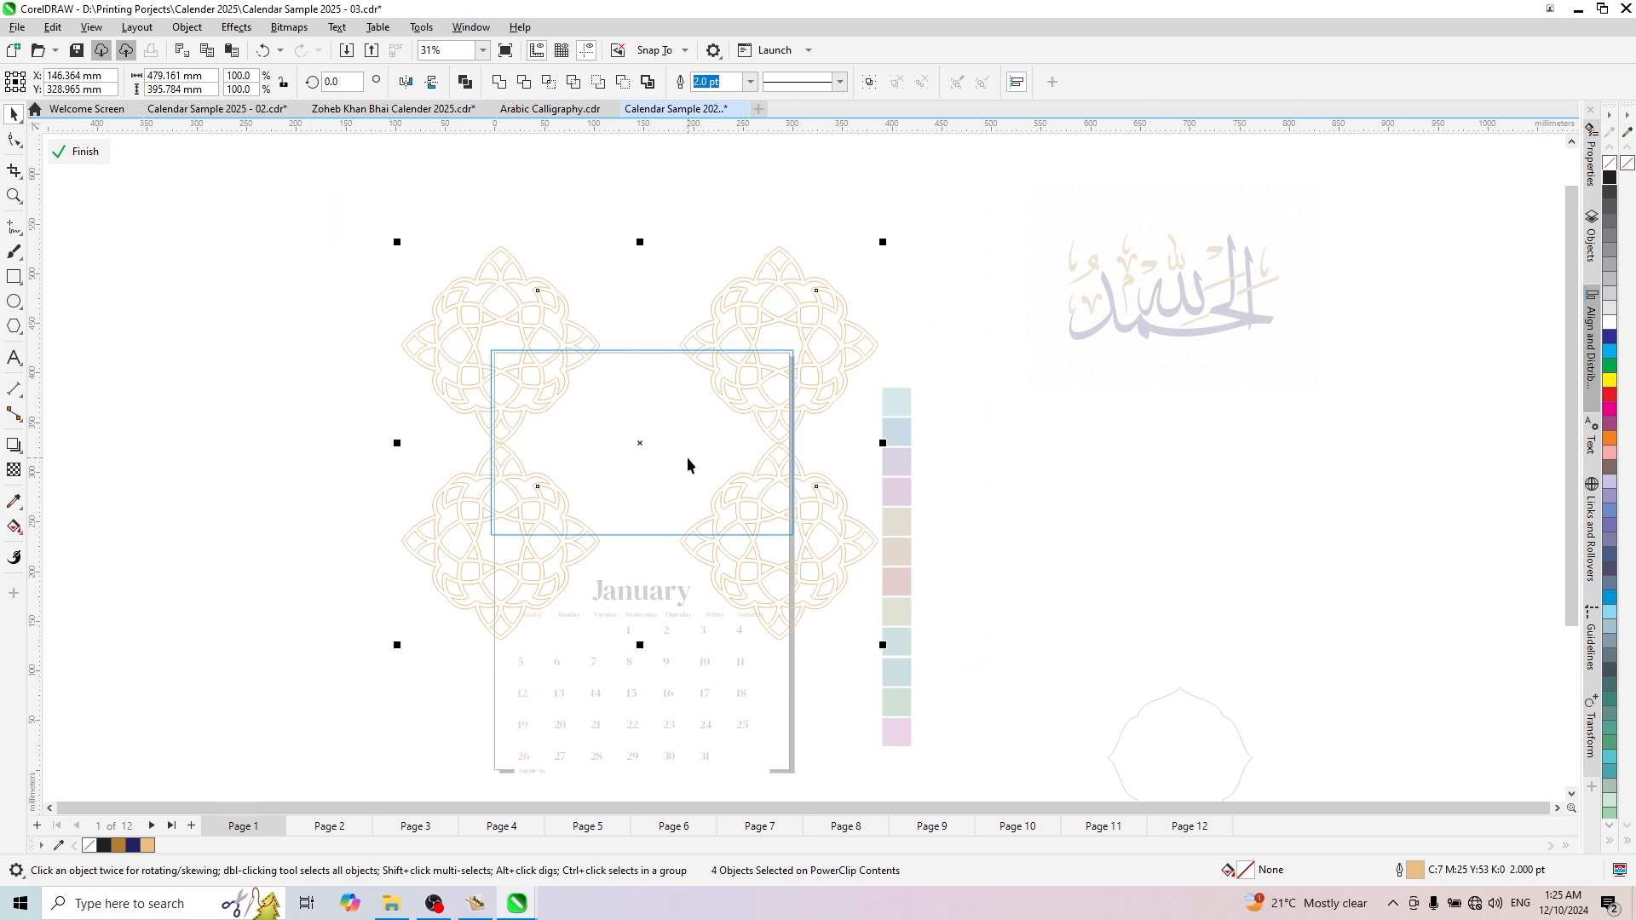
pyautogui.hotkey('ctrl', 'g')
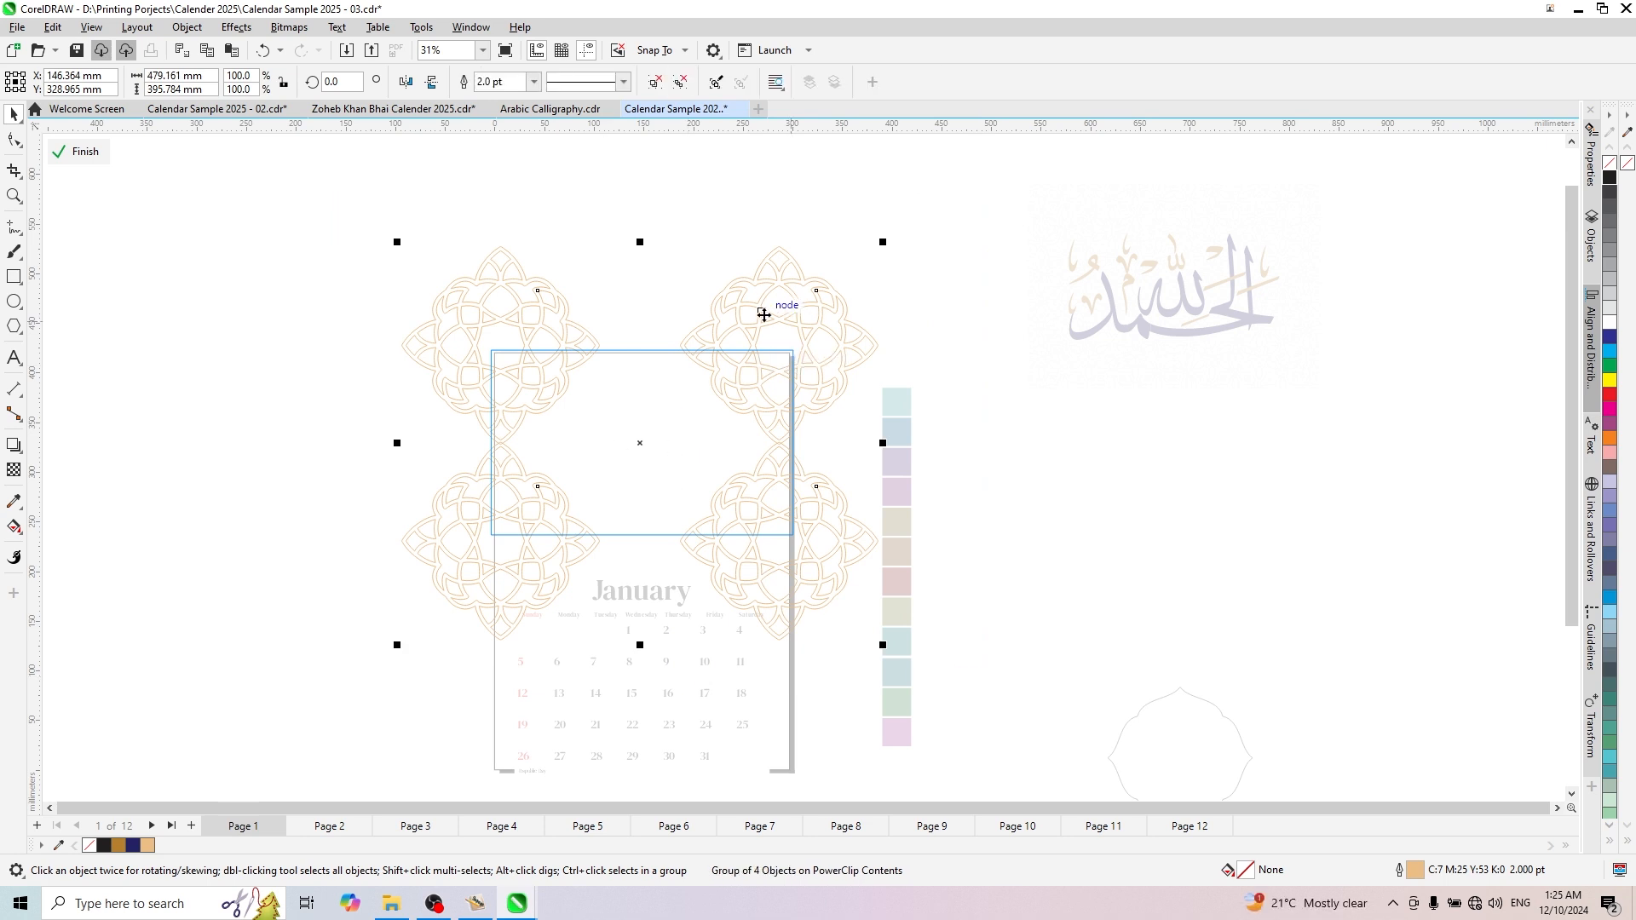
# - Center the grouped ornaments on the page, raise them to about Y 333 mm and scale them to 87.4%, about 419 mm wide
pyautogui.press('p')
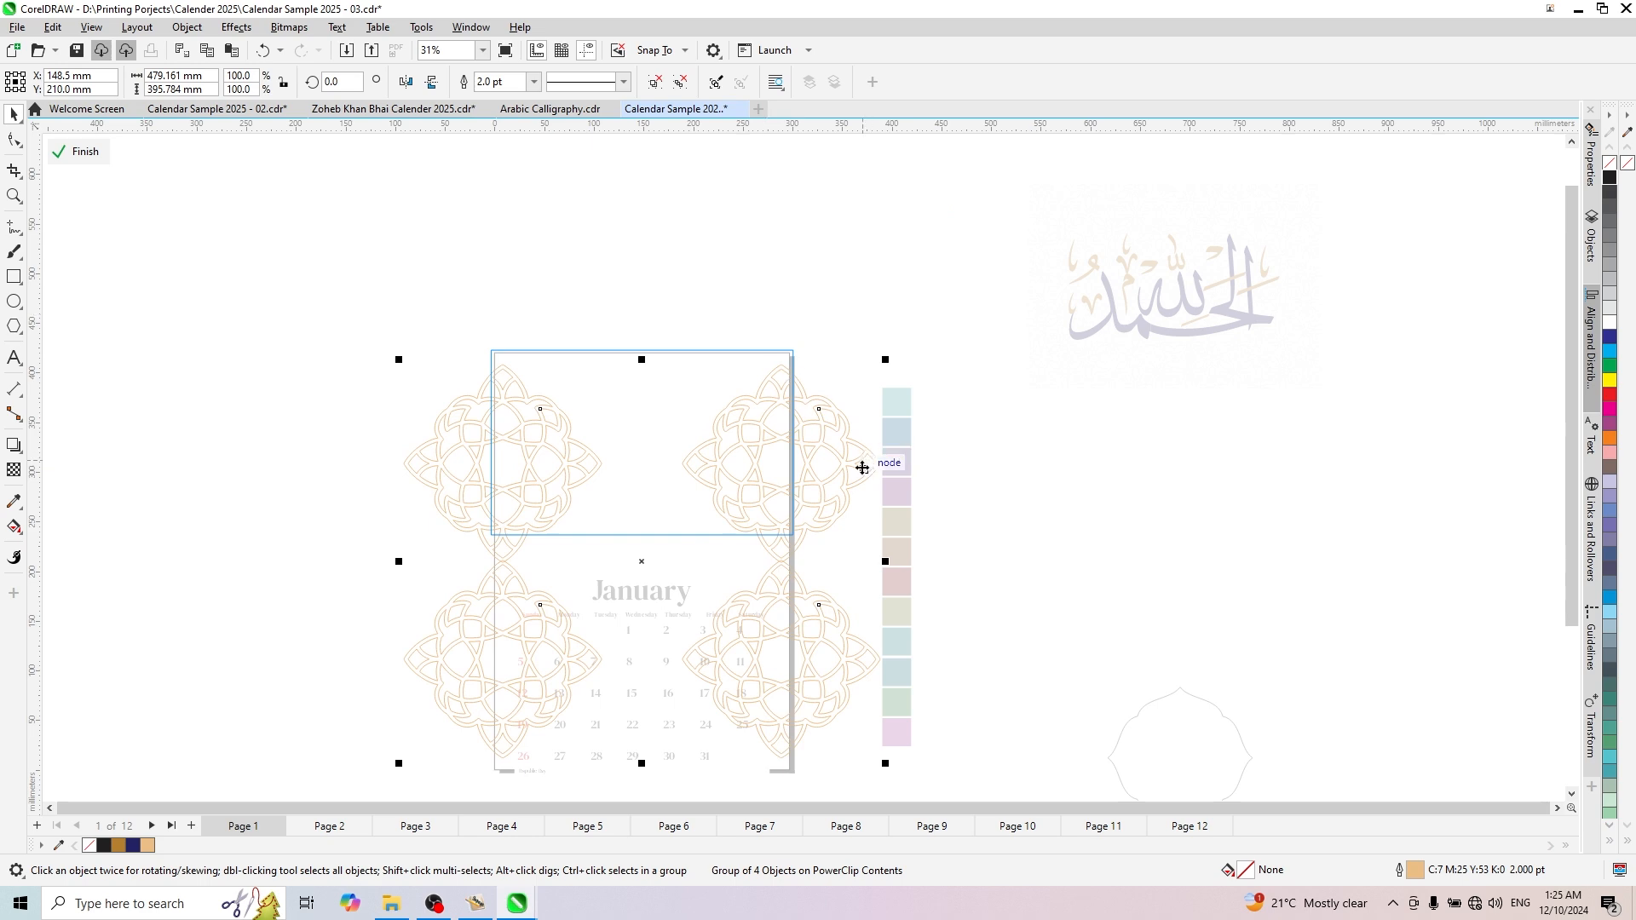
pyautogui.moveTo(848, 435); pyautogui.dragTo(849, 352)
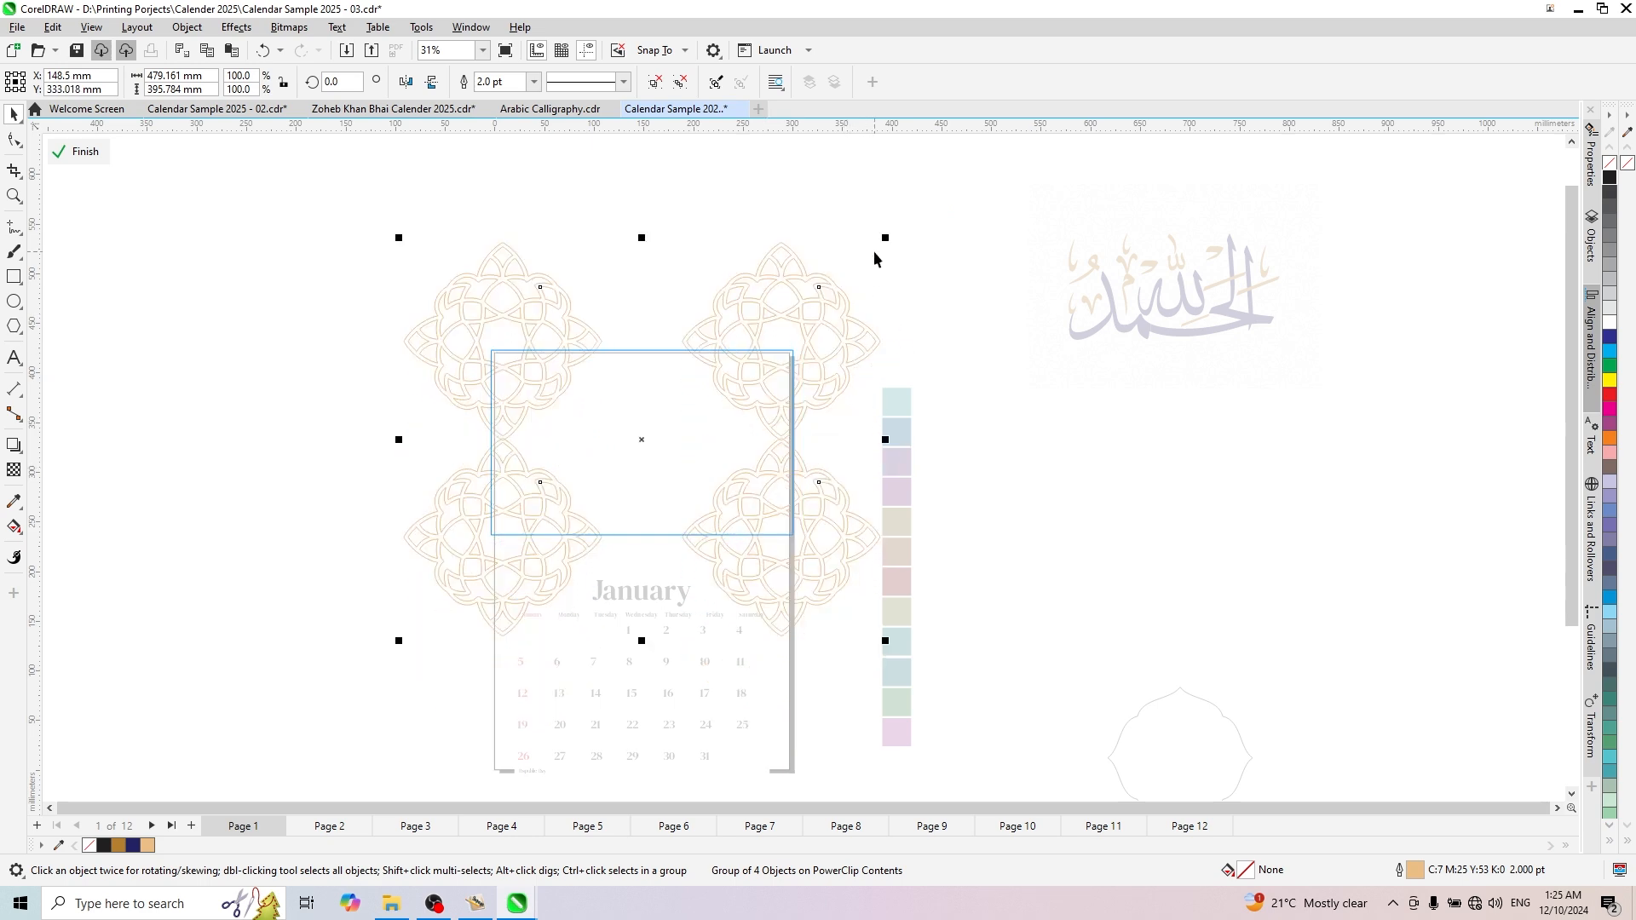
pyautogui.moveTo(884, 234); pyautogui.dragTo(879, 243)
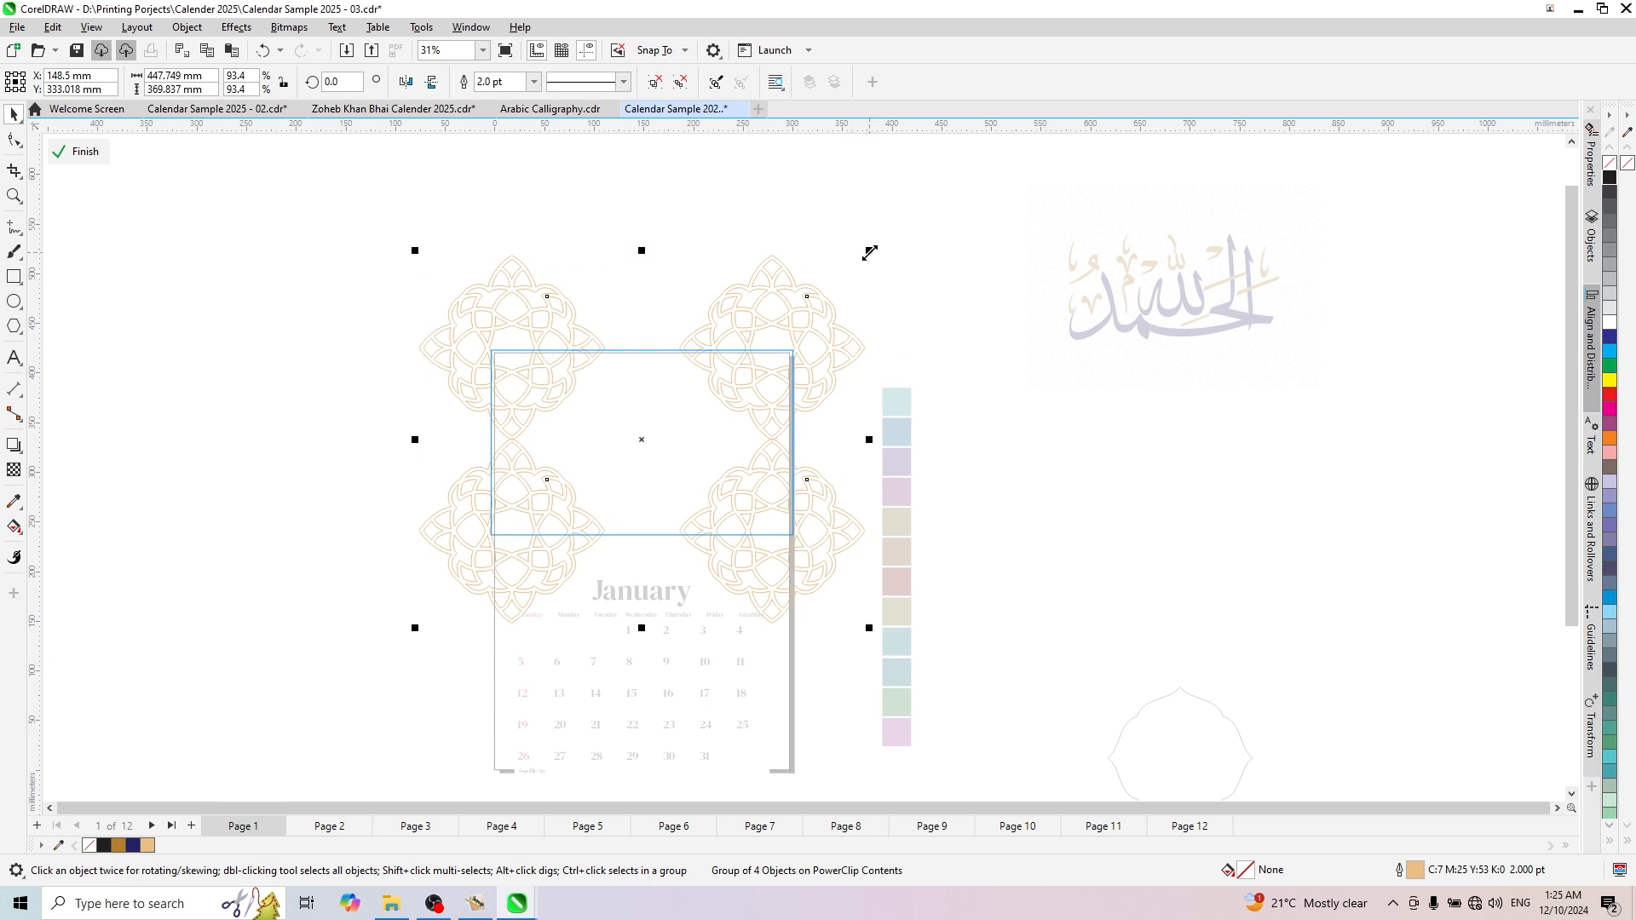
pyautogui.moveTo(869, 252); pyautogui.dragTo(855, 264)
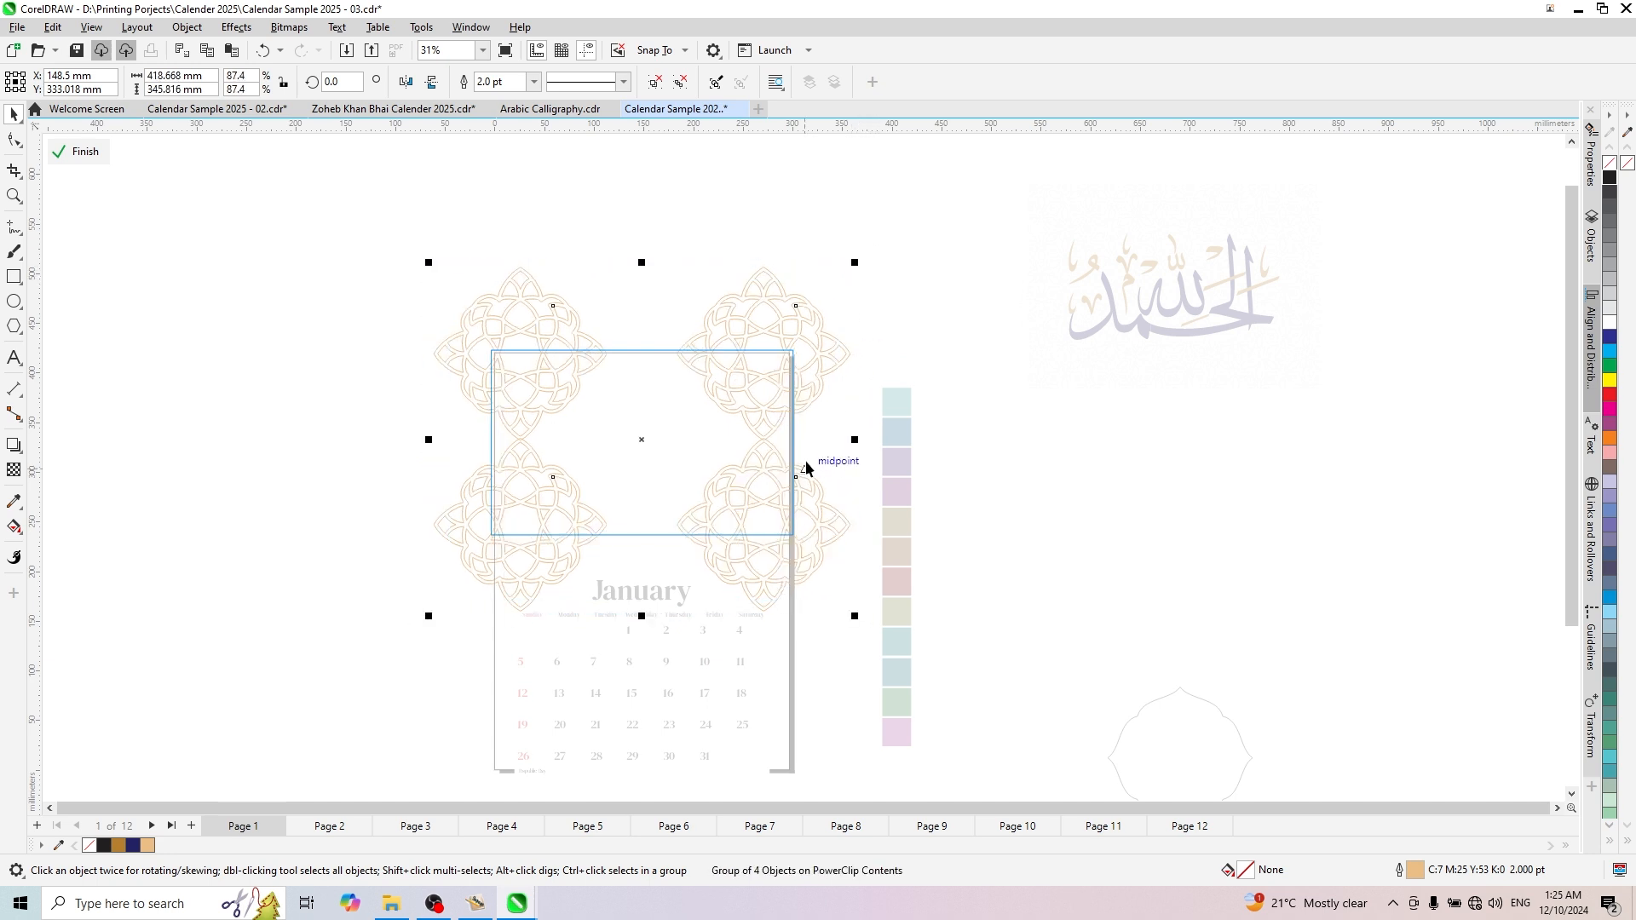
# - Lower the ornament group to about Y 328 mm and enlarge it to 91.1%, about 437 mm wide
pyautogui.scroll(1, 677, 648)
pyautogui.scroll(1, 669, 637)
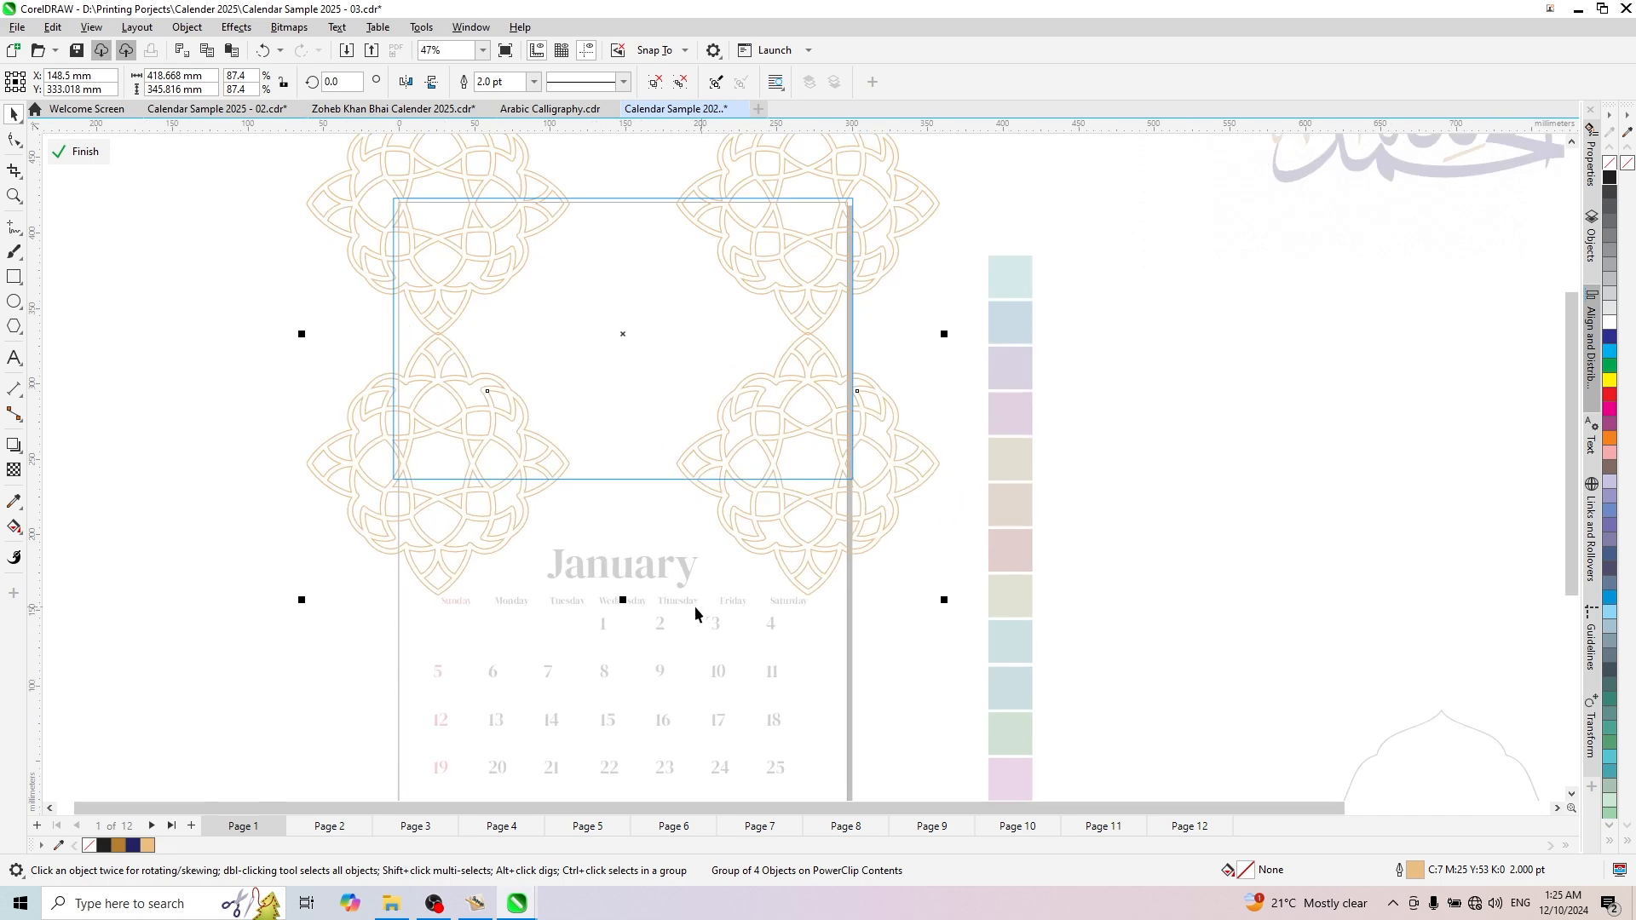
pyautogui.moveTo(626, 339); pyautogui.dragTo(623, 344)
pyautogui.moveTo(943, 604); pyautogui.dragTo(957, 615)
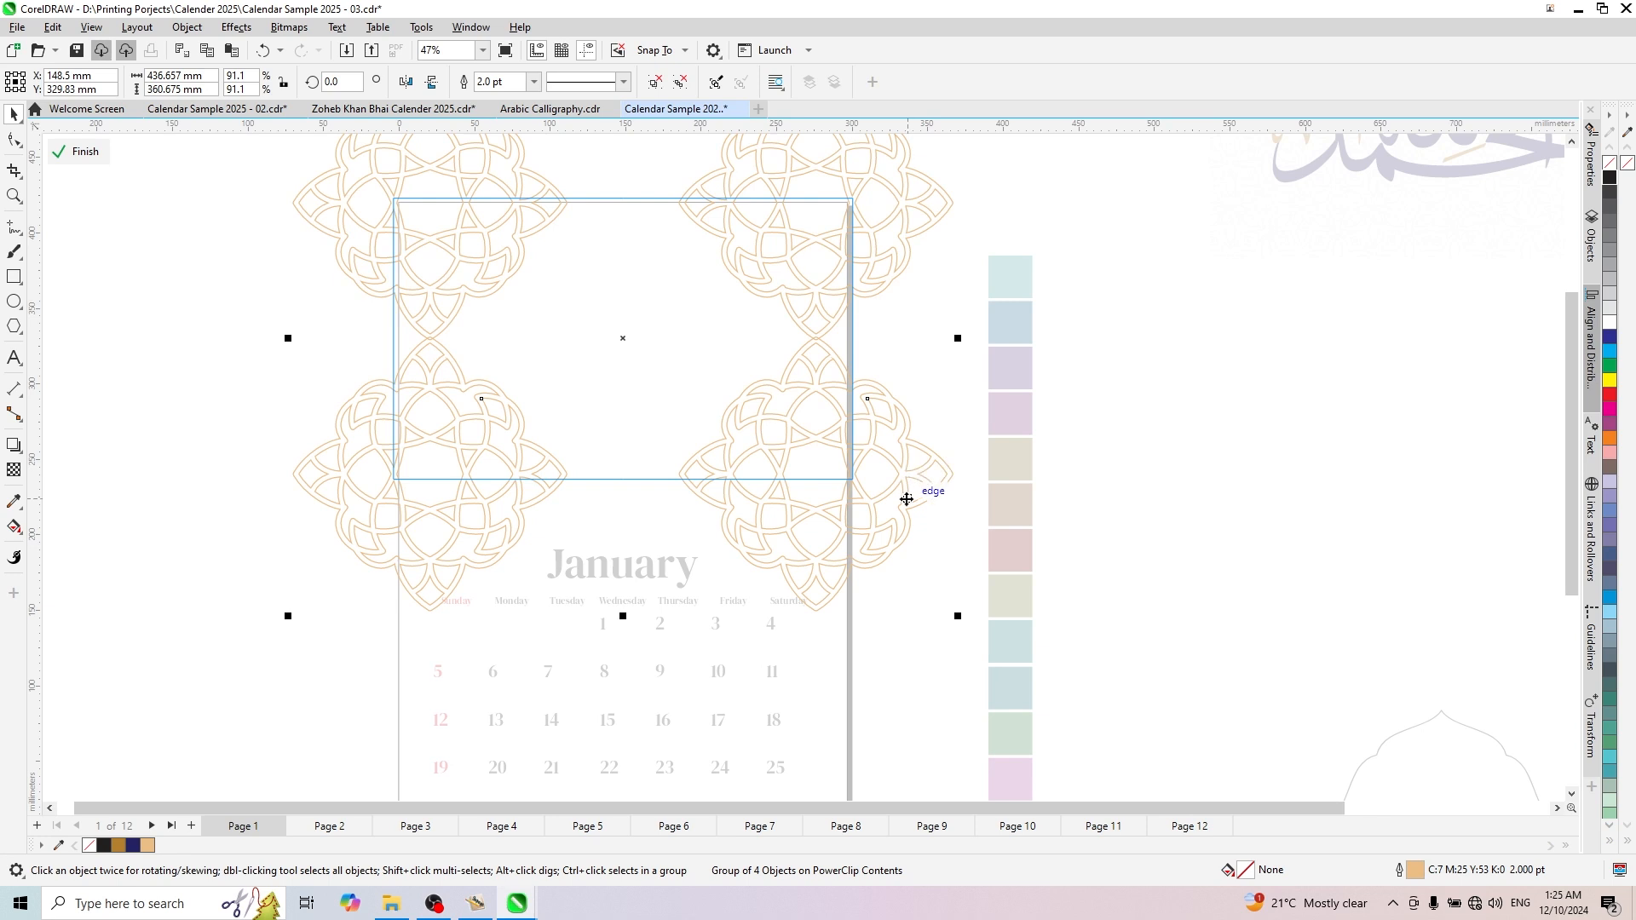
pyautogui.moveTo(906, 498); pyautogui.dragTo(906, 502)
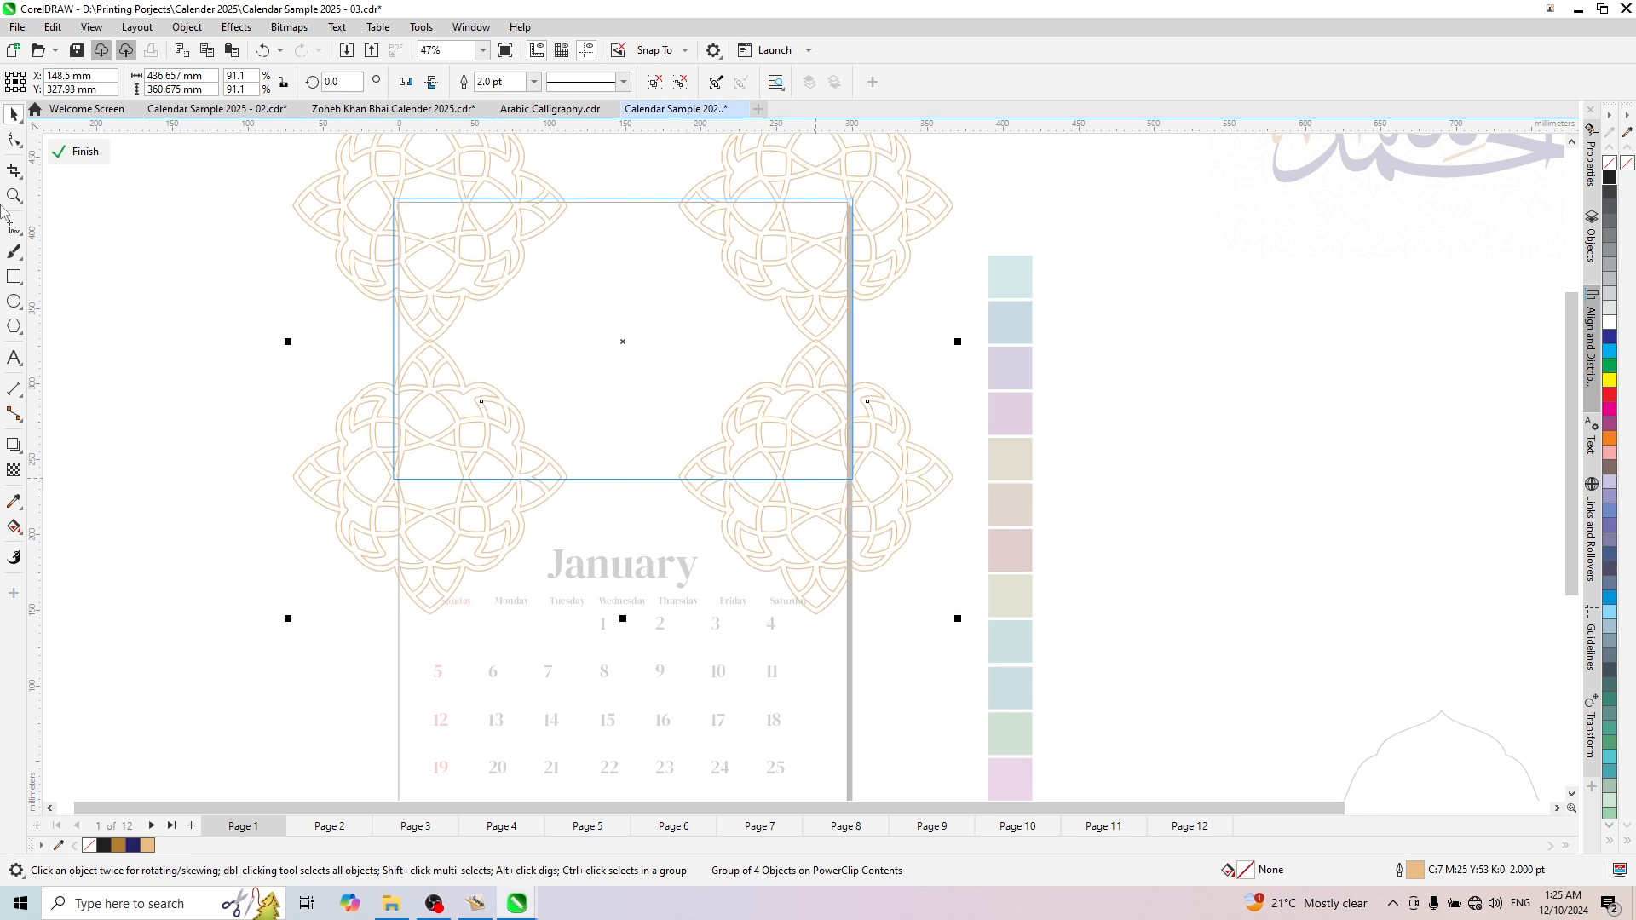
# - Finish editing the PowerClip contents and remove the frame's outline
pyautogui.click(78, 159)
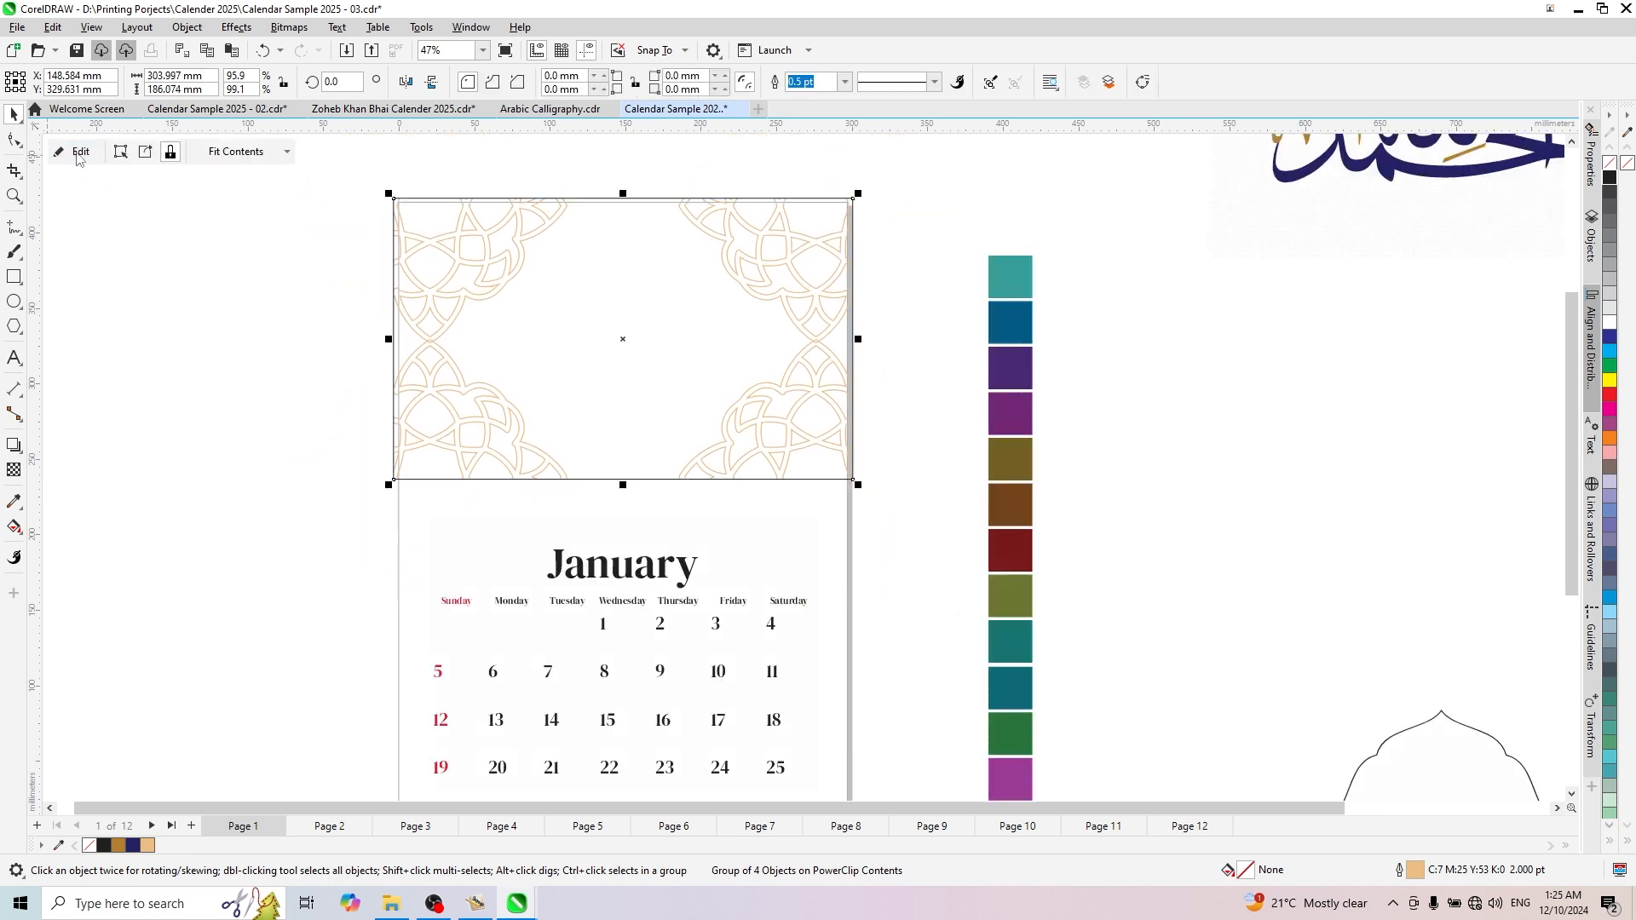
pyautogui.scroll(-1, 667, 344)
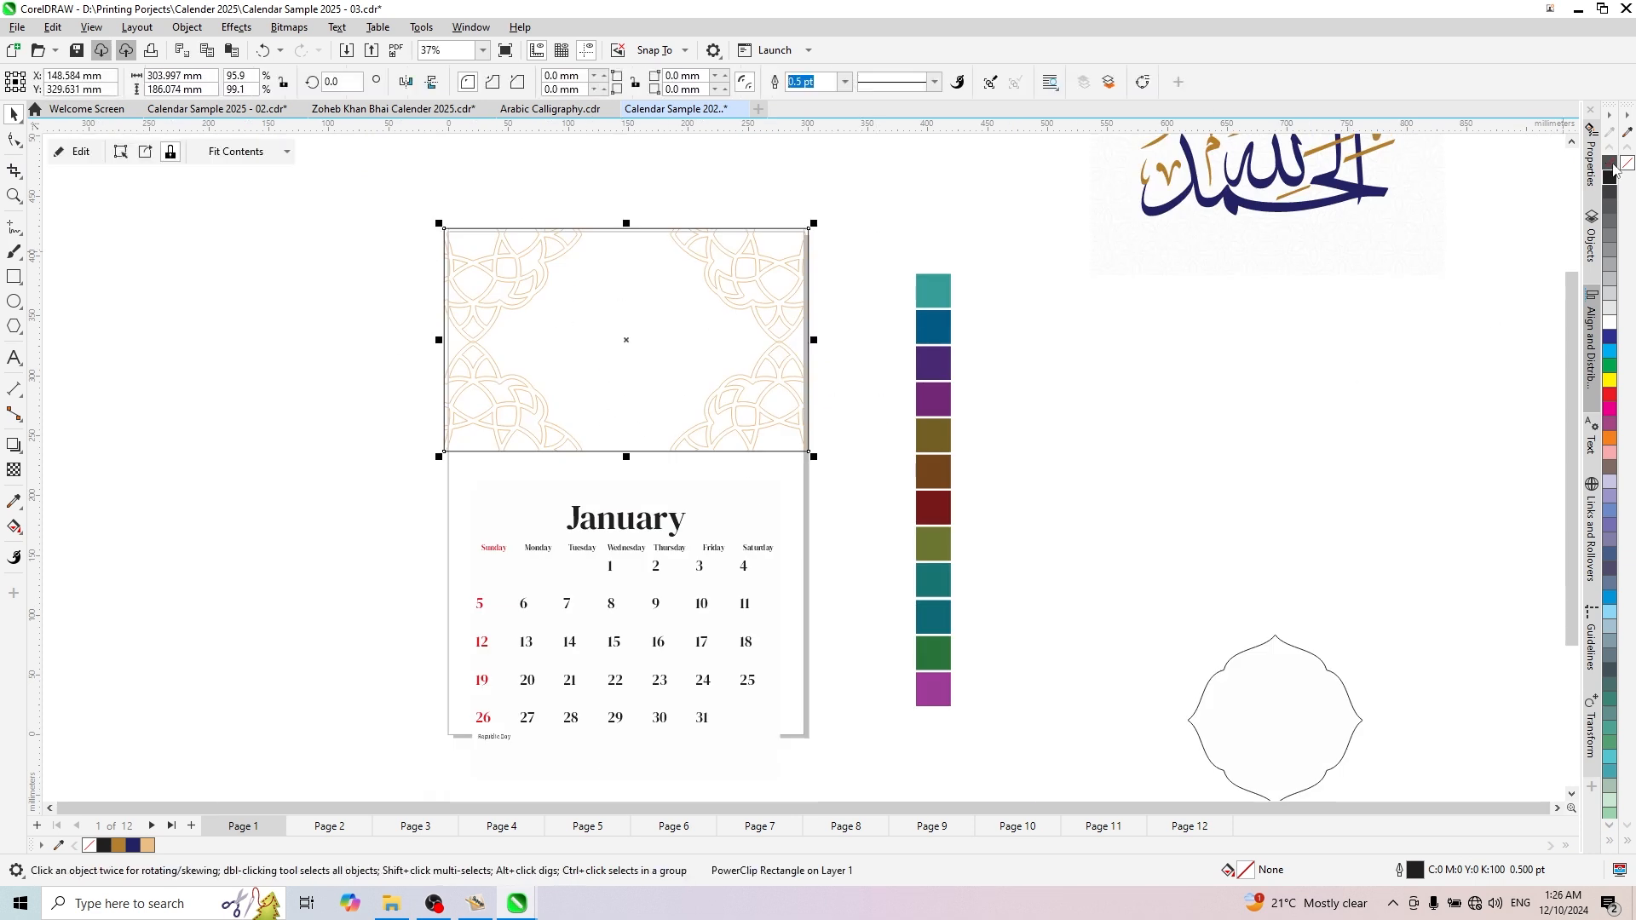
pyautogui.click(891, 247)
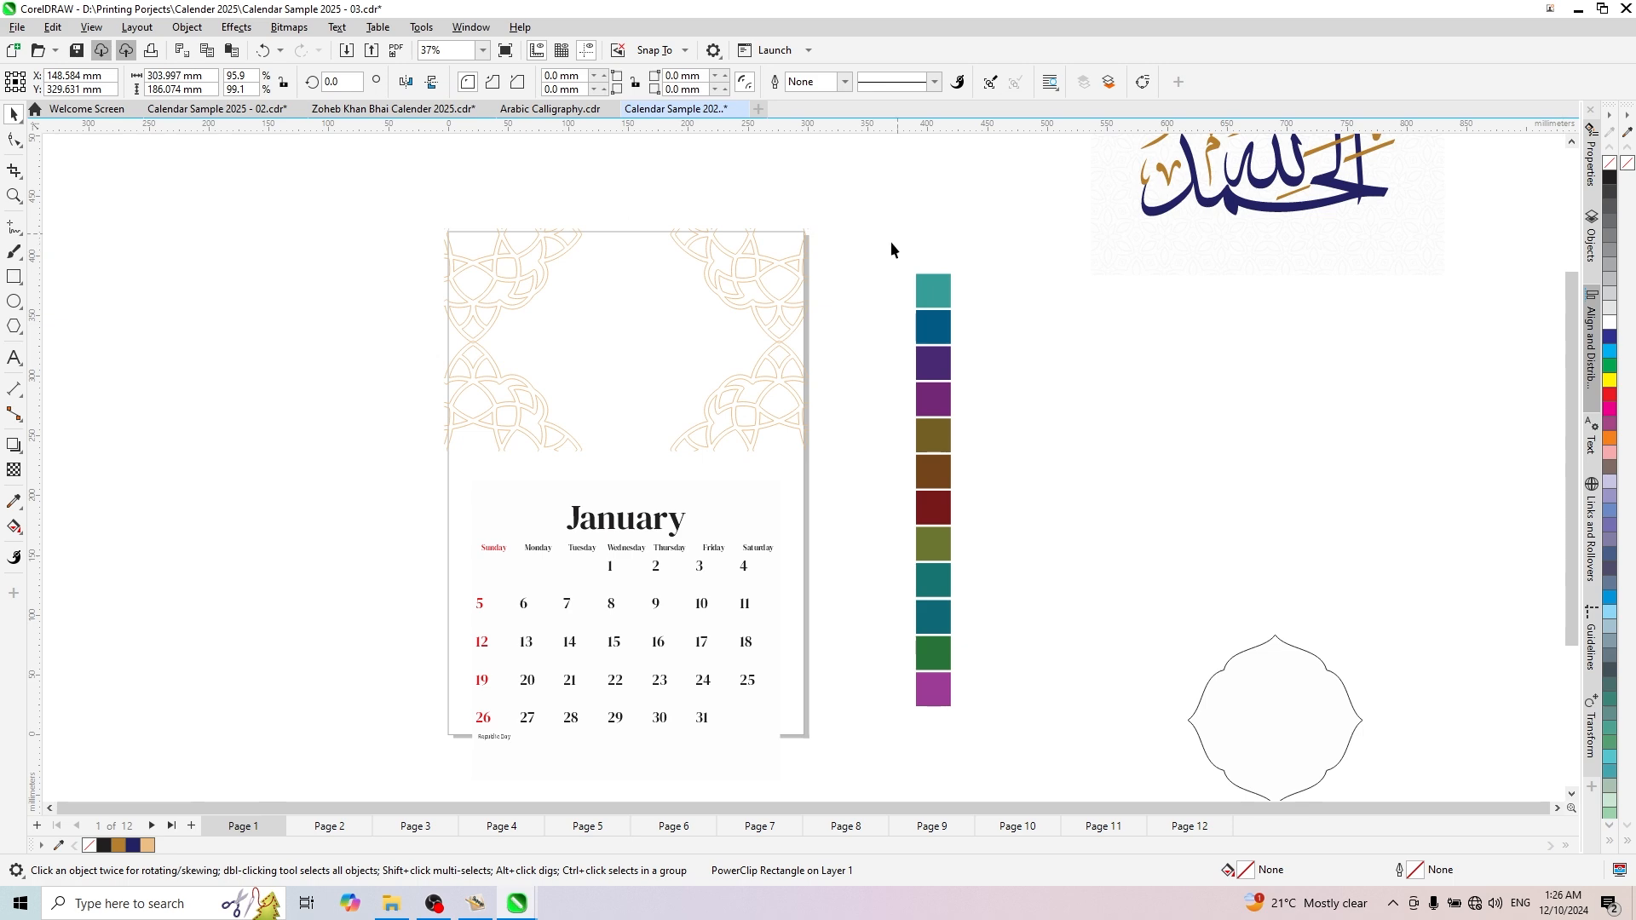
# - Move the Arabic calligraphy group into the patterned frame and scale it to 65.3%, about 139 mm wide
pyautogui.scroll(-3, 1029, 352)
pyautogui.scroll(2, 1014, 341)
pyautogui.moveTo(1150, 368); pyautogui.dragTo(1234, 387)
pyautogui.scroll(2, 1124, 341)
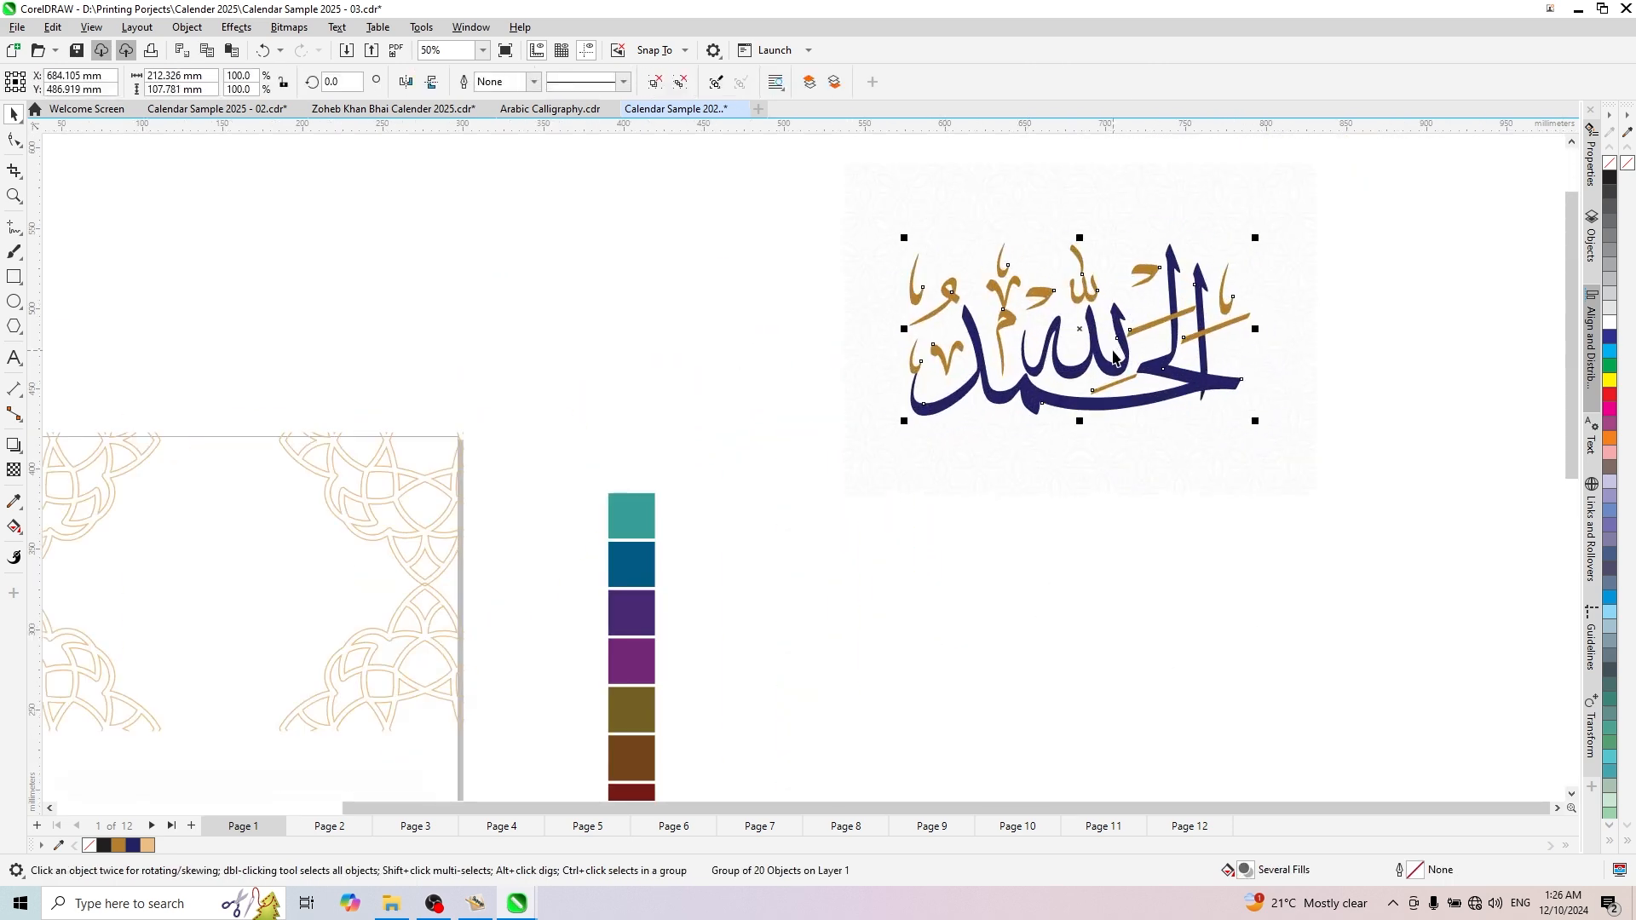
pyautogui.scroll(-2, 1114, 358)
pyautogui.moveTo(1114, 358); pyautogui.dragTo(530, 530)
pyautogui.scroll(4, 449, 474)
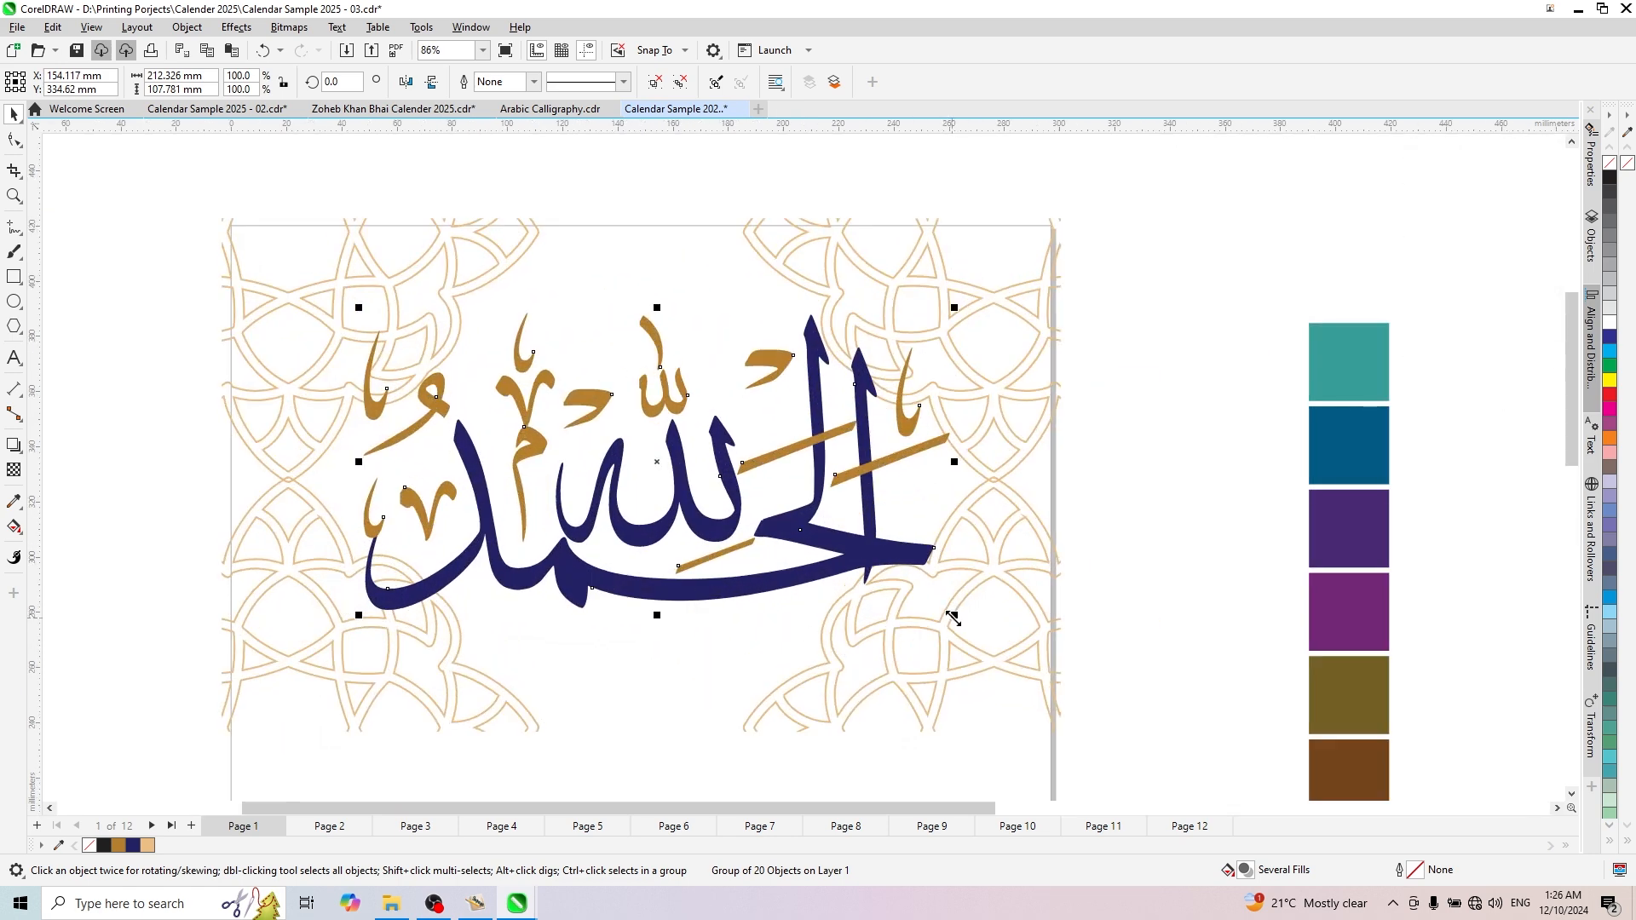
pyautogui.moveTo(952, 618); pyautogui.dragTo(858, 603)
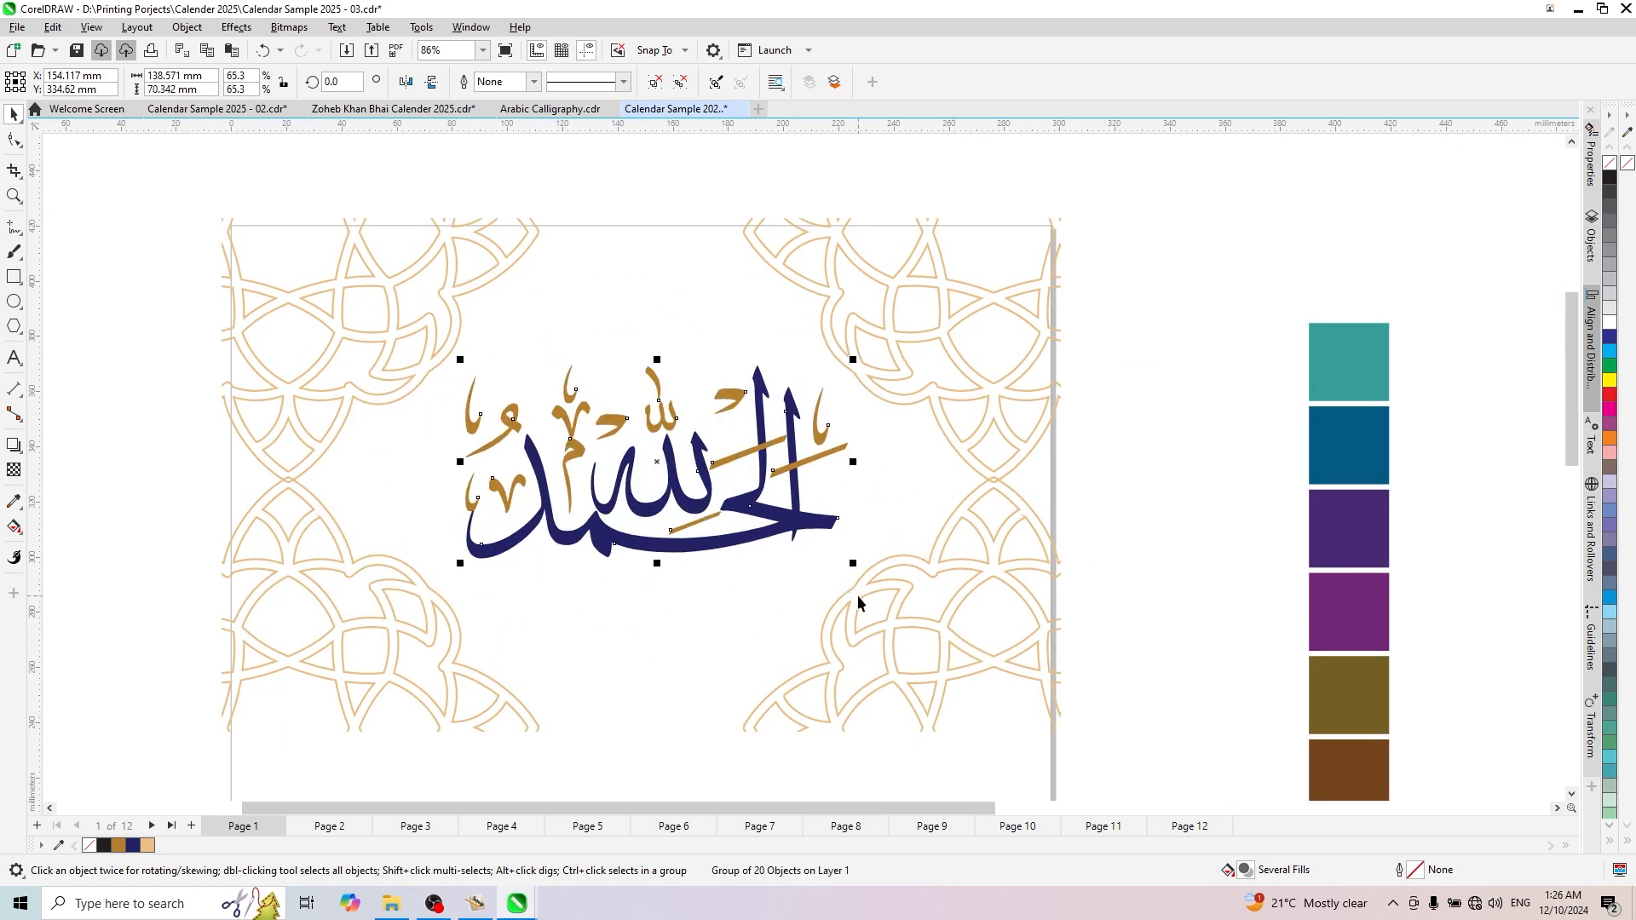
# - Center the calligraphy horizontally and vertically on the PowerClip frame
pyautogui.scroll(-2, 765, 458)
pyautogui.keyDown('shift'); pyautogui.click(708, 543); pyautogui.keyUp('shift')
pyautogui.press('c')
pyautogui.press('e')
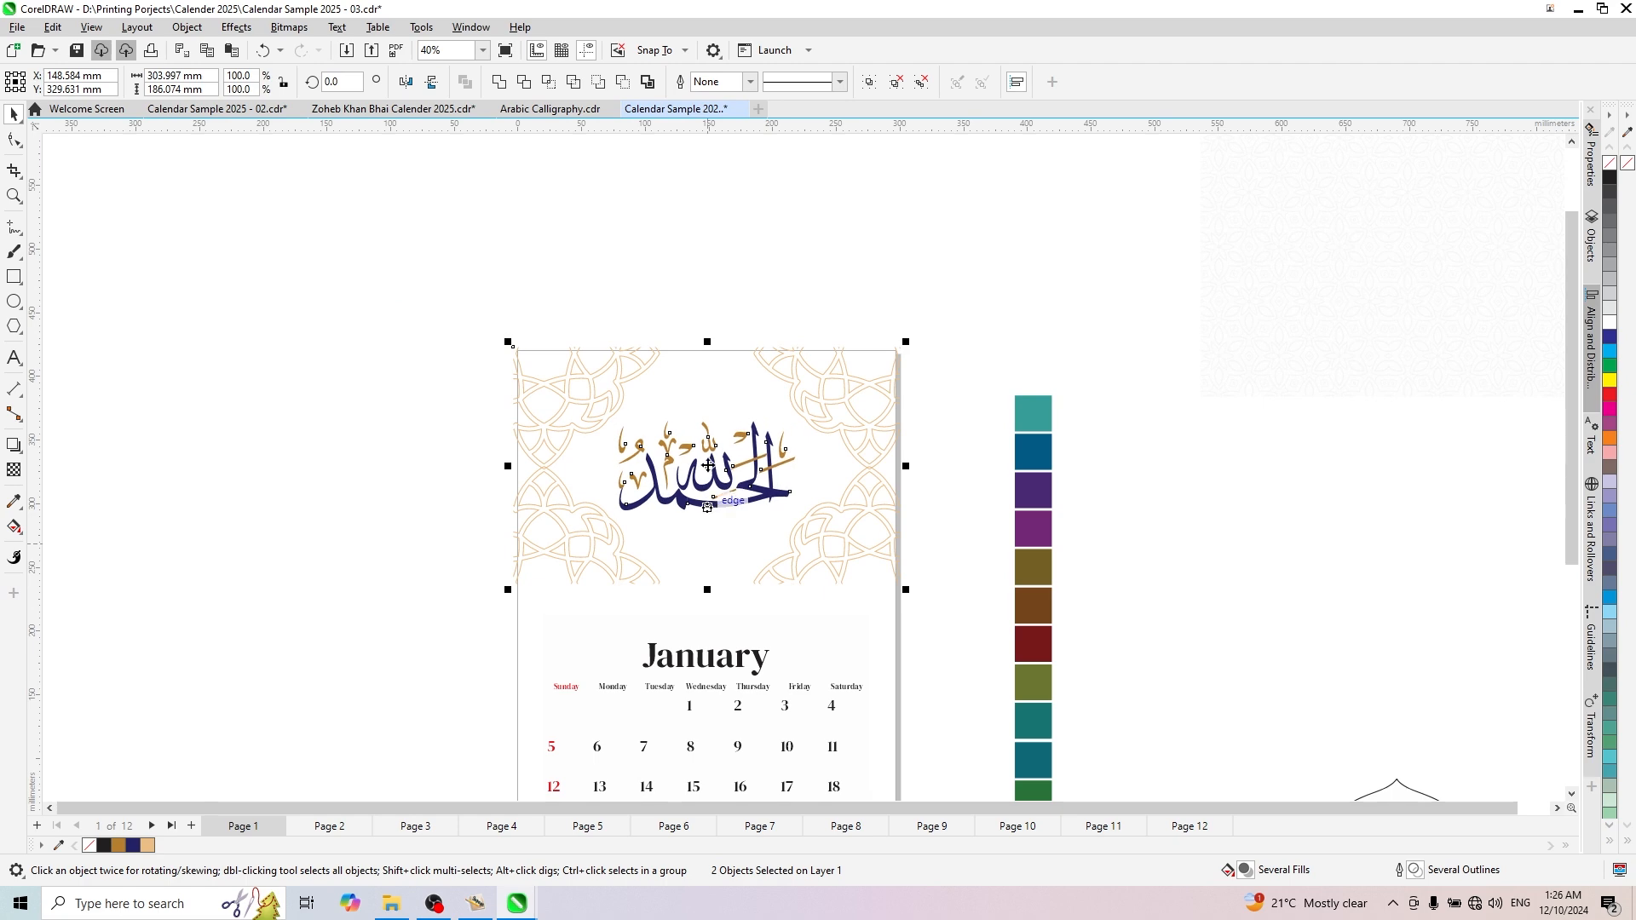
pyautogui.click(723, 299)
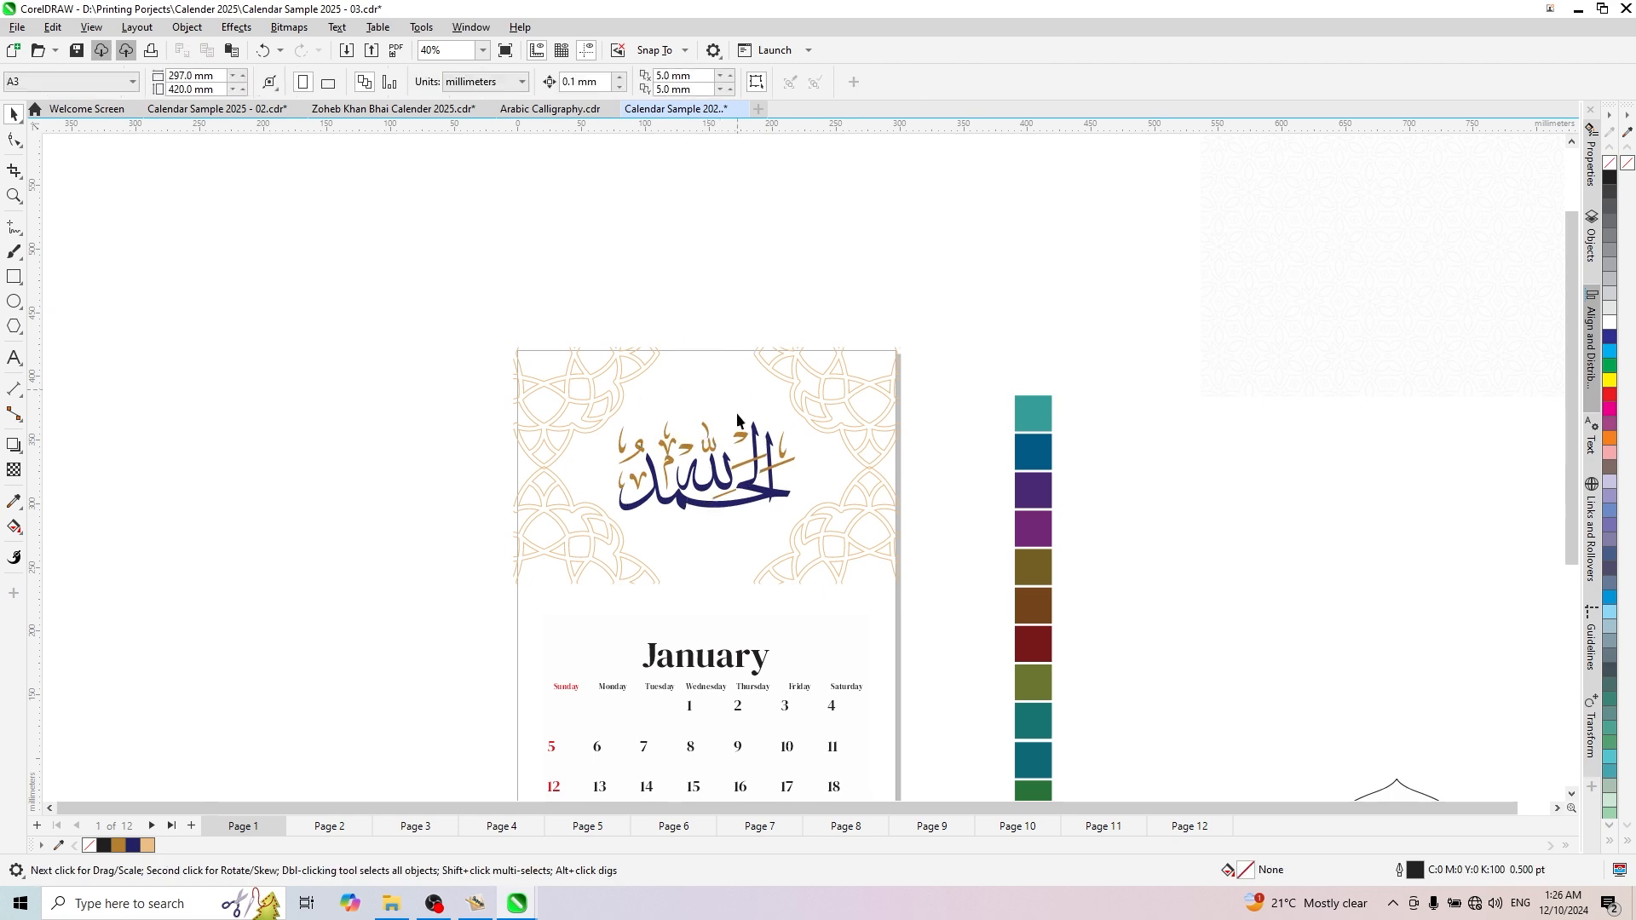
pyautogui.scroll(1, 742, 465)
pyautogui.scroll(-2, 743, 464)
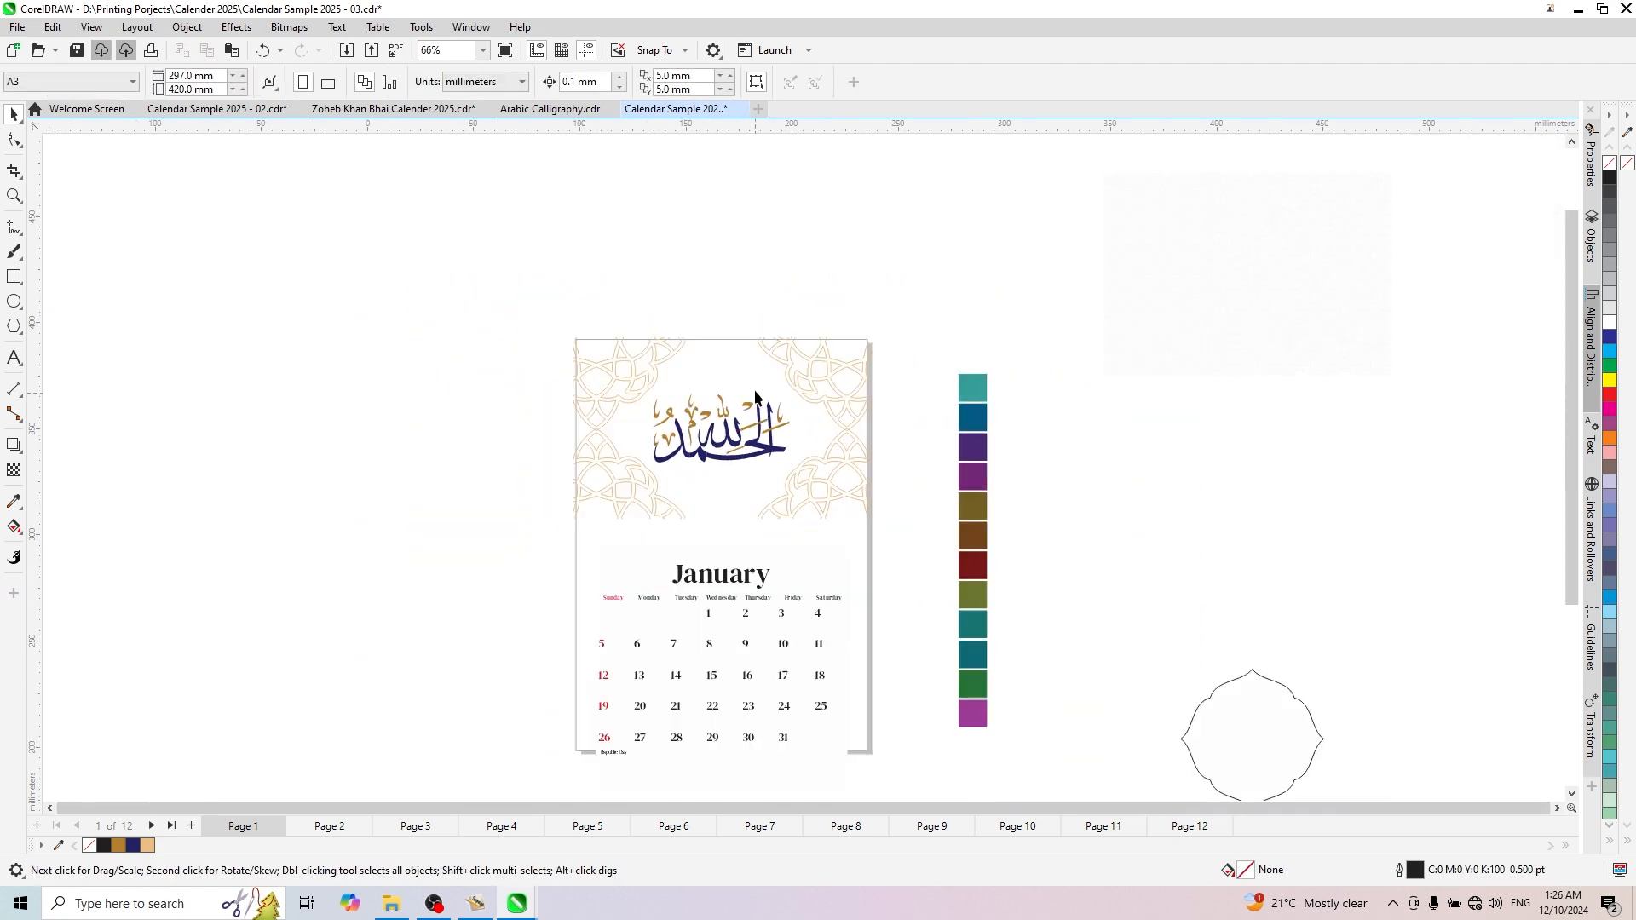
pyautogui.scroll(3, 682, 462)
pyautogui.click(682, 463)
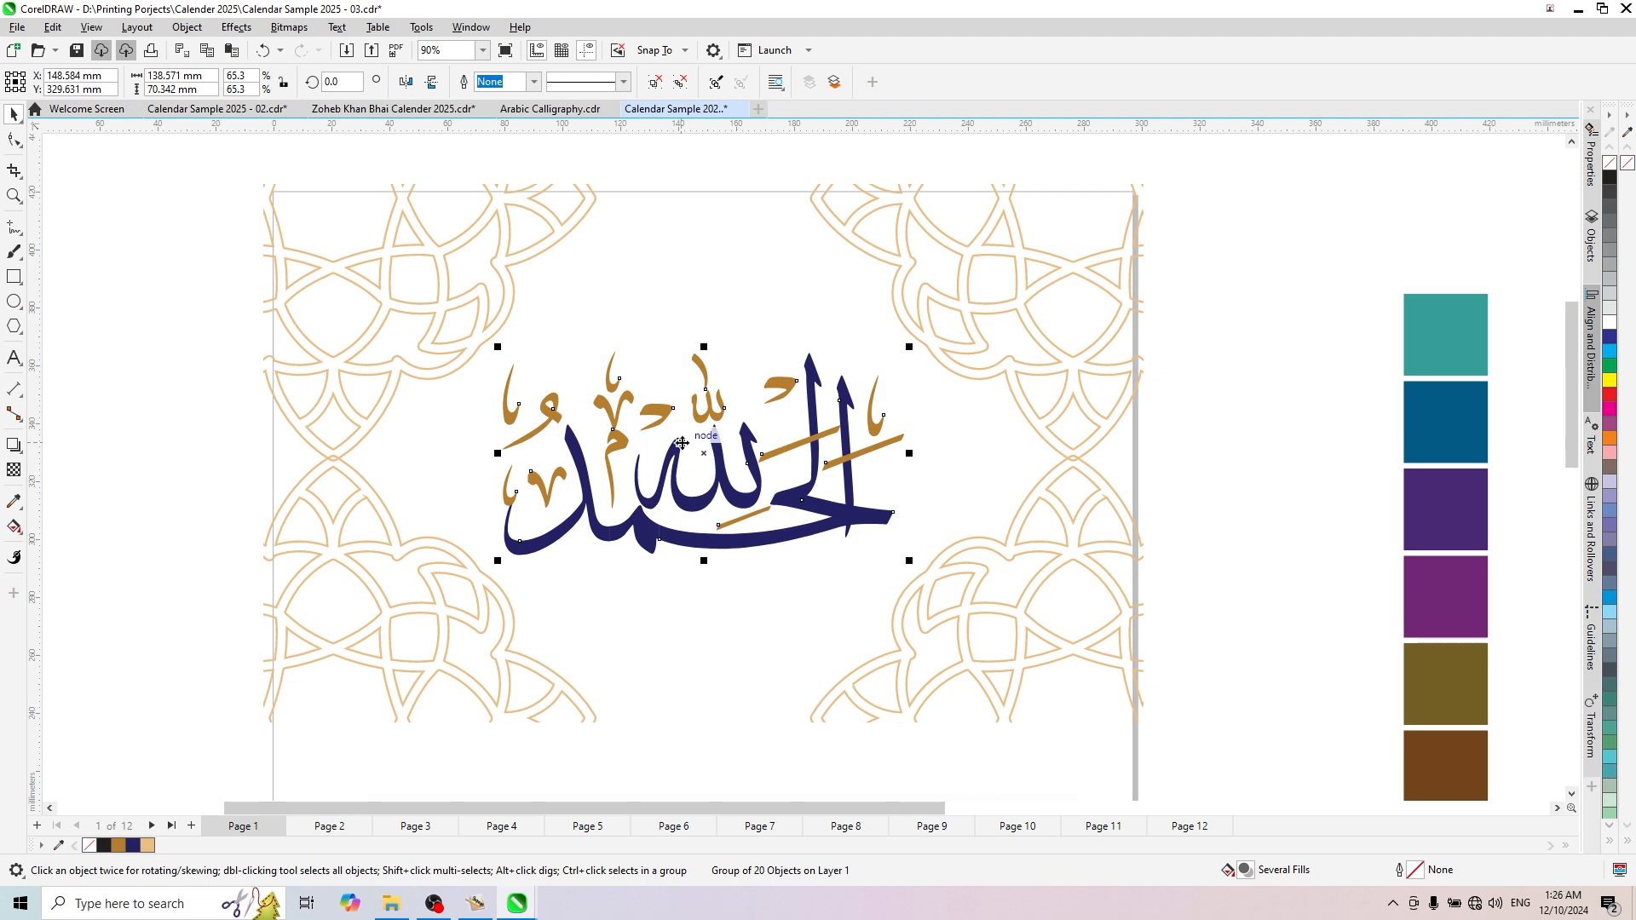
pyautogui.moveTo(679, 439); pyautogui.dragTo(679, 416)
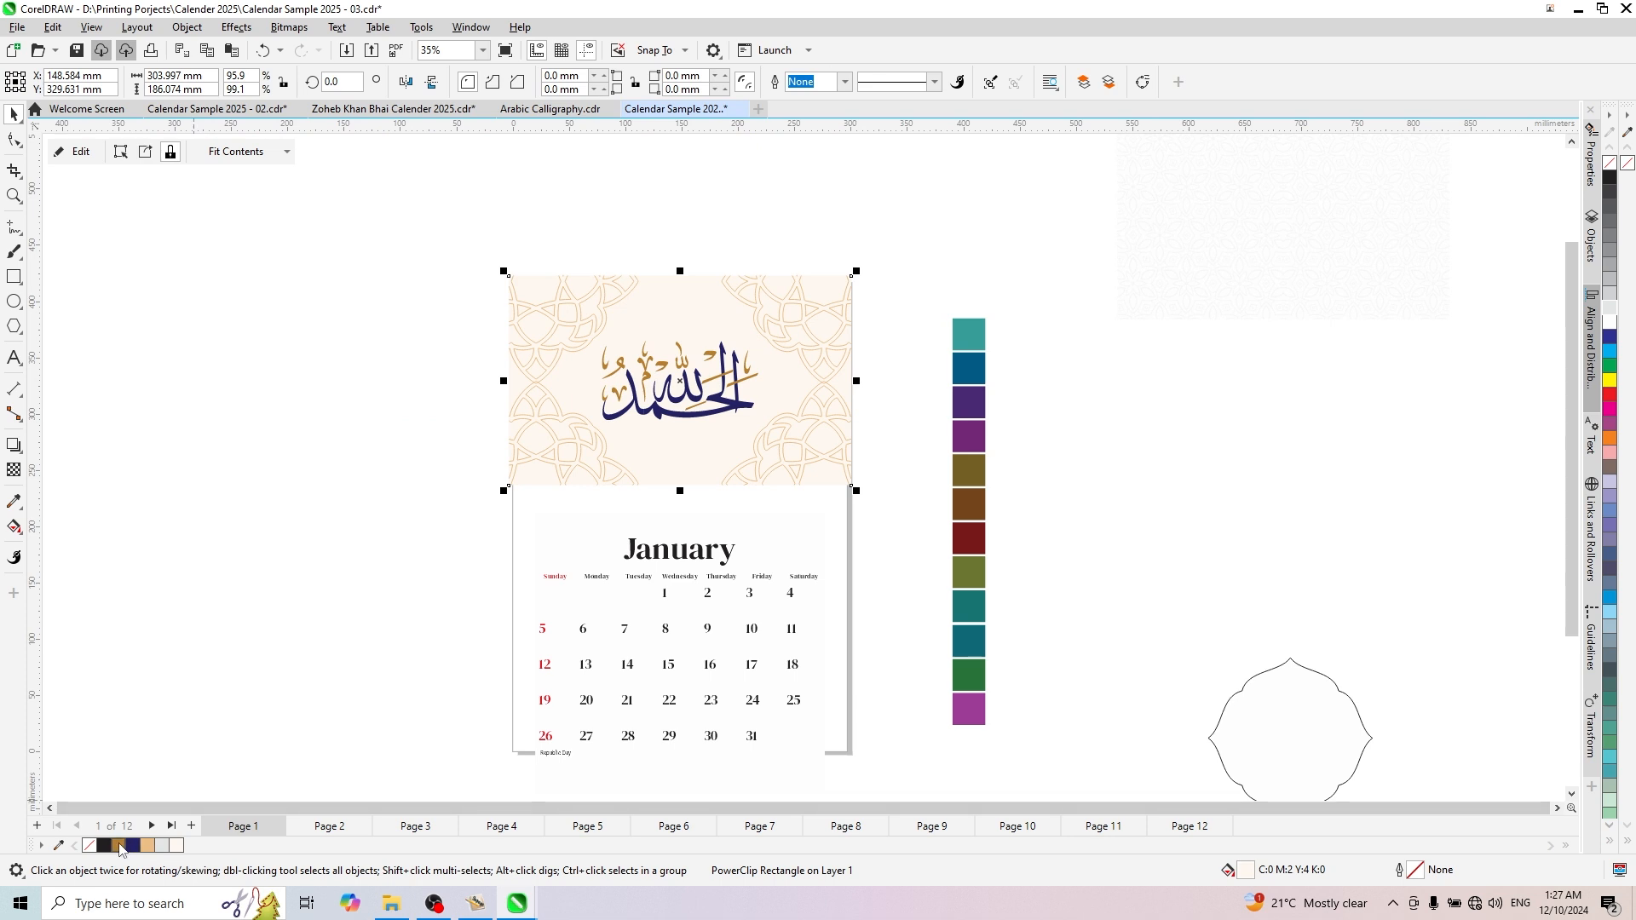
# - Fill the PowerClip frame with gold-brown C13 M43 Y89 K20 and open that fill in the HSB hue-based color viewer
pyautogui.click(119, 845)
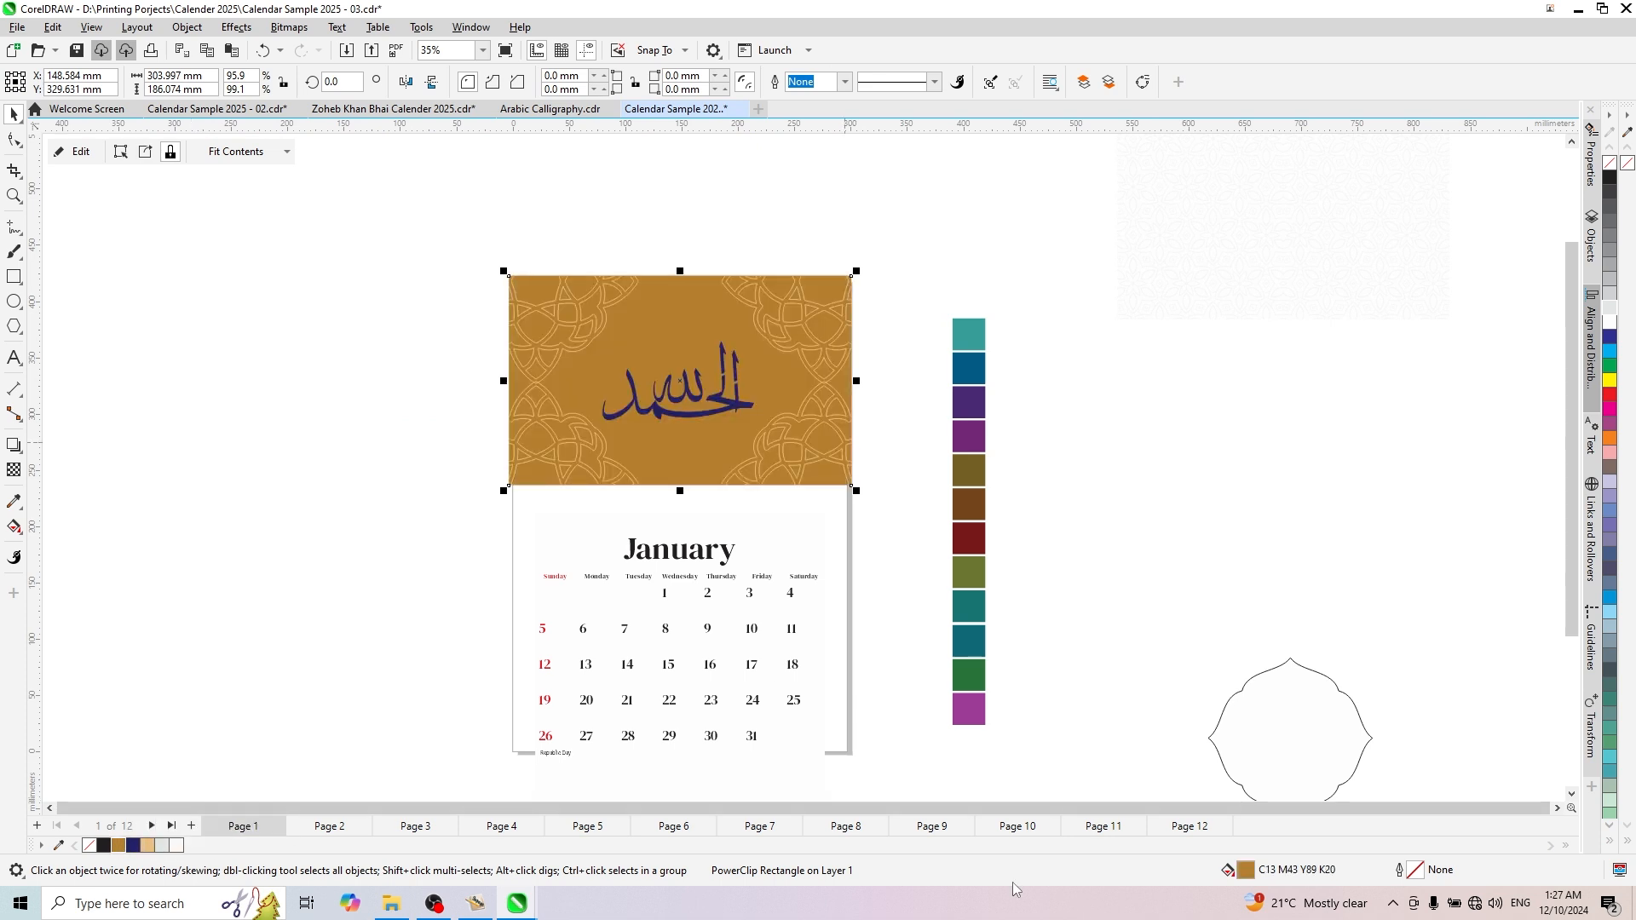
pyautogui.hotkey('shift', 'F11')
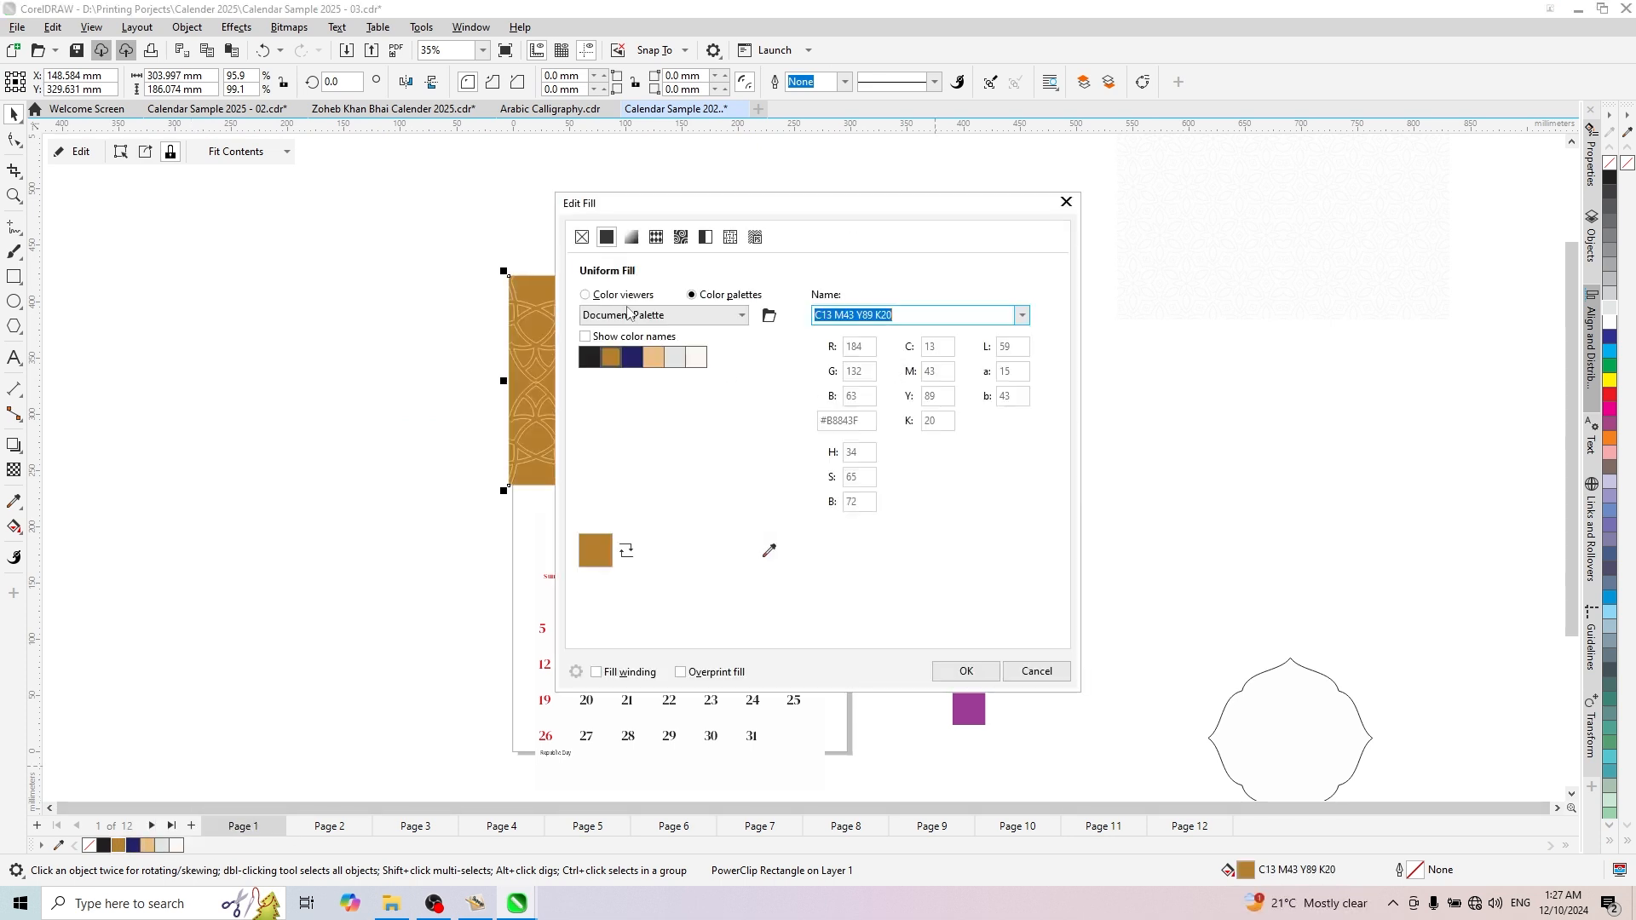
pyautogui.moveTo(770, 211); pyautogui.dragTo(1095, 242)
pyautogui.click(911, 327)
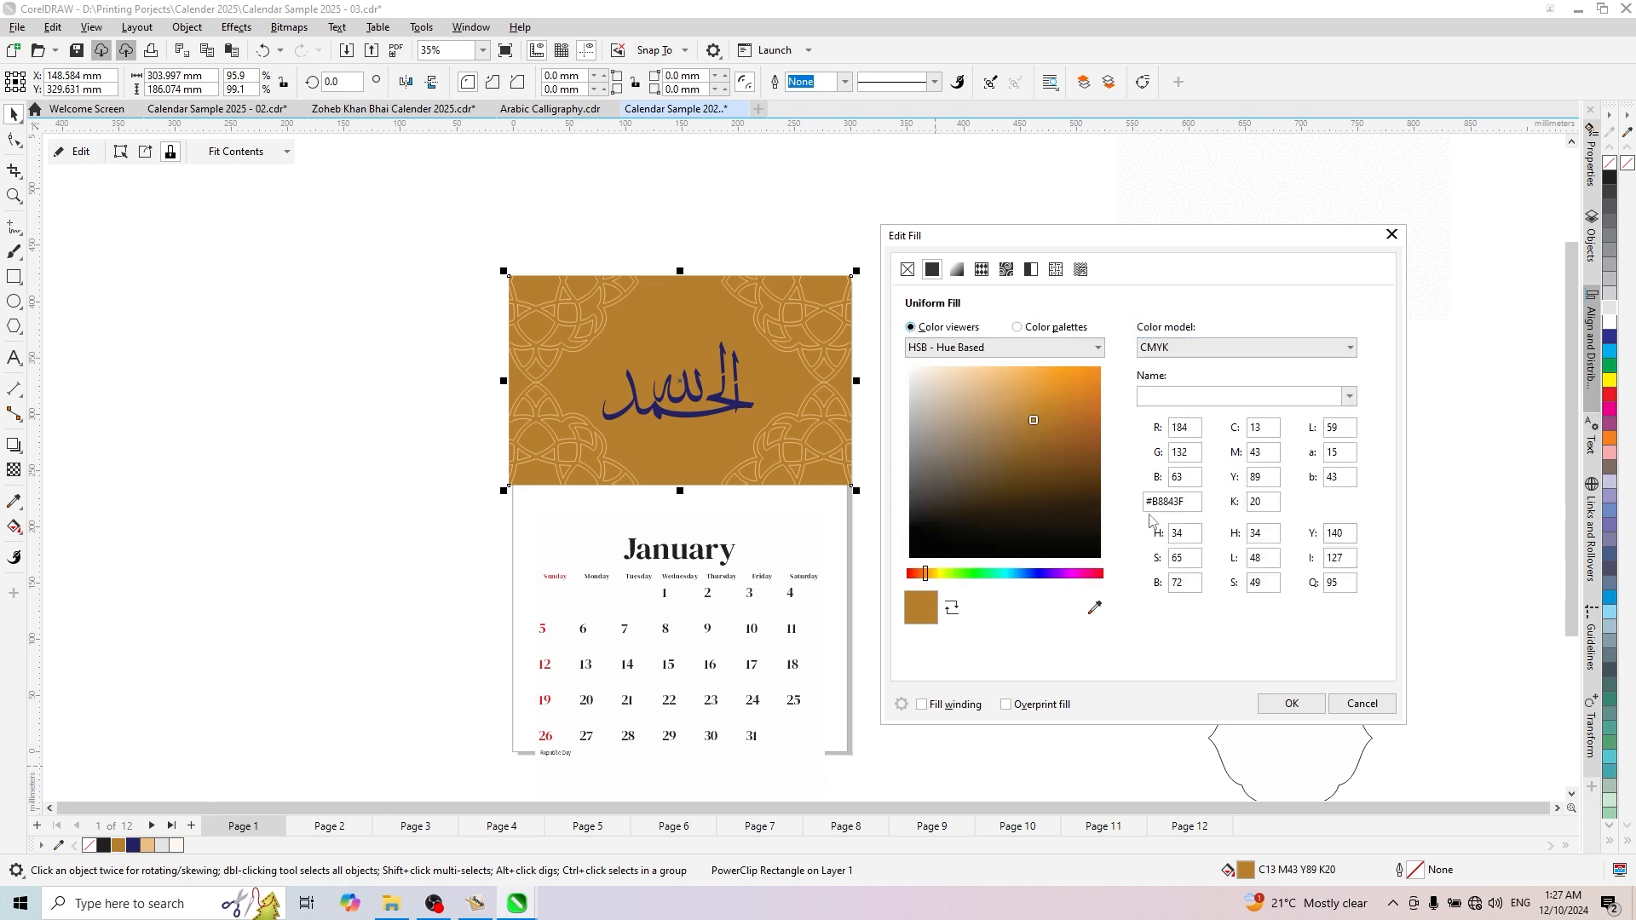
# - Lighten the frame's uniform fill to a pale cream, C0 M2 Y4 K0
pyautogui.click(913, 406)
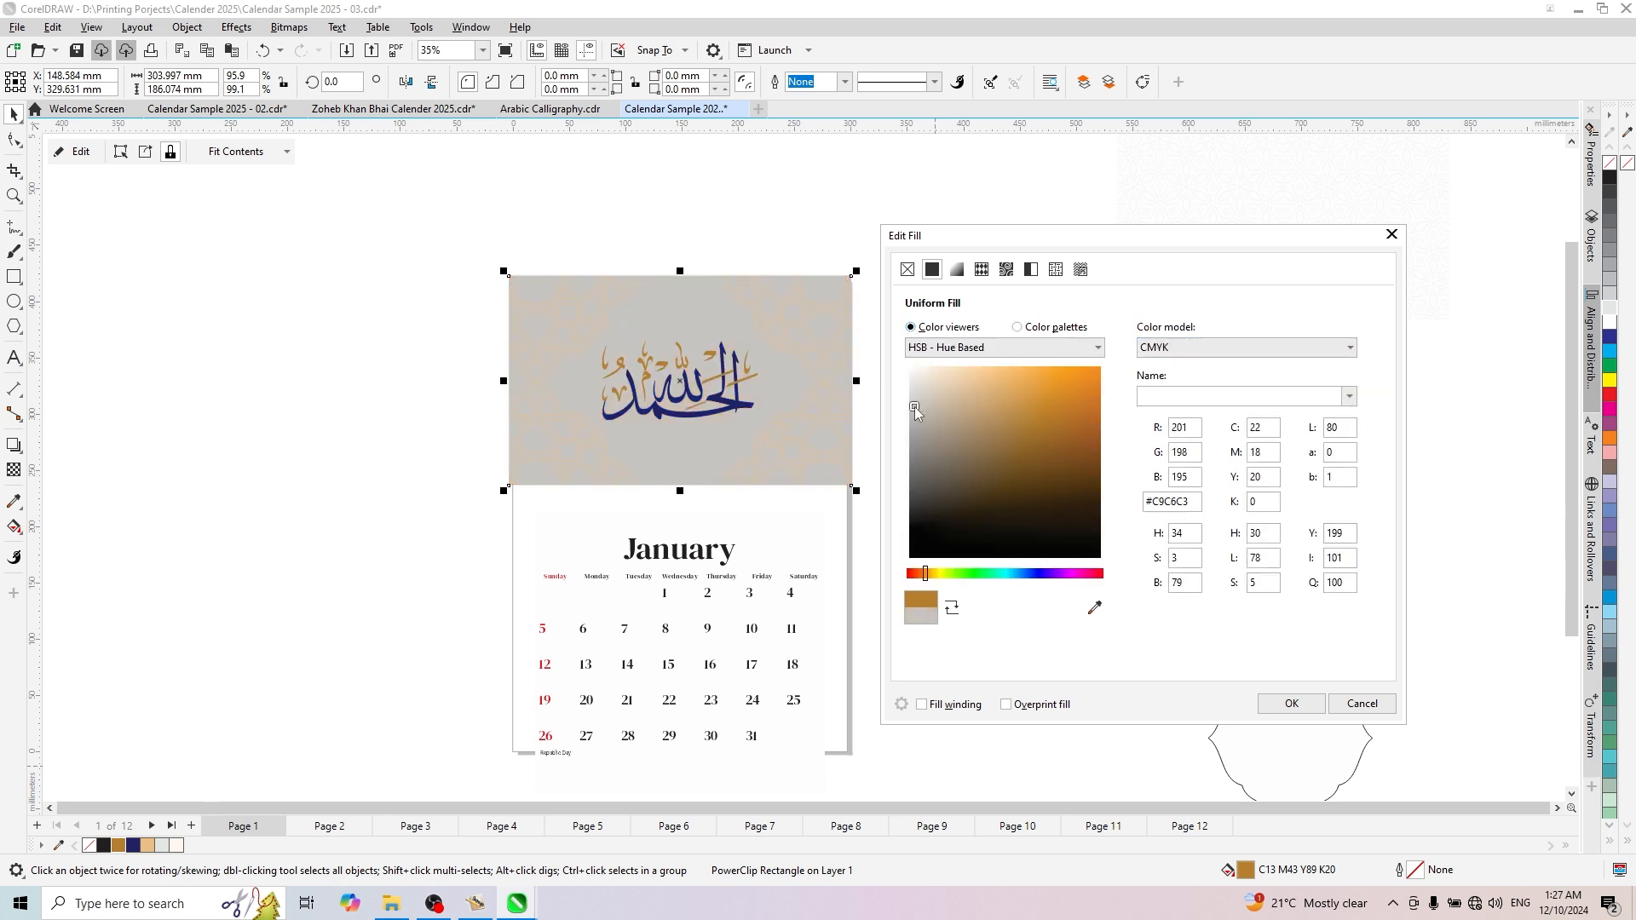
pyautogui.click(922, 415)
pyautogui.click(962, 381)
pyautogui.click(945, 371)
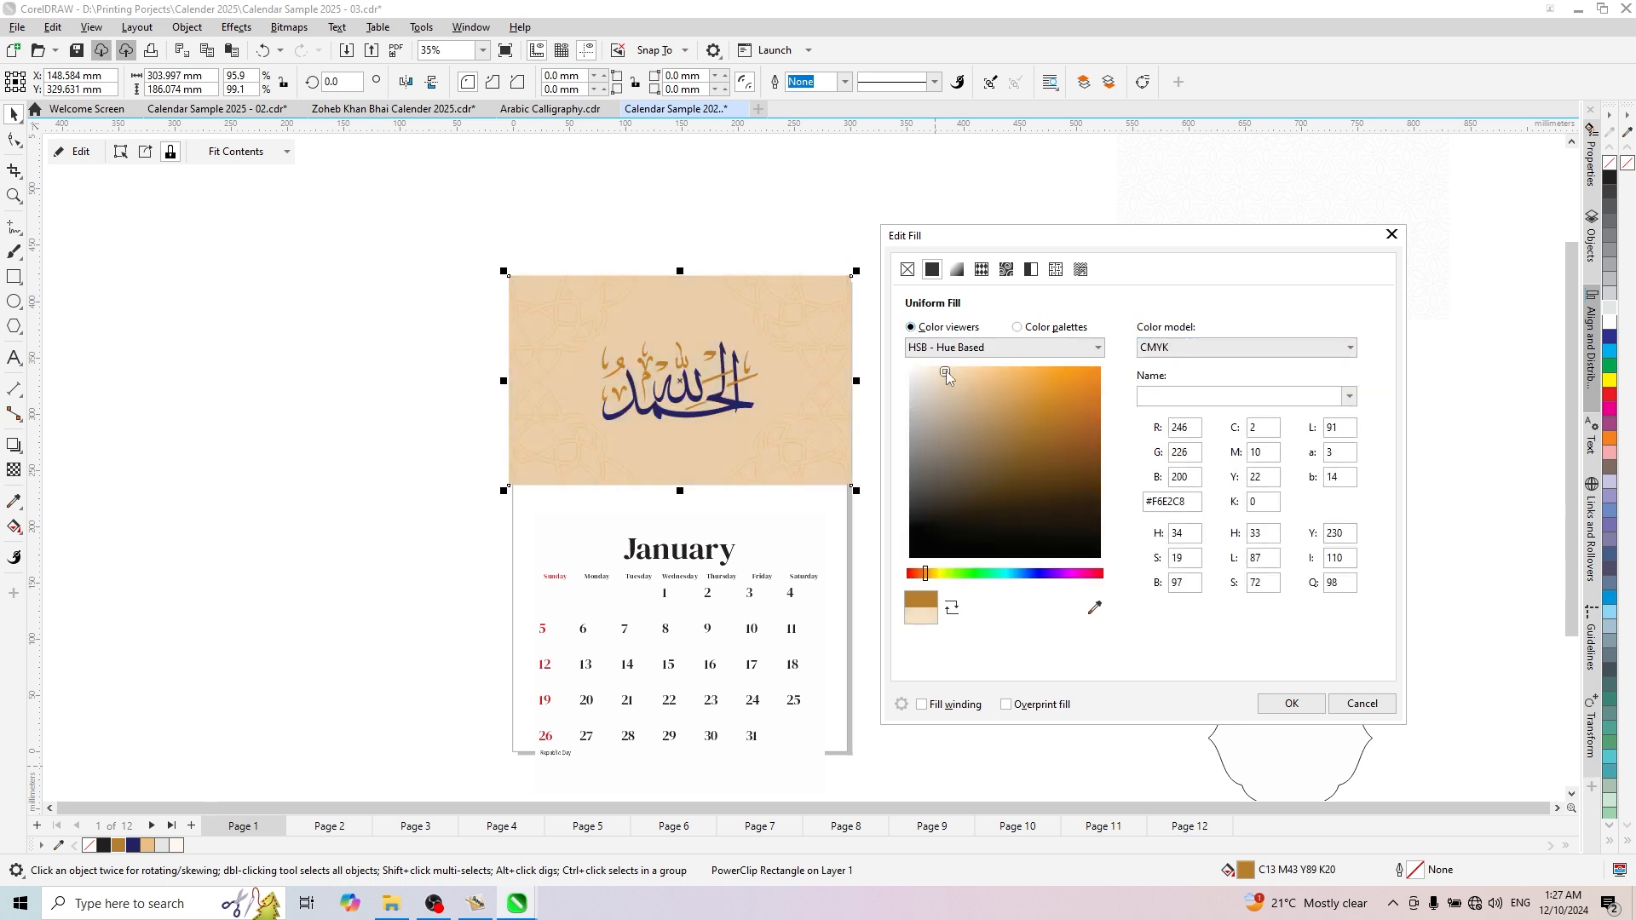
pyautogui.click(927, 367)
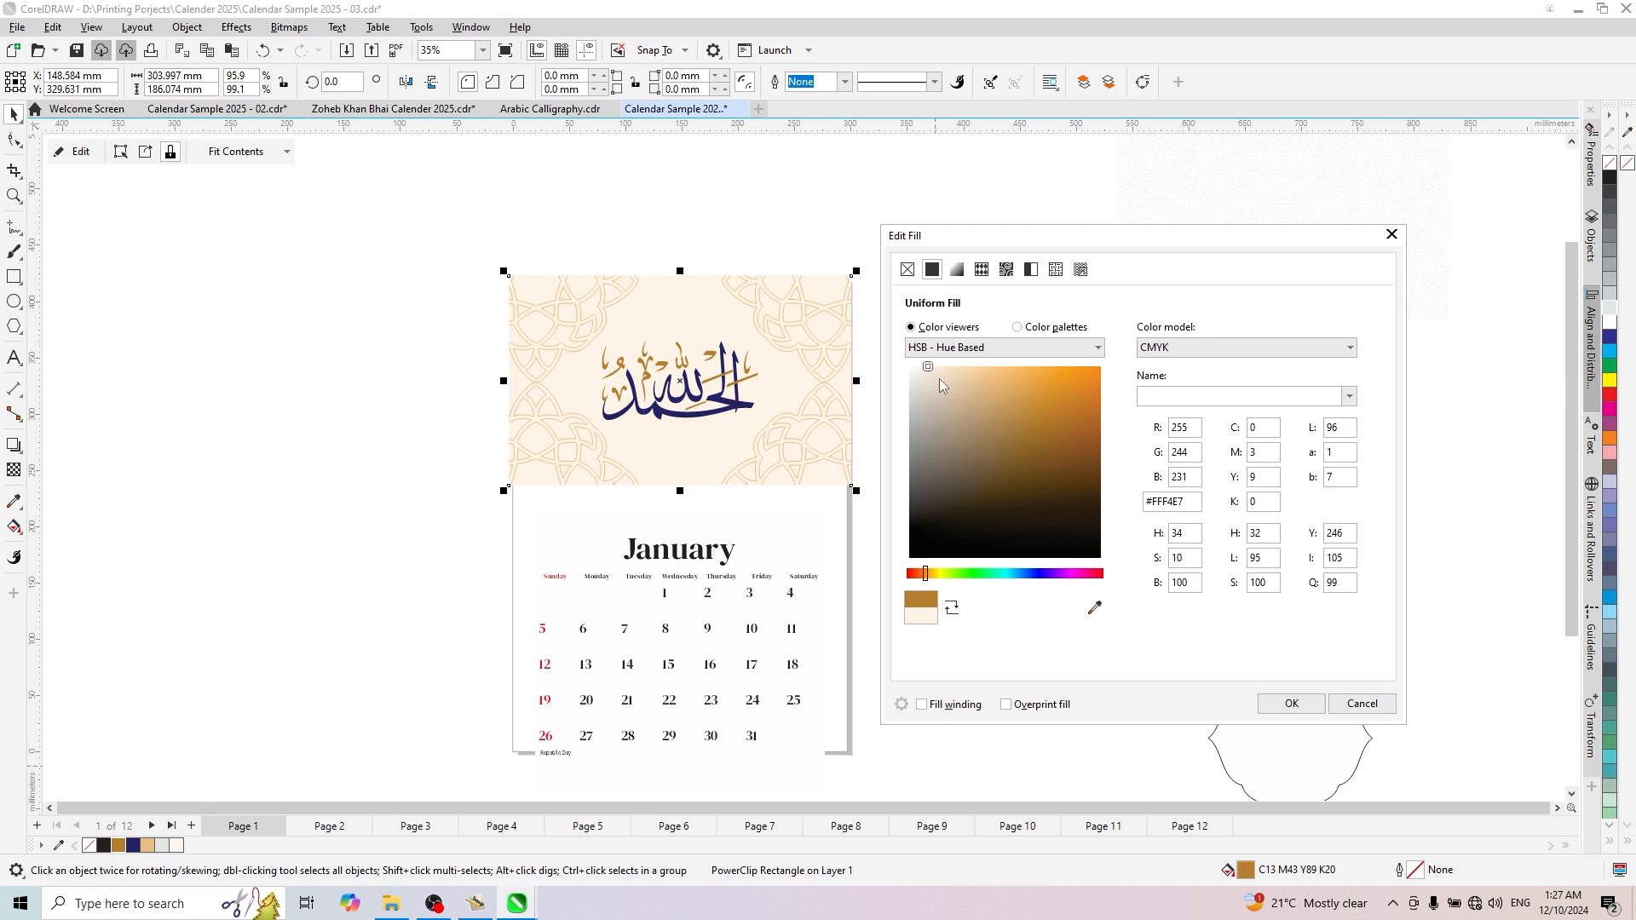
pyautogui.click(918, 368)
pyautogui.click(1291, 703)
pyautogui.click(467, 508)
# - Examine how the cream background, gold pattern and calligraphy look together above the January calendar
pyautogui.scroll(-3, 662, 395)
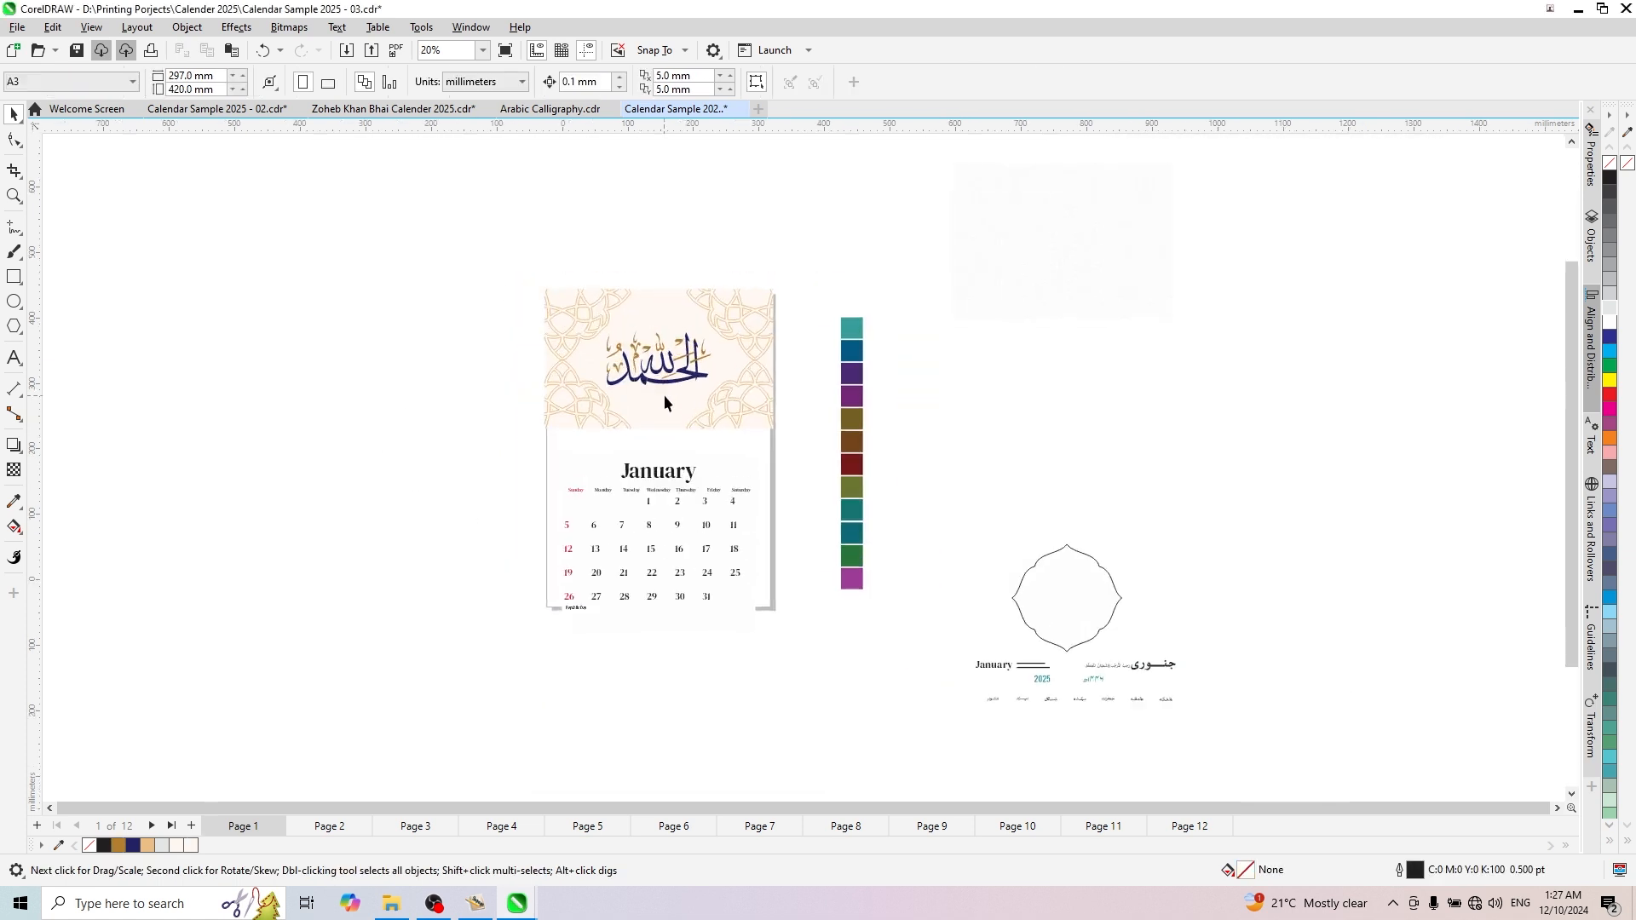
pyautogui.scroll(3, 663, 396)
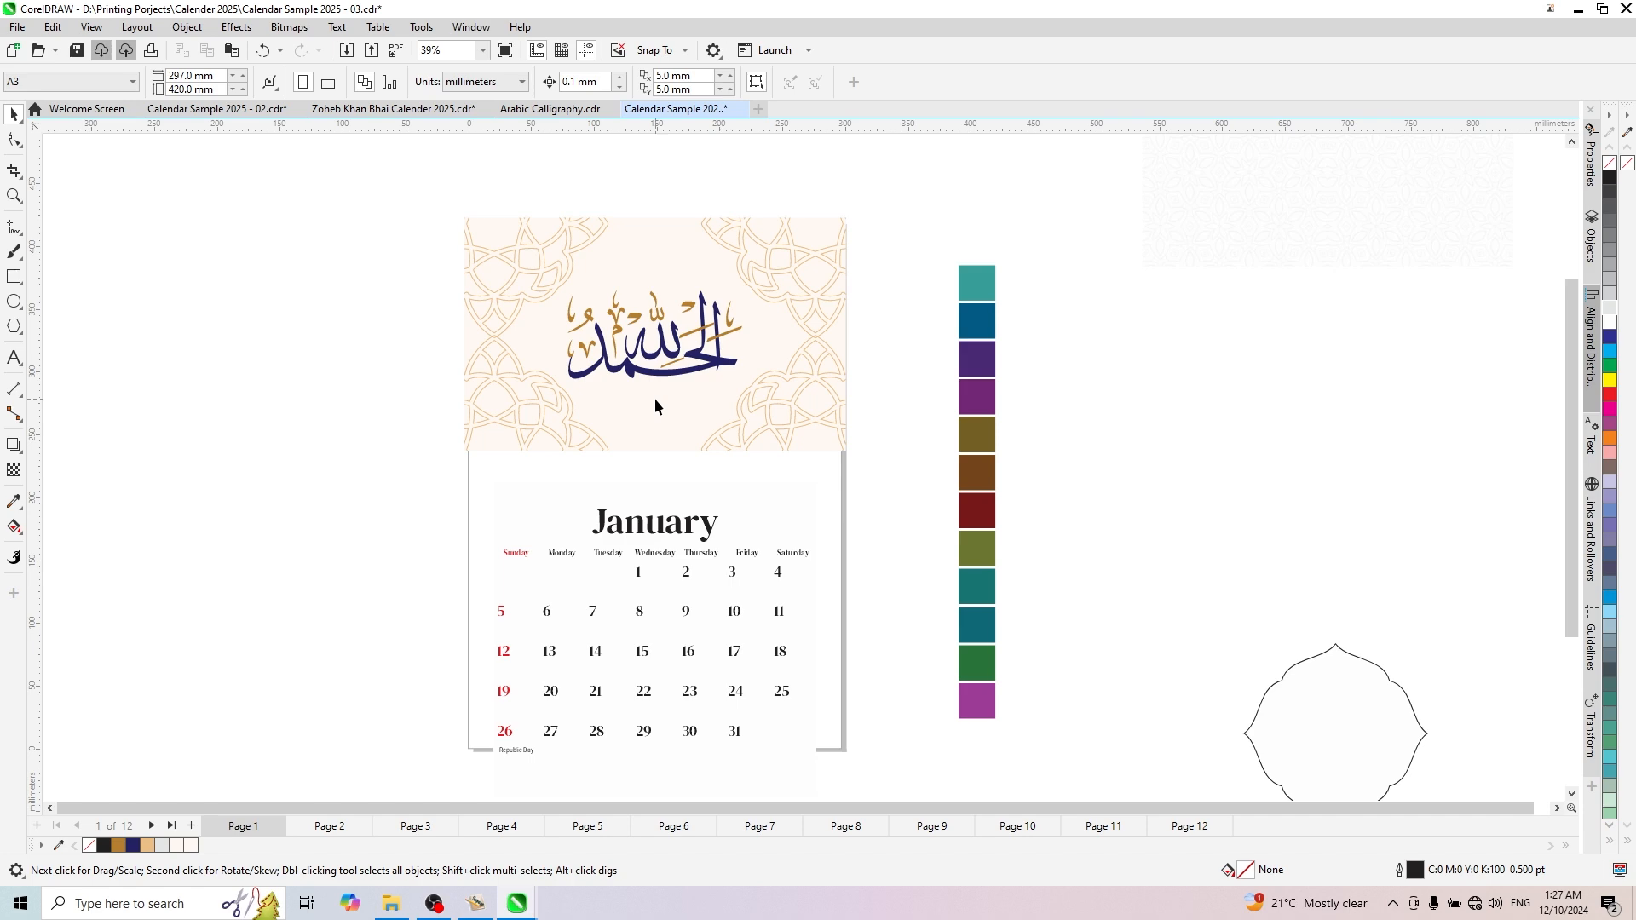
pyautogui.scroll(2, 733, 434)
pyautogui.scroll(-3, 733, 437)
pyautogui.scroll(2, 796, 392)
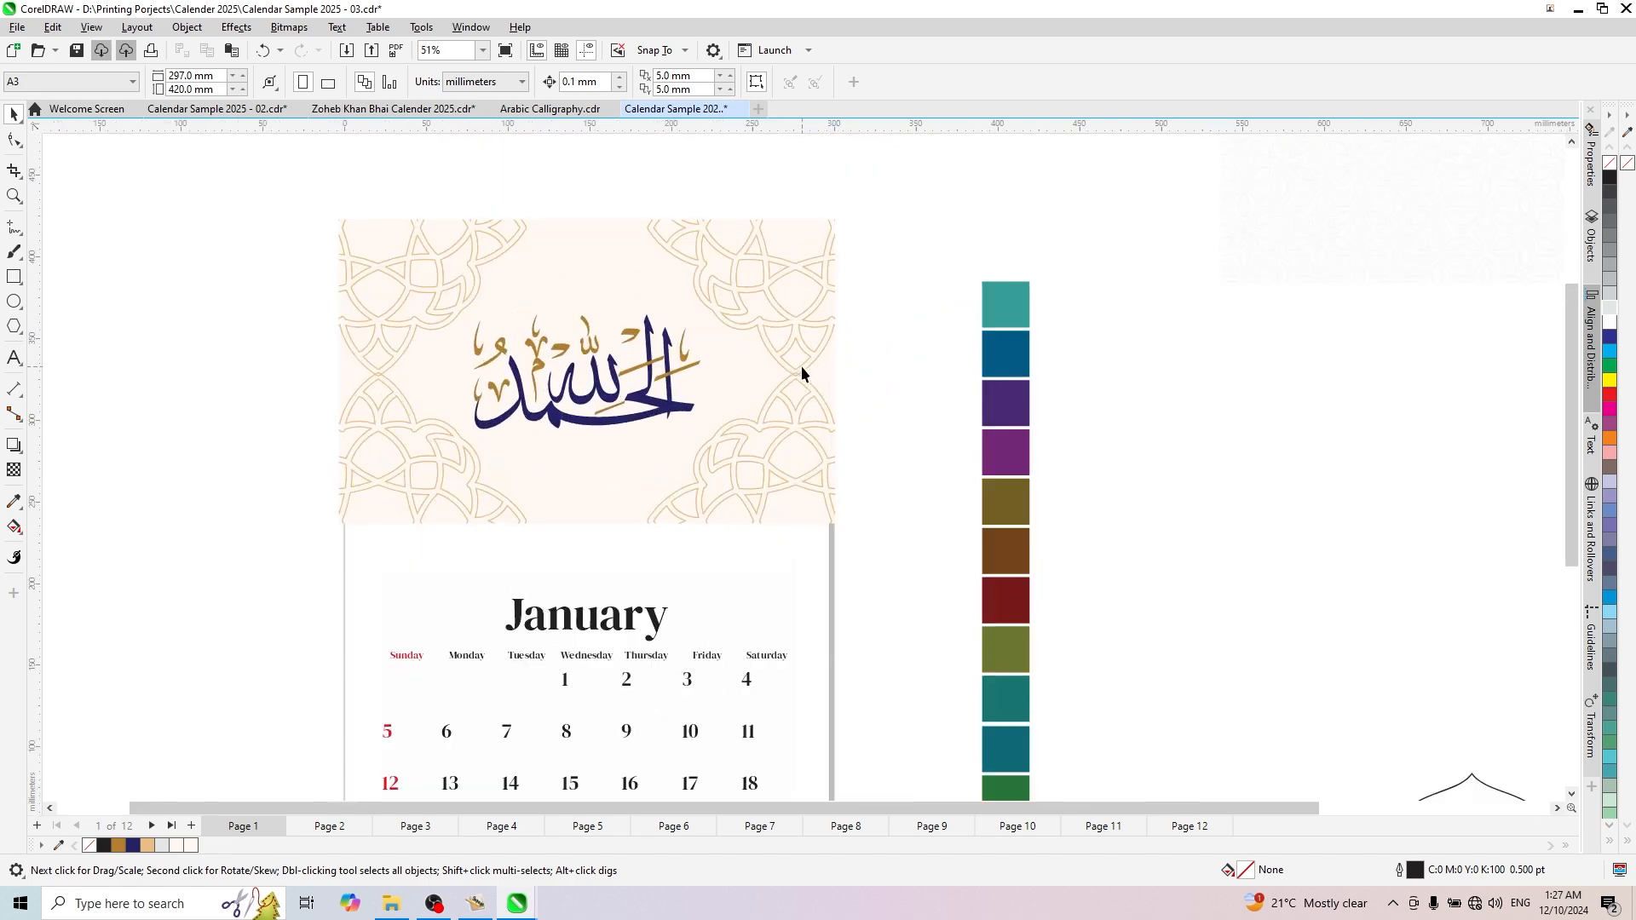
pyautogui.click(775, 460)
pyautogui.scroll(2, 558, 630)
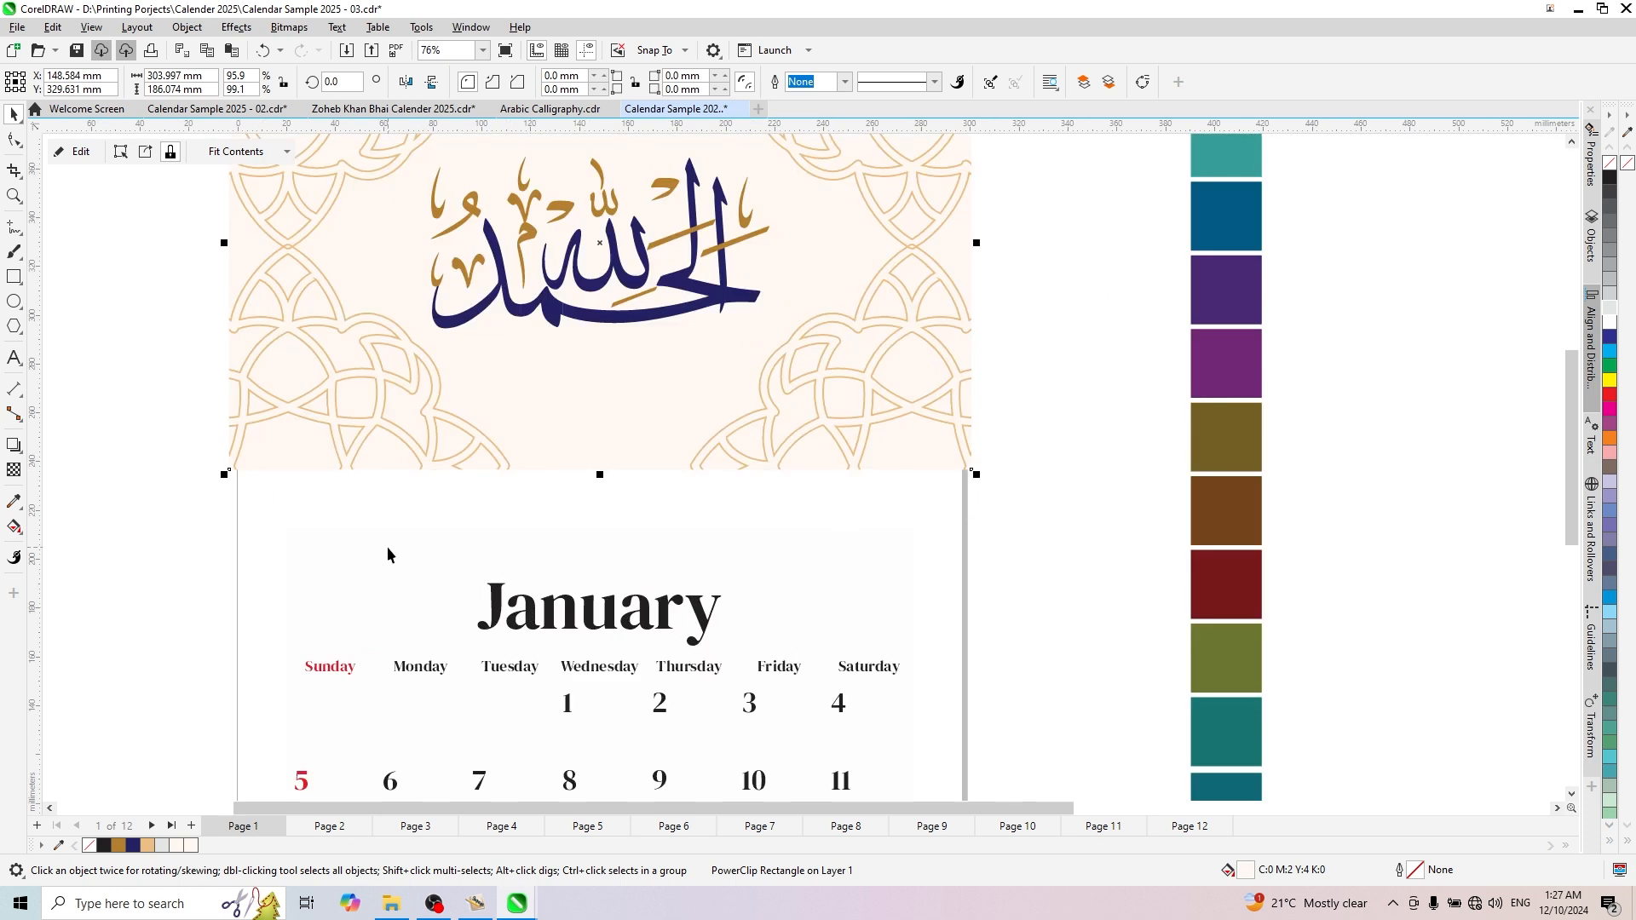
pyautogui.scroll(-2, 387, 545)
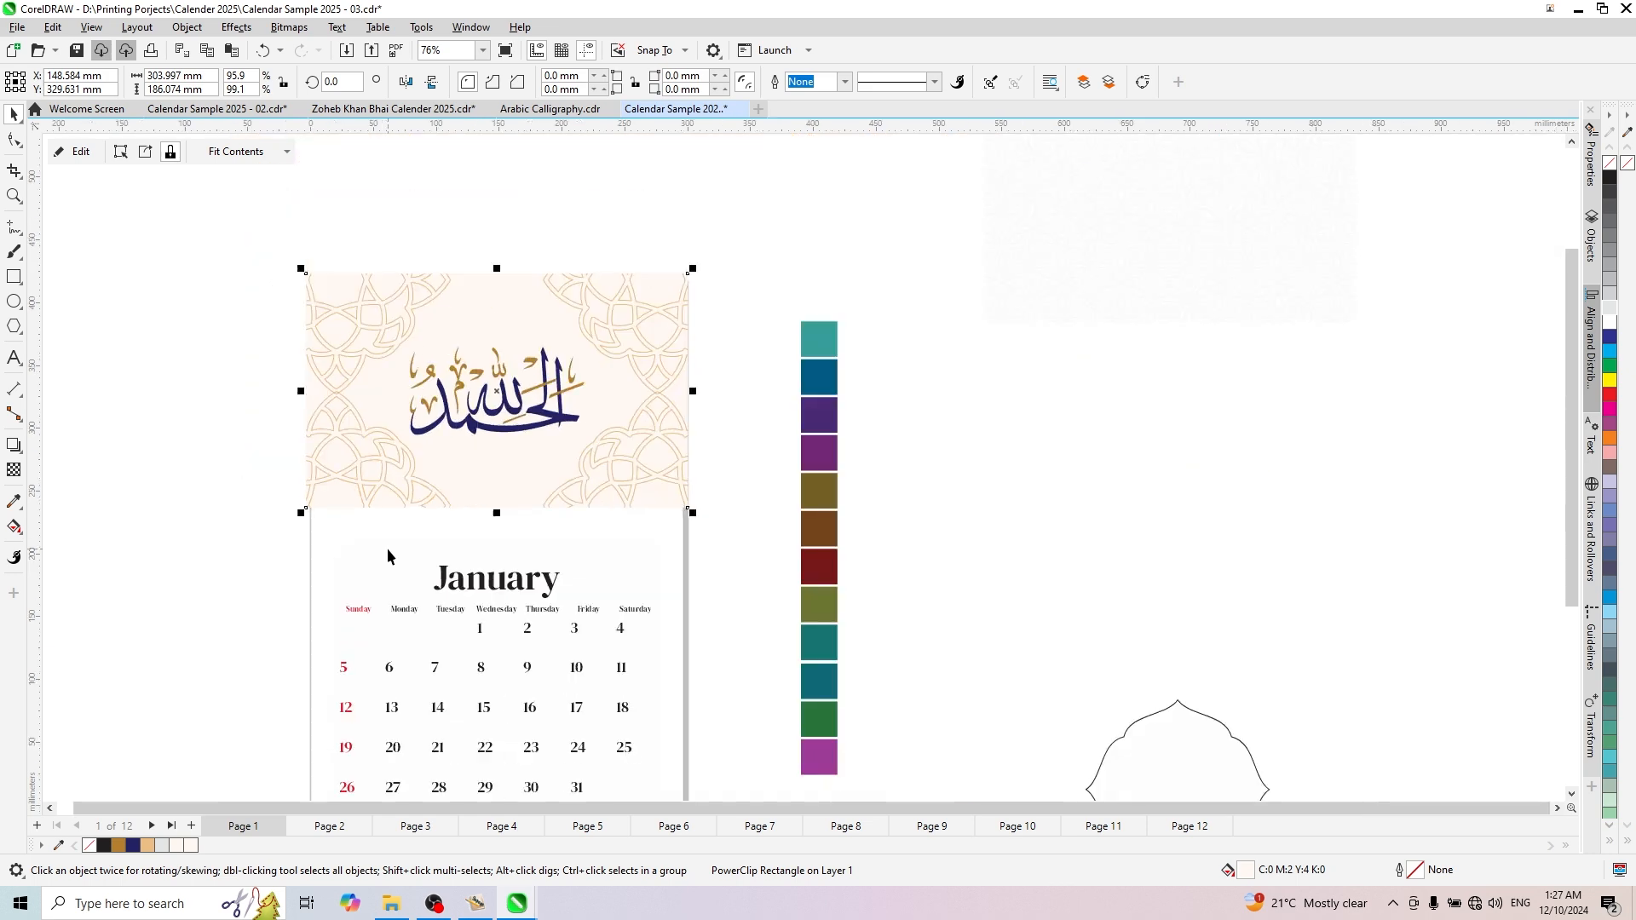
pyautogui.click(234, 438)
pyautogui.scroll(1, 232, 432)
# - Duplicate the patterned PowerClip frame straight down over the January date grid, at about Y 144 mm
pyautogui.click(383, 388)
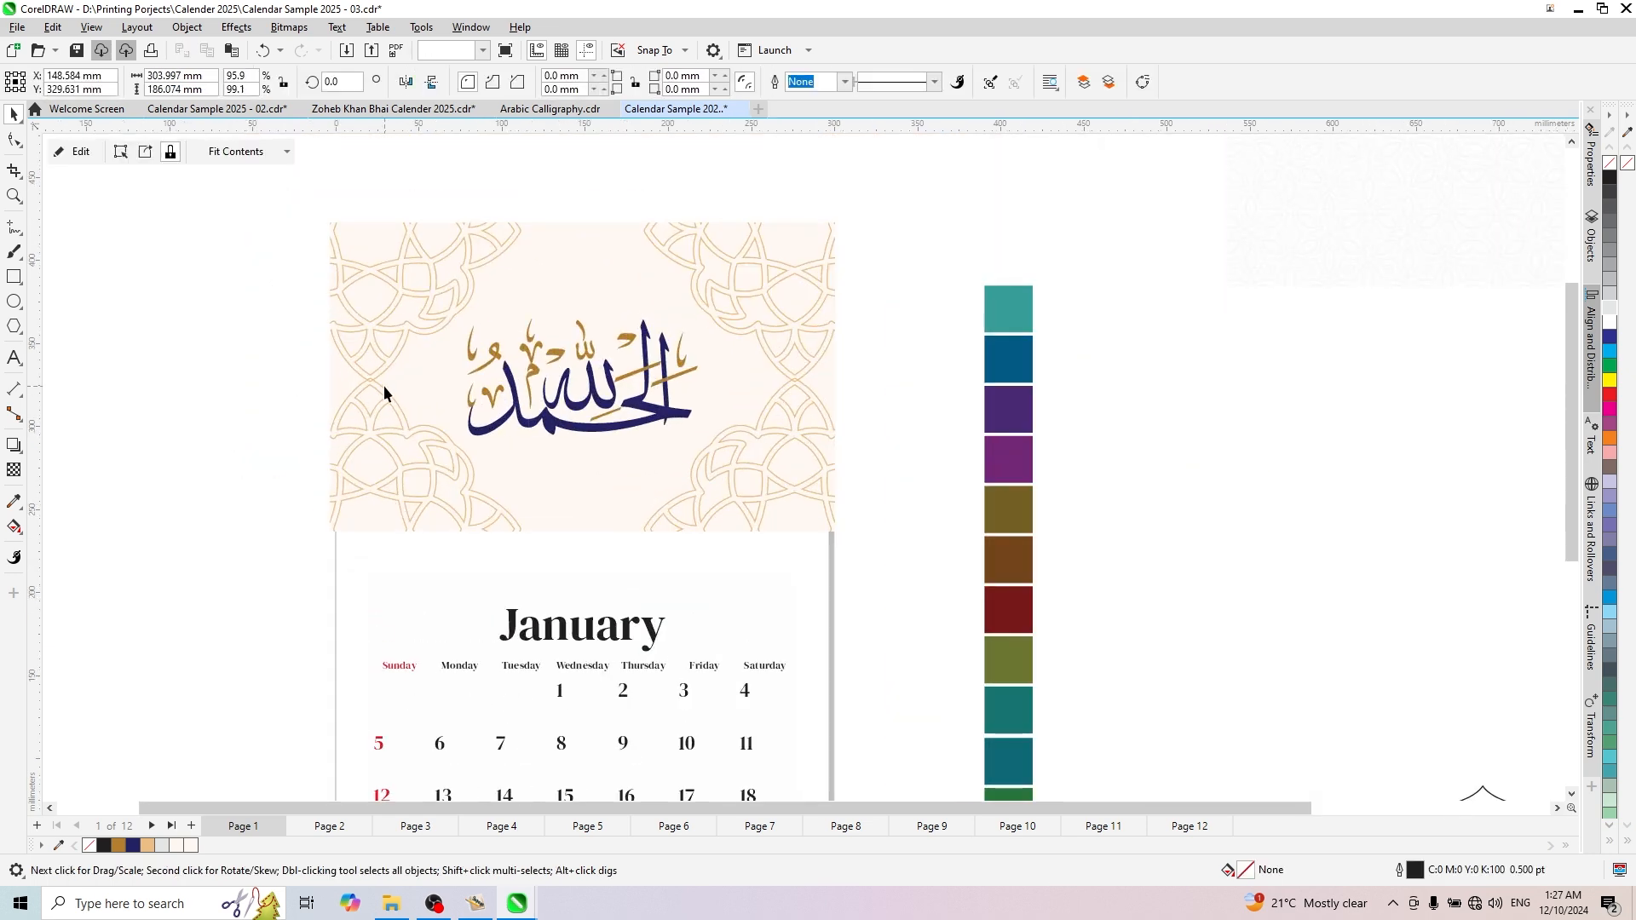
pyautogui.scroll(-2, 732, 302)
pyautogui.moveTo(739, 293); pyautogui.dragTo(741, 460)
pyautogui.scroll(1, 690, 515)
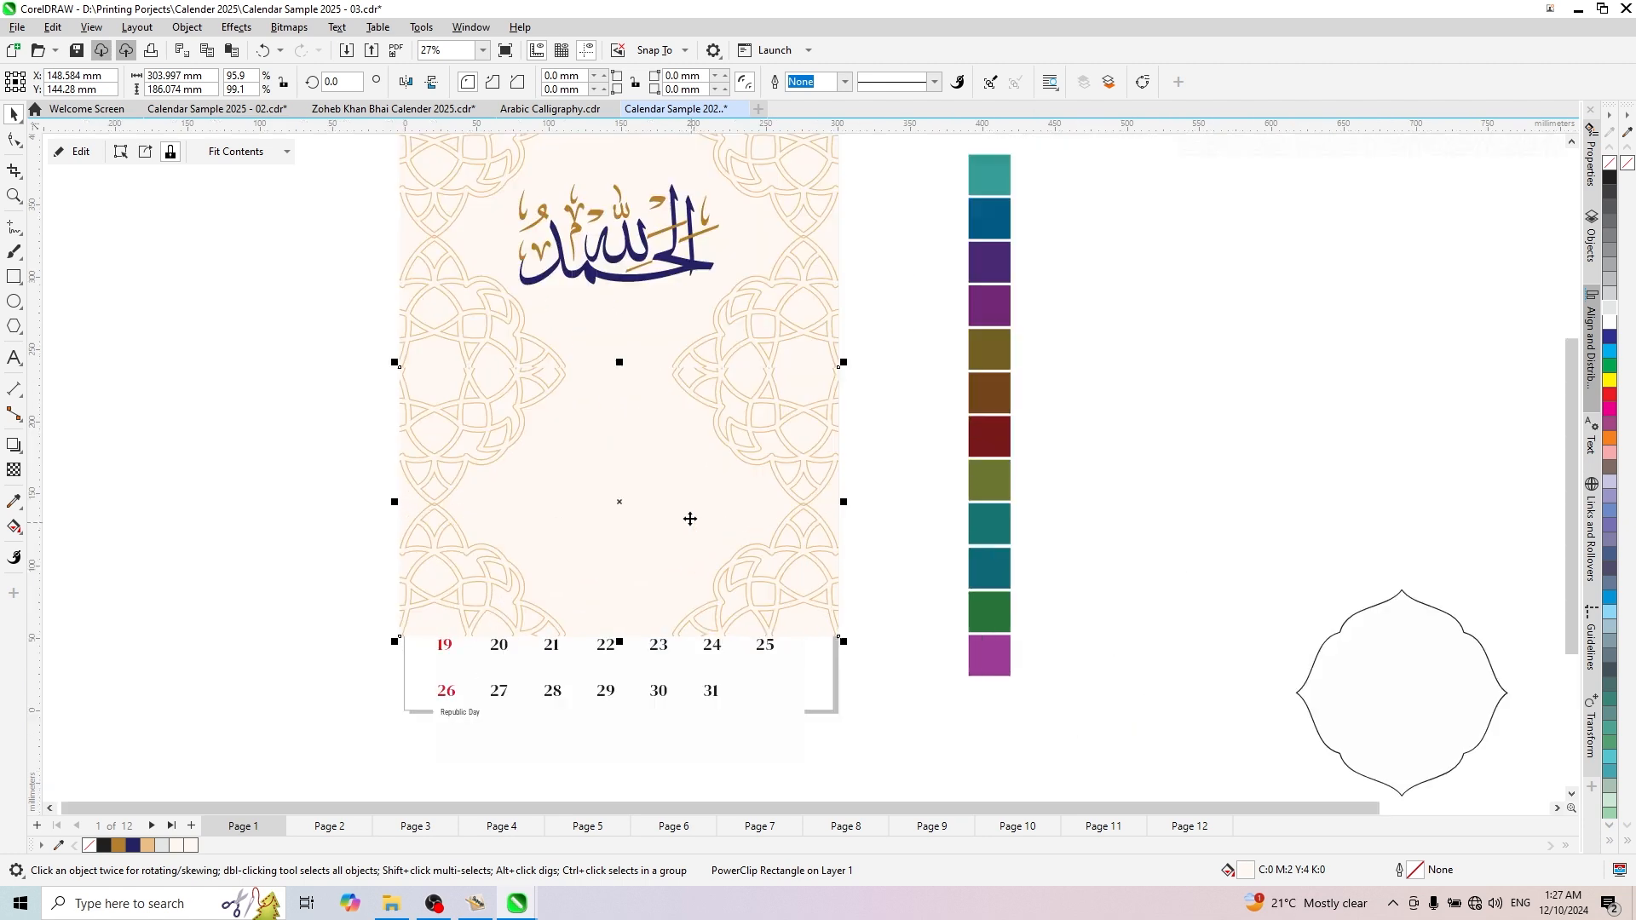
# - Remove the PowerClip frame type from the lower copy, discarding its pattern contents to leave a plain cream rectangle
pyautogui.click(551, 493)
pyautogui.rightClick(554, 501)
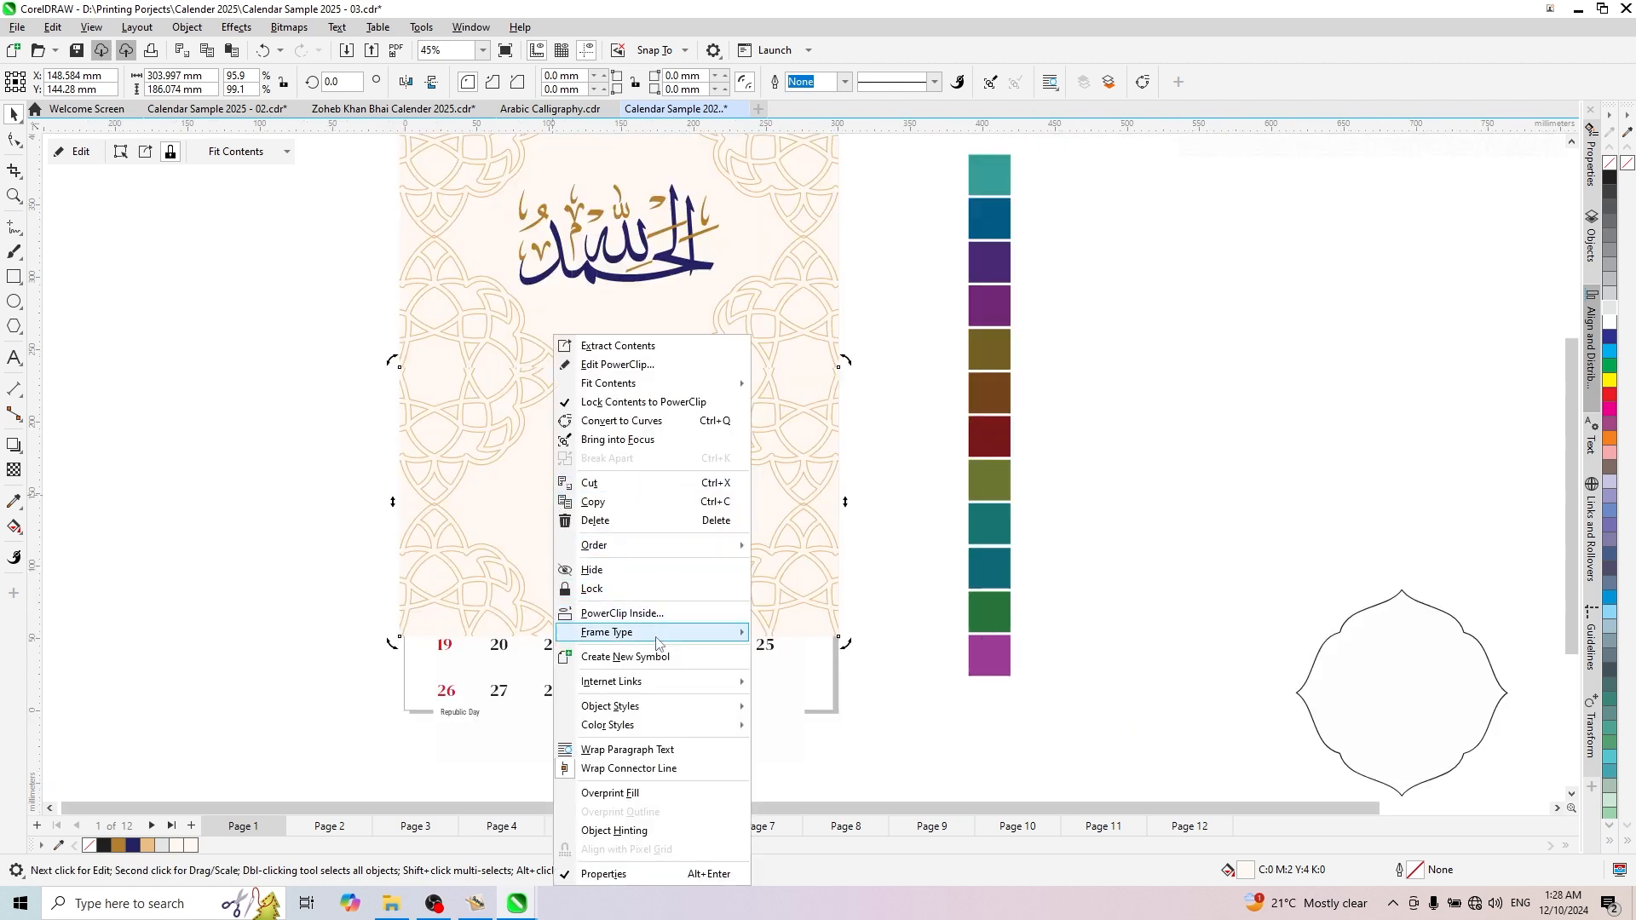
pyautogui.moveTo(650, 644)
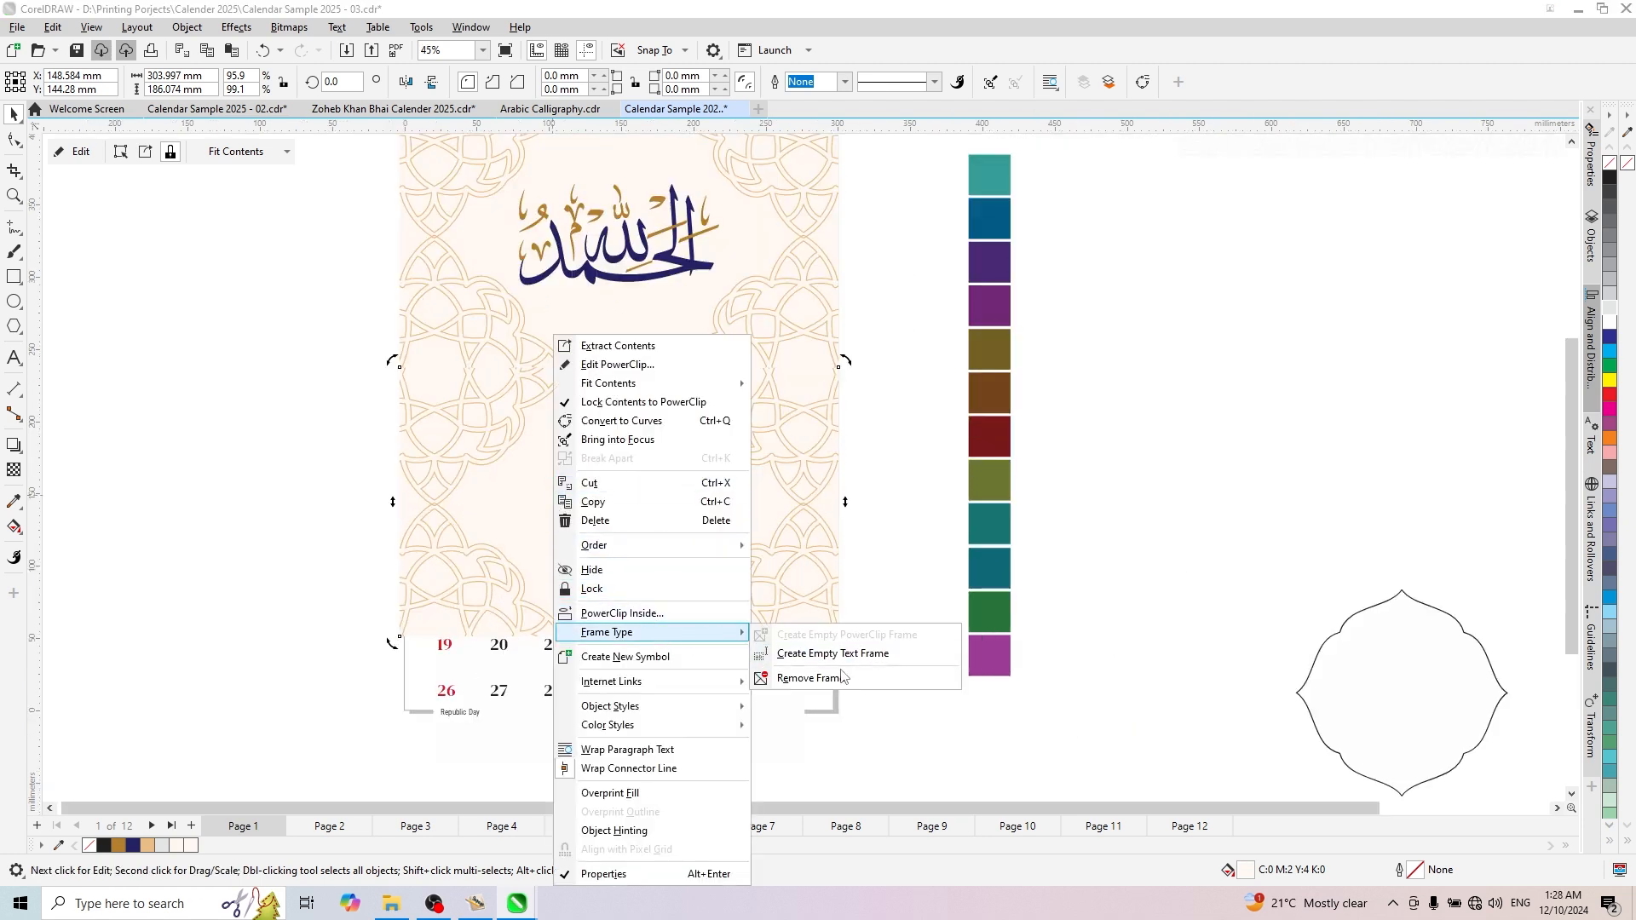
pyautogui.click(816, 679)
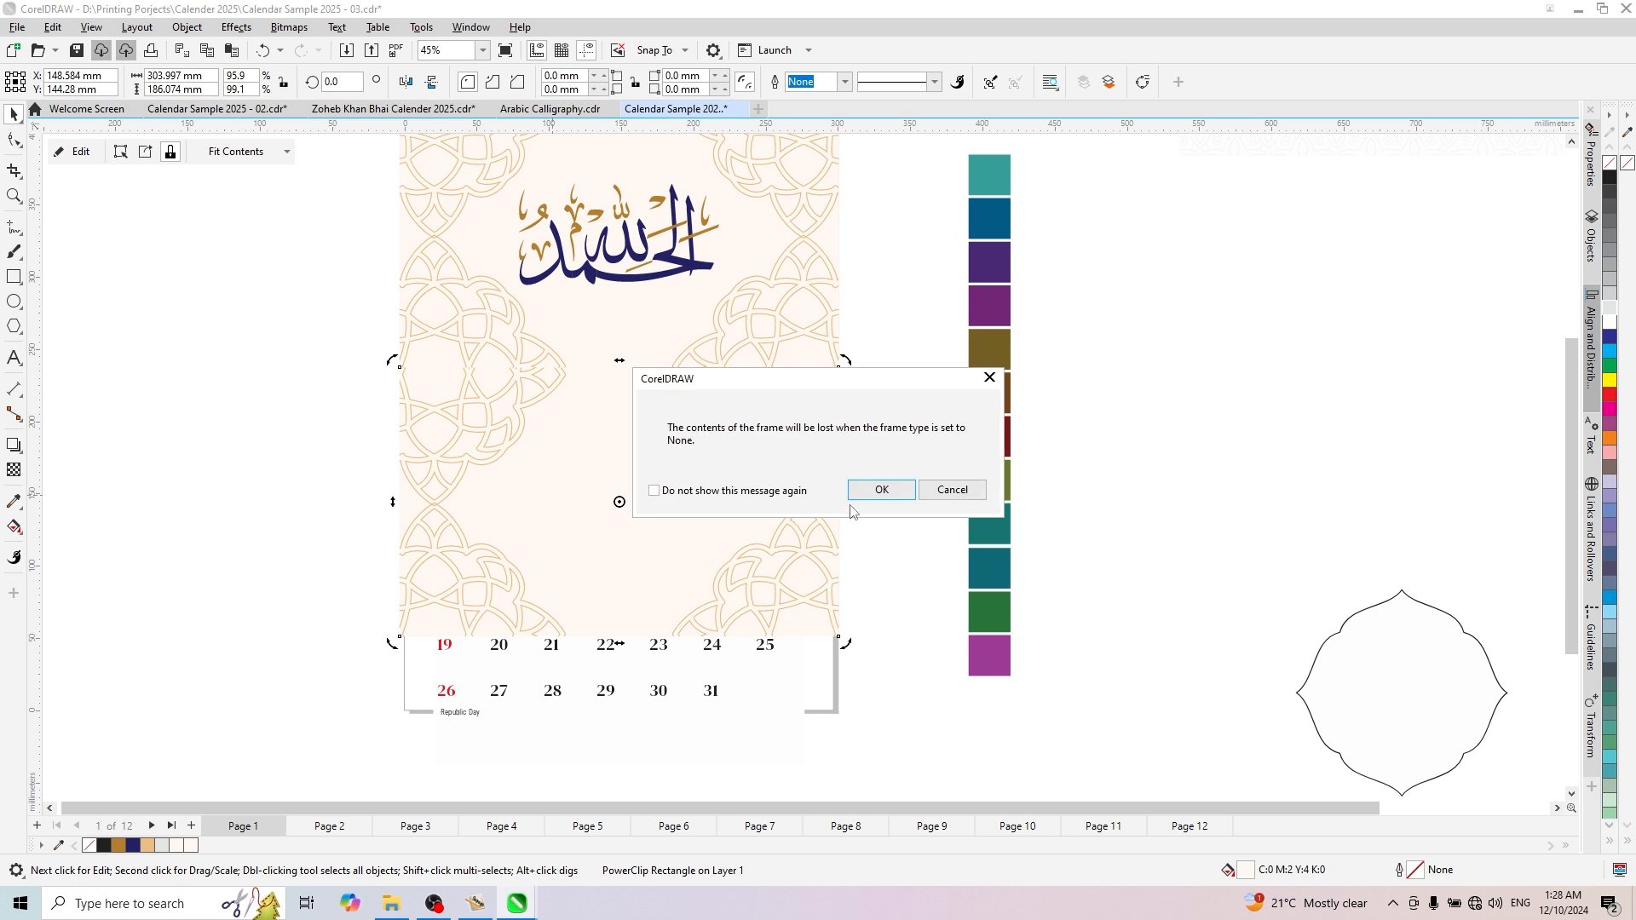
pyautogui.click(881, 490)
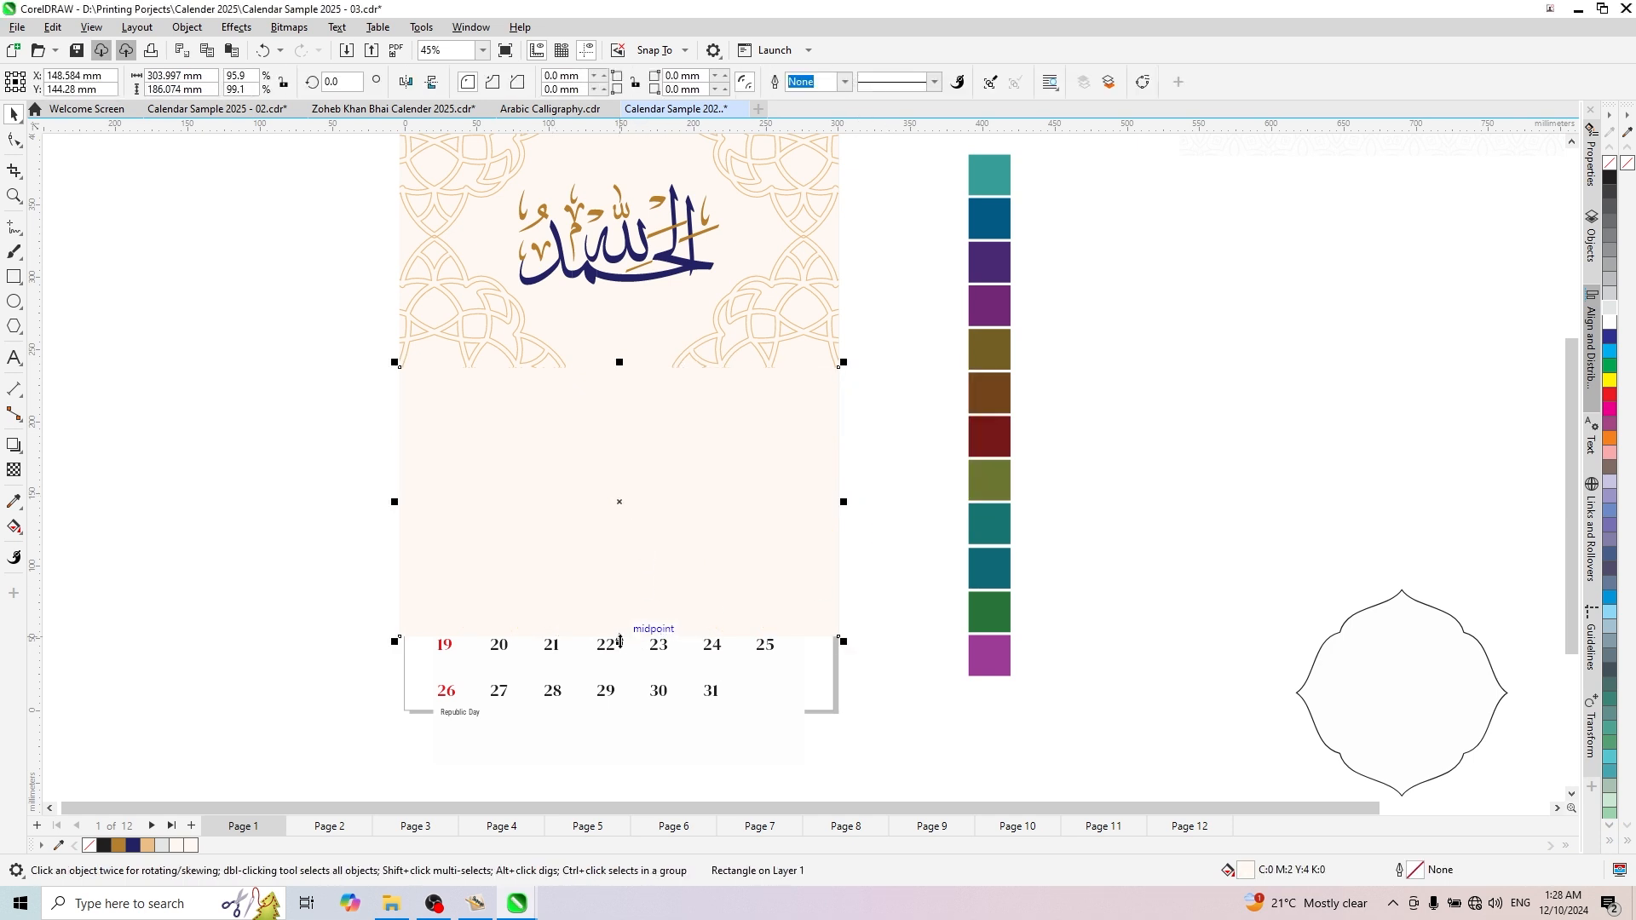
# - Shorten the plain cream rectangle from its lower edge to a band about 33 mm tall above the January title
pyautogui.moveTo(619, 641); pyautogui.dragTo(629, 415)
pyautogui.scroll(2, 625, 419)
pyautogui.scroll(-2, 627, 415)
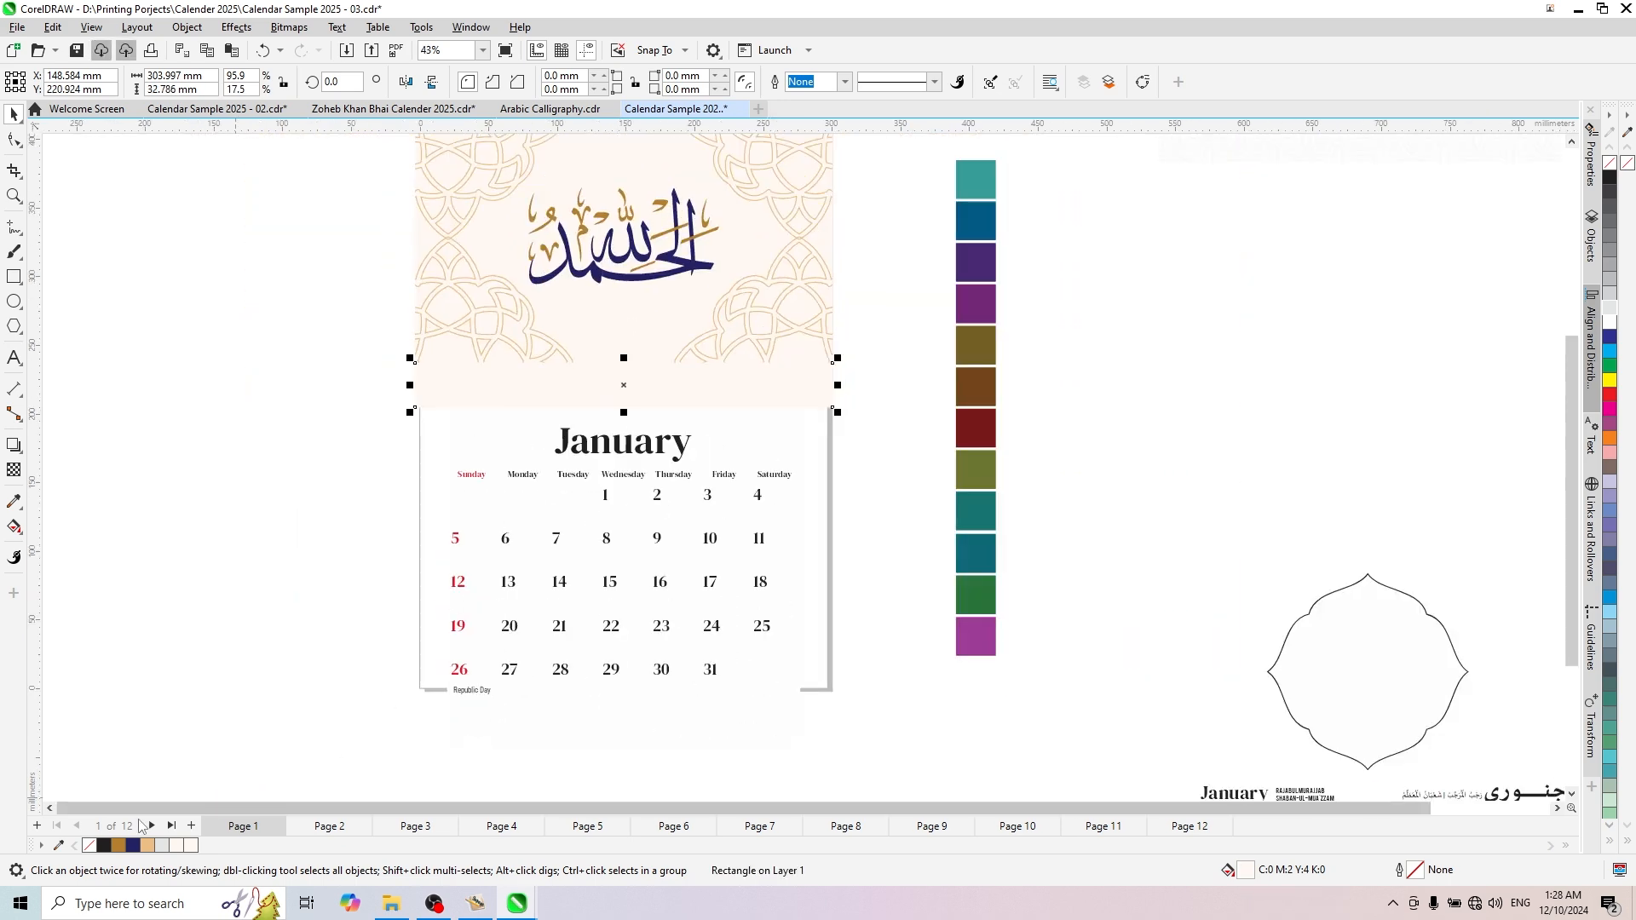
# - Try a dark navy fill on the band between the calligraphy artwork and the January calendar
pyautogui.click(134, 847)
pyautogui.click(276, 502)
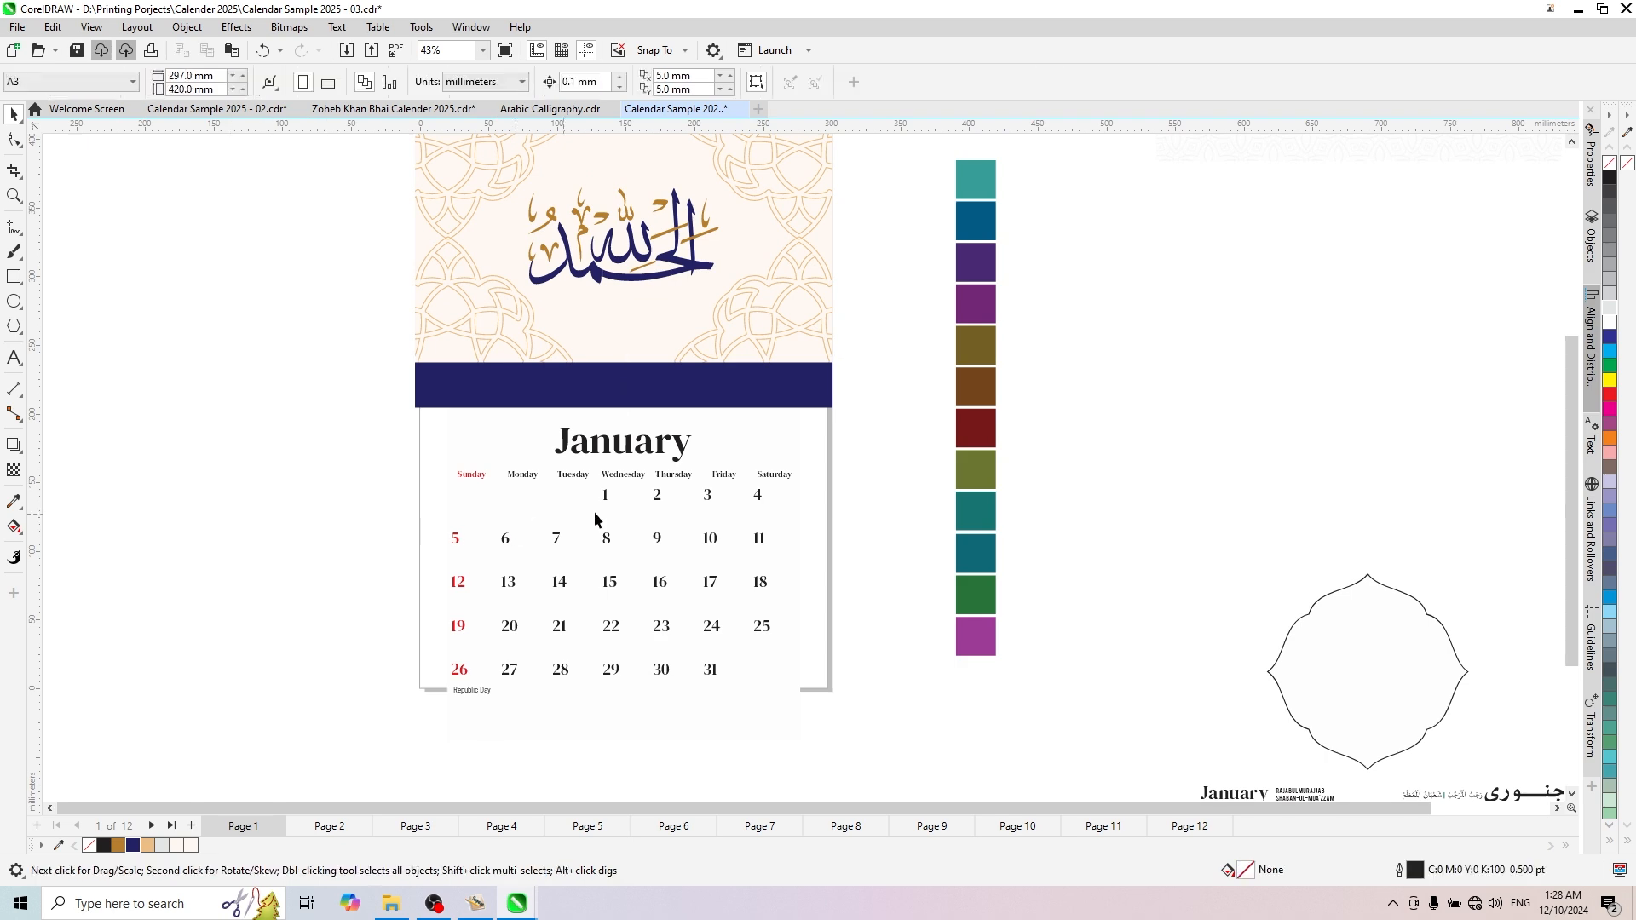
pyautogui.scroll(-1, 600, 523)
pyautogui.scroll(2, 627, 542)
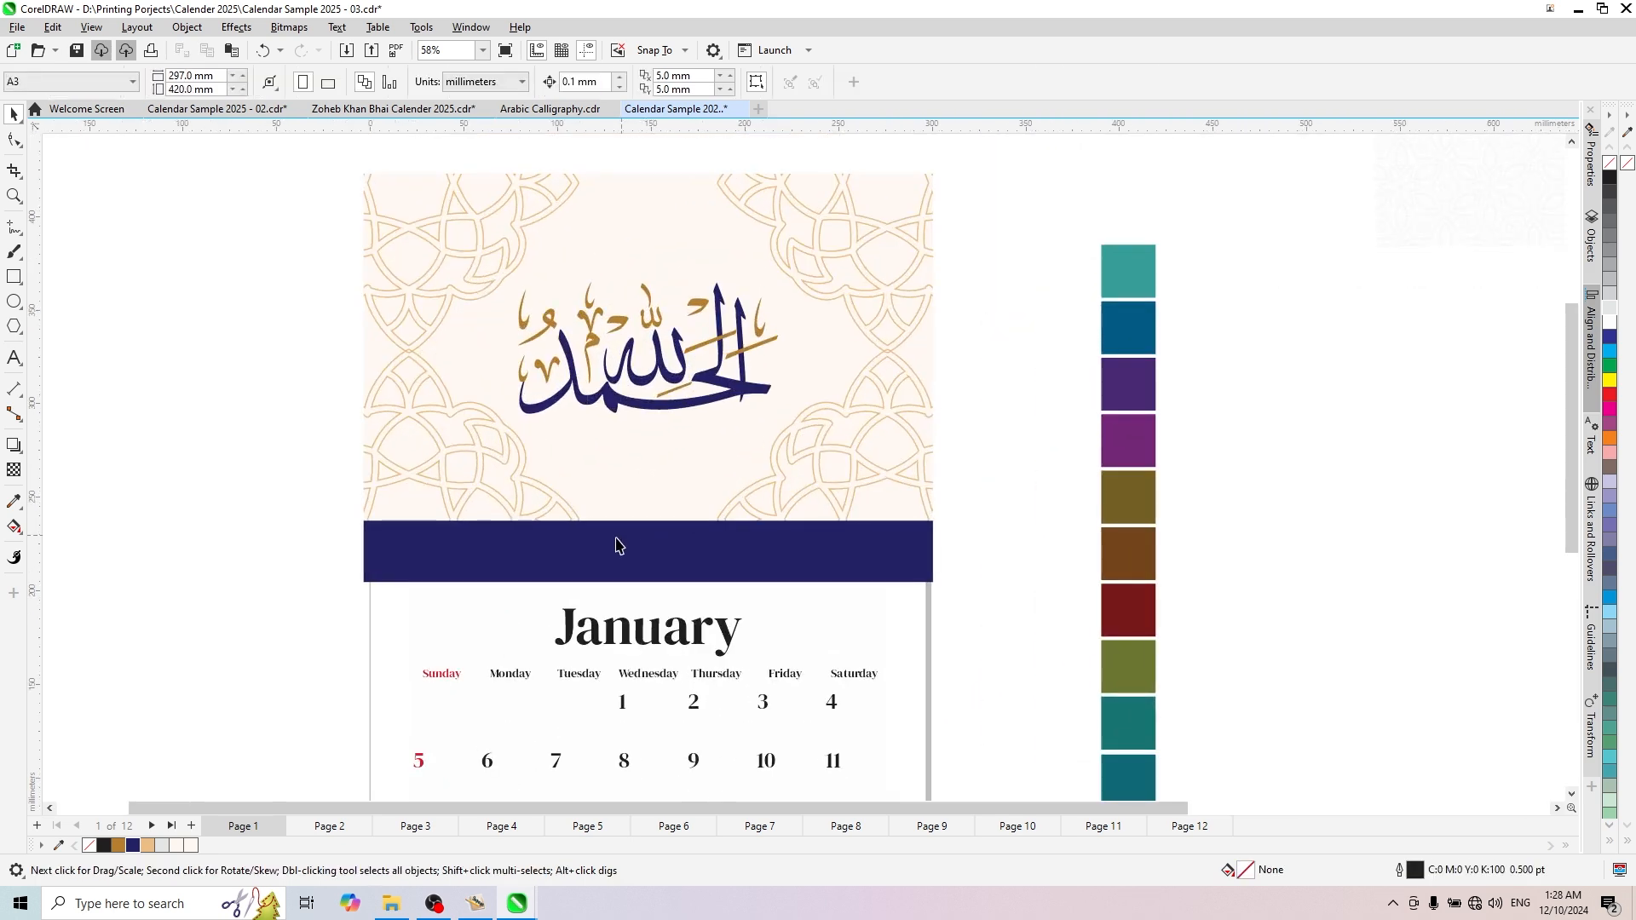
# - Fill the band above the January title with the gold C13 M43 Y89 K20
pyautogui.click(624, 543)
pyautogui.click(118, 846)
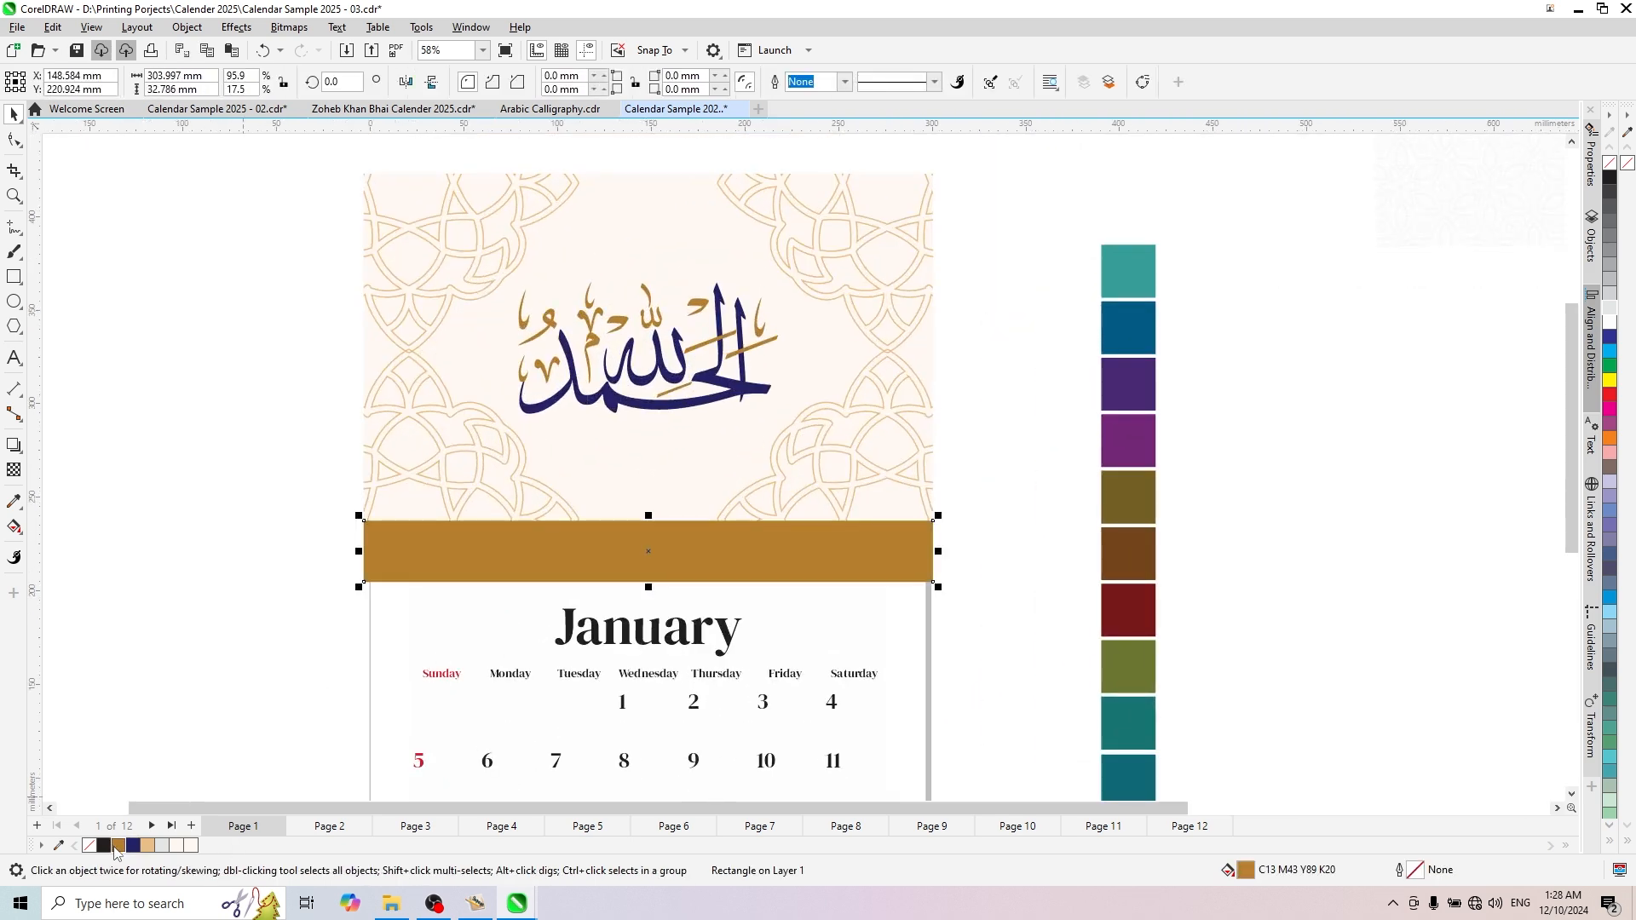
pyautogui.click(212, 580)
pyautogui.scroll(-6, 607, 439)
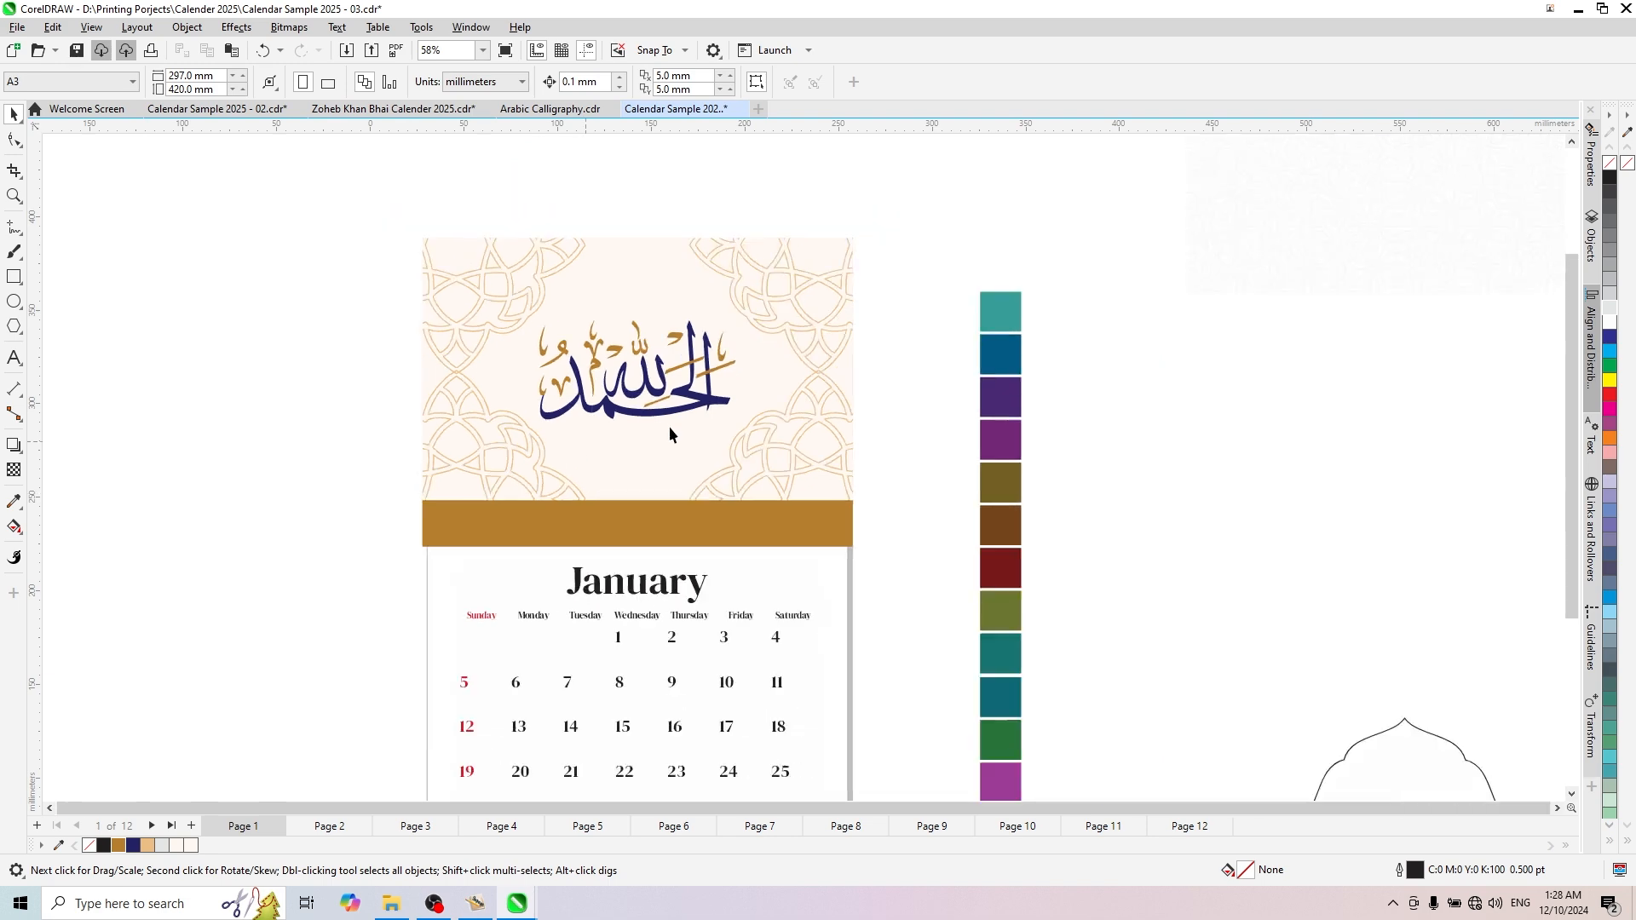
pyautogui.scroll(4, 635, 558)
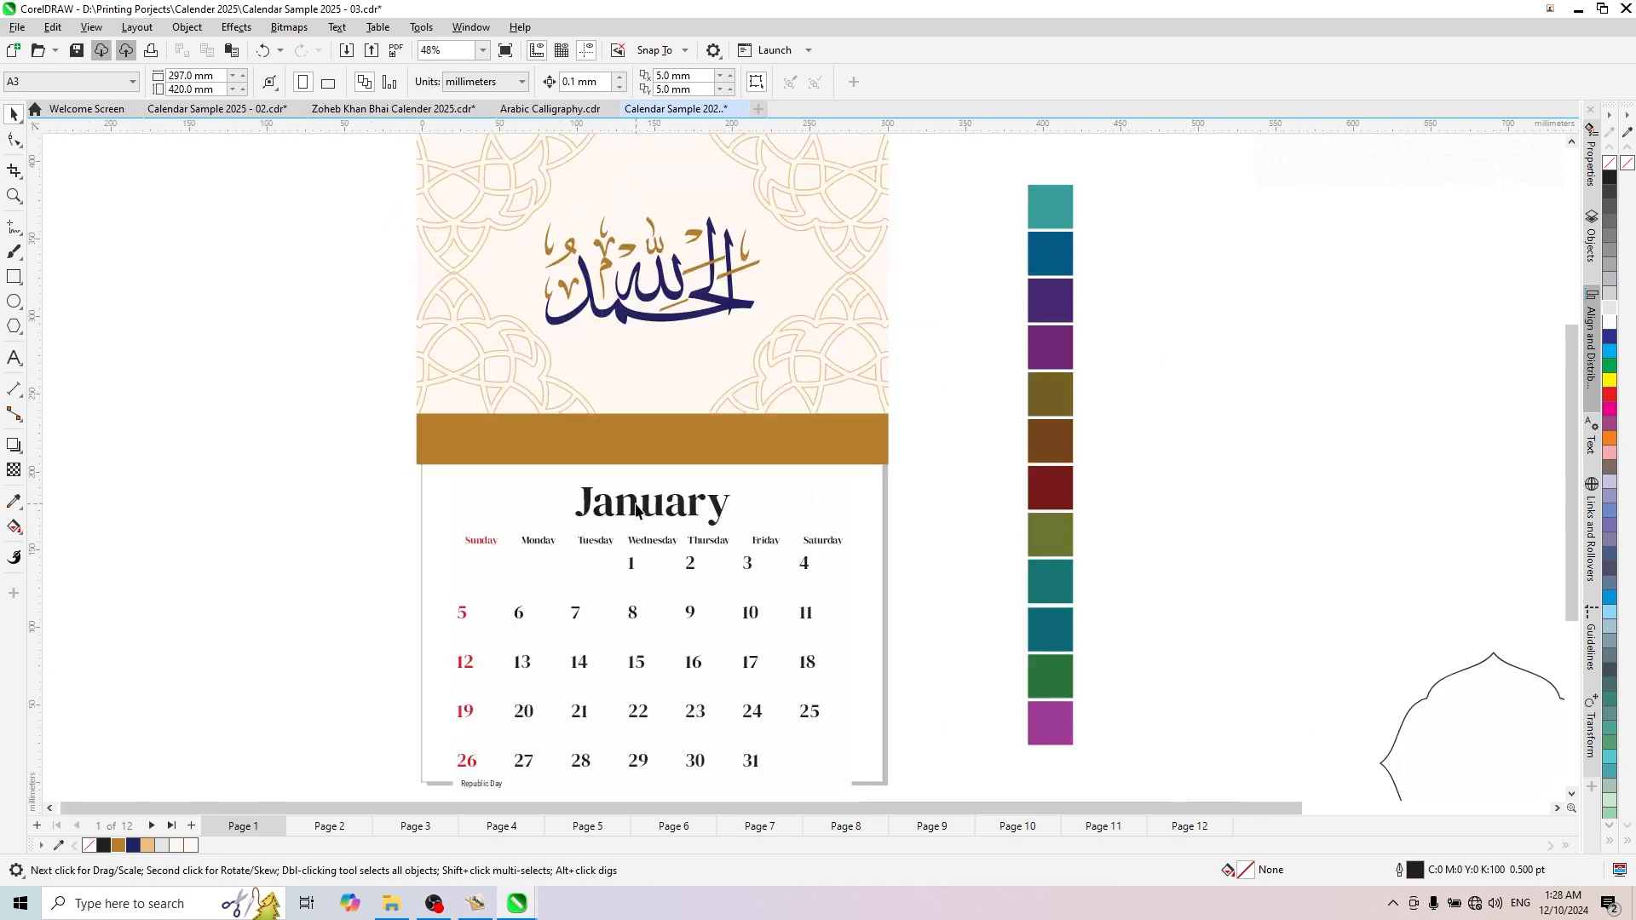
pyautogui.scroll(-1, 643, 520)
pyautogui.scroll(1, 683, 436)
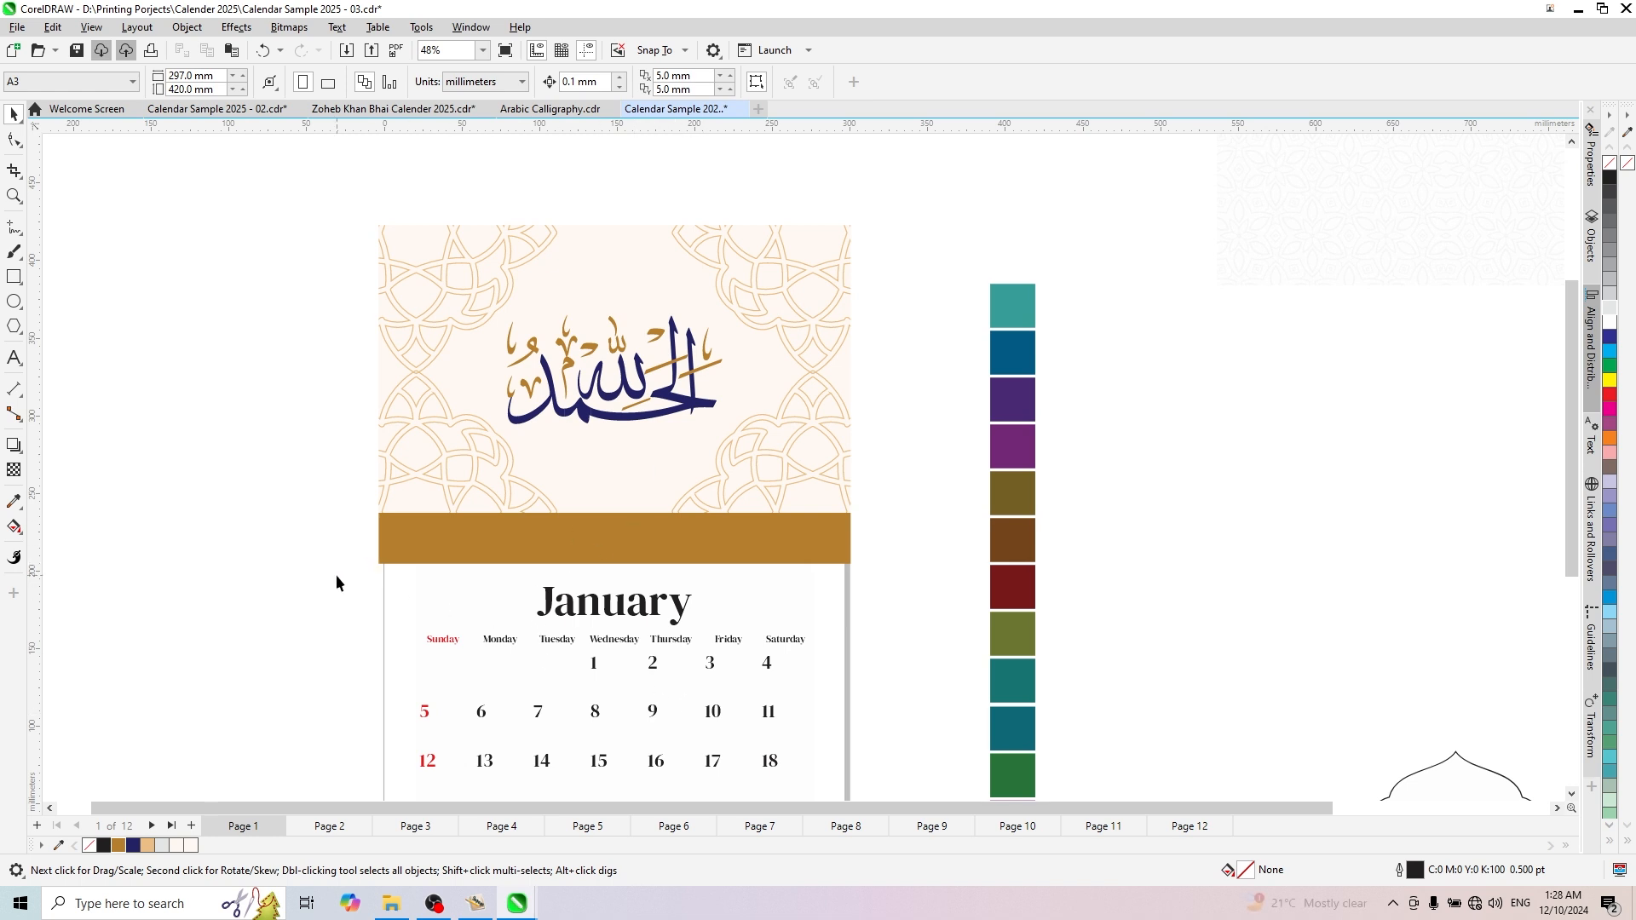
# - Move the January calendar group straight down, away from the gold band, to about Y 25 mm
pyautogui.moveTo(333, 558); pyautogui.dragTo(722, 640)
pyautogui.scroll(-2, 632, 588)
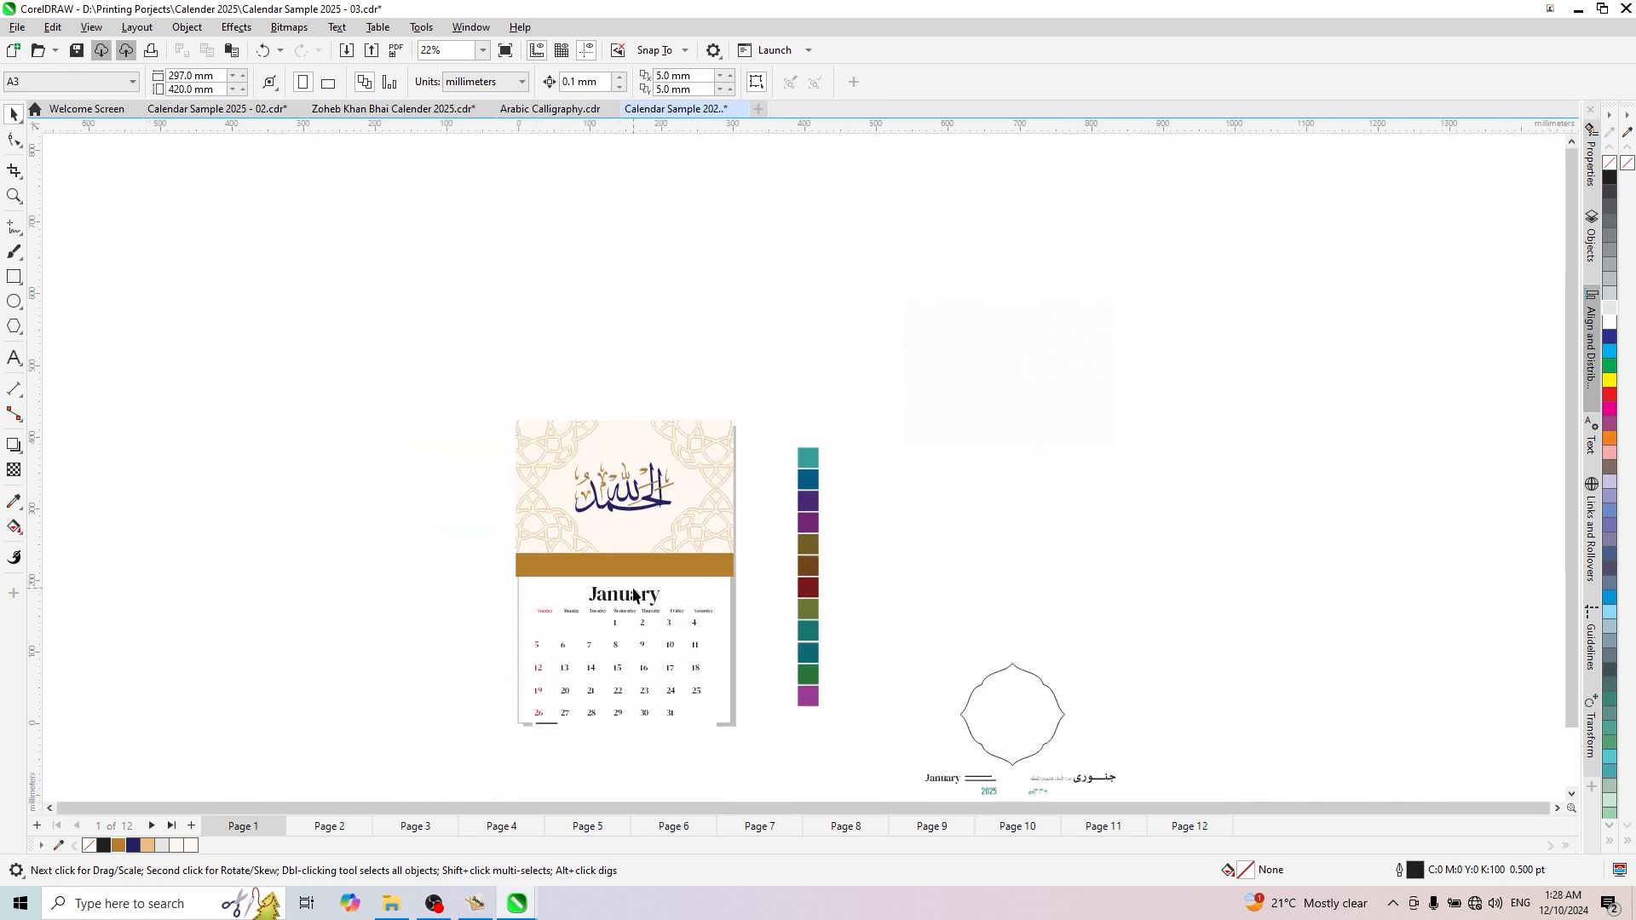
pyautogui.scroll(1, 634, 593)
pyautogui.click(632, 598)
pyautogui.scroll(-2, 631, 596)
pyautogui.moveTo(626, 590); pyautogui.dragTo(639, 628)
pyautogui.scroll(3, 634, 647)
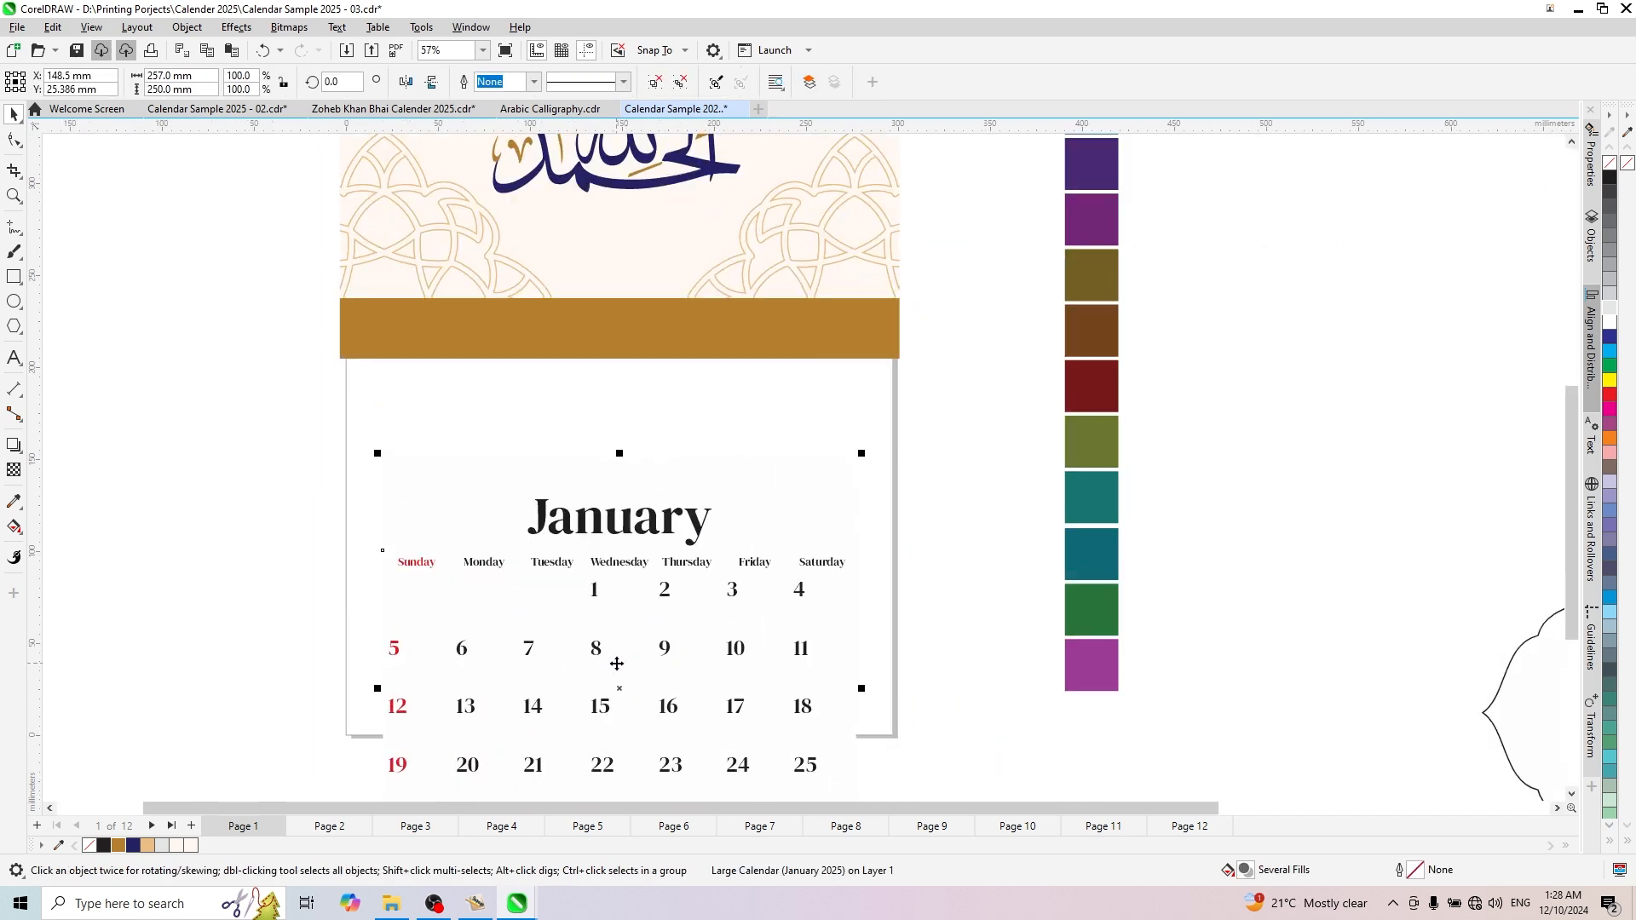
pyautogui.scroll(-2, 675, 595)
pyautogui.scroll(1, 639, 537)
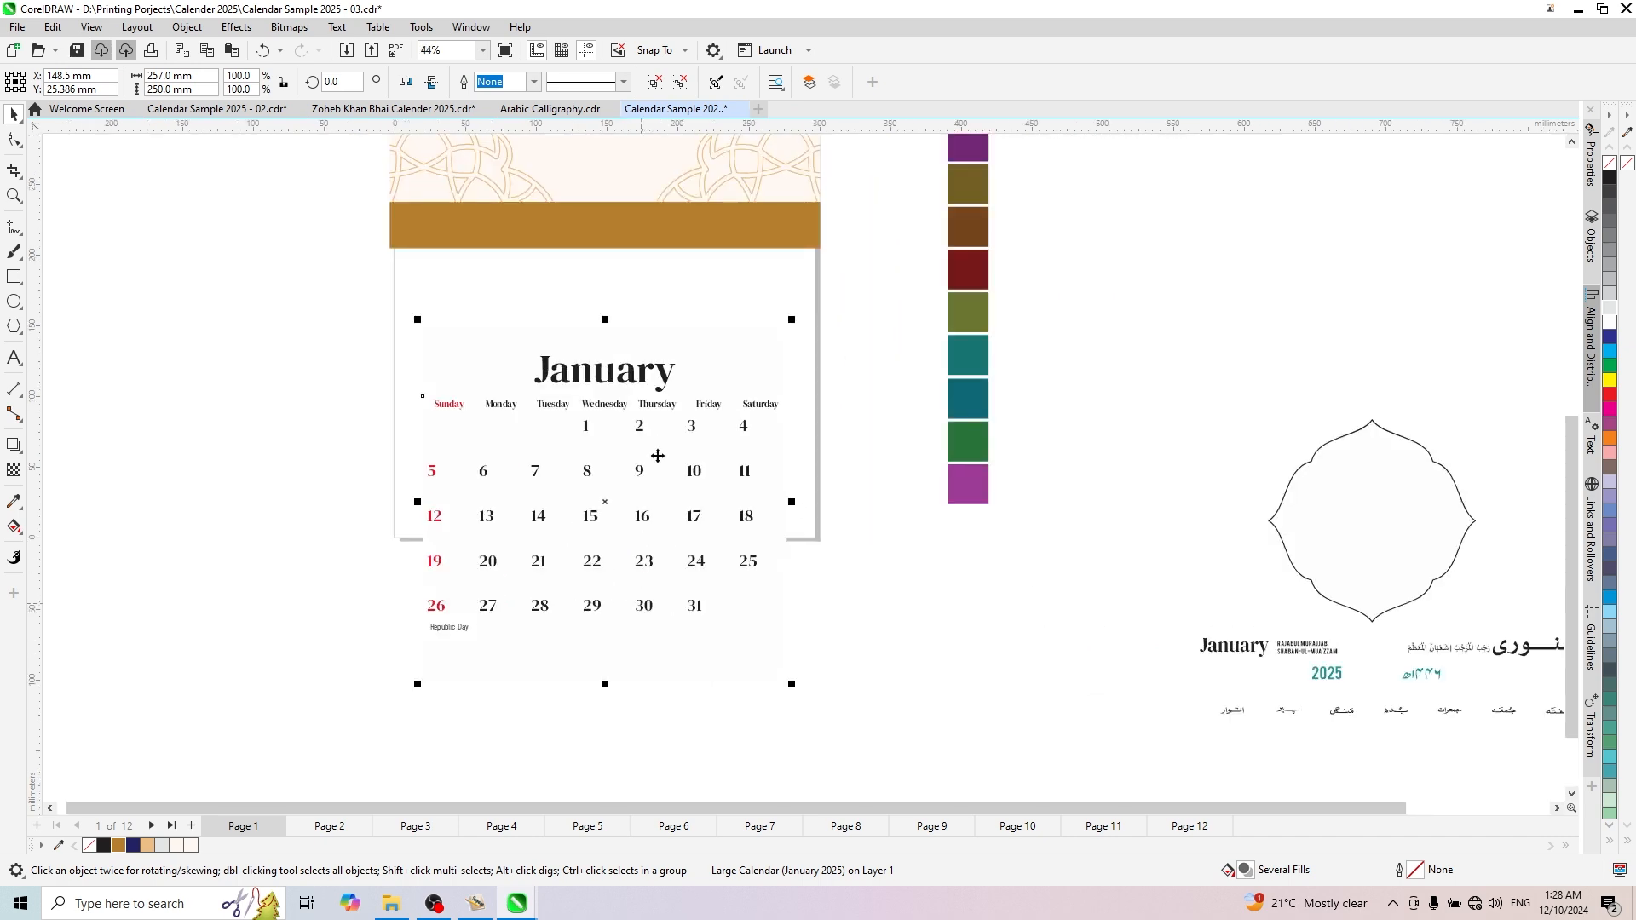
pyautogui.scroll(-2, 661, 478)
pyautogui.scroll(1, 532, 504)
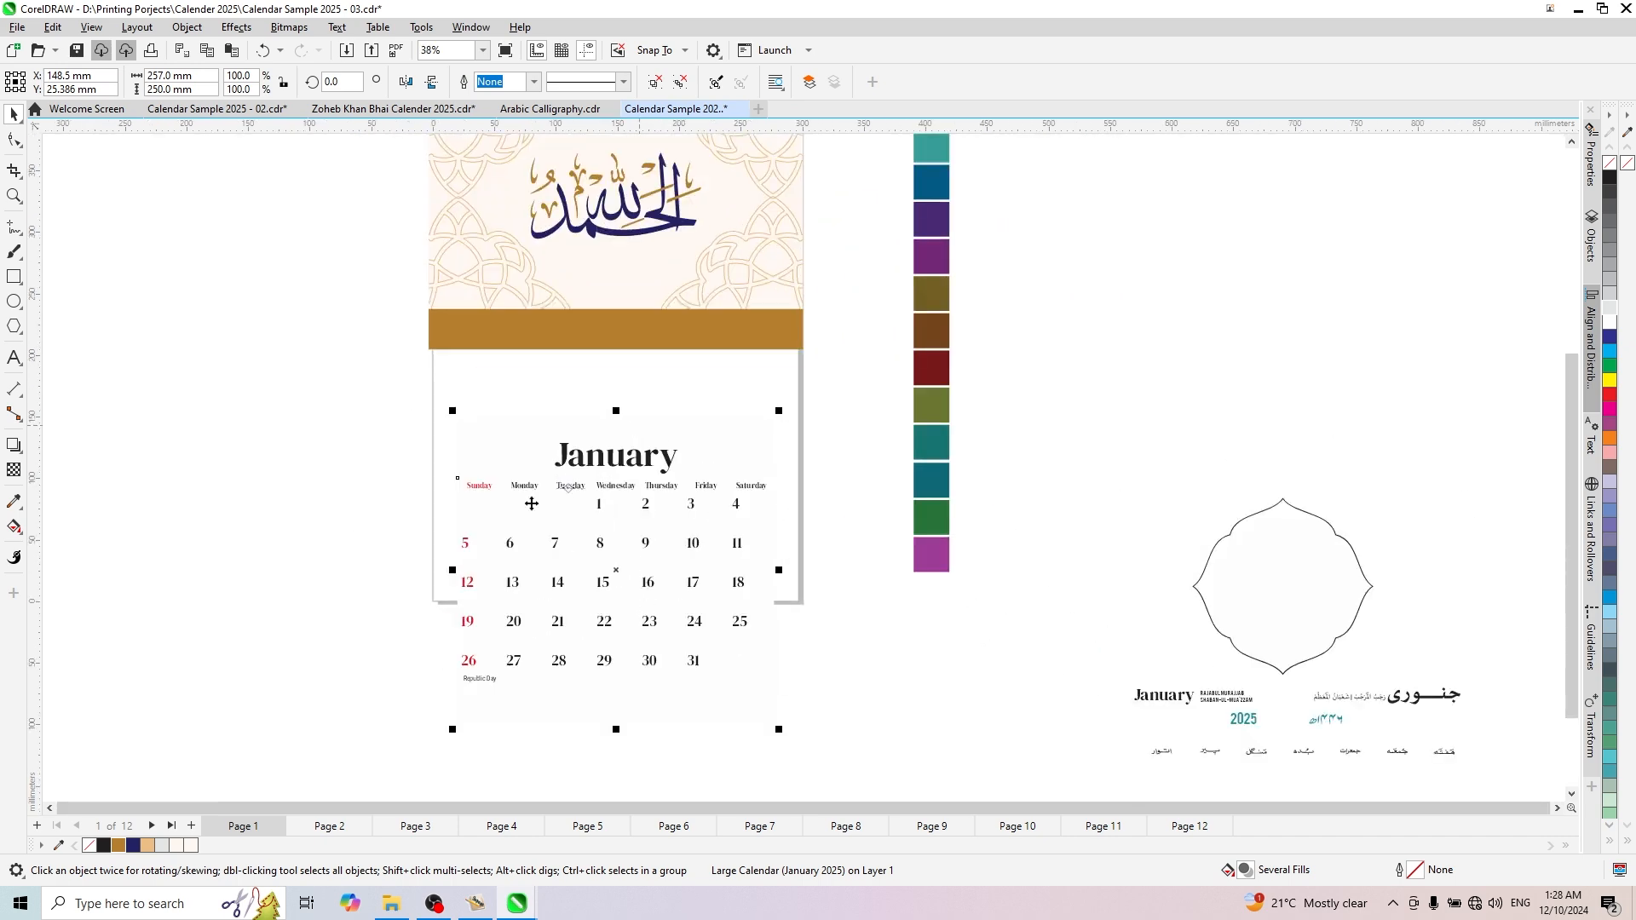
# - Ungroup the January calendar so its title and date grid are separate objects
pyautogui.click(666, 87)
pyautogui.click(398, 461)
pyautogui.scroll(1, 625, 411)
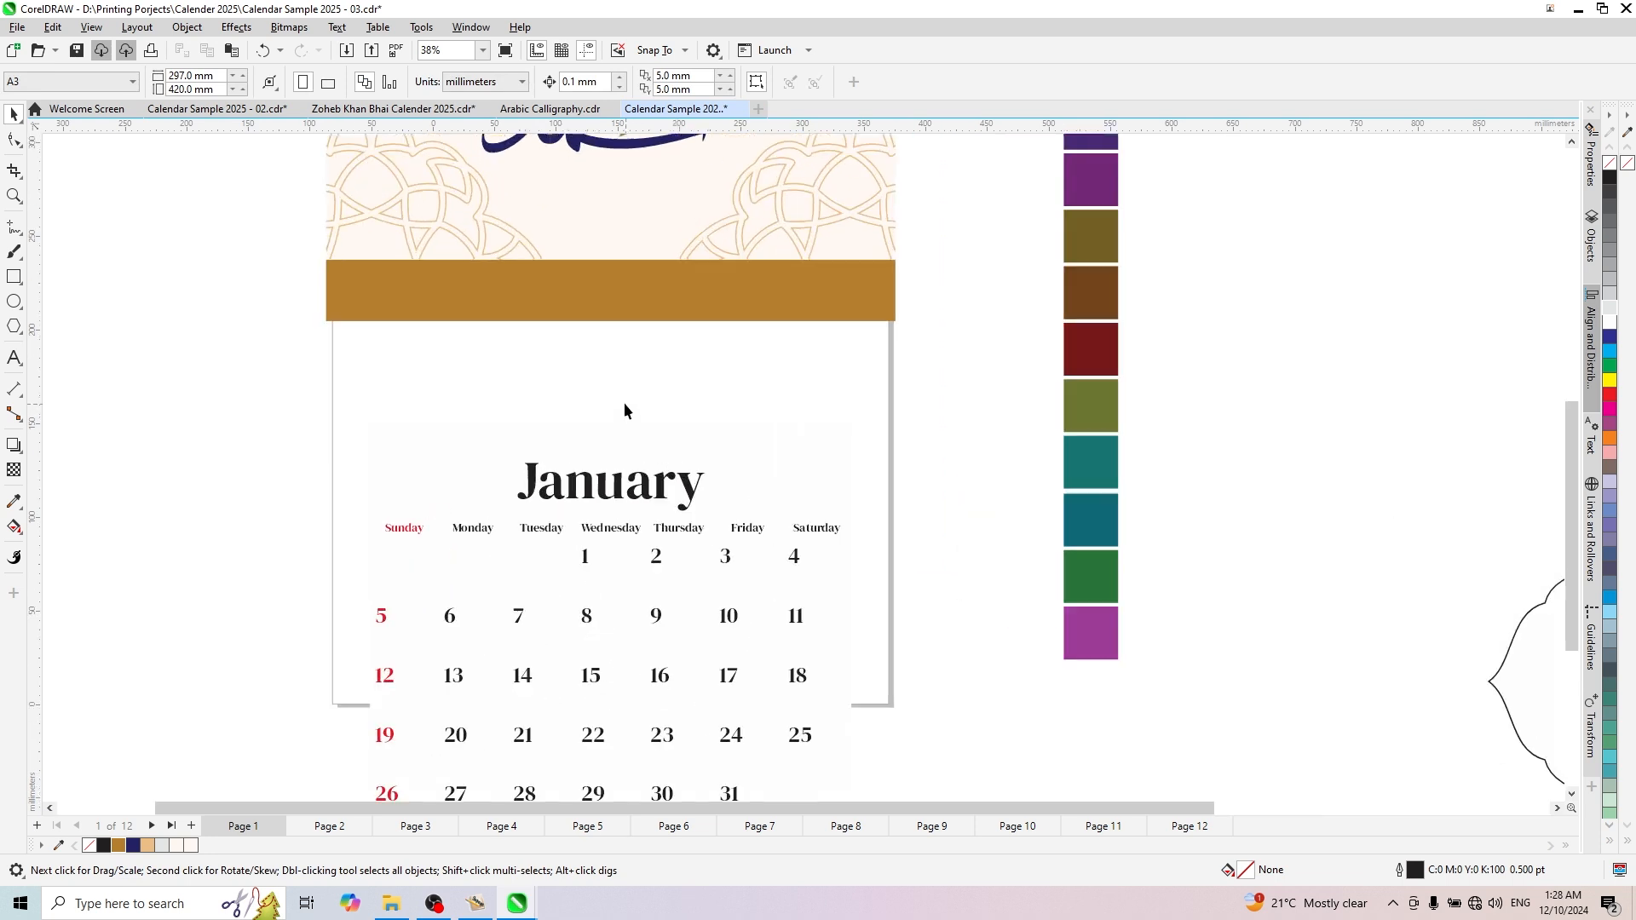
pyautogui.click(618, 460)
pyautogui.press('Escape')
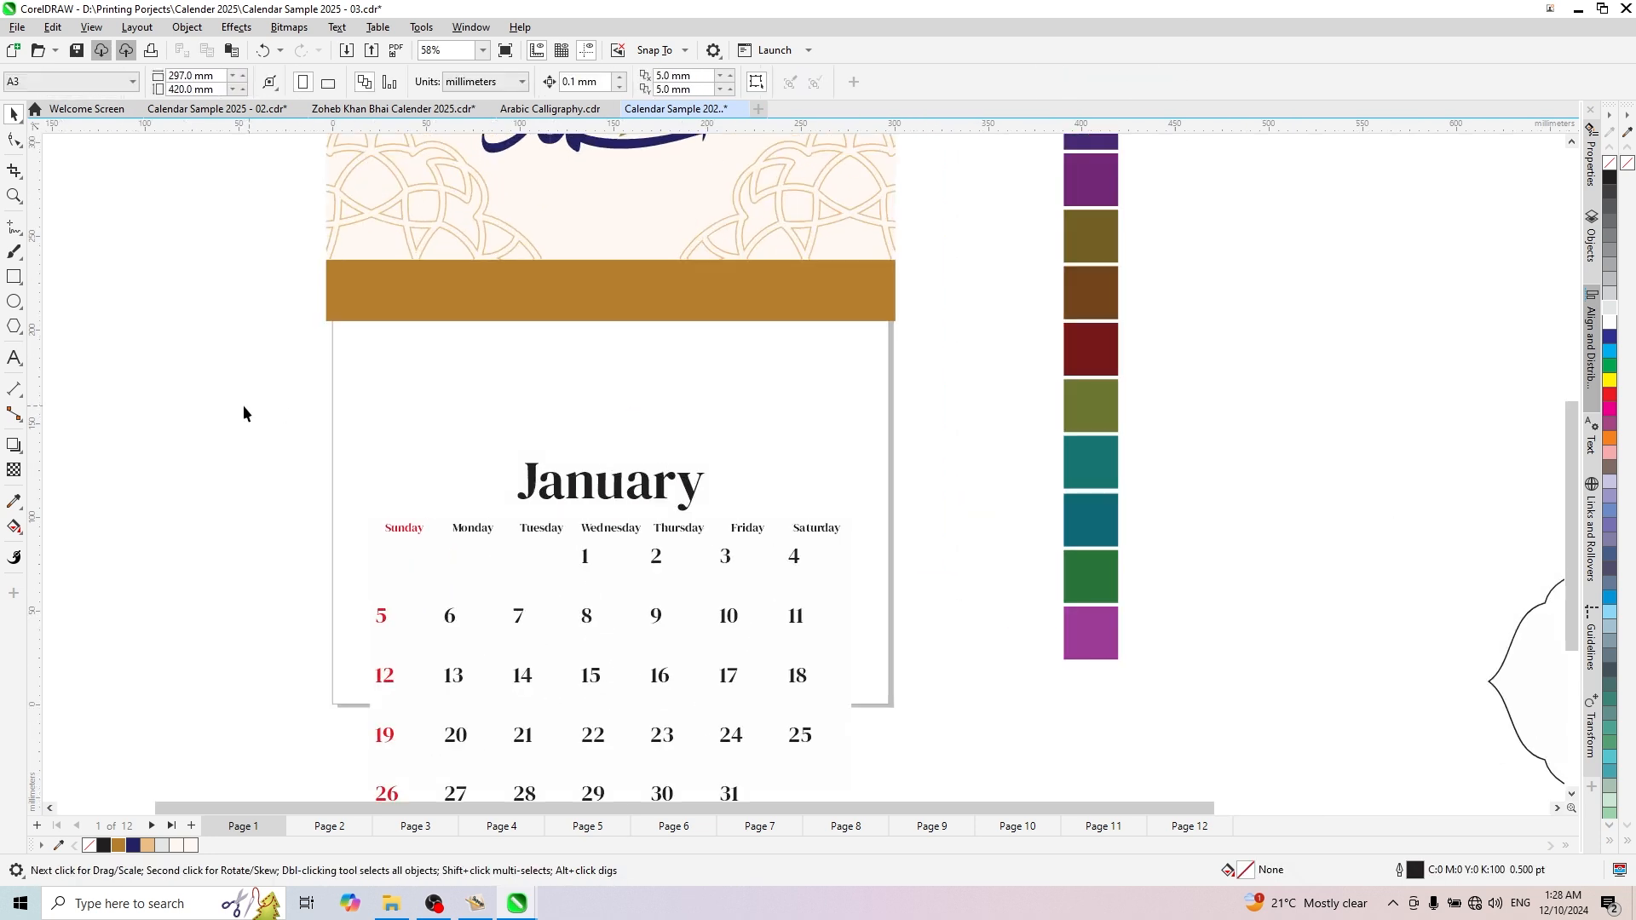
# - Move the January title up onto the gold band, at about X 141 mm, Y 221 mm
pyautogui.moveTo(222, 411); pyautogui.dragTo(755, 523)
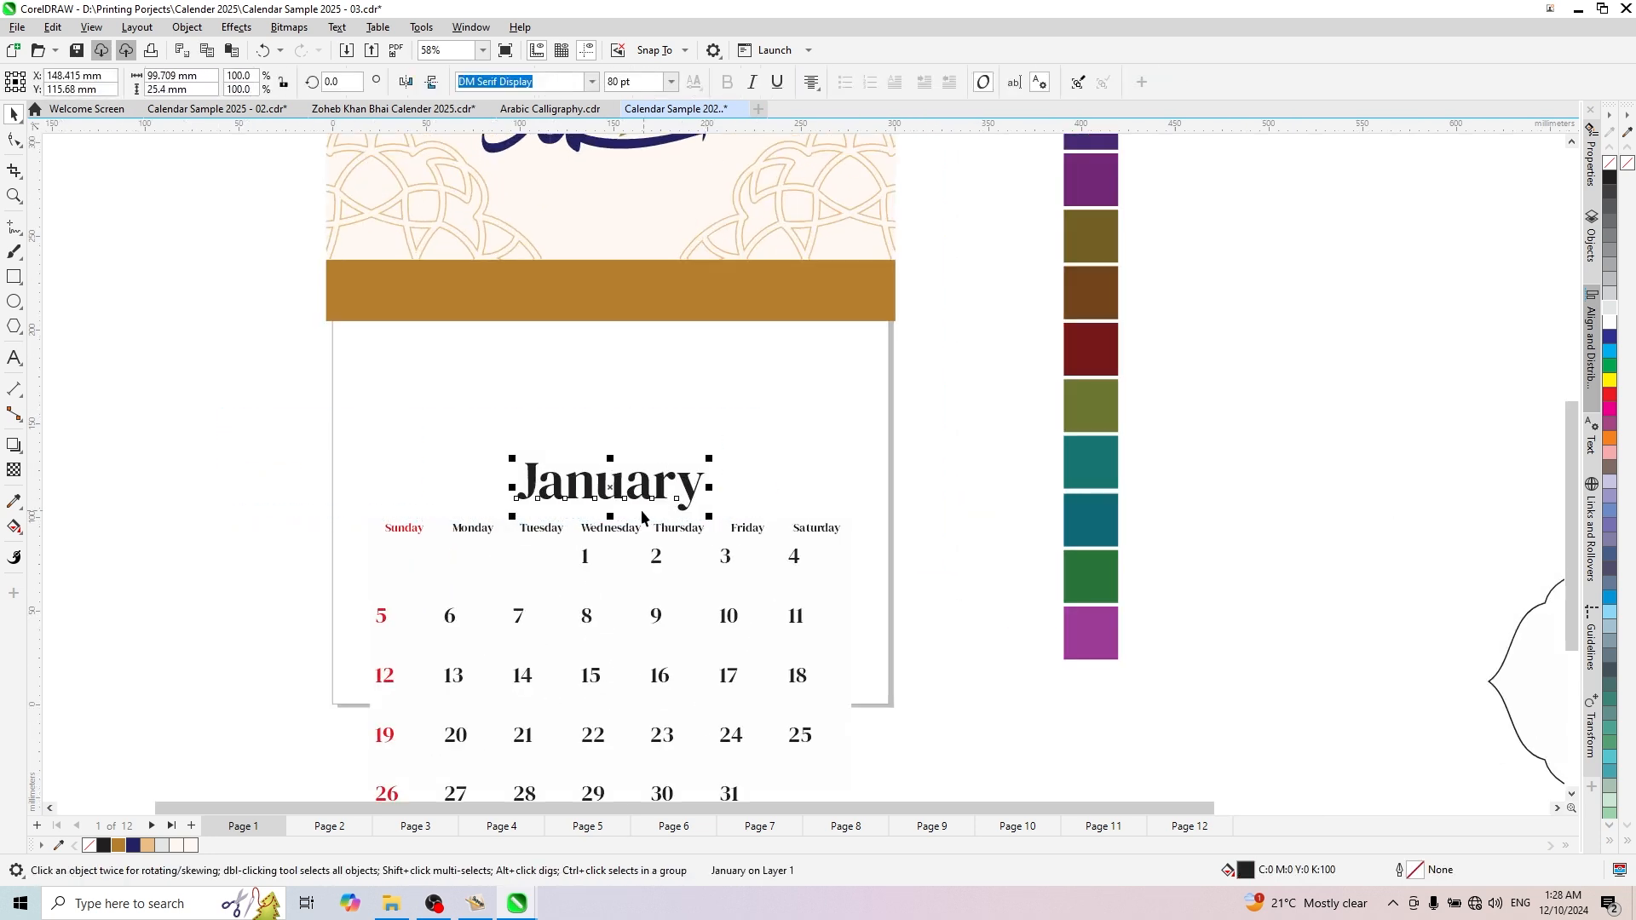
pyautogui.moveTo(614, 488); pyautogui.dragTo(592, 308)
pyautogui.scroll(3, 591, 308)
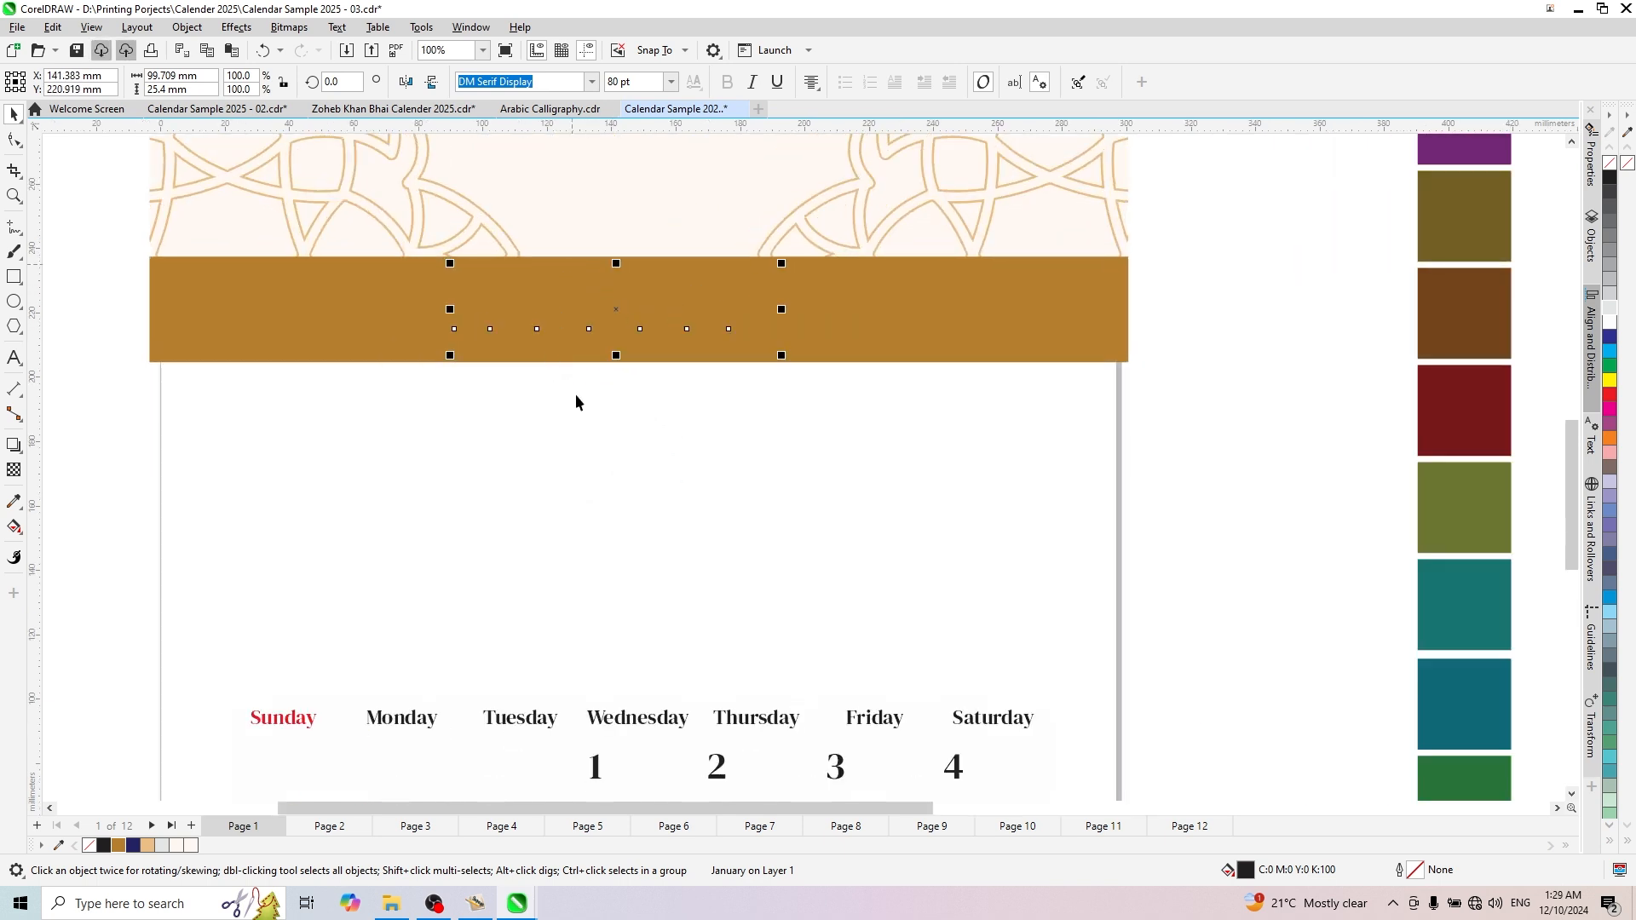
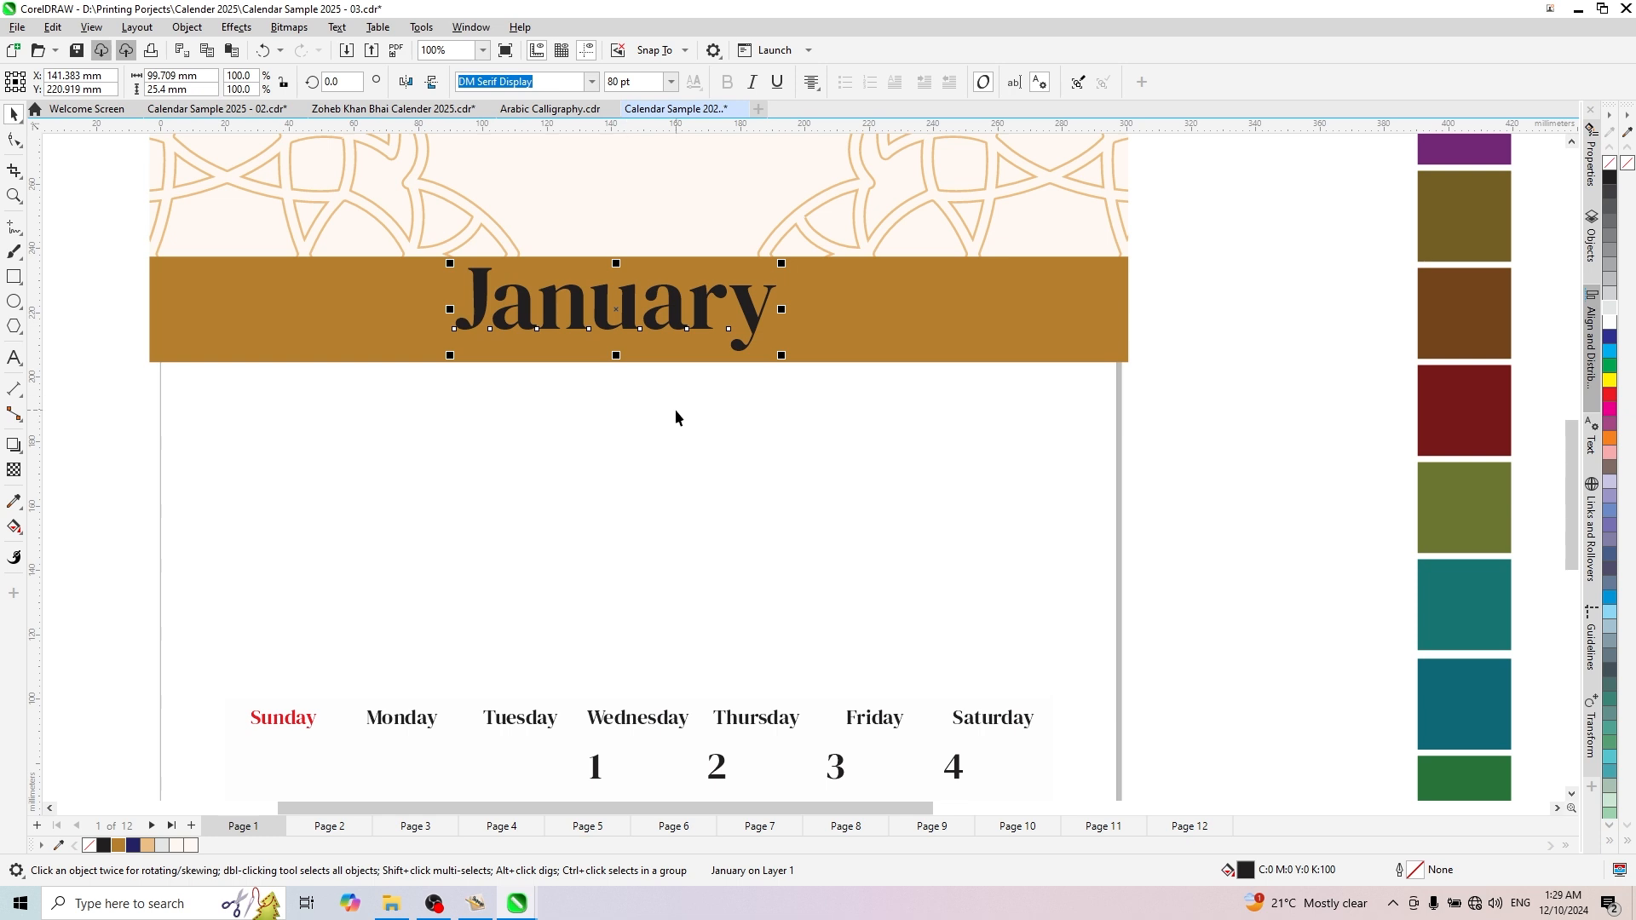
# - Bring the January title to the front of the gold band and fill it white
pyautogui.hotkey('shift', 'pagedown')
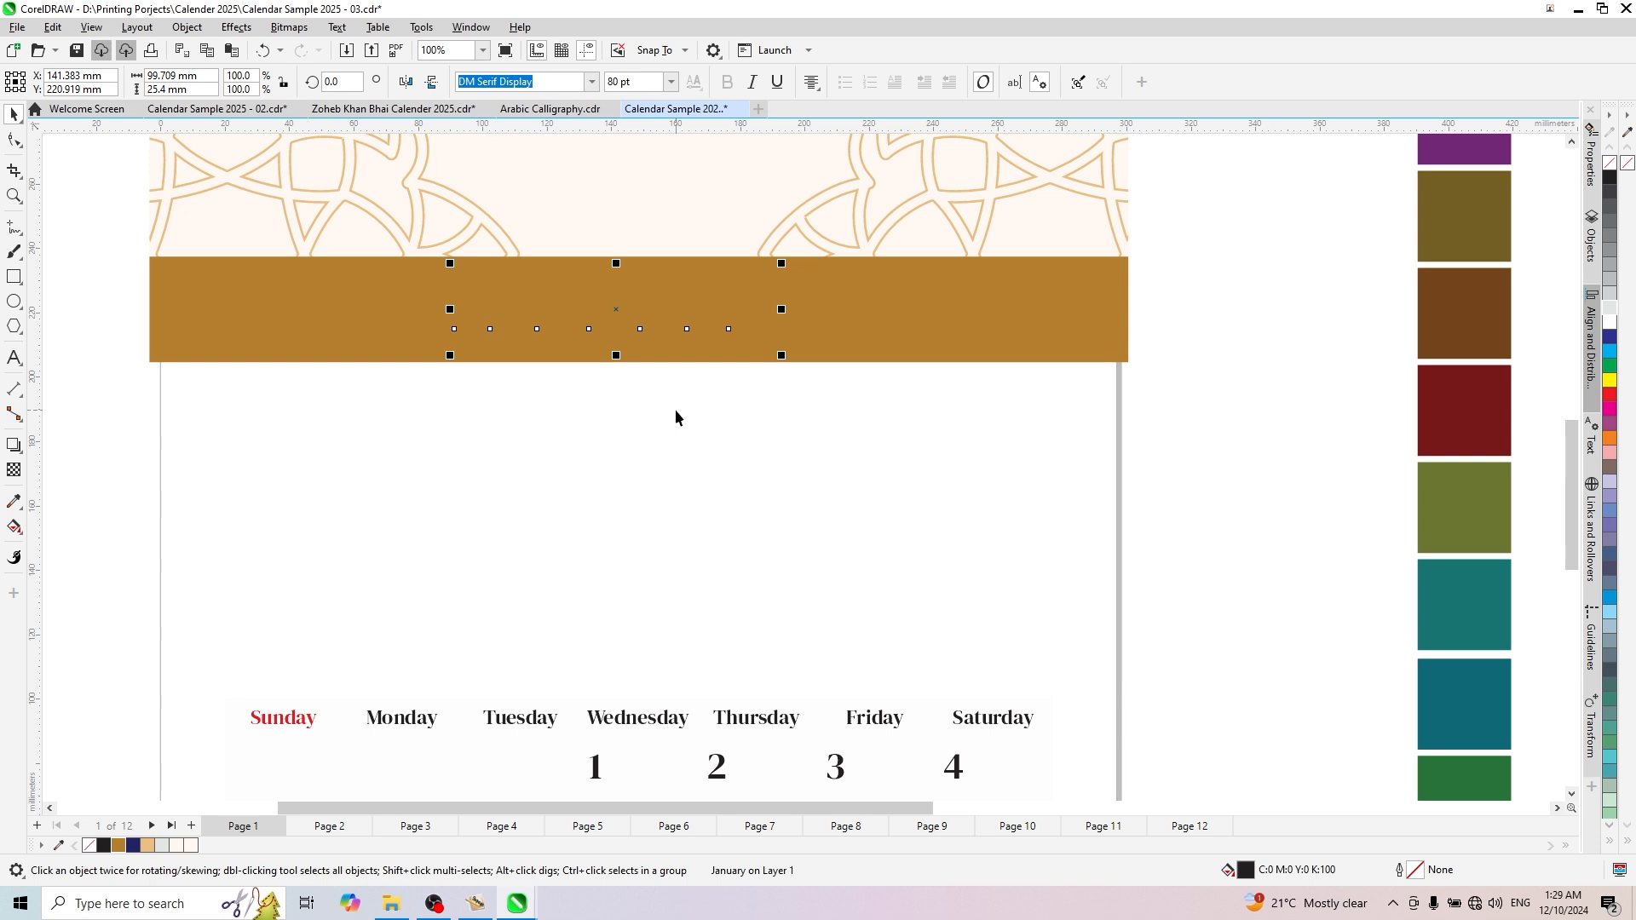
pyautogui.hotkey('shift', 'pageup')
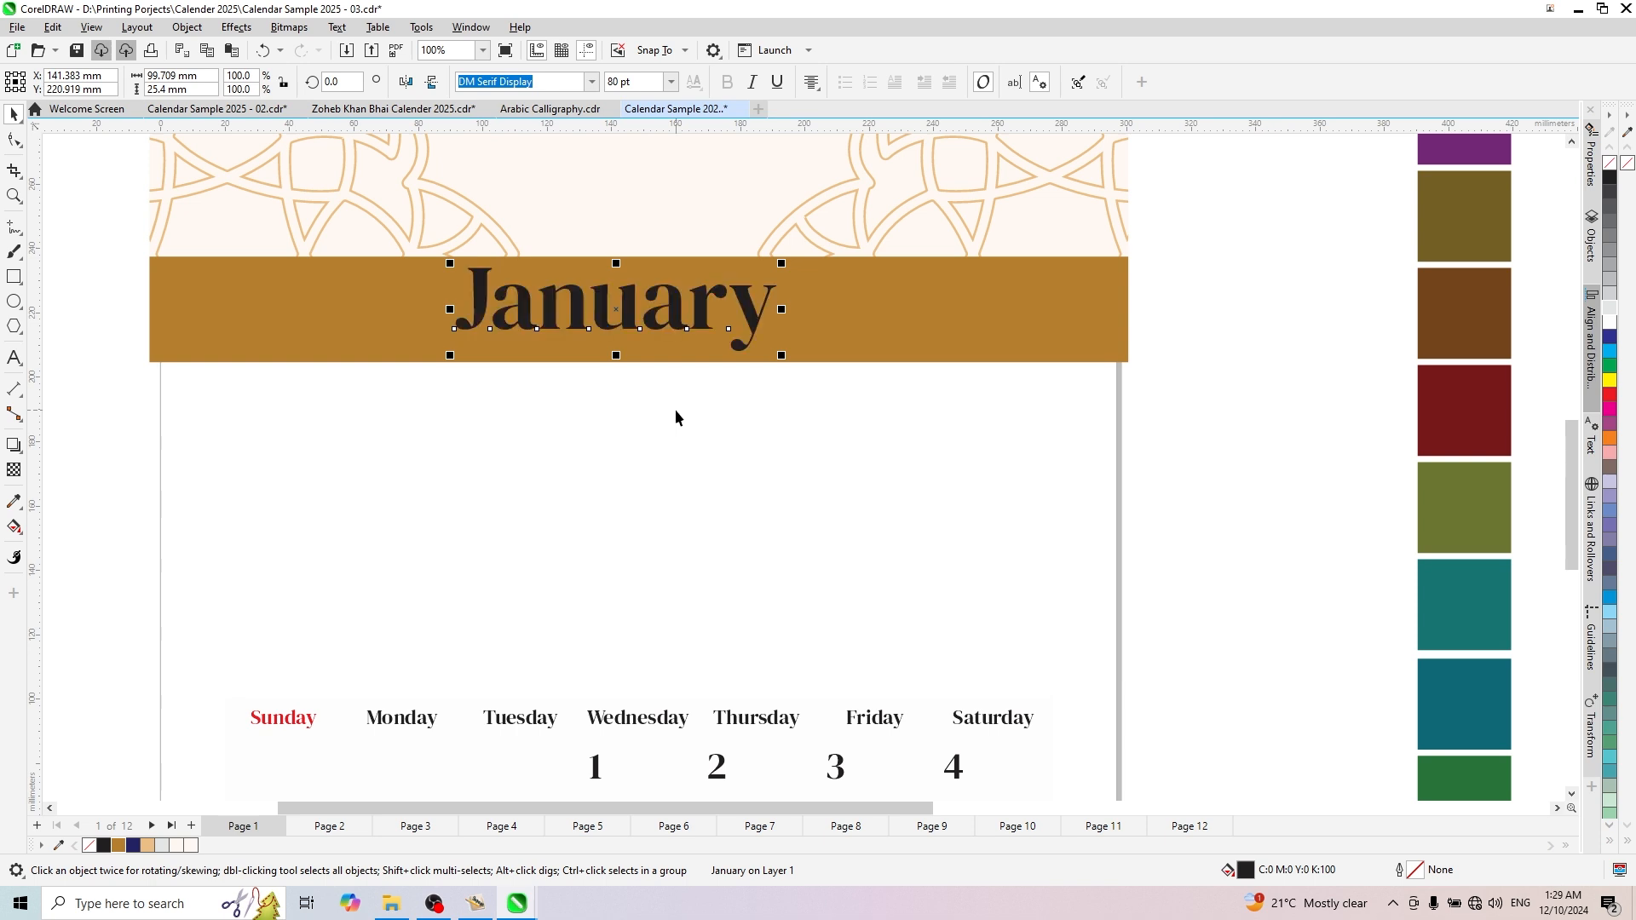
pyautogui.scroll(4, 420, 311)
pyautogui.scroll(-3, 558, 366)
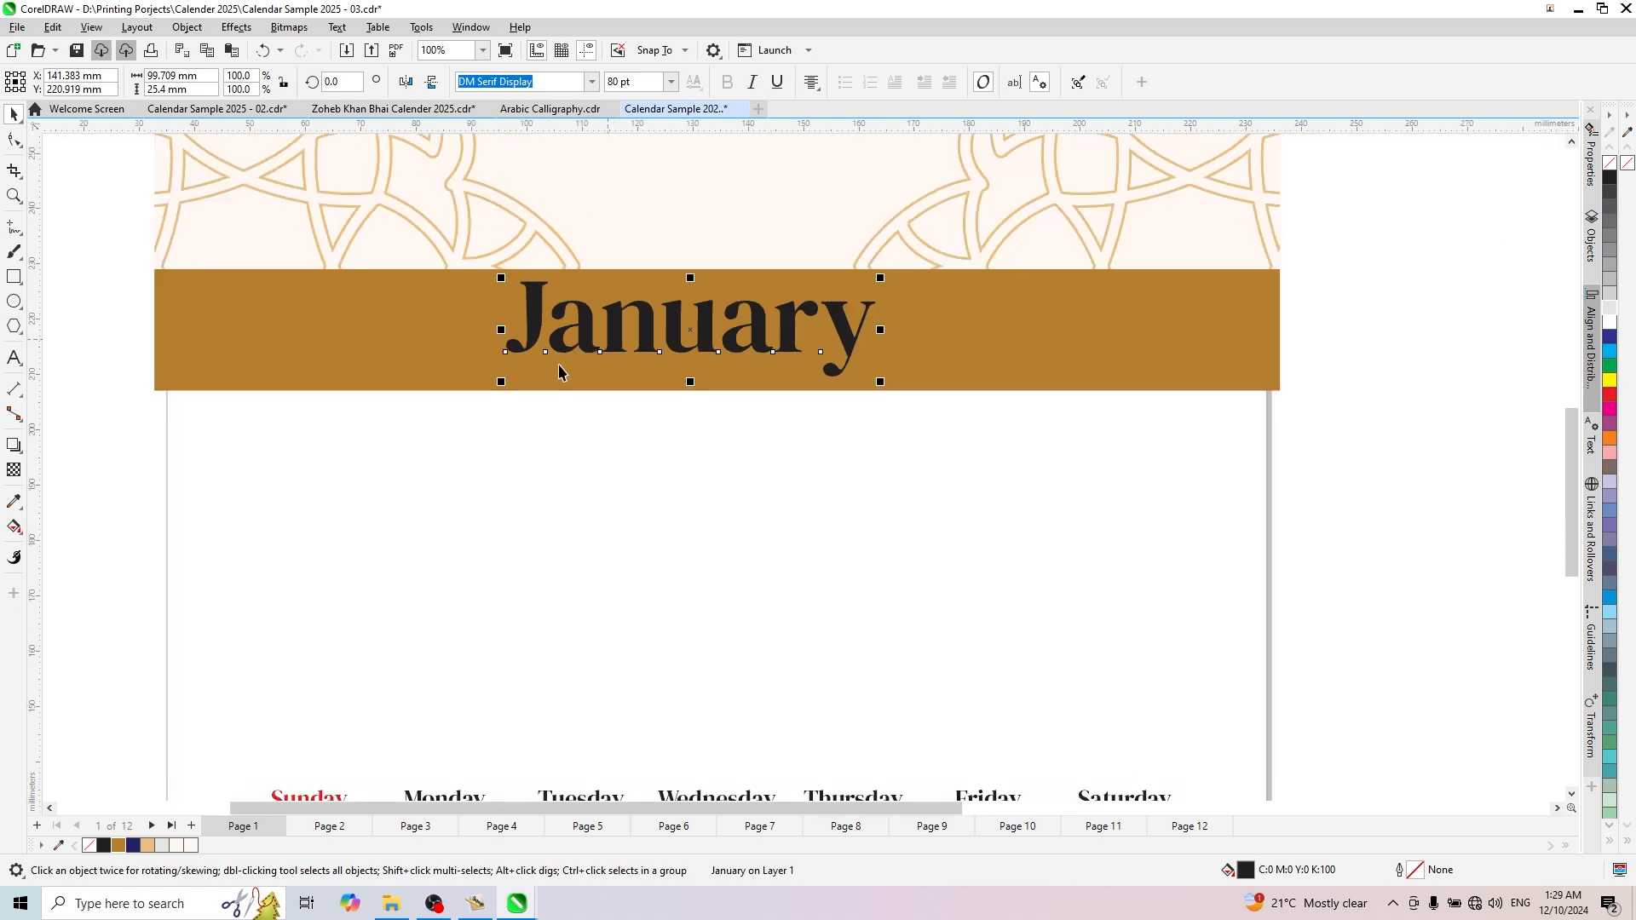
pyautogui.scroll(-2, 558, 367)
pyautogui.click(1610, 322)
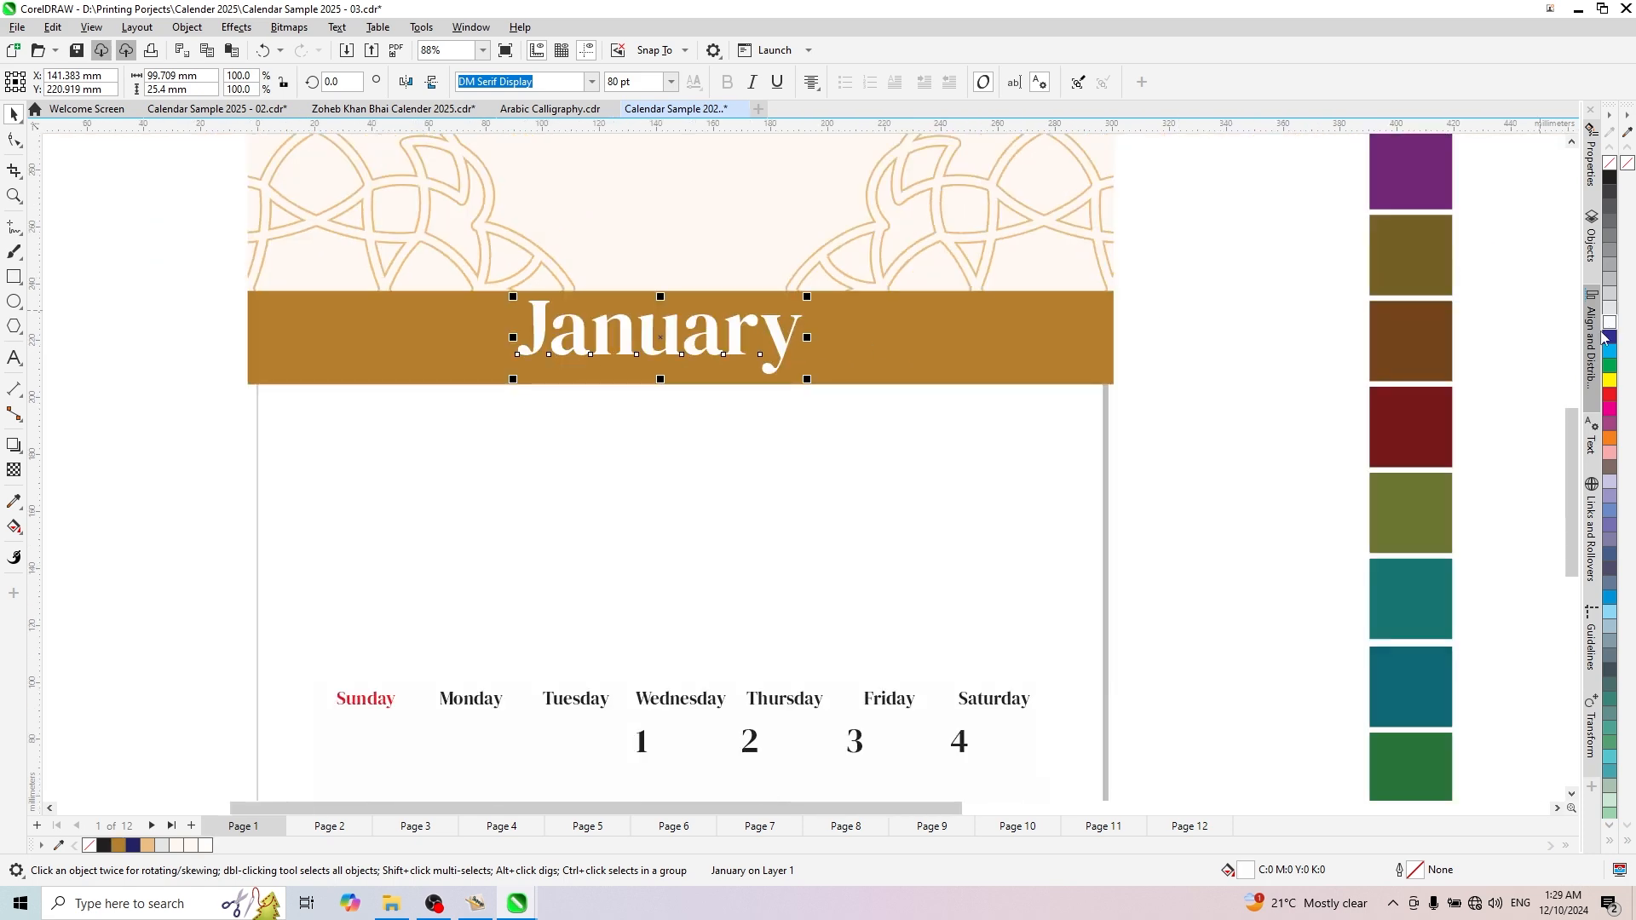
# - Shrink the January title to about 61 mm wide and shift it left along the gold band to about X 65 mm
pyautogui.scroll(-2, 746, 322)
pyautogui.scroll(3, 746, 322)
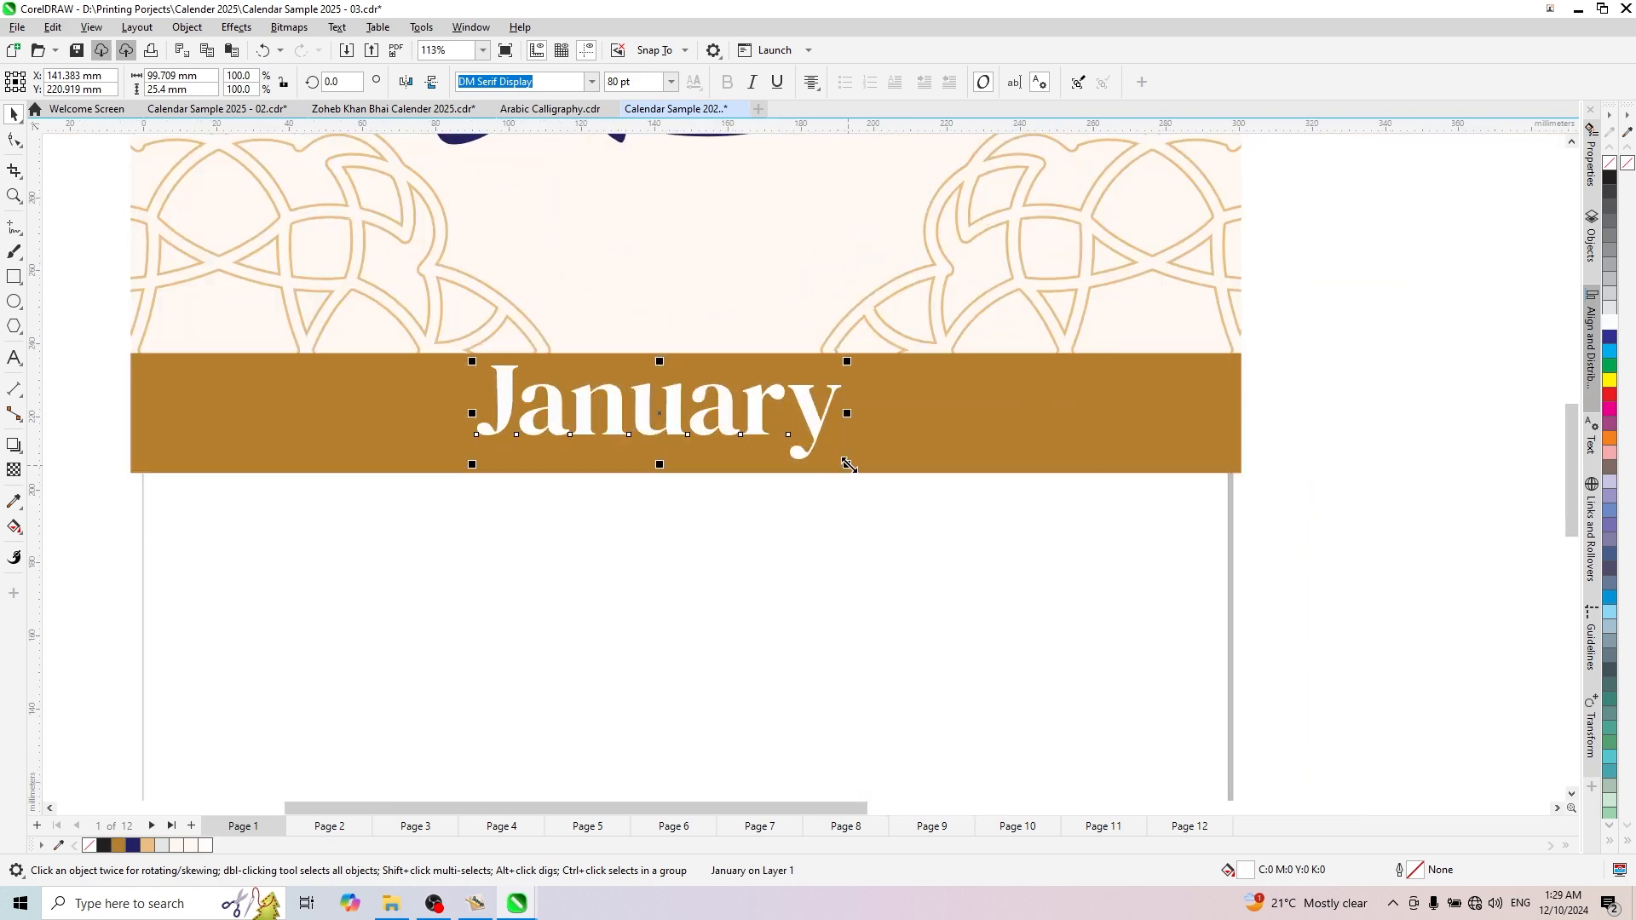
pyautogui.moveTo(847, 464); pyautogui.dragTo(772, 449)
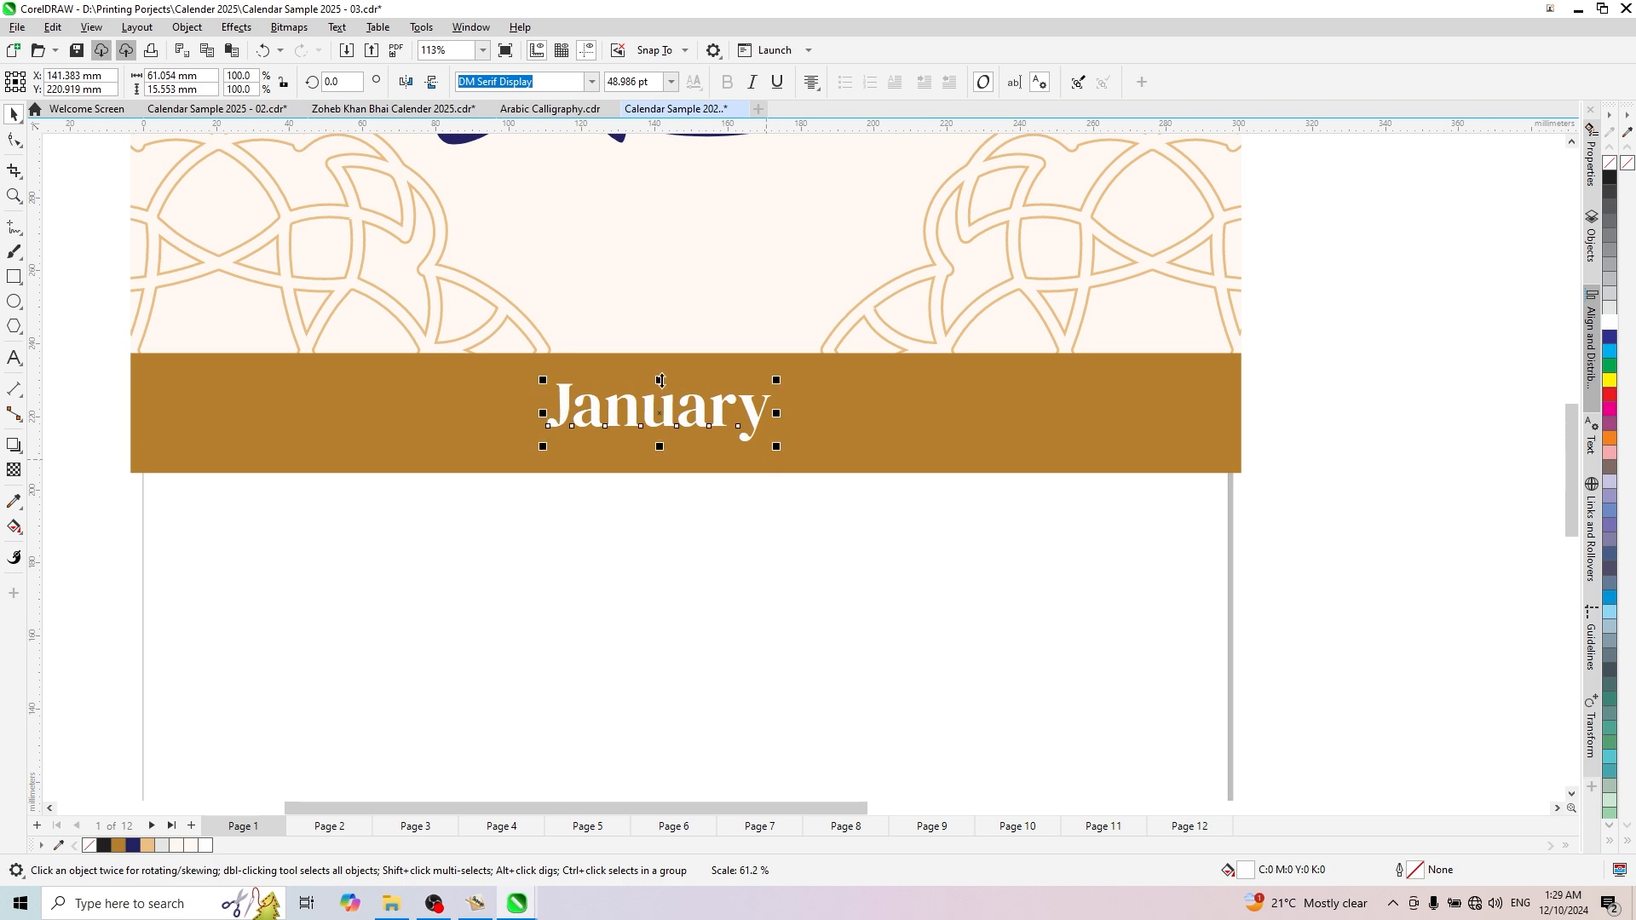
pyautogui.scroll(-2, 657, 429)
pyautogui.scroll(2, 658, 429)
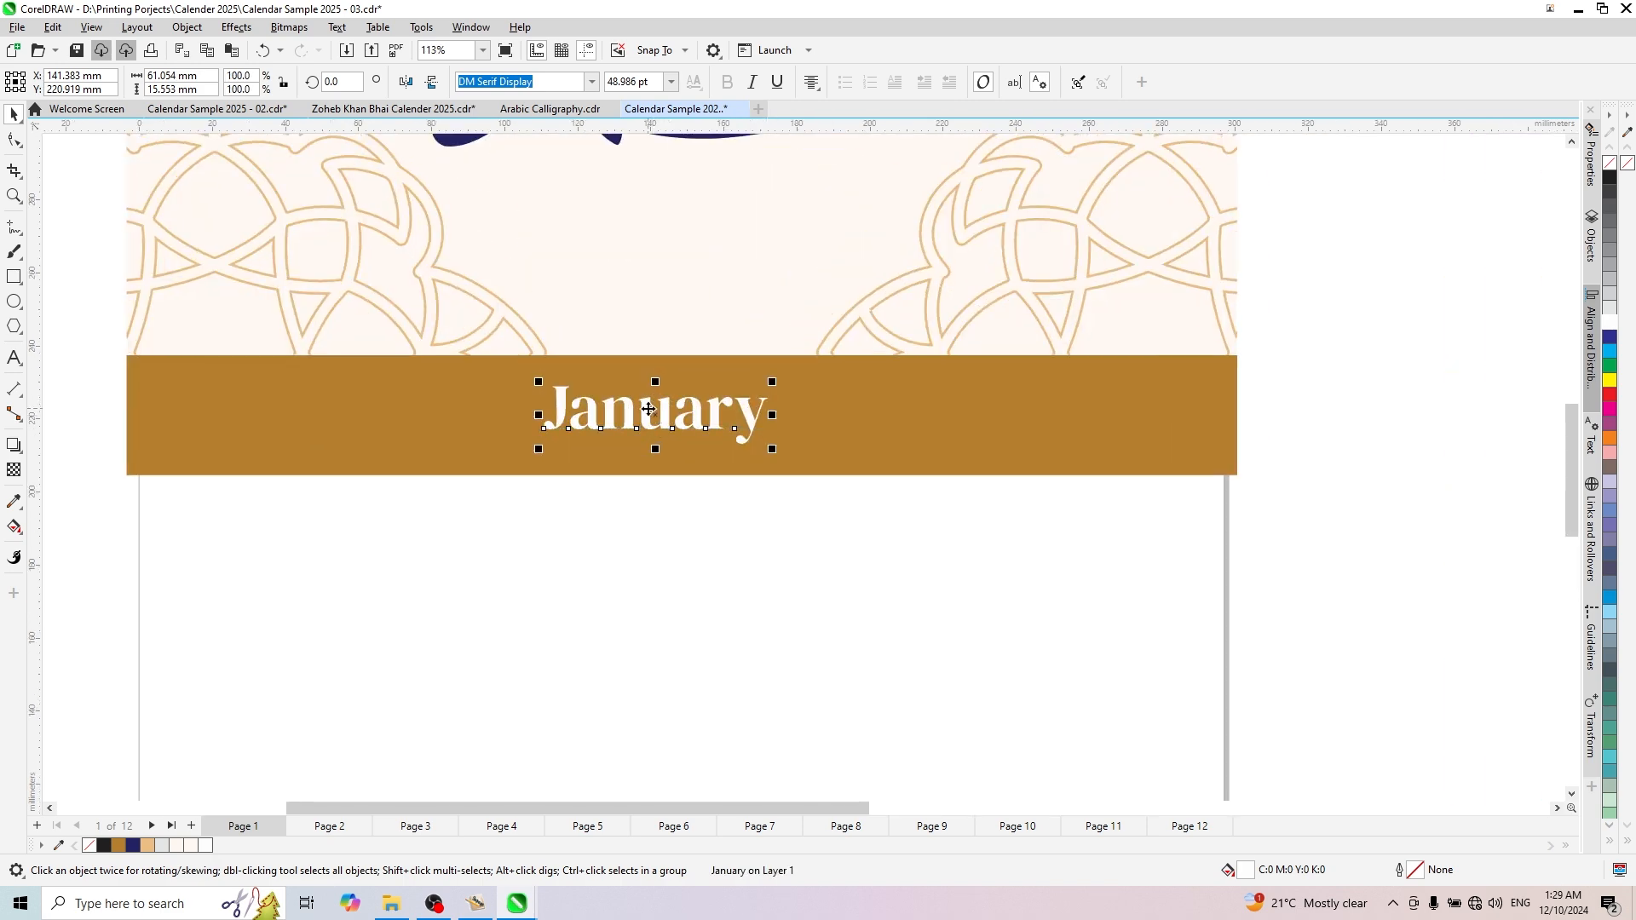
pyautogui.moveTo(658, 428); pyautogui.dragTo(368, 410)
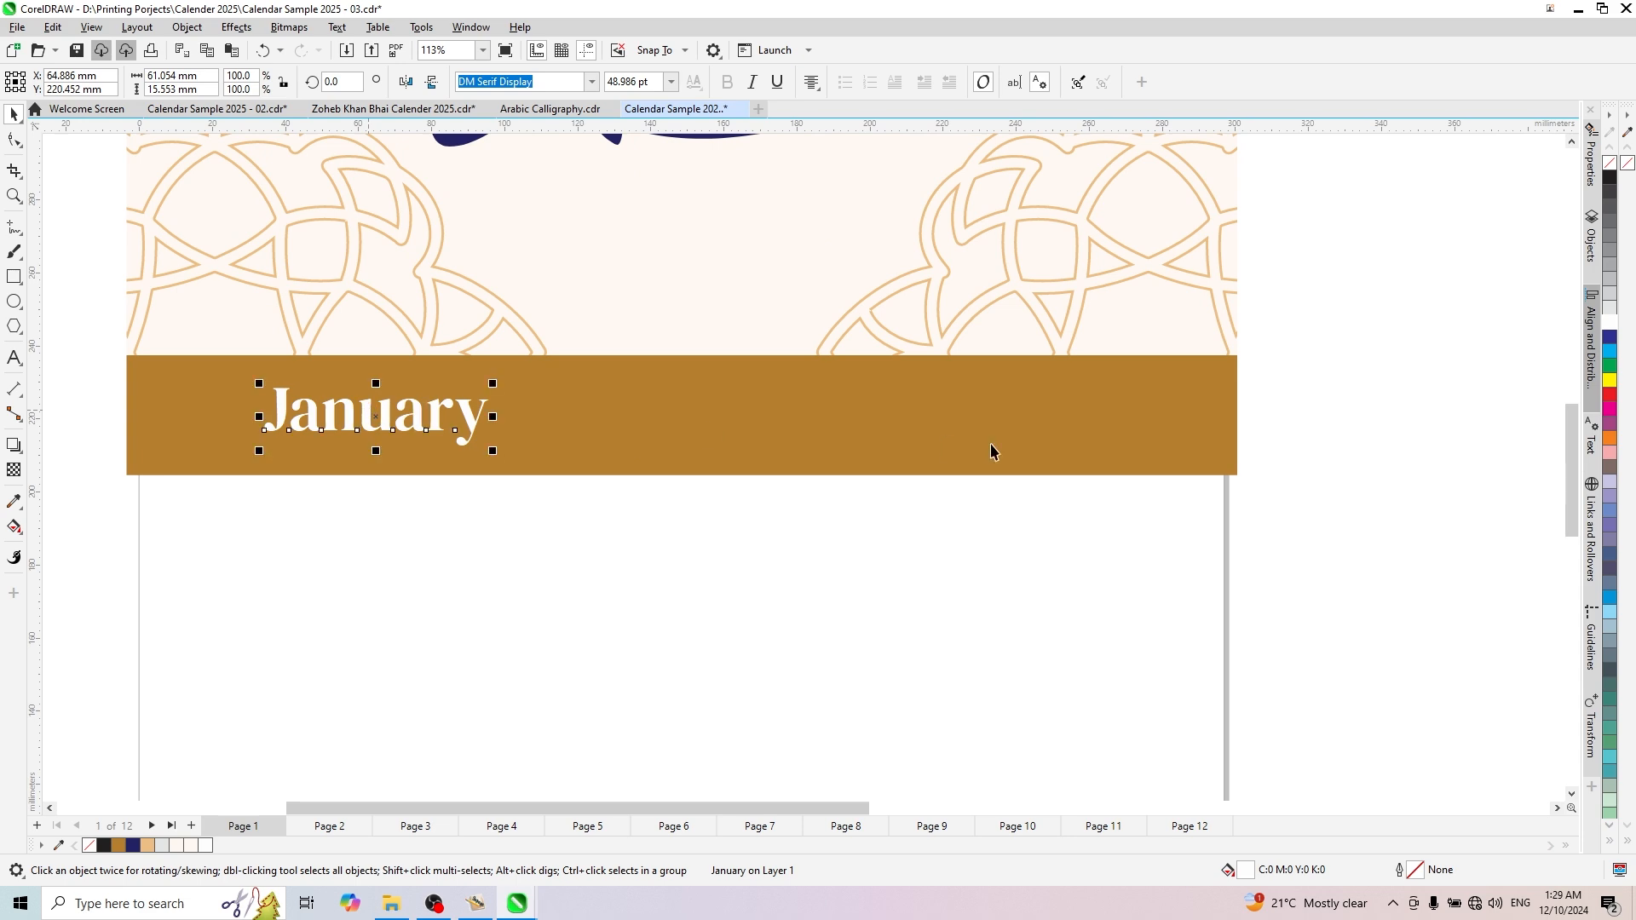
# - Move the Urdu month name onto the right part of the gold band, at about X 232 mm, Y 224 mm
pyautogui.scroll(-4, 613, 449)
pyautogui.click(1216, 573)
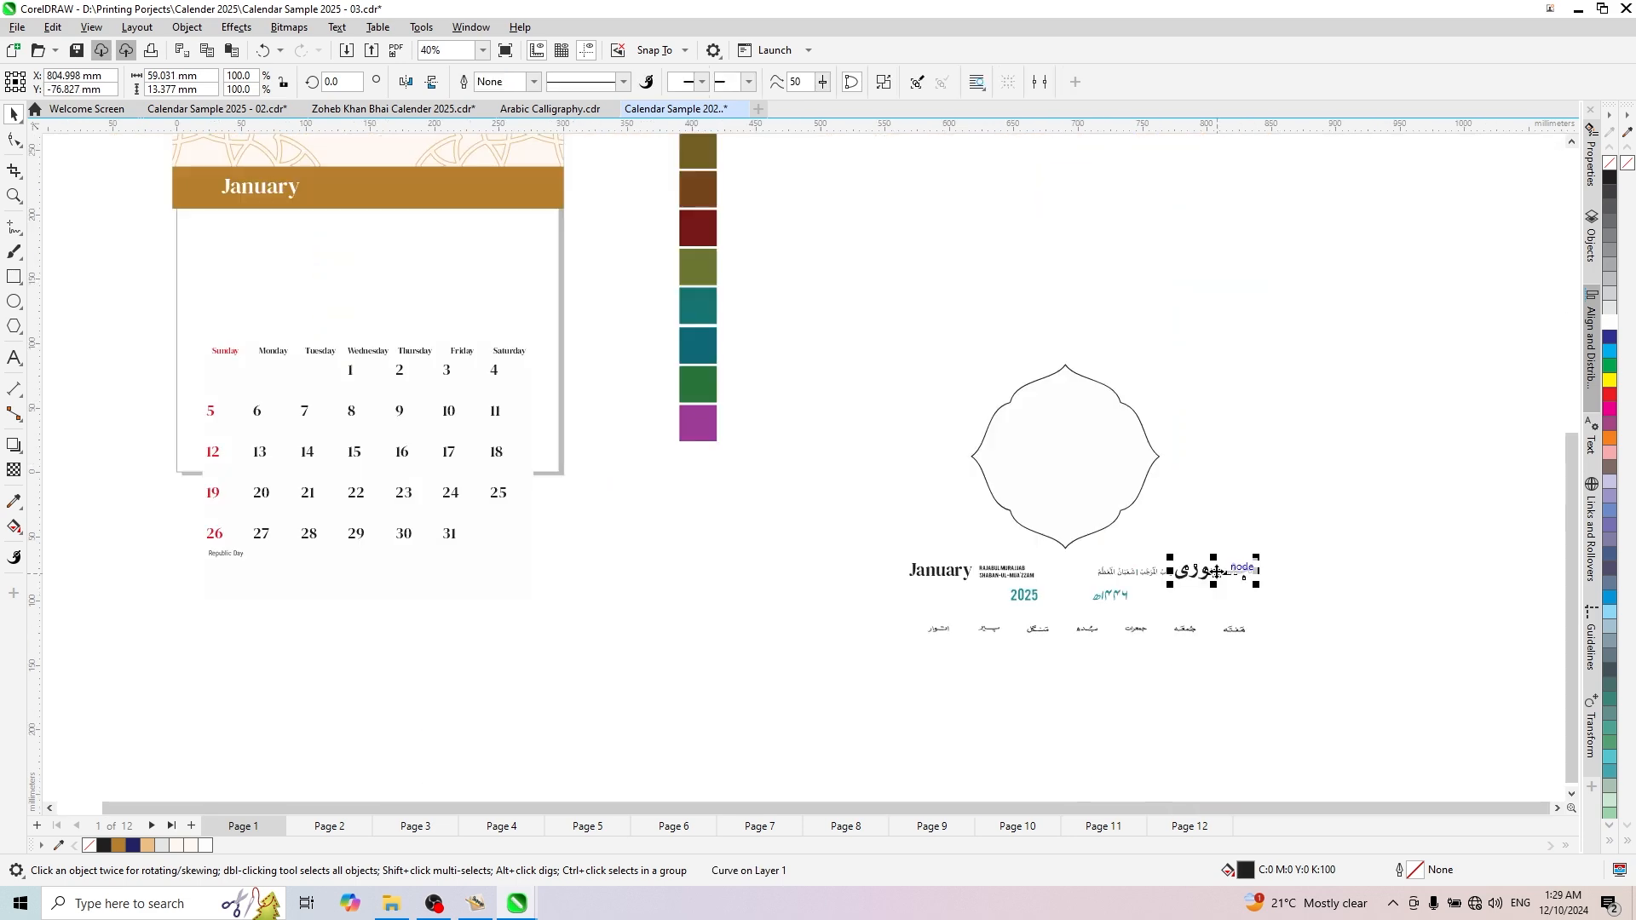
pyautogui.moveTo(1217, 573); pyautogui.dragTo(479, 184)
pyautogui.scroll(-2, 610, 324)
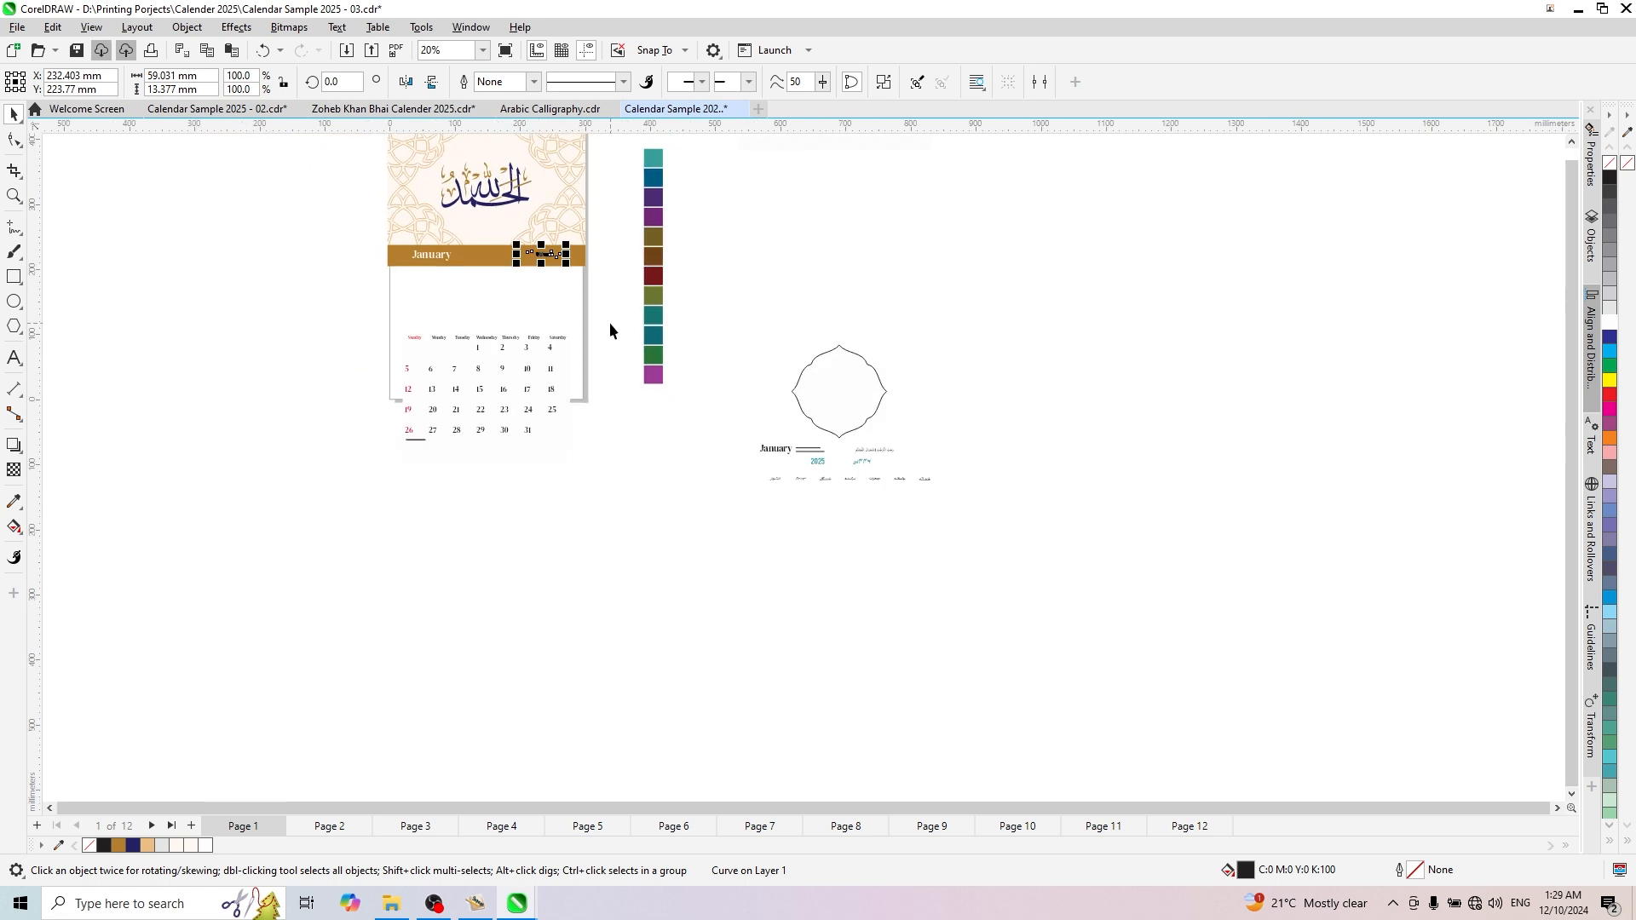
pyautogui.scroll(2, 426, 340)
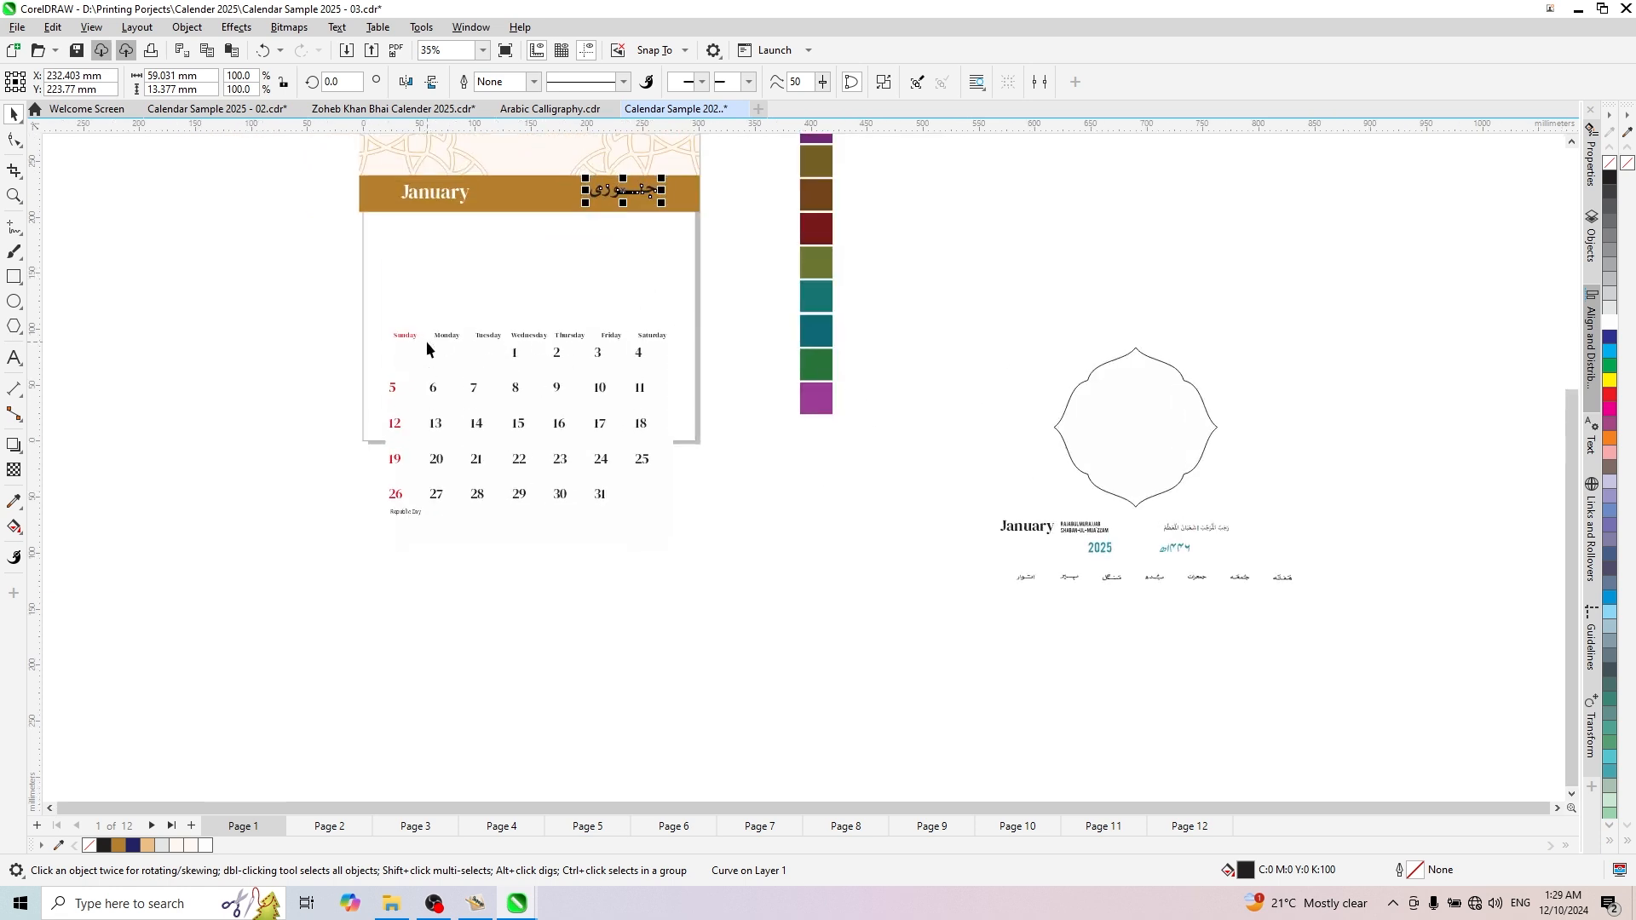
# - Place vertical guidelines at the left and right edges of the date grid, about X 20 mm and X 277 mm
pyautogui.scroll(2, 346, 451)
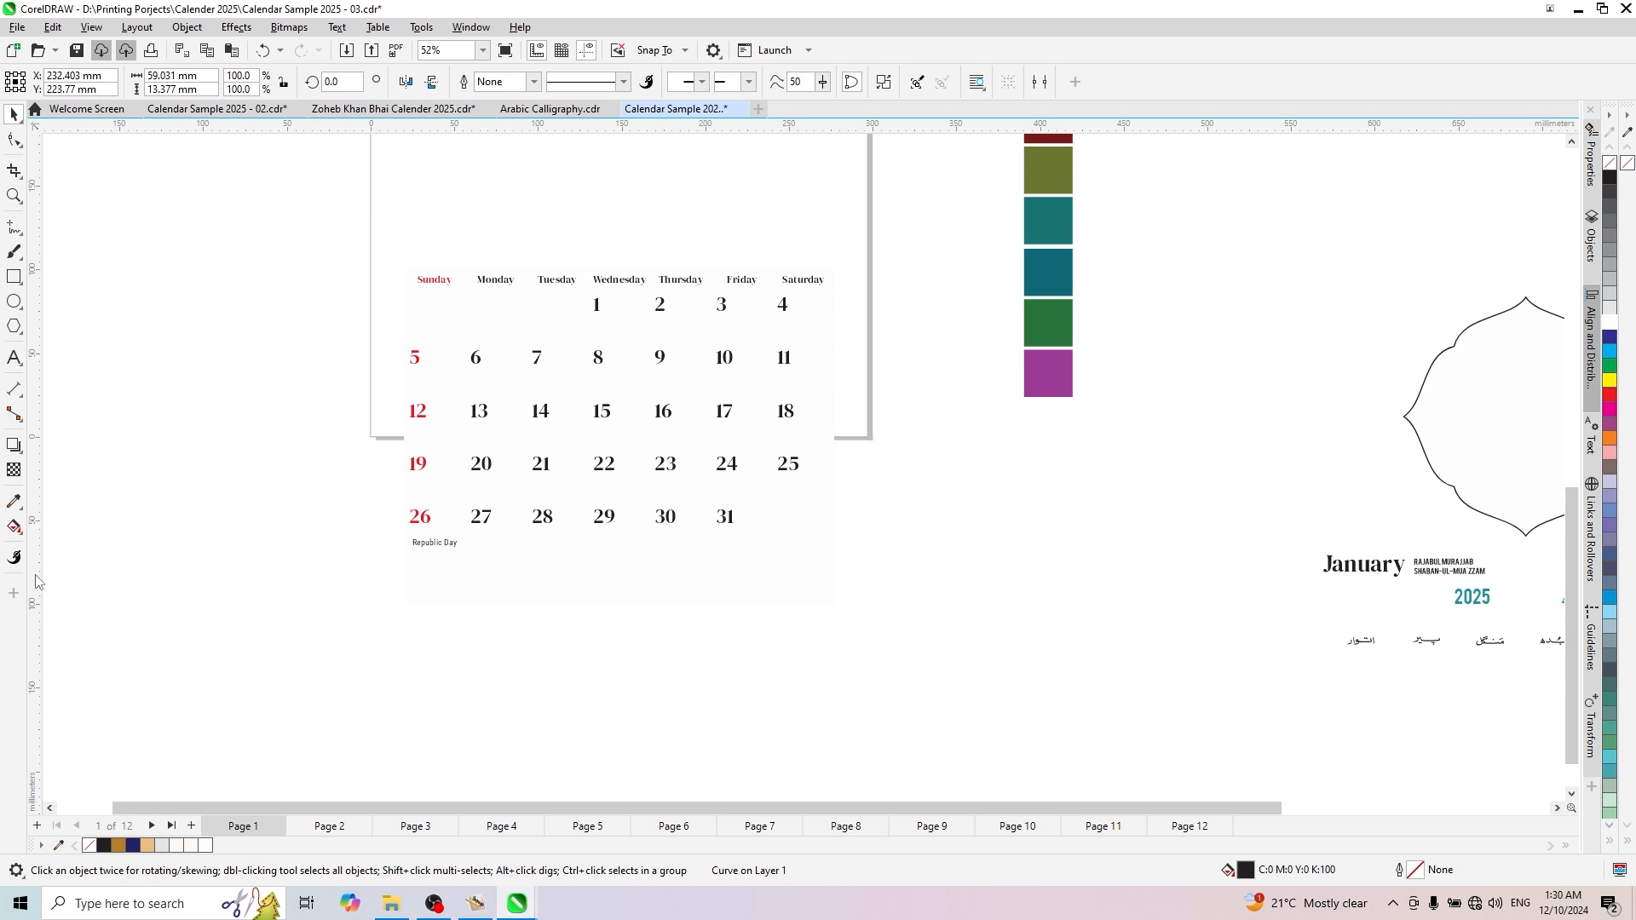
pyautogui.moveTo(36, 576); pyautogui.dragTo(404, 471)
pyautogui.moveTo(37, 606); pyautogui.dragTo(834, 559)
pyautogui.click(801, 647)
pyautogui.scroll(-3, 800, 647)
pyautogui.scroll(2, 824, 400)
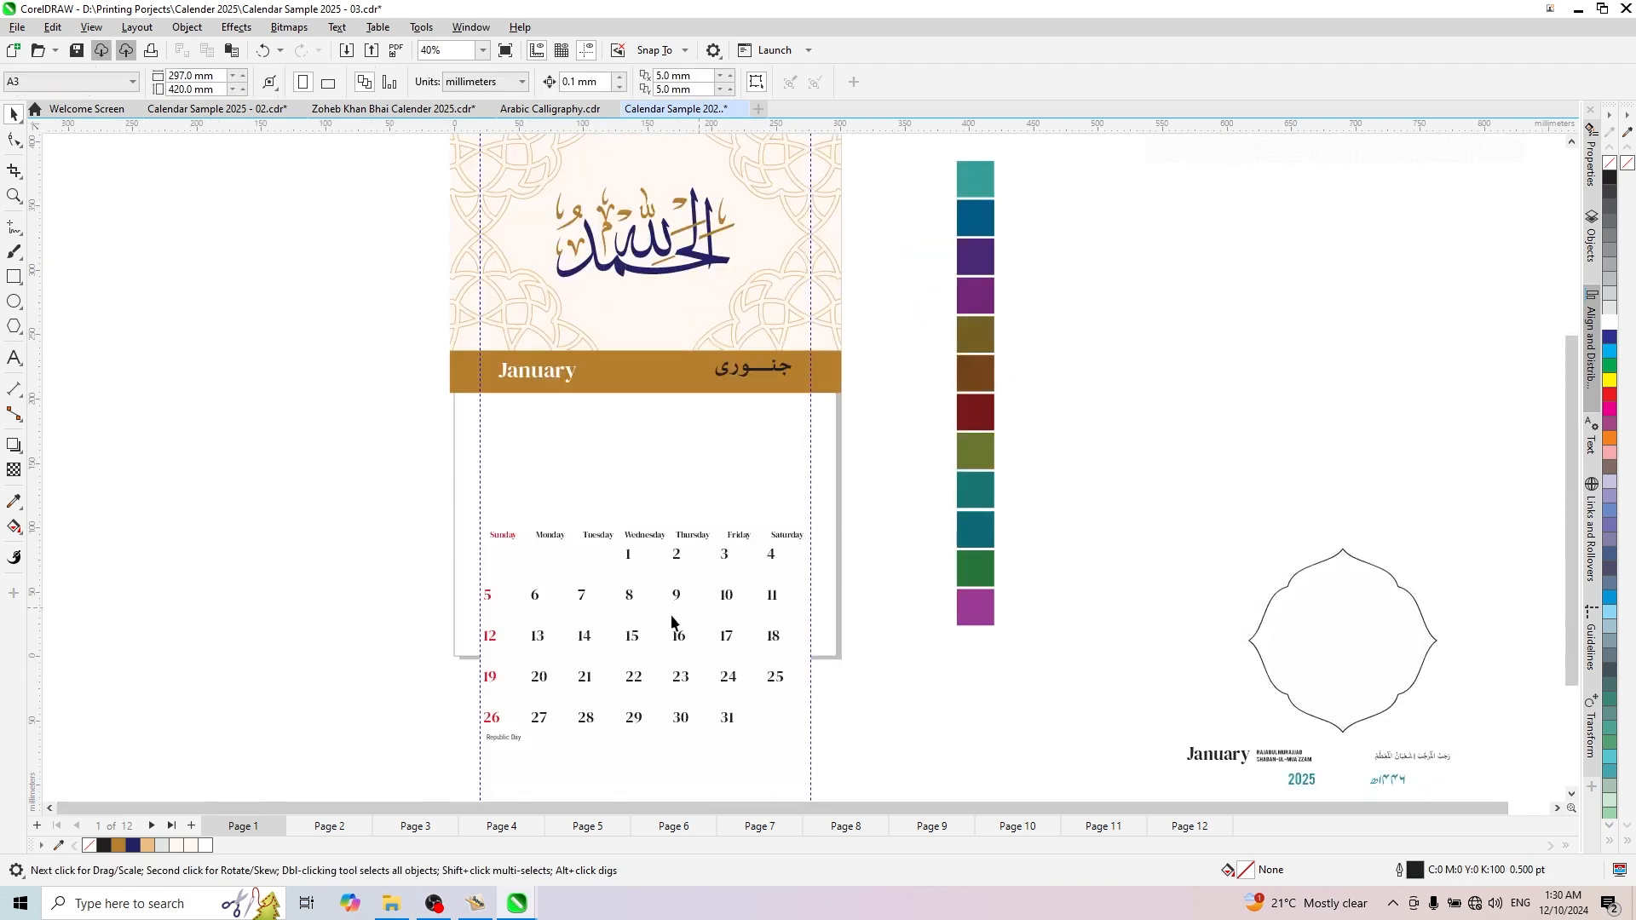
pyautogui.moveTo(882, 474); pyautogui.dragTo(880, 474)
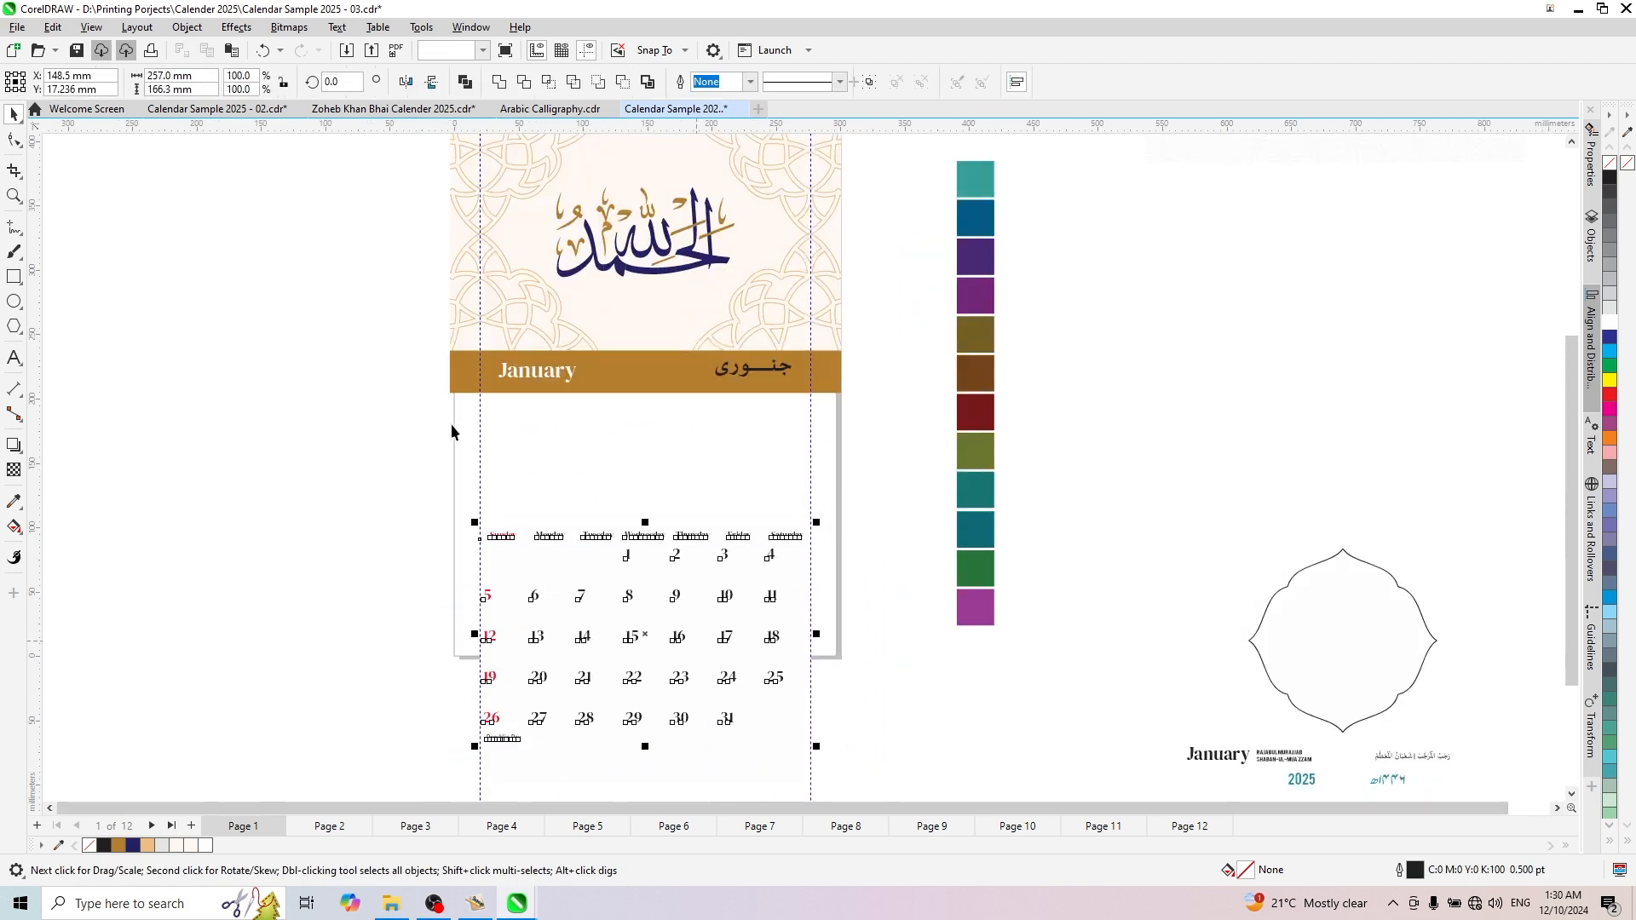
pyautogui.click(375, 432)
# - Fill the Urdu month name white and centre it vertically with the January title
pyautogui.scroll(2, 669, 345)
pyautogui.click(801, 399)
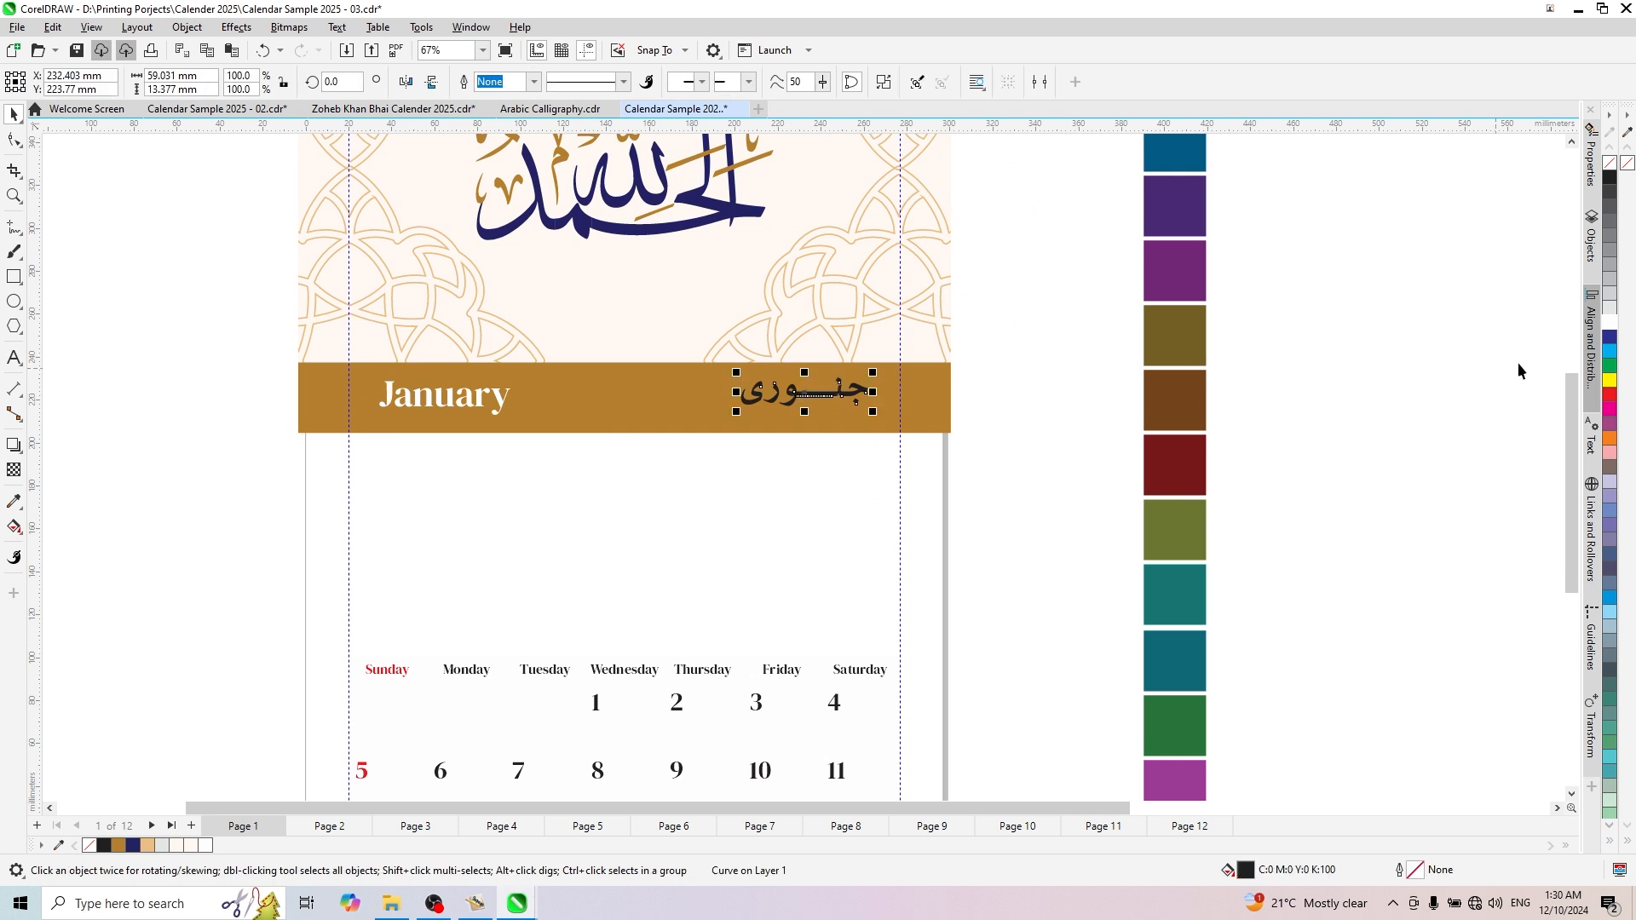
pyautogui.click(1610, 325)
pyautogui.scroll(3, 360, 414)
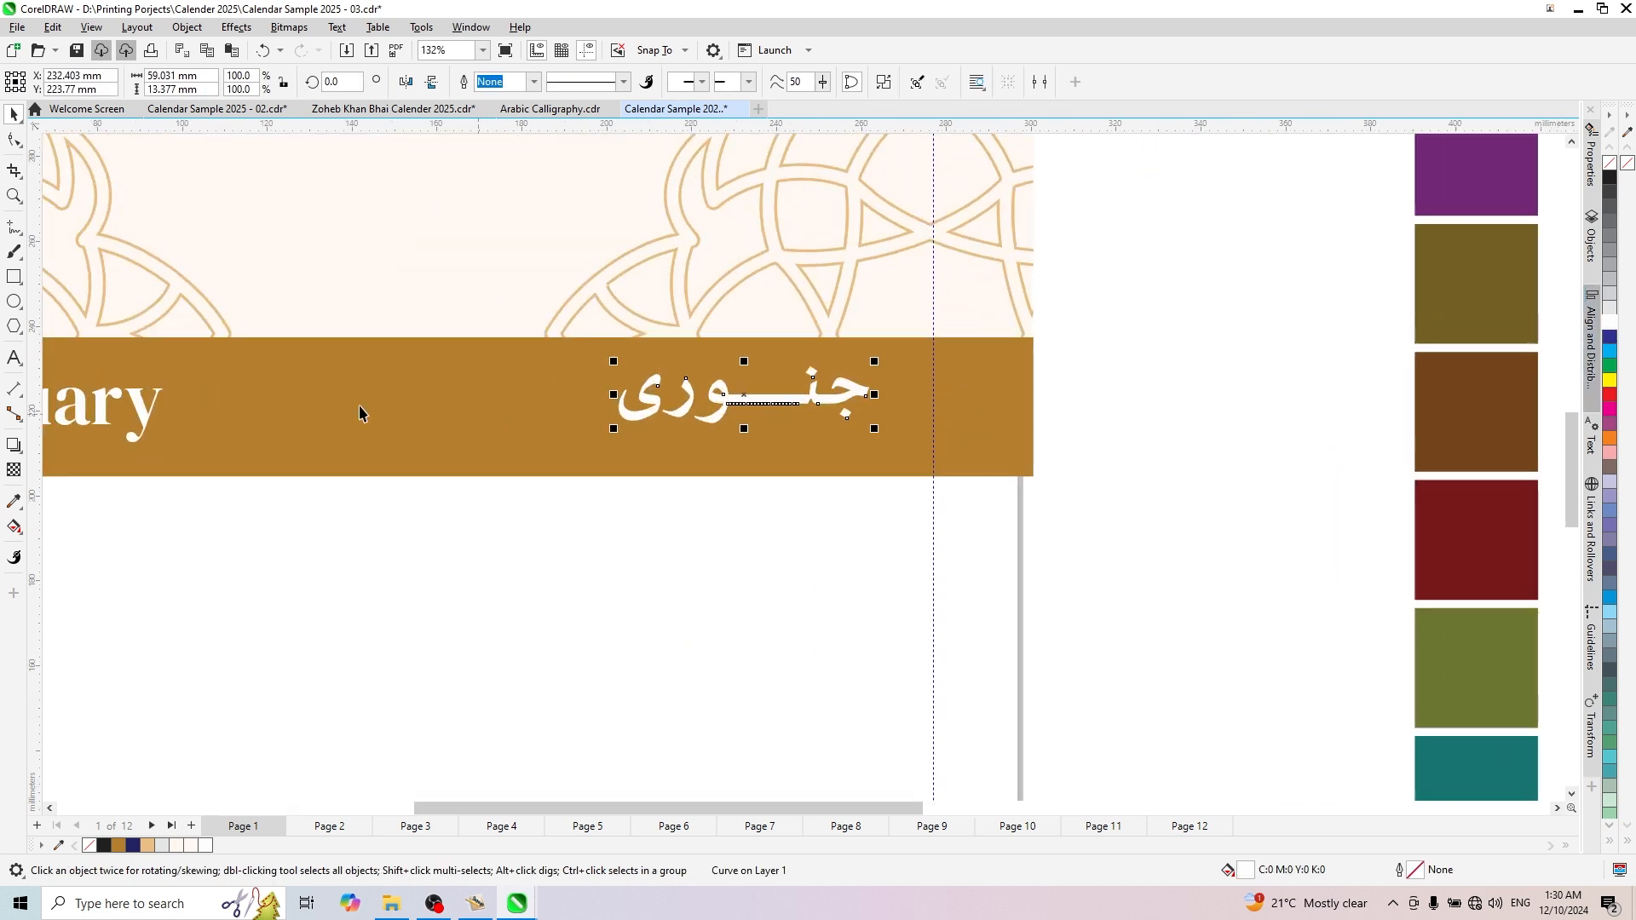
pyautogui.keyDown('shift'); pyautogui.click(141, 417); pyautogui.keyUp('shift')
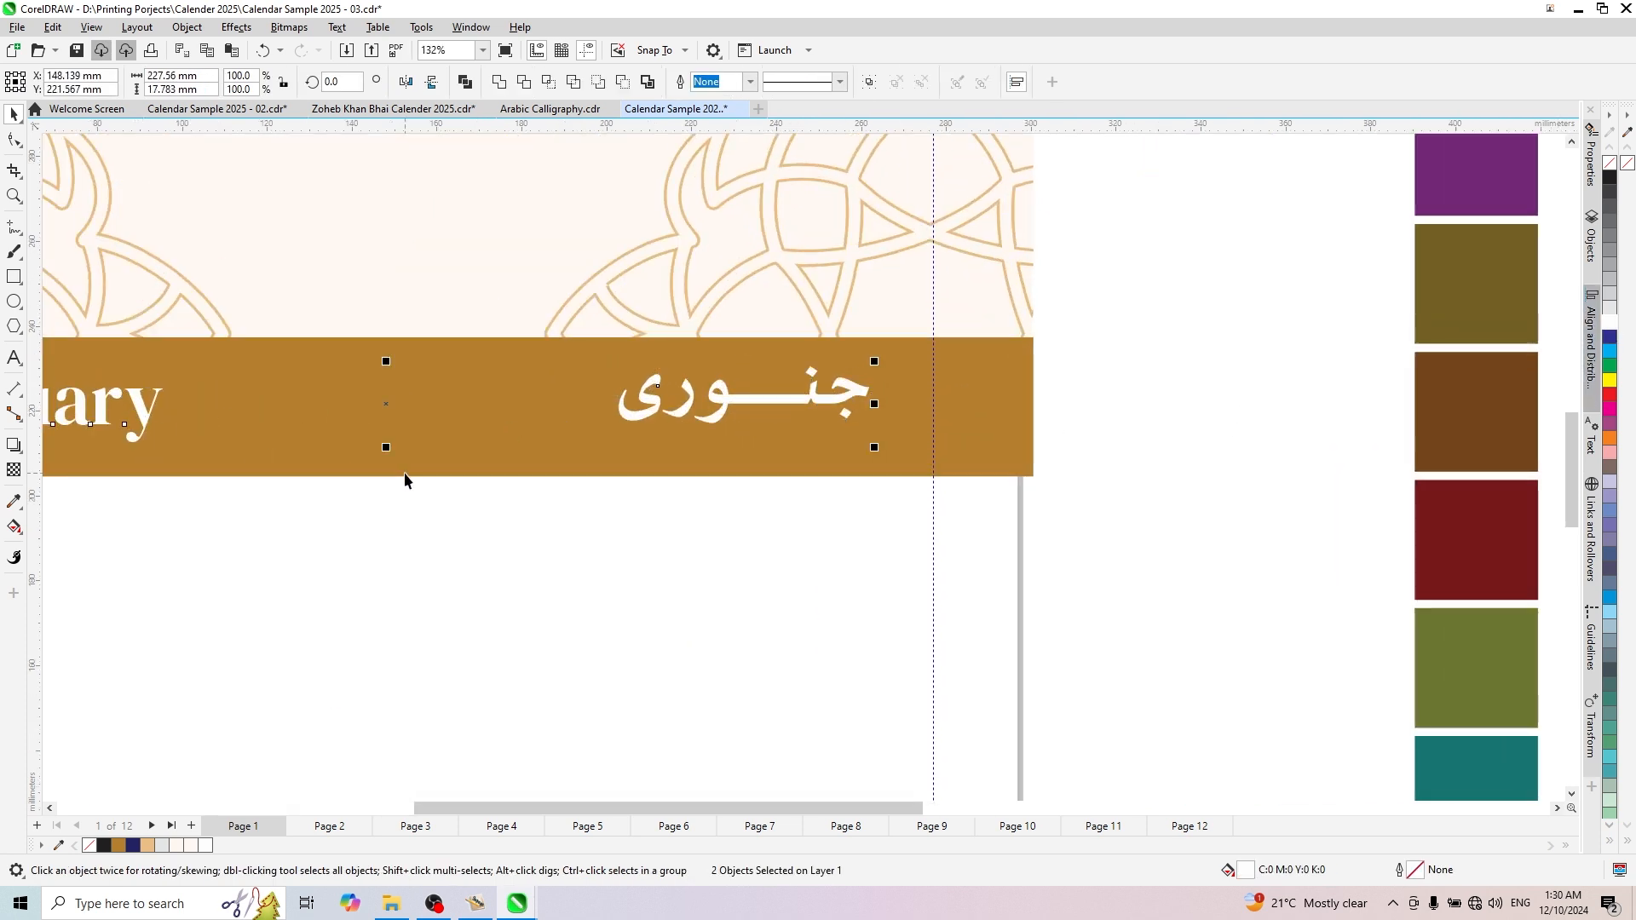
pyautogui.scroll(-3, 917, 445)
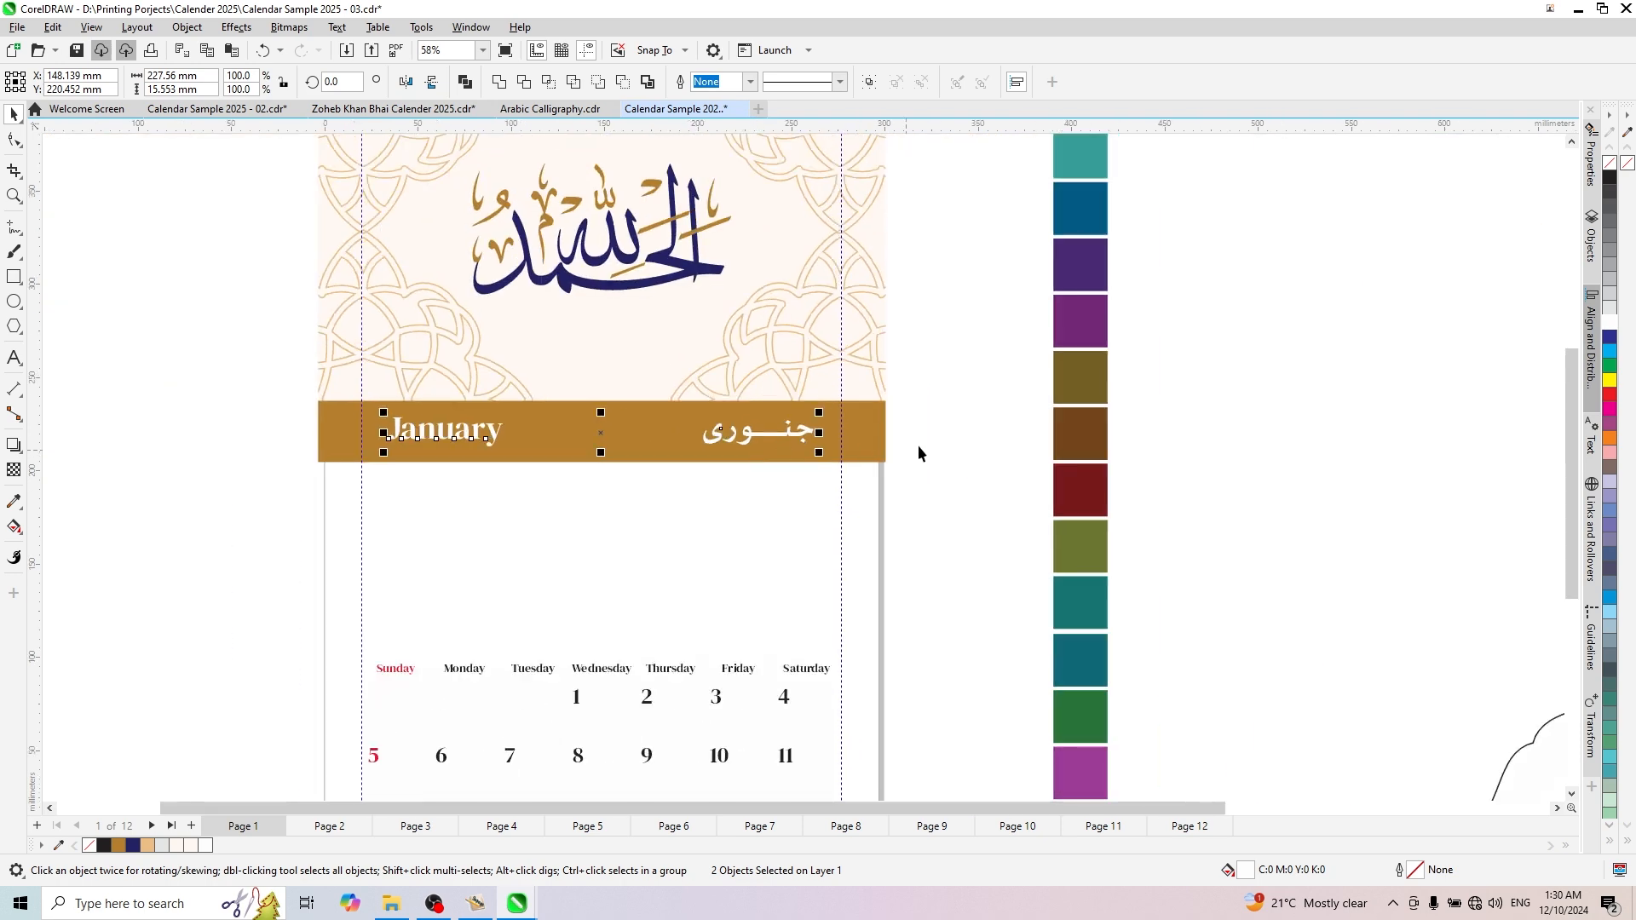
pyautogui.press('Escape')
# - Move the Urdu month name out to the right guideline and the January title to the left guideline
pyautogui.scroll(3, 760, 460)
pyautogui.click(741, 422)
pyautogui.moveTo(741, 421)
pyautogui.mouseDown()
pyautogui.moveTo(778, 417)
pyautogui.moveTo(750, 419)
pyautogui.mouseUp()
pyautogui.scroll(-2, 326, 454)
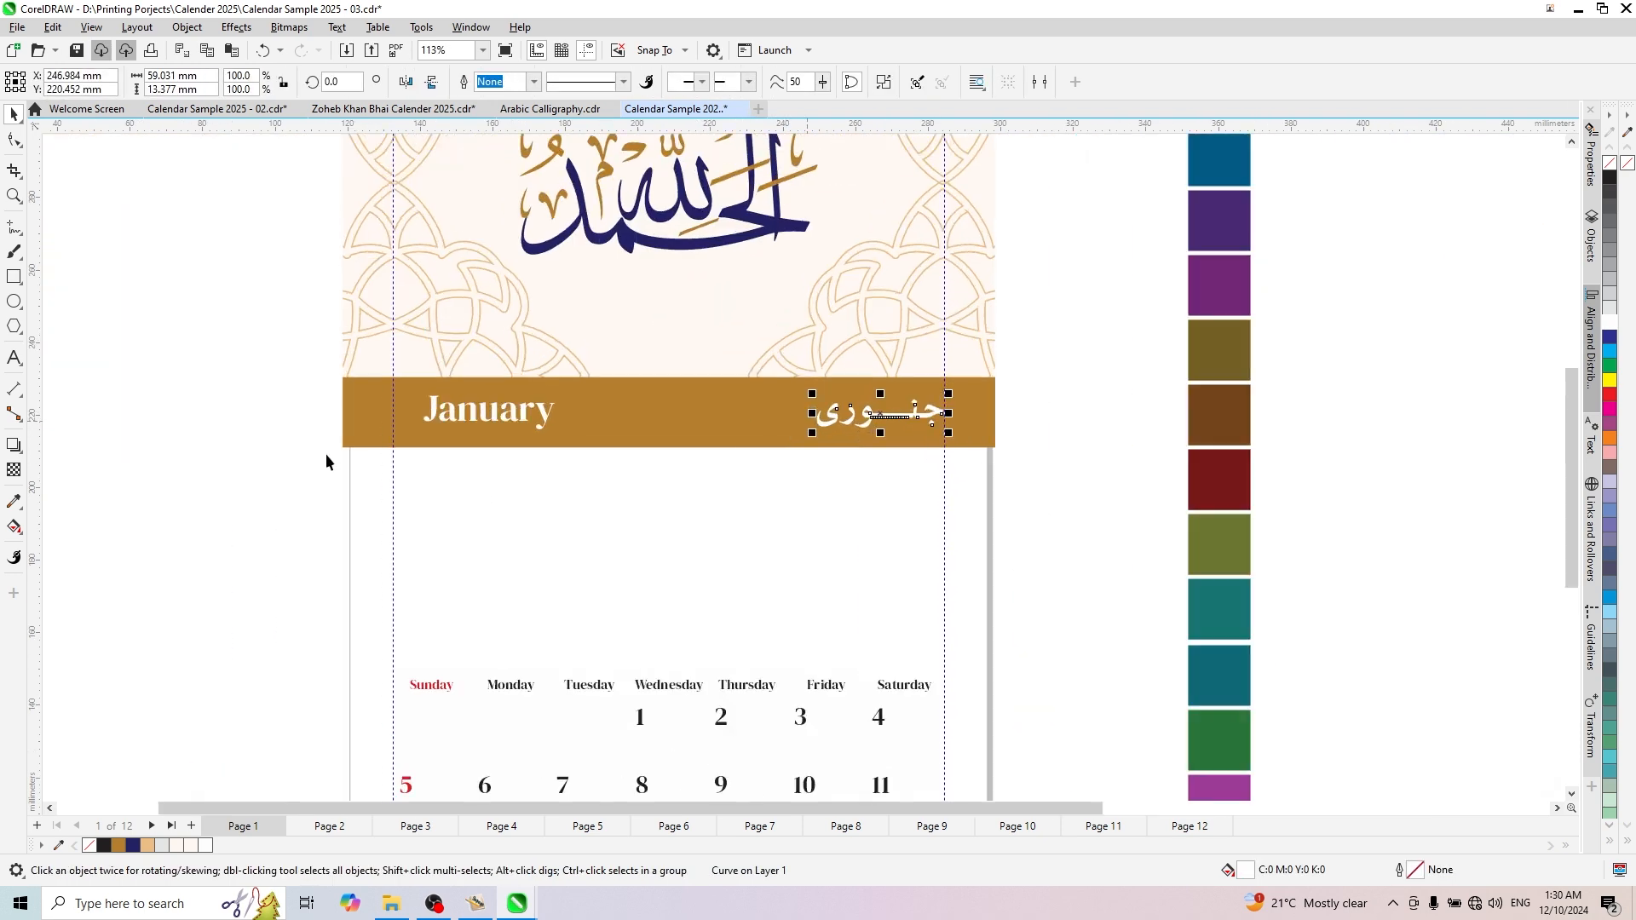
pyautogui.scroll(2, 529, 395)
pyautogui.moveTo(529, 394); pyautogui.dragTo(480, 394)
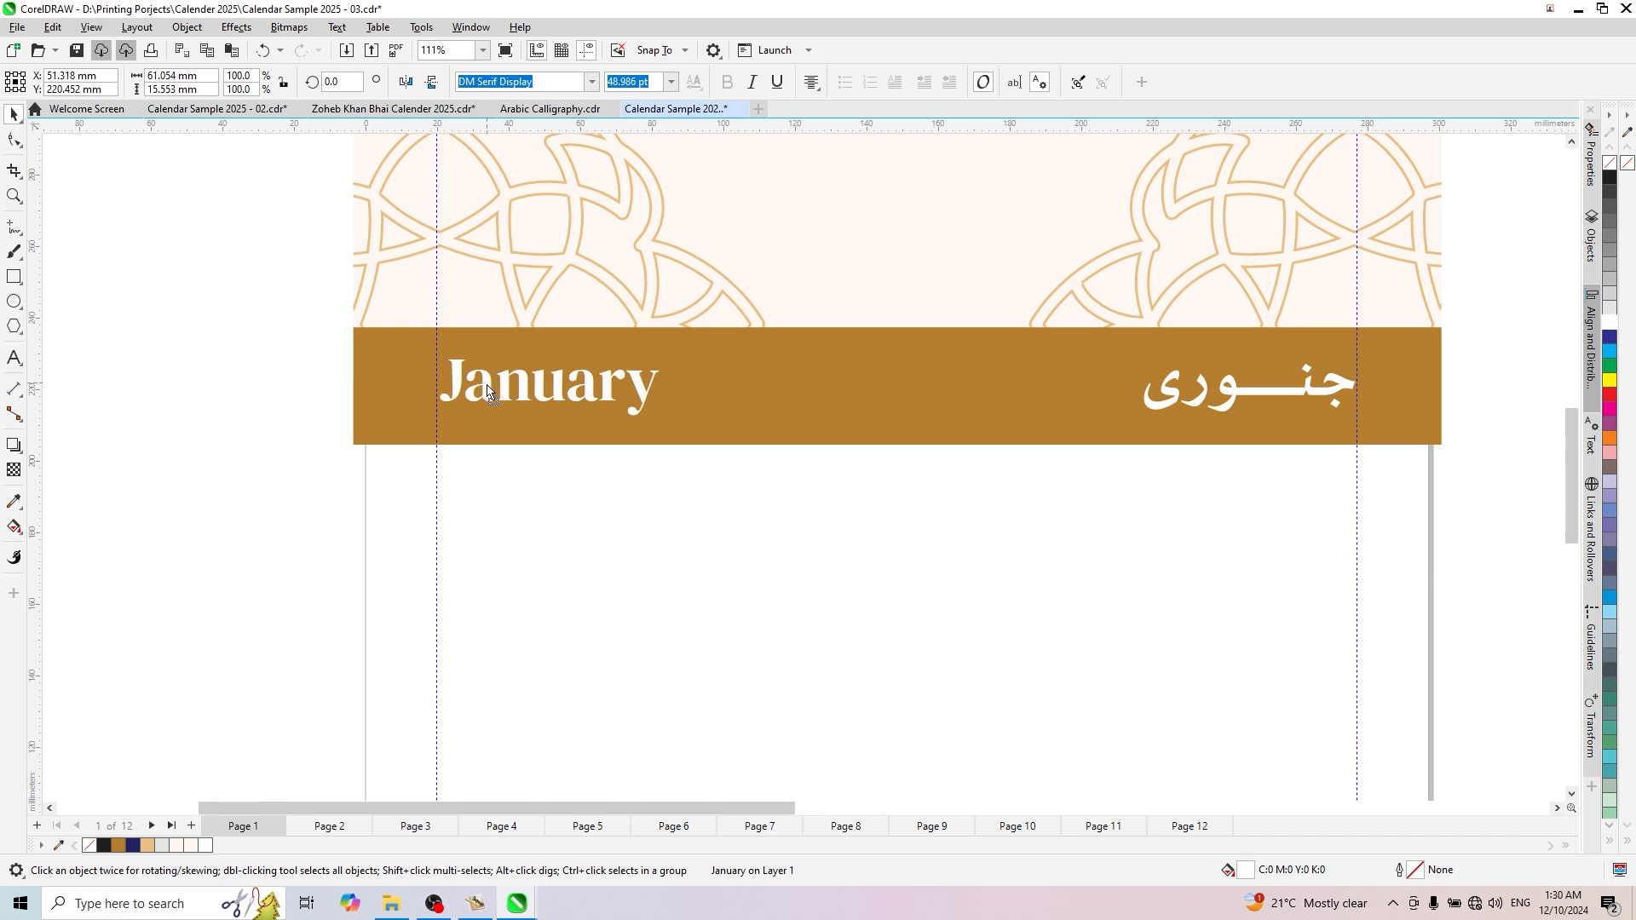
pyautogui.press('Escape')
# - Move the Arabic Islamic month names onto the gold band beside the Urdu month name and centre them vertically with it
pyautogui.scroll(-3, 560, 394)
pyautogui.scroll(2, 1149, 660)
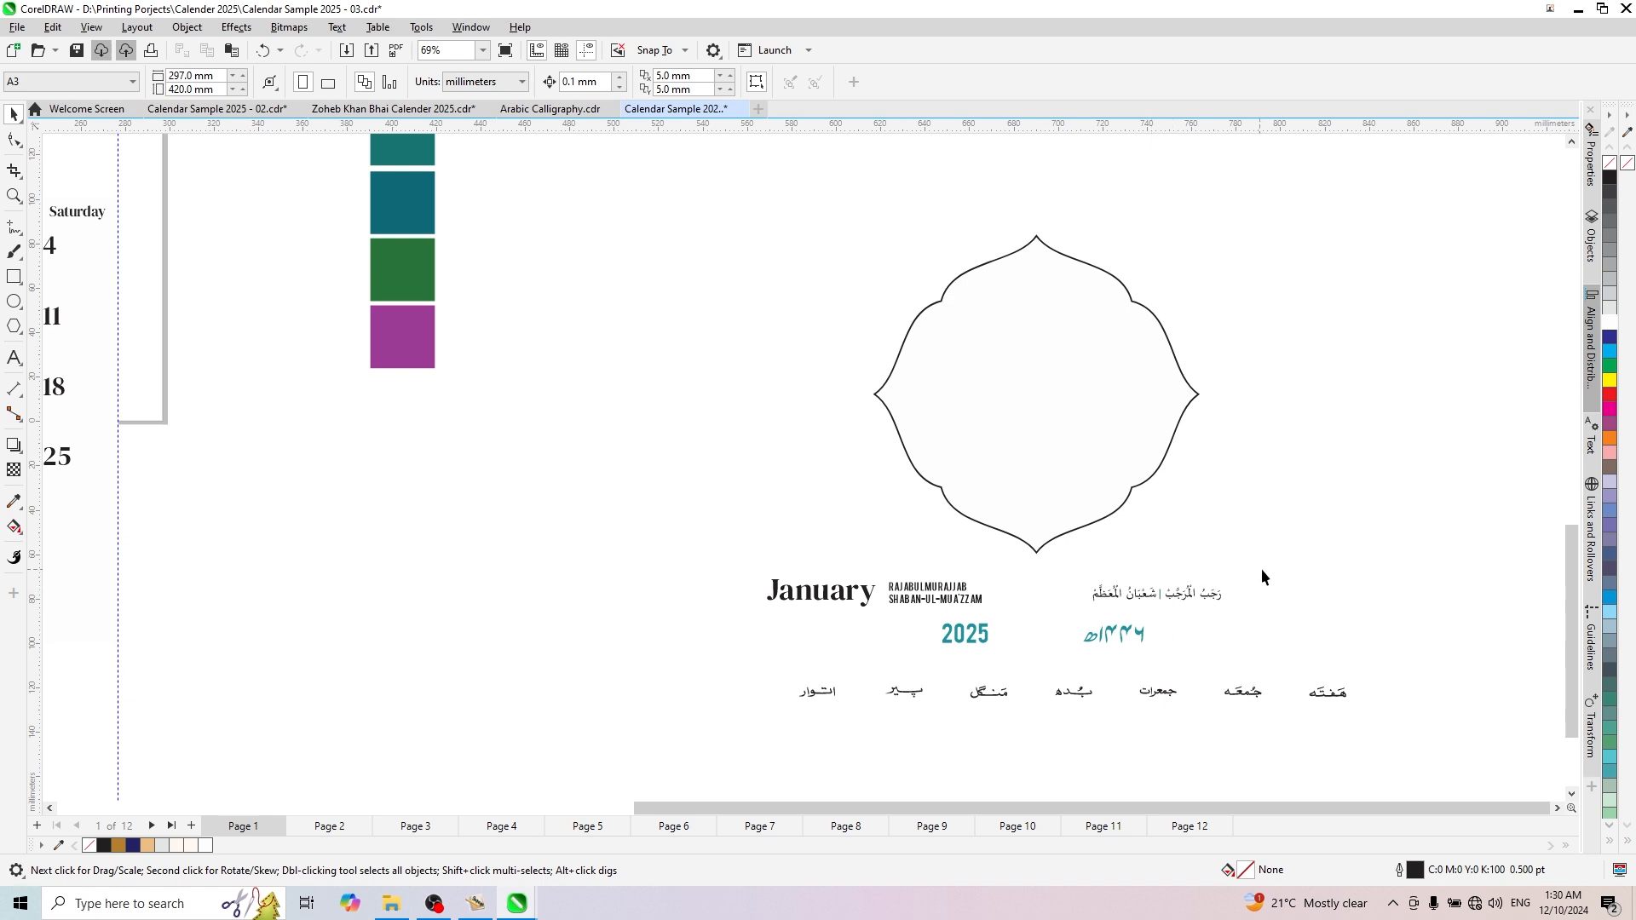
pyautogui.moveTo(1270, 558); pyautogui.dragTo(1070, 618)
pyautogui.scroll(-2, 1272, 596)
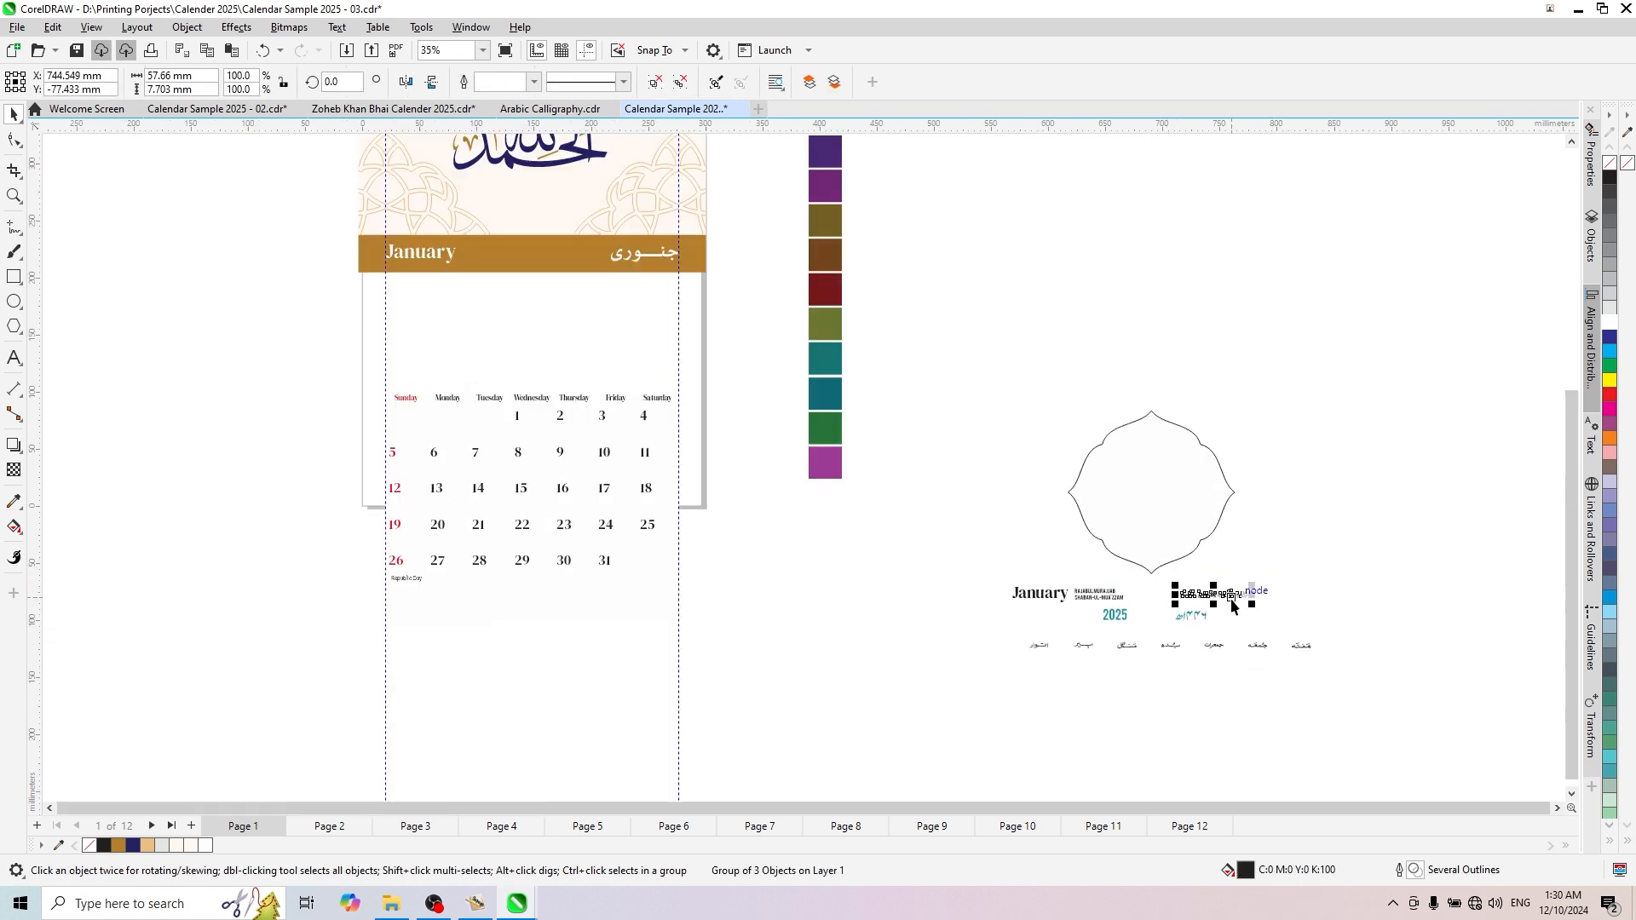
pyautogui.moveTo(1231, 591); pyautogui.dragTo(588, 253)
pyautogui.scroll(5, 587, 253)
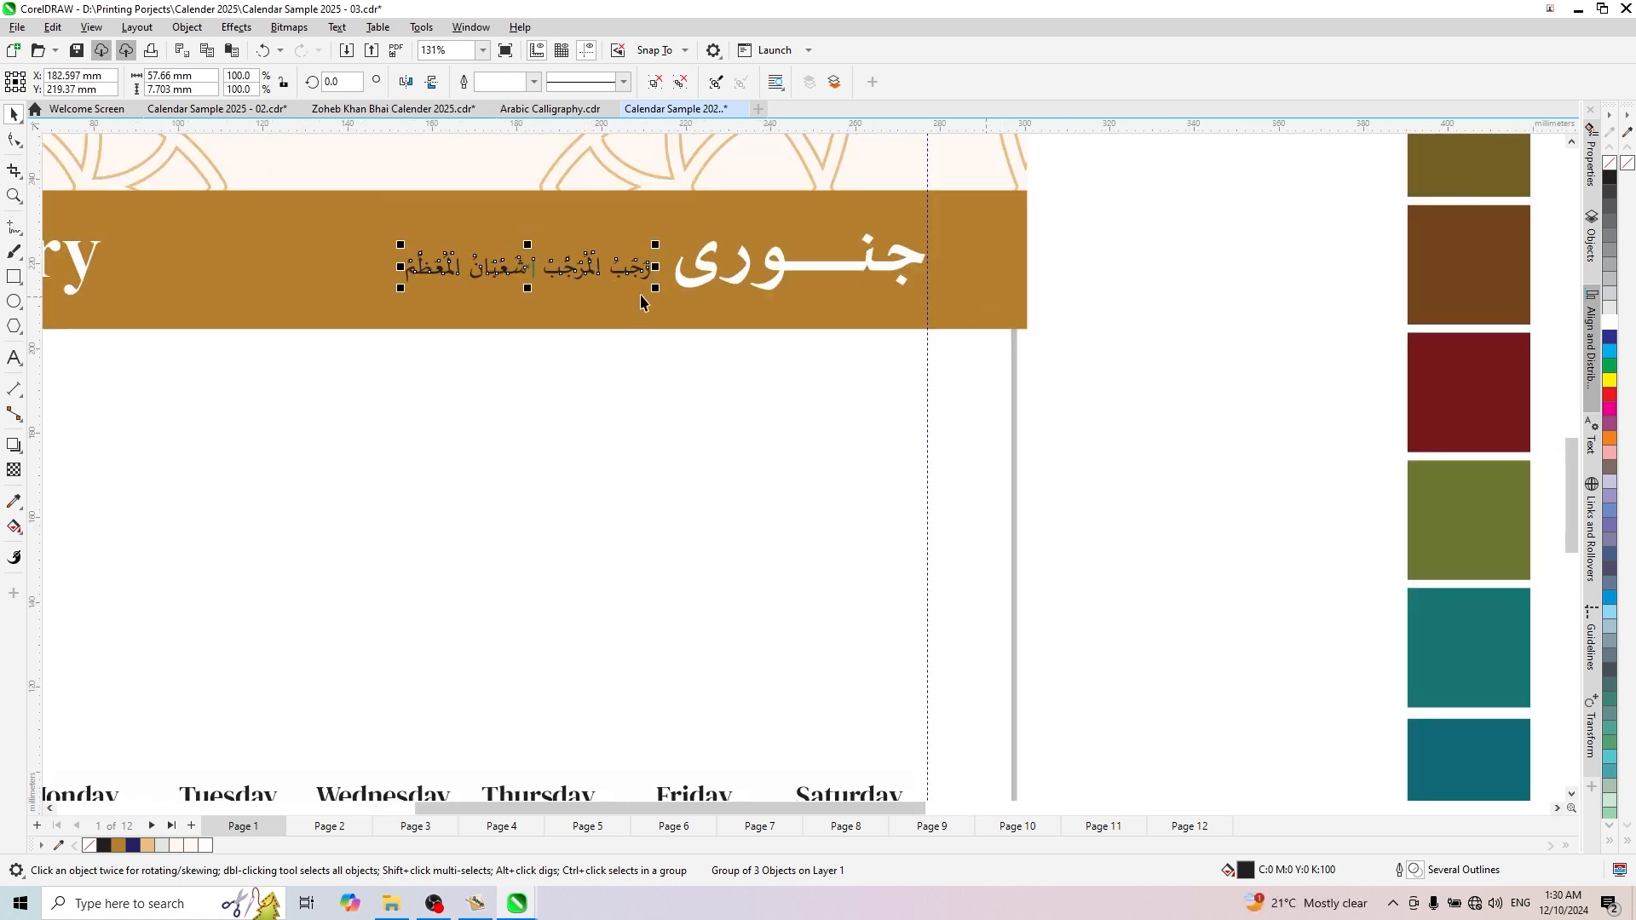
pyautogui.keyDown('shift'); pyautogui.click(707, 273); pyautogui.keyUp('shift')
pyautogui.scroll(-3, 785, 363)
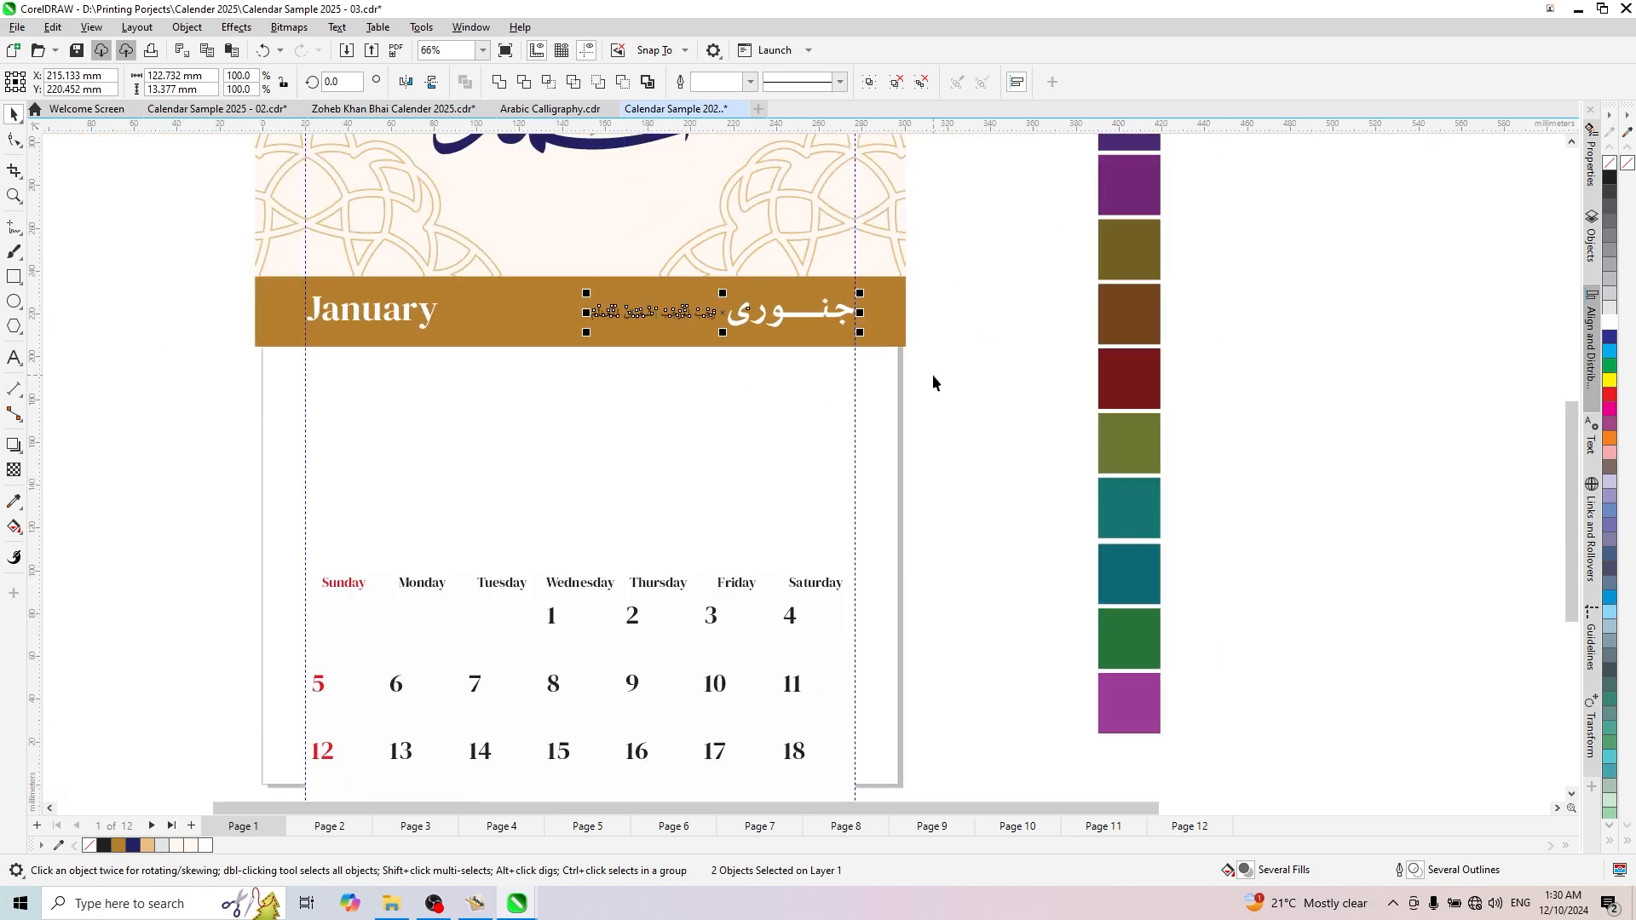
pyautogui.click(933, 381)
# - Fill the Arabic Islamic month names white
pyautogui.scroll(3, 573, 281)
pyautogui.click(753, 364)
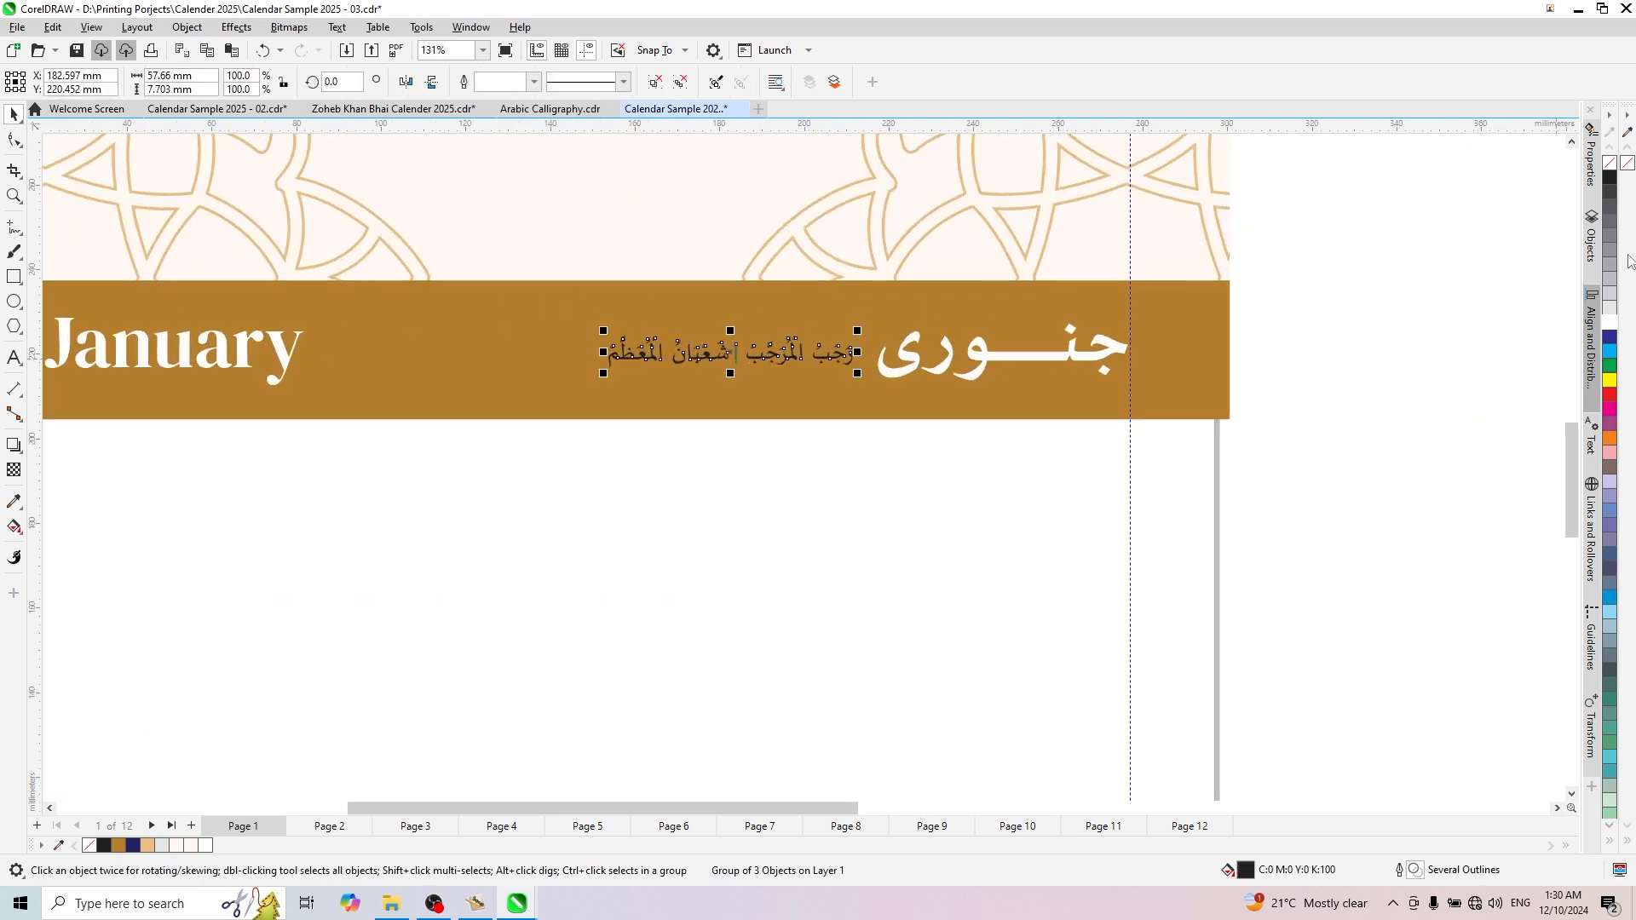
pyautogui.click(1609, 321)
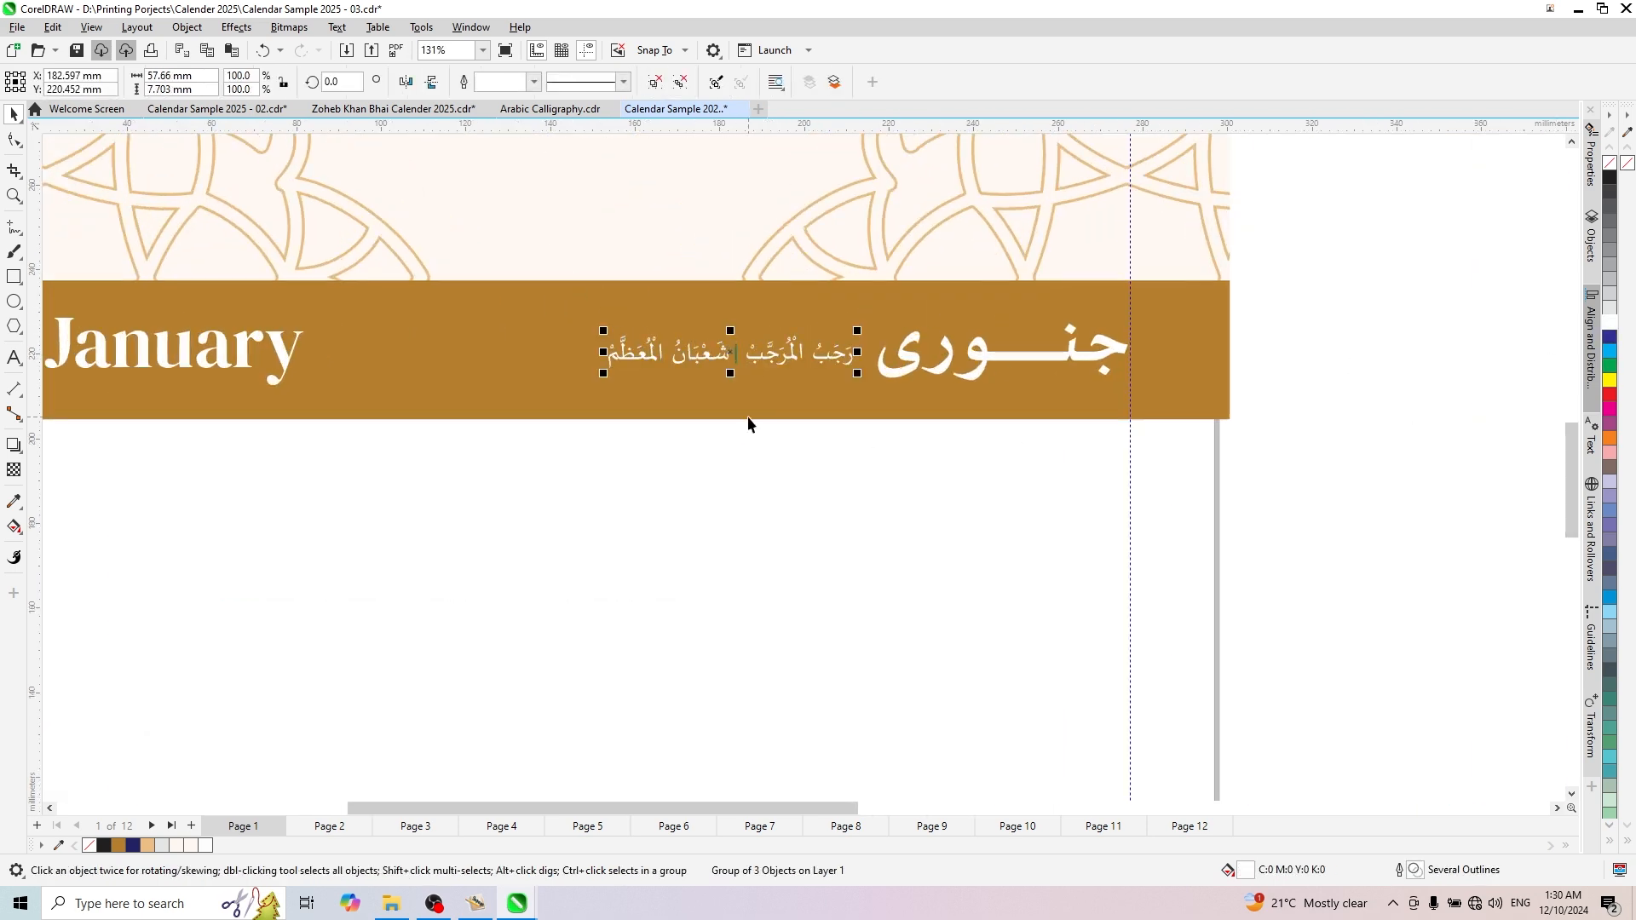
# - Raise the Urdu month name slightly and place the Arabic Islamic months beneath it, at about X 247 mm, Y 211 mm
pyautogui.moveTo(1047, 366); pyautogui.dragTo(1047, 334)
pyautogui.moveTo(818, 368); pyautogui.dragTo(1103, 399)
pyautogui.scroll(-4, 730, 339)
pyautogui.scroll(6, 843, 370)
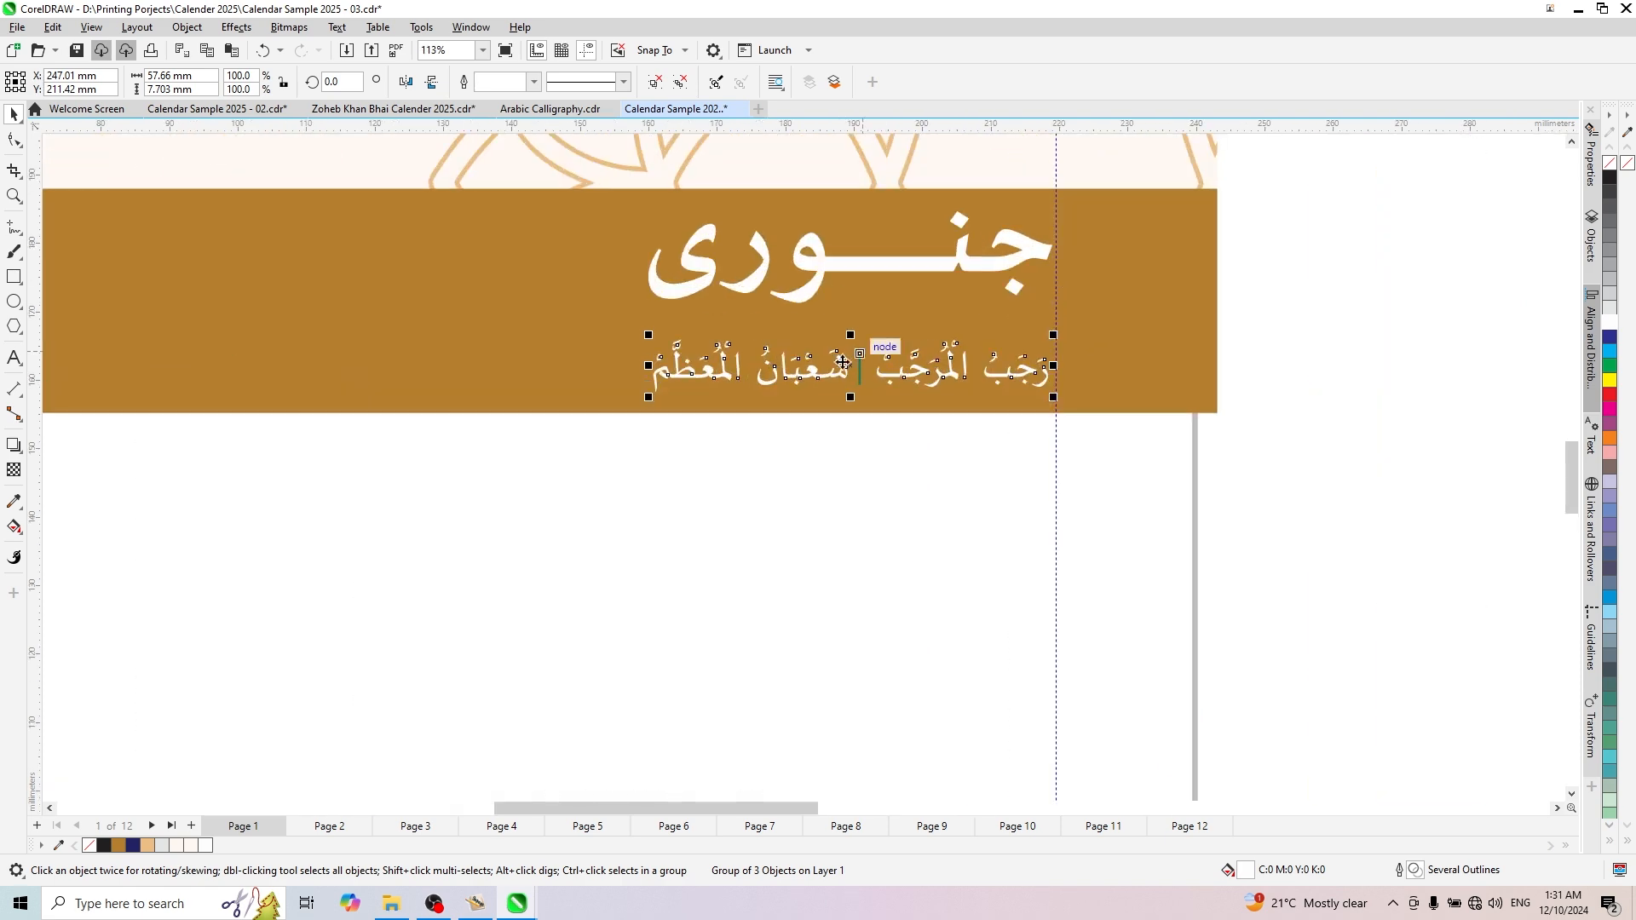
# - Set the outline of the divider between the two Arabic Islamic month names to white
pyautogui.keyDown('ctrl'); pyautogui.click(853, 371); pyautogui.keyUp('ctrl')
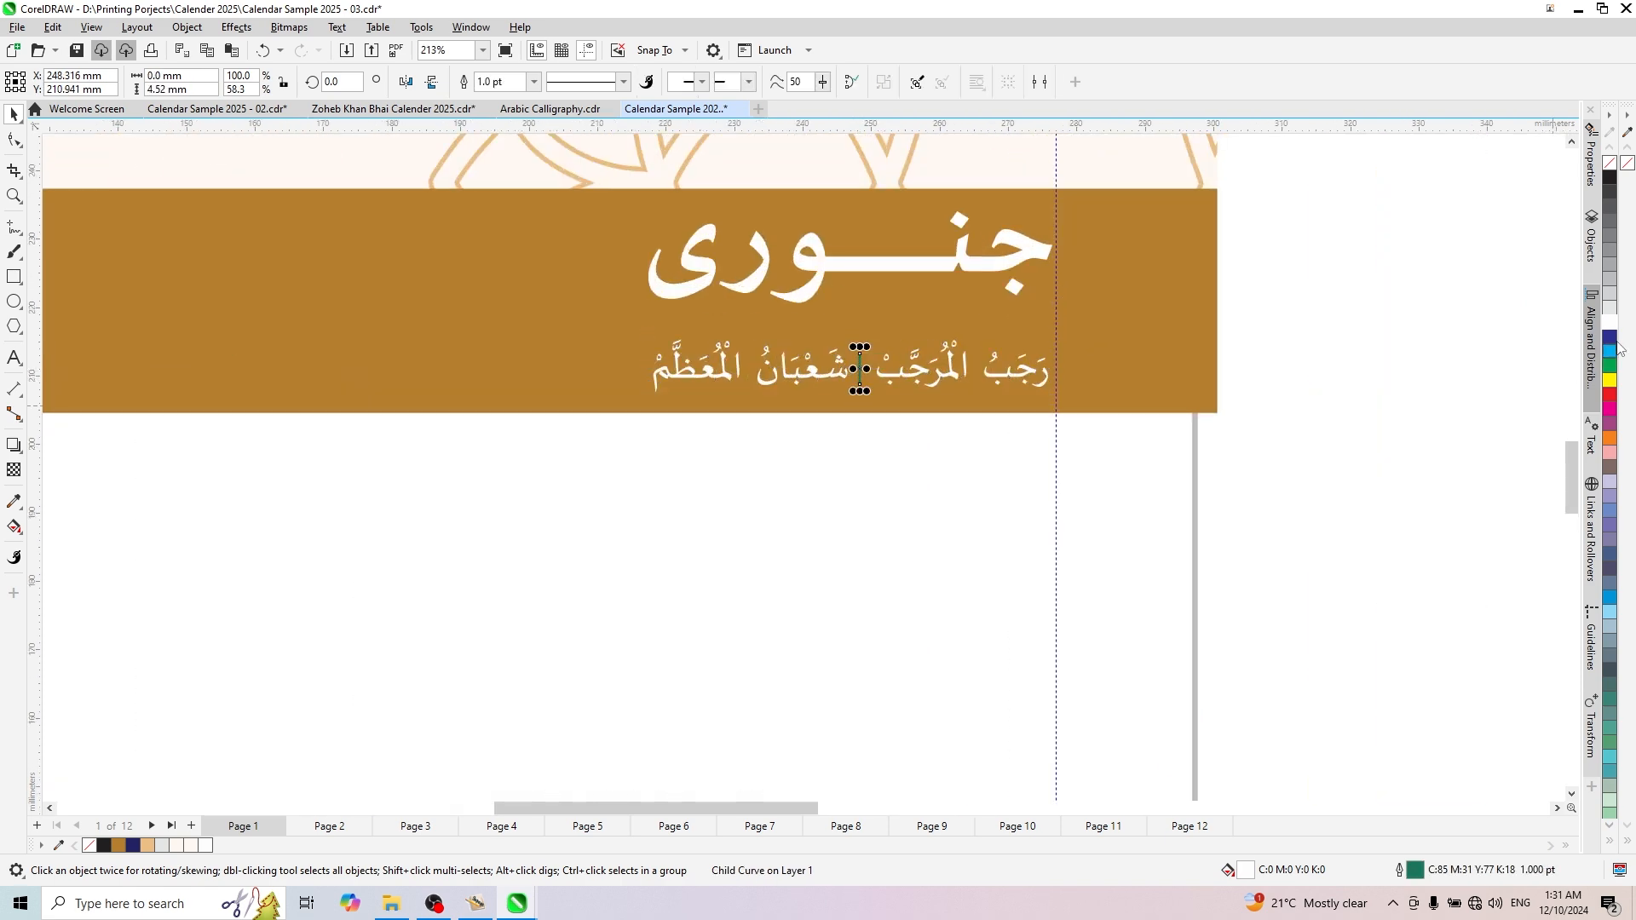
pyautogui.click(1001, 442)
pyautogui.scroll(-4, 1001, 442)
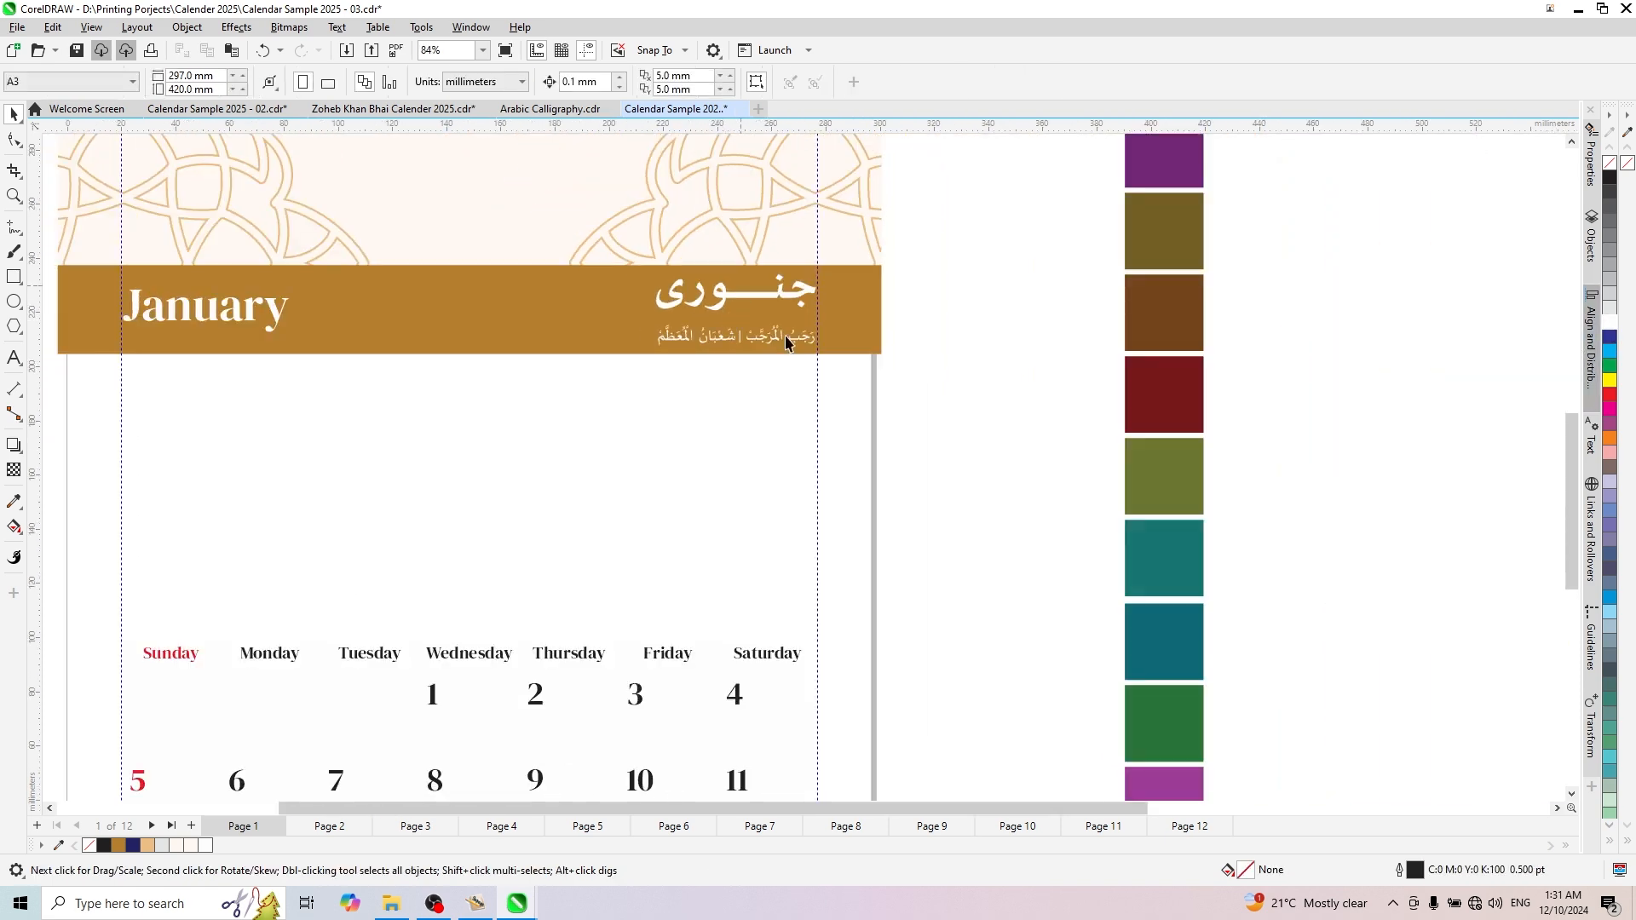
# - Bring the RAJABUL MURAJJAB SHABAN-UL-MUA'ZZAM text over beside the calendar page, at about X 332 mm, Y 147 mm
pyautogui.scroll(-2, 1076, 312)
pyautogui.scroll(2, 1199, 612)
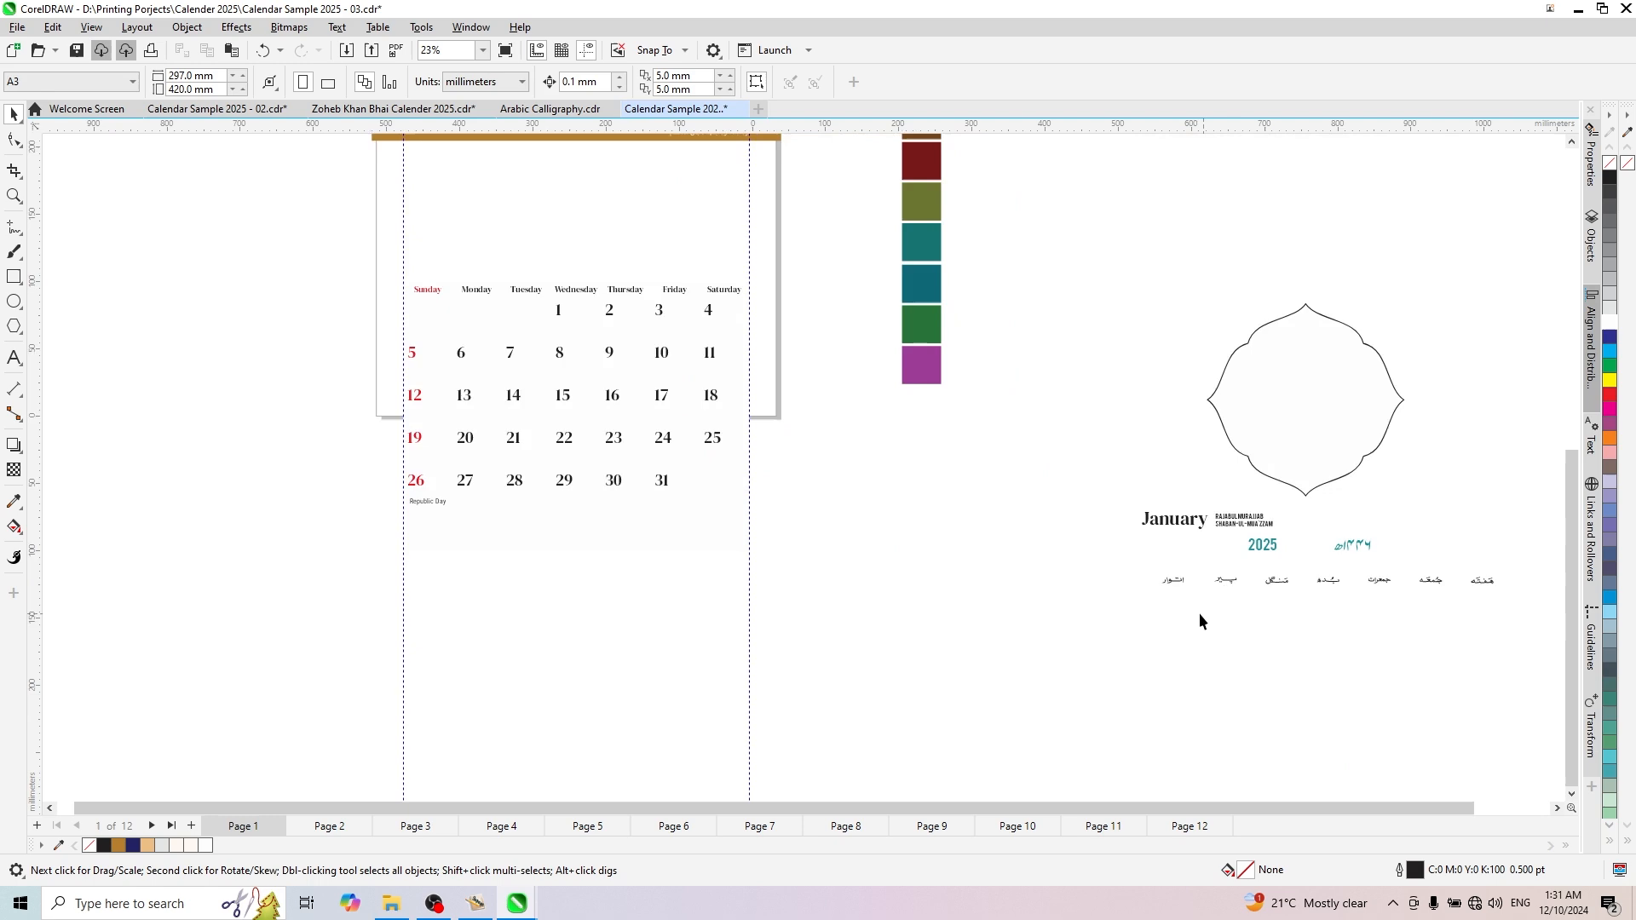
pyautogui.click(1242, 521)
pyautogui.moveTo(1242, 521); pyautogui.dragTo(824, 284)
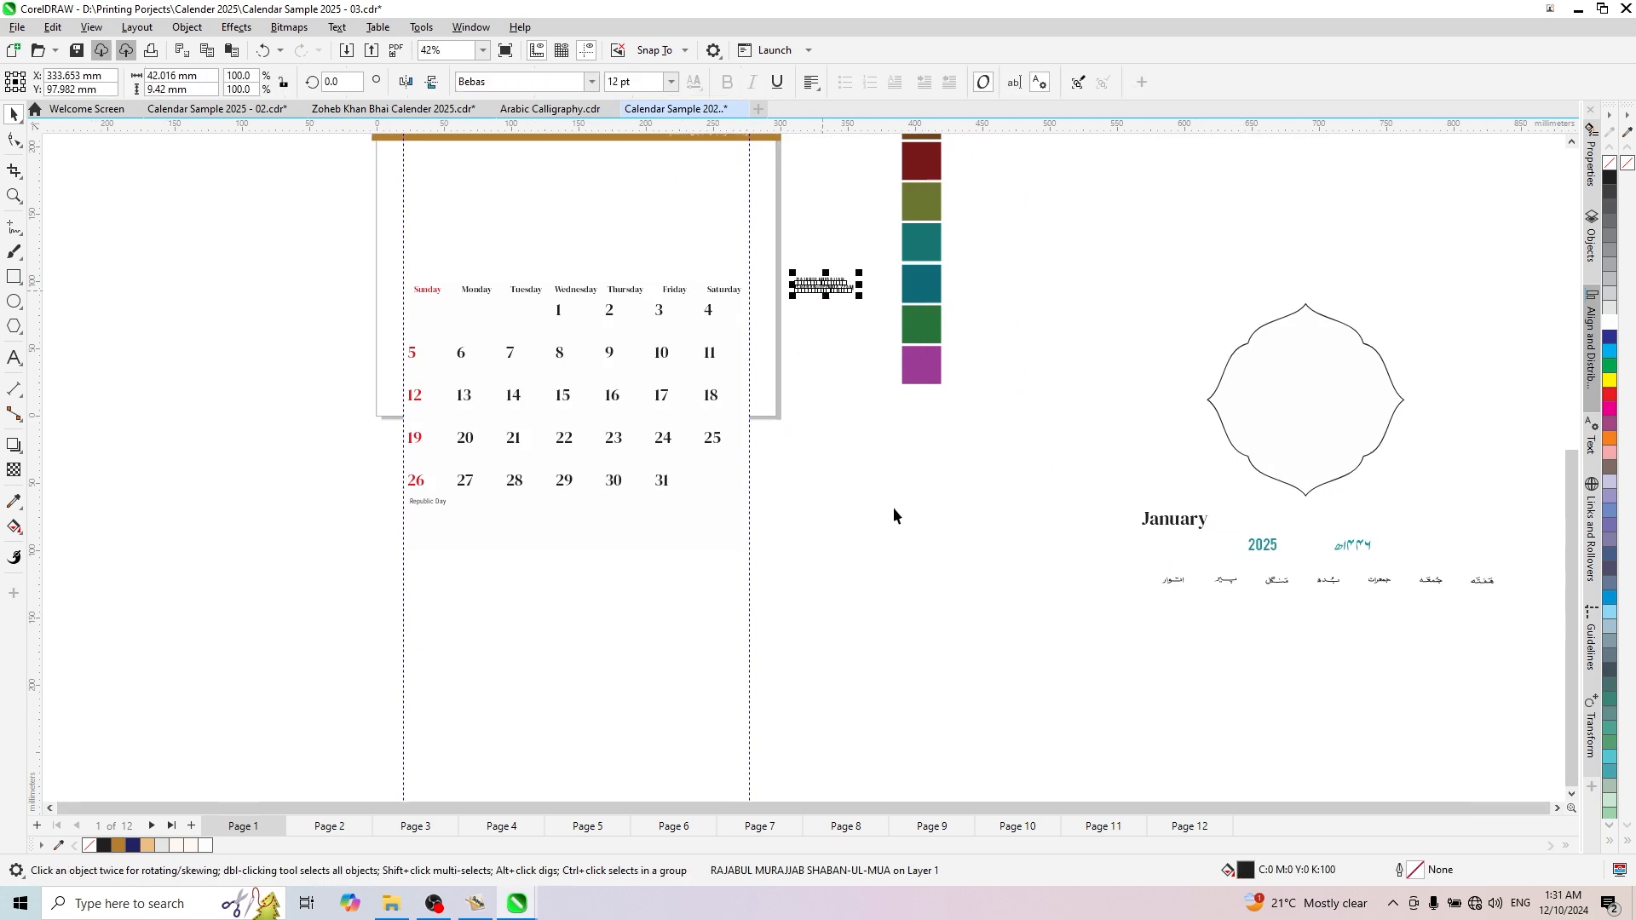
pyautogui.scroll(-2, 894, 515)
pyautogui.scroll(4, 938, 601)
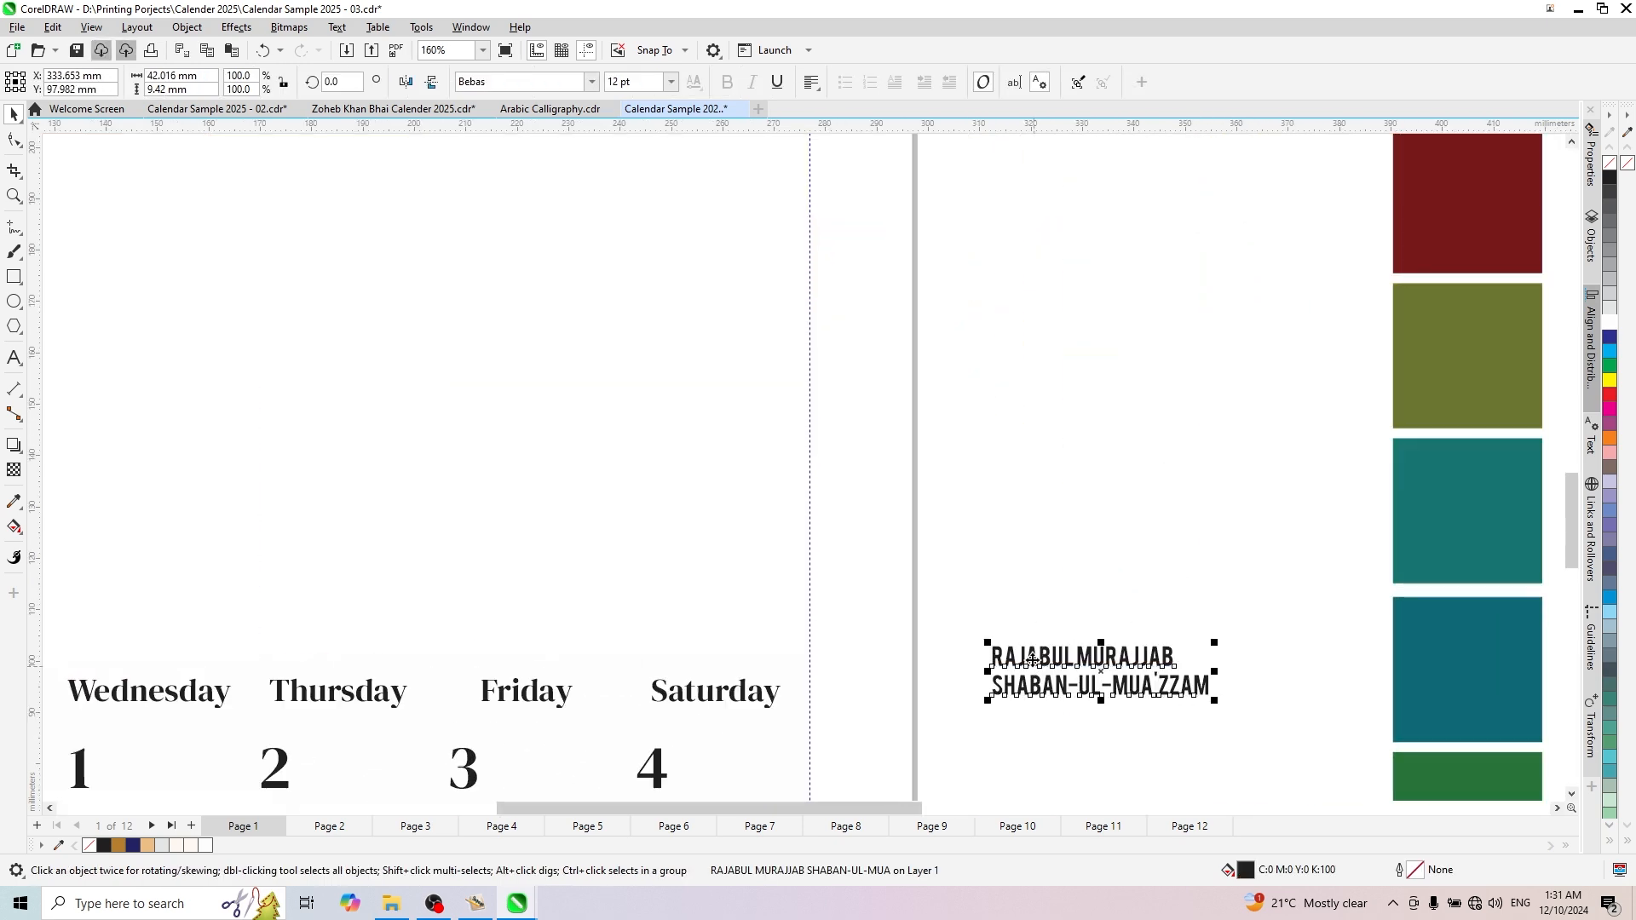
pyautogui.press('Up')
pyautogui.press('Up')
# - Join the two English Islamic month names on one line separated by "|" and move the text below the January title, about X 87 mm, Y 180 mm
pyautogui.doubleClick(991, 437)
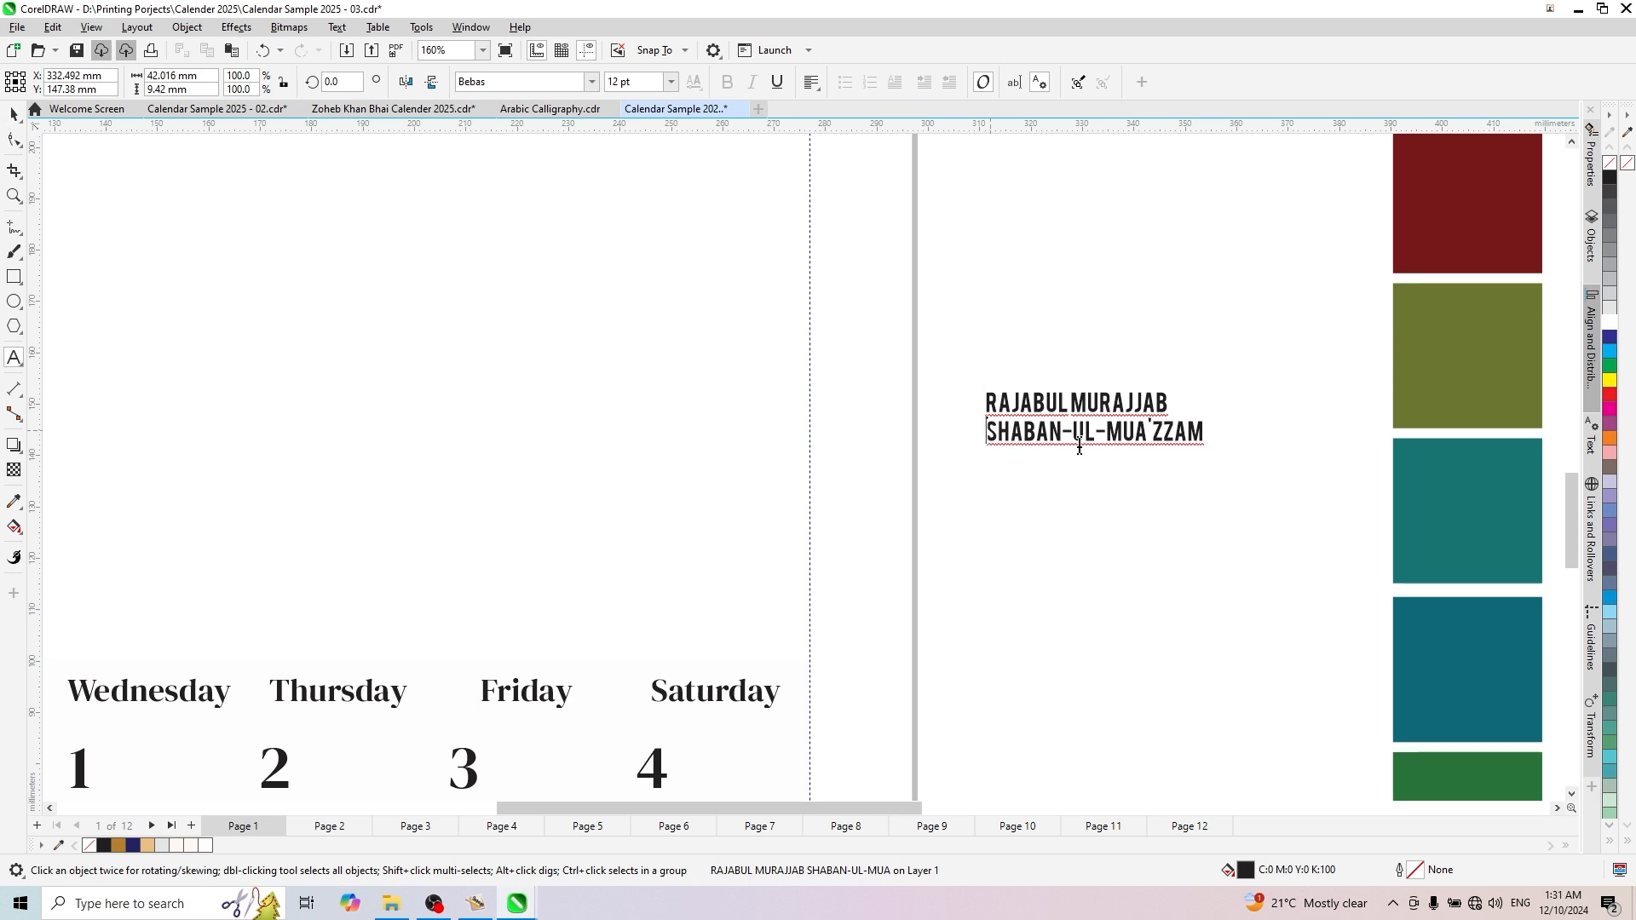
pyautogui.press('BackSpace')
pyautogui.write("| SHABAN-UL-MUA'ZZAM")
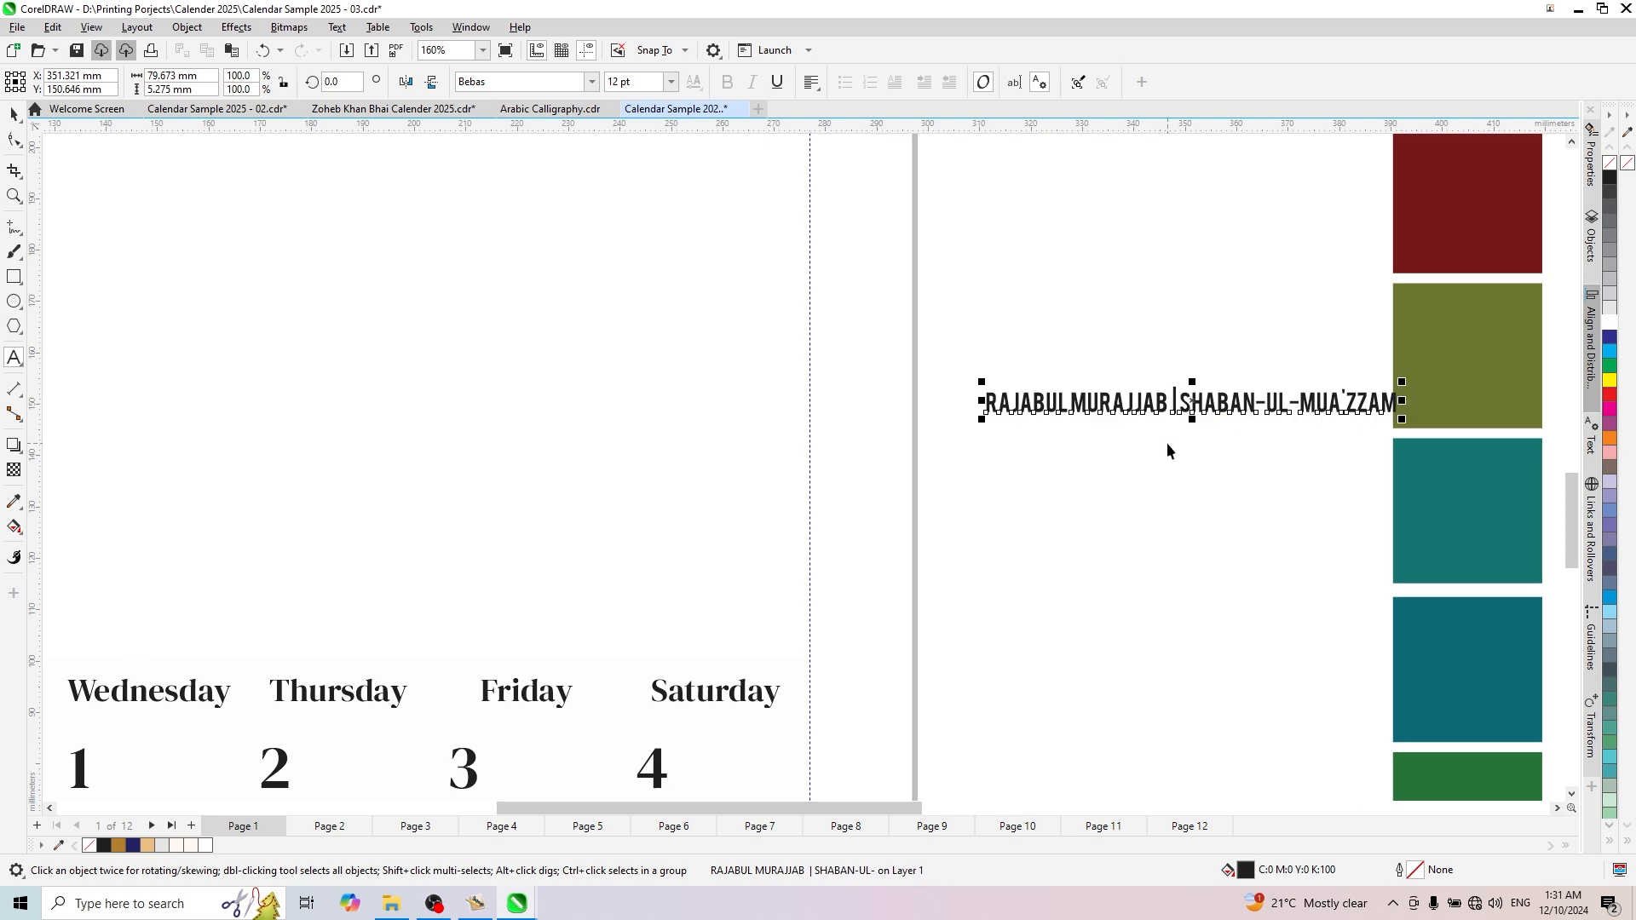
pyautogui.hotkey('ctrl', 'space')
pyautogui.scroll(-6, 1167, 447)
pyautogui.moveTo(1171, 455); pyautogui.dragTo(839, 423)
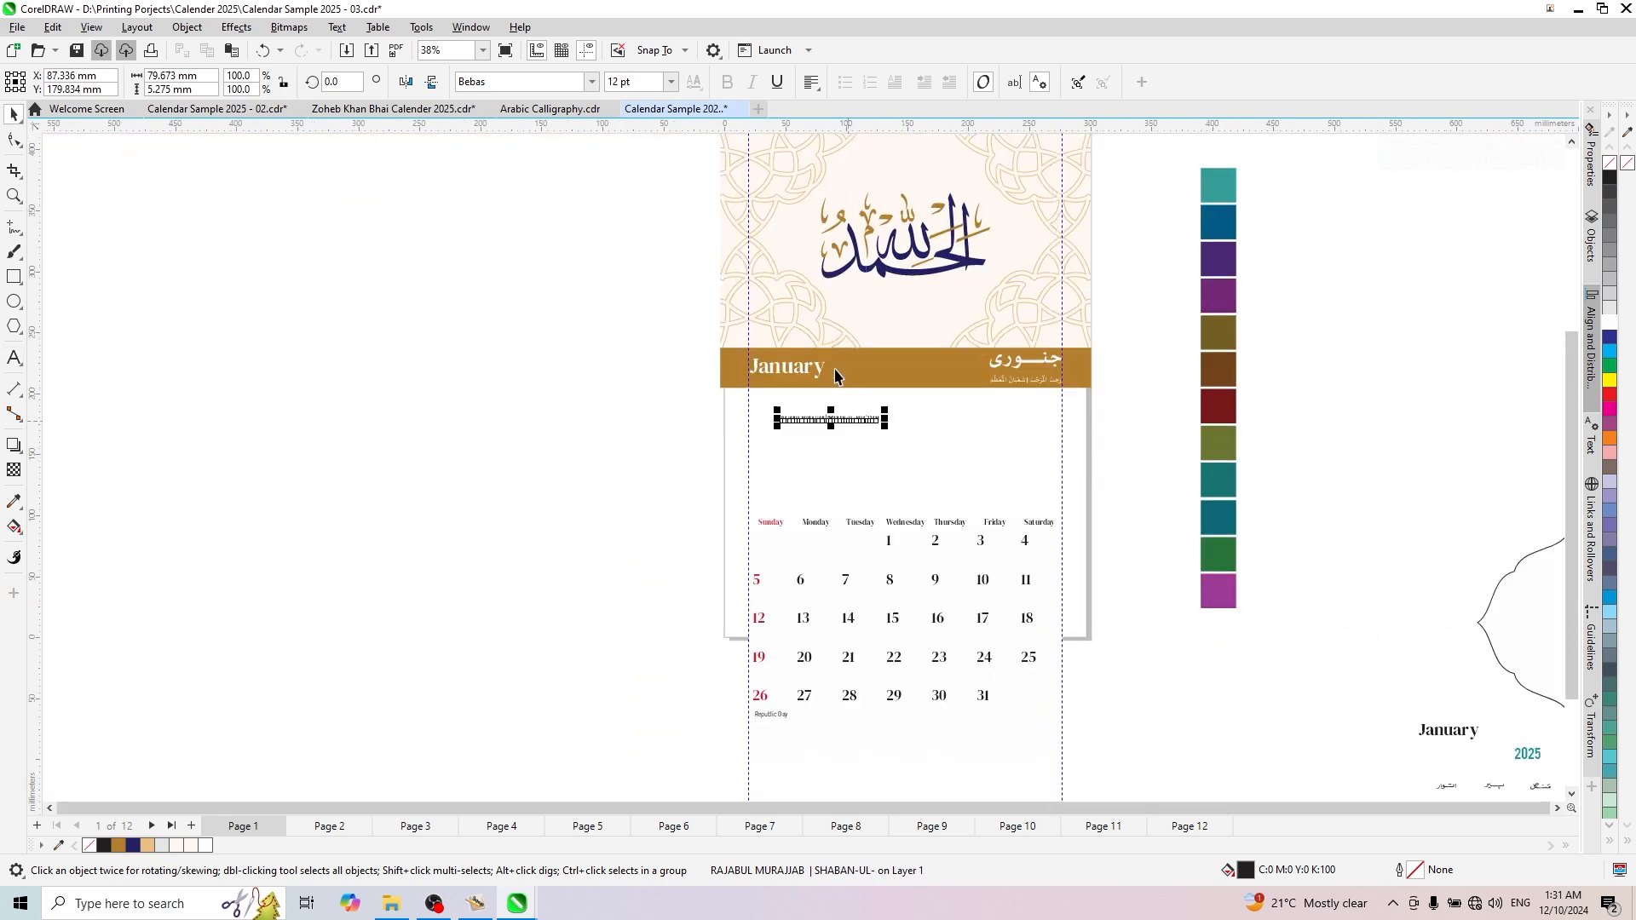
# - Place the English Islamic month names on the gold band beneath January, left-aligned with it, at about X 61 mm, Y 209 mm
pyautogui.scroll(6, 818, 417)
pyautogui.moveTo(839, 545); pyautogui.dragTo(729, 420)
pyautogui.hotkey('shift', 'pageup')
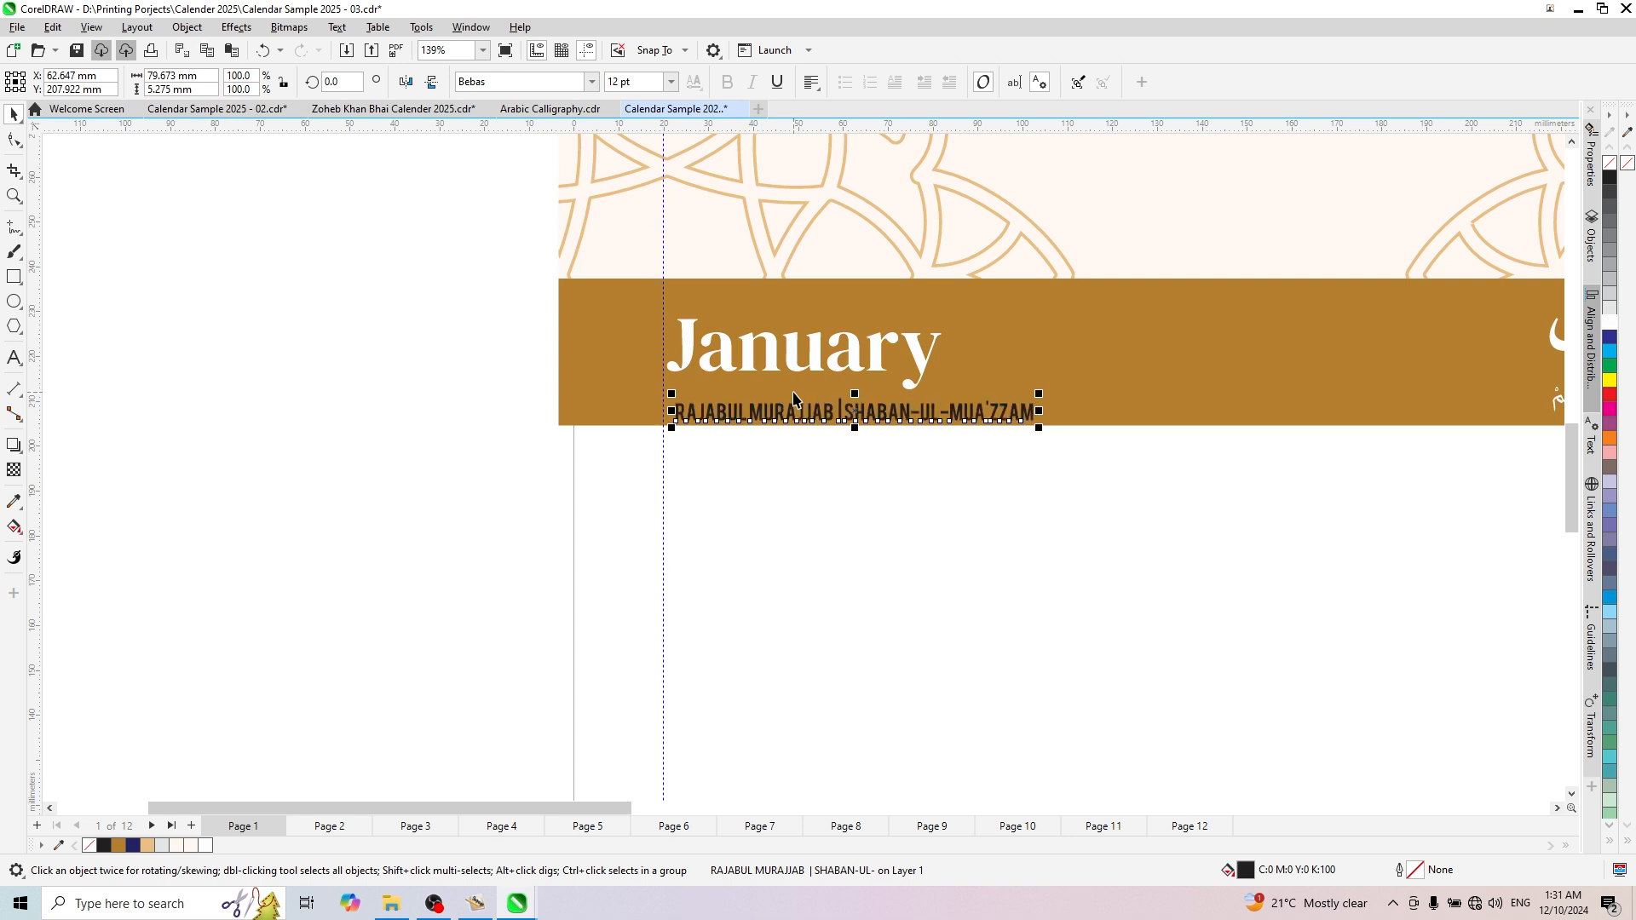
pyautogui.keyDown('shift'); pyautogui.click(848, 367); pyautogui.keyUp('shift')
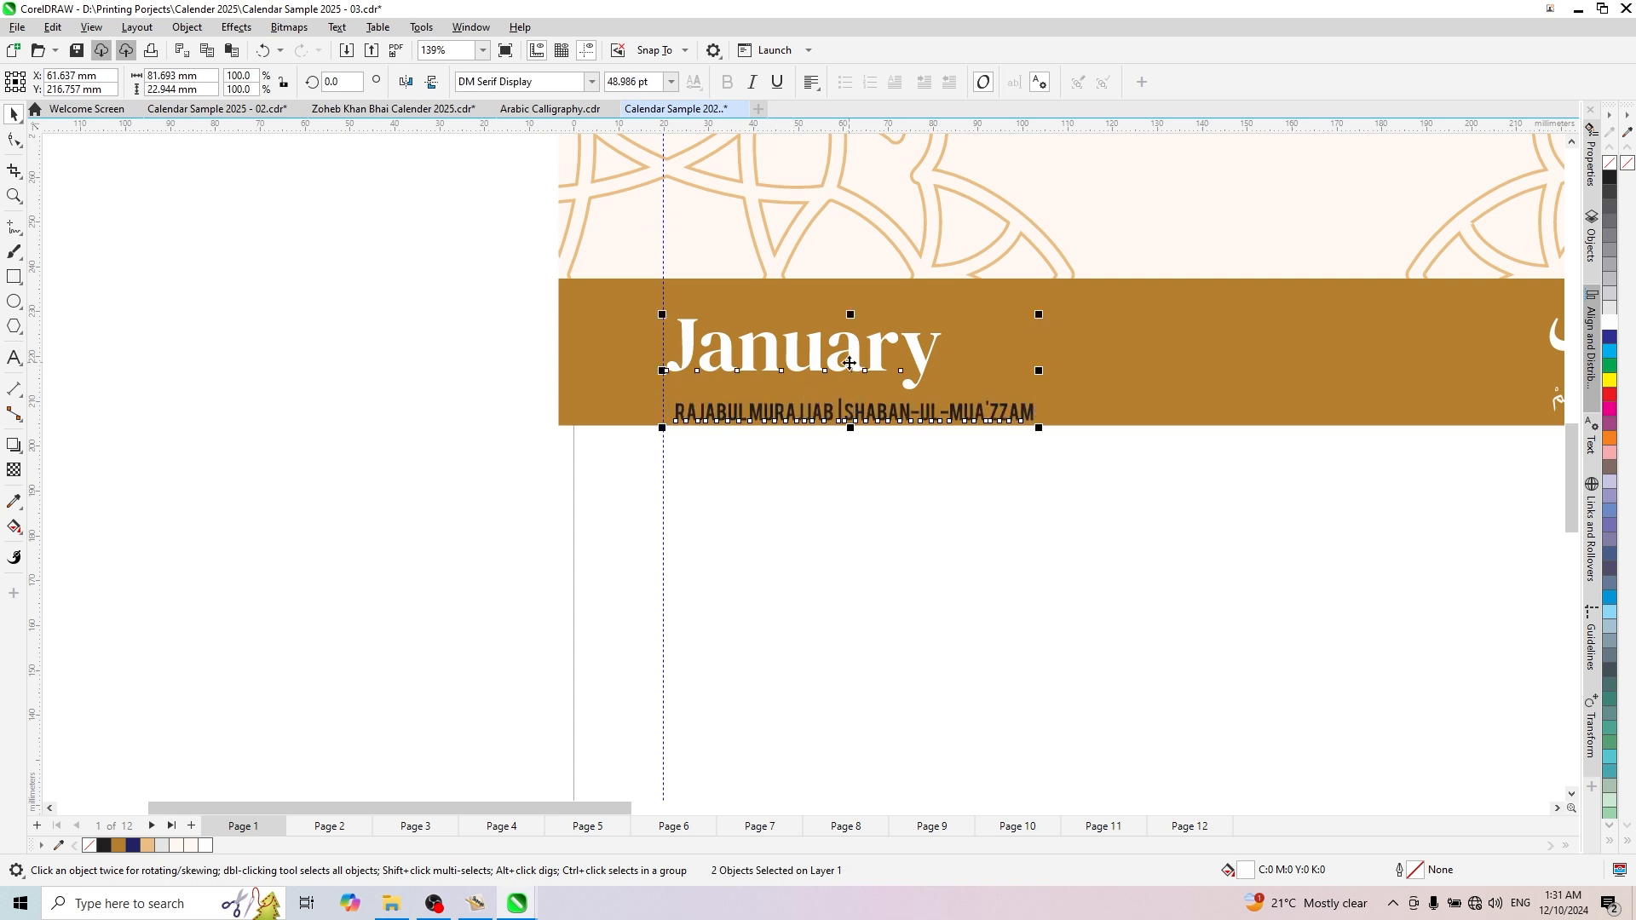
pyautogui.scroll(-3, 701, 460)
pyautogui.moveTo(545, 501); pyautogui.dragTo(1107, 387)
pyautogui.scroll(4, 935, 417)
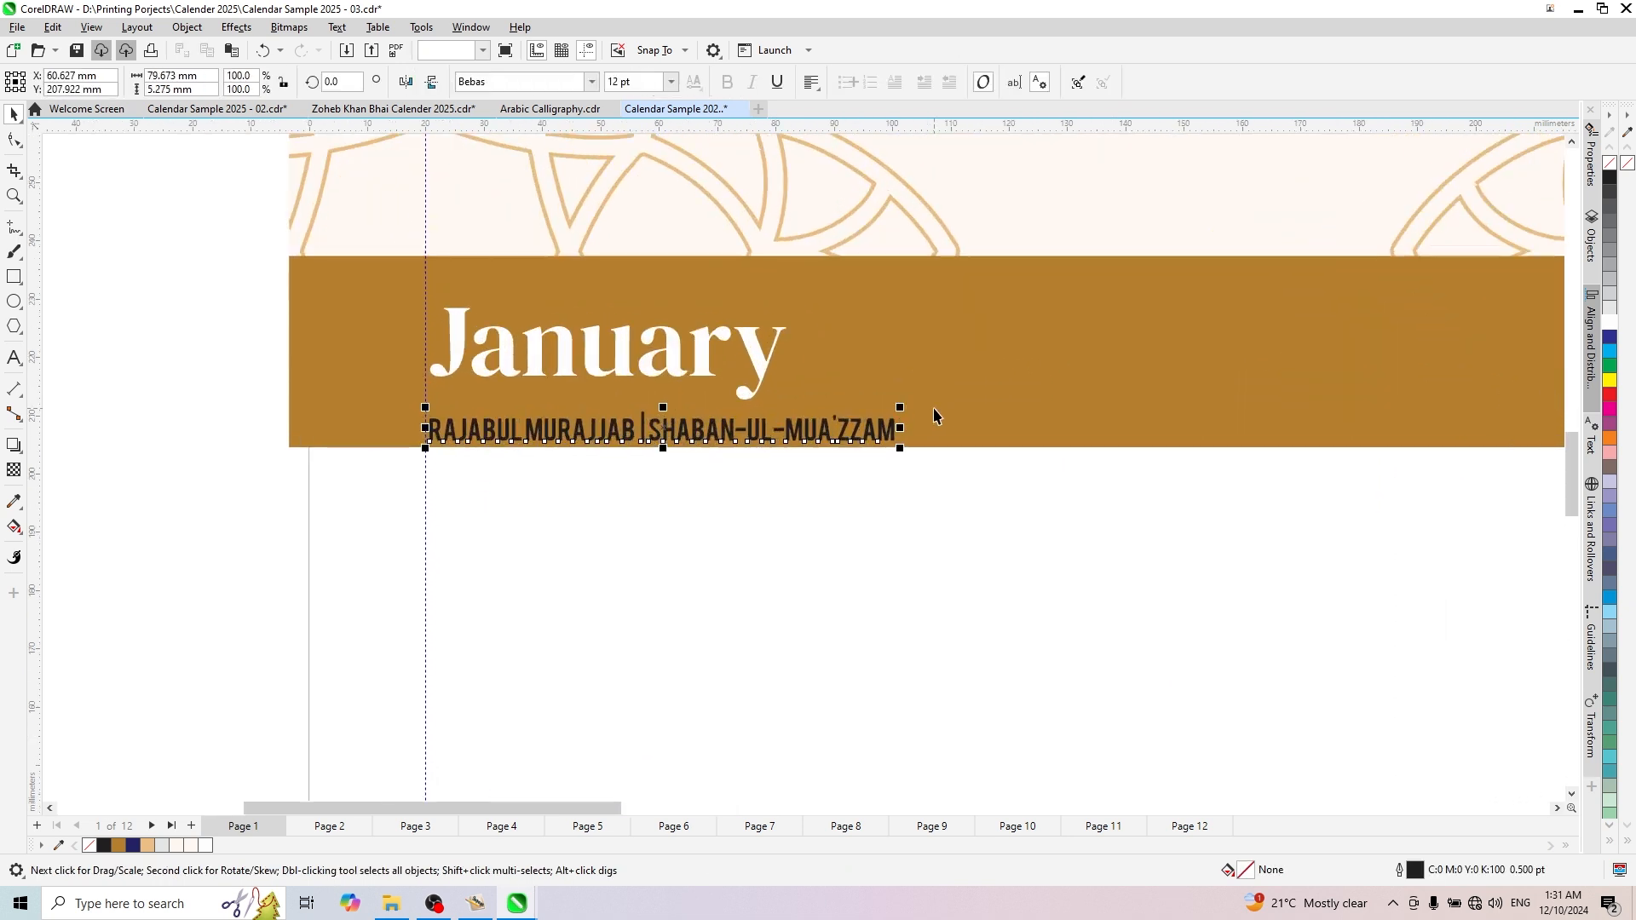
pyautogui.press('Up')
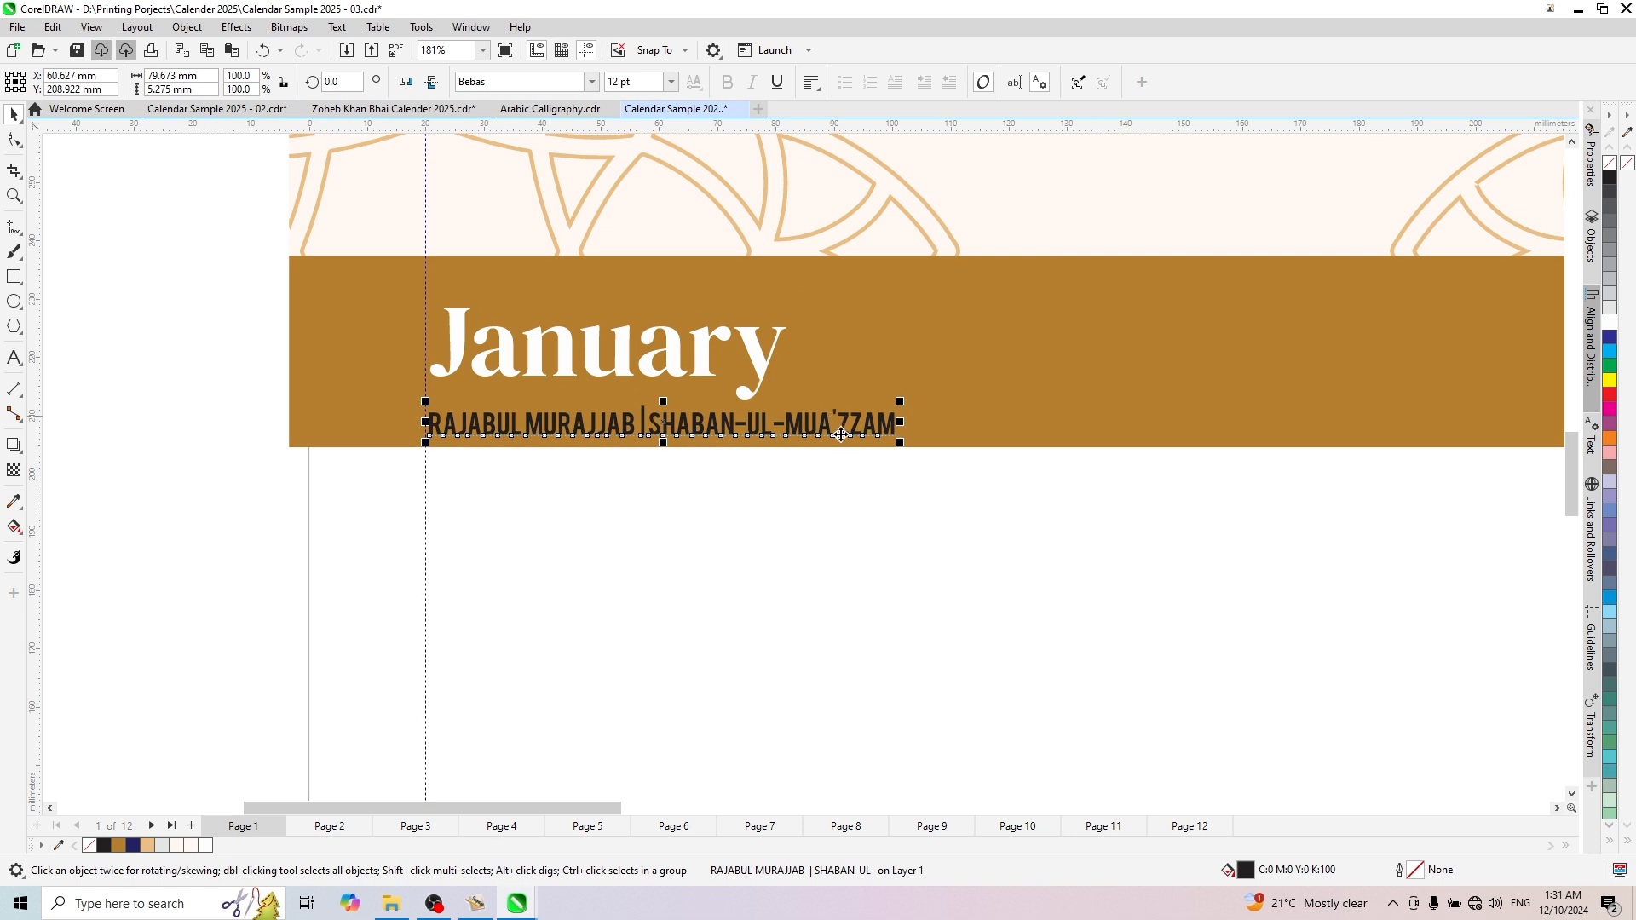
# - Fill the English Islamic month names white and raise them together with the January title to about Y 219 mm
pyautogui.scroll(-3, 492, 425)
pyautogui.moveTo(292, 668); pyautogui.dragTo(765, 350)
pyautogui.click(1606, 324)
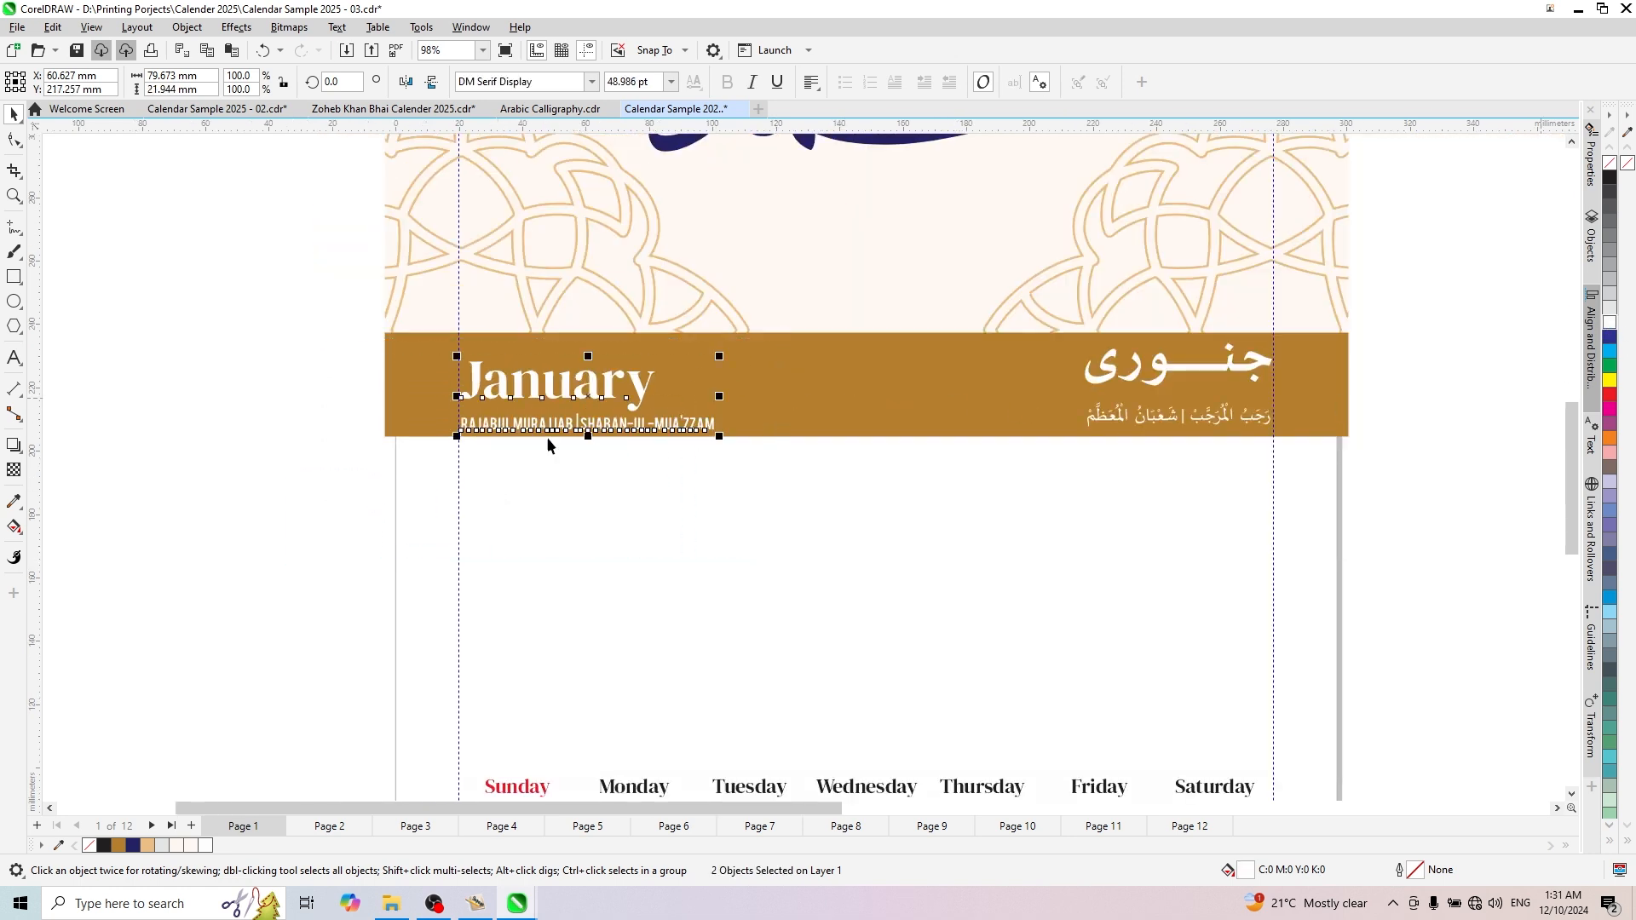
pyautogui.moveTo(311, 497); pyautogui.dragTo(785, 347)
pyautogui.scroll(2, 608, 385)
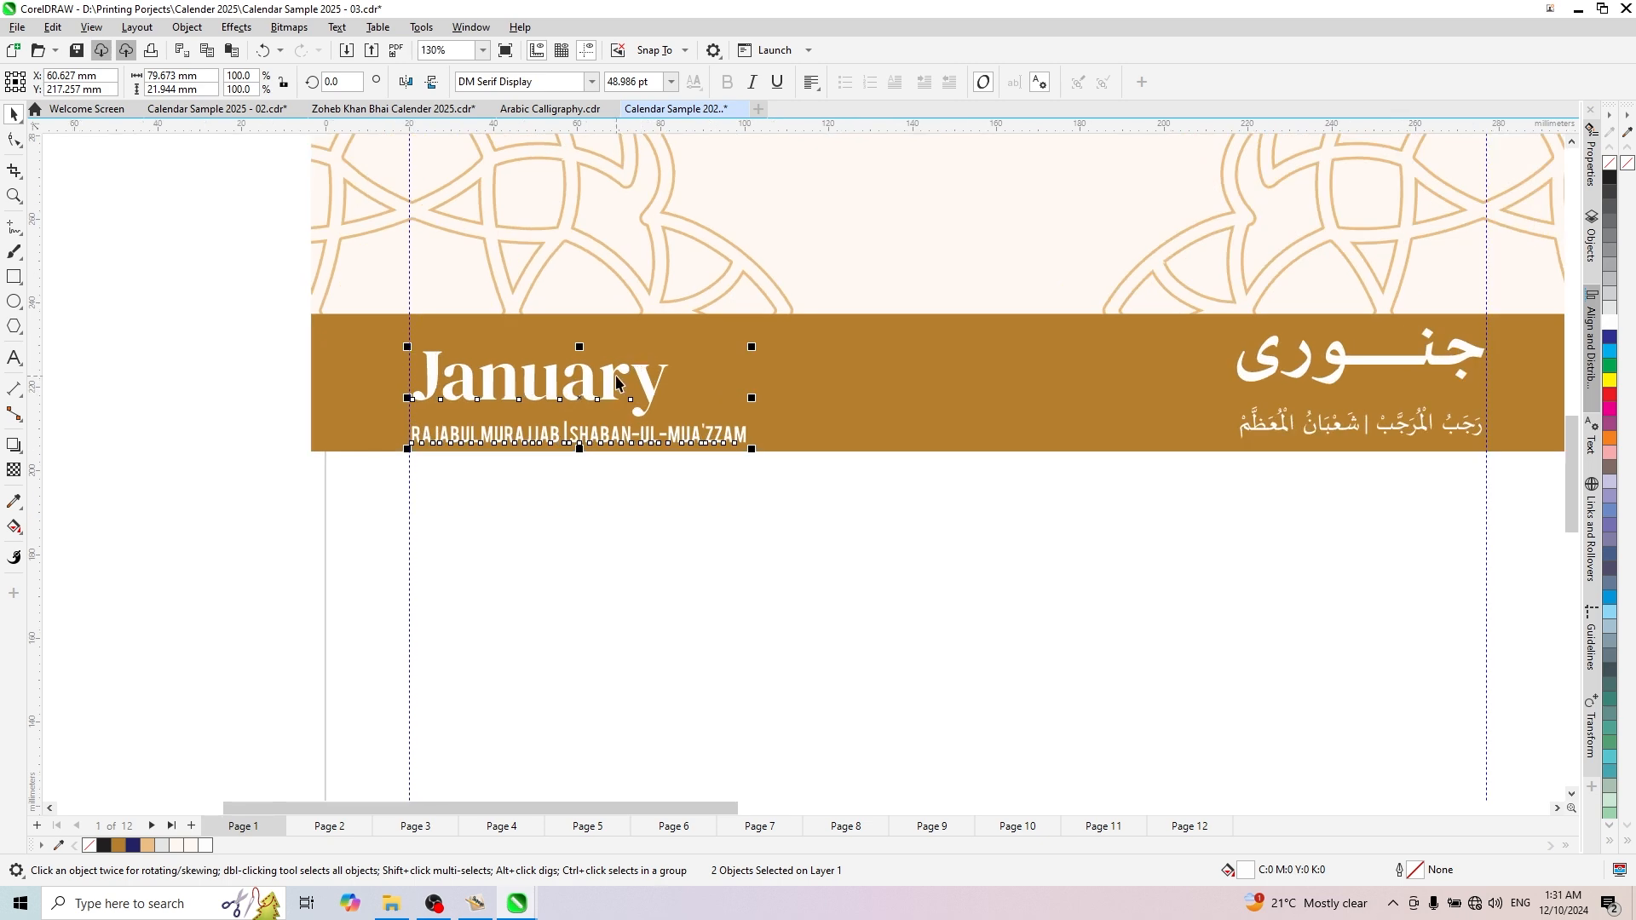
pyautogui.moveTo(613, 383)
pyautogui.mouseDown()
pyautogui.moveTo(610, 366)
pyautogui.moveTo(610, 384)
pyautogui.mouseUp()
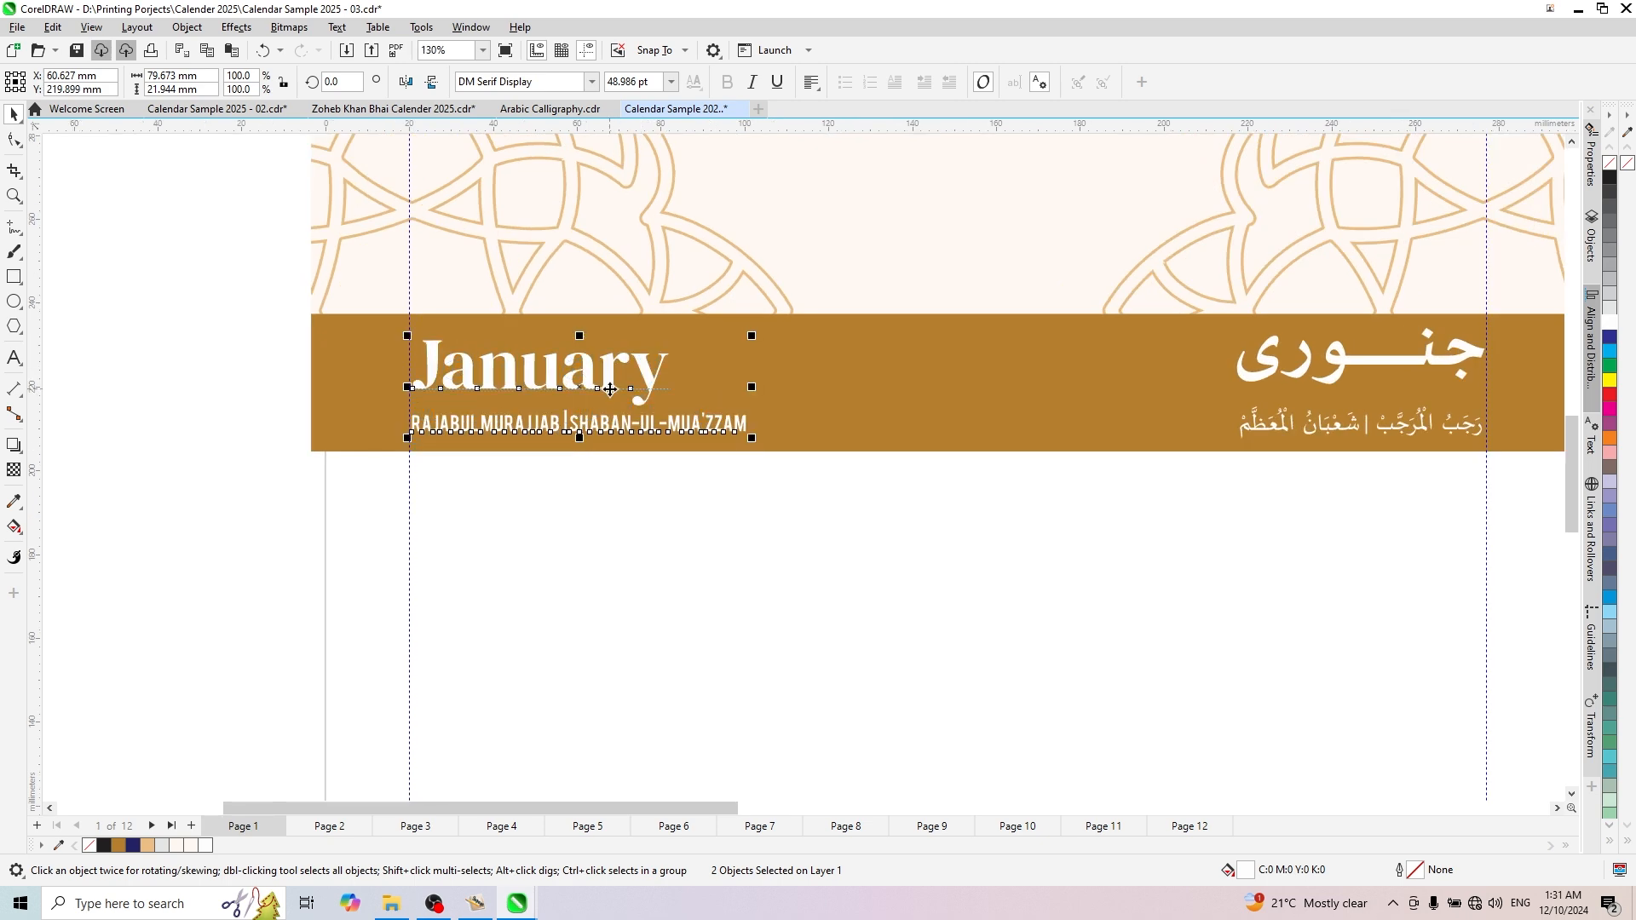
pyautogui.scroll(-4, 610, 389)
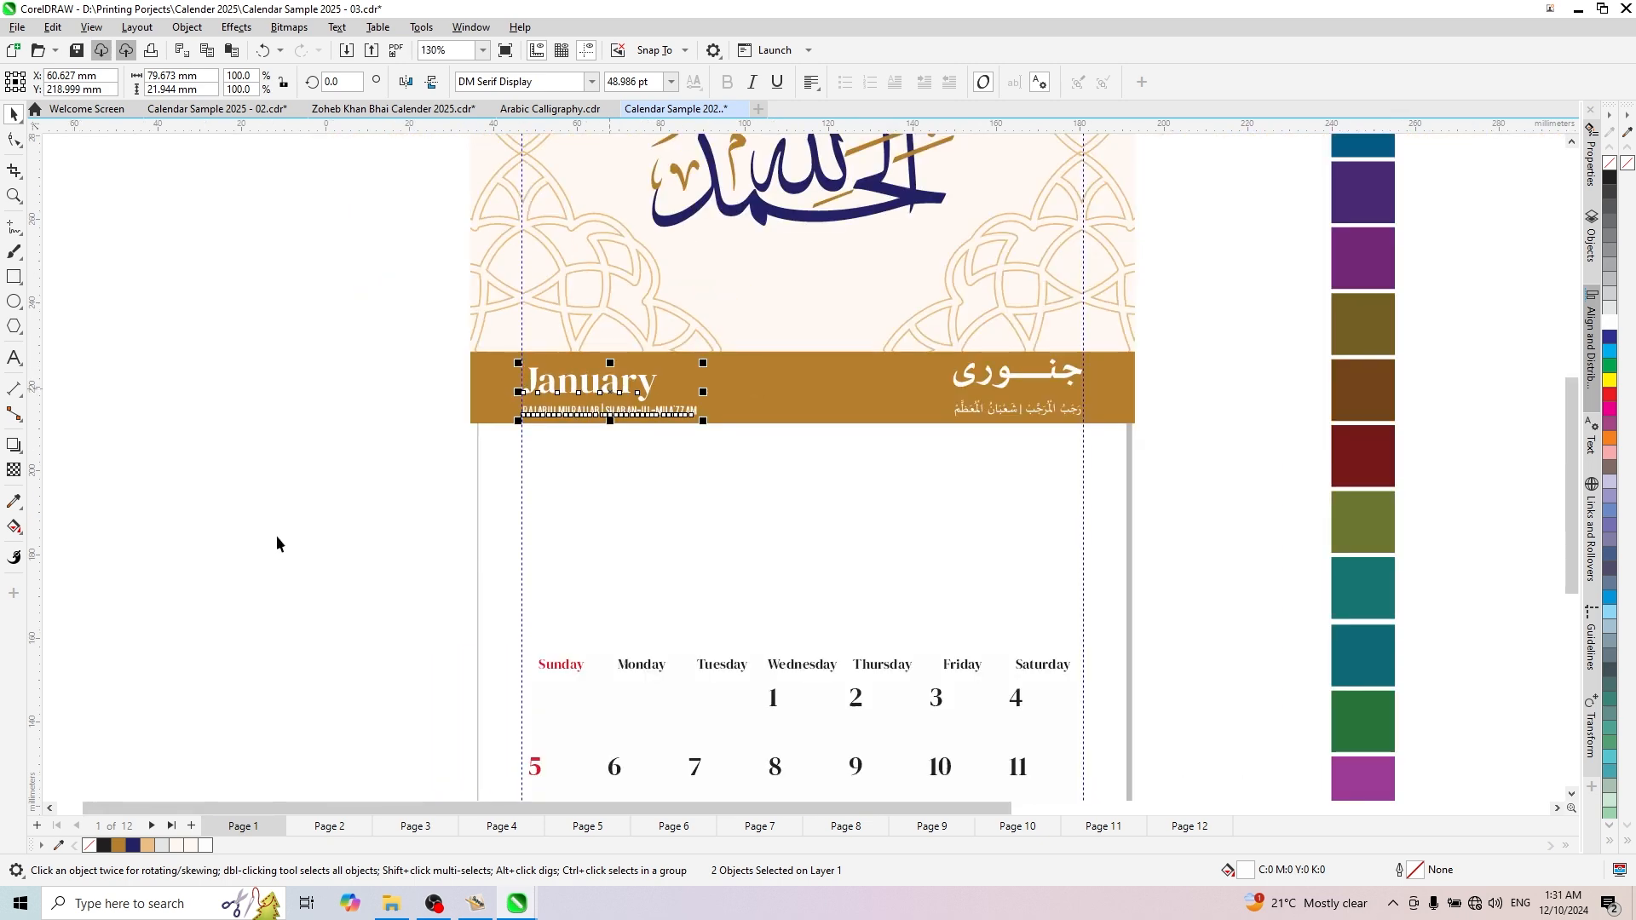
pyautogui.click(849, 452)
# - Bring the 2025 and Hijri year texts up beside the color swatches, at about X 569 mm, Y 316 mm
pyautogui.scroll(3, 849, 447)
pyautogui.scroll(-1, 849, 448)
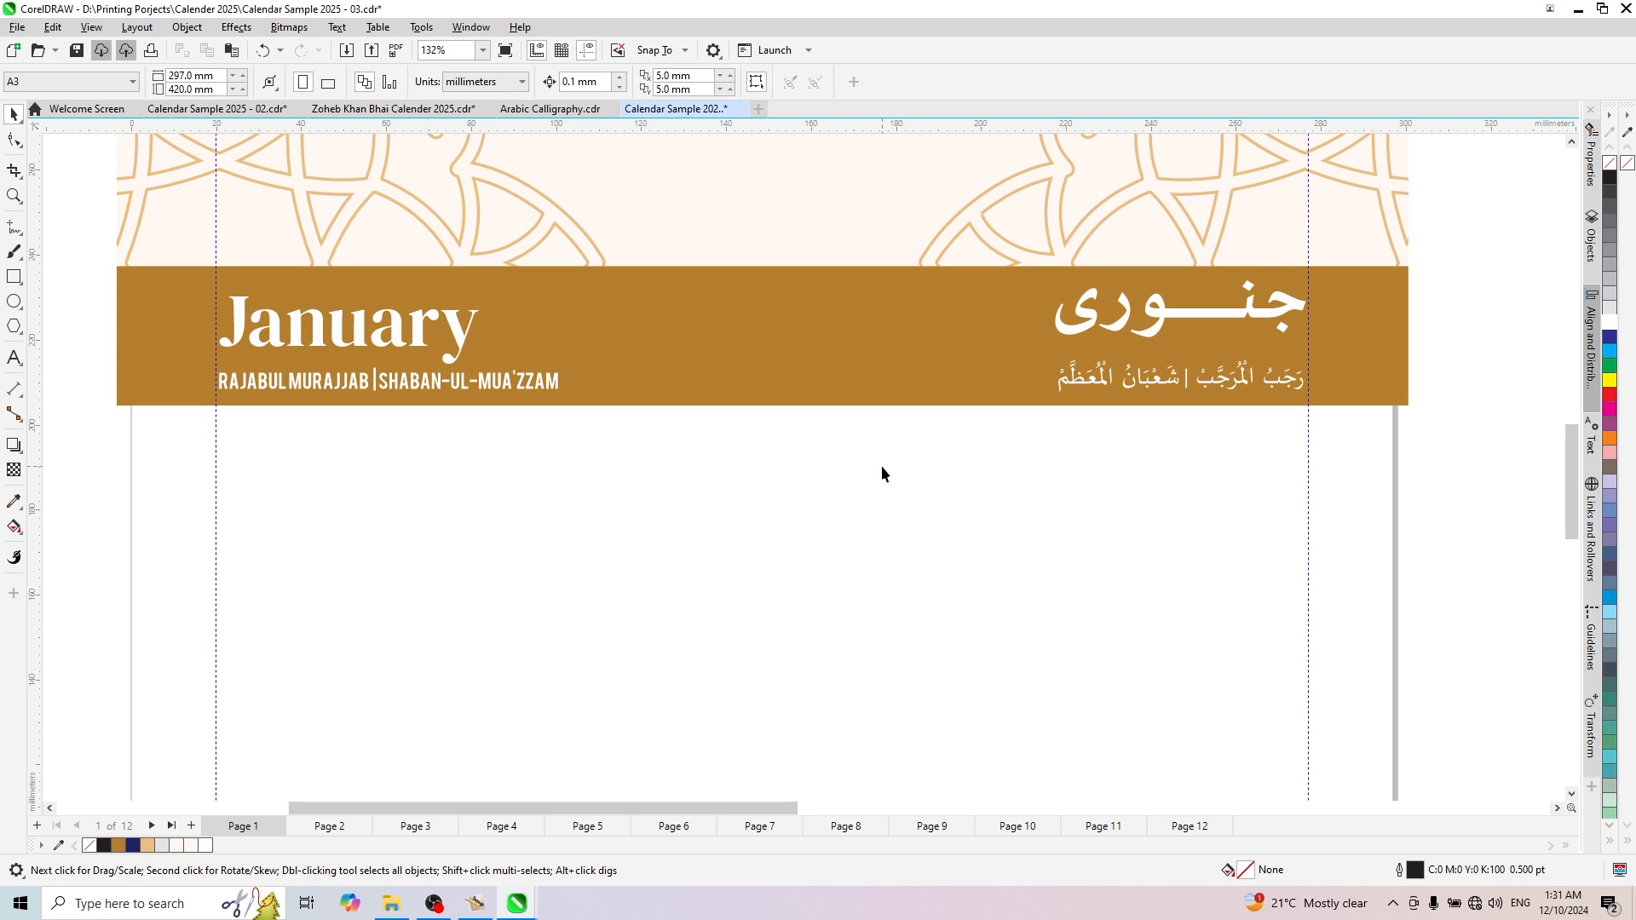
pyautogui.scroll(-4, 882, 471)
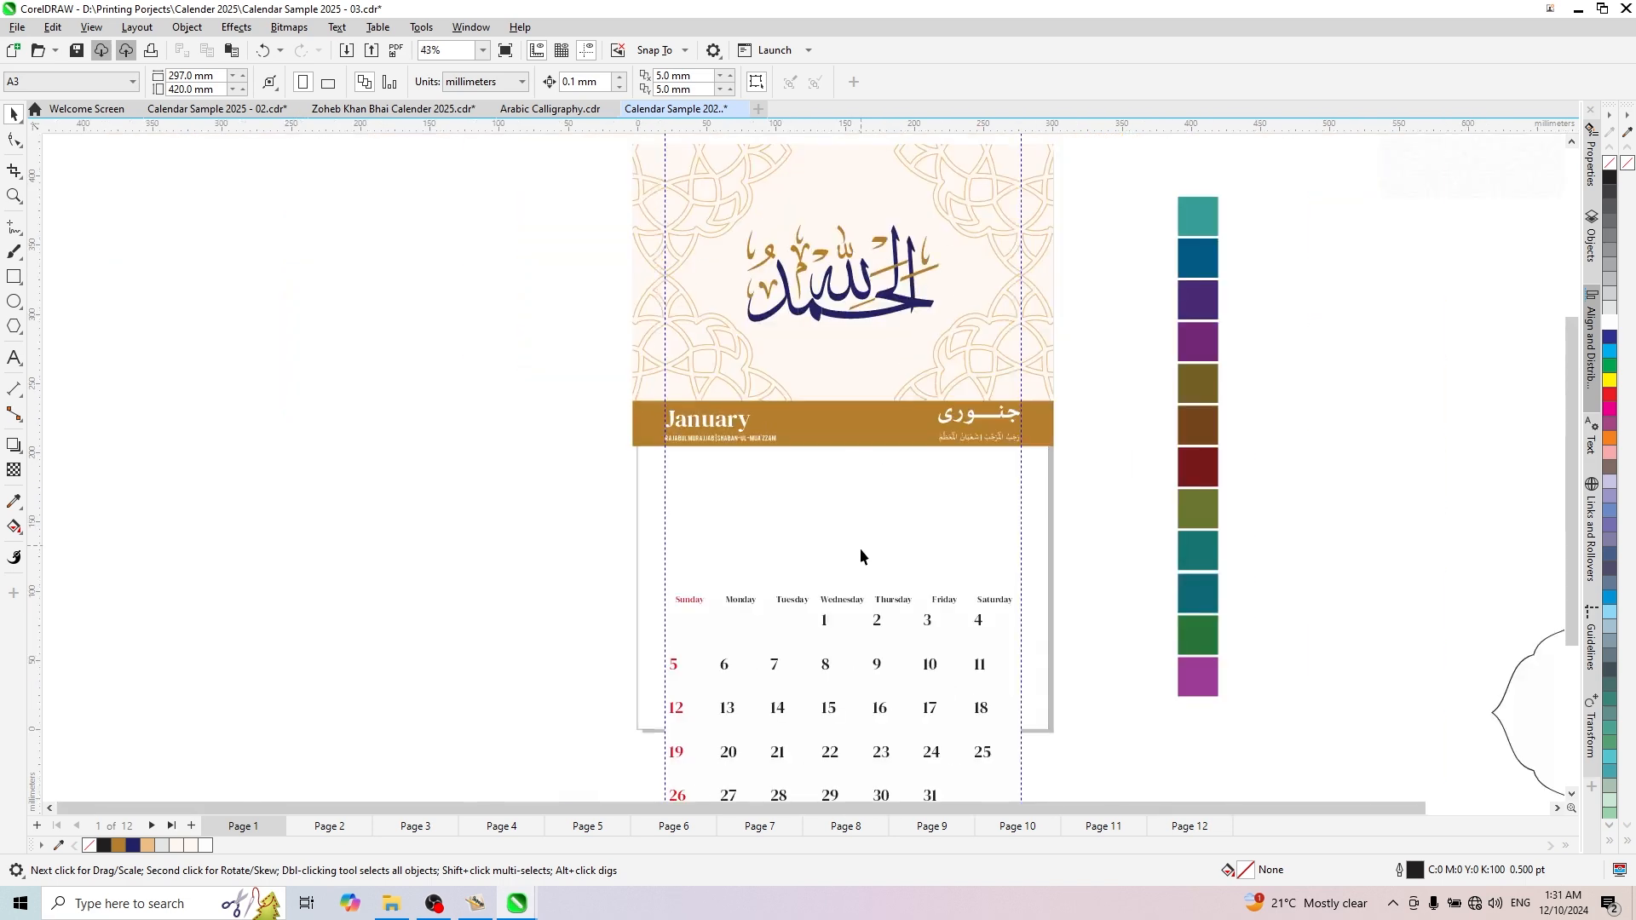
pyautogui.scroll(-2, 970, 583)
pyautogui.scroll(2, 962, 552)
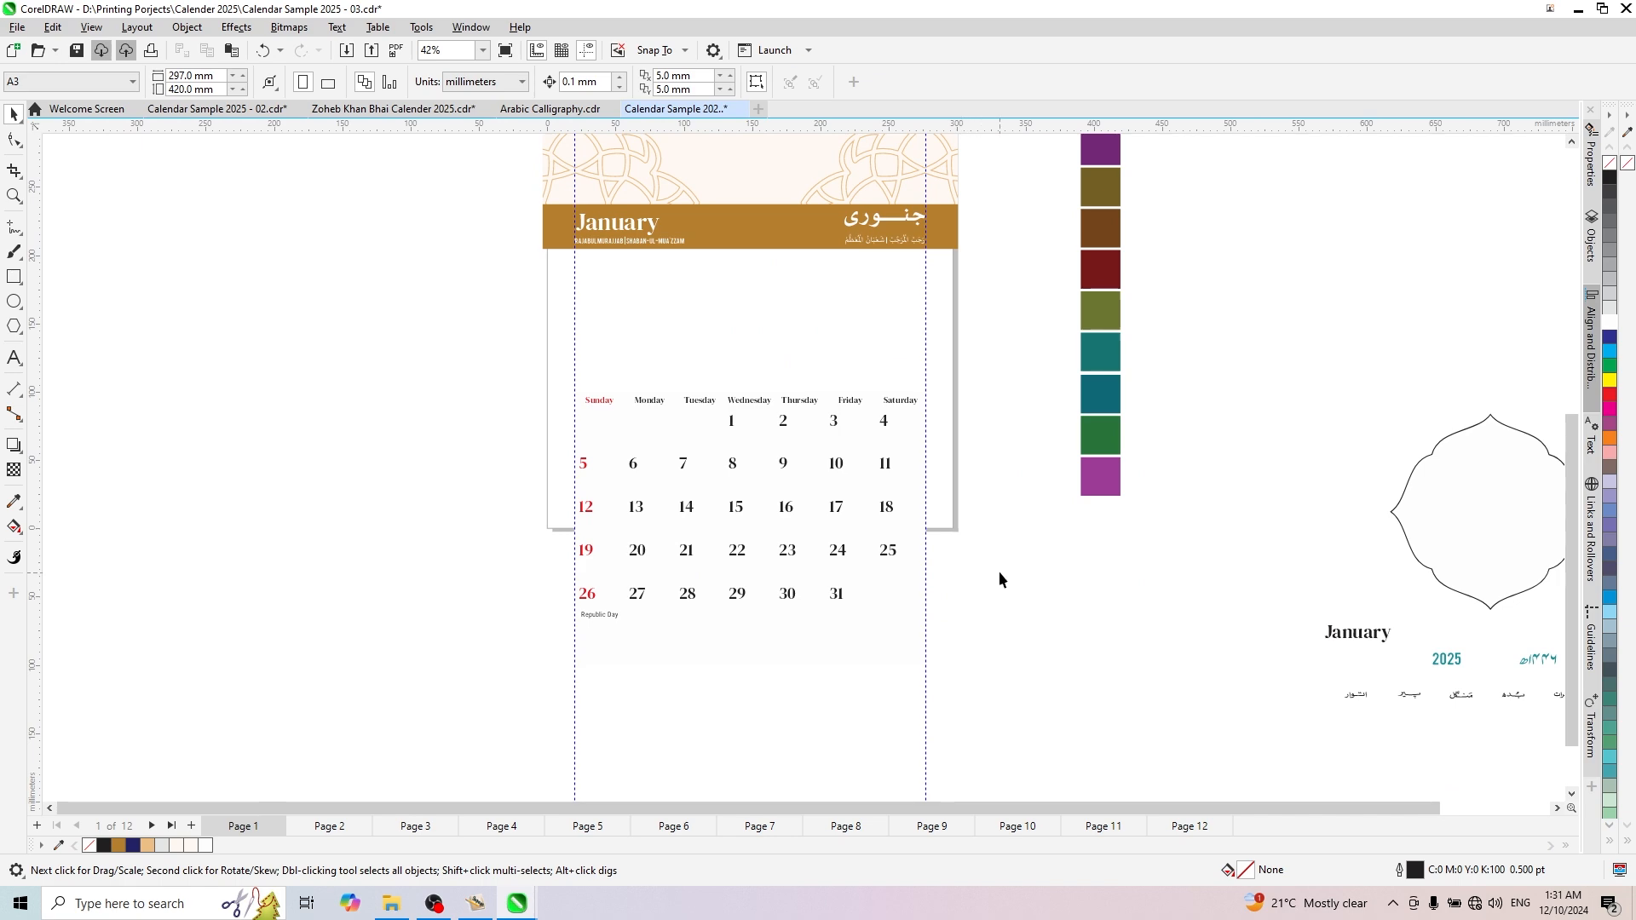
pyautogui.scroll(-2, 843, 523)
pyautogui.scroll(2, 889, 593)
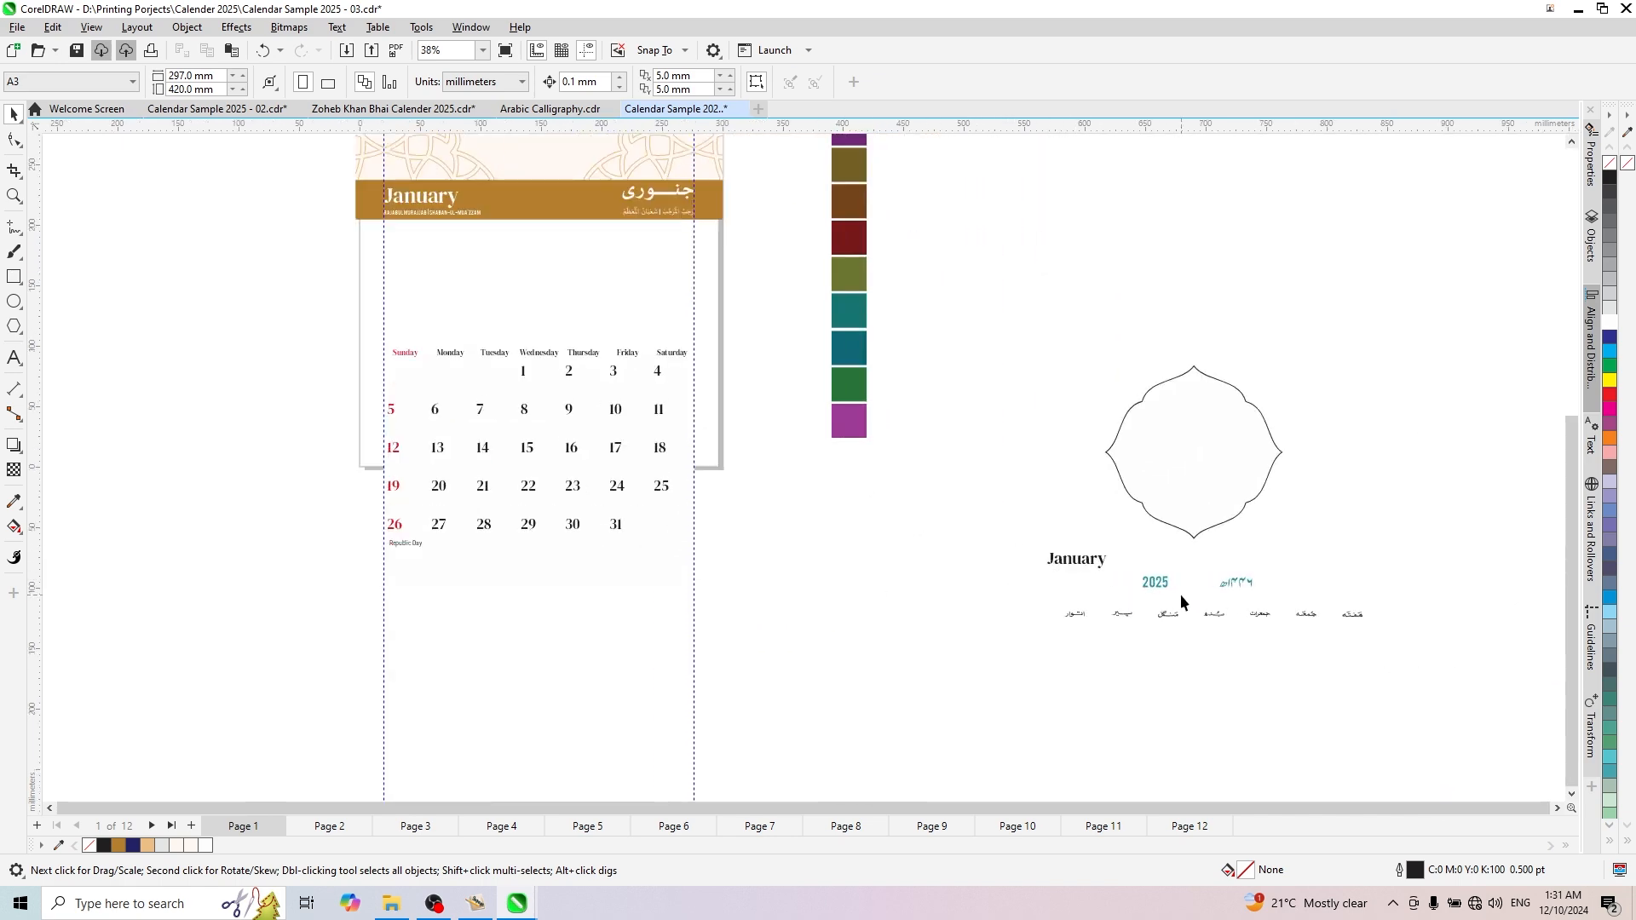
pyautogui.moveTo(1119, 611); pyautogui.dragTo(1117, 611)
pyautogui.scroll(-2, 1209, 577)
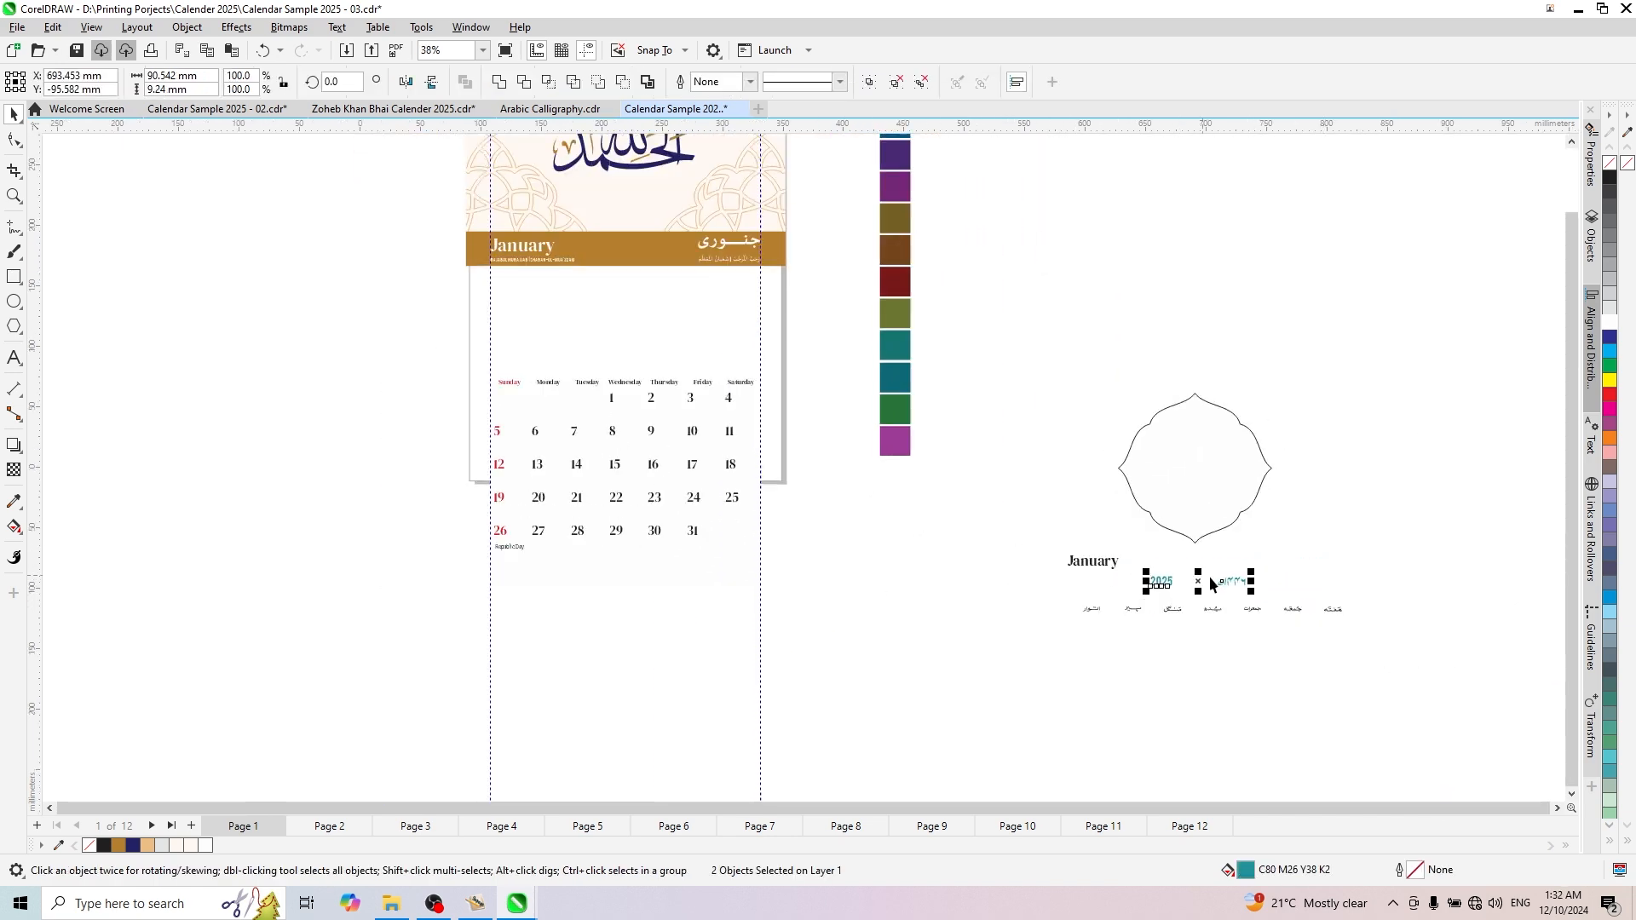
pyautogui.moveTo(1224, 580); pyautogui.dragTo(1139, 283)
pyautogui.scroll(1, 1043, 206)
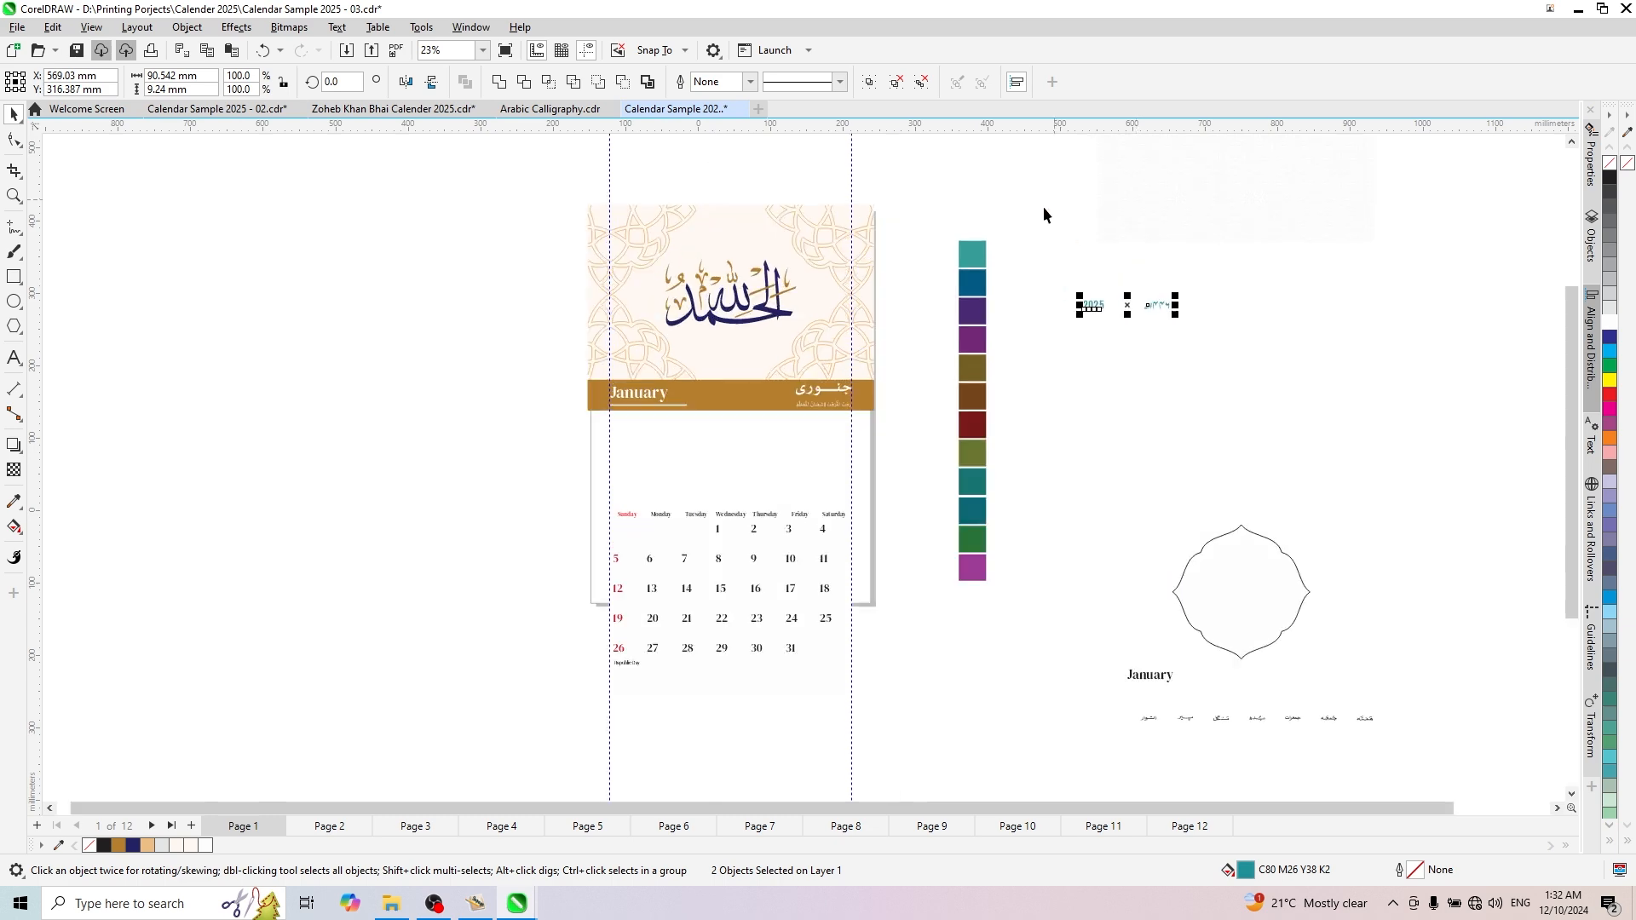
# - Fill both year texts with the navy C100 M98 Y19 K28 from the document palette
pyautogui.scroll(3, 1082, 353)
pyautogui.click(1077, 409)
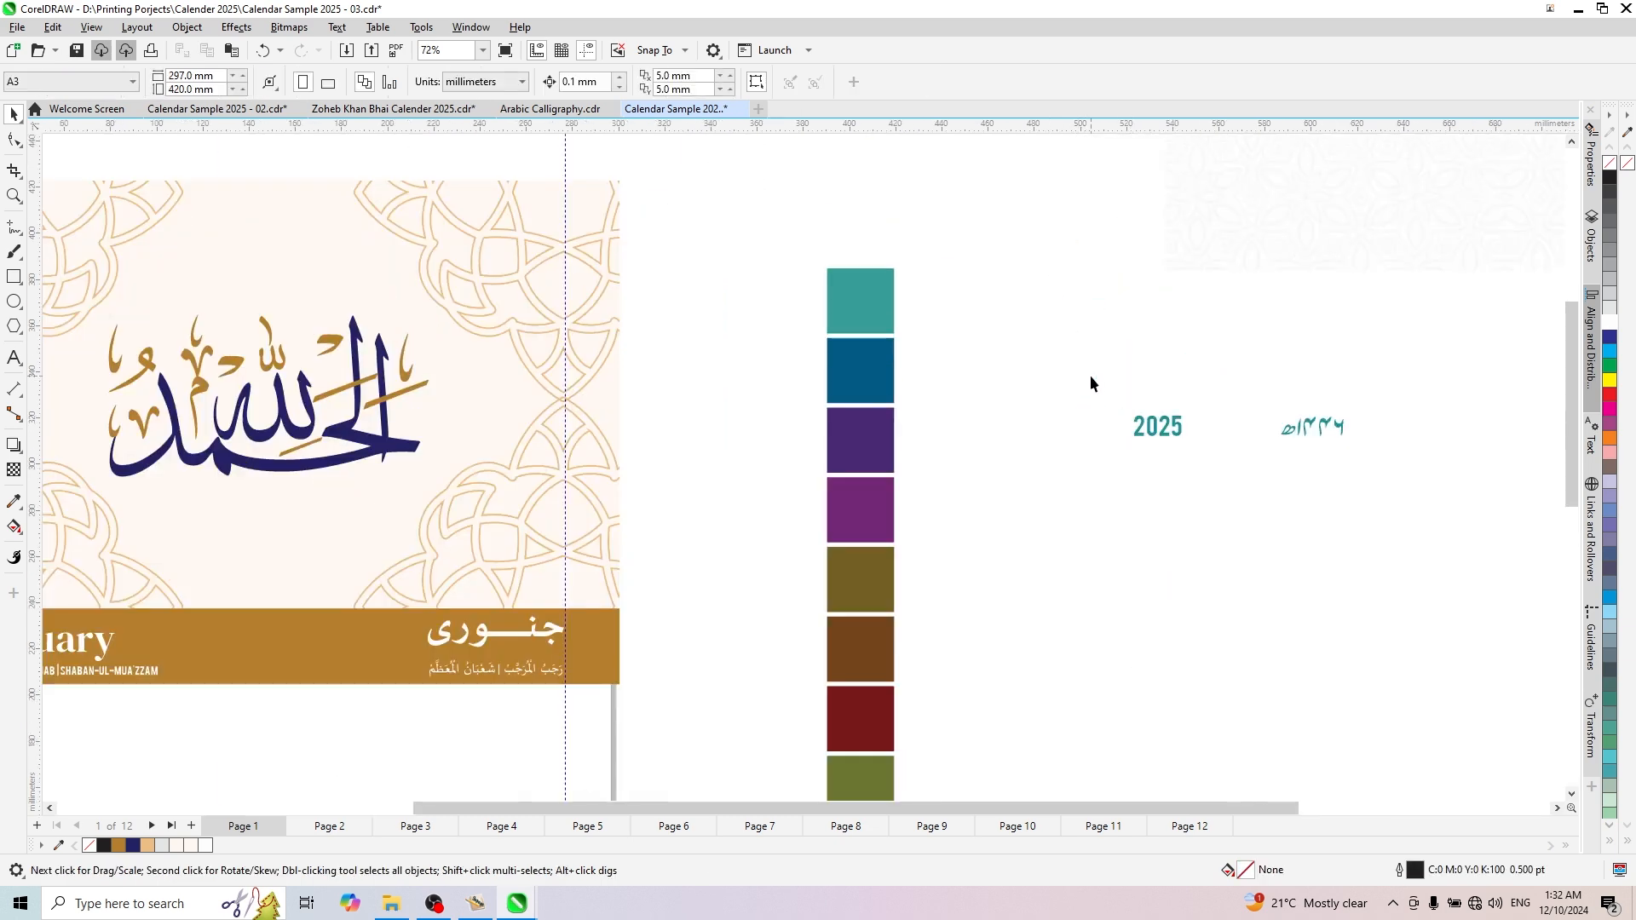
pyautogui.moveTo(1215, 438); pyautogui.dragTo(1215, 438)
pyautogui.scroll(-2, 1260, 467)
pyautogui.scroll(2, 1243, 465)
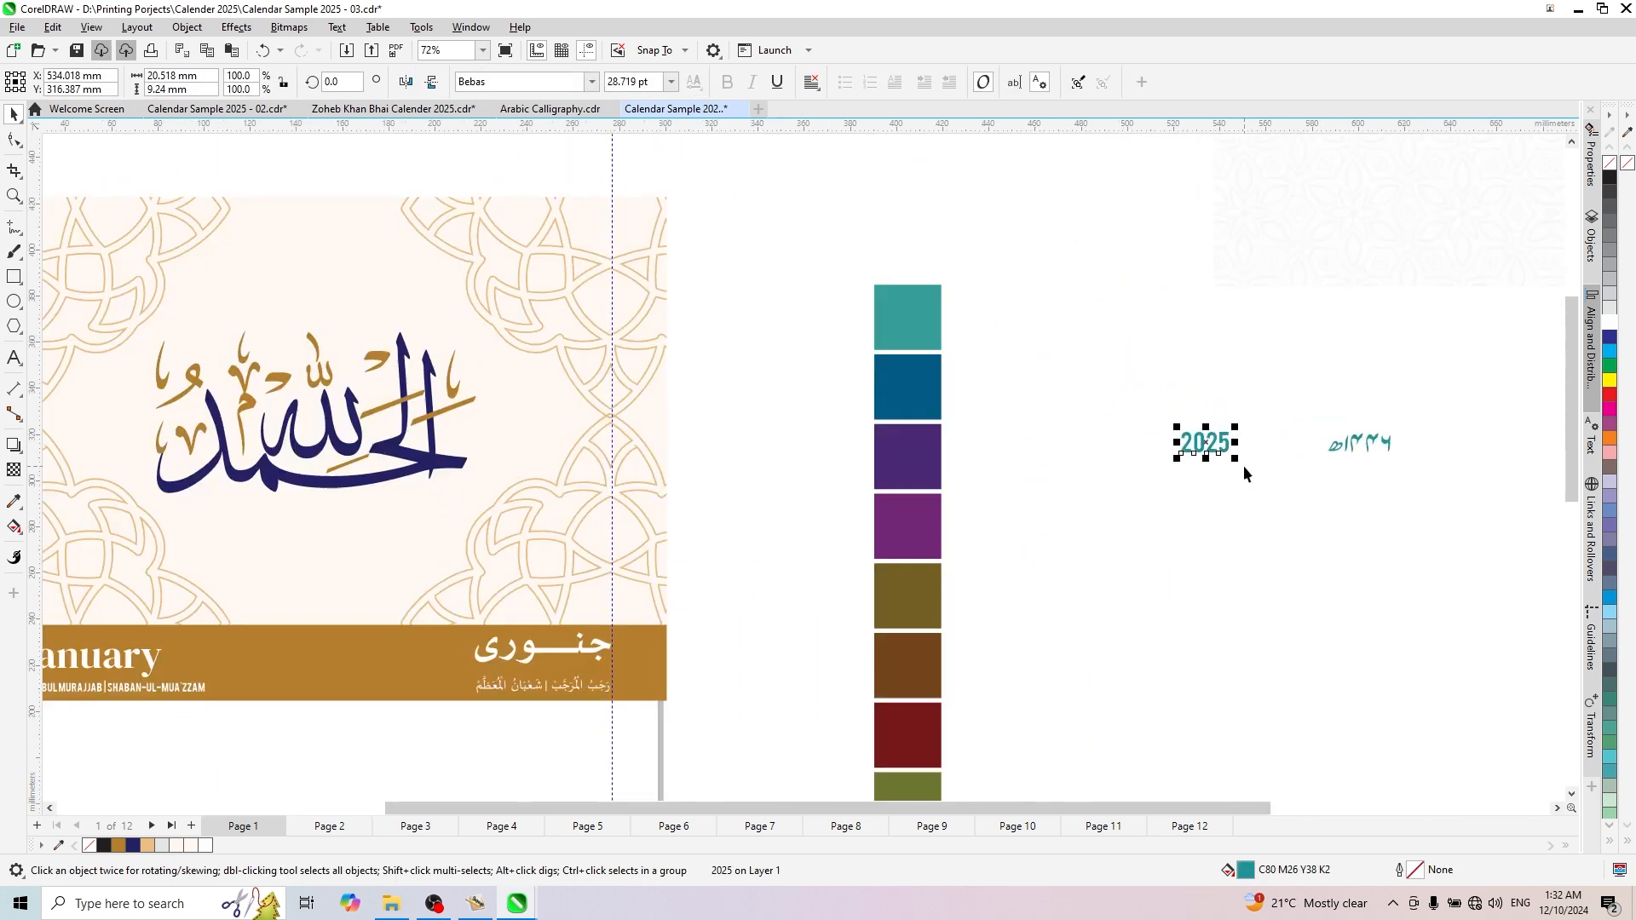
pyautogui.scroll(-2, 1242, 465)
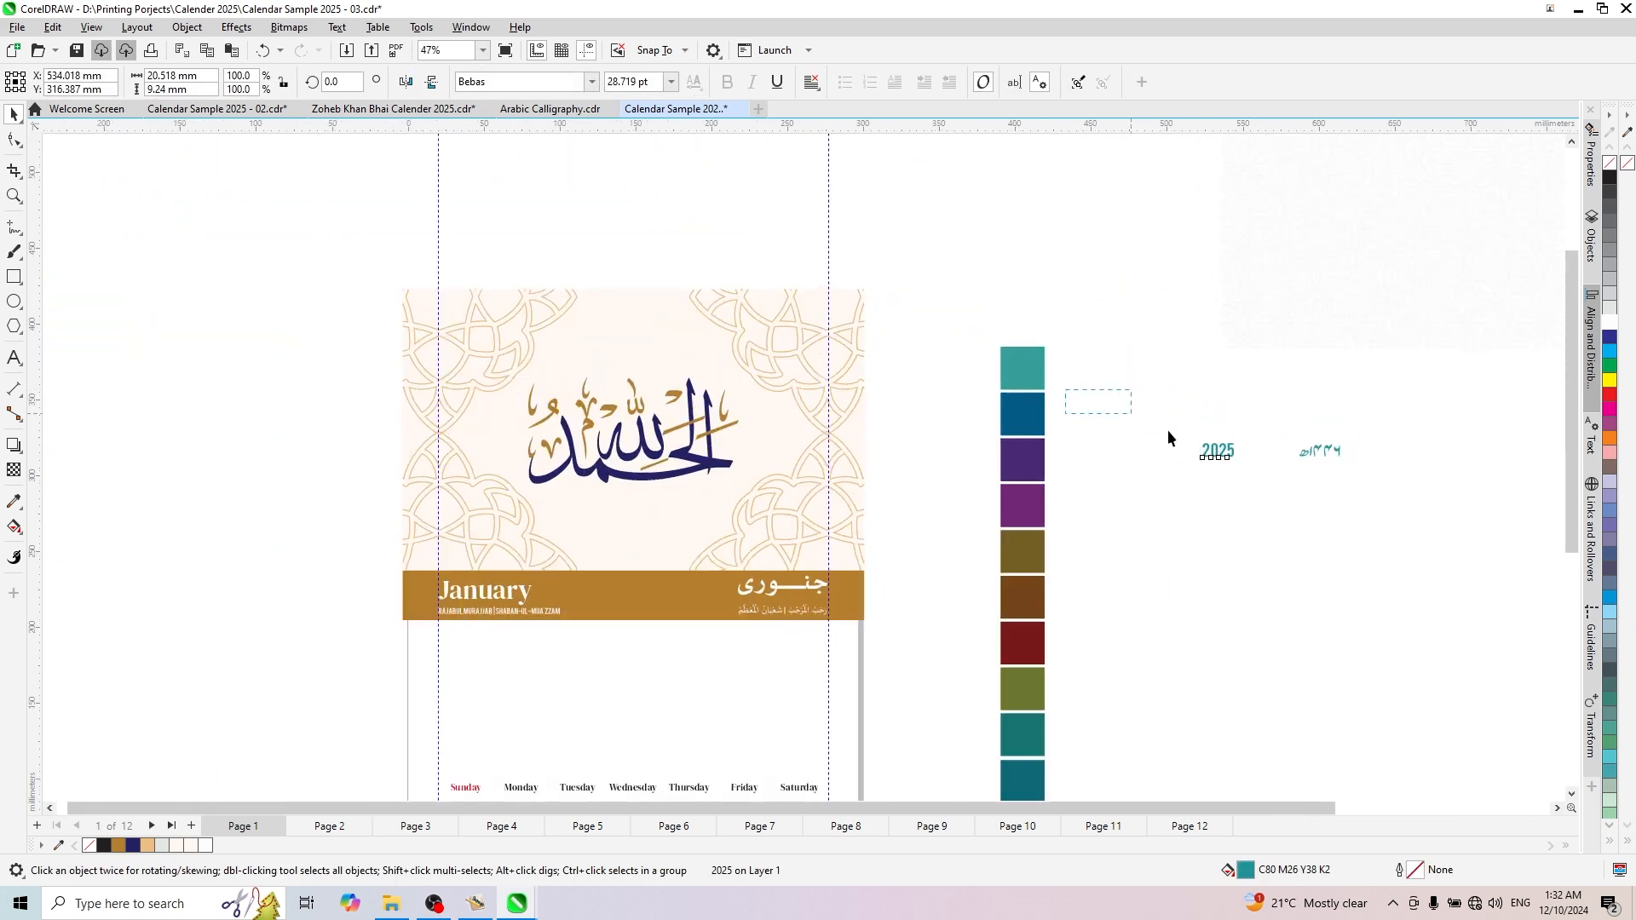
pyautogui.click(132, 846)
# - Place 2025 above January at about X 33 mm, Y 244 mm, and the Hijri year above the Urdu month at X 261 mm, Y 245 mm
pyautogui.click(1206, 463)
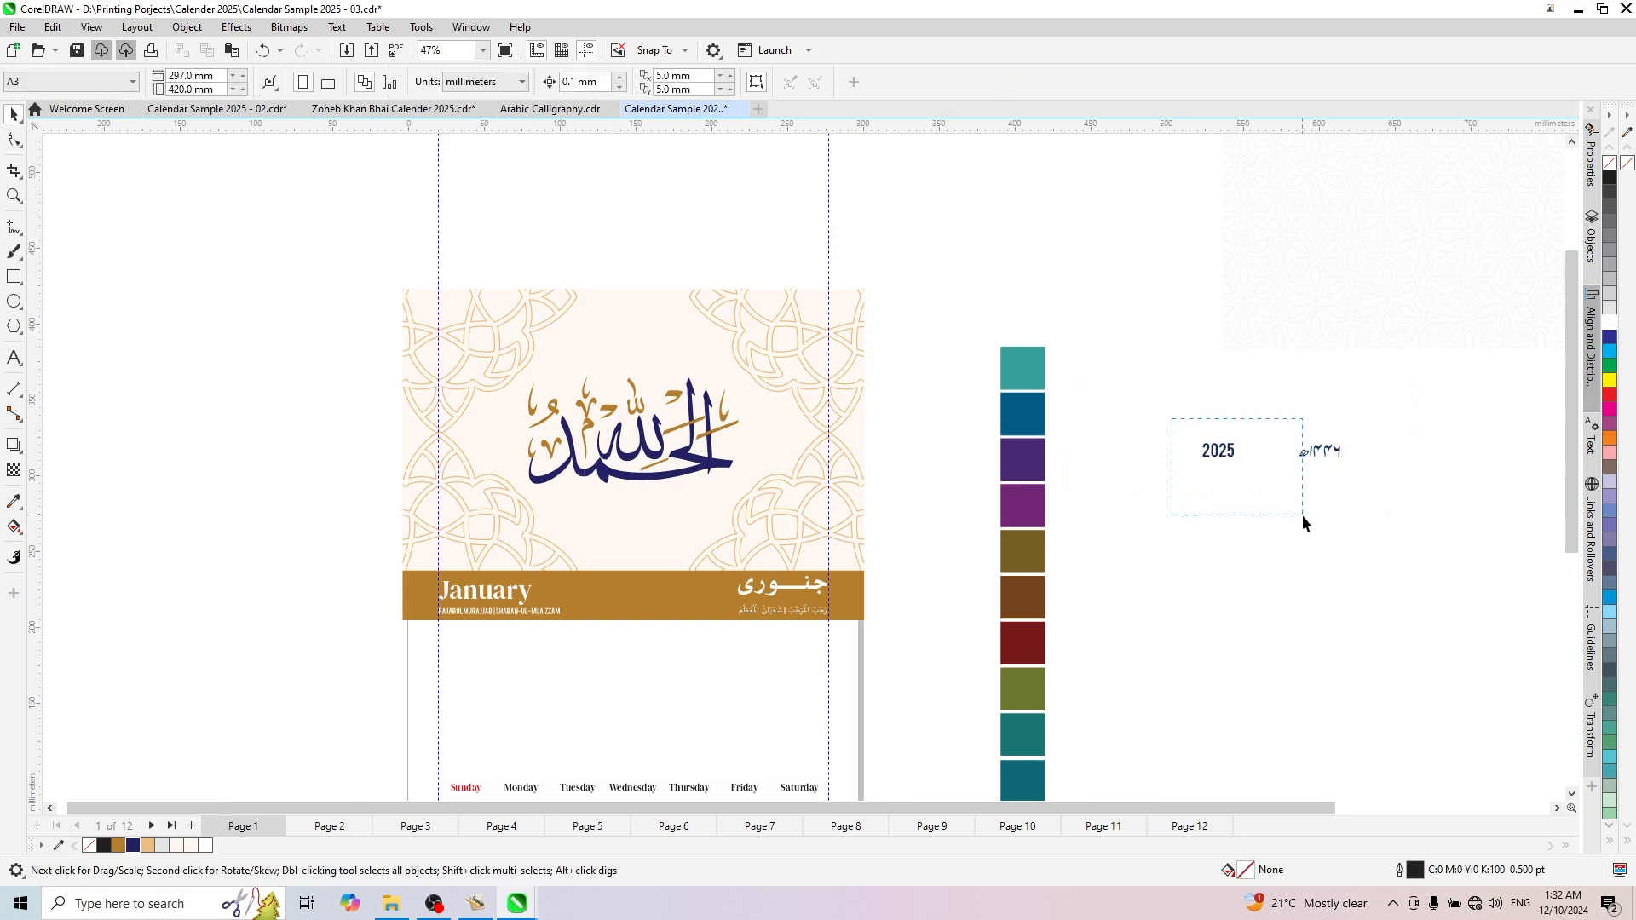
pyautogui.moveTo(1302, 514); pyautogui.dragTo(1302, 515)
pyautogui.moveTo(1210, 449); pyautogui.dragTo(461, 567)
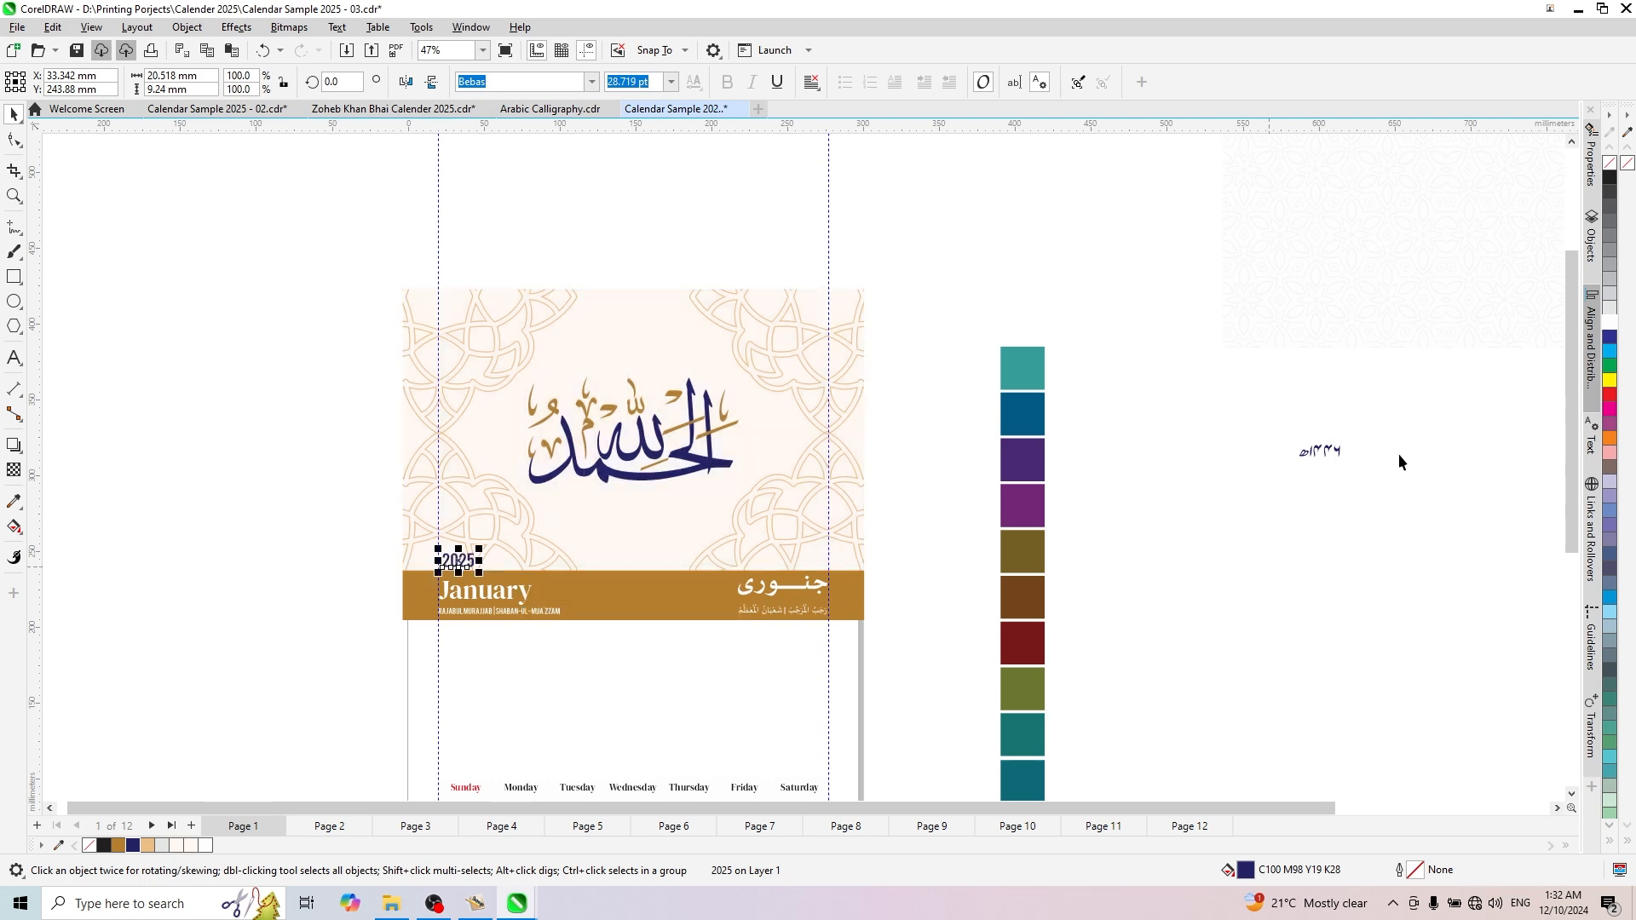
pyautogui.moveTo(1377, 496); pyautogui.dragTo(1377, 496)
pyautogui.moveTo(1319, 451); pyautogui.dragTo(812, 565)
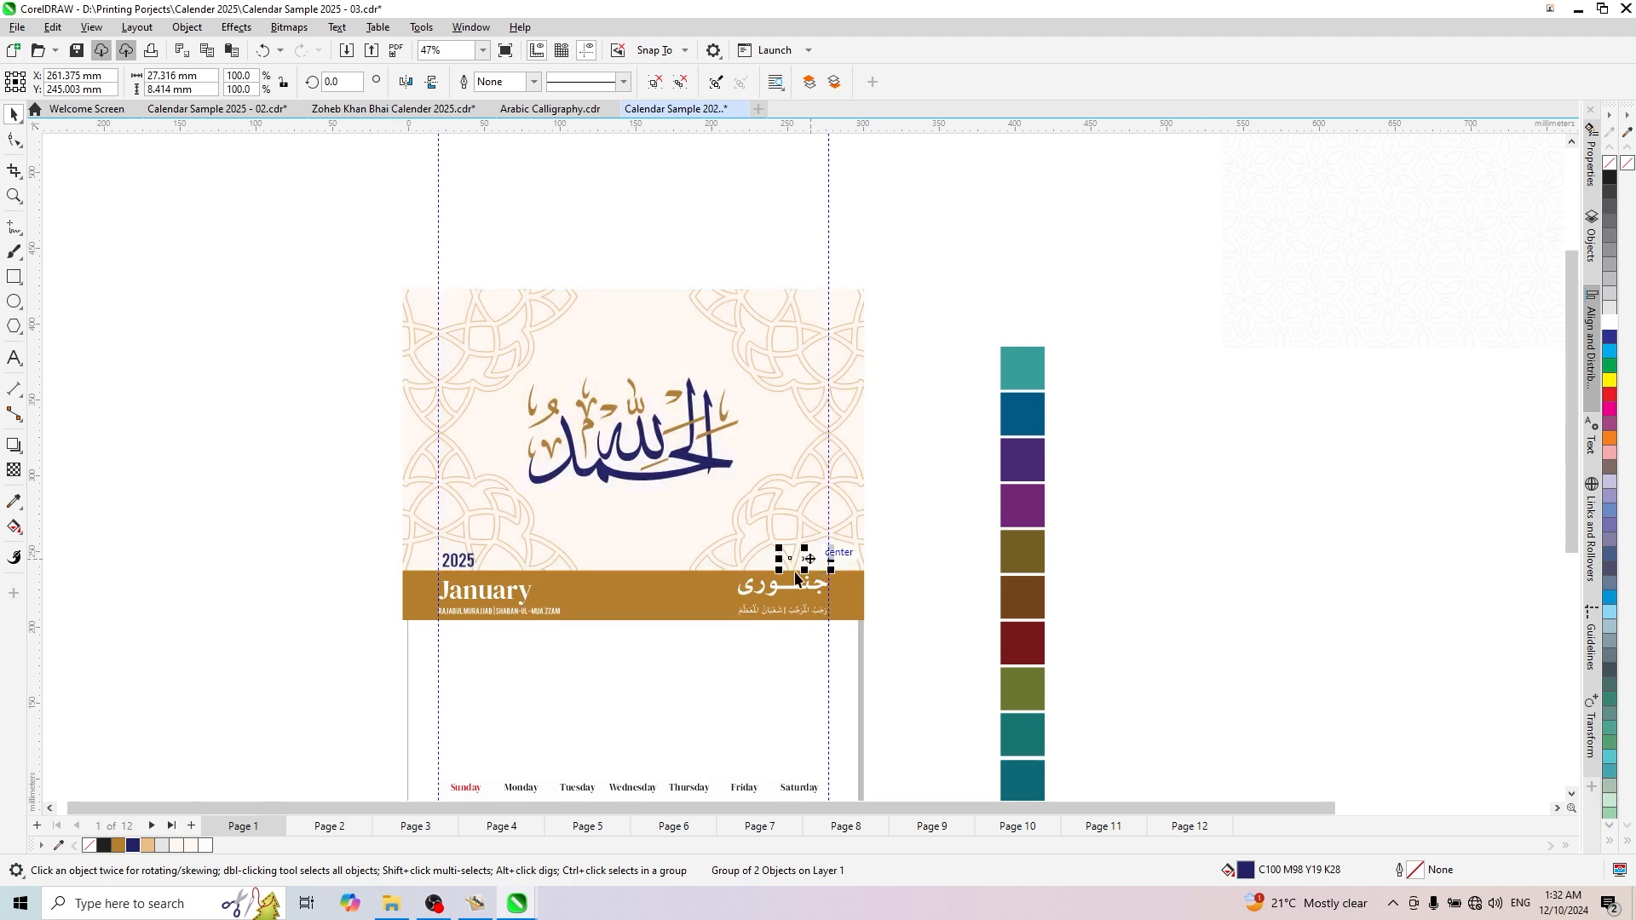
# - Duplicate the gold band as a rectangle narrowed about its centre to about 40 mm wide
pyautogui.scroll(2, 793, 546)
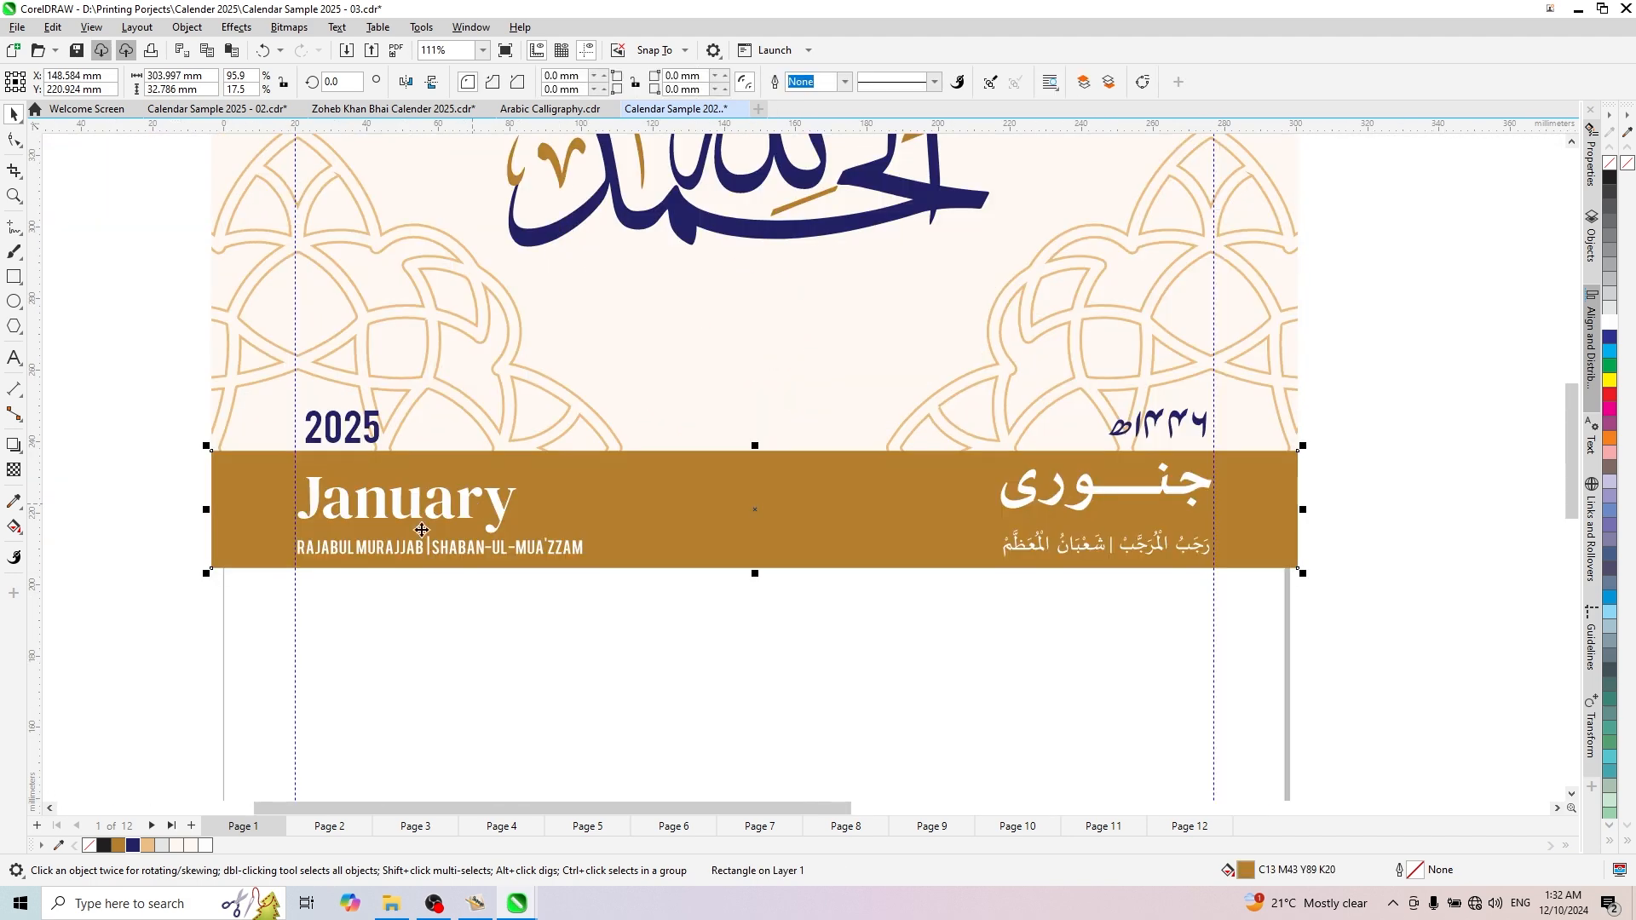
pyautogui.moveTo(204, 508); pyautogui.dragTo(677, 555)
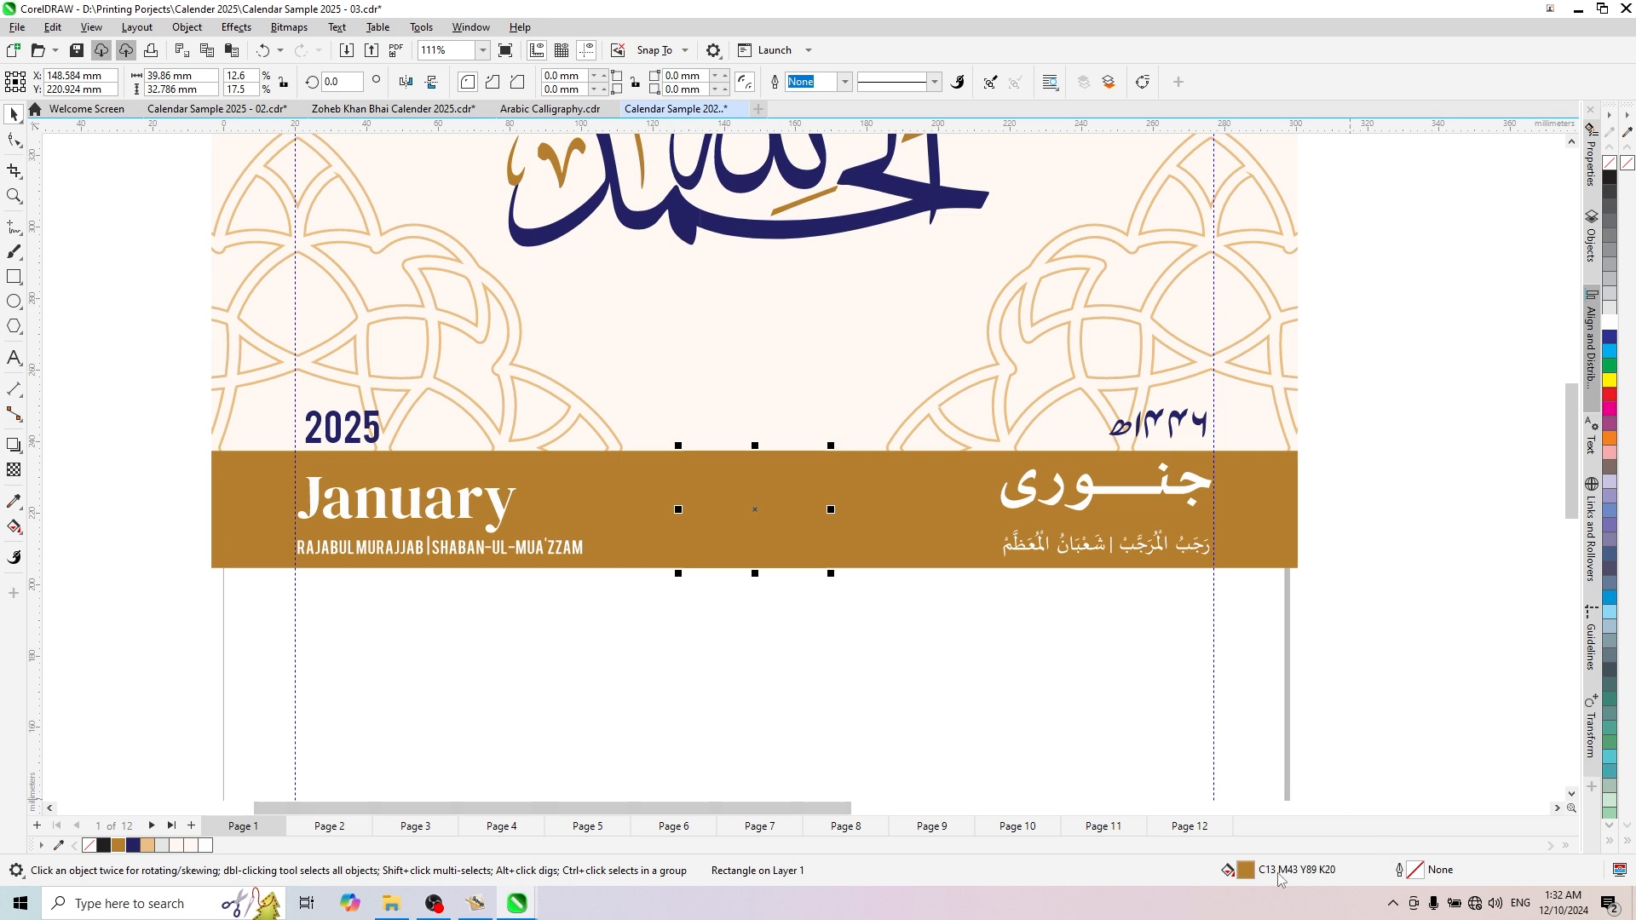
# - Try a darker brown fill, C33 M59 Y100 K20, on the narrow centre rectangle
pyautogui.doubleClick(1246, 871)
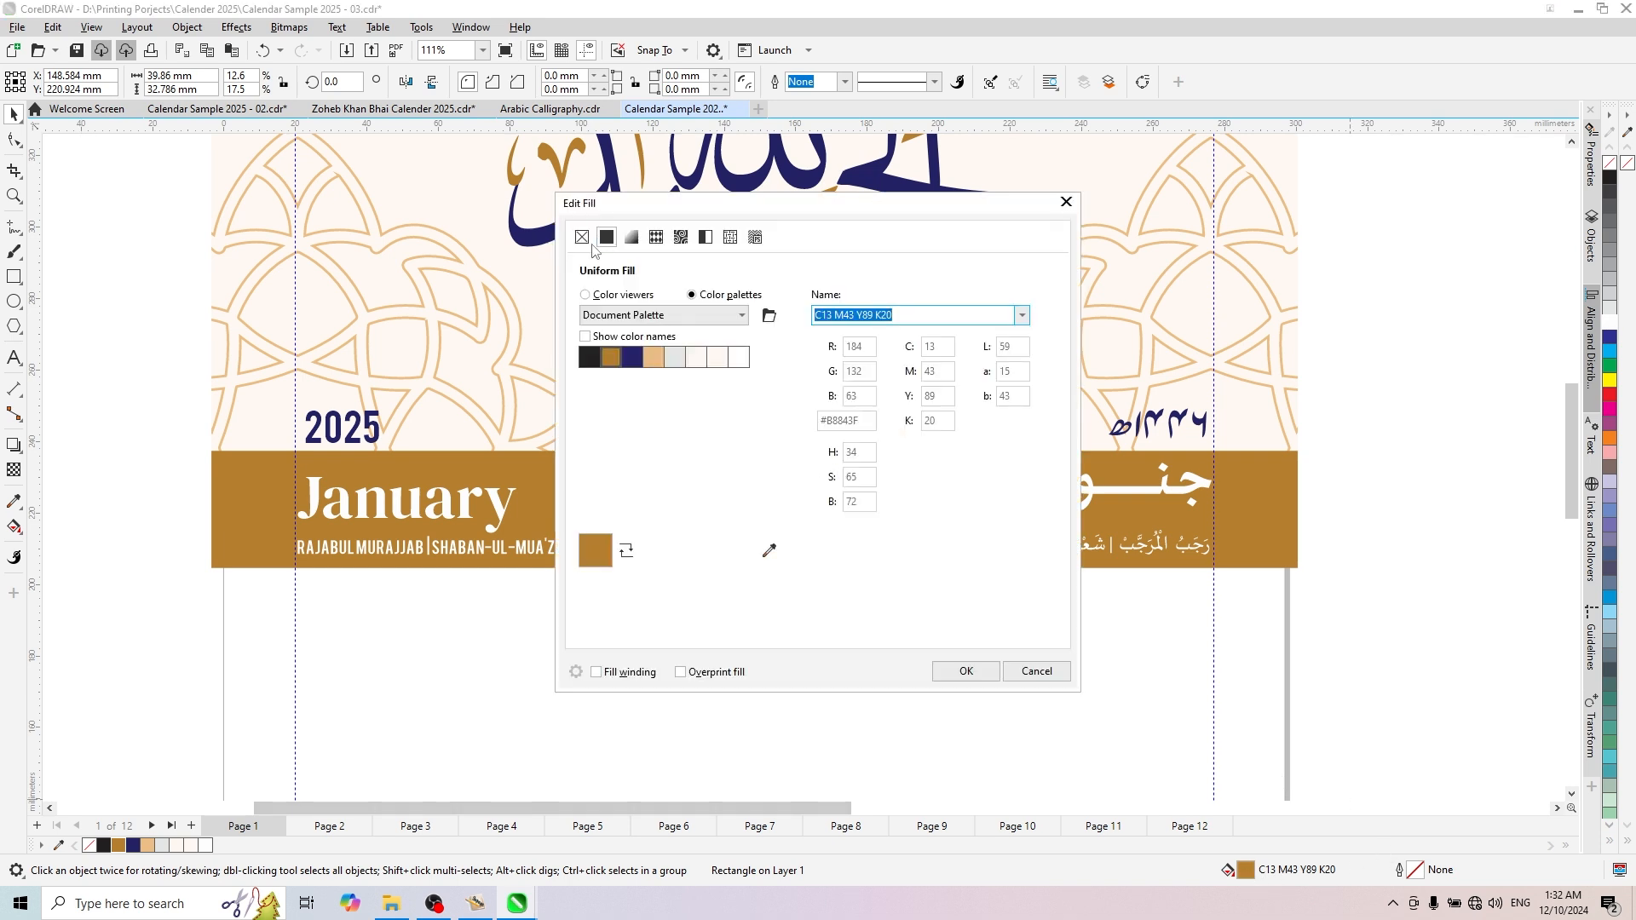
pyautogui.click(584, 294)
pyautogui.moveTo(704, 386); pyautogui.dragTo(718, 409)
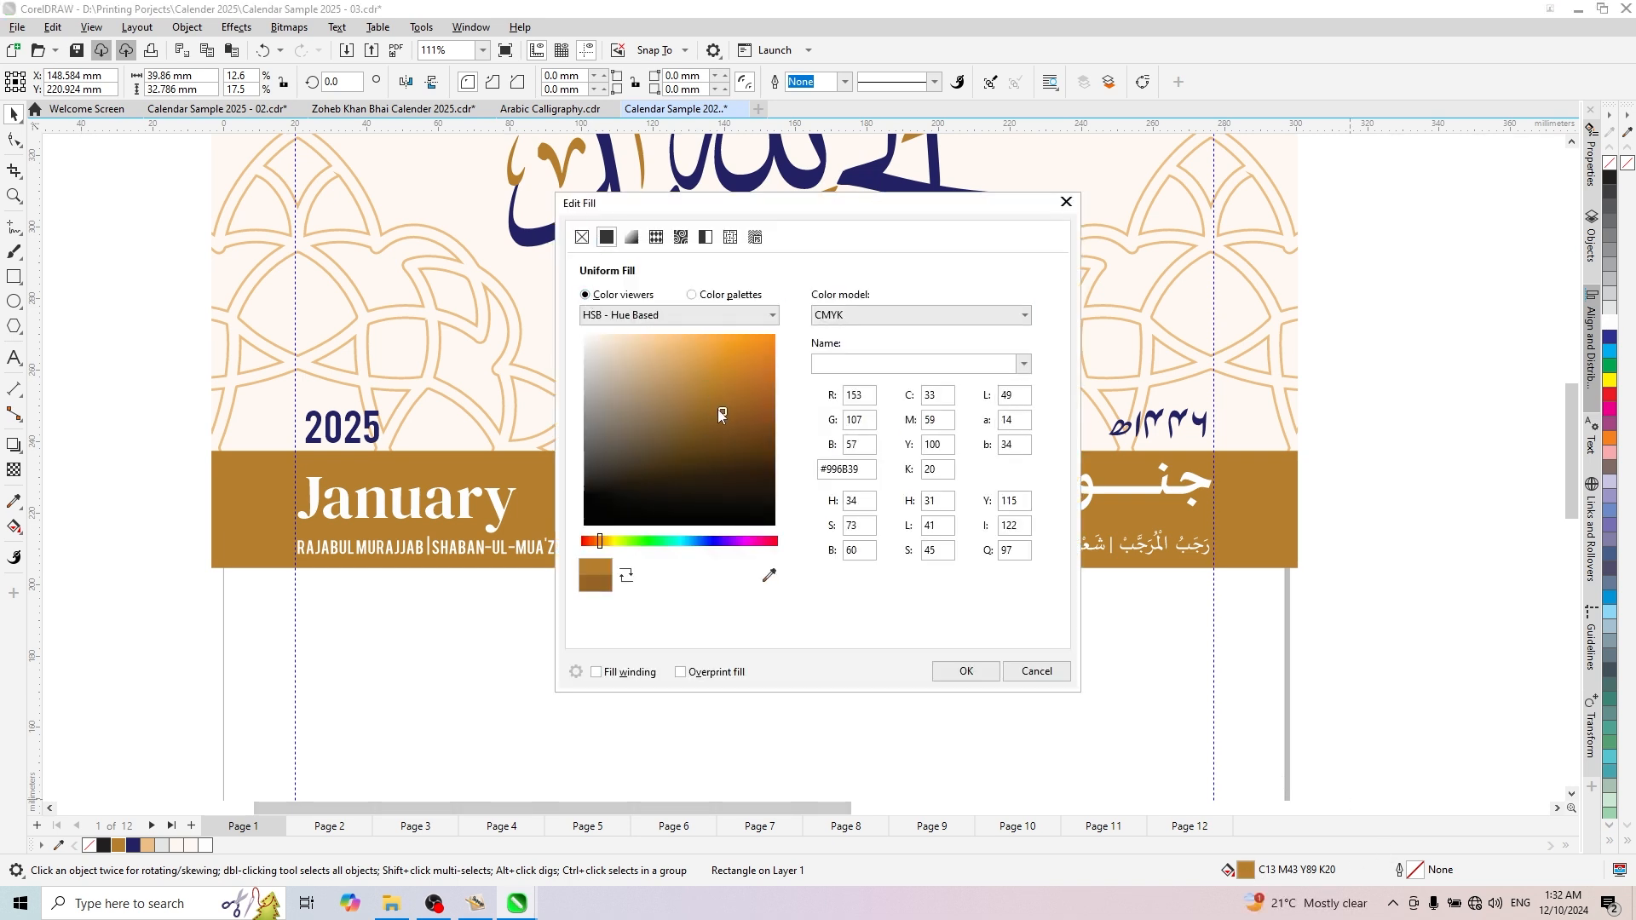
pyautogui.click(938, 672)
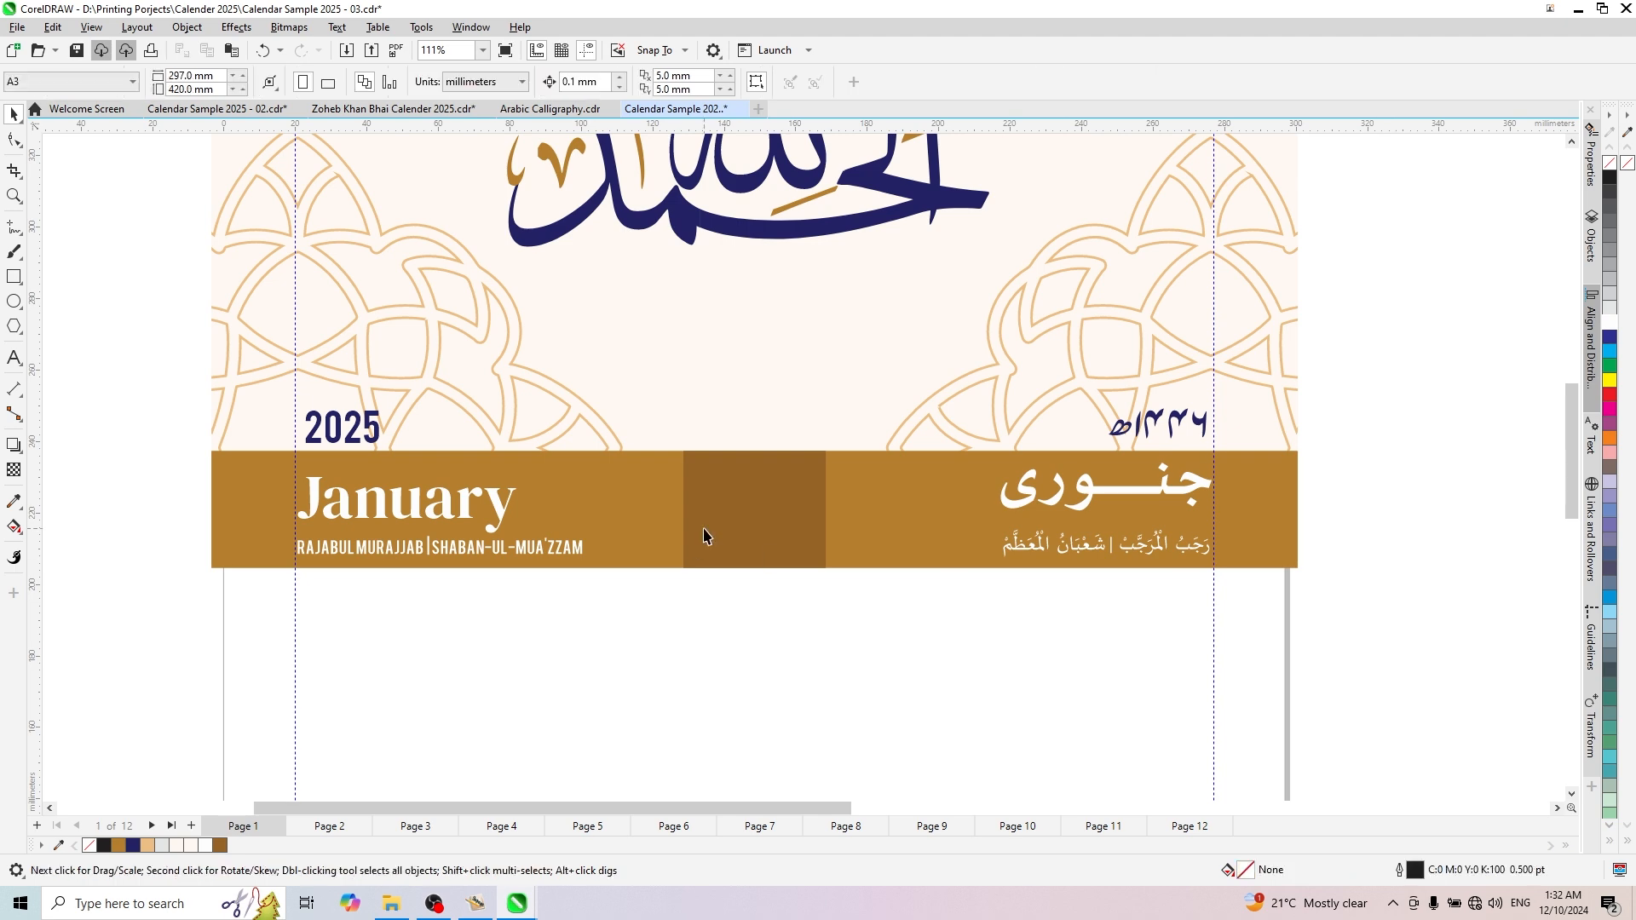
# - Fill the centre rectangle with navy C100 M98 Y19 K28 and narrow it about its centre to about 33 mm, forming a square
pyautogui.scroll(2, 791, 520)
pyautogui.click(133, 845)
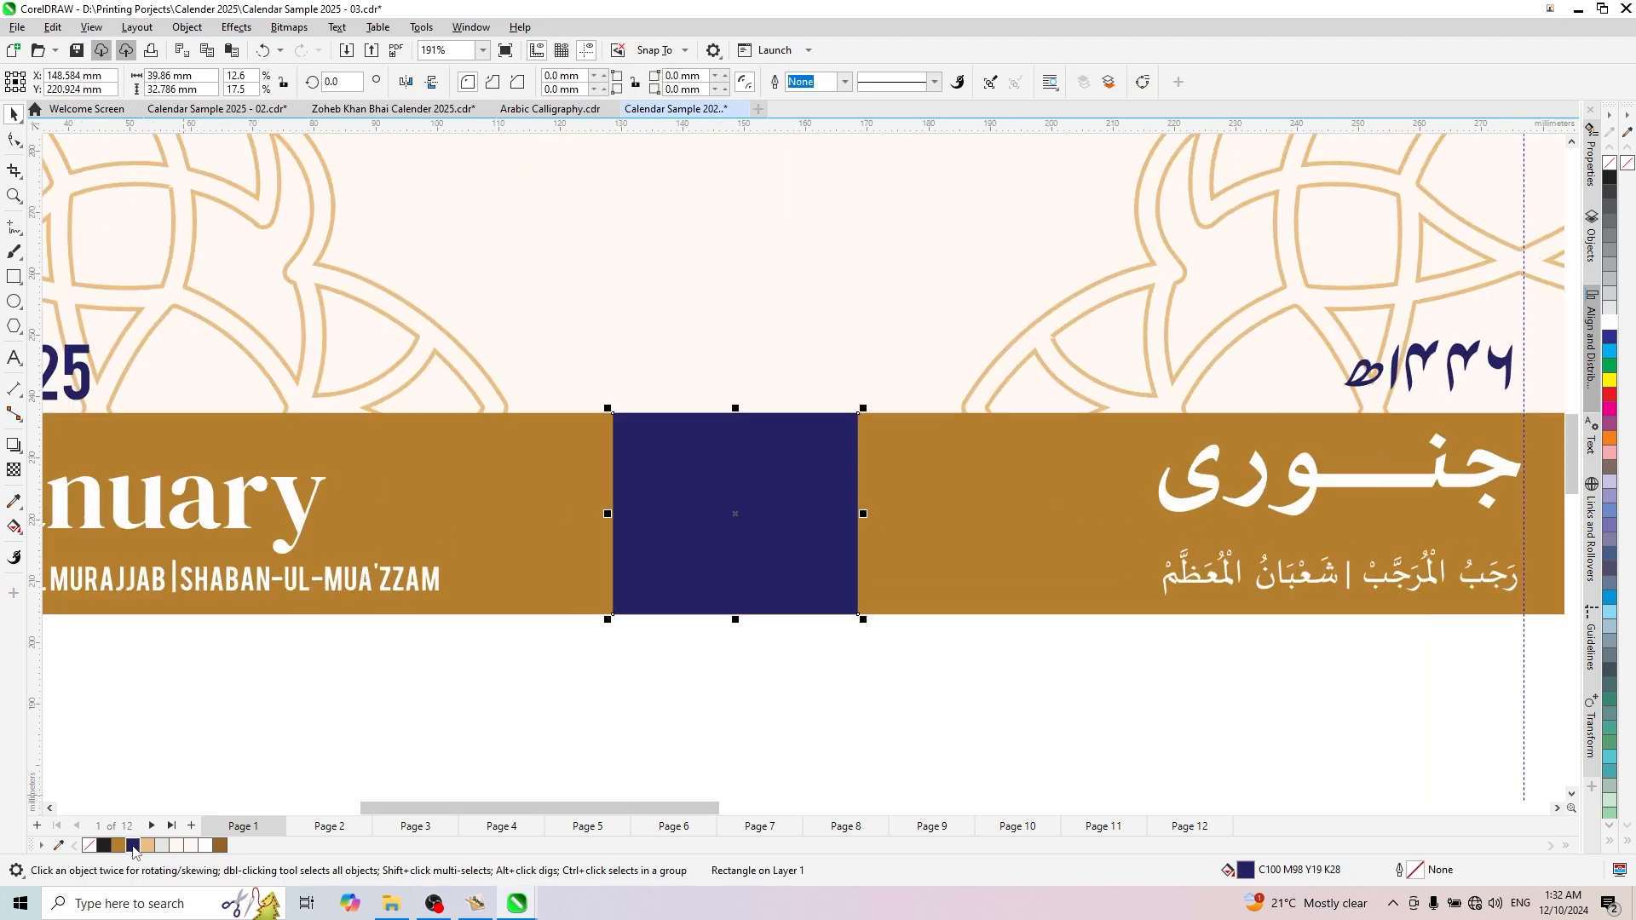
pyautogui.scroll(-4, 908, 480)
pyautogui.scroll(4, 908, 480)
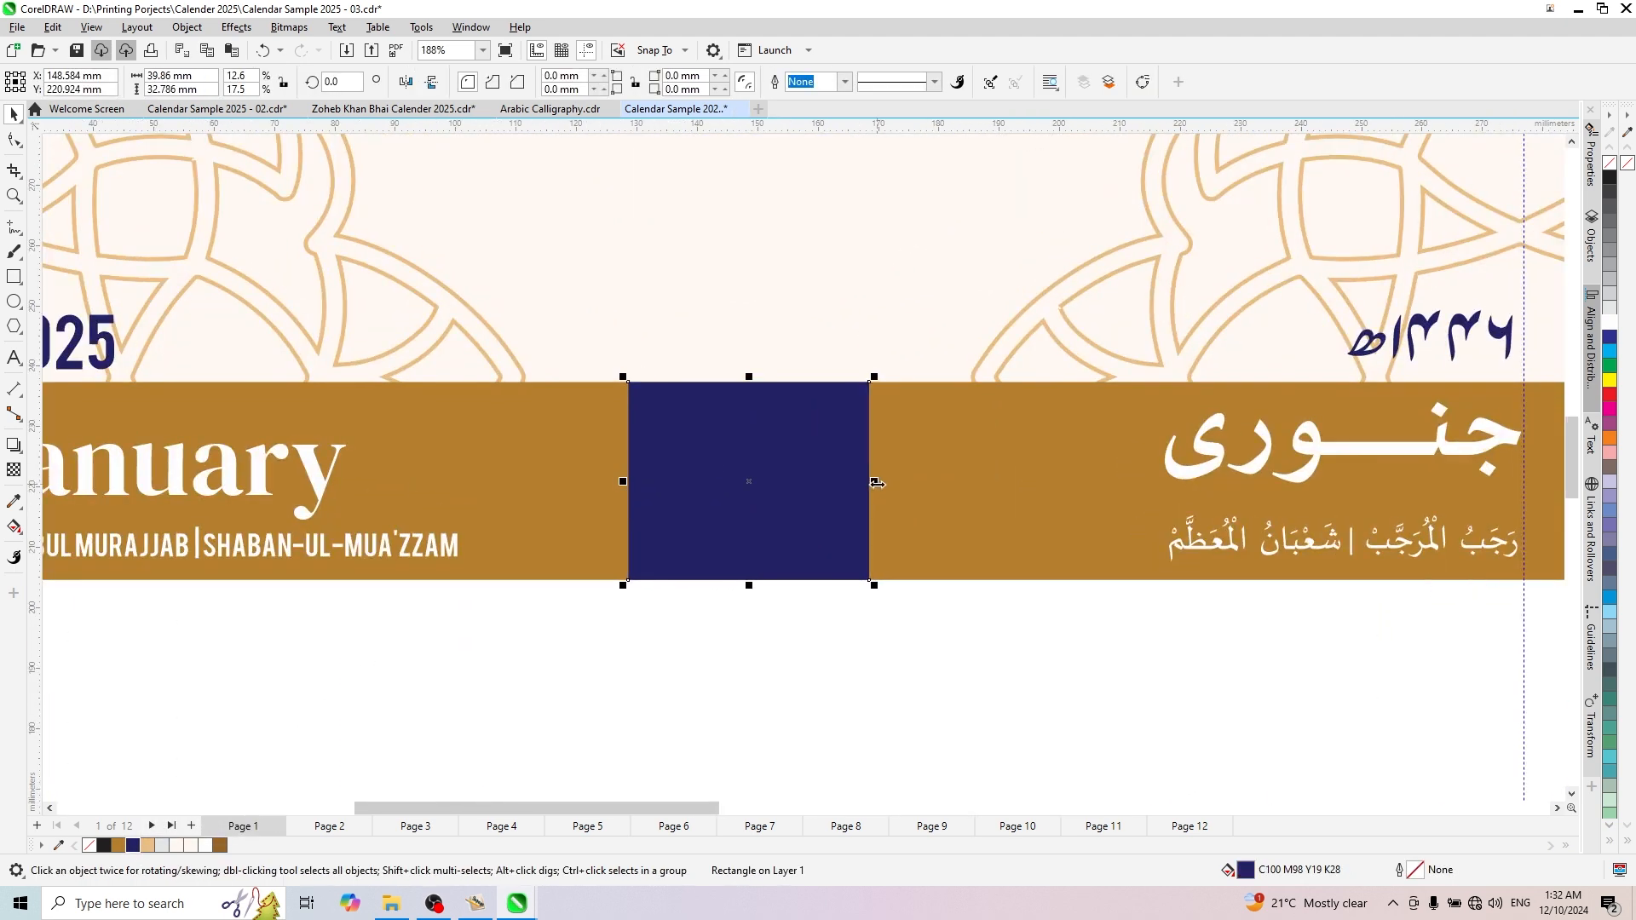
pyautogui.moveTo(867, 478); pyautogui.dragTo(866, 509)
pyautogui.keyDown('shift'); pyautogui.click(930, 505); pyautogui.keyUp('shift')
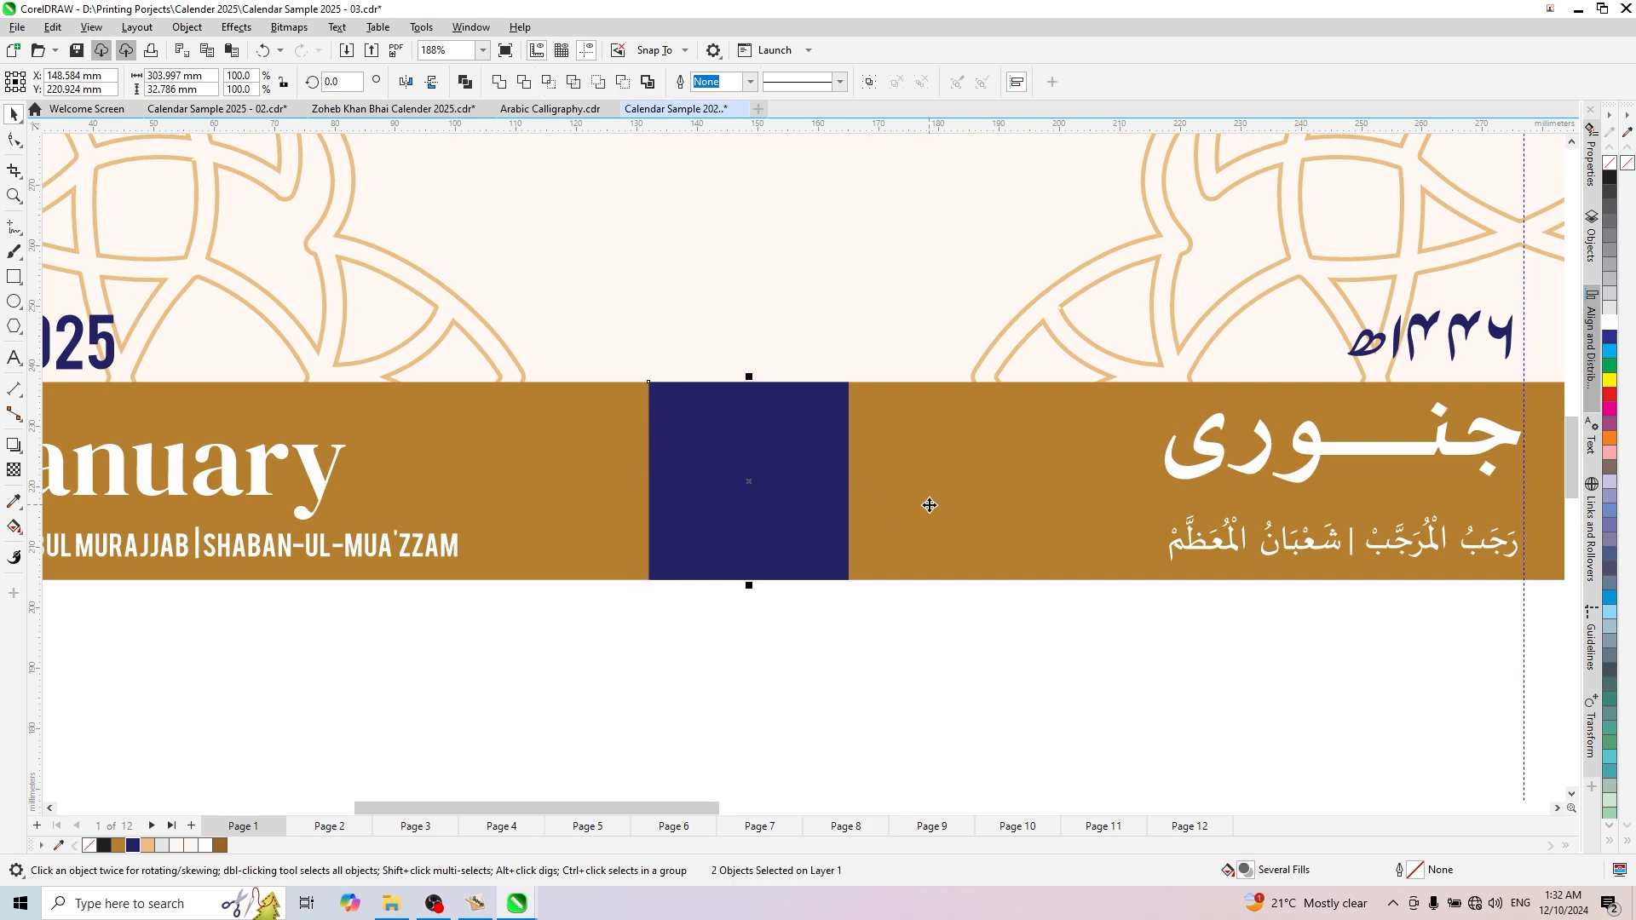
pyautogui.scroll(-4, 922, 506)
pyautogui.click(1106, 479)
# - Add the text "01" below the gold band and set its font to Roboto Condensed Light
pyautogui.scroll(2, 823, 482)
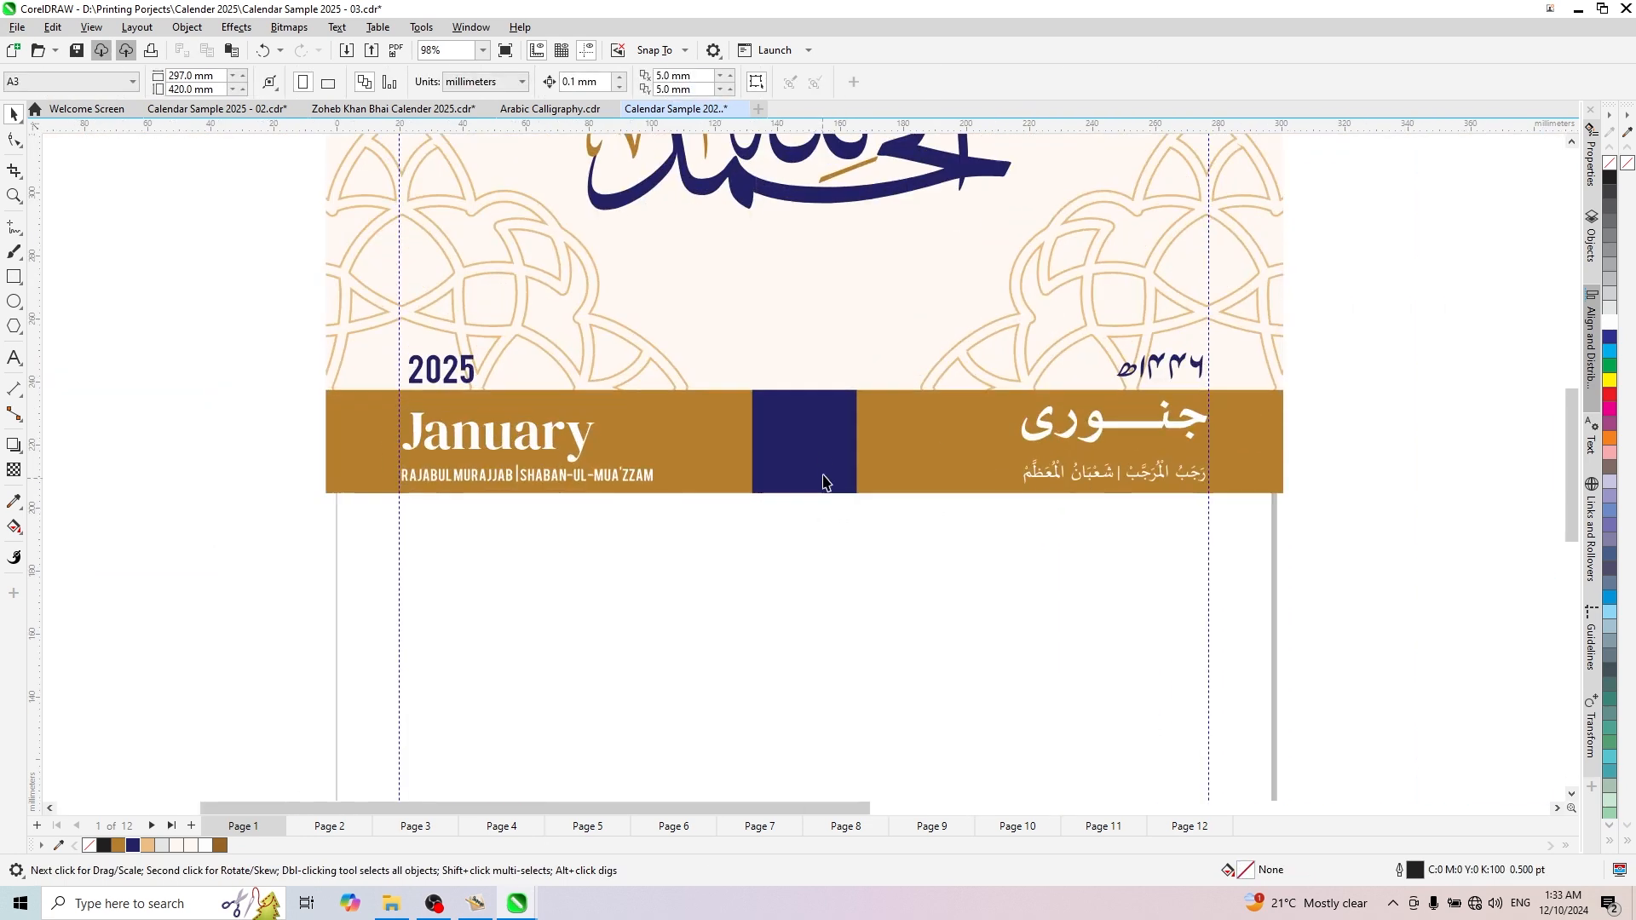
pyautogui.click(25, 358)
pyautogui.click(594, 566)
pyautogui.write('01')
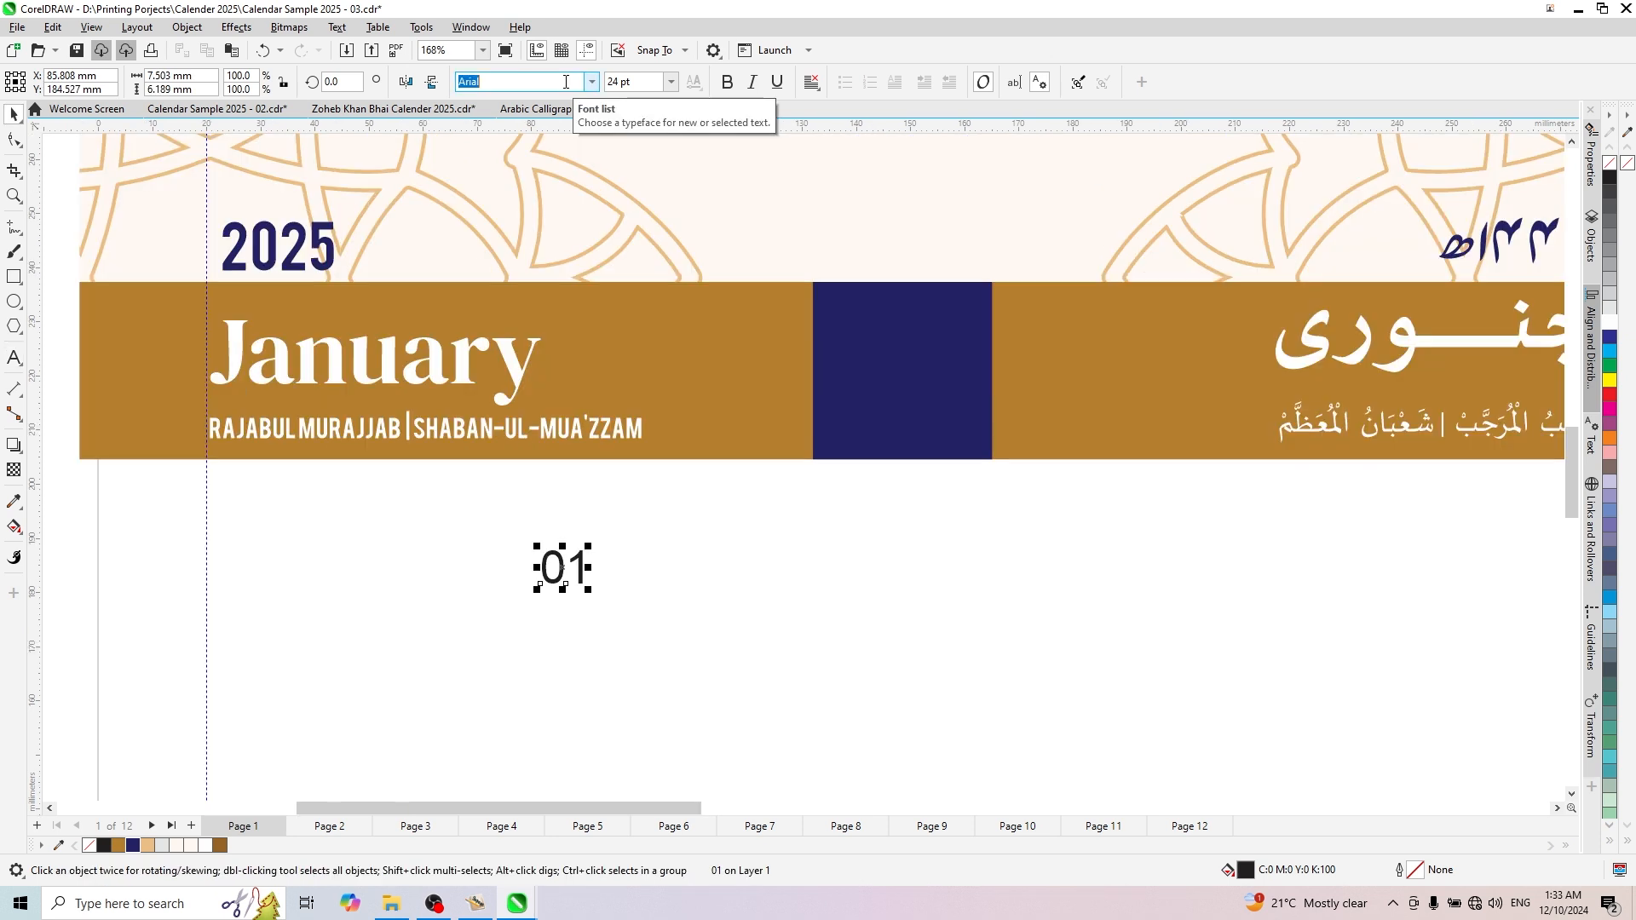
pyautogui.write('Roboto')
pyautogui.click(591, 80)
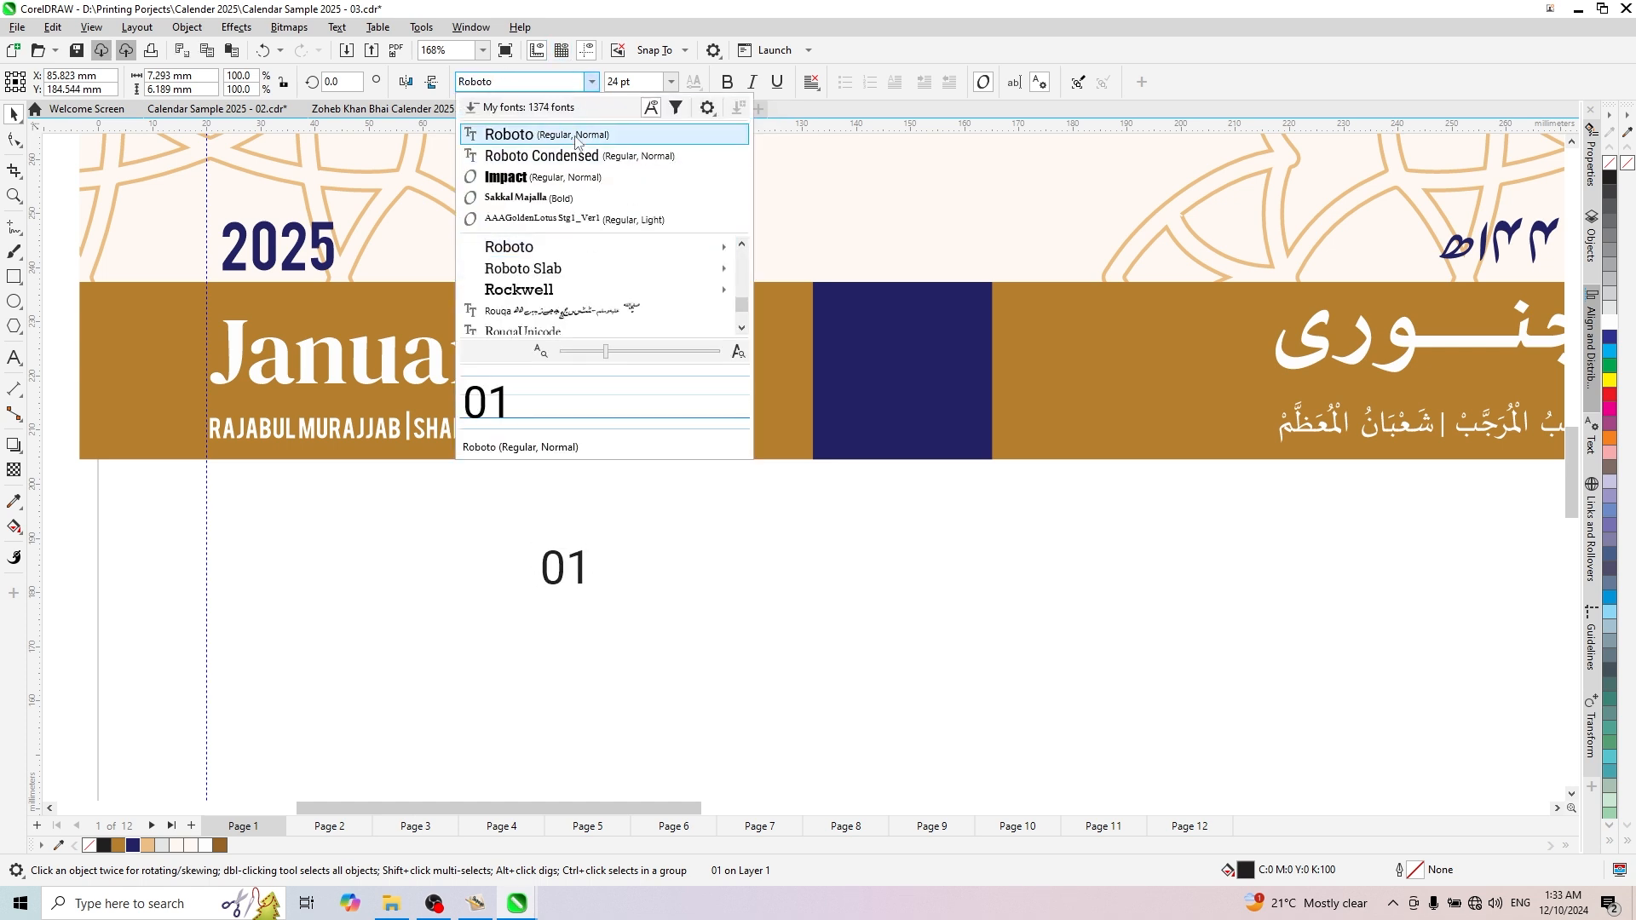
pyautogui.moveTo(582, 253)
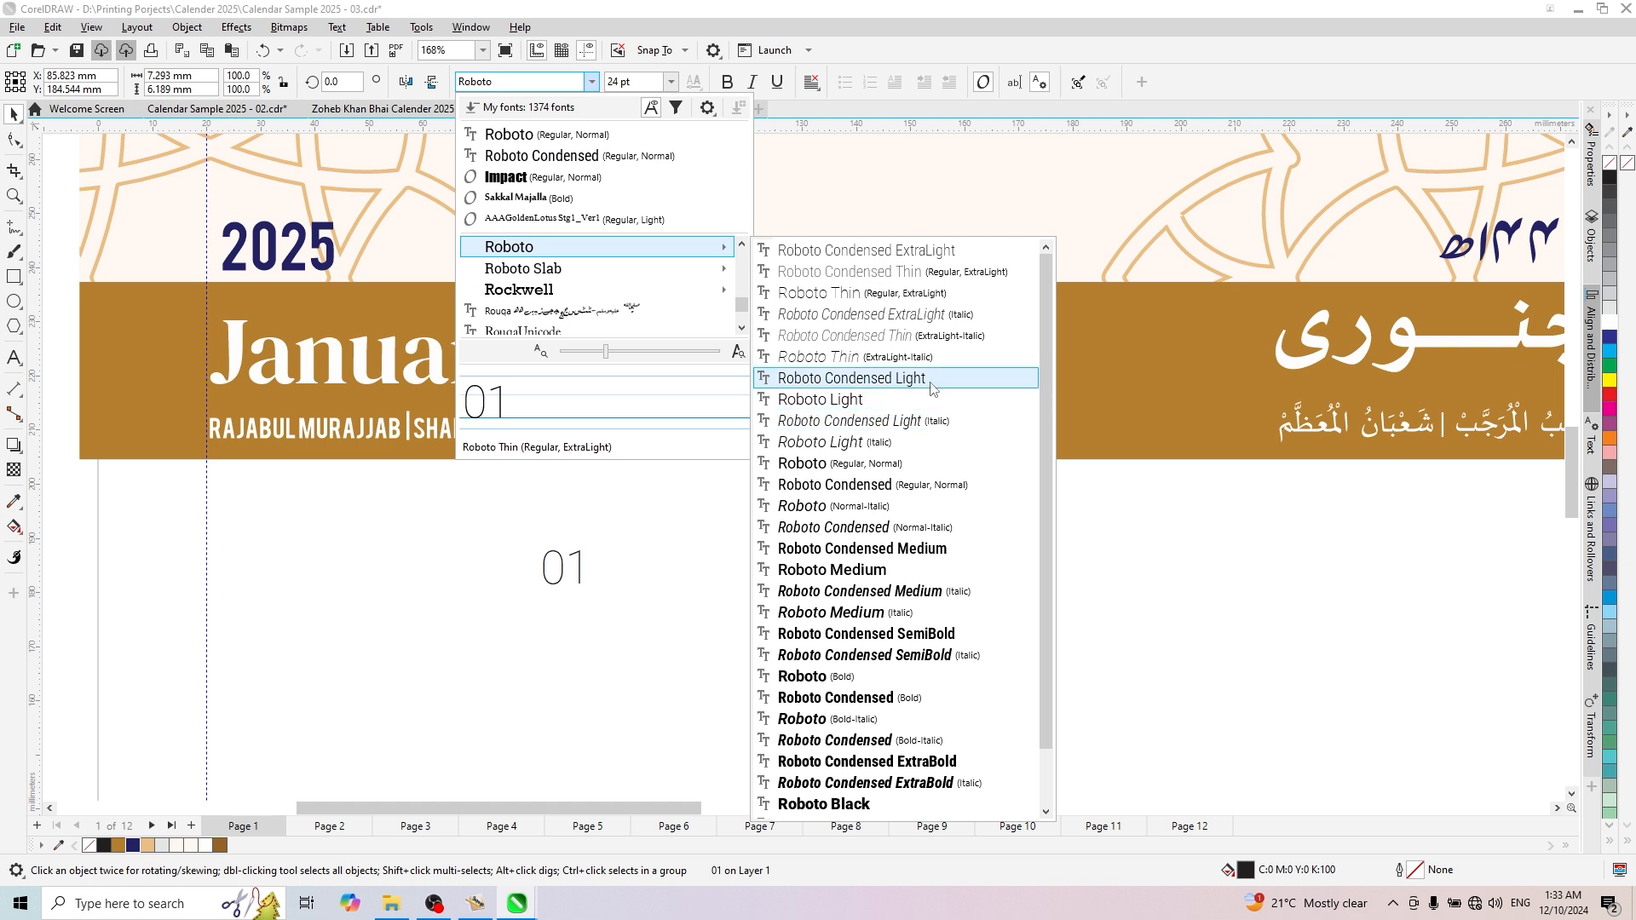
pyautogui.click(910, 380)
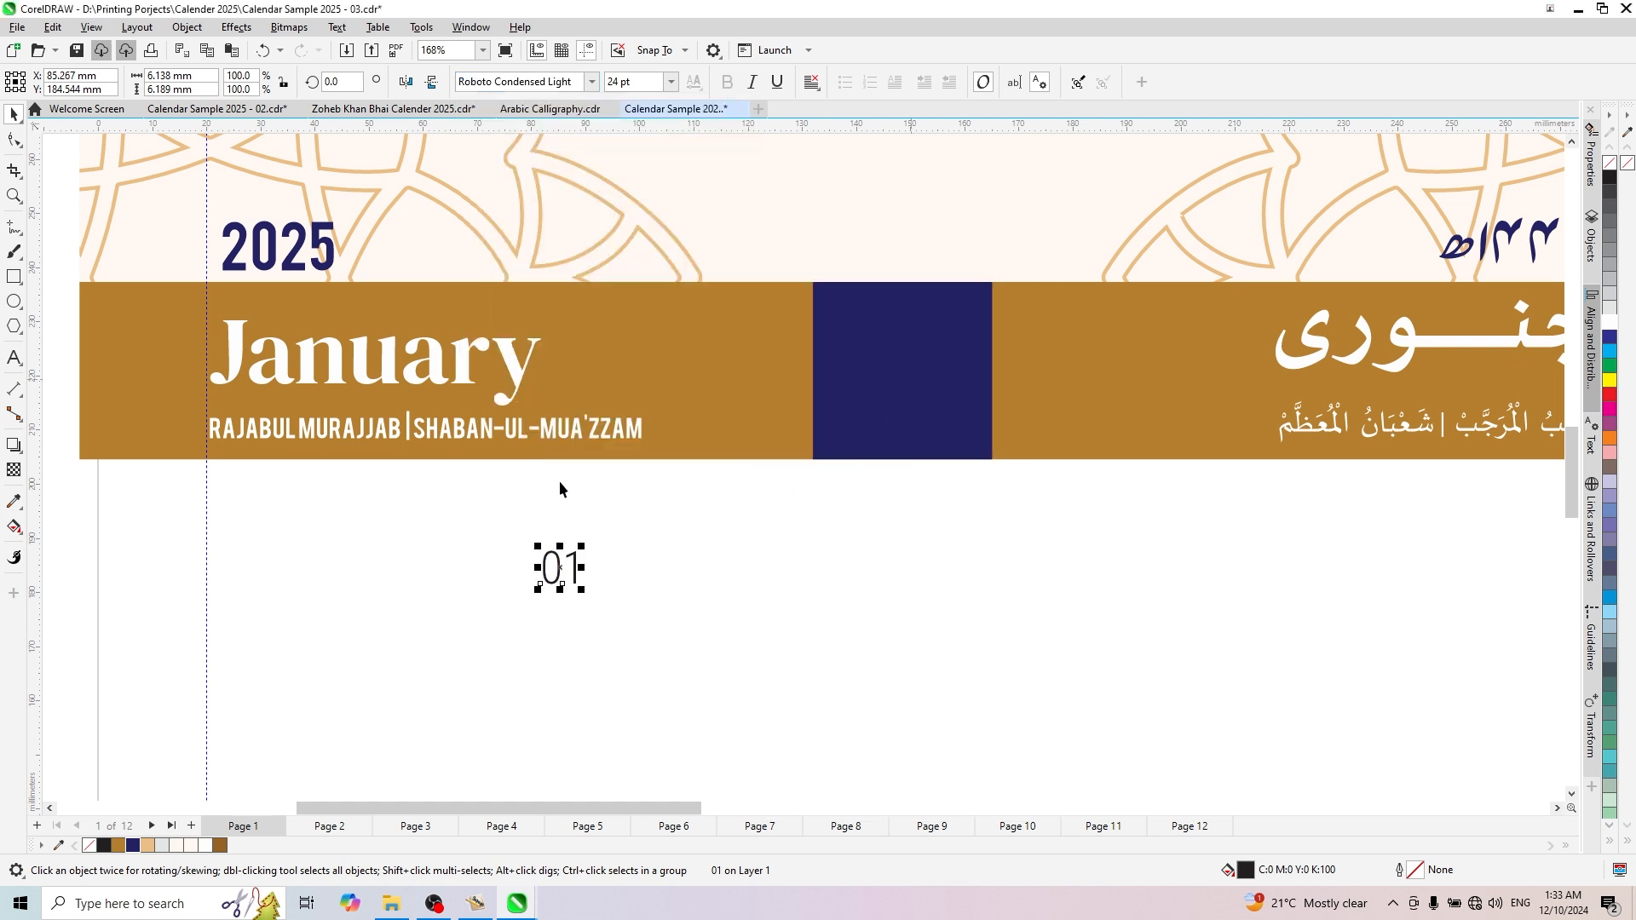
# - Fill the "01" text white and centre it horizontally and vertically on the navy square
pyautogui.click(1610, 322)
pyautogui.keyDown('shift'); pyautogui.click(898, 404); pyautogui.keyUp('shift')
pyautogui.press('c')
pyautogui.press('e')
pyautogui.scroll(-2, 947, 373)
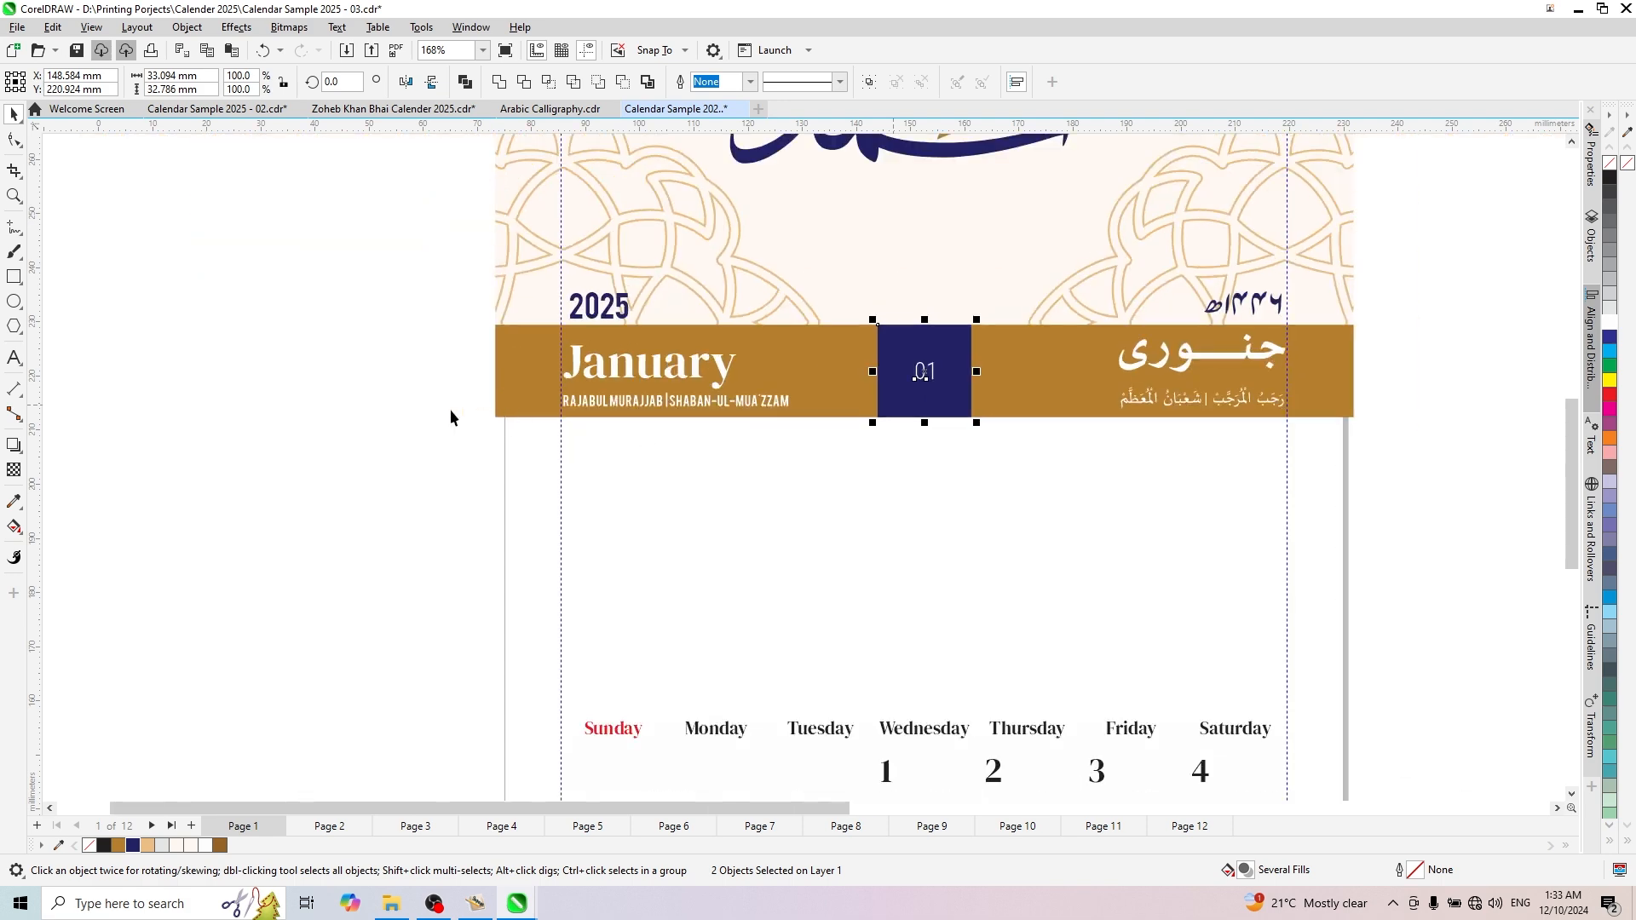
# - Enlarge the "01" text about its centre to about 57 pt inside the navy square
pyautogui.click(447, 413)
pyautogui.scroll(3, 978, 407)
pyautogui.click(932, 389)
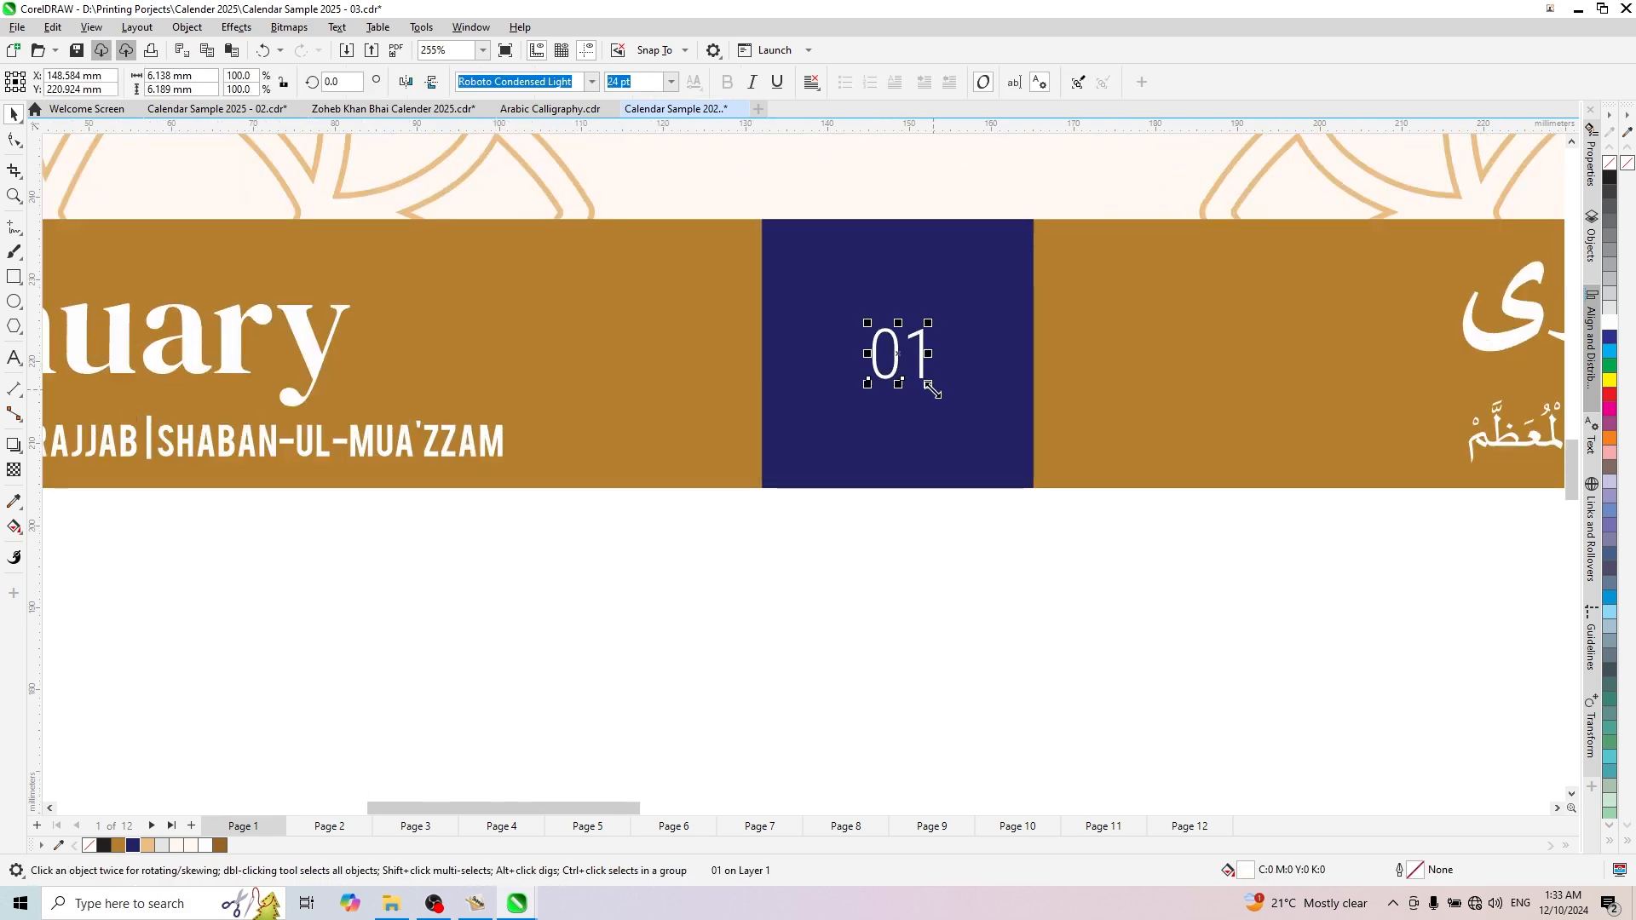
pyautogui.moveTo(953, 423); pyautogui.dragTo(965, 442)
pyautogui.scroll(-4, 890, 379)
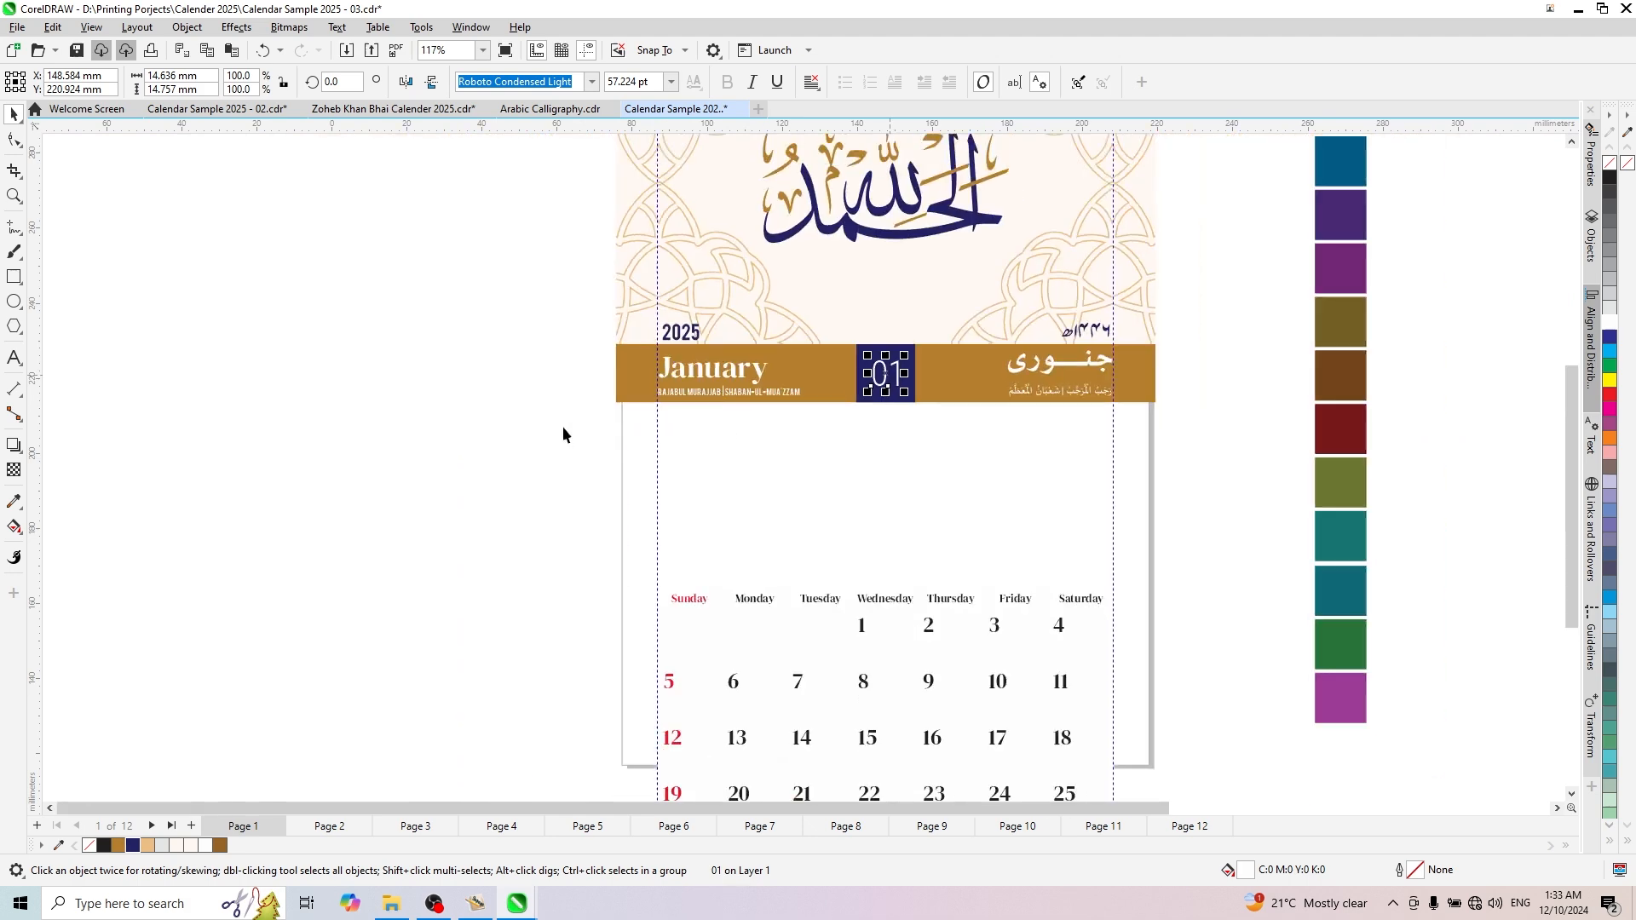
pyautogui.click(489, 406)
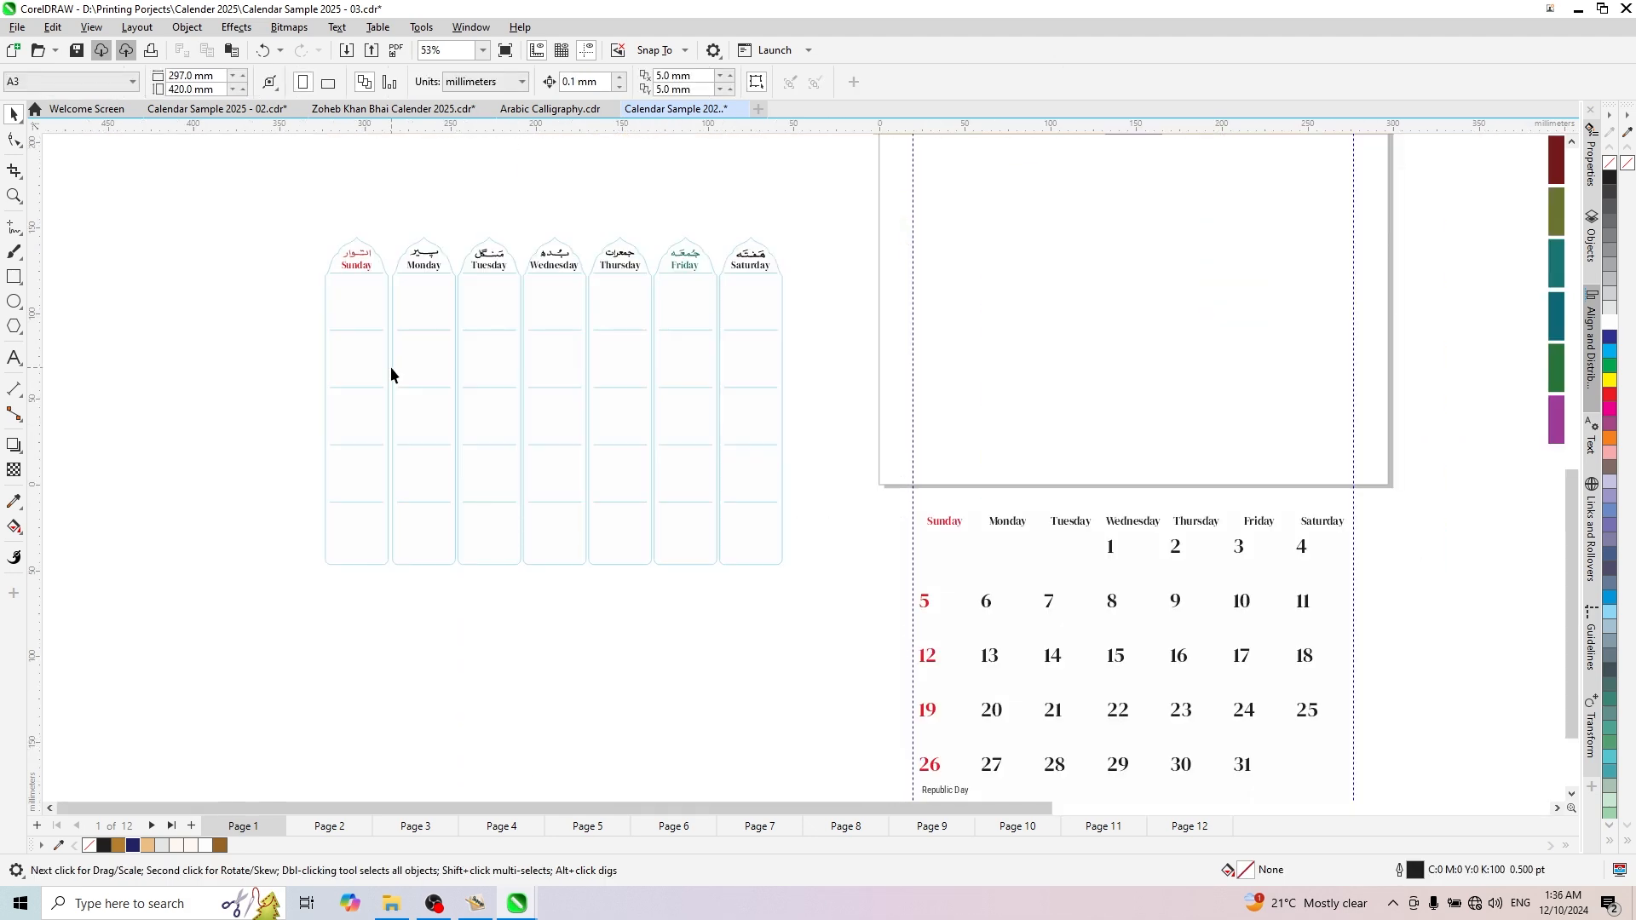
# - Recolour the outlines of all seven arched weekday columns, Sunday to Saturday, to the light gold used in the header ornament
pyautogui.scroll(2, 588, 370)
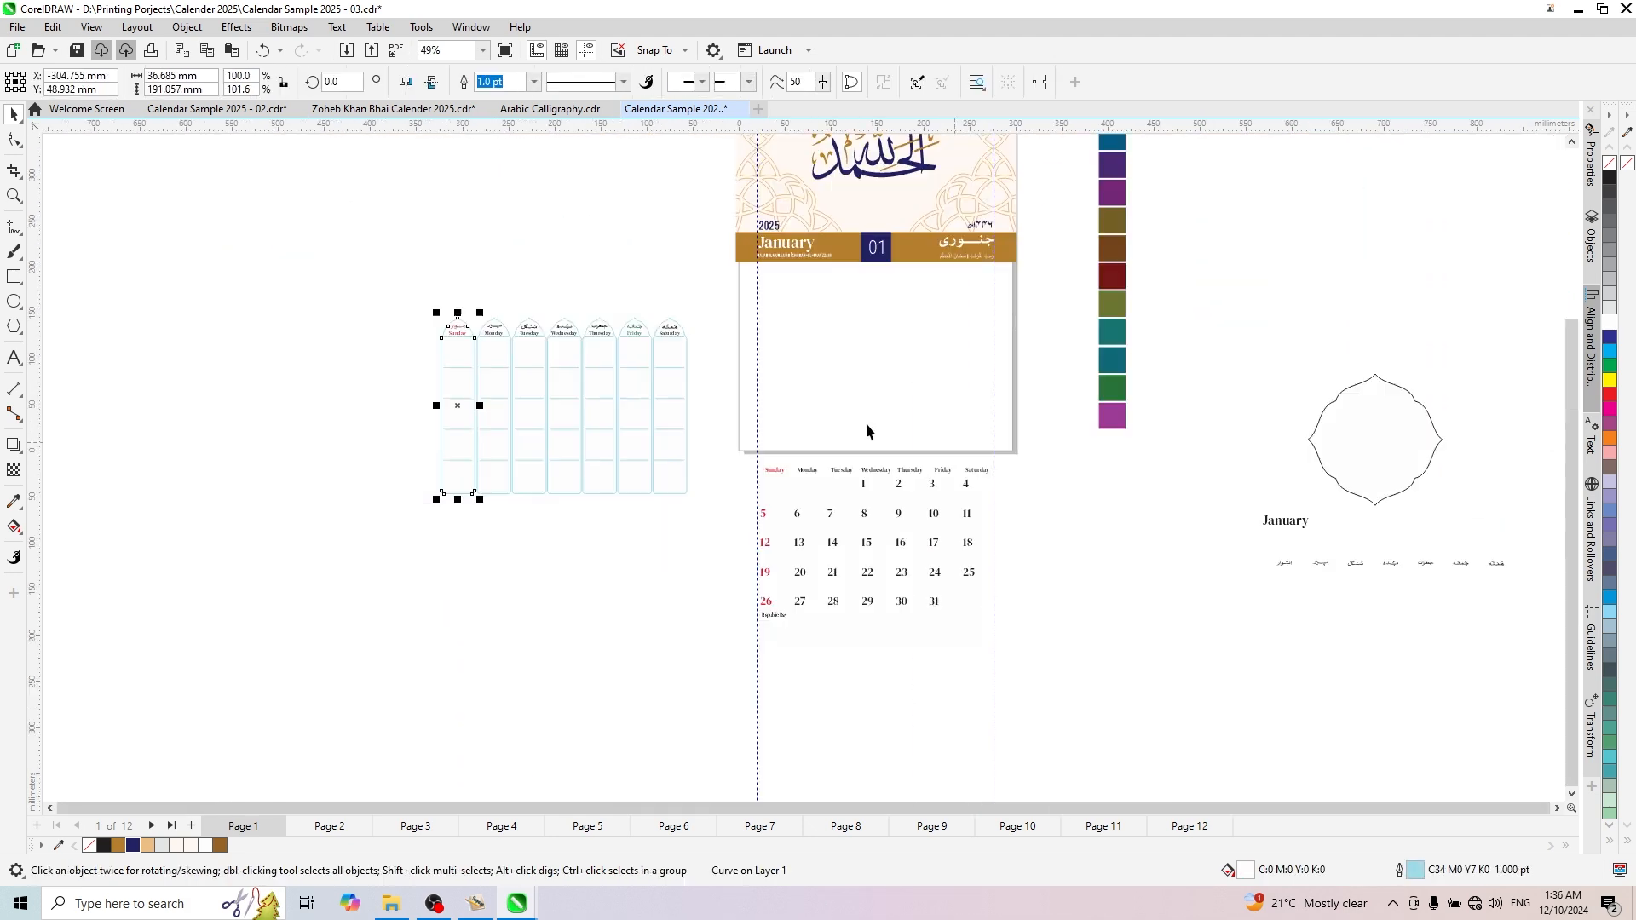
pyautogui.scroll(2, 697, 394)
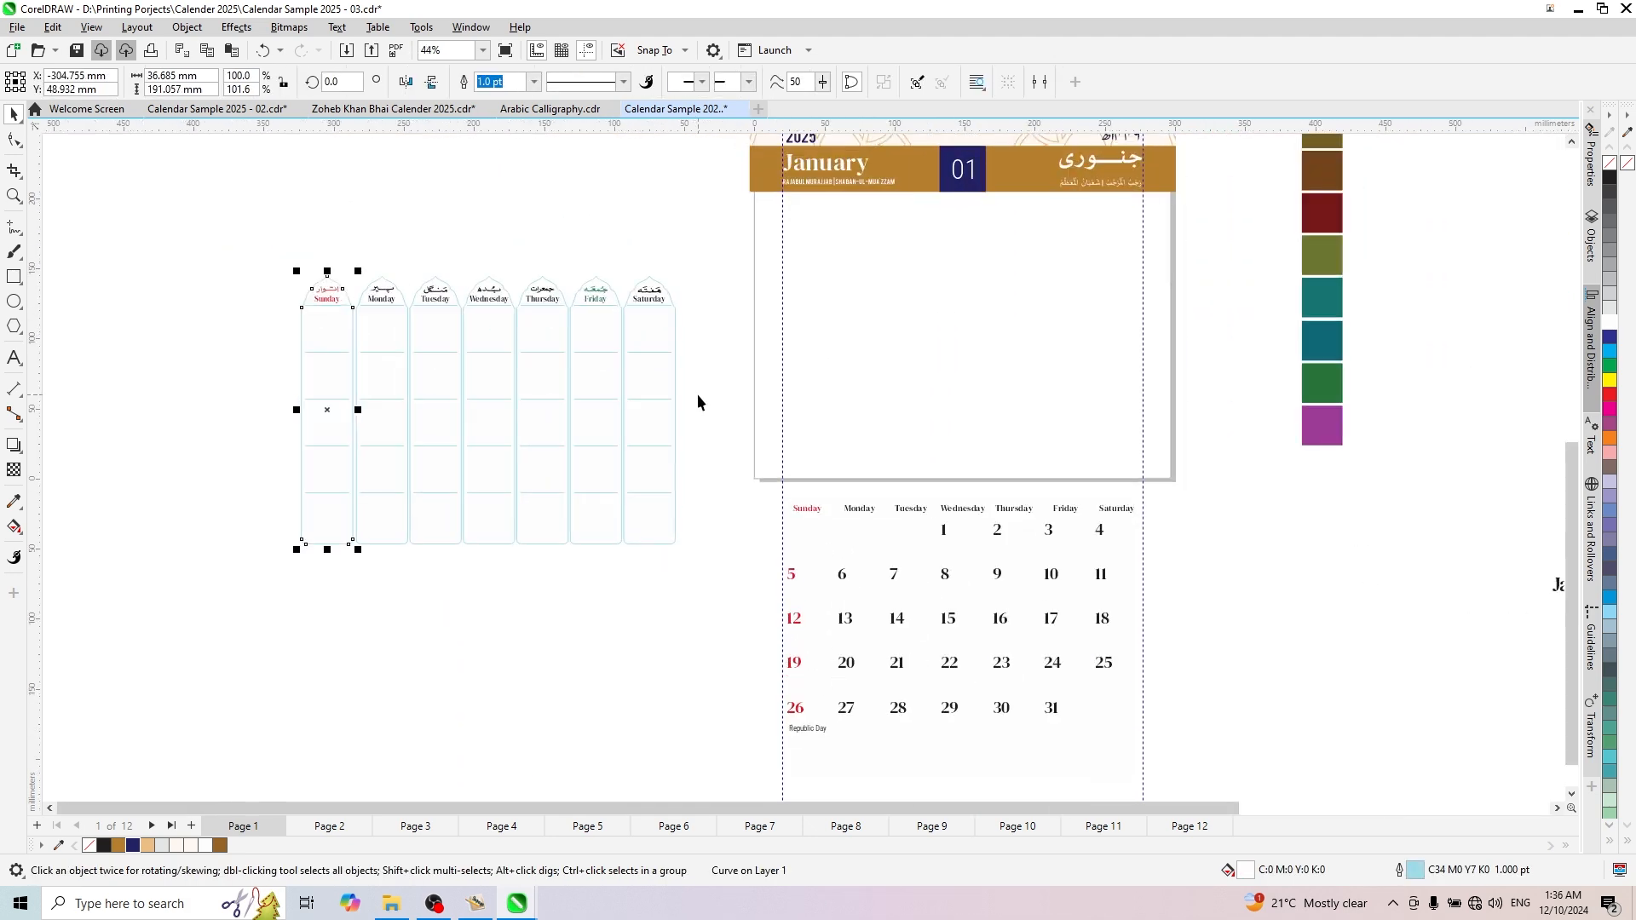
pyautogui.click(534, 610)
pyautogui.scroll(2, 637, 421)
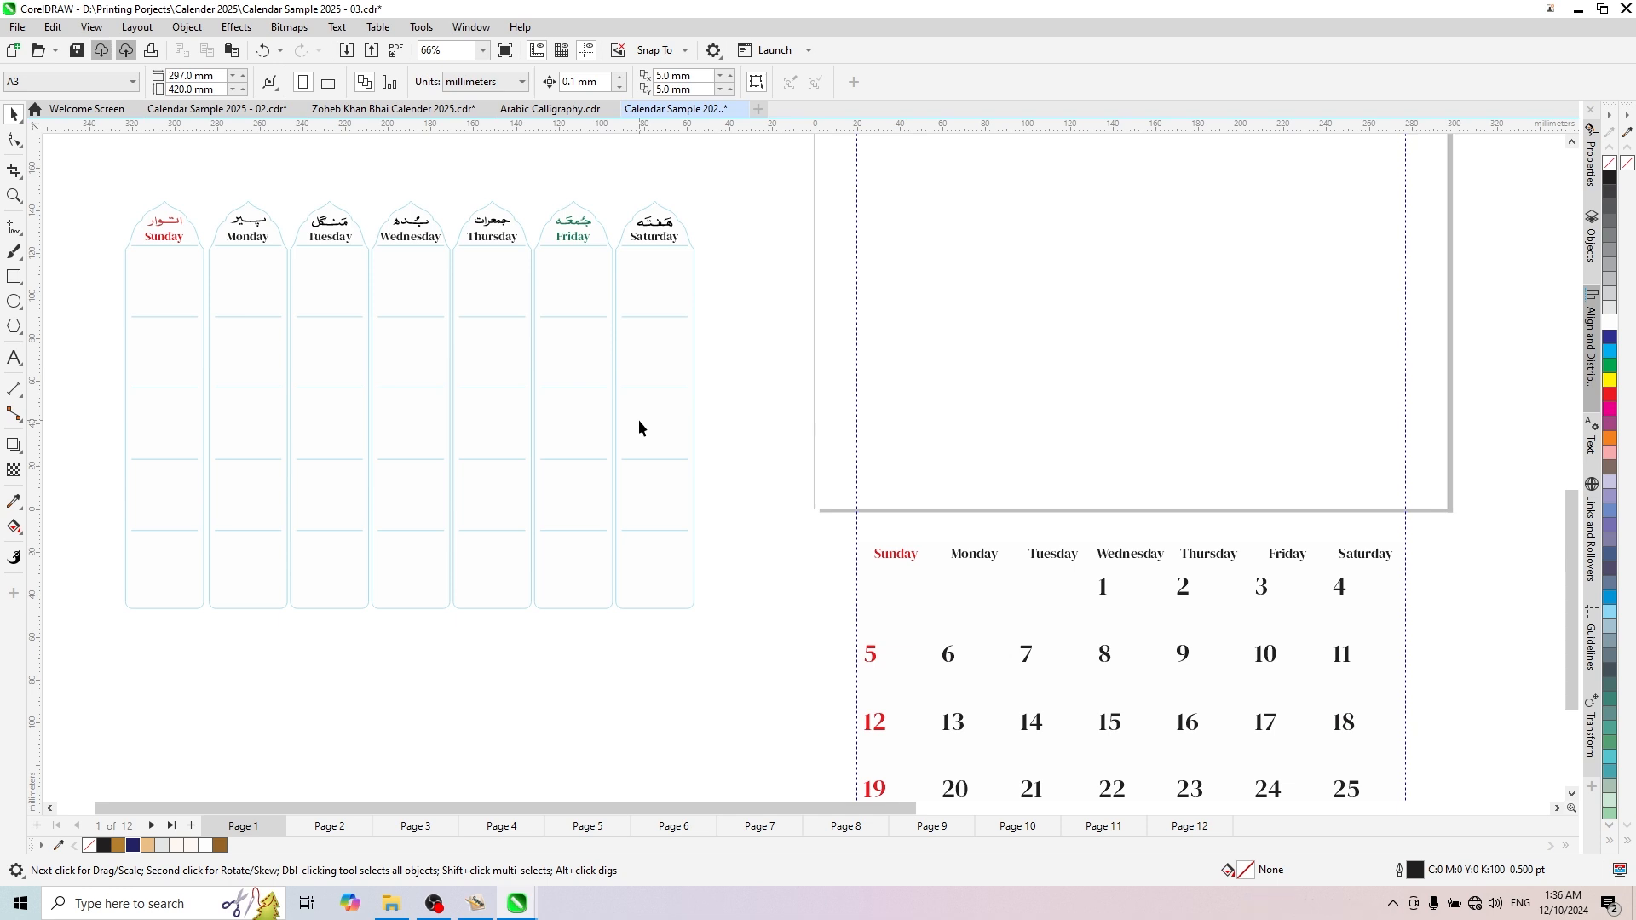
pyautogui.click(156, 304)
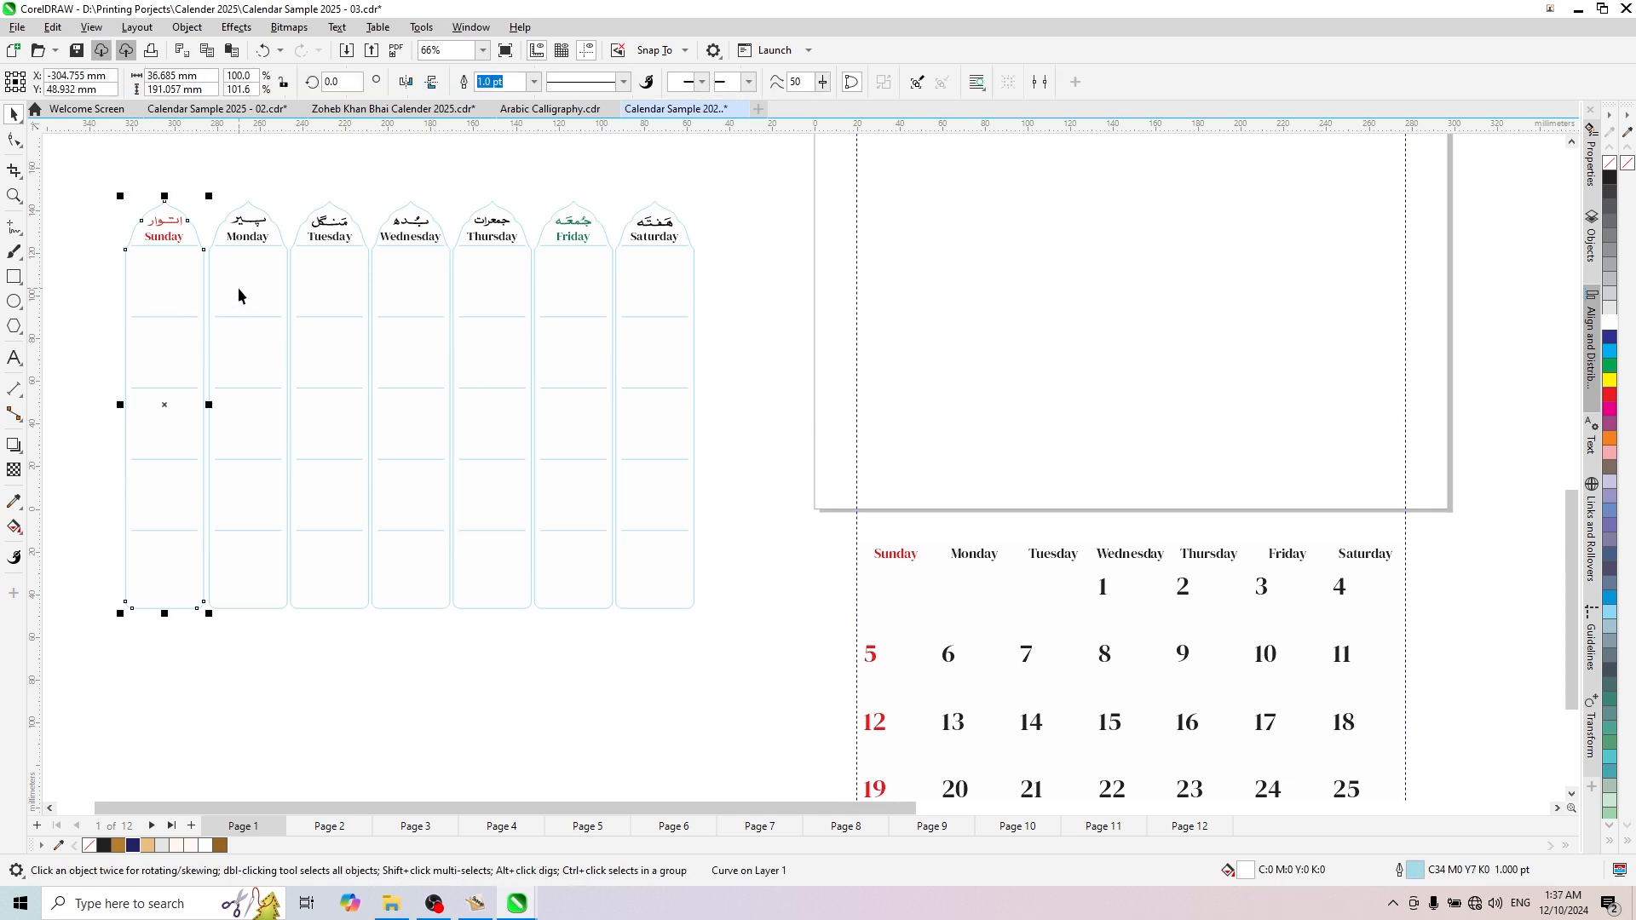
pyautogui.keyDown('shift'); pyautogui.click(238, 290); pyautogui.keyUp('shift')
pyautogui.keyDown('shift'); pyautogui.click(318, 292); pyautogui.keyUp('shift')
pyautogui.keyDown('shift'); pyautogui.click(392, 291); pyautogui.keyUp('shift')
pyautogui.keyDown('shift'); pyautogui.click(476, 299); pyautogui.keyUp('shift')
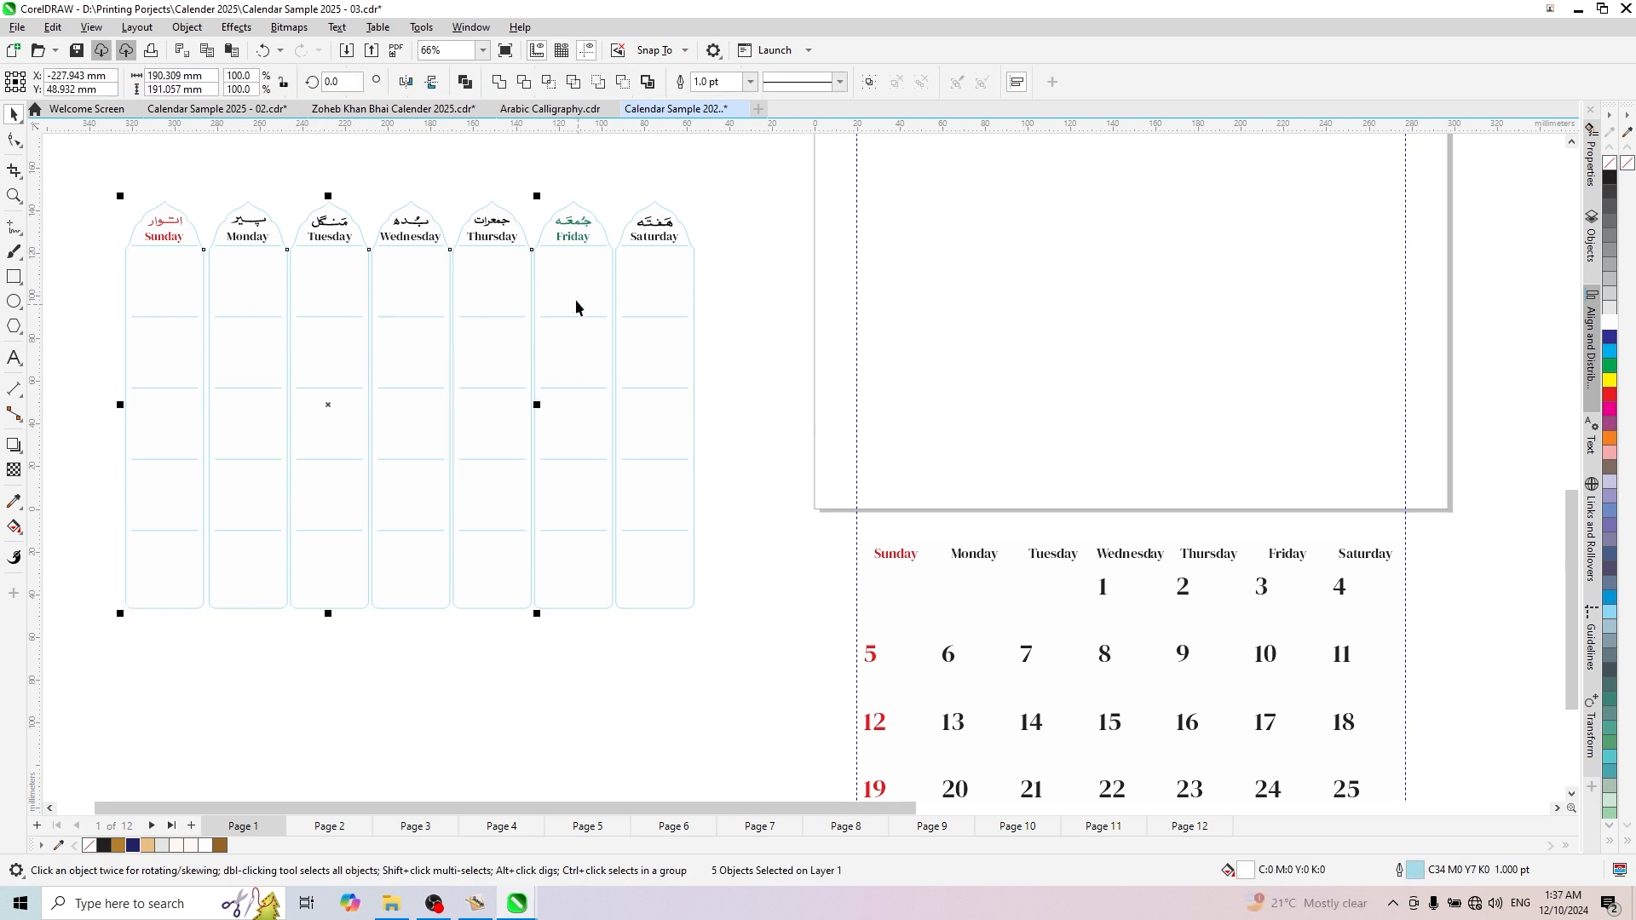
pyautogui.keyDown('shift'); pyautogui.click(573, 303); pyautogui.keyUp('shift')
pyautogui.keyDown('shift'); pyautogui.click(646, 289); pyautogui.keyUp('shift')
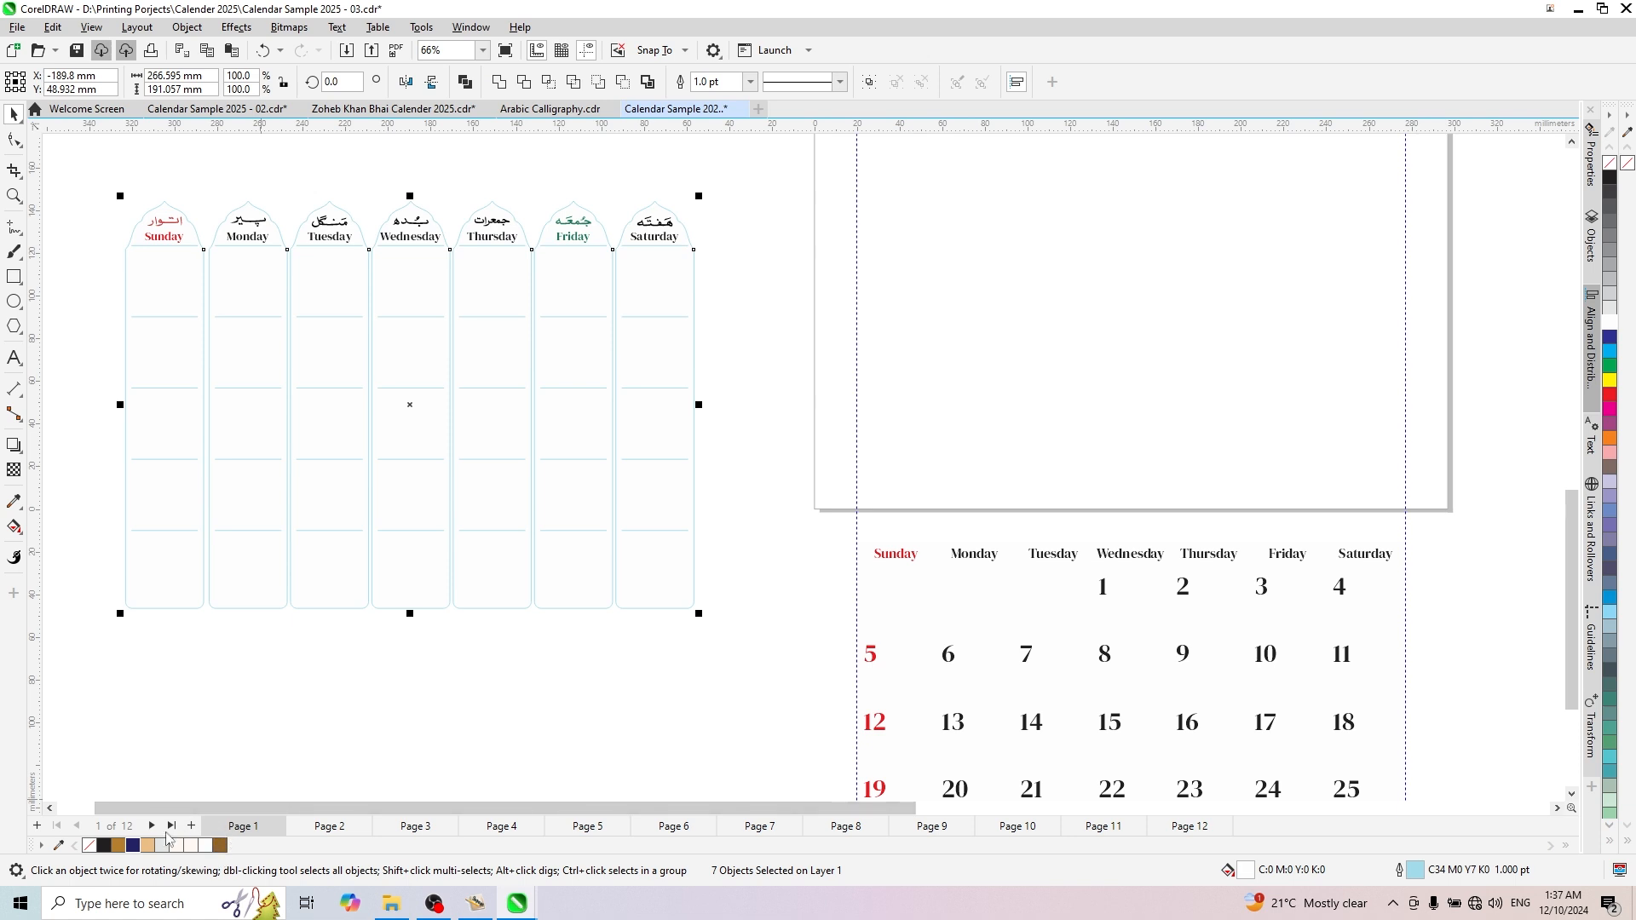
pyautogui.rightClick(149, 845)
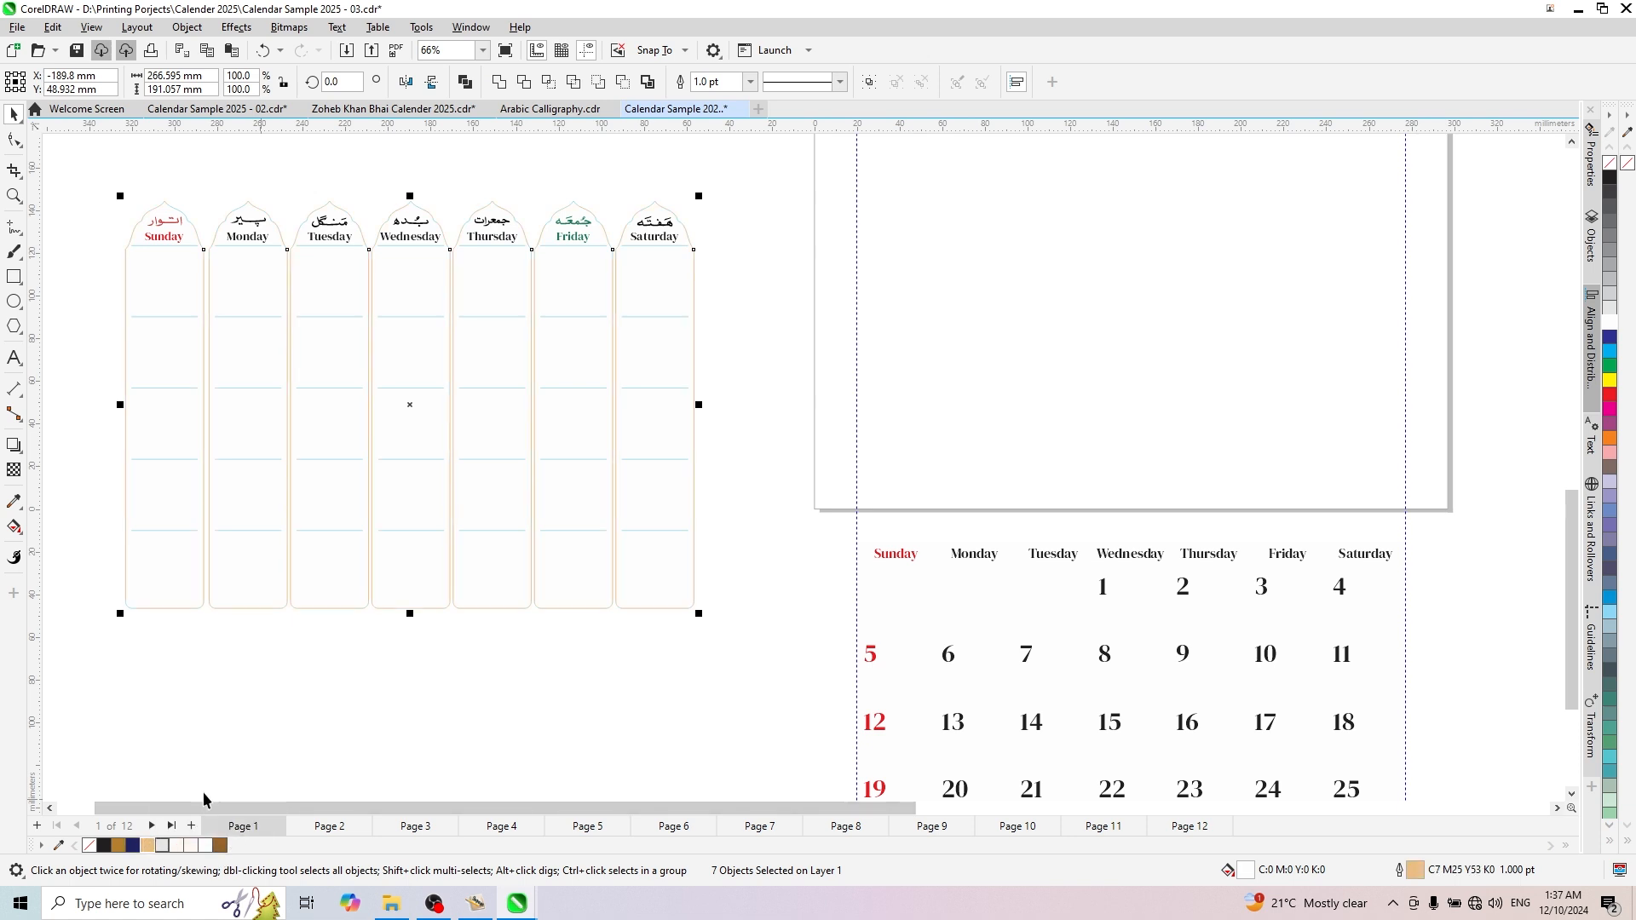
pyautogui.scroll(2, 592, 588)
pyautogui.scroll(-2, 766, 554)
pyautogui.click(274, 324)
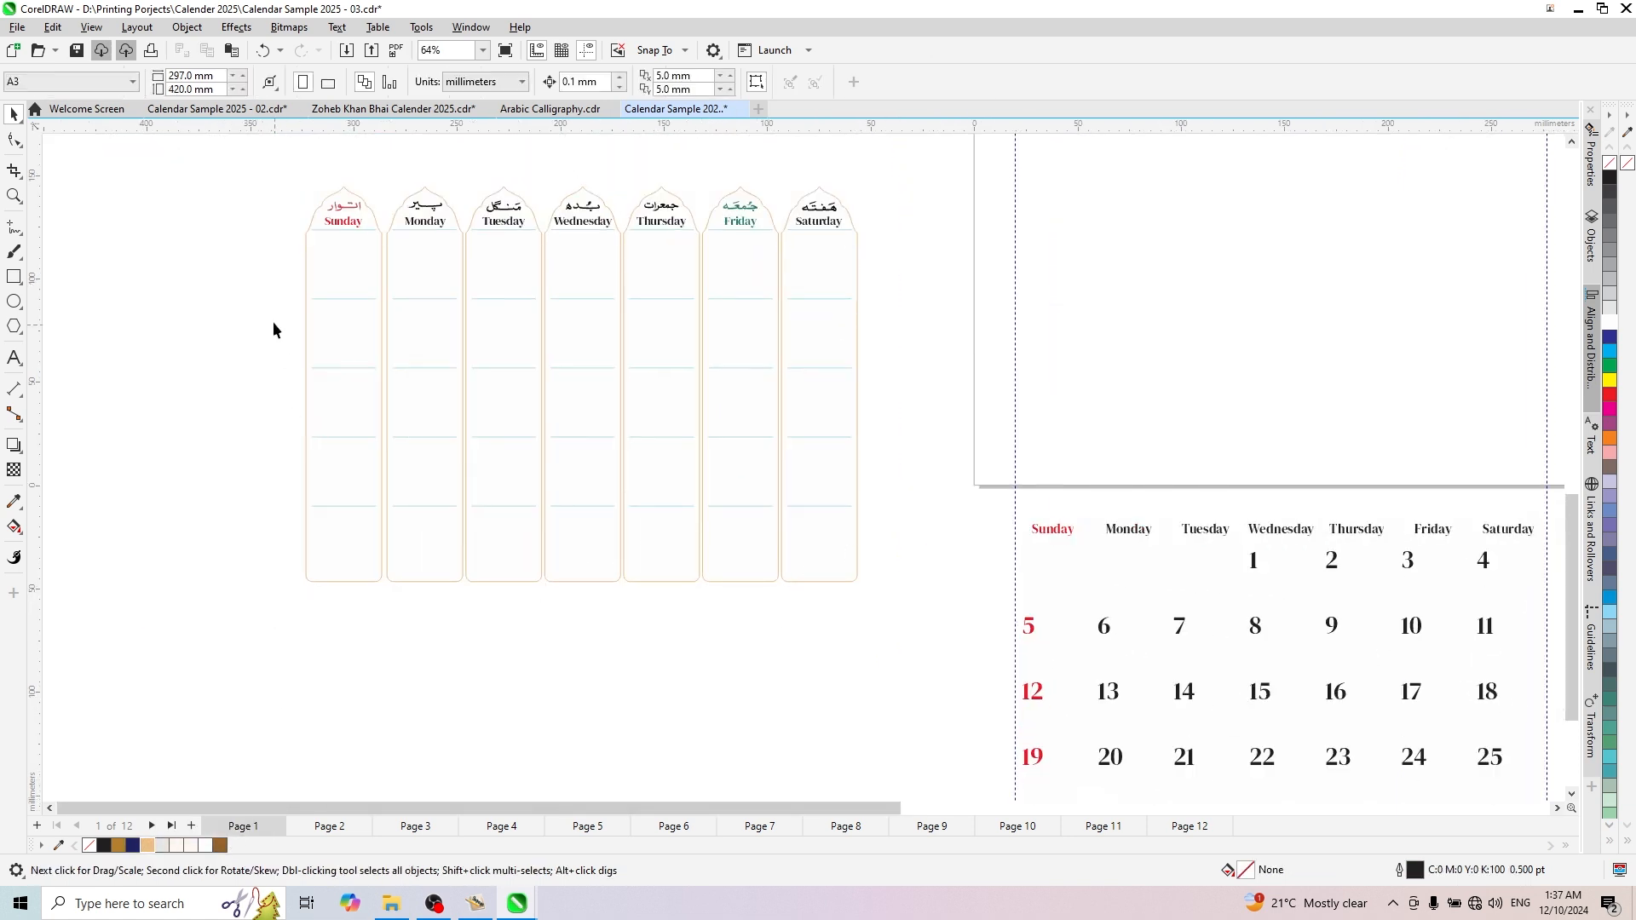
# - Recolour the horizontal divider lines of the seven weekday columns light gold and group the complete grid
pyautogui.moveTo(741, 309); pyautogui.dragTo(915, 541)
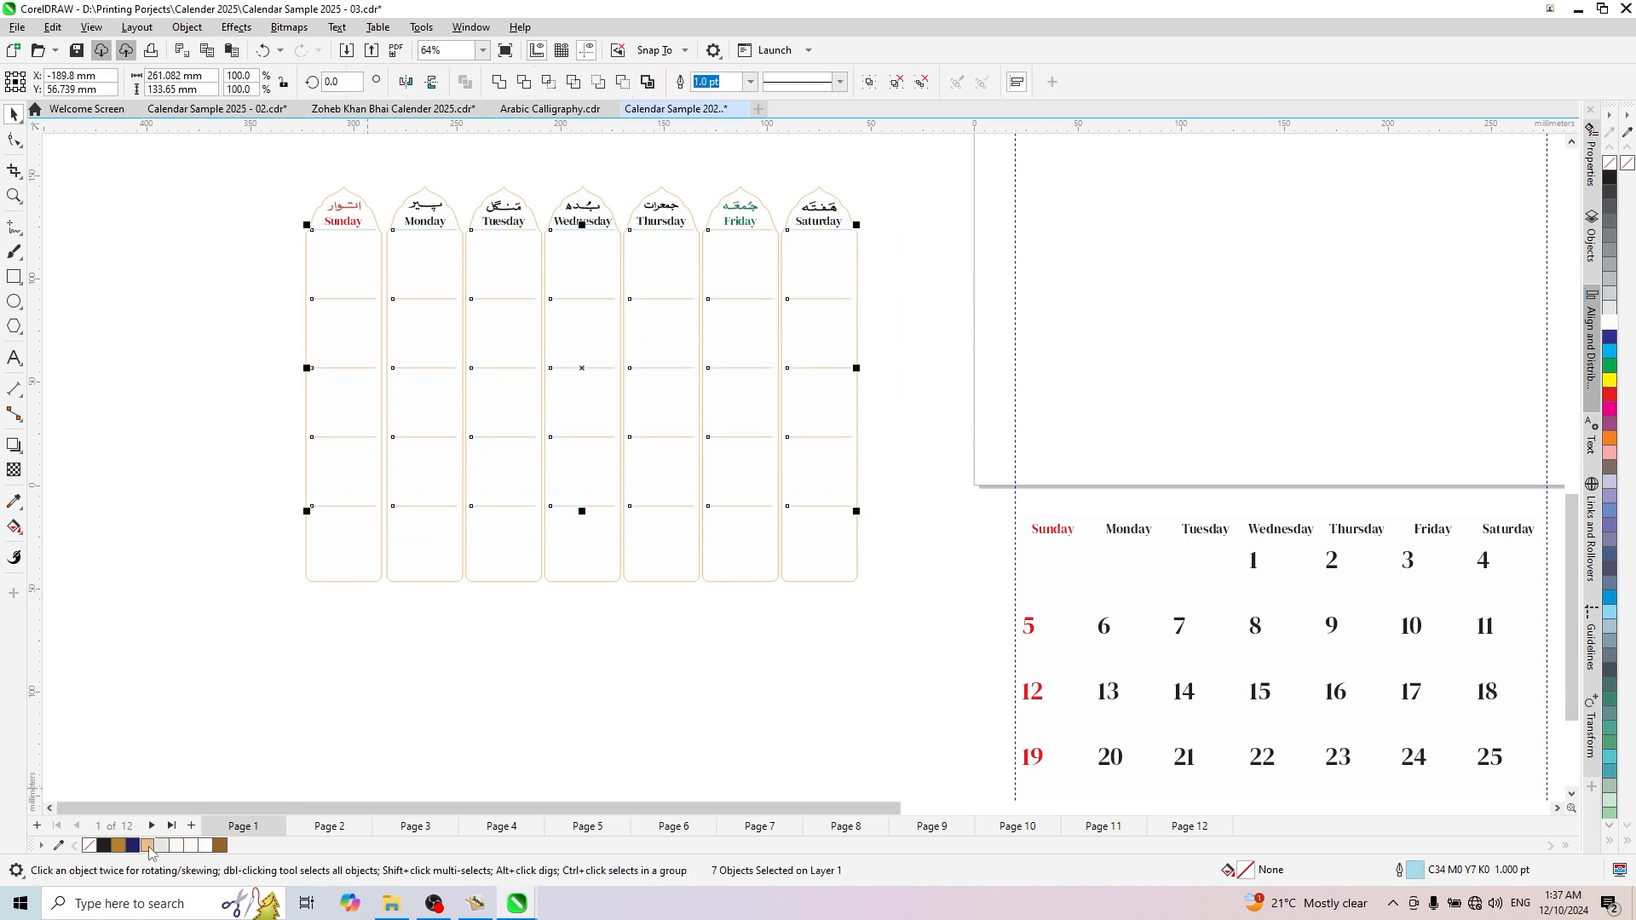
pyautogui.click(216, 562)
pyautogui.scroll(-2, 580, 625)
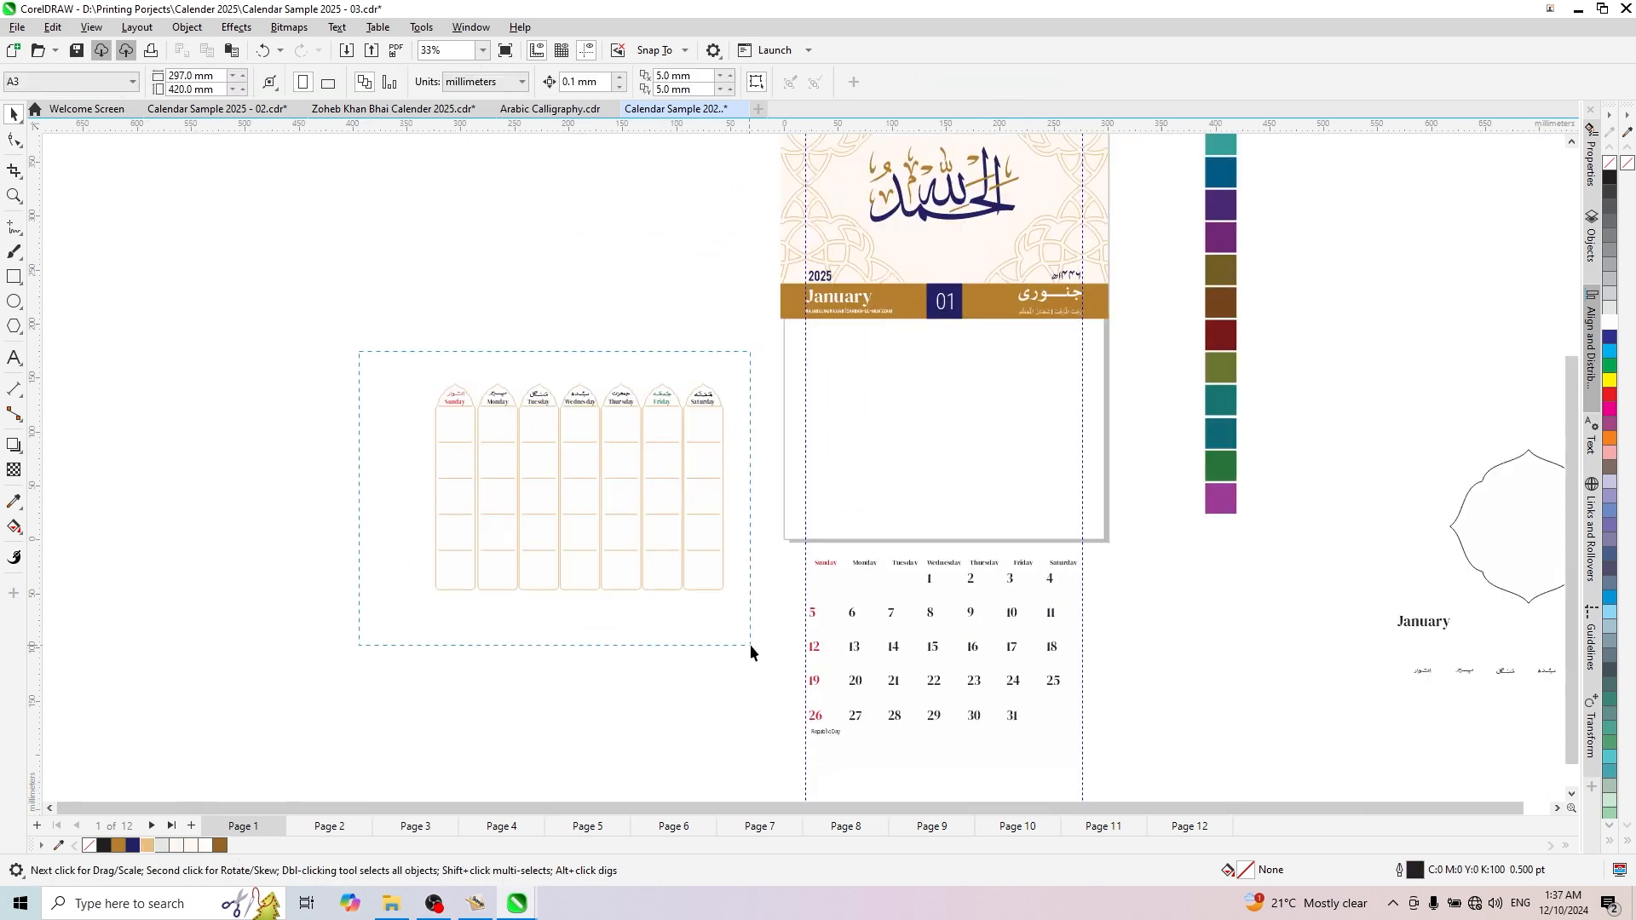
pyautogui.moveTo(750, 645); pyautogui.dragTo(751, 645)
pyautogui.scroll(3, 760, 505)
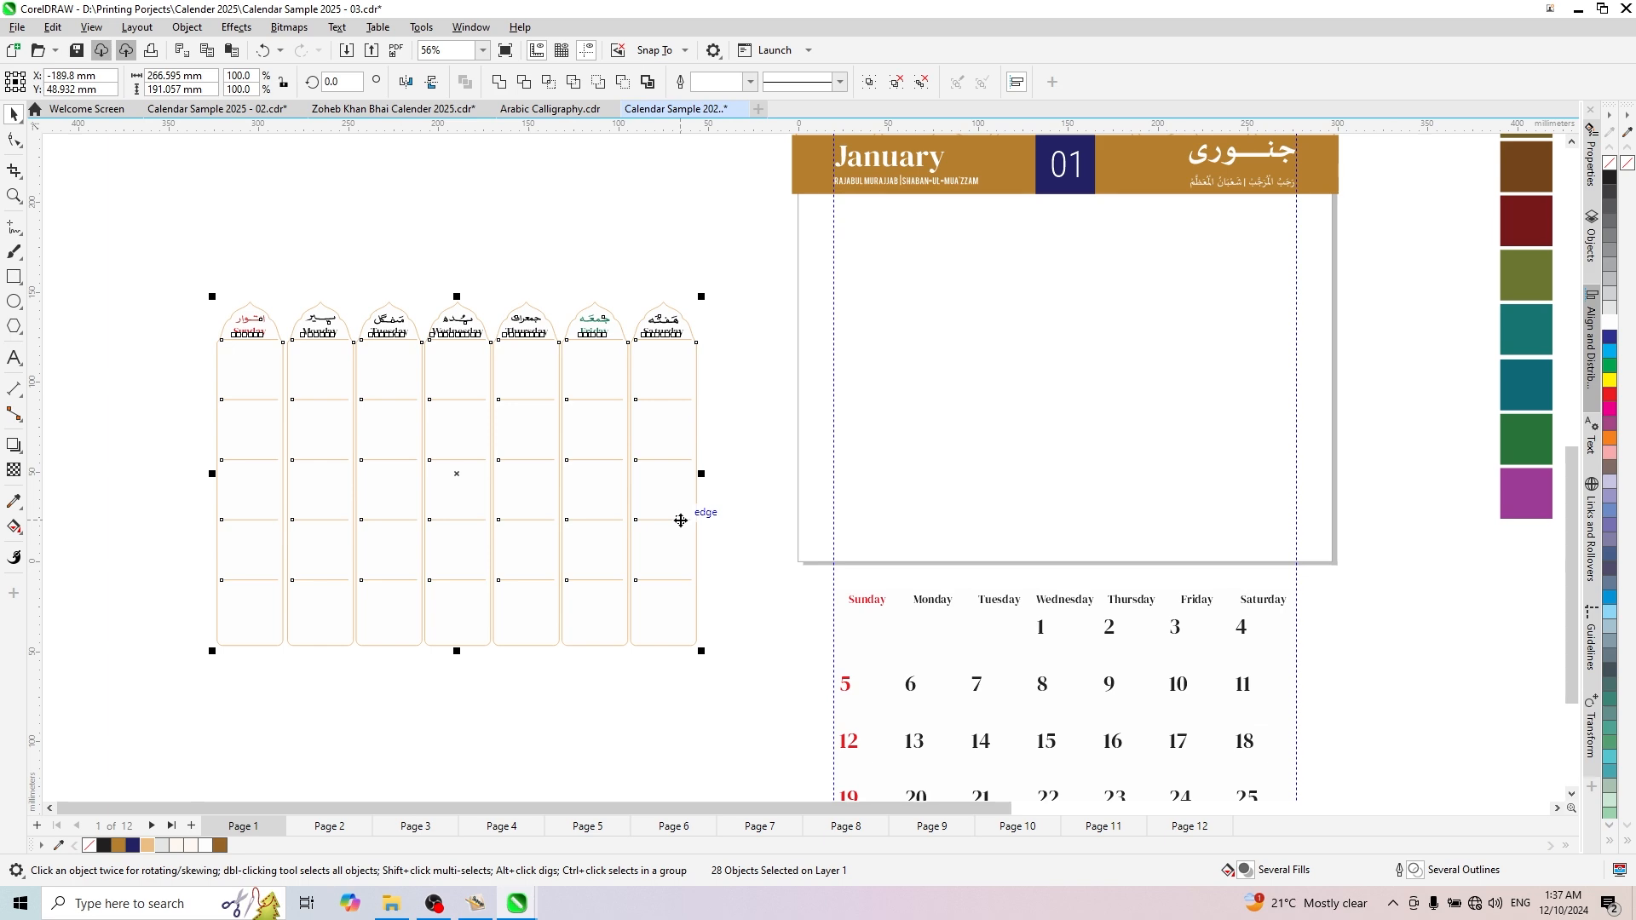
pyautogui.hotkey('ctrl', 'g')
pyautogui.scroll(-2, 679, 515)
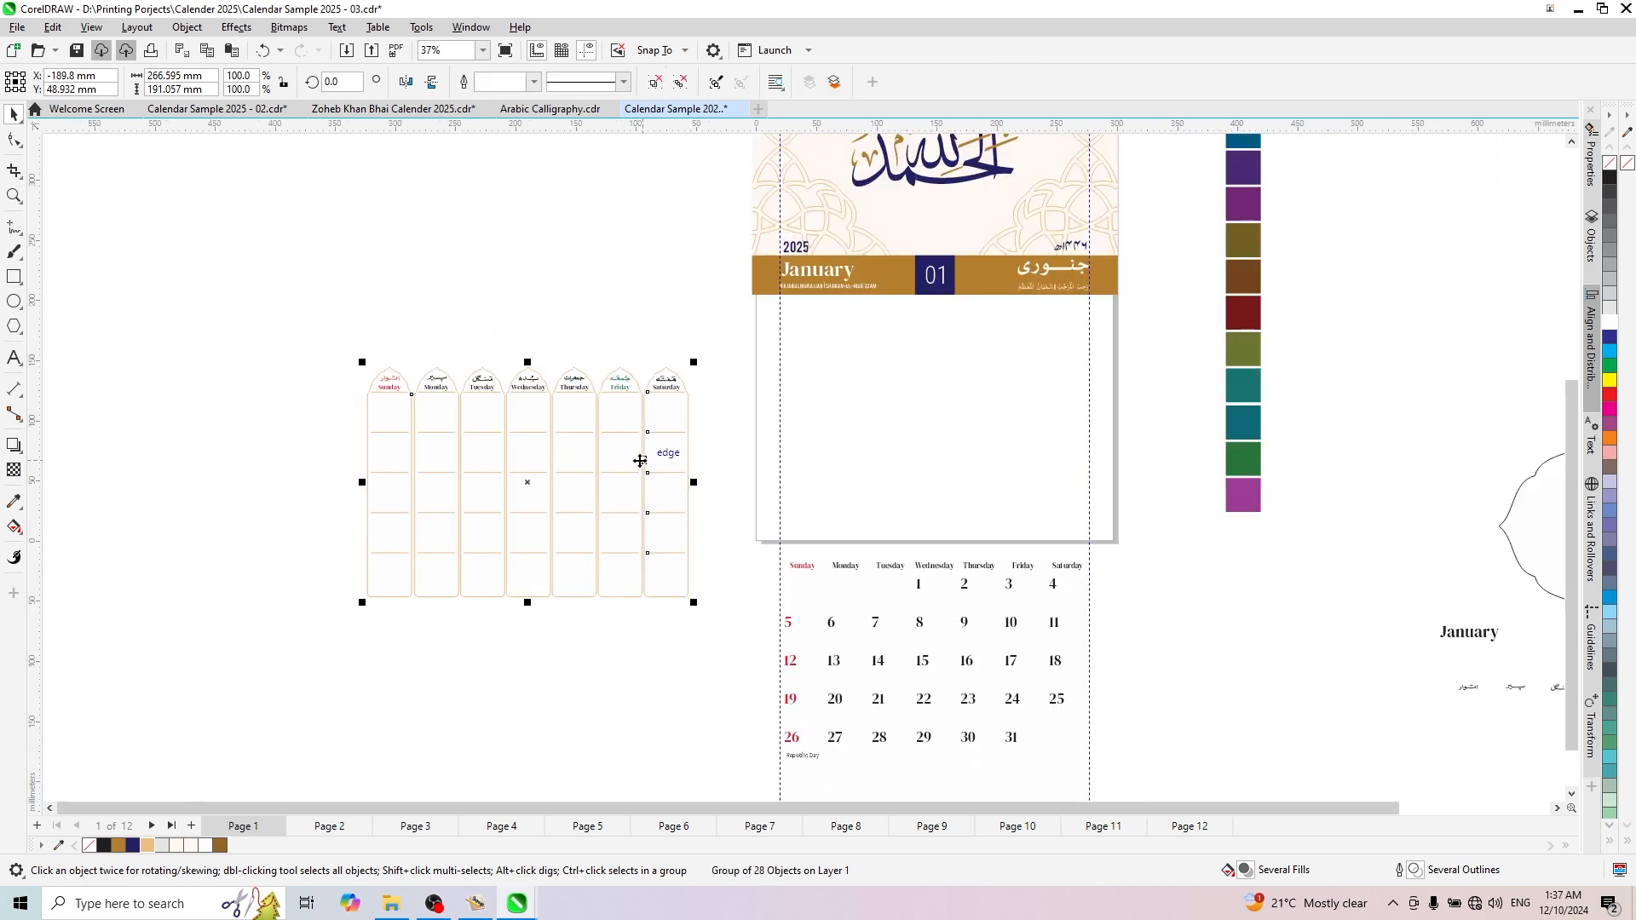
# - Move the weekday grid onto the page below the gold band and scale it to about 235 × 168 mm
pyautogui.moveTo(639, 460); pyautogui.dragTo(1053, 401)
pyautogui.scroll(2, 1053, 402)
pyautogui.moveTo(1099, 607); pyautogui.dragTo(1065, 587)
pyautogui.moveTo(853, 370); pyautogui.dragTo(846, 343)
pyautogui.scroll(3, 962, 371)
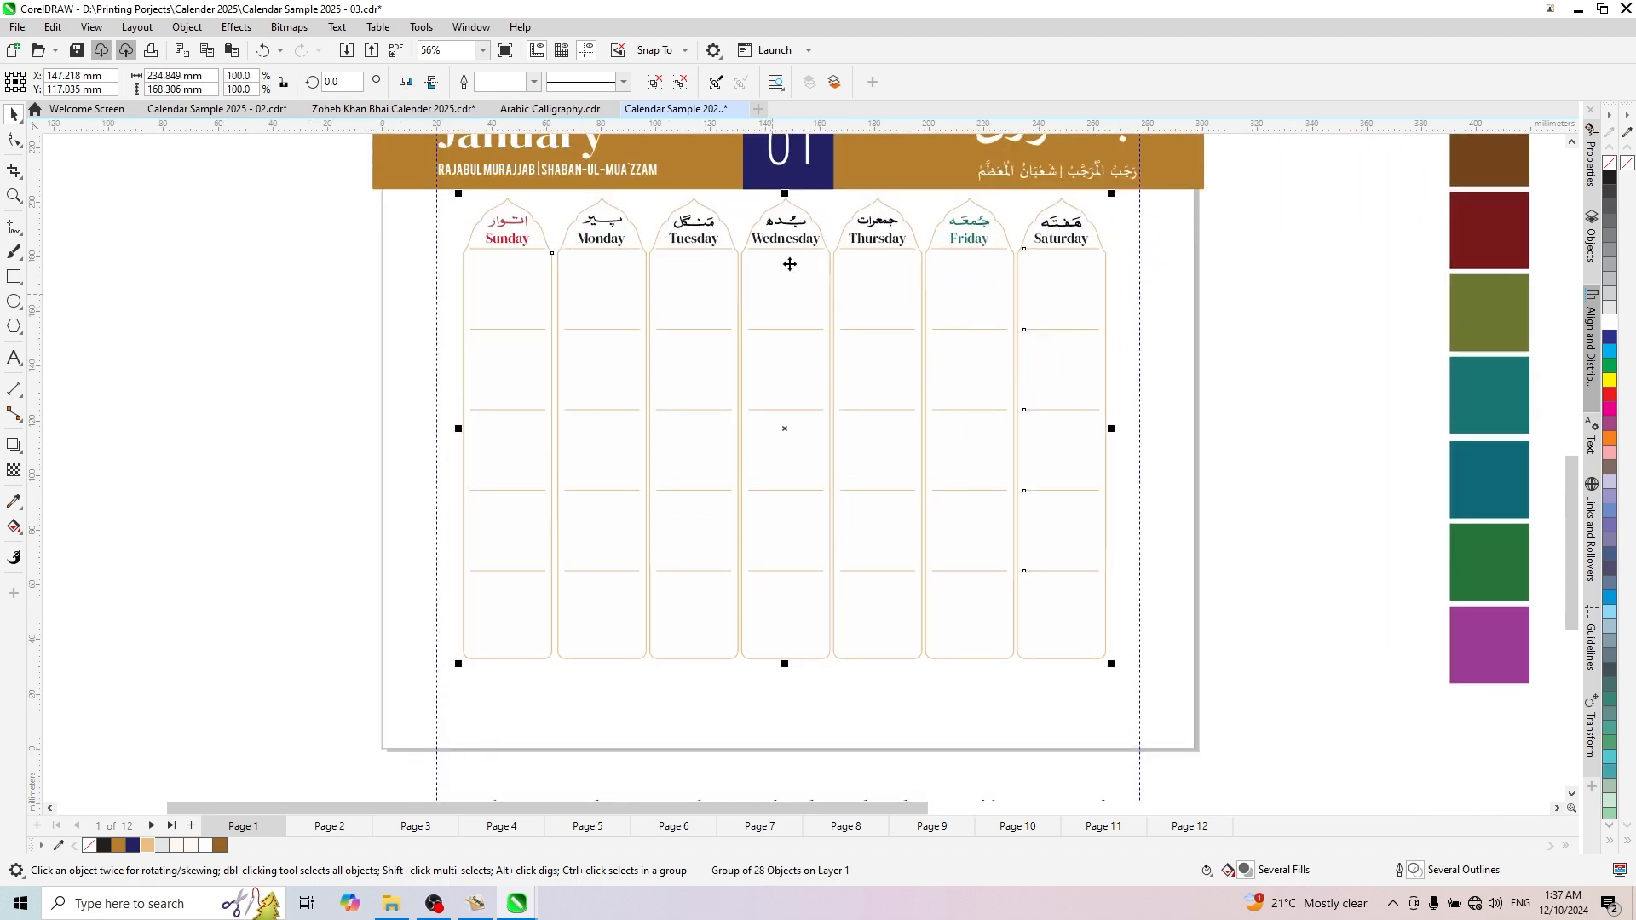
# - Delete the plain weekday name row above the loose date numbers and the background rectangle behind the dates
pyautogui.scroll(-5, 791, 255)
pyautogui.scroll(2, 843, 665)
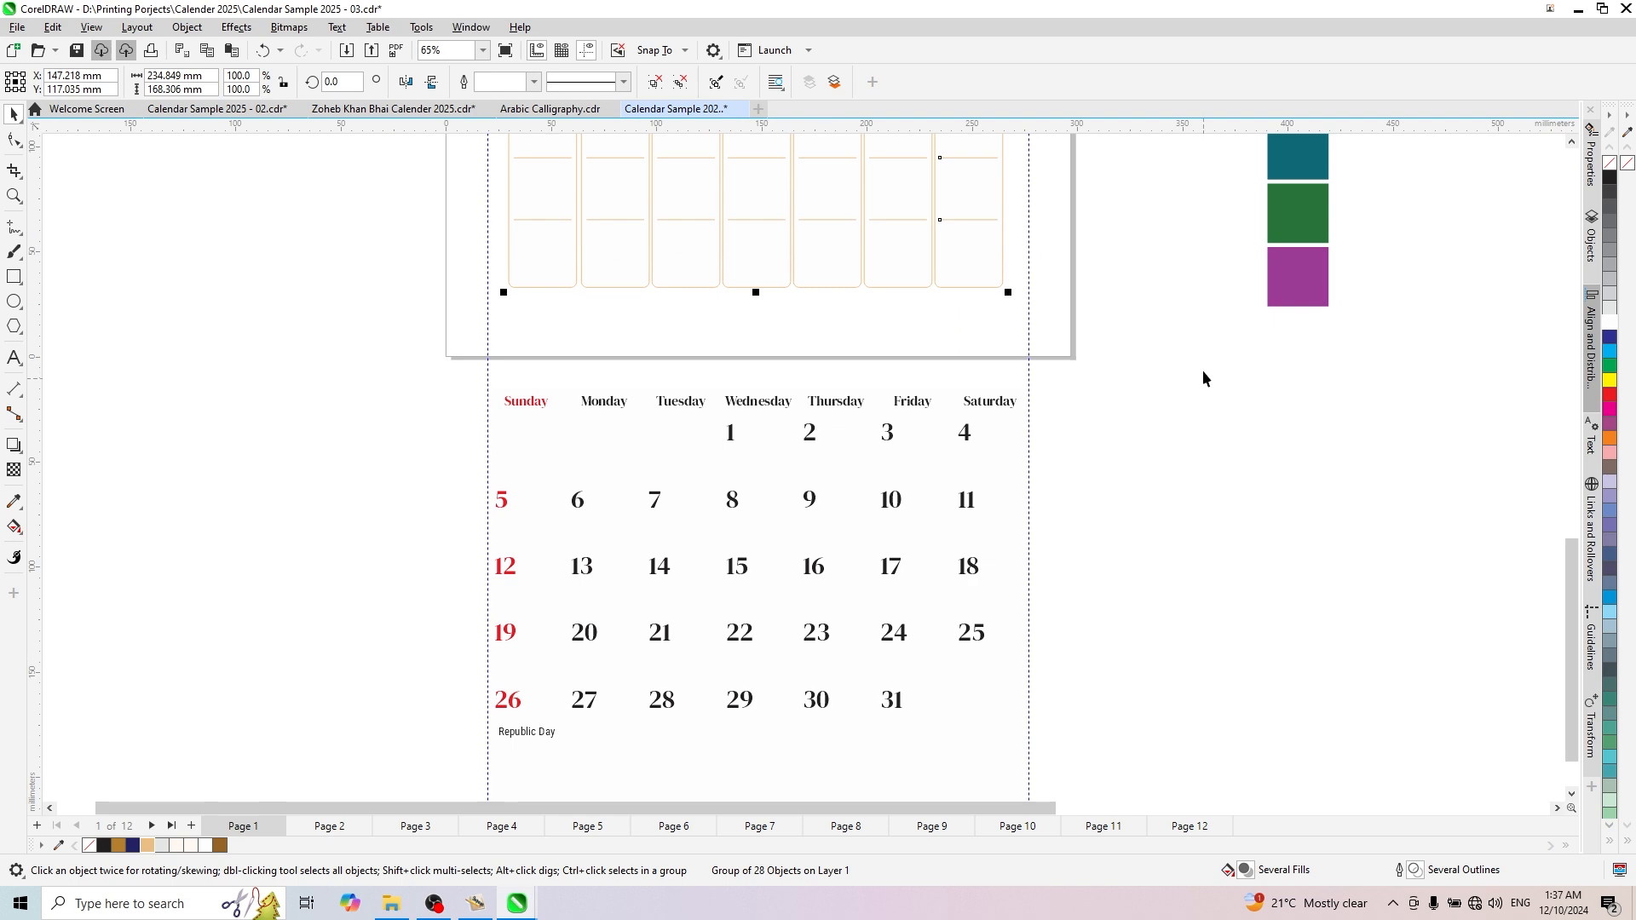
pyautogui.moveTo(635, 428); pyautogui.dragTo(404, 432)
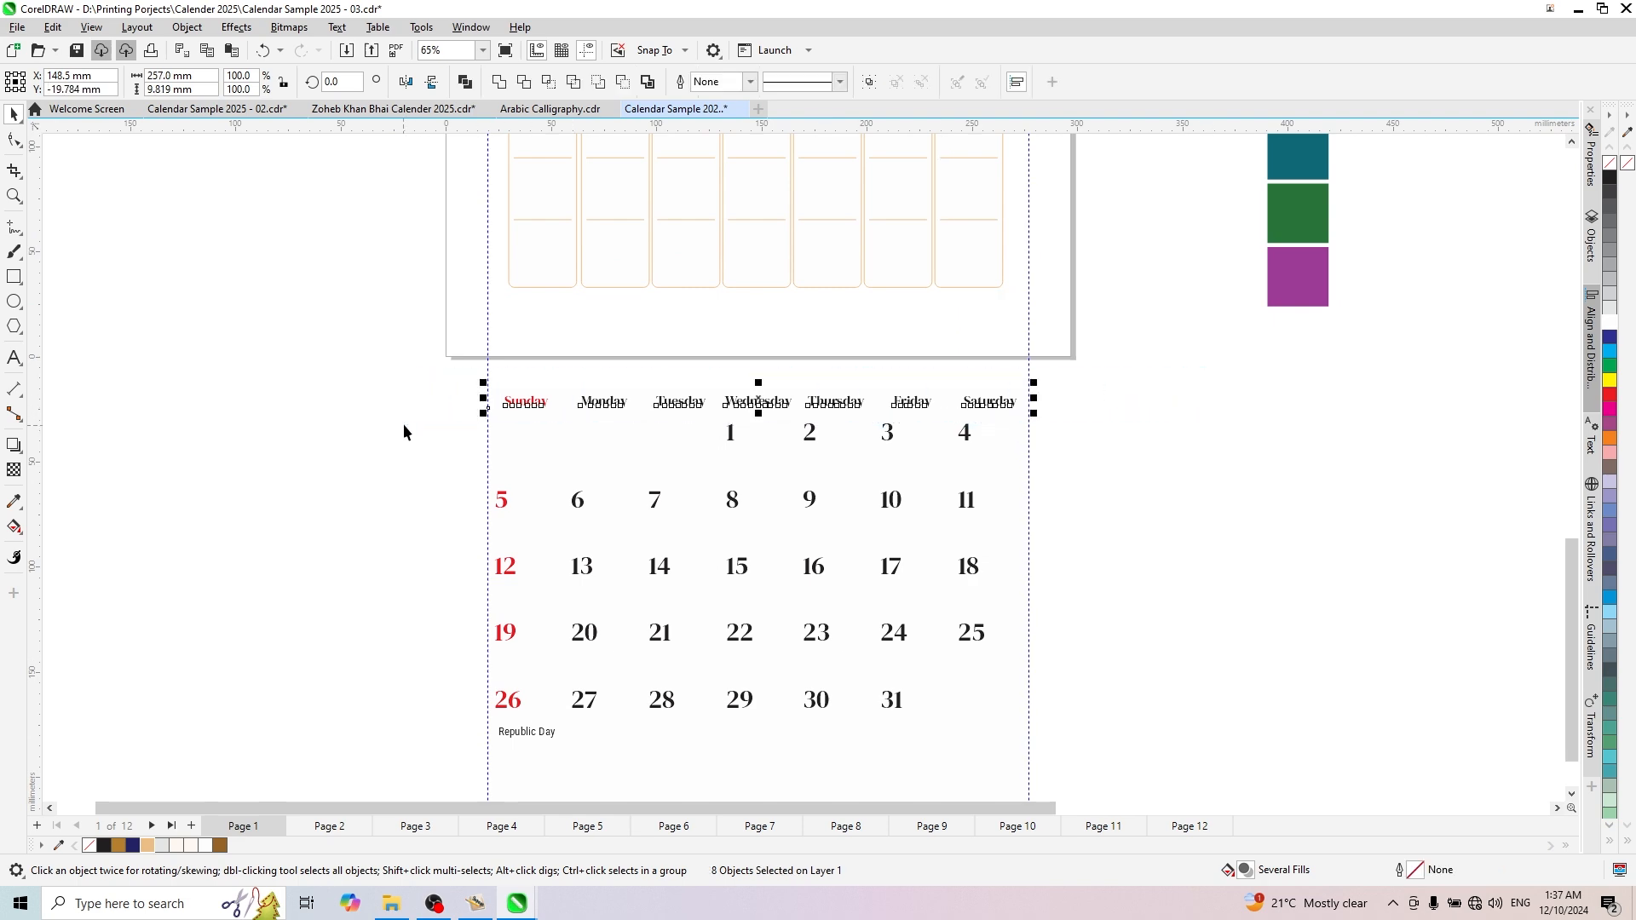
pyautogui.press('Delete')
pyautogui.click(563, 467)
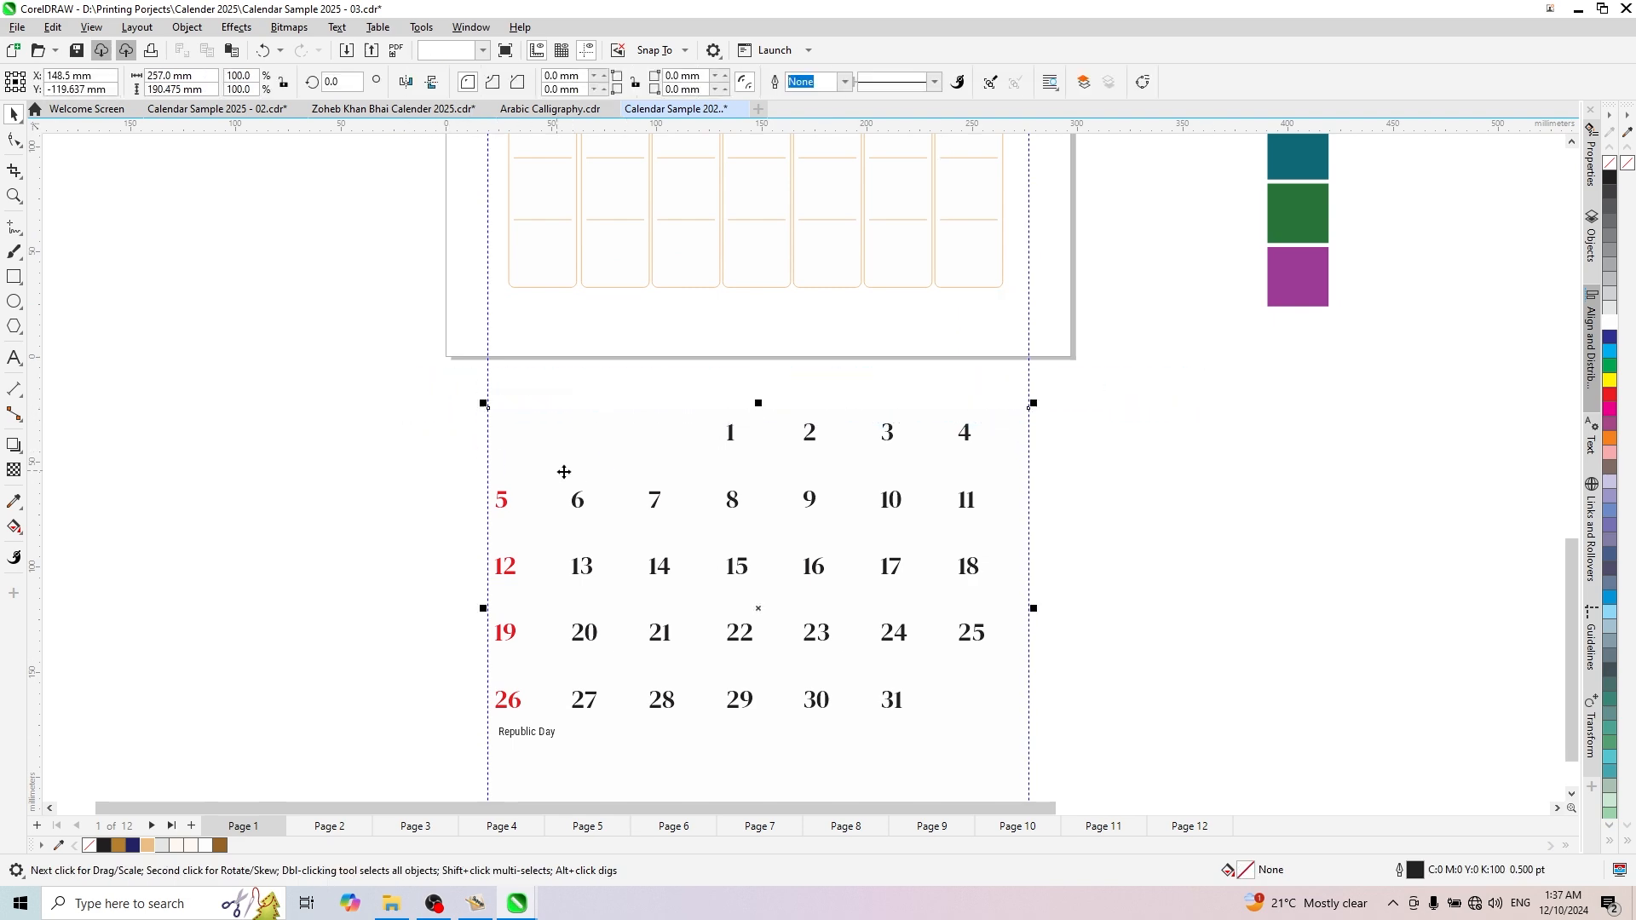
# - Move the group of January date numbers up onto the weekday grid, with 1 in the Wednesday column
pyautogui.scroll(-2, 570, 587)
pyautogui.scroll(-1, 709, 598)
pyautogui.scroll(2, 691, 404)
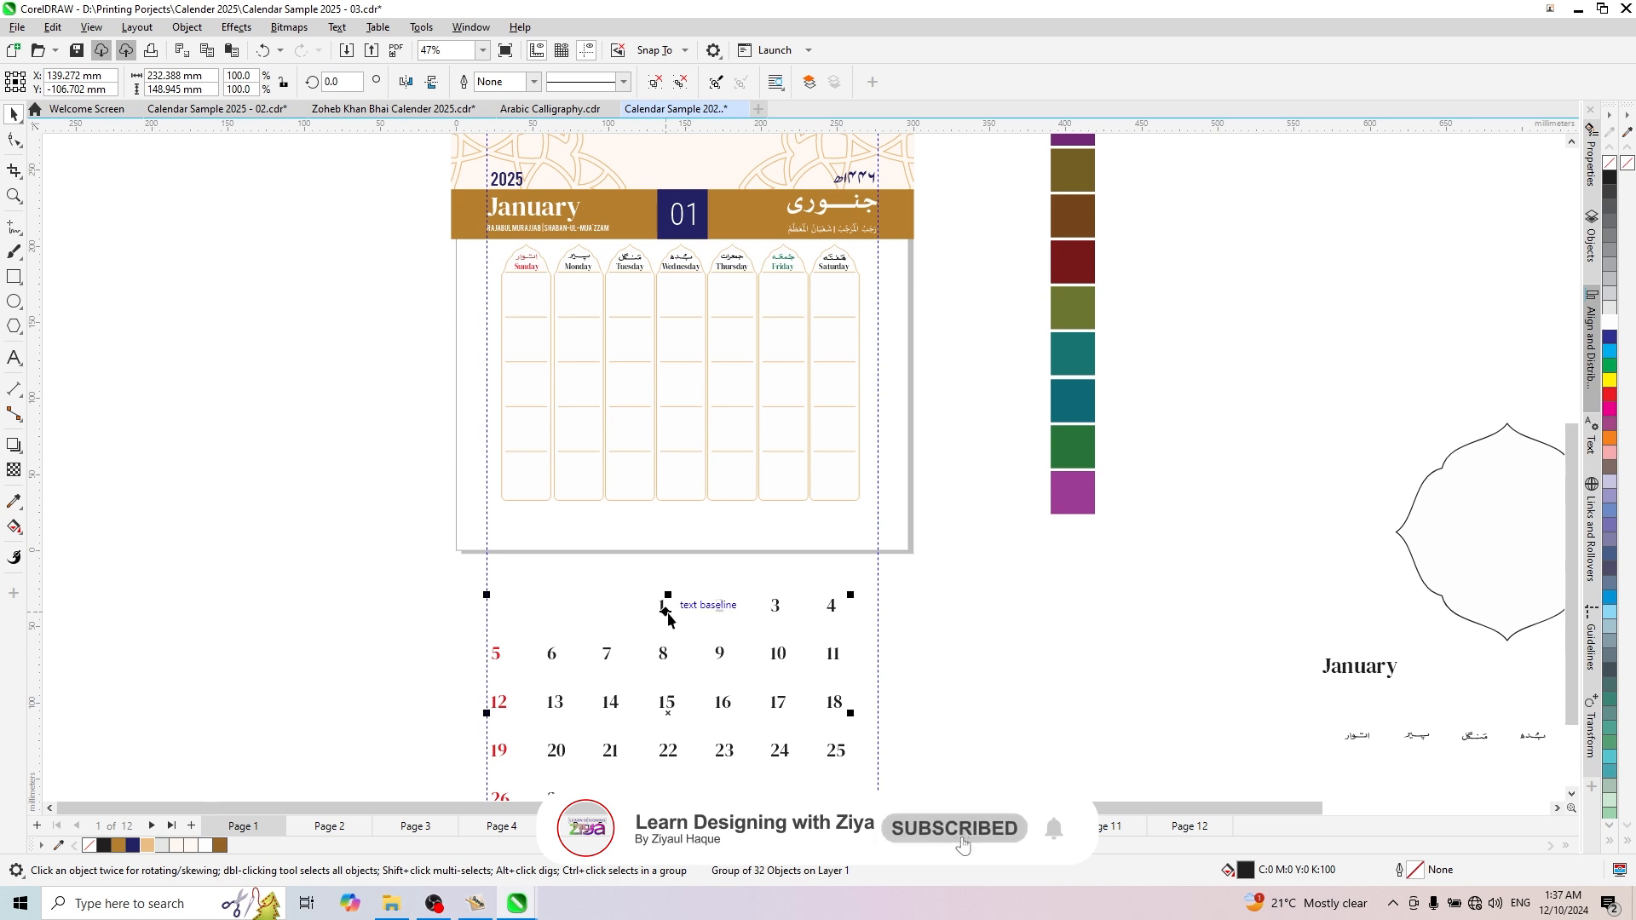
pyautogui.moveTo(664, 605); pyautogui.dragTo(664, 295)
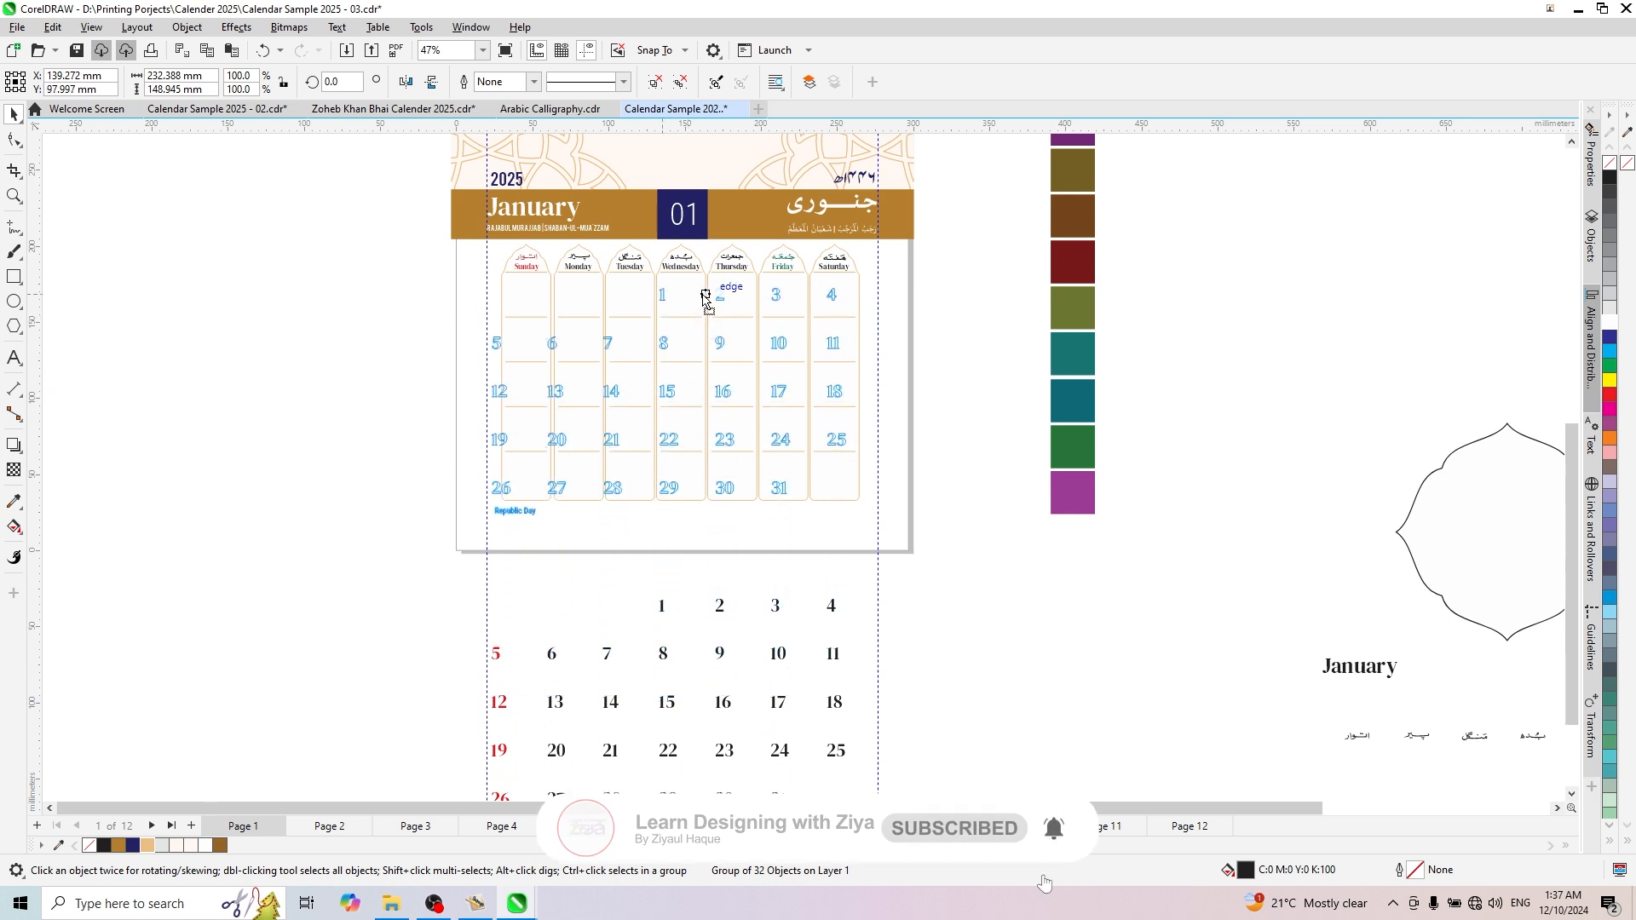
pyautogui.scroll(2, 758, 328)
pyautogui.scroll(2, 757, 334)
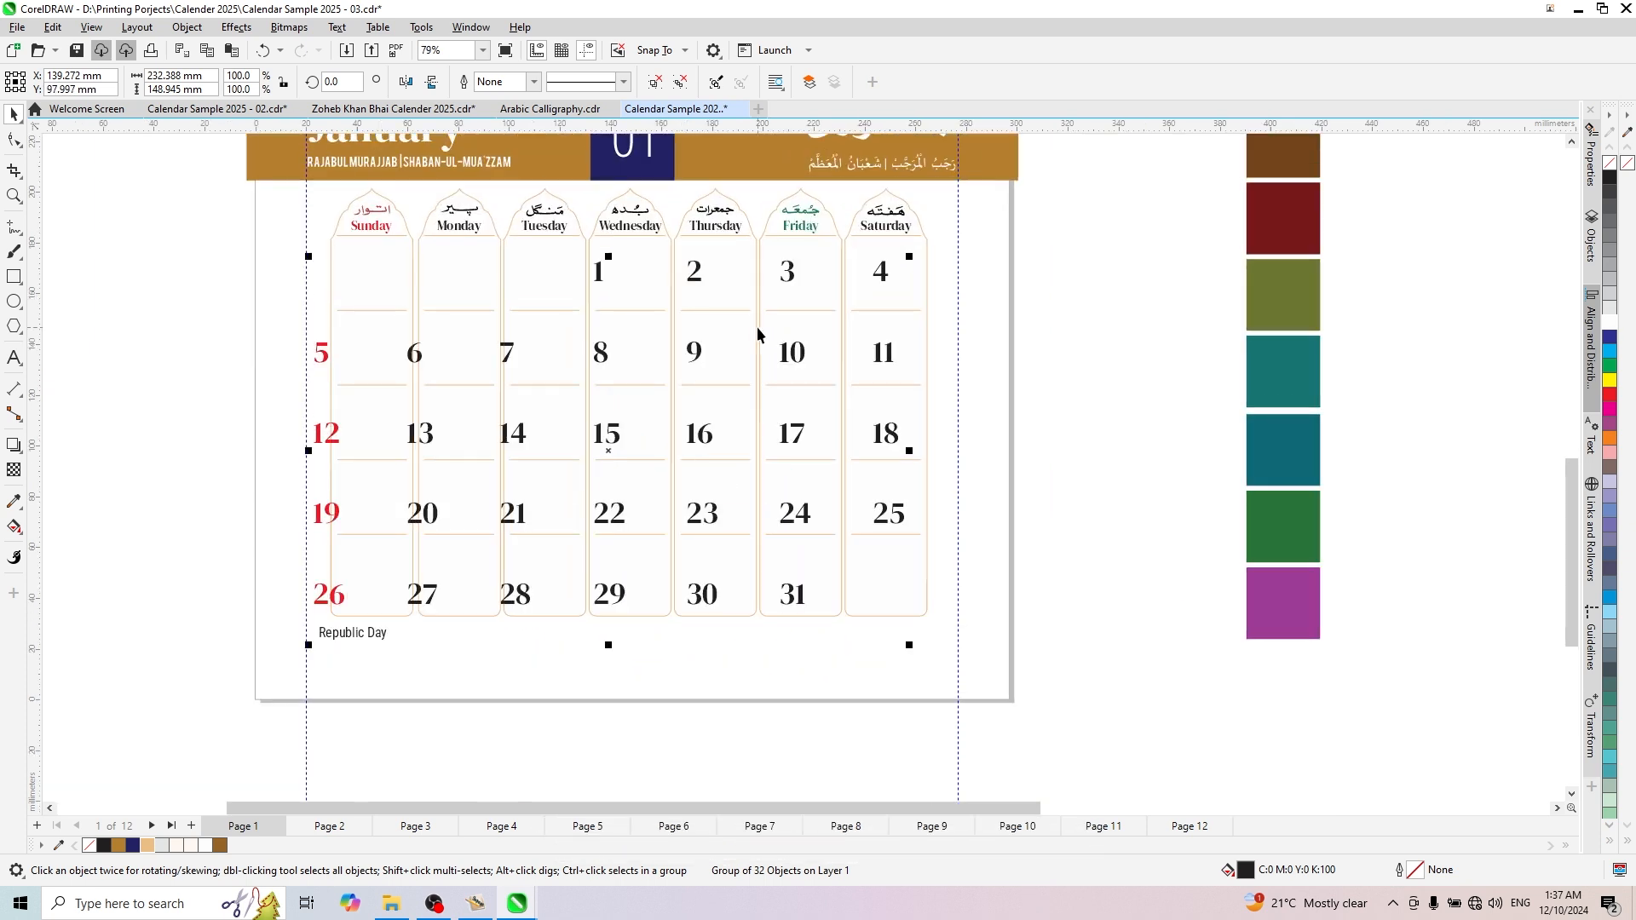
# - Scale the date number group to about 214 × 137 mm so each number fits its grid cell
pyautogui.moveTo(308, 645); pyautogui.dragTo(338, 629)
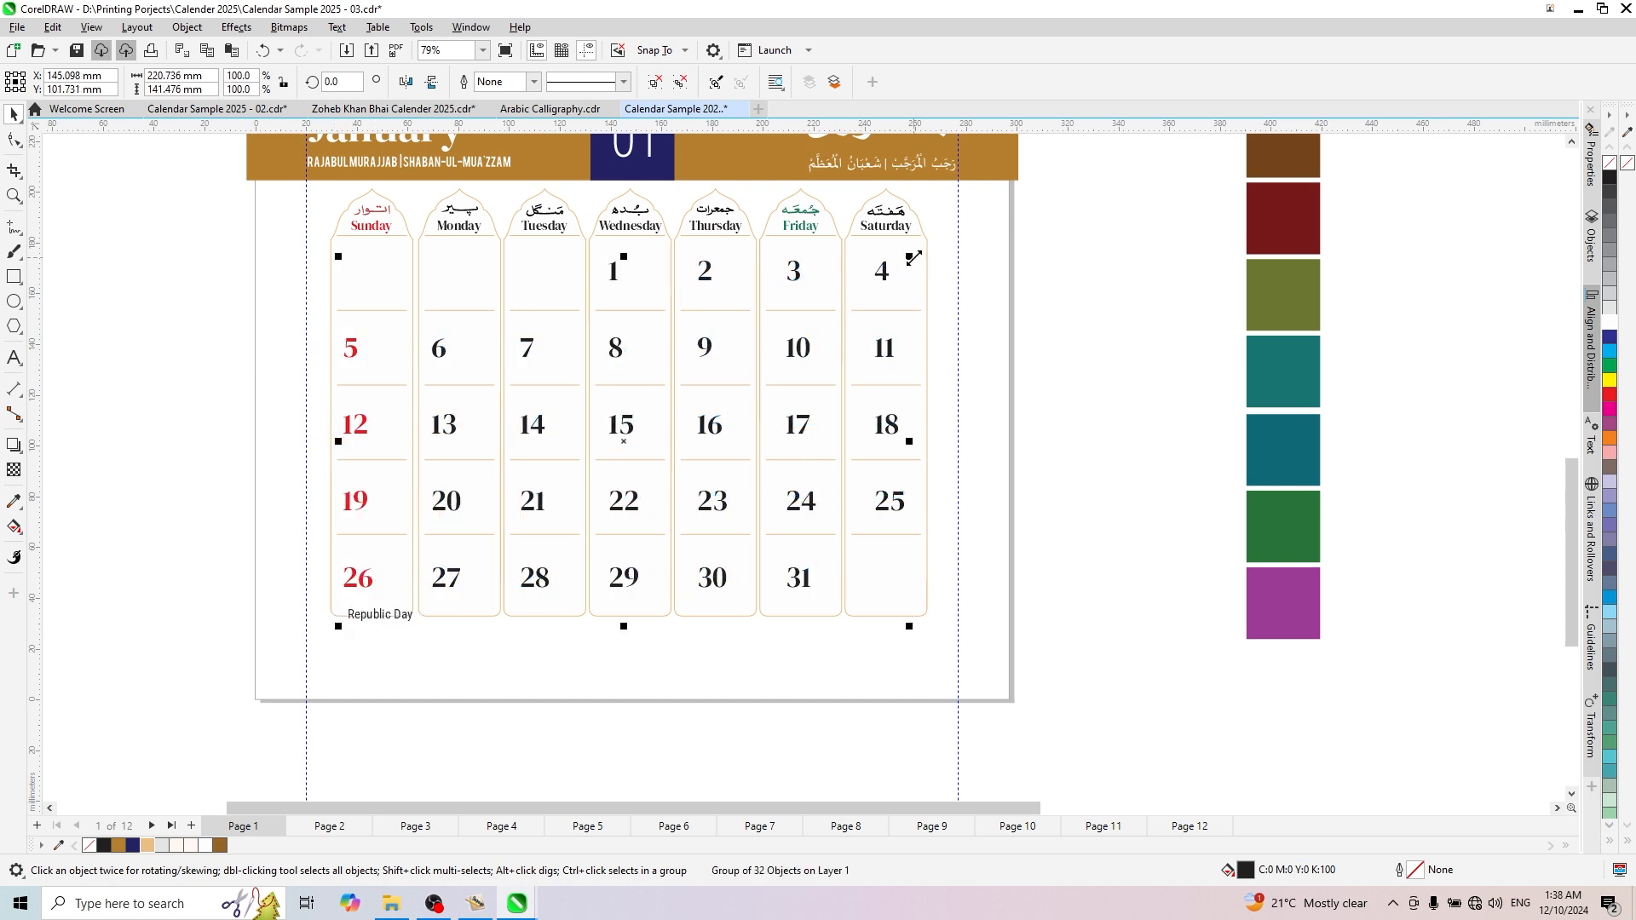
pyautogui.moveTo(913, 257); pyautogui.dragTo(866, 264)
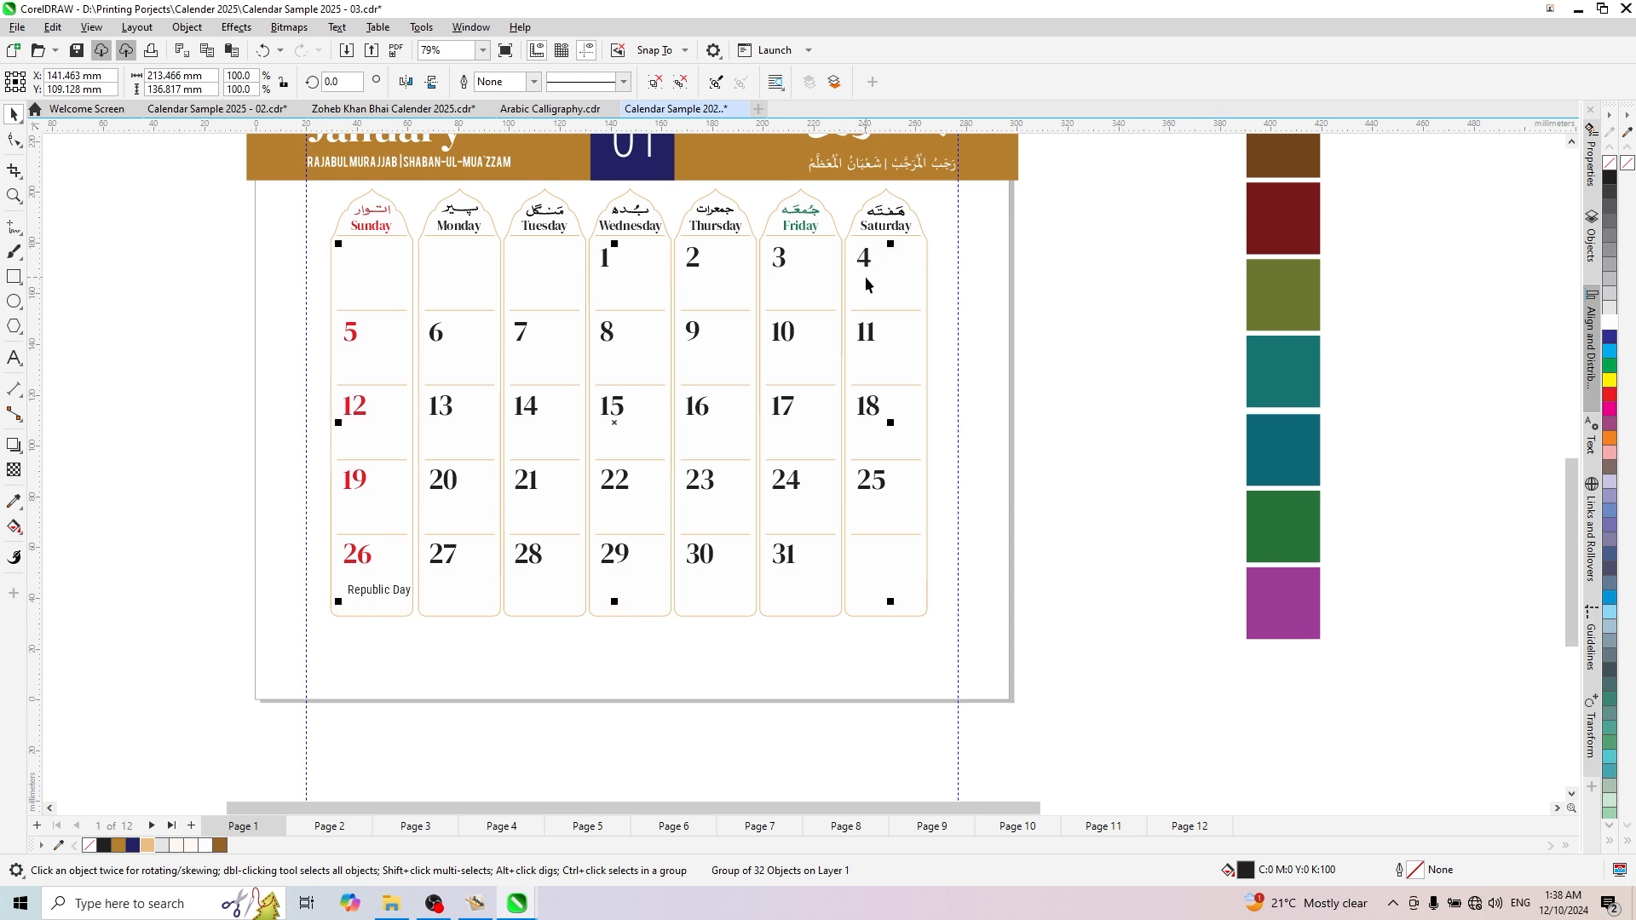
pyautogui.scroll(2, 327, 608)
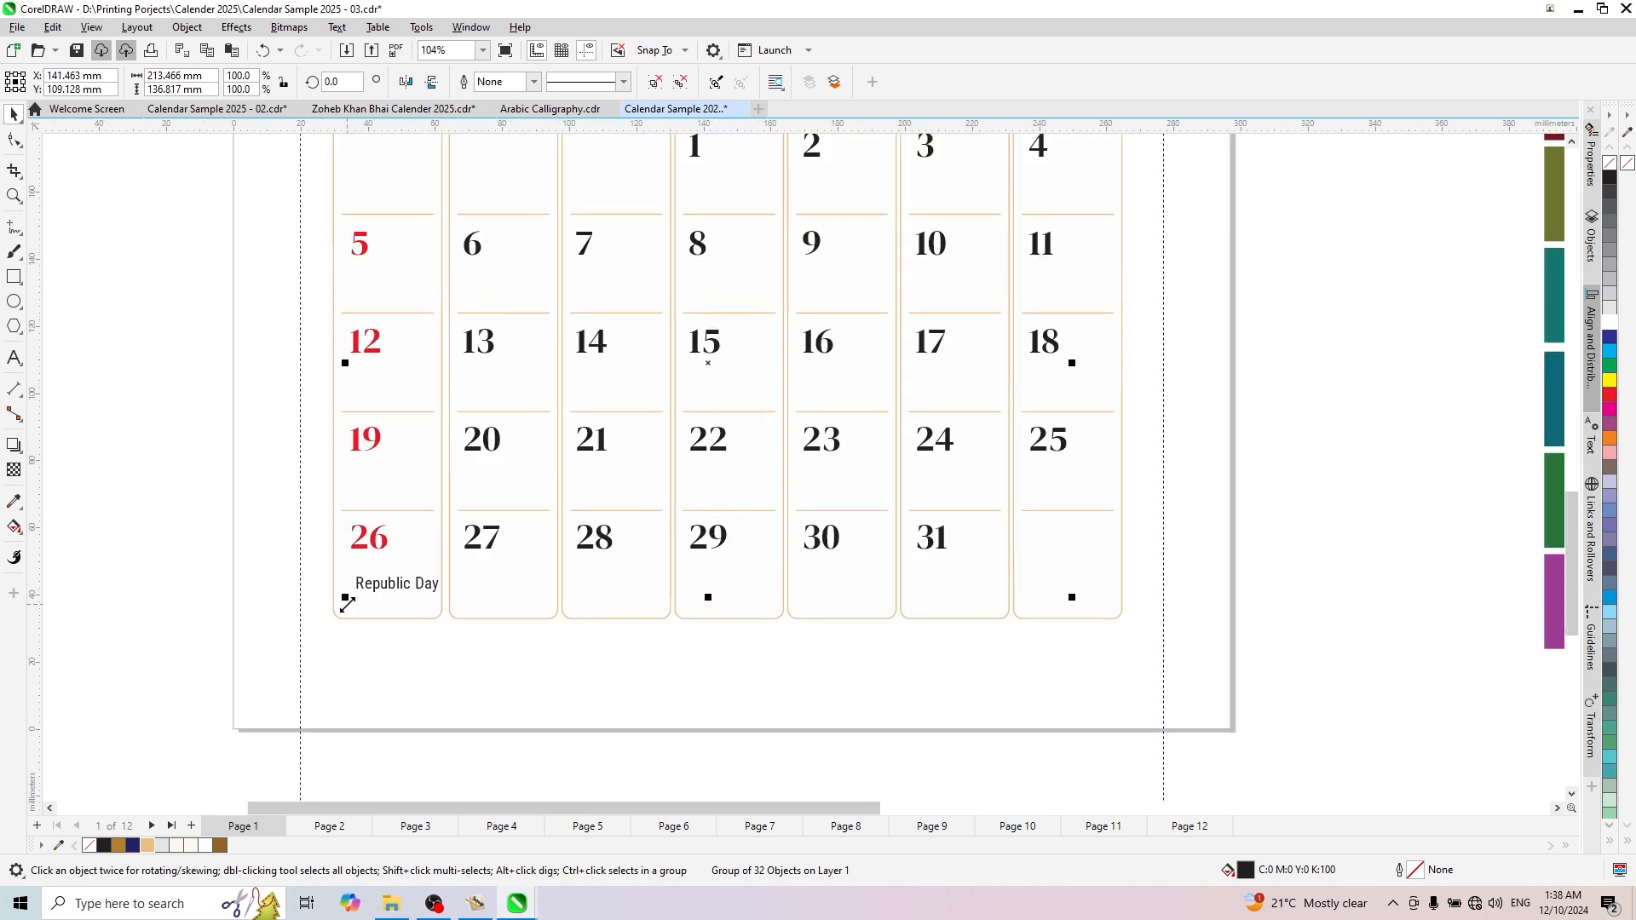
pyautogui.moveTo(343, 603); pyautogui.dragTo(338, 606)
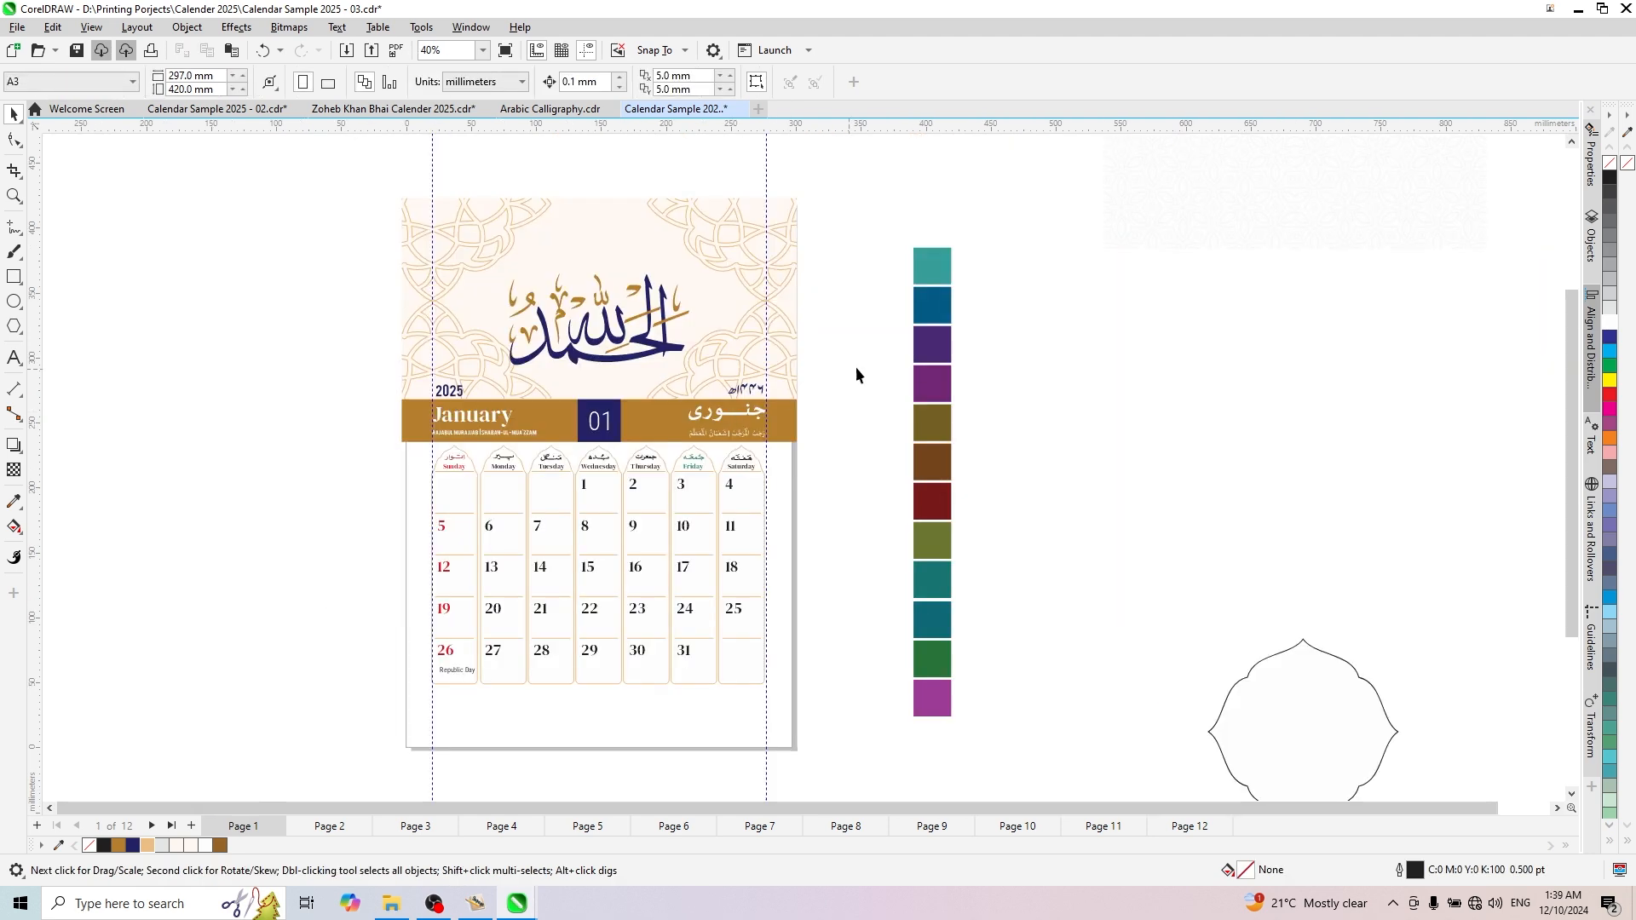
# - Enlarge the weekday grid and date numbers together to span the two vertical margin guidelines
pyautogui.scroll(-2, 974, 529)
pyautogui.moveTo(1163, 362); pyautogui.dragTo(471, 562)
pyautogui.scroll(2, 673, 571)
# - Duplicate the cream header background below the gold band and stretch it to about 304 × 241 mm to cover the lower page
pyautogui.click(696, 318)
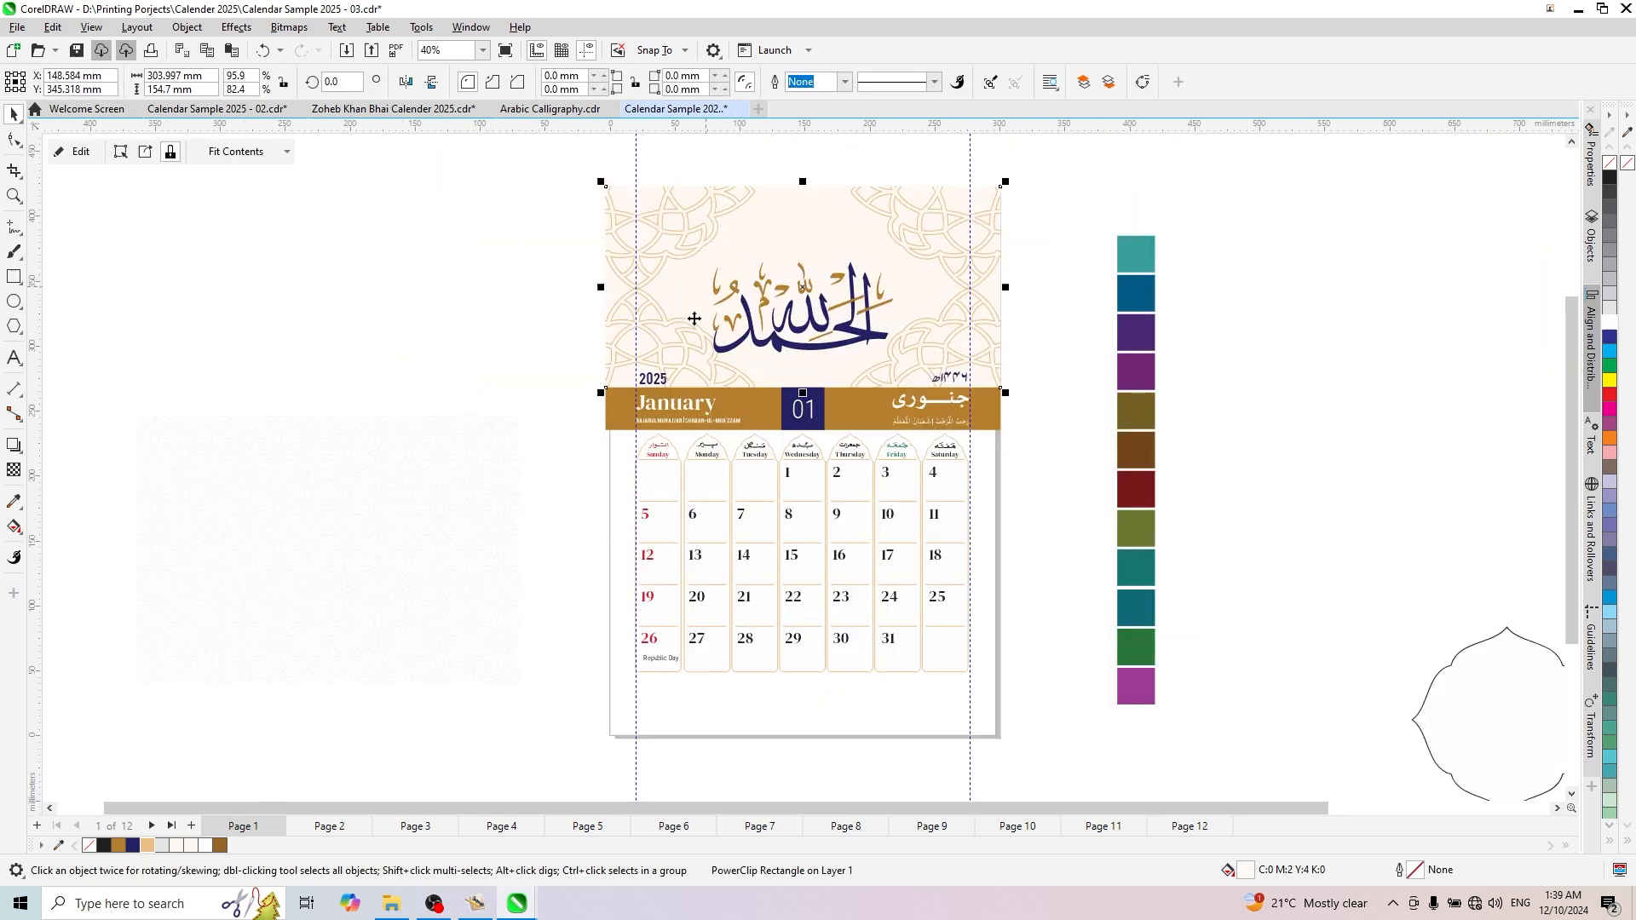
pyautogui.moveTo(684, 298); pyautogui.dragTo(696, 533)
pyautogui.scroll(2, 778, 678)
pyautogui.moveTo(811, 610); pyautogui.dragTo(832, 779)
# - Clear the ornament contents from the copied lower rectangle by changing its frame type, keeping the plain cream fill
pyautogui.rightClick(869, 565)
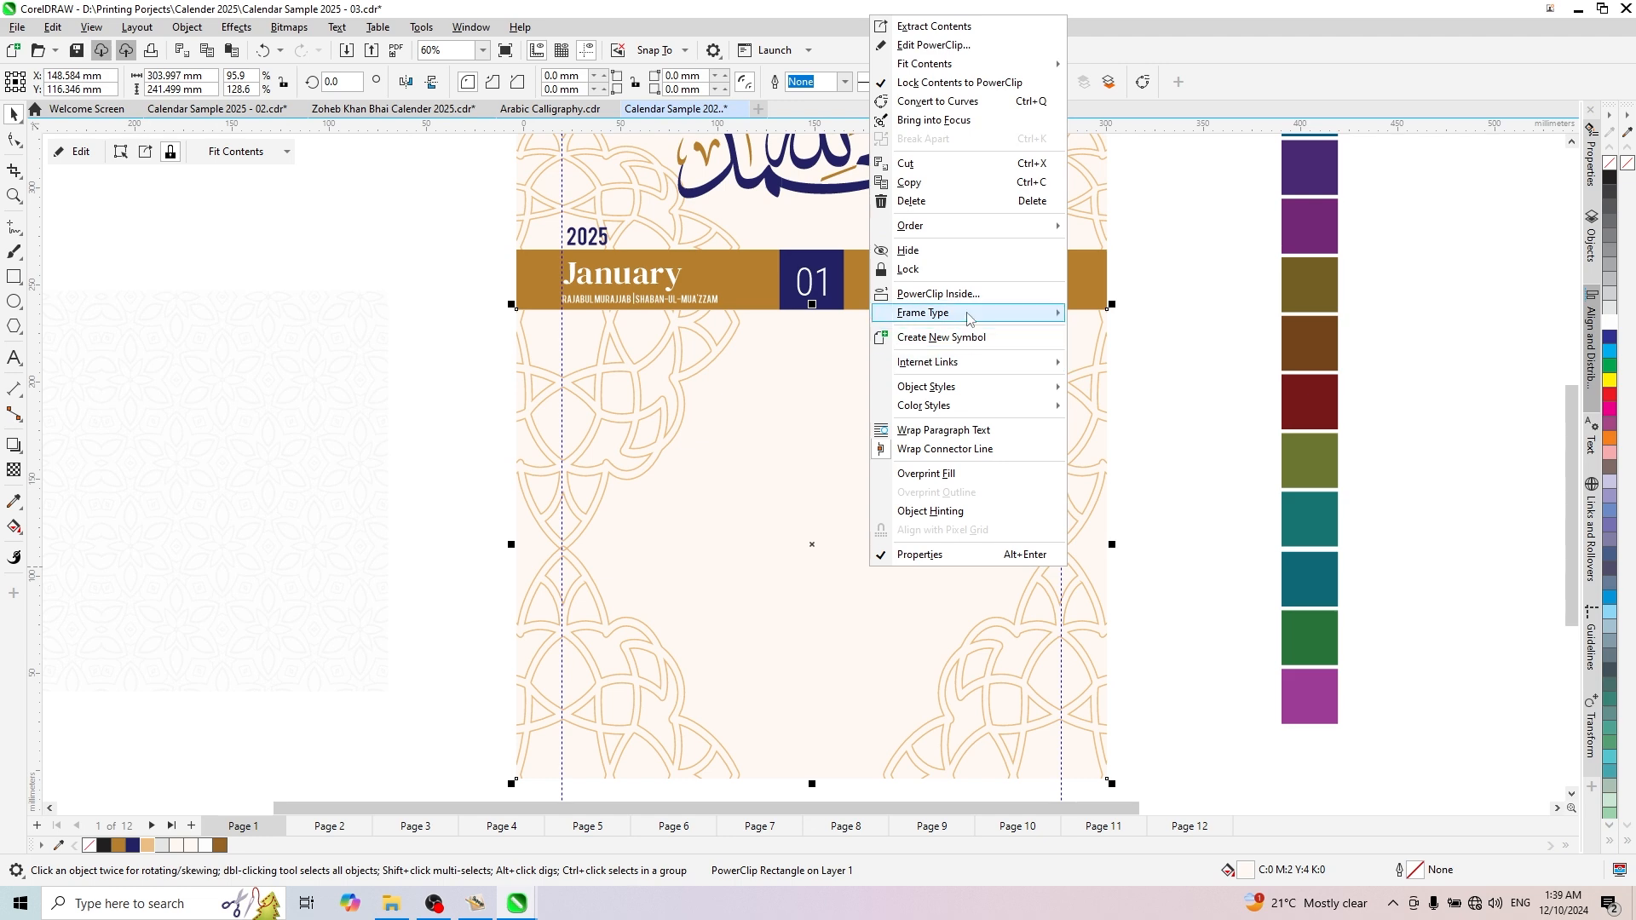
pyautogui.moveTo(980, 316)
pyautogui.click(1121, 358)
pyautogui.click(884, 489)
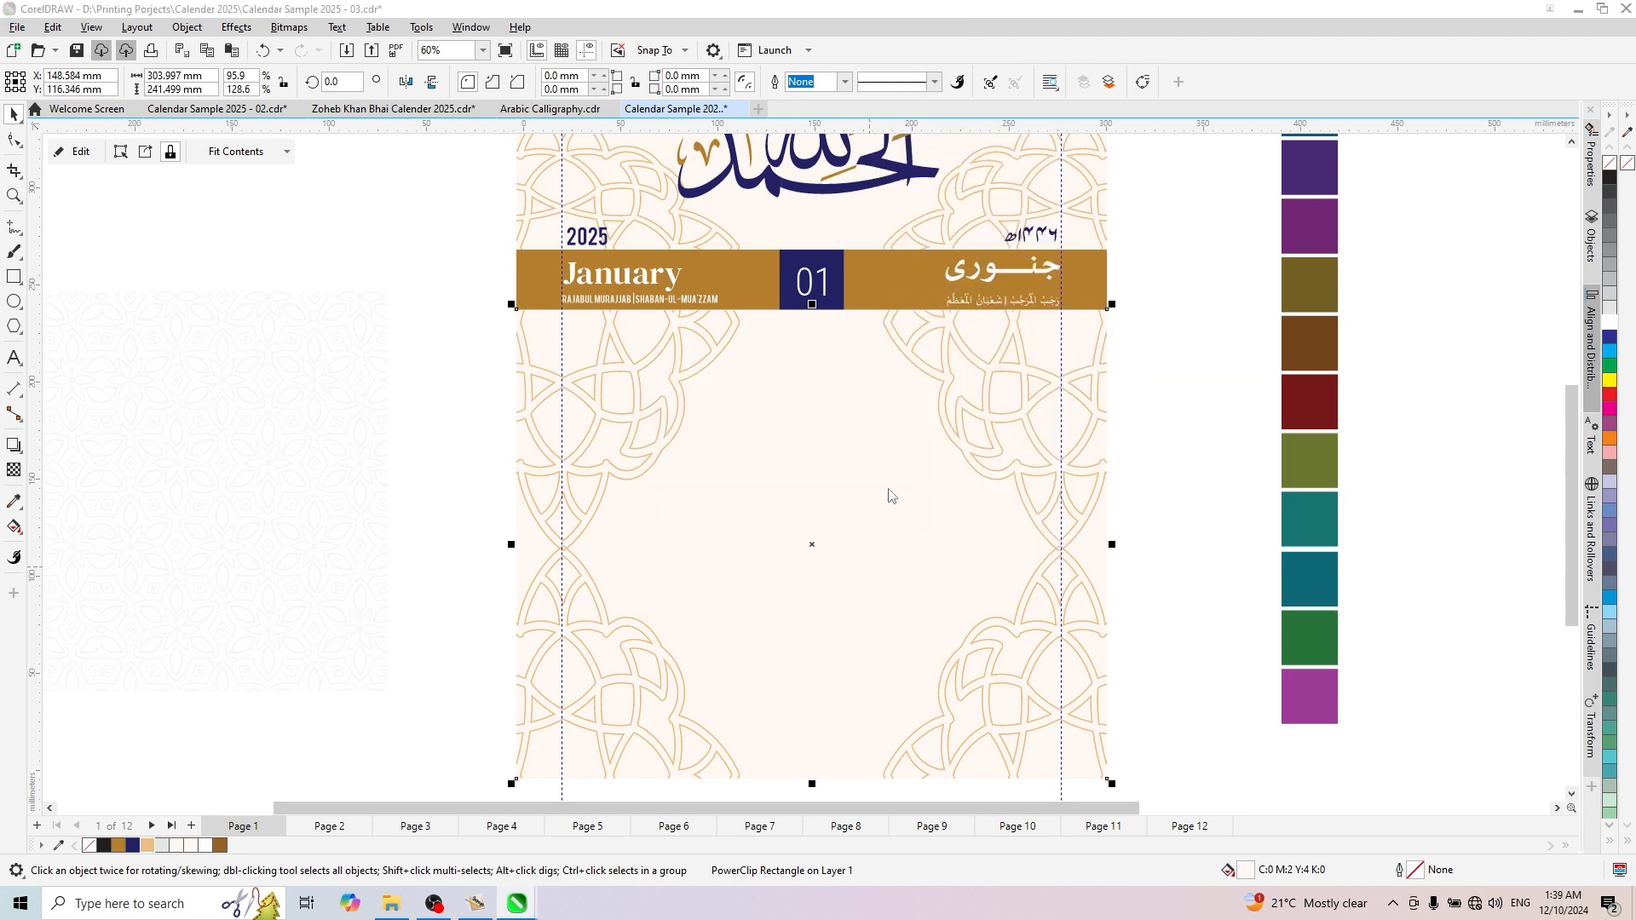
pyautogui.scroll(-1, 451, 525)
# - Copy the pale geometric pattern out of its PowerClip beside the page and PowerClip it inside the lower cream rectangle
pyautogui.keyDown('ctrl'); pyautogui.click(380, 533); pyautogui.keyUp('ctrl')
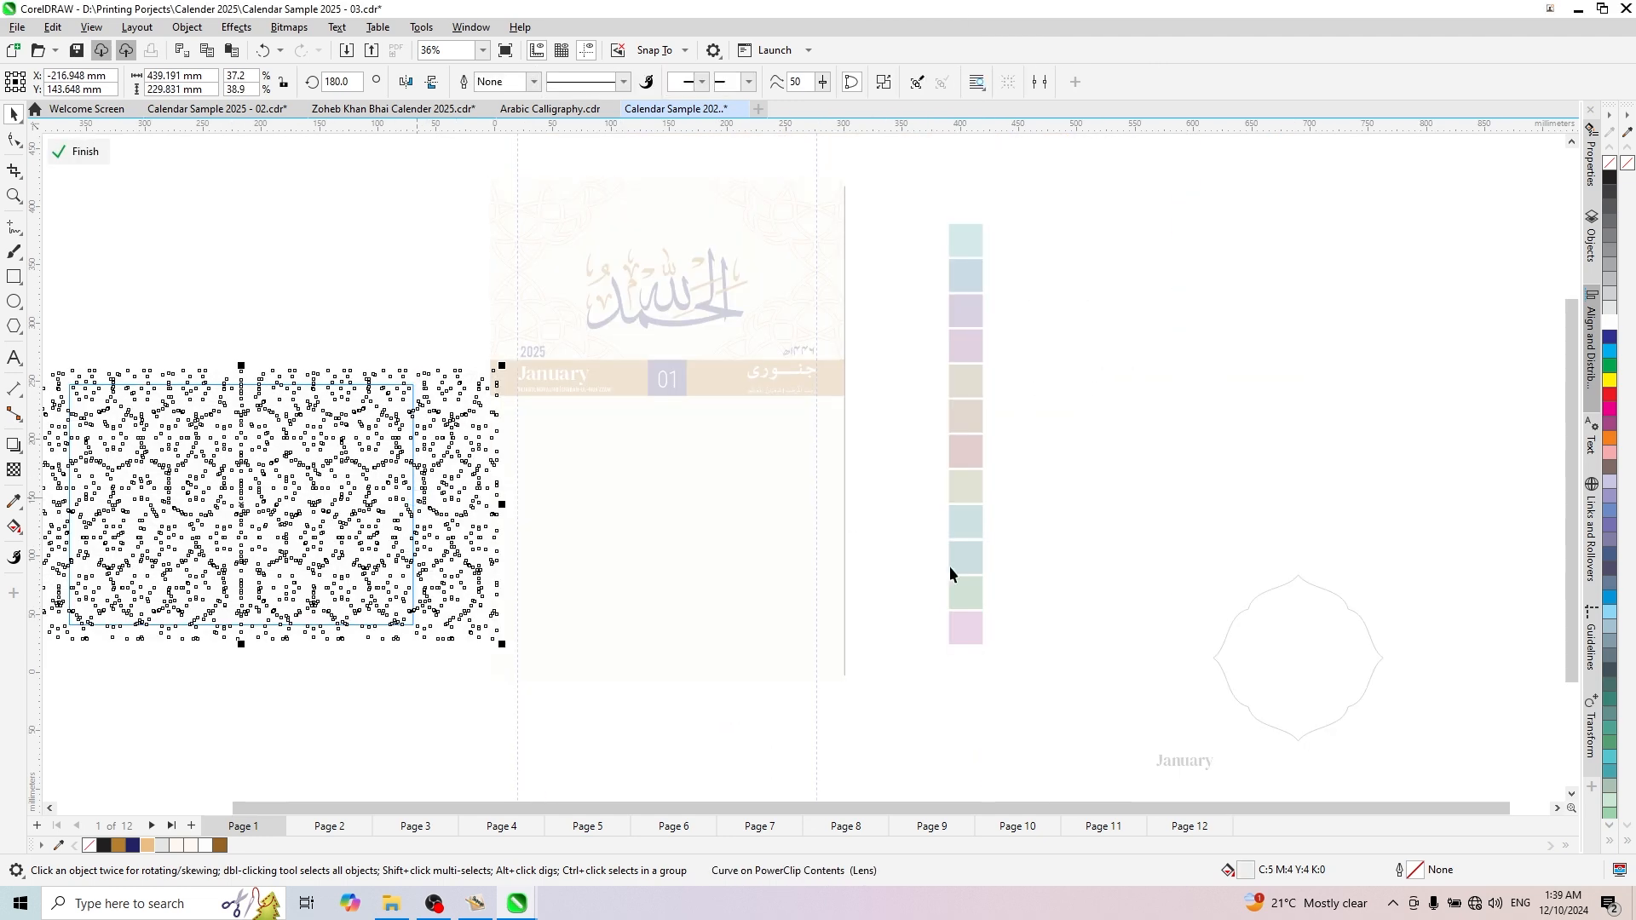
pyautogui.keyDown('ctrl'); pyautogui.click(1121, 446); pyautogui.keyUp('ctrl')
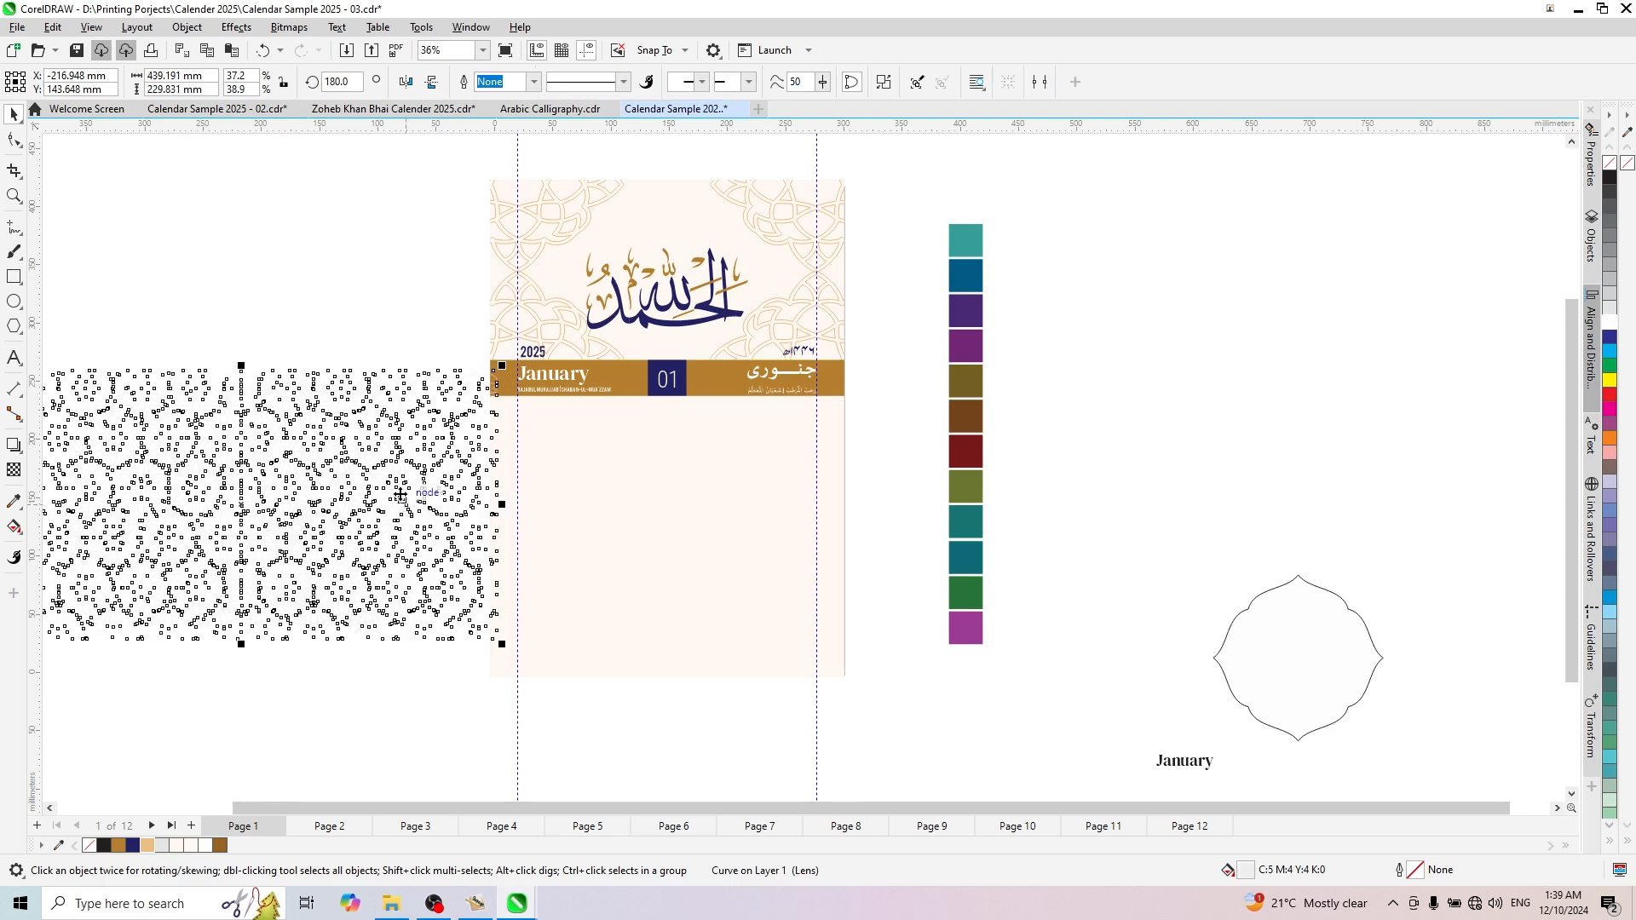
pyautogui.rightClick(399, 386)
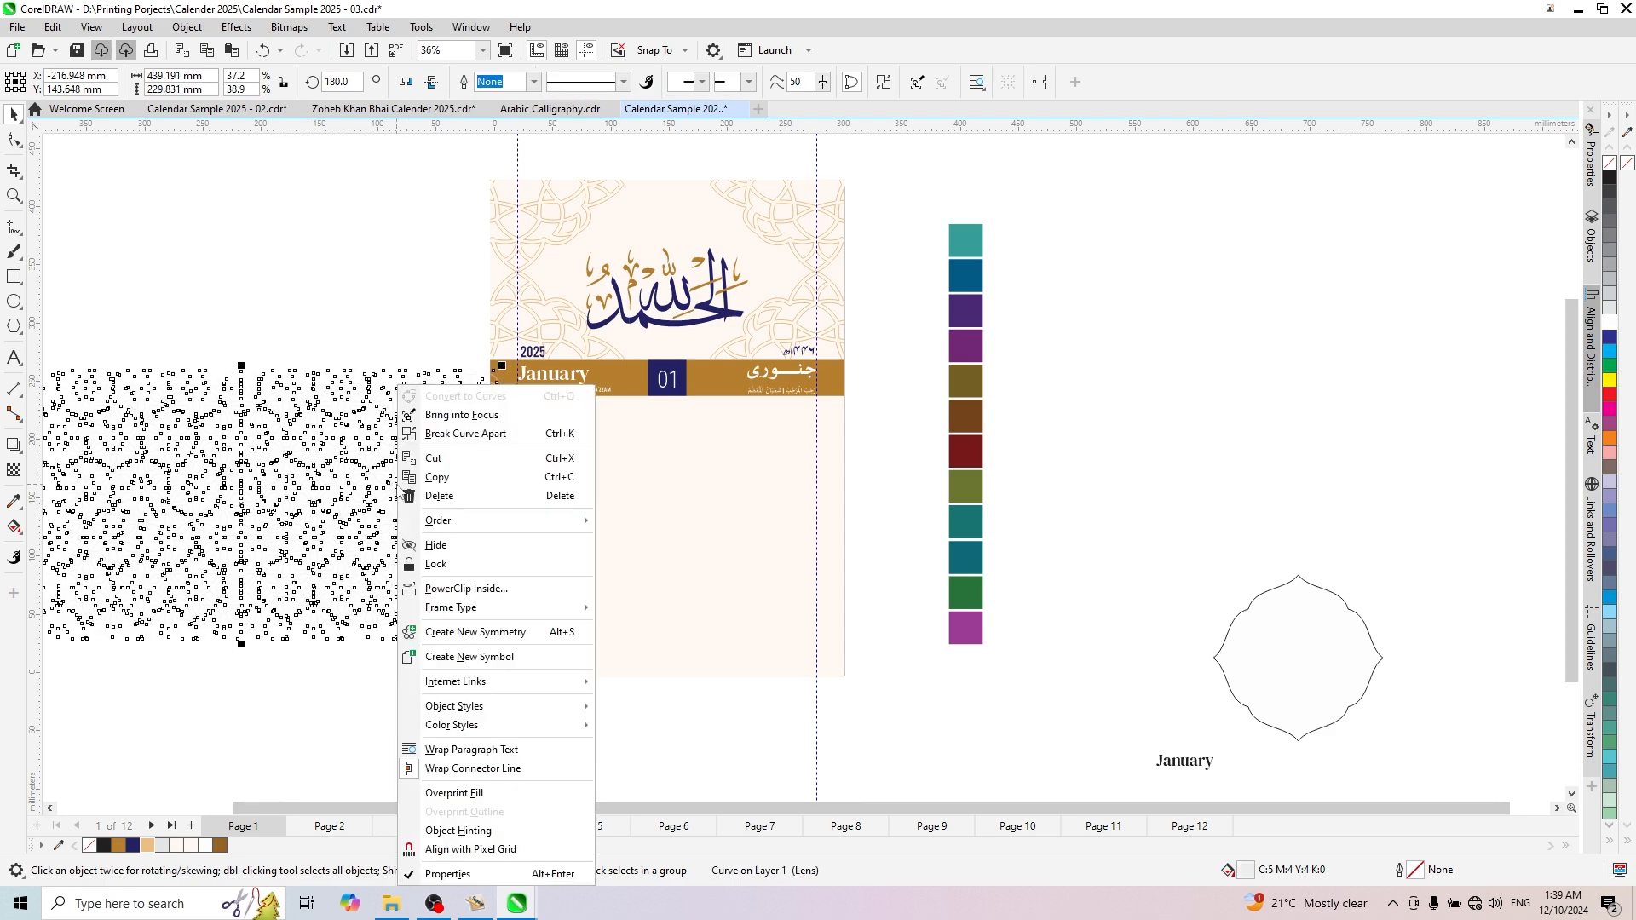
pyautogui.click(466, 587)
pyautogui.click(731, 541)
# - Position the pattern over the lower frame, enlarge it to about 478 × 250 mm and fill it with 10% Black
pyautogui.scroll(1, 707, 542)
pyautogui.keyDown('ctrl'); pyautogui.click(705, 535); pyautogui.keyUp('ctrl')
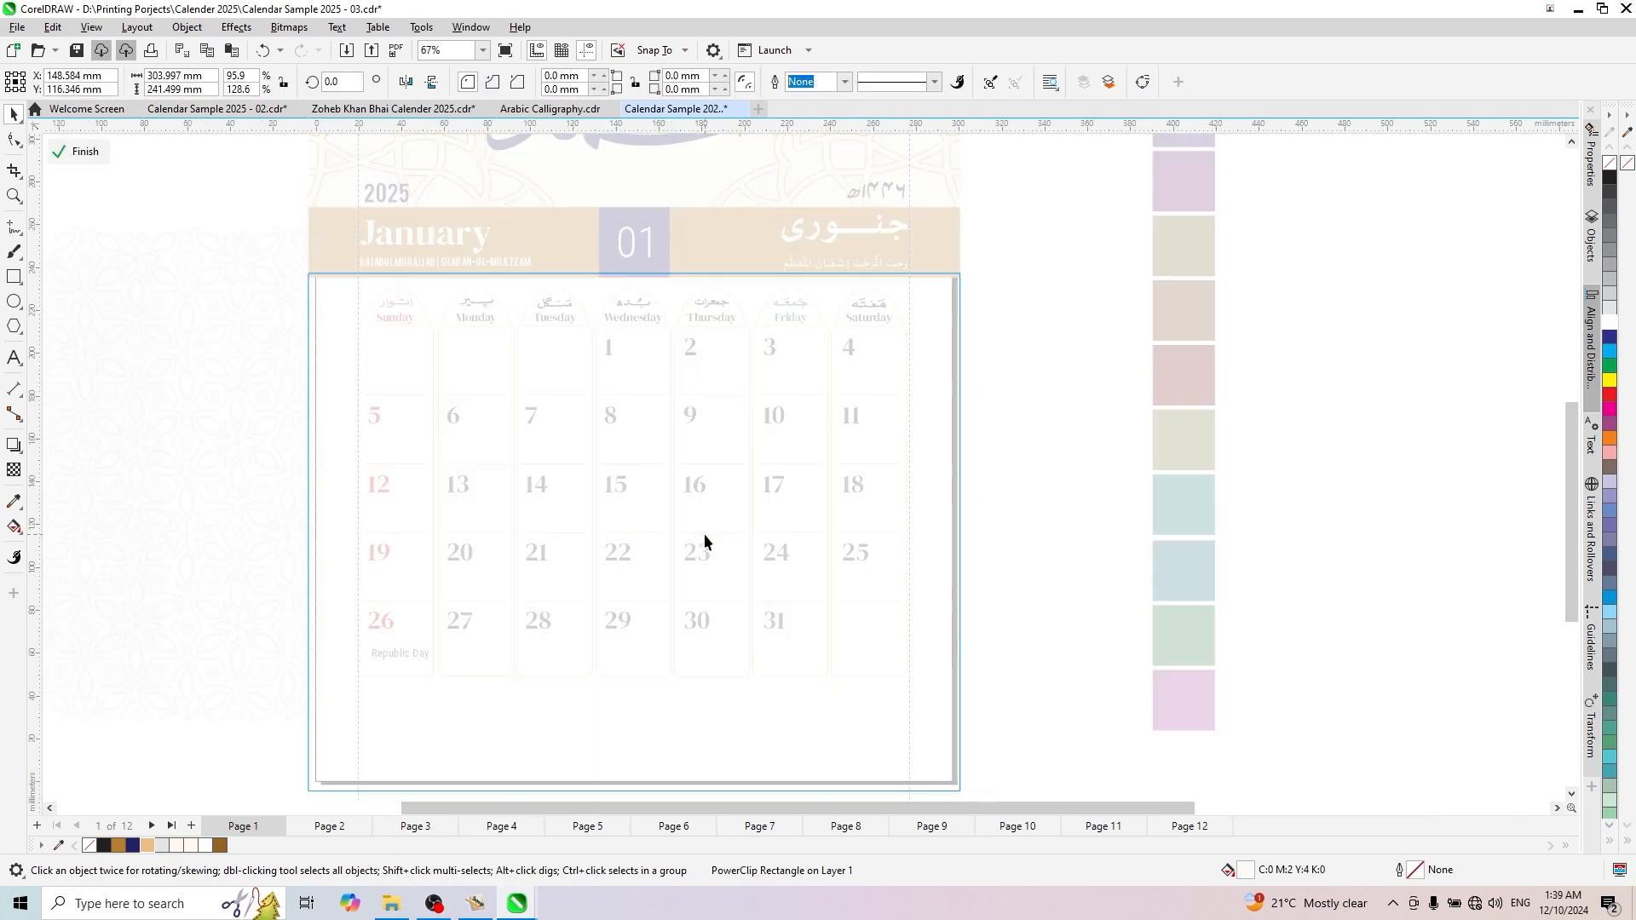
pyautogui.scroll(-2, 708, 529)
pyautogui.moveTo(299, 492); pyautogui.dragTo(715, 502)
pyautogui.scroll(1, 995, 673)
pyautogui.moveTo(984, 670); pyautogui.dragTo(1031, 695)
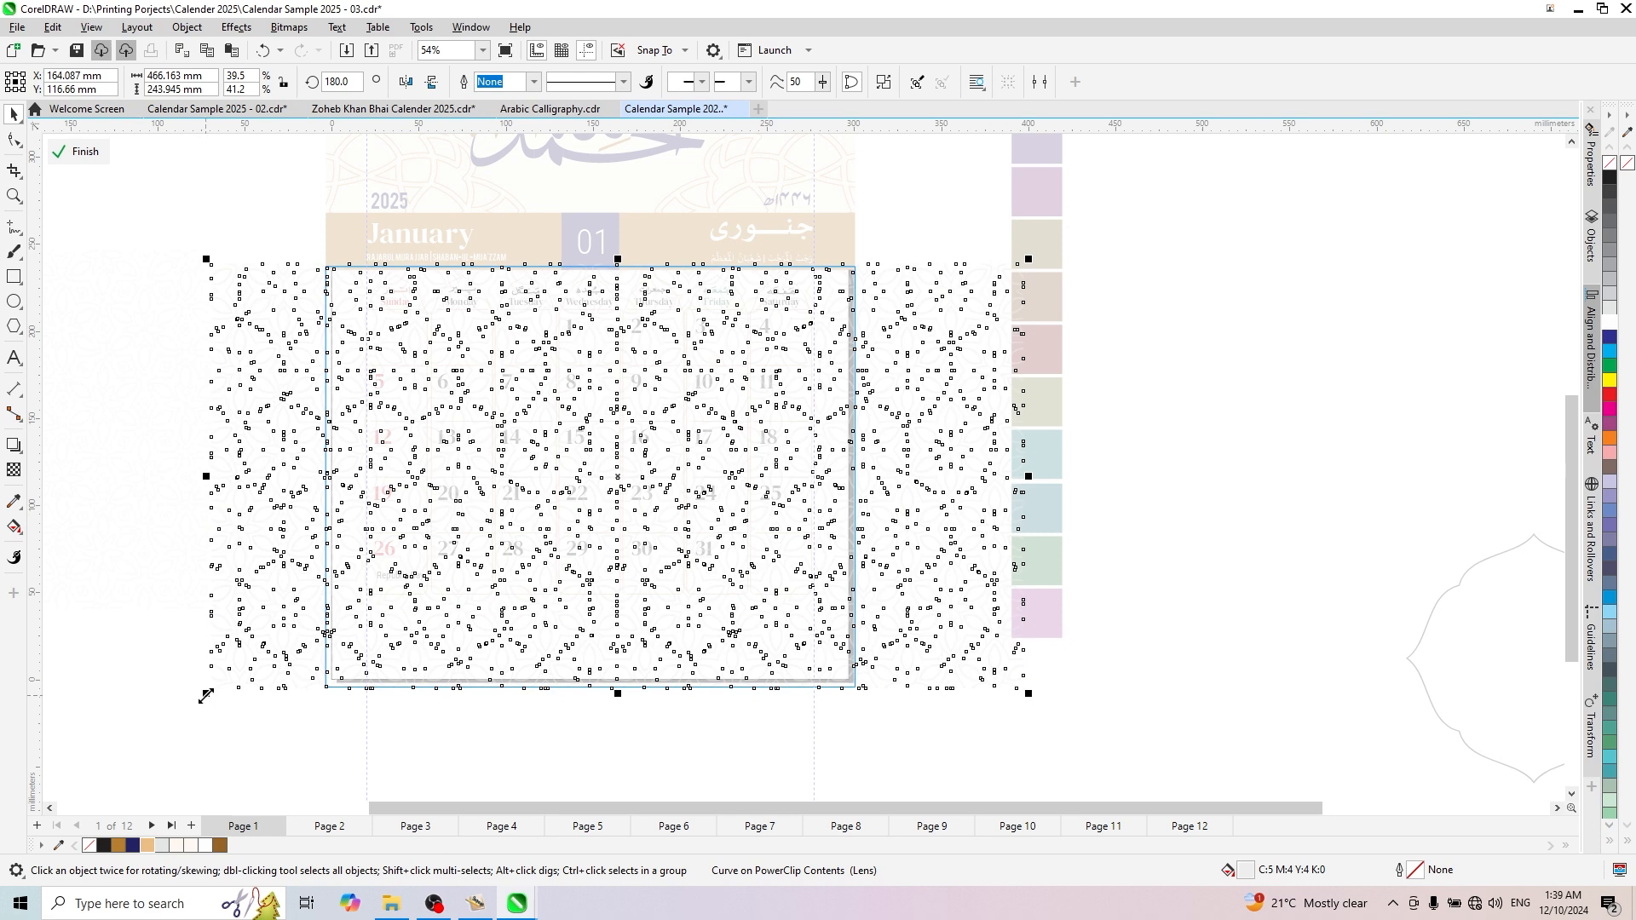
pyautogui.moveTo(206, 693); pyautogui.dragTo(185, 706)
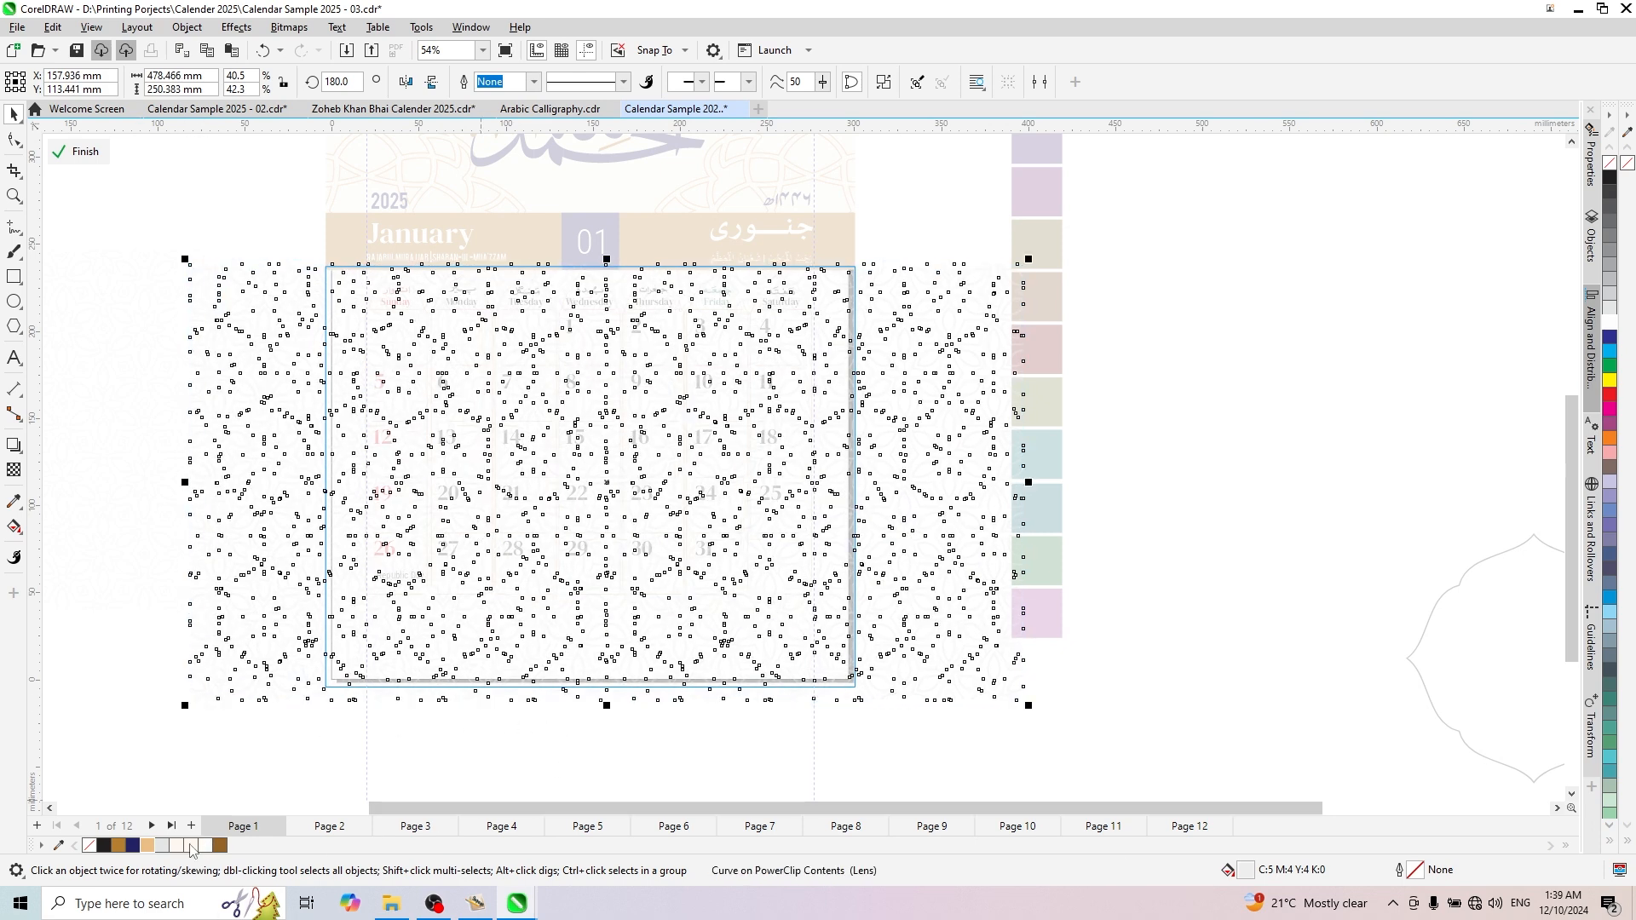
pyautogui.keyDown('ctrl'); pyautogui.click(730, 731); pyautogui.keyUp('ctrl')
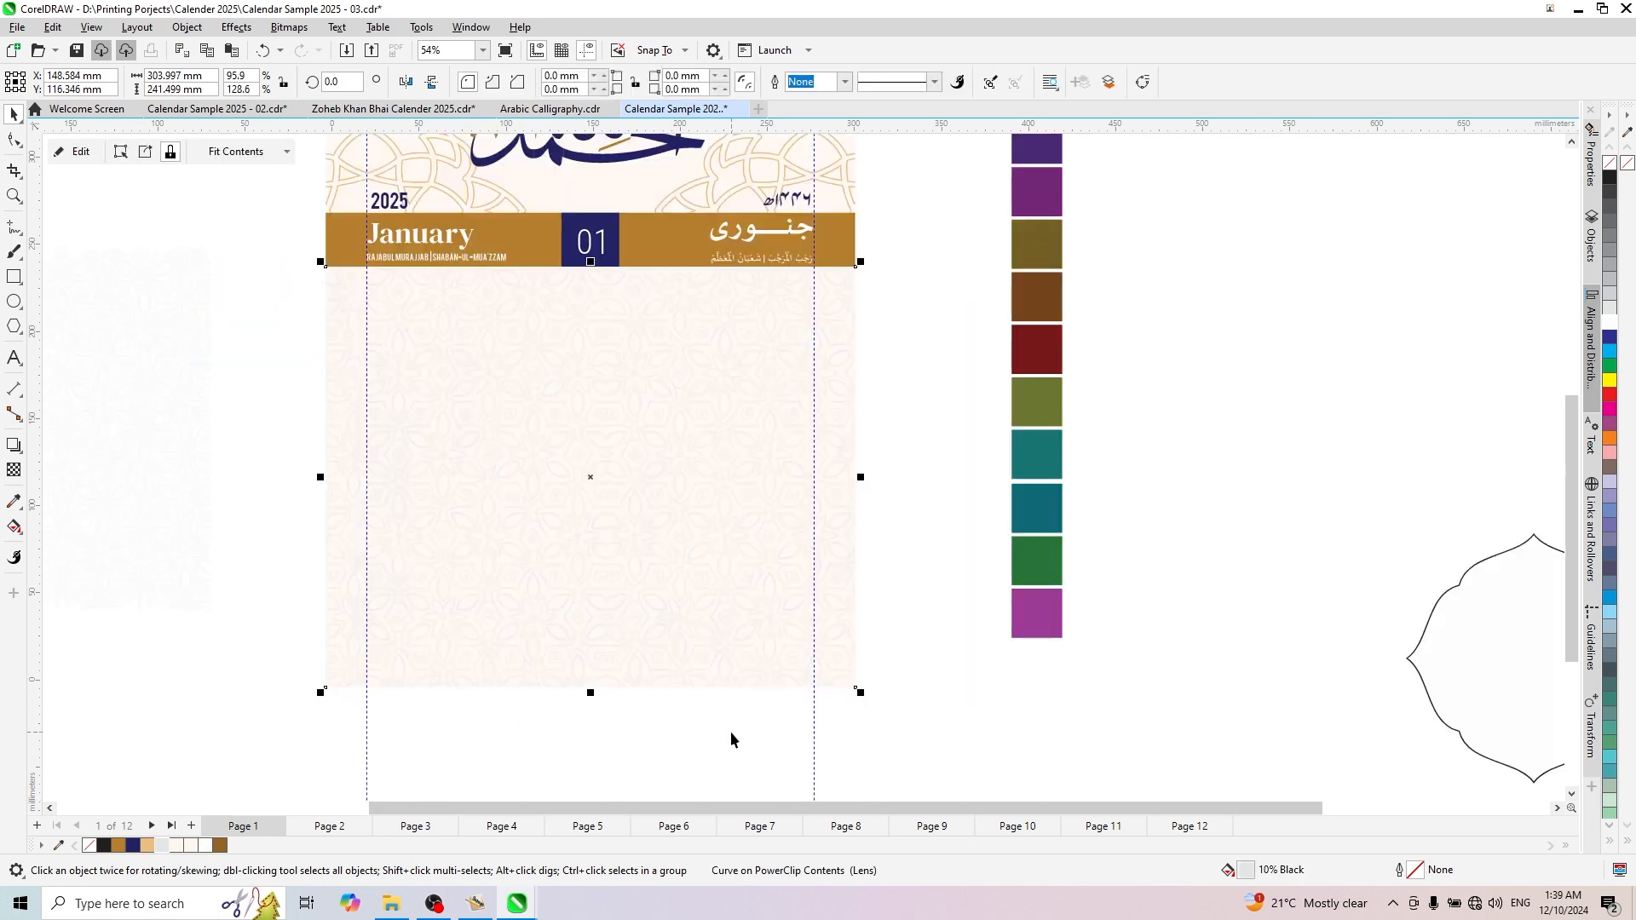
# - Finish editing the lower background's PowerClip contents and preview the page full screen
pyautogui.click(909, 559)
pyautogui.scroll(-2, 880, 577)
pyautogui.click(714, 562)
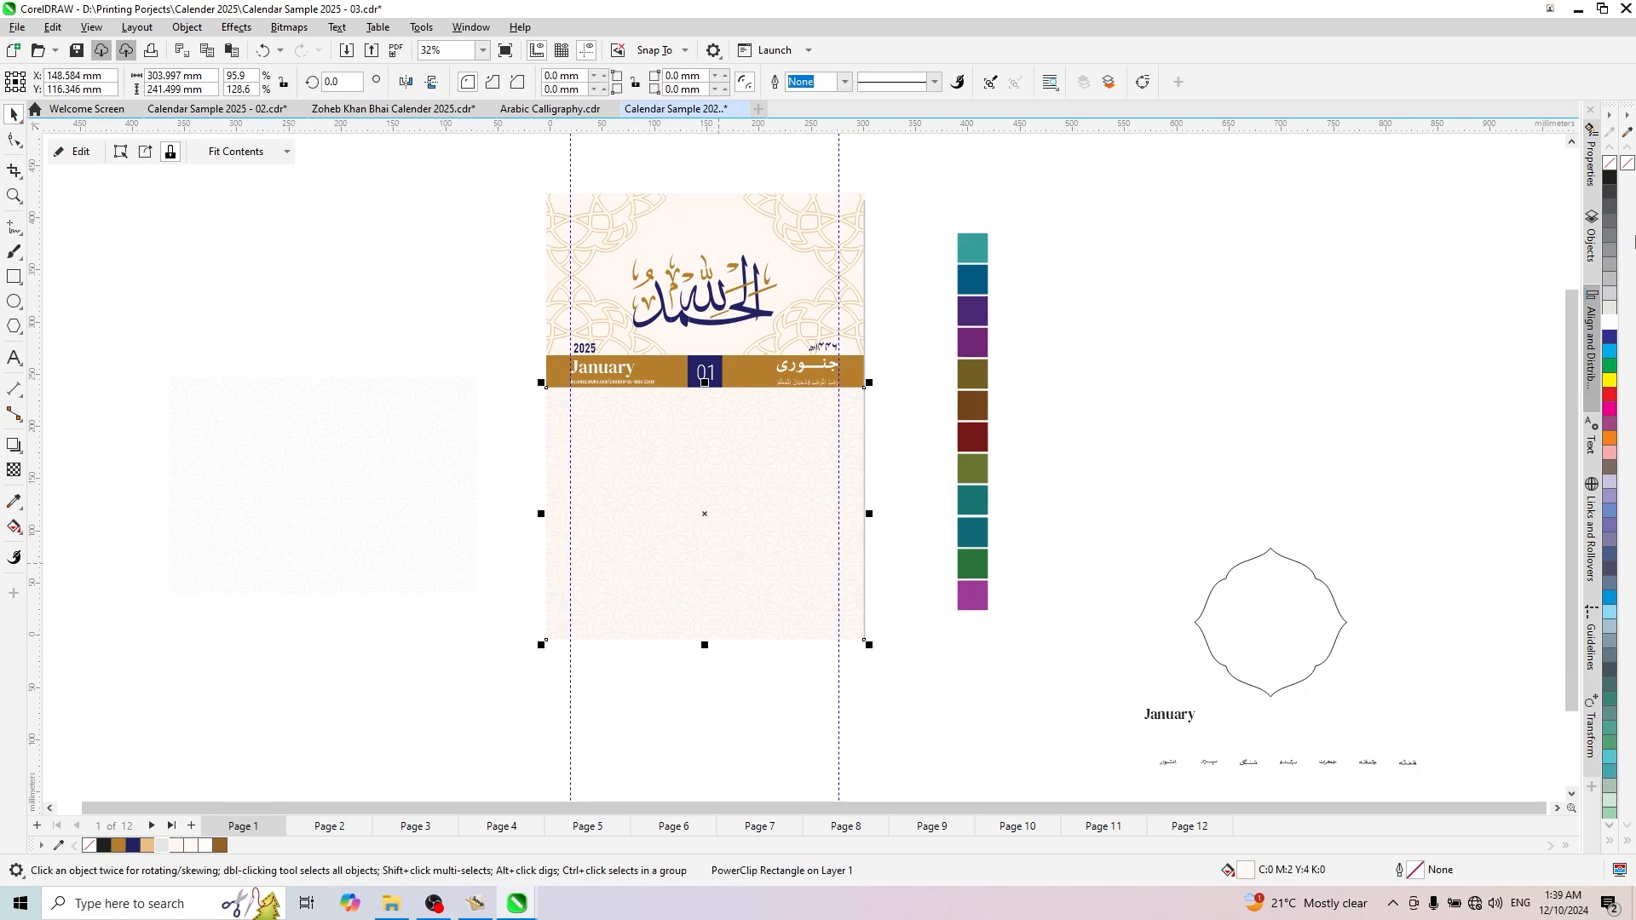
pyautogui.press('F9')
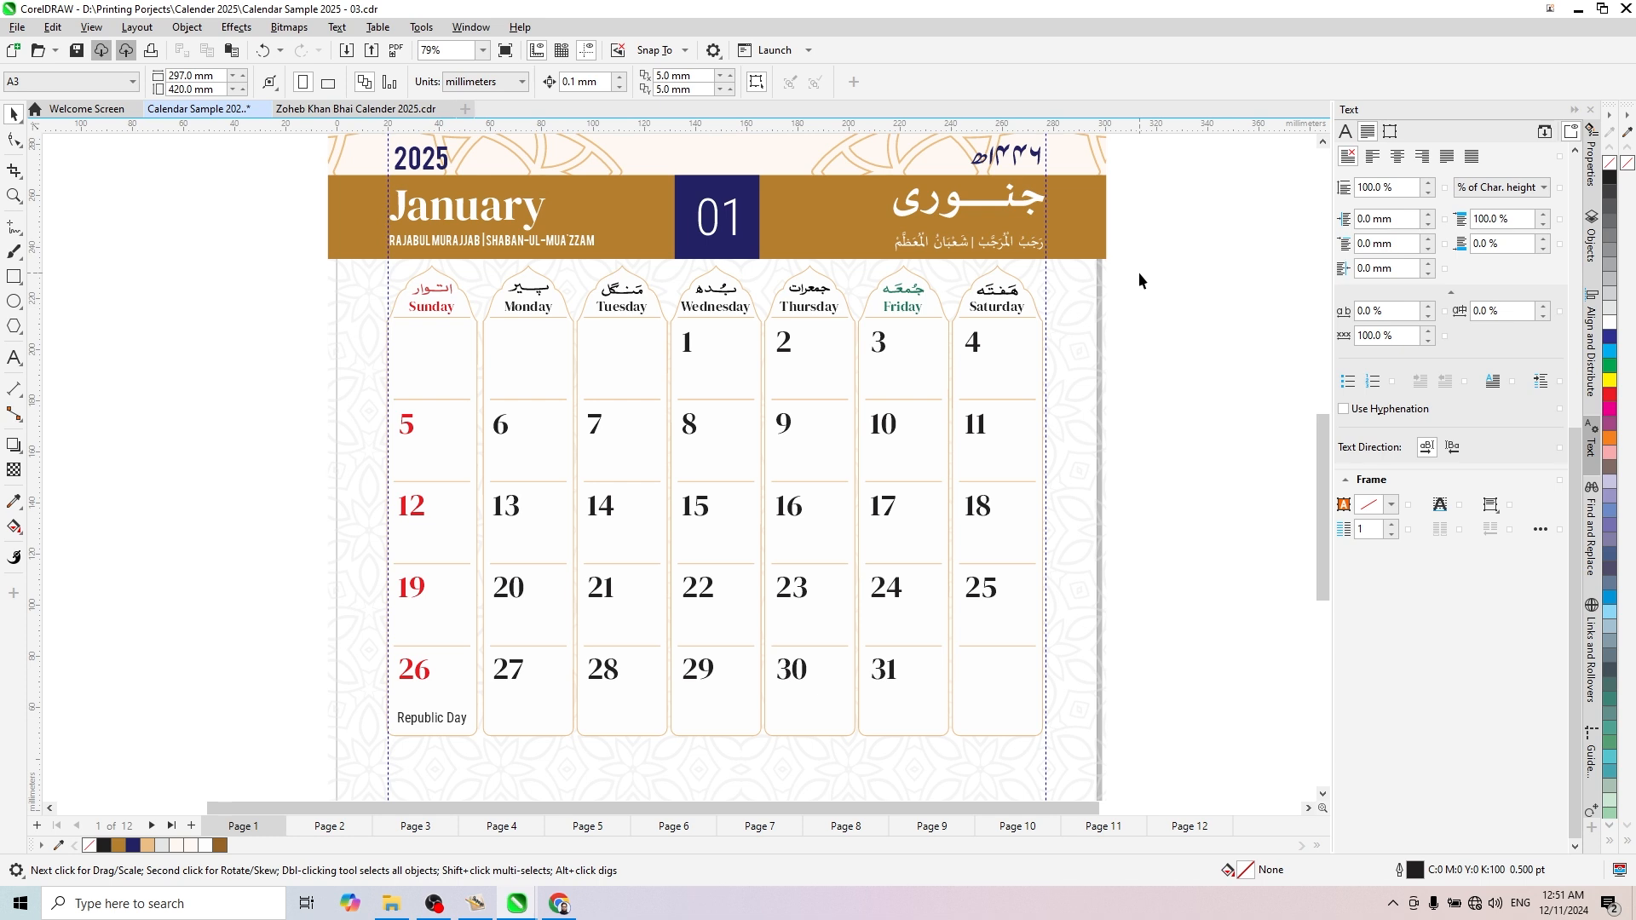
# - Add the artistic text "30" in the empty area beside the January page
pyautogui.scroll(1, 805, 371)
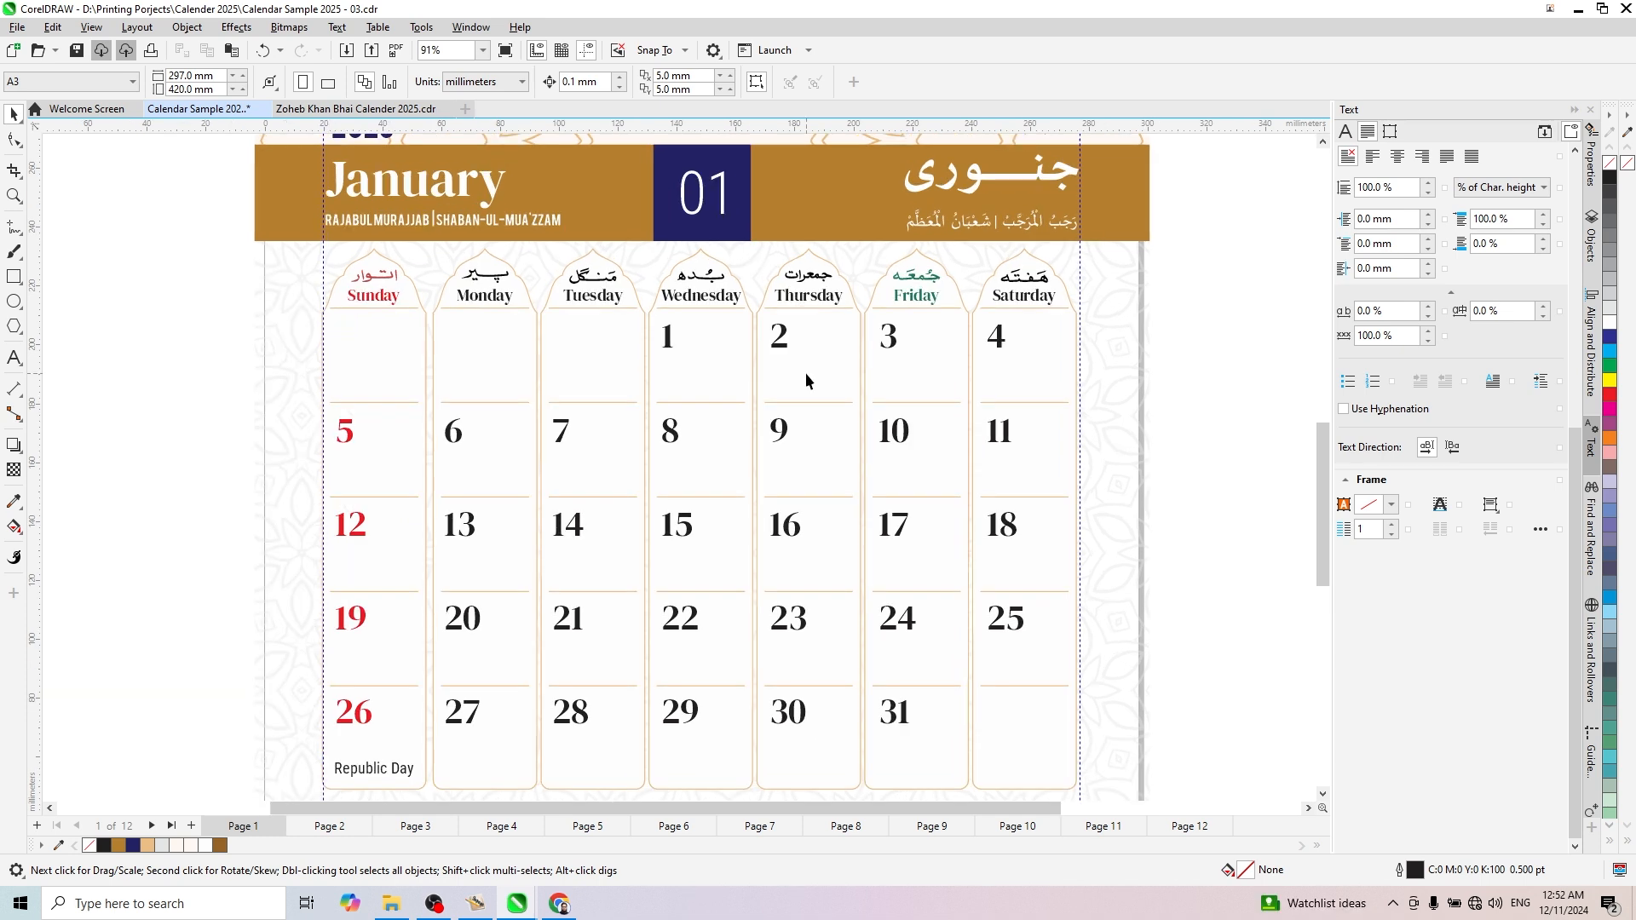
pyautogui.press('F8')
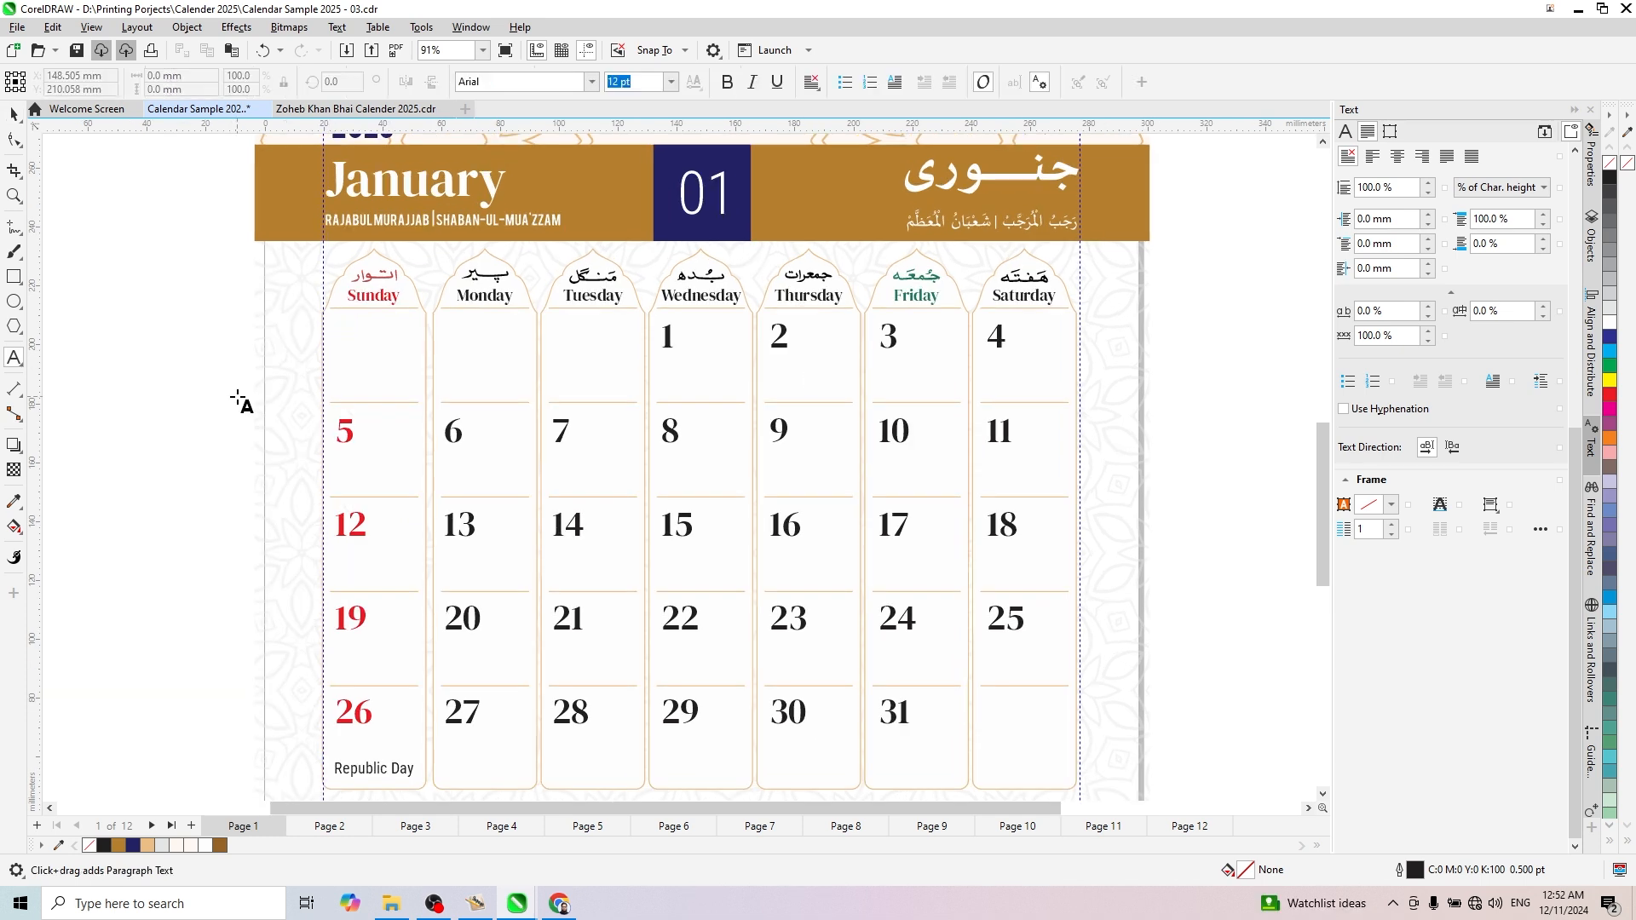
pyautogui.click(173, 395)
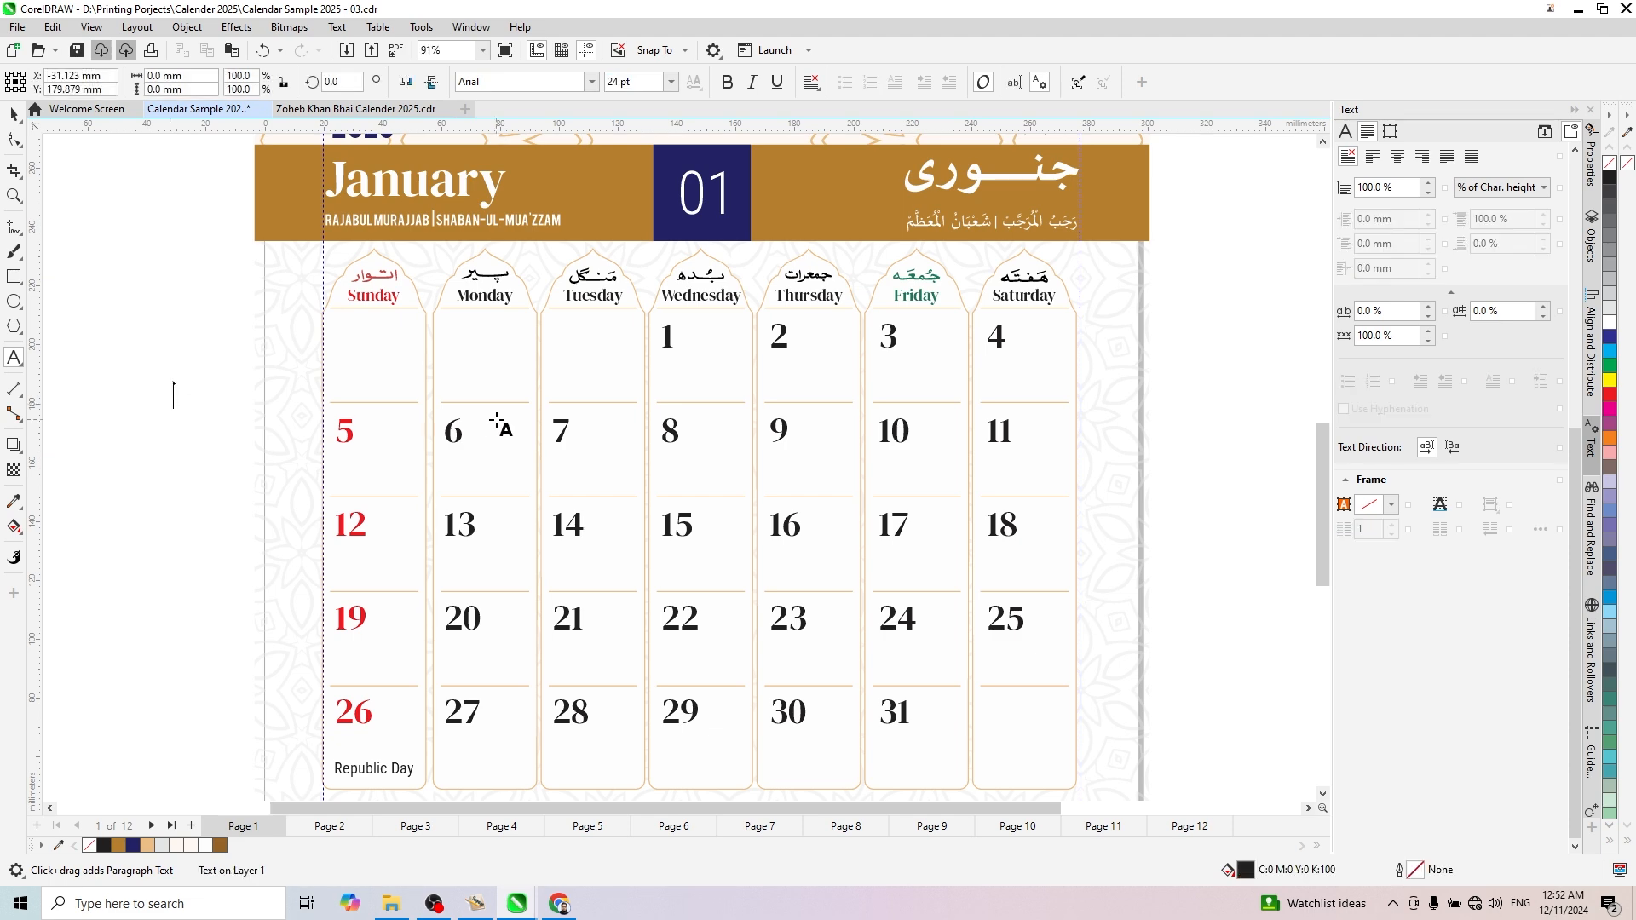
pyautogui.write('30')
pyautogui.press('Escape')
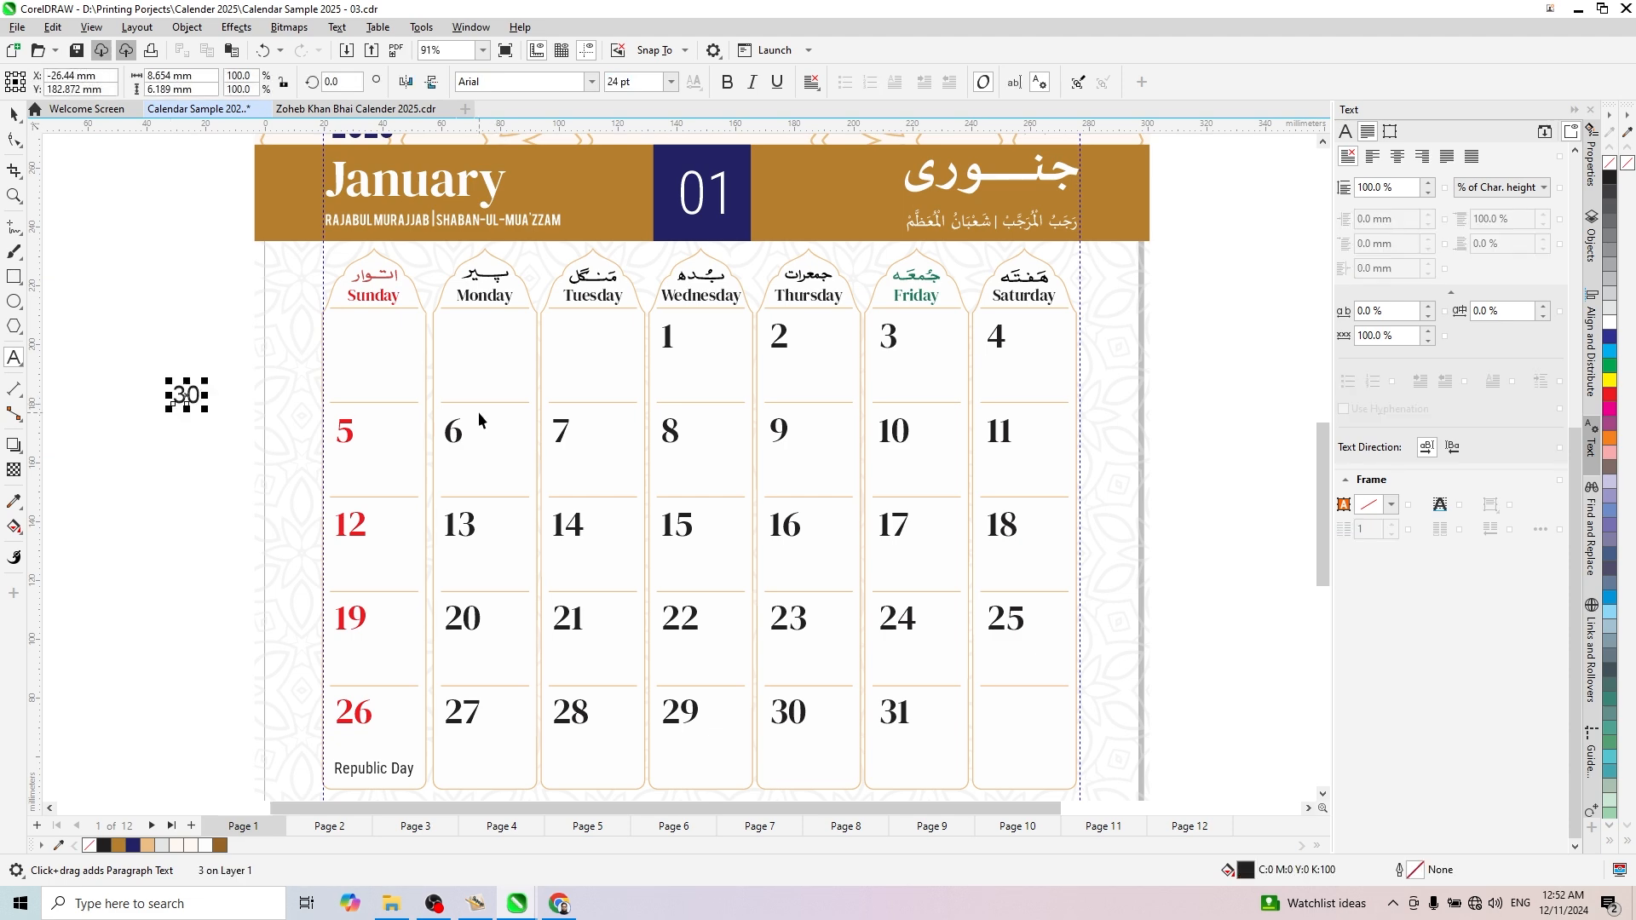
# - Format the "30" text beside the page in Roboto Medium at 12 pt
pyautogui.scroll(2, 189, 397)
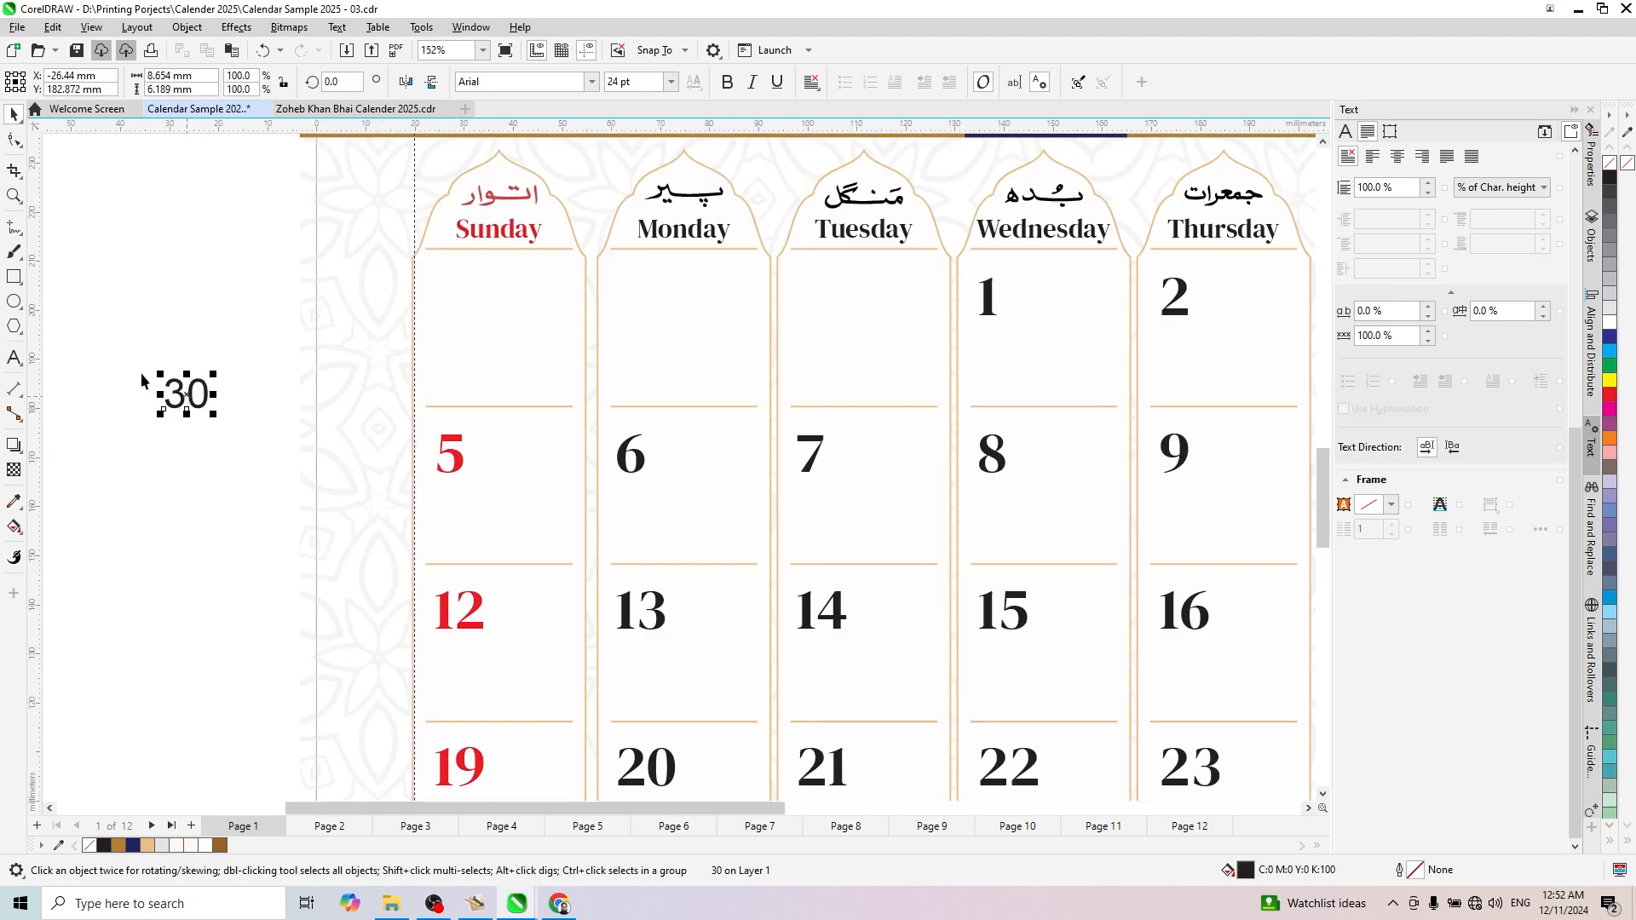
pyautogui.click(592, 81)
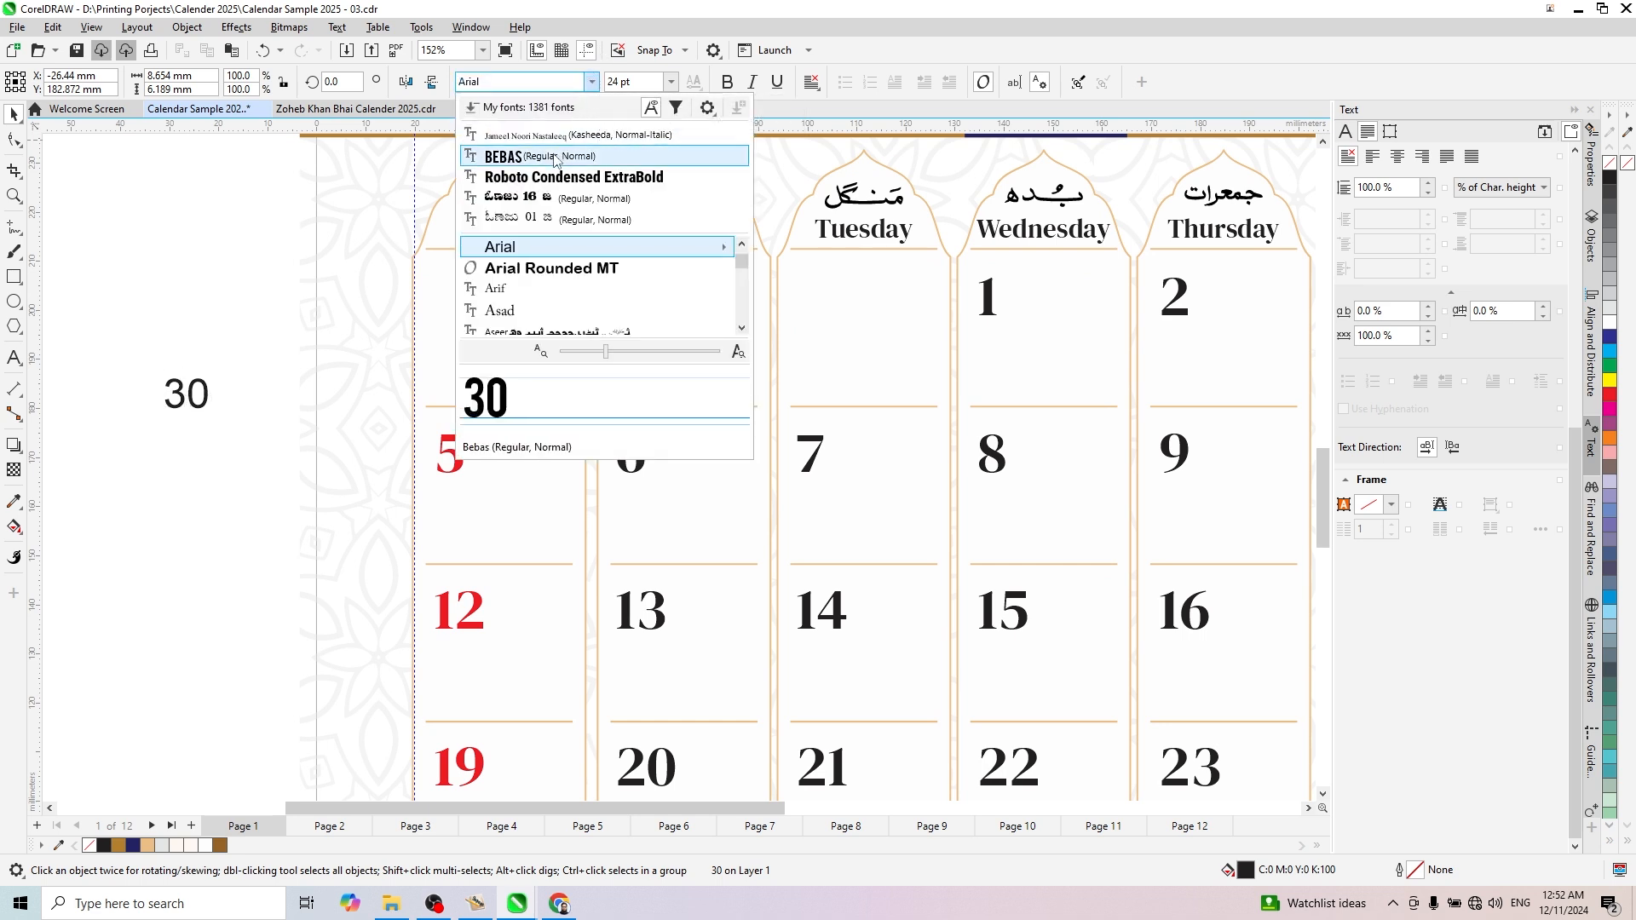
pyautogui.click(693, 174)
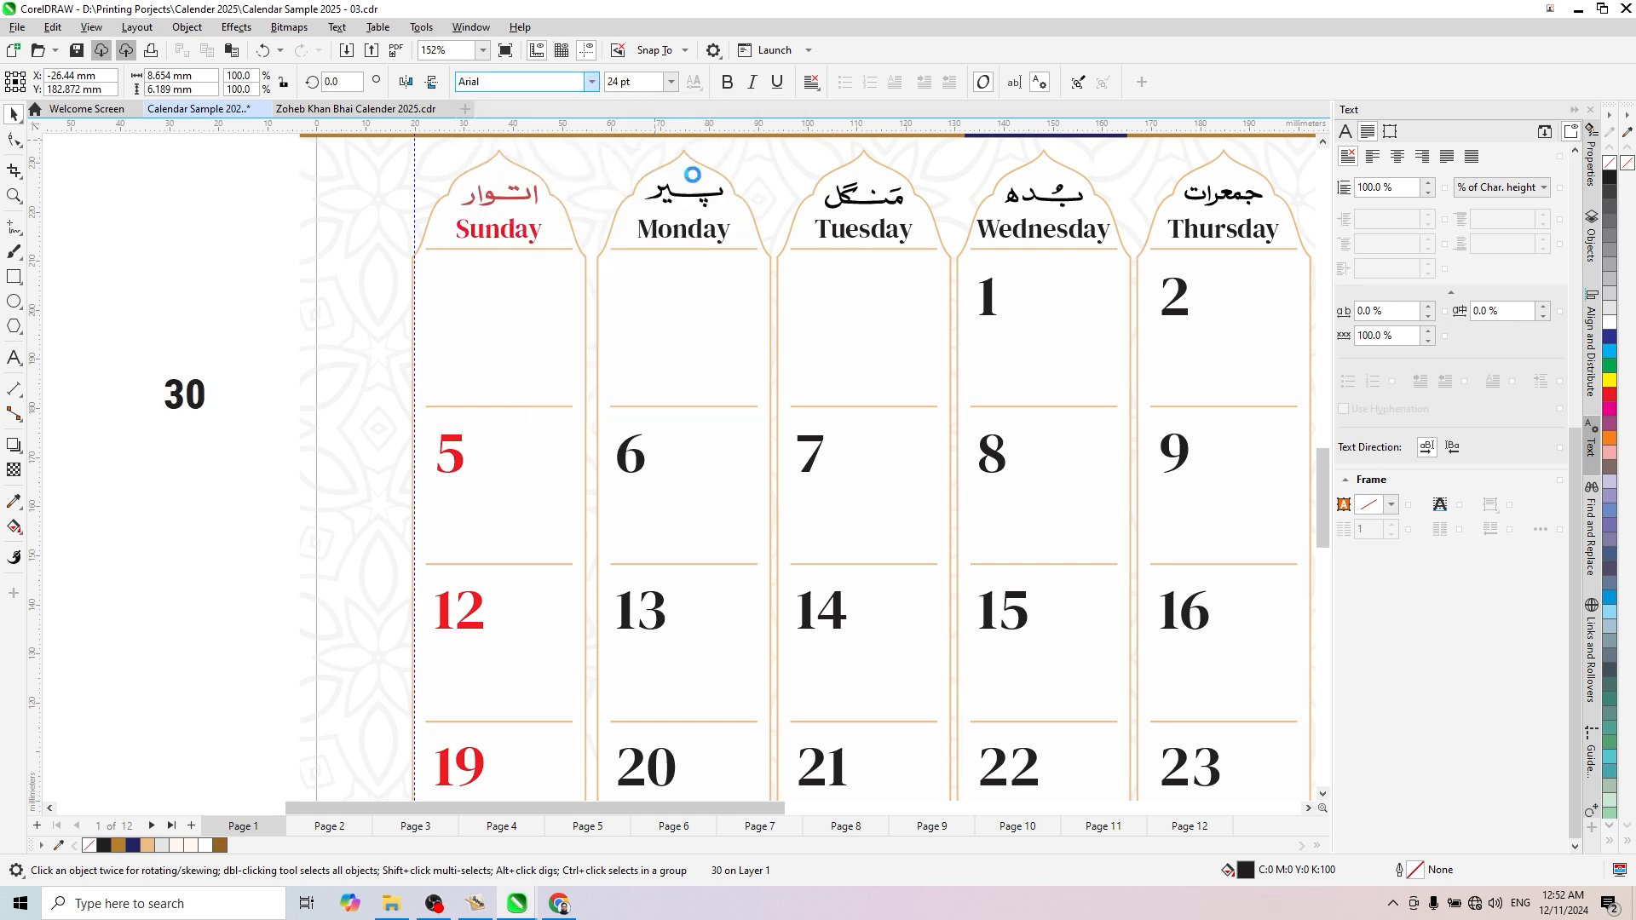
pyautogui.click(591, 81)
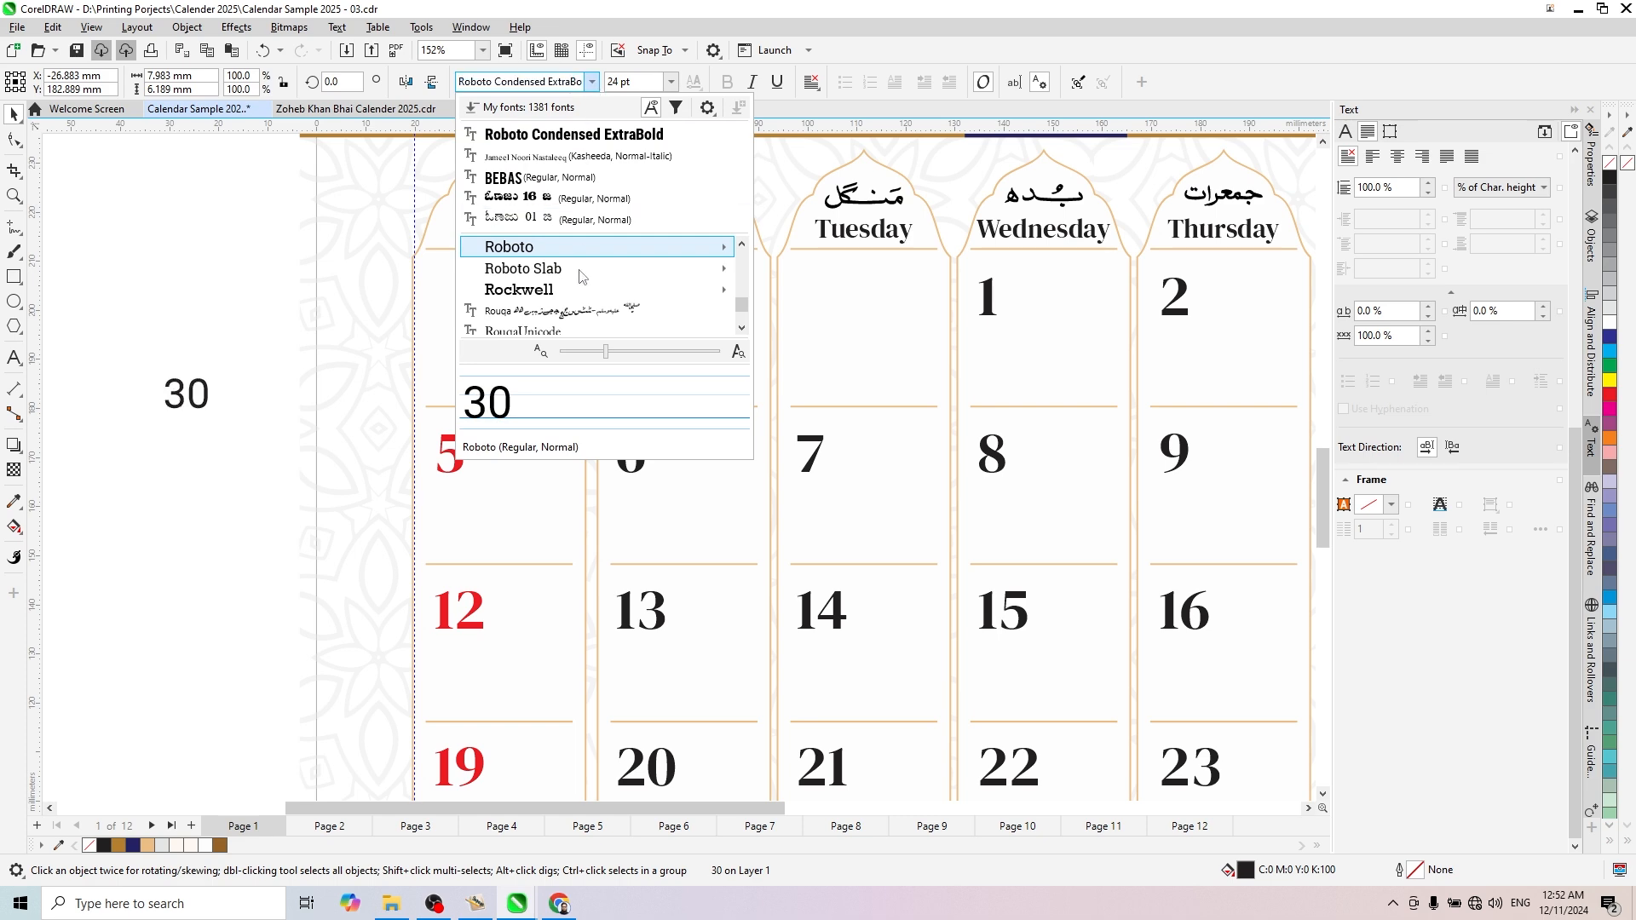
pyautogui.moveTo(724, 248)
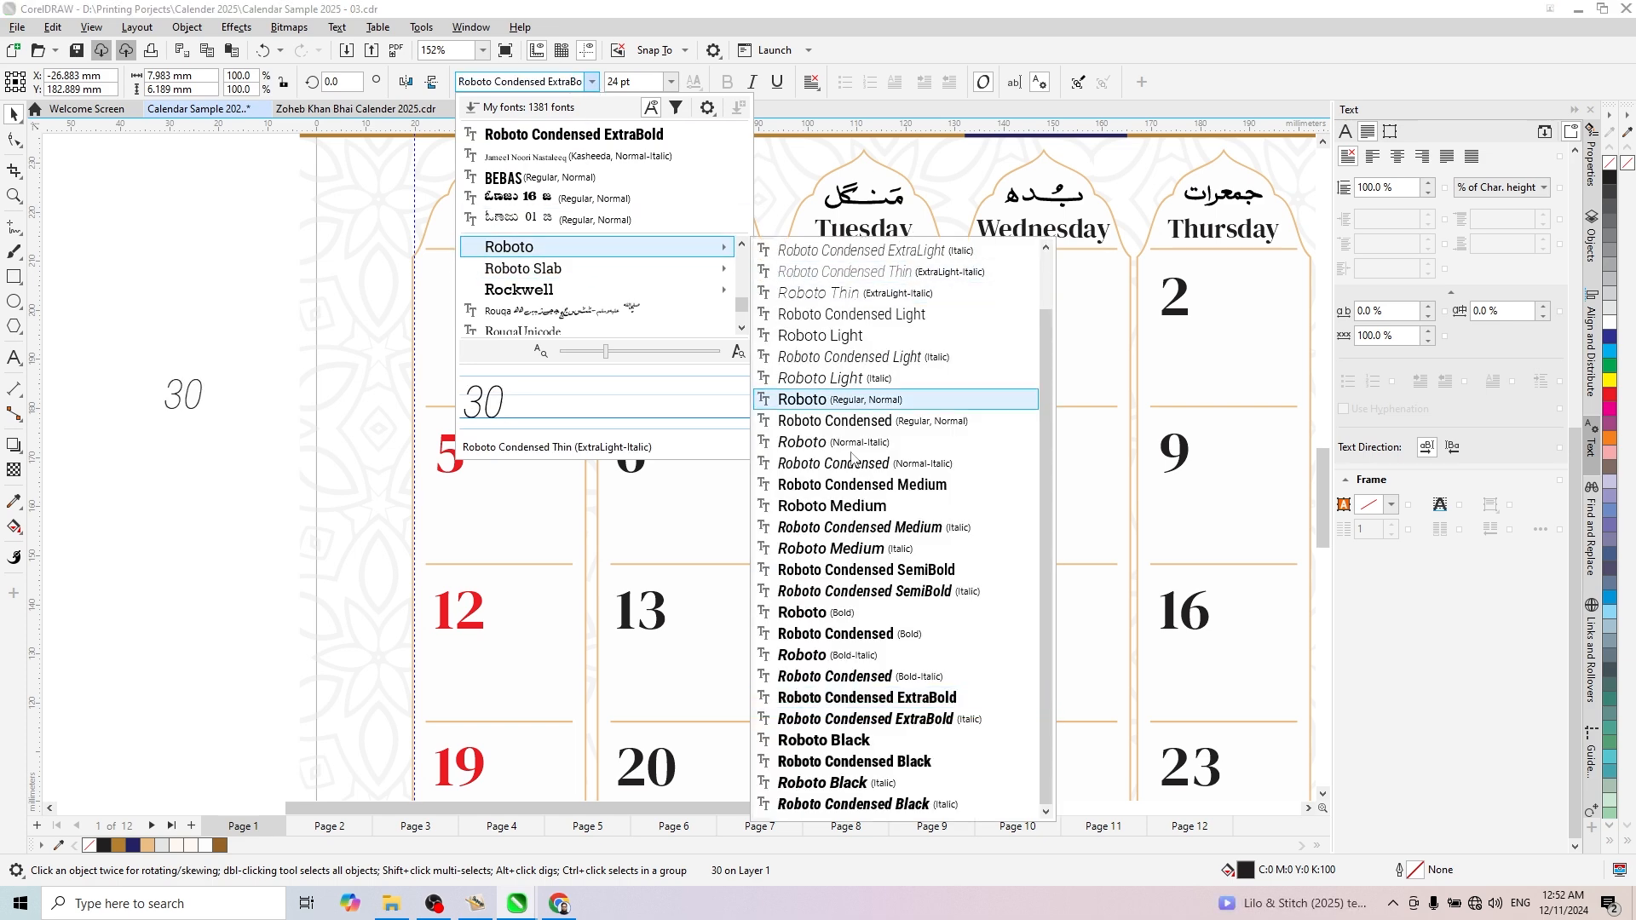
pyautogui.click(833, 506)
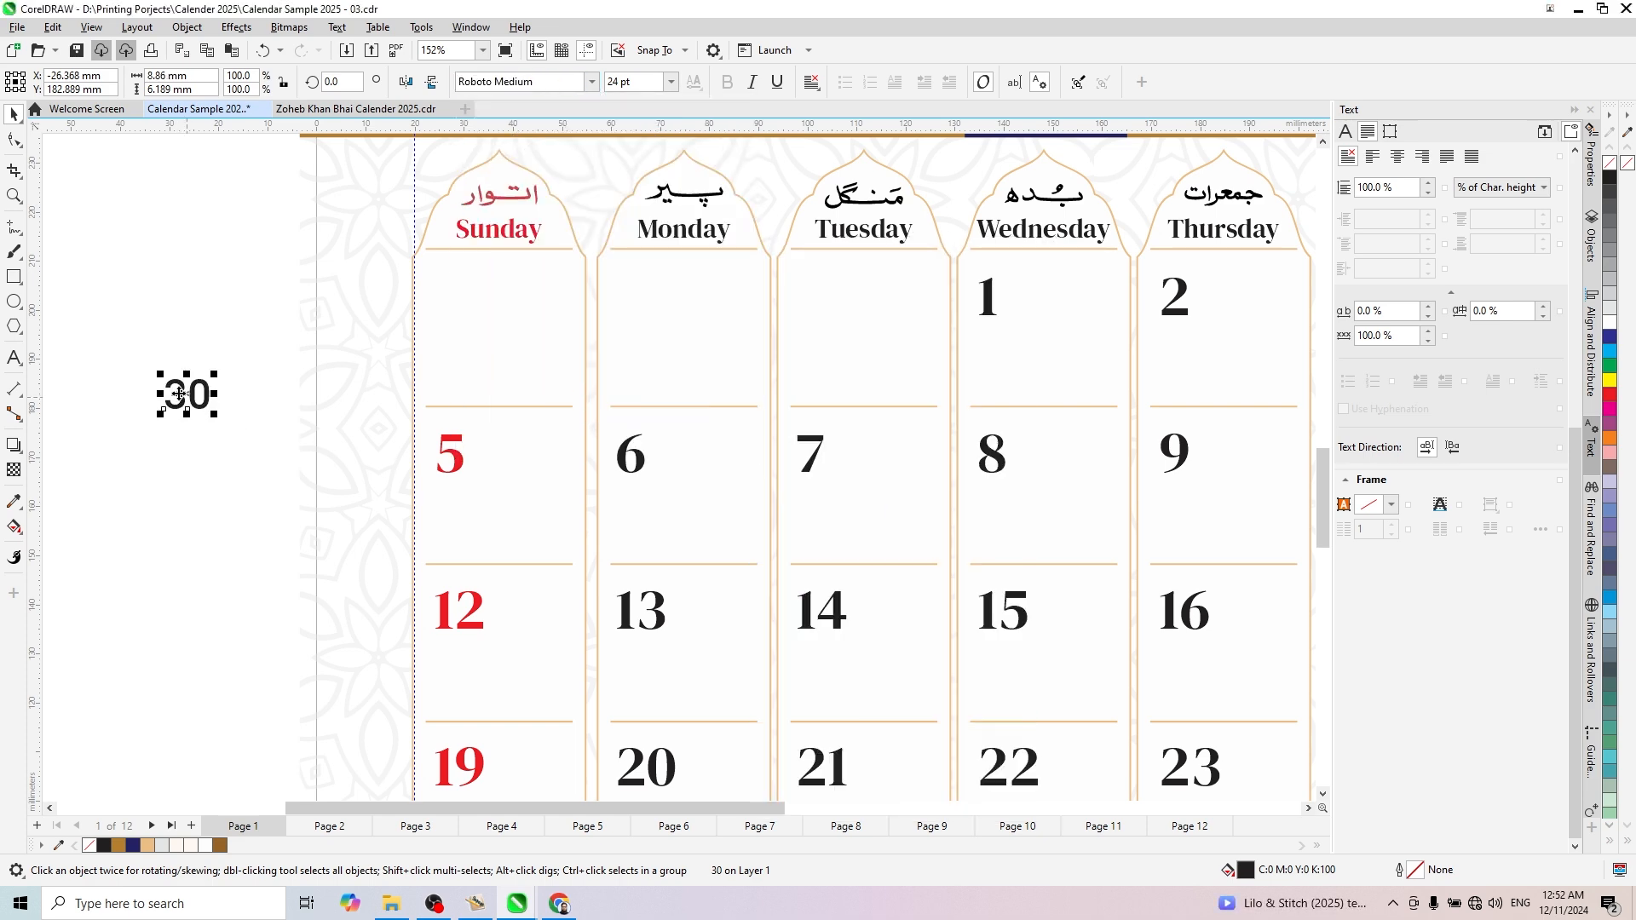
pyautogui.scroll(1, 179, 394)
pyautogui.click(613, 83)
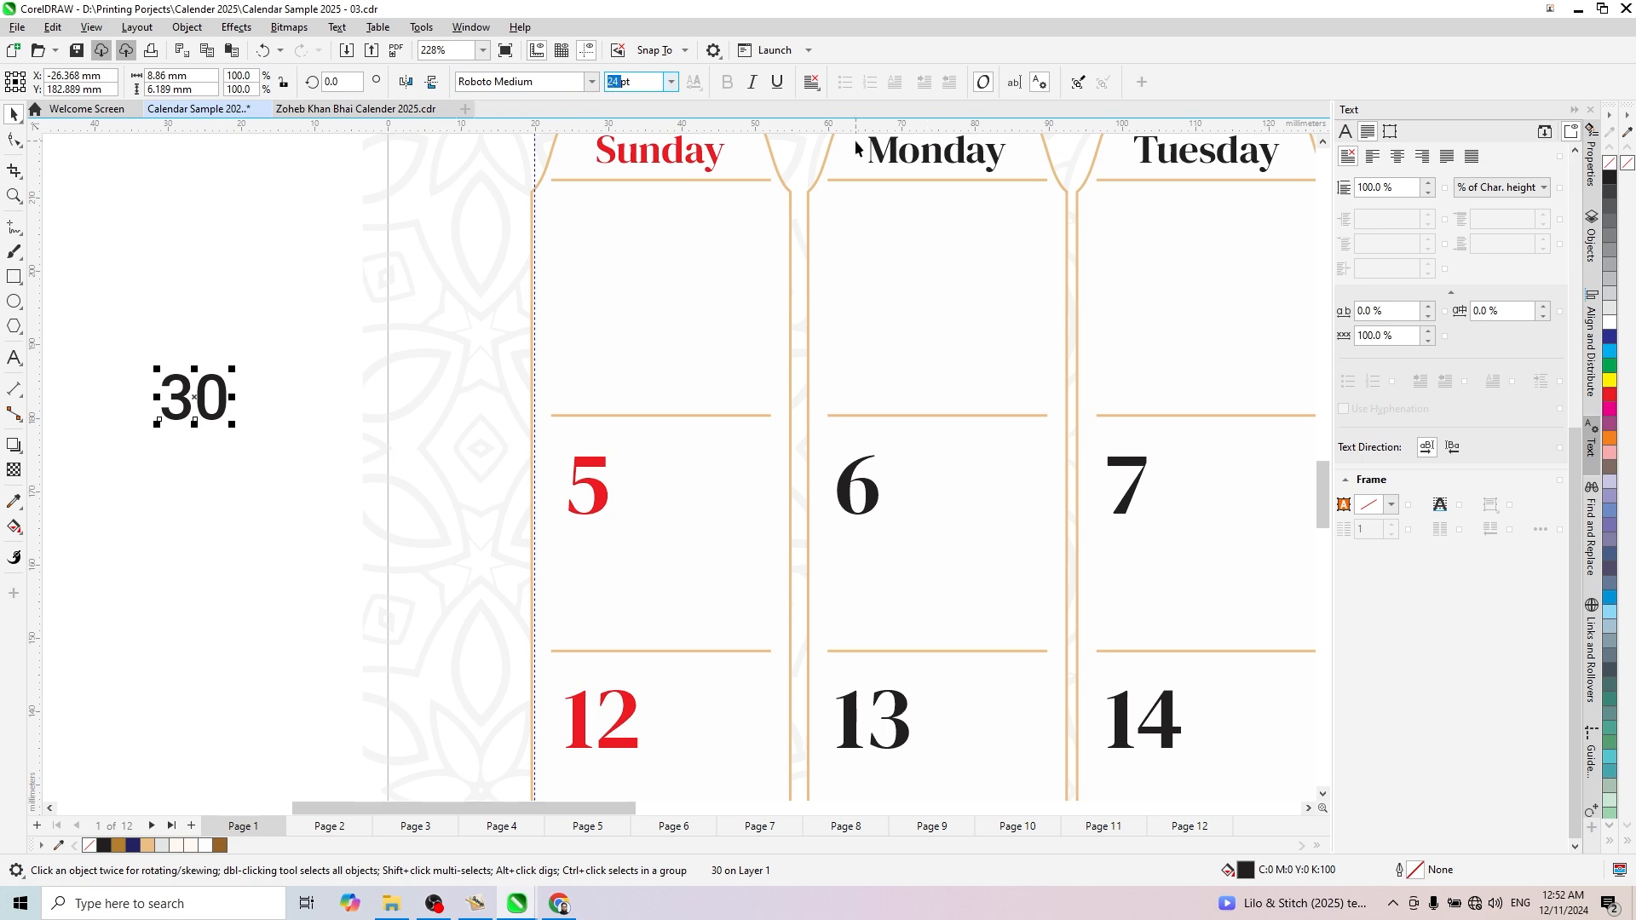
pyautogui.write('12')
pyautogui.press('Return')
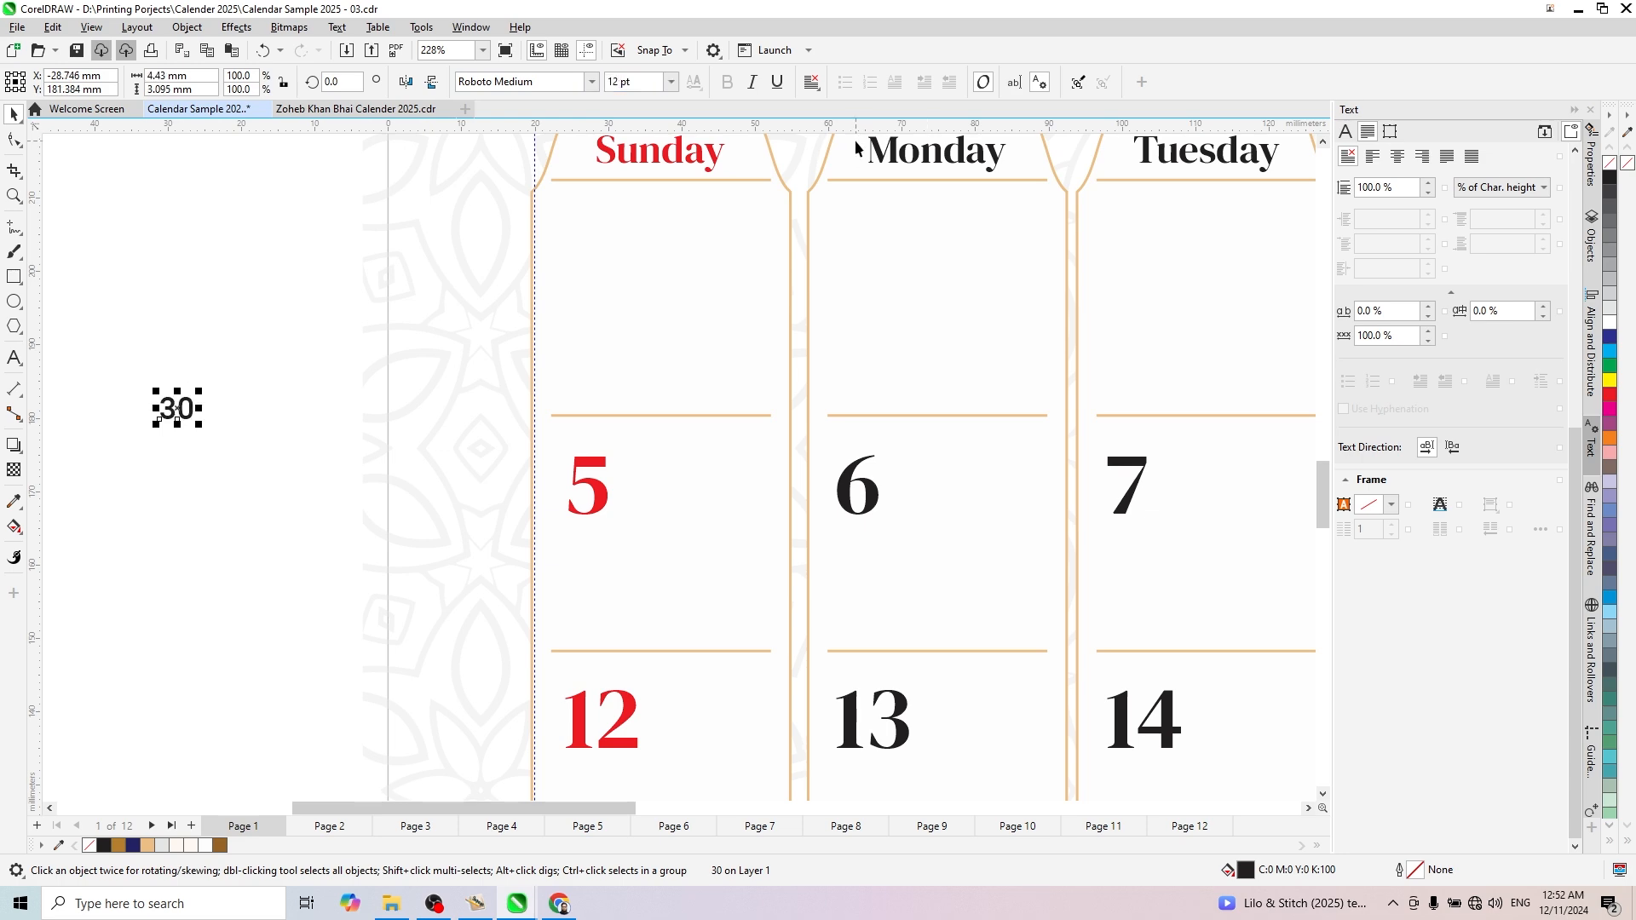
# - Move the "30" text into the January 1 cell beneath the date and set its size to 14 pt
pyautogui.scroll(-2, 600, 417)
pyautogui.scroll(1, 756, 412)
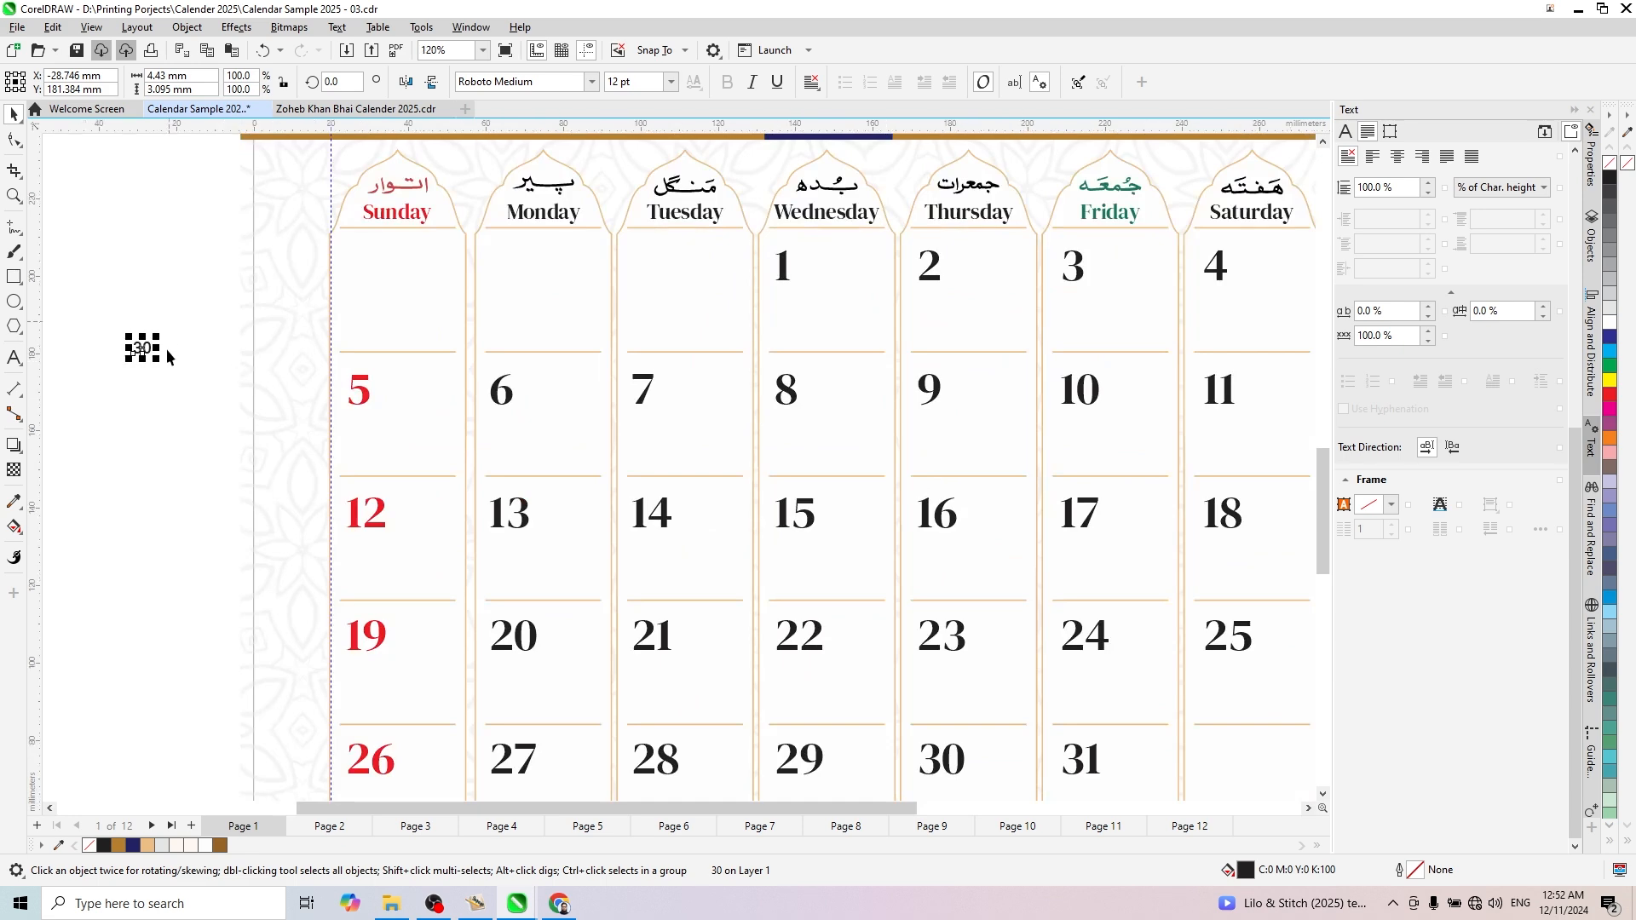
pyautogui.moveTo(142, 347); pyautogui.dragTo(782, 339)
pyautogui.scroll(3, 801, 345)
pyautogui.click(616, 81)
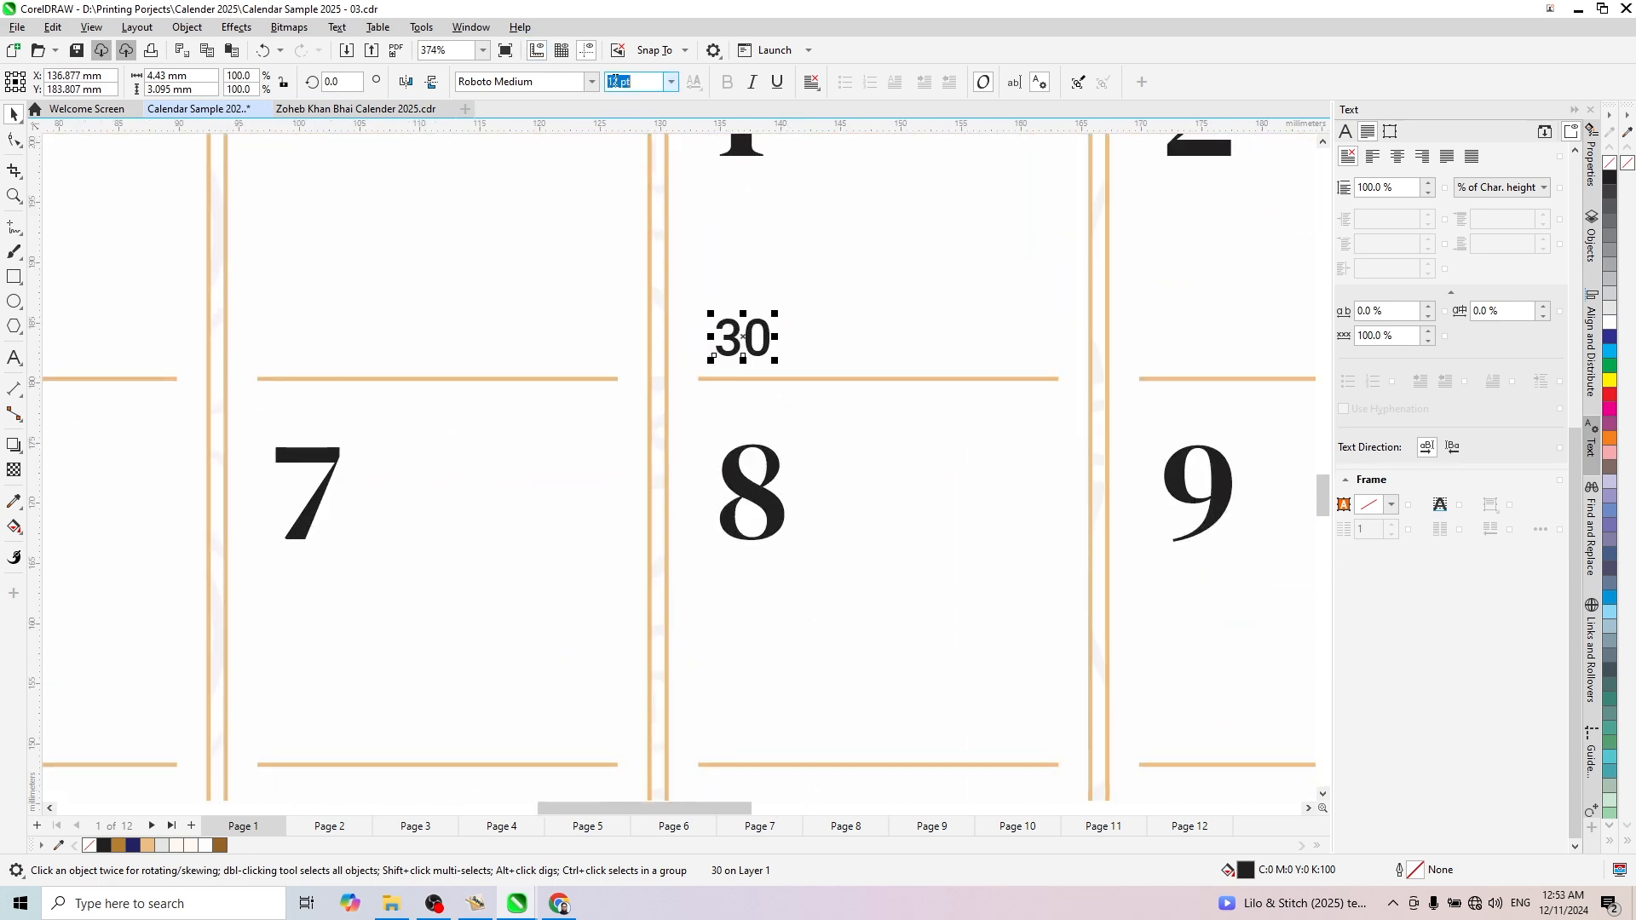
pyautogui.write('1')
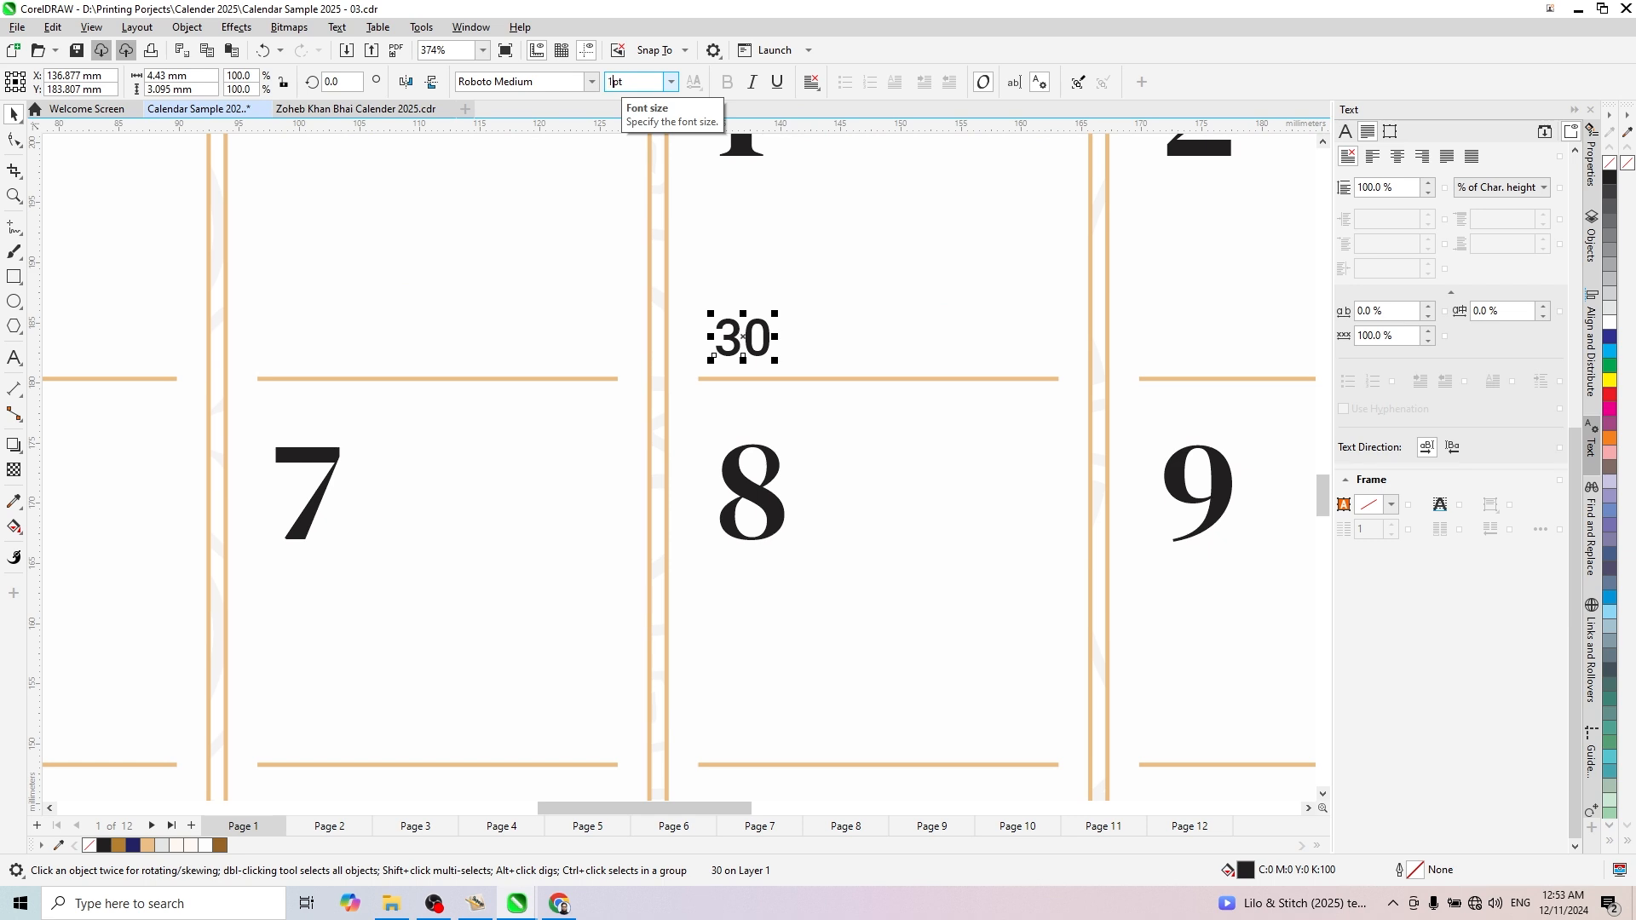
pyautogui.write('4')
pyautogui.press('Return')
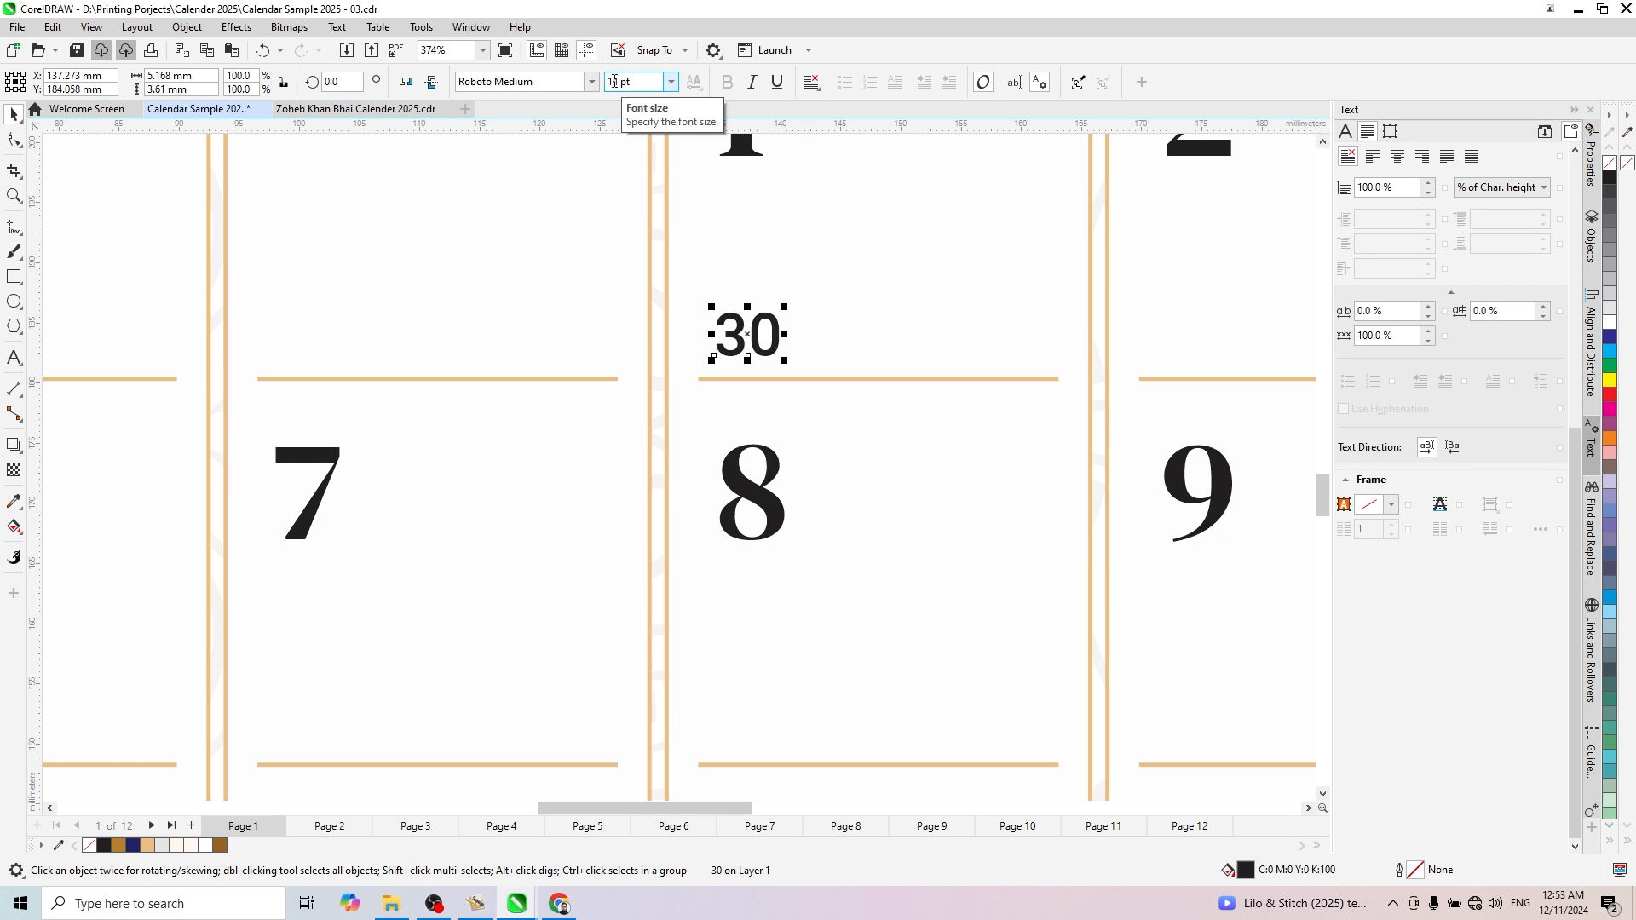
# - Duplicate the small "30" horizontally to the opposite end of the January 1 cell
pyautogui.scroll(-2, 958, 395)
pyautogui.scroll(2, 953, 391)
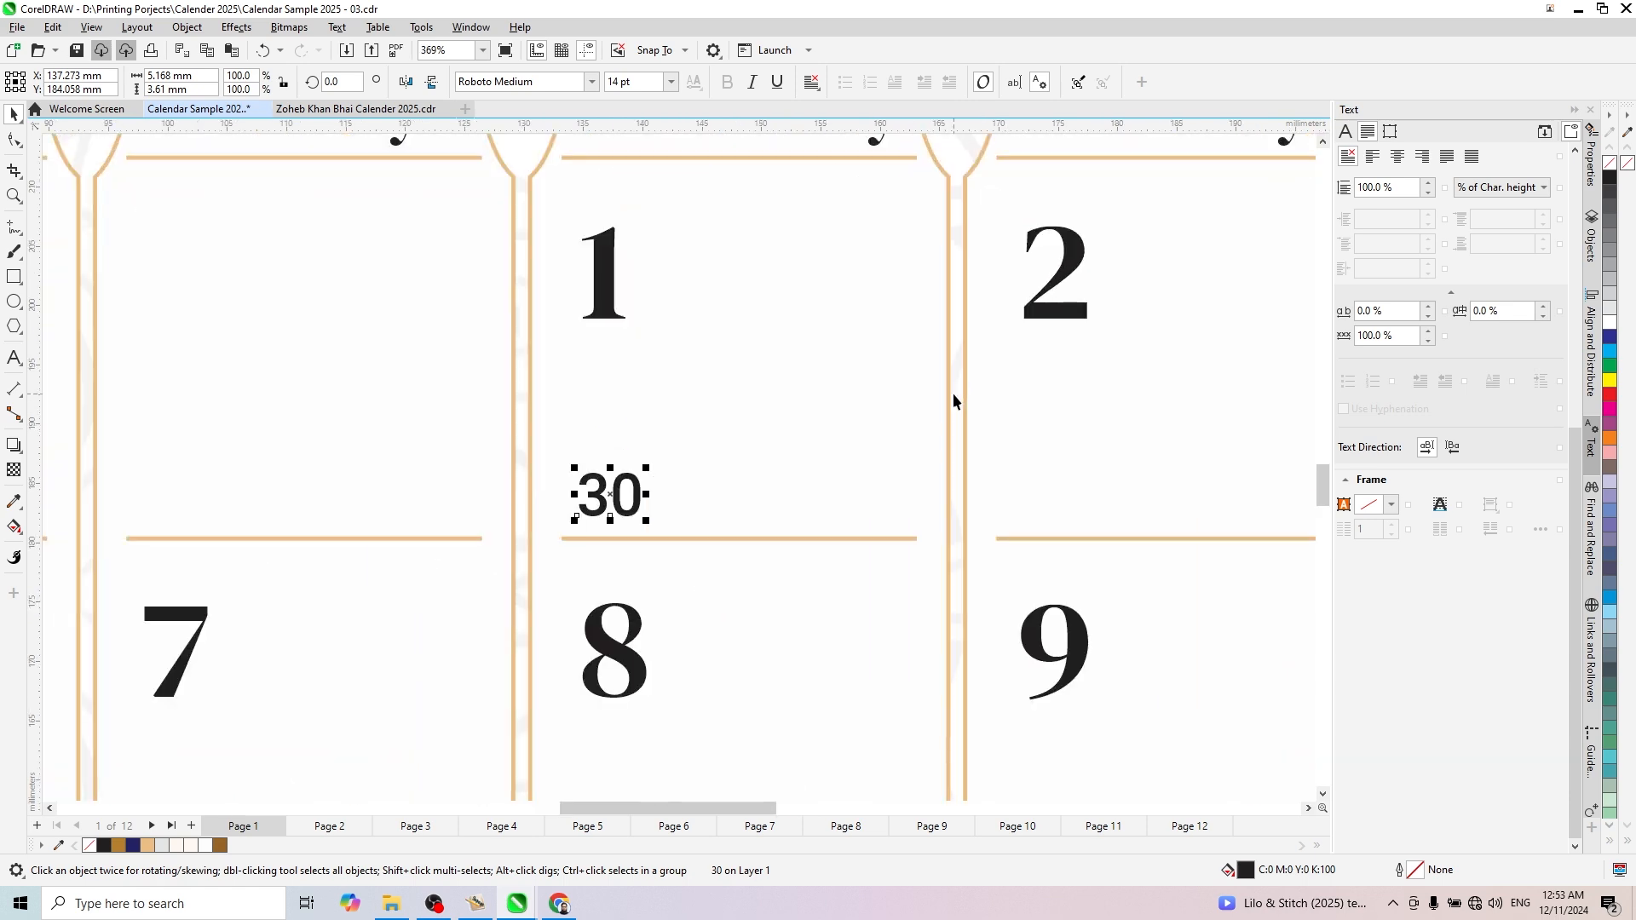
pyautogui.moveTo(604, 485); pyautogui.dragTo(869, 503)
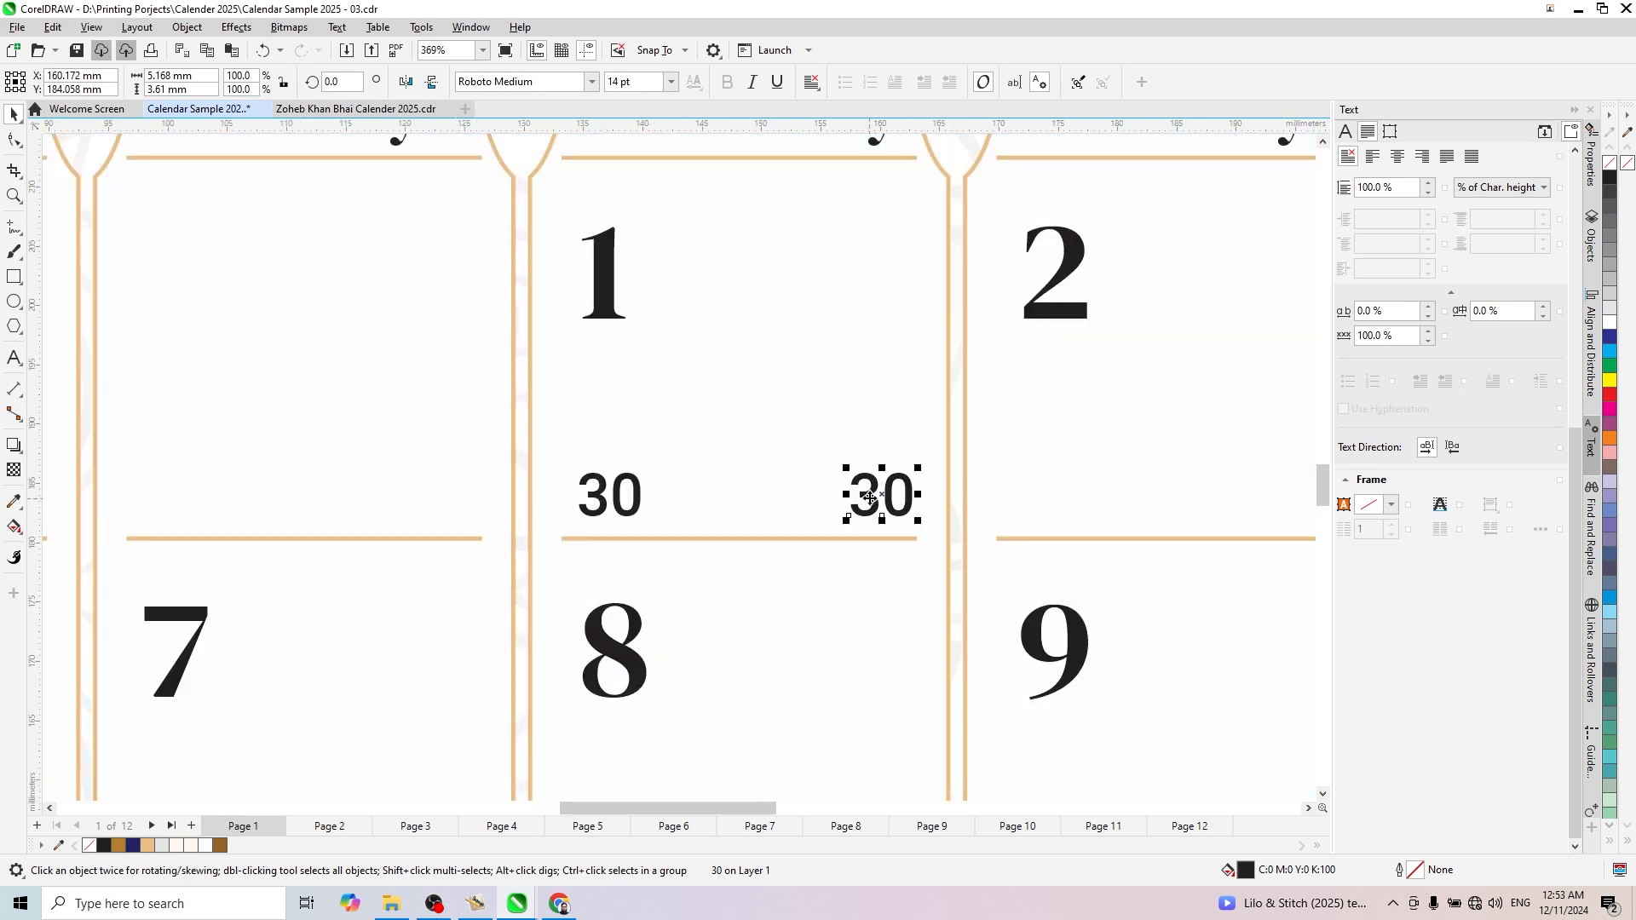
# - Select the duplicate's text for editing, switch the input language to Urdu (Pakistan) and set its font to Jameel Noori Nastaleeq
pyautogui.doubleClick(870, 501)
pyautogui.doubleClick(870, 501)
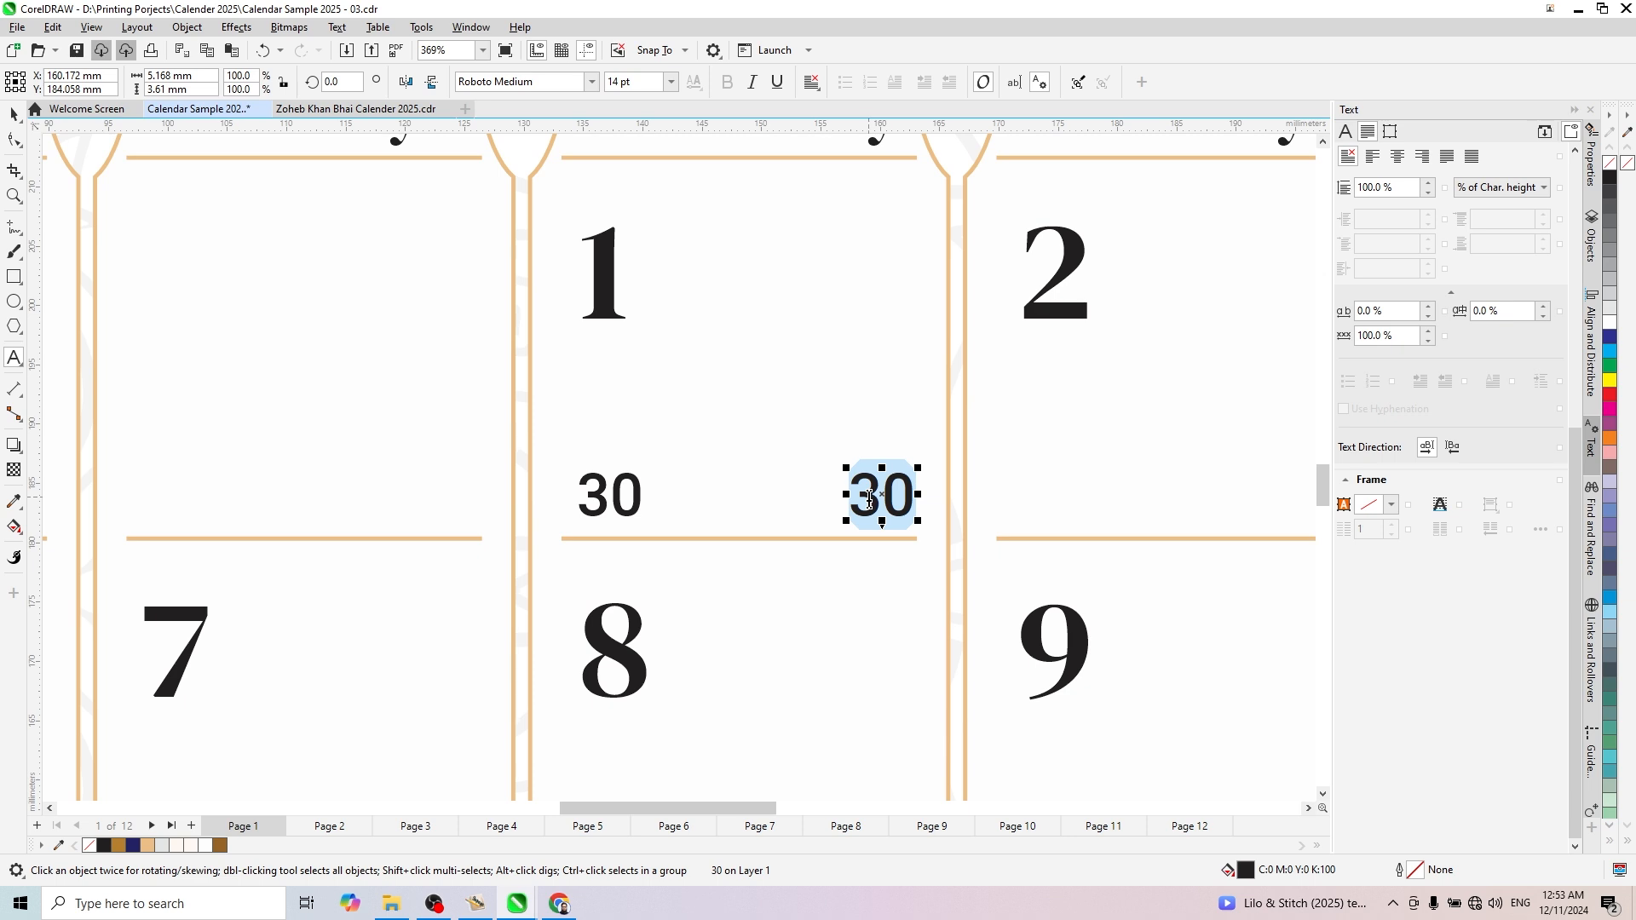
pyautogui.click(1518, 908)
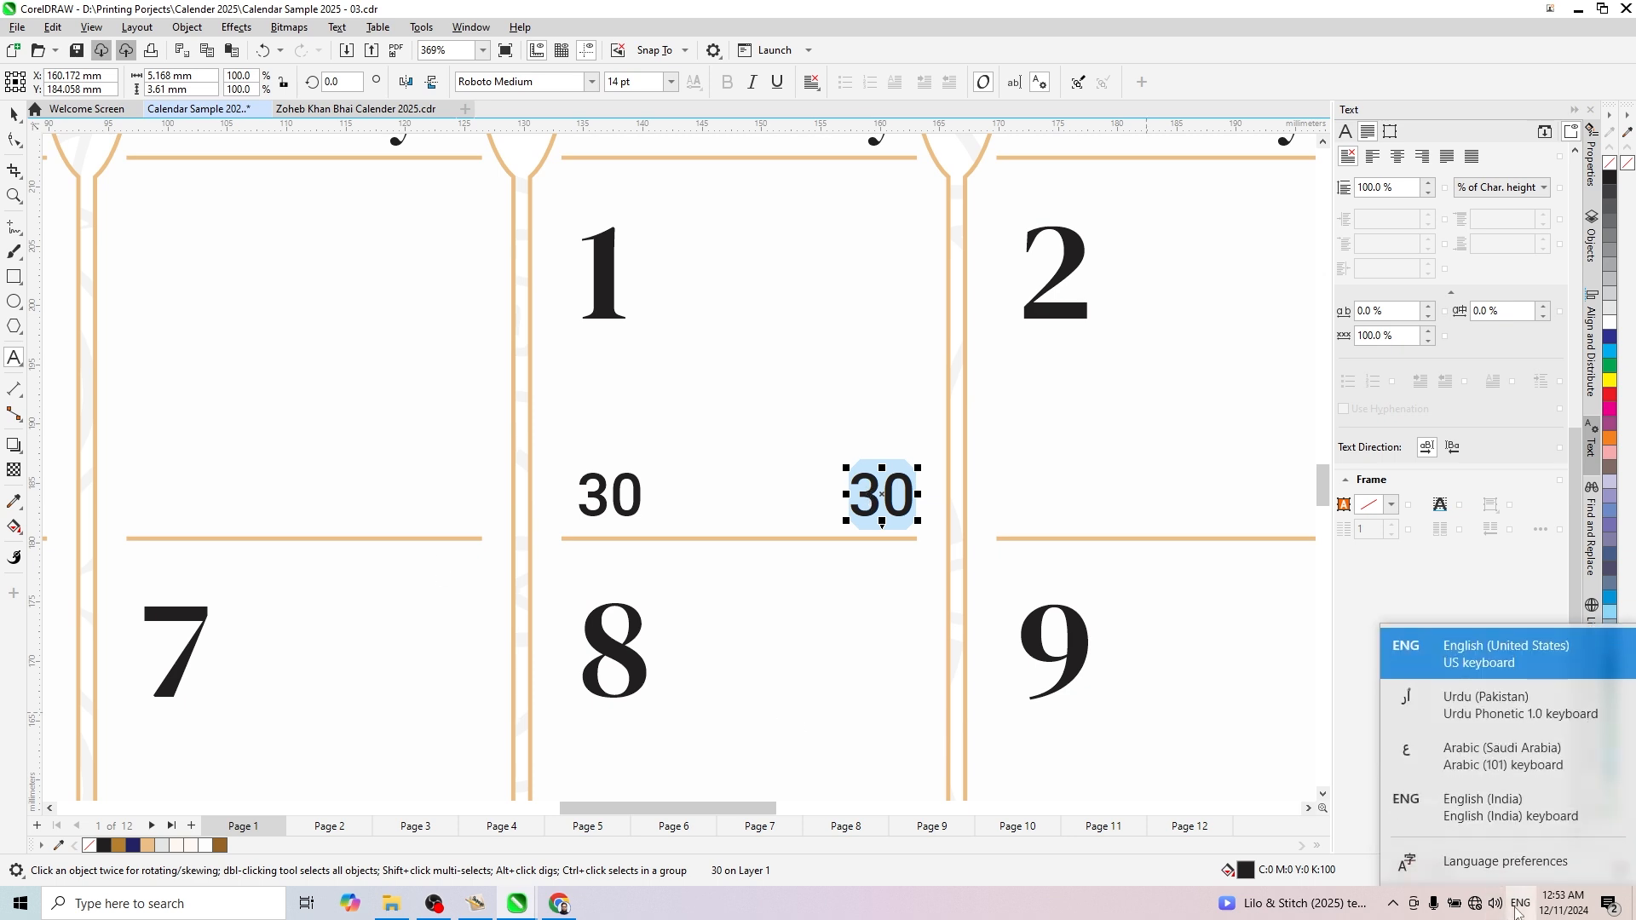
pyautogui.click(1497, 710)
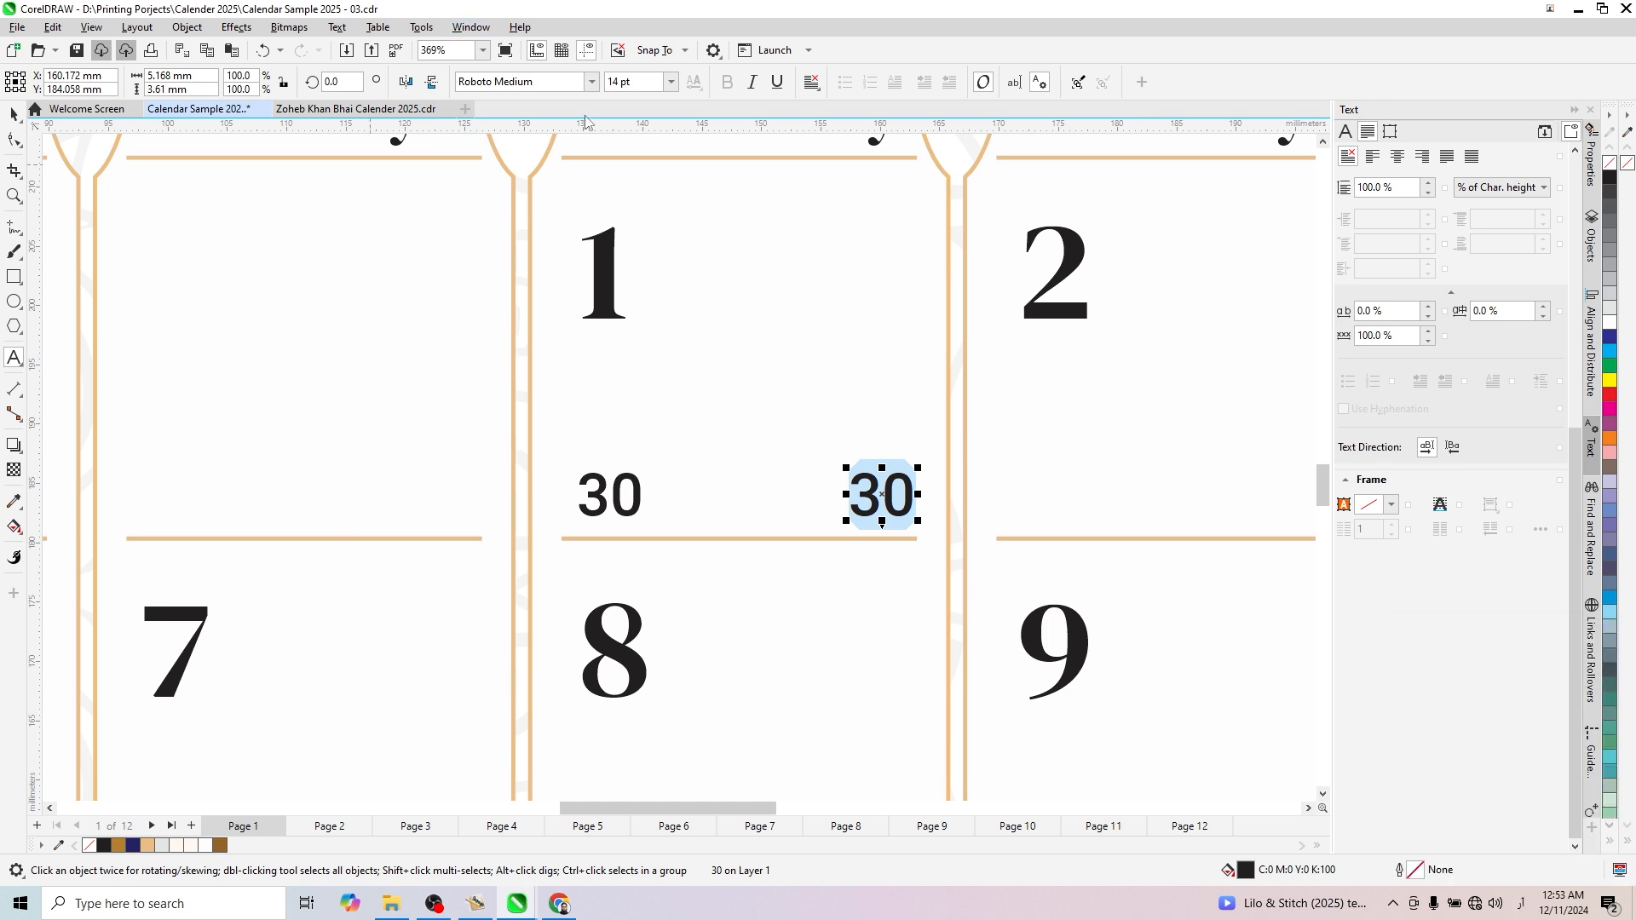
pyautogui.click(589, 83)
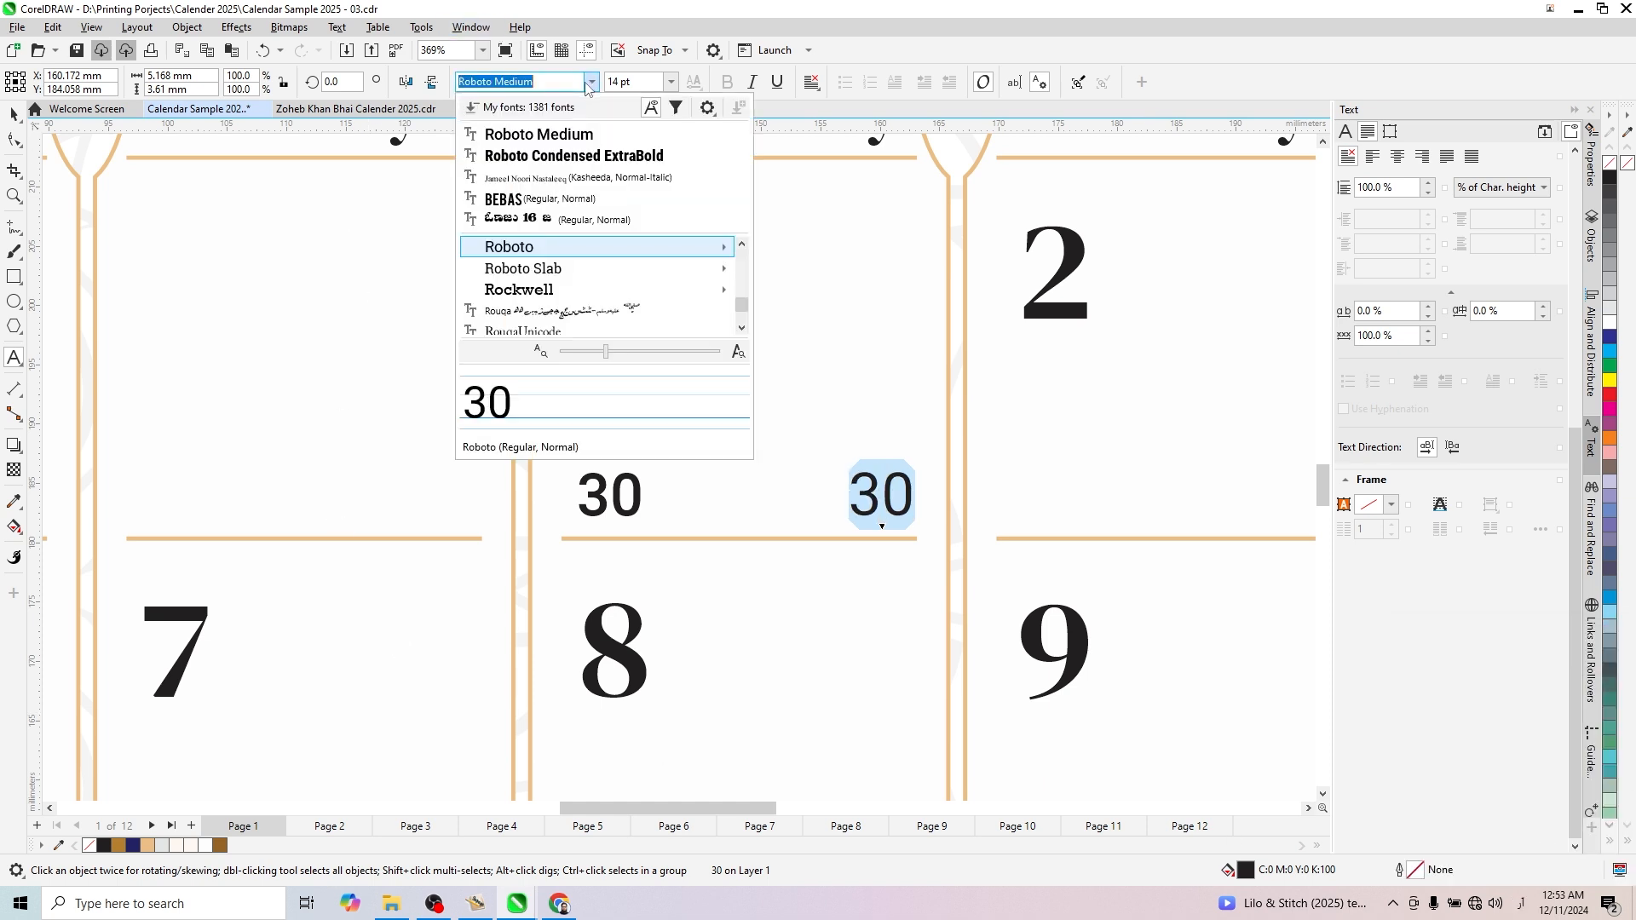
pyautogui.click(575, 178)
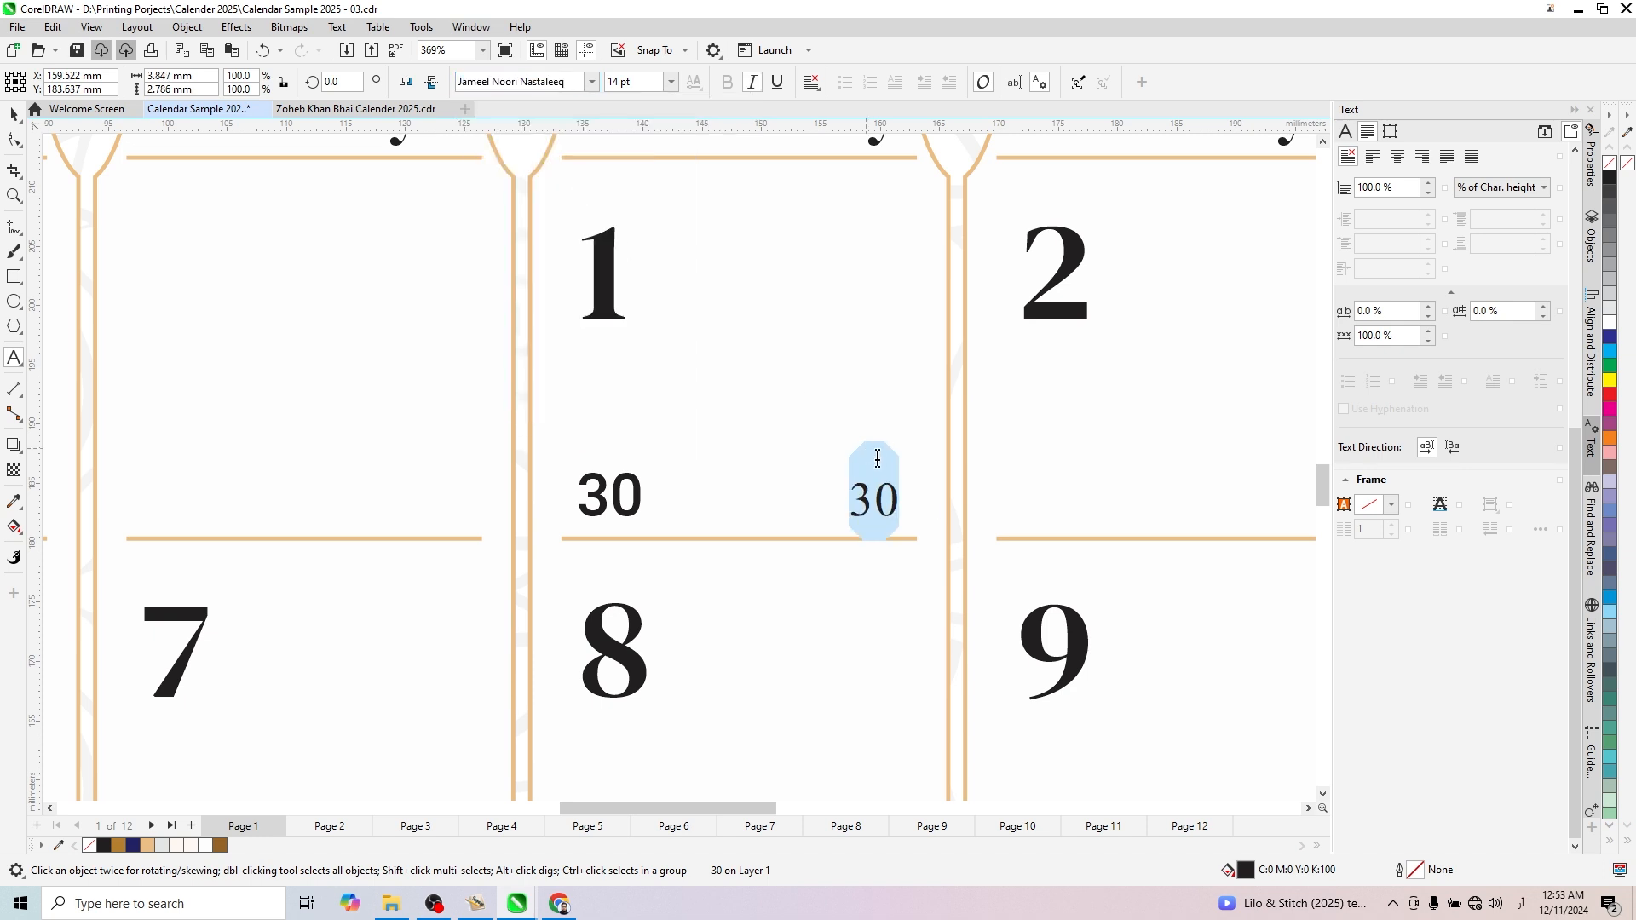
# - Replace the duplicate's digits with the Urdu numerals "۳۰" and finish text editing
pyautogui.scroll(2, 892, 495)
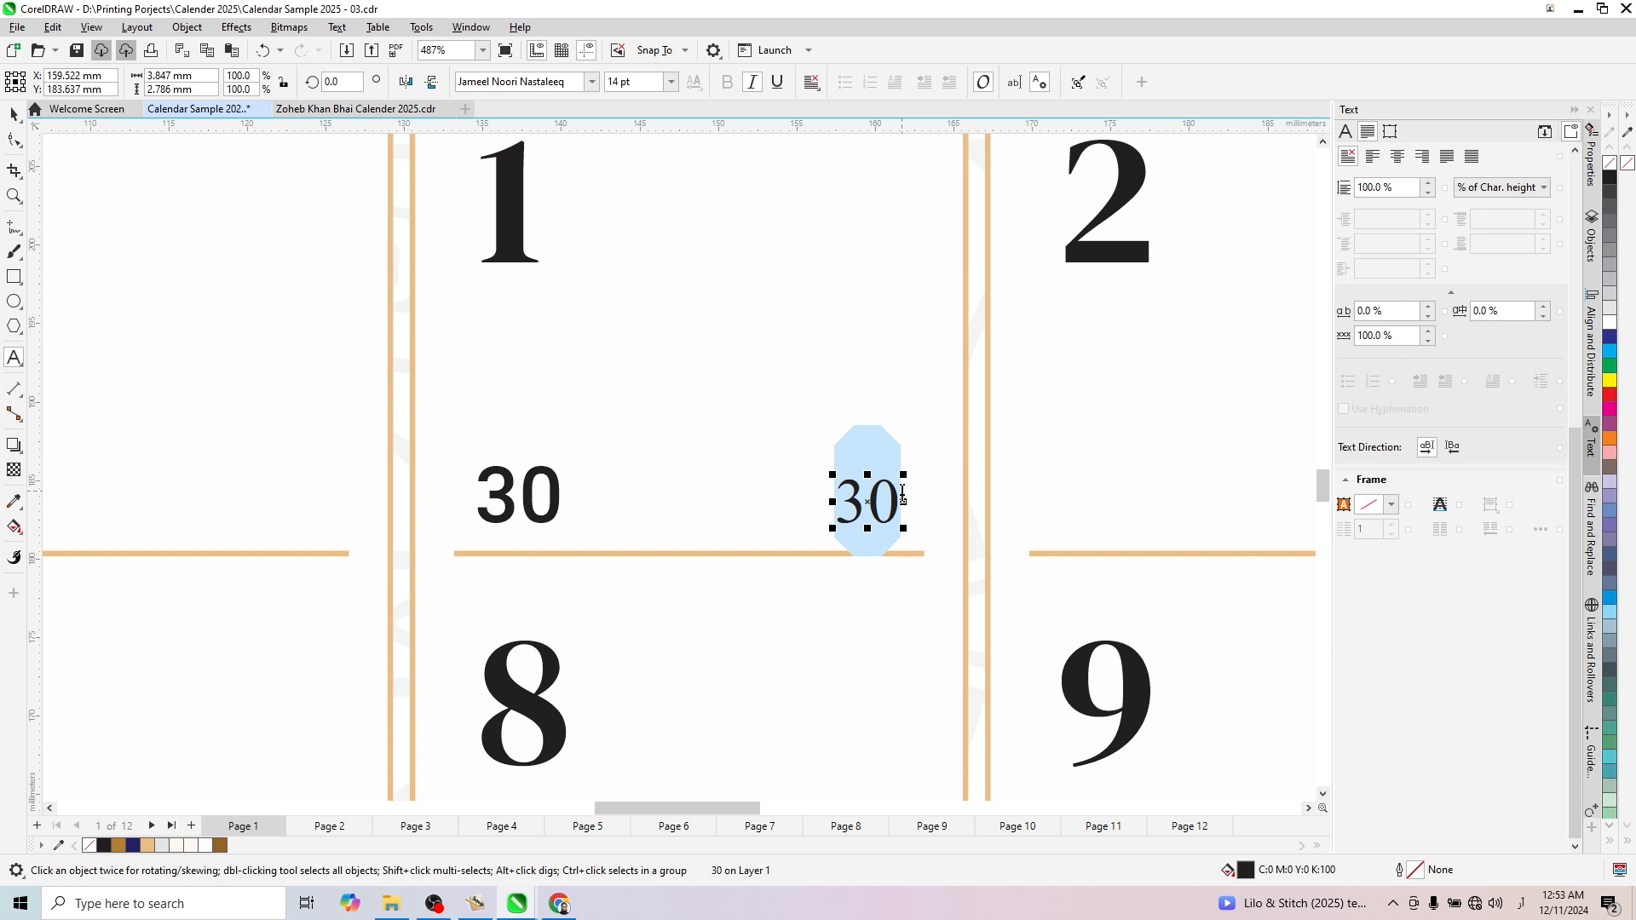
pyautogui.press('Delete')
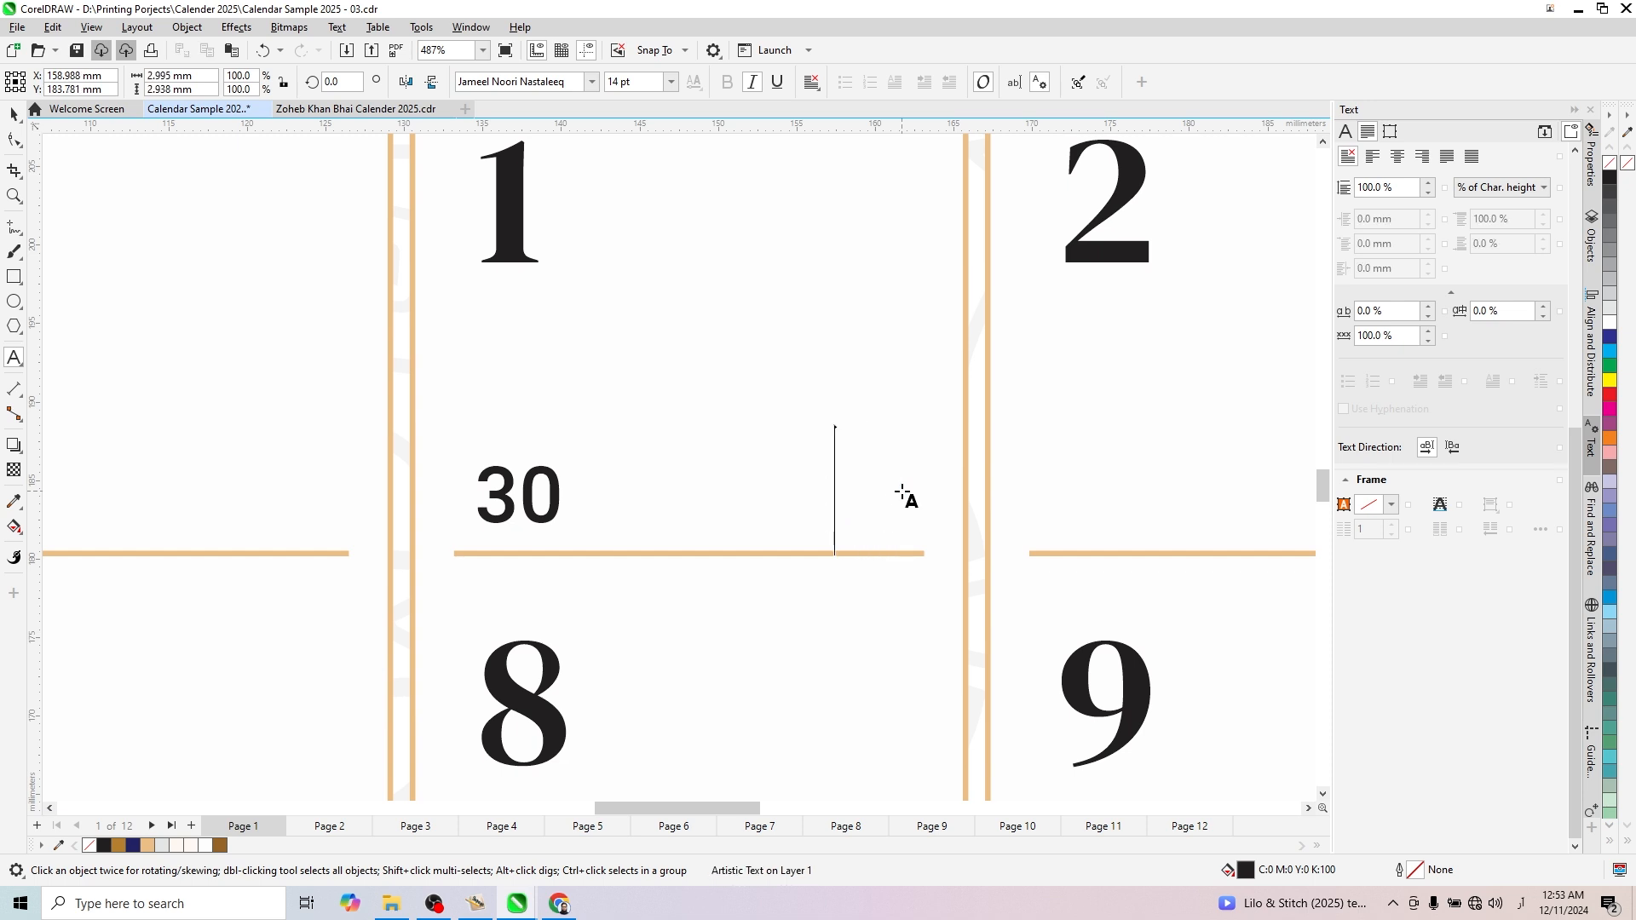
pyautogui.write('۳۰')
pyautogui.hotkey('ctrl', 'space')
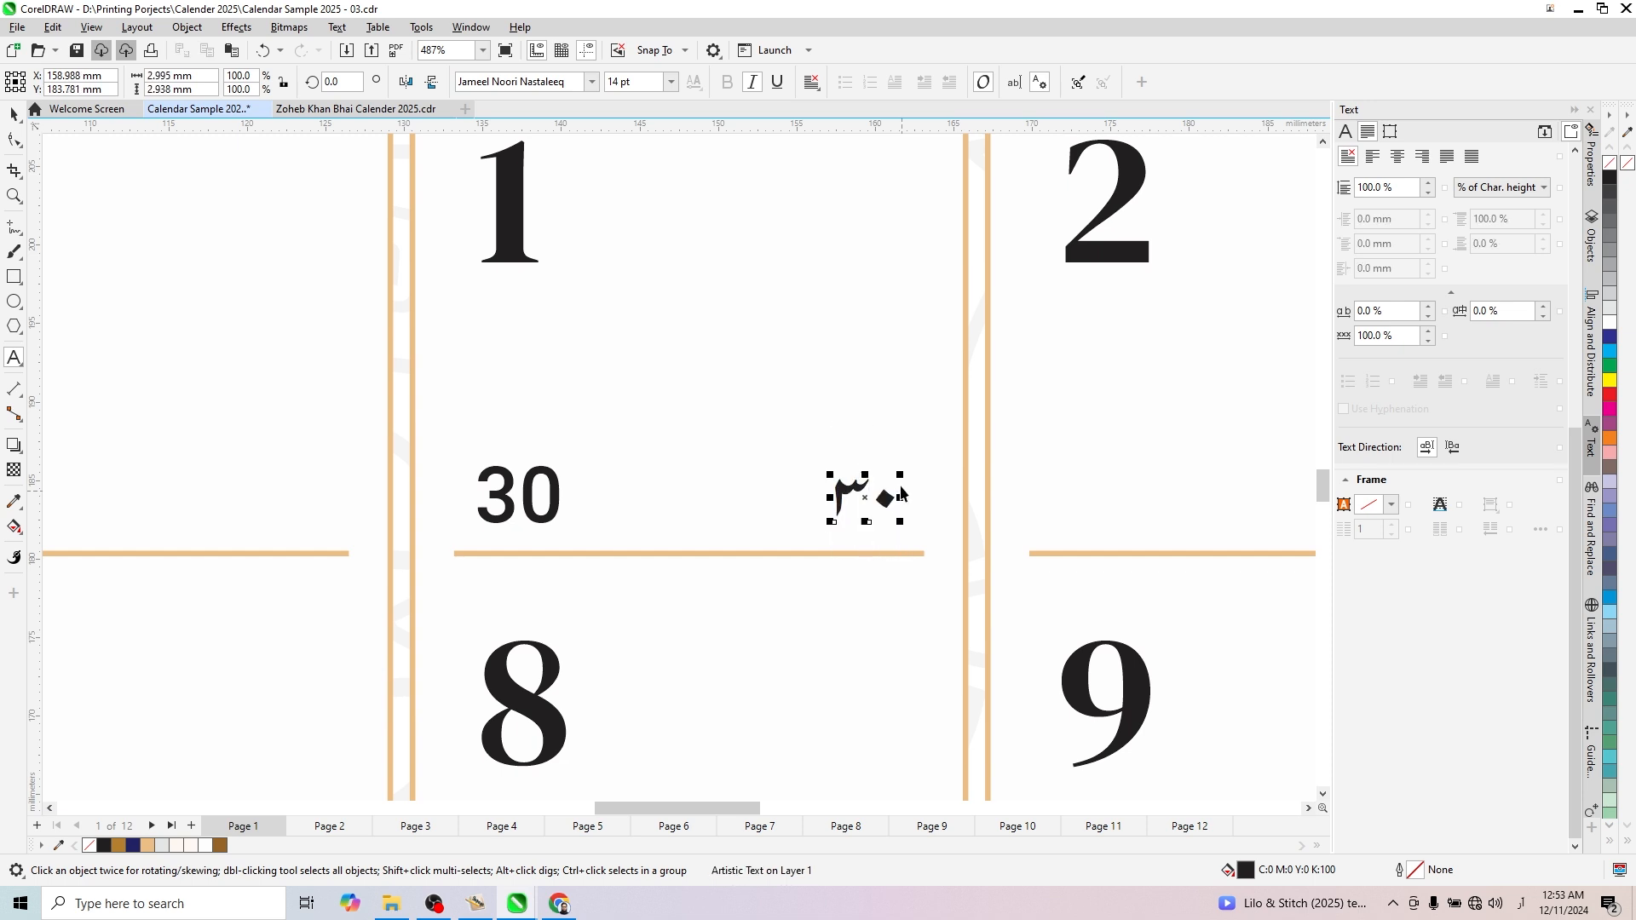
pyautogui.hotkey('ctrl', 'space')
# - Set the English "30" to Left text alignment and the Urdu "۳۰" to Right alignment
pyautogui.click(556, 498)
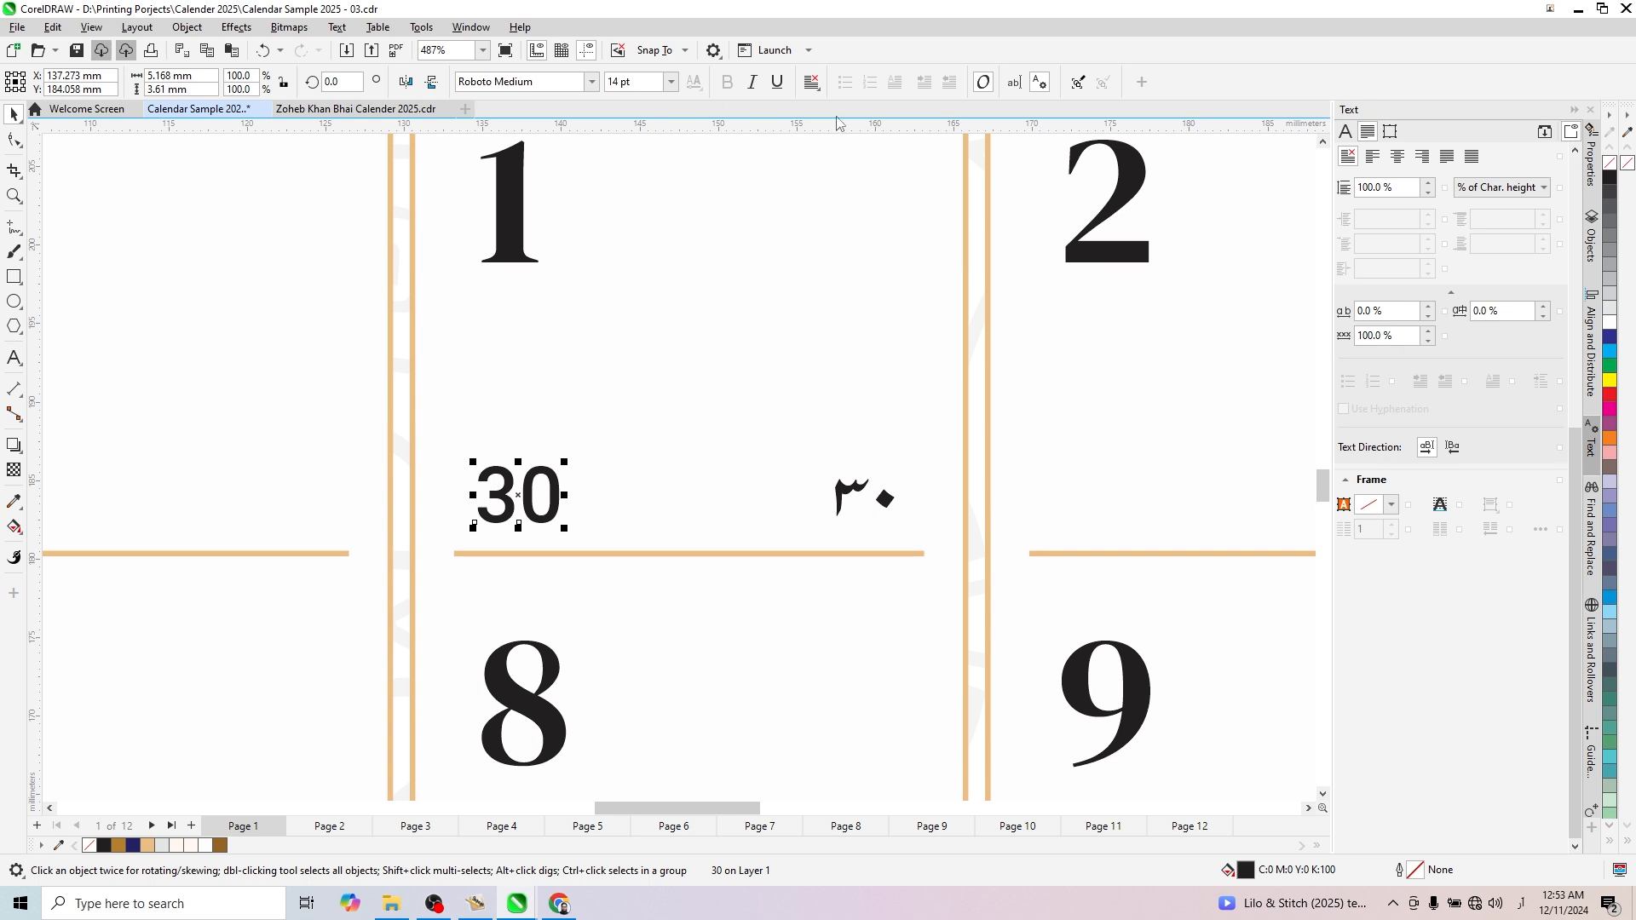
pyautogui.click(812, 82)
pyautogui.click(839, 124)
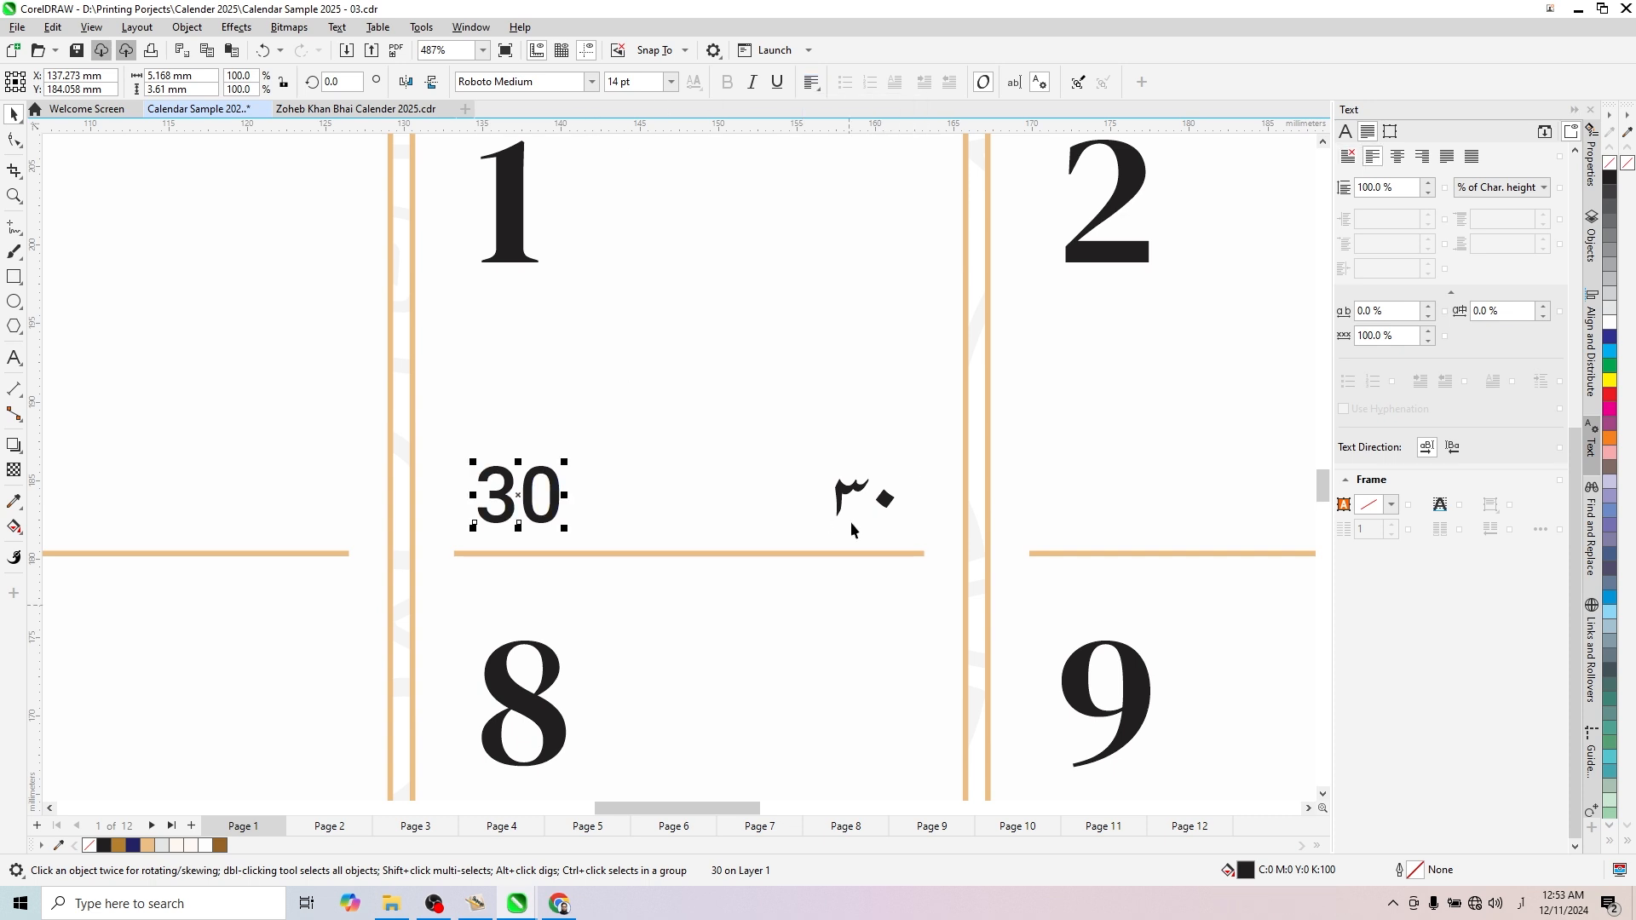
pyautogui.click(846, 499)
pyautogui.click(812, 82)
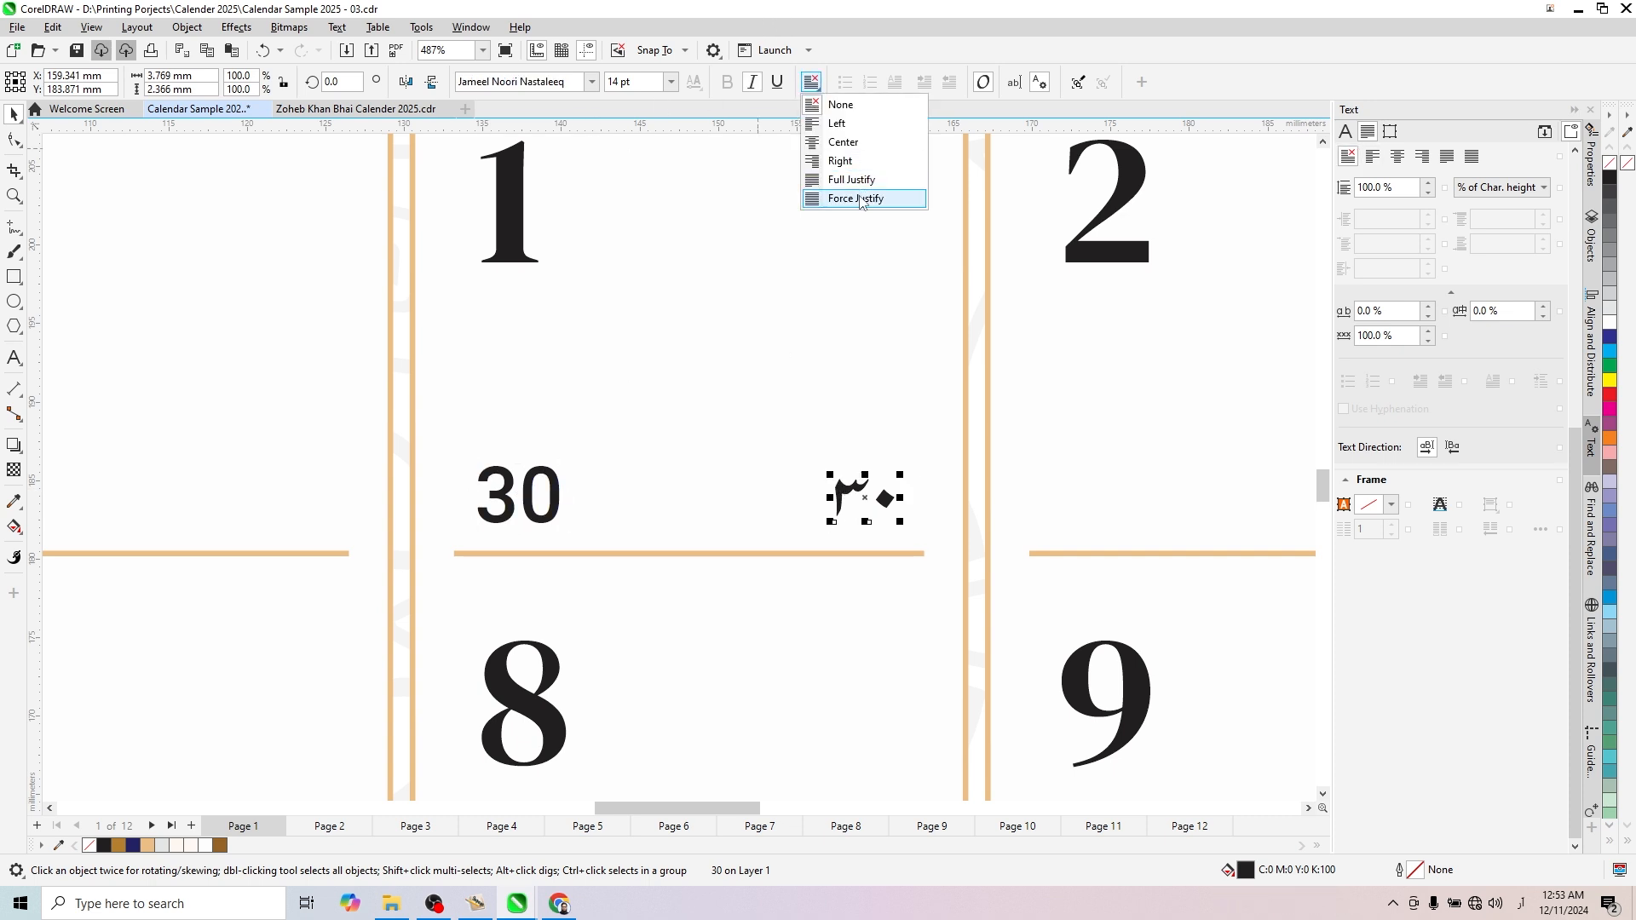
pyautogui.click(839, 161)
# - Select the English "30" and the Urdu "۳۰" in the January 1 cell together
pyautogui.scroll(-2, 739, 404)
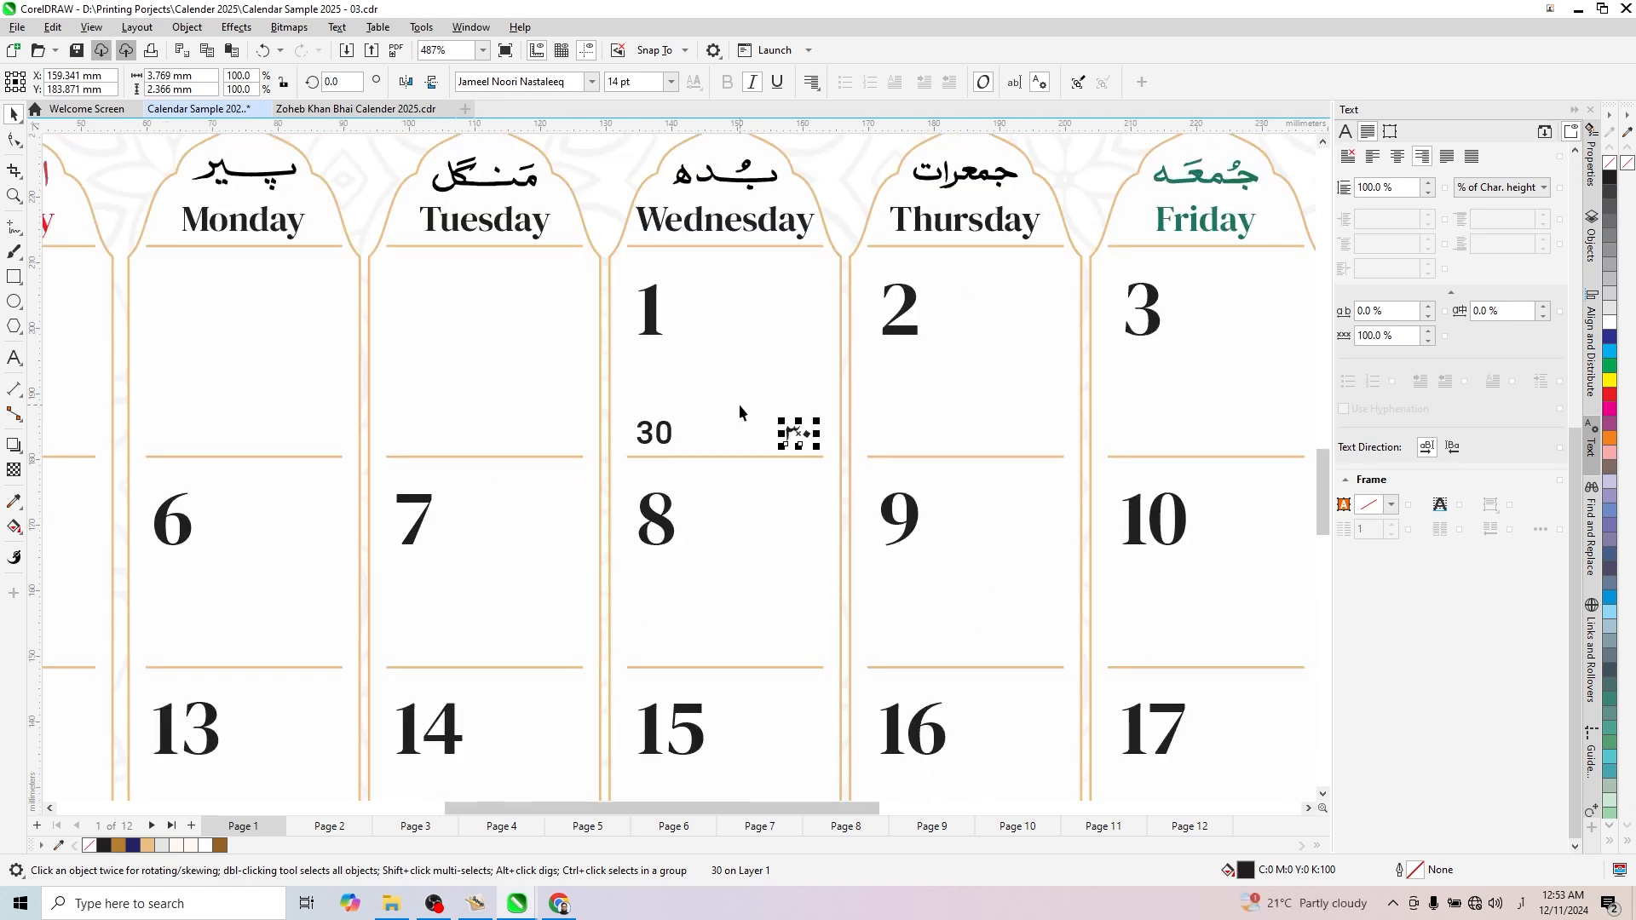
pyautogui.scroll(-2, 739, 403)
pyautogui.scroll(2, 739, 432)
pyautogui.keyDown('shift'); pyautogui.click(656, 413); pyautogui.keyUp('shift')
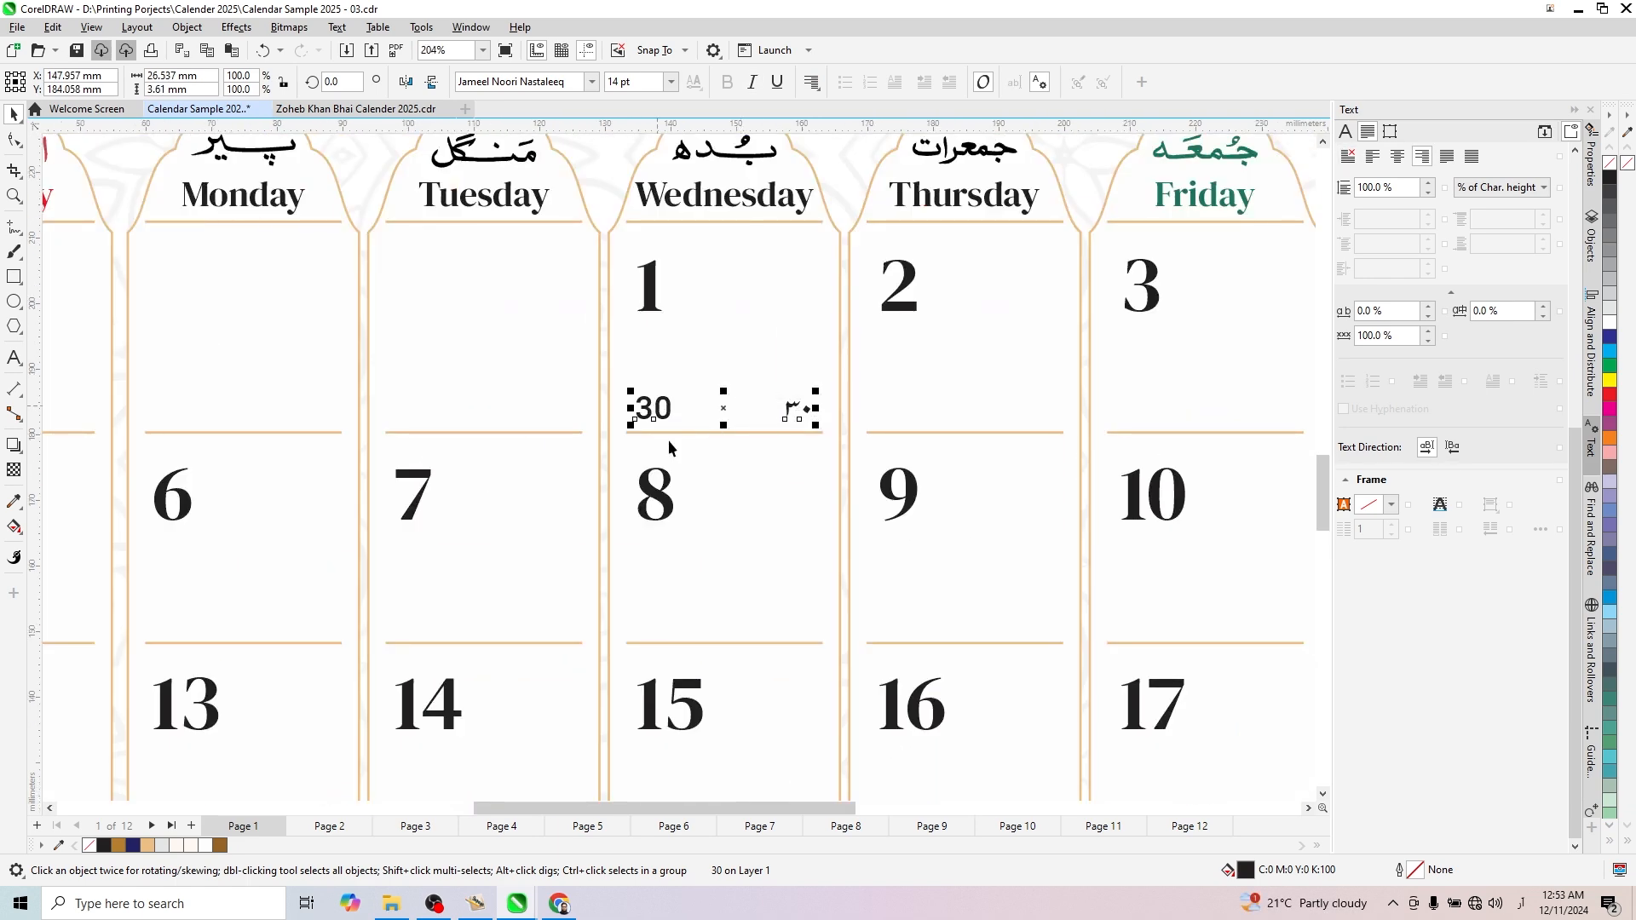
pyautogui.scroll(-2, 743, 416)
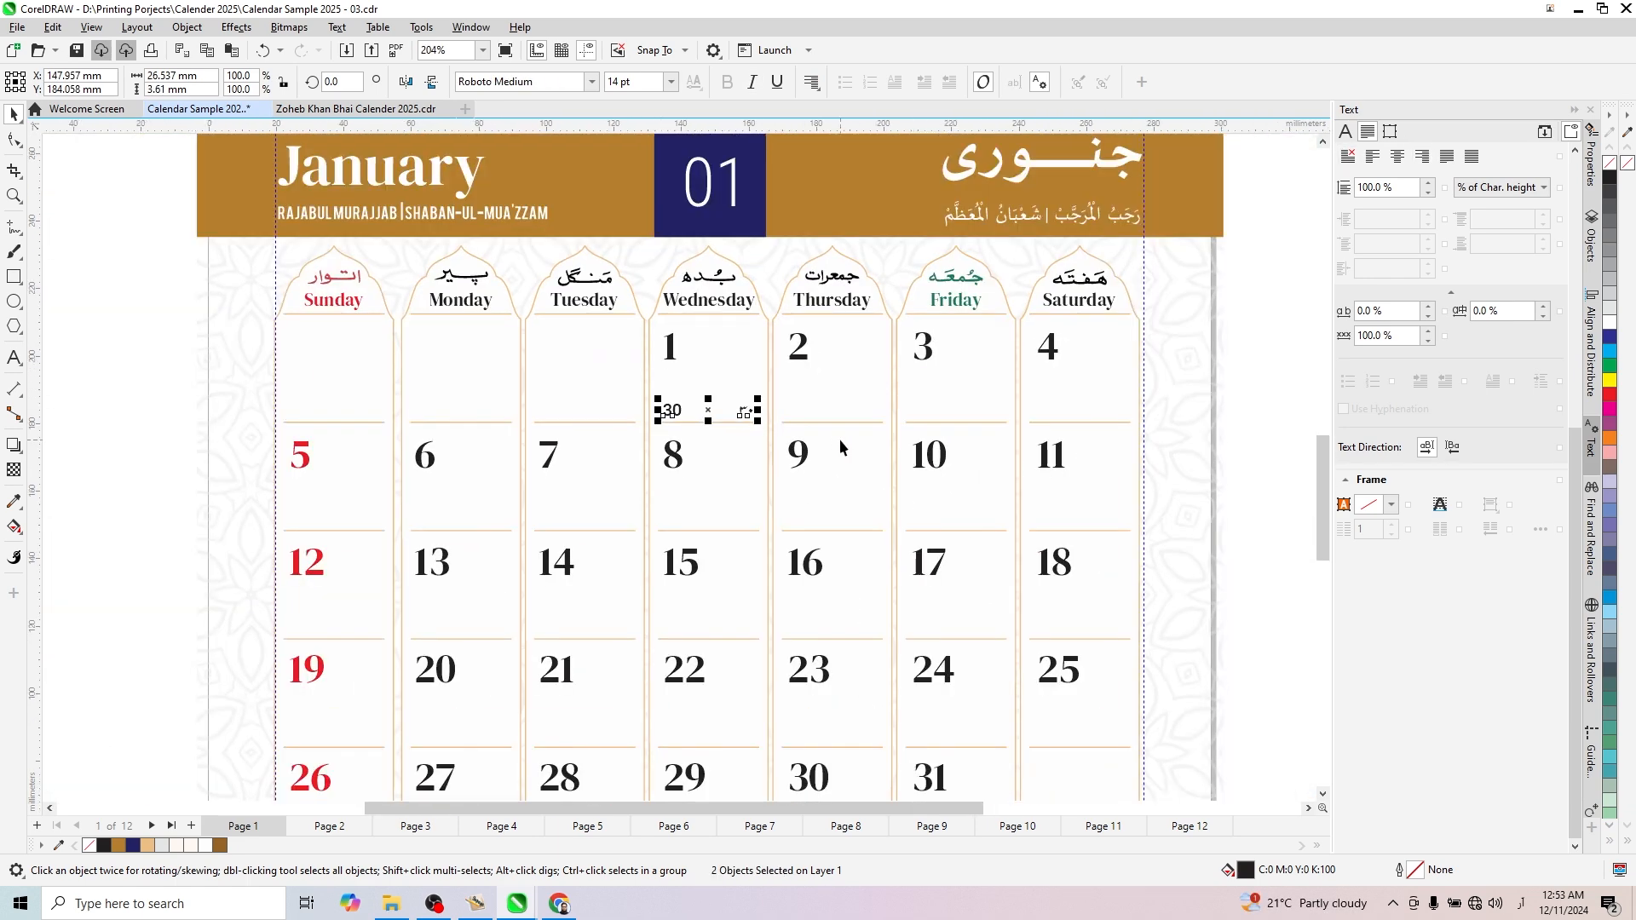
pyautogui.scroll(1, 835, 435)
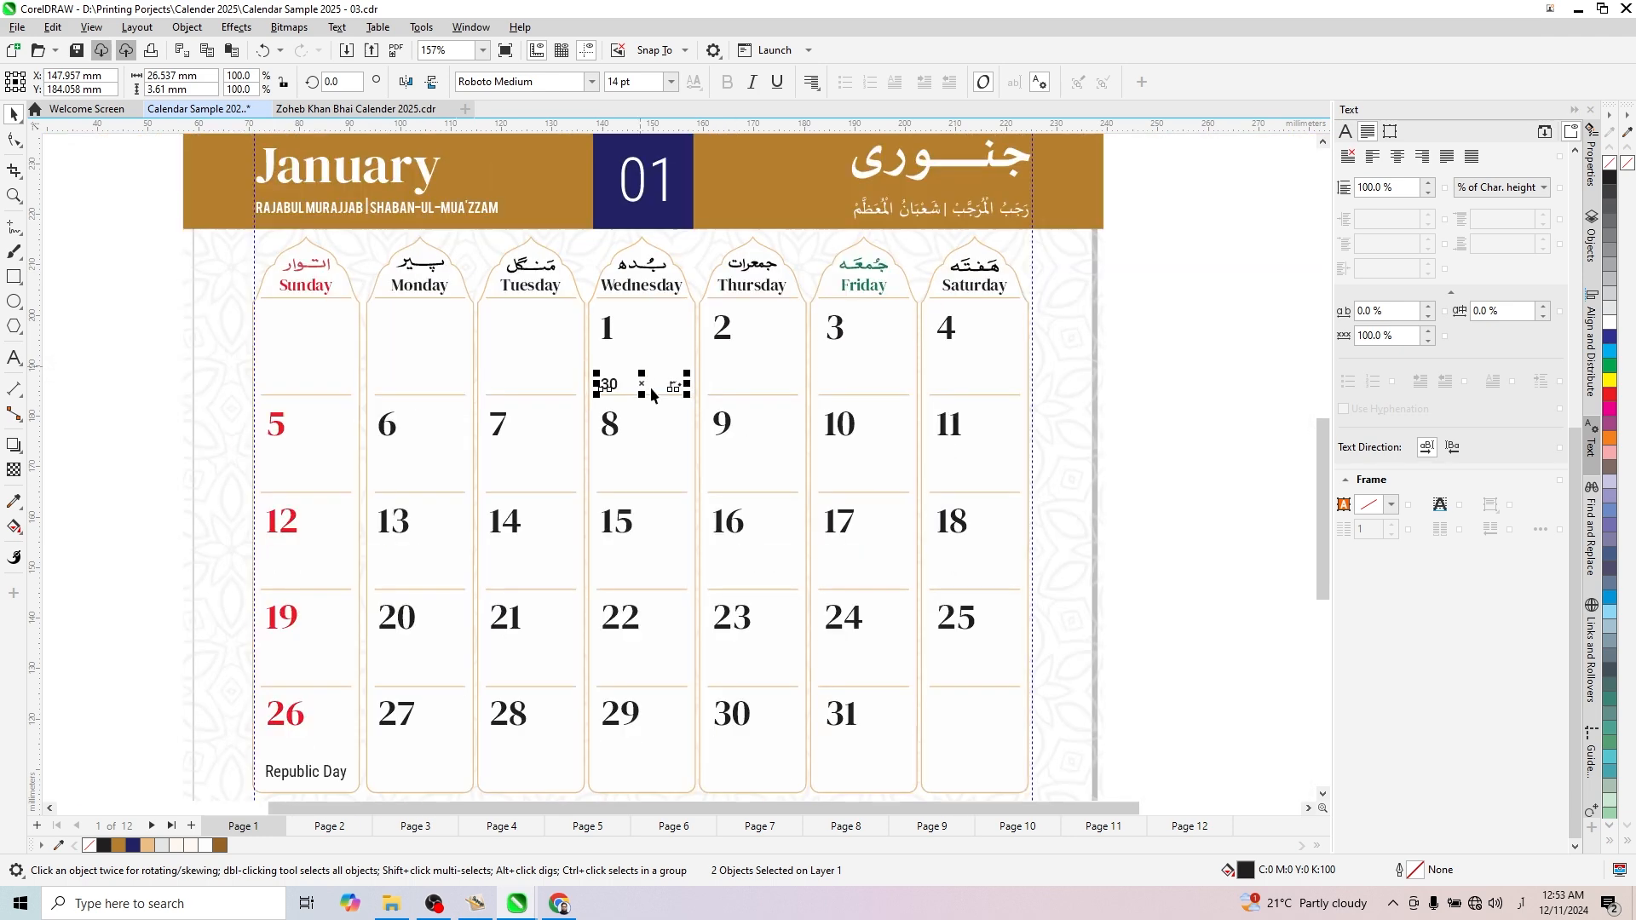
pyautogui.scroll(-2, 644, 379)
pyautogui.scroll(1, 654, 385)
# - Try to duplicate the ungrouped January 1 date pair across the January 2, 3 and 4 cells
pyautogui.moveTo(639, 354); pyautogui.dragTo(805, 382)
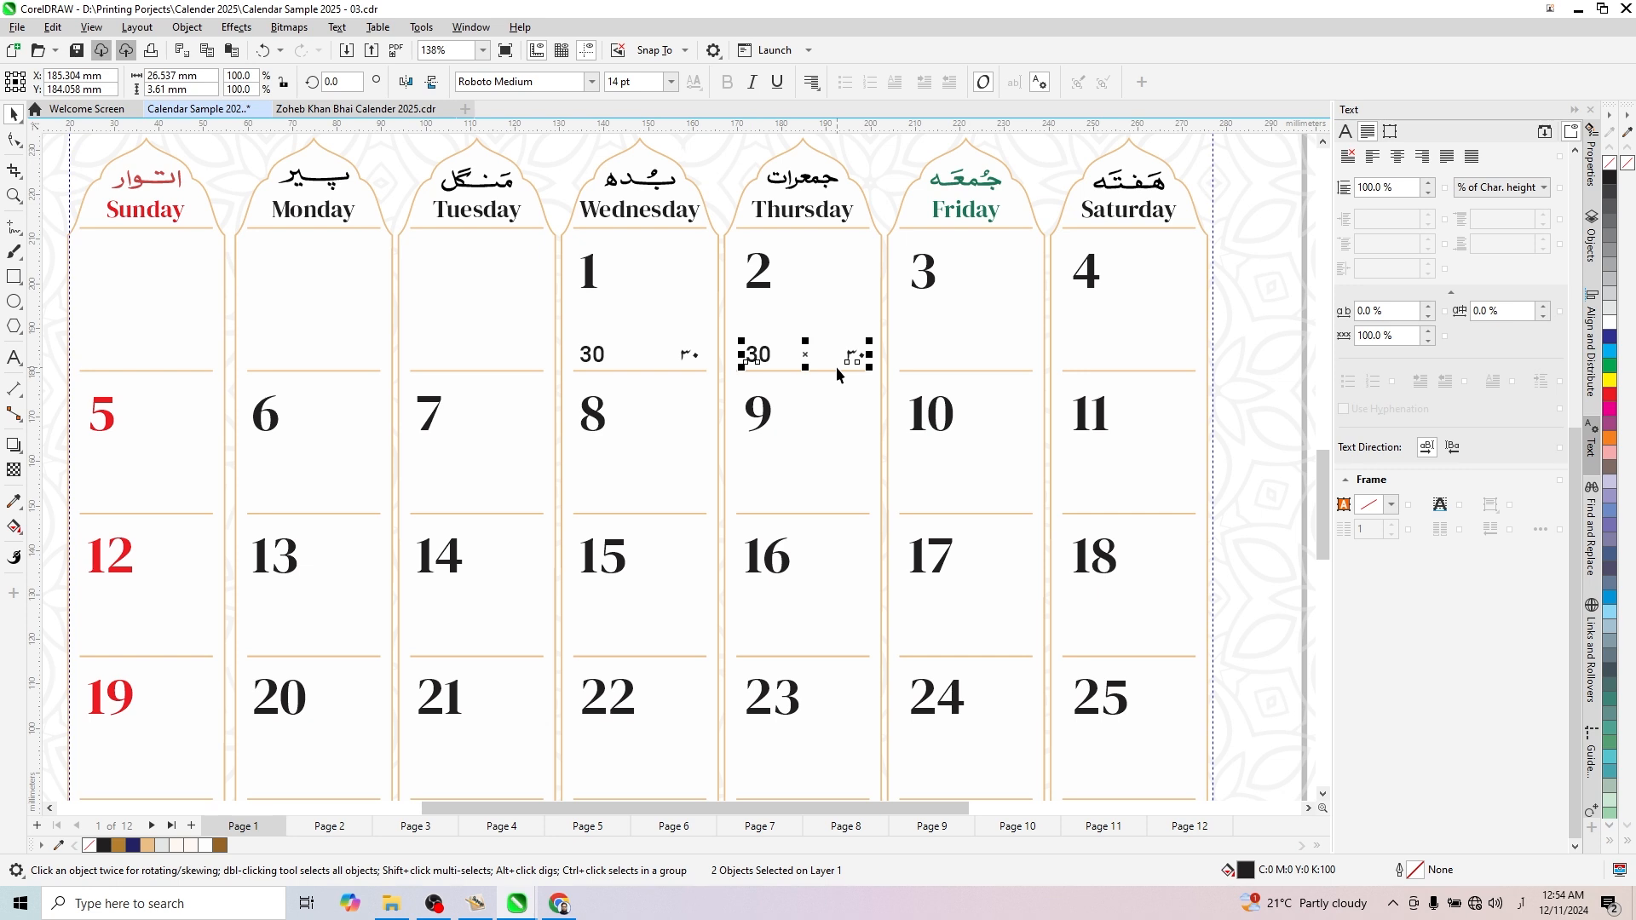
pyautogui.hotkey('ctrl', 'r')
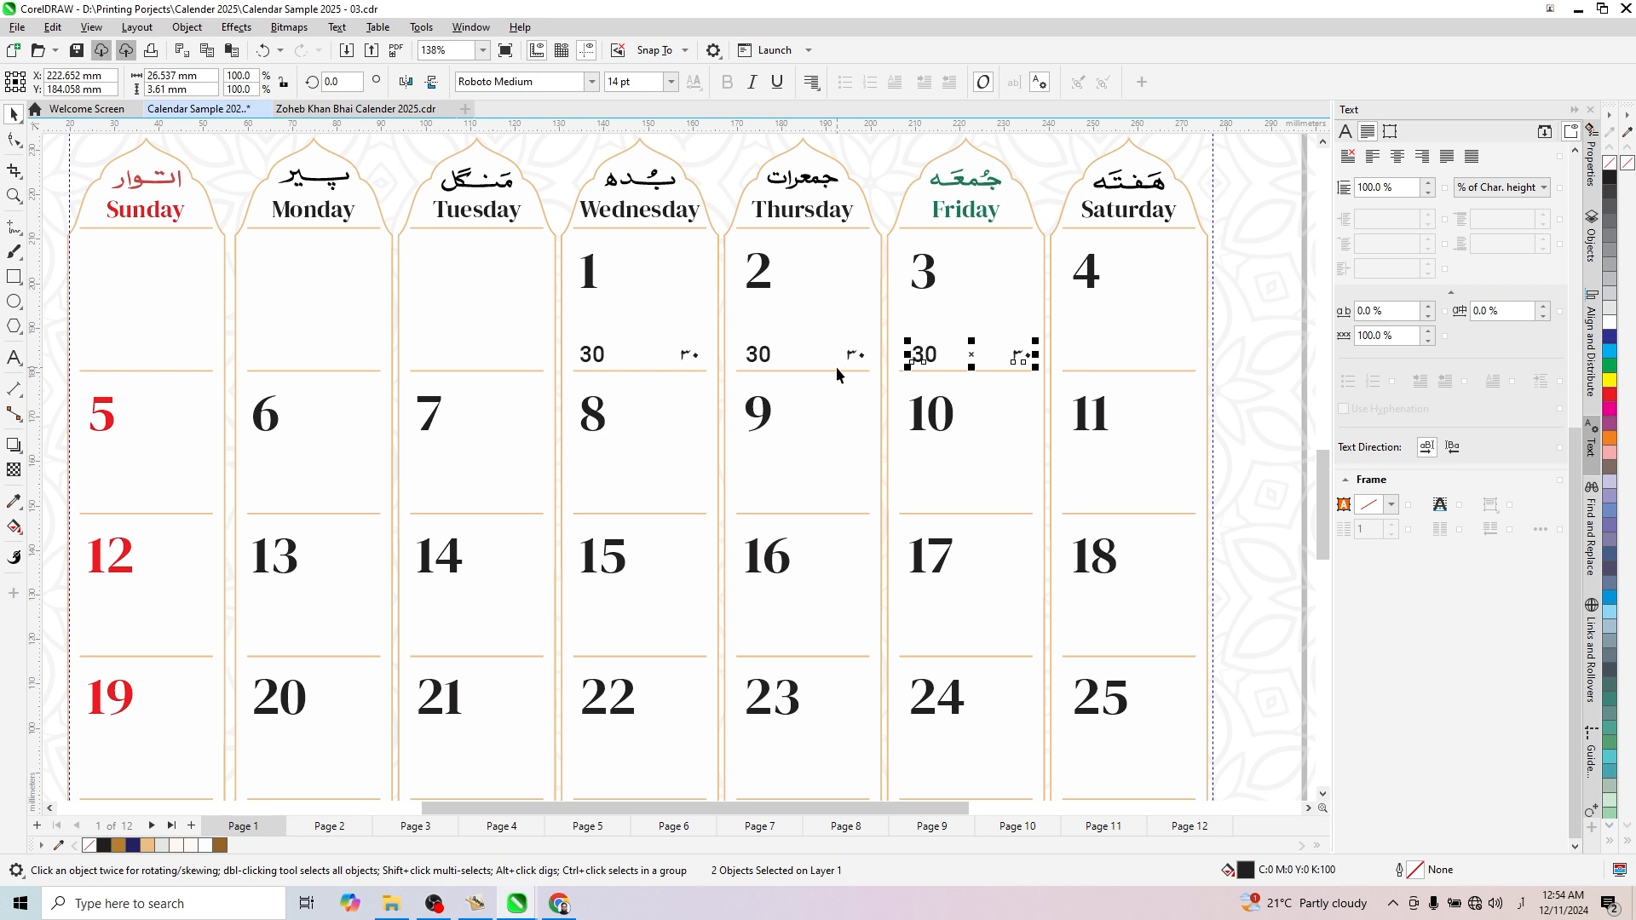
pyautogui.hotkey('ctrl', 'r')
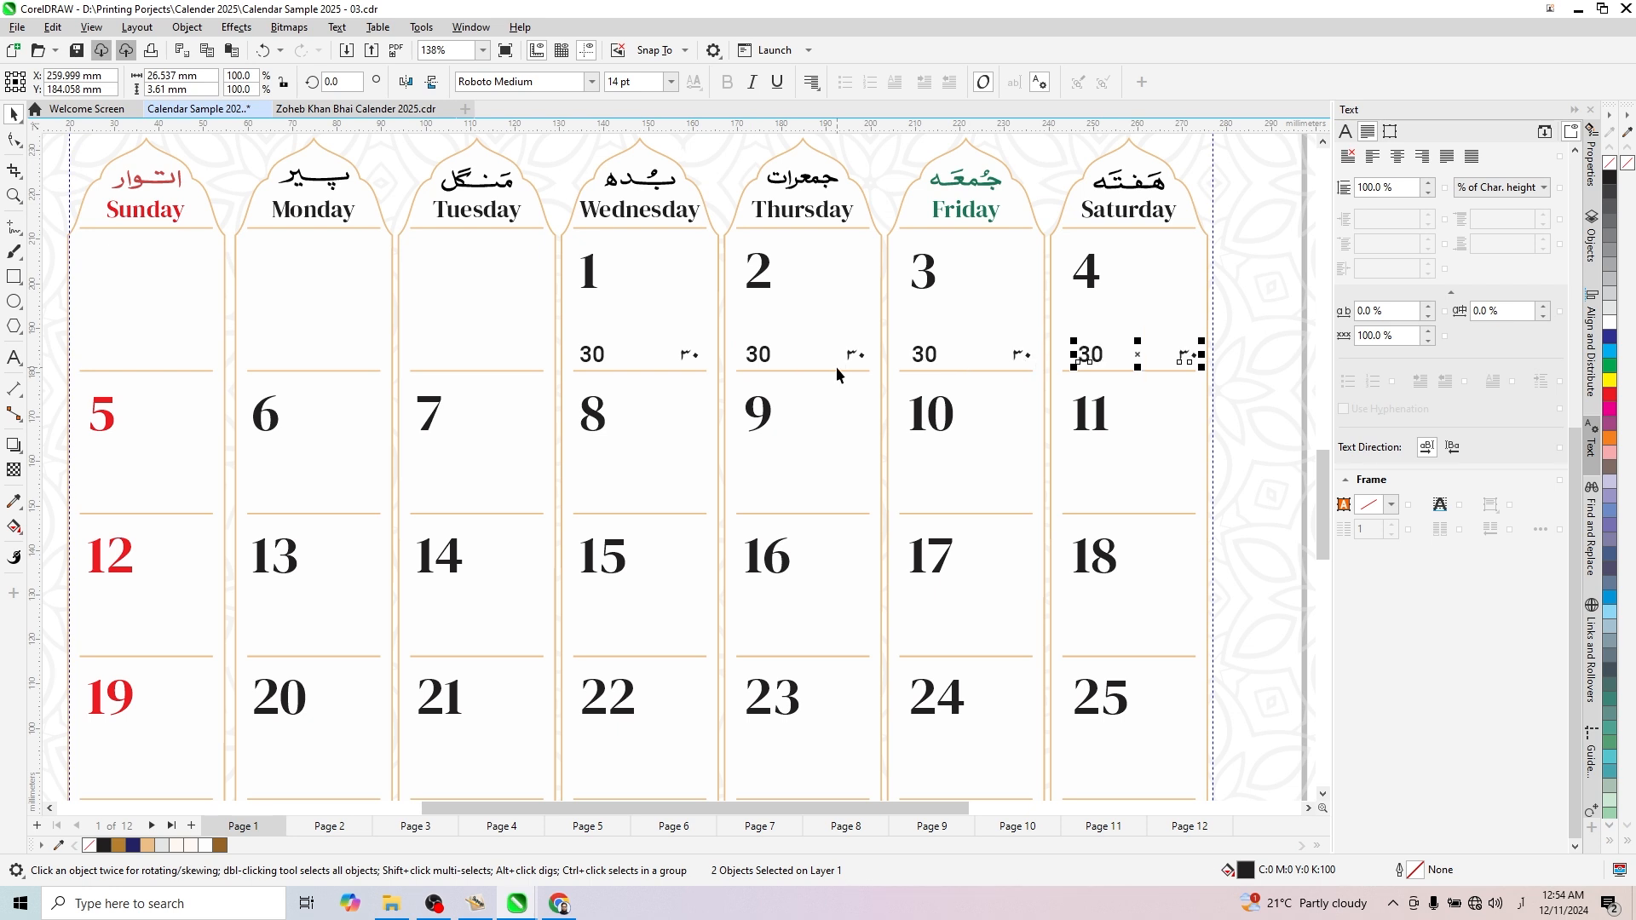
pyautogui.hotkey('ctrl', 'z')
pyautogui.hotkey('ctrl', 'z')
pyautogui.hotkey('ctrl', 'z')
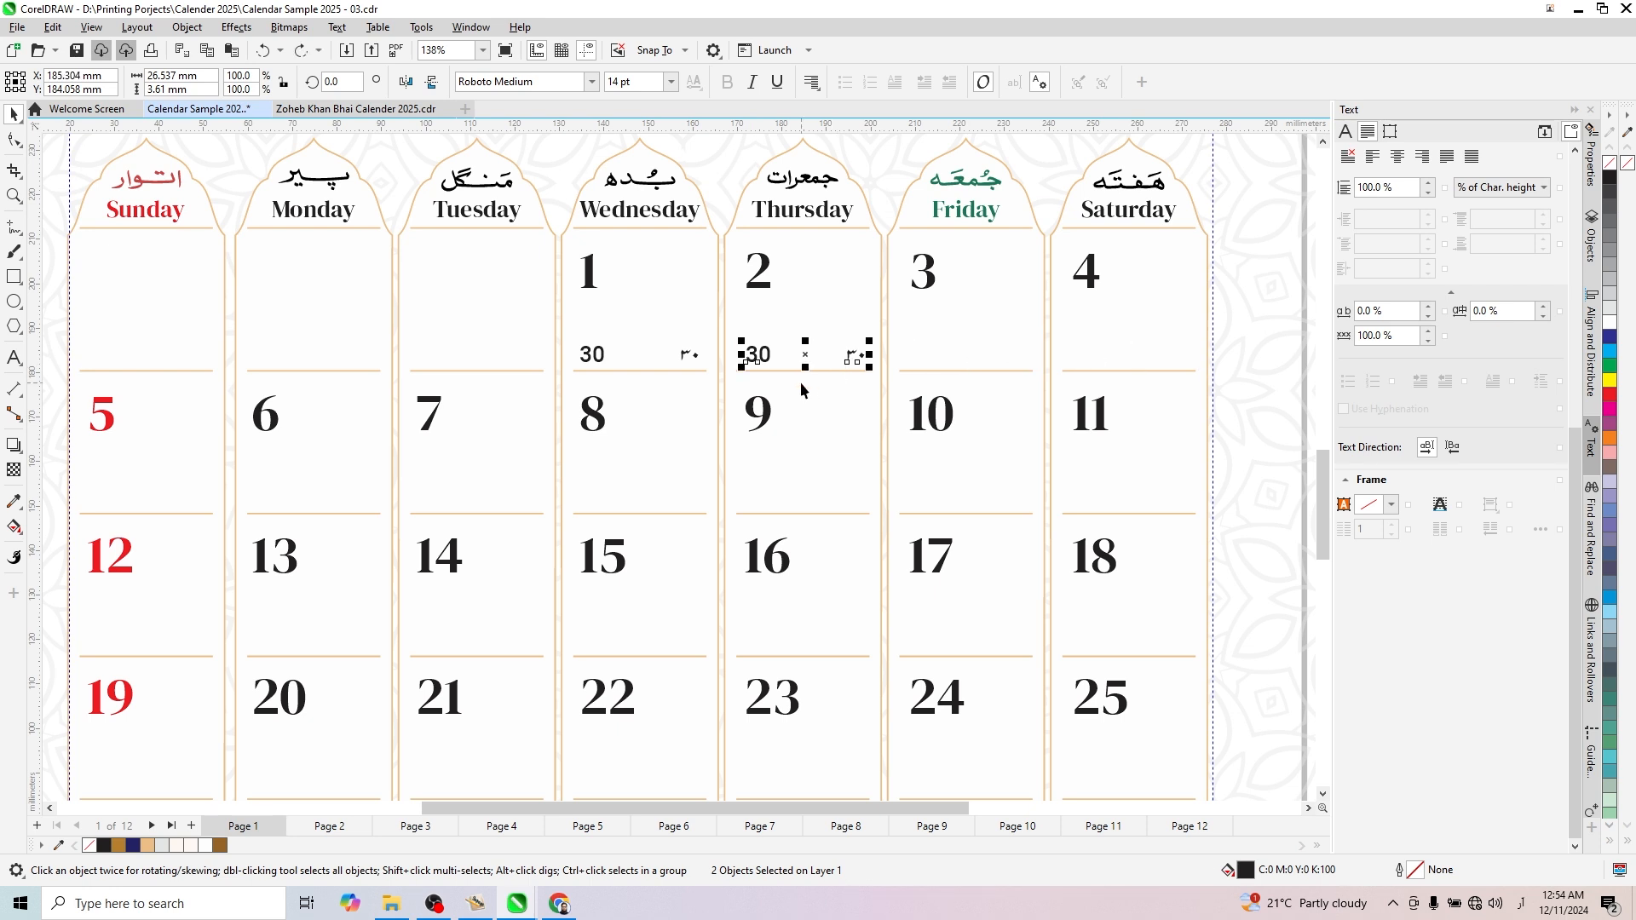
# - Group the two small numbers of January 1 and duplicate the group horizontally into the January 2 cell
pyautogui.scroll(3, 765, 367)
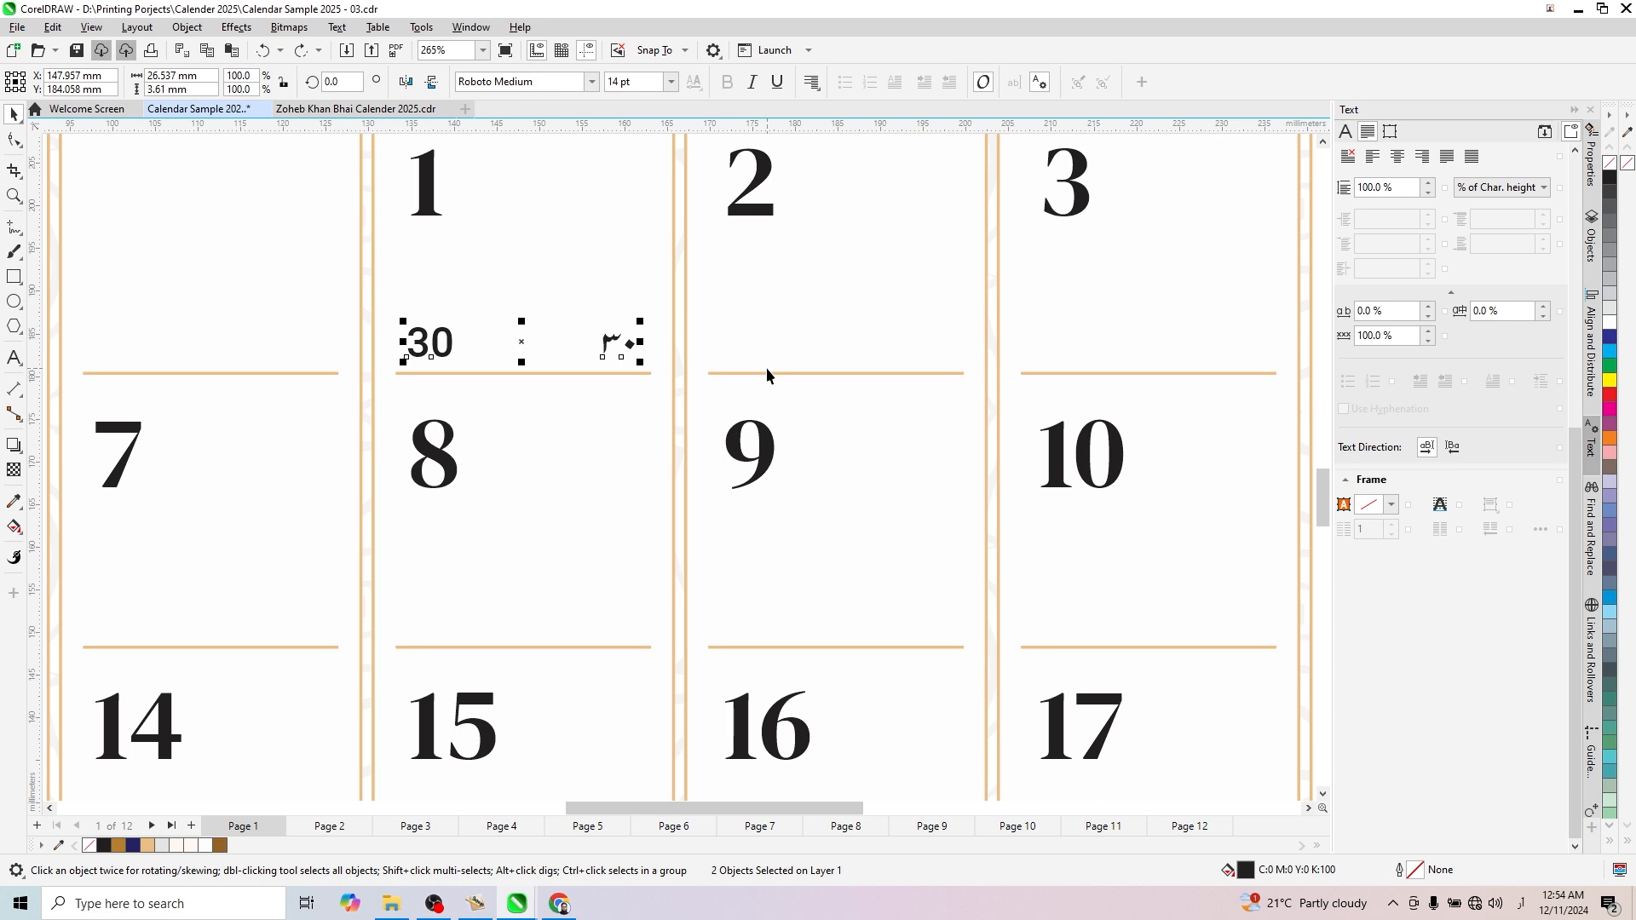
pyautogui.hotkey('ctrl', 'g')
pyautogui.moveTo(526, 340); pyautogui.dragTo(832, 372)
# - Ungroup the calendar grid's set of 28 divider lines
pyautogui.hotkey('ctrl', 'u')
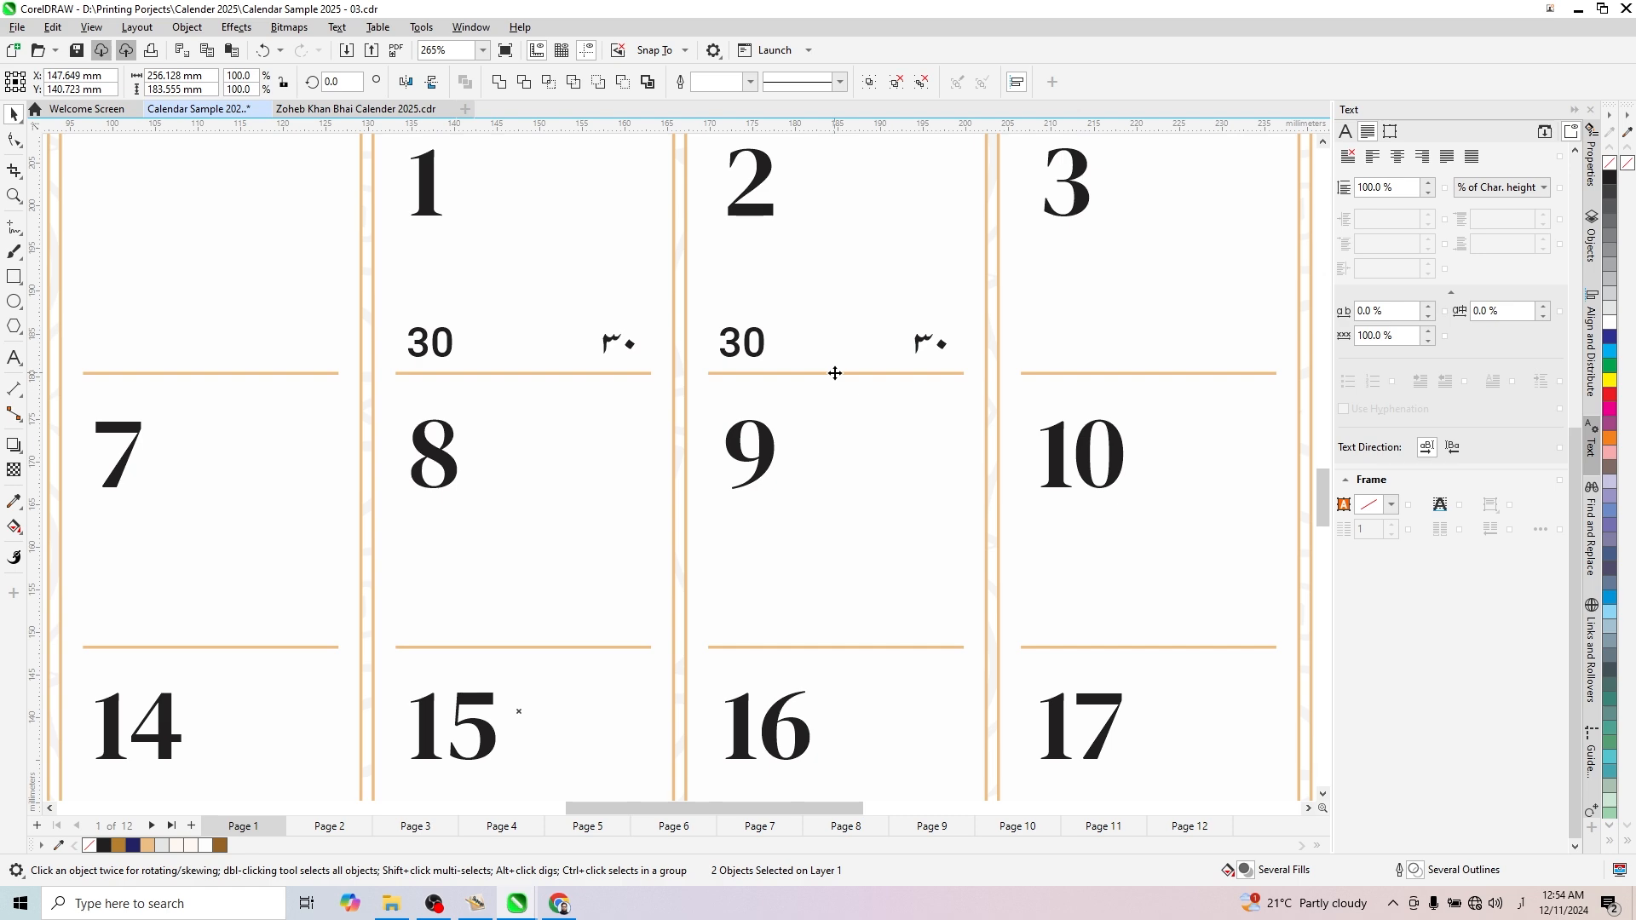
pyautogui.press('Delete')
pyautogui.hotkey('ctrl', 'z')
pyautogui.scroll(-3, 834, 372)
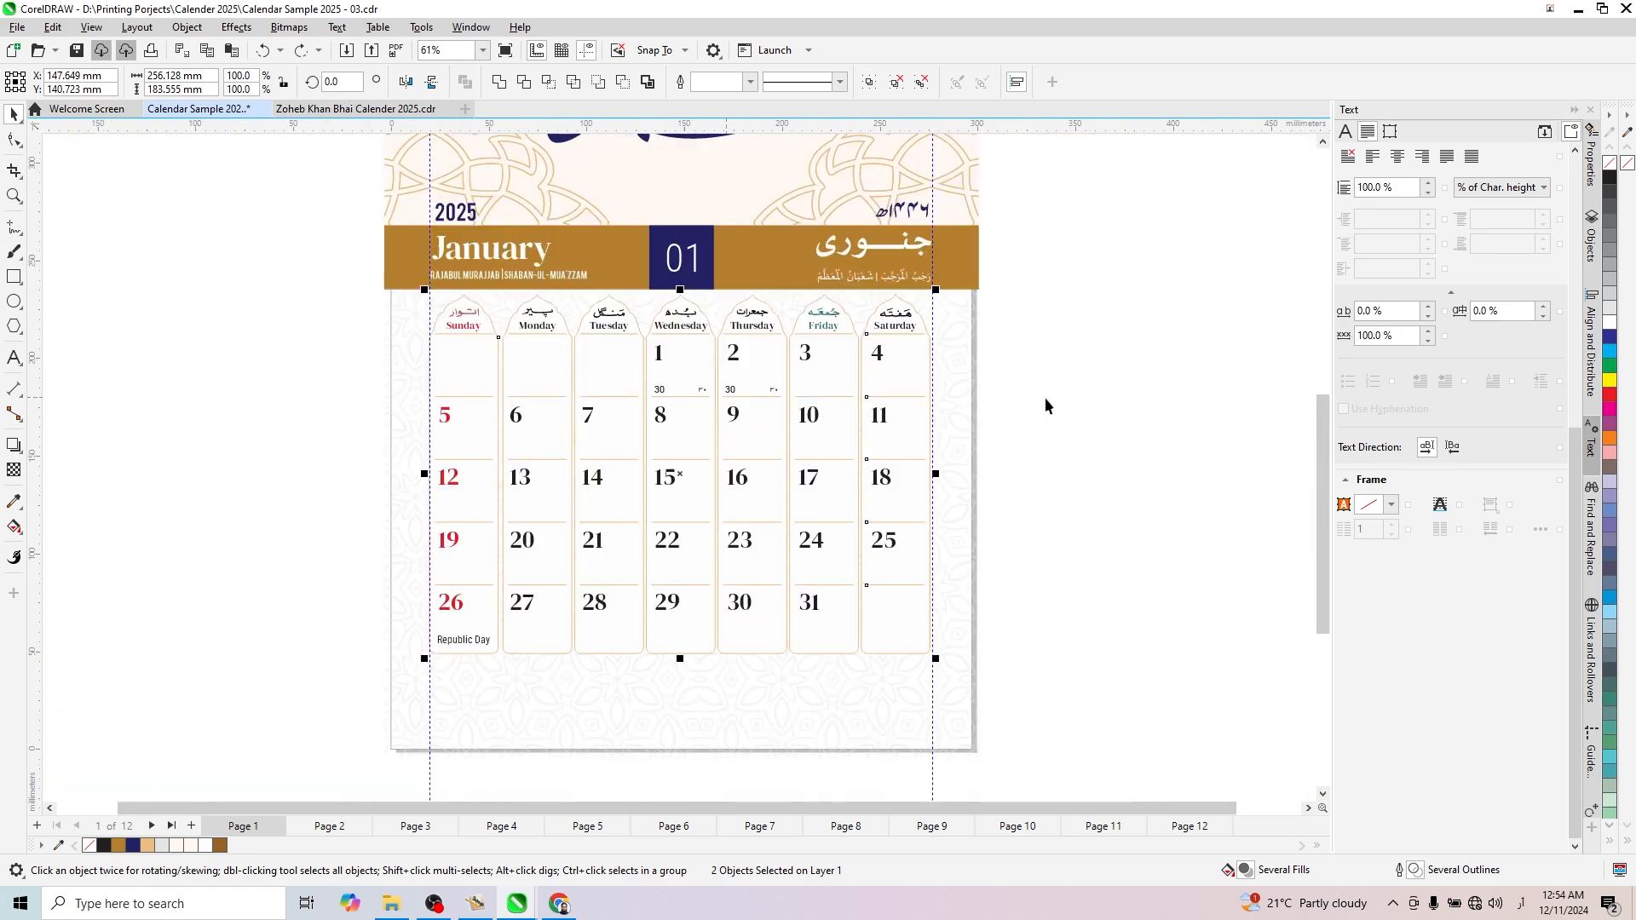
pyautogui.click(1045, 398)
pyautogui.click(911, 372)
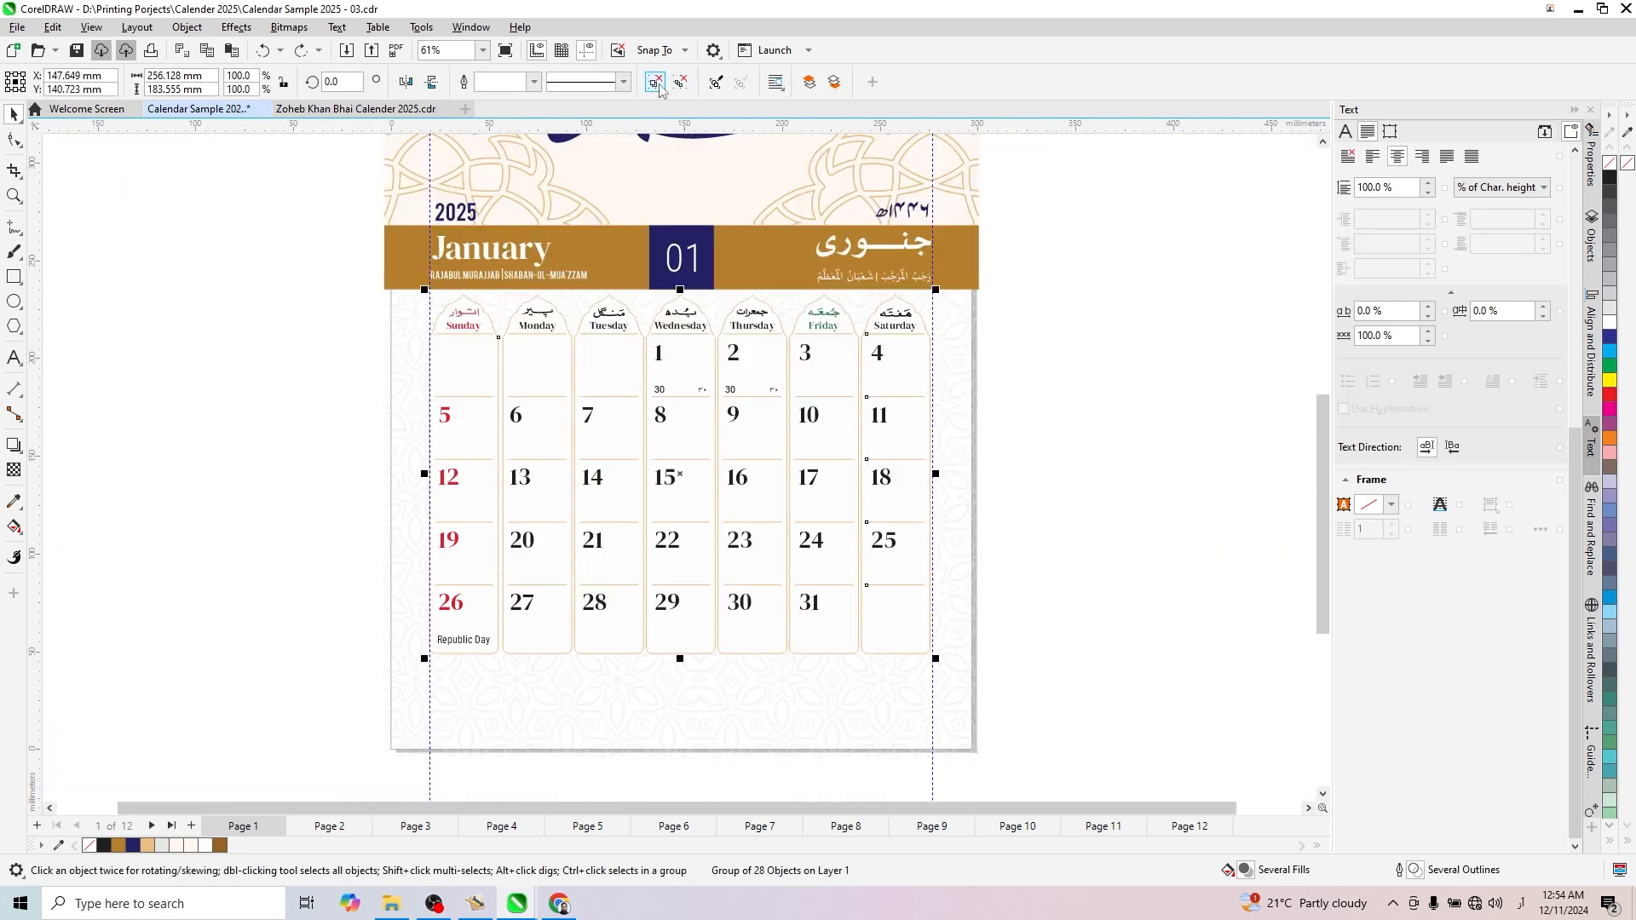
pyautogui.hotkey('ctrl', 'u')
# - Center the January 2 date pair horizontally on the divider lines of the Thursday column
pyautogui.click(732, 409)
pyautogui.scroll(3, 738, 390)
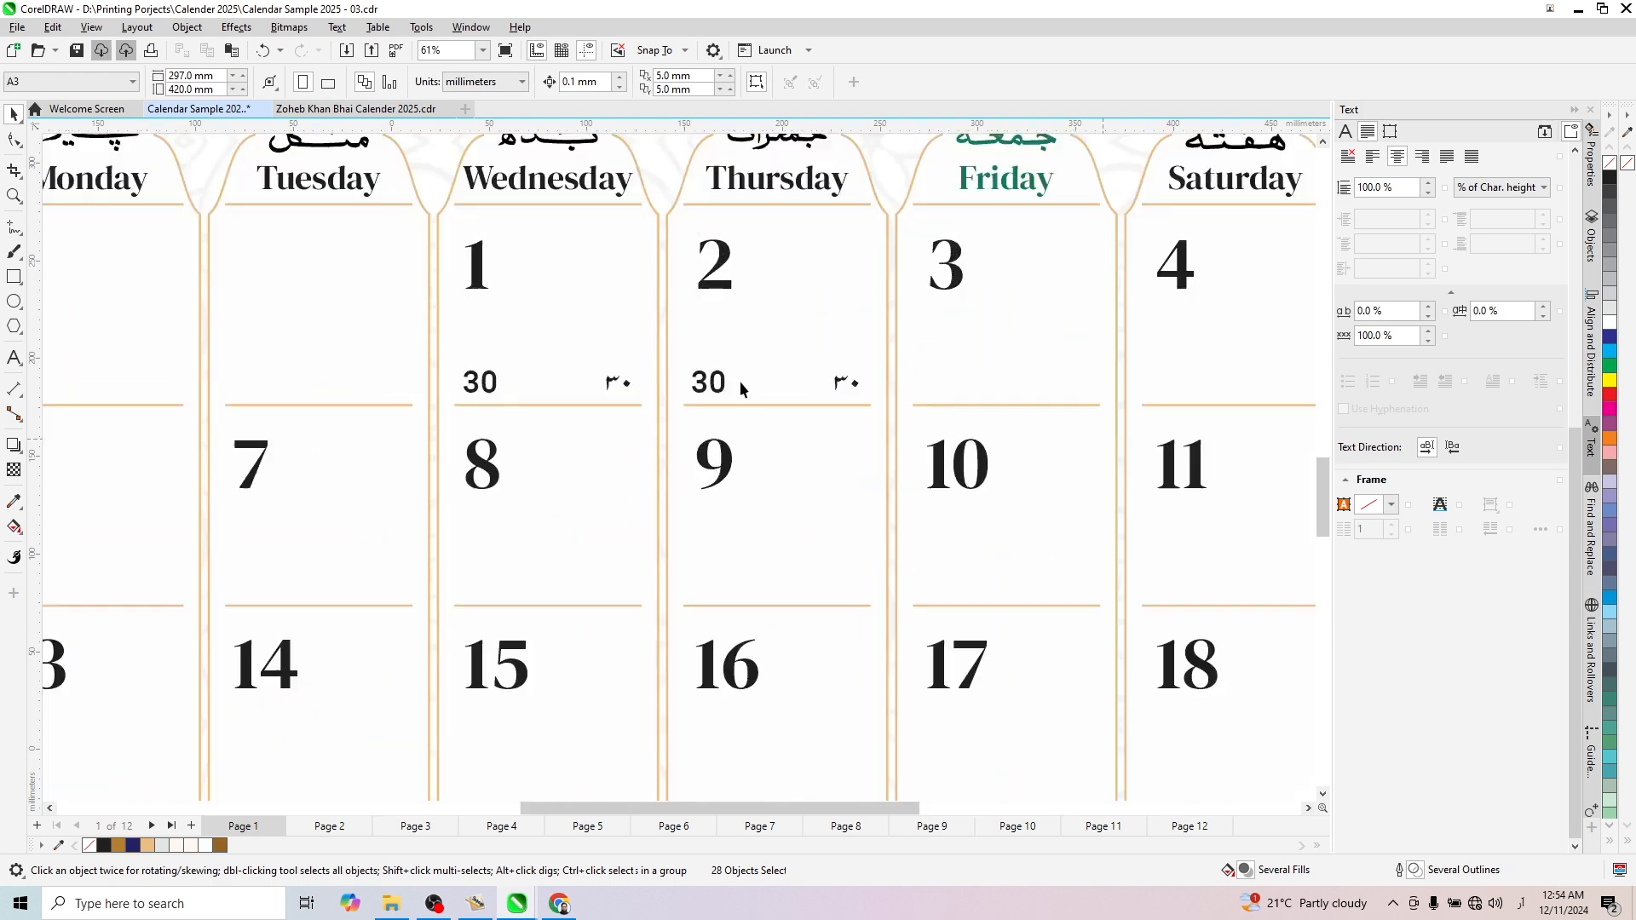
pyautogui.click(740, 381)
pyautogui.keyDown('shift'); pyautogui.click(753, 404); pyautogui.keyUp('shift')
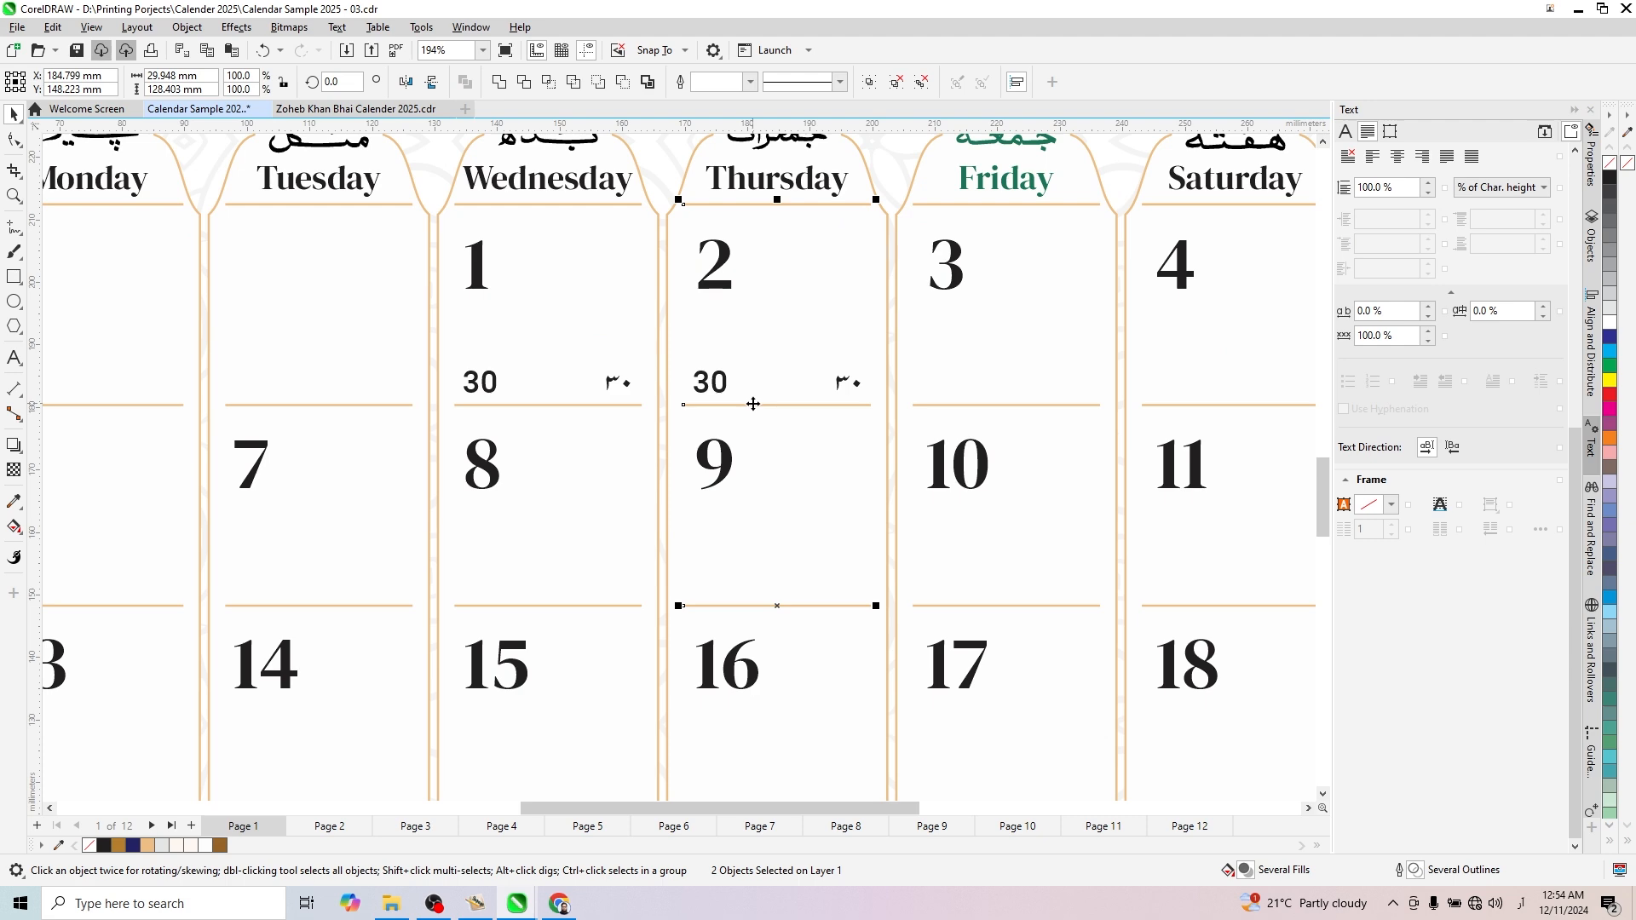
pyautogui.scroll(-4, 753, 404)
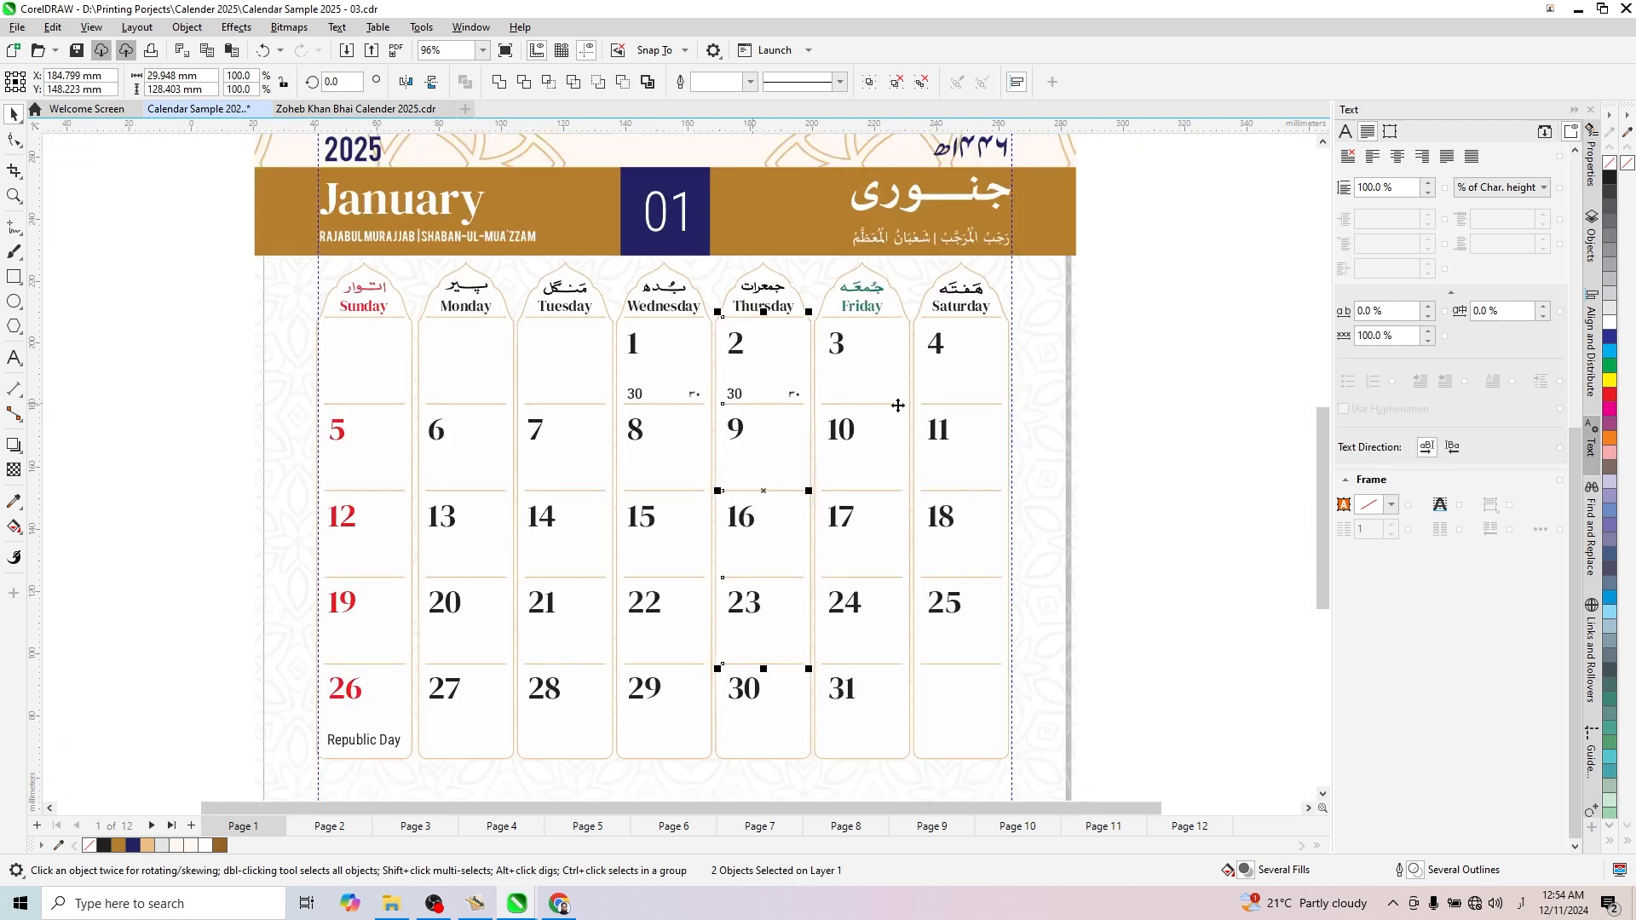
pyautogui.click(1065, 377)
# - Duplicate the January 2 date pair into the January 3 cell and center it on the Friday column's divider lines
pyautogui.scroll(2, 768, 400)
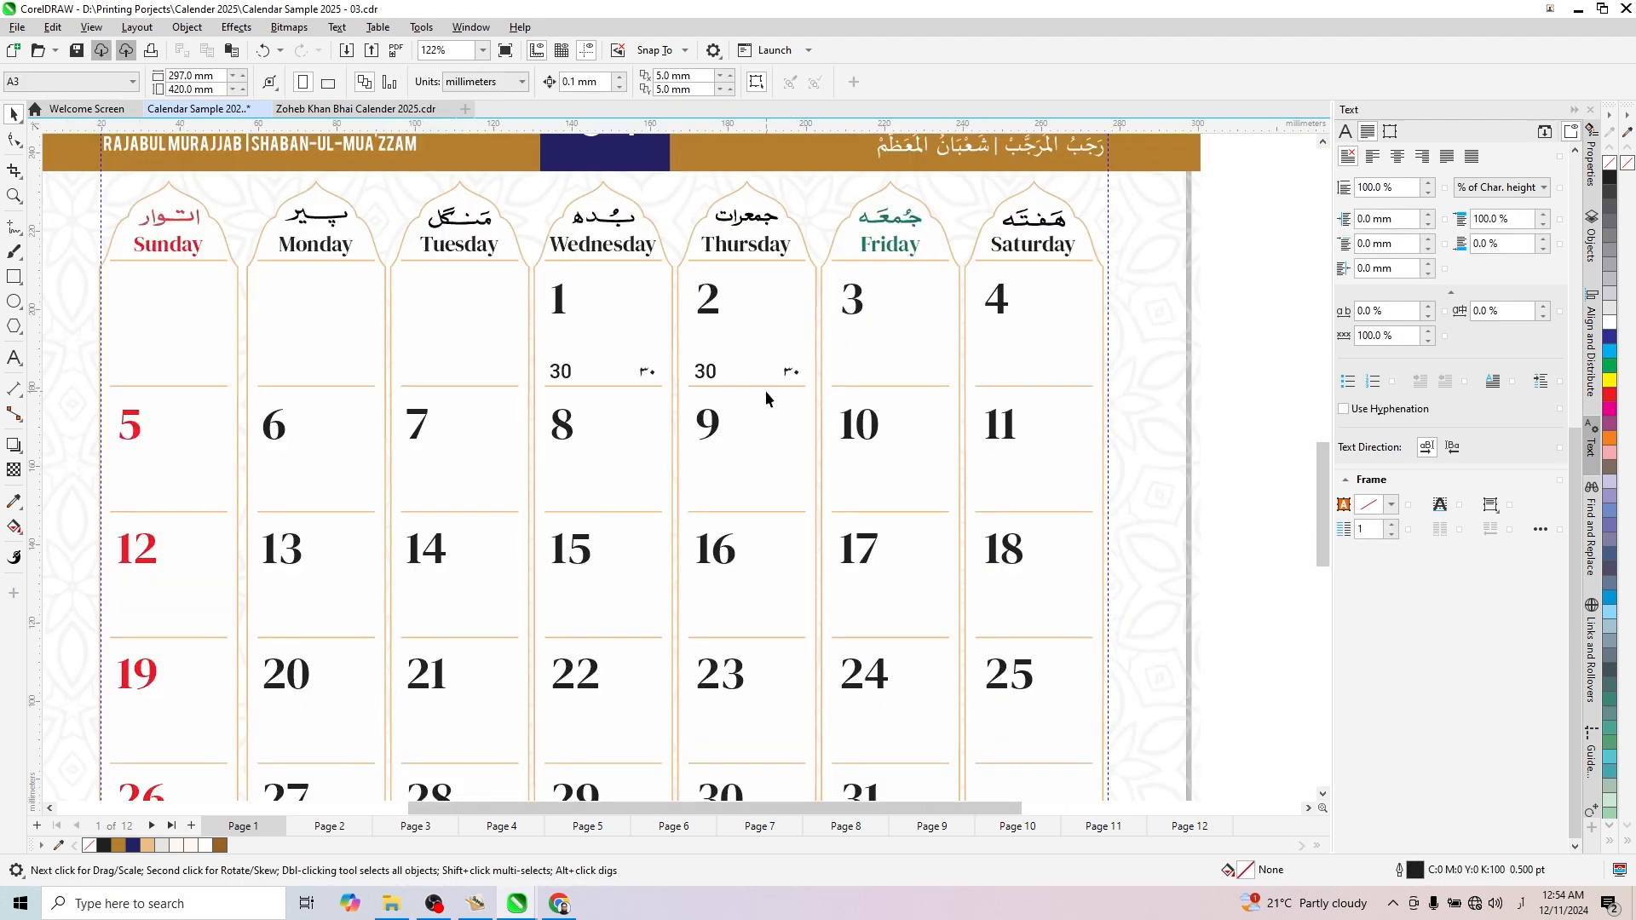
pyautogui.scroll(1, 765, 390)
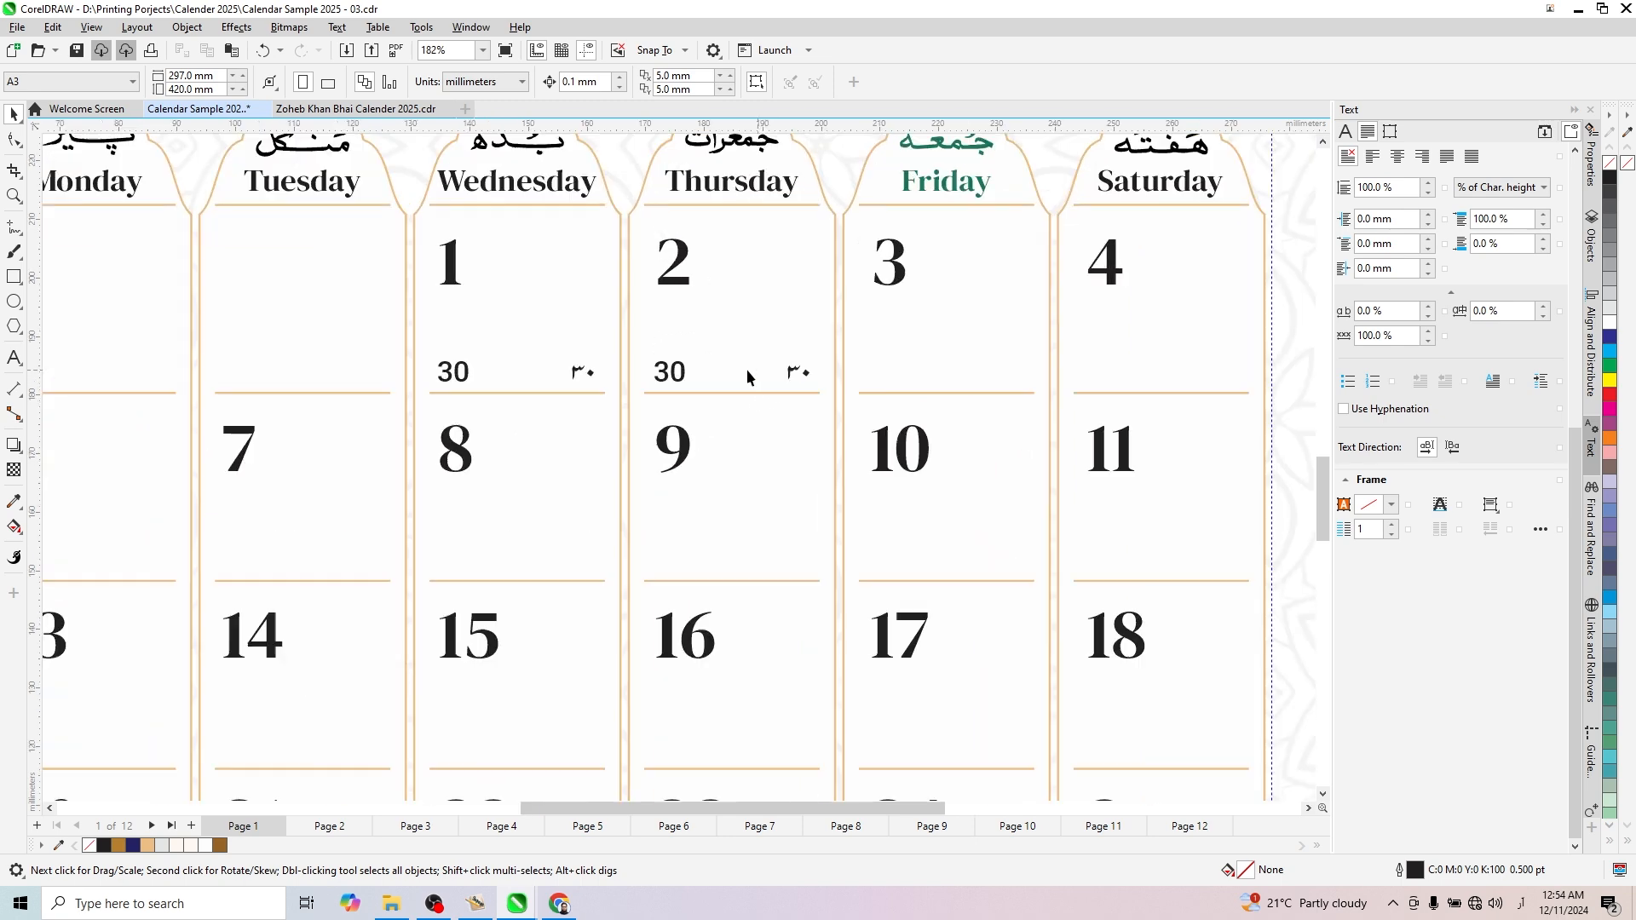
pyautogui.moveTo(686, 374); pyautogui.dragTo(910, 394)
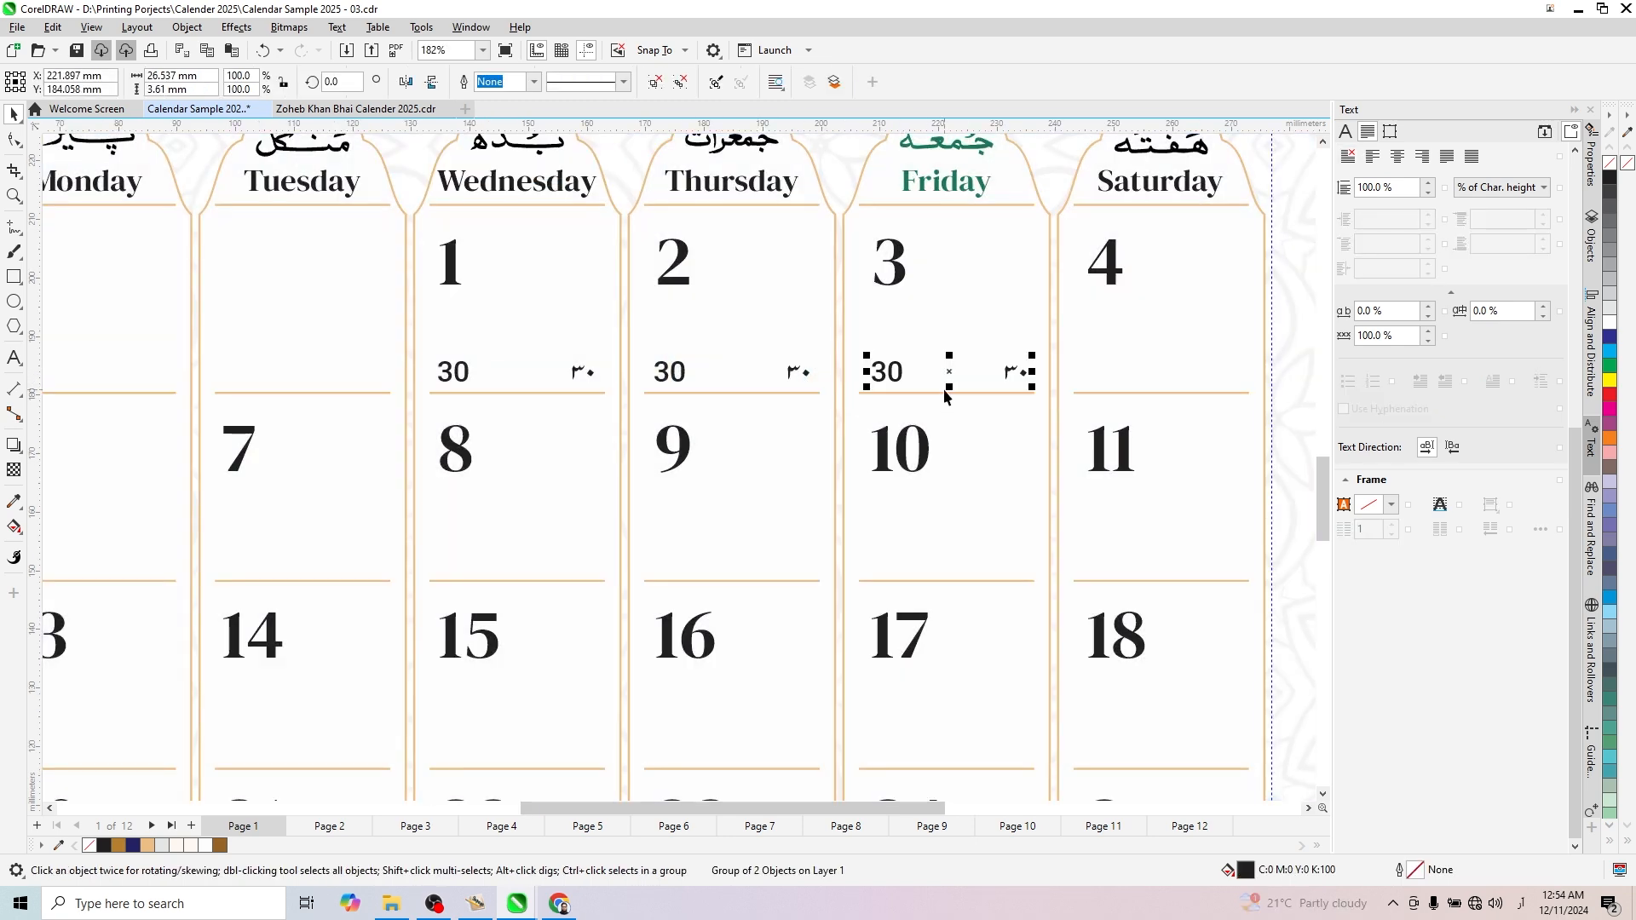
pyautogui.keyDown('shift'); pyautogui.click(954, 392); pyautogui.keyUp('shift')
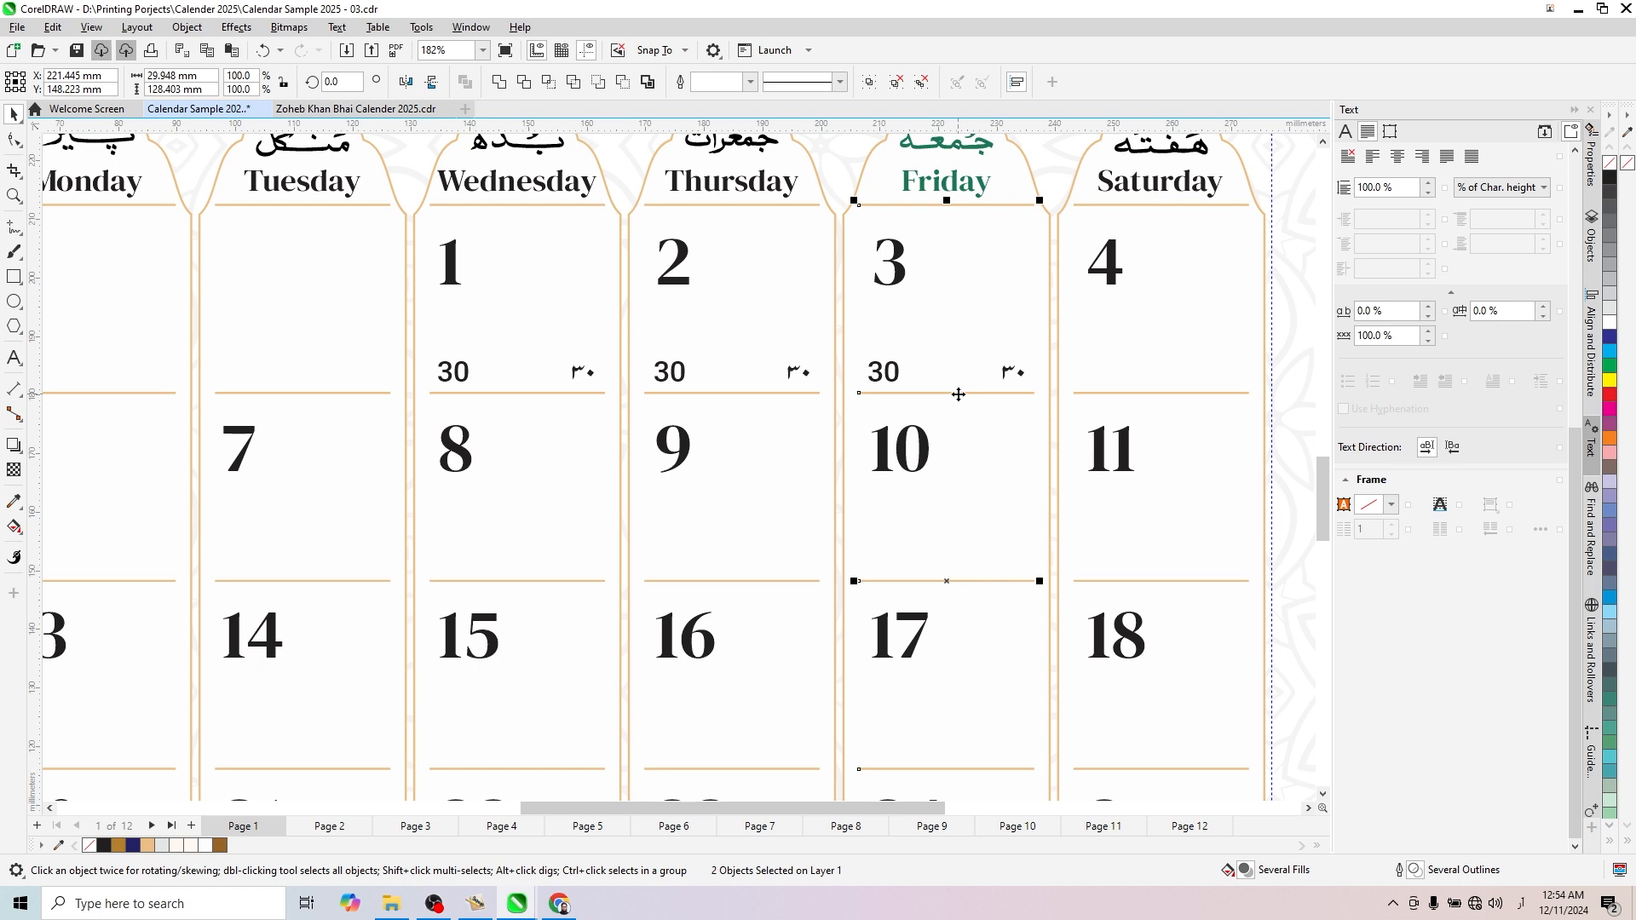
pyautogui.scroll(-2, 957, 394)
pyautogui.click(1179, 407)
# - Duplicate the January 3 date pair into the January 4 cell and center it on the Saturday column's divider lines
pyautogui.scroll(2, 916, 389)
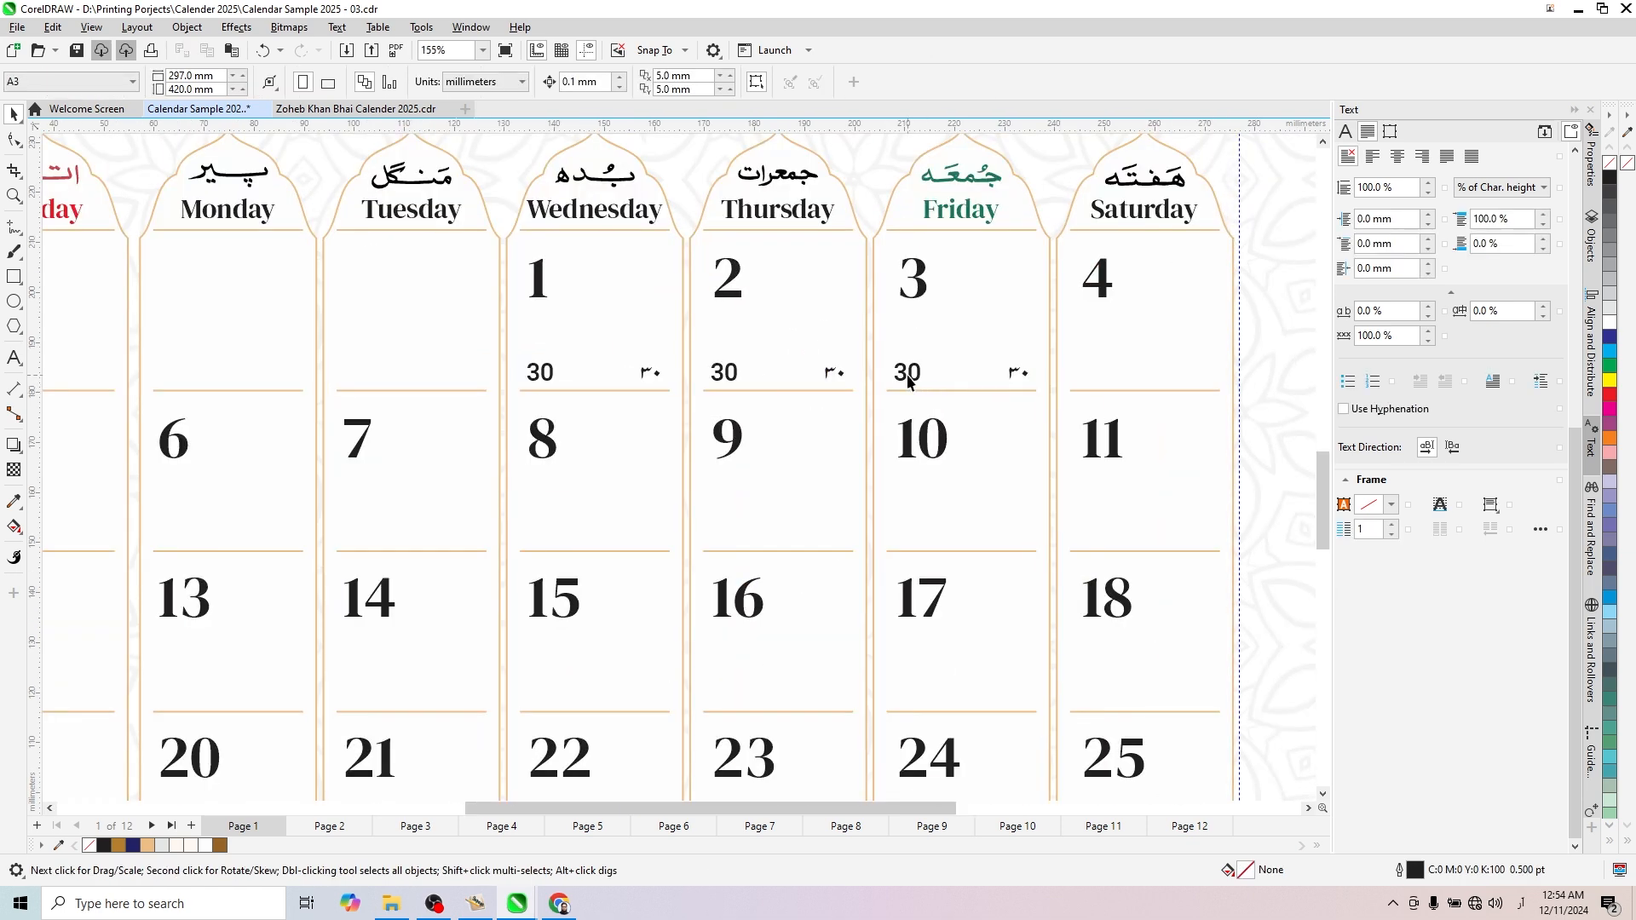
pyautogui.moveTo(908, 381); pyautogui.dragTo(1082, 396)
pyautogui.keyDown('shift'); pyautogui.click(1167, 390); pyautogui.keyUp('shift')
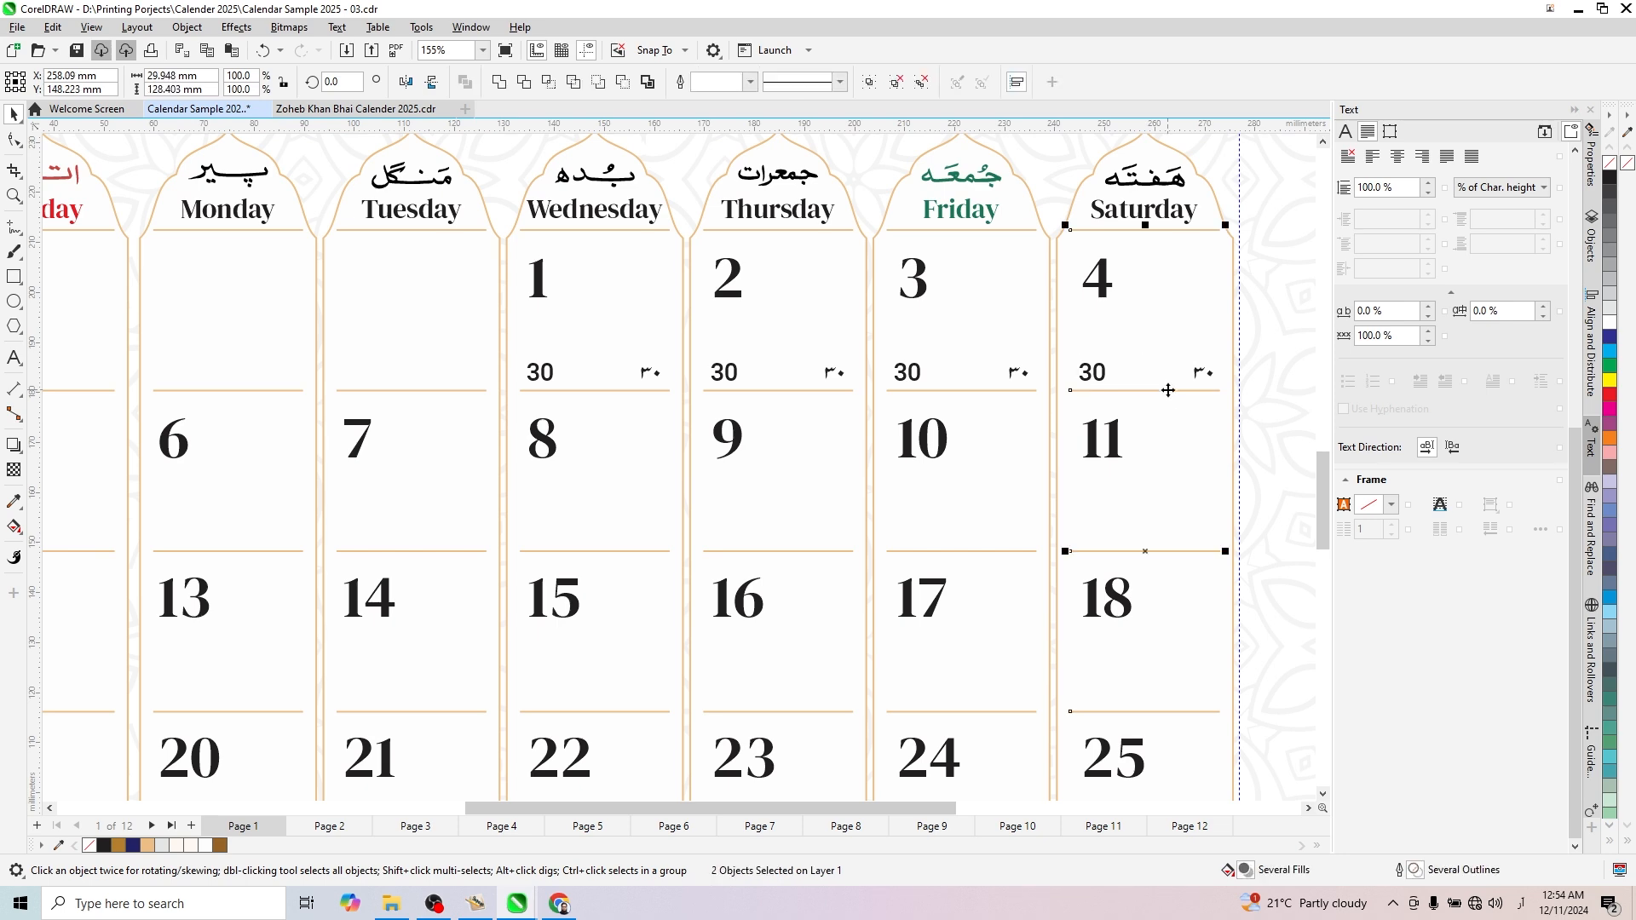
pyautogui.press('c')
pyautogui.scroll(-2, 824, 380)
pyautogui.click(1179, 339)
# - Select the four date pairs of January 1 to 4 and duplicate them straight down into the January 8 to 11 cells
pyautogui.scroll(1, 794, 426)
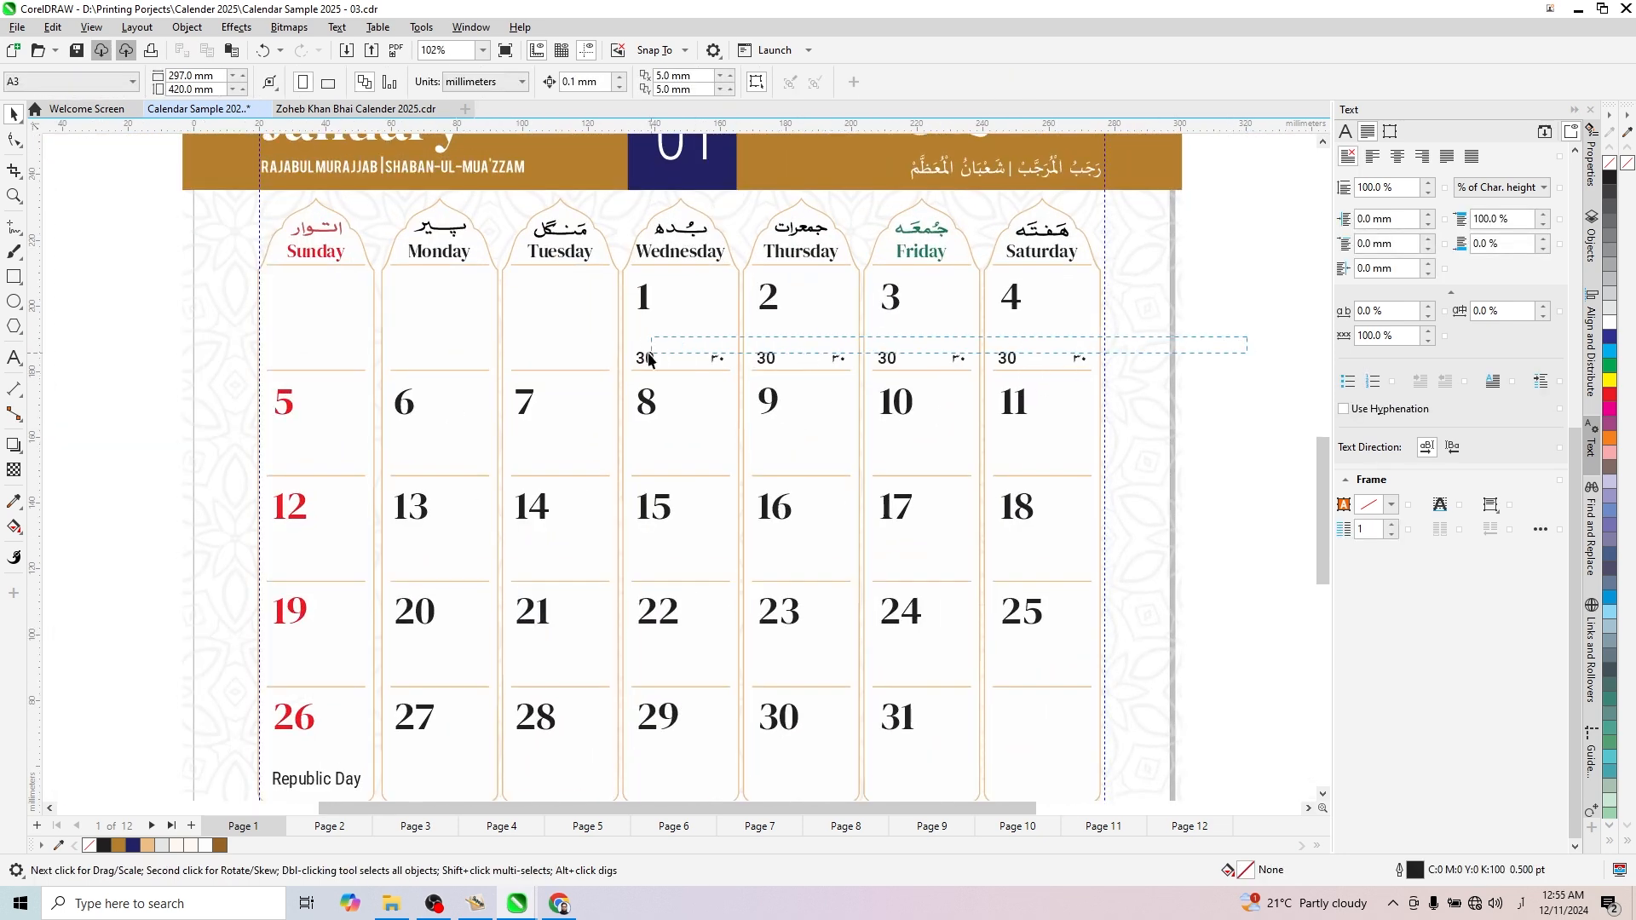
pyautogui.moveTo(616, 365); pyautogui.dragTo(615, 365)
pyautogui.scroll(2, 758, 351)
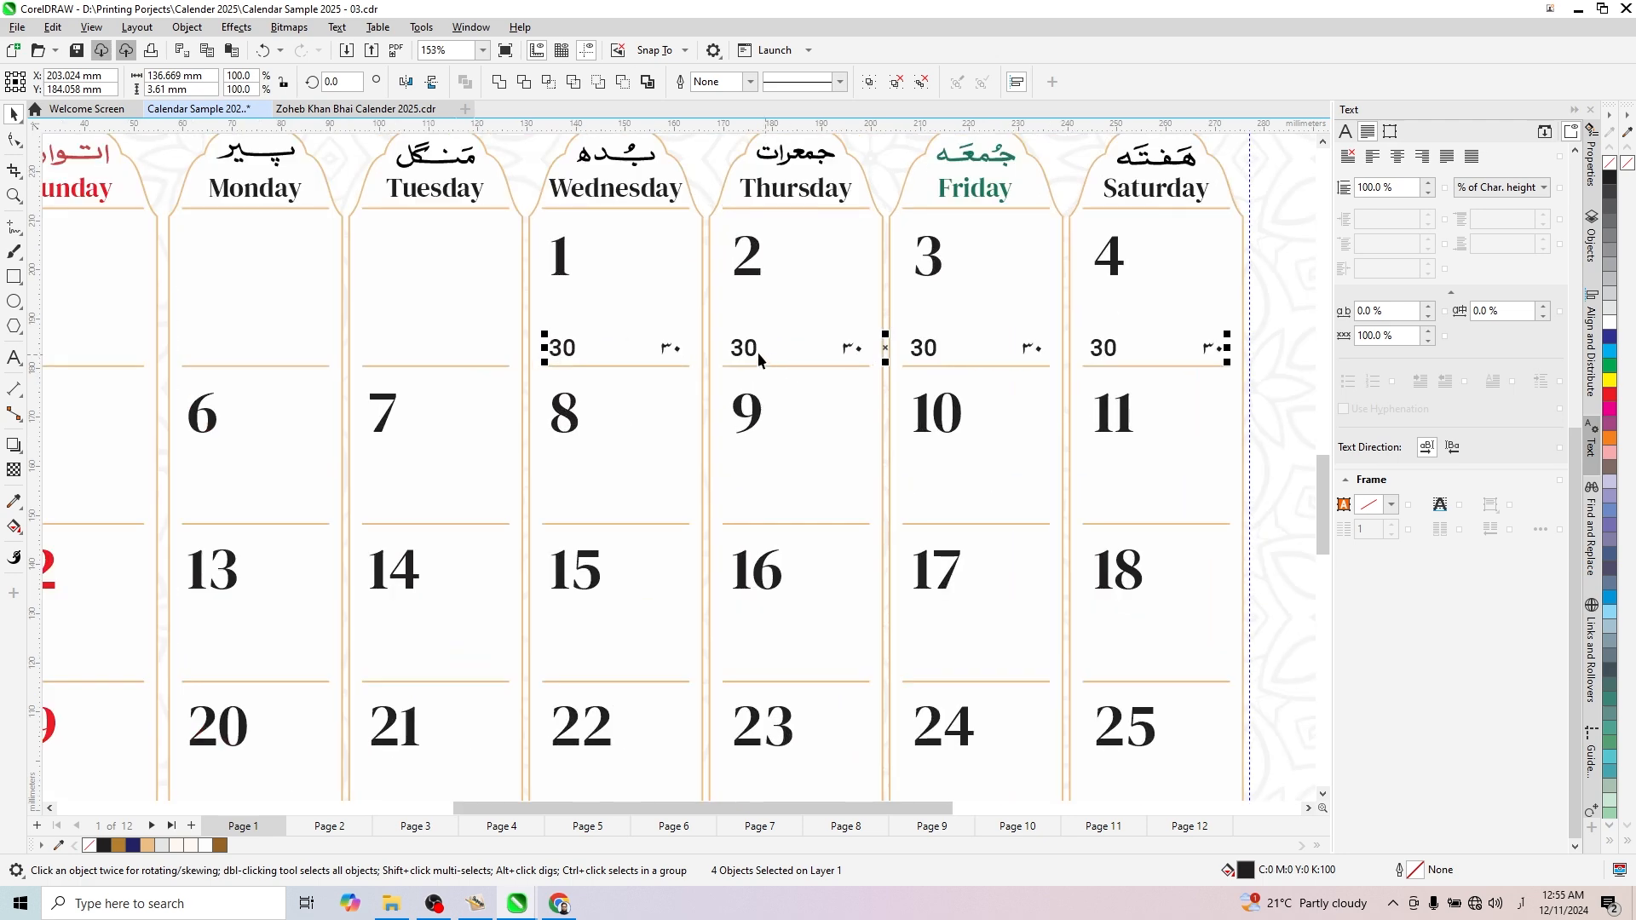
pyautogui.moveTo(752, 350); pyautogui.dragTo(777, 514)
pyautogui.scroll(-3, 1193, 398)
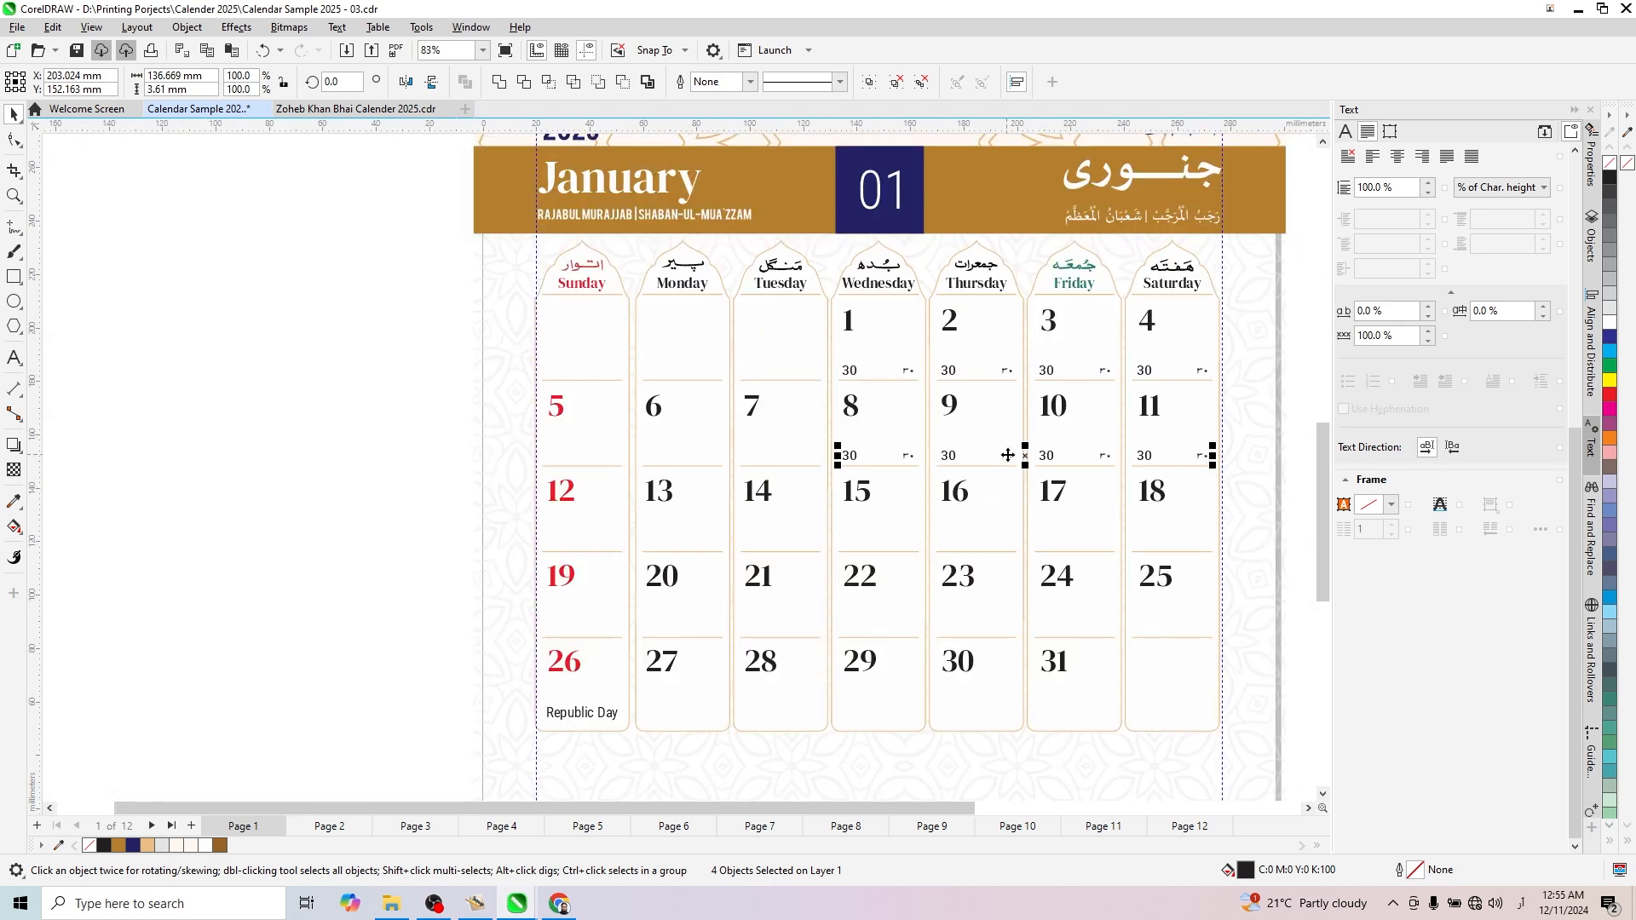
# - Duplicate the four date pairs sideways into the January 5 to 7 cells and delete the extra pair outside the grid
pyautogui.moveTo(1002, 458); pyautogui.dragTo(618, 471)
pyautogui.moveTo(310, 420); pyautogui.dragTo(531, 518)
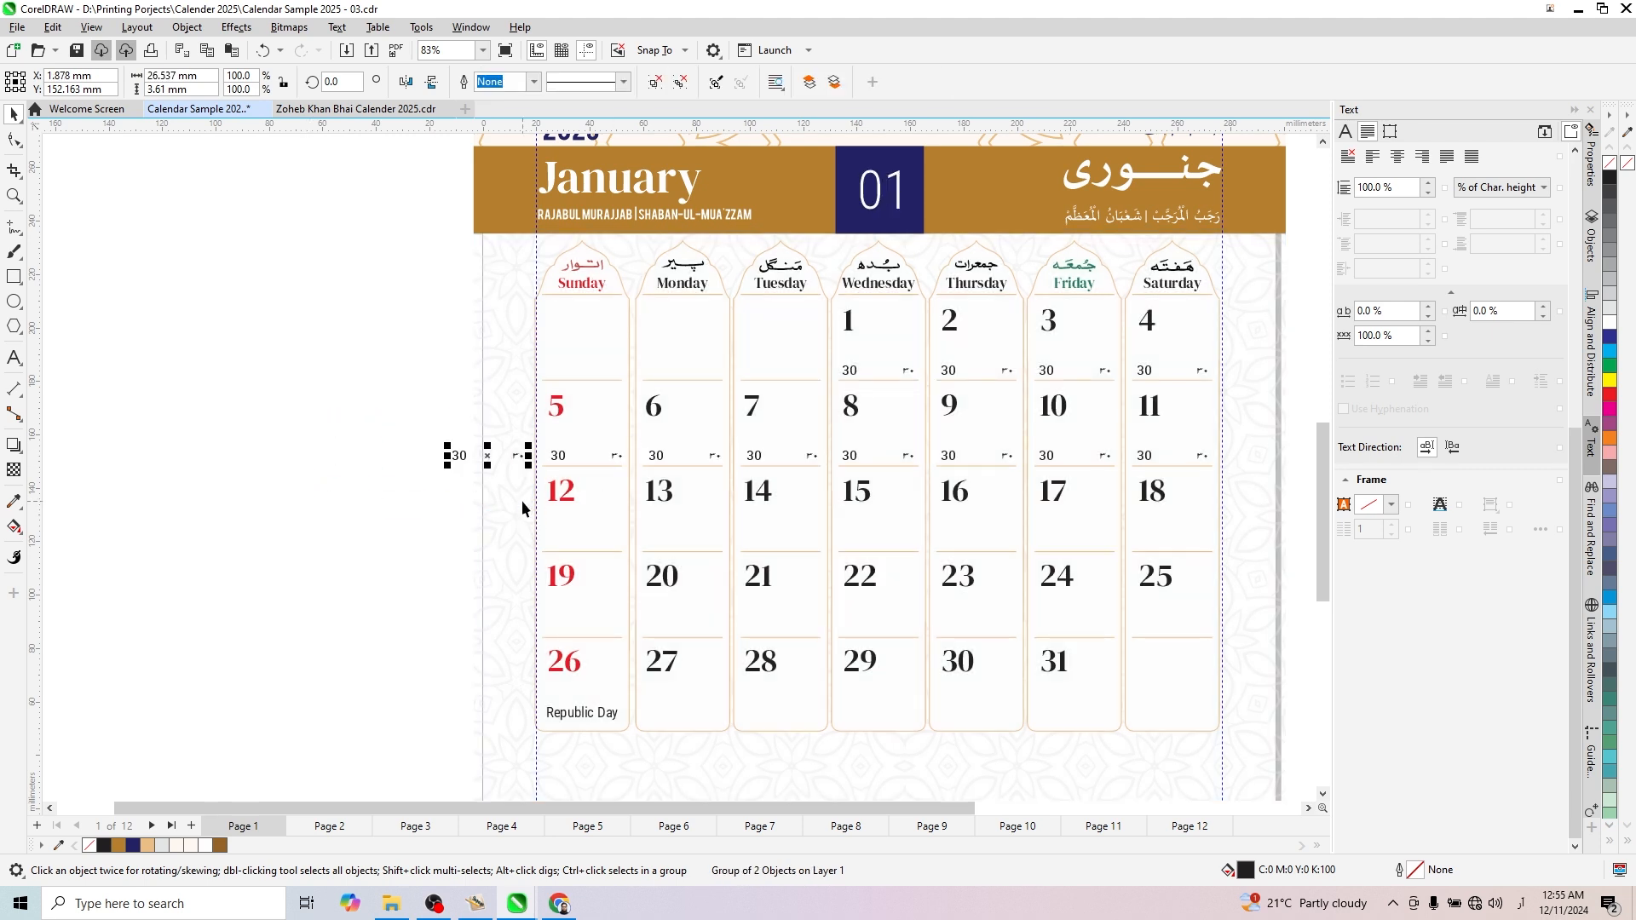
pyautogui.press('Delete')
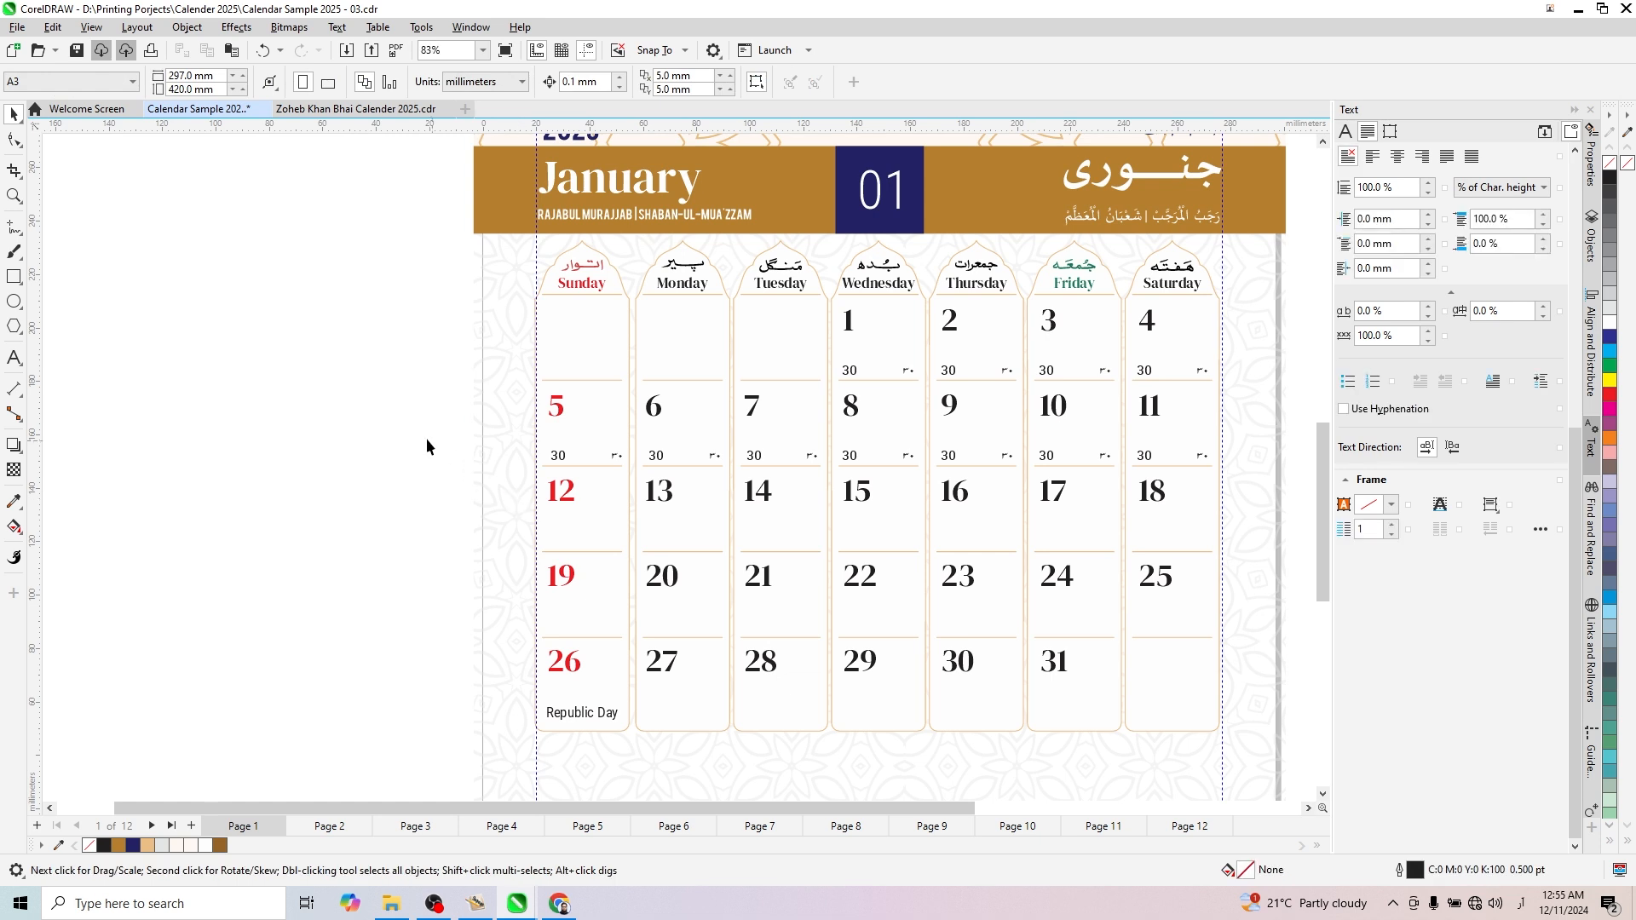
# - Duplicate the seven date pairs of the January 5–11 row down into the three rows starting with 12, 19 and 26
pyautogui.moveTo(396, 430); pyautogui.dragTo(1256, 477)
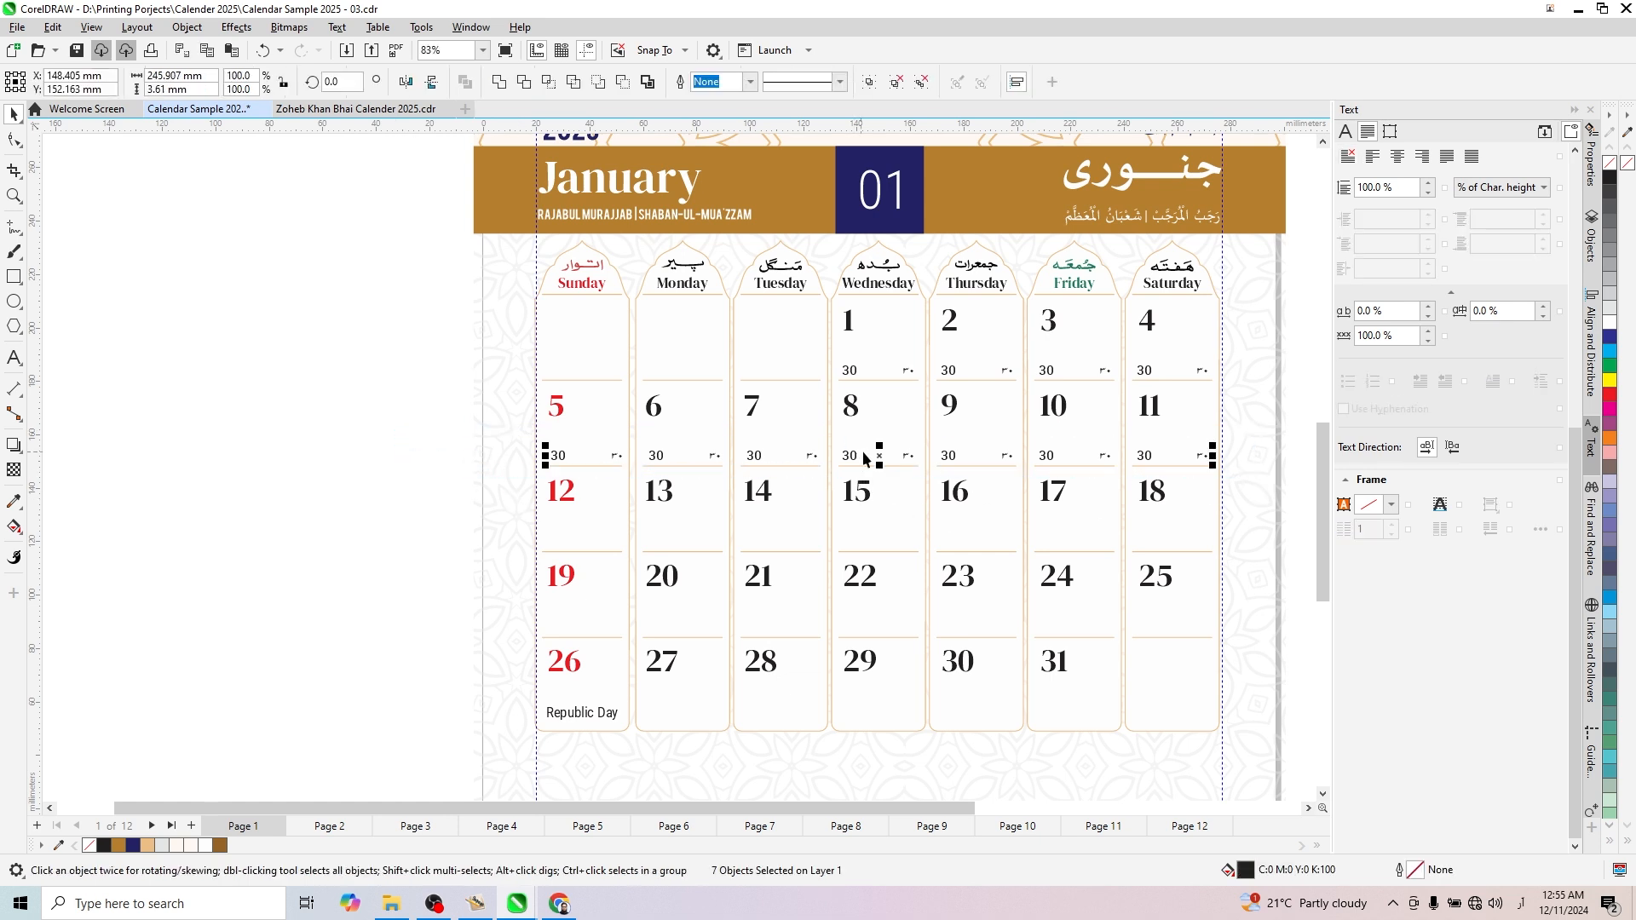
pyautogui.moveTo(878, 455); pyautogui.dragTo(886, 548)
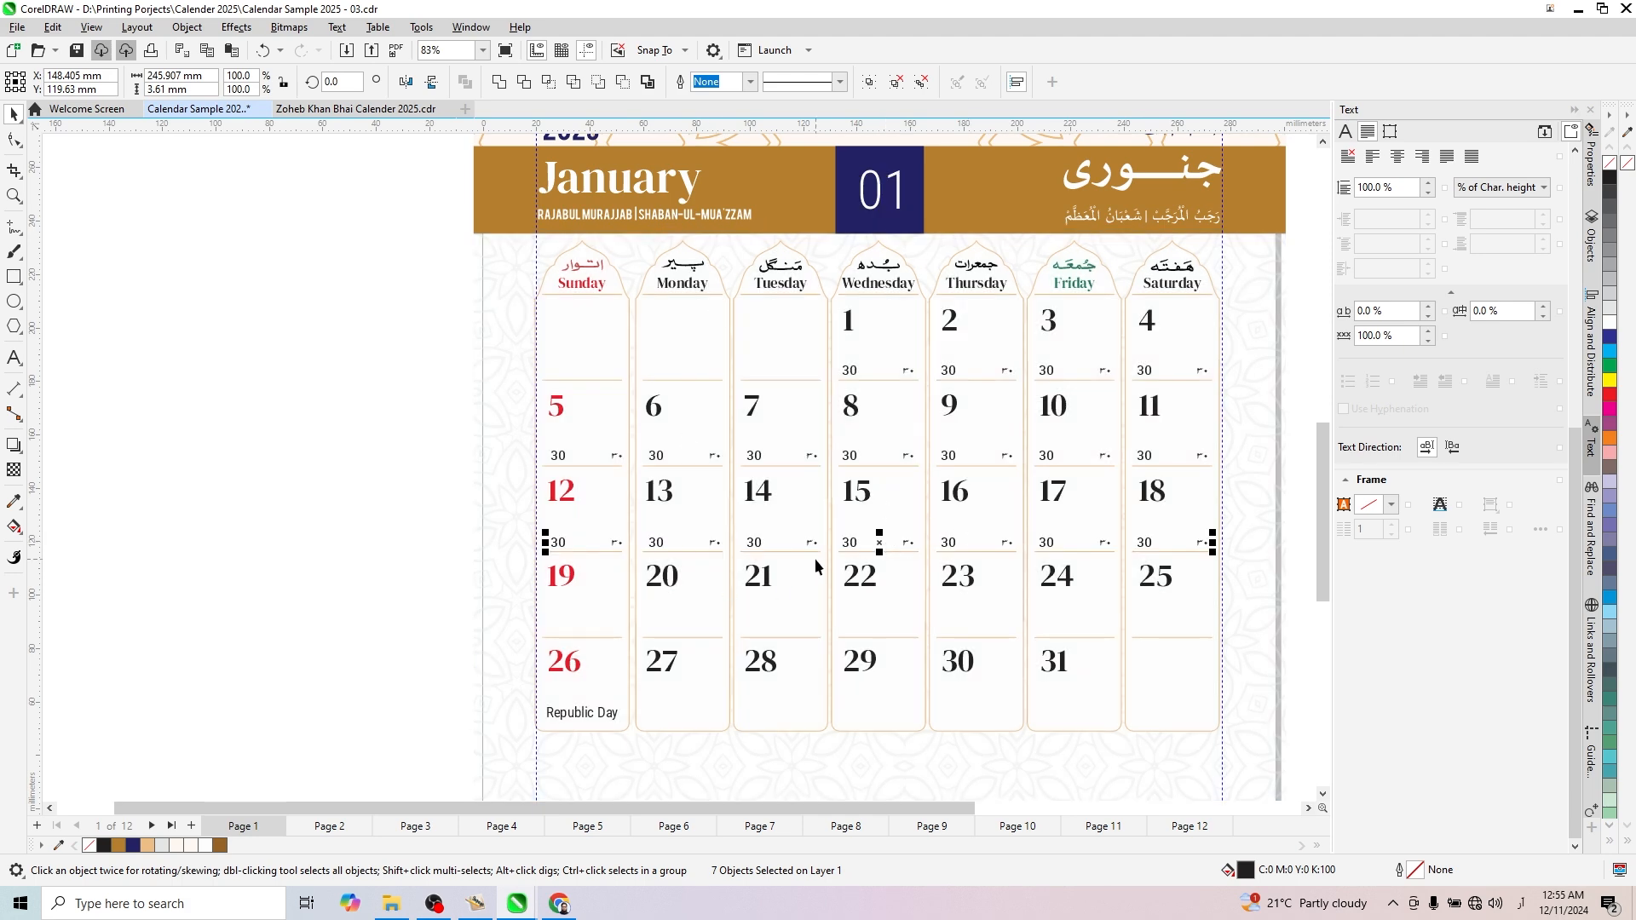
pyautogui.scroll(1, 814, 559)
pyautogui.moveTo(795, 459); pyautogui.dragTo(797, 564)
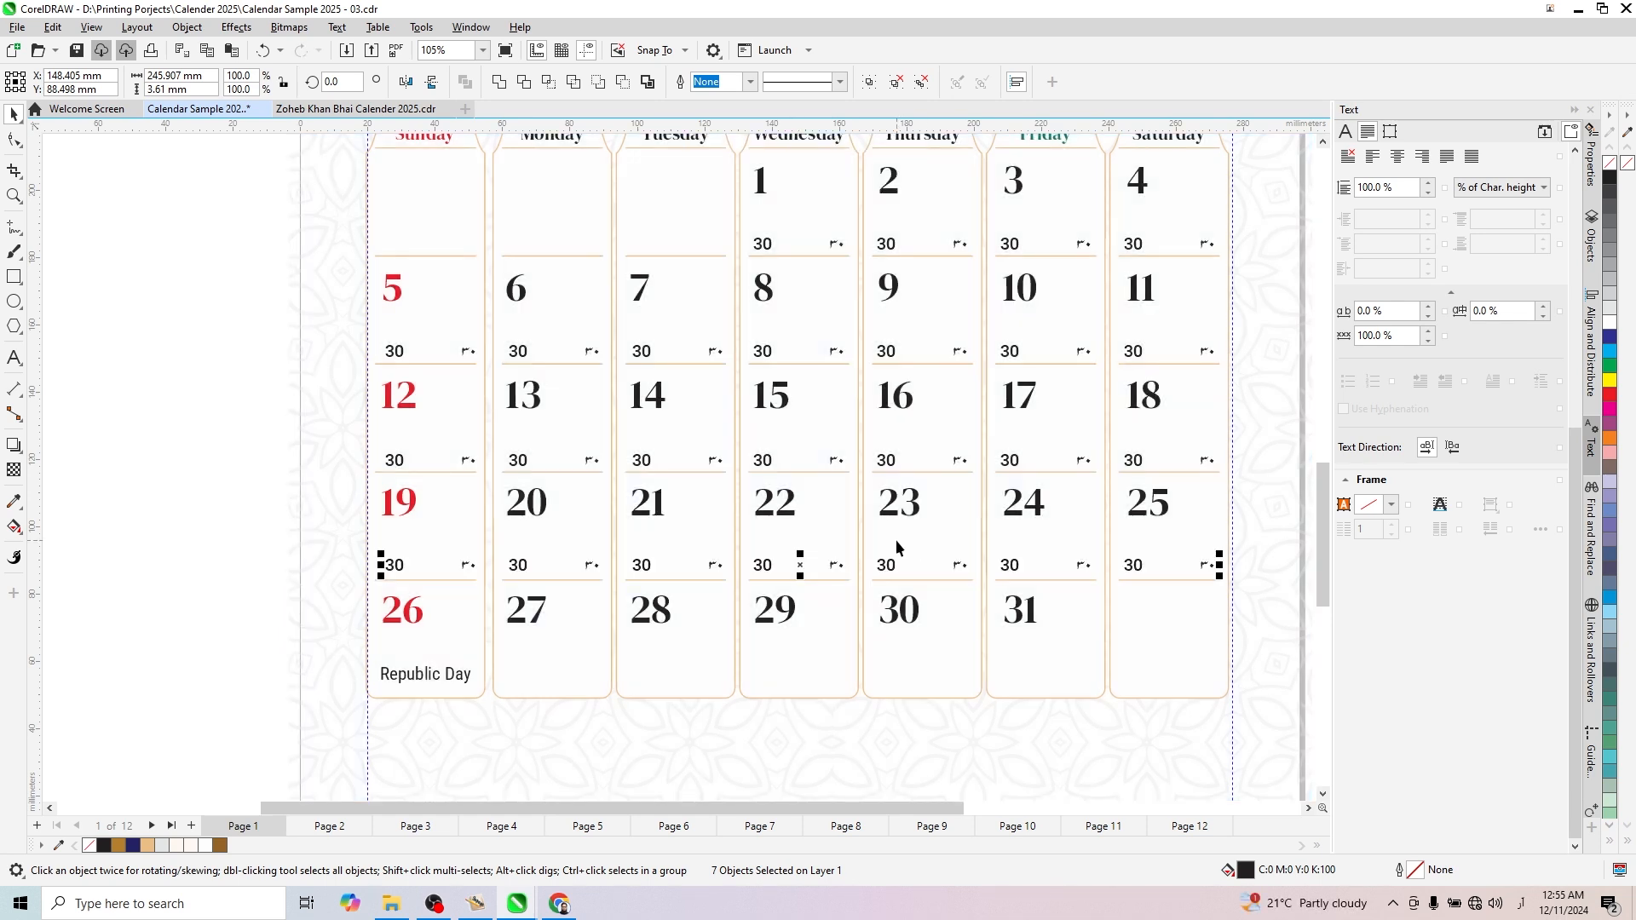
pyautogui.press('Down')
pyautogui.press('Down')
pyautogui.press('Down')
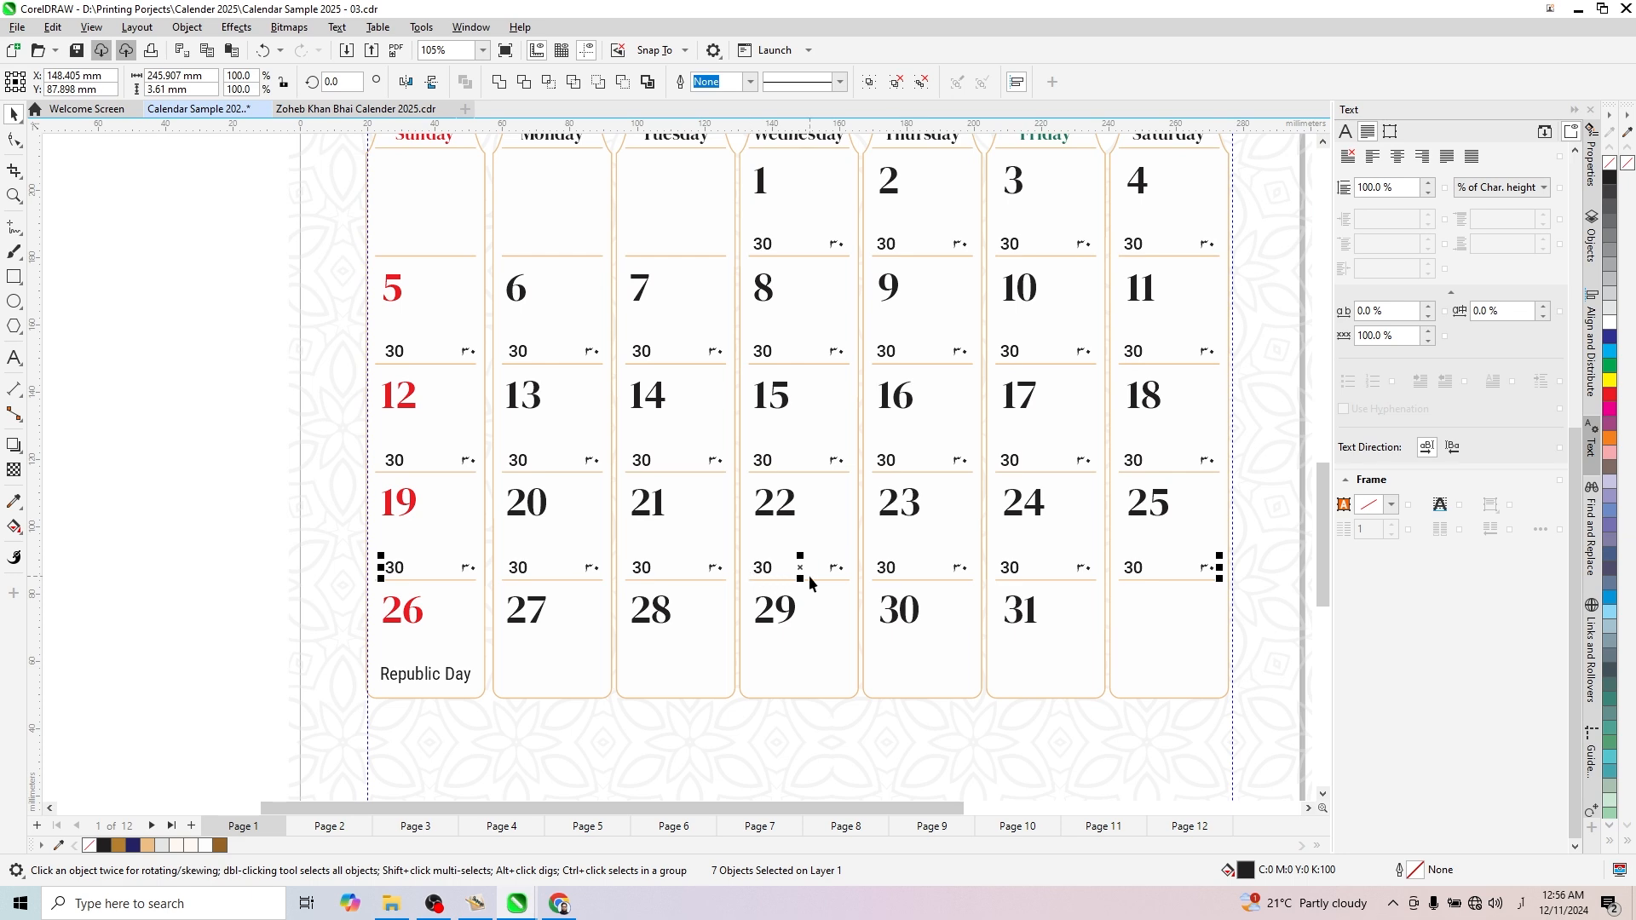
pyautogui.moveTo(801, 572); pyautogui.dragTo(813, 692)
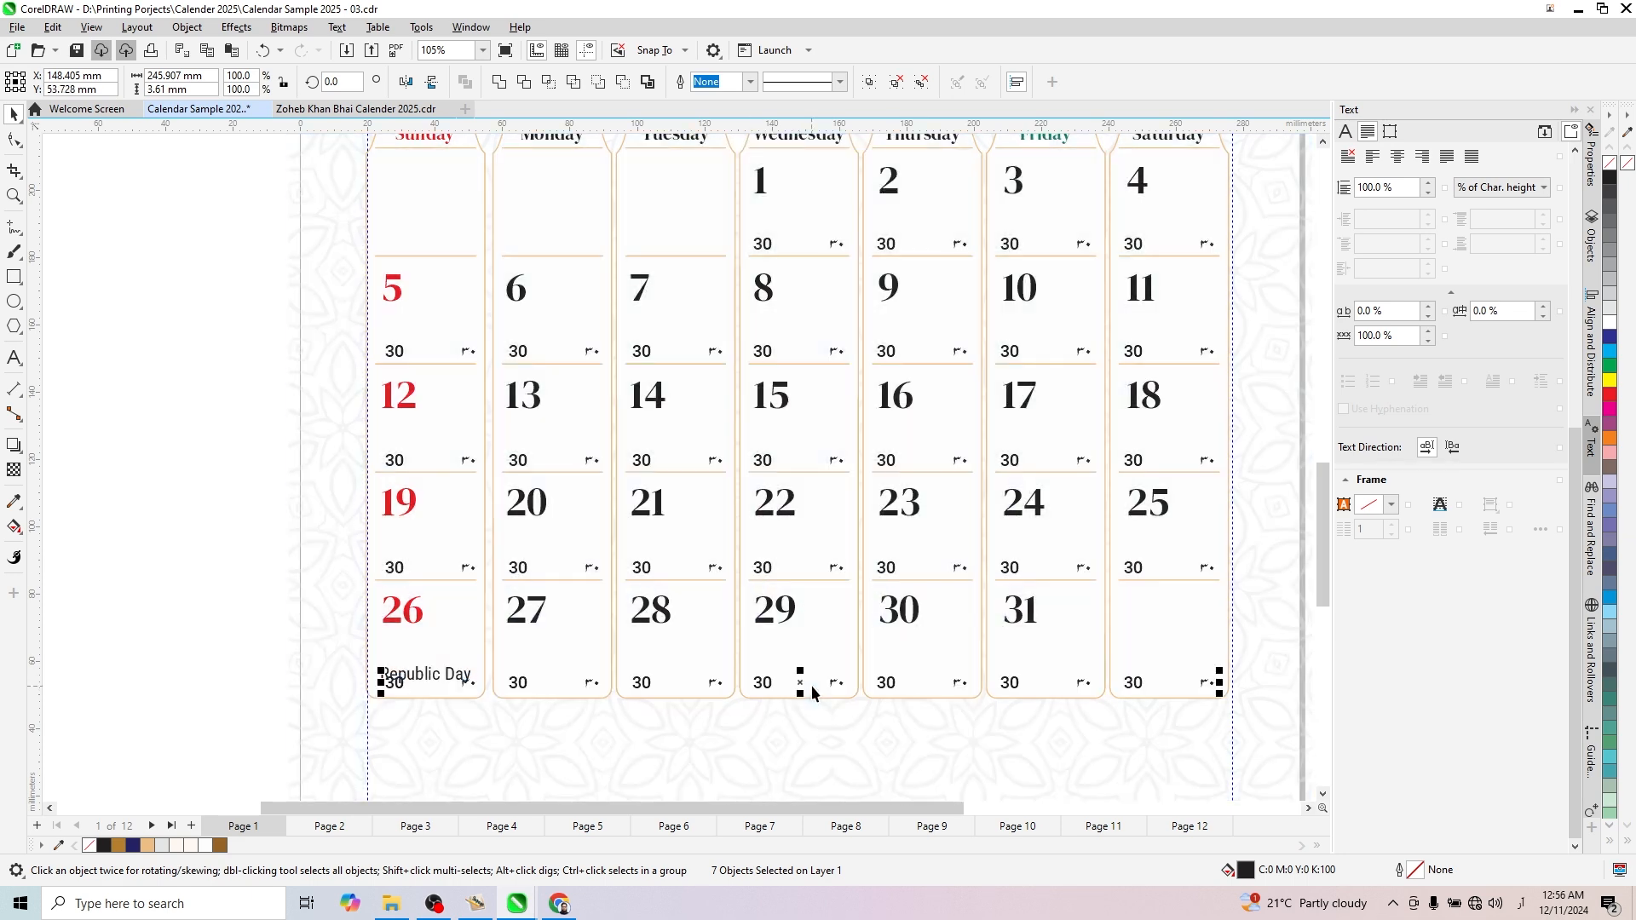
# - Move the "Republic Day" label slightly up in the January 26 cell, above the small date pair
pyautogui.click(212, 648)
pyautogui.click(417, 674)
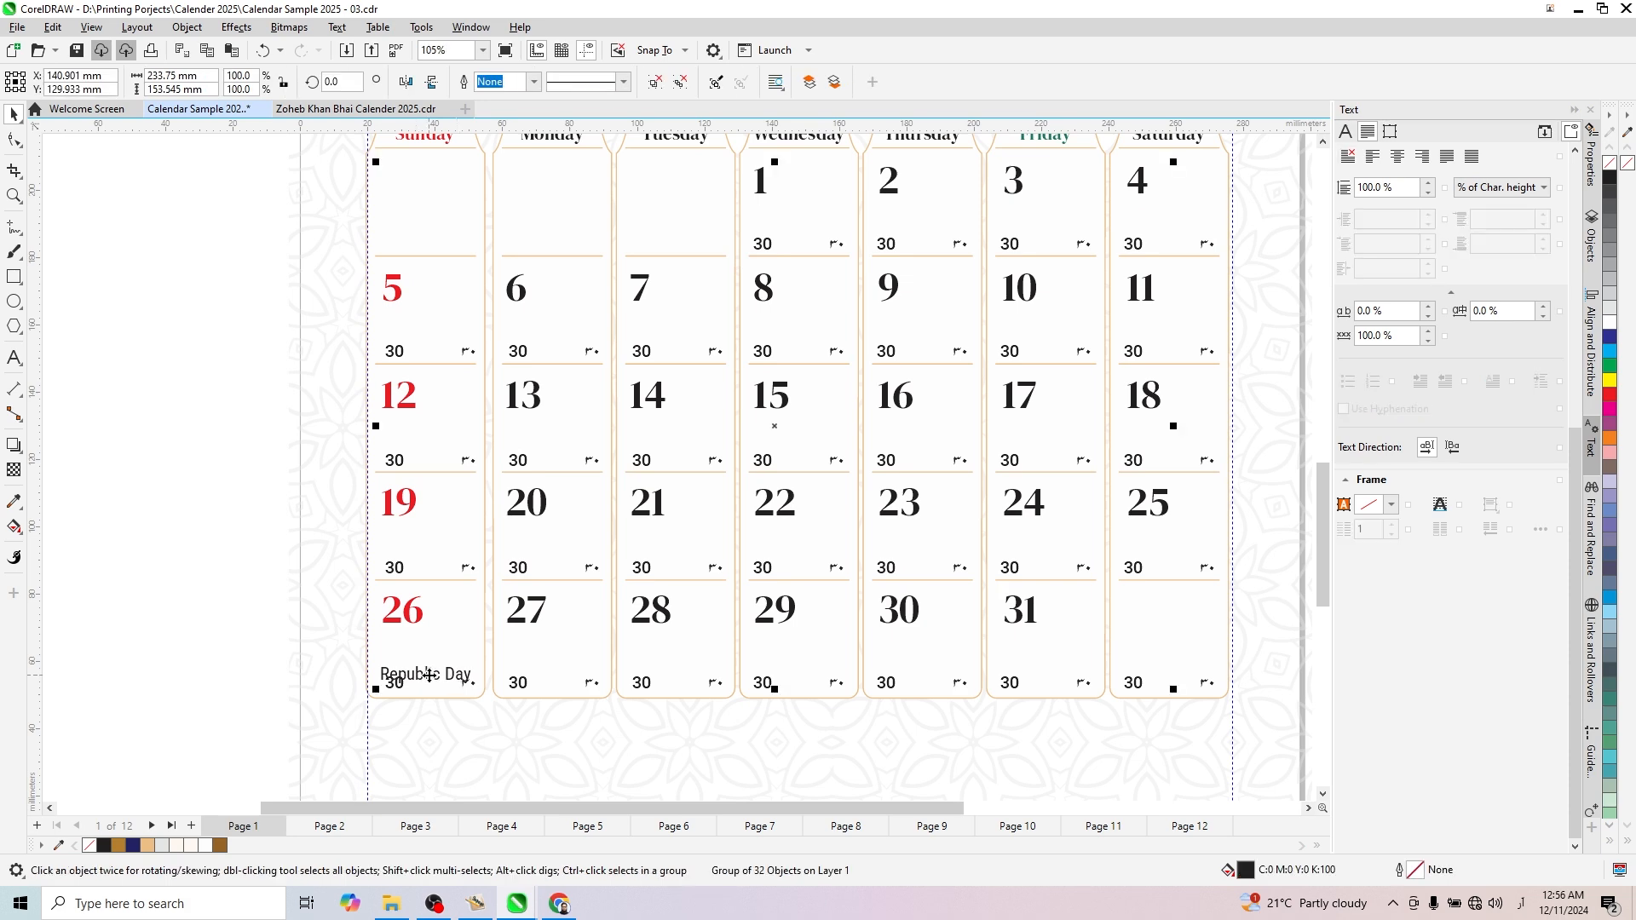
pyautogui.keyDown('ctrl'); pyautogui.click(417, 673); pyautogui.keyUp('ctrl')
pyautogui.moveTo(417, 673); pyautogui.dragTo(421, 655)
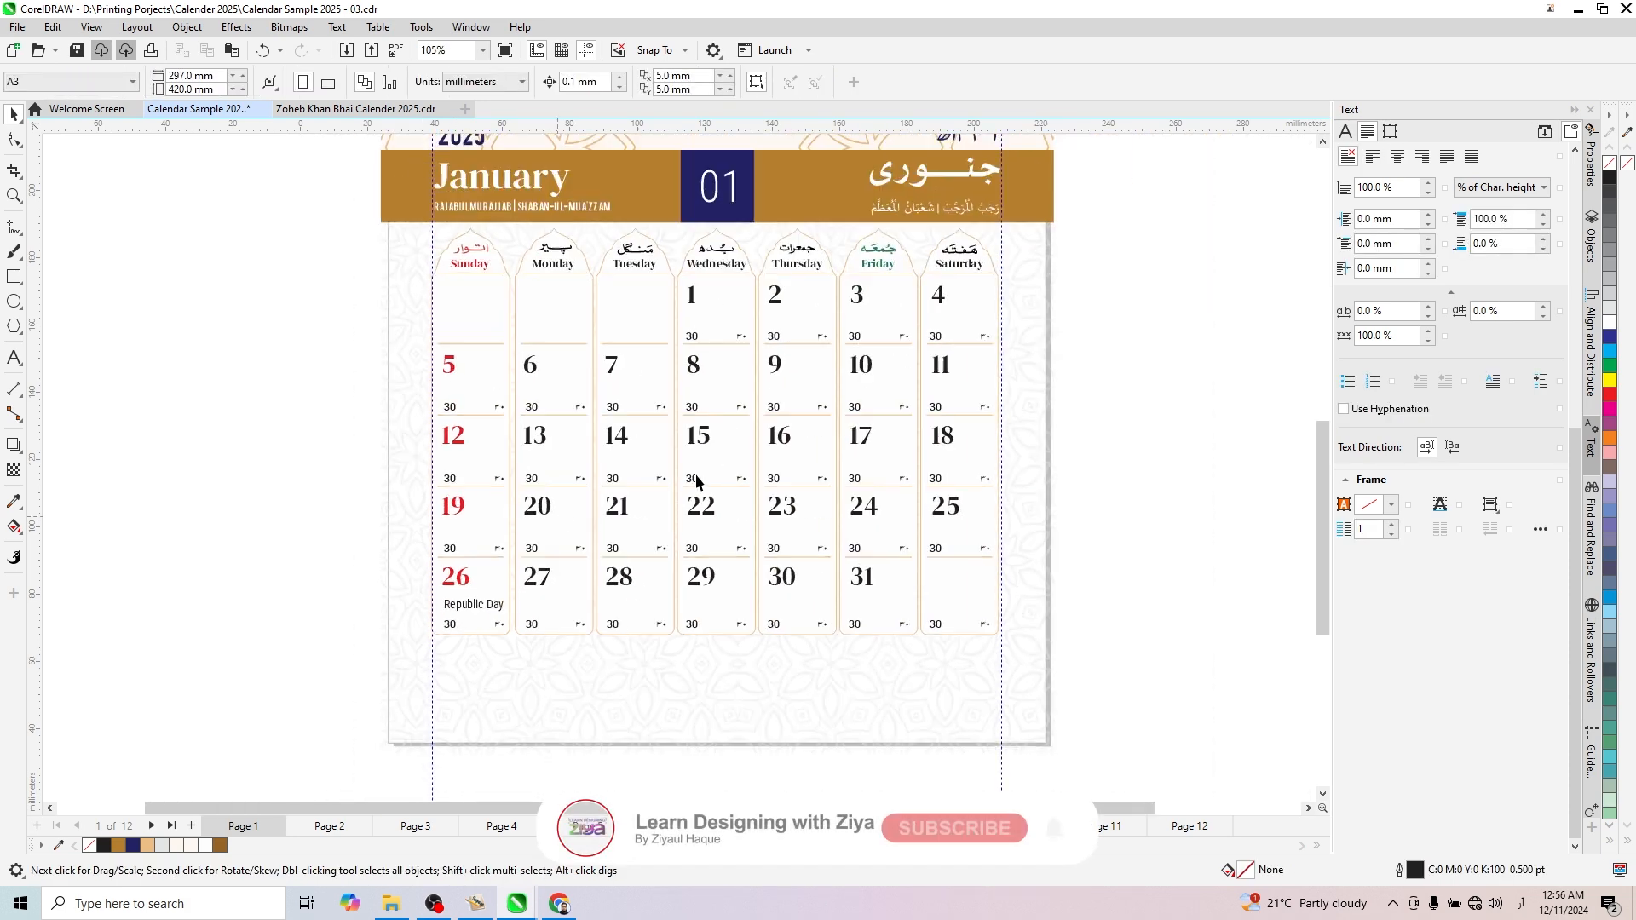
pyautogui.scroll(1, 730, 537)
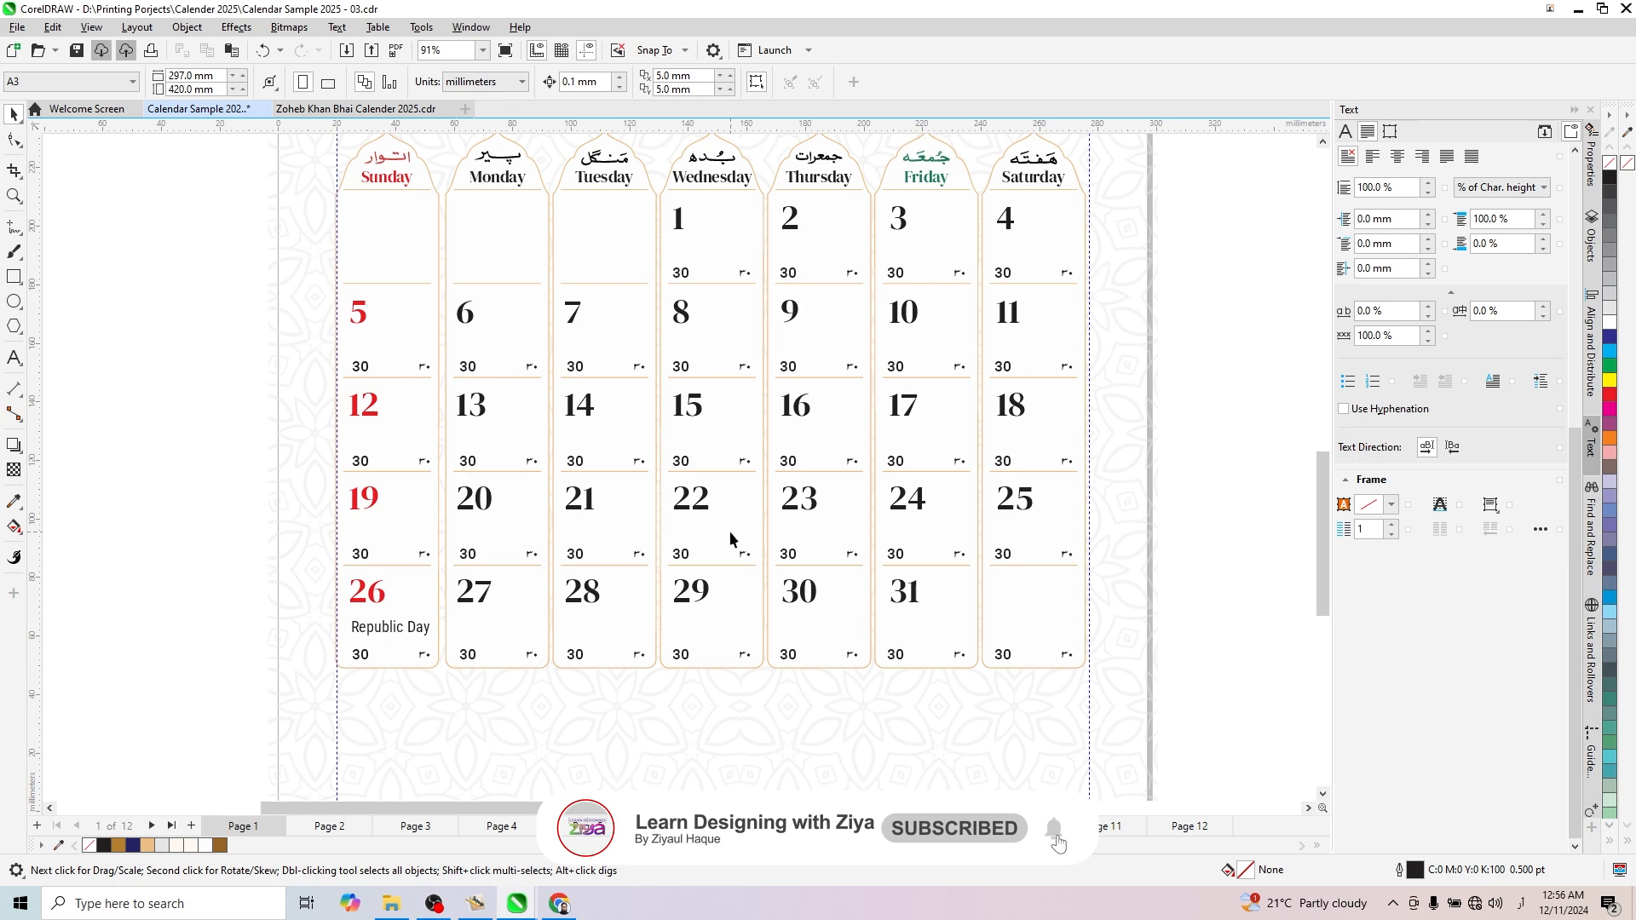
pyautogui.scroll(1, 762, 400)
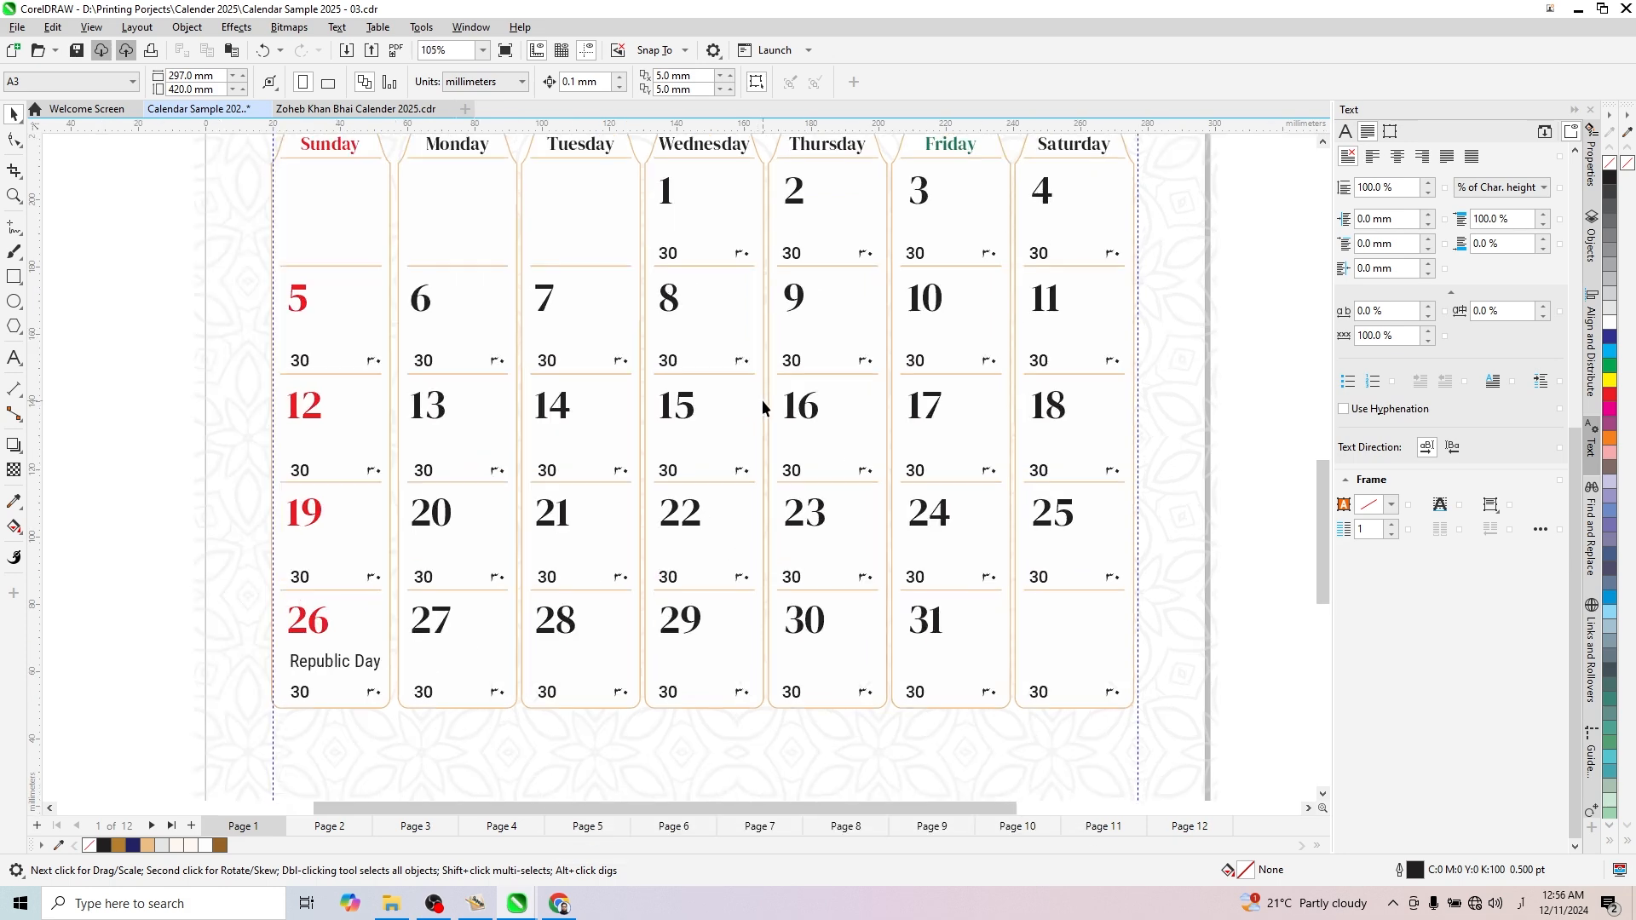
pyautogui.click(14, 358)
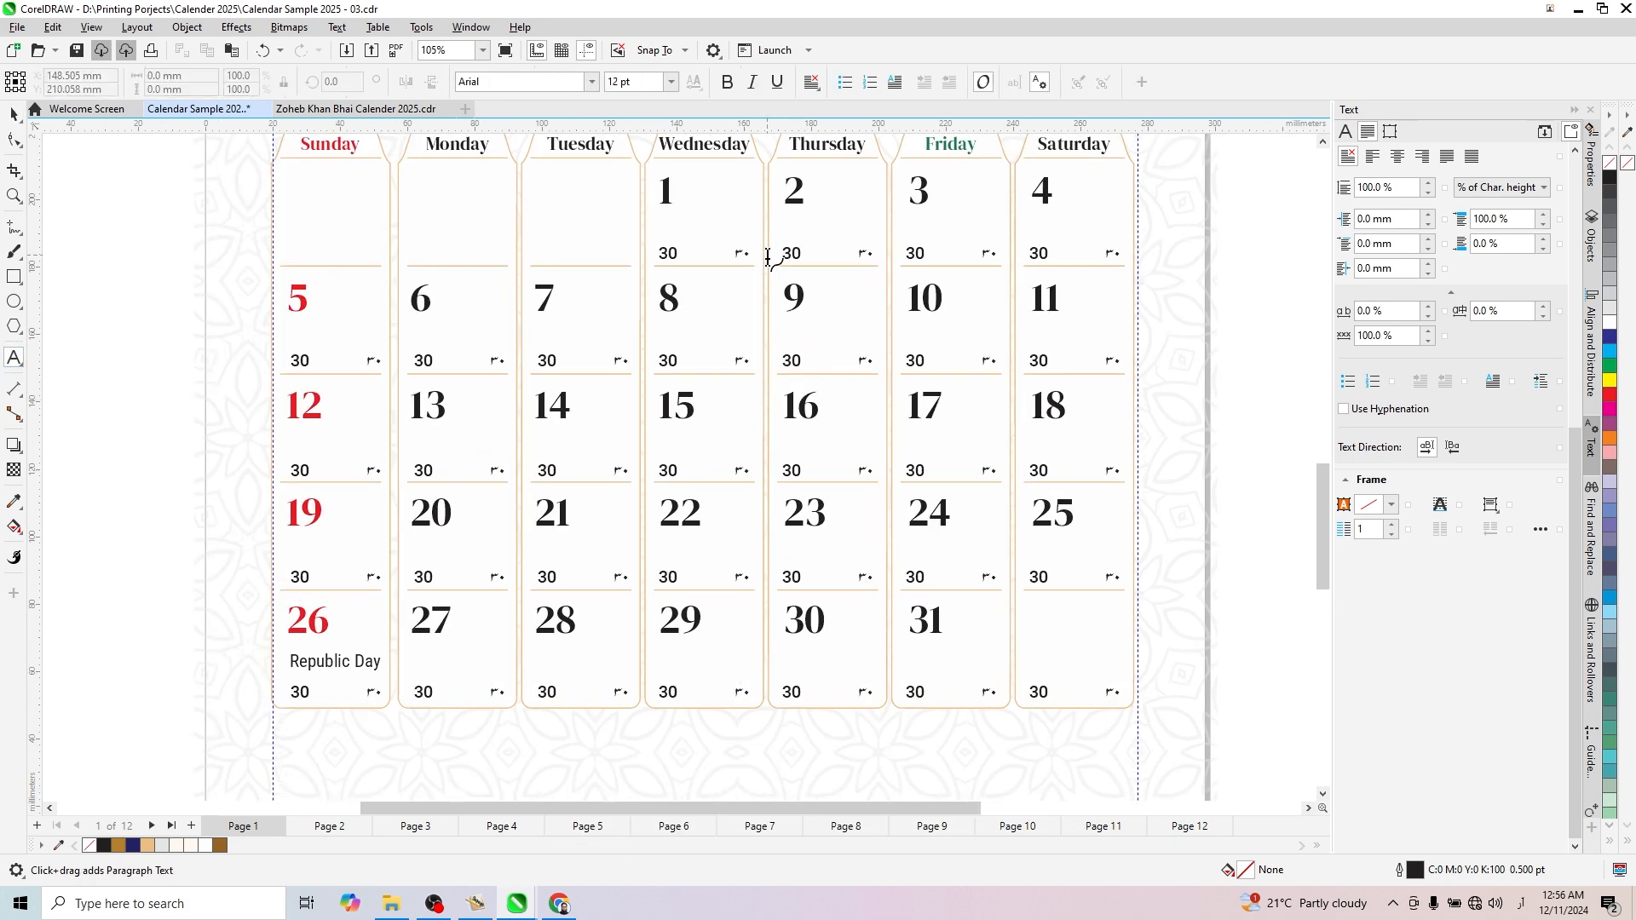
pyautogui.scroll(2, 783, 261)
pyautogui.doubleClick(802, 260)
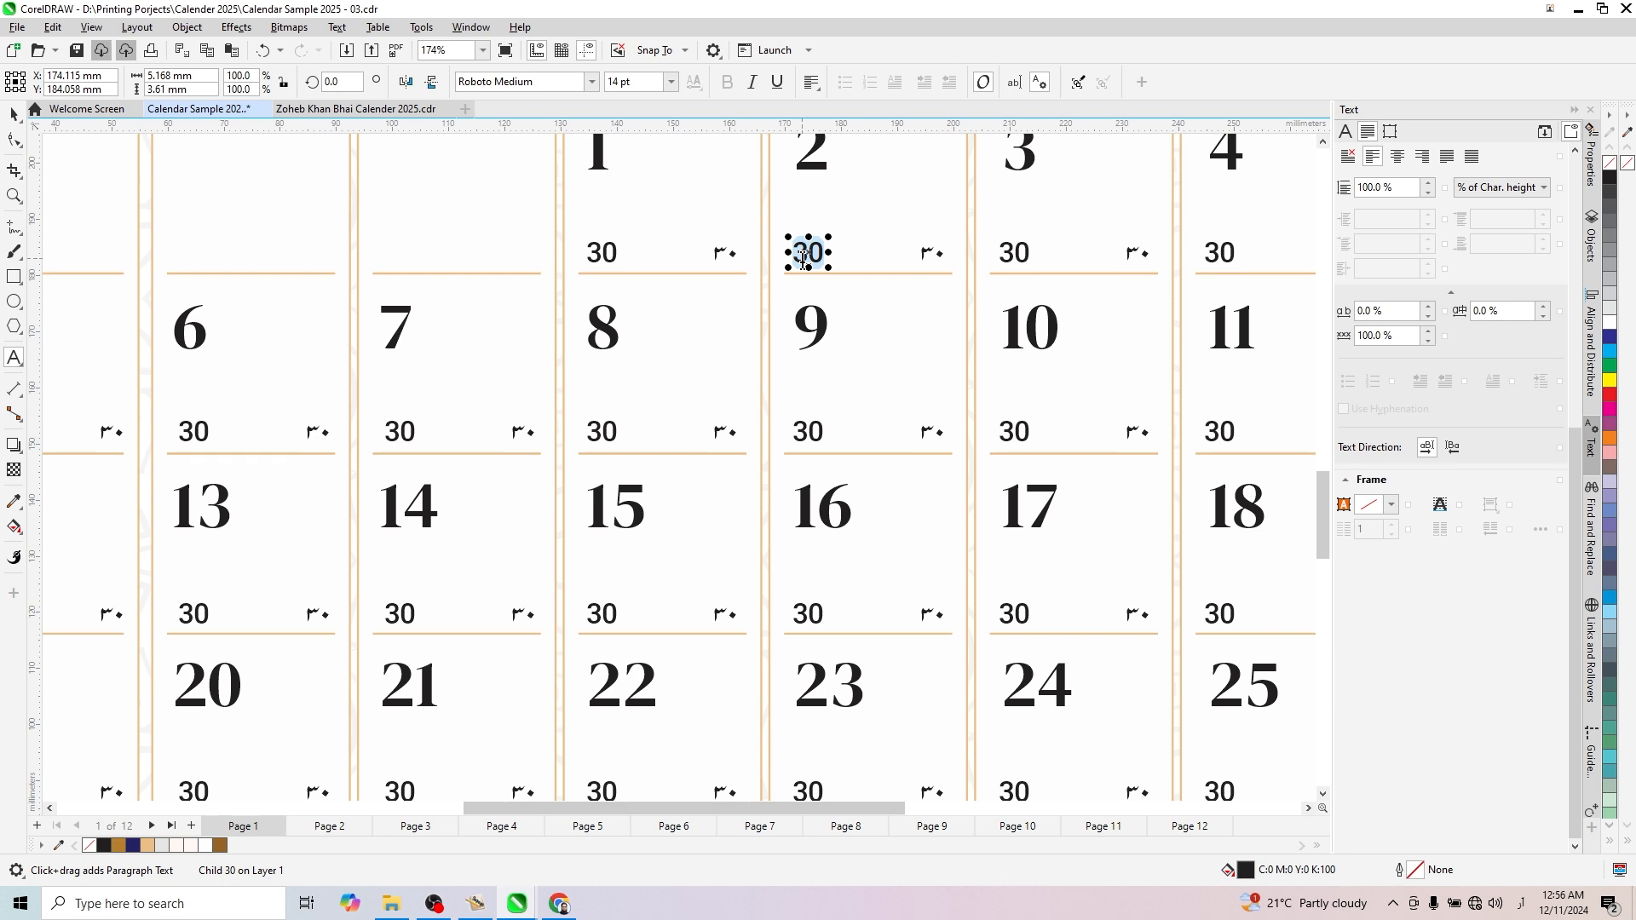
pyautogui.write('1')
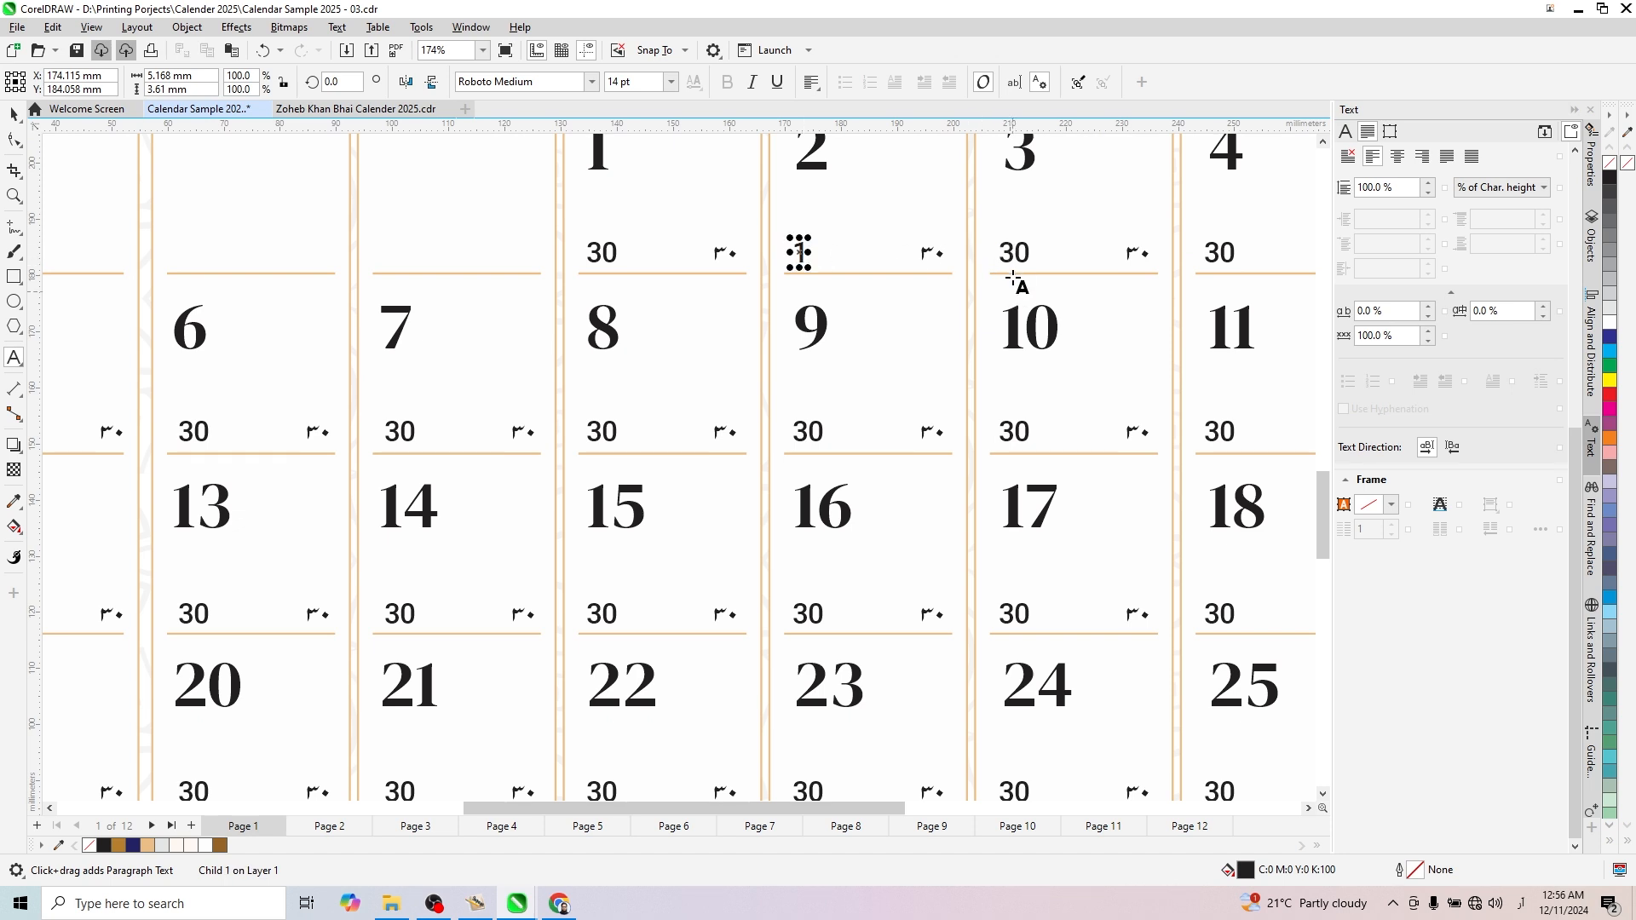
pyautogui.hotkey('ctrl', 'z')
pyautogui.hotkey('ctrl', 'z')
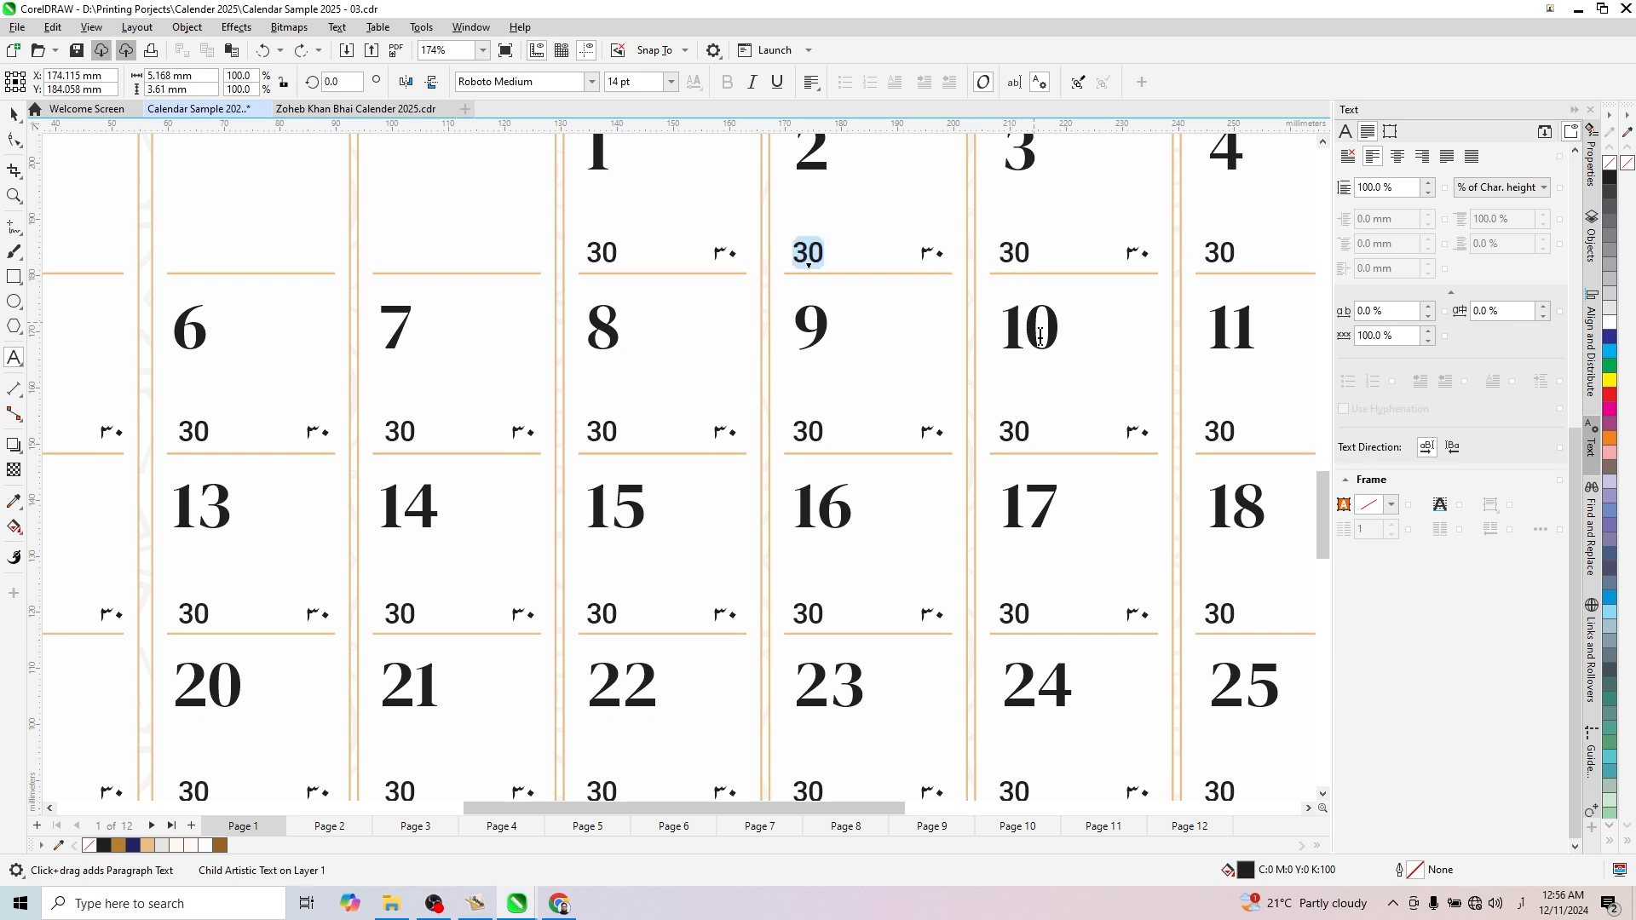
# - Switch the keyboard language to English (United States) and set the small English date in the January 2 cell to 1
pyautogui.click(1521, 903)
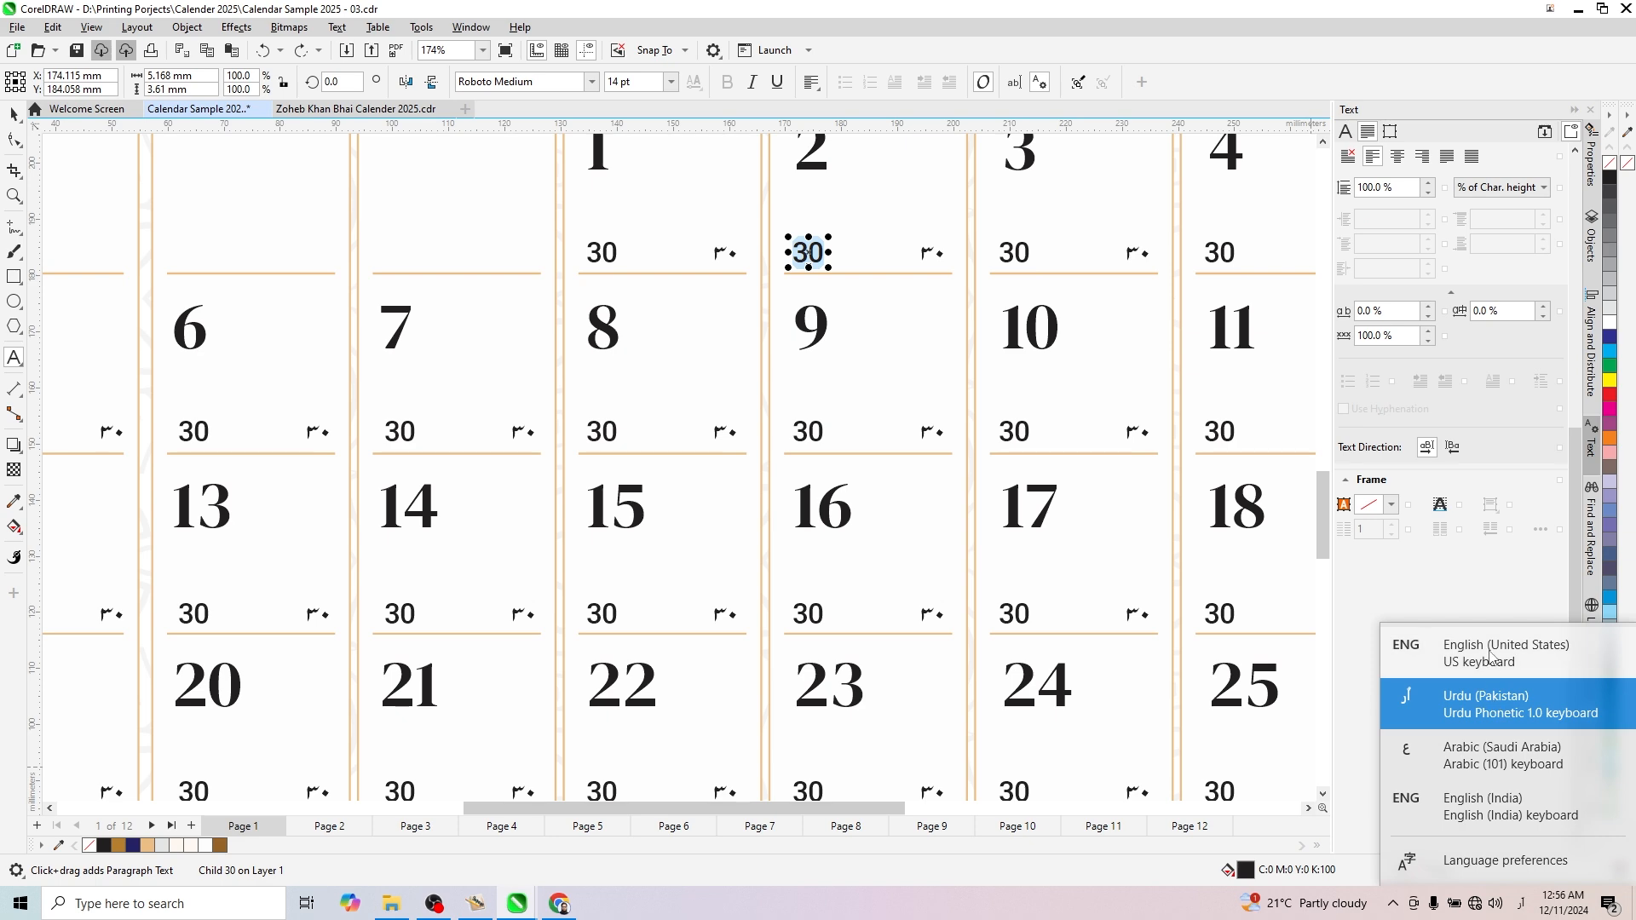
pyautogui.click(1491, 656)
pyautogui.scroll(-1, 848, 327)
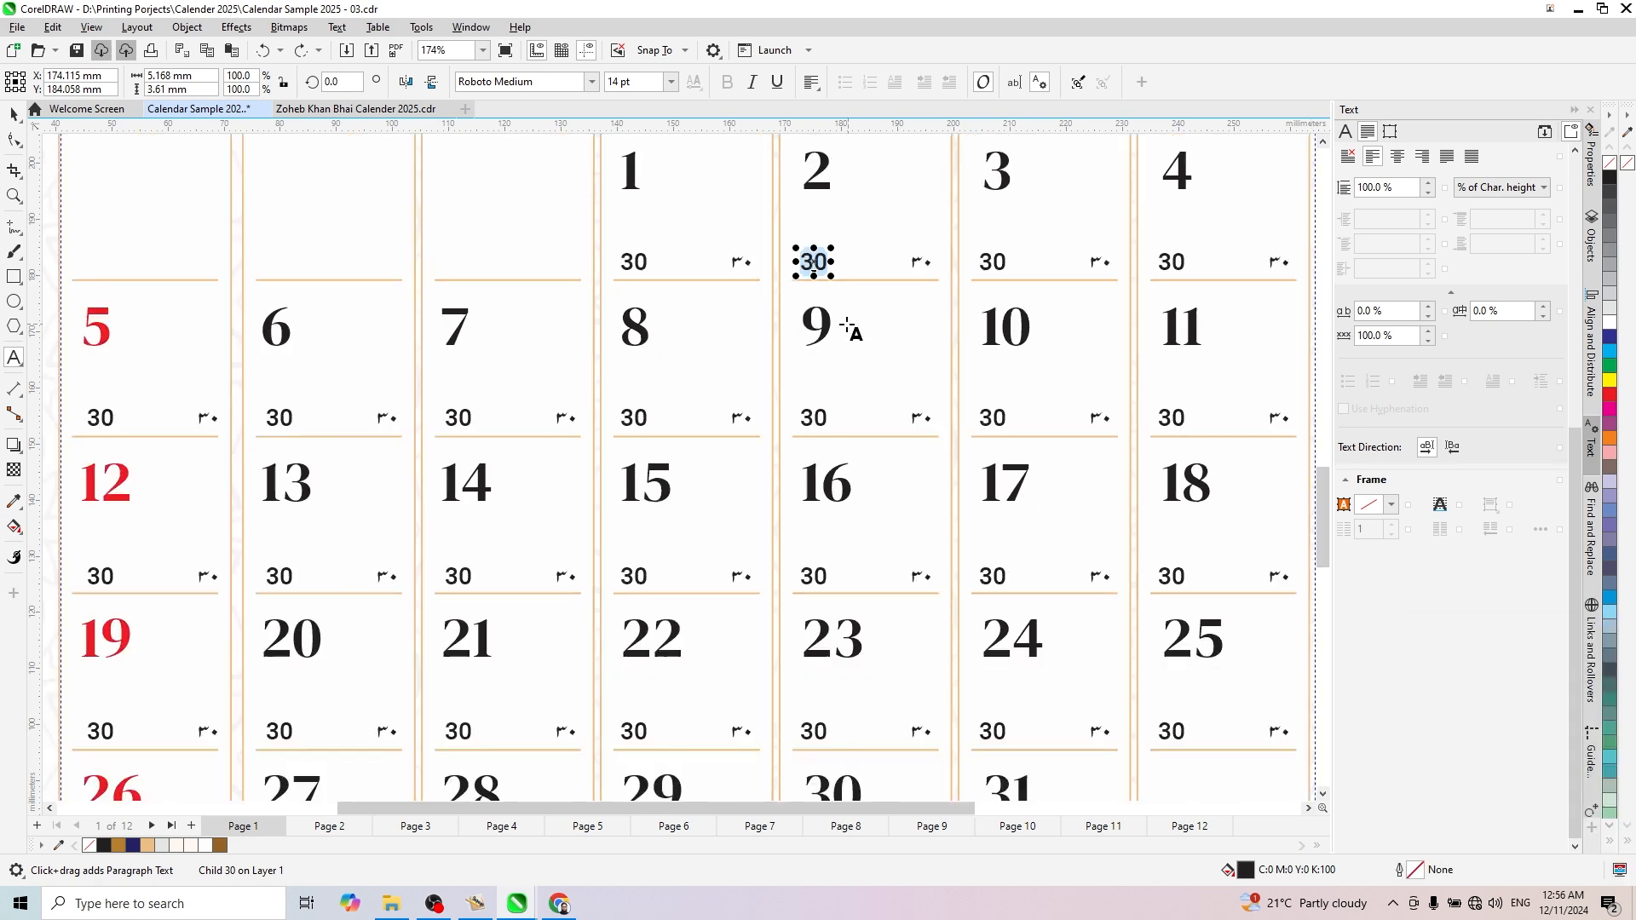
pyautogui.scroll(-2, 847, 327)
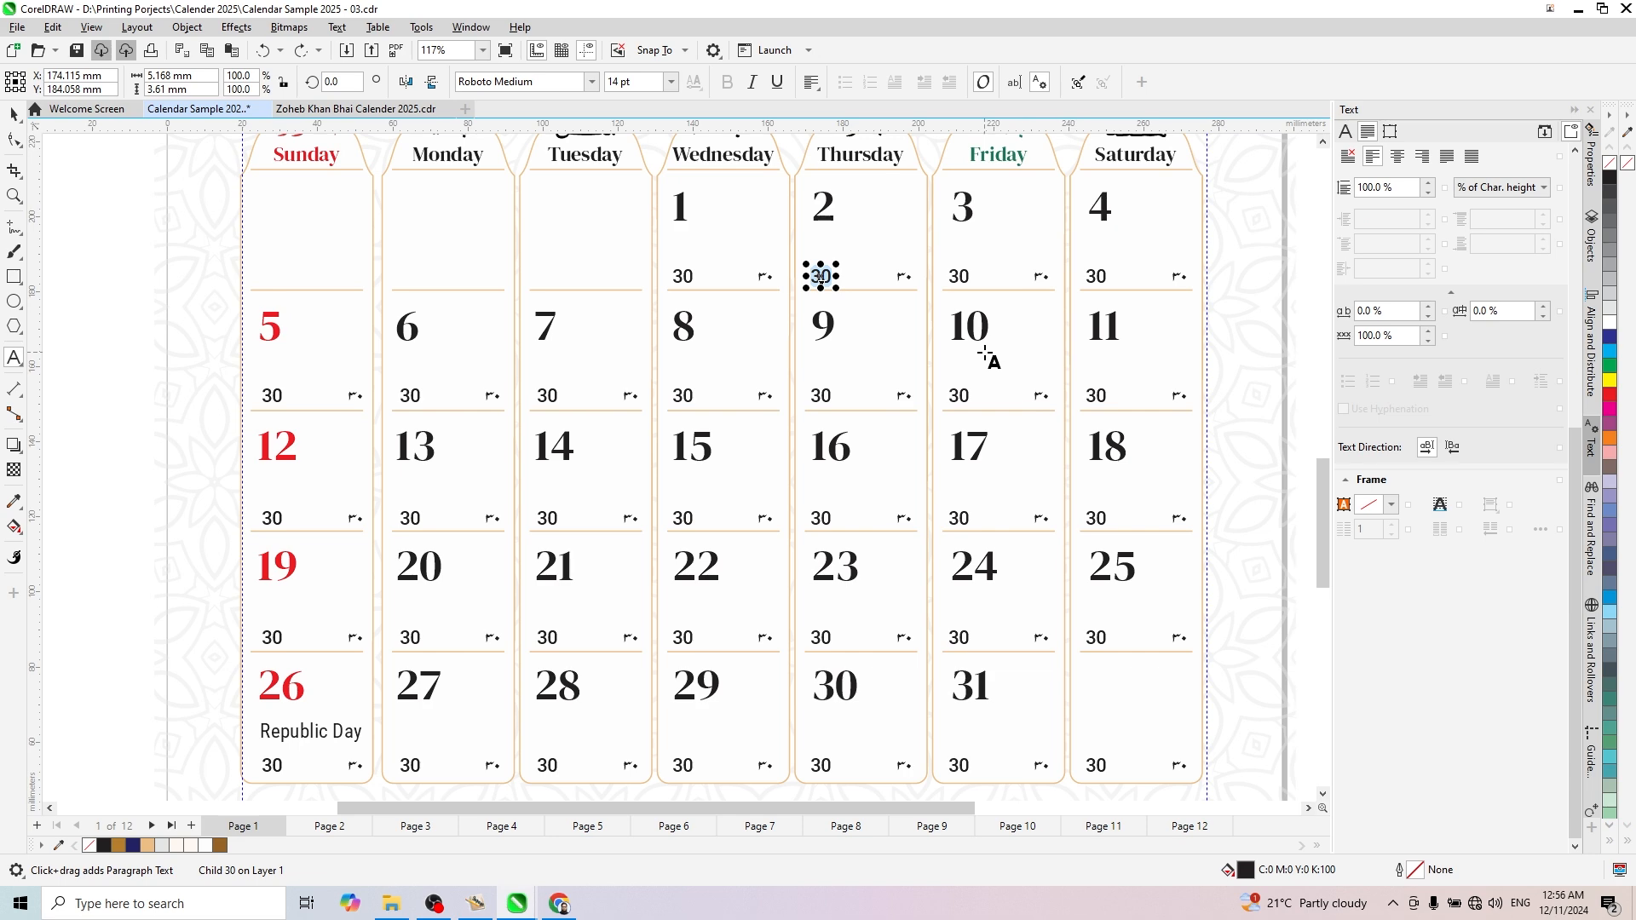
pyautogui.write('1')
# - Set the small English dates in the January 3 and 4 cells to 2 and 3
pyautogui.scroll(3, 989, 341)
pyautogui.click(938, 254)
pyautogui.doubleClick(938, 254)
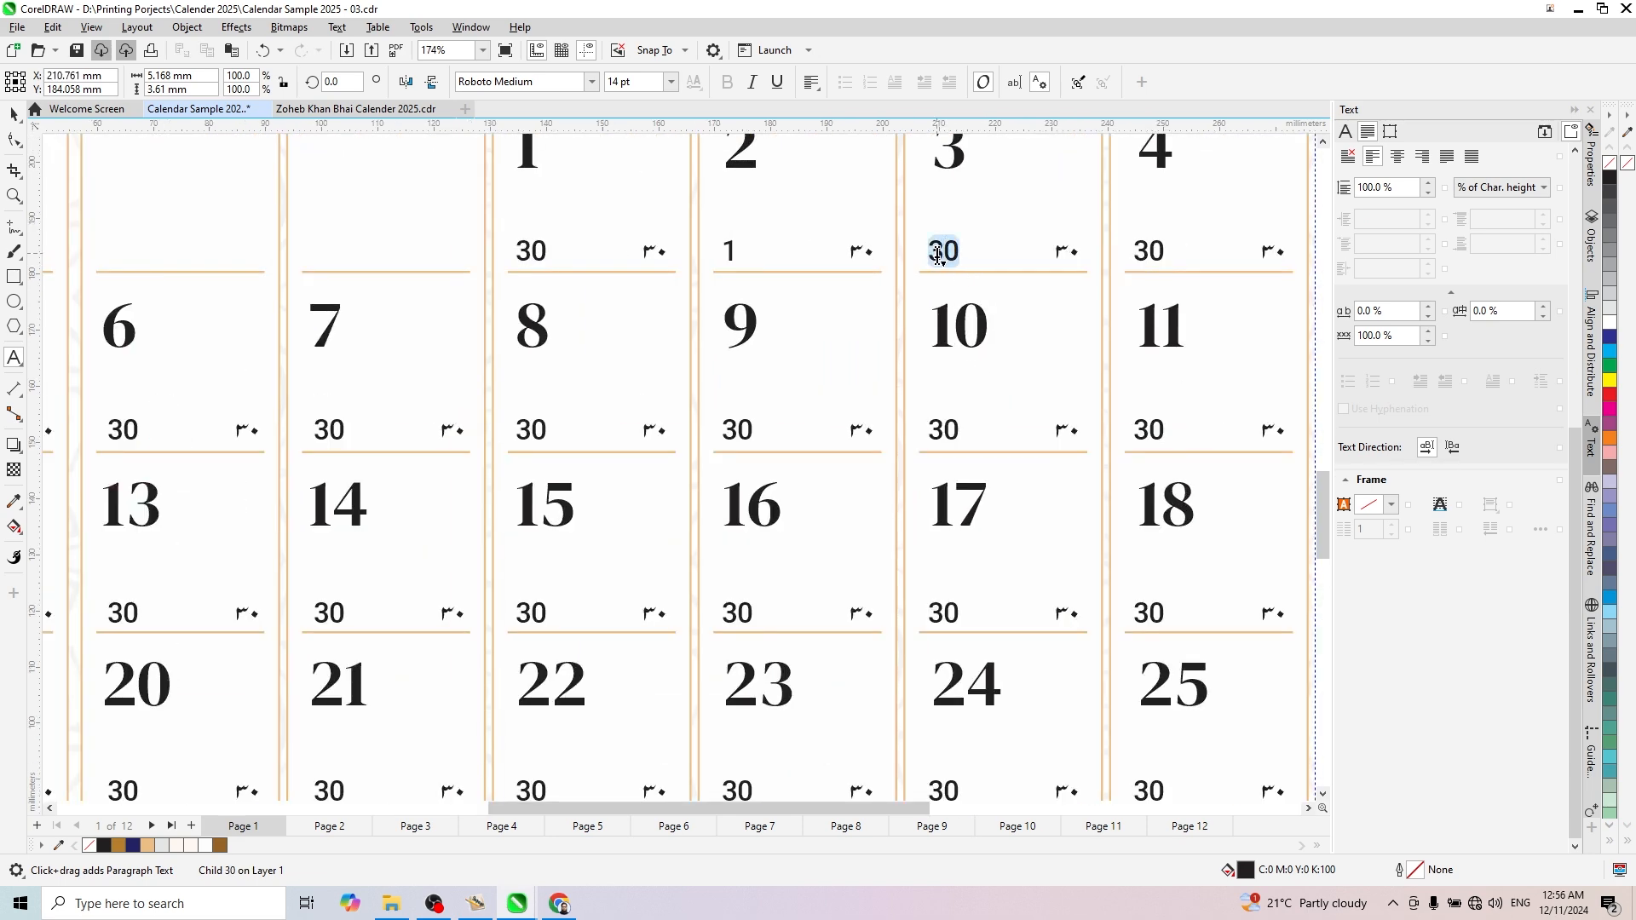
pyautogui.write('1')
pyautogui.press('BackSpace')
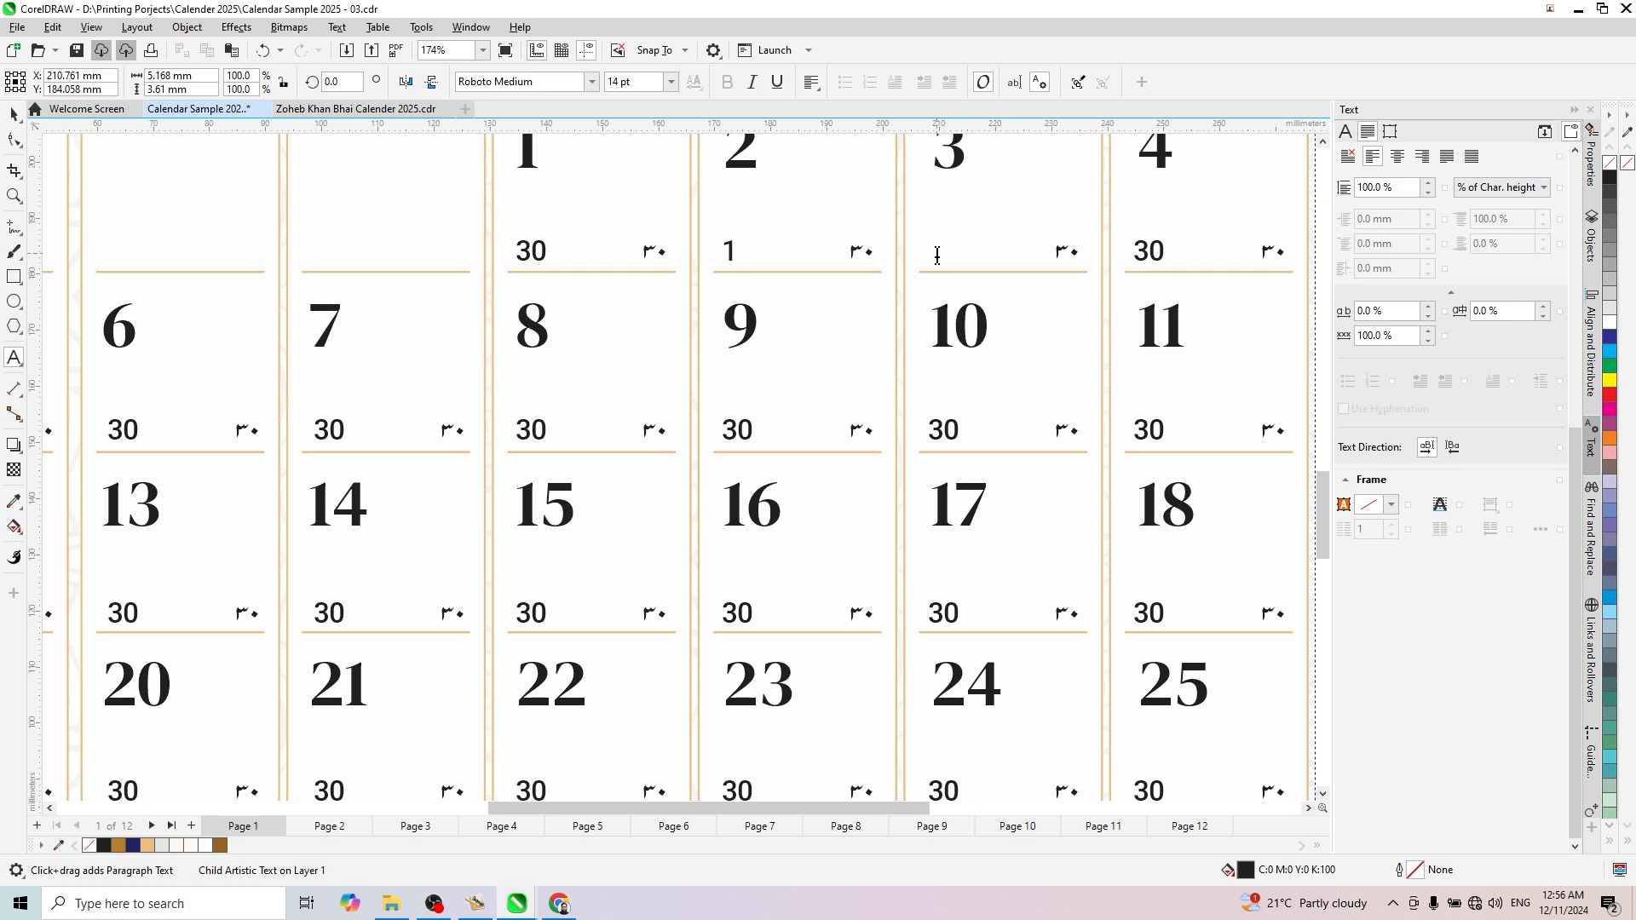
pyautogui.doubleClick(1137, 250)
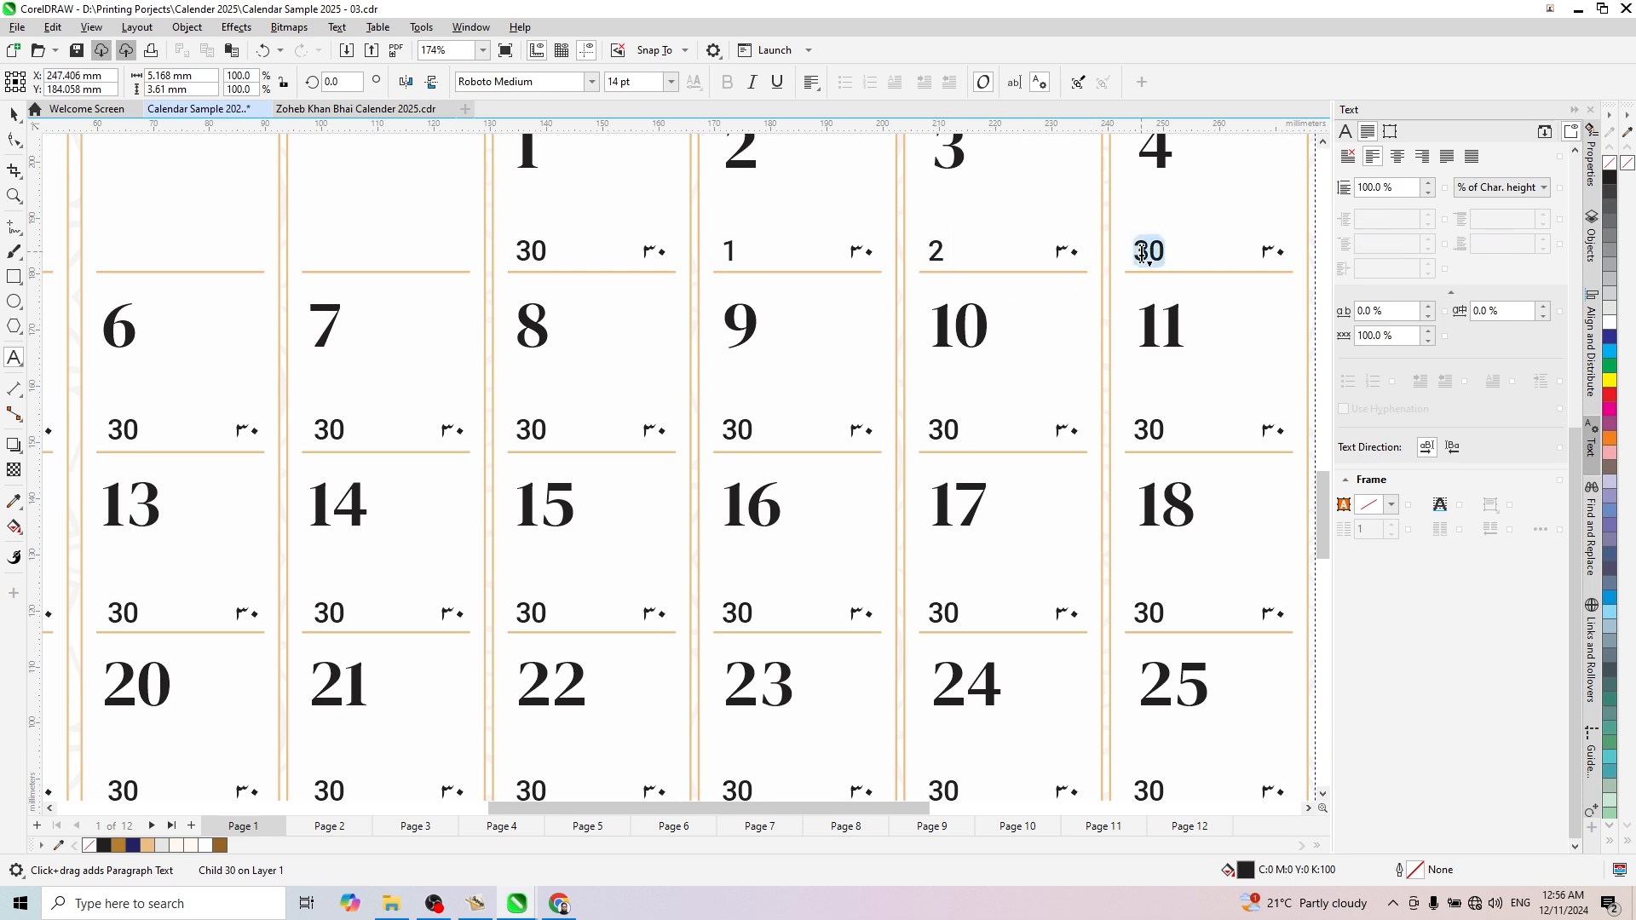
pyautogui.write('3')
# - Set the small English dates in the January 5, 6 and 7 cells to 4, 5 and 6
pyautogui.scroll(-2, 1139, 248)
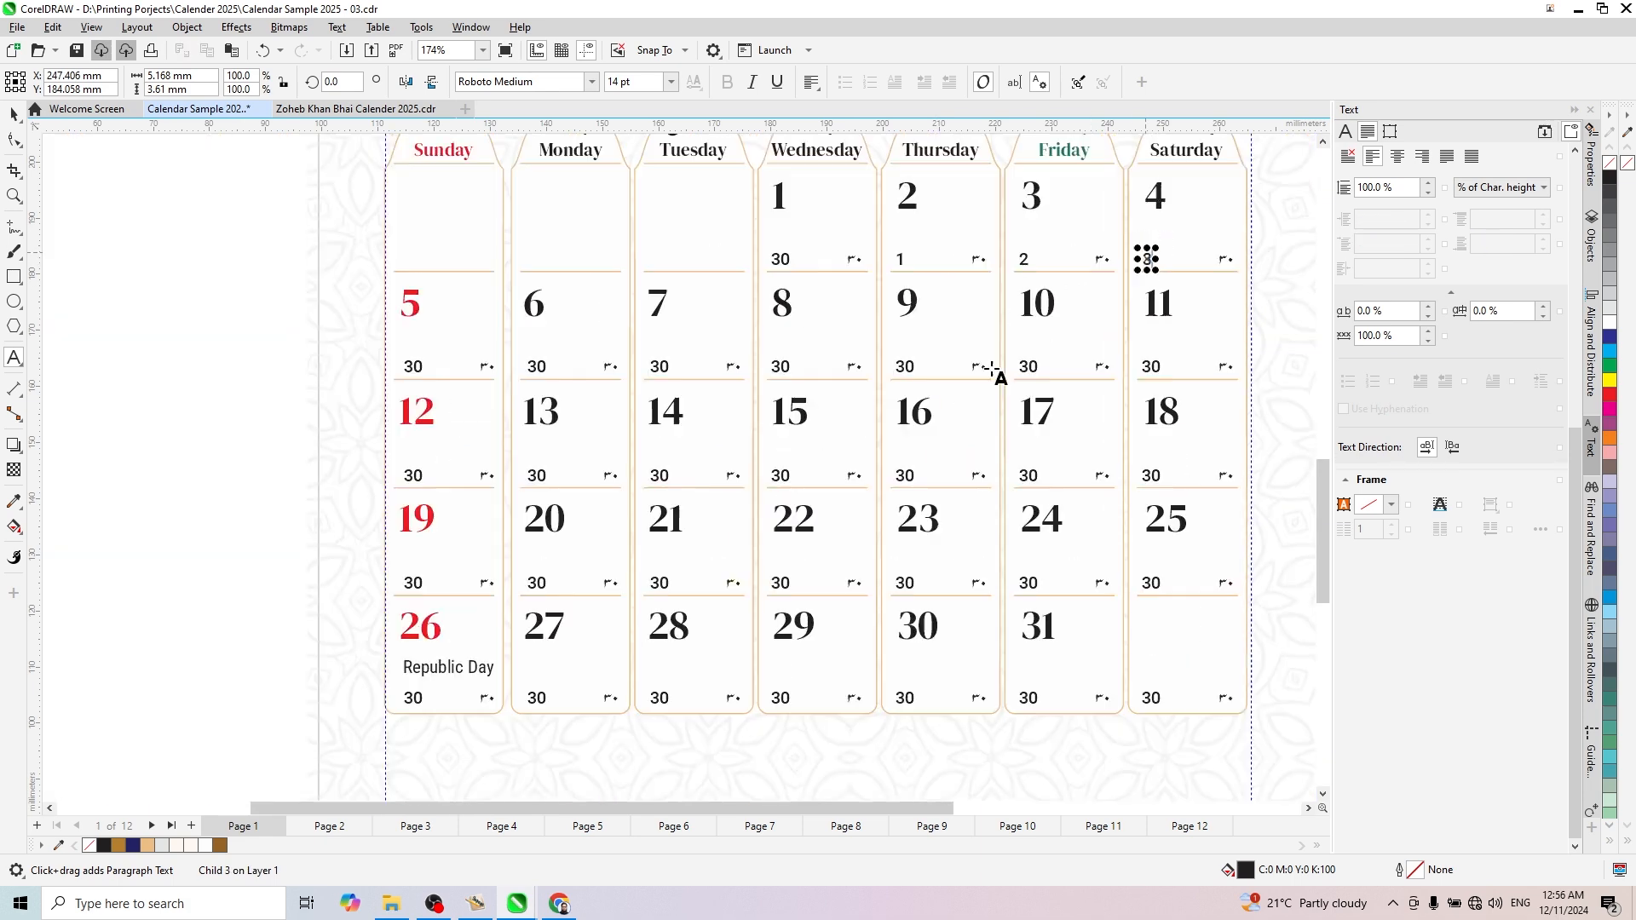
pyautogui.doubleClick(411, 366)
pyautogui.write('4')
pyautogui.doubleClick(536, 365)
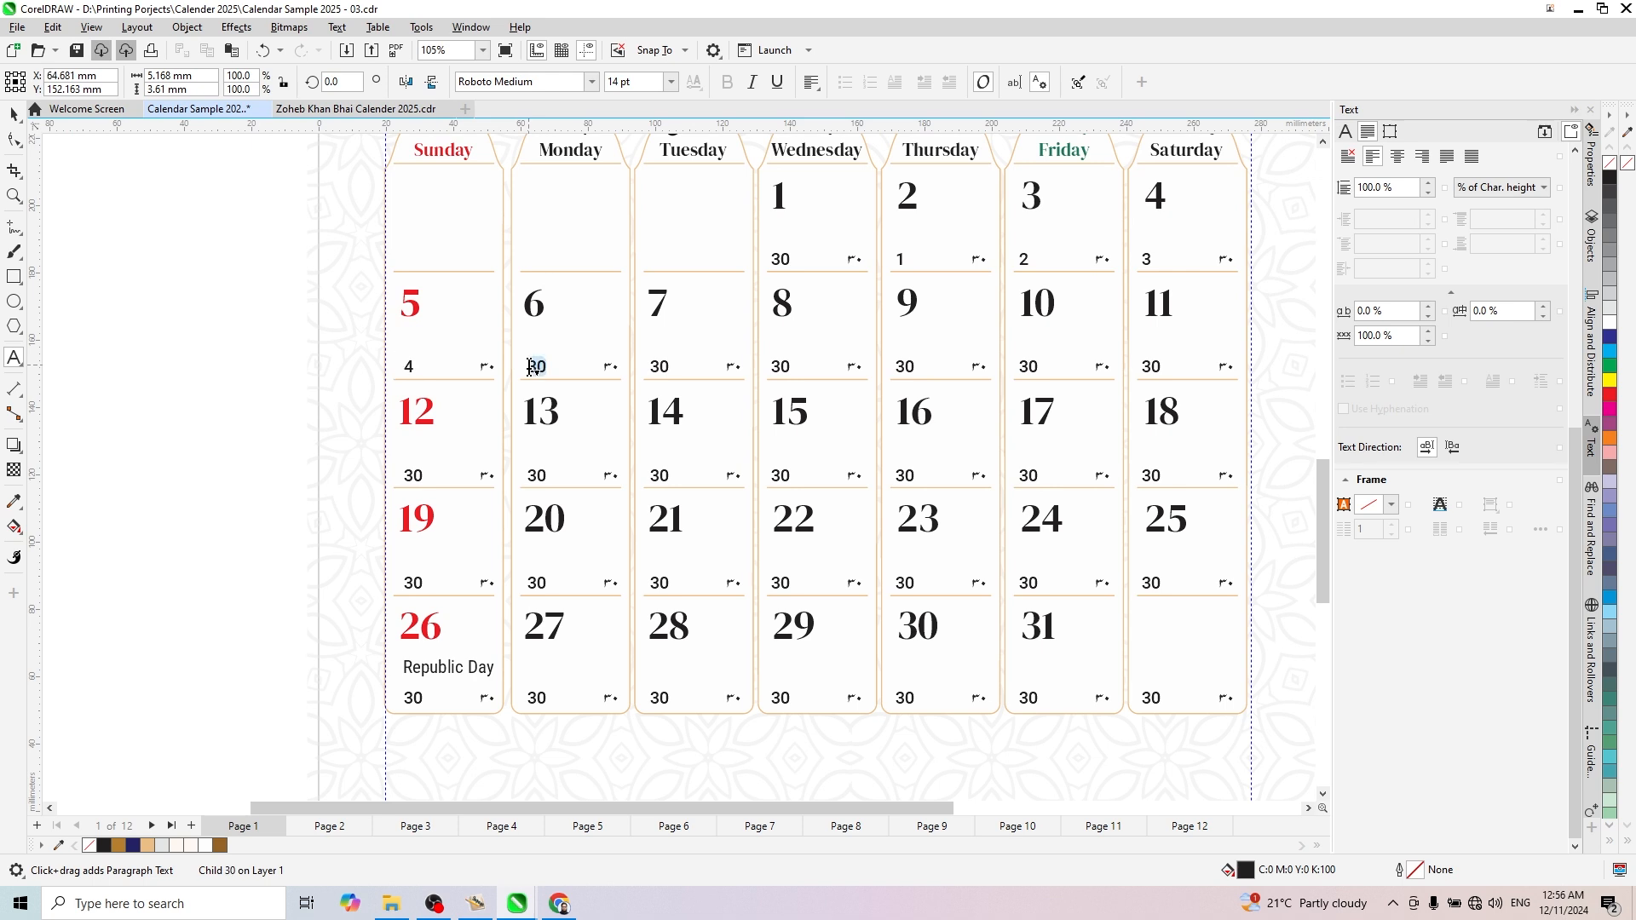
pyautogui.write('5')
pyautogui.doubleClick(659, 365)
pyautogui.write('6')
pyautogui.doubleClick(781, 366)
pyautogui.write('6')
pyautogui.doubleClick(903, 365)
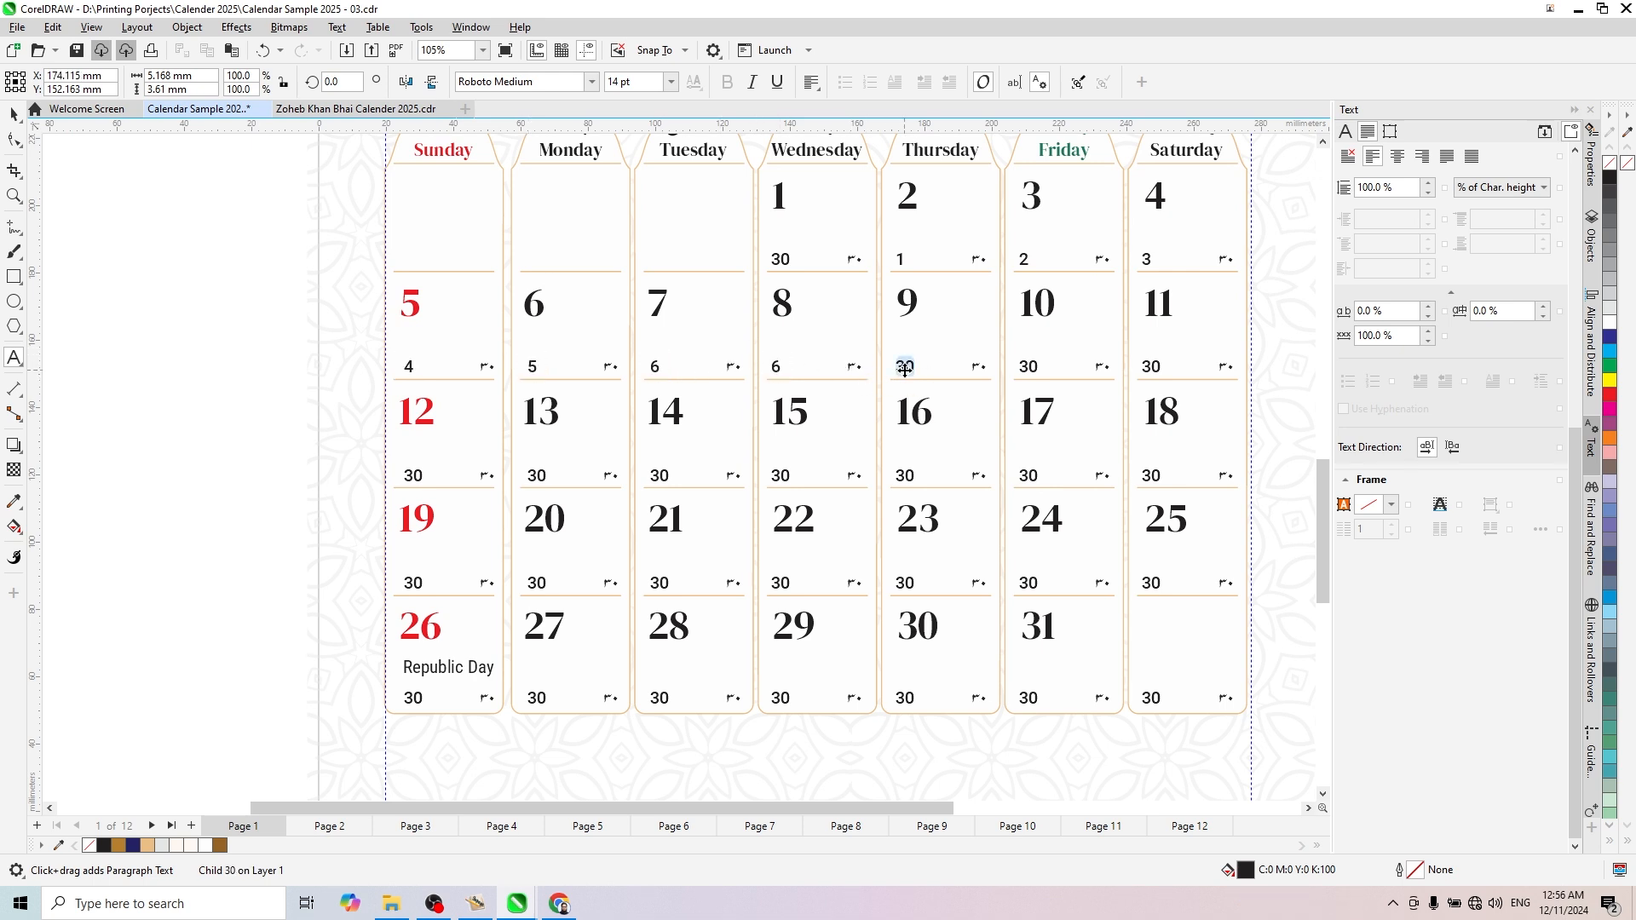
pyautogui.write('6')
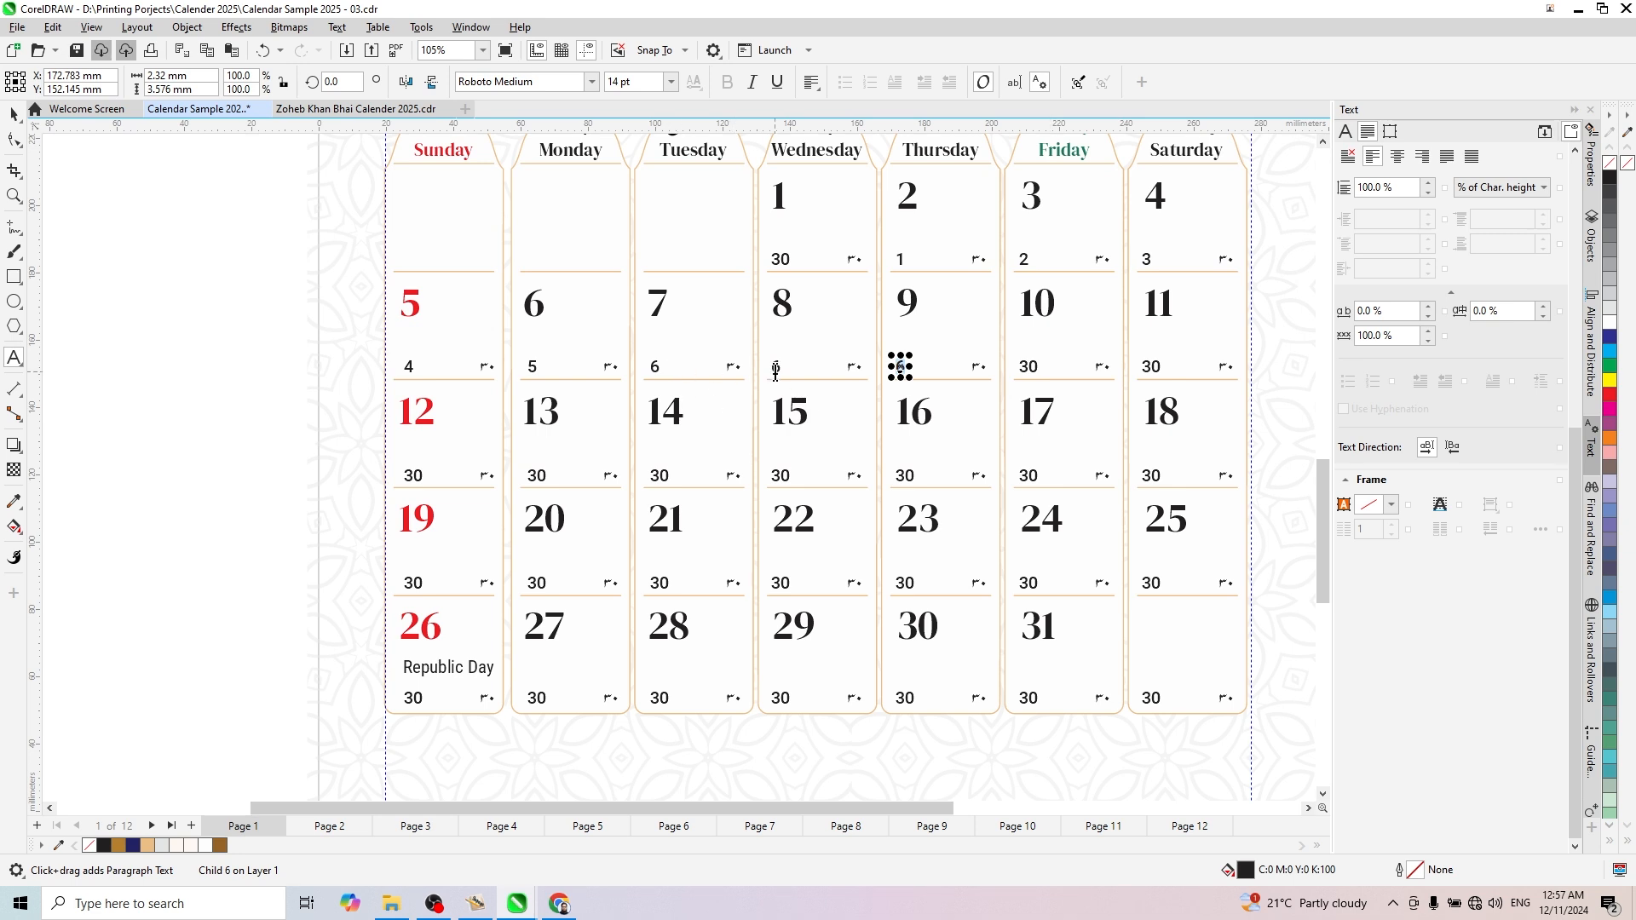
# - Set the small English dates in the January 8 to 11 cells to 7, 8, 9 and 10
pyautogui.doubleClick(775, 366)
pyautogui.write('7')
pyautogui.click(900, 367)
pyautogui.write('8')
pyautogui.doubleClick(1023, 367)
pyautogui.write('9')
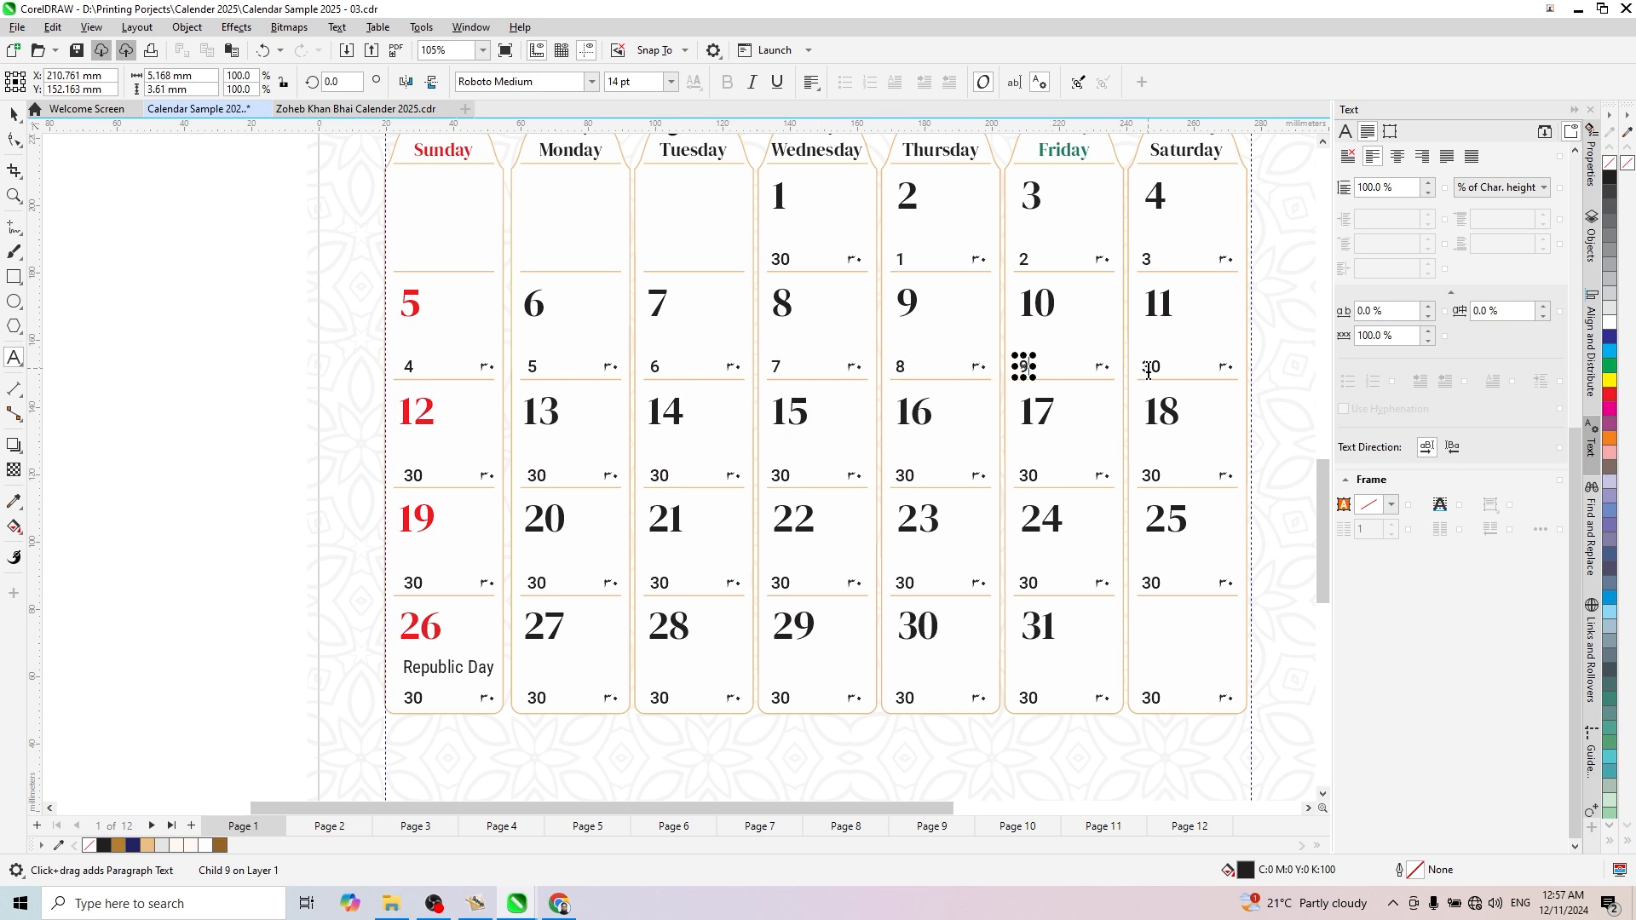
pyautogui.doubleClick(1149, 366)
pyautogui.write('10')
# - Set the small English dates in the January 12, 13 and 14 cells to 11, 12 and 13
pyautogui.doubleClick(413, 476)
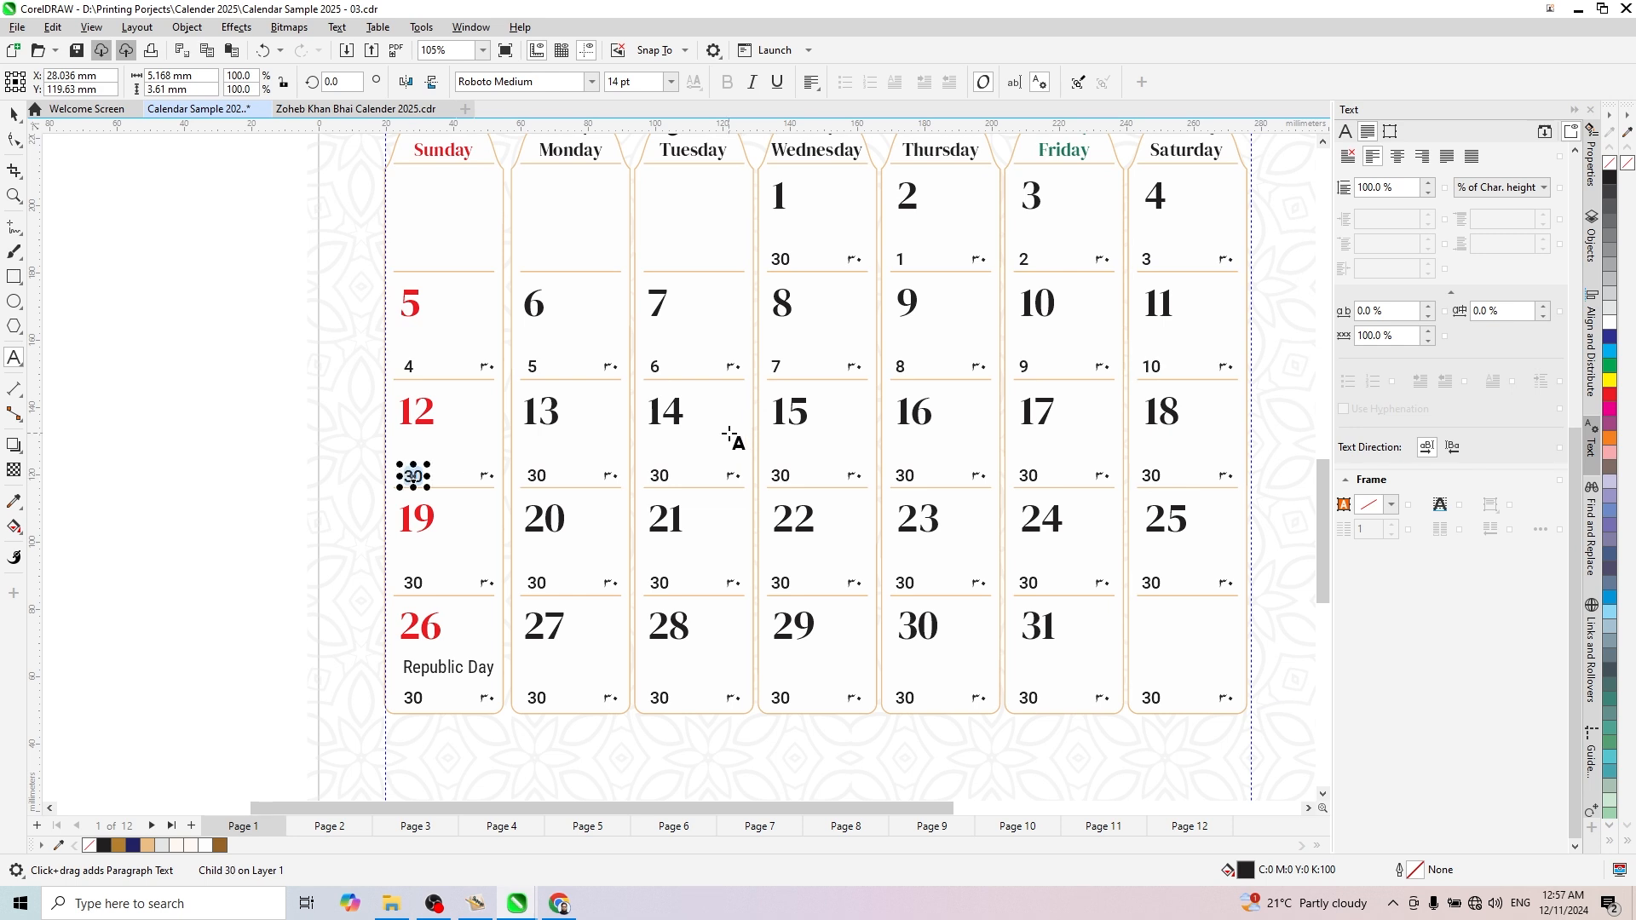
pyautogui.write('11')
pyautogui.doubleClick(537, 476)
pyautogui.write('1')
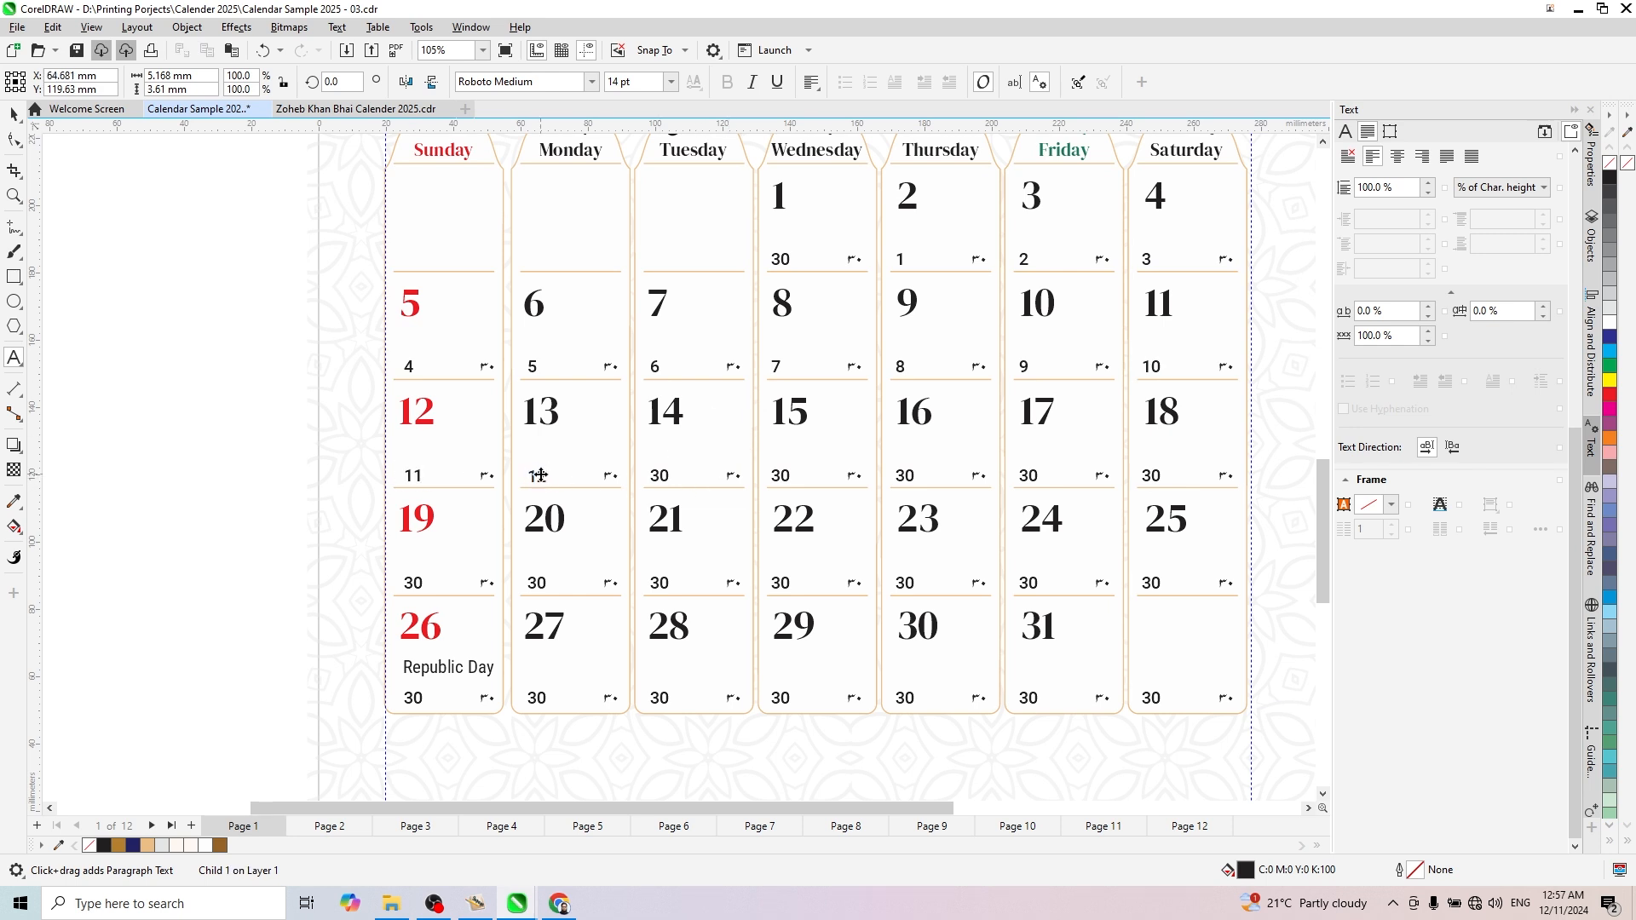
pyautogui.write('2')
pyautogui.doubleClick(658, 476)
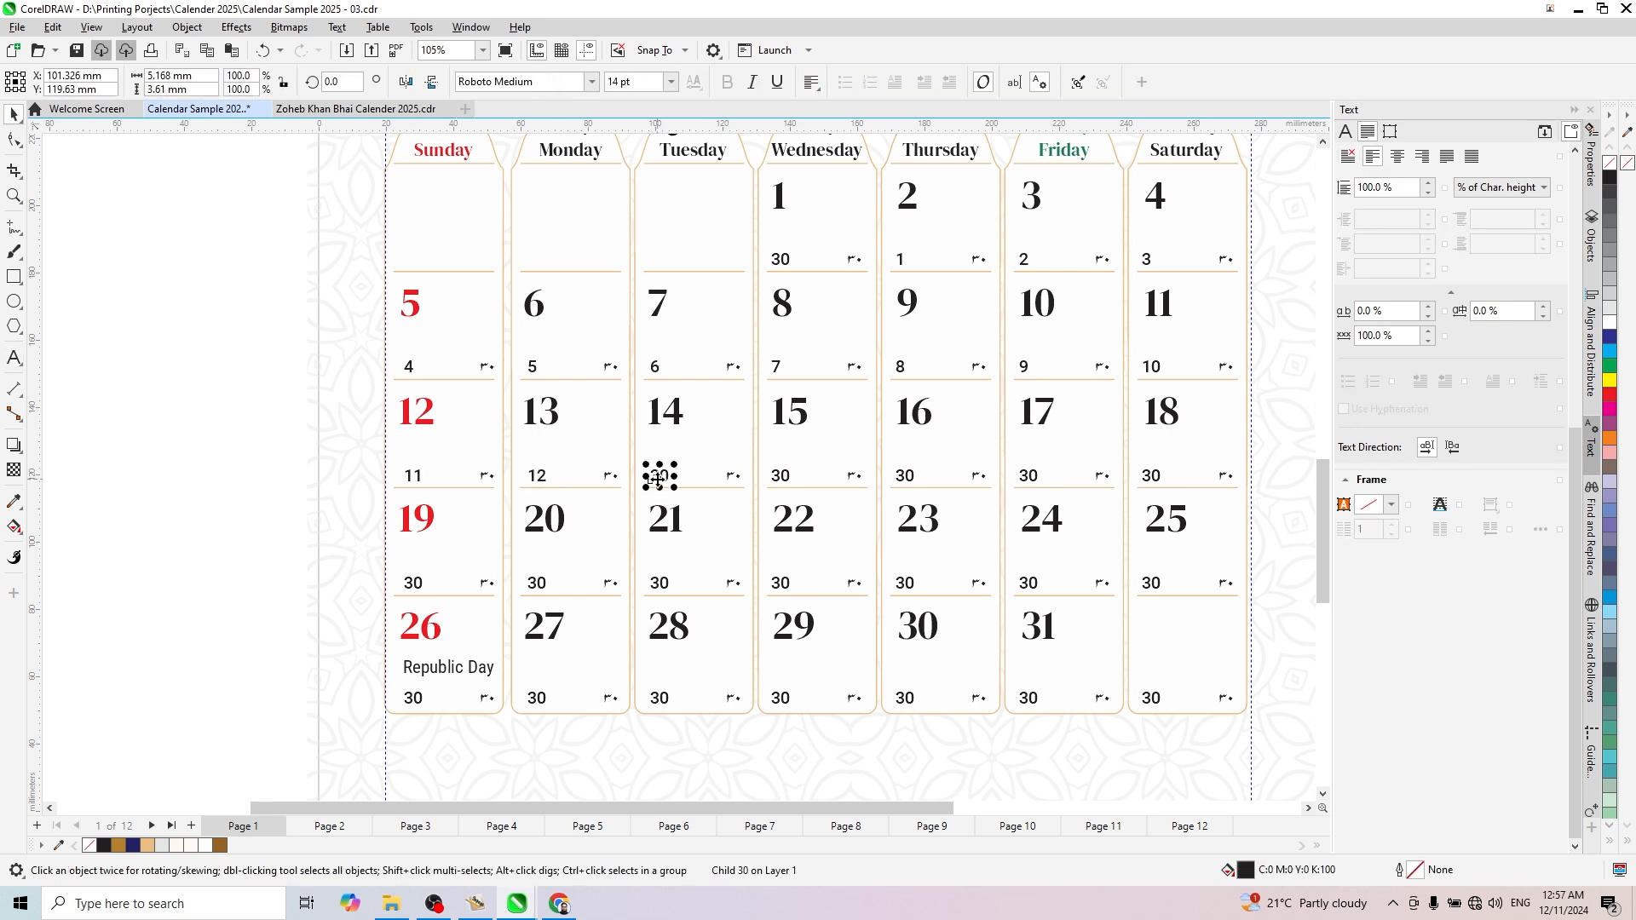
pyautogui.write('1')
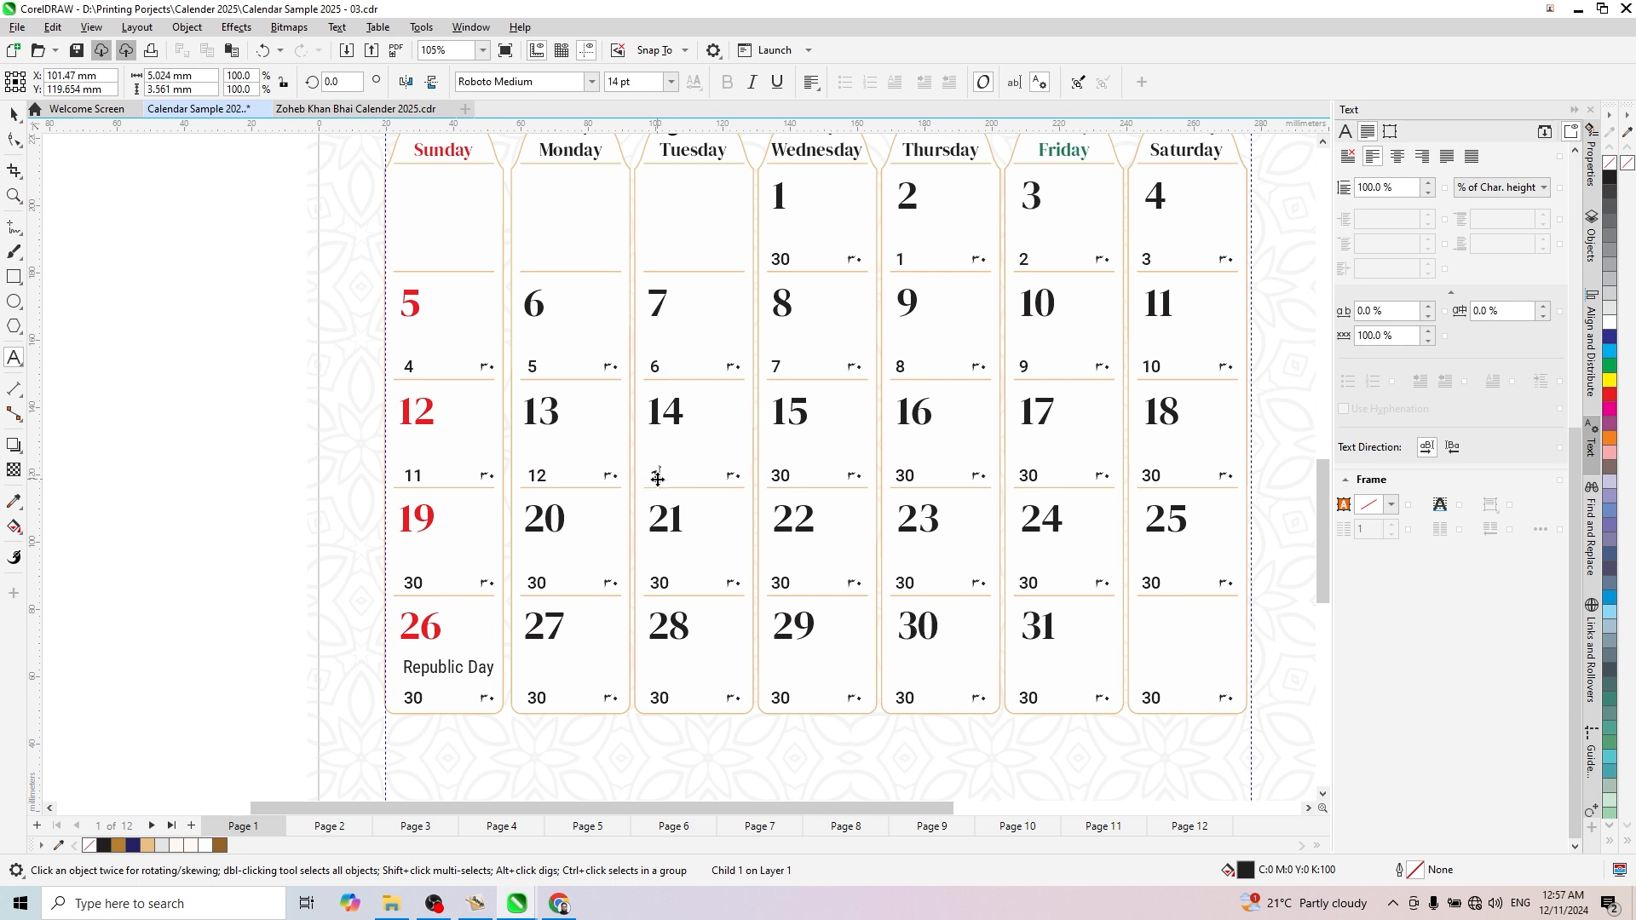
pyautogui.write('3')
# - Set the small English dates in the January 15 to 18 cells to 14, 15, 16 and 17
pyautogui.doubleClick(780, 475)
pyautogui.write('14')
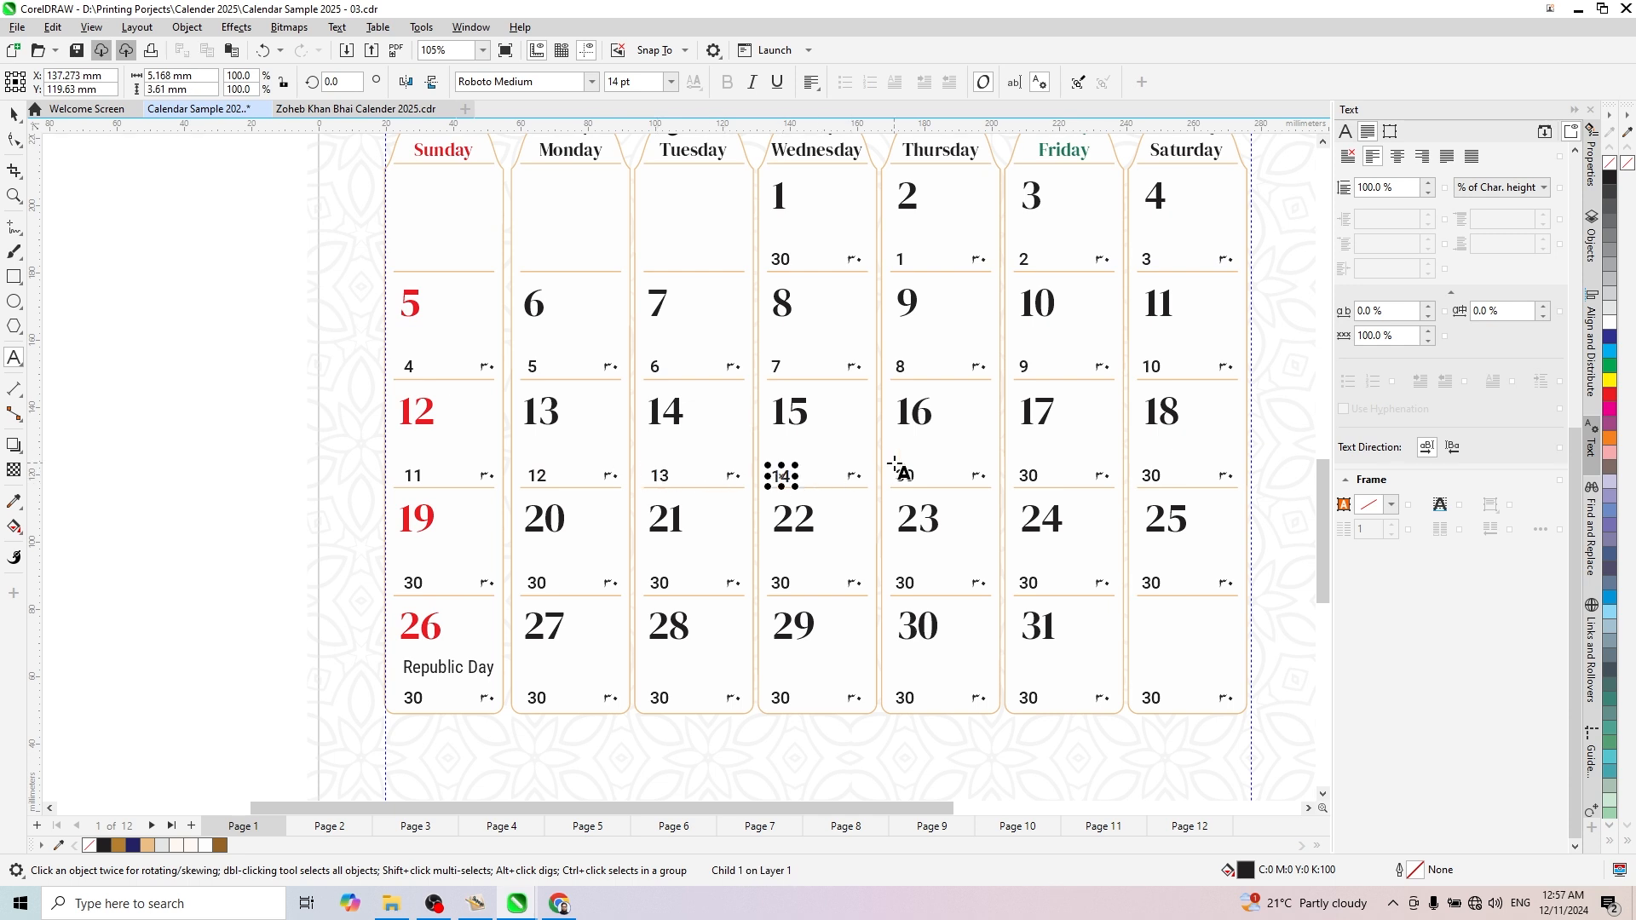
pyautogui.doubleClick(902, 475)
pyautogui.write('15')
pyautogui.doubleClick(1029, 475)
pyautogui.write('16')
pyautogui.doubleClick(1151, 475)
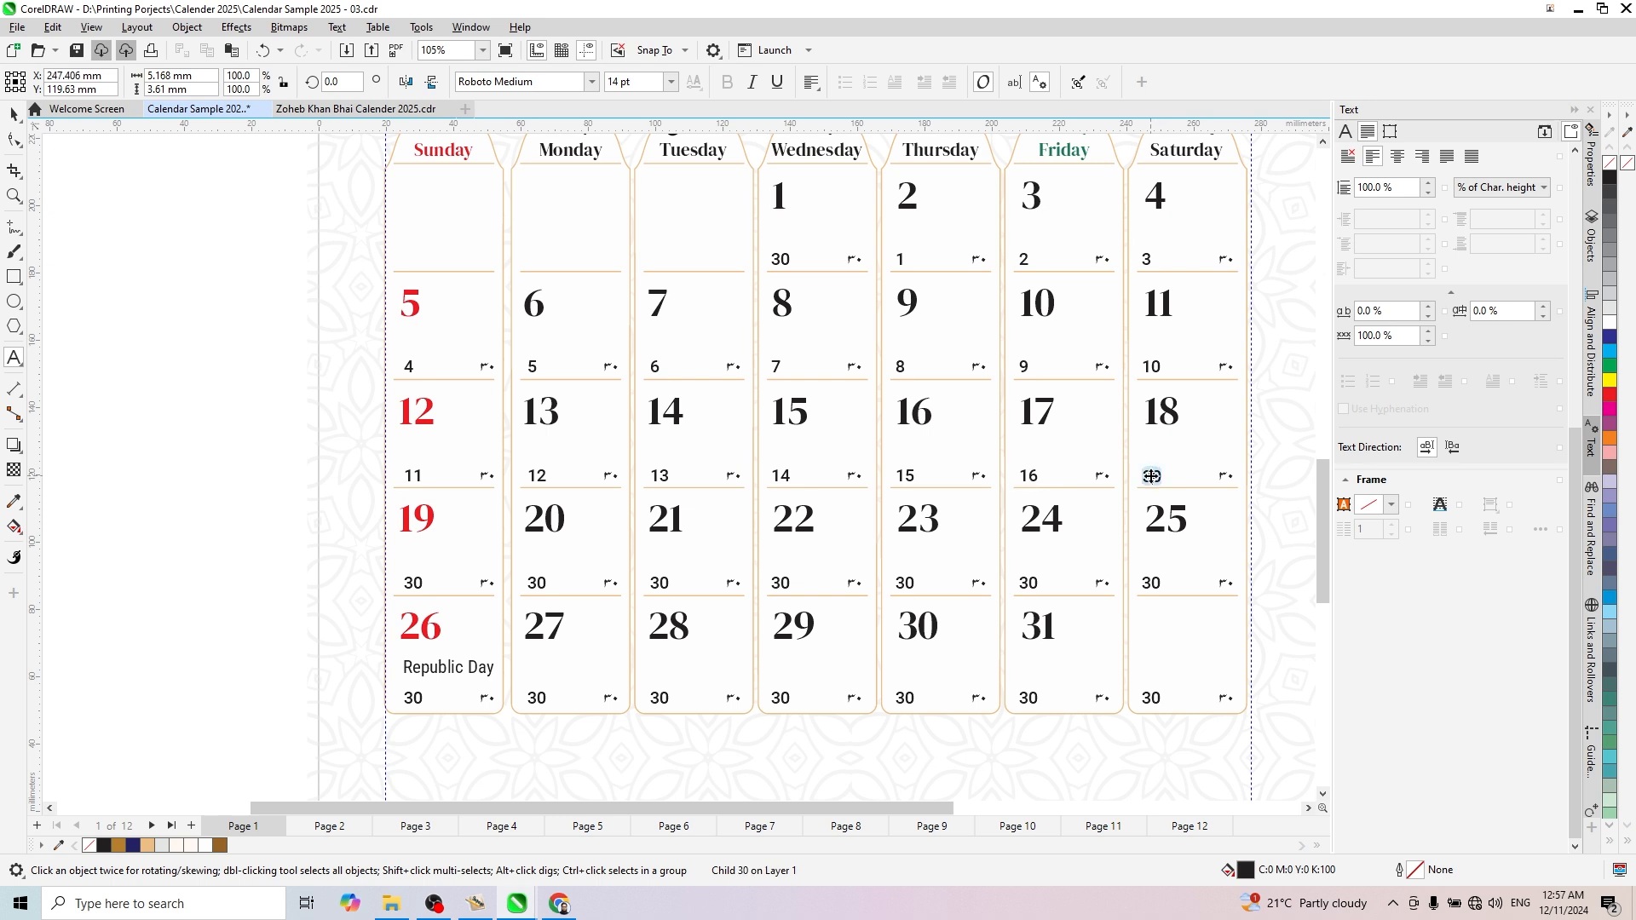
pyautogui.write('17')
# - Set the small English dates in the January 19, 20 and 21 cells to 18, 19 and 20
pyautogui.doubleClick(414, 582)
pyautogui.write('18')
pyautogui.doubleClick(536, 582)
pyautogui.write('19')
pyautogui.doubleClick(659, 582)
pyautogui.write('20')
# - Set the small English dates in the January 22 to 25 cells to 21, 22, 23 and 24
pyautogui.doubleClick(780, 583)
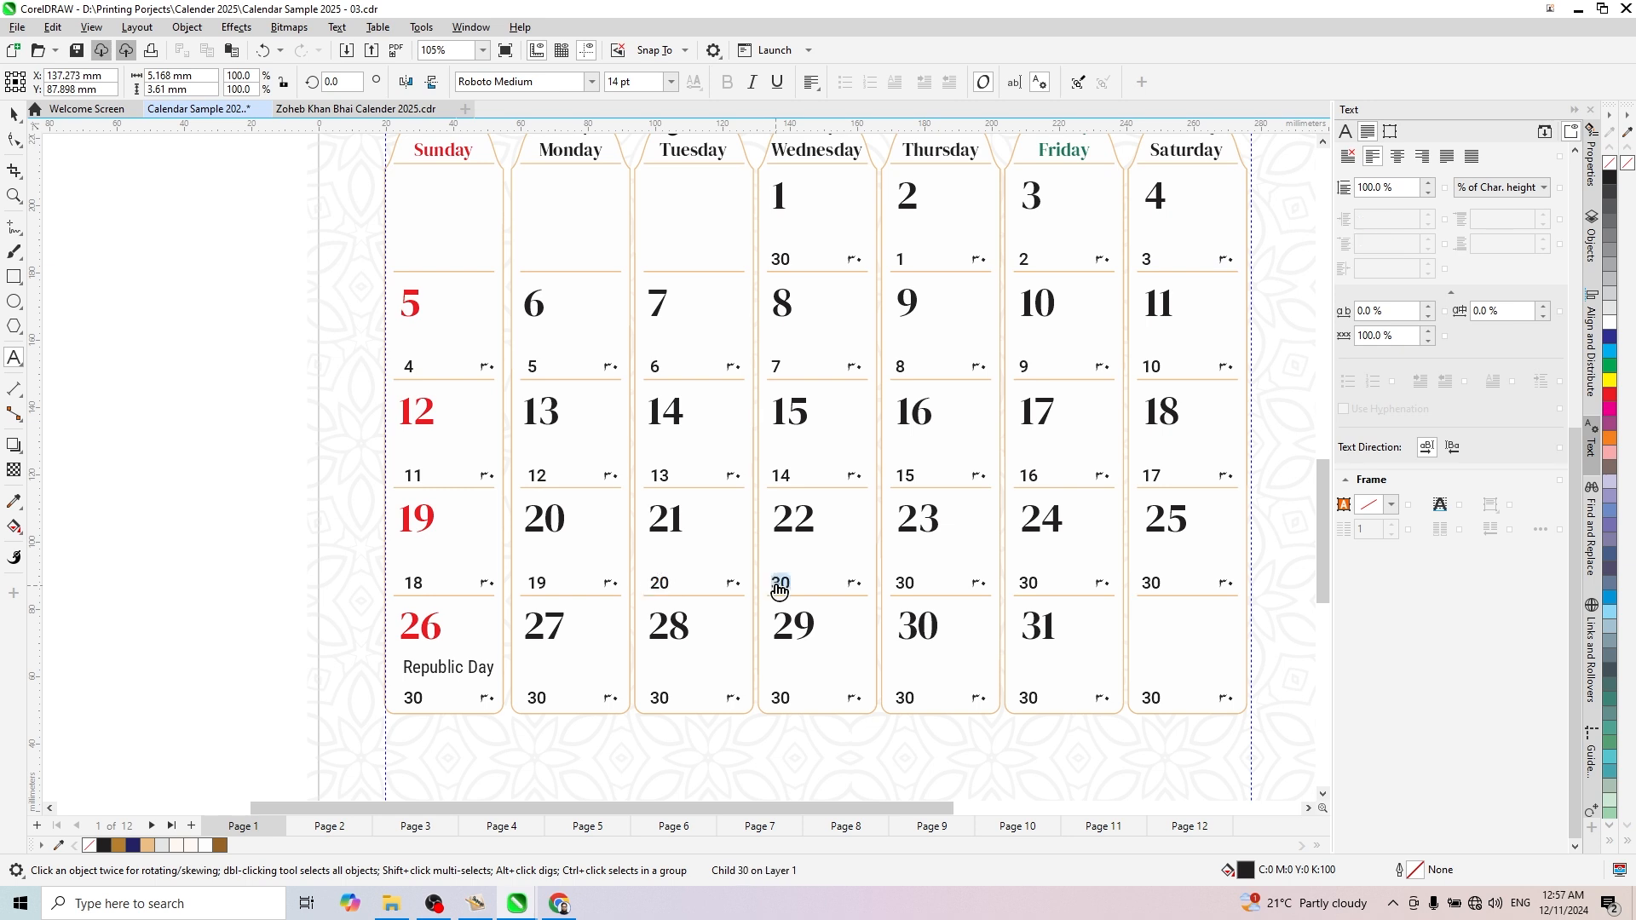
pyautogui.write('21')
pyautogui.doubleClick(903, 584)
pyautogui.write('22')
pyautogui.doubleClick(1027, 582)
pyautogui.write('23')
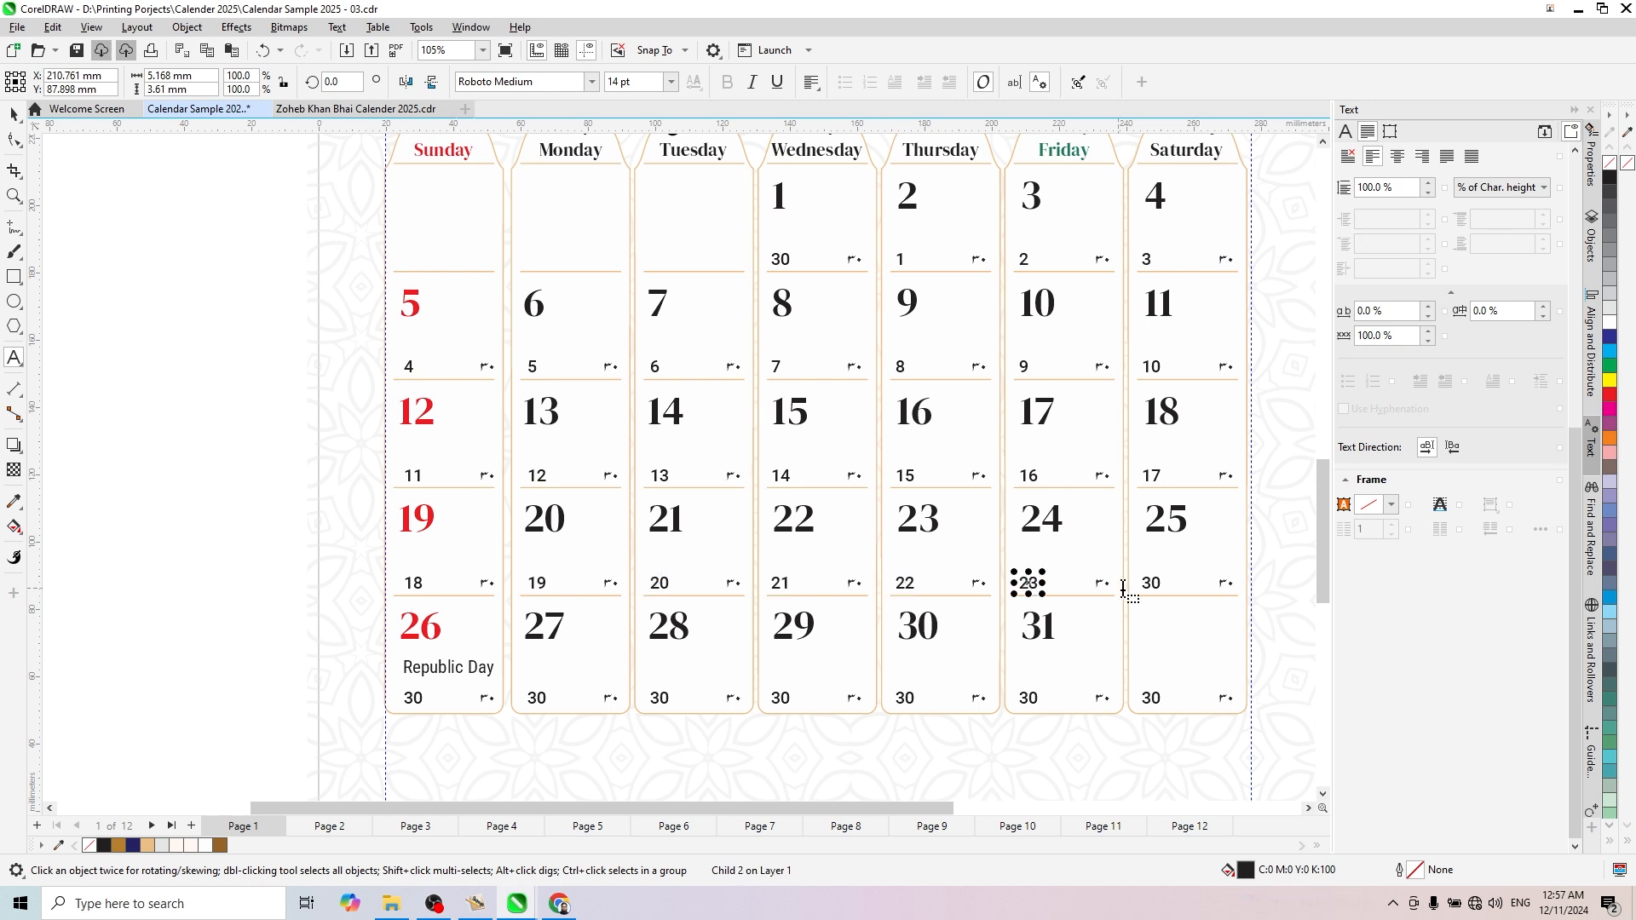
pyautogui.doubleClick(1150, 583)
pyautogui.write('24')
# - Set the small English dates in the January 26, 27 and 28 cells to 25, 26 and 27
pyautogui.doubleClick(412, 698)
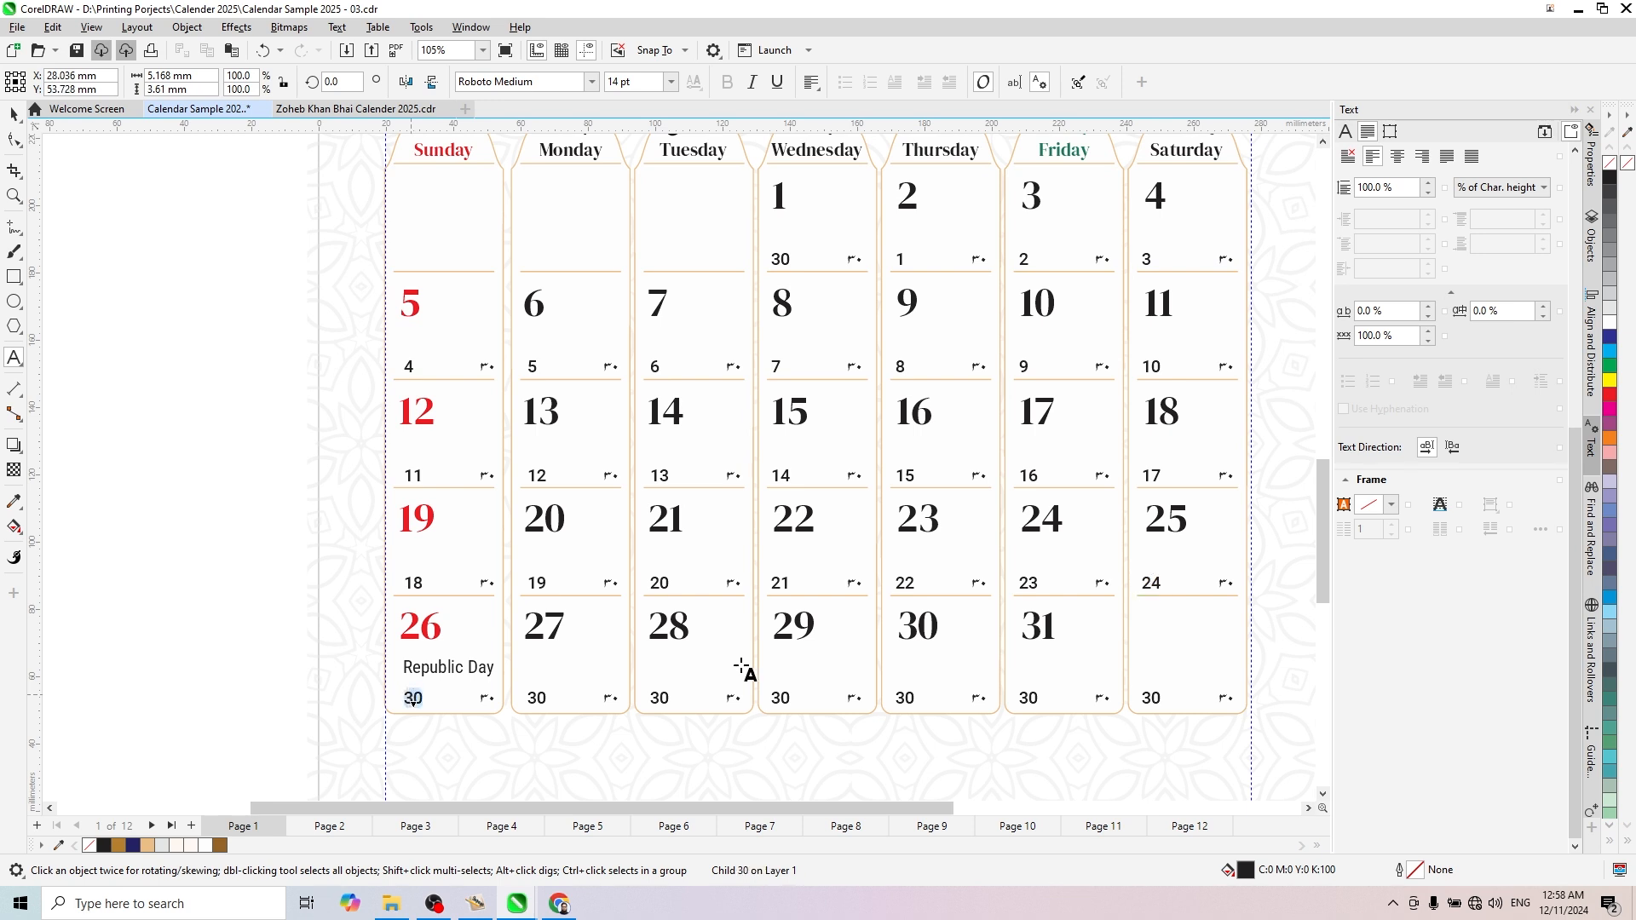
pyautogui.write('25')
pyautogui.doubleClick(535, 697)
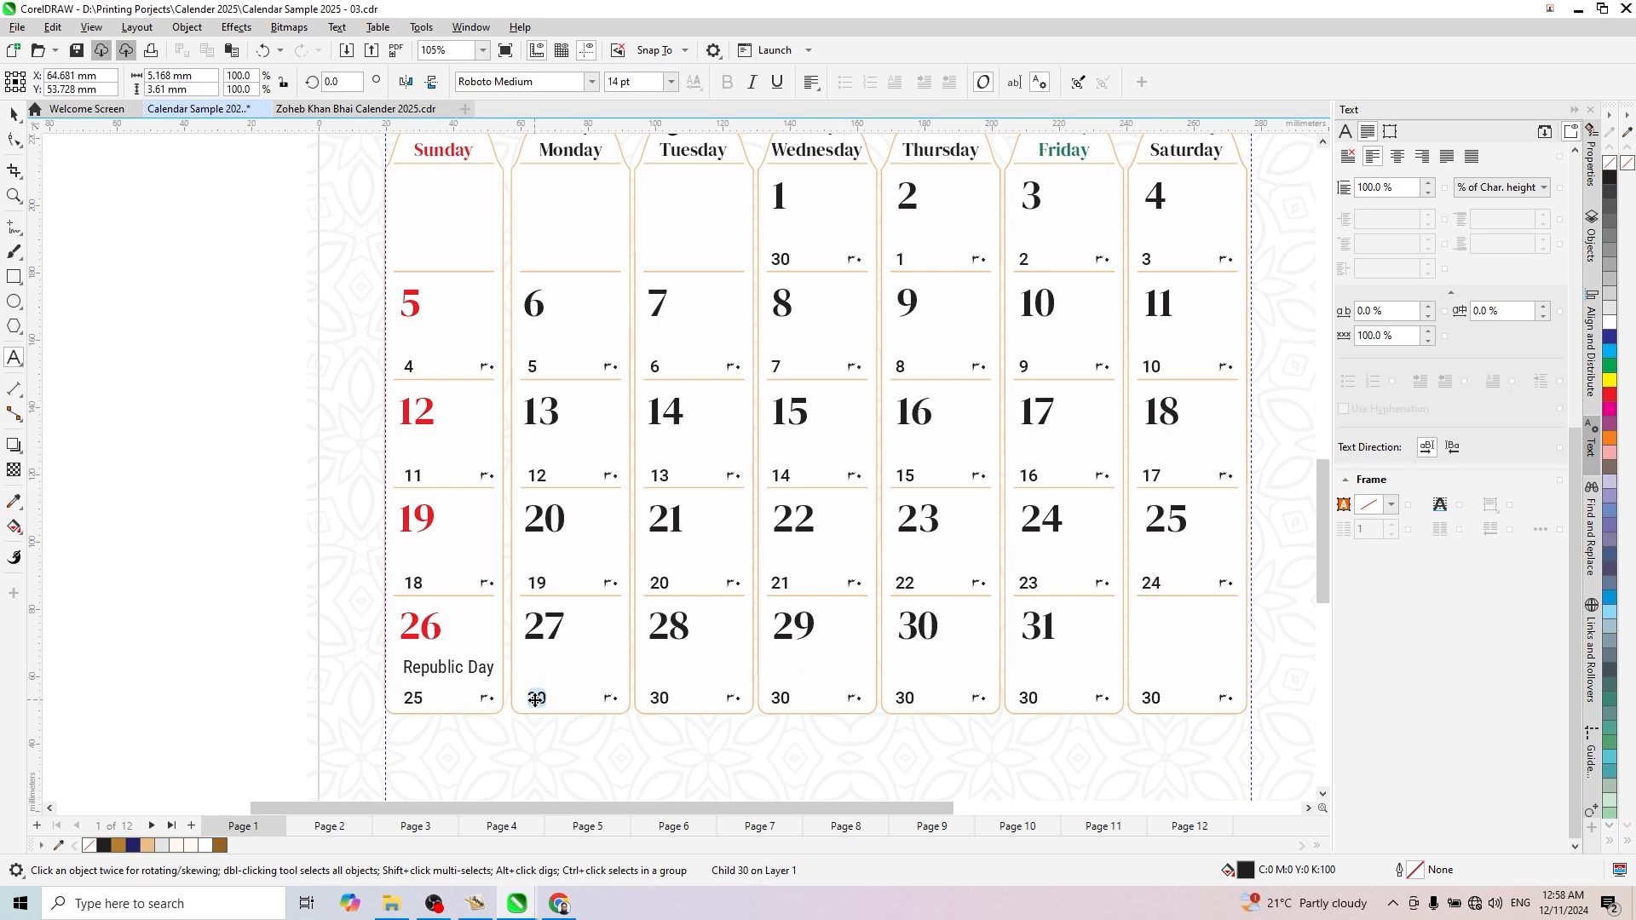
pyautogui.write('26')
pyautogui.doubleClick(663, 698)
pyautogui.write('27')
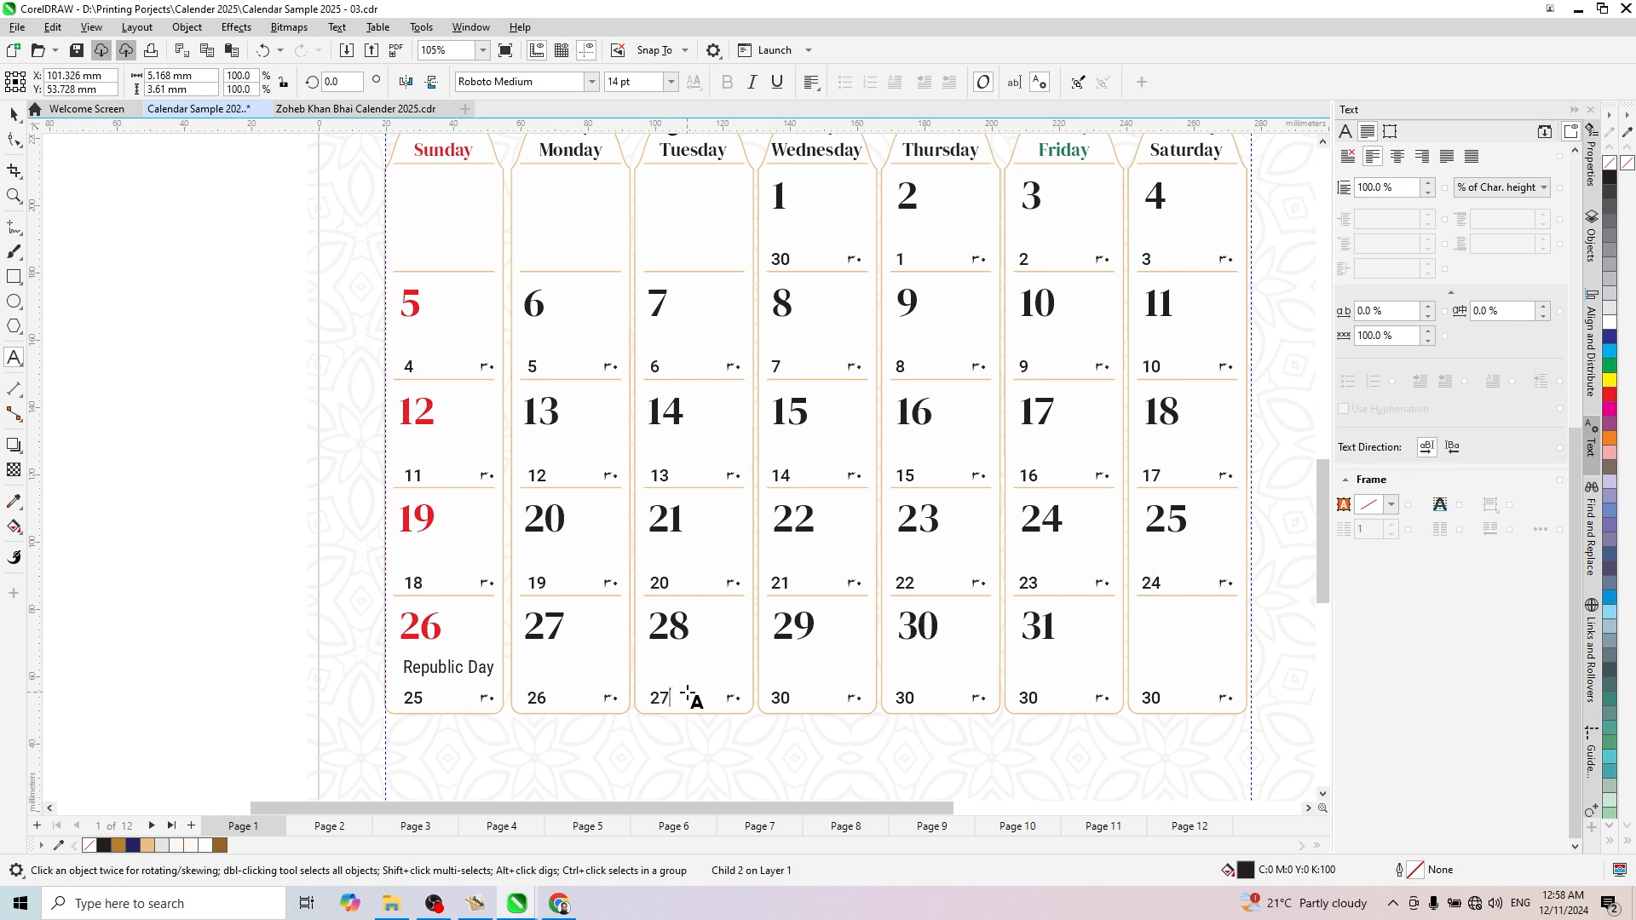
# - Set the small English dates in the January 29 and 30 cells to 28 and 29
pyautogui.doubleClick(780, 698)
pyautogui.write('28')
pyautogui.click(905, 697)
pyautogui.doubleClick(904, 698)
pyautogui.write('29')
pyautogui.press('Escape')
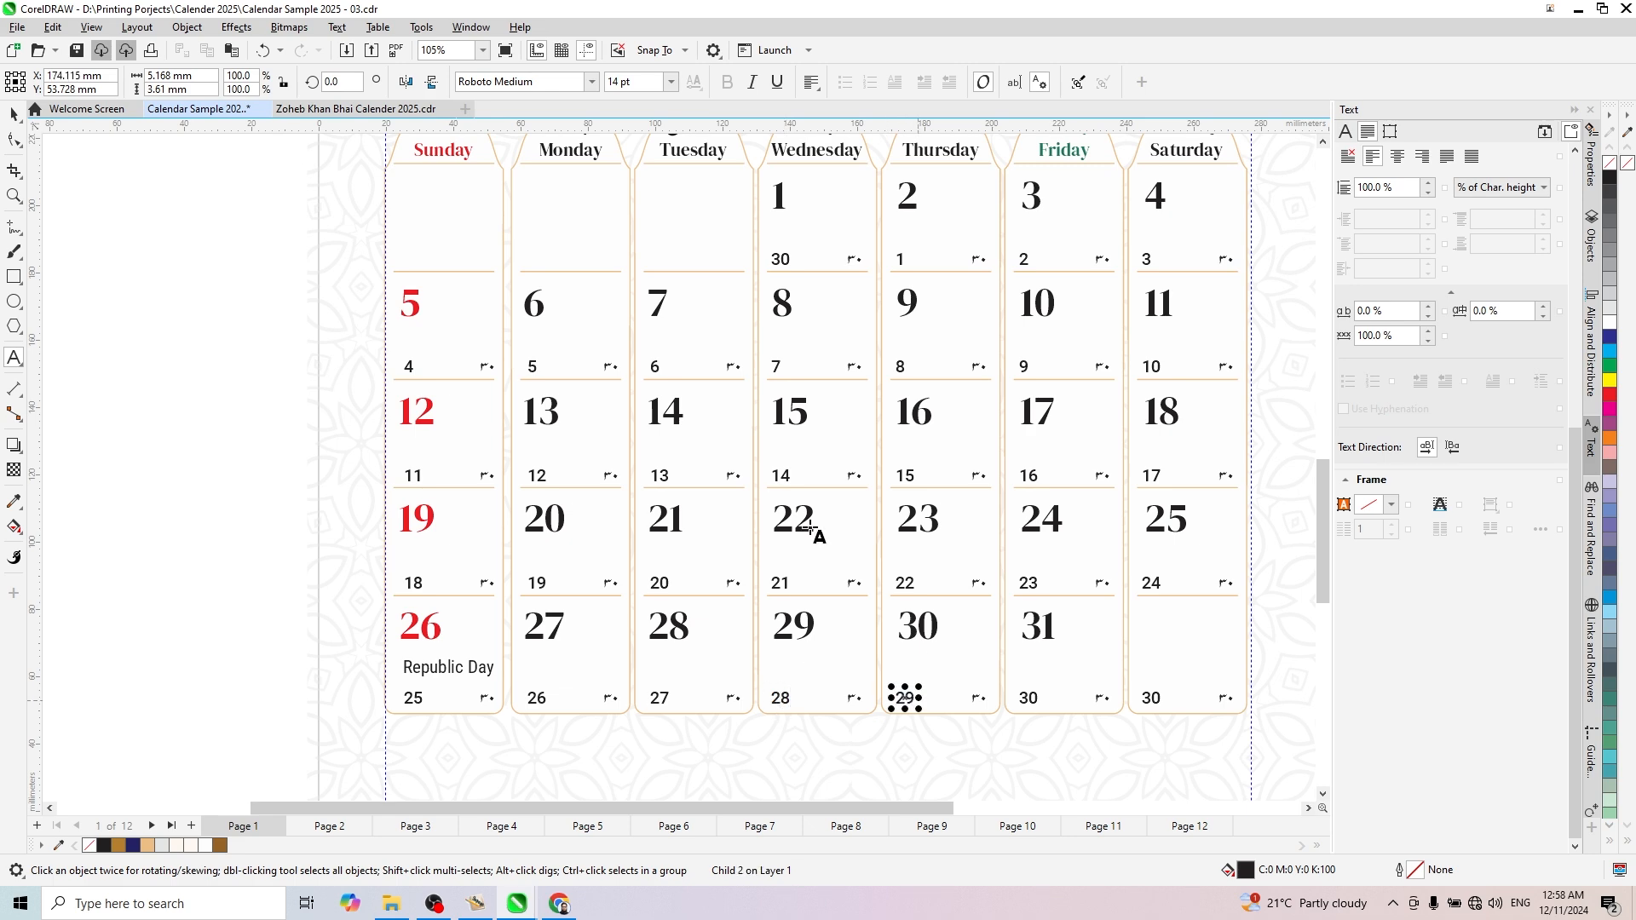
# - Check the January 31 Islamic date in the other open calendar document and set the small English date in that cell to 1
pyautogui.click(313, 111)
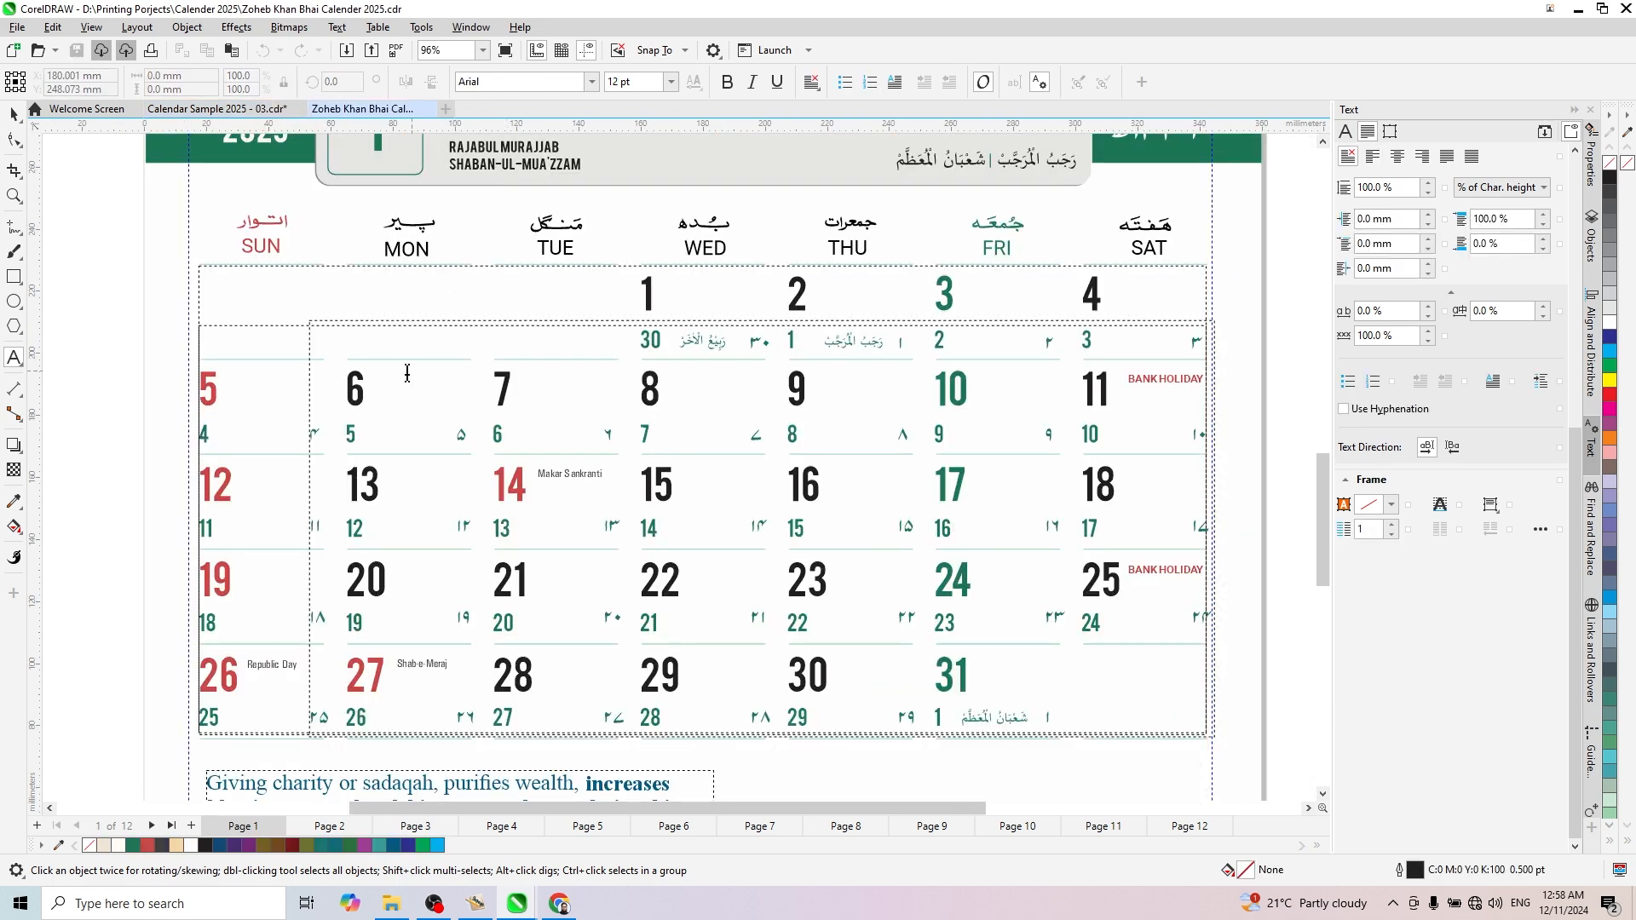
pyautogui.click(217, 109)
pyautogui.doubleClick(1027, 699)
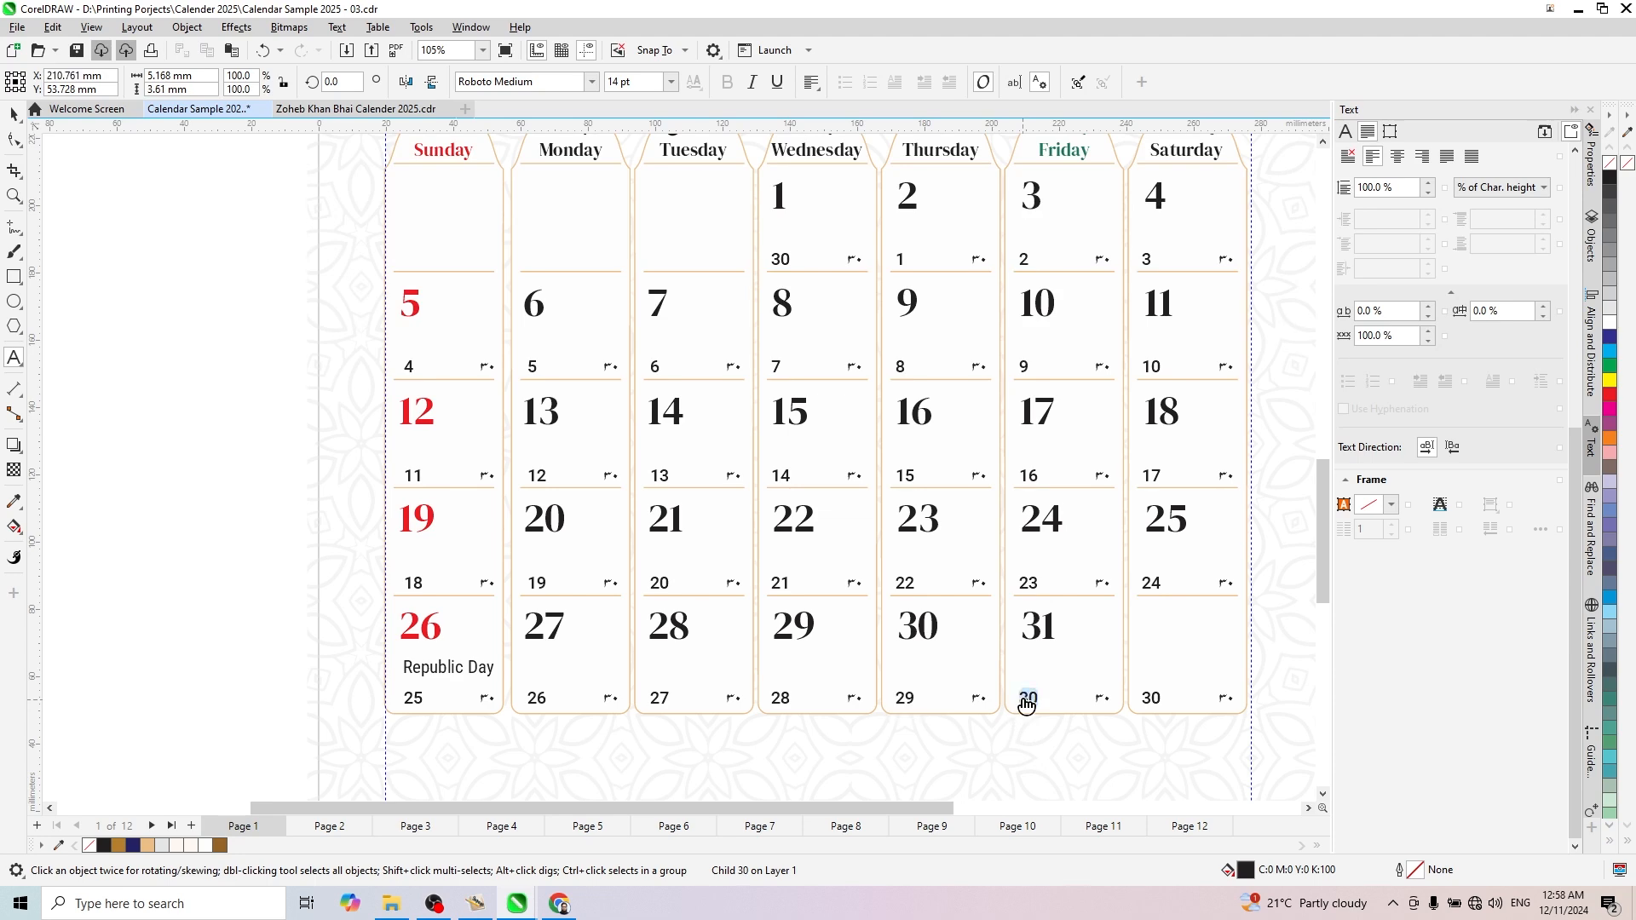
pyautogui.write('1')
pyautogui.press('Escape')
pyautogui.click(262, 429)
pyautogui.scroll(-2, 265, 425)
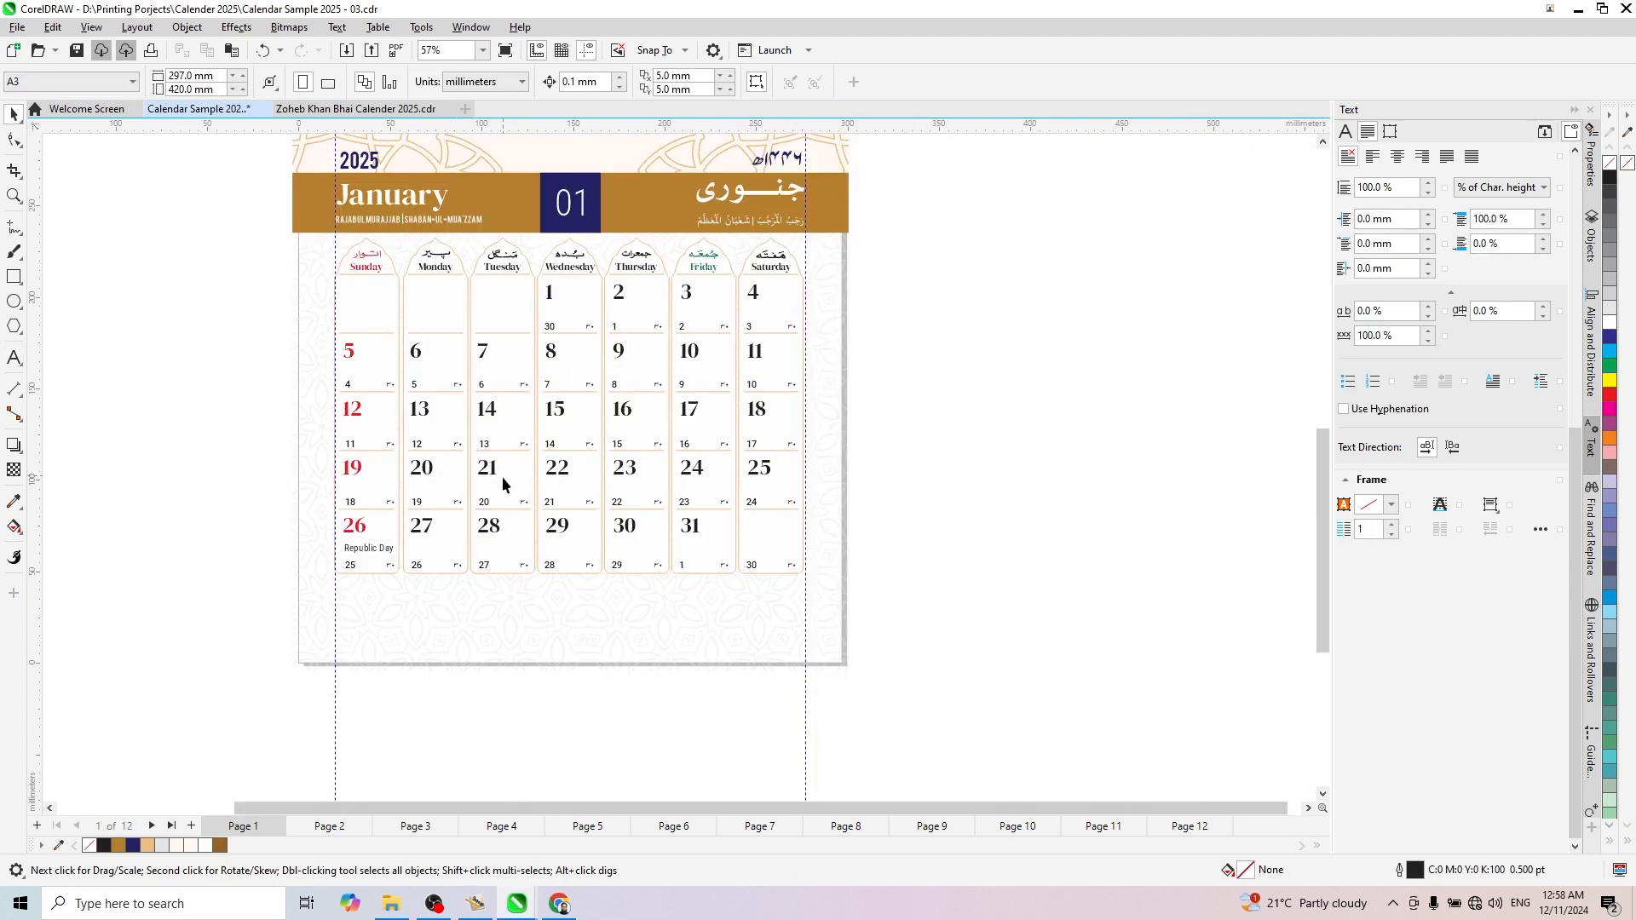
pyautogui.scroll(2, 503, 481)
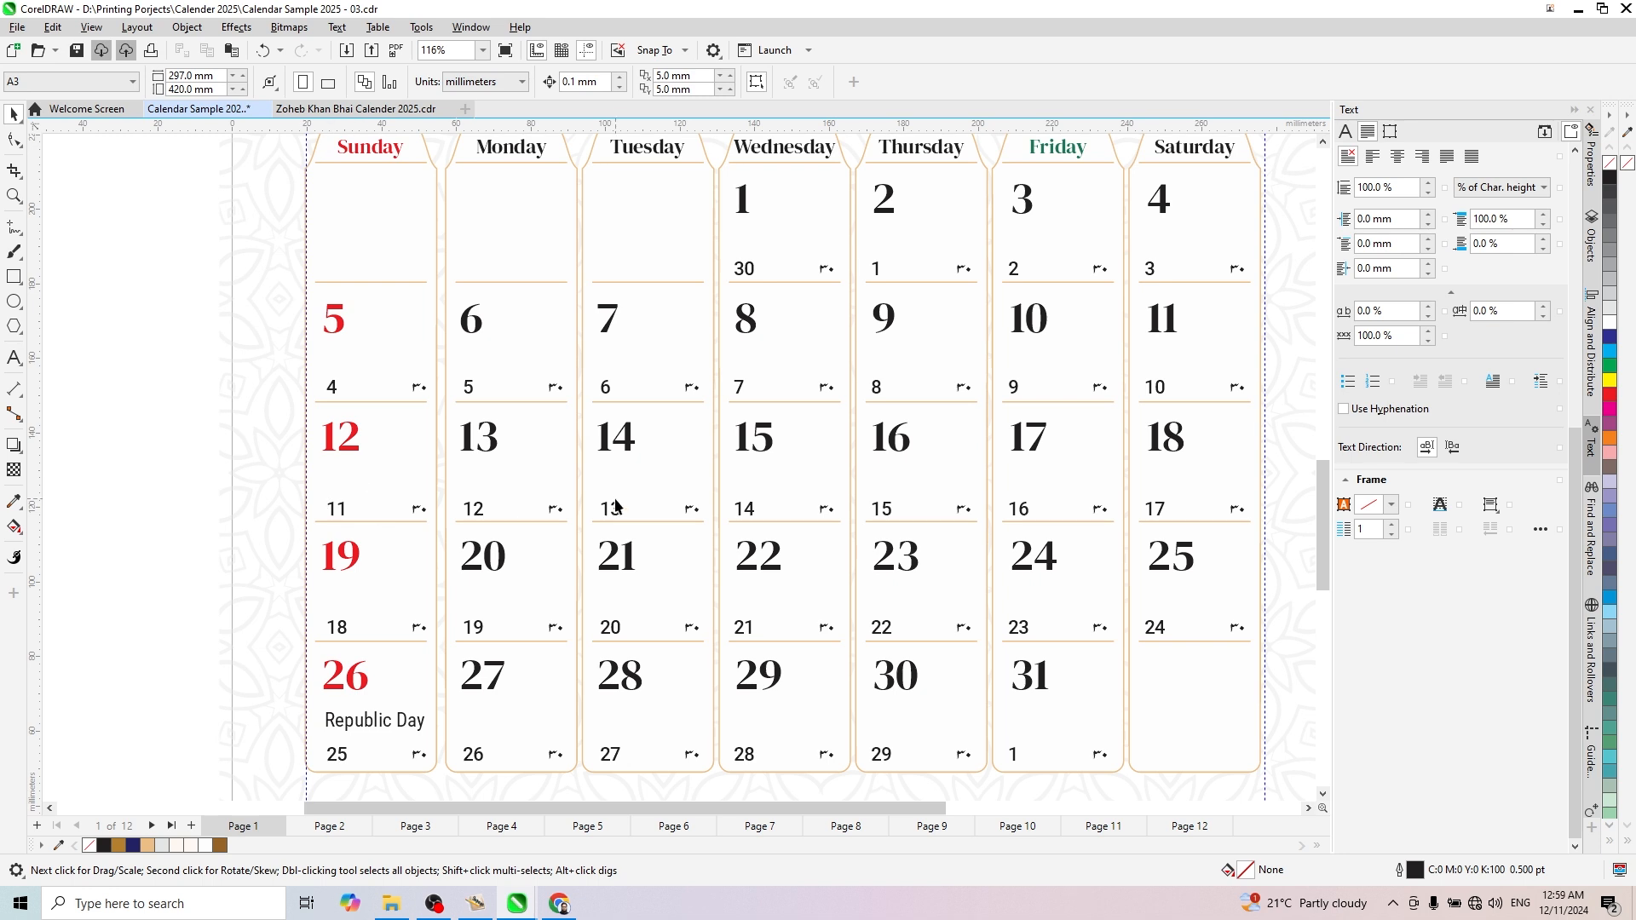
# - Switch the keyboard language to Urdu (Pakistan) and set the small Urdu date in the January 2 cell to ۱
pyautogui.doubleClick(961, 269)
pyautogui.click(67, 148)
pyautogui.click(1520, 903)
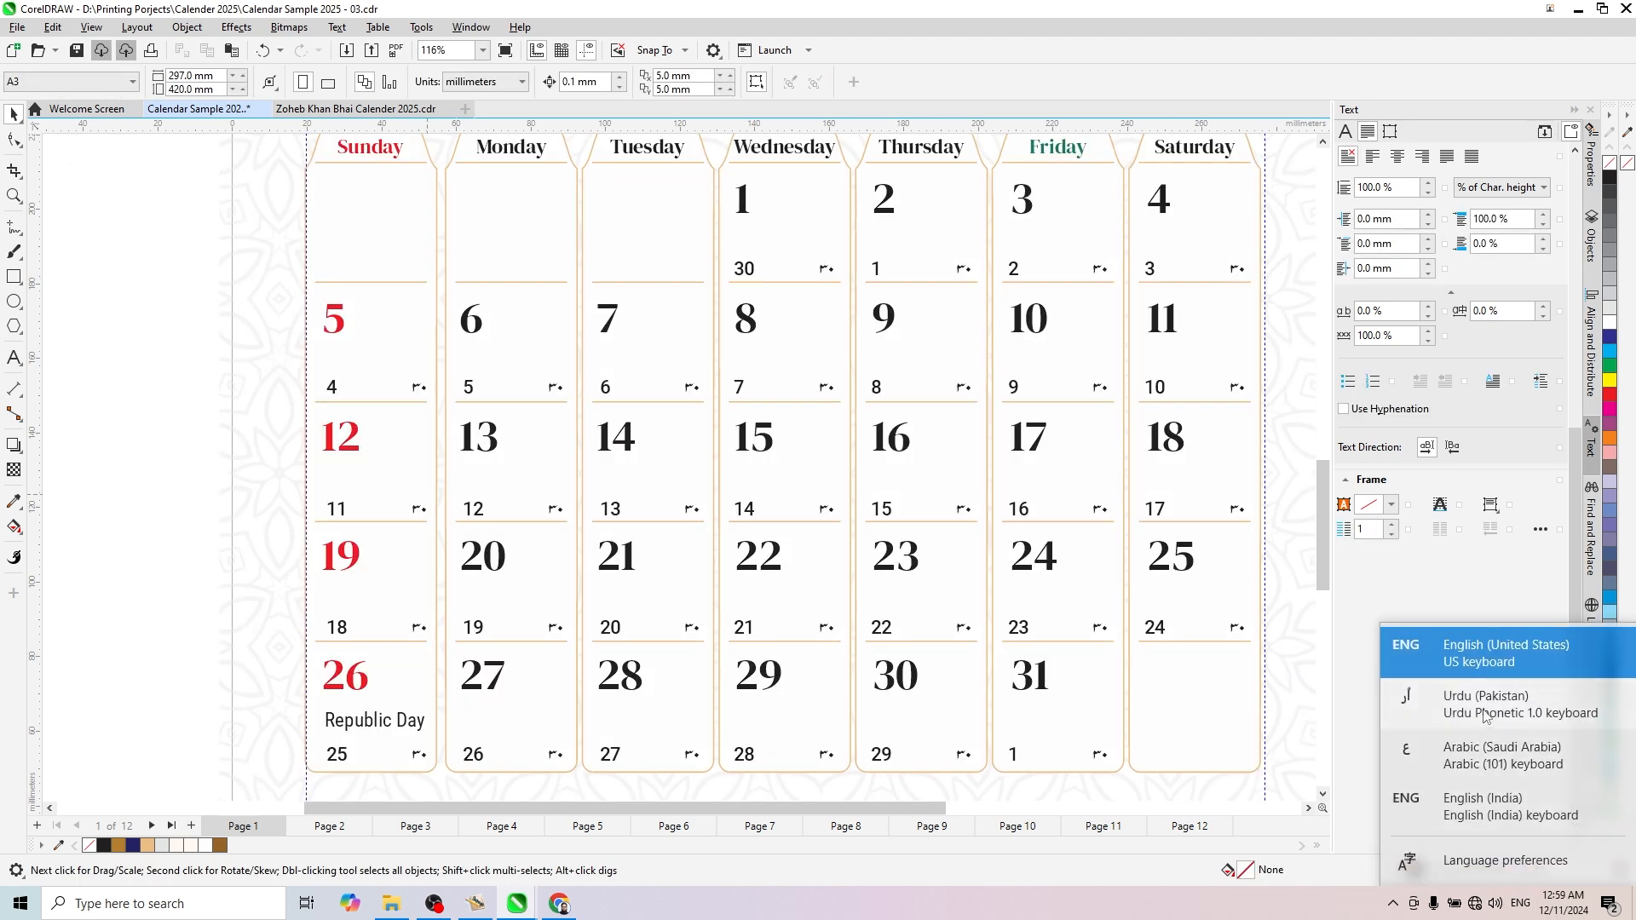
pyautogui.click(1484, 703)
pyautogui.press('F8')
pyautogui.click(962, 269)
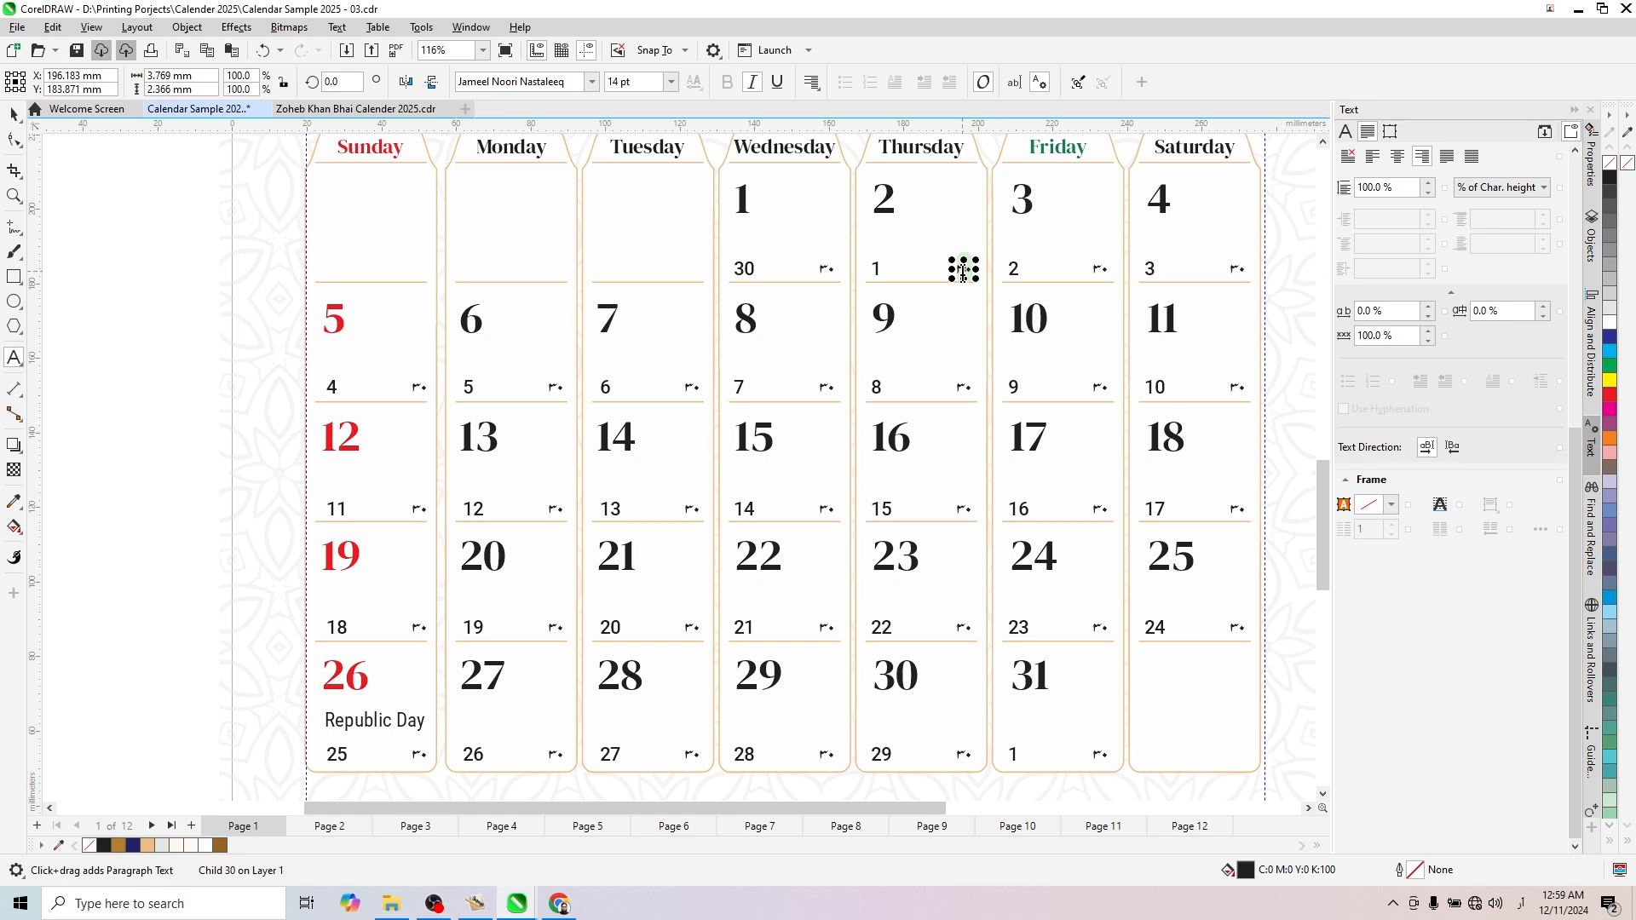
pyautogui.hotkey('ctrl', 'a')
pyautogui.write('۱')
# - Set the small Urdu dates in the January 3 and 4 cells to ۲ and ۳
pyautogui.scroll(1, 1152, 285)
pyautogui.click(1082, 263)
pyautogui.hotkey('ctrl', 'a')
pyautogui.write('۲')
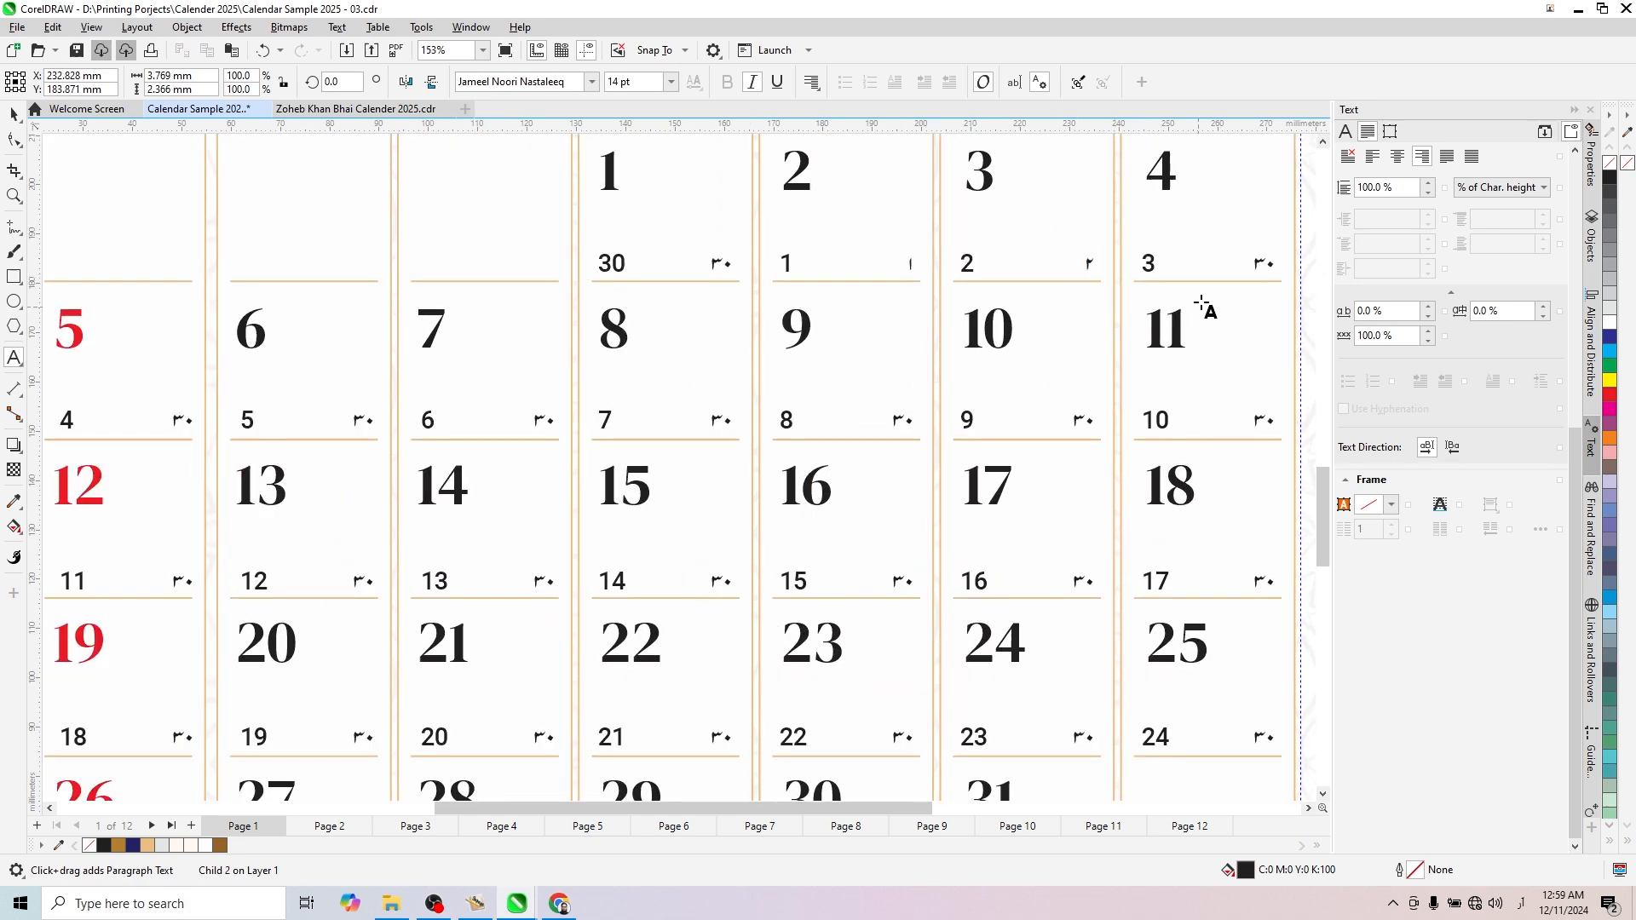
pyautogui.click(1256, 261)
pyautogui.hotkey('ctrl', 'a')
pyautogui.scroll(-2, 1155, 281)
pyautogui.scroll(1, 541, 375)
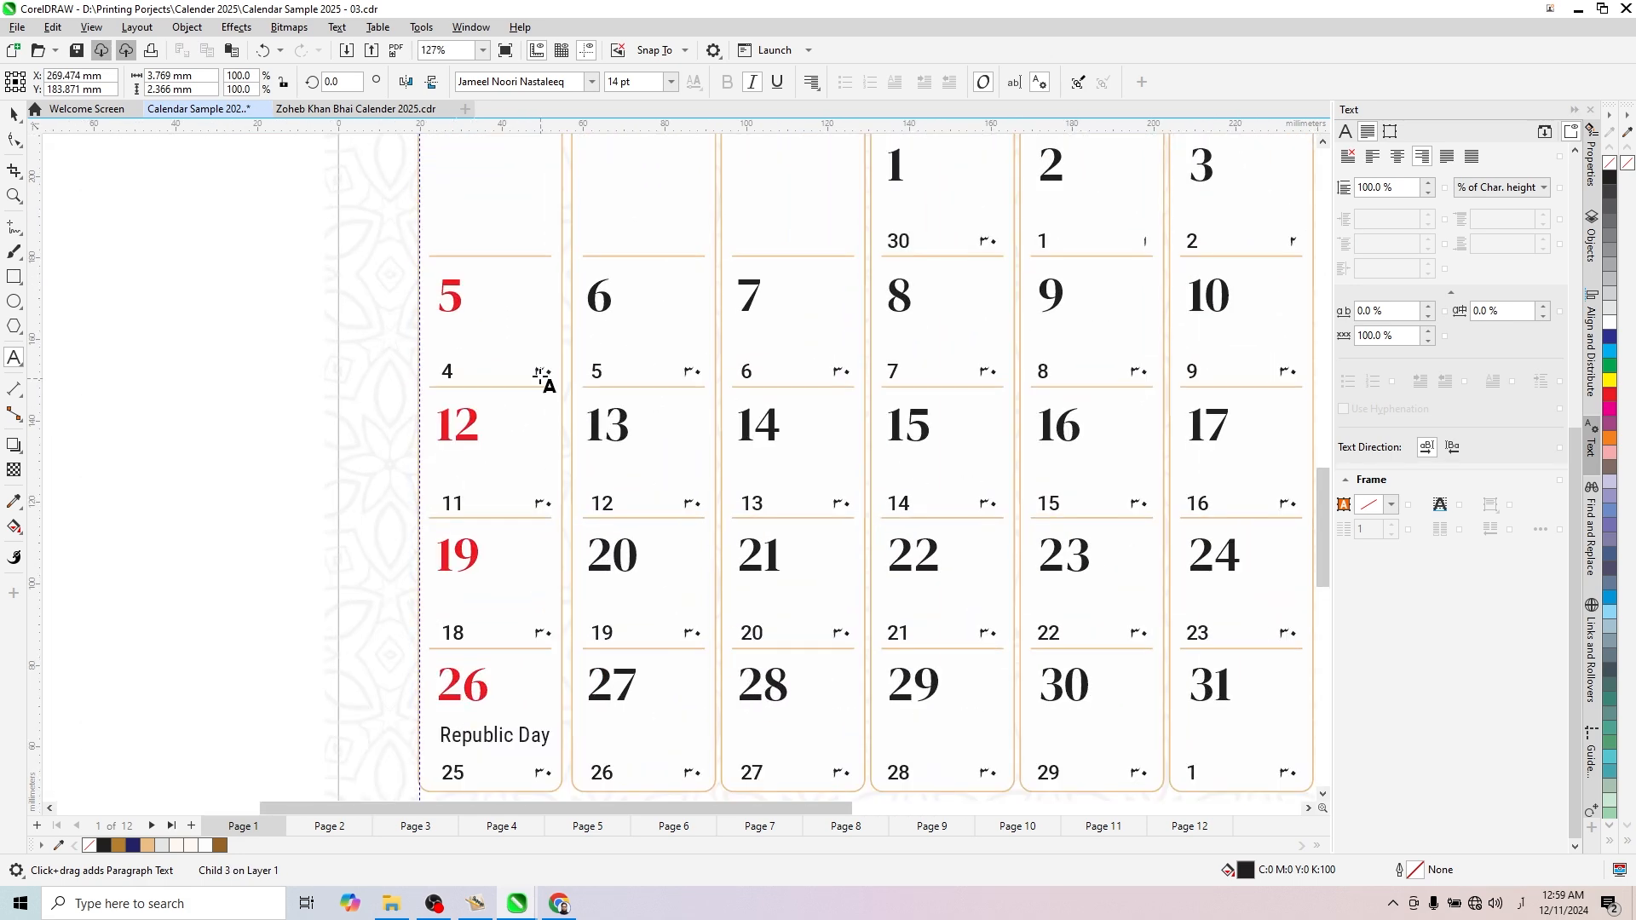
# - Set the small Urdu dates in the January 5 and 6 cells to ۴ and ۵
pyautogui.click(540, 376)
pyautogui.hotkey('ctrl', 'a')
pyautogui.scroll(-3, 555, 411)
pyautogui.scroll(1, 609, 396)
pyautogui.write('۴')
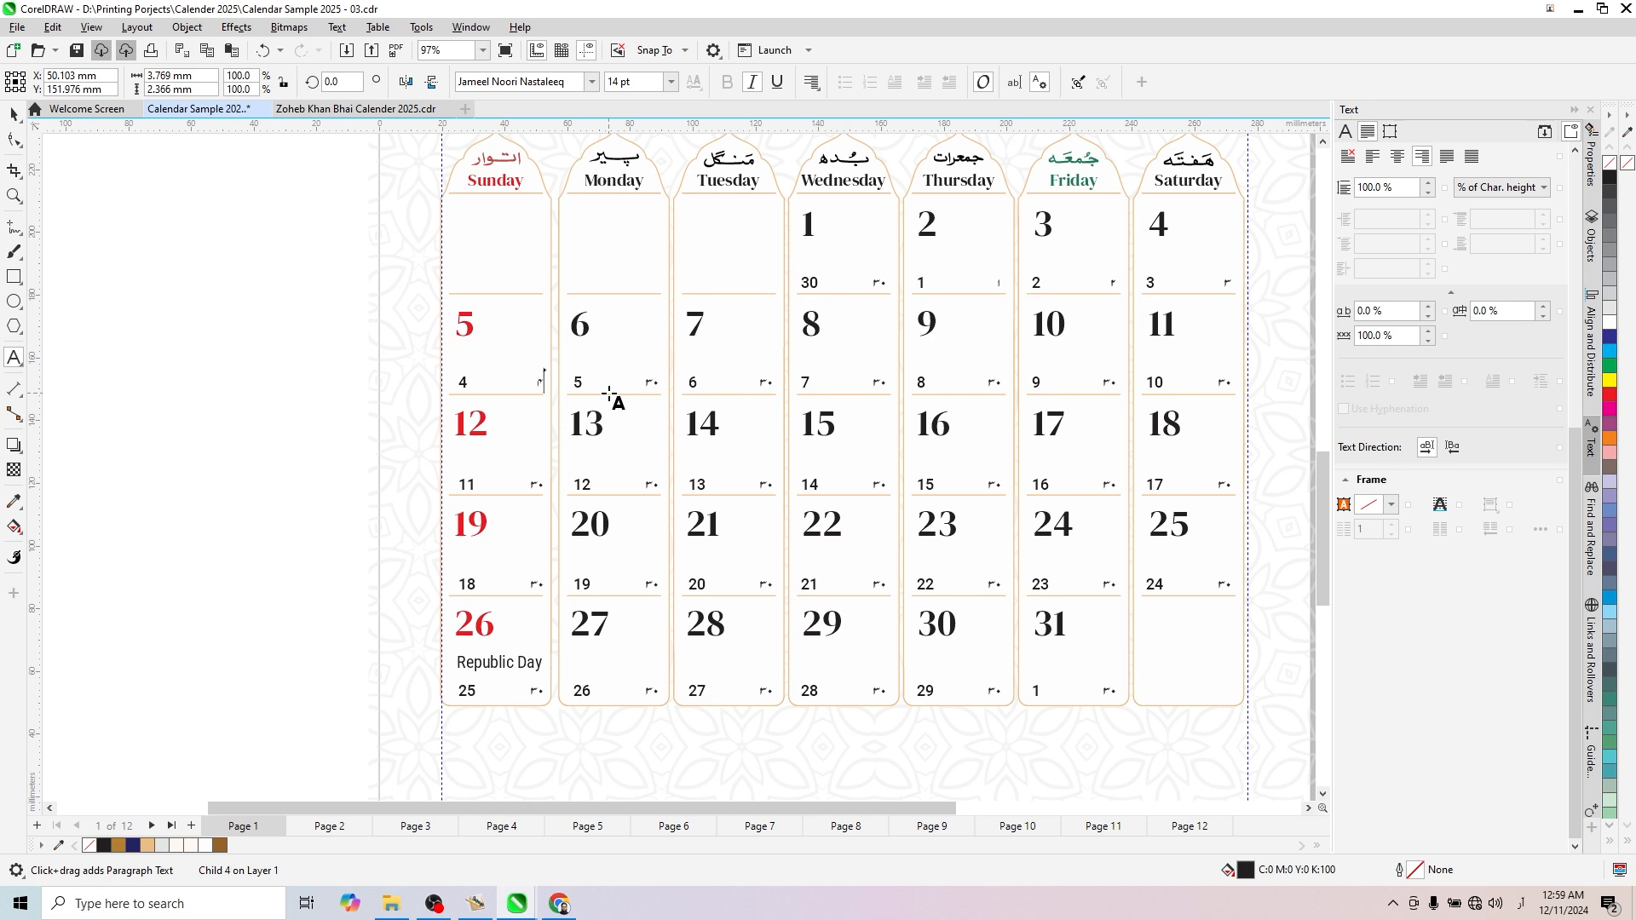
pyautogui.click(651, 382)
pyautogui.hotkey('ctrl', 'a')
pyautogui.write('۵')
# - Set the small Urdu dates in the January 7 and 8 cells to ۶ and ۷
pyautogui.click(765, 382)
pyautogui.hotkey('ctrl', 'a')
pyautogui.write('۶')
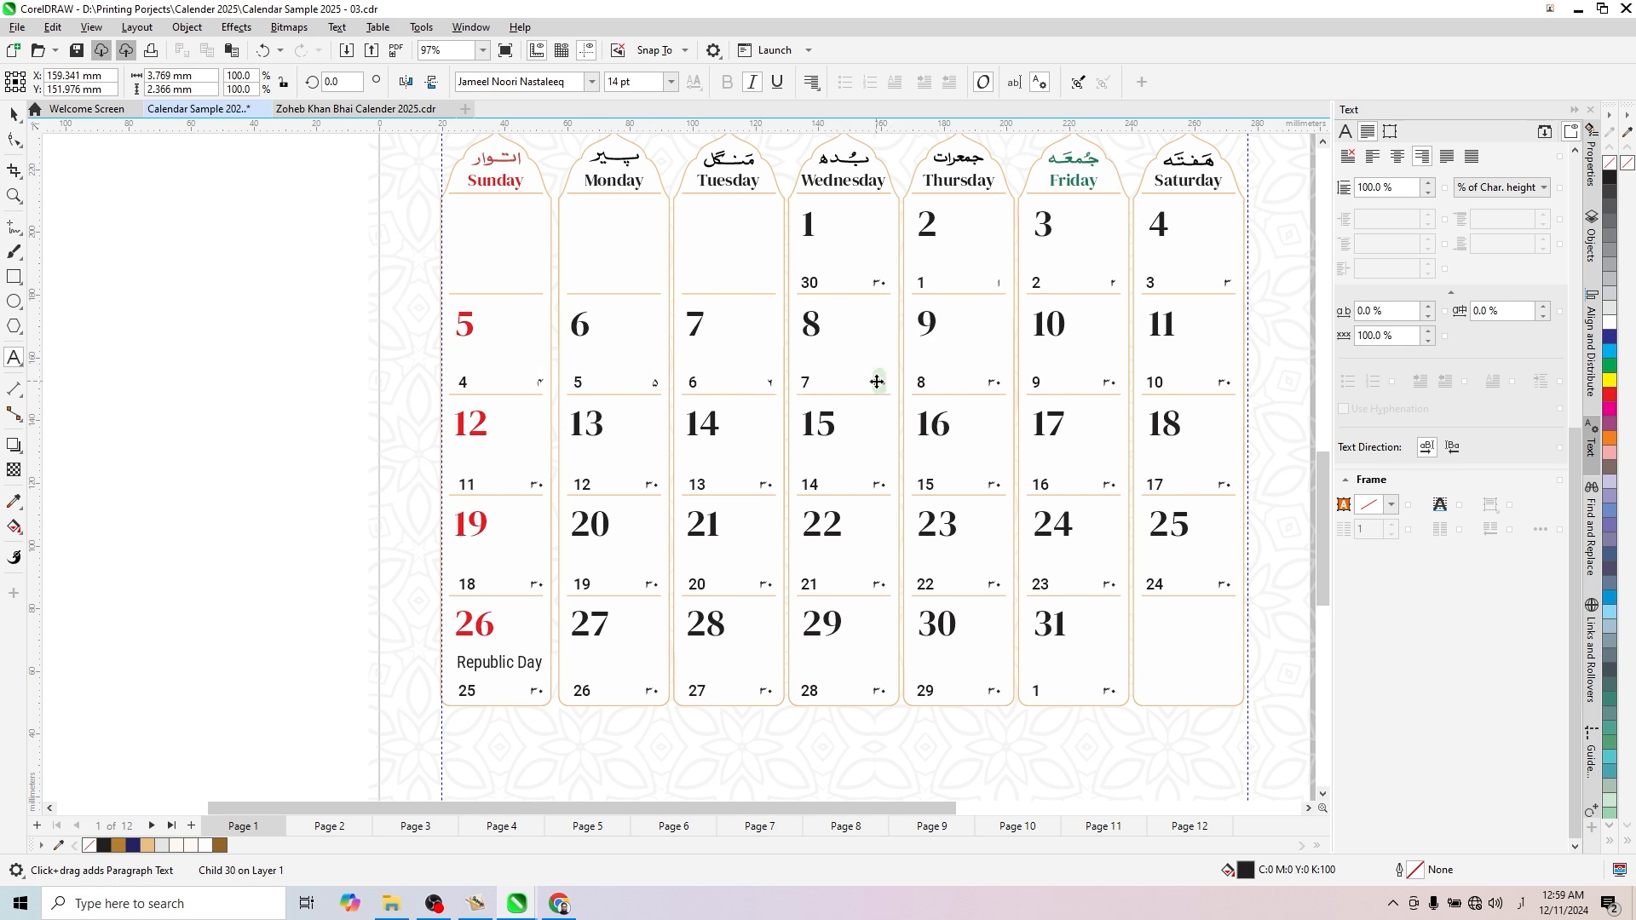
pyautogui.click(878, 382)
pyautogui.hotkey('ctrl', 'a')
pyautogui.write('۷')
# - Set the small Urdu dates in the January 9 and 10 cells to ۸ and ۹
pyautogui.click(994, 382)
pyautogui.hotkey('ctrl', 'a')
pyautogui.write('۸')
pyautogui.click(1109, 383)
pyautogui.hotkey('ctrl', 'a')
pyautogui.write('۹')
# - Set the small Urdu date in the January 11 cell to ۱۰
pyautogui.click(1224, 386)
pyautogui.scroll(3, 1224, 388)
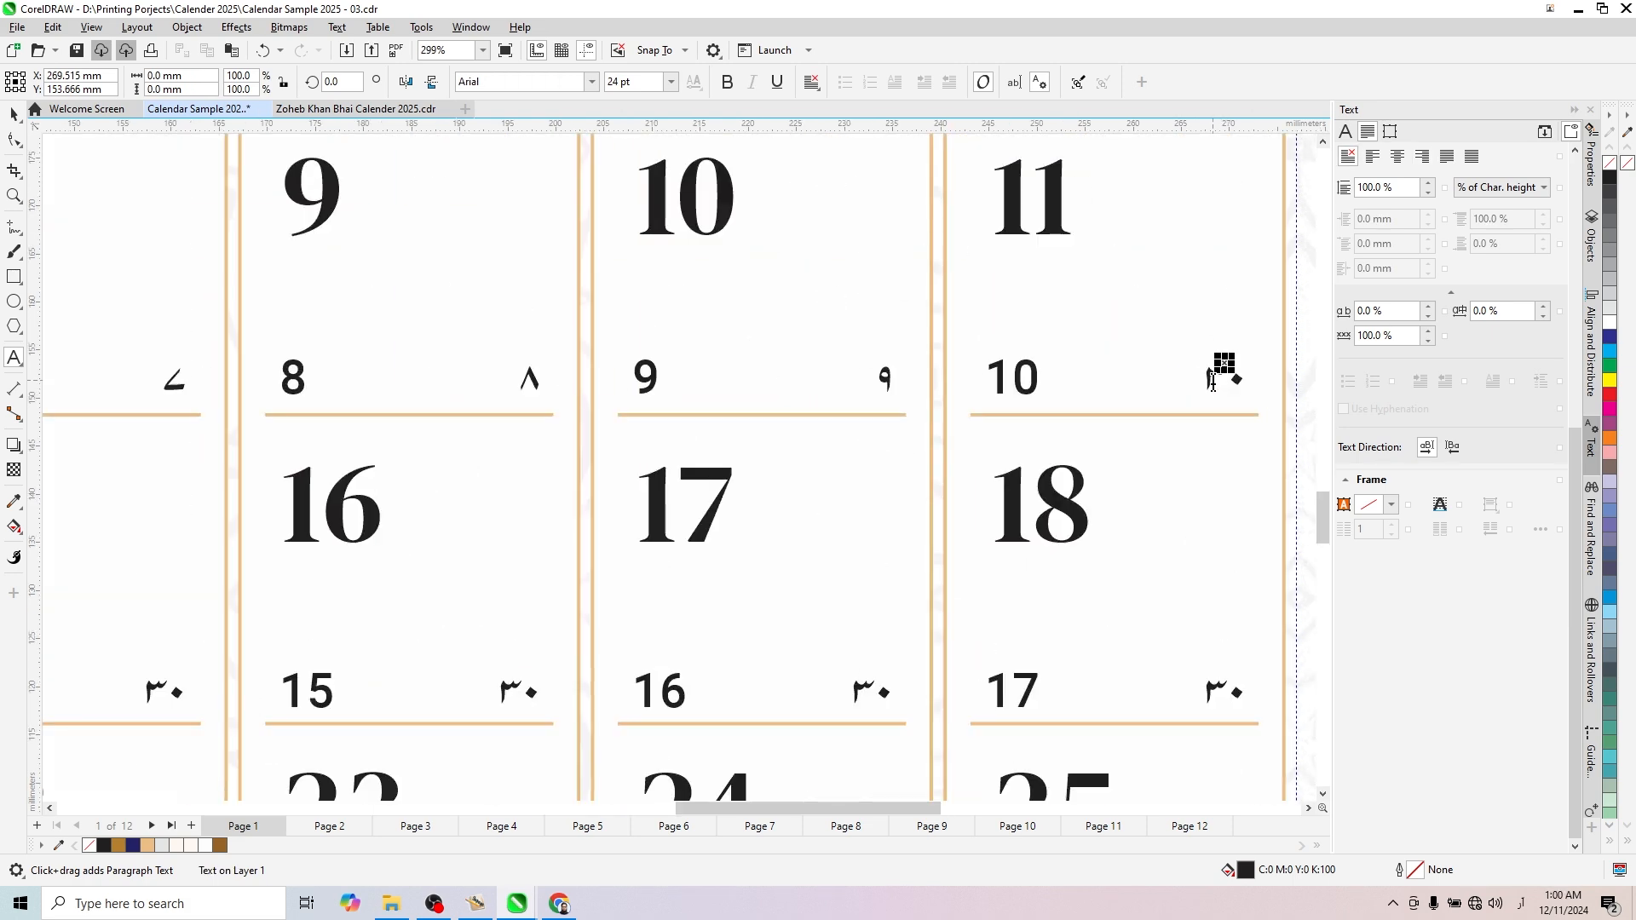
pyautogui.click(1218, 375)
pyautogui.hotkey('ctrl', 'a')
pyautogui.write('۱۰')
# - Set the small Urdu dates in the January 12 and 13 cells to ۱۱ and ۱۲
pyautogui.scroll(-2, 971, 471)
pyautogui.scroll(2, 971, 471)
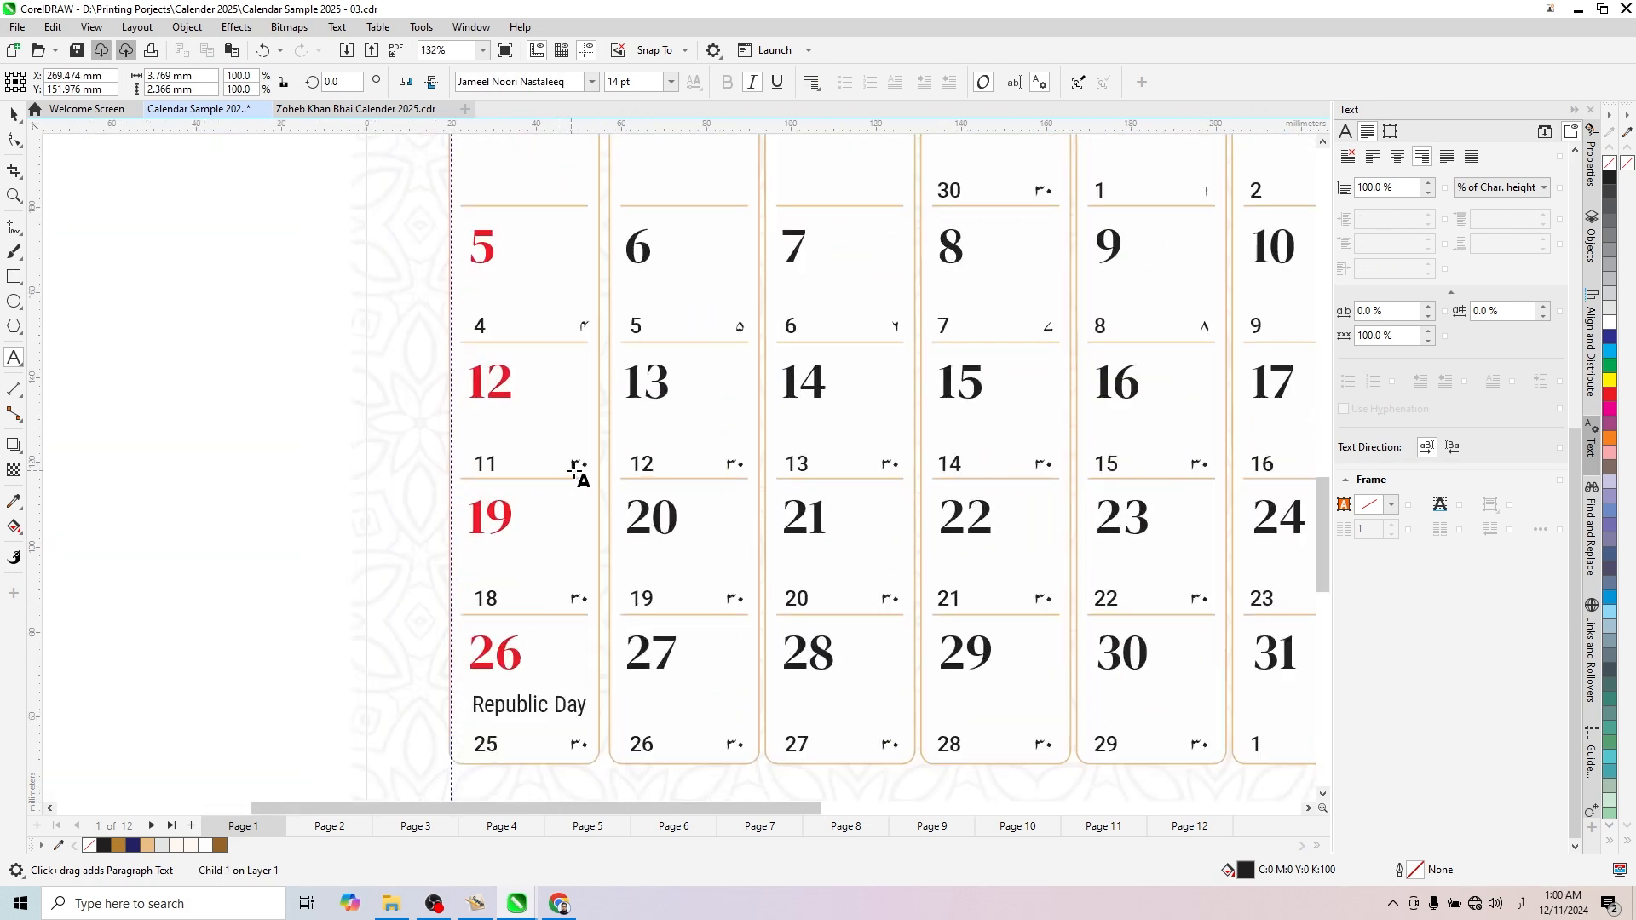
pyautogui.click(576, 468)
pyautogui.hotkey('ctrl', 'a')
pyautogui.write('۱۱')
pyautogui.hotkey('ctrl', 'a')
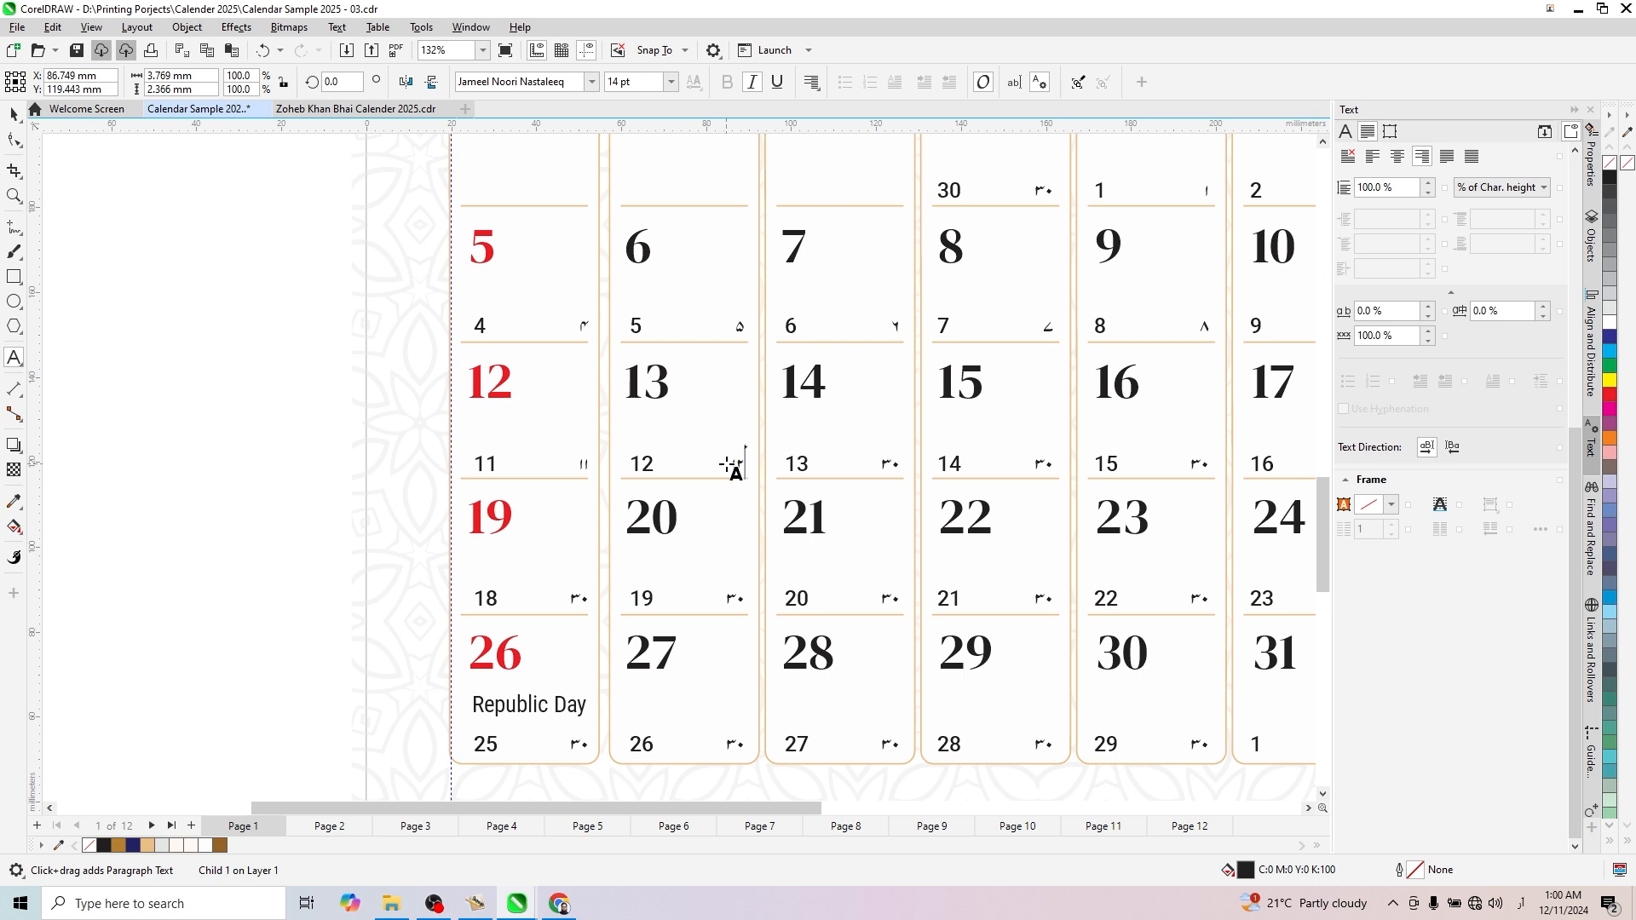
pyautogui.write('۱۲')
# - Set the small Urdu dates in the January 14 and 15 cells to ۱۳ and ۱۴
pyautogui.click(890, 464)
pyautogui.hotkey('ctrl', 'a')
pyautogui.write('۱۳')
pyautogui.click(1043, 464)
pyautogui.hotkey('ctrl', 'a')
pyautogui.write('۱۴')
# - Set the small Urdu dates in the January 16 and 17 cells to ۱۵ and ۱۶
pyautogui.click(1199, 464)
pyautogui.hotkey('ctrl', 'a')
pyautogui.write('۱۵')
pyautogui.scroll(-2, 645, 394)
pyautogui.scroll(2, 1062, 435)
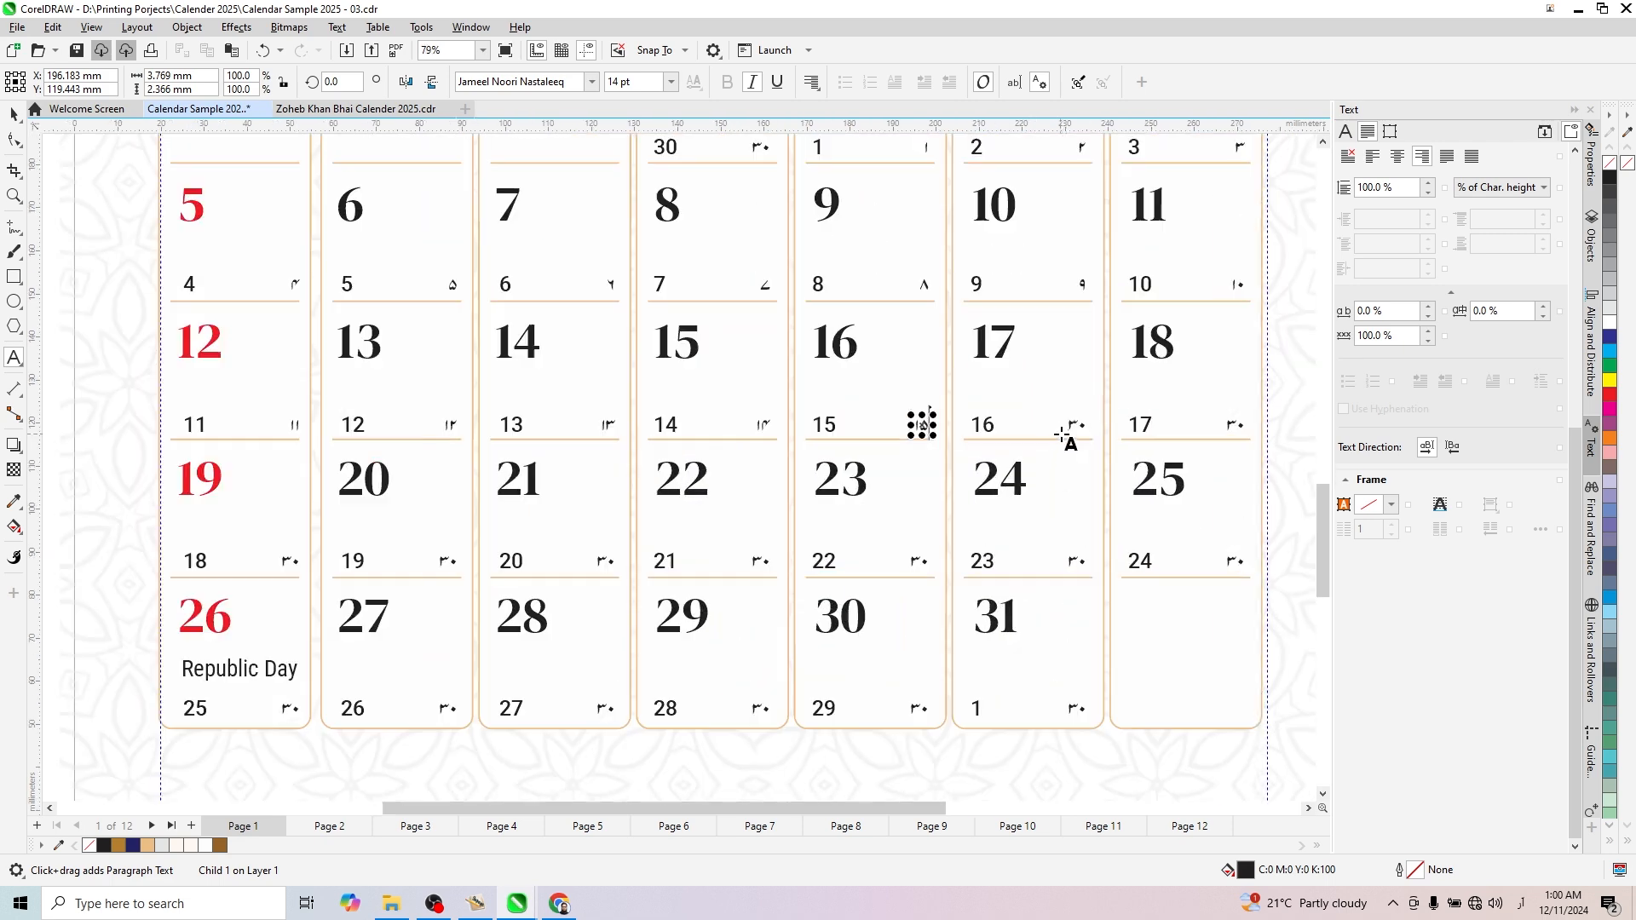
pyautogui.click(1066, 430)
pyautogui.hotkey('ctrl', 'a')
pyautogui.write('۱۶')
# - Set the small Urdu dates in the January 18 and 19 cells to ۱۷ and ۱۸
pyautogui.click(1234, 424)
pyautogui.hotkey('ctrl', 'a')
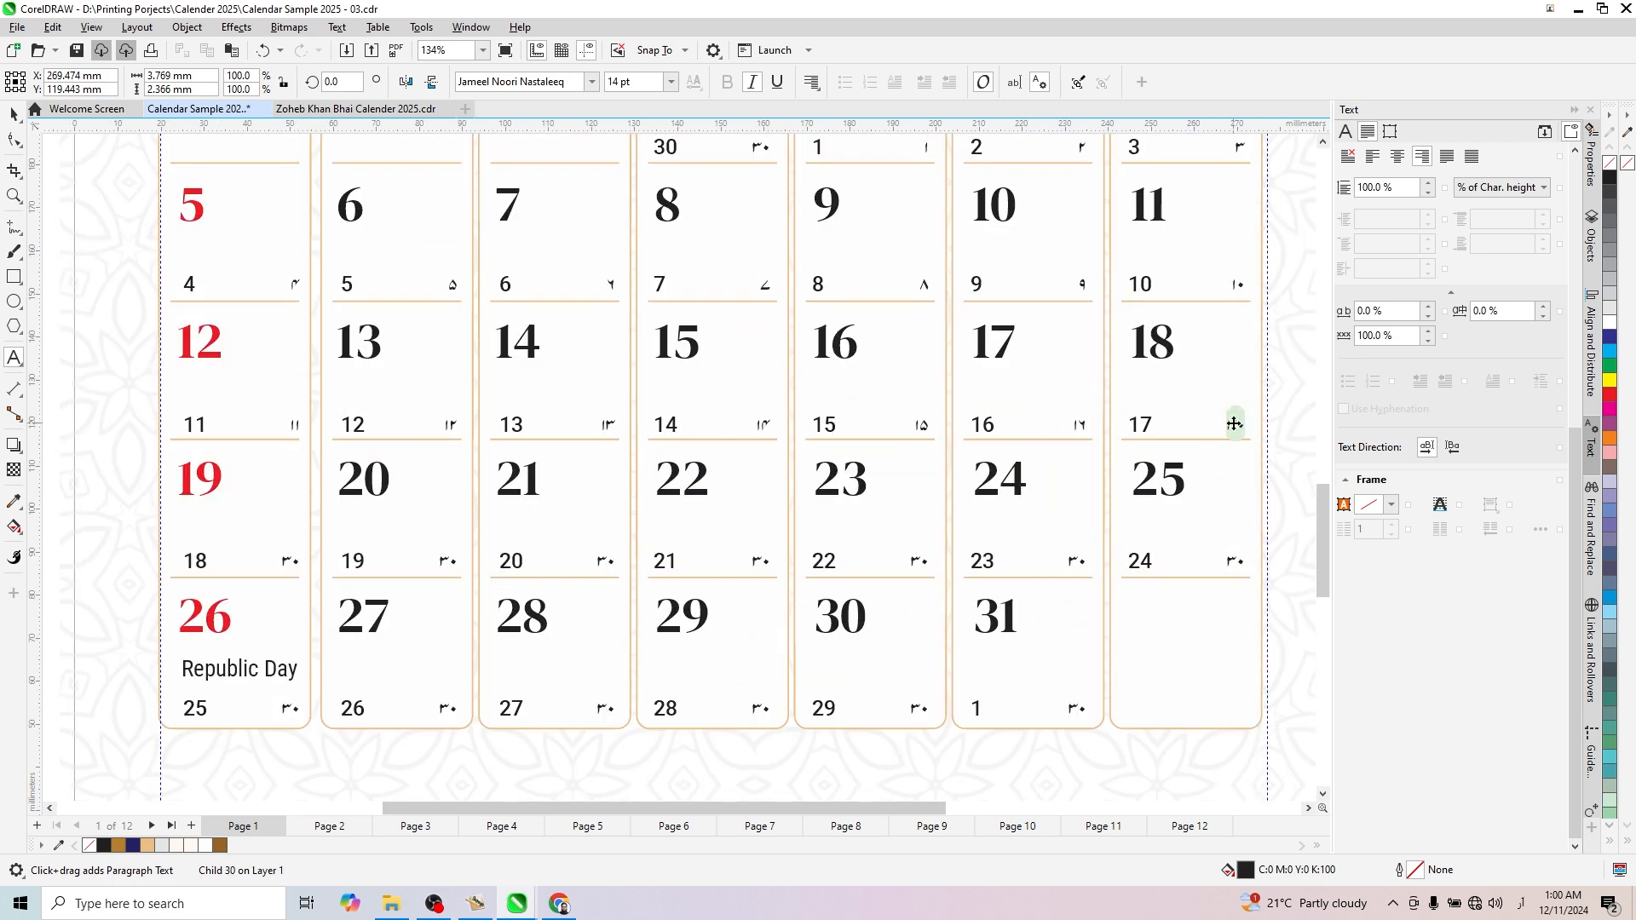
pyautogui.write('۱۷')
pyautogui.scroll(-2, 1146, 401)
pyautogui.scroll(2, 622, 520)
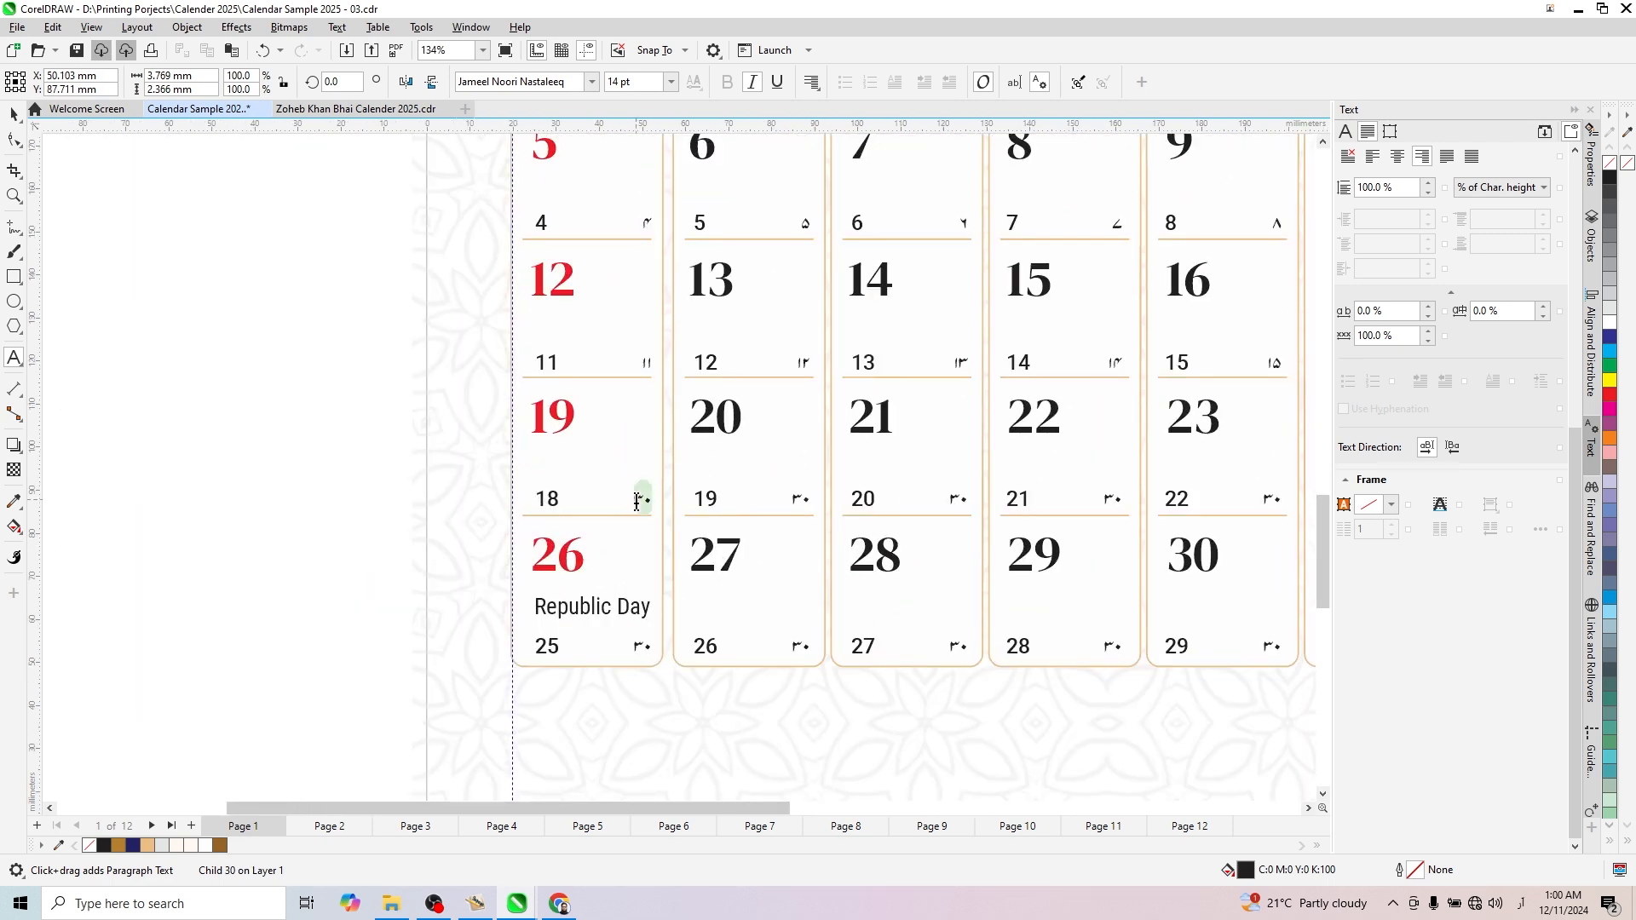
pyautogui.click(637, 502)
pyautogui.hotkey('ctrl', 'a')
pyautogui.write('۱۸')
# - Set the small Urdu dates in the January 20 and 21 cells to ۱۹ and ۲۰
pyautogui.click(799, 499)
pyautogui.hotkey('ctrl', 'a')
pyautogui.write('۱۹')
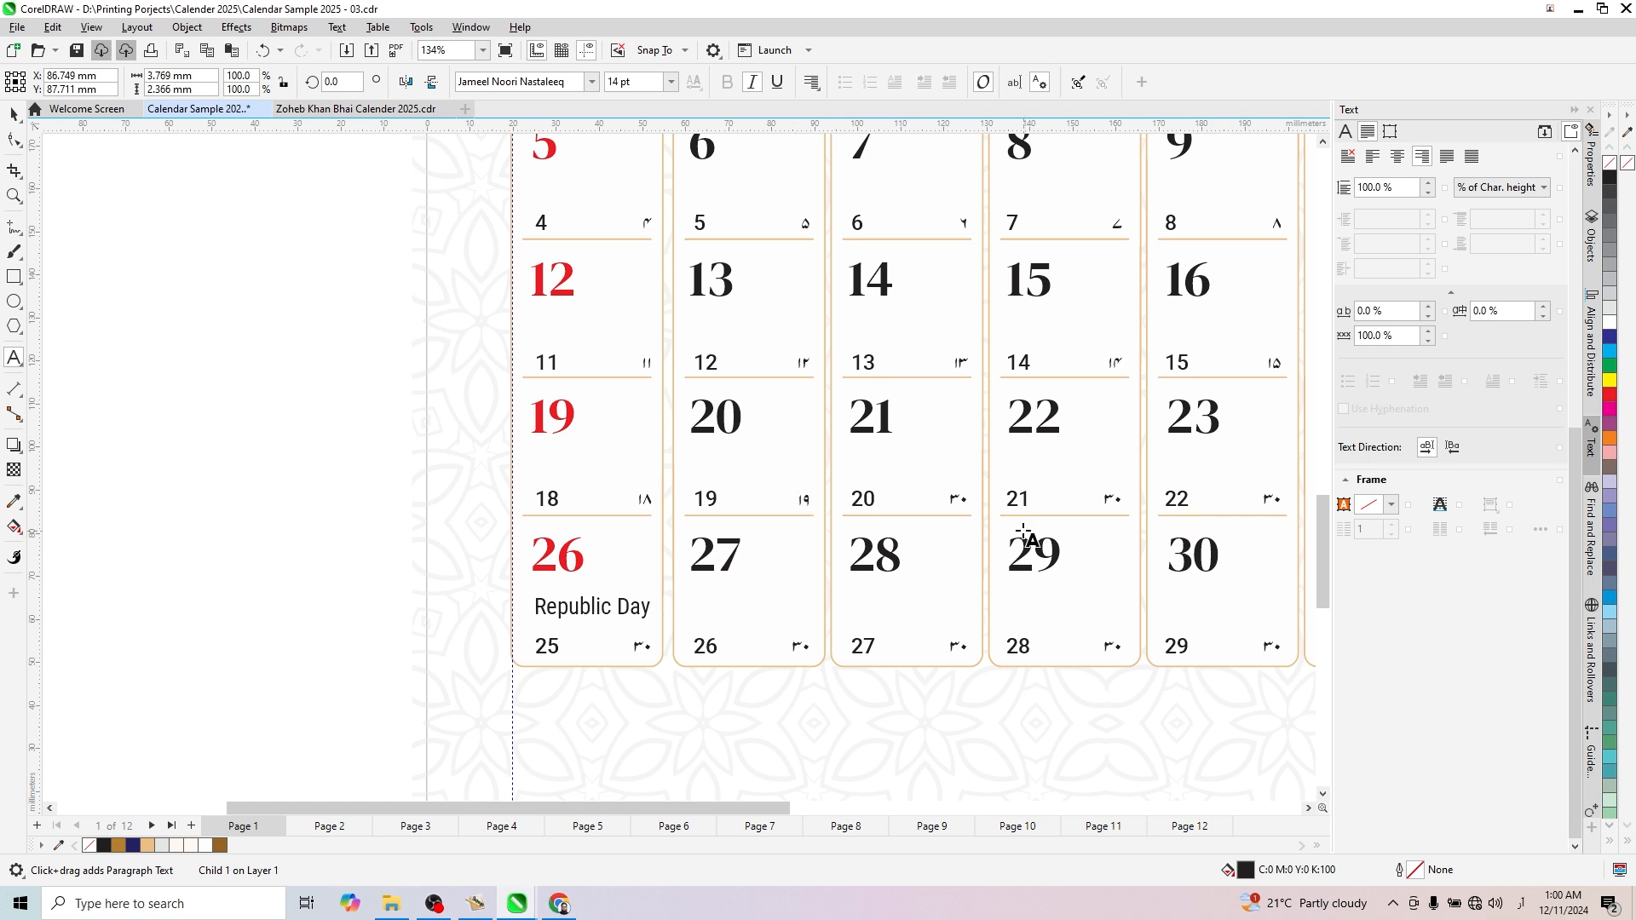
pyautogui.click(957, 499)
pyautogui.hotkey('ctrl', 'a')
pyautogui.write('۲۰')
# - Set the small Urdu dates in the January 22 and 23 cells to ۲۱ and ۲۲
pyautogui.click(1110, 502)
pyautogui.hotkey('ctrl', 'a')
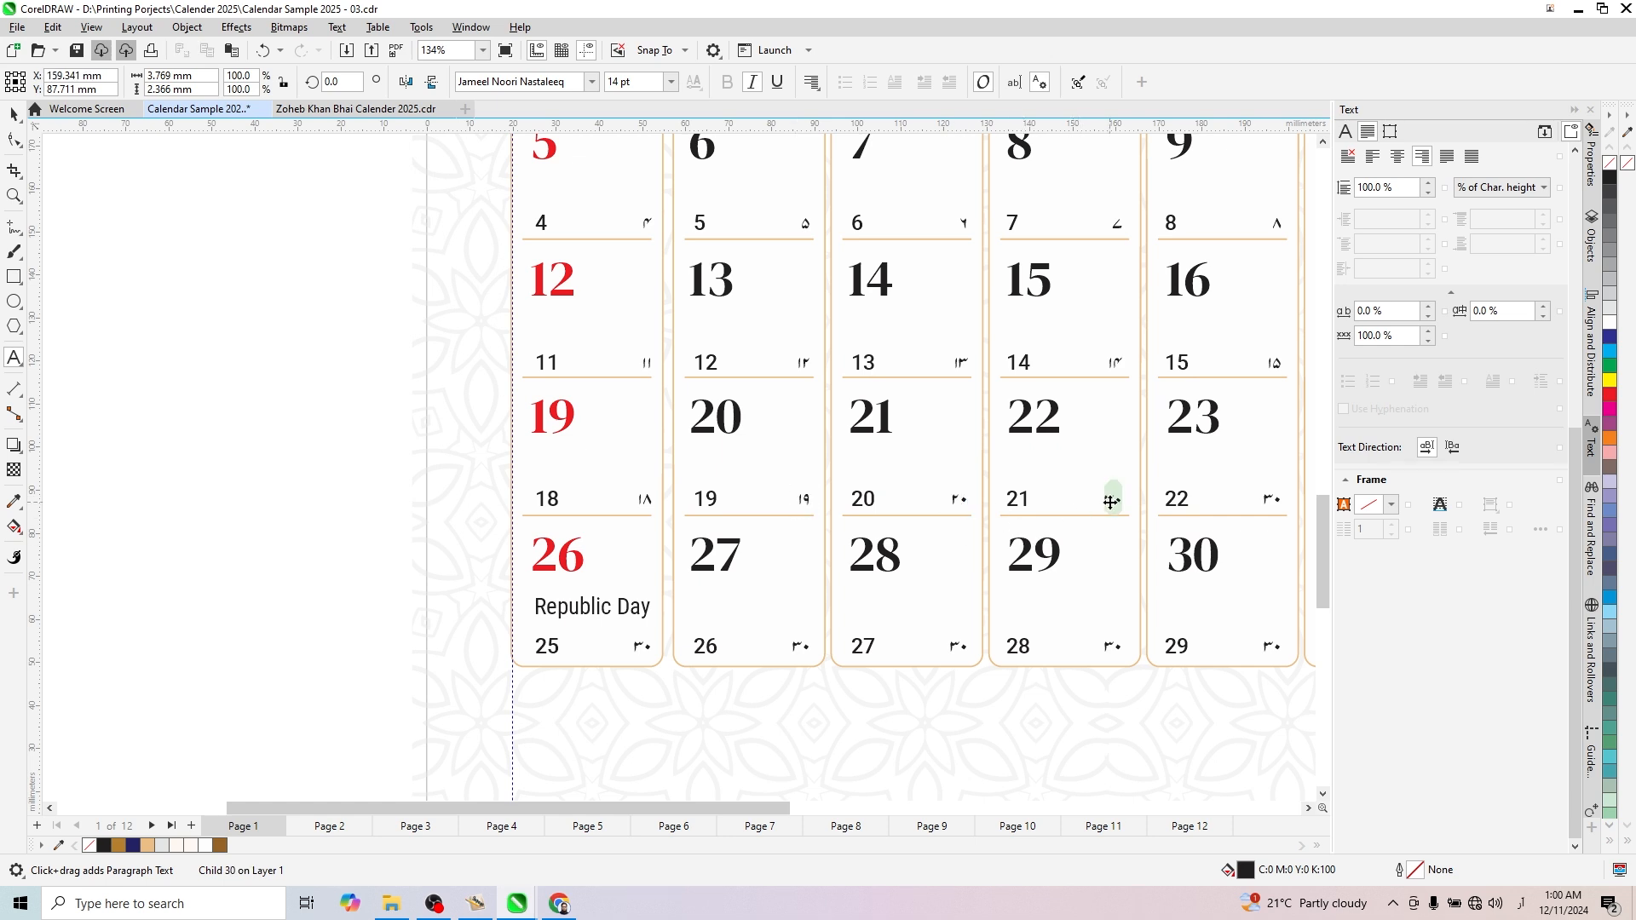
pyautogui.write('۲۱')
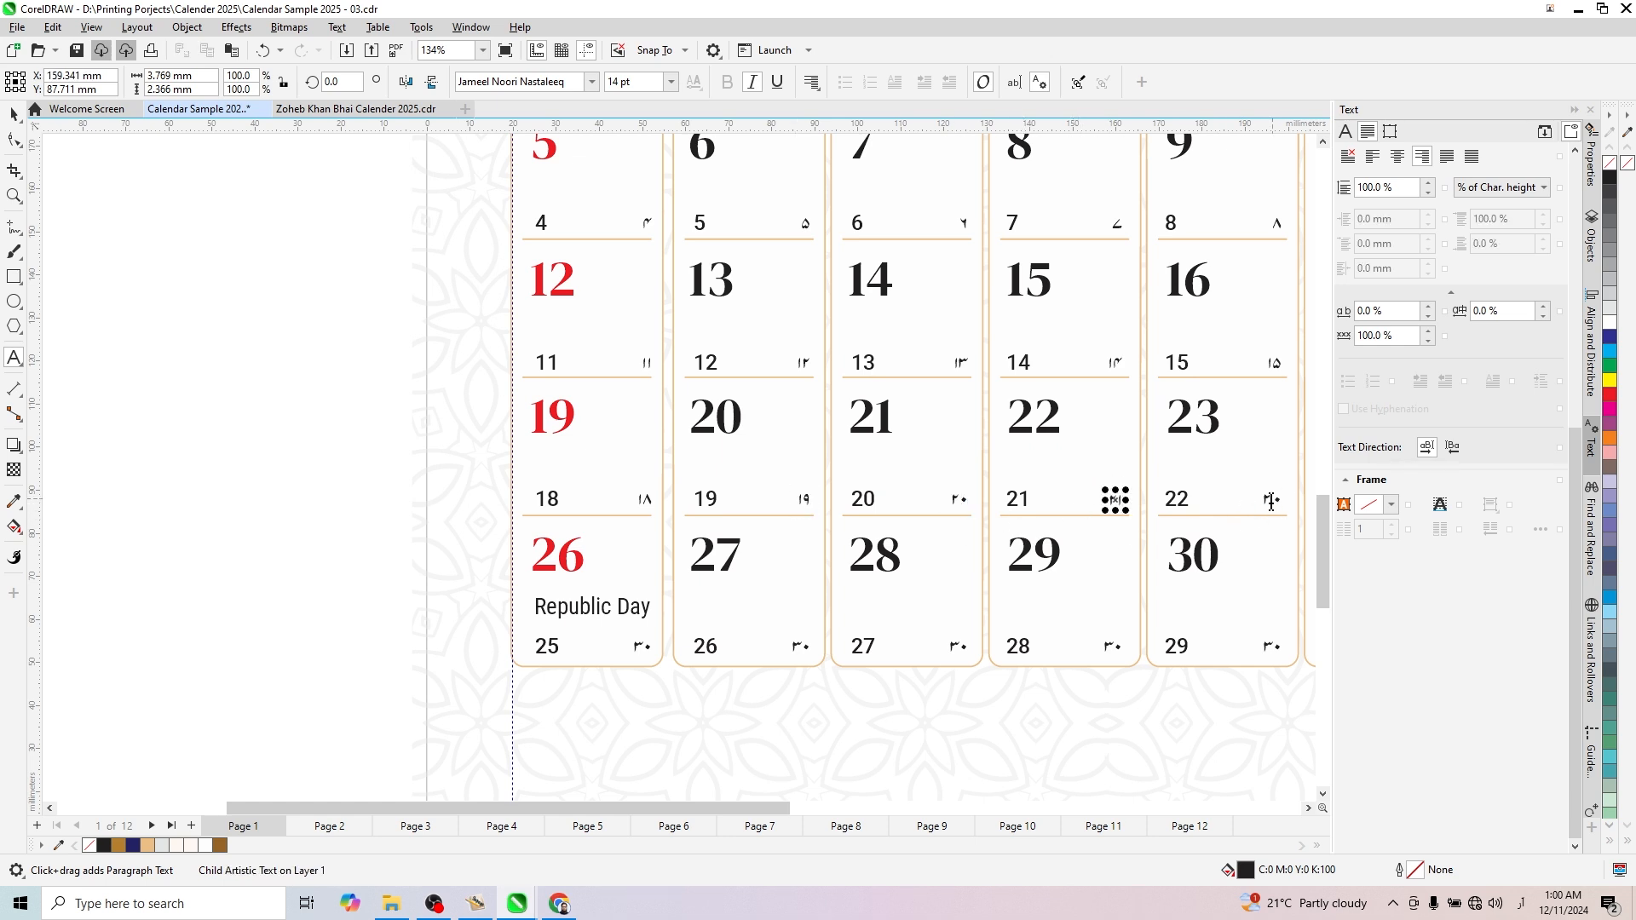
pyautogui.click(1271, 502)
pyautogui.hotkey('ctrl', 'a')
pyautogui.write('۲۲')
# - Set the small Urdu dates in the January 24 and 25 cells to ۲۳ and ۲۴
pyautogui.scroll(-2, 1242, 515)
pyautogui.scroll(3, 1155, 492)
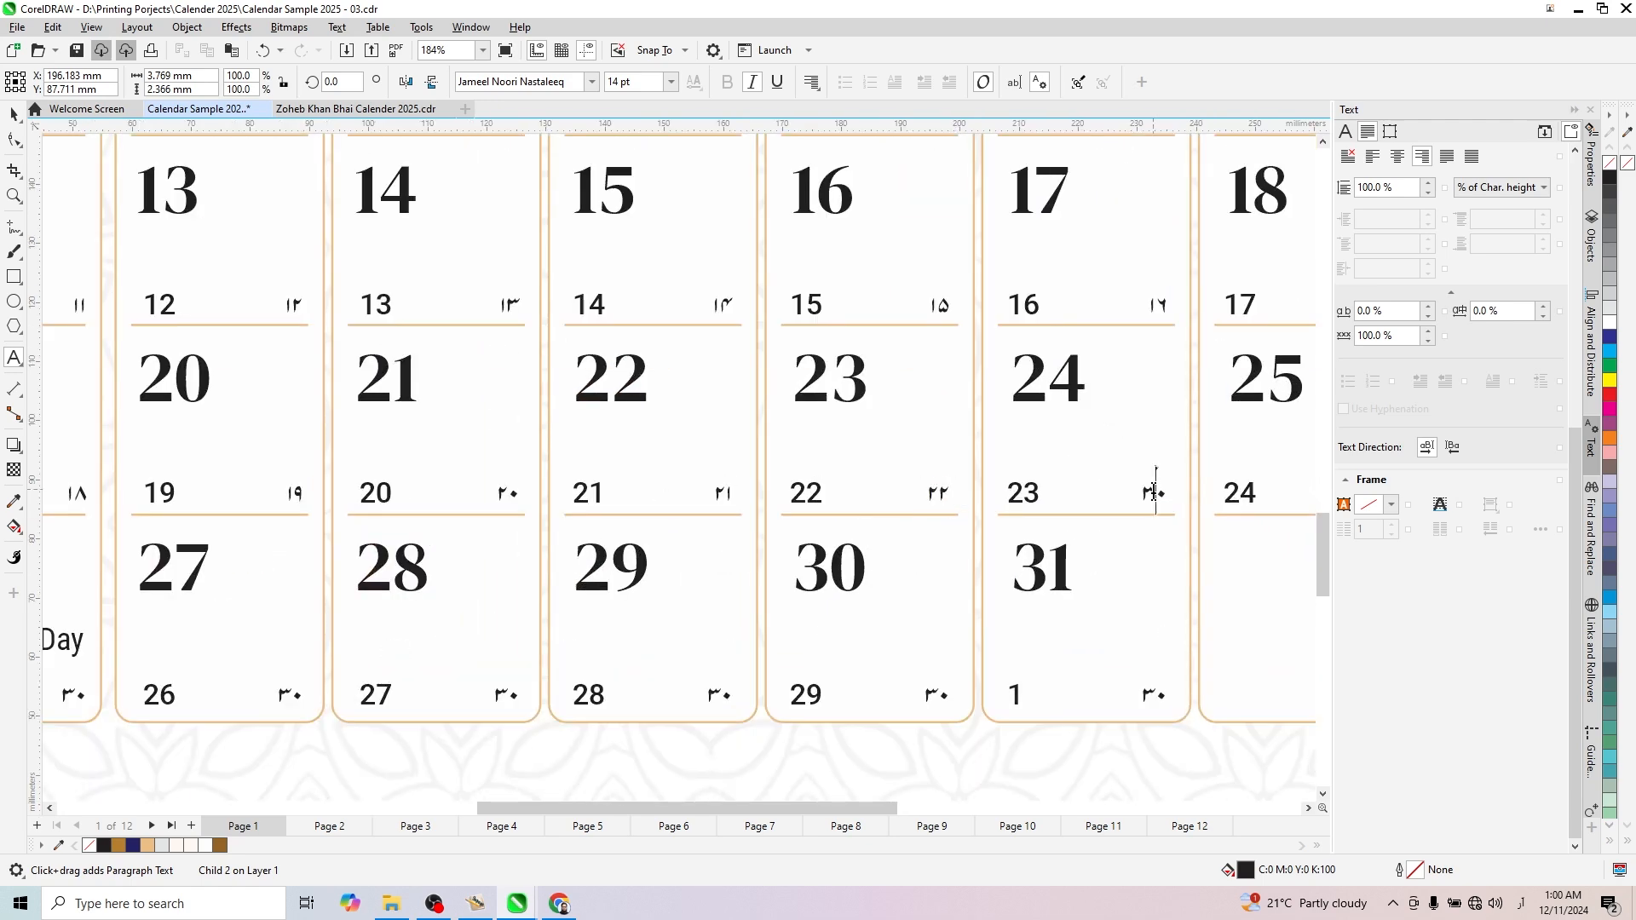
pyautogui.click(1154, 493)
pyautogui.hotkey('ctrl', 'a')
pyautogui.write('۲۳')
pyautogui.hscroll(3, 759, 555)
pyautogui.click(1121, 510)
pyautogui.hotkey('ctrl', 'a')
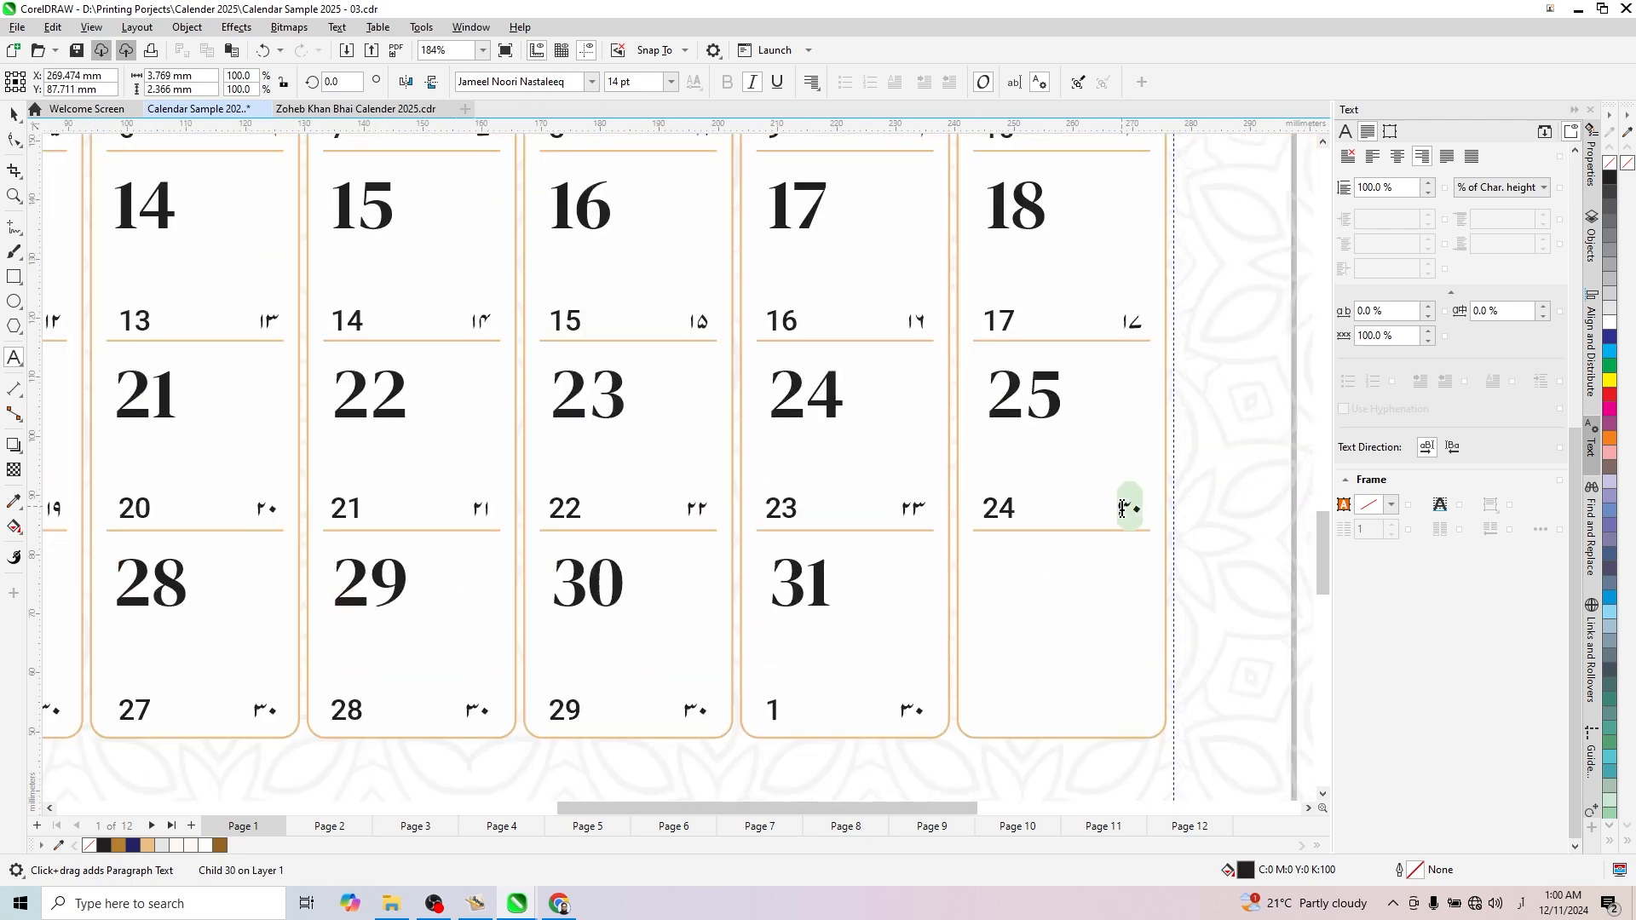
pyautogui.write('۲۴')
# - Set the small Urdu dates in the January 26 and 27 cells to ۲۵ and ۲۶
pyautogui.scroll(-3, 1082, 504)
pyautogui.scroll(3, 639, 561)
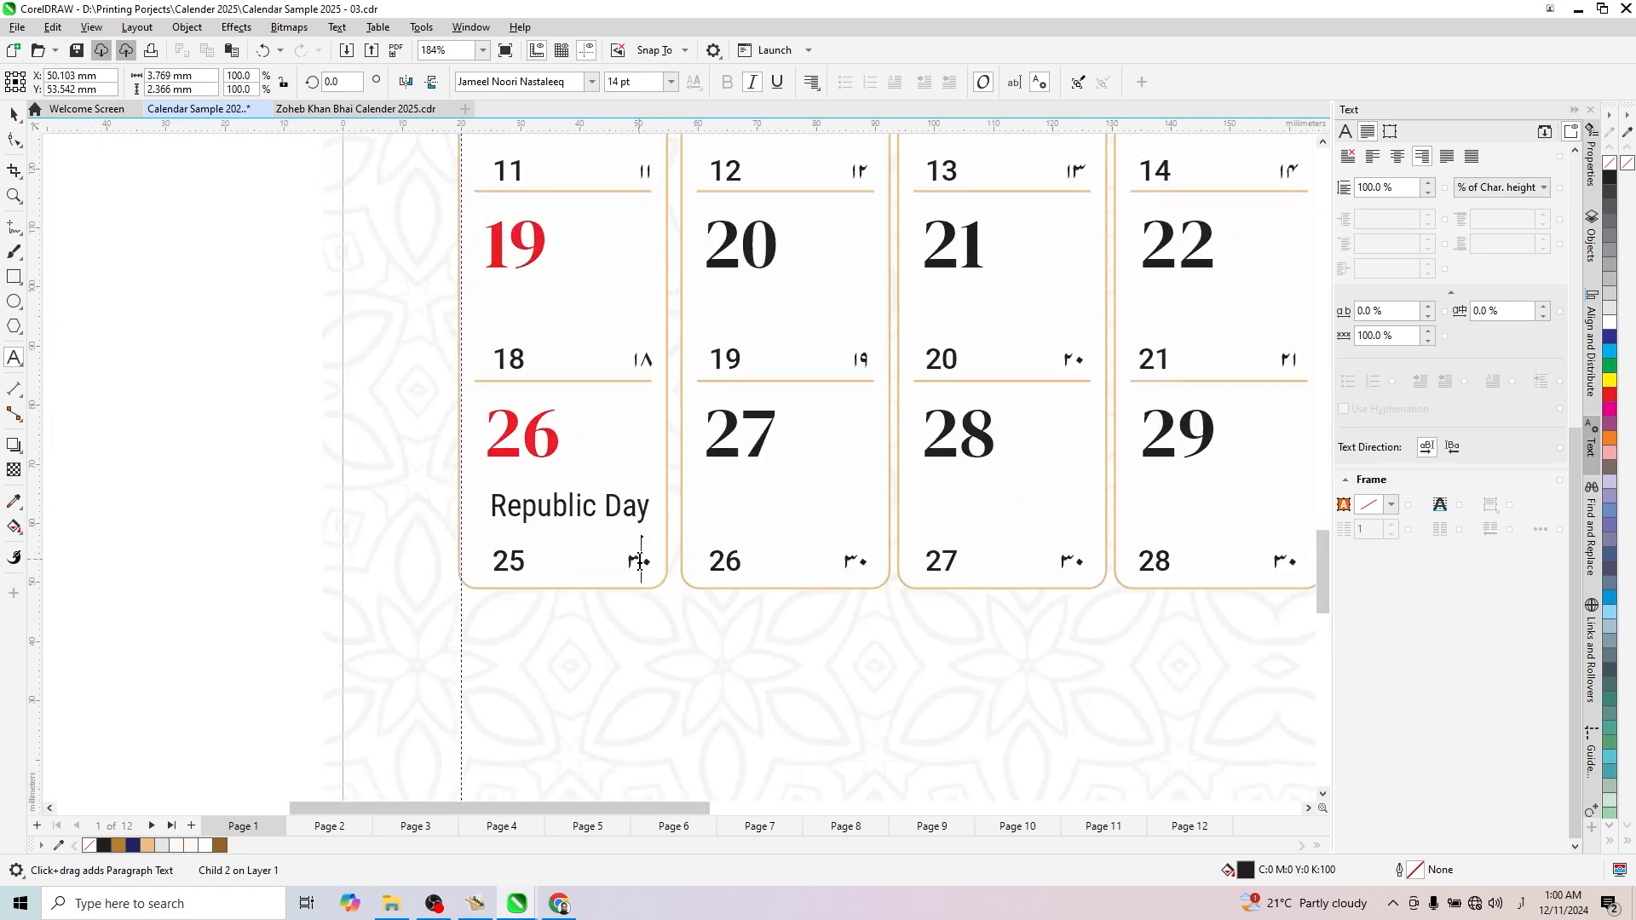
pyautogui.click(640, 560)
pyautogui.hotkey('ctrl', 'a')
pyautogui.write('۲۵')
pyautogui.click(853, 561)
pyautogui.hotkey('ctrl', 'a')
pyautogui.write('۲۶')
# - Set the small Urdu dates in the January 28 and 29 cells to ۲۷ and ۲۸
pyautogui.click(1070, 561)
pyautogui.hotkey('ctrl', 'a')
pyautogui.write('۲۷')
pyautogui.scroll(-2, 862, 522)
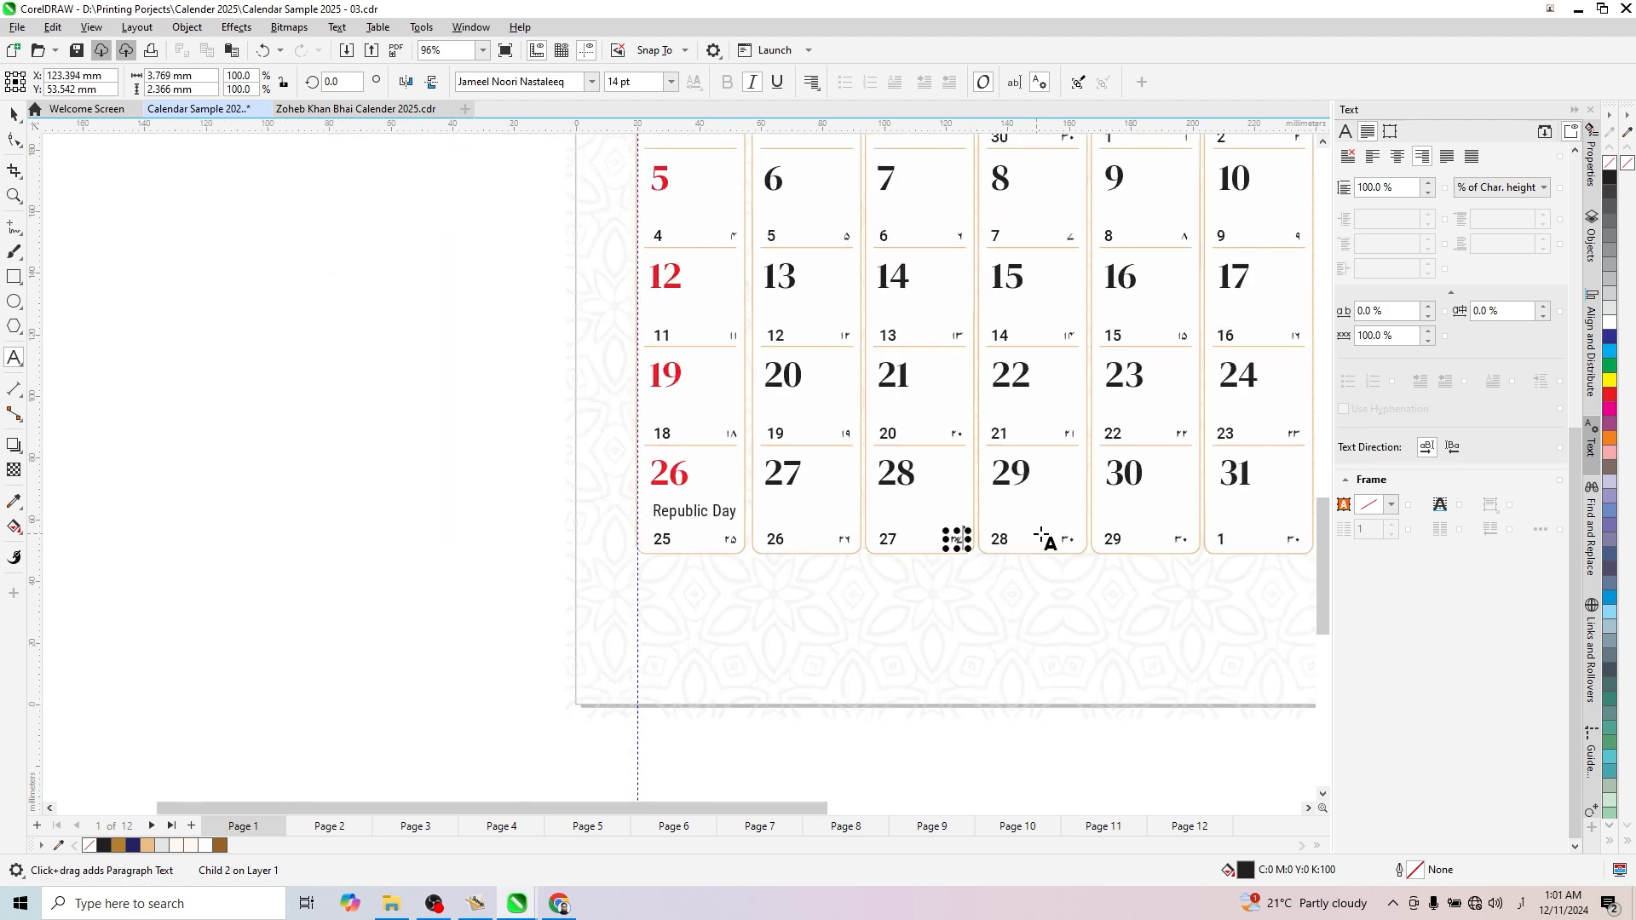
pyautogui.scroll(1, 1041, 535)
pyautogui.click(1075, 538)
pyautogui.hotkey('ctrl', 'a')
pyautogui.write('۲۸')
# - Set the small Urdu dates in the January 30 and 31 cells to ۲۹ and ۱, then finish text editing
pyautogui.scroll(-2, 1231, 528)
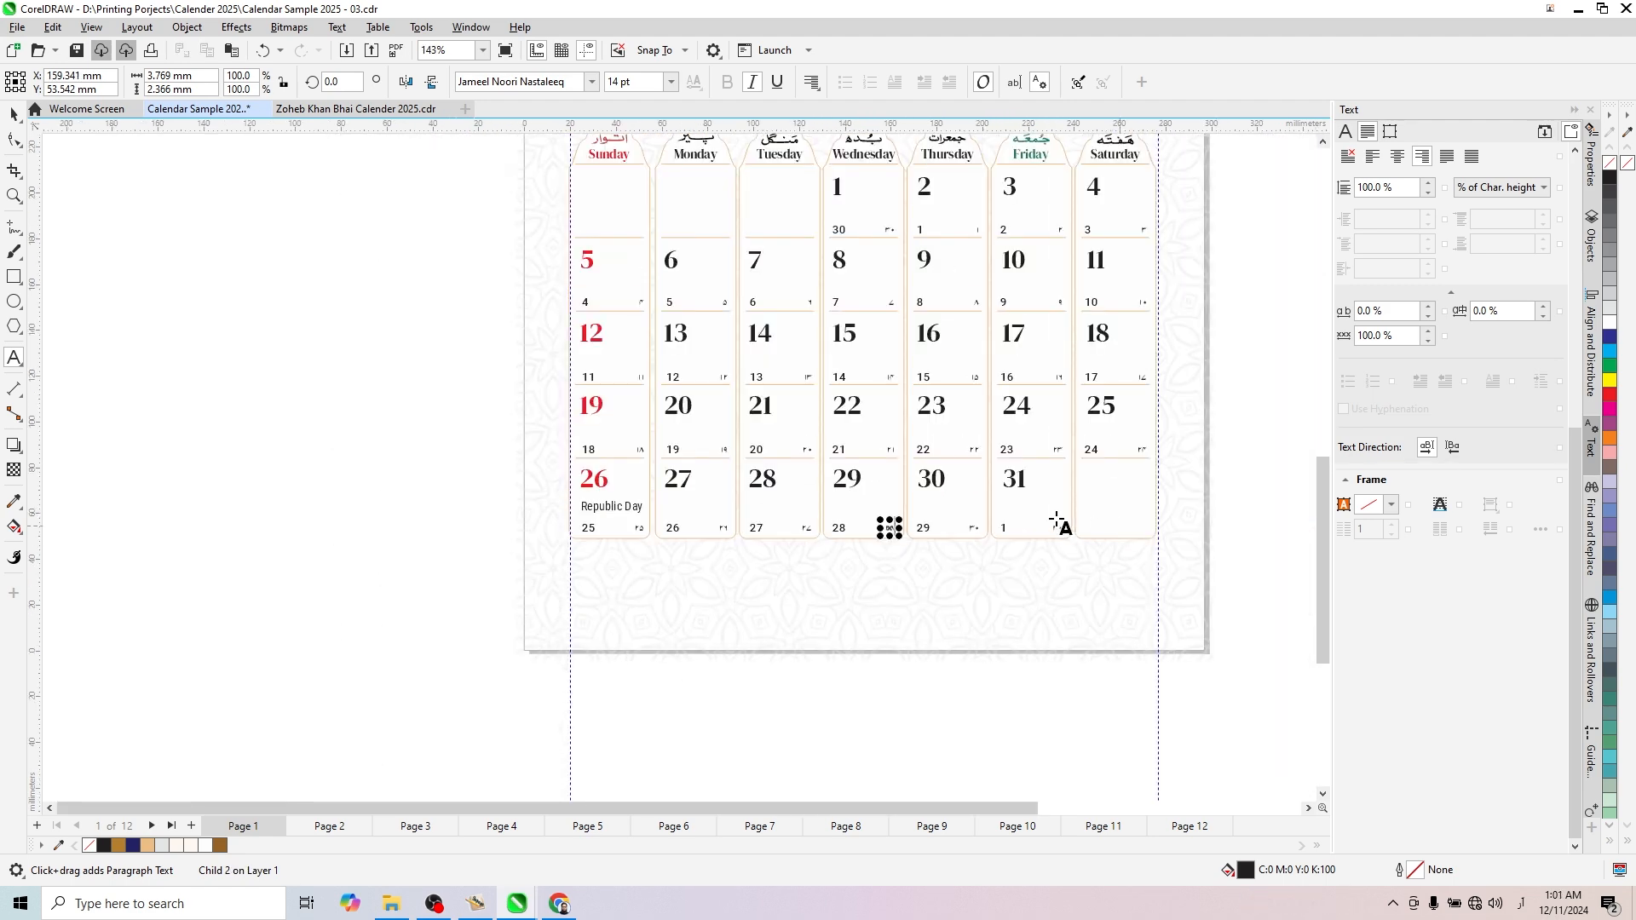
pyautogui.scroll(1, 1060, 523)
pyautogui.click(934, 532)
pyautogui.hotkey('ctrl', 'a')
pyautogui.write('۲۹')
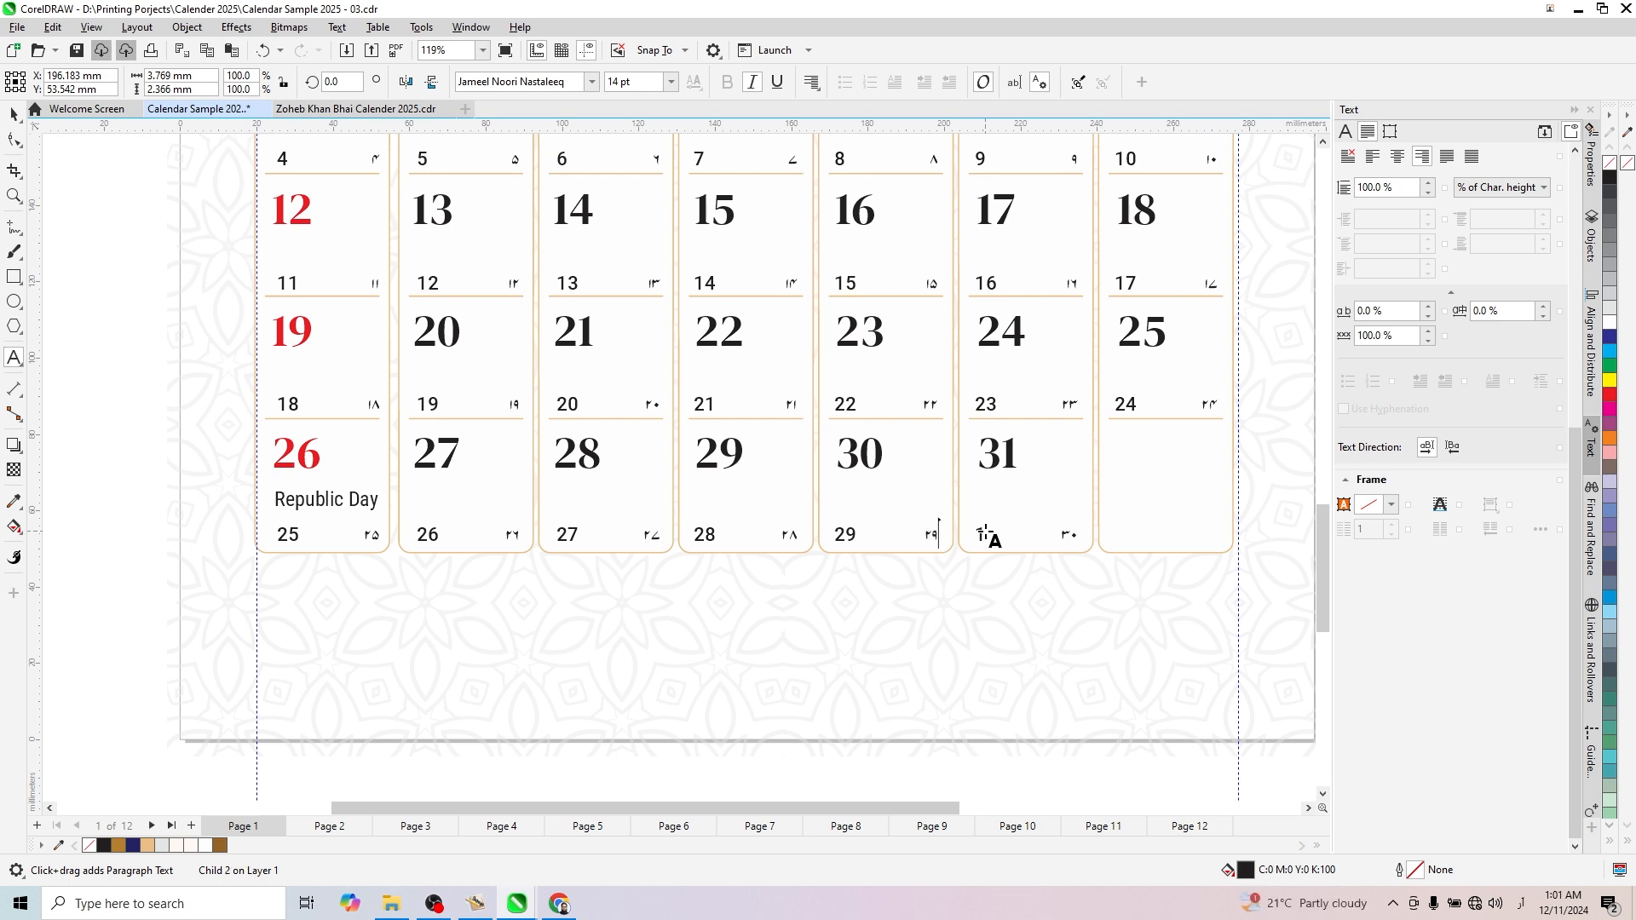
pyautogui.click(1069, 535)
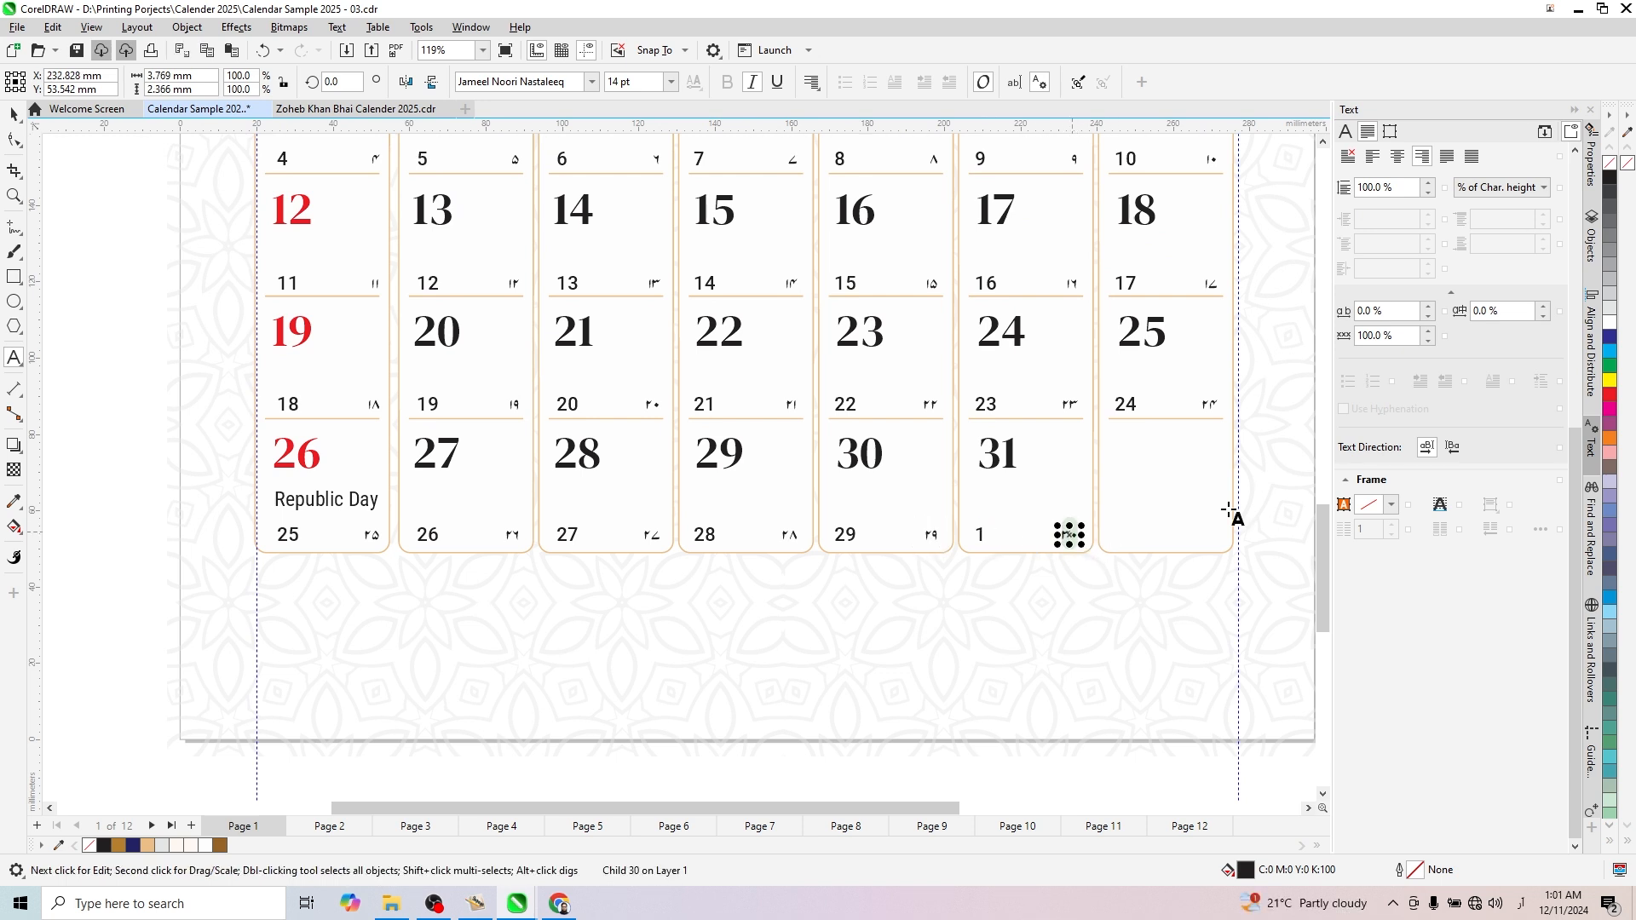
pyautogui.write('۱')
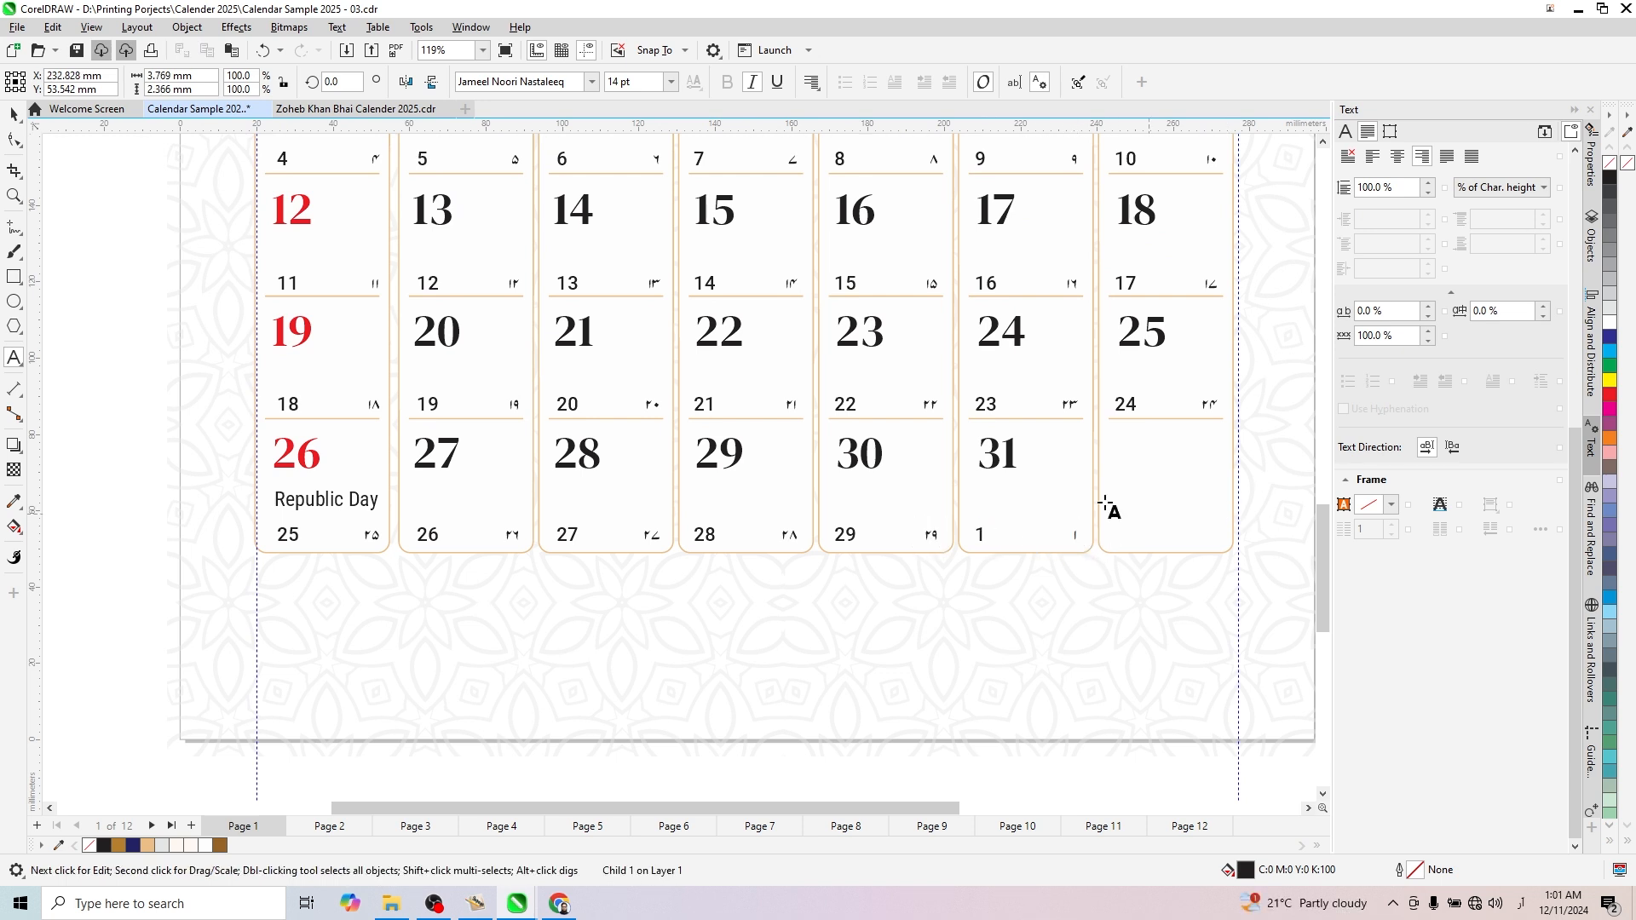
pyautogui.hotkey('ctrl', 'space')
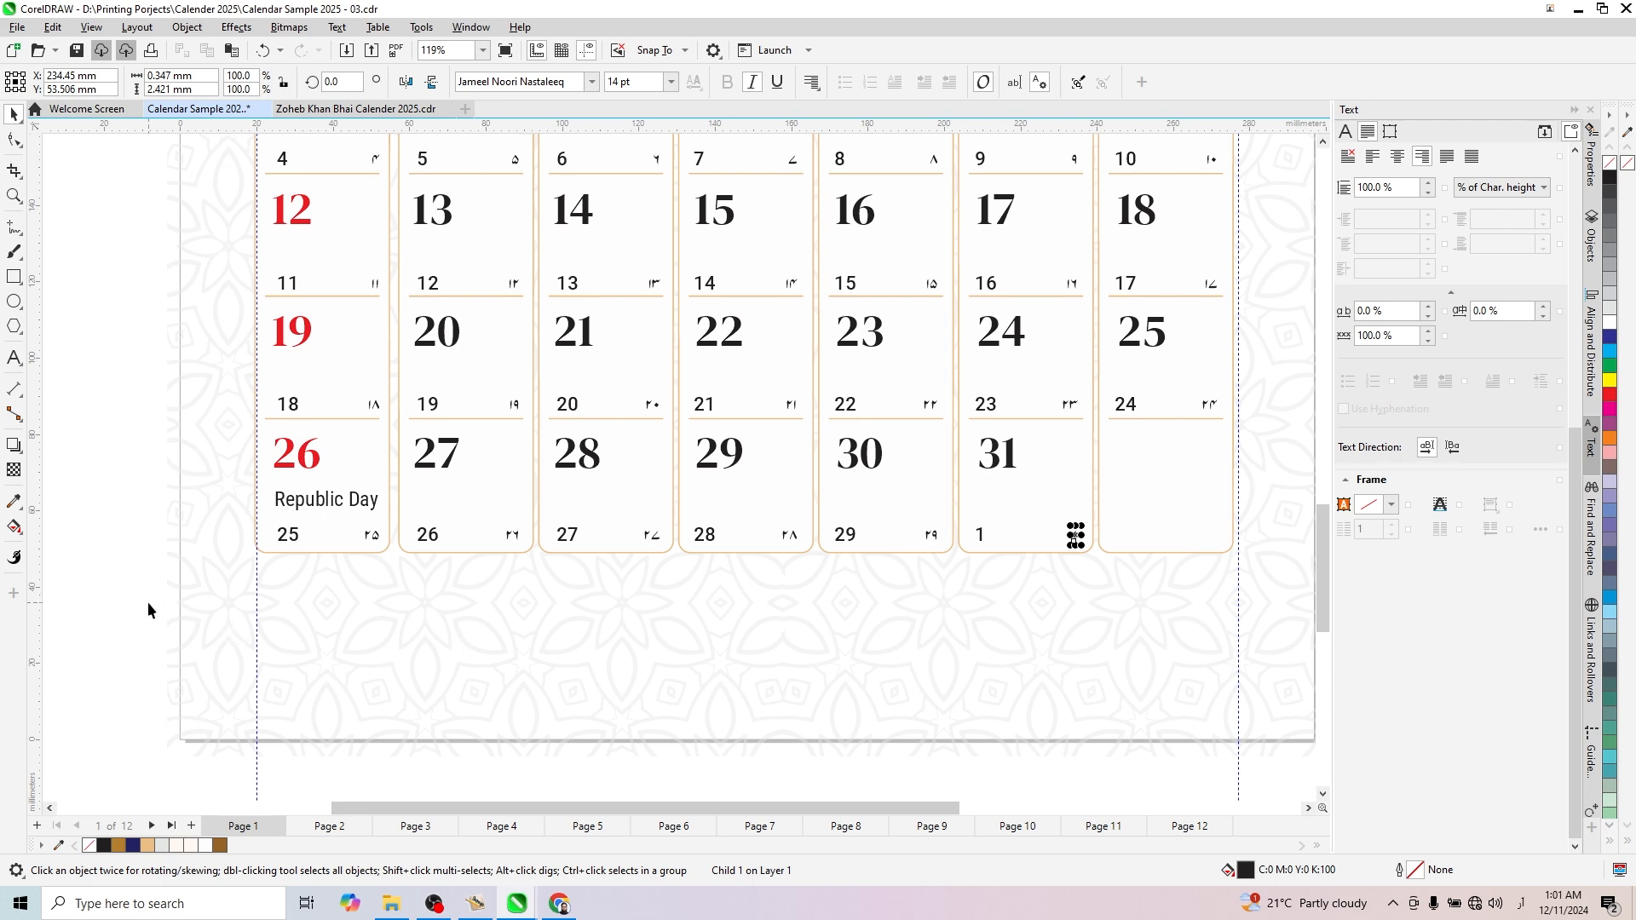
# - Review the small English and Urdu Islamic dates across the whole January grid
pyautogui.scroll(-2, 514, 651)
pyautogui.click(1021, 645)
pyautogui.scroll(2, 750, 582)
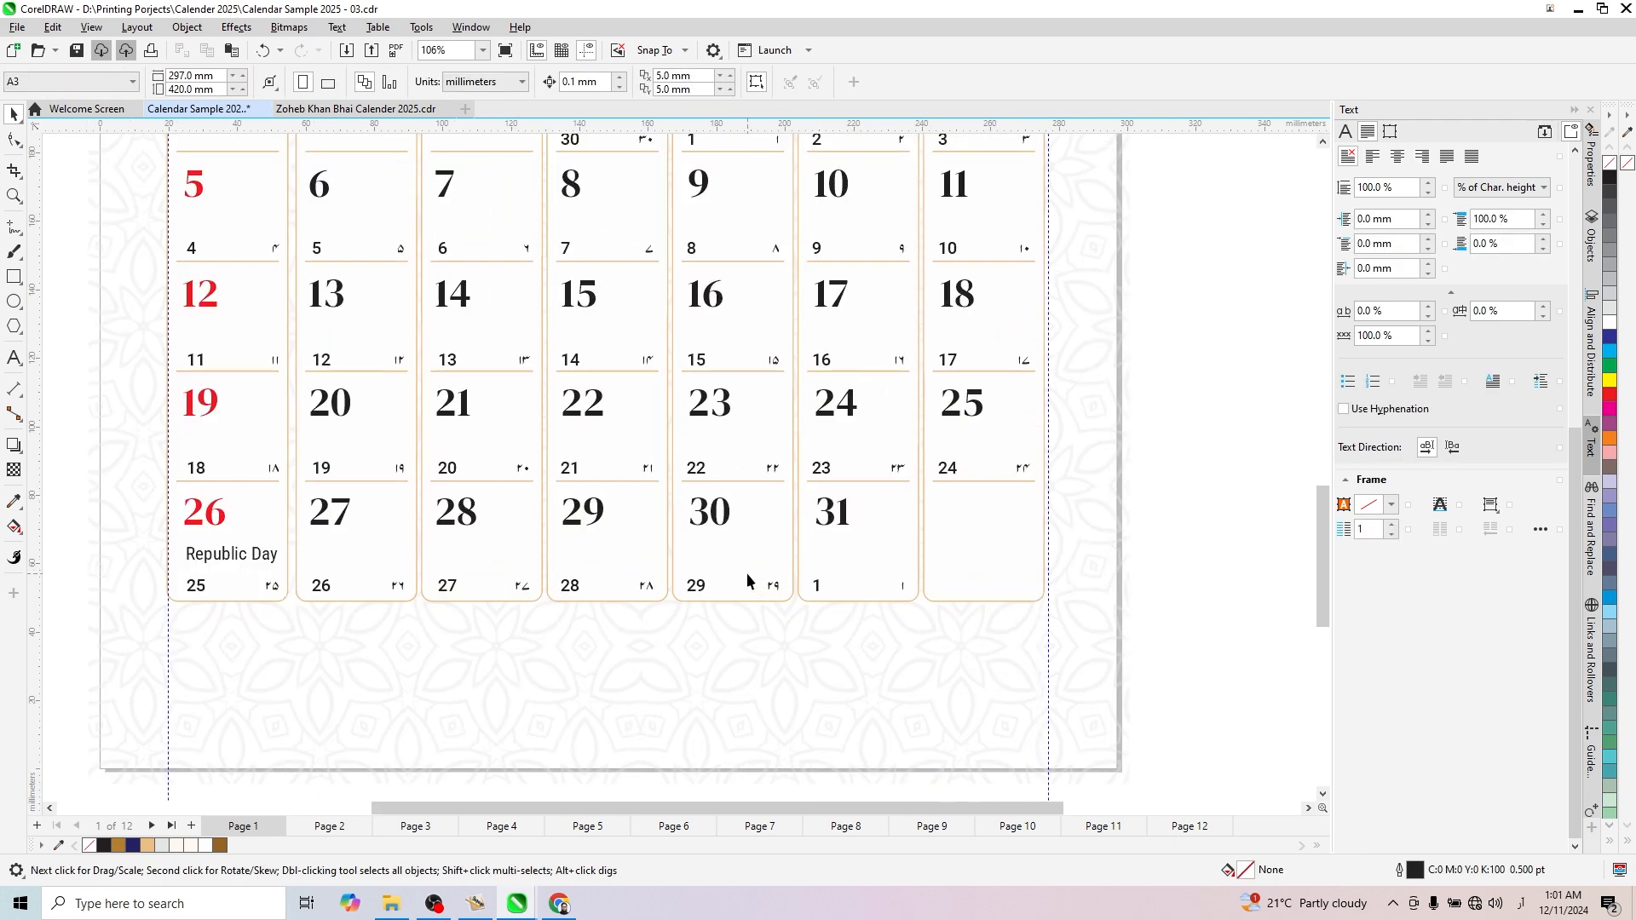
pyautogui.scroll(-2, 748, 576)
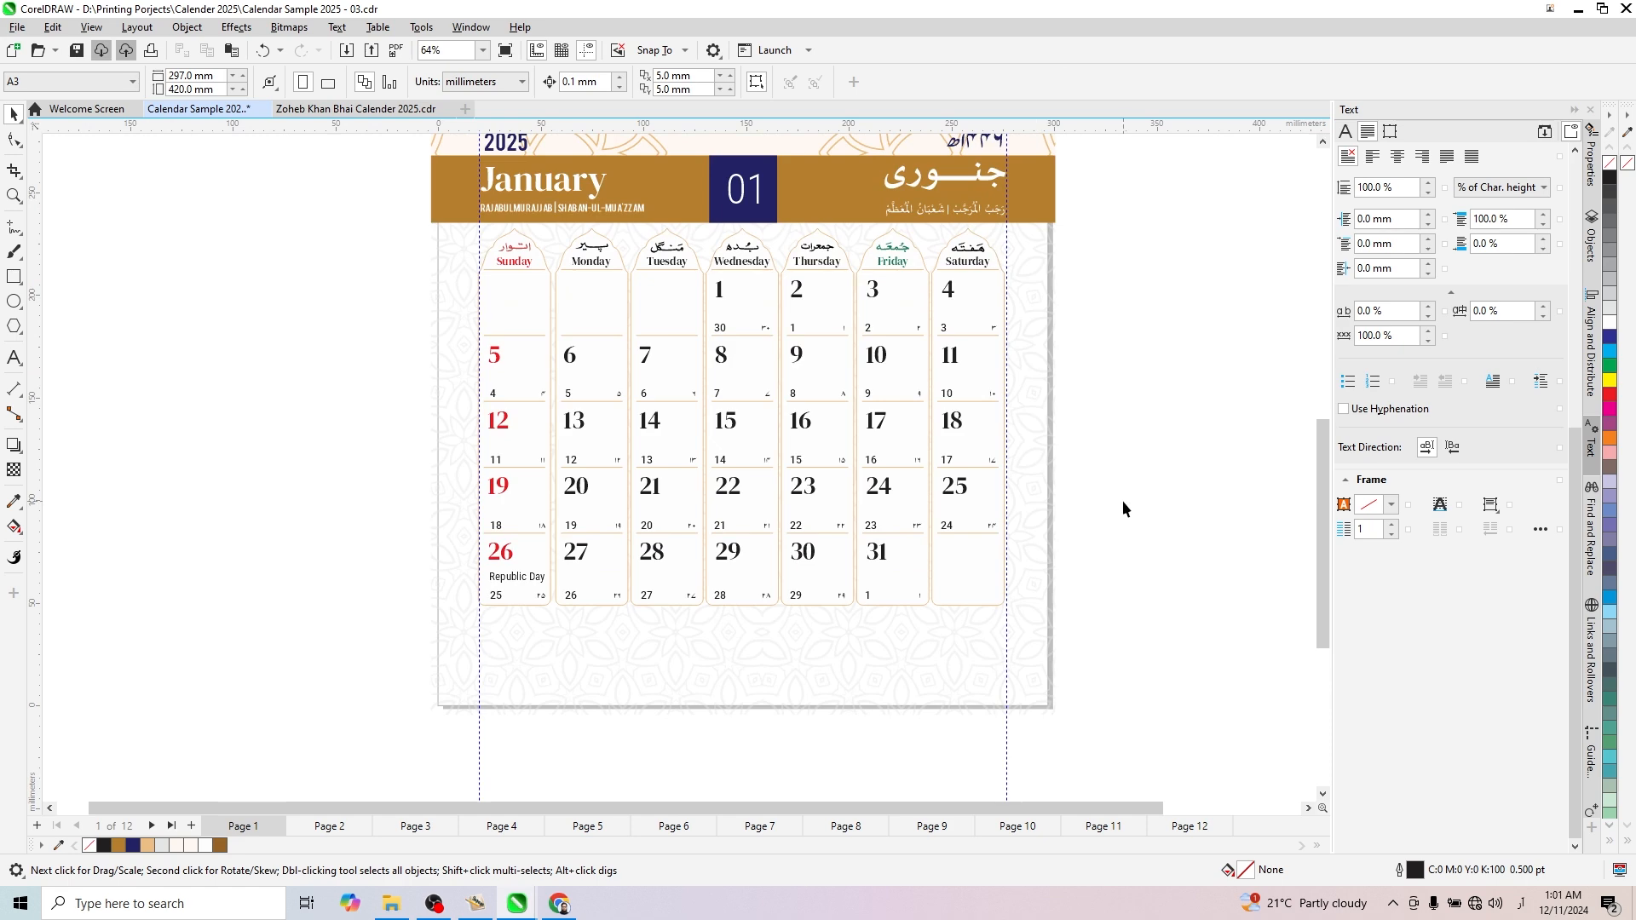
pyautogui.scroll(1, 848, 487)
pyautogui.scroll(1, 584, 386)
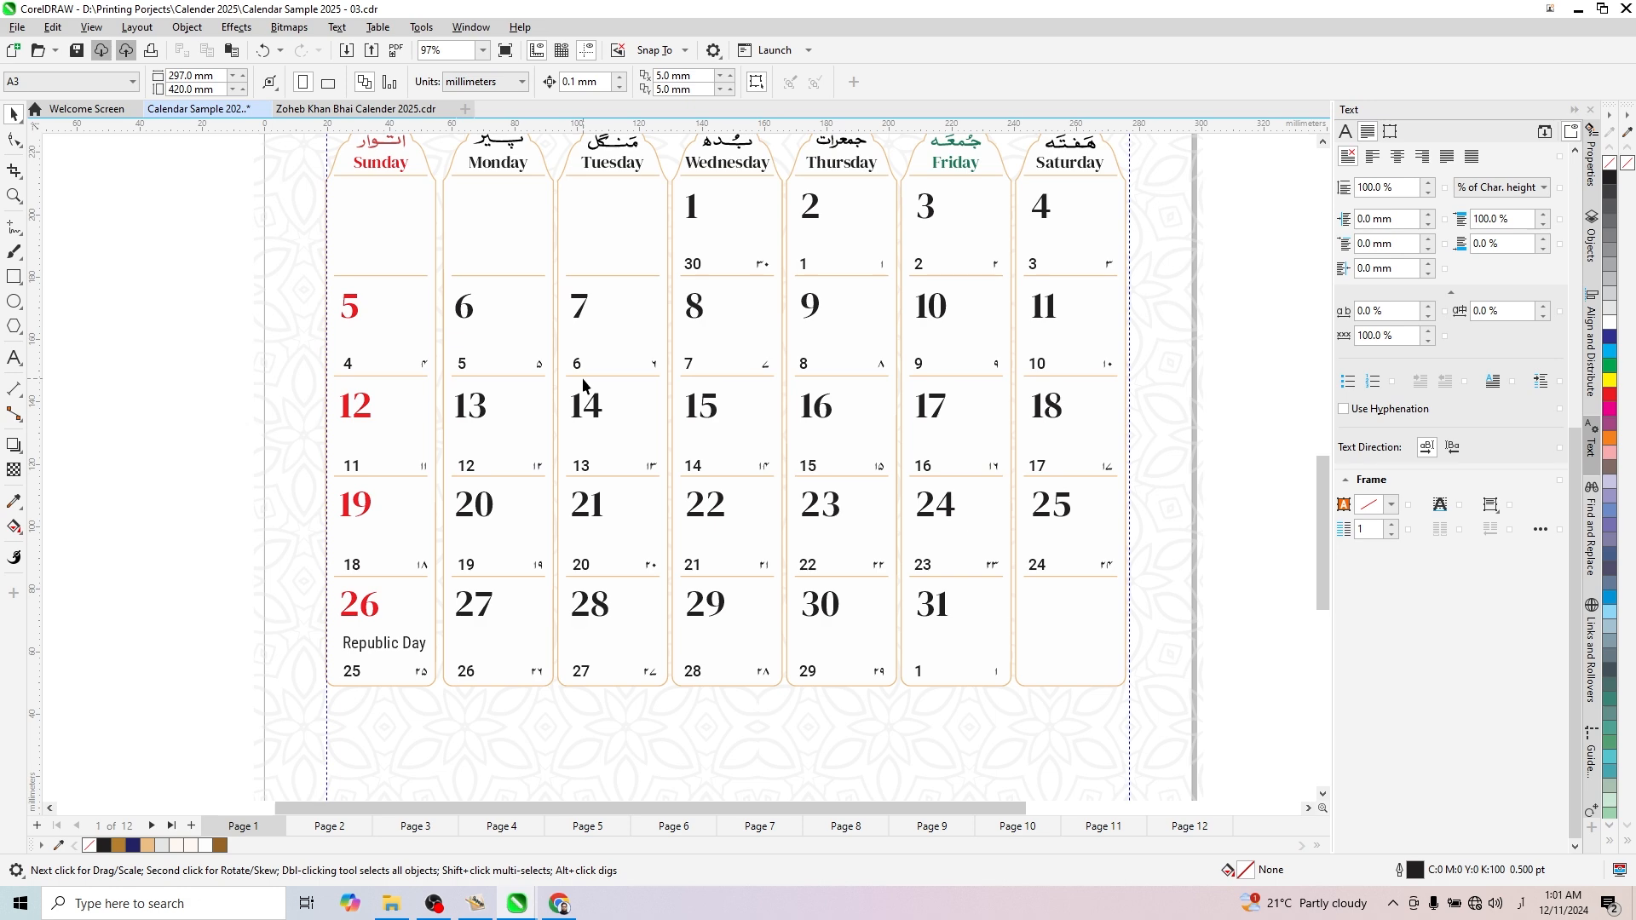
pyautogui.scroll(-2, 704, 444)
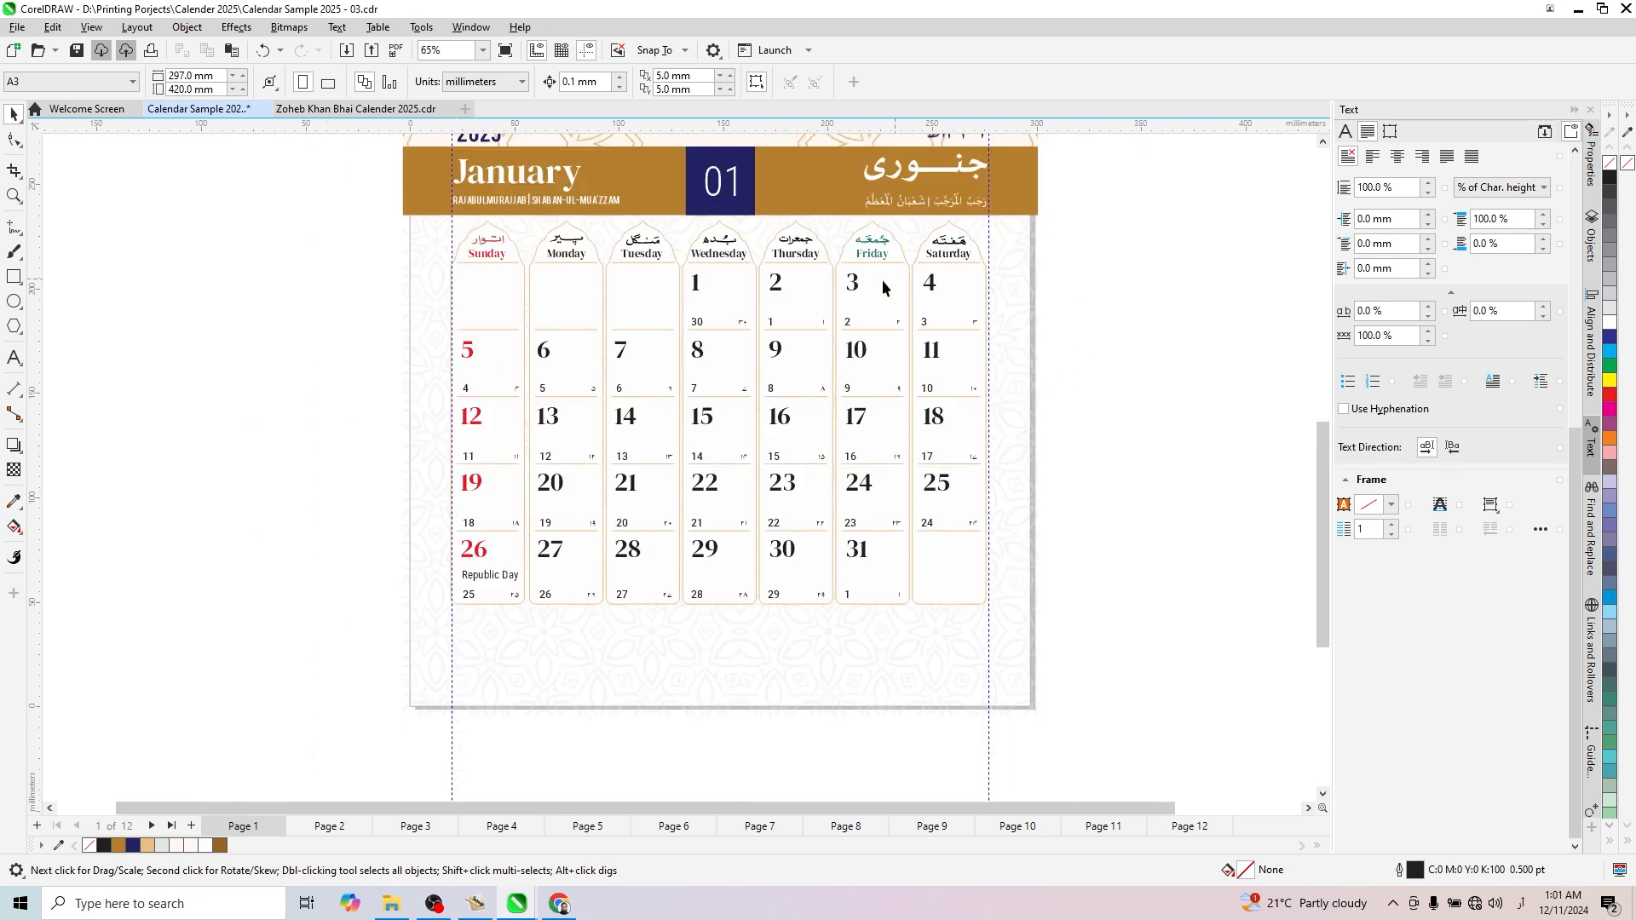
pyautogui.scroll(2, 814, 299)
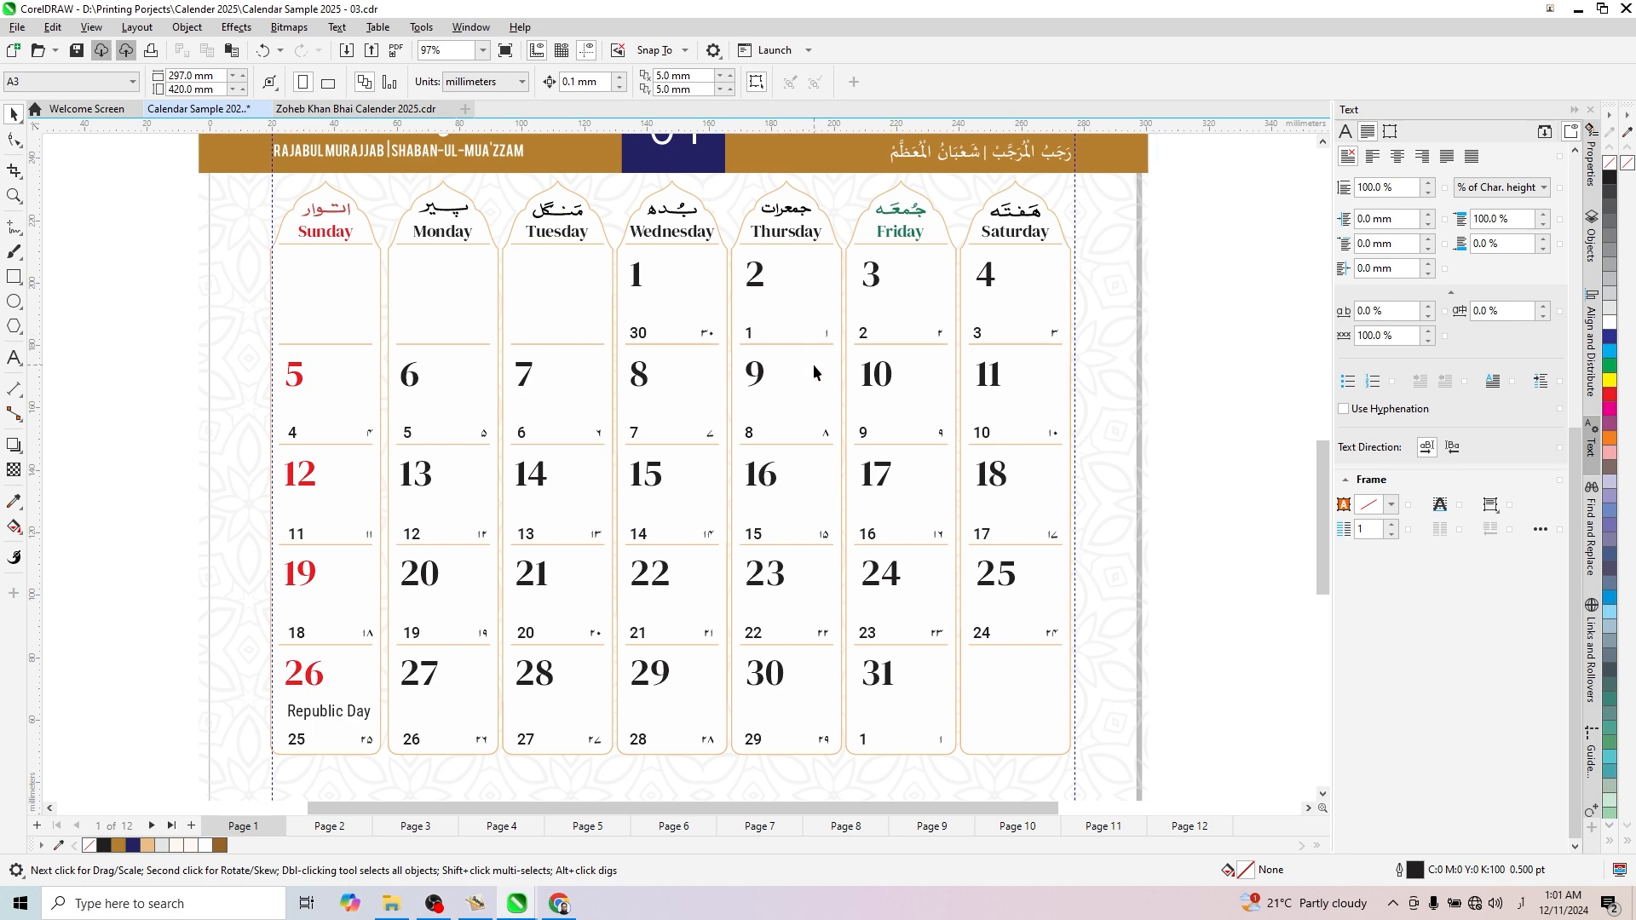
# - Bring the Urdu Islamic month names from the other open calendar document and place the first two in the January 1 and 2 cells
pyautogui.click(355, 108)
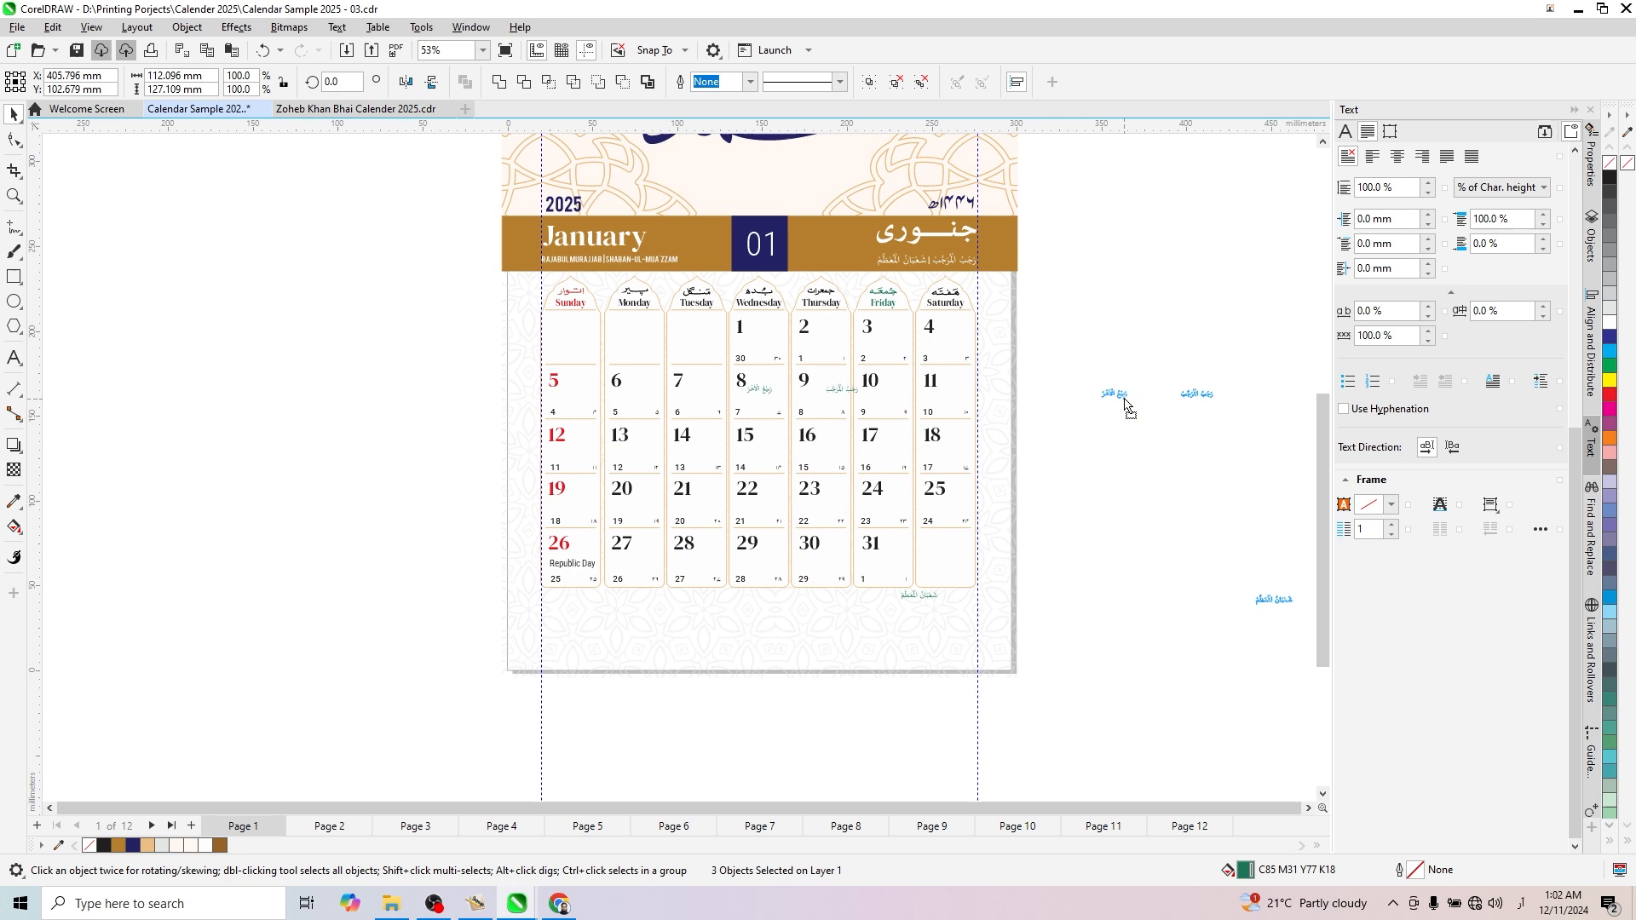
pyautogui.scroll(2, 1128, 409)
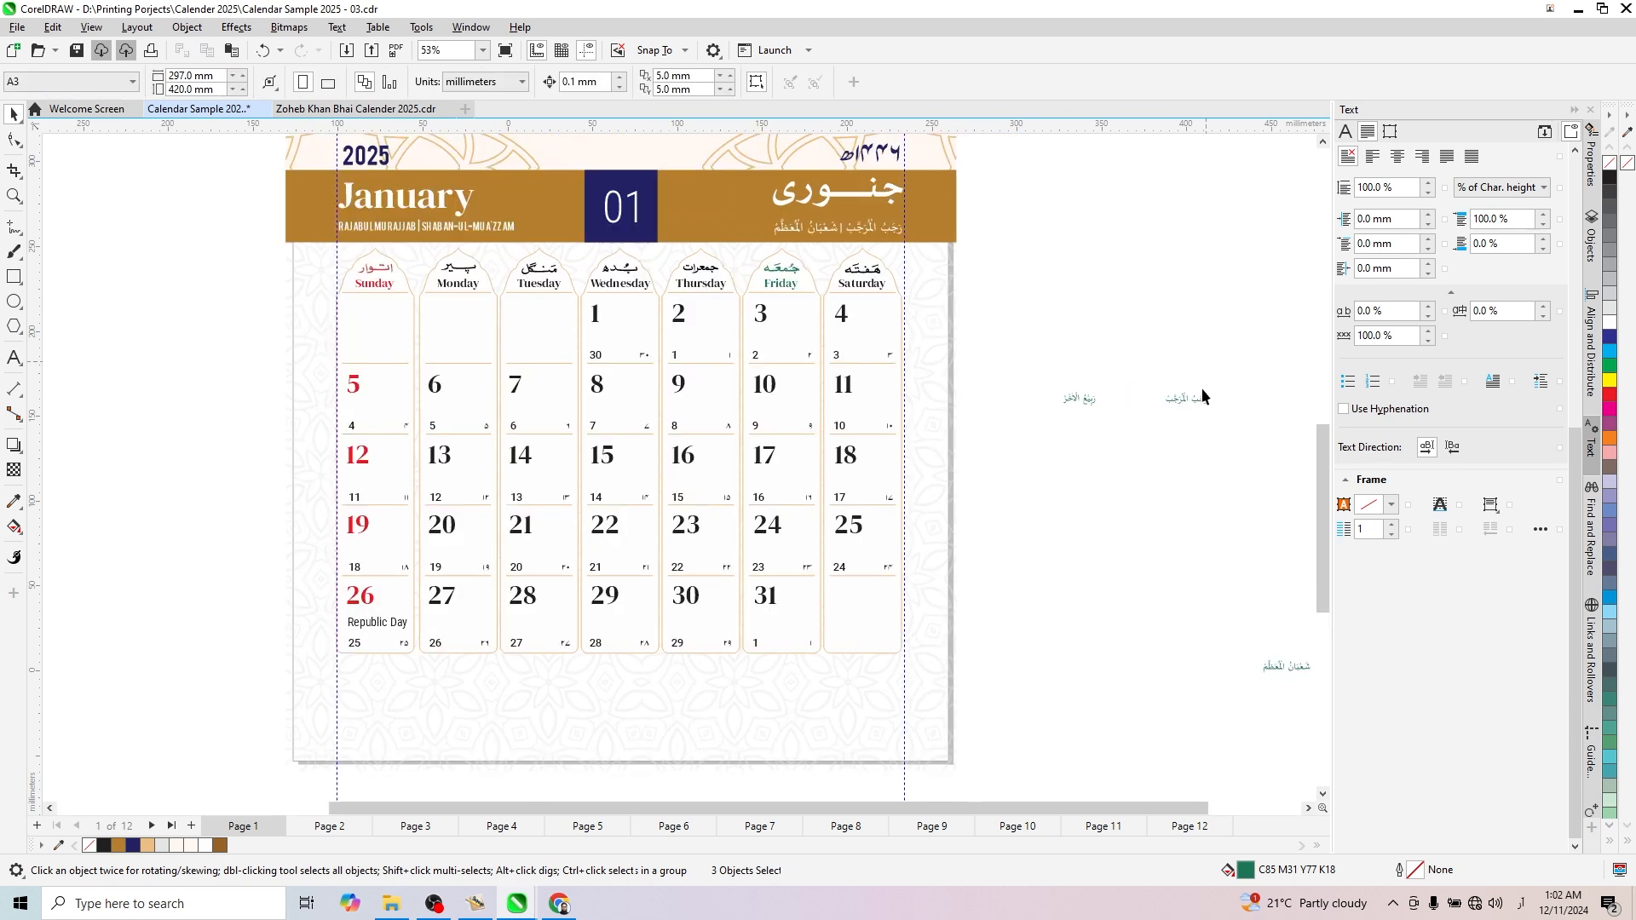
pyautogui.moveTo(1061, 409); pyautogui.dragTo(1254, 432)
pyautogui.moveTo(1180, 406); pyautogui.dragTo(624, 362)
pyautogui.scroll(4, 624, 362)
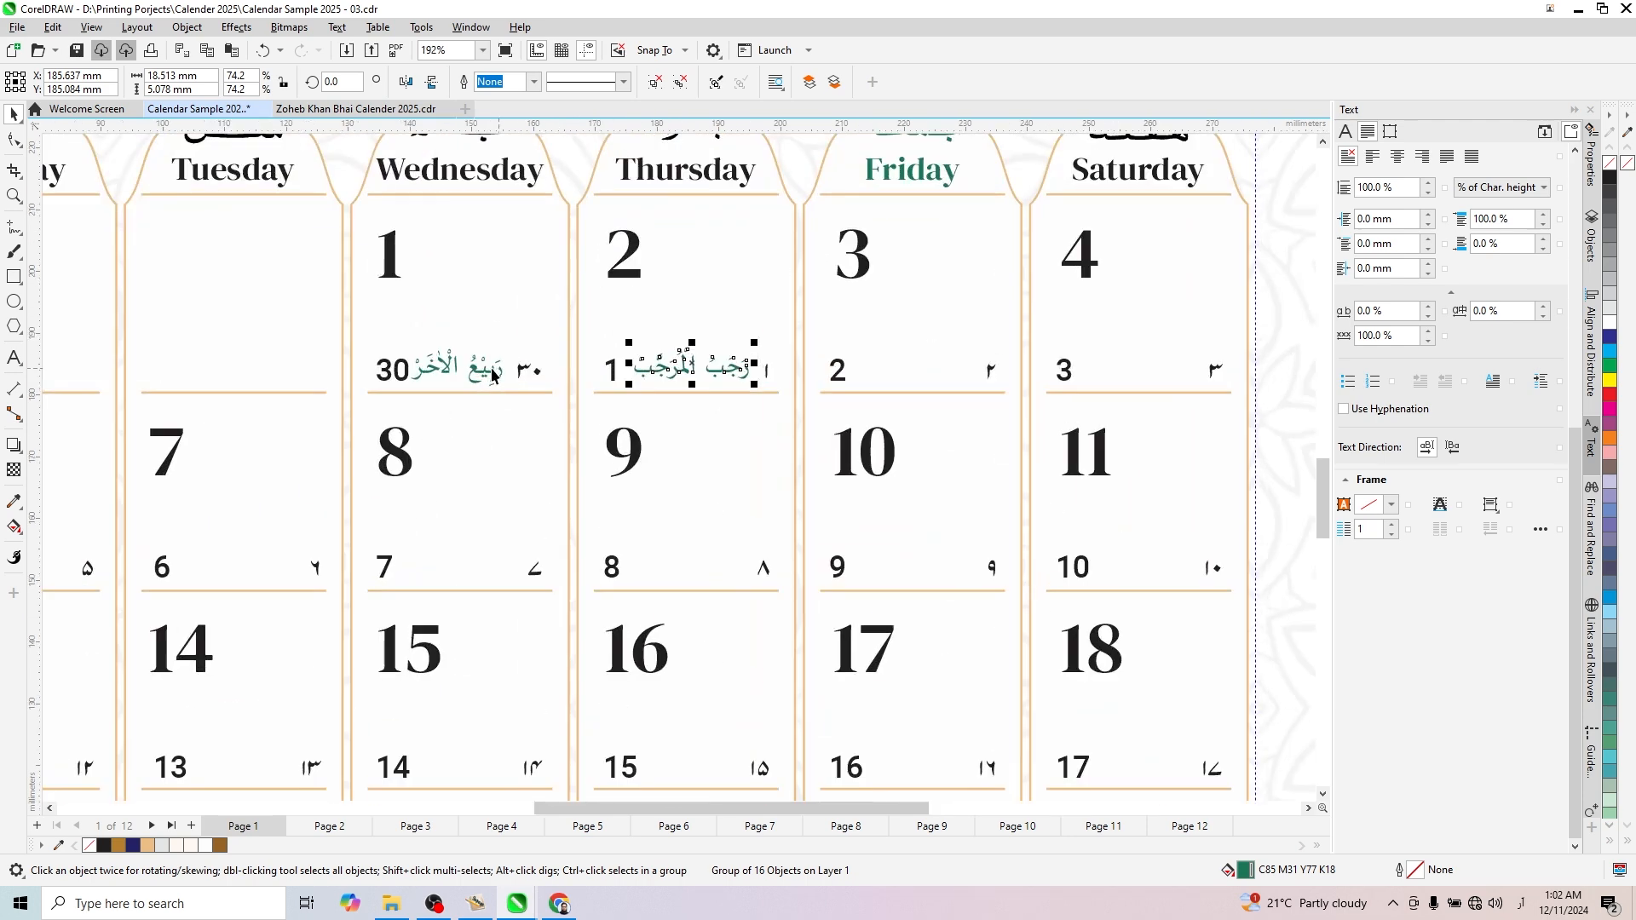
# - Recolour the Islamic month names brown and place the Shaban-ul-Muazzam name between the small dates in the January 31 cell
pyautogui.keyDown('shift'); pyautogui.click(528, 371); pyautogui.keyUp('shift')
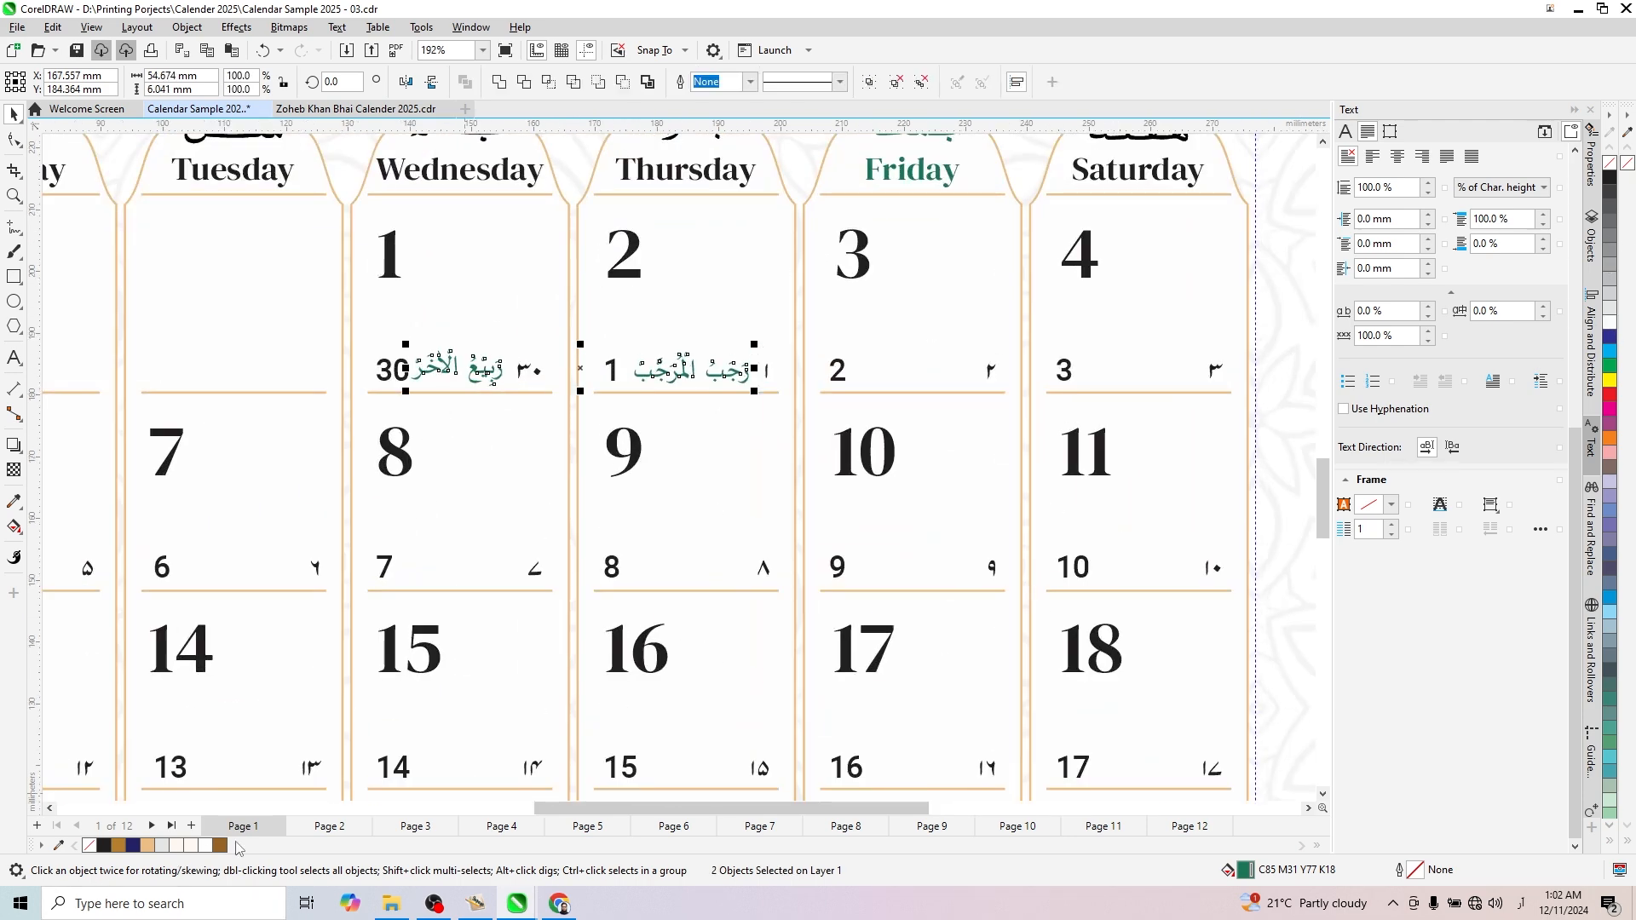
pyautogui.scroll(-6, 657, 341)
pyautogui.click(1065, 552)
pyautogui.scroll(2, 1062, 562)
pyautogui.moveTo(1077, 540); pyautogui.dragTo(489, 514)
pyautogui.click(949, 565)
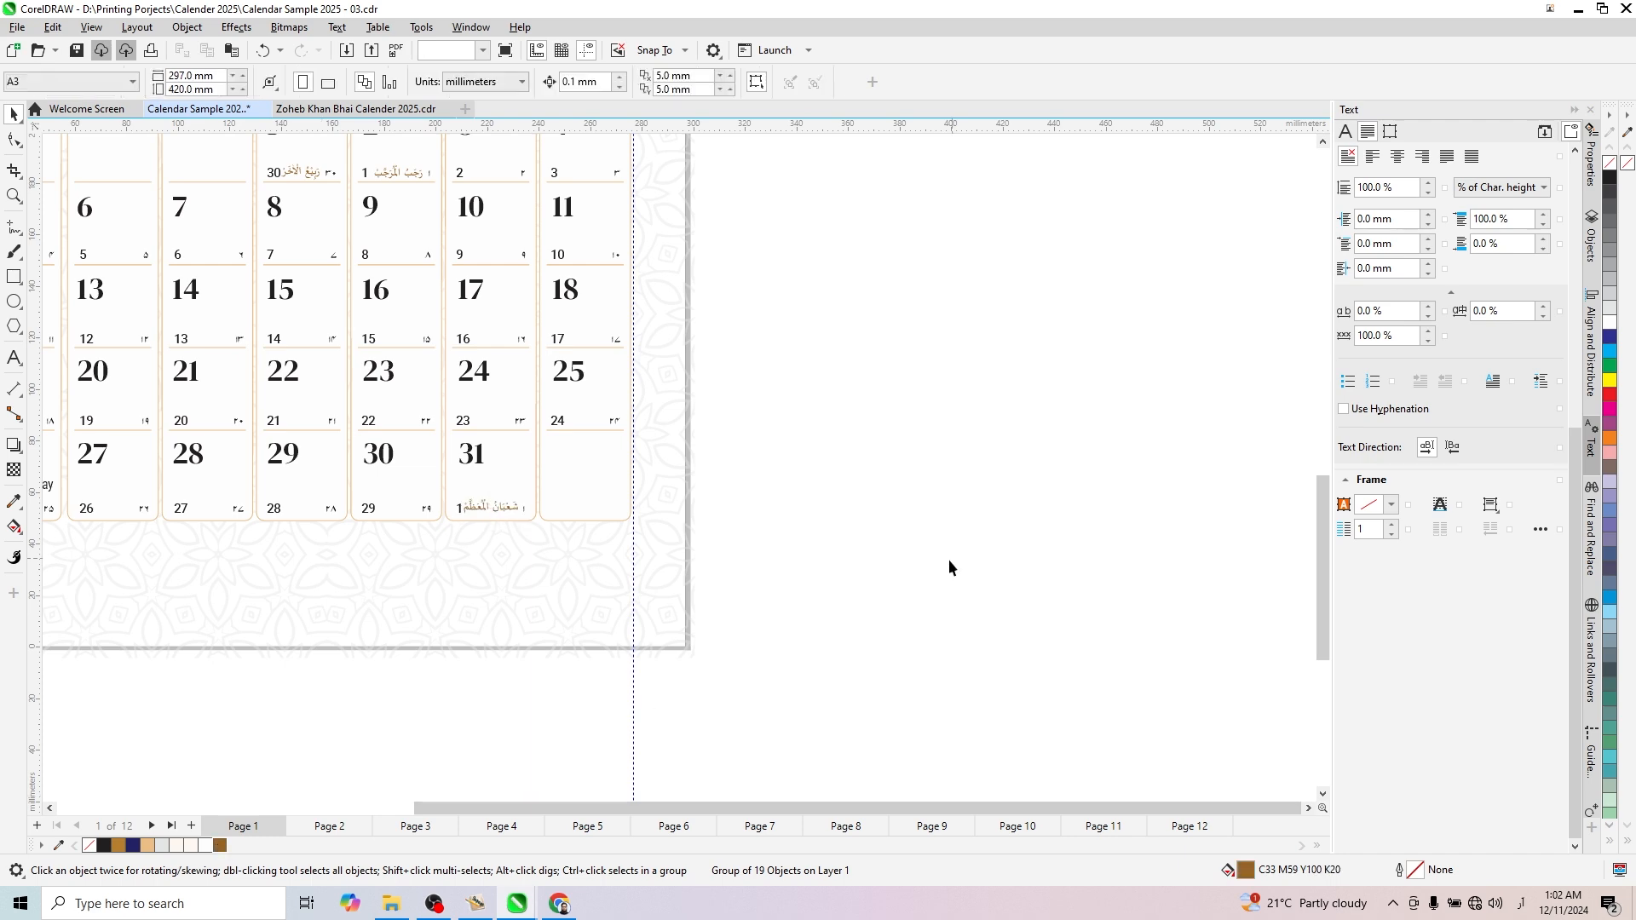
# - Ungroup the large January date numbers into separate text objects
pyautogui.scroll(-3, 920, 588)
pyautogui.scroll(2, 417, 446)
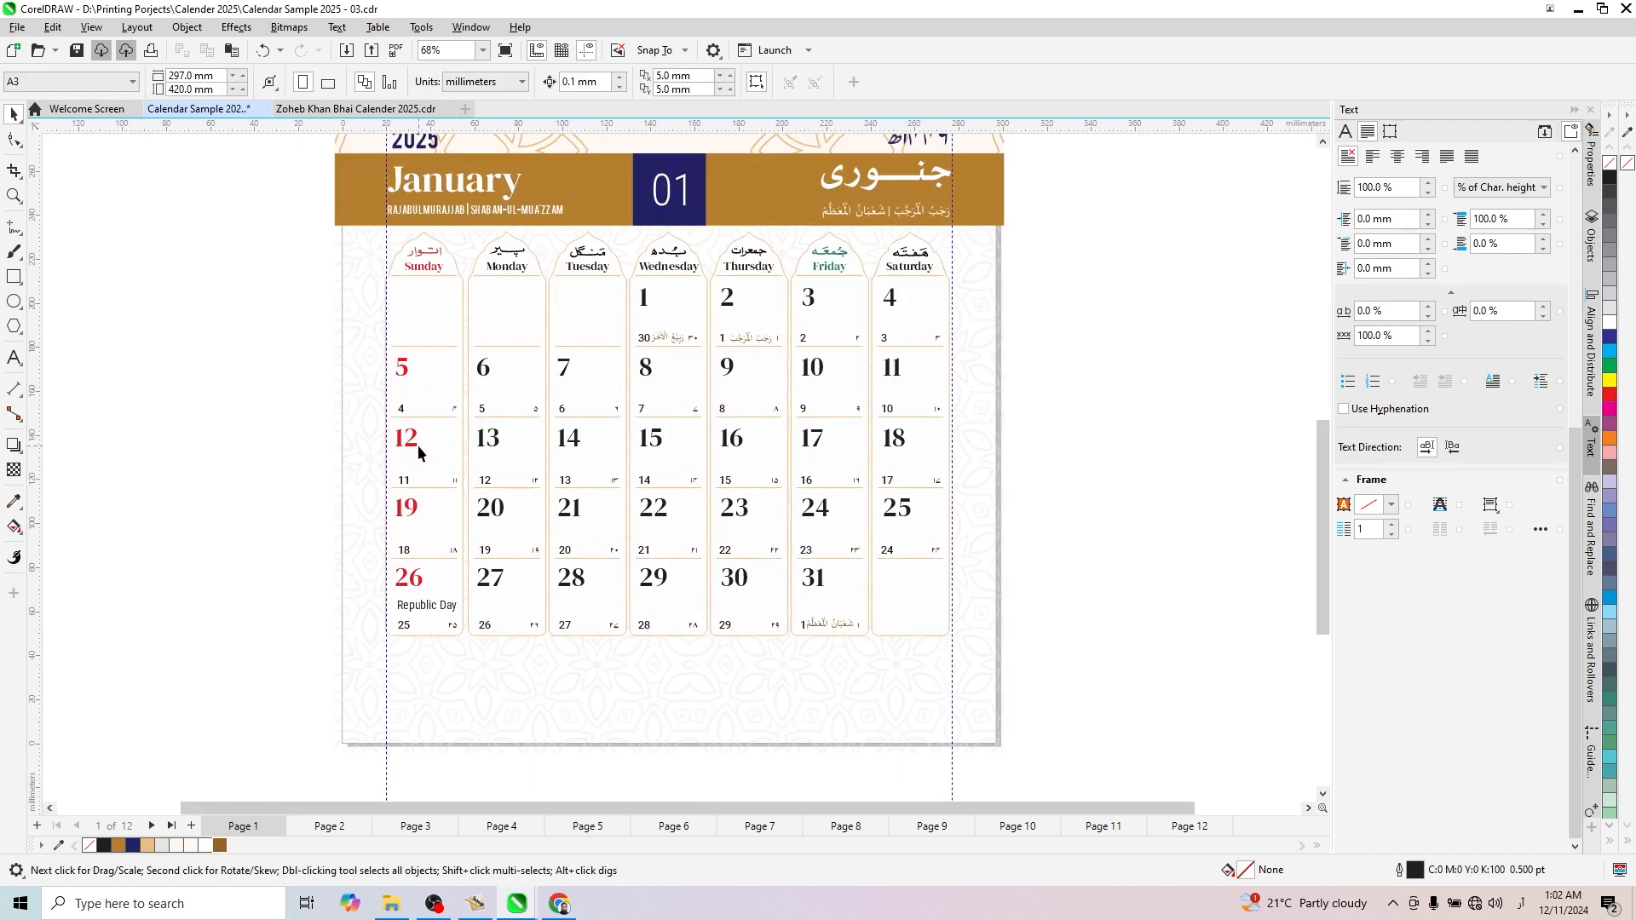
pyautogui.scroll(1, 563, 588)
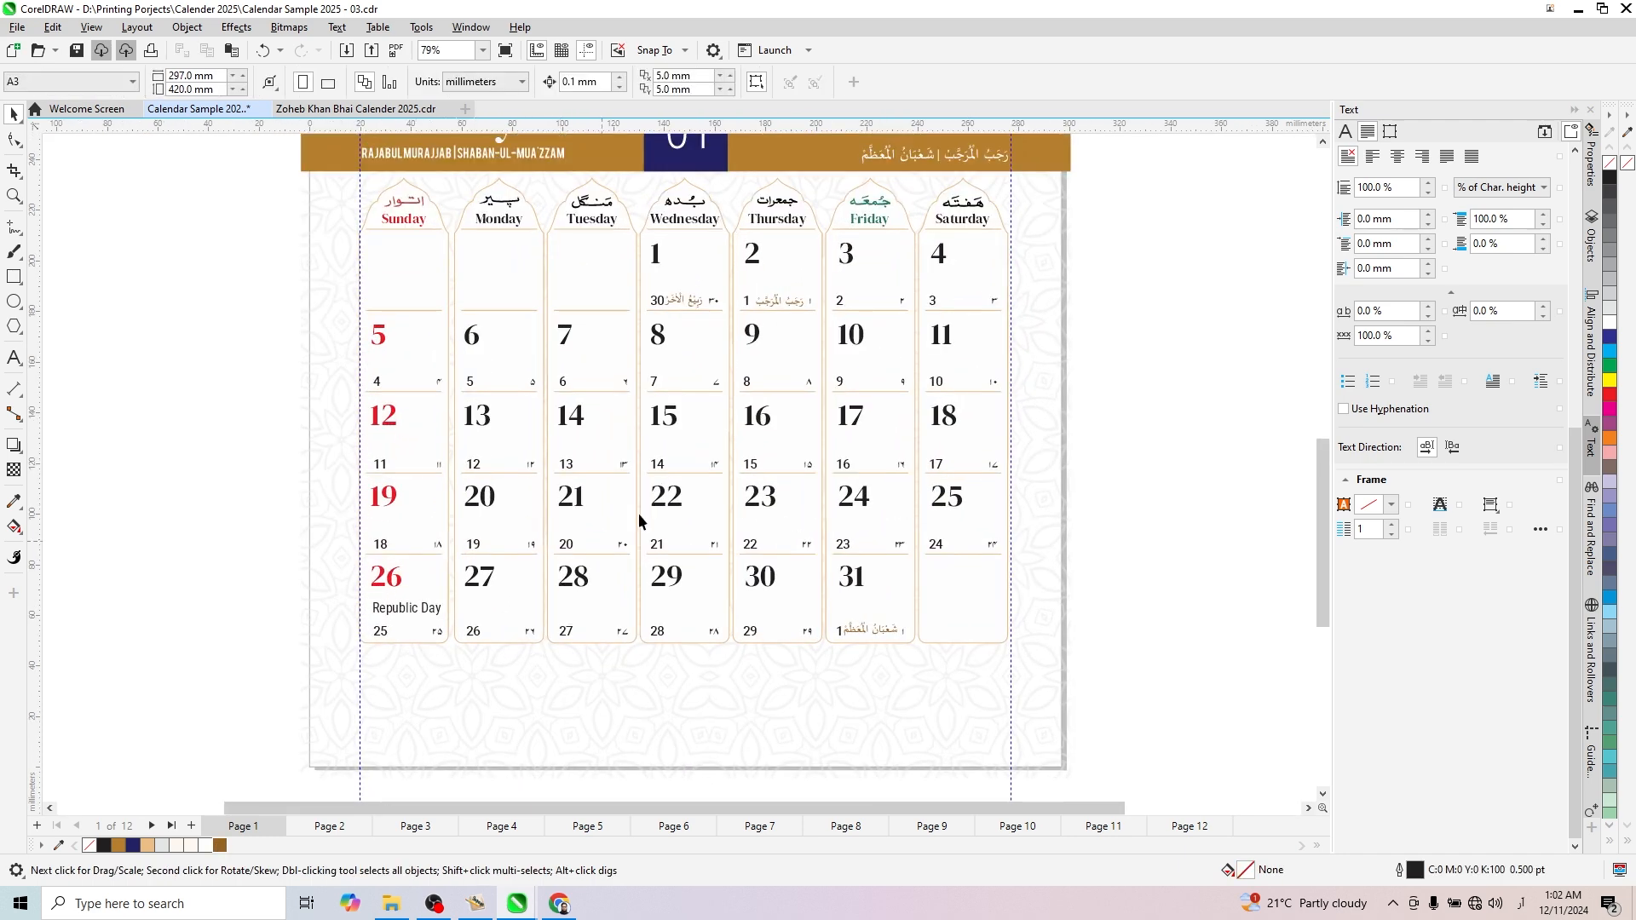
pyautogui.click(847, 264)
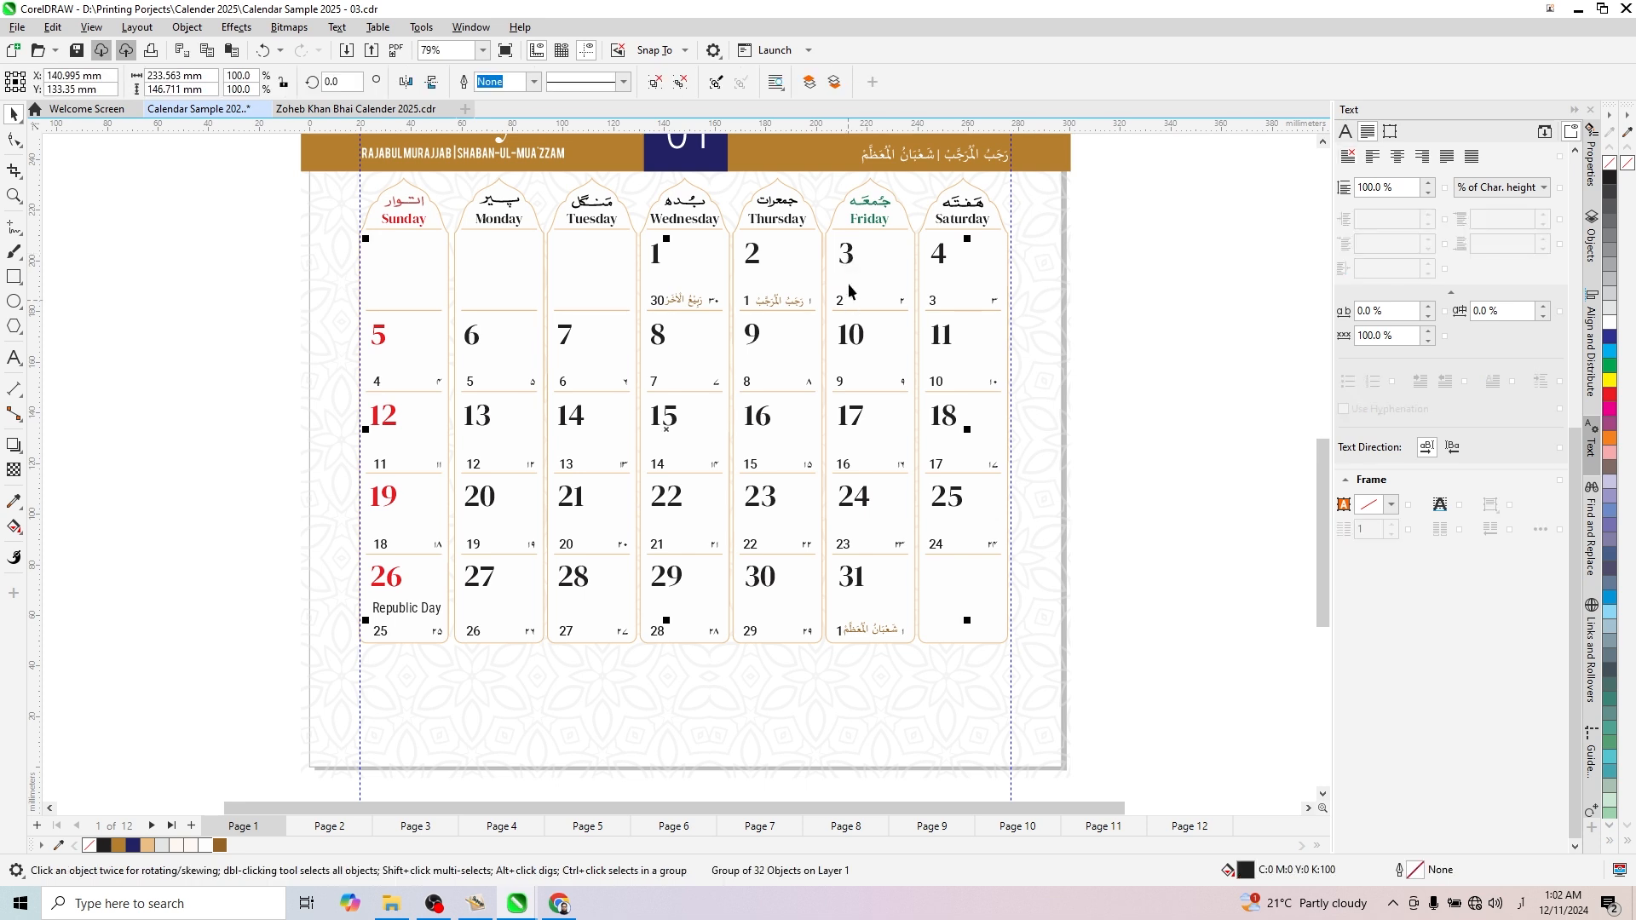
pyautogui.click(657, 79)
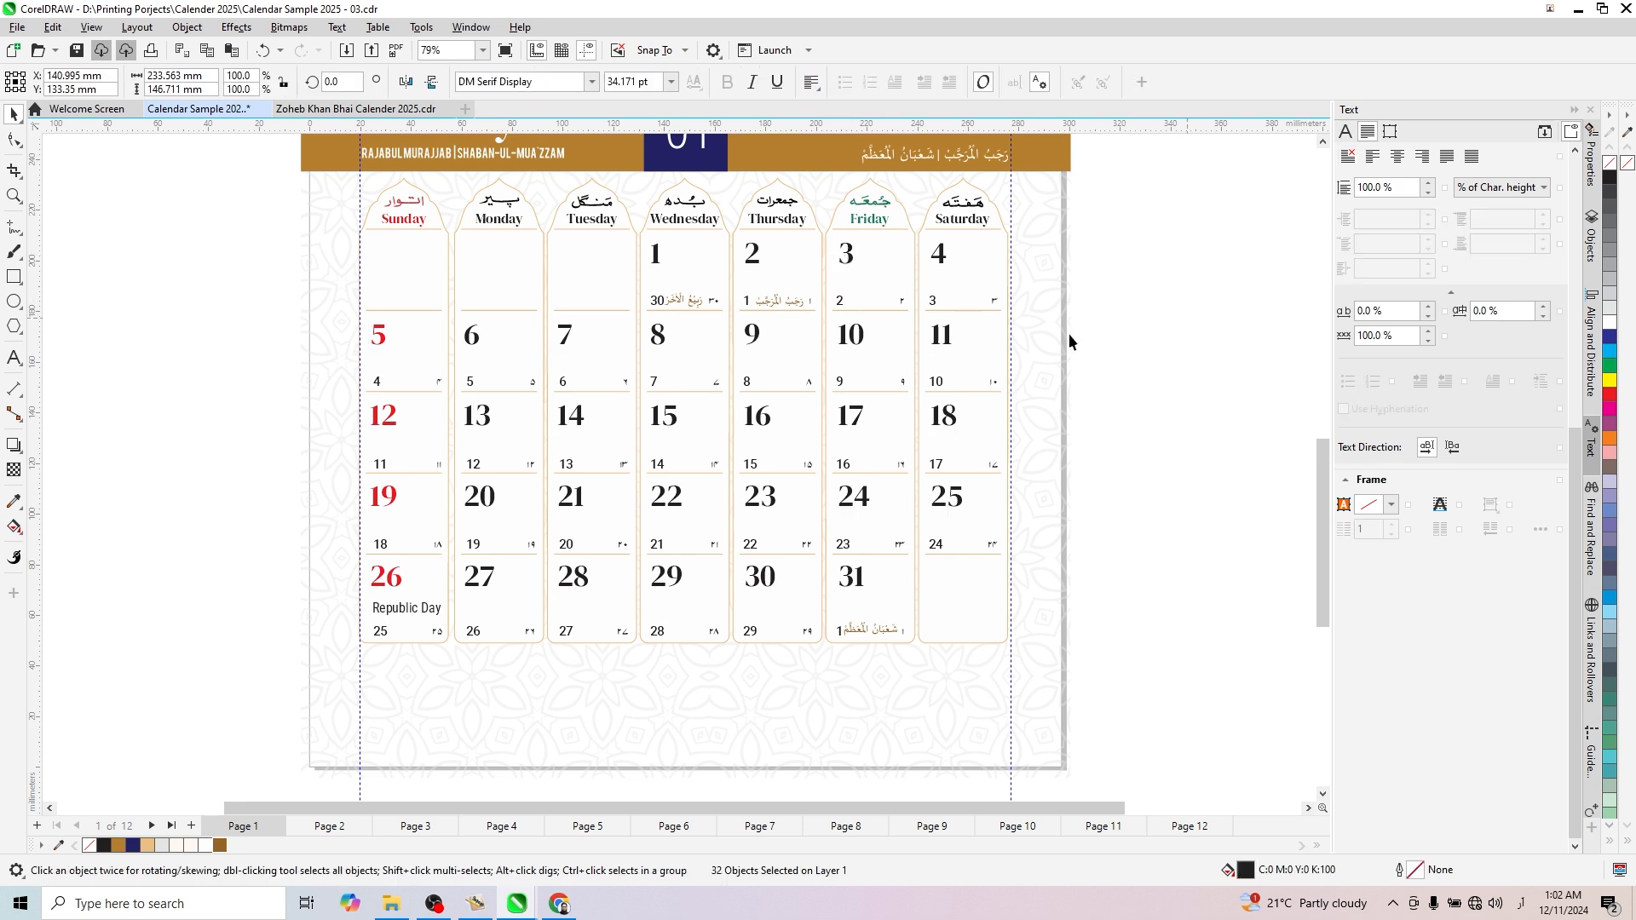
pyautogui.click(1070, 336)
# - Recolour the large January Friday dates 3, 10, 17, 24 and 31 with the green sampled from the Friday heading (C85 M31 Y77 K18)
pyautogui.click(852, 264)
pyautogui.keyDown('shift'); pyautogui.click(850, 339); pyautogui.keyUp('shift')
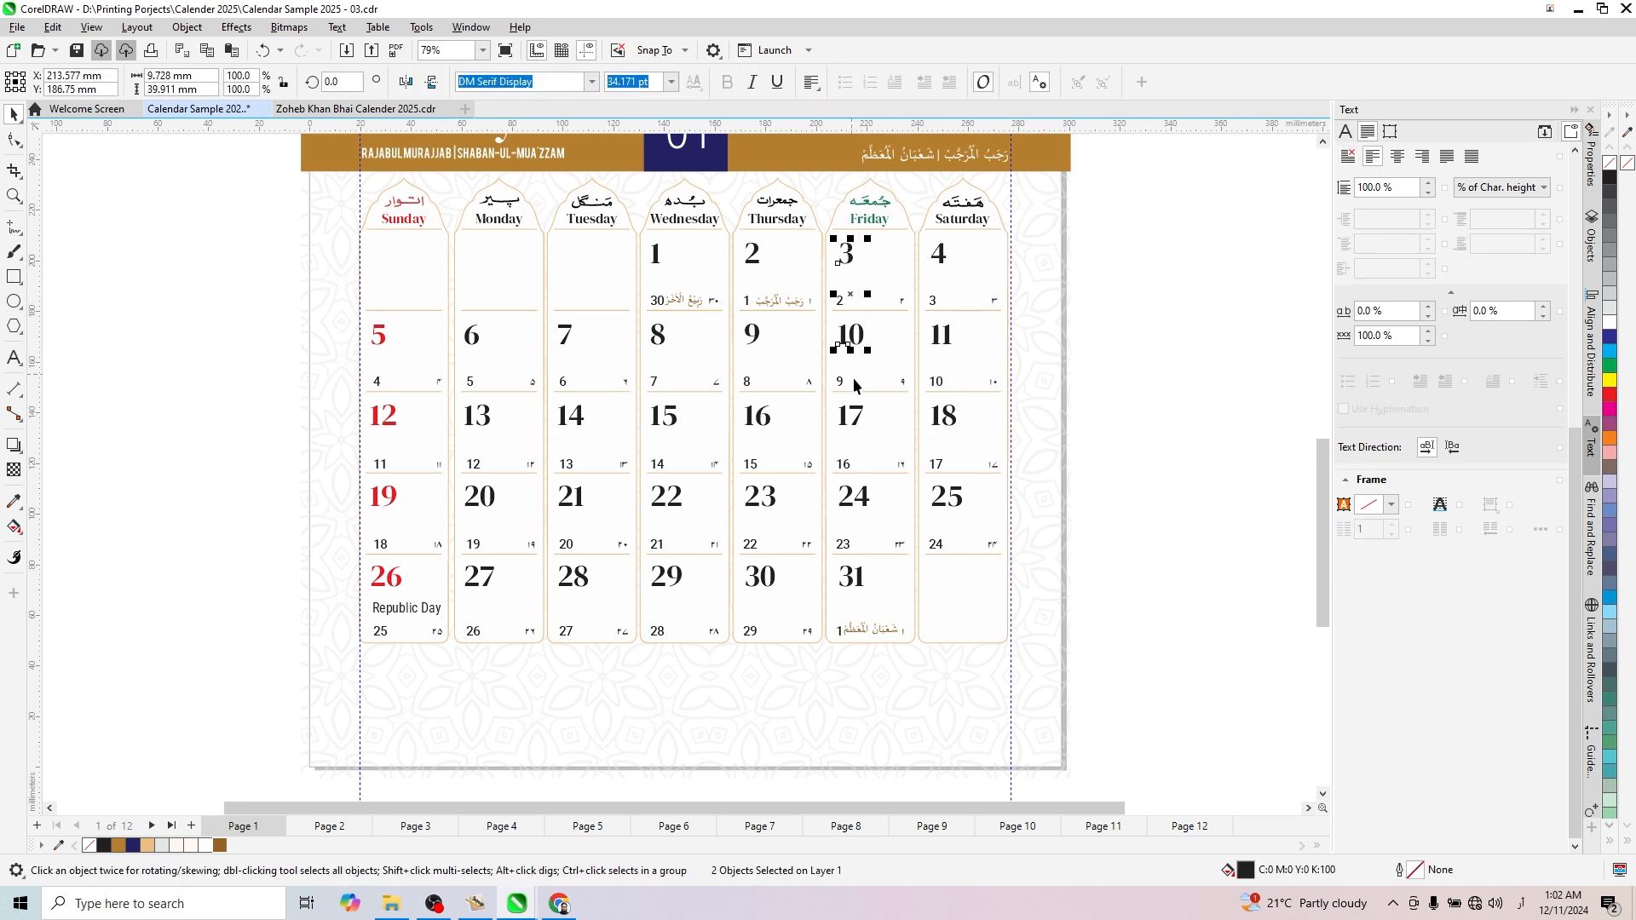
pyautogui.keyDown('shift'); pyautogui.click(856, 418); pyautogui.keyUp('shift')
pyautogui.keyDown('shift'); pyautogui.click(858, 506); pyautogui.keyUp('shift')
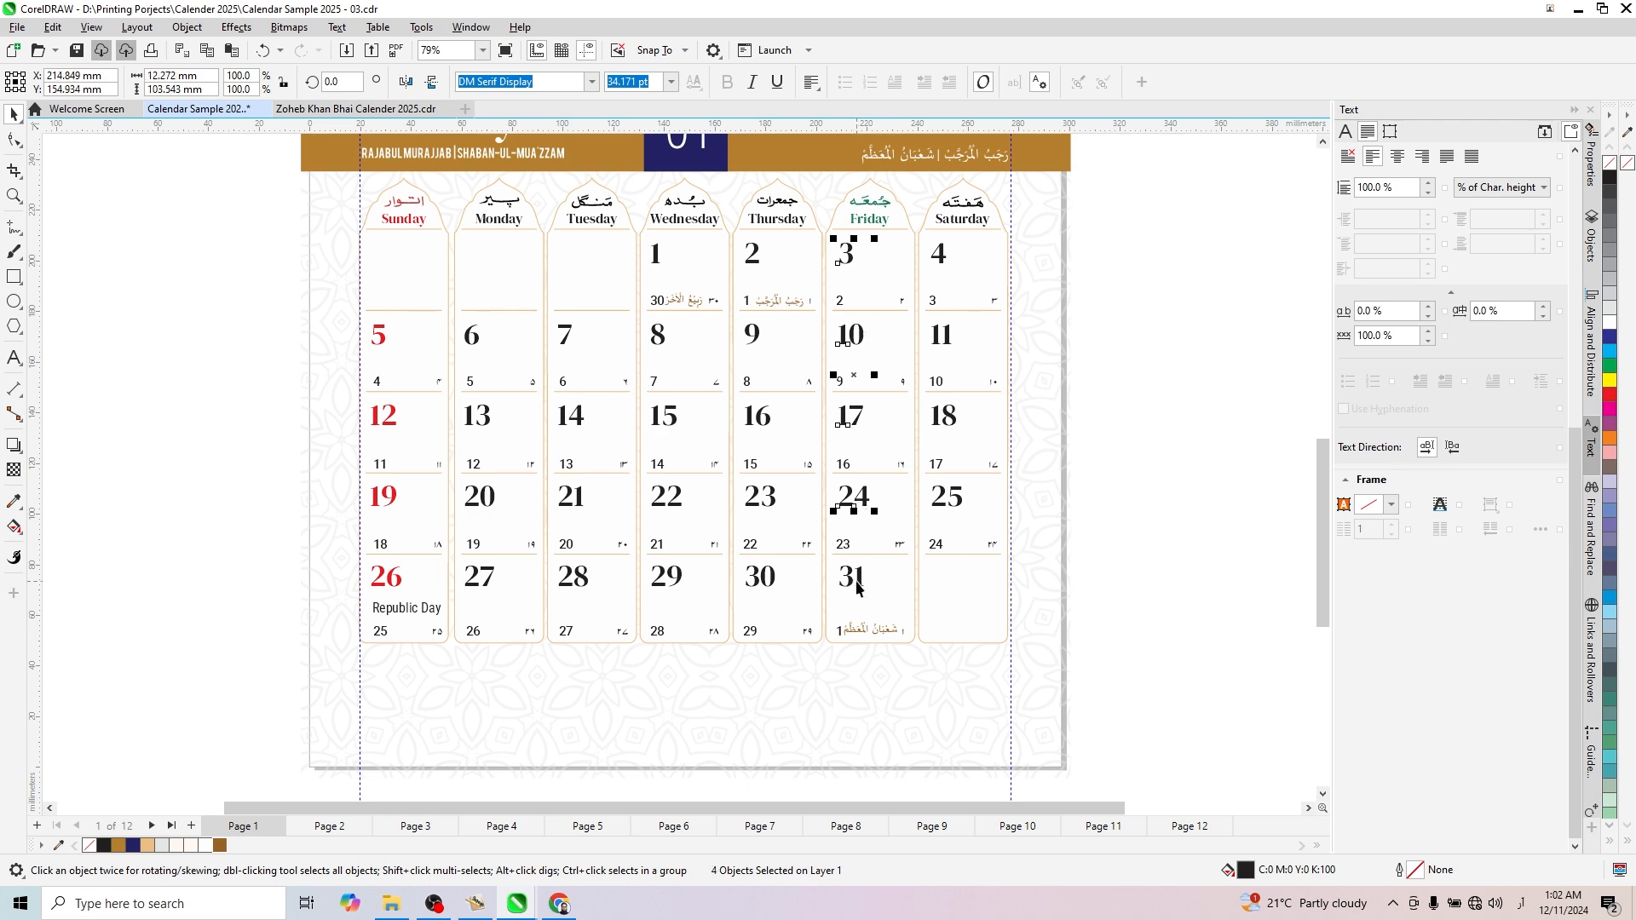
pyautogui.keyDown('shift'); pyautogui.click(855, 586); pyautogui.keyUp('shift')
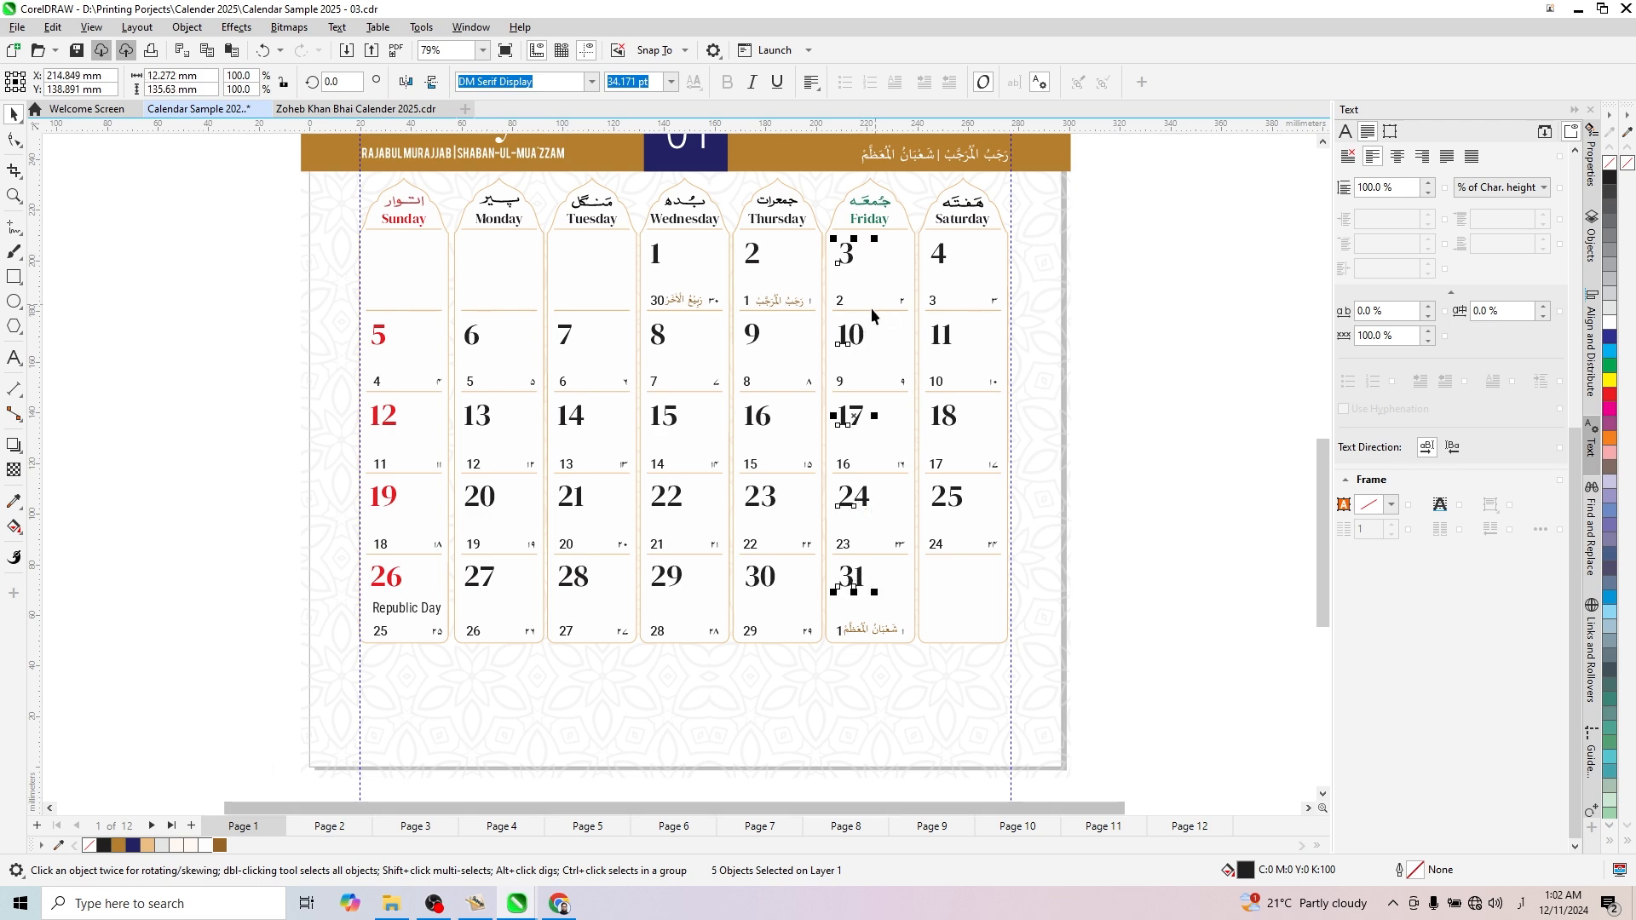
pyautogui.scroll(2, 893, 253)
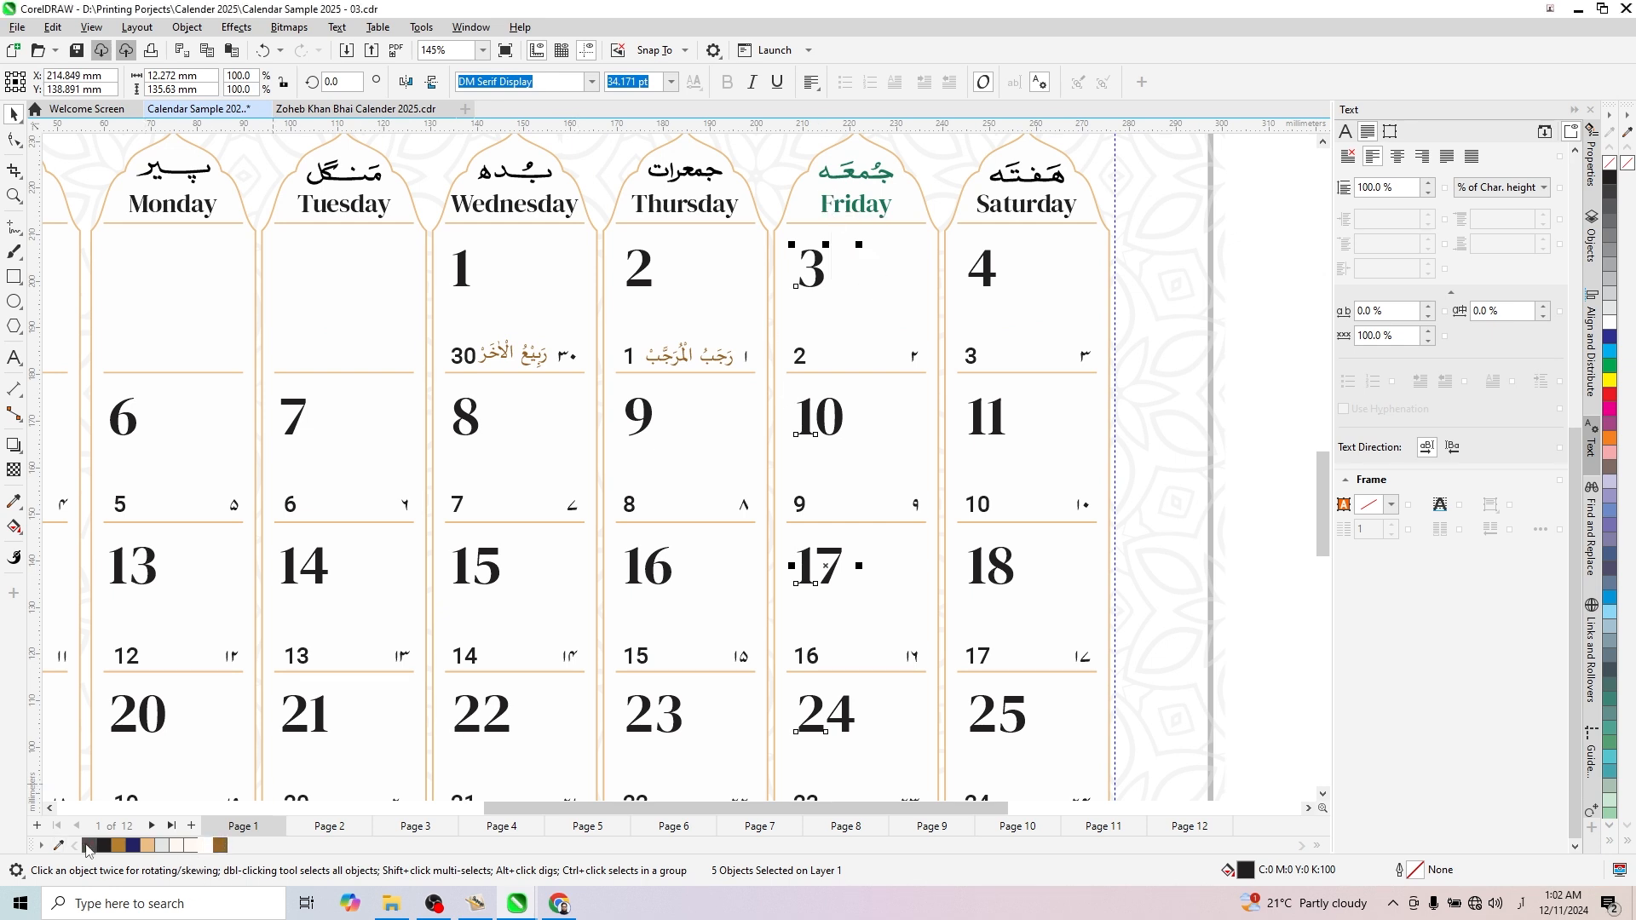
pyautogui.click(59, 845)
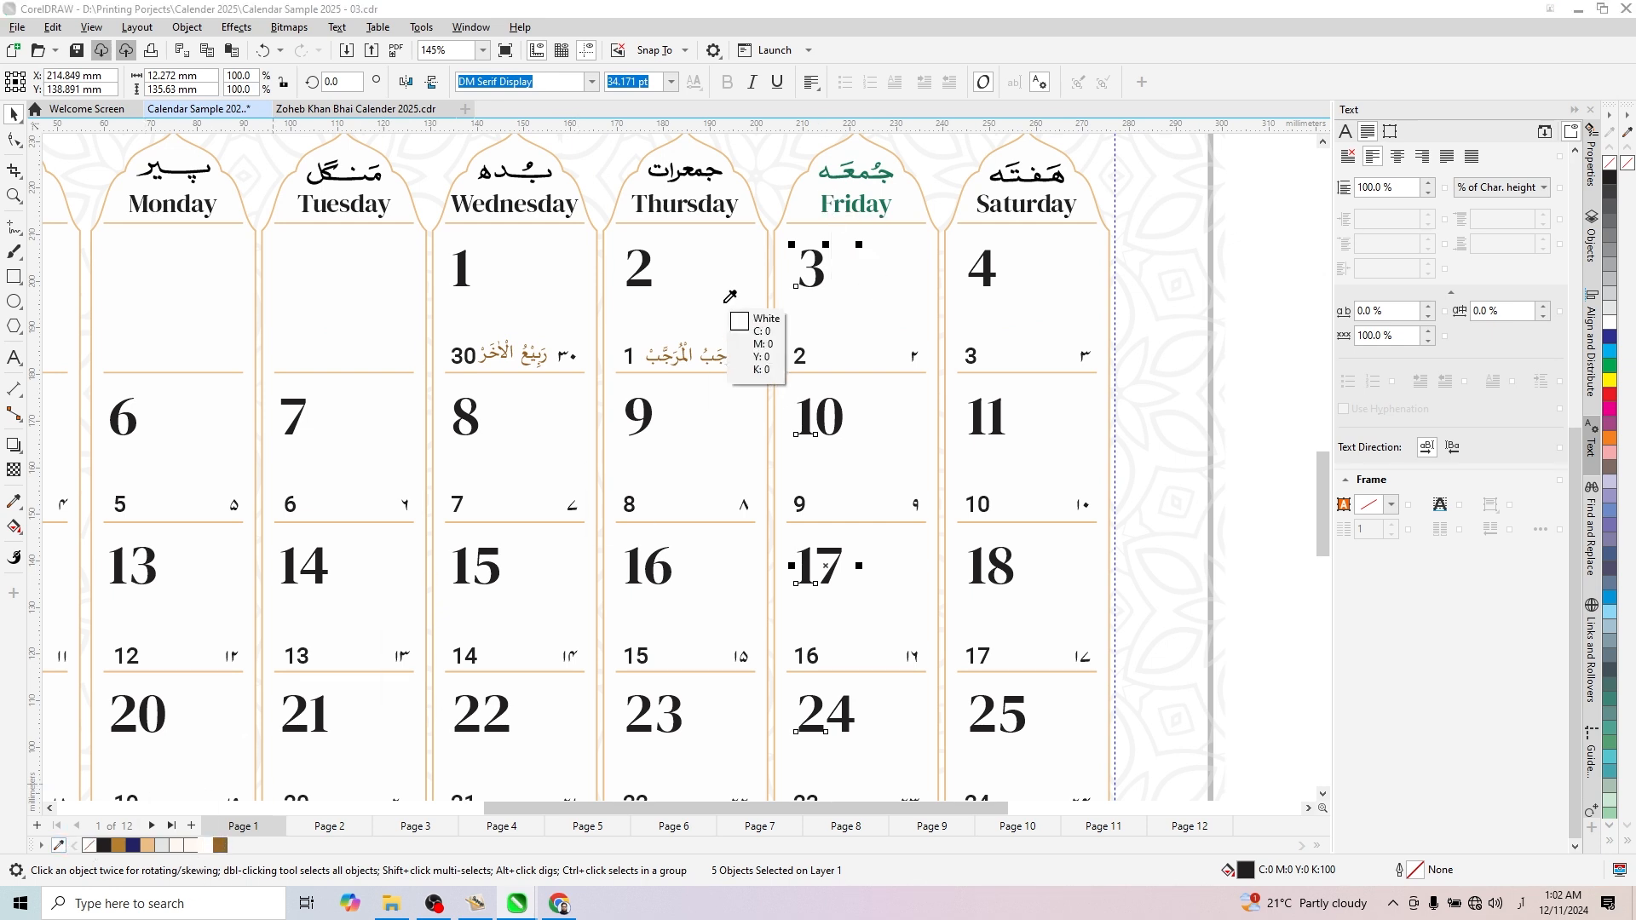
pyautogui.click(851, 172)
pyautogui.click(236, 845)
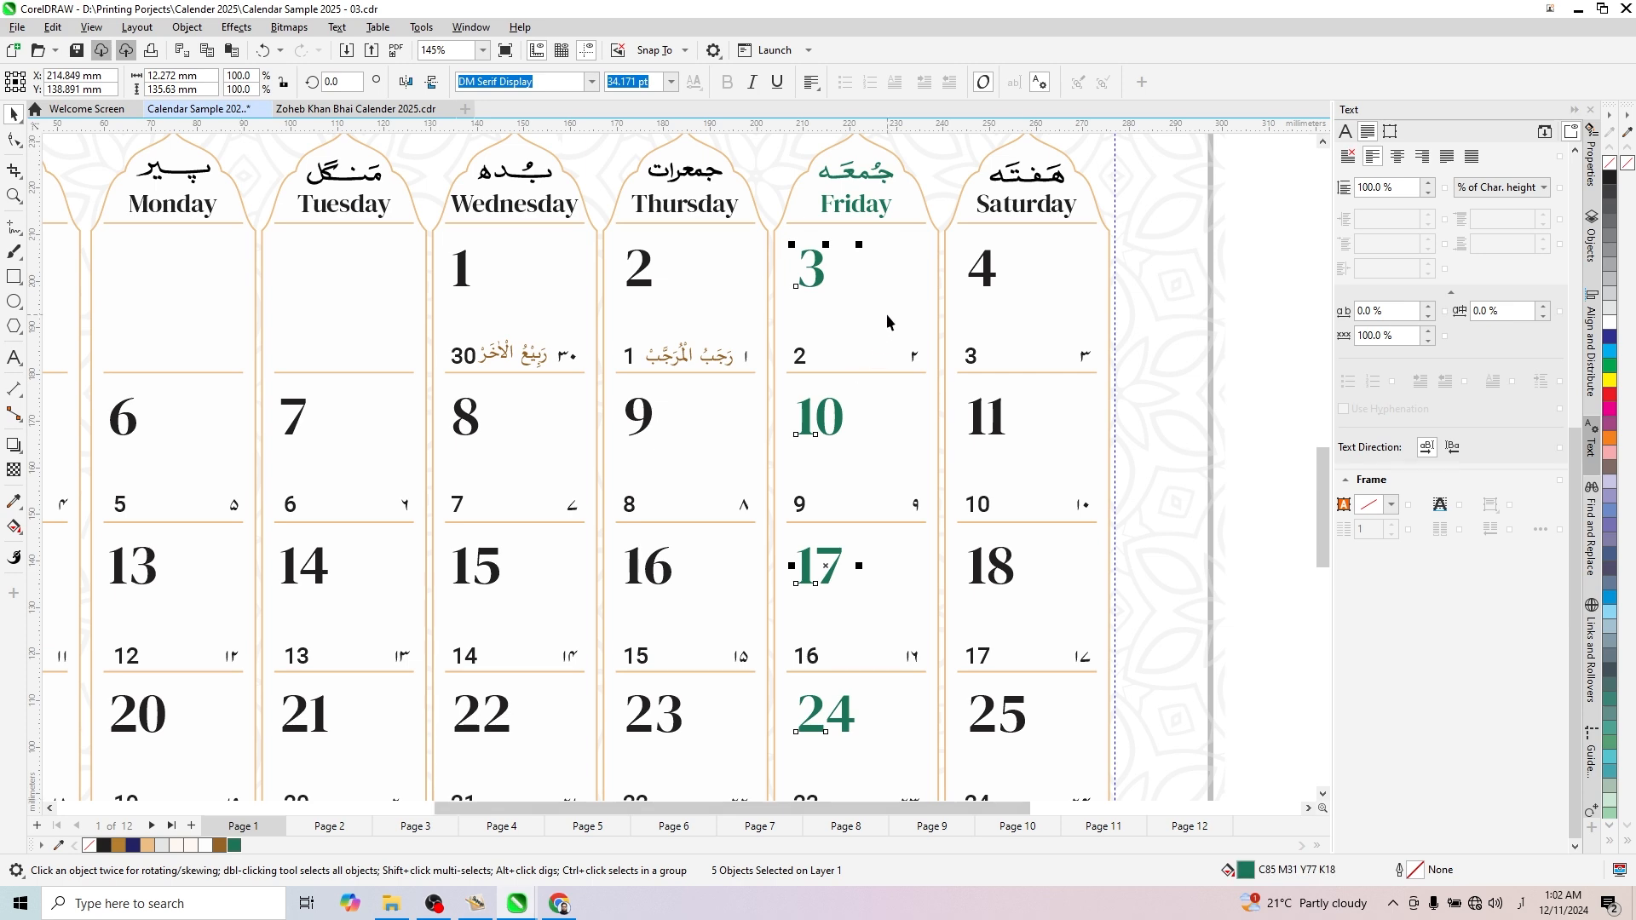
pyautogui.scroll(-3, 894, 332)
pyautogui.scroll(1, 1018, 426)
pyautogui.click(978, 426)
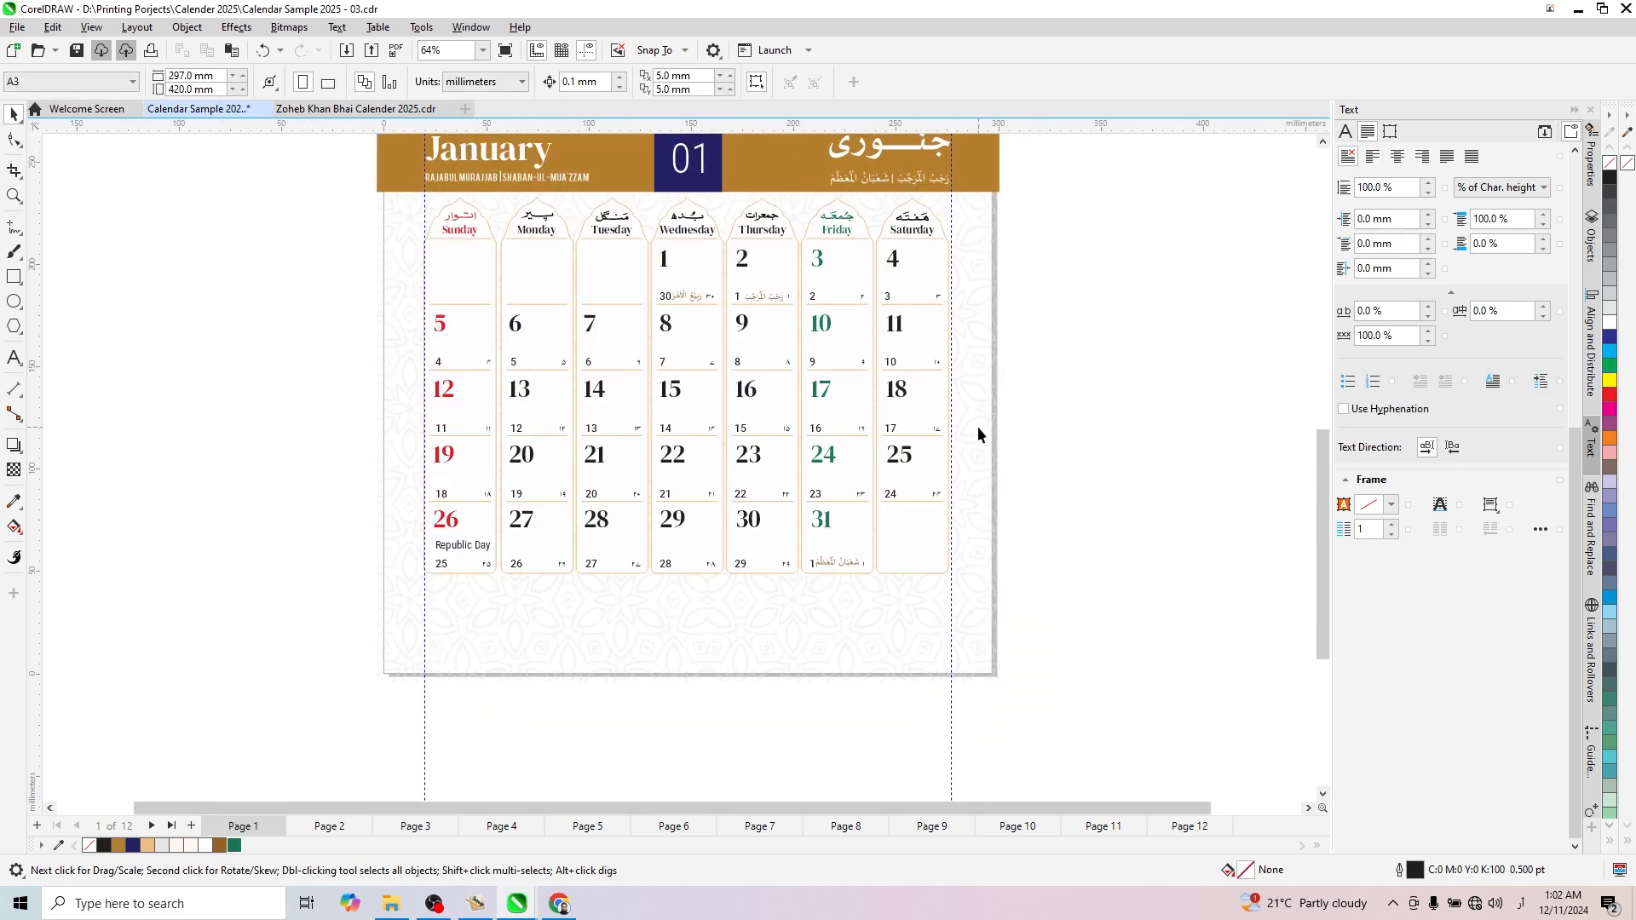
# - Examine the January date grid up close, including the weekday headings, Sunday and Friday colours and Islamic dates
pyautogui.scroll(-1, 888, 523)
pyautogui.scroll(-1, 873, 579)
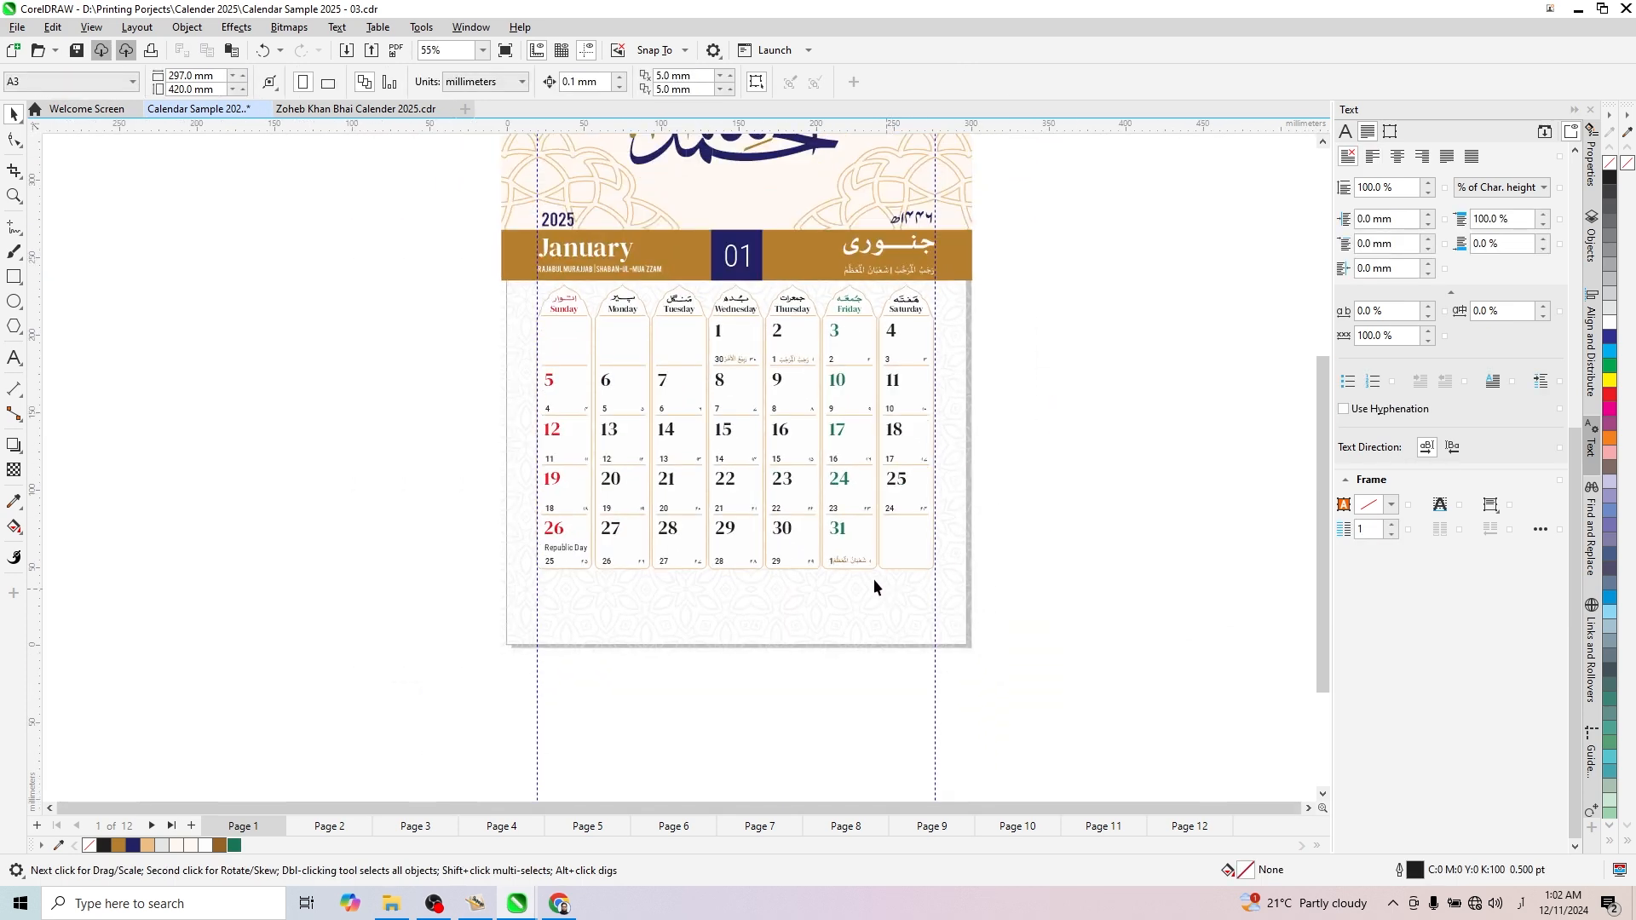
pyautogui.scroll(1, 681, 380)
pyautogui.press('z')
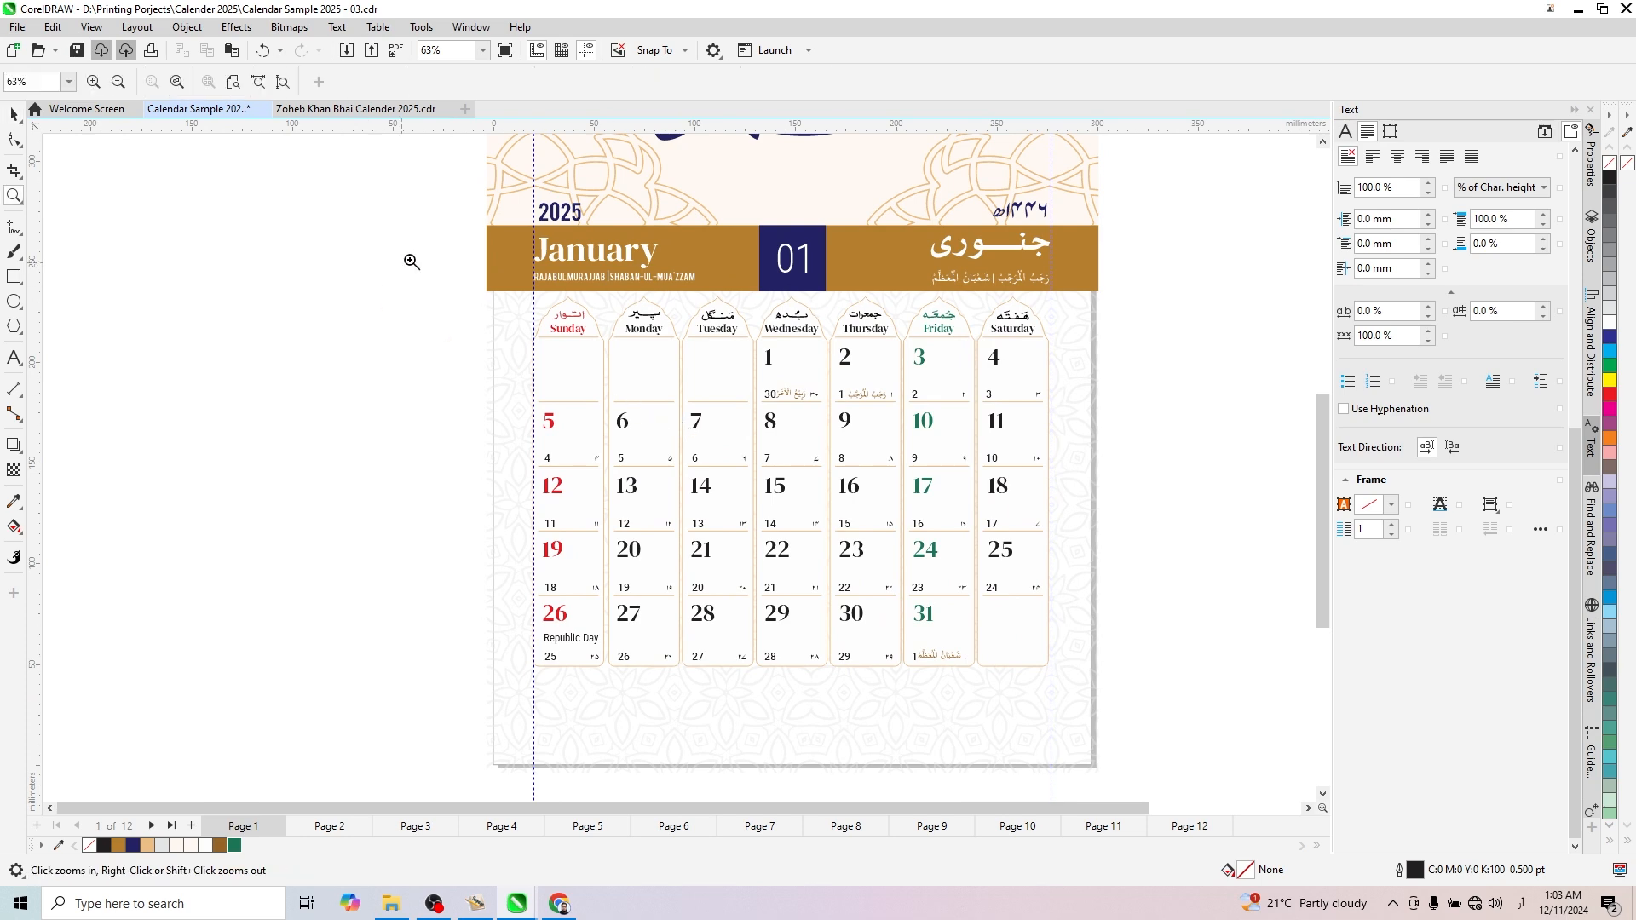
pyautogui.moveTo(480, 286); pyautogui.dragTo(1099, 697)
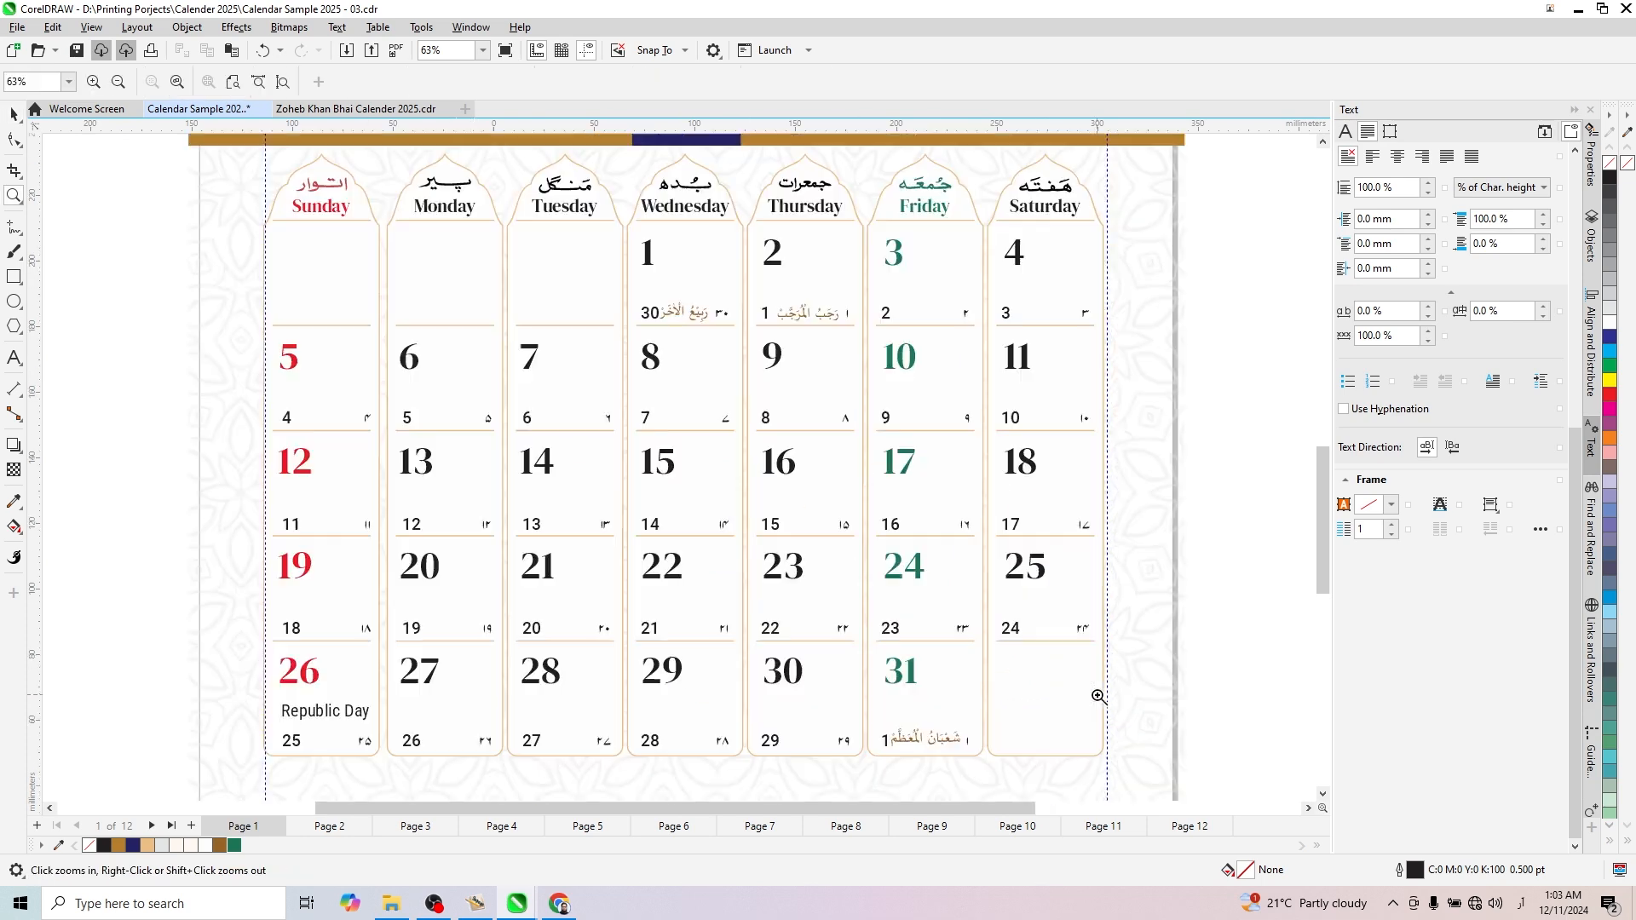
pyautogui.press('space')
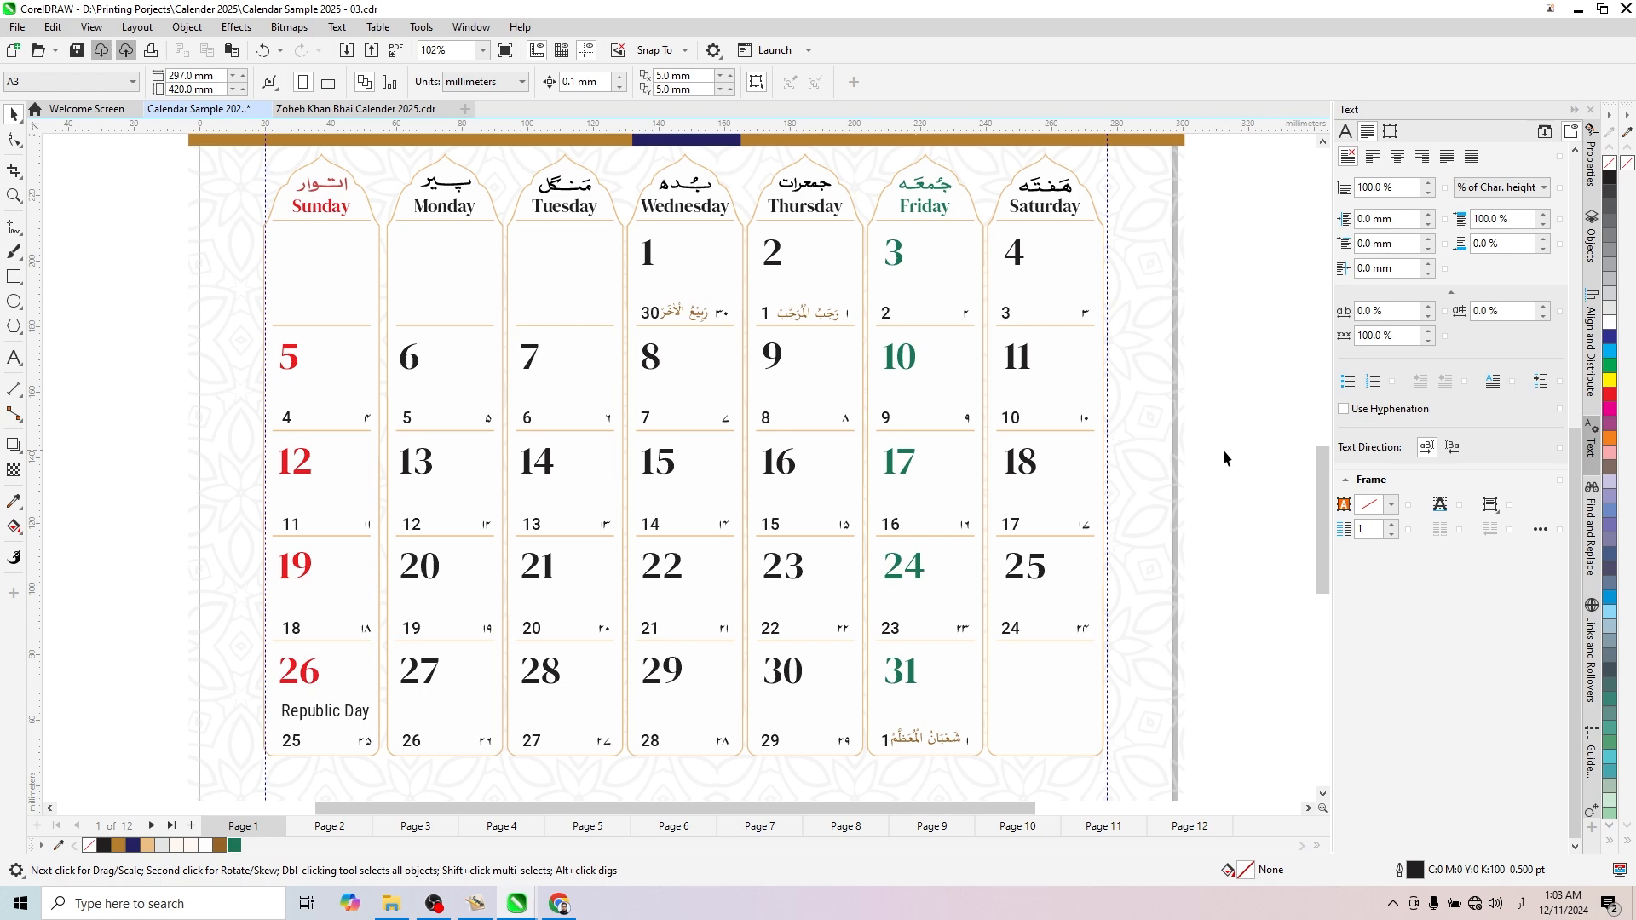
pyautogui.scroll(-3, 912, 511)
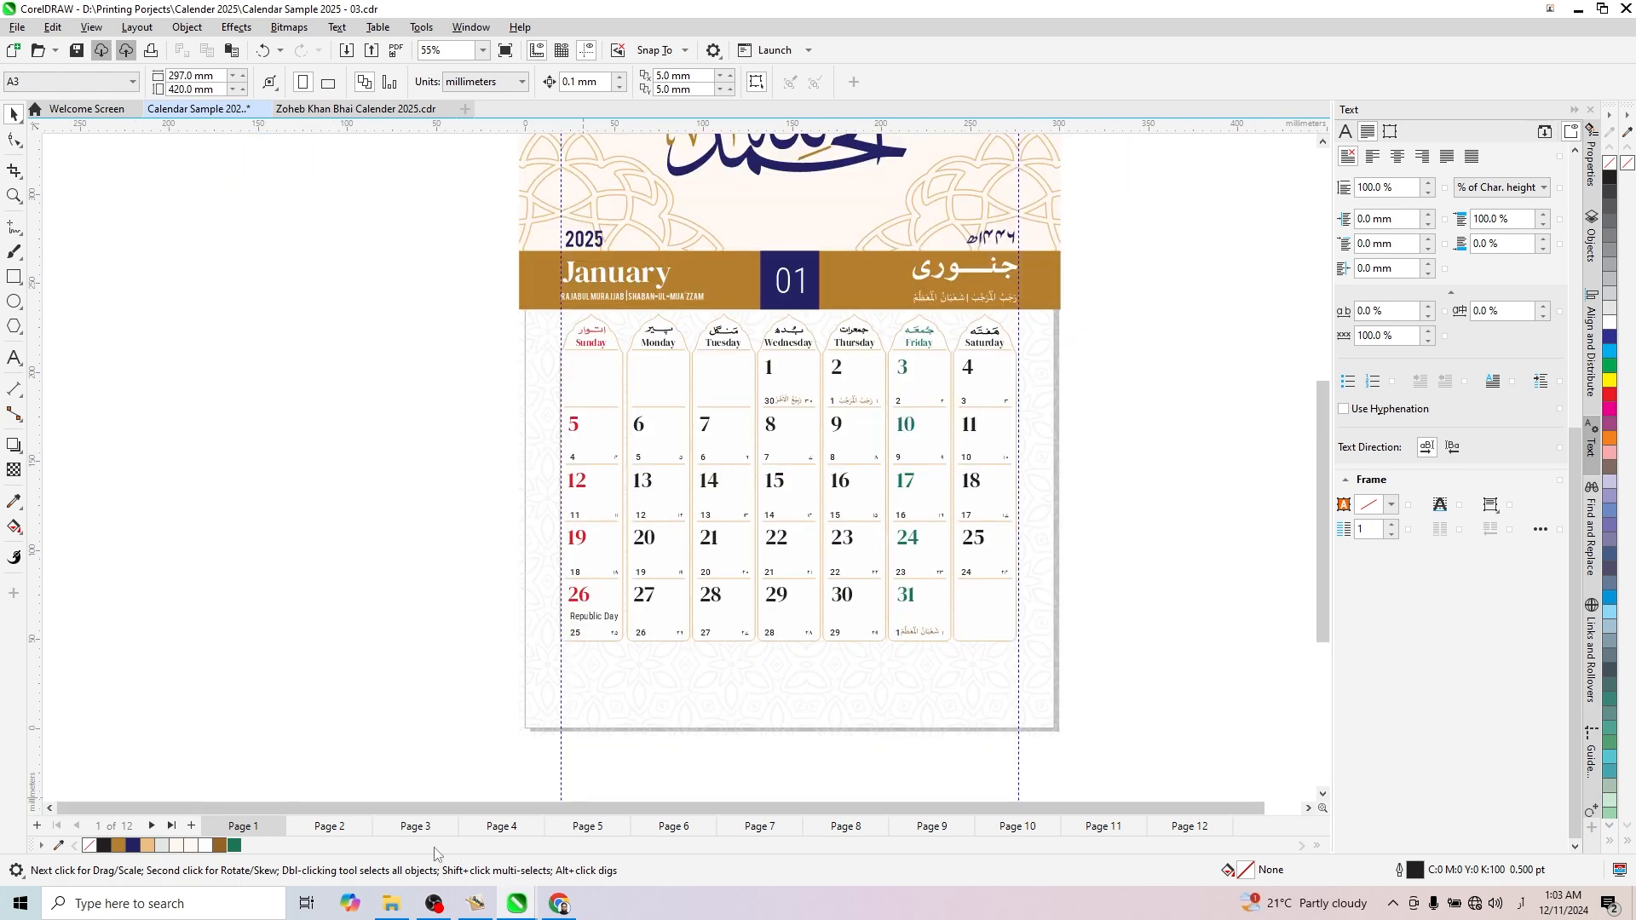
# - Look through the calendar pages of the later months and return to the January page
pyautogui.click(682, 828)
pyautogui.click(784, 828)
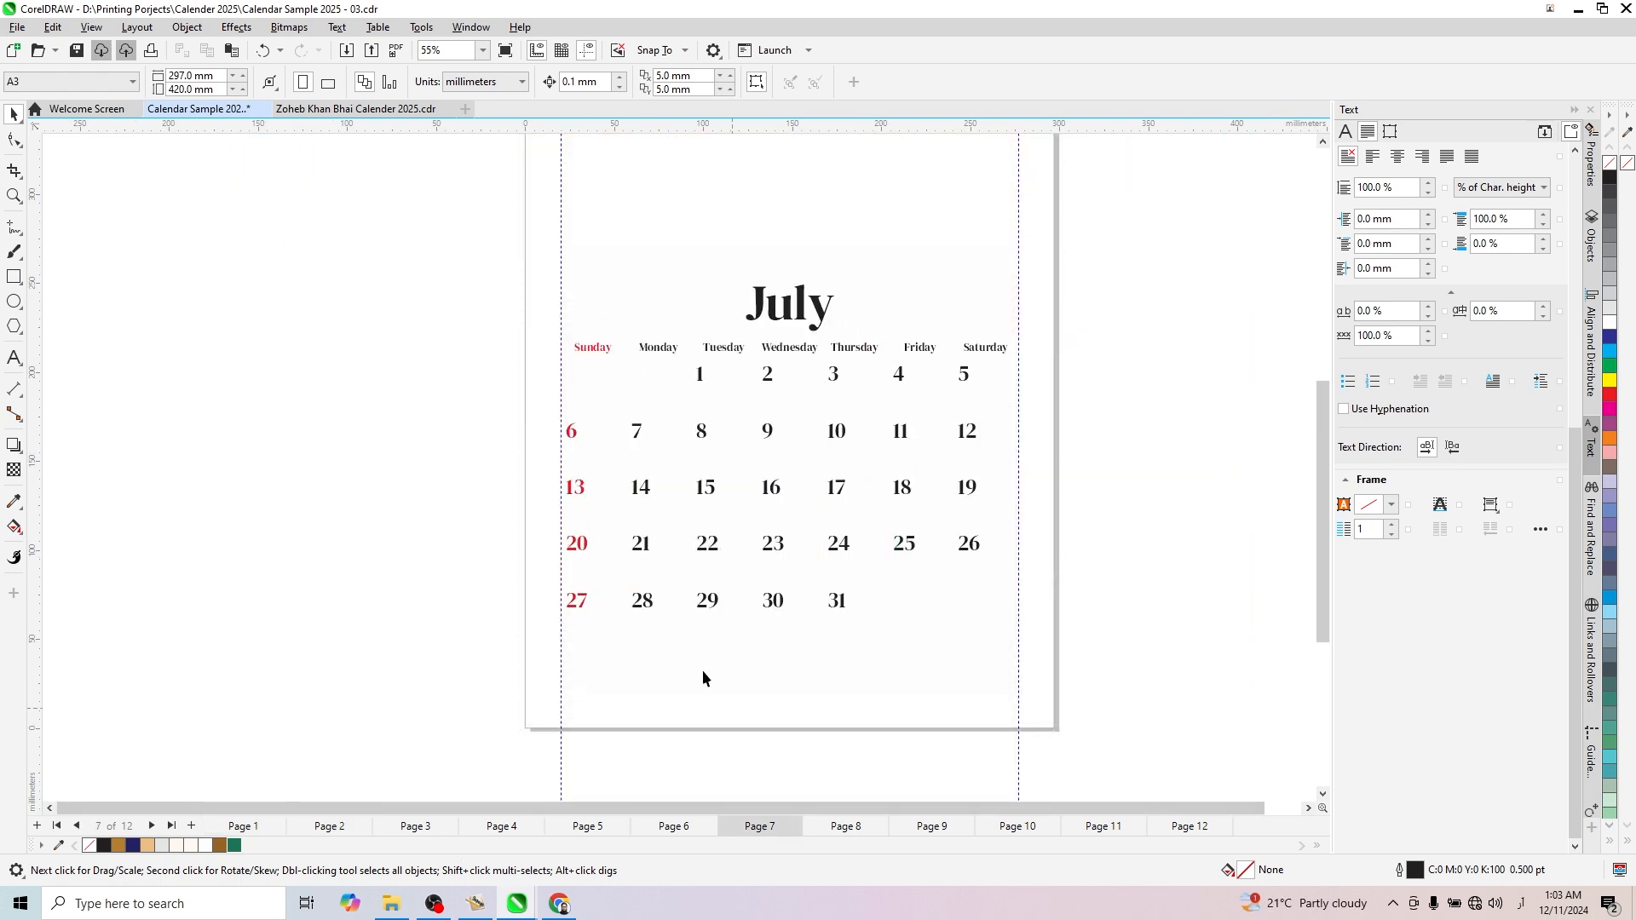
pyautogui.press('pagedown')
pyautogui.press('pagedown')
pyautogui.press('pagedown')
pyautogui.press('pagedown')
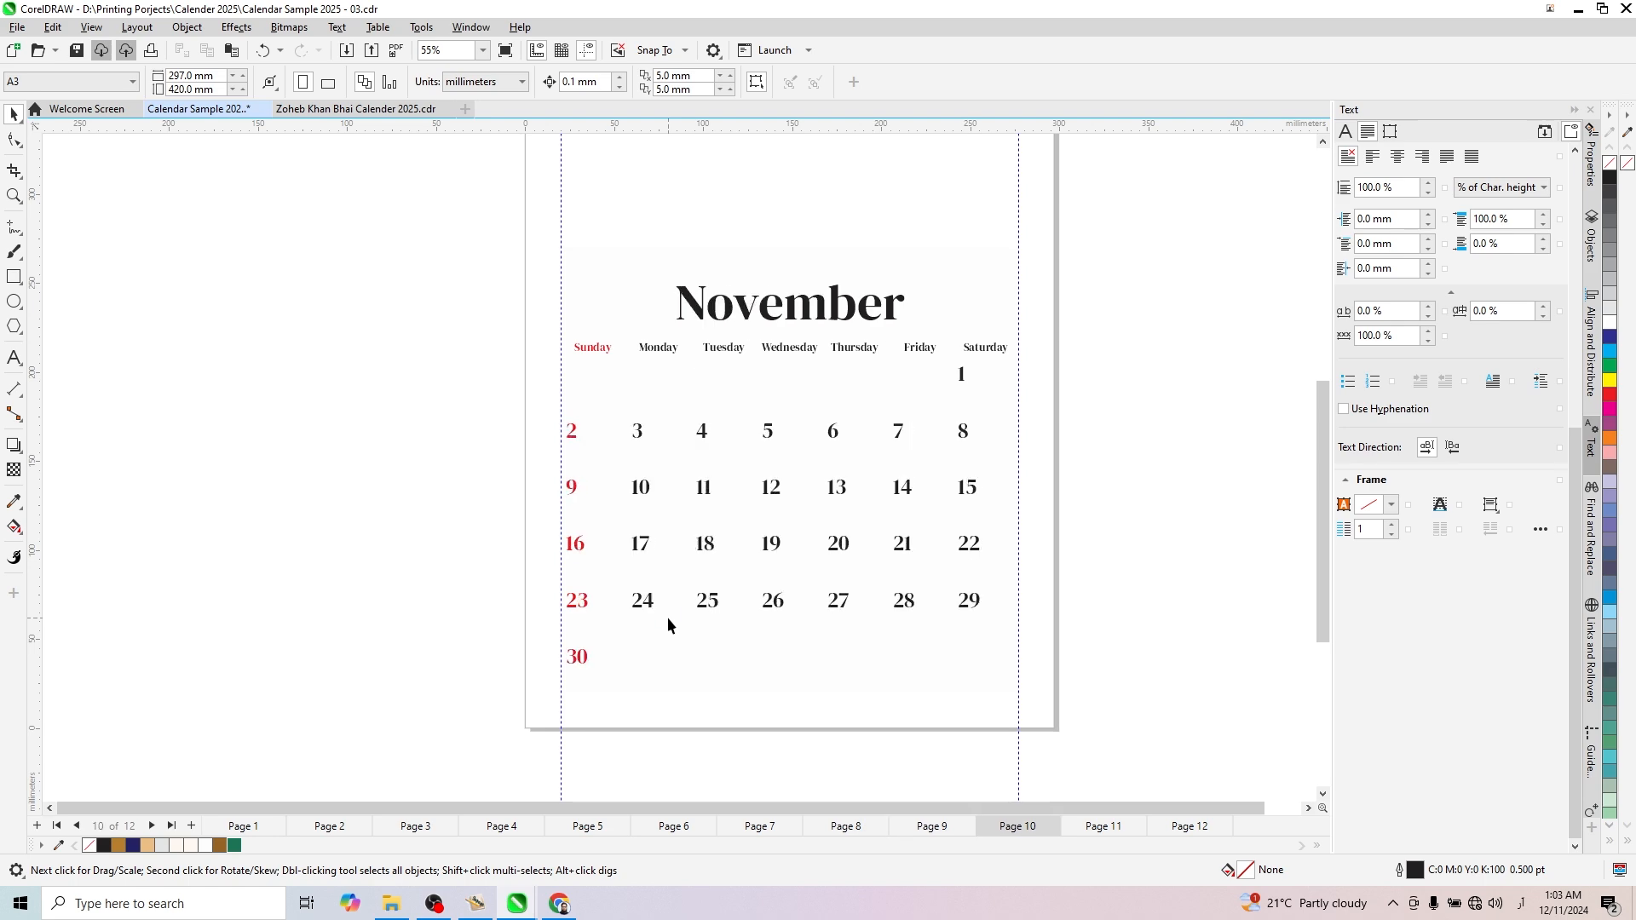
pyautogui.press('pagedown')
pyautogui.press('pageup')
pyautogui.press('pageup')
pyautogui.press('pageup')
pyautogui.press('pageup')
pyautogui.press('pageup')
pyautogui.press('pageup')
pyautogui.press('pageup')
pyautogui.press('pageup')
pyautogui.press('pageup')
pyautogui.press('pageup')
pyautogui.press('pageup')
pyautogui.press('pageup')
pyautogui.click(957, 298)
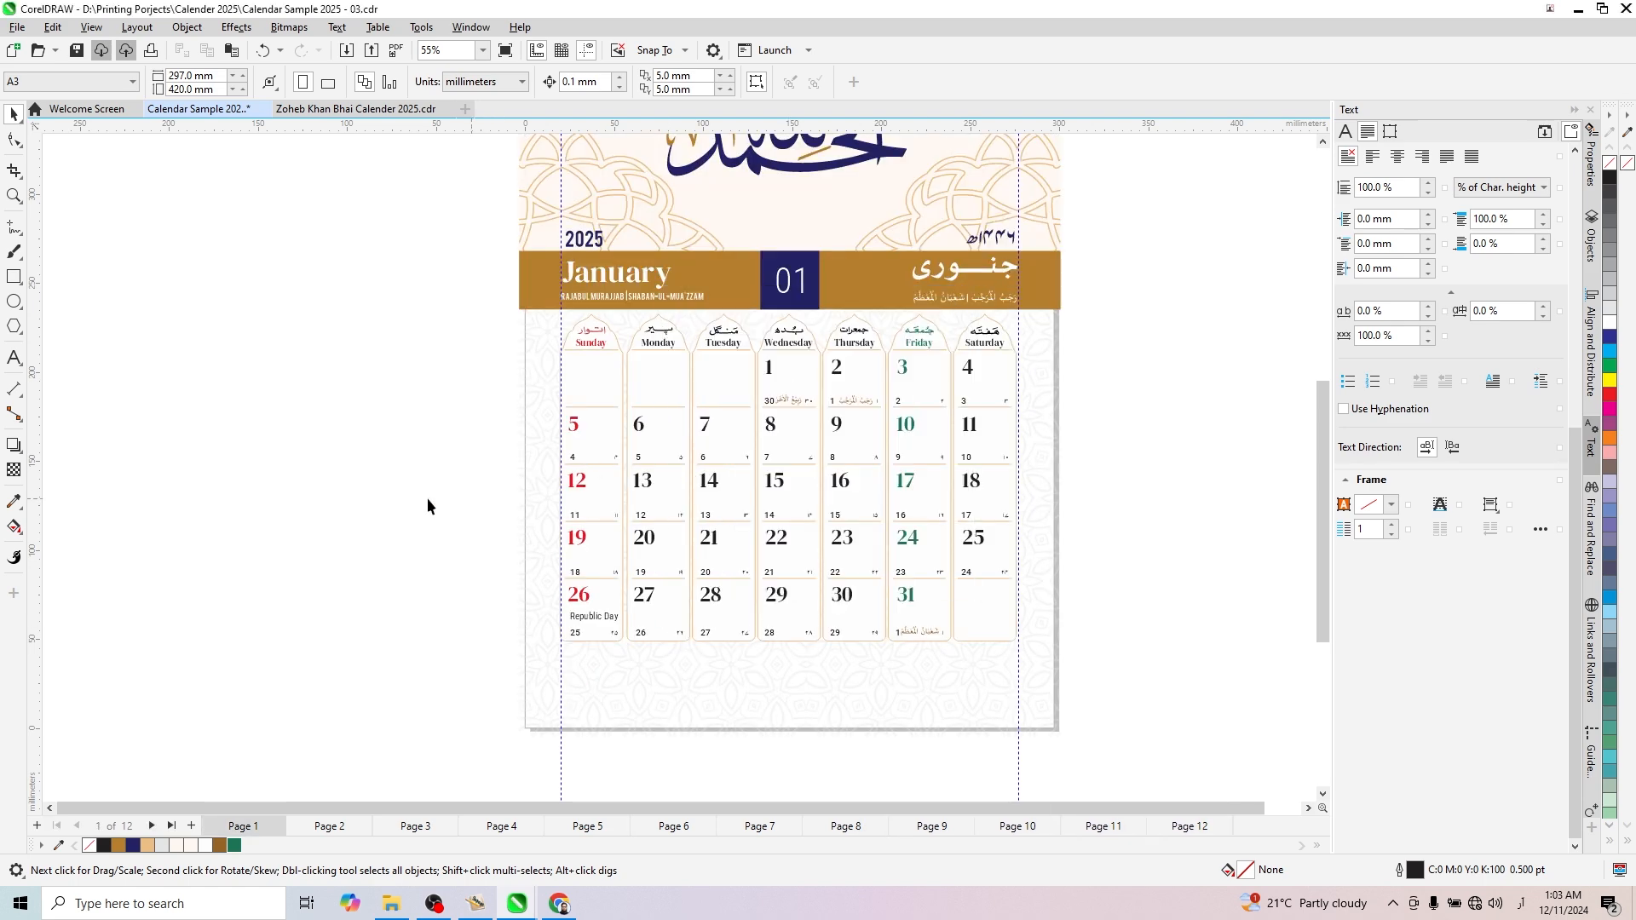
# - Review the whole January page layout, from the calligraphy header to the patterned area beneath the date grid
pyautogui.scroll(-2, 509, 558)
pyautogui.scroll(2, 579, 608)
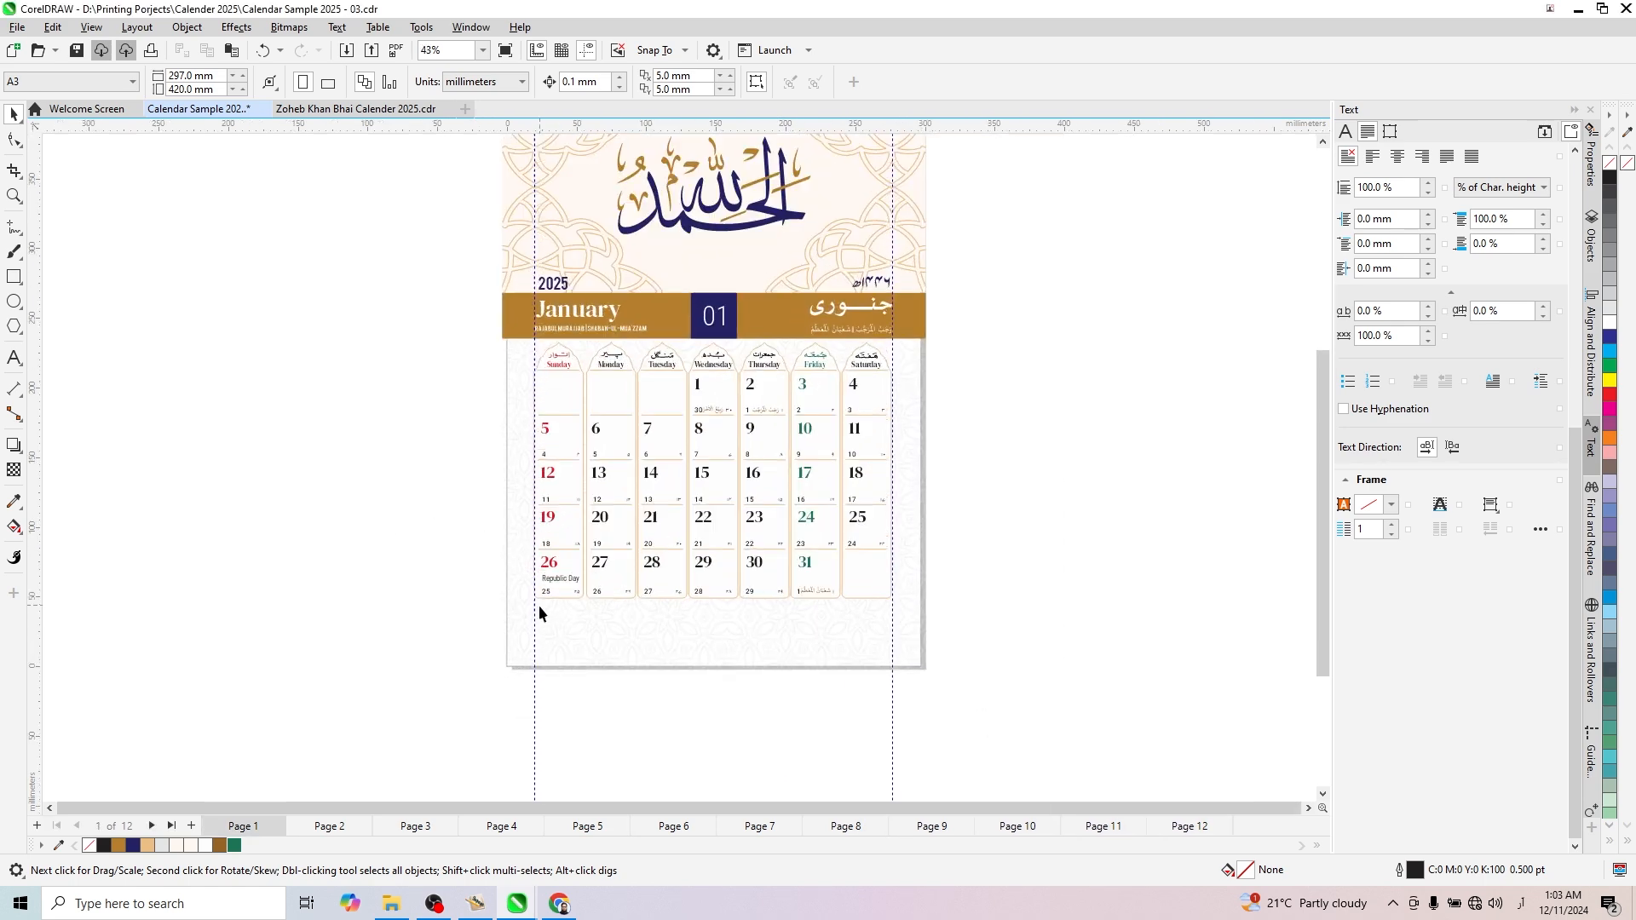
pyautogui.scroll(-1, 538, 605)
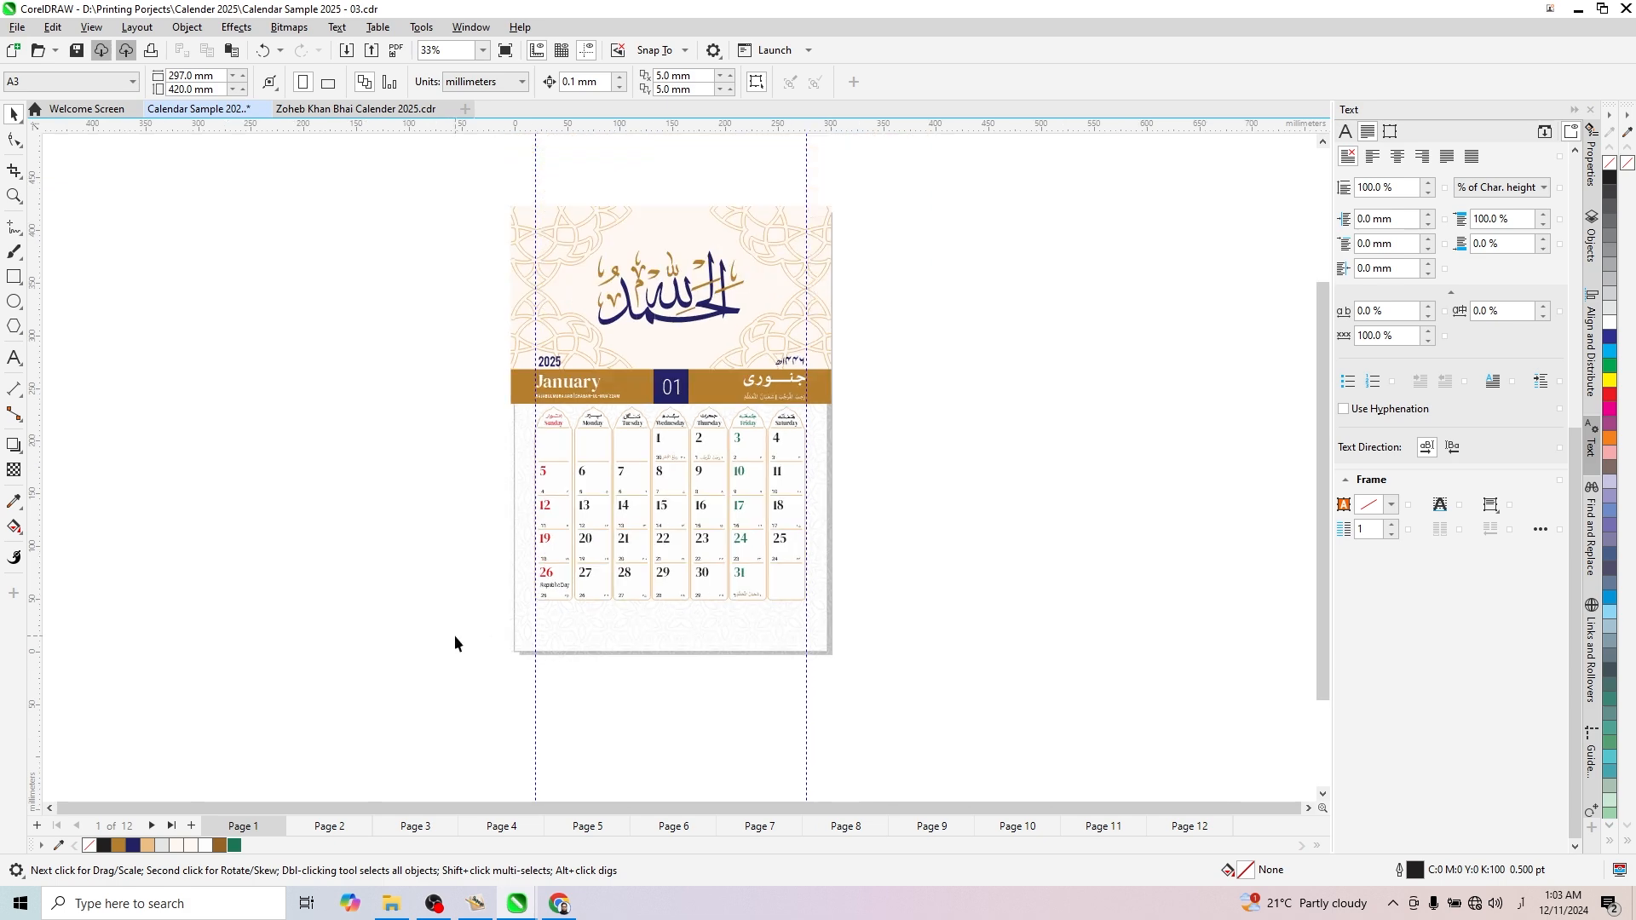
pyautogui.moveTo(464, 663); pyautogui.dragTo(904, 214)
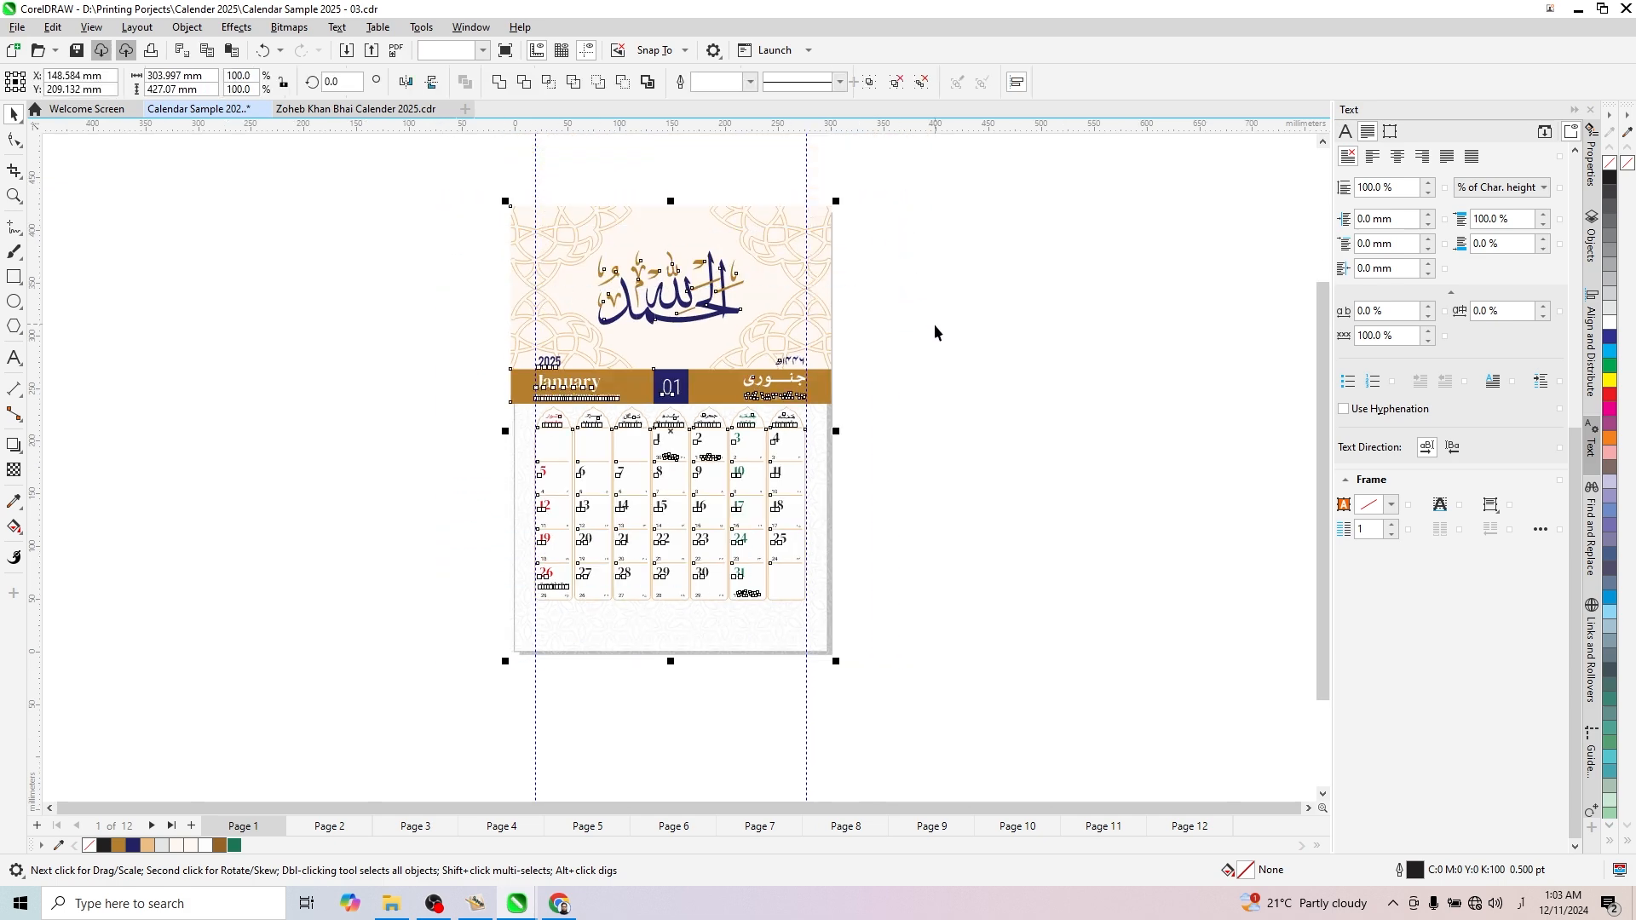
pyautogui.click(898, 556)
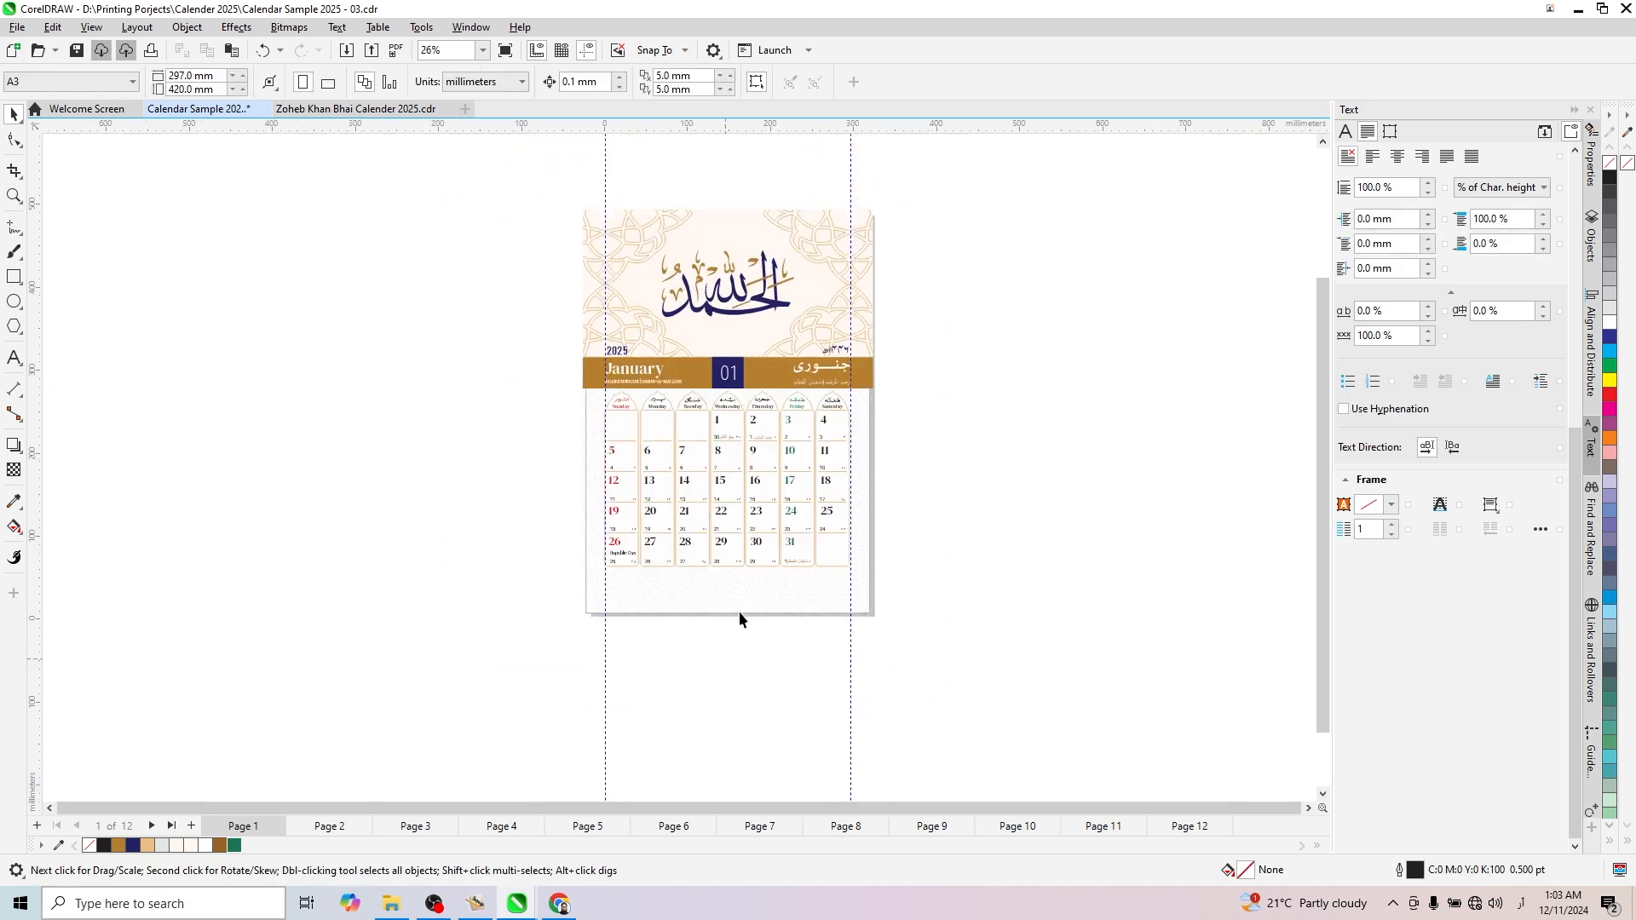
pyautogui.scroll(3, 562, 528)
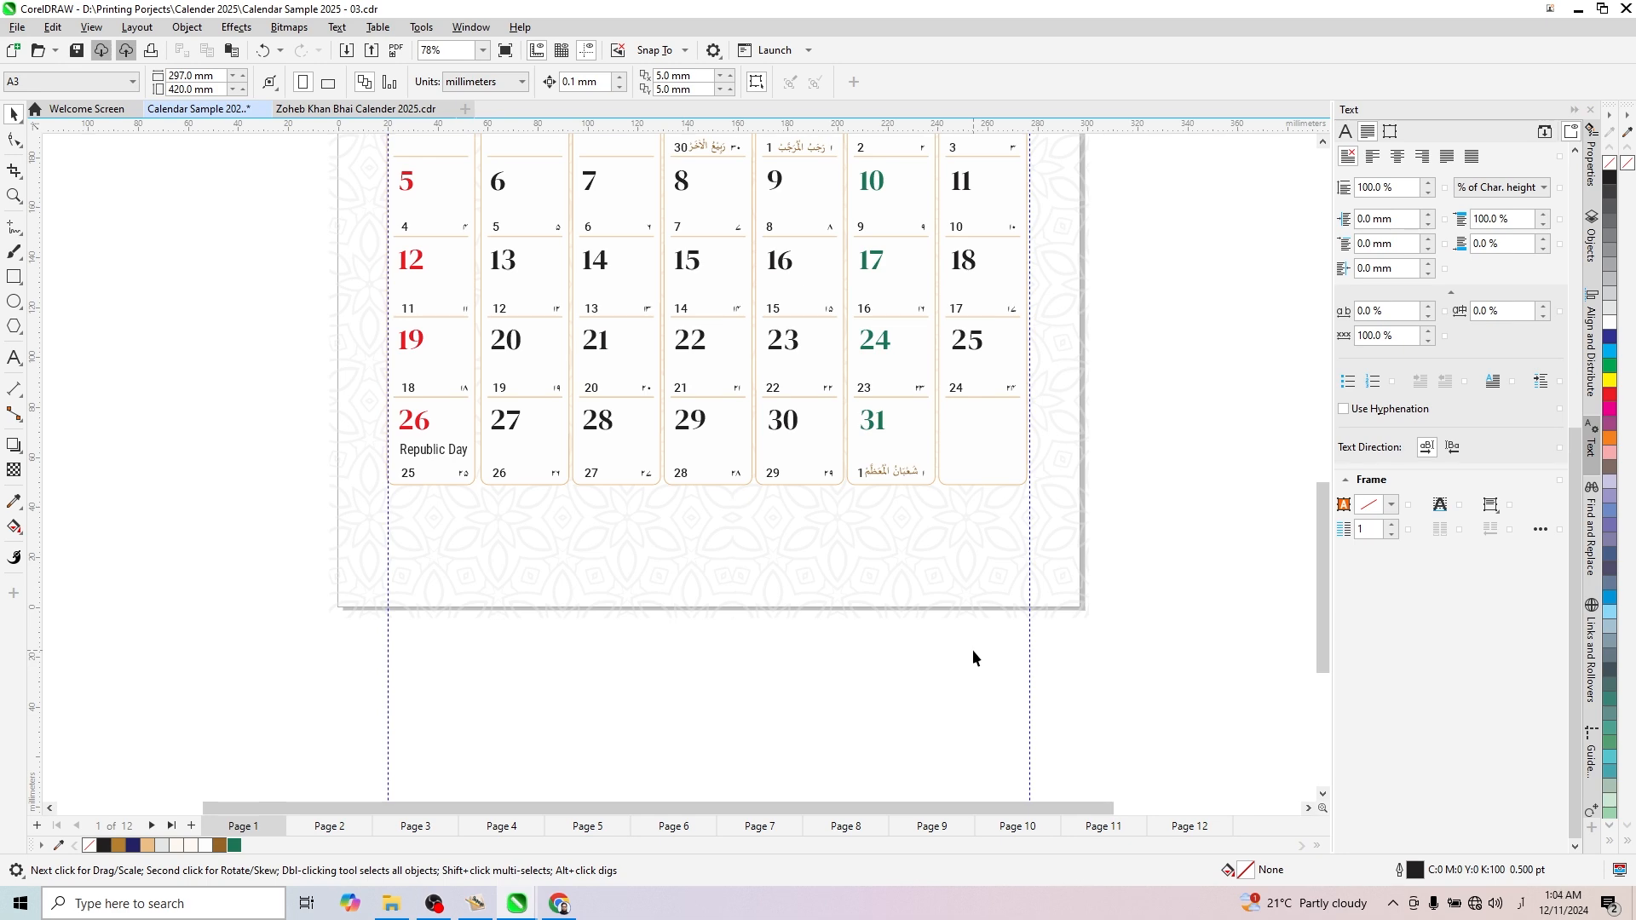
pyautogui.scroll(-3, 973, 657)
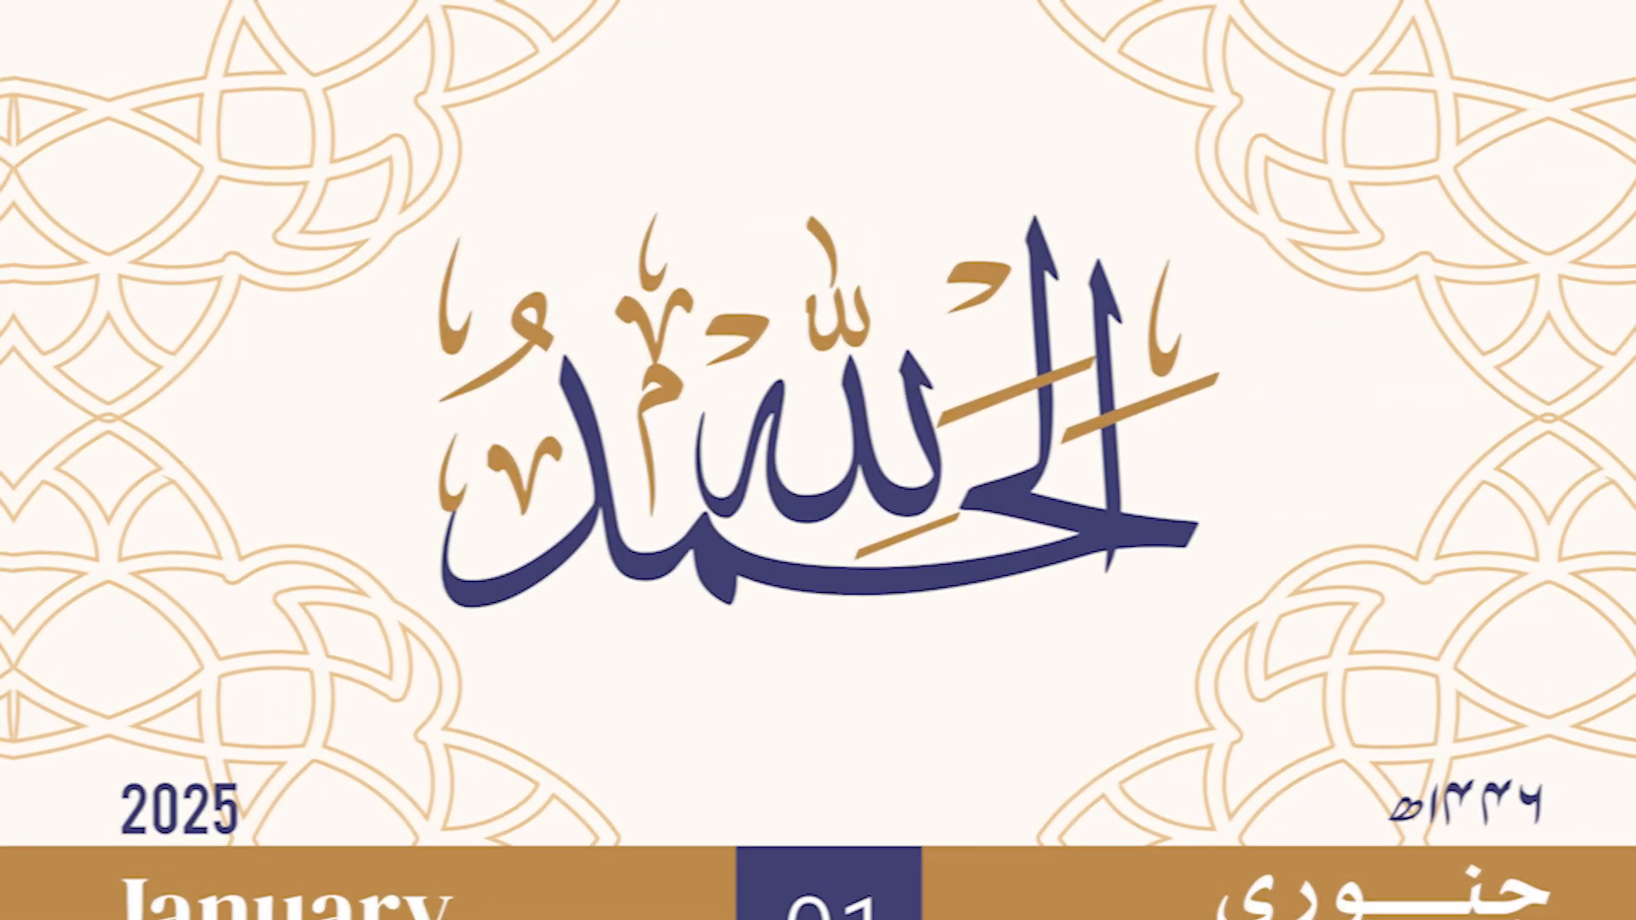